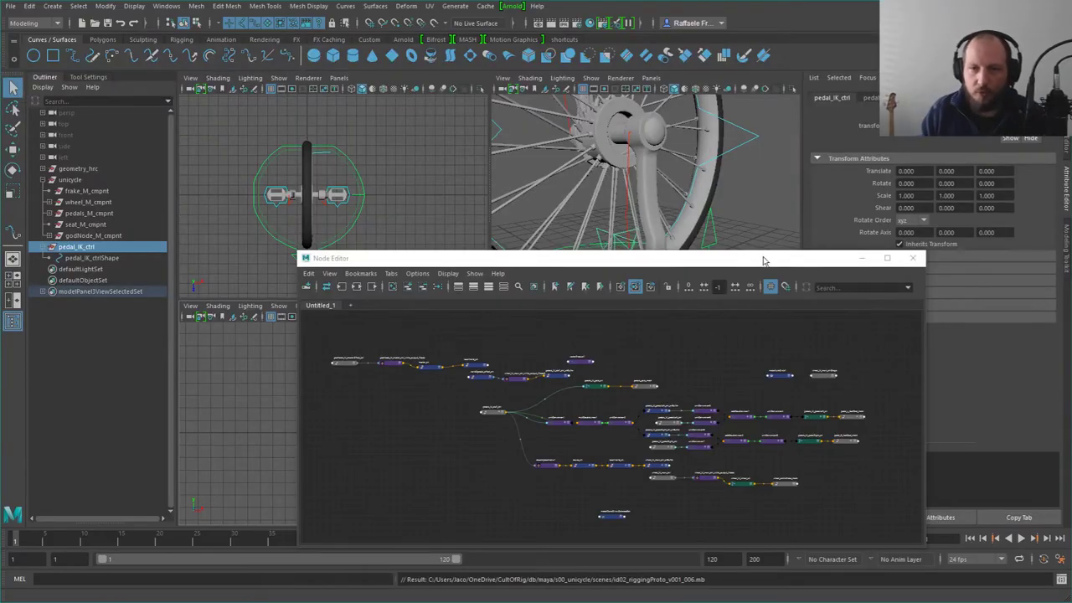
Step: Close the Node Editor and enlarge the perspective view to frame the whole unicycle wheel
click(911, 260)
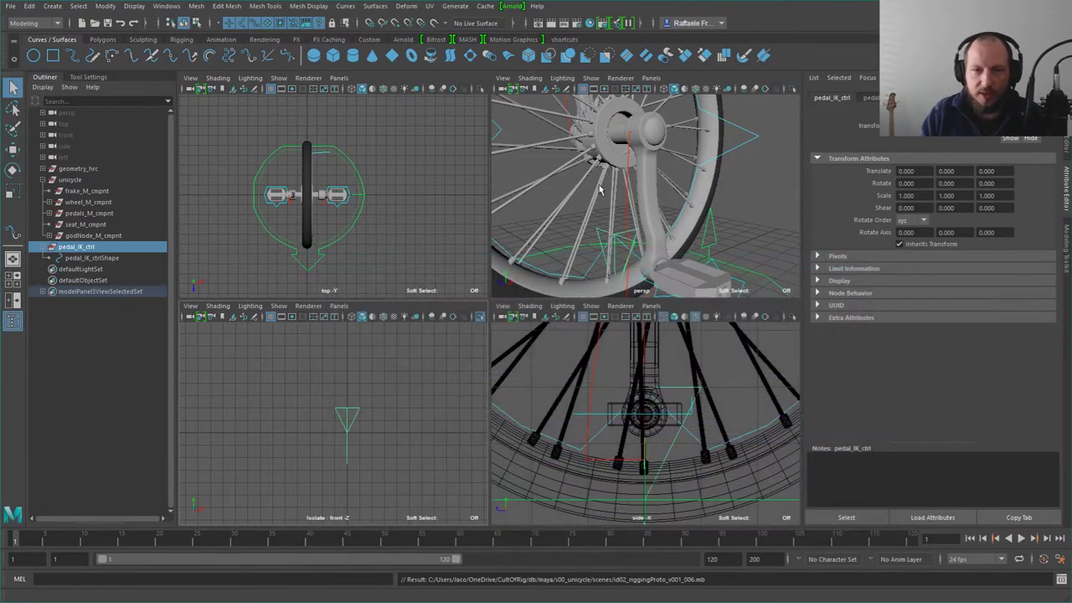
key(space)
alt+middle_drag(619, 332, 636, 325)
alt+right_drag(636, 324, 516, 252)
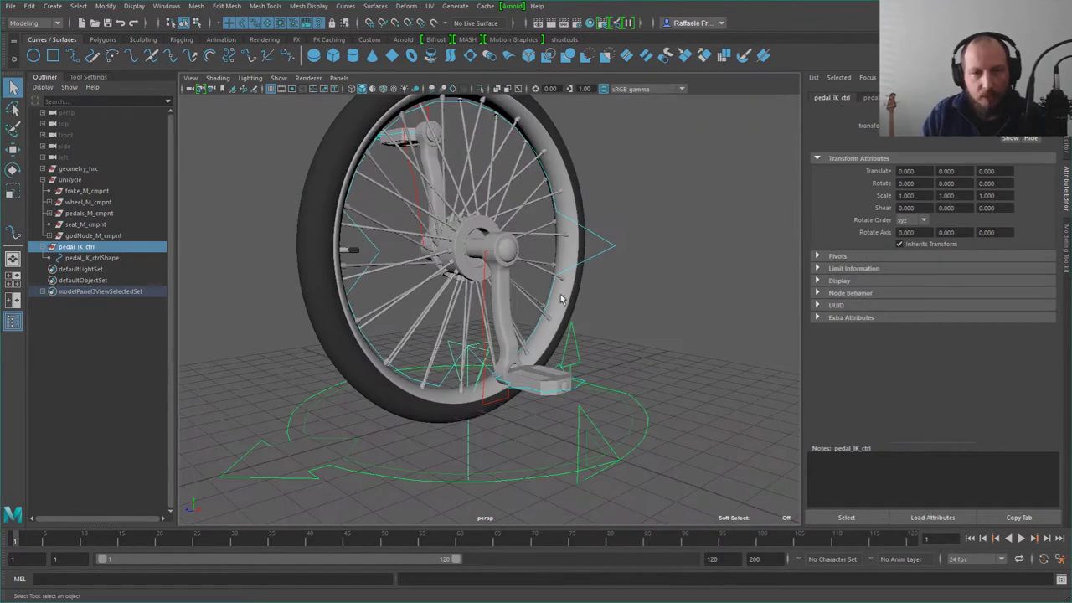
Step: Test-rotate pedals_M_staff_ctrl about its X axis and undo the rotation
click(484, 299)
alt+middle_drag(588, 317, 611, 362)
alt+right_drag(612, 365, 586, 345)
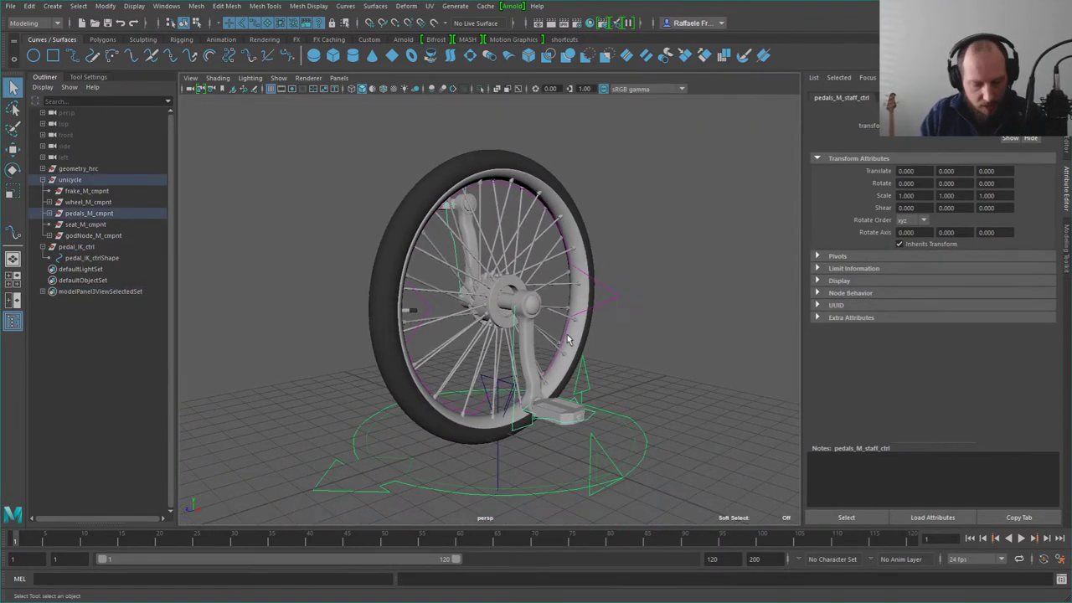
click(601, 341)
key(e)
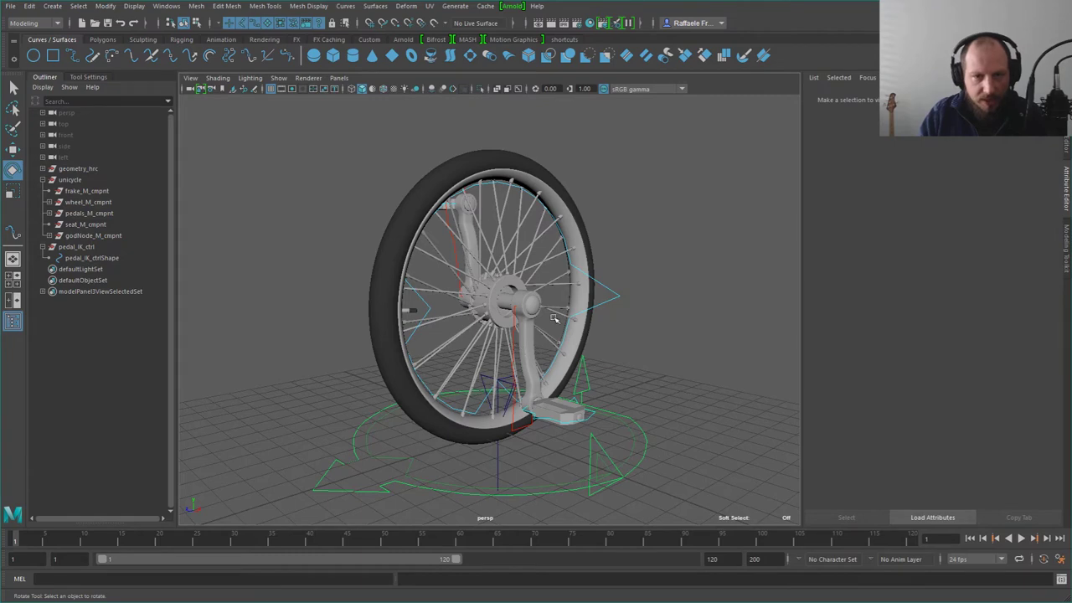
alt+drag(555, 319, 543, 311)
click(475, 355)
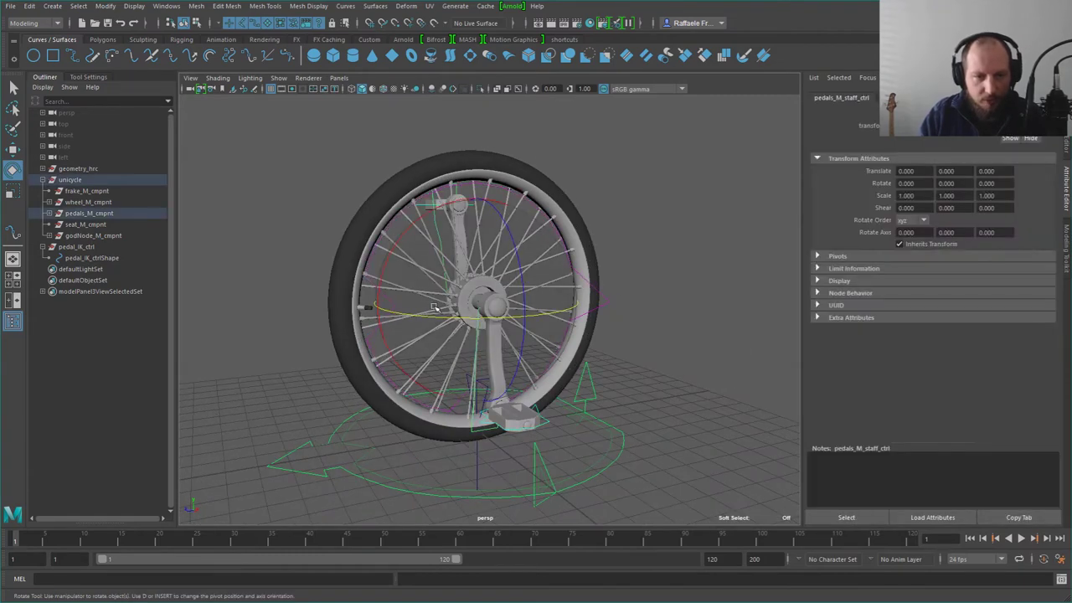
drag(388, 258, 414, 218)
key(ctrl+z)
key(ctrl+z)
key(ctrl+z)
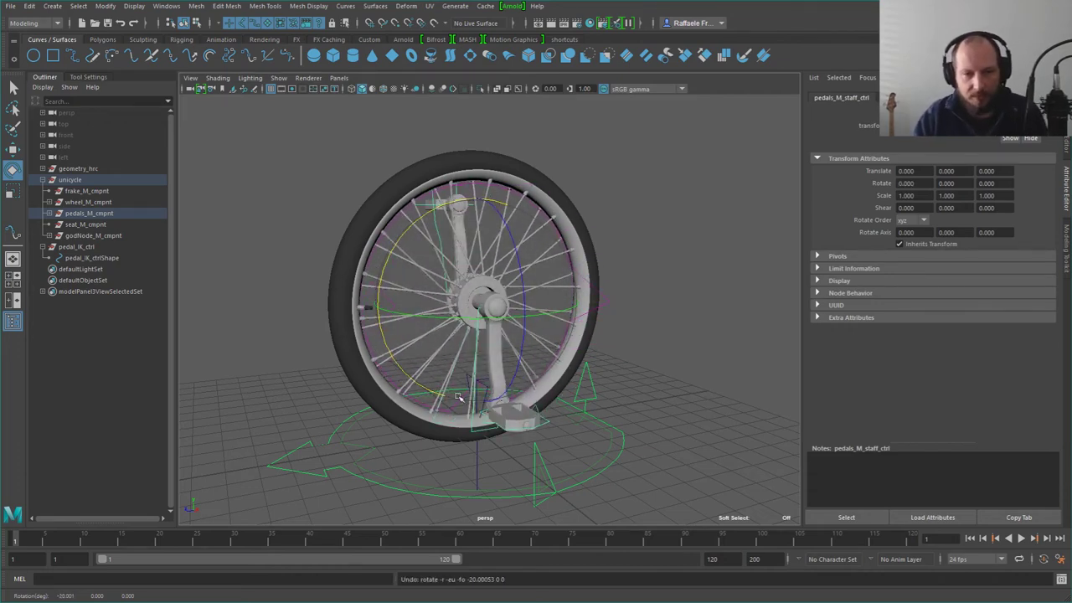
Step: Select pedal_IK_ctrl, look at it from another angle, and clear the selection
click(626, 350)
click(484, 385)
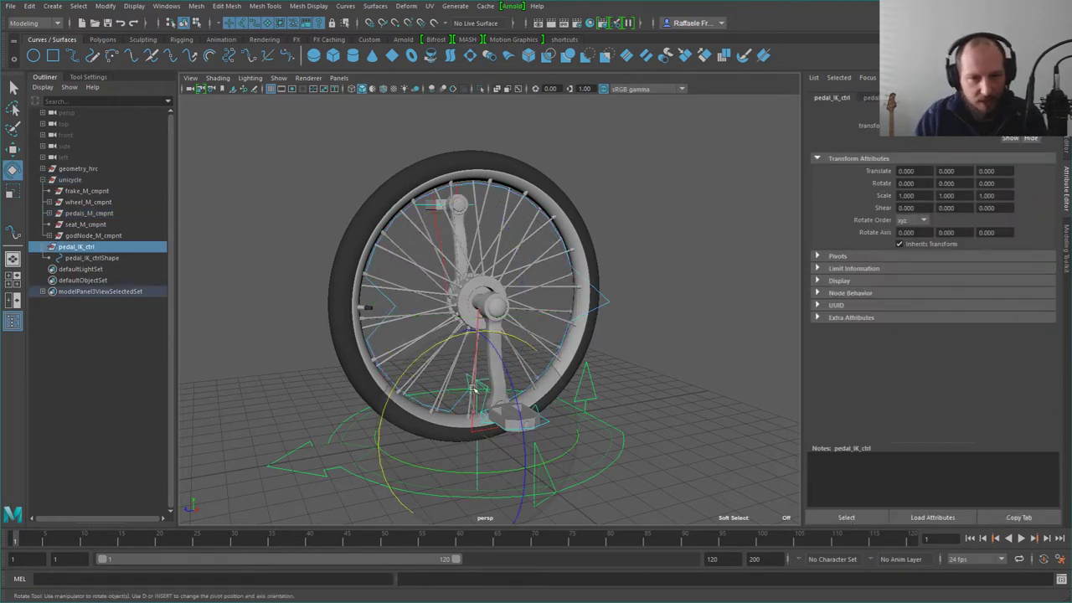
alt+drag(538, 358, 575, 352)
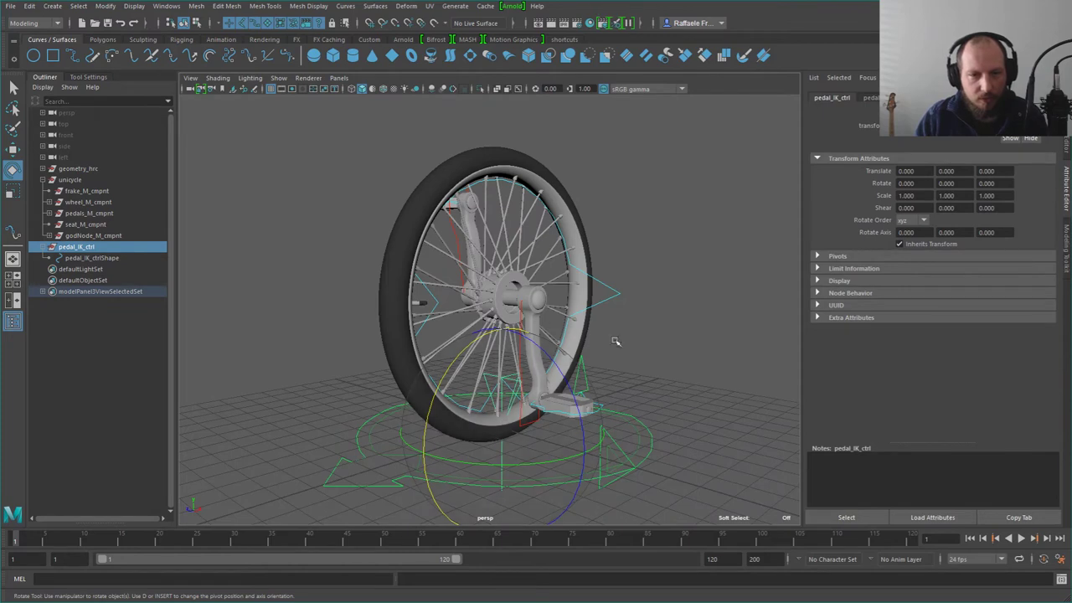
click(676, 302)
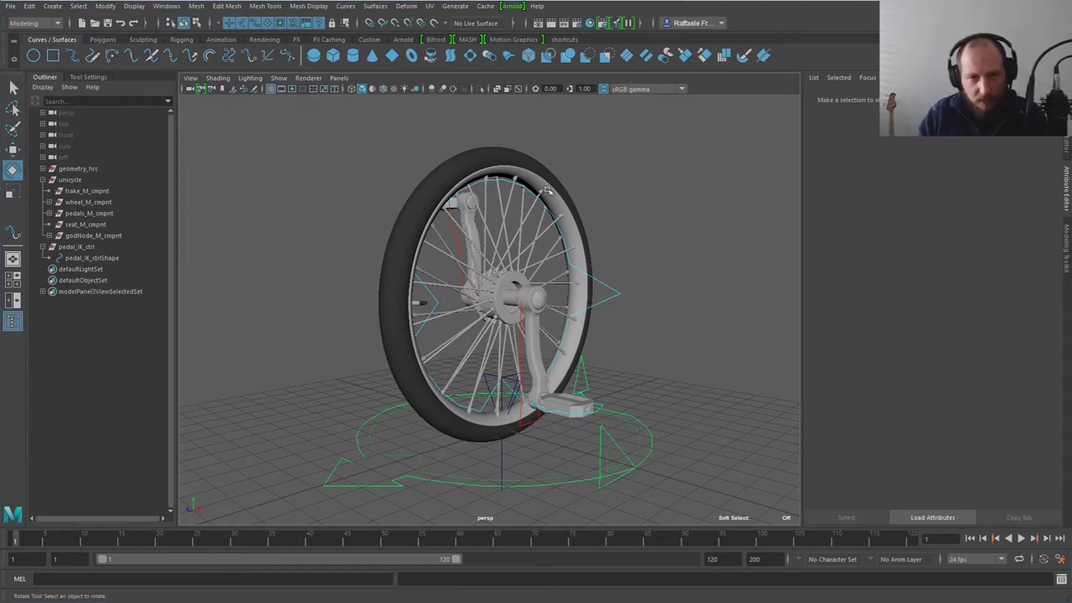
Step: Select pedals_M_staff_ctrl and examine its pedal network in the Node Editor, inspecting the addDoubleLinear1 node
click(578, 411)
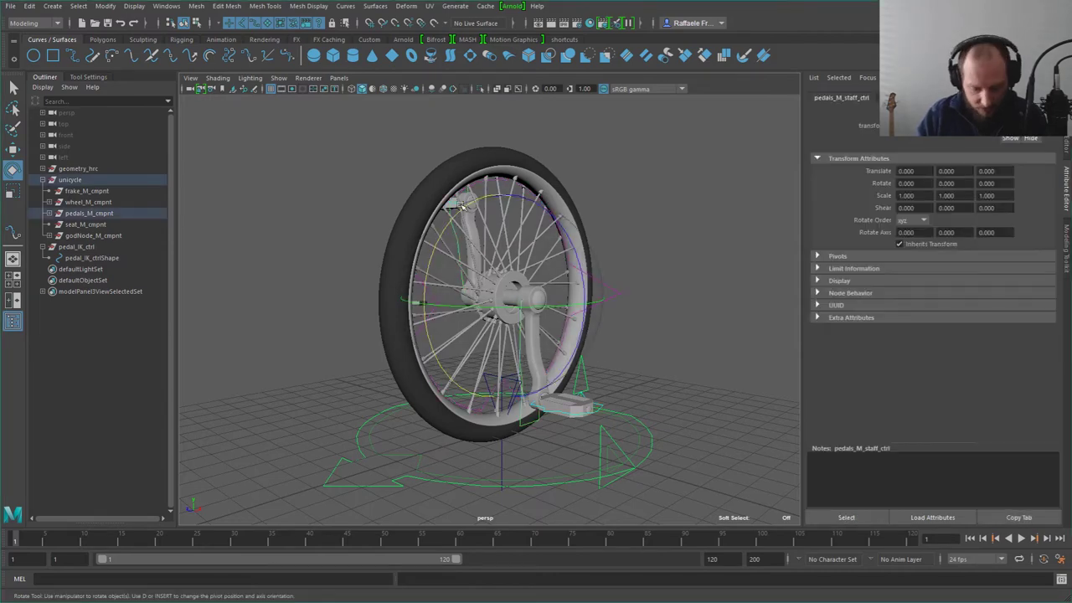
key(alt+n)
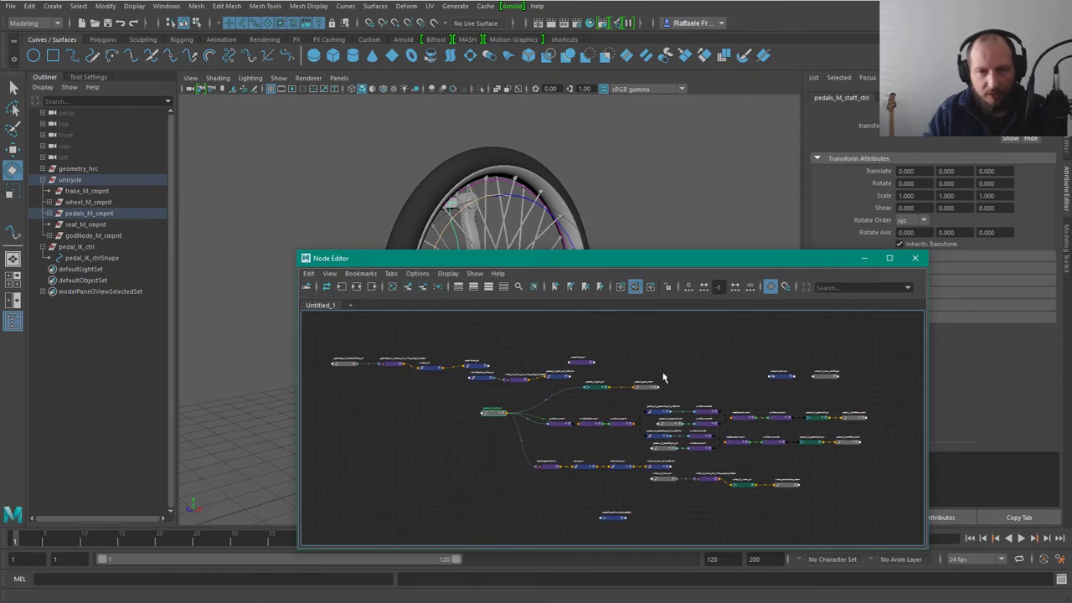
scroll(646, 362, up, 1)
scroll(682, 343, up, 2)
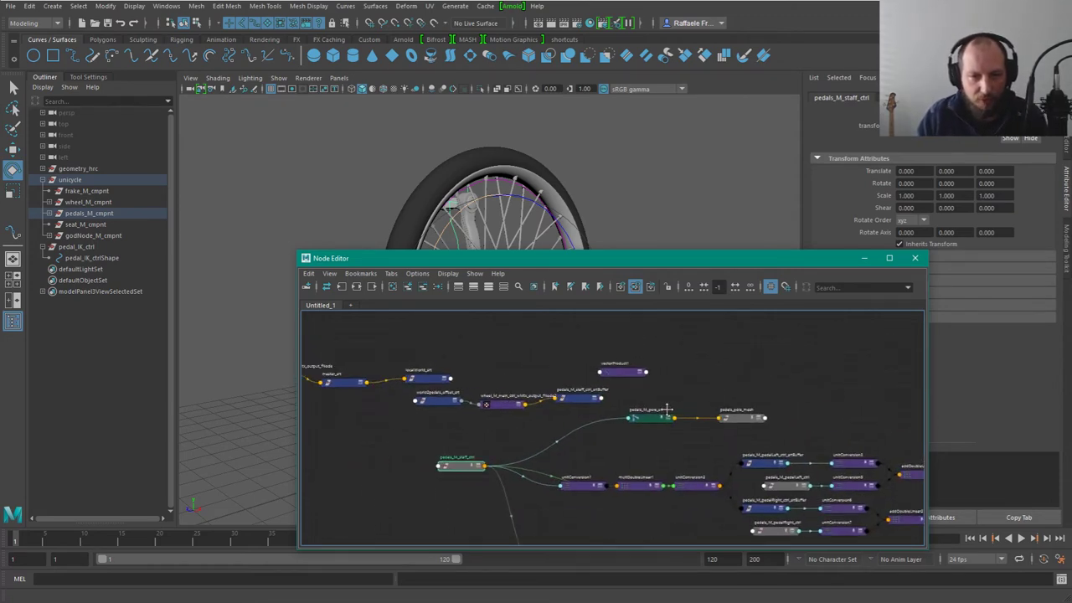
middle_drag(592, 381, 633, 391)
scroll(704, 407, up, 1)
scroll(662, 374, up, 2)
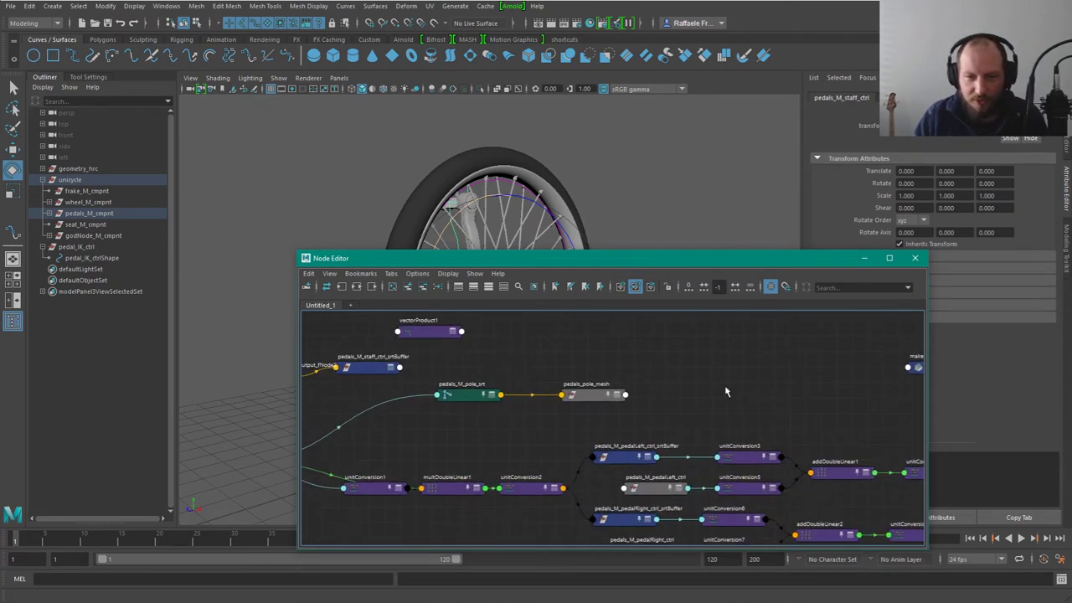
alt+middle_drag(761, 383, 616, 315)
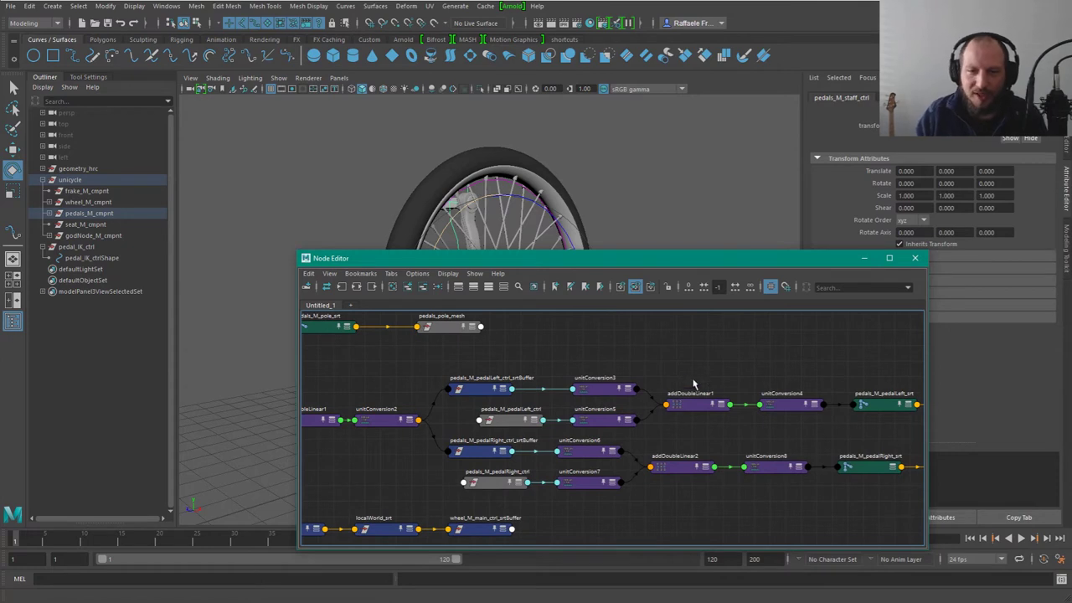
click(693, 405)
scroll(686, 343, up, 2)
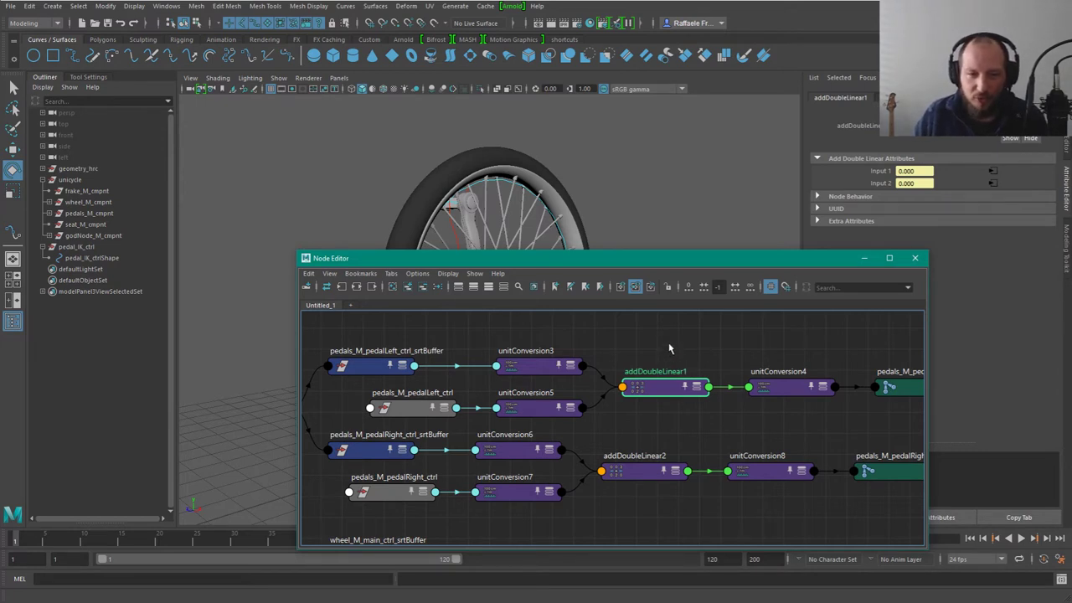
click(644, 357)
key(Tab)
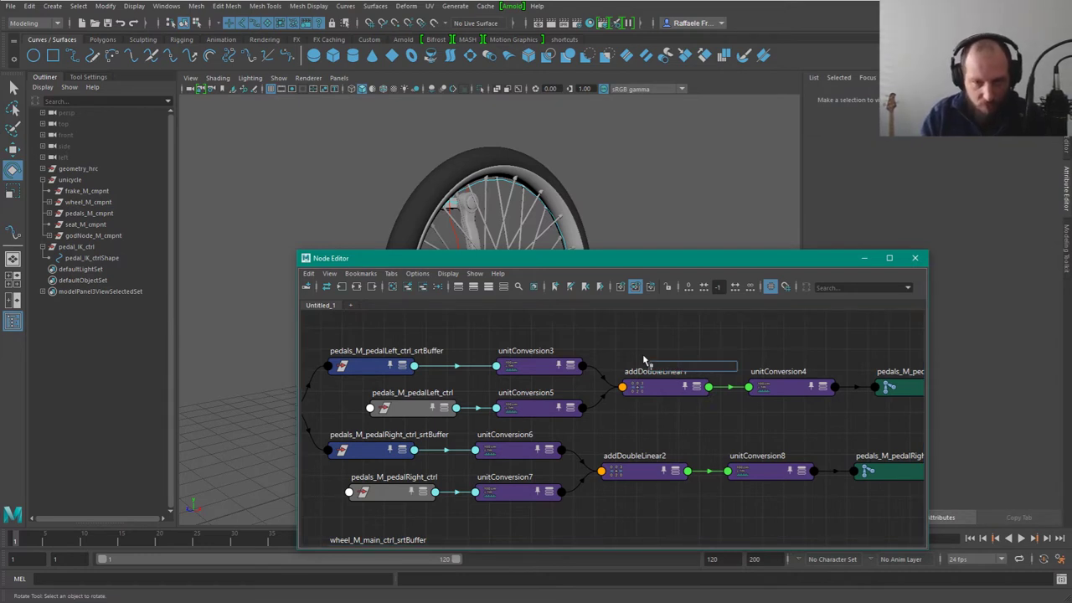
text(blend)
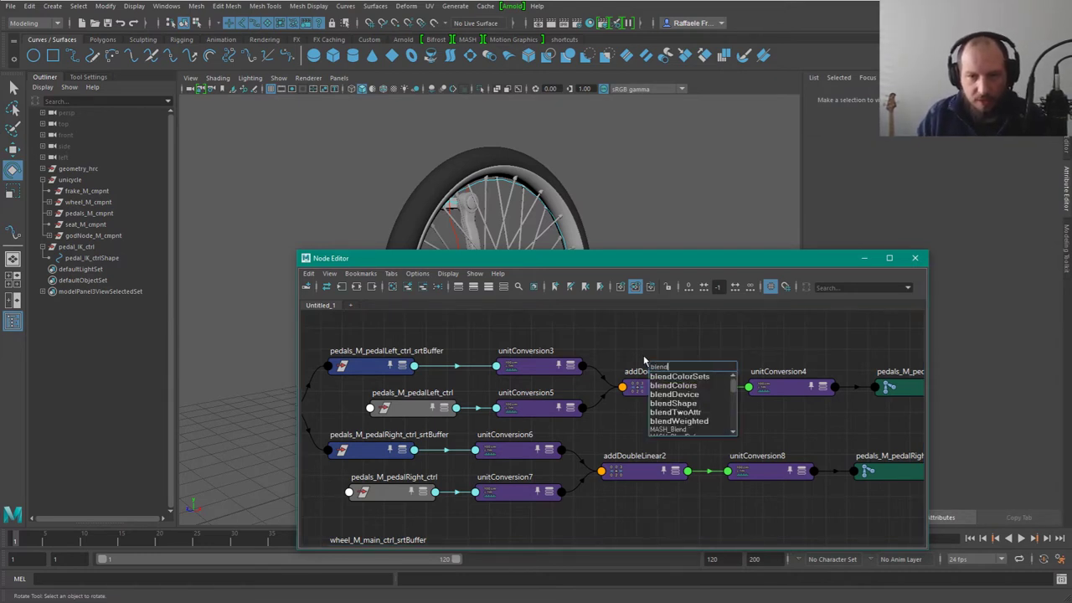
click(639, 356)
alt+middle_drag(679, 411, 787, 370)
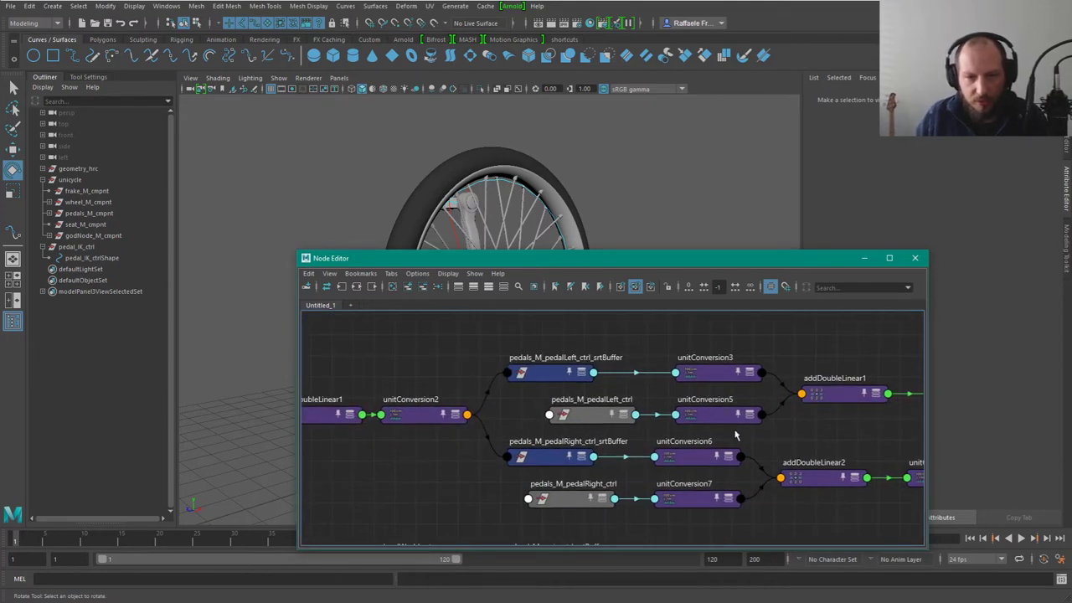
middle_drag(750, 457, 472, 441)
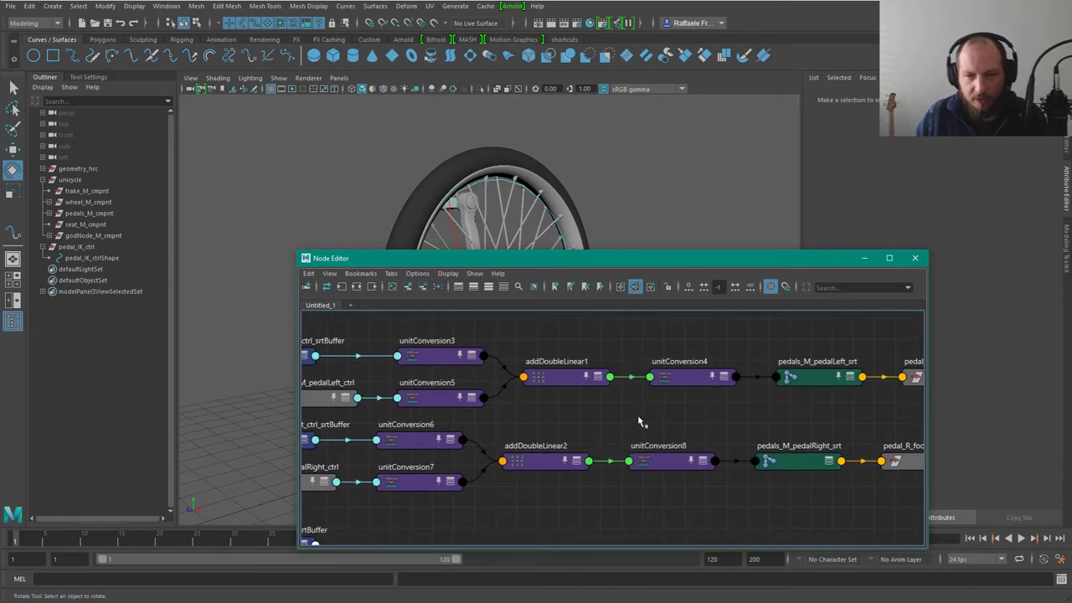
Step: Create an animBlendNodeAdditiveRotation node in the Node Editor, between the left and right pedal branches
key(Tab)
text(blend)
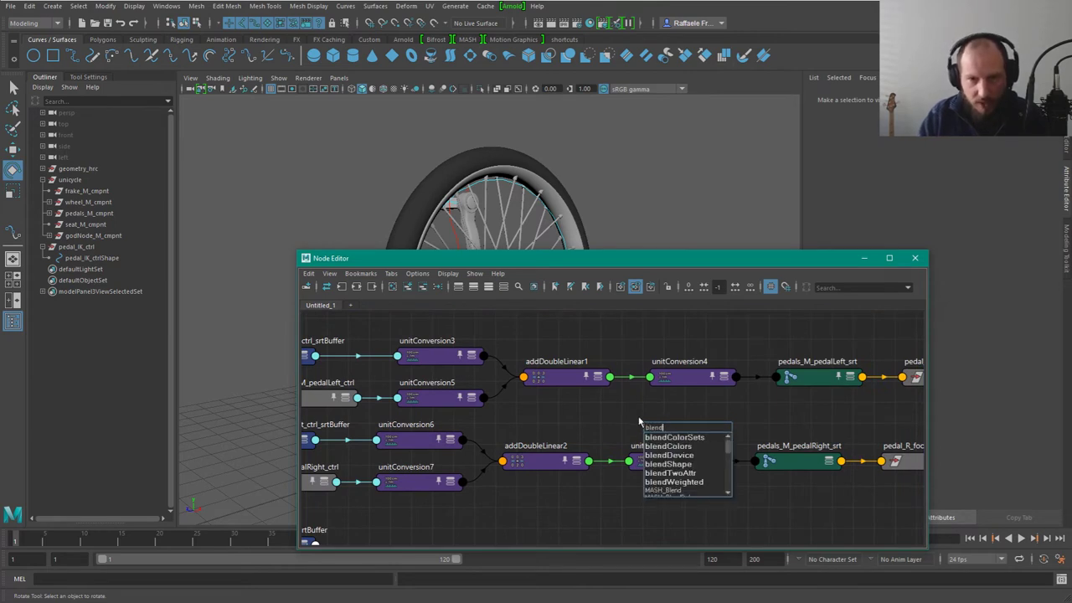
scroll(677, 463, down, 5)
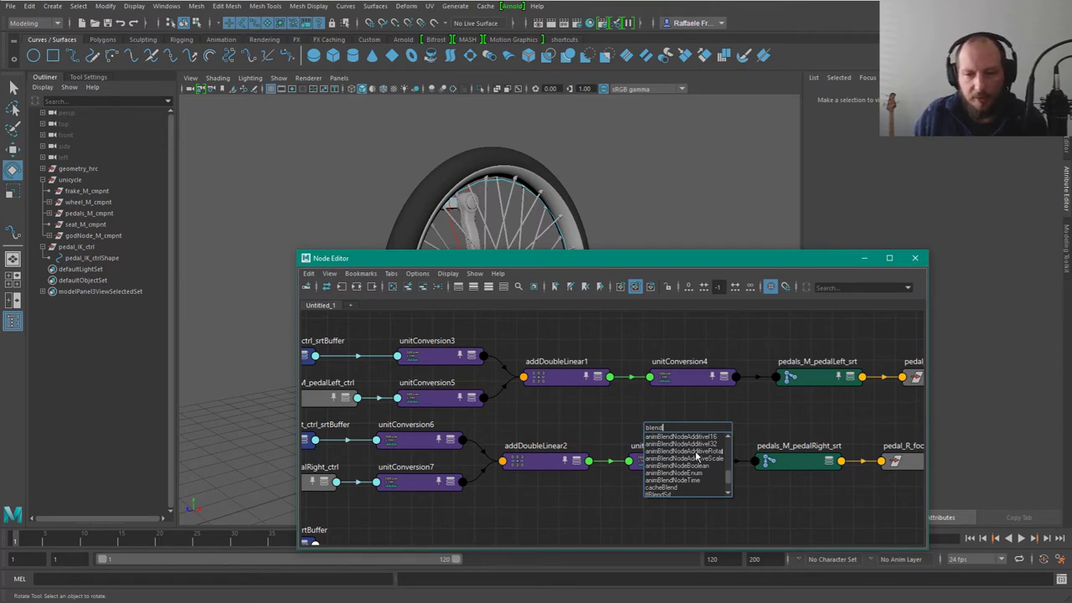
click(696, 452)
key(Return)
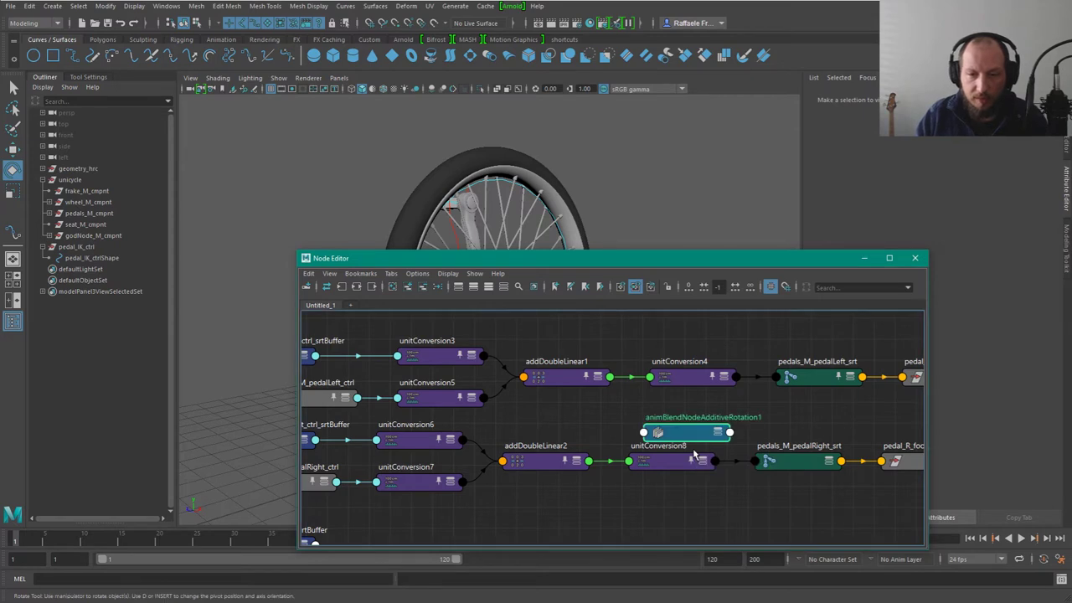
Step: Show all attributes of the additive rotation blend node and expand its Input A and Input B
drag(699, 432, 663, 415)
key(3)
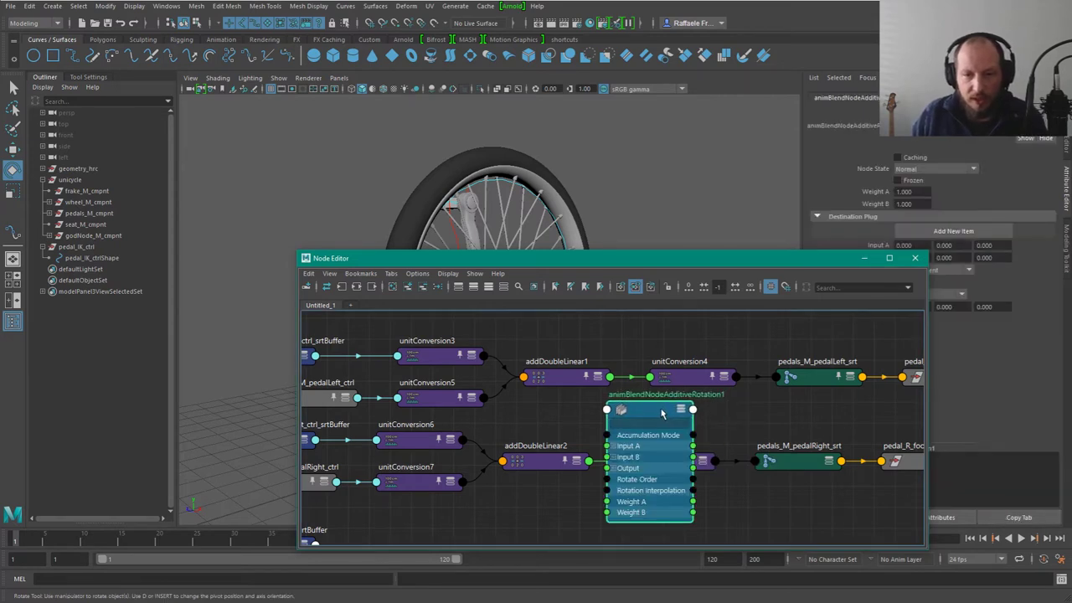
click(613, 446)
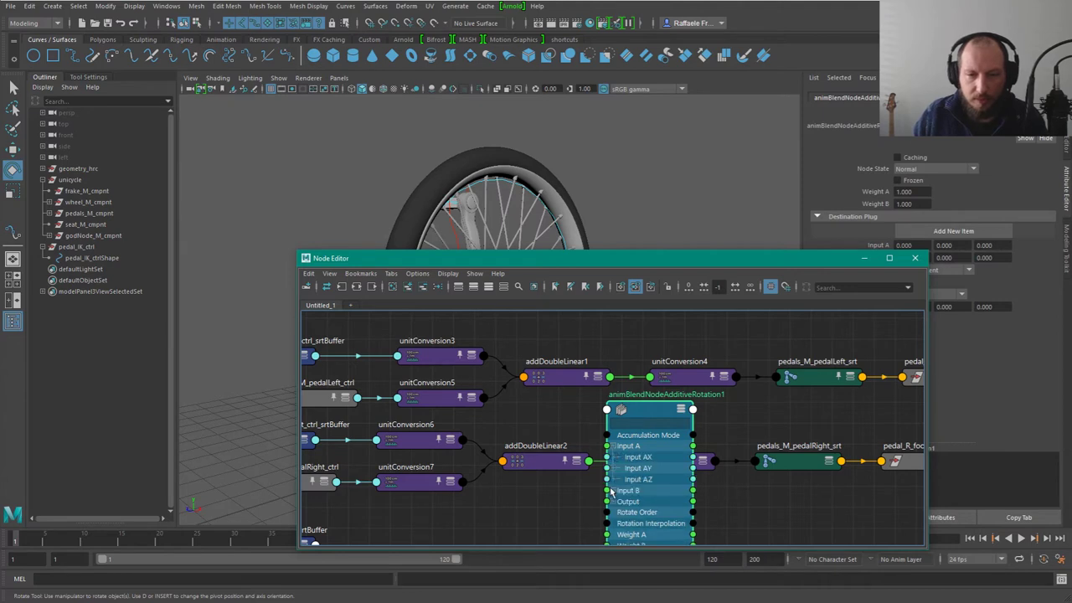
click(613, 491)
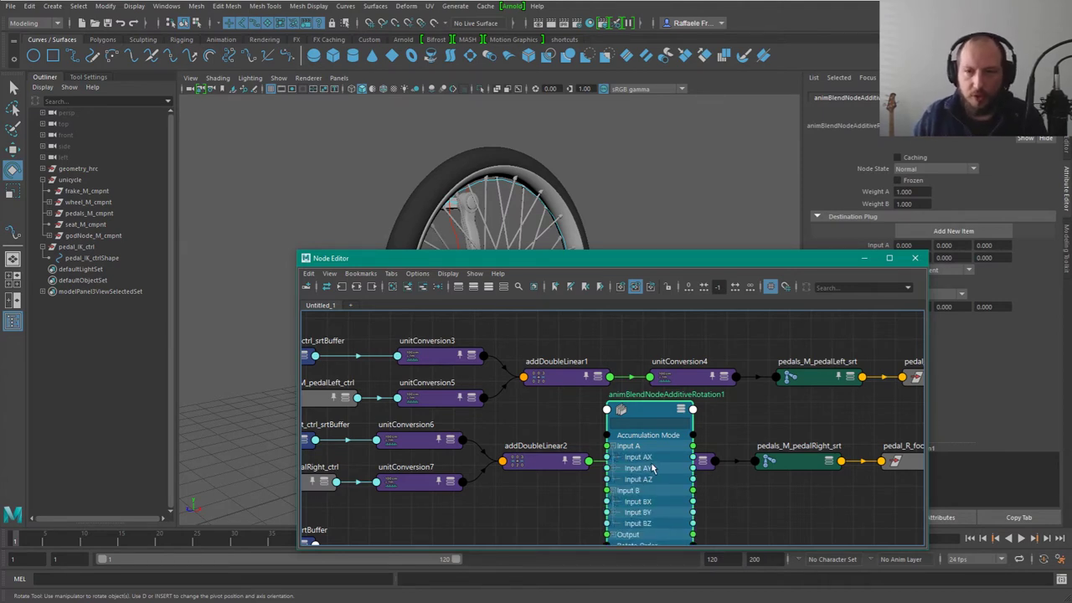
Step: Move the Node Editor window clear of the Attribute Editor and shift the blend node aside within the graph
drag(675, 250, 672, 212)
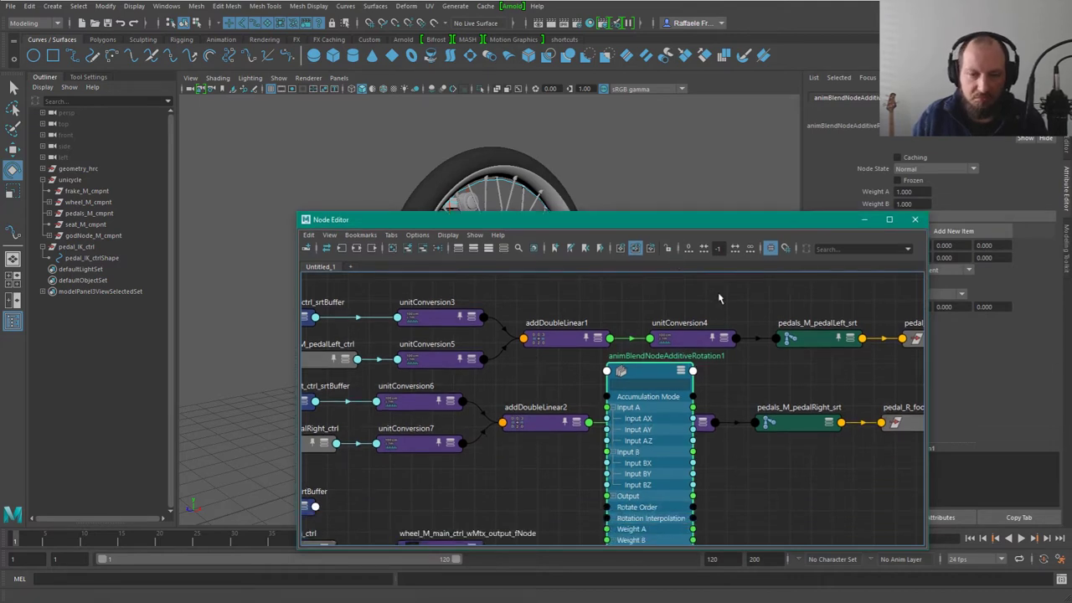
drag(741, 220, 589, 201)
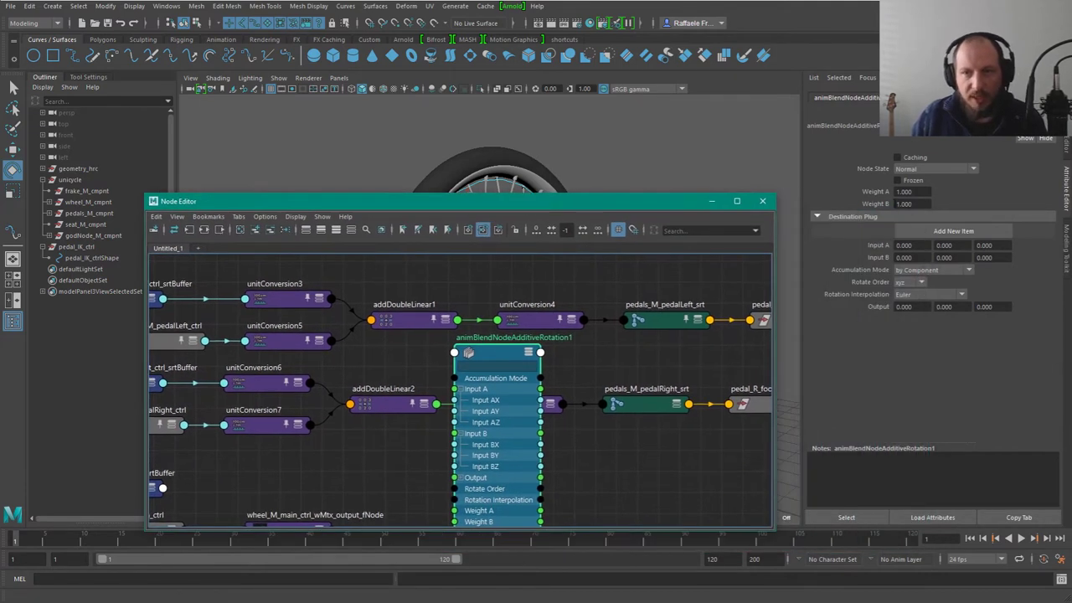
drag(457, 376, 534, 373)
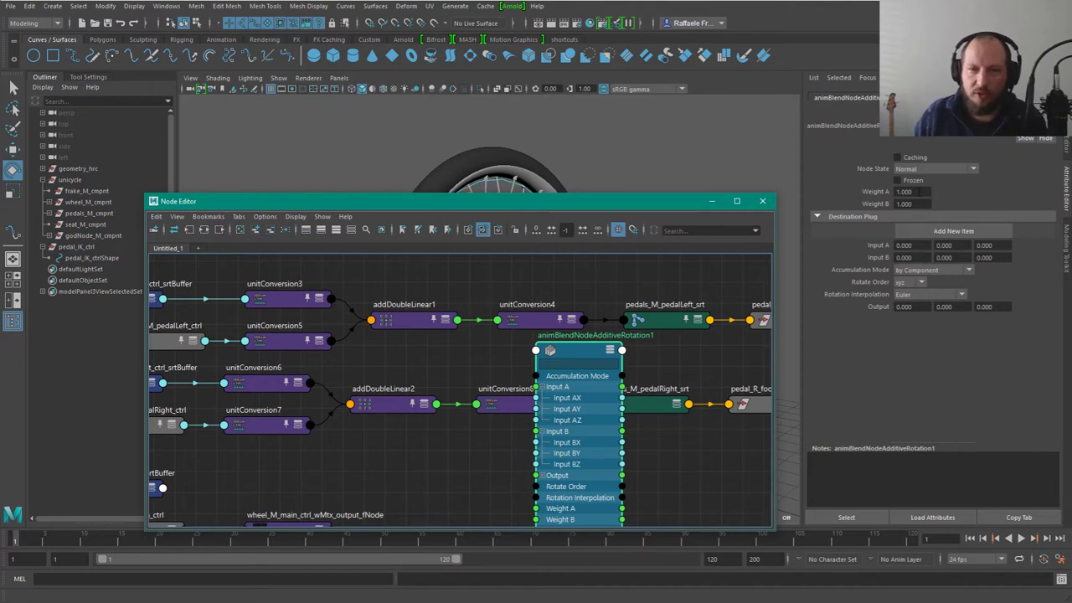
Step: Set the blend node's Weight A to -1 and delete the node
click(915, 192)
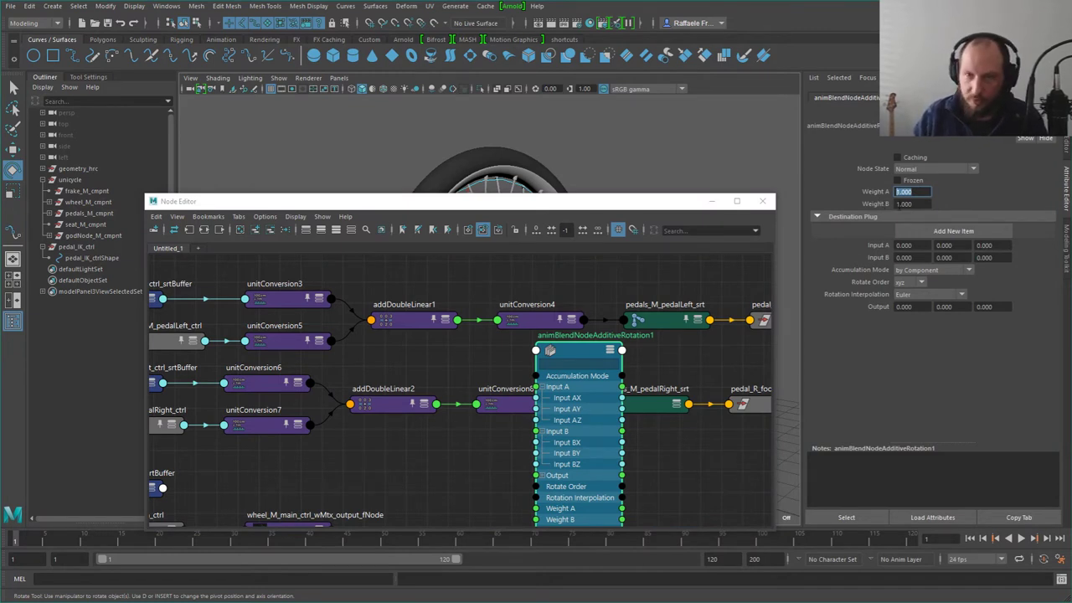
text(-1)
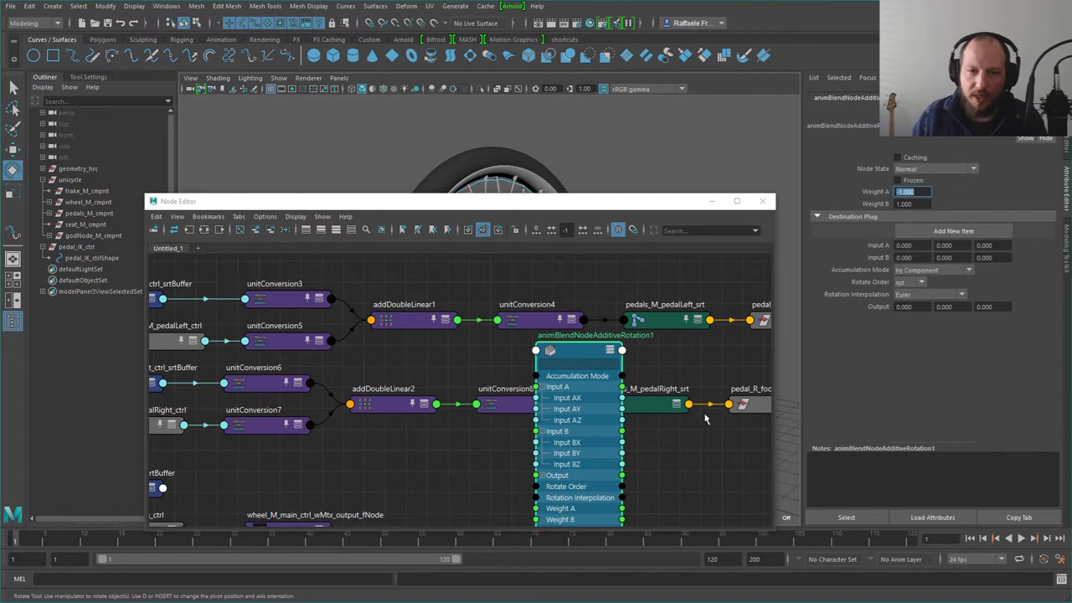
click(642, 379)
click(573, 363)
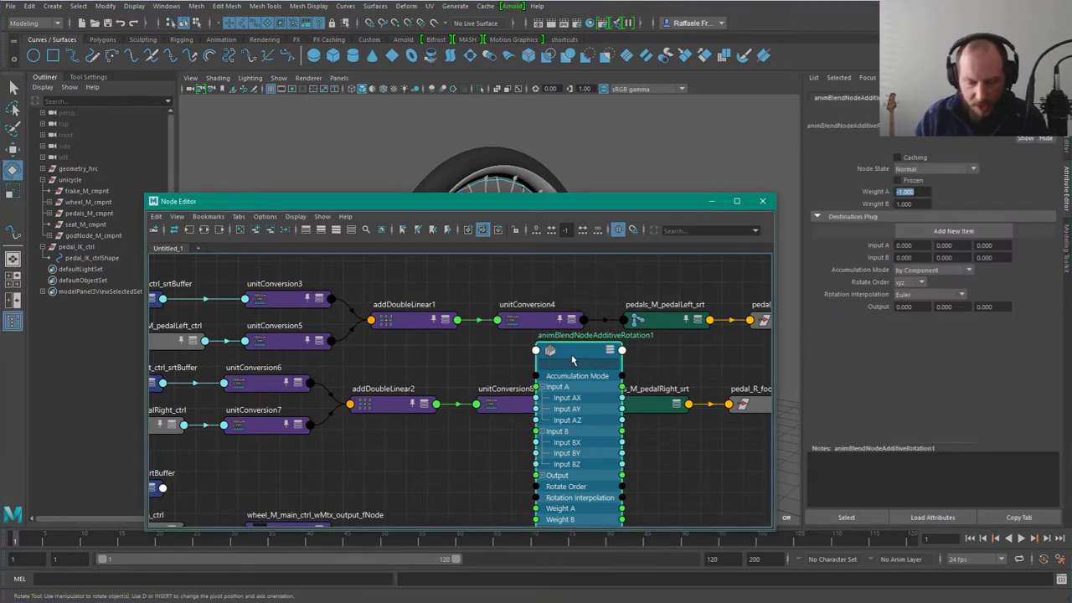
key(Delete)
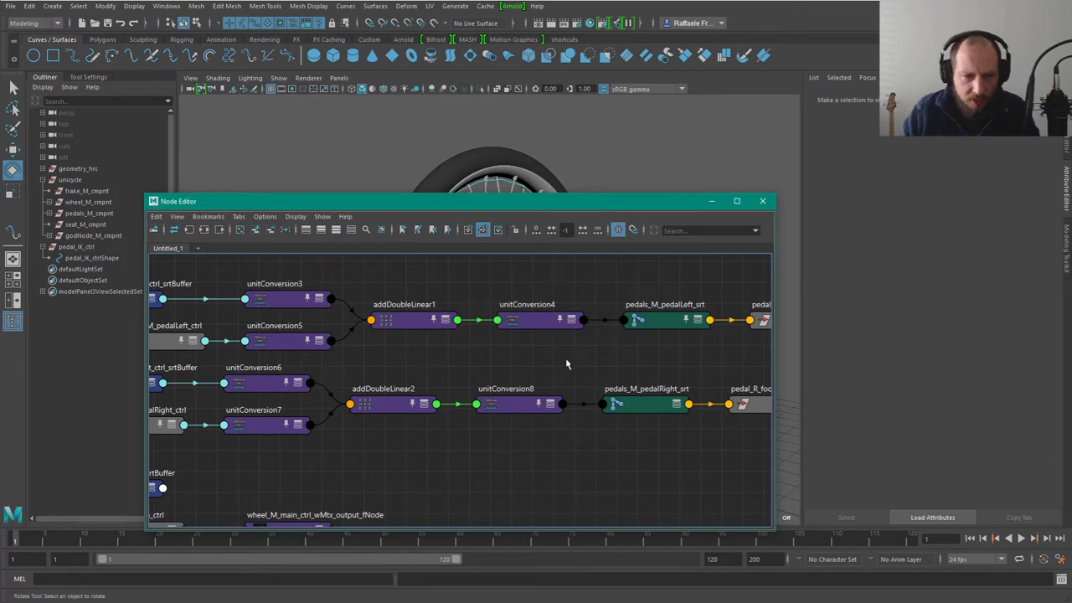
Step: Point out the left pedal's unitConversion3, unitConversion5, addDoubleLinear1 and unitConversion4 nodes by selecting them together, and clear the selection
scroll(568, 362, down, 3)
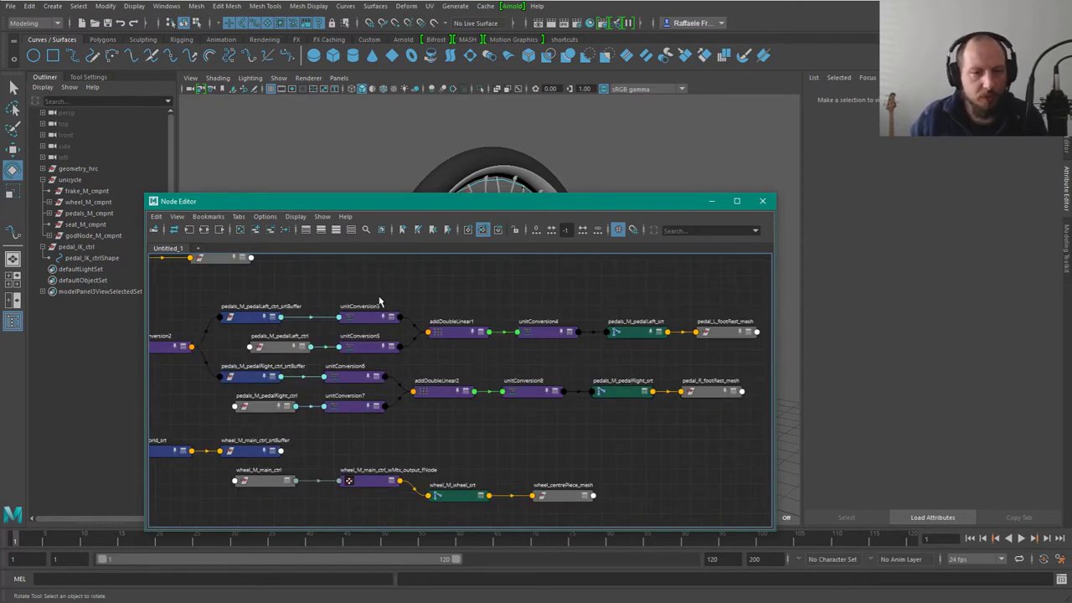
drag(378, 298, 553, 349)
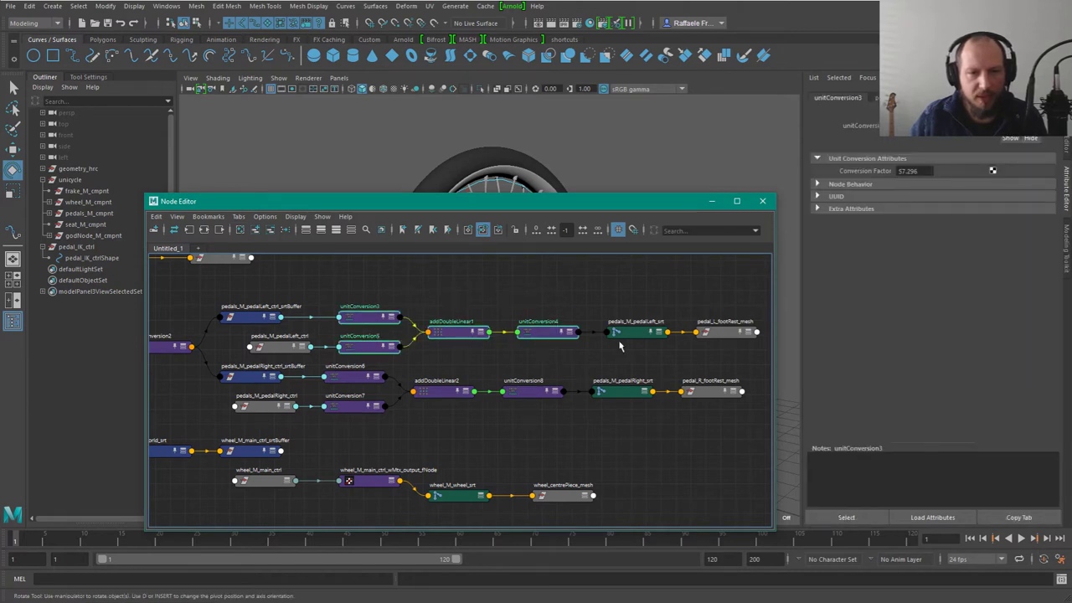
click(597, 358)
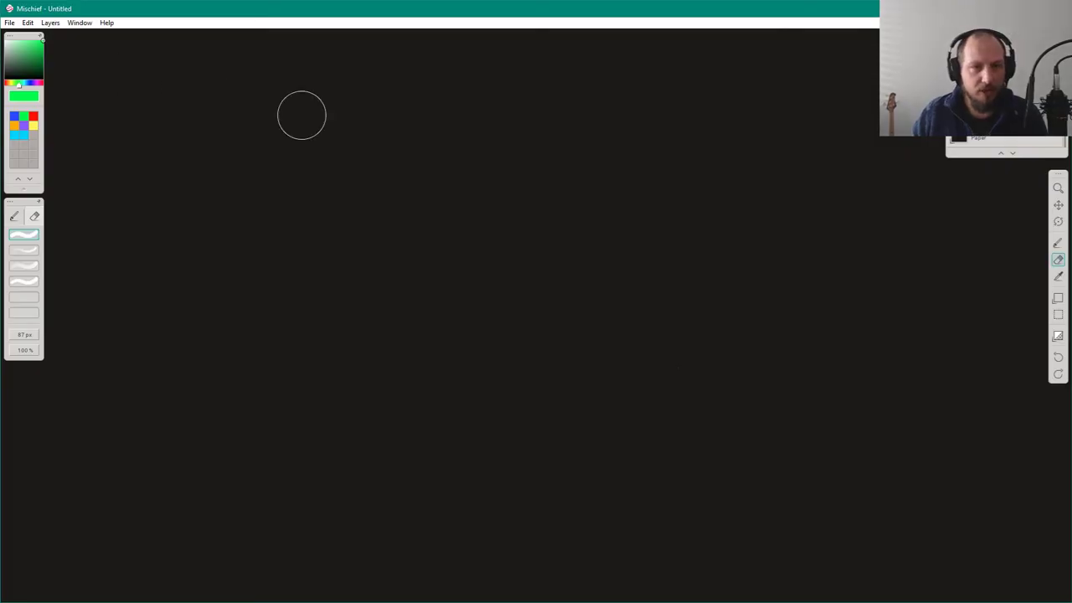
Step: Draw a green diagonal vector arrow with the brush, adding vertical and horizontal axis lines through its starting point
key(b)
drag(314, 188, 536, 244)
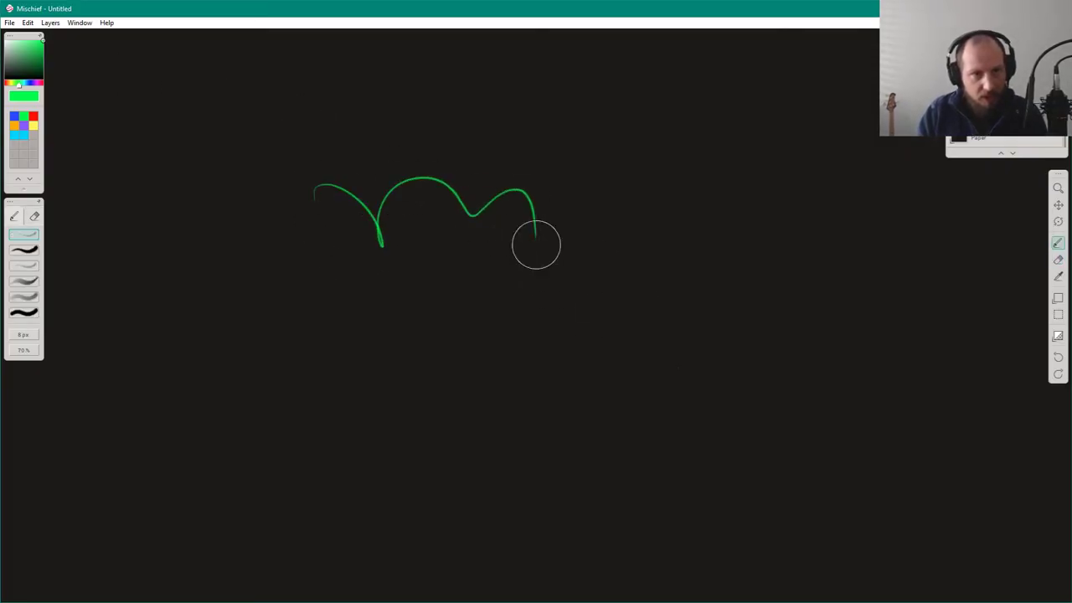
key(ctrl+z)
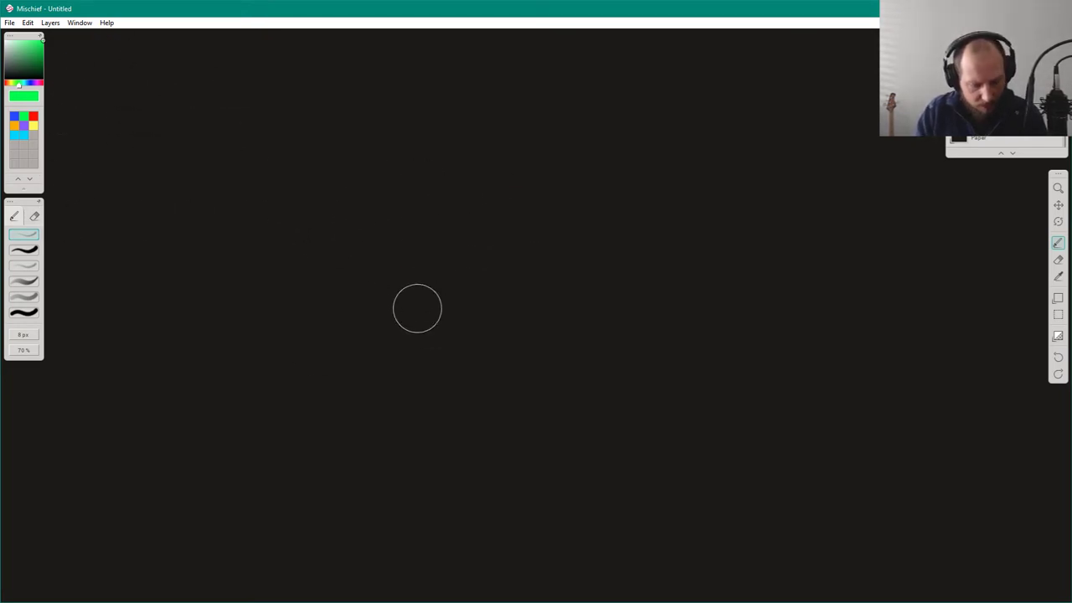
scroll(393, 273, down, 3)
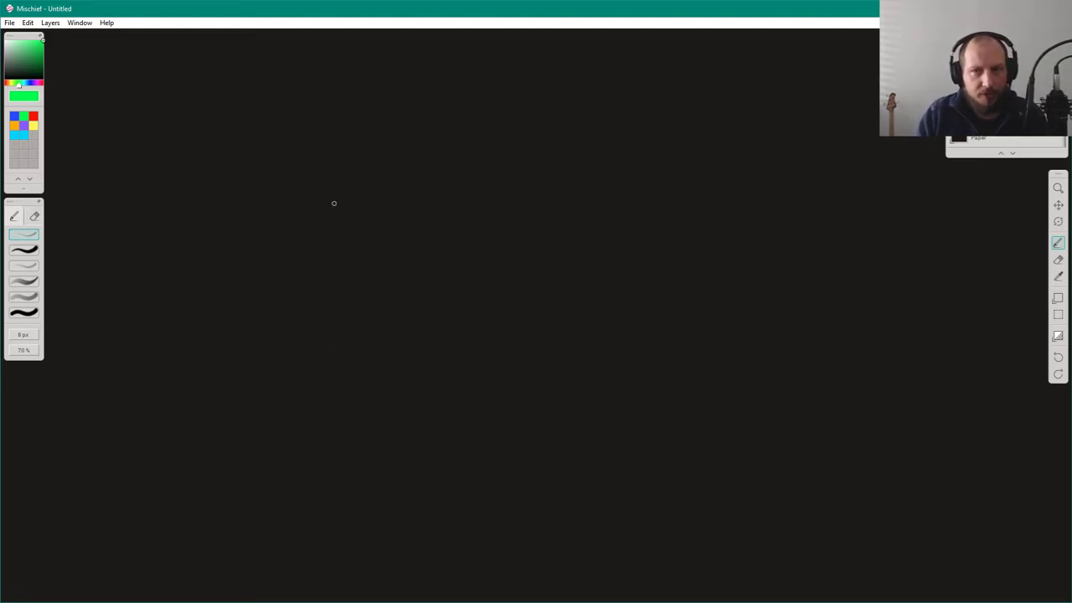
mouse_move(327, 303)
mouse_down()
mouse_move(462, 156)
mouse_move(494, 134)
mouse_move(501, 142)
mouse_up()
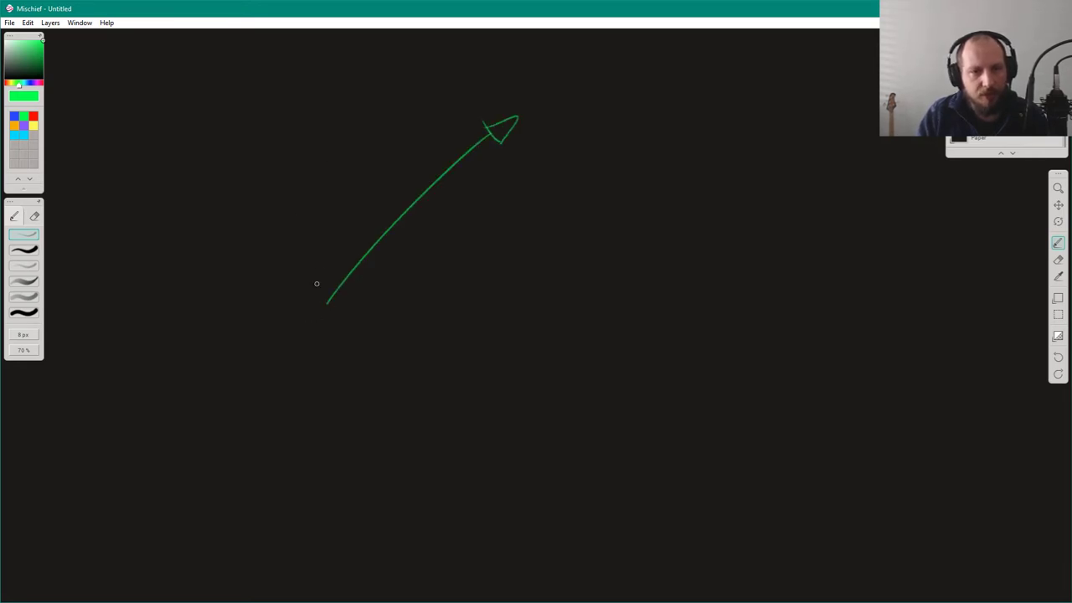
mouse_move(322, 204)
mouse_down()
mouse_move(327, 333)
mouse_move(457, 291)
mouse_up()
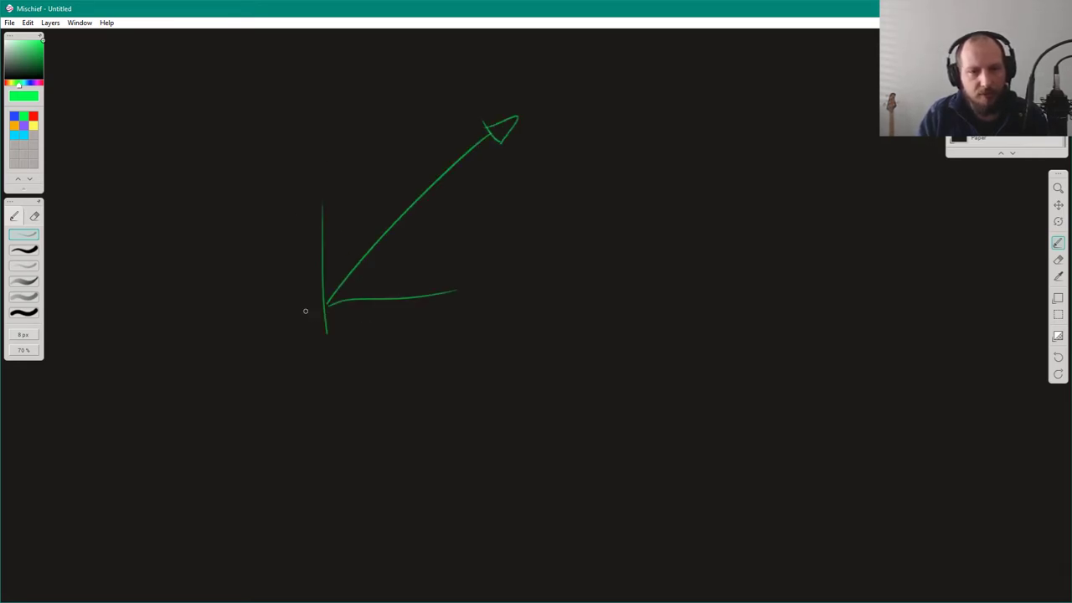
drag(301, 310, 327, 308)
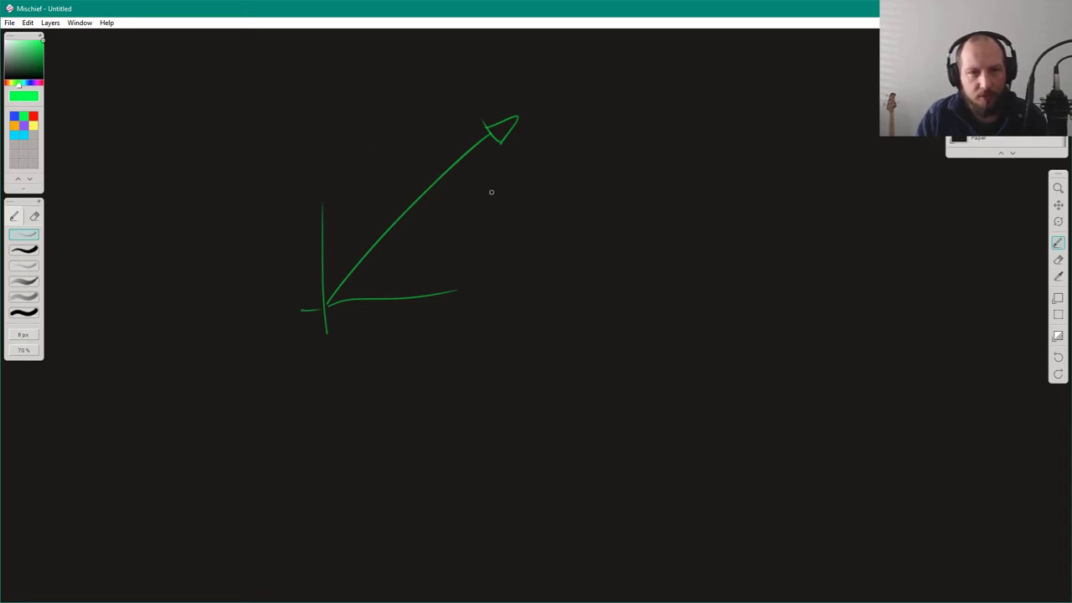
Step: Draw blue vertical and horizontal legs under the green arrow to form a right triangle
click(14, 116)
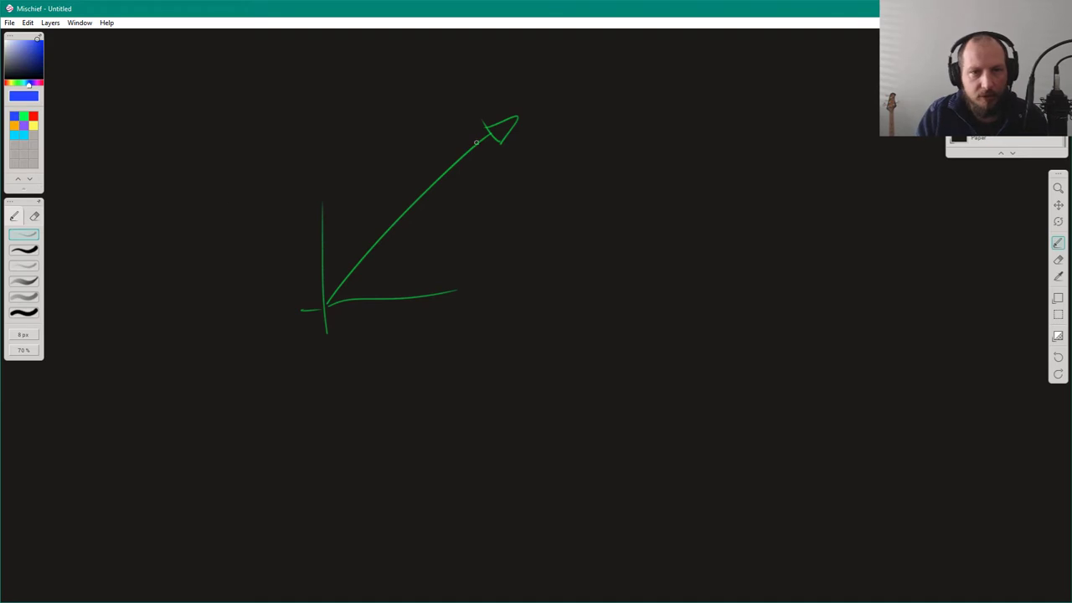
drag(489, 140, 497, 293)
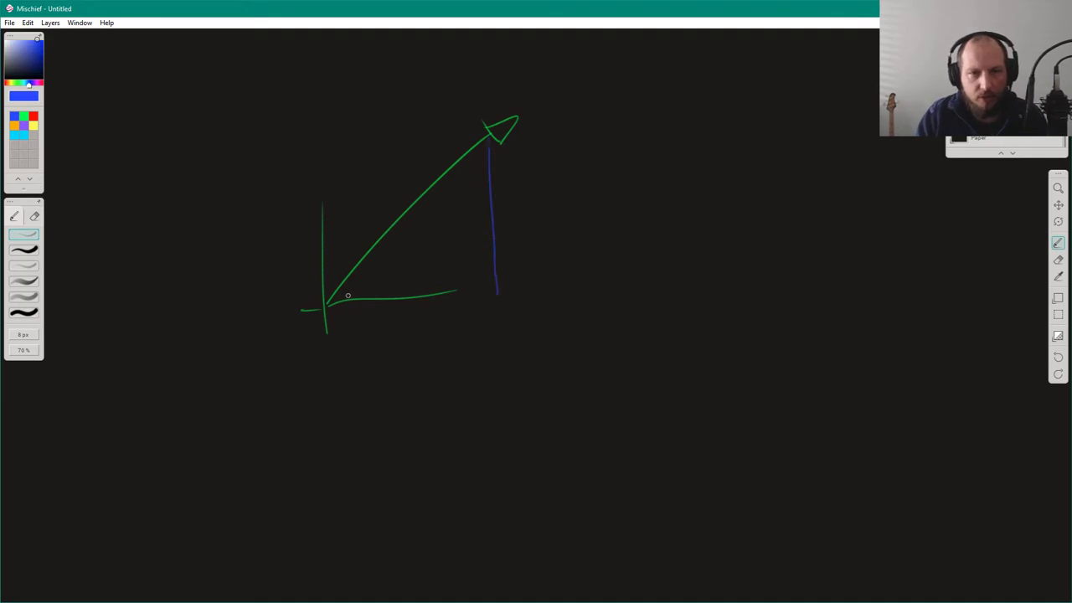
drag(329, 299, 516, 274)
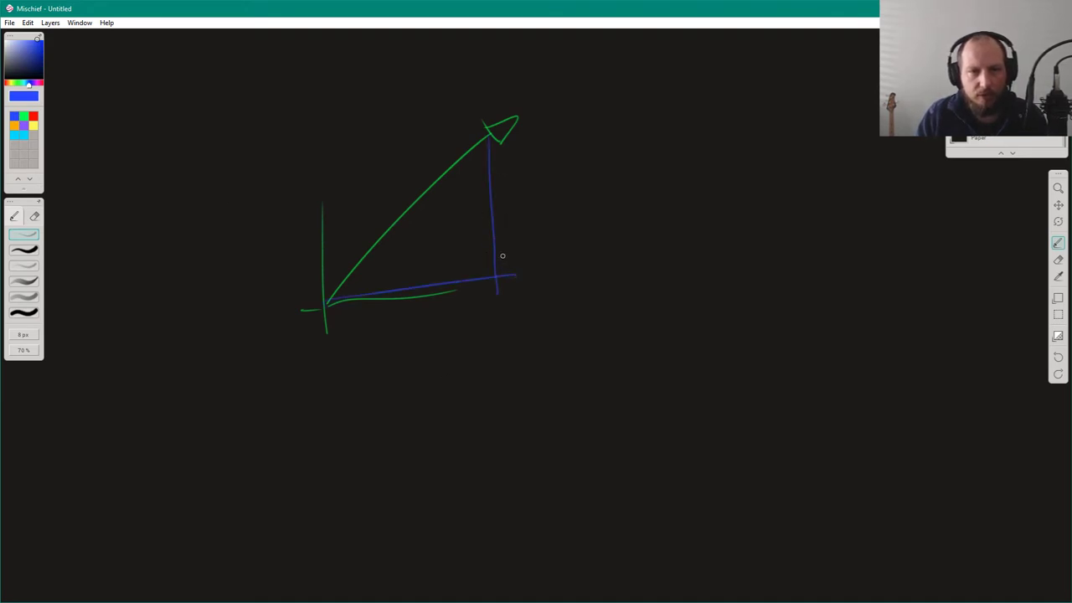
Step: Sketch blue squares extending outward from the triangle's vertical leg, horizontal leg and hypotenuse
mouse_move(500, 127)
mouse_down()
mouse_move(625, 117)
mouse_move(645, 291)
mouse_move(499, 289)
mouse_up()
drag(327, 335, 341, 425)
drag(345, 451, 492, 423)
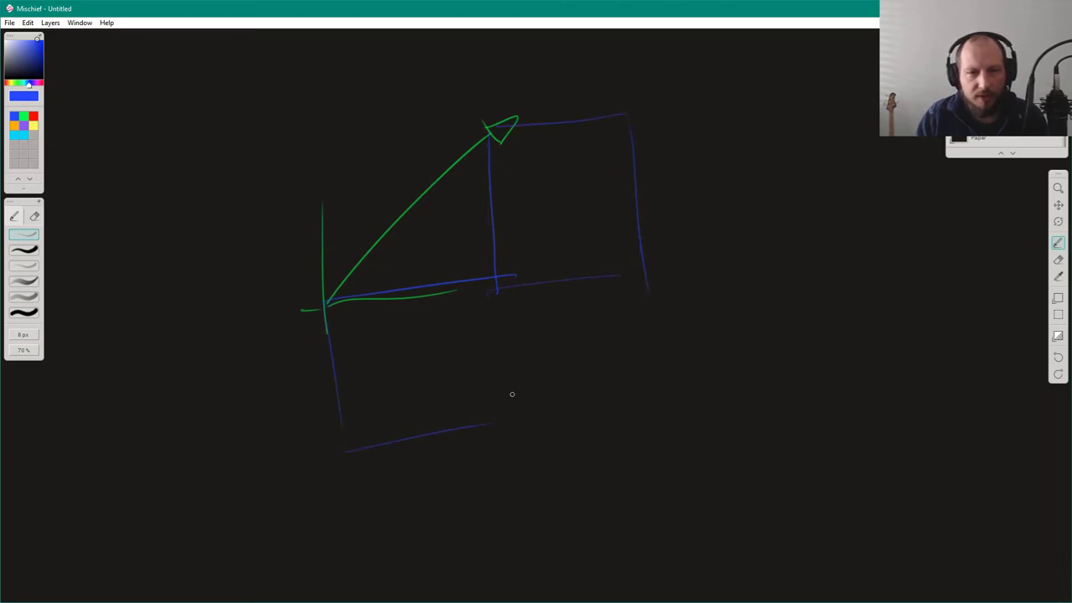
drag(501, 293, 502, 359)
mouse_move(321, 298)
mouse_down()
mouse_move(273, 261)
mouse_move(206, 112)
mouse_move(293, 31)
mouse_up()
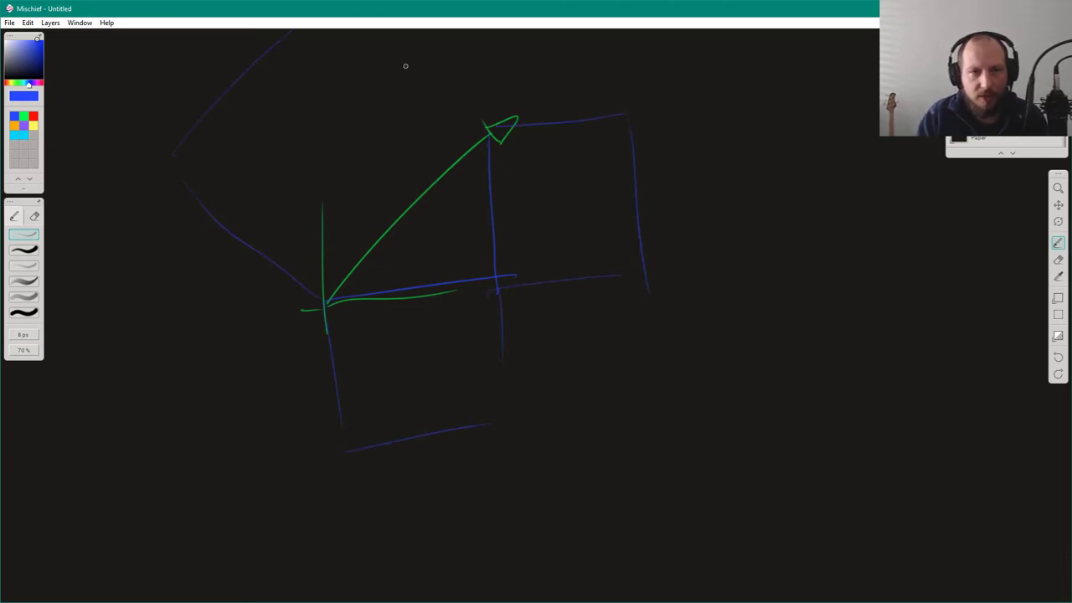
drag(473, 130, 381, 42)
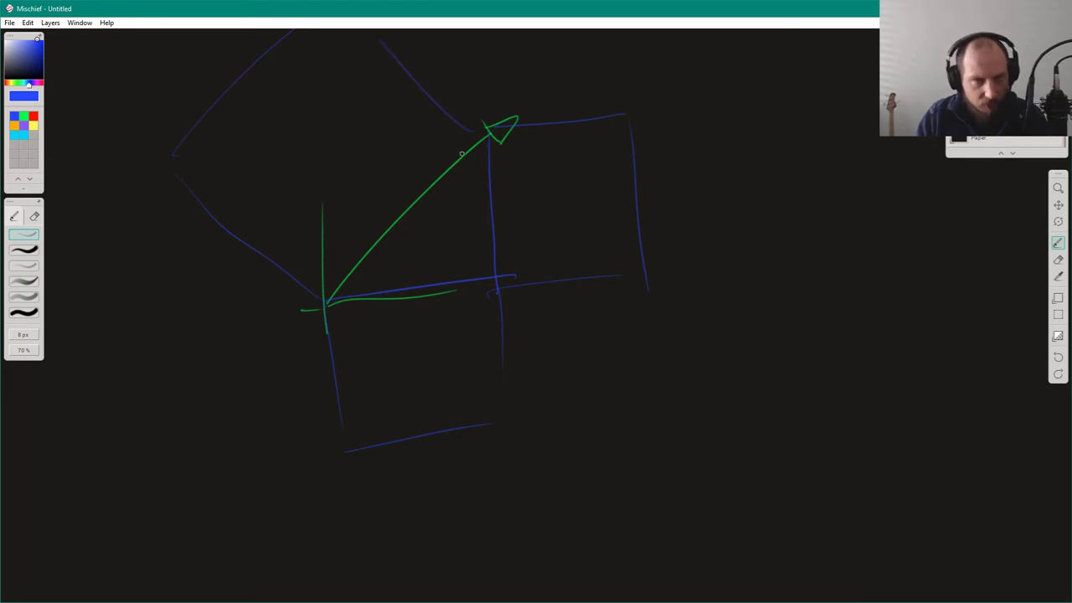
drag(424, 120, 493, 237)
drag(386, 113, 428, 153)
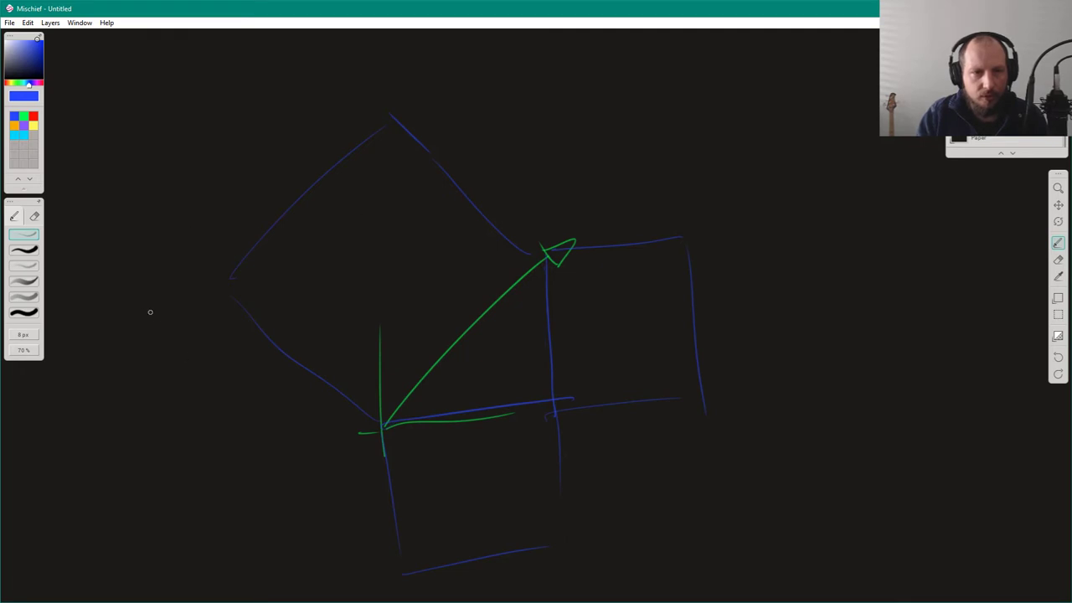
Step: Draw a blue square-root sign beside the hypotenuse's square and mark the hypotenuse length with a line that has end ticks
mouse_move(143, 285)
mouse_down()
mouse_move(163, 334)
mouse_move(214, 183)
mouse_up()
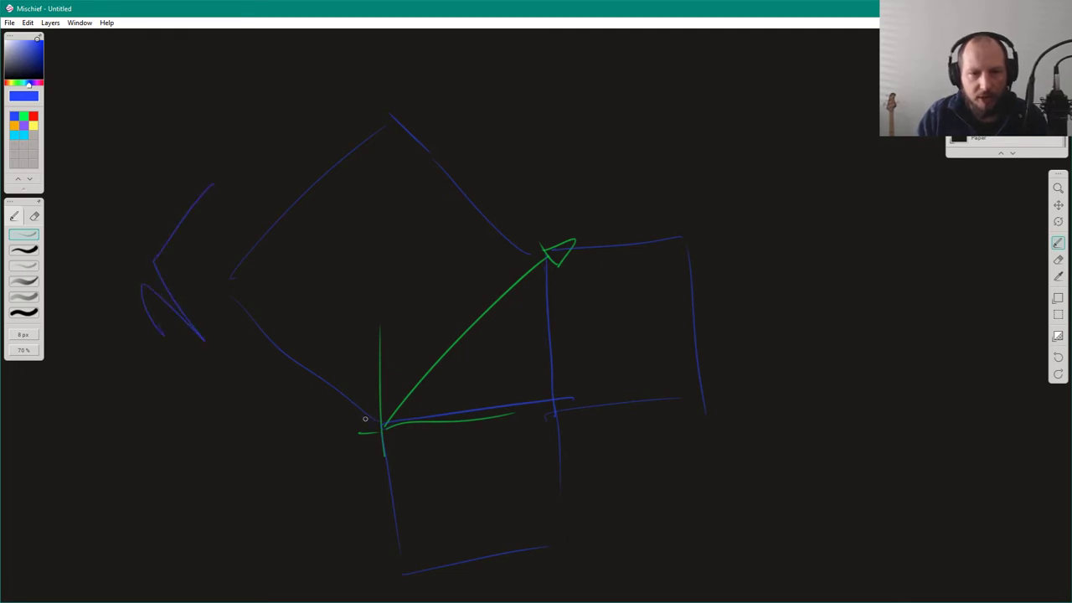
drag(350, 414, 520, 219)
mouse_move(526, 252)
mouse_down()
mouse_move(498, 222)
mouse_move(516, 245)
mouse_up()
drag(351, 414, 482, 257)
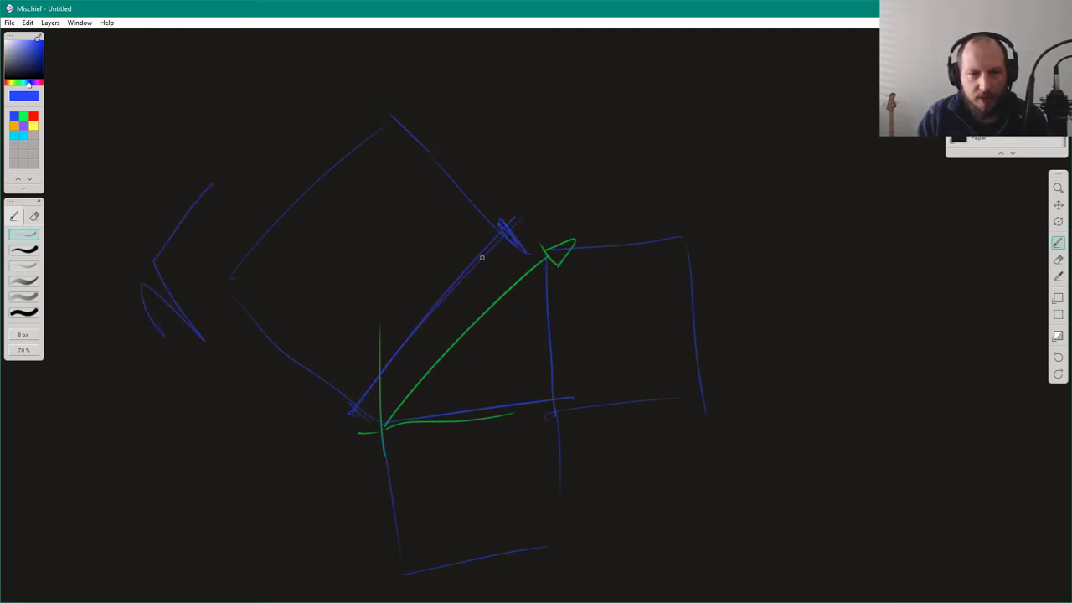
drag(343, 394, 362, 410)
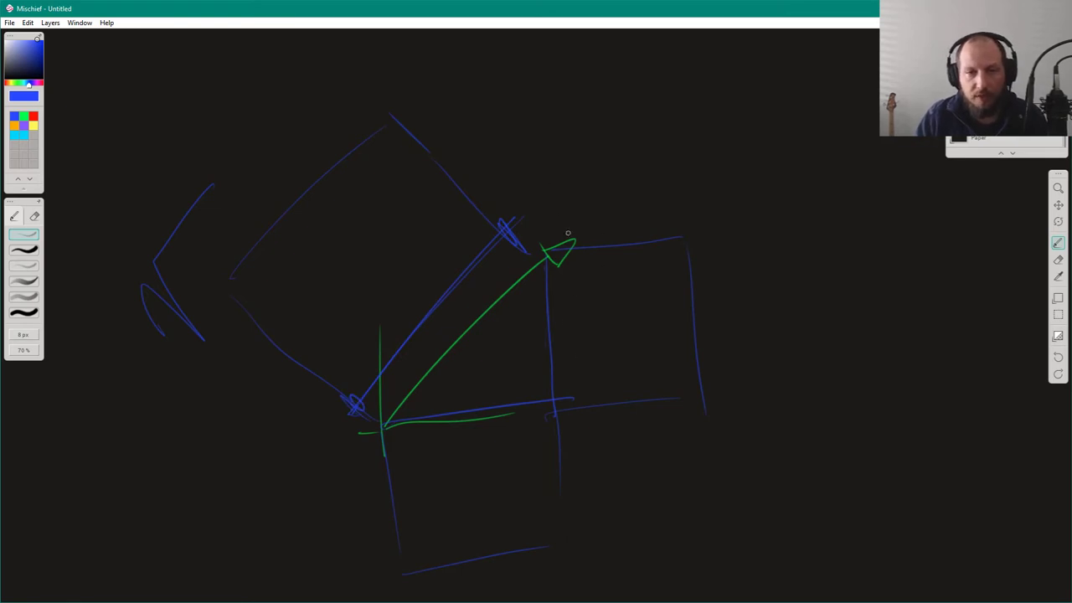
Step: Draw a blue line across each of the two leg squares, parallel to the adjoining triangle leg
drag(575, 271, 600, 422)
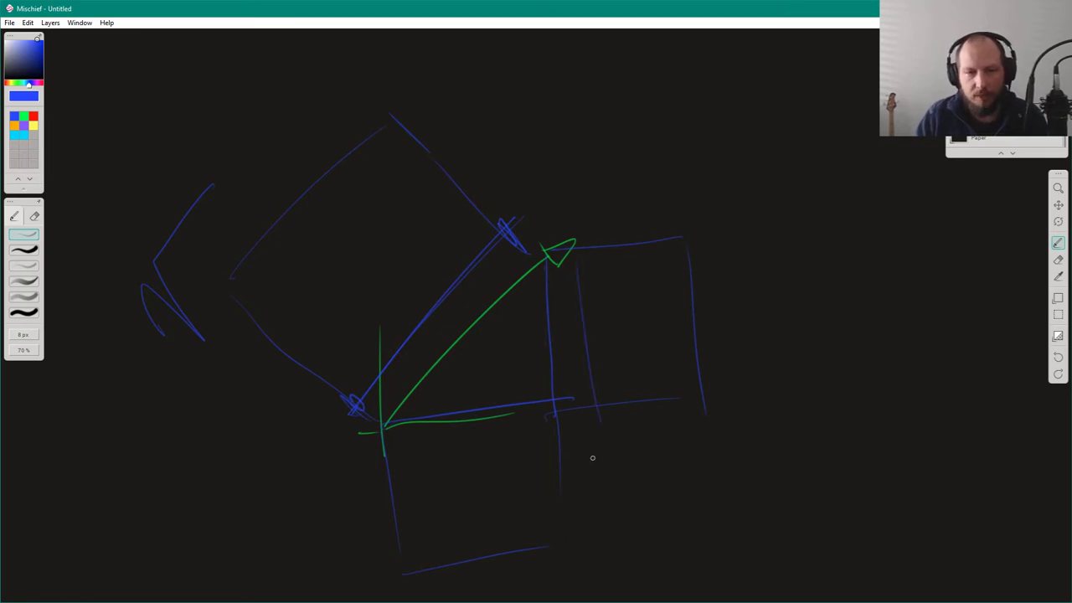
drag(388, 484, 549, 446)
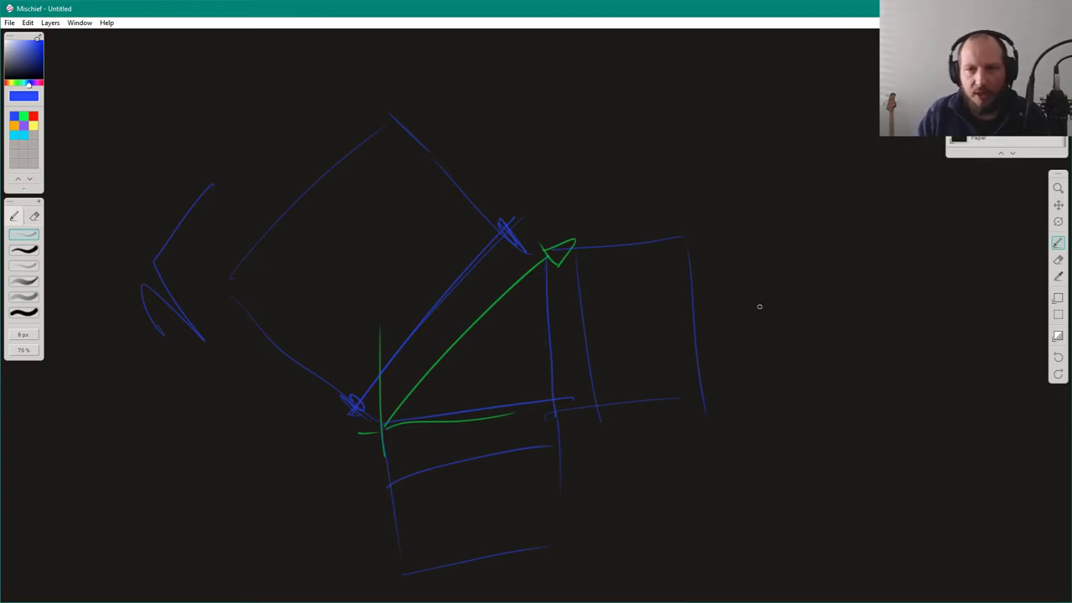
Step: Draw a second, smaller green diagonal vector beside the first diagram, with short axis lines at its lower end
click(24, 115)
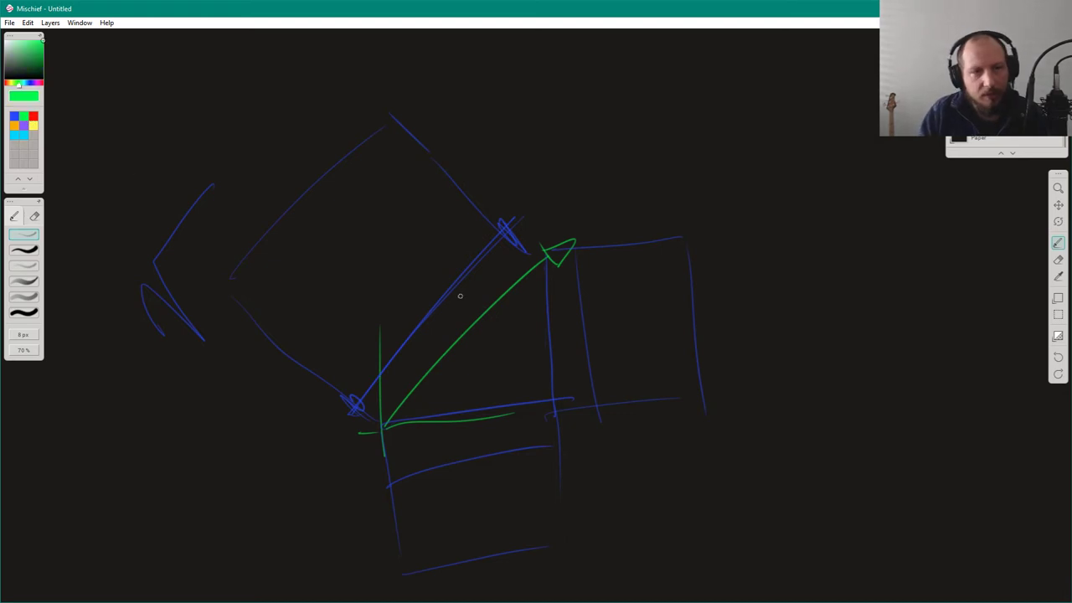
mouse_move(813, 164)
mouse_down()
mouse_move(709, 291)
mouse_move(729, 355)
mouse_up()
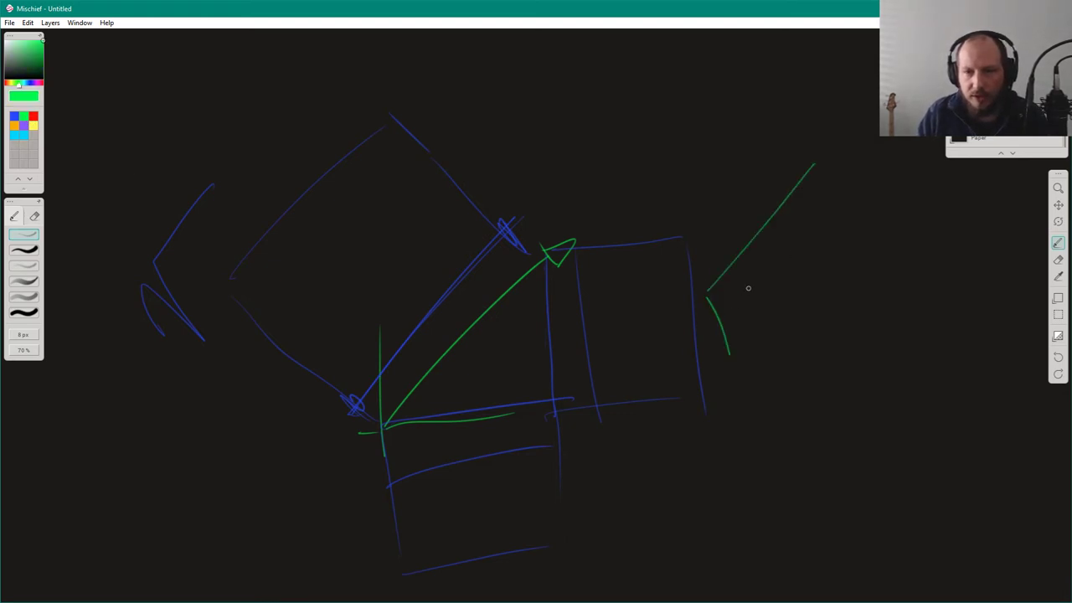
drag(711, 291, 787, 280)
drag(701, 290, 704, 236)
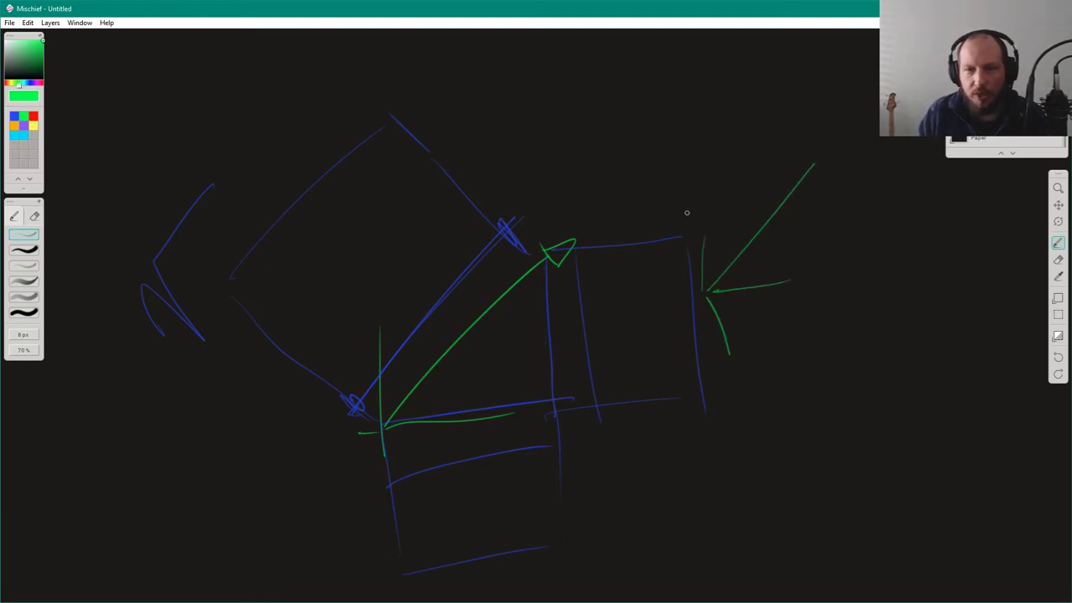
Step: Outline a purple right triangle around the smaller green vector
click(23, 128)
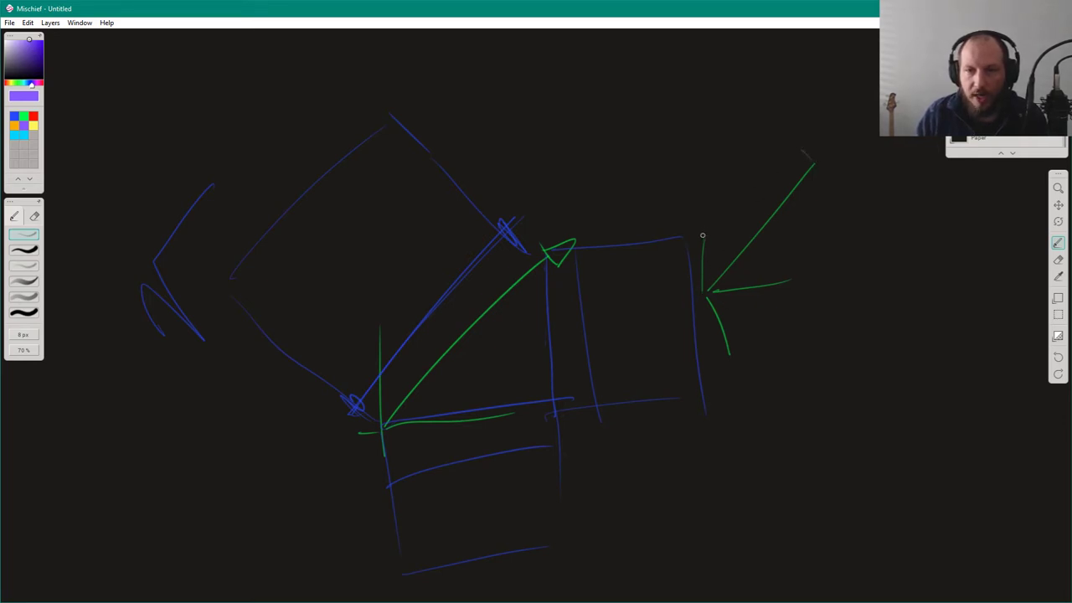
drag(803, 152, 808, 277)
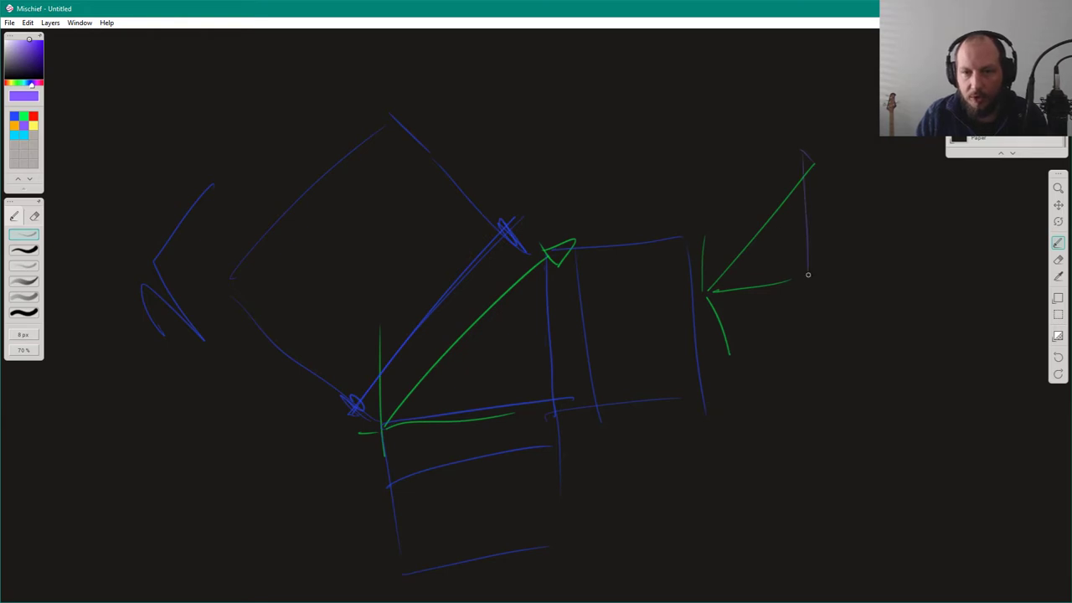
drag(712, 291, 805, 278)
drag(711, 295, 796, 151)
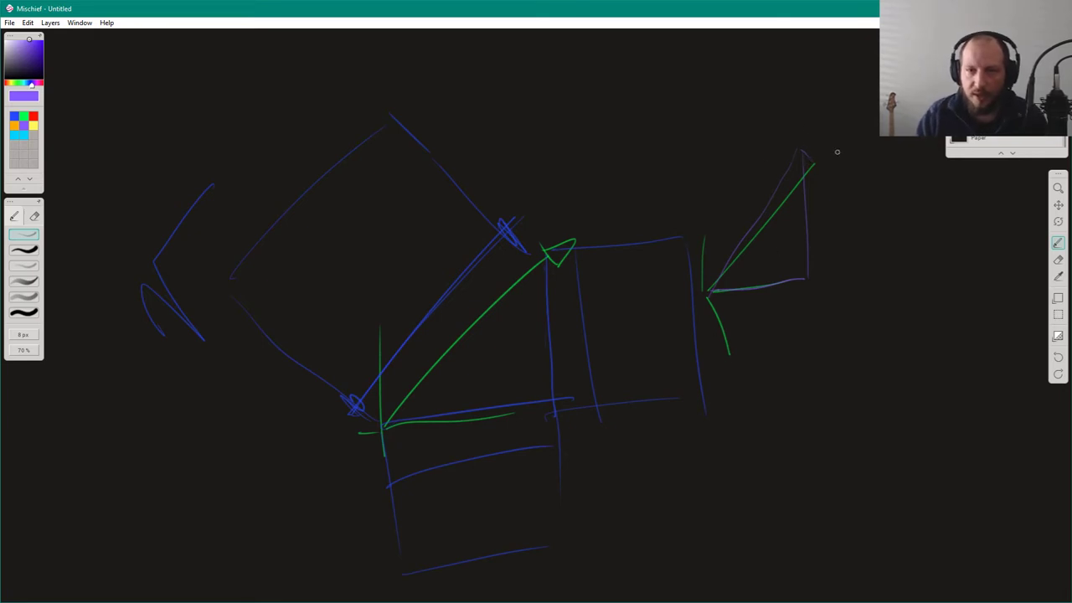
Step: Sketch partial purple outlines of the squares extending from the smaller triangle's three sides
drag(809, 149, 849, 144)
drag(808, 279, 837, 271)
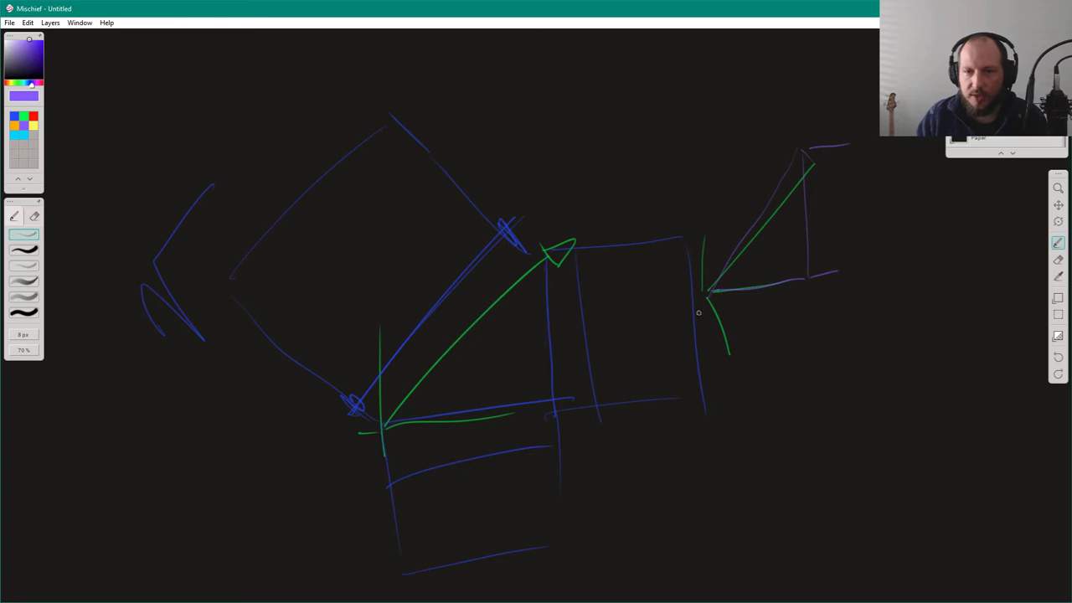
drag(715, 311, 715, 334)
mouse_move(707, 290)
mouse_down()
mouse_move(679, 270)
mouse_move(758, 112)
mouse_up()
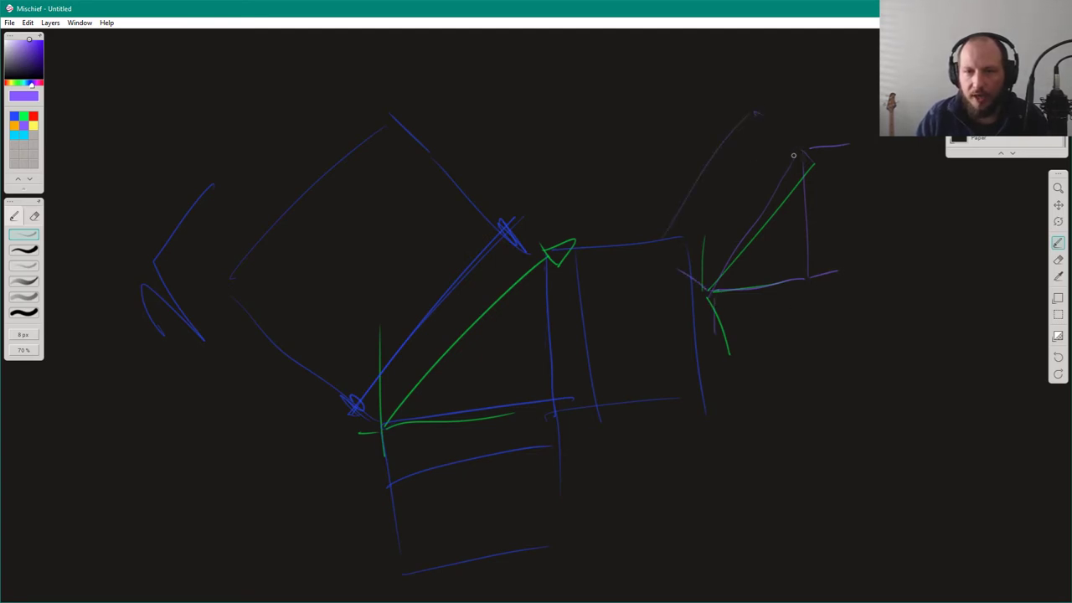
Step: Thicken the smaller triangle's purple hypotenuse, sketch a small box beyond its tip, and retrace the green vector in purple
mouse_move(796, 152)
mouse_down()
mouse_move(743, 234)
mouse_move(799, 151)
mouse_move(756, 211)
mouse_up()
mouse_move(811, 159)
mouse_down()
mouse_move(799, 150)
mouse_move(811, 161)
mouse_up()
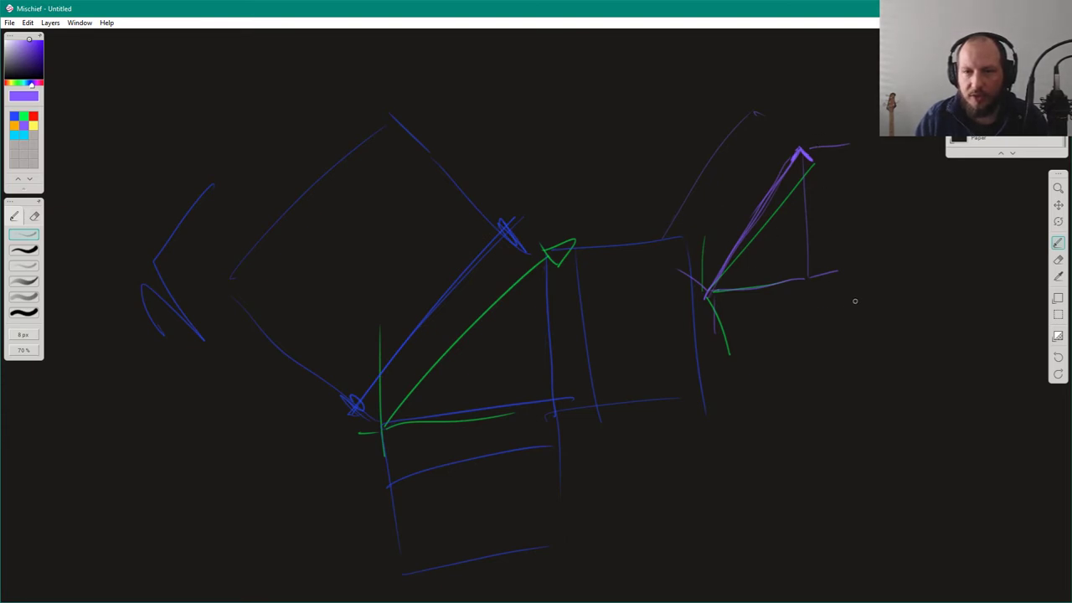
mouse_move(802, 134)
mouse_down()
mouse_move(838, 106)
mouse_move(854, 126)
mouse_move(824, 163)
mouse_up()
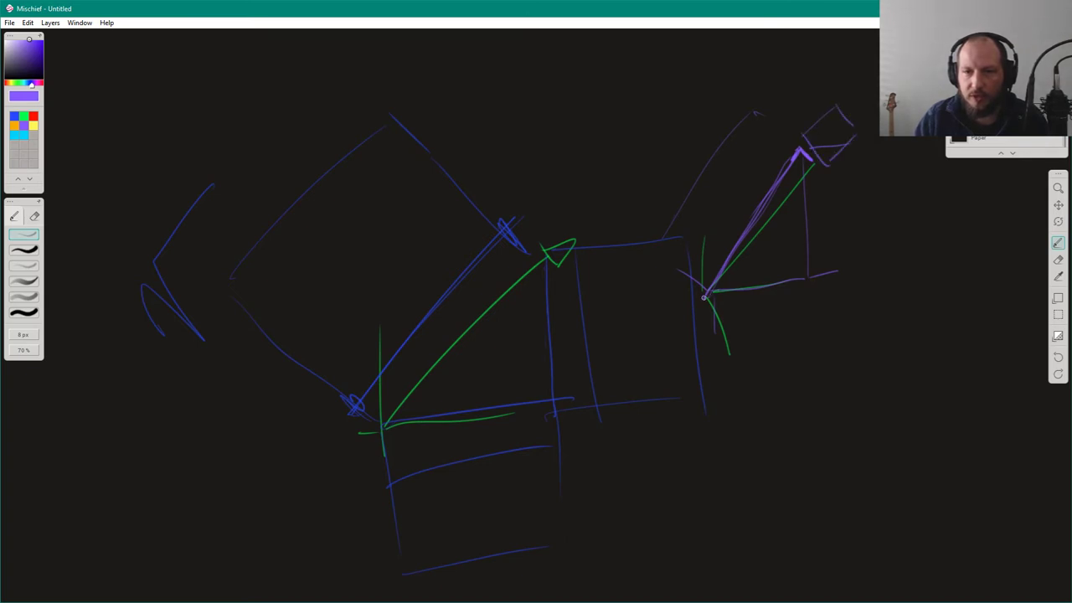
drag(704, 297, 816, 161)
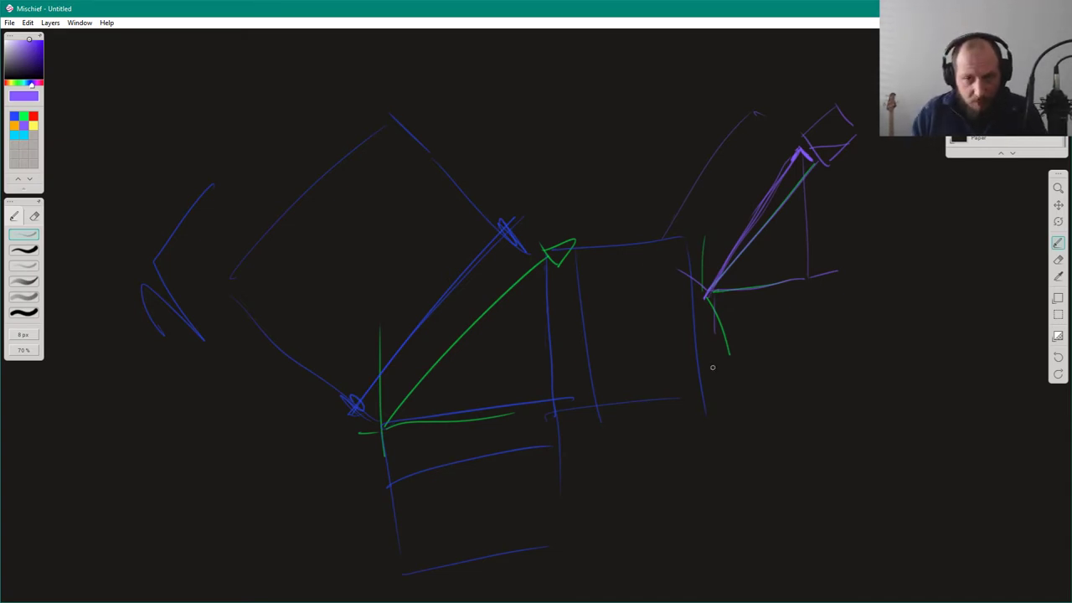
Step: Draw a third green diagonal vector with an arrowhead in the empty area beside the existing diagrams
drag(798, 365, 588, 311)
click(30, 135)
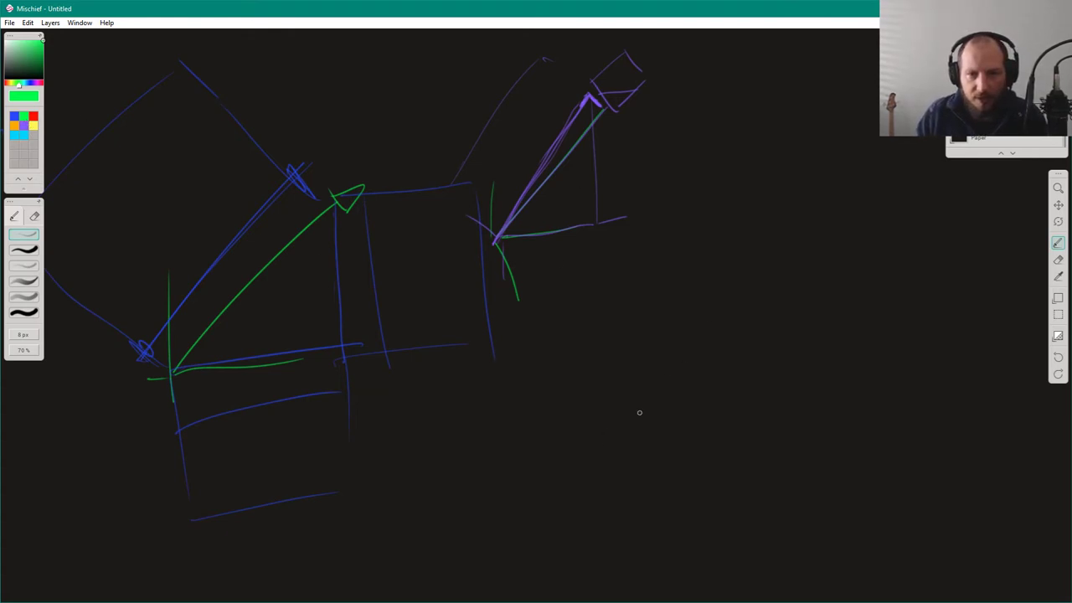
drag(639, 412, 812, 213)
drag(802, 198, 831, 189)
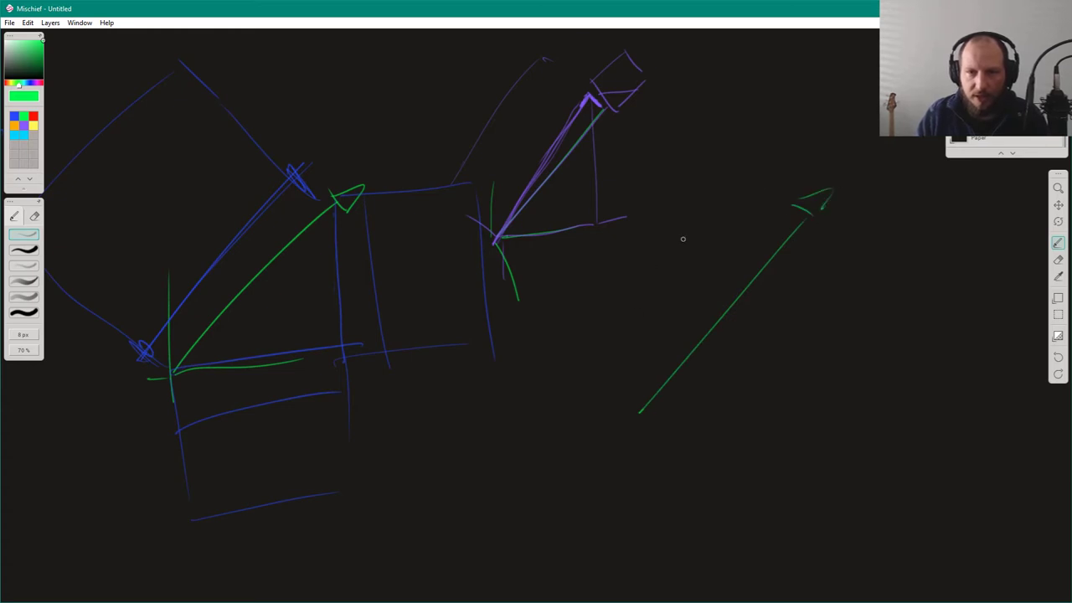
Step: Write |V| in green above the third vector and label the vector's starting point V
drag(711, 132, 711, 159)
drag(741, 125, 742, 157)
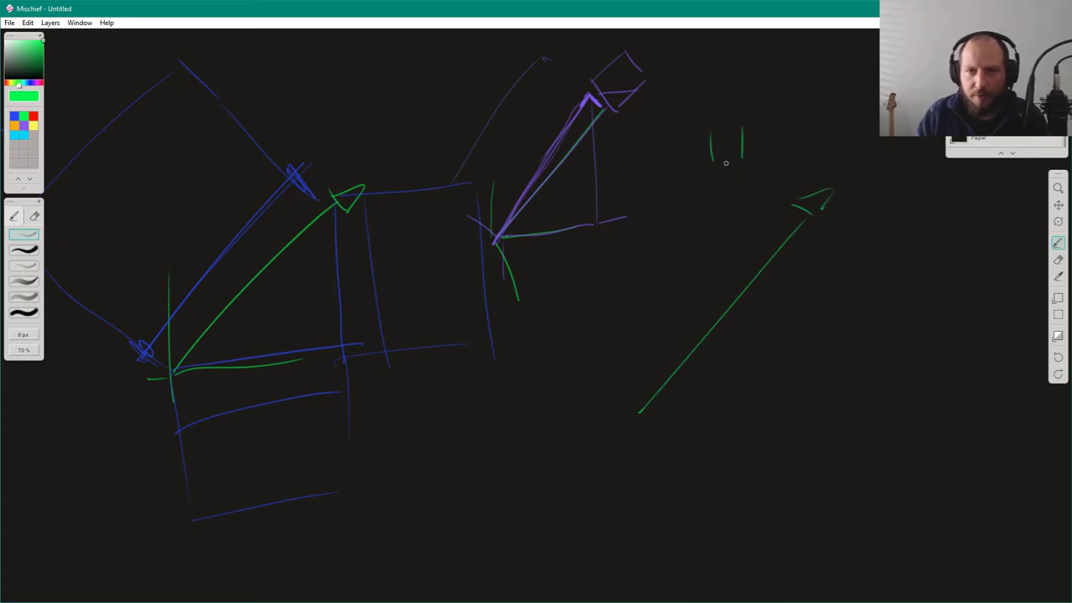
drag(611, 386, 631, 384)
mouse_move(719, 128)
mouse_down()
mouse_move(734, 128)
mouse_move(712, 167)
mouse_move(743, 159)
mouse_up()
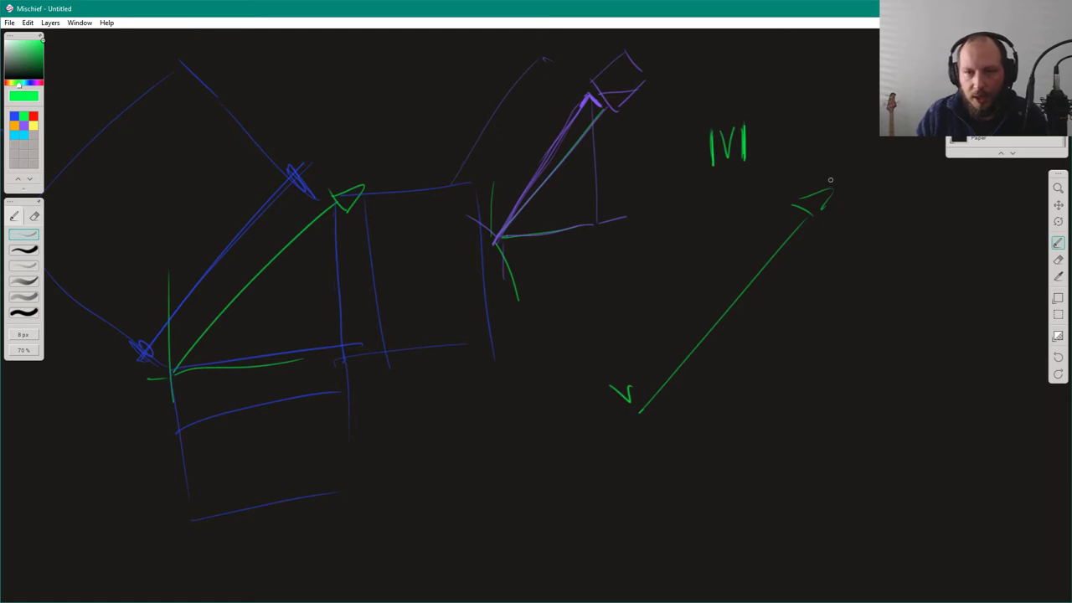
Step: Write the double-bar magnitude notation ||V|| in green beside the single-bar notation
drag(837, 134, 855, 122)
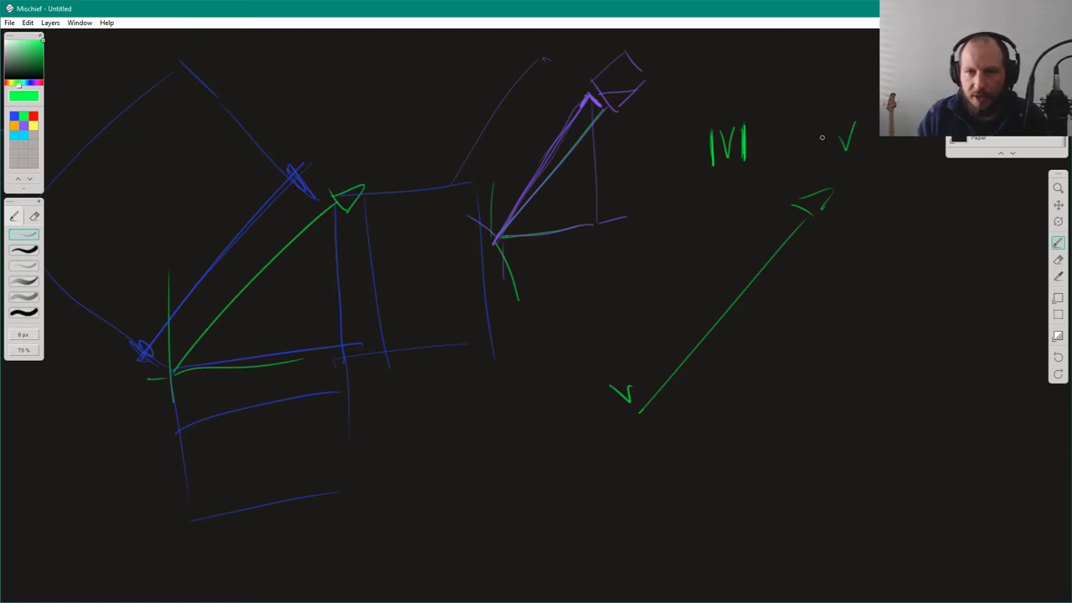
mouse_move(818, 156)
mouse_down()
mouse_move(818, 122)
mouse_move(829, 156)
mouse_up()
mouse_move(863, 121)
mouse_down()
mouse_move(862, 158)
mouse_move(871, 157)
mouse_up()
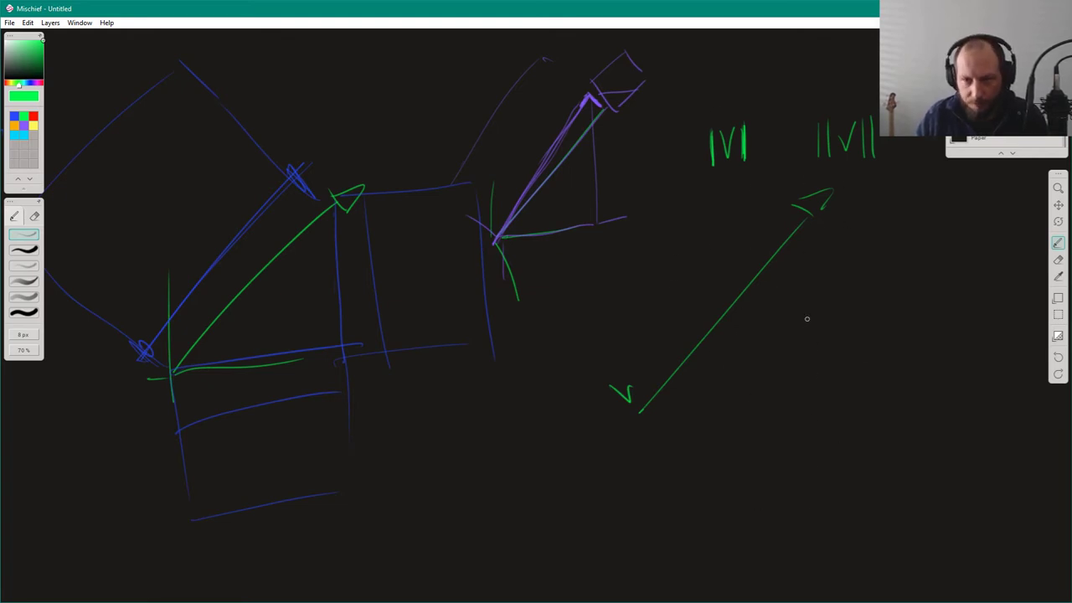
Step: Write the green equation V = U with a small subscript v in the empty area beside the third vector
mouse_move(881, 266)
mouse_down()
mouse_move(787, 271)
mouse_move(740, 254)
mouse_up()
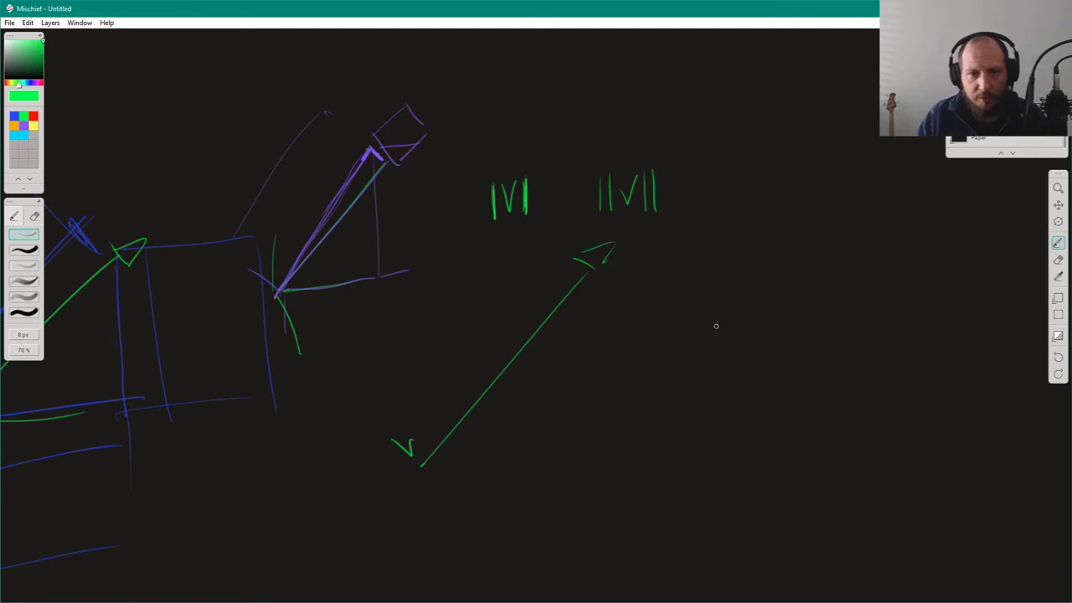
mouse_move(606, 457)
mouse_down()
mouse_move(625, 443)
mouse_move(610, 461)
mouse_up()
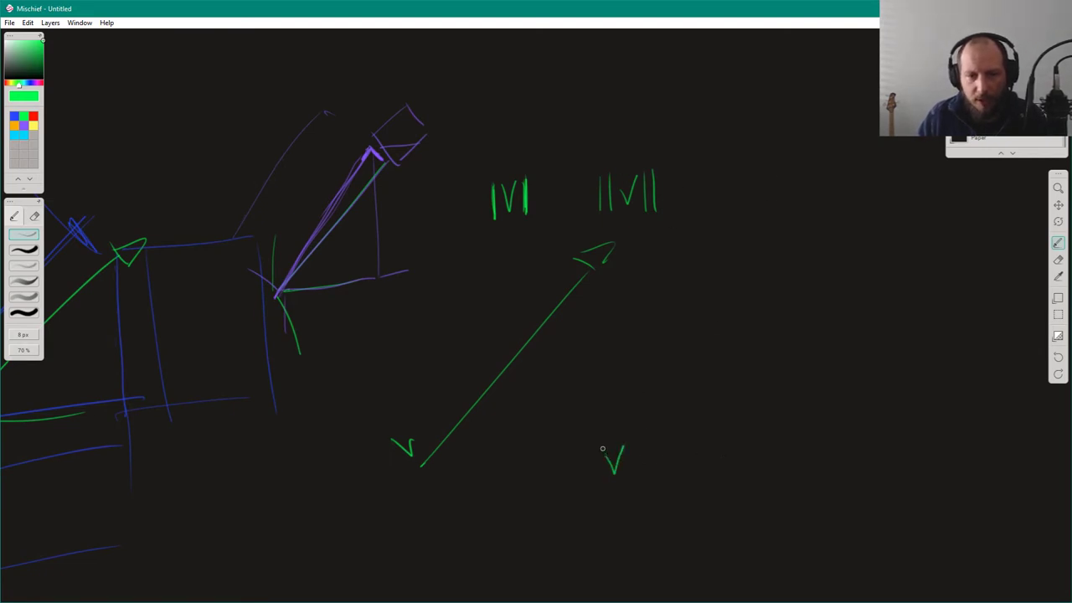
drag(701, 455, 704, 463)
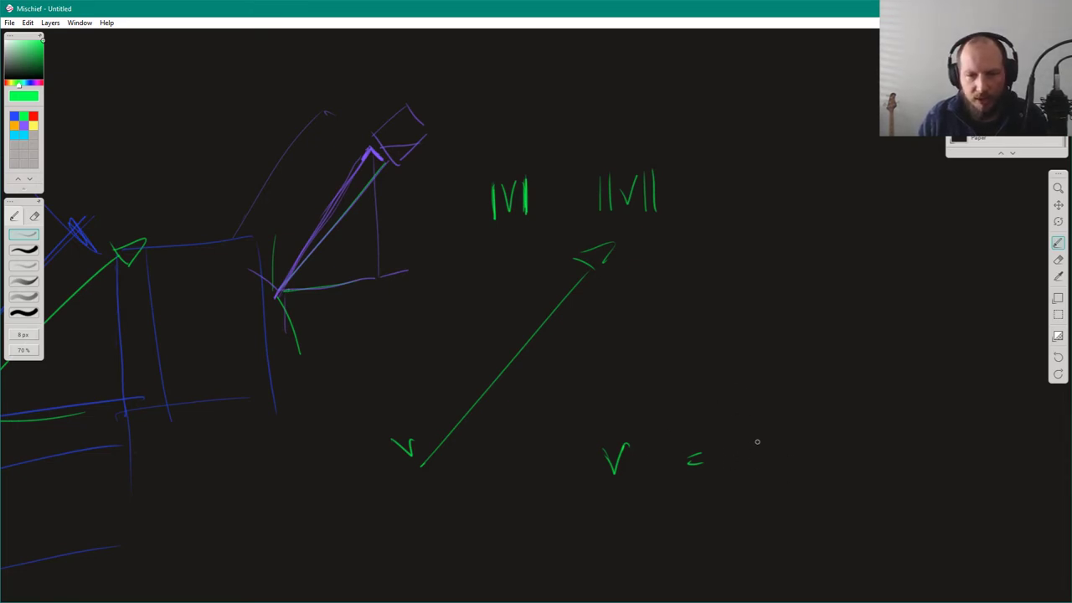
mouse_move(754, 426)
mouse_down()
mouse_move(787, 406)
mouse_move(791, 431)
mouse_up()
key(ctrl+z)
drag(796, 470, 802, 478)
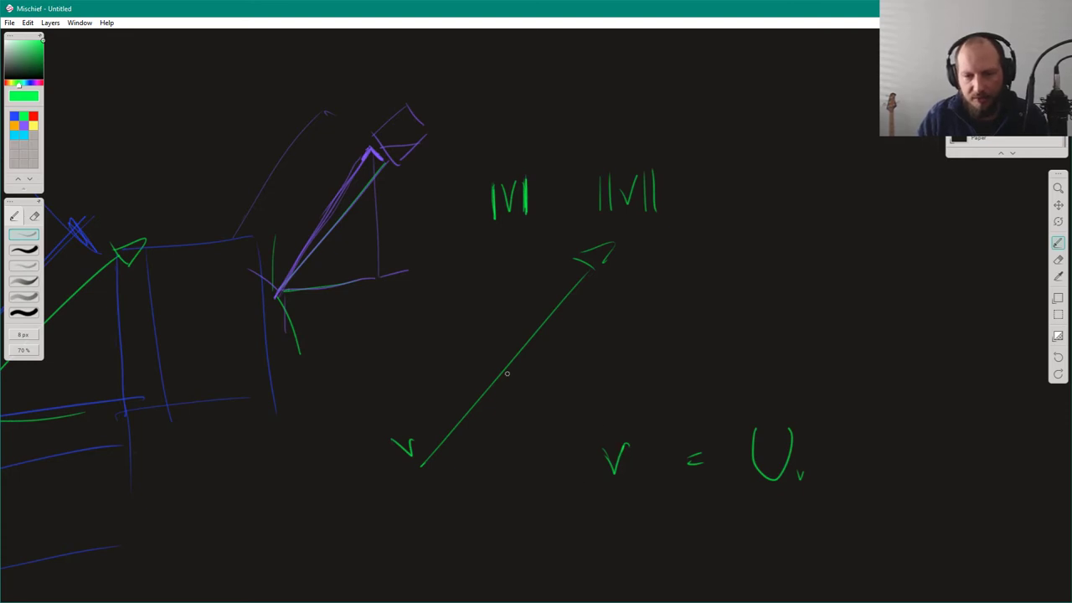
Step: Draw a cross tick and a small arrowhead partway along the third vector, and write 2.1 beside its tip
drag(482, 364, 520, 393)
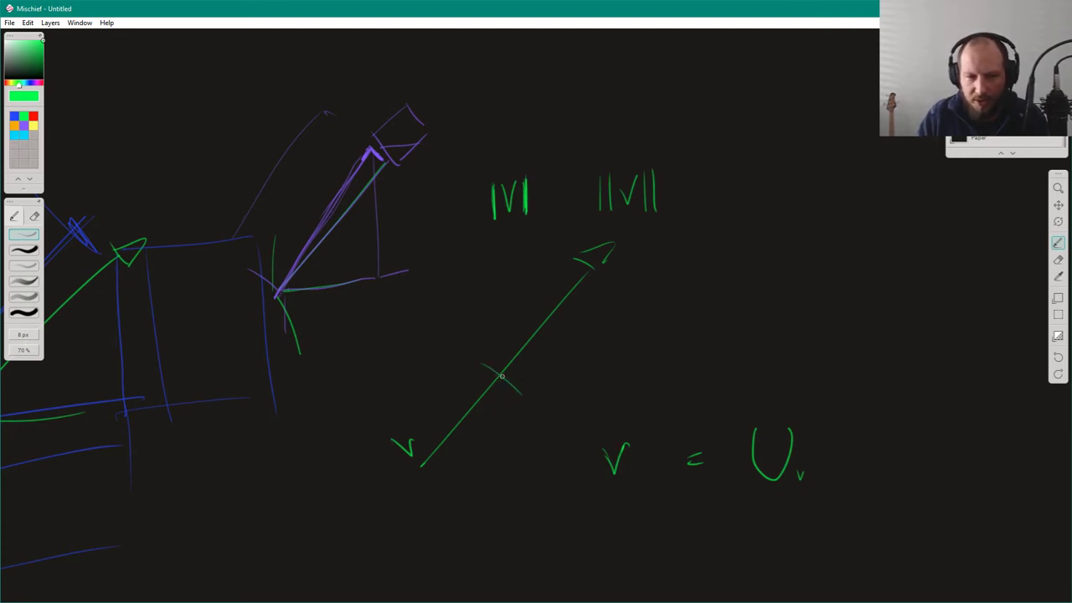
mouse_move(618, 267)
mouse_down()
mouse_move(636, 292)
mouse_move(670, 289)
mouse_up()
click(653, 291)
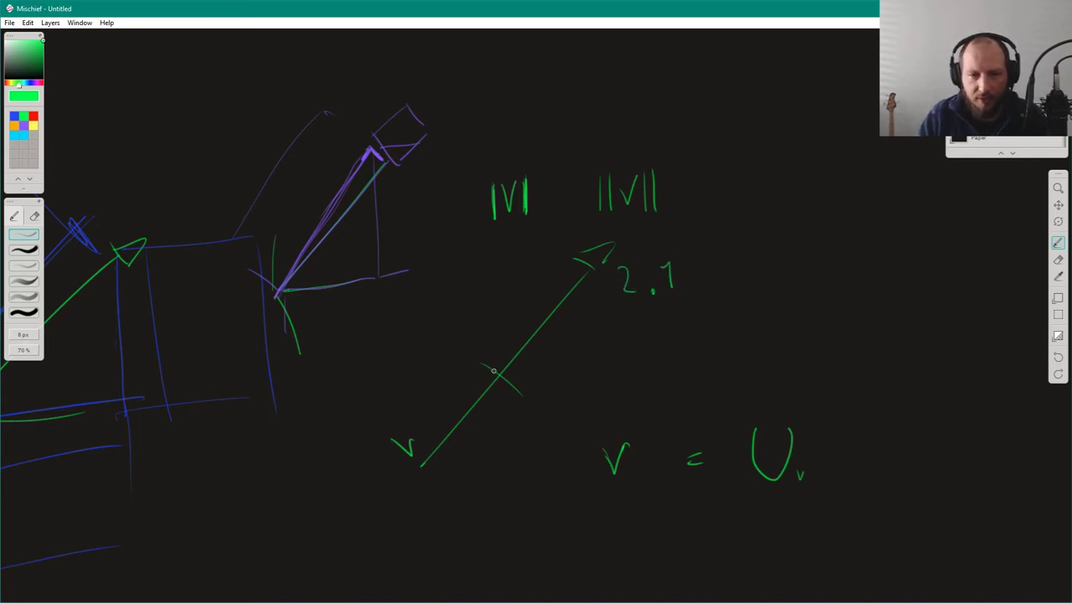
mouse_move(487, 361)
mouse_down()
mouse_move(513, 387)
mouse_move(499, 376)
mouse_move(497, 391)
mouse_up()
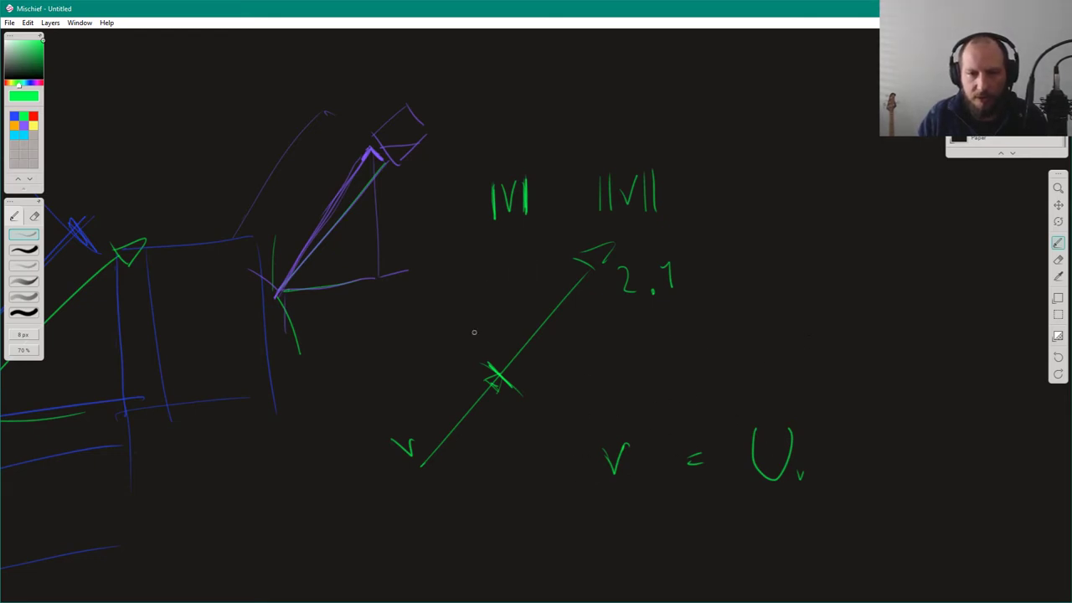
Step: Draw a fourth green diagonal vector with an arrowhead and a parallel dimension line with end ticks labelled l
drag(749, 297, 620, 318)
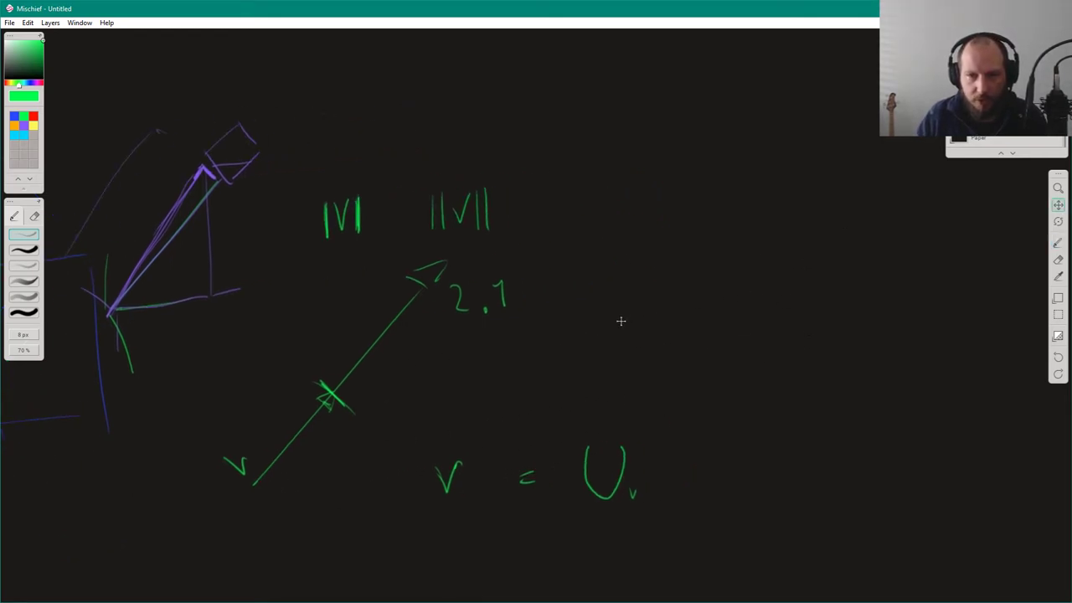
drag(621, 364, 758, 216)
mouse_move(664, 409)
mouse_down()
mouse_move(675, 421)
mouse_move(819, 239)
mouse_move(811, 264)
mouse_up()
mouse_move(769, 337)
mouse_down()
mouse_move(785, 351)
mouse_move(773, 339)
mouse_move(777, 347)
mouse_up()
key(ctrl+z)
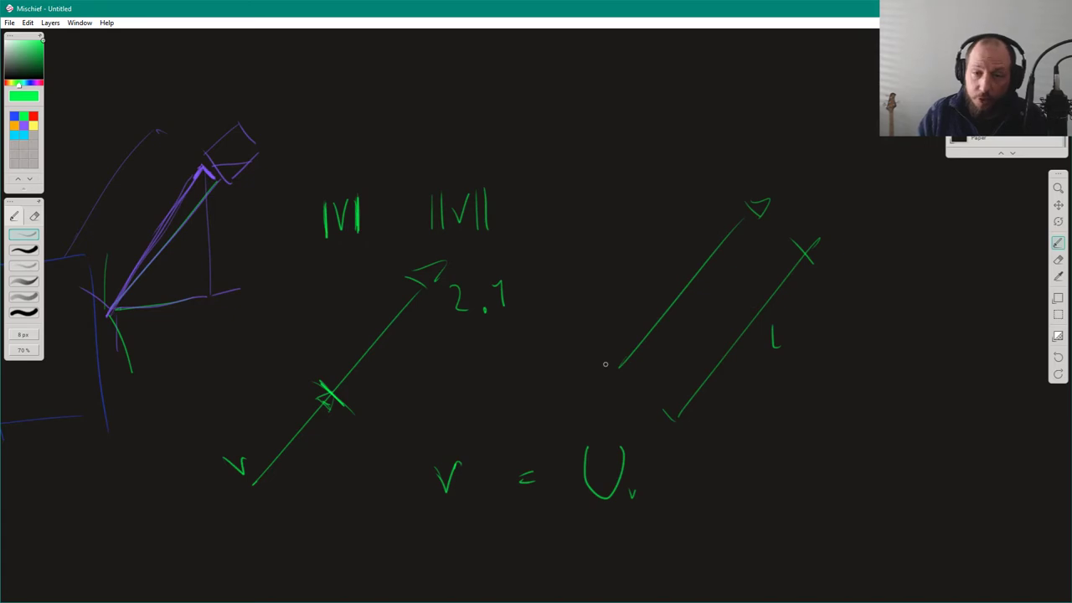
Step: Mark both ends of the fourth vector and write the fraction x/n above and beyond its tip
drag(608, 366, 615, 374)
drag(744, 219, 751, 209)
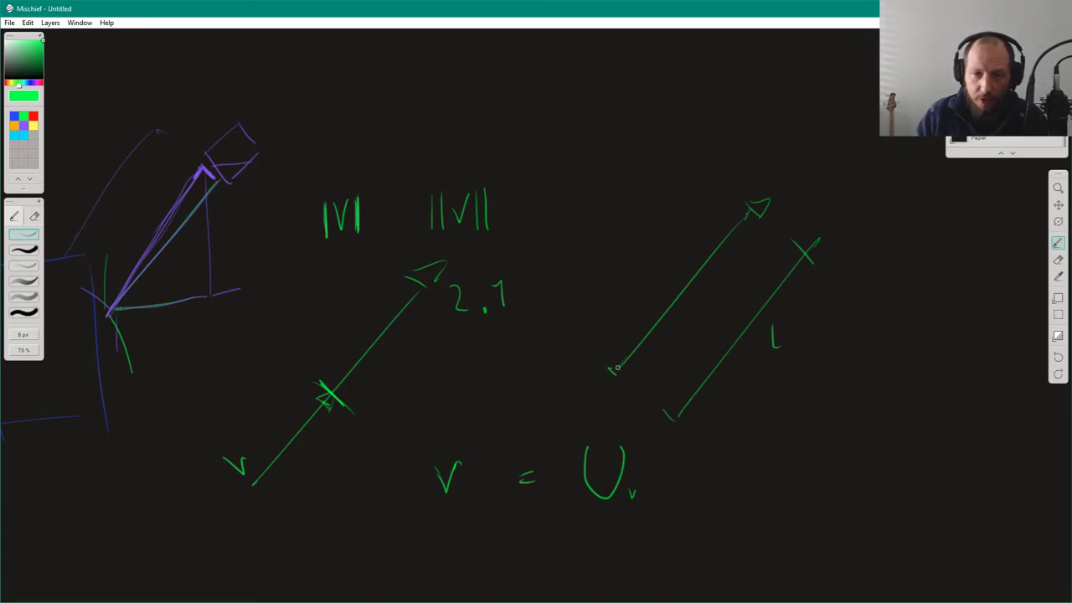
drag(621, 365, 611, 376)
mouse_move(826, 94)
mouse_down()
mouse_move(820, 118)
mouse_move(831, 107)
mouse_move(828, 125)
mouse_move(857, 128)
mouse_move(866, 141)
mouse_up()
key(ctrl+z)
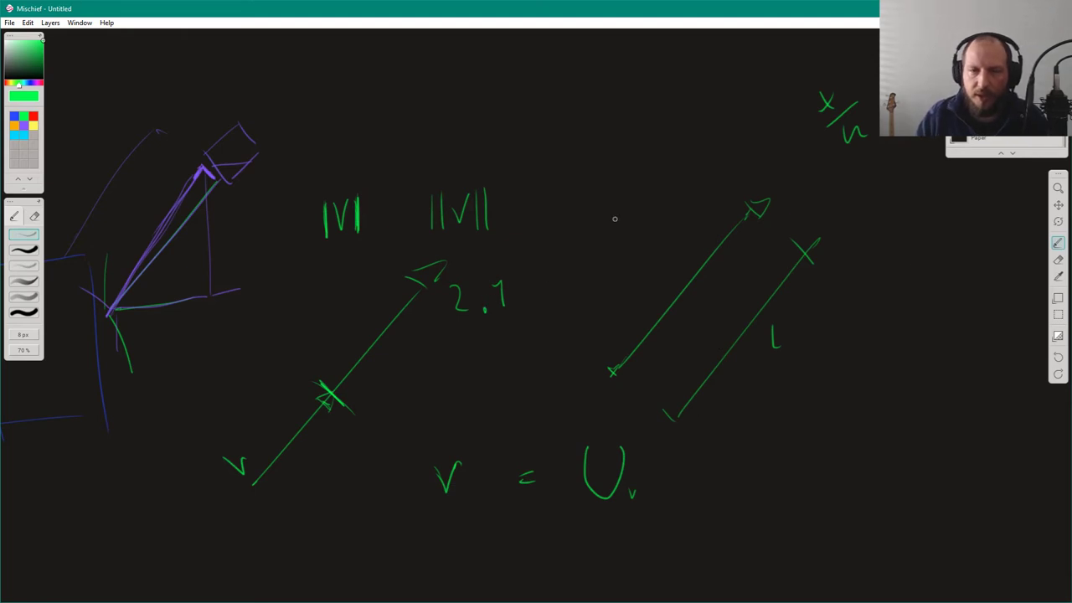
Step: Write the components x, y, z above the fourth vector with a fraction bar under each
drag(597, 166, 609, 181)
mouse_move(609, 167)
mouse_down()
mouse_move(597, 181)
mouse_move(622, 189)
mouse_up()
mouse_move(632, 165)
mouse_down()
mouse_move(646, 170)
mouse_move(639, 180)
mouse_move(692, 177)
mouse_move(659, 193)
mouse_up()
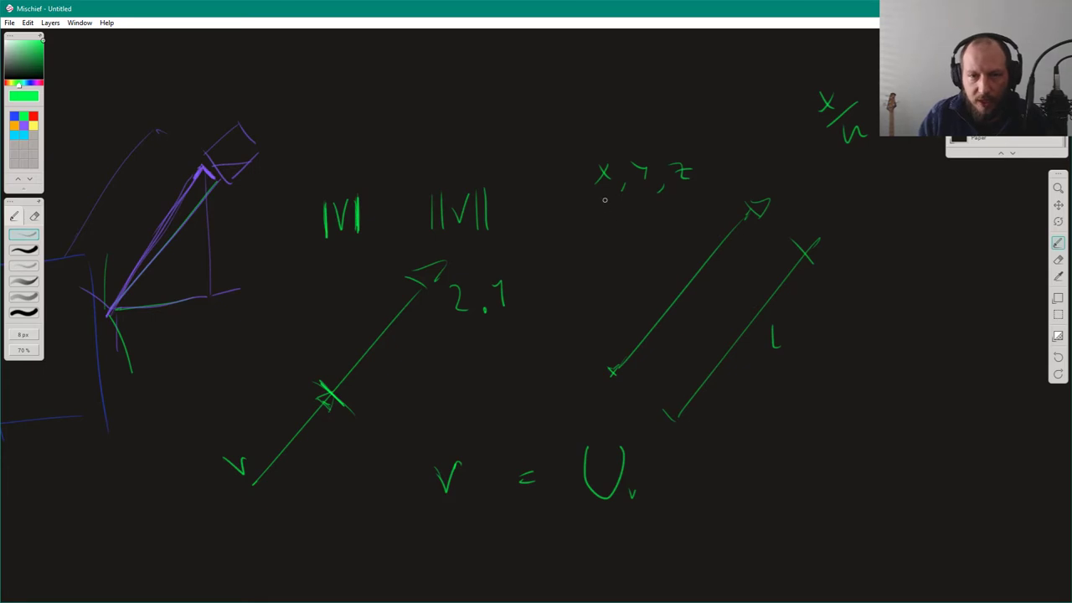
drag(589, 201, 692, 196)
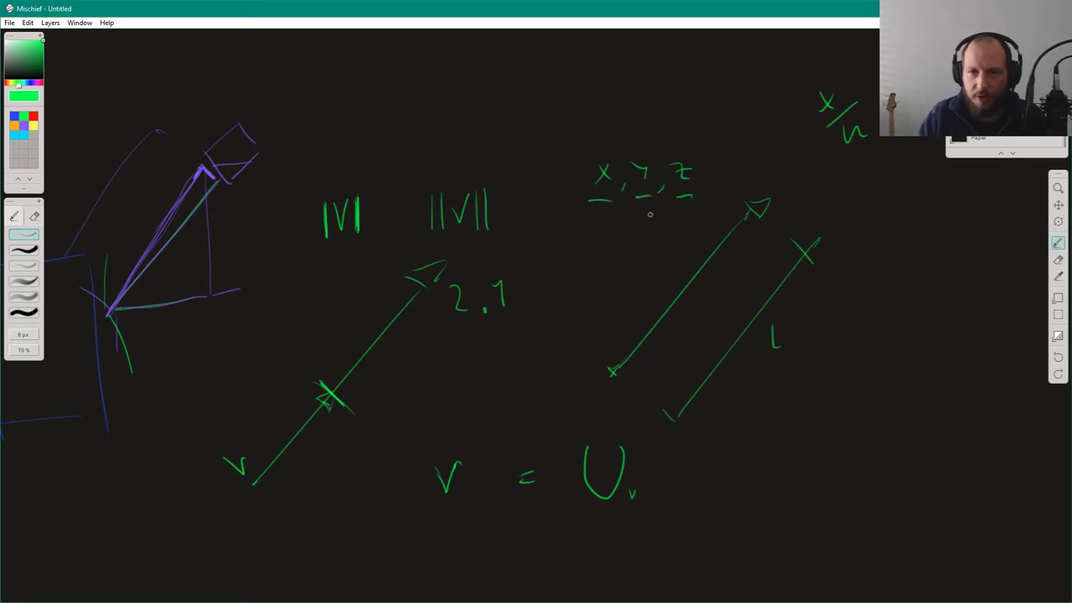
Step: Complete the three fractions with l as each denominator and an equals sign, and draw an arrowhead midway along the fourth vector
drag(870, 116, 870, 126)
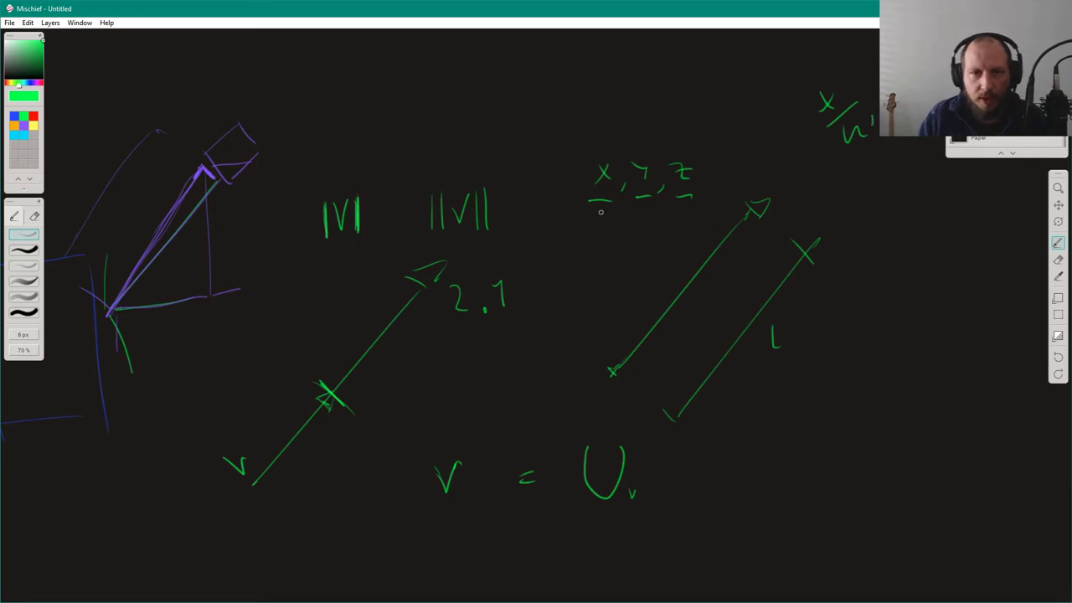
mouse_move(593, 212)
mouse_down()
mouse_move(613, 228)
mouse_move(646, 230)
mouse_move(608, 233)
mouse_move(692, 224)
mouse_up()
key(ctrl+z)
key(ctrl+z)
key(ctrl+z)
key(ctrl+z)
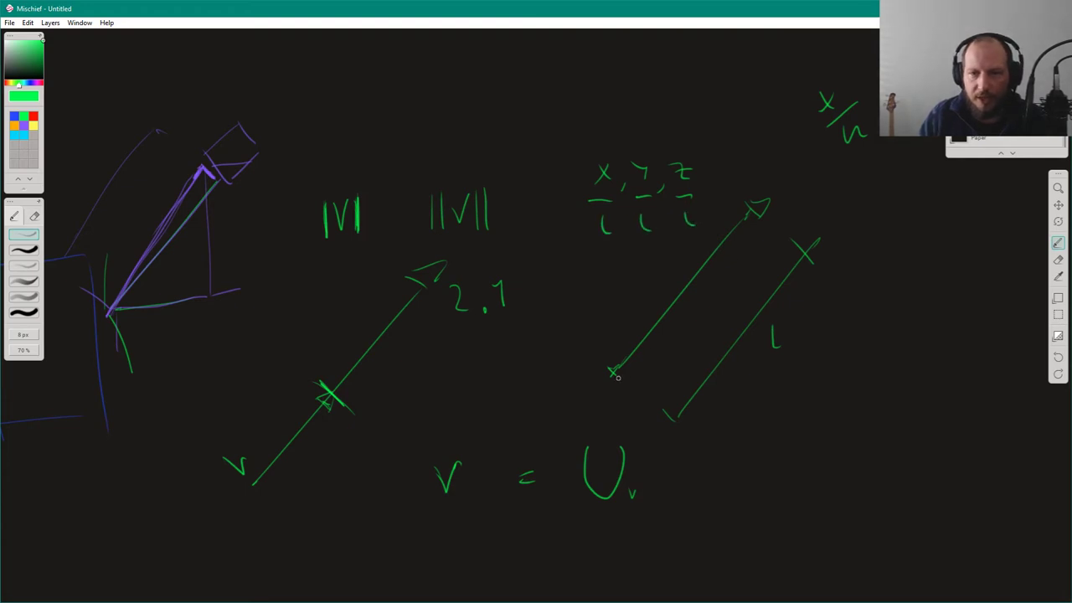
drag(681, 296, 675, 305)
drag(722, 190, 735, 190)
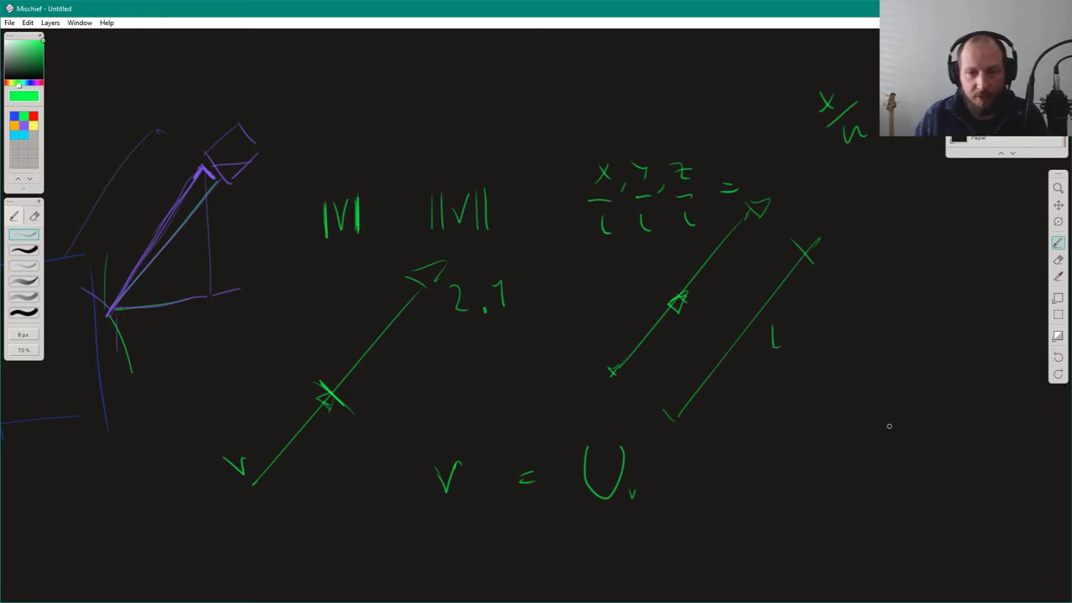
Step: Write the bracketed vector [x, y, z] multiplied by 1/l in the empty area beside the fourth vector
middle_drag(854, 385, 699, 380)
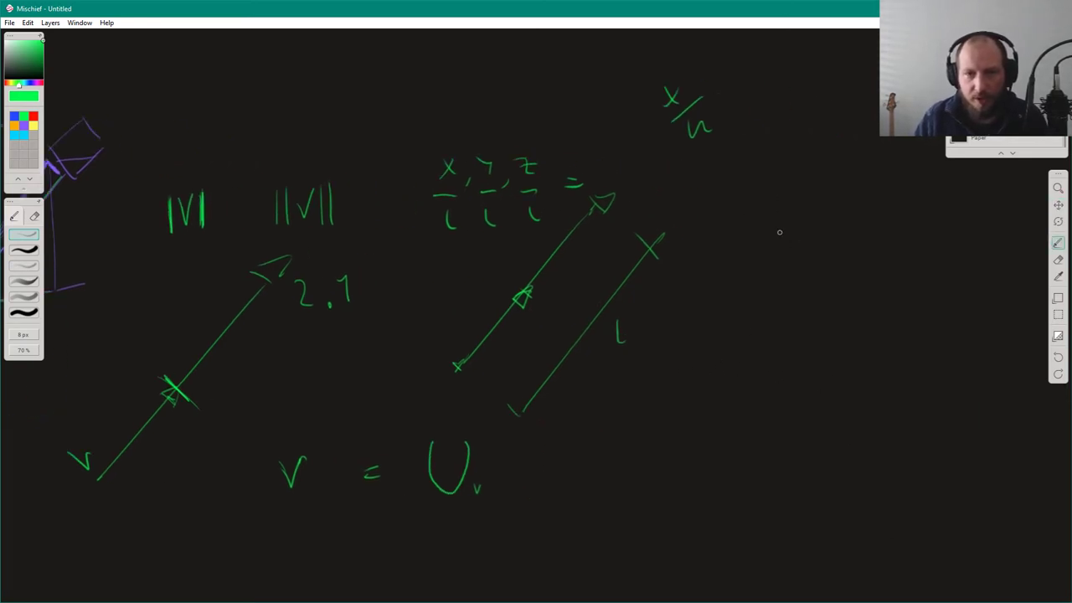
mouse_move(764, 195)
mouse_down()
mouse_move(752, 201)
mouse_move(767, 241)
mouse_move(787, 210)
mouse_move(809, 241)
mouse_move(829, 236)
mouse_up()
key(ctrl+z)
mouse_move(845, 229)
mouse_down()
mouse_move(844, 239)
mouse_move(874, 226)
mouse_move(864, 218)
mouse_move(885, 189)
mouse_move(889, 244)
mouse_up()
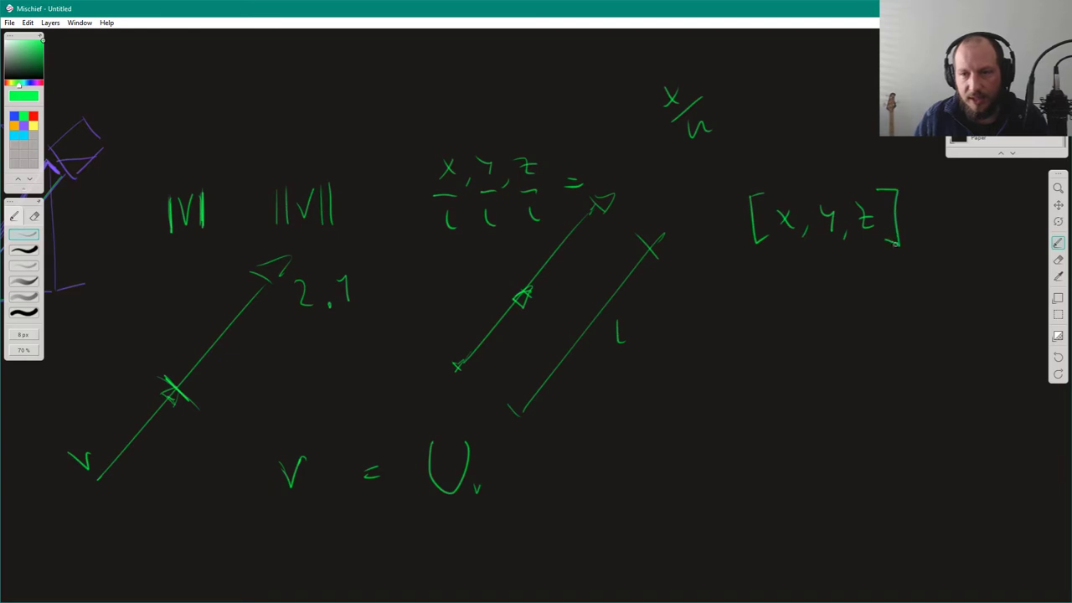
click(914, 220)
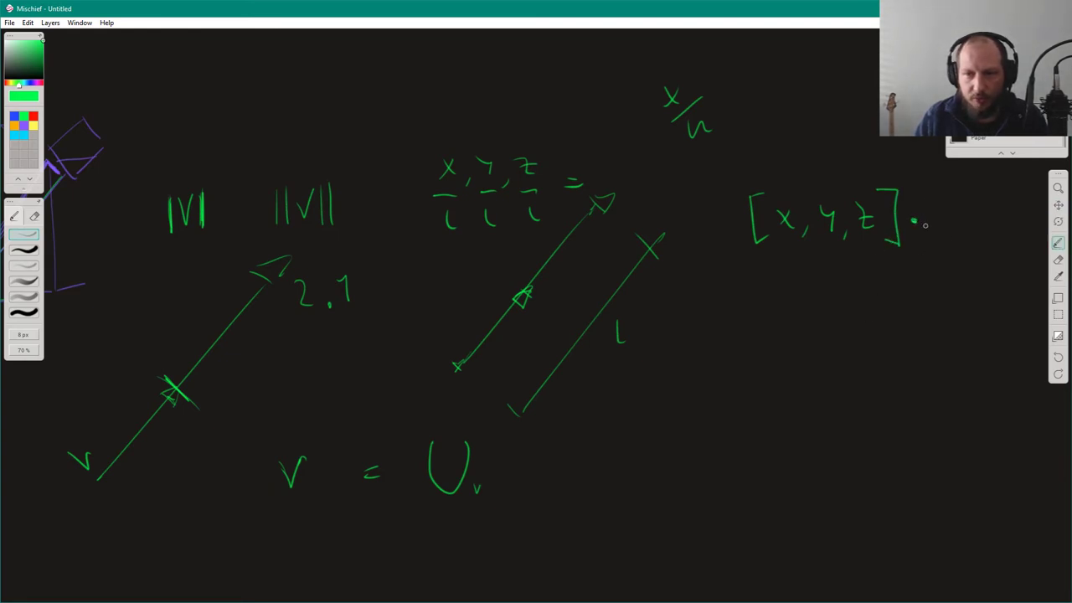
drag(975, 209, 771, 261)
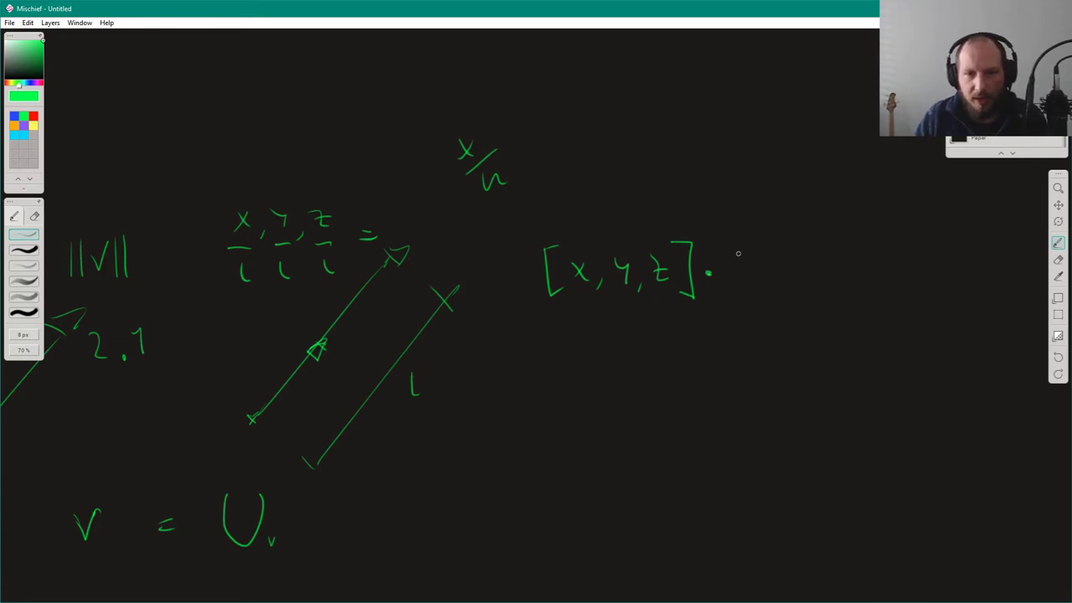
mouse_move(735, 275)
mouse_down()
mouse_move(771, 288)
mouse_move(760, 330)
mouse_up()
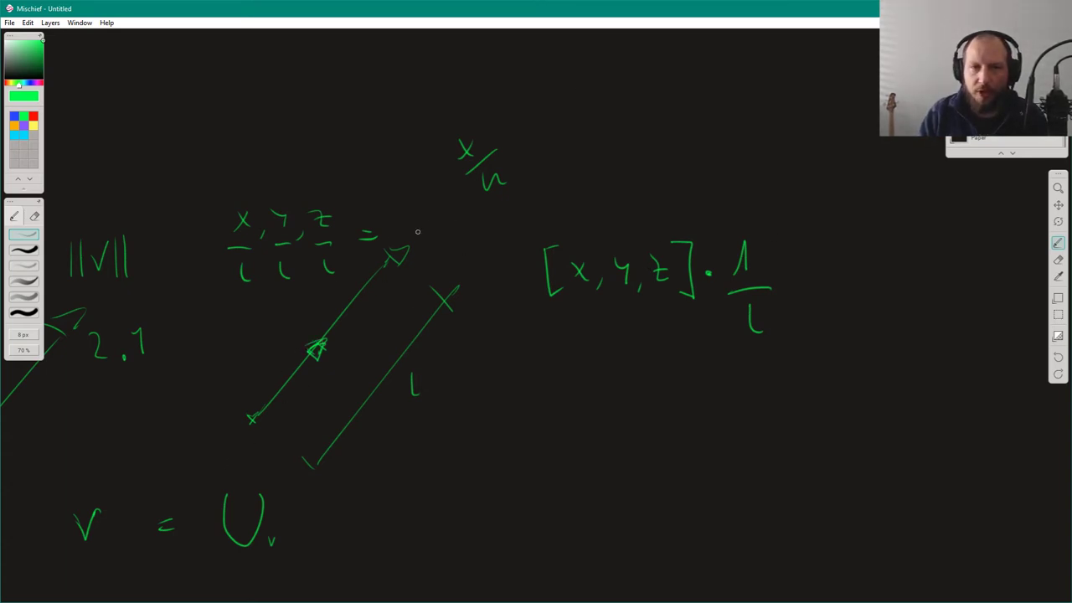
Step: Write 2.1 near the fourth vector's tip and draw an arrow from it towards a handwritten 3
mouse_move(424, 243)
mouse_down()
mouse_move(442, 262)
mouse_move(466, 257)
mouse_move(569, 199)
mouse_up()
click(450, 258)
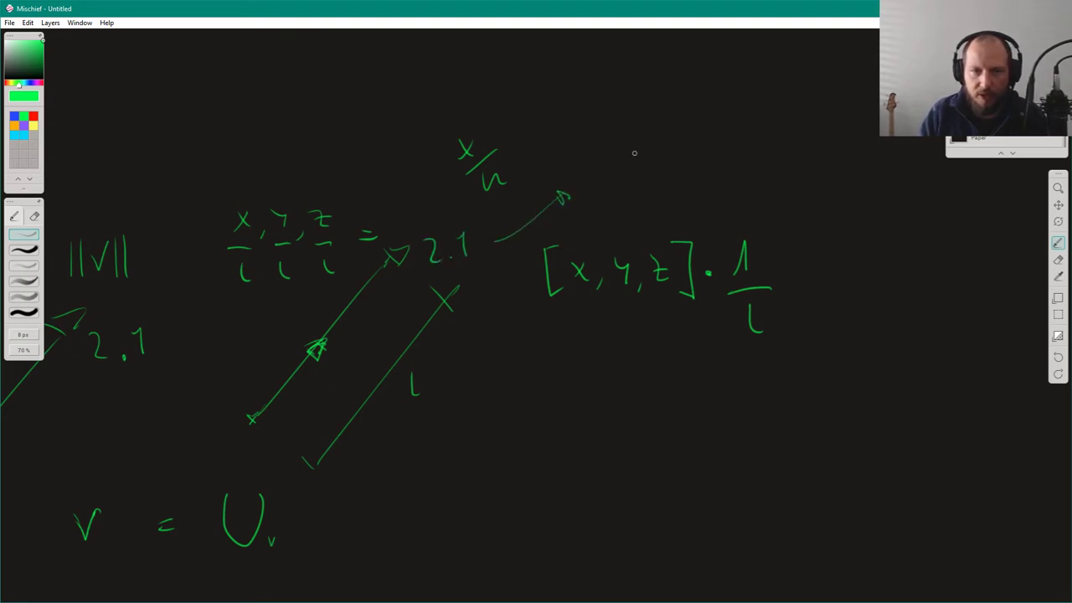
drag(633, 134, 634, 165)
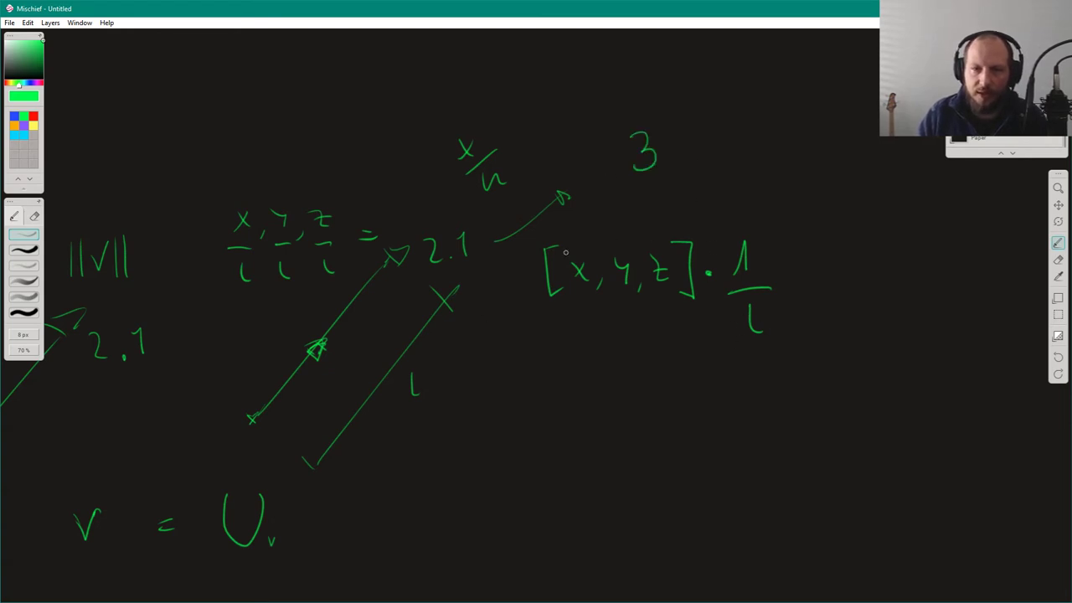
Step: Extend the [x, y, z] · 1/l expression with a multiplication by l₁ and an equals sign
drag(830, 276, 827, 283)
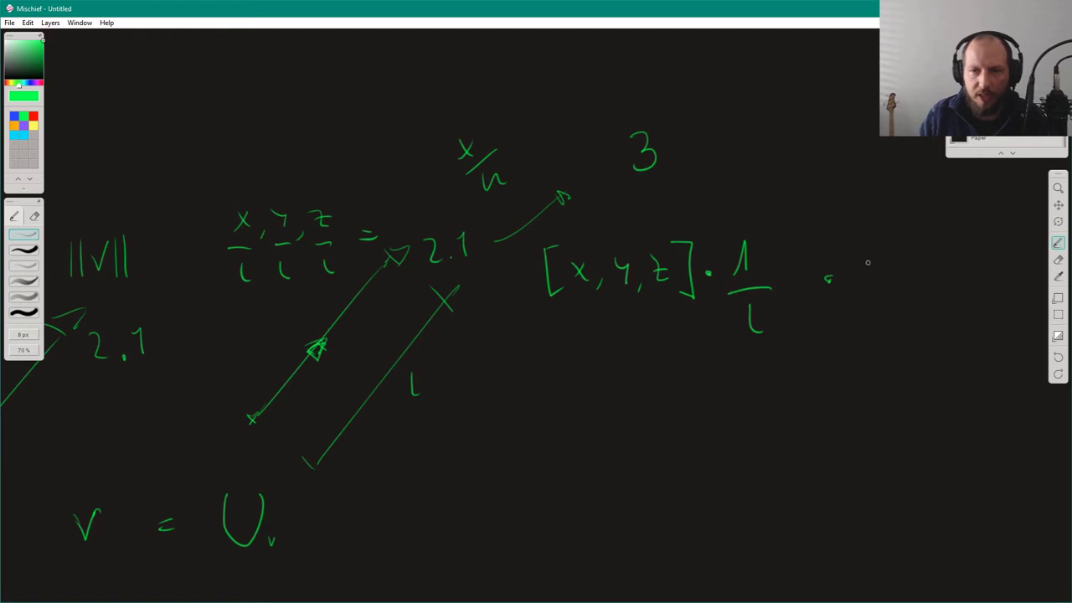
mouse_move(876, 243)
mouse_down()
mouse_move(875, 289)
mouse_move(894, 268)
mouse_move(894, 306)
mouse_move(890, 295)
mouse_move(958, 285)
mouse_up()
key(ctrl+z)
drag(937, 276, 957, 274)
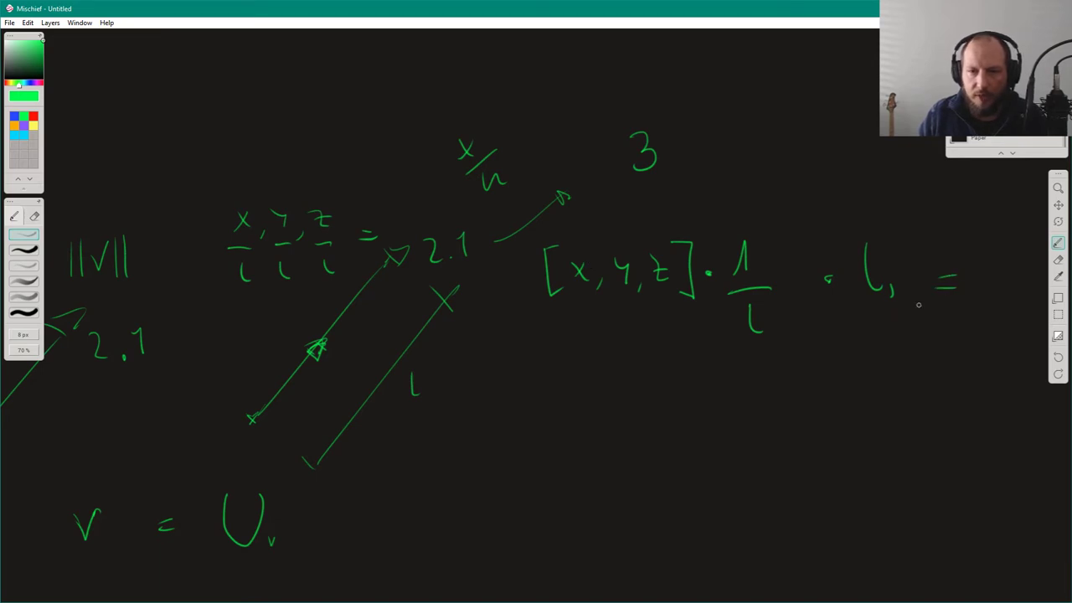
Step: Continue the green equation after the equals sign, writing further terms beside it and on the line beneath
middle_drag(909, 289, 669, 319)
drag(771, 284, 828, 303)
drag(839, 282, 827, 307)
mouse_move(868, 289)
mouse_down()
mouse_move(869, 309)
mouse_move(903, 308)
mouse_up()
mouse_move(899, 243)
mouse_down()
mouse_move(913, 324)
mouse_move(971, 289)
mouse_up()
drag(827, 342, 847, 339)
drag(854, 367, 887, 378)
drag(903, 320, 914, 381)
drag(892, 346, 924, 344)
mouse_move(931, 353)
mouse_down()
mouse_move(926, 361)
mouse_move(942, 356)
mouse_up()
drag(947, 378, 966, 357)
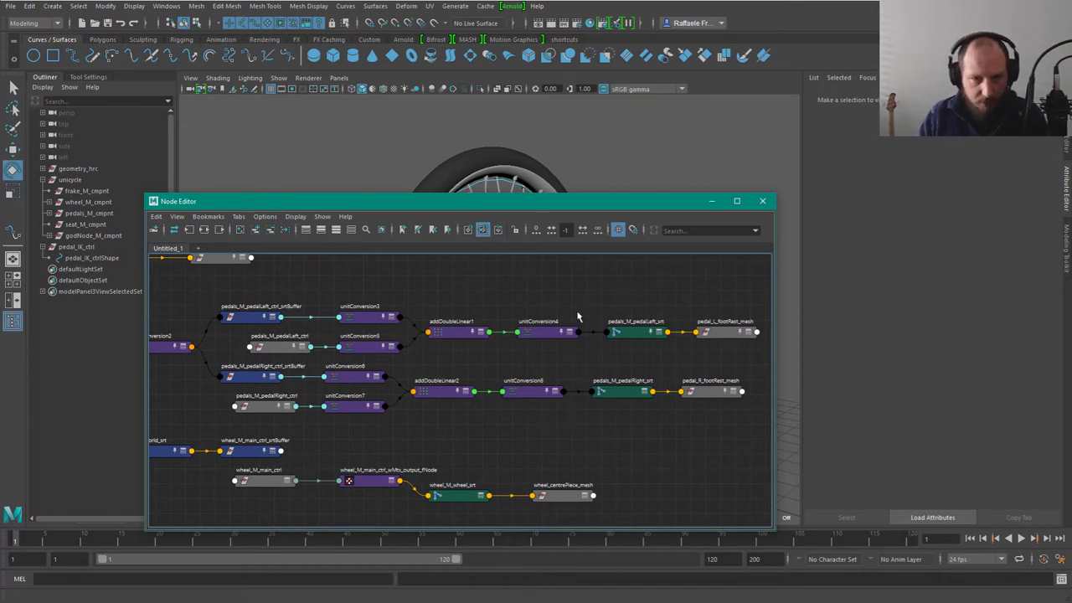
Step: Switch to Maya and delete the makeNurbCircle1 and wheel_M_main_ctrlShape nodes from the Node Editor graph
alt+middle_drag(551, 304, 430, 407)
scroll(587, 317, down, 1)
drag(371, 299, 513, 375)
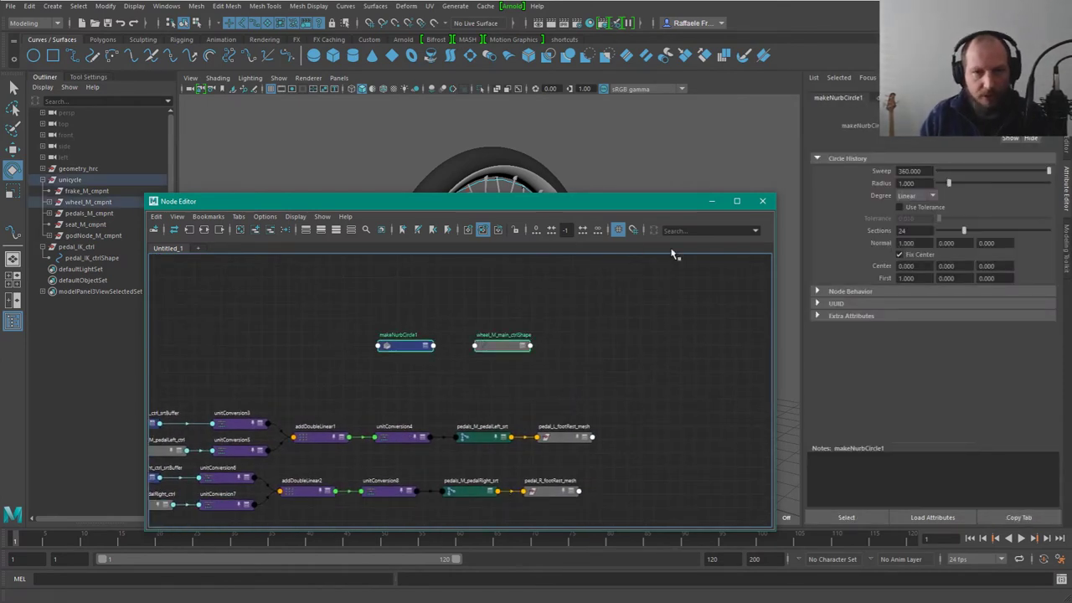
key(Delete)
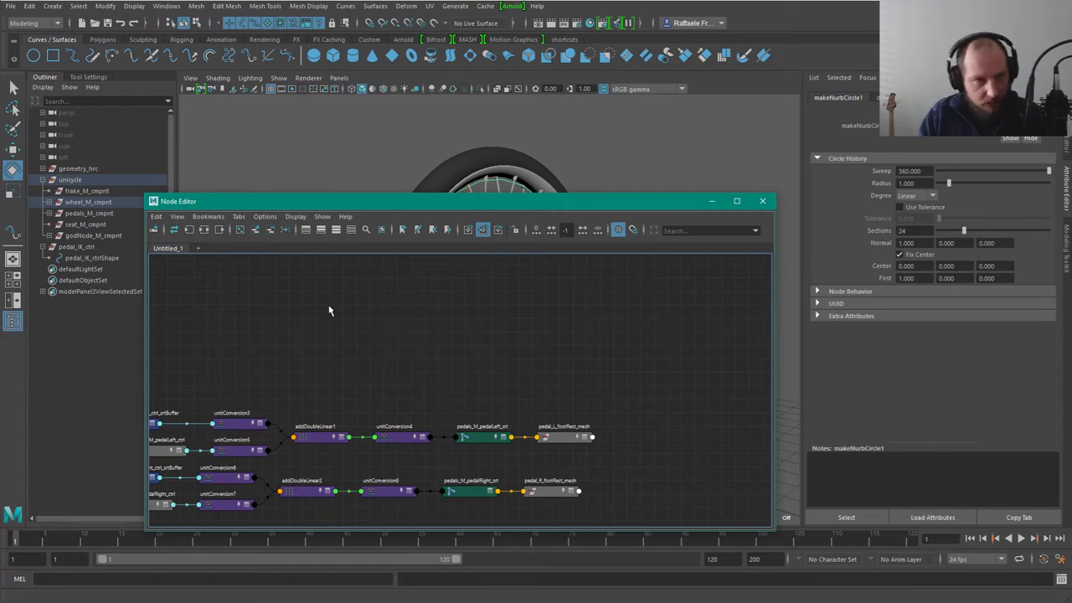
Step: Create a new empty node graph and add pedal_IK_ctrl with its shape node to it
click(197, 248)
click(79, 247)
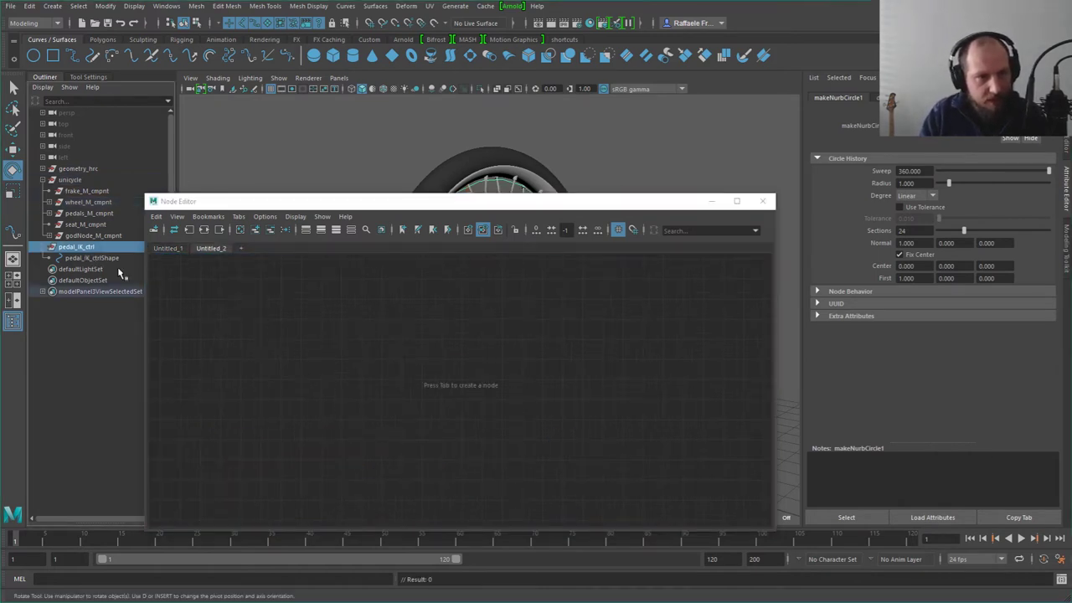
click(262, 246)
click(255, 229)
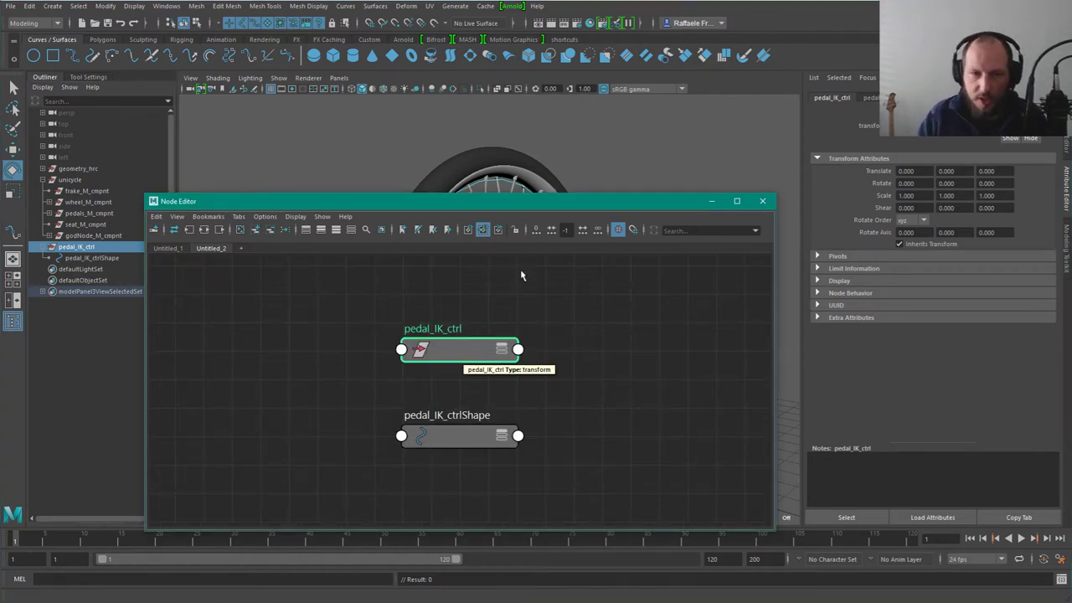
Step: Move the Node Editor clear of the viewport and hide the geometry_hrc and unicycle groups
drag(423, 251, 780, 284)
alt+middle_drag(391, 357, 275, 327)
alt+drag(274, 326, 392, 363)
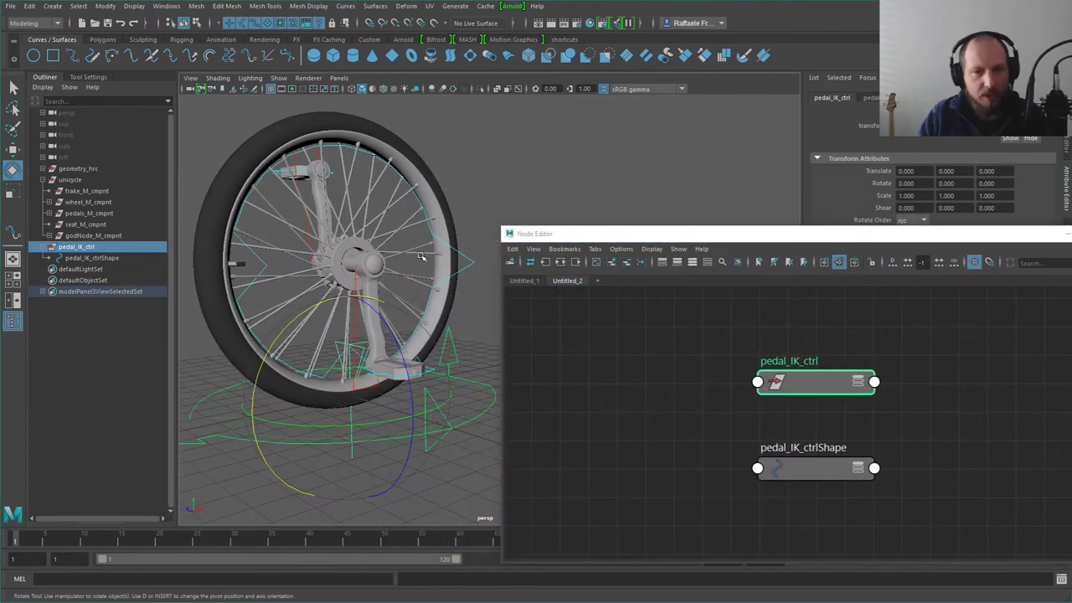
click(67, 168)
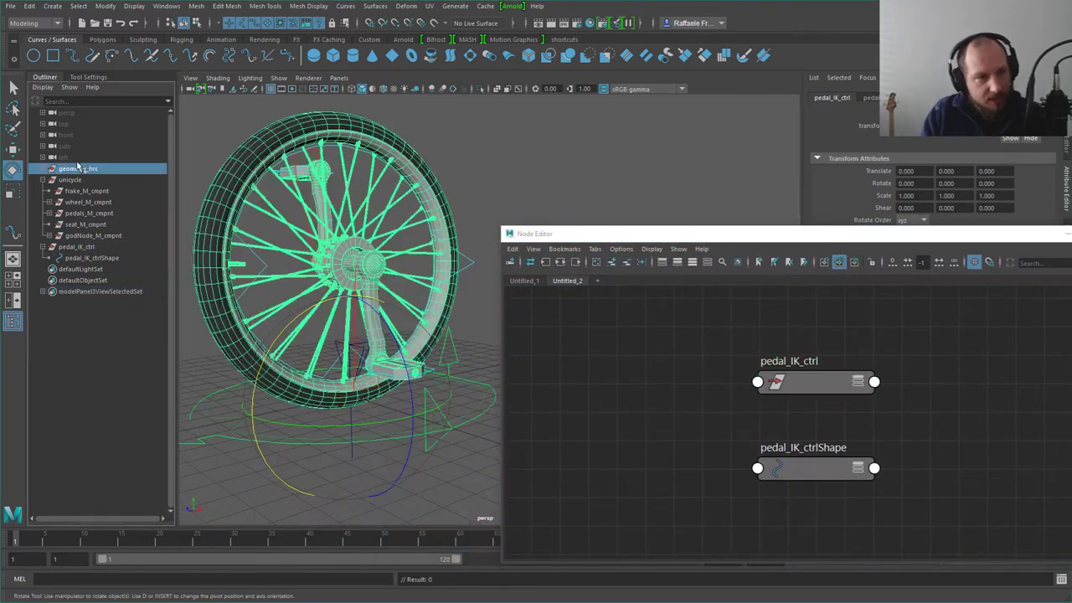
key(h)
click(73, 179)
key(h)
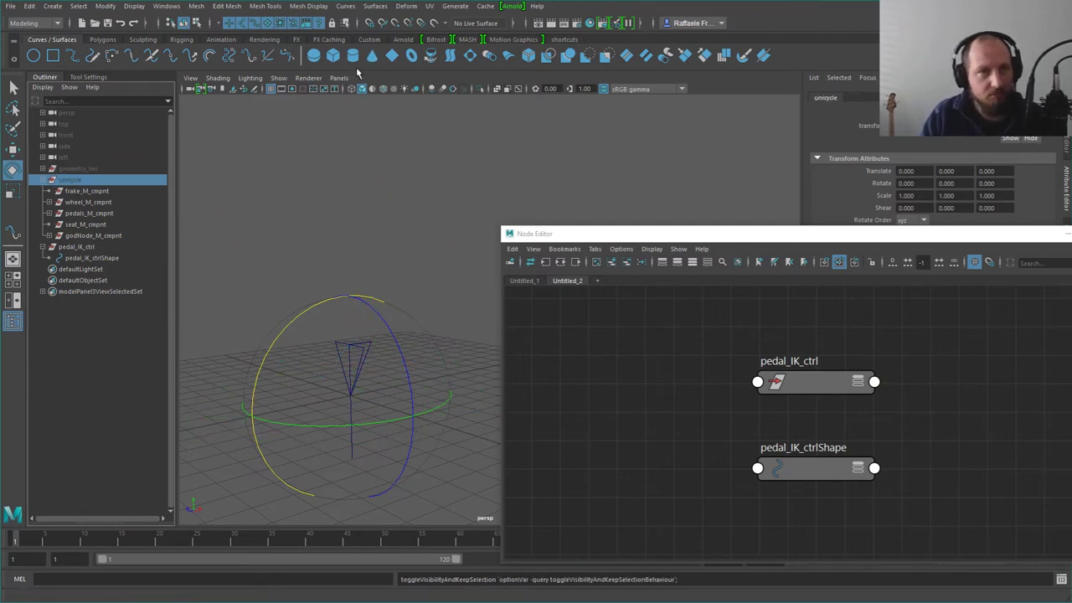
Step: Create a polygon cone and move its pCone1 node clear of the pedal_IK_ctrlShape node in the graph
click(102, 39)
click(91, 55)
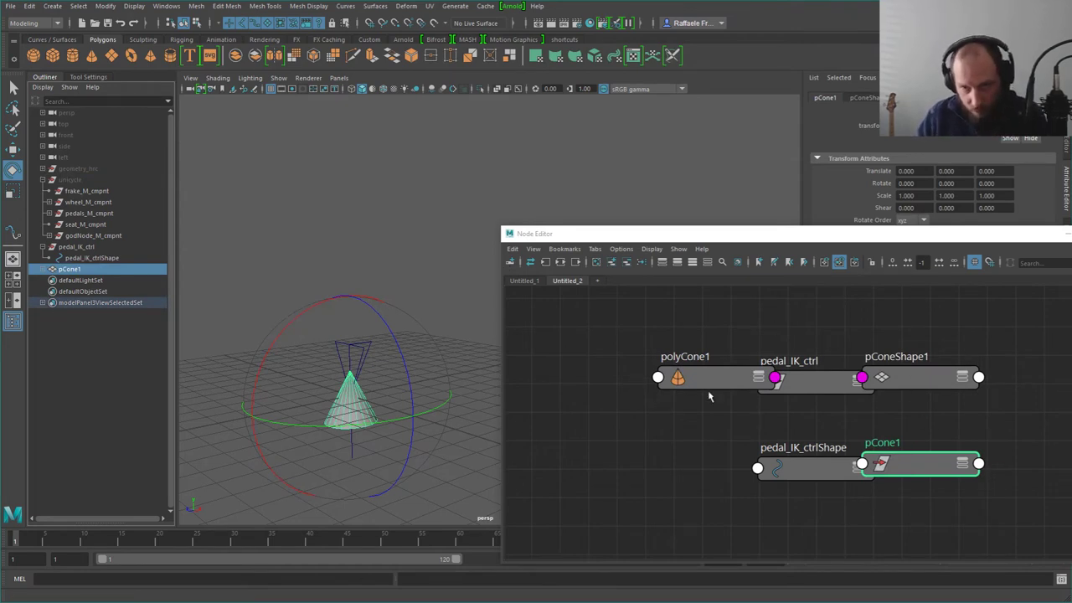
drag(888, 475, 947, 471)
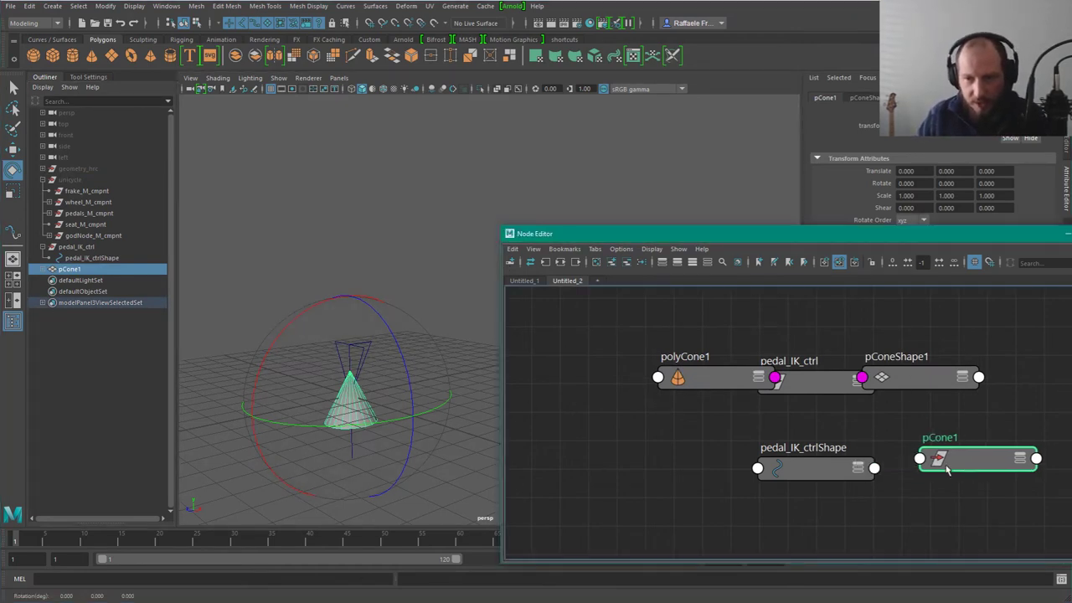
Step: Clear all nodes from the current node graph
alt+middle_drag(947, 470, 828, 399)
drag(707, 415, 757, 425)
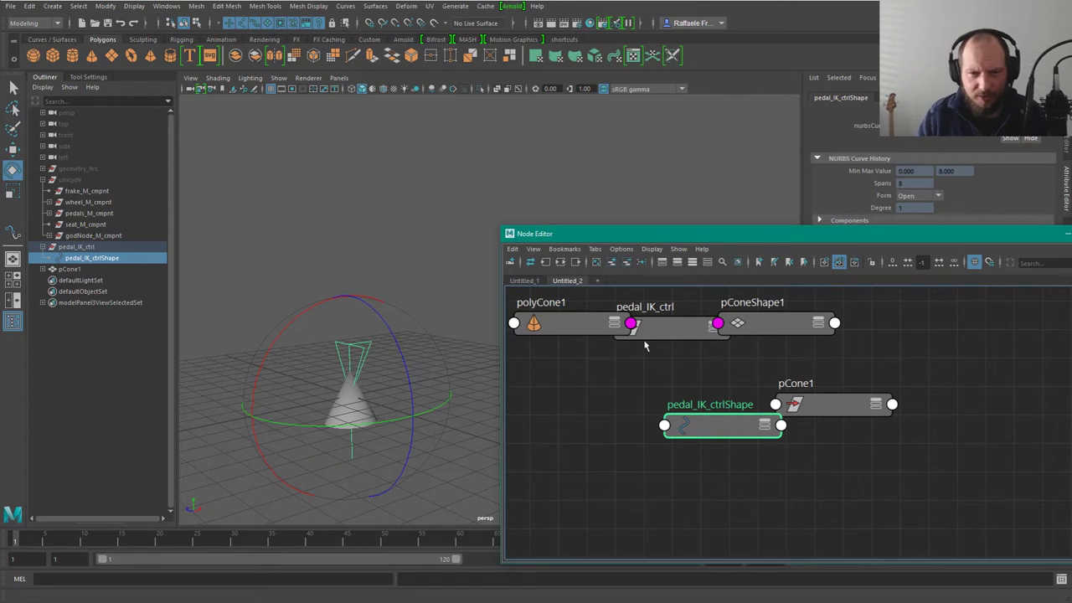
click(576, 282)
click(554, 281)
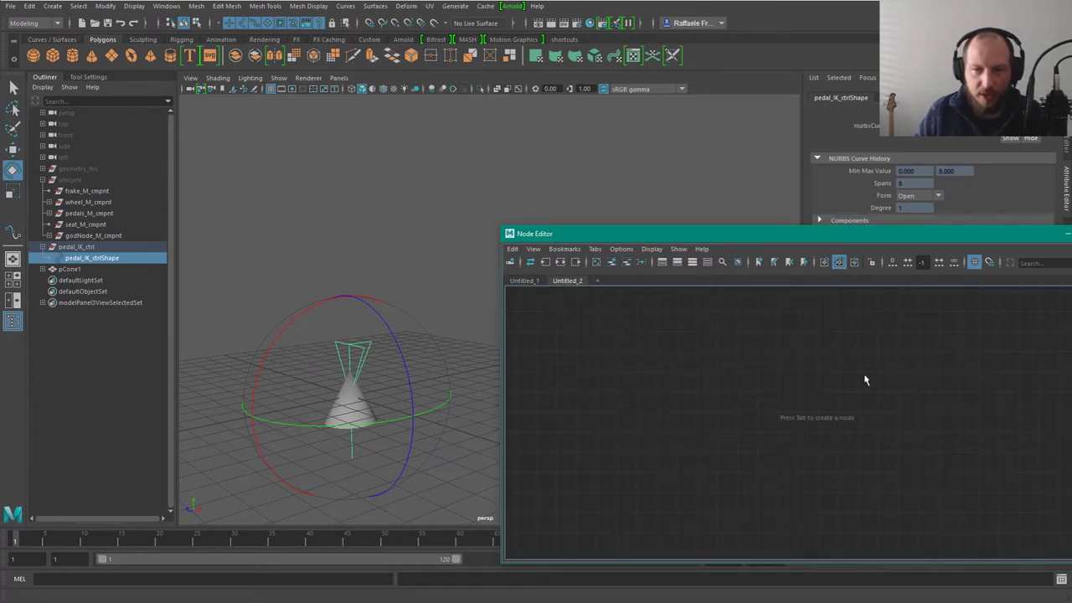
Step: Select pedal_IK_ctrl and the cone in the viewport and add both to the node graph
click(353, 398)
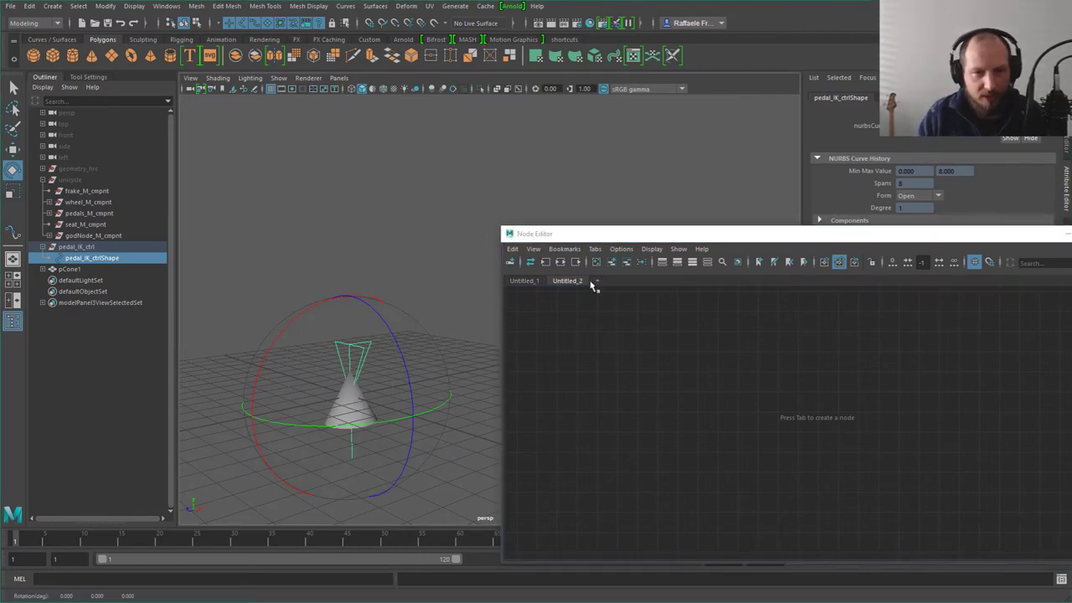
click(443, 253)
click(365, 346)
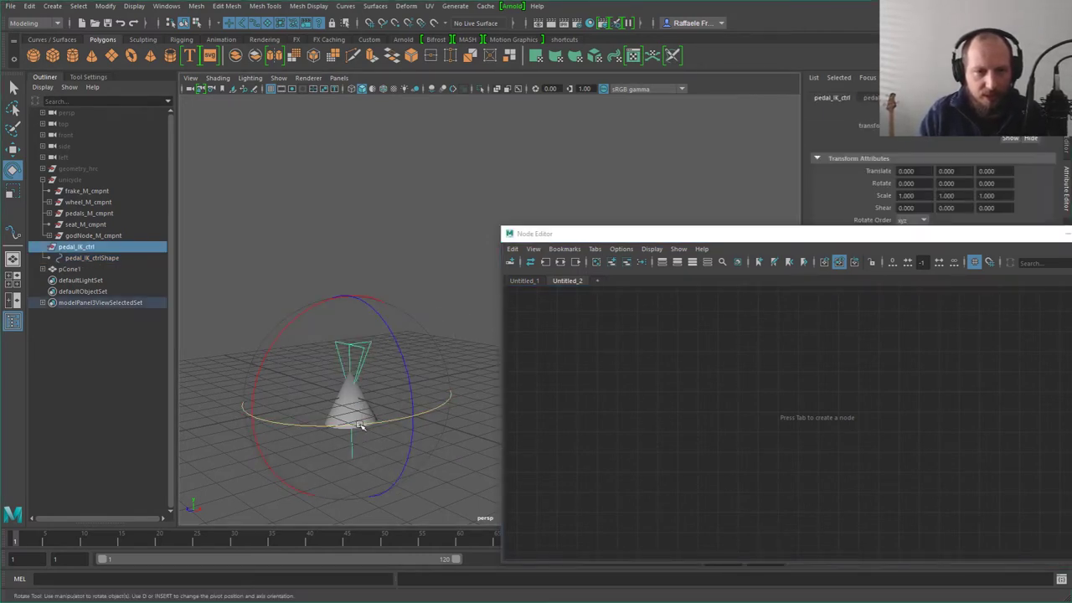
key(q)
shift+click(370, 419)
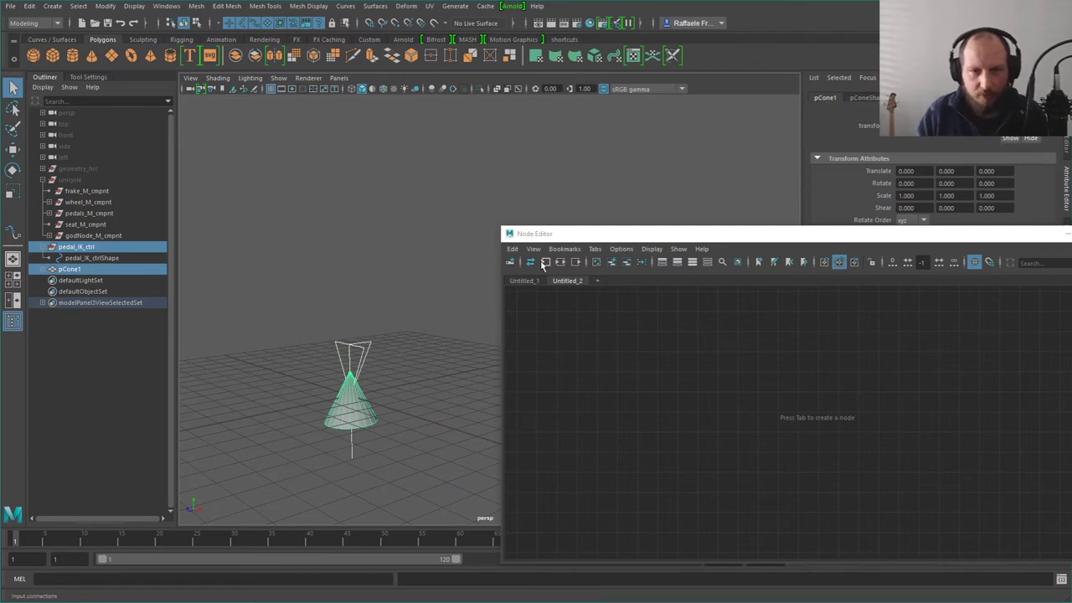
click(612, 262)
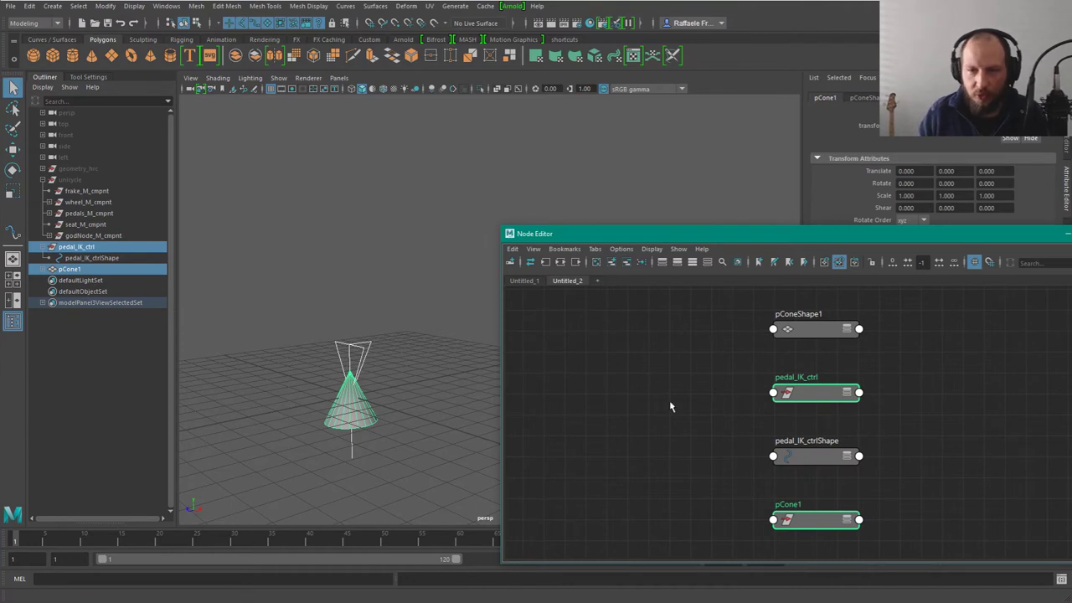
Step: Enlarge the Node Editor and remove the pConeShape1 and pedal_IK_ctrlShape nodes from the graph
drag(711, 368, 907, 401)
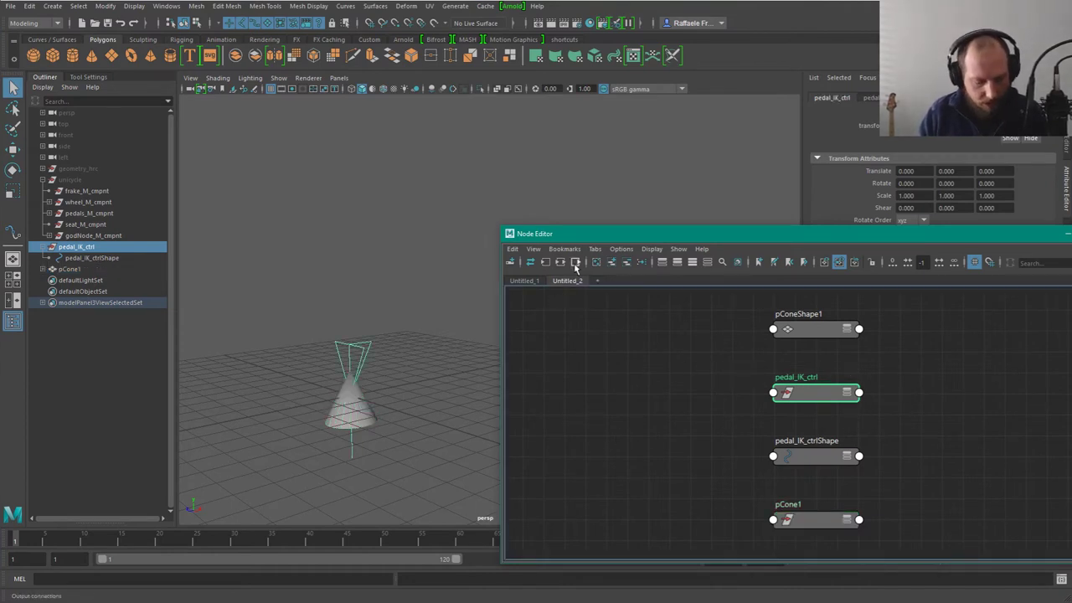
drag(502, 226, 425, 186)
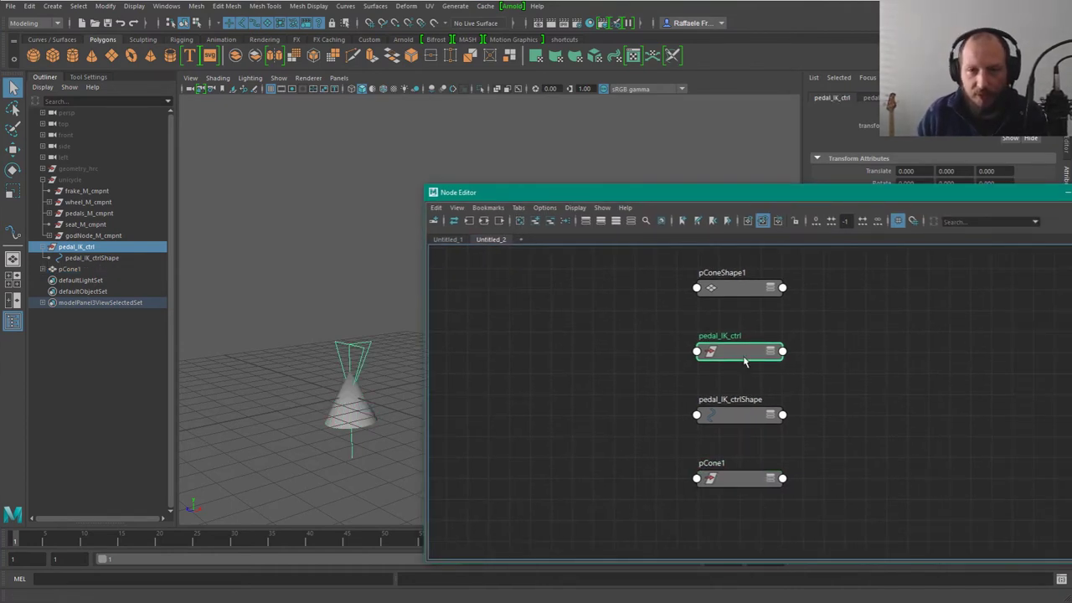
drag(721, 346, 857, 299)
drag(616, 277, 756, 323)
drag(649, 409, 796, 428)
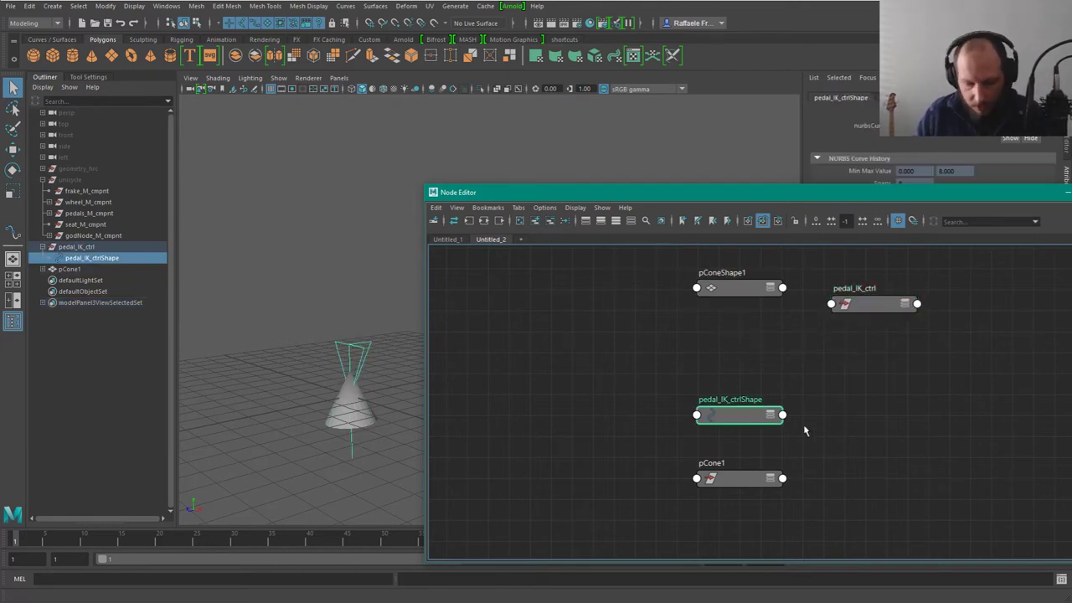
drag(653, 280, 743, 422)
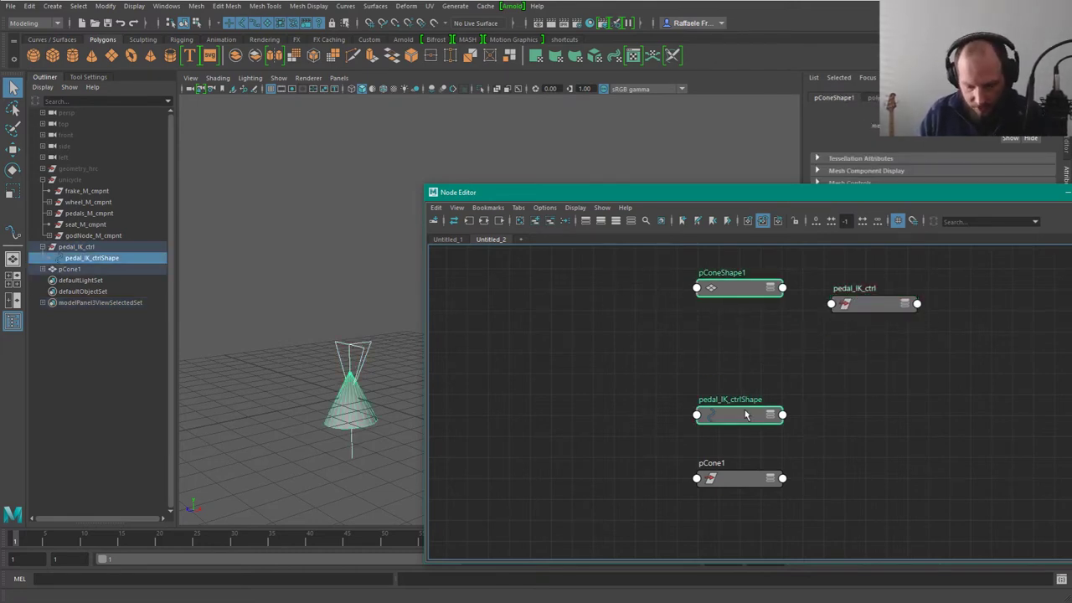
key(l)
key(Delete)
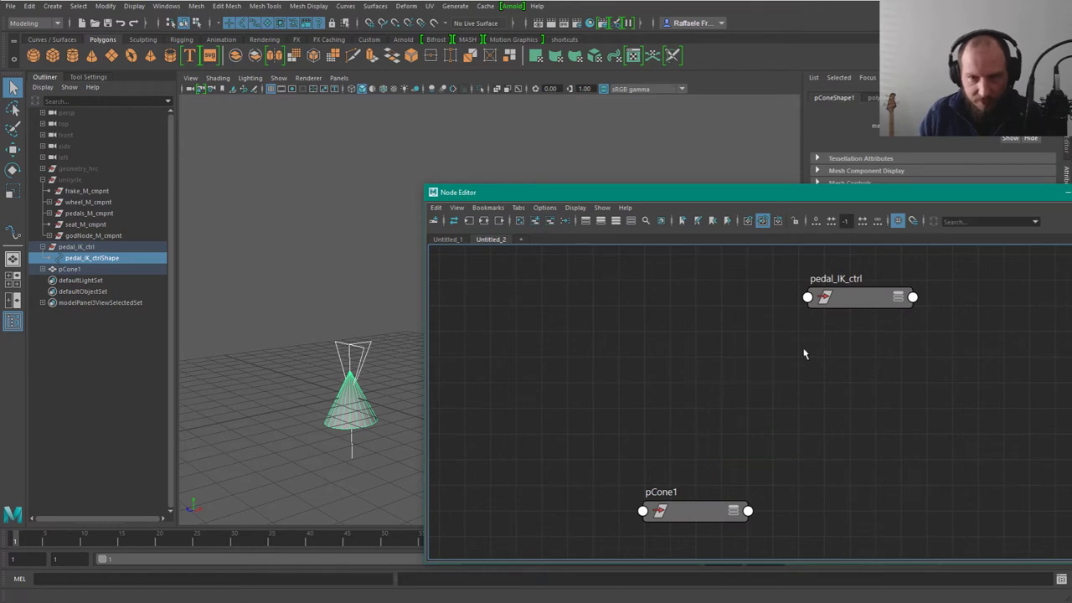
Step: Arrange the two remaining nodes side by side in the graph, with pedal_IK_ctrl before pCone1
drag(694, 523, 635, 310)
drag(856, 300, 904, 307)
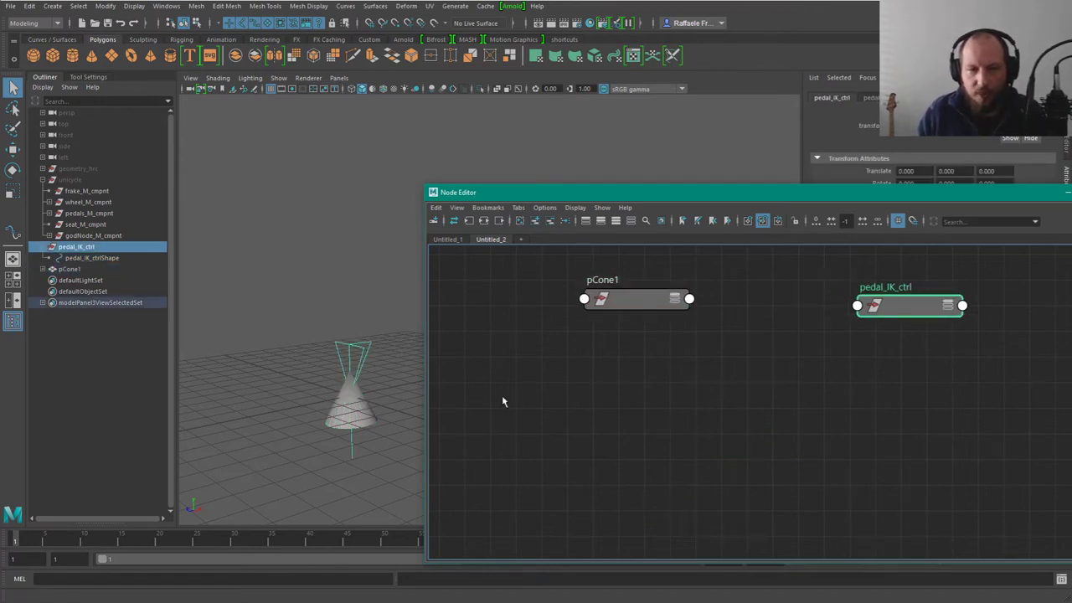
drag(634, 297, 1009, 312)
alt+middle_drag(817, 341, 634, 367)
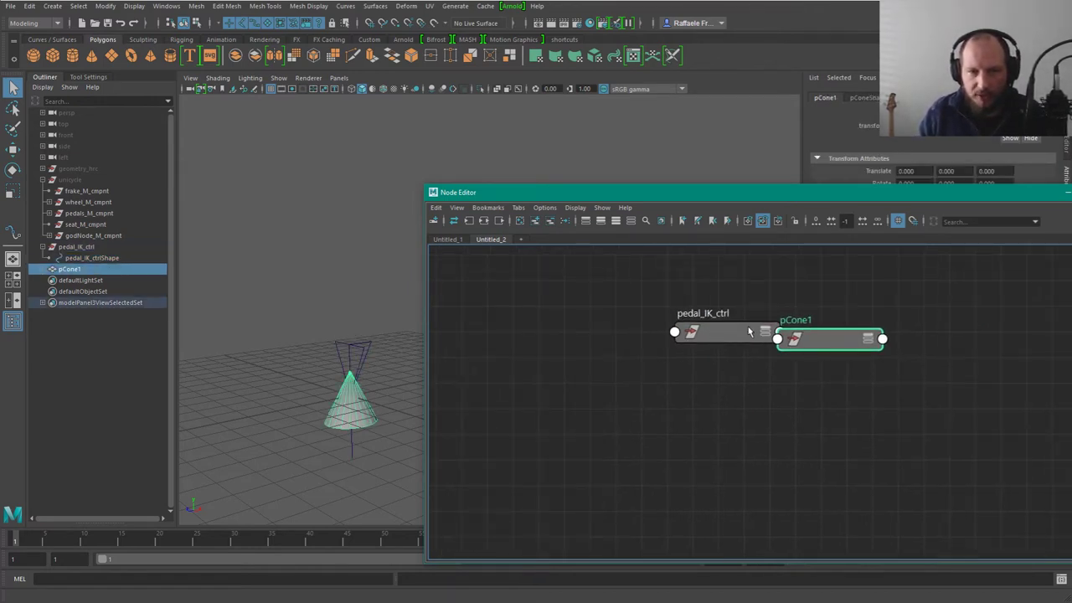
drag(818, 333, 861, 331)
shift+drag(721, 325, 643, 330)
Step: Move the Node Editor clear of the cone and widen the gap between the pedal_IK_ctrl and pCone1 nodes
alt+right_drag(314, 261, 277, 189)
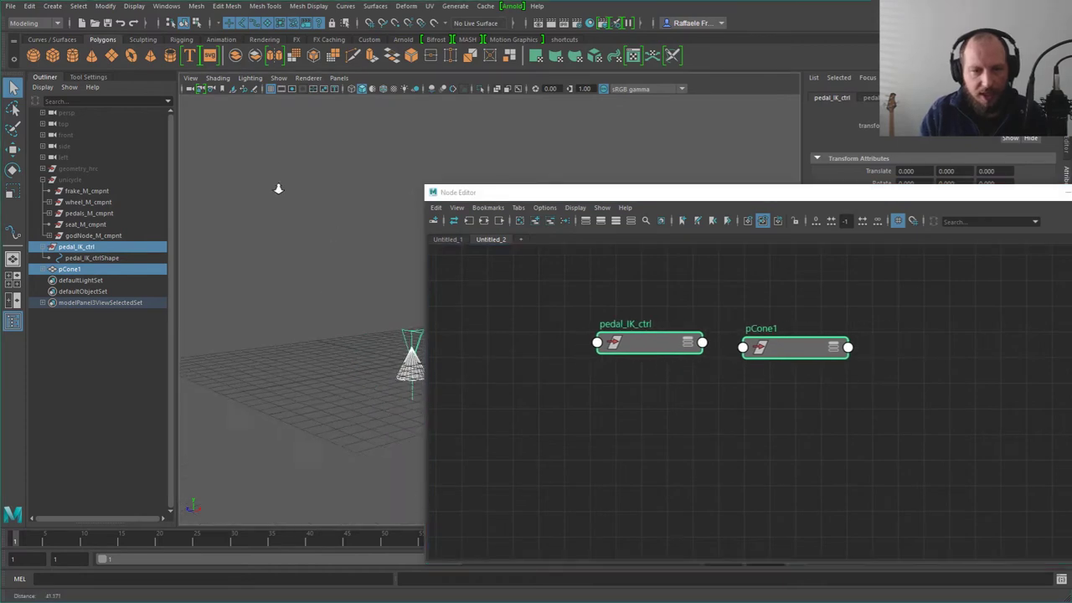
alt+middle_drag(354, 253, 303, 294)
drag(536, 192, 581, 191)
click(347, 376)
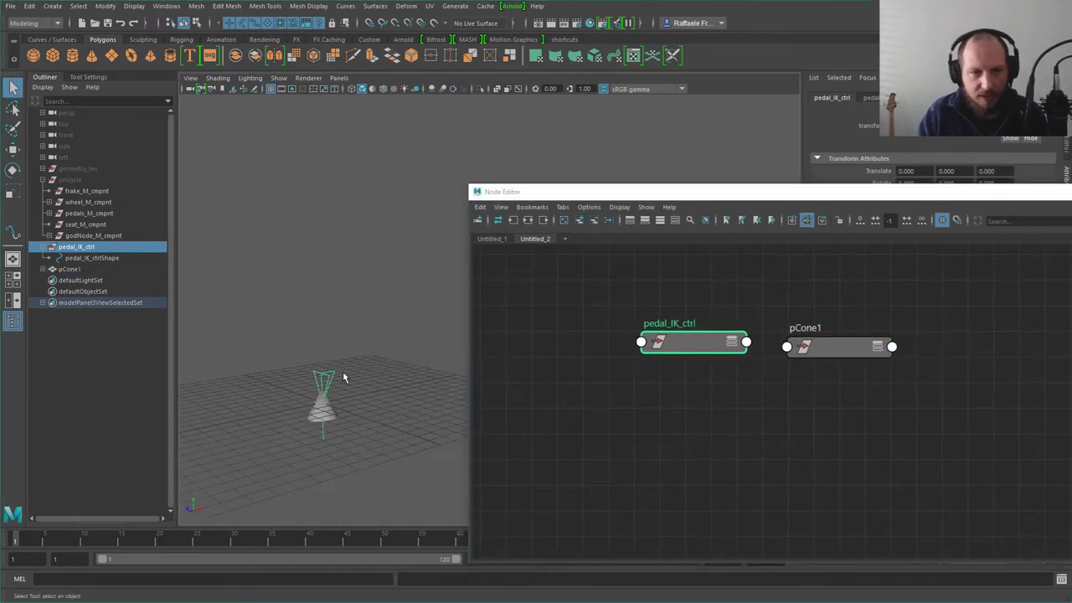
click(333, 410)
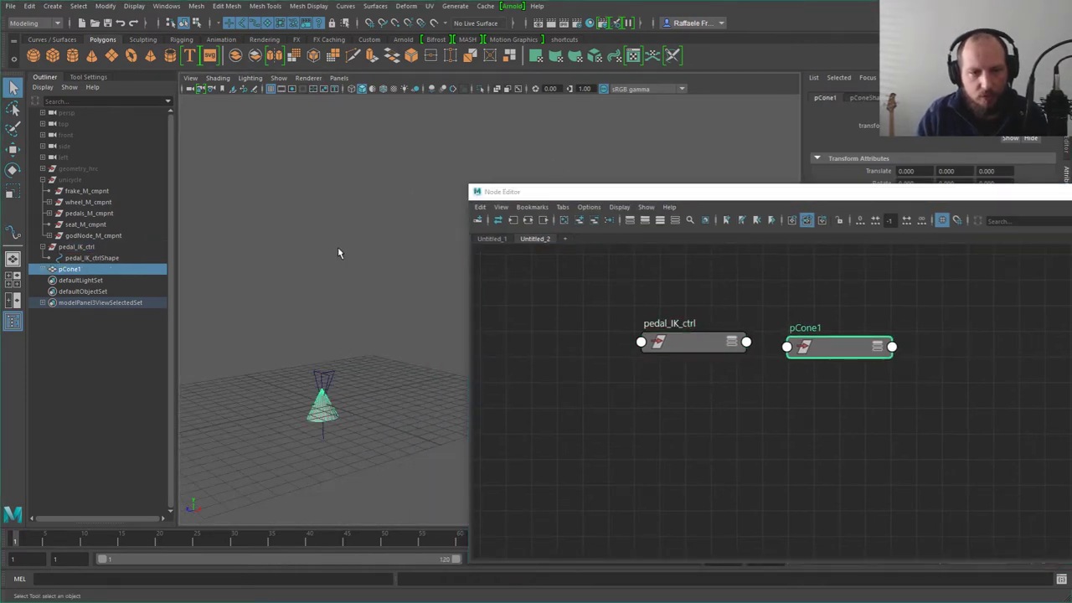
click(339, 372)
click(319, 377)
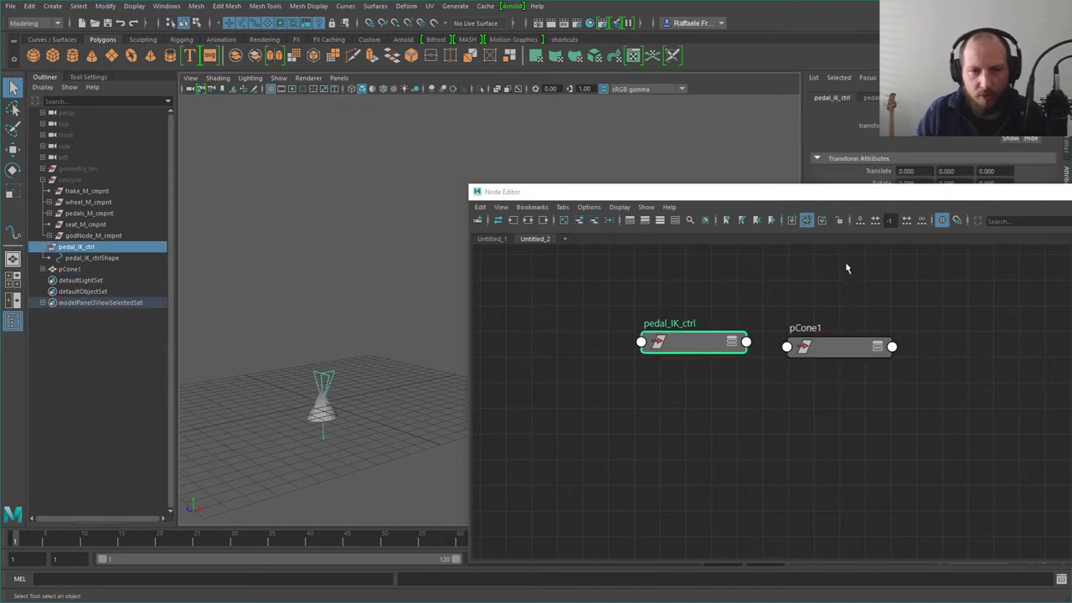
drag(681, 355, 597, 371)
click(808, 346)
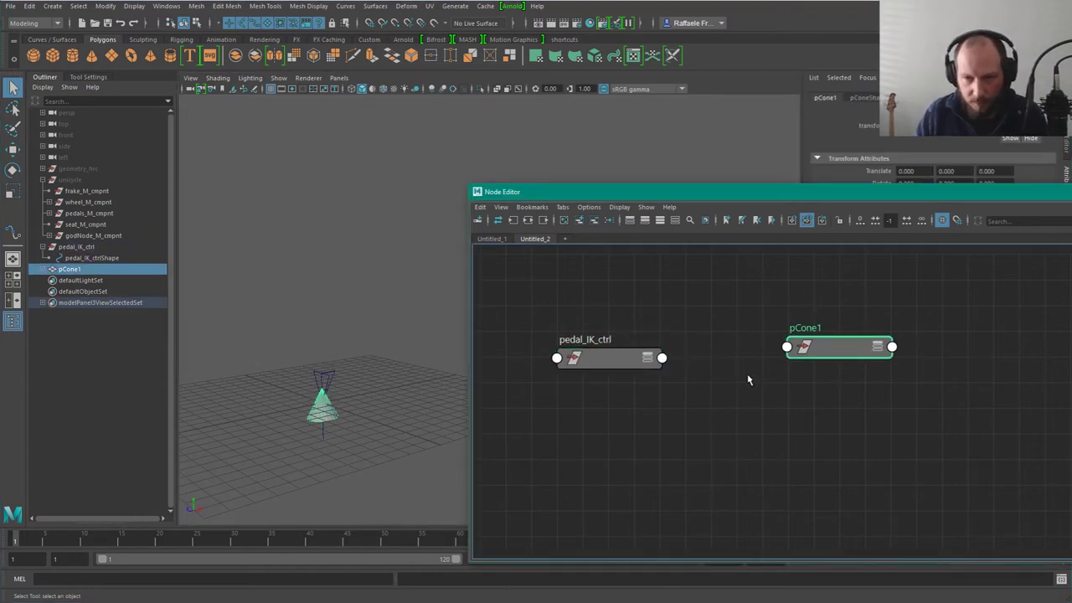
Step: Expand the pedal_IK_ctrl and pCone1 nodes to show their full attribute lists
drag(628, 303, 634, 408)
key(2)
drag(823, 306, 830, 400)
key(2)
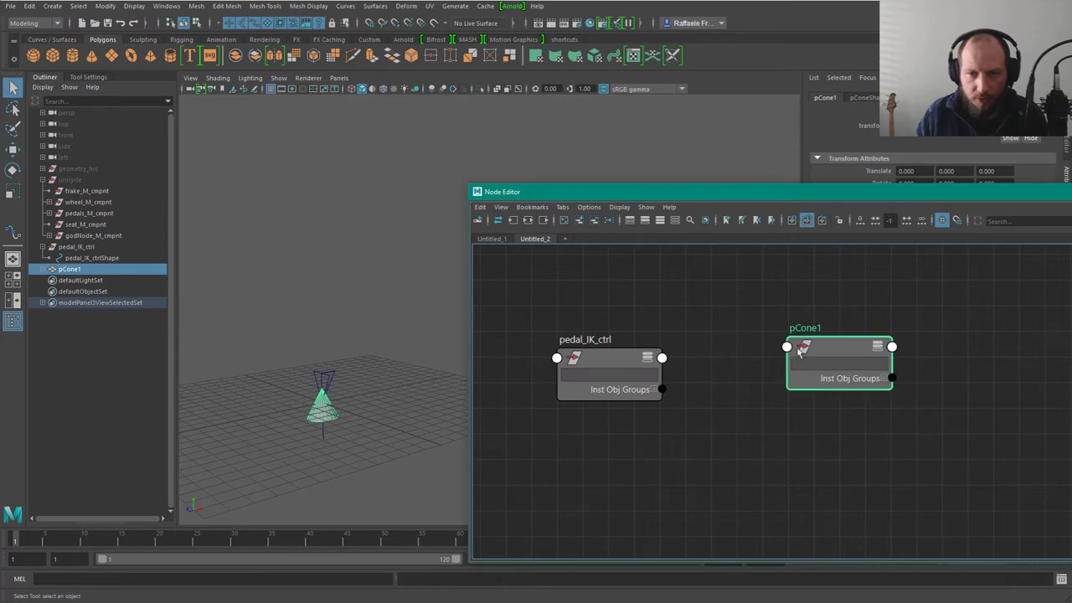
drag(614, 319, 815, 343)
key(3)
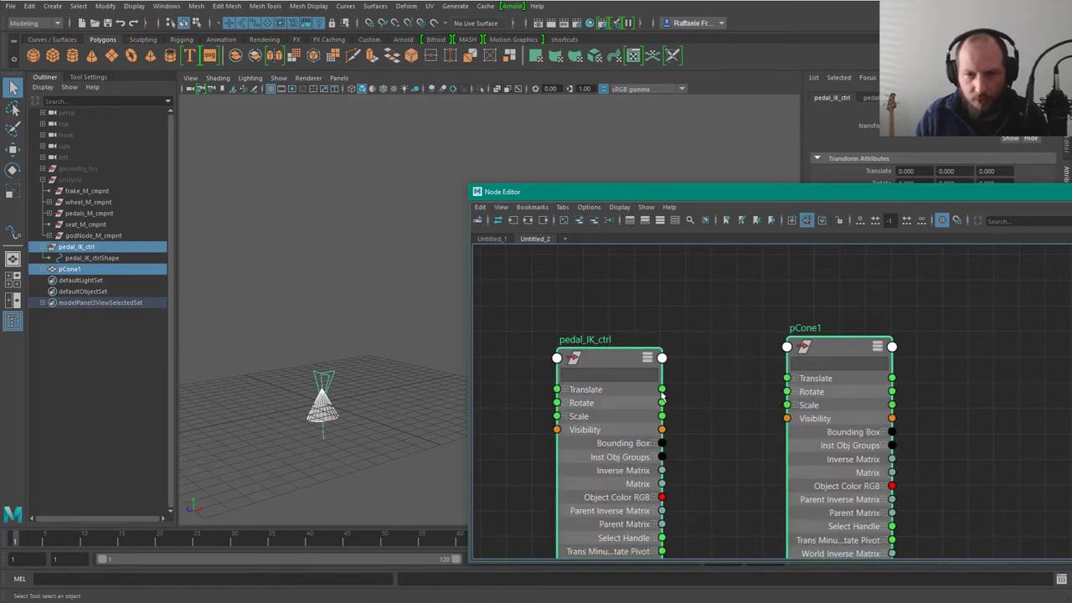
Step: Connect the Translate, Rotate and Scale outputs of pedal_IK_ctrl directly to the matching inputs of pCone1
drag(661, 389, 786, 391)
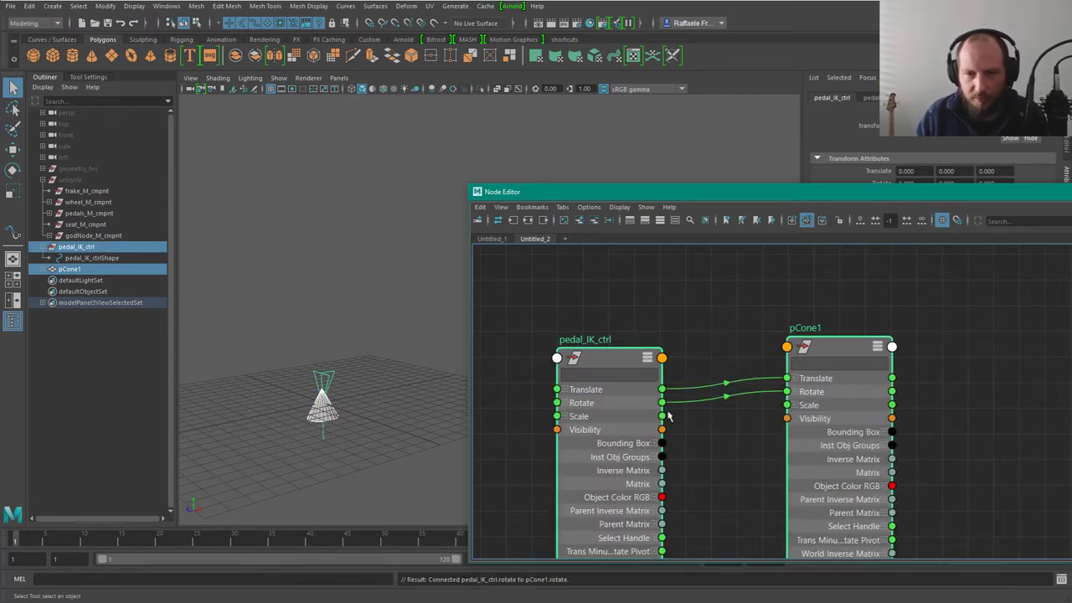
drag(662, 429, 787, 405)
drag(646, 383, 641, 466)
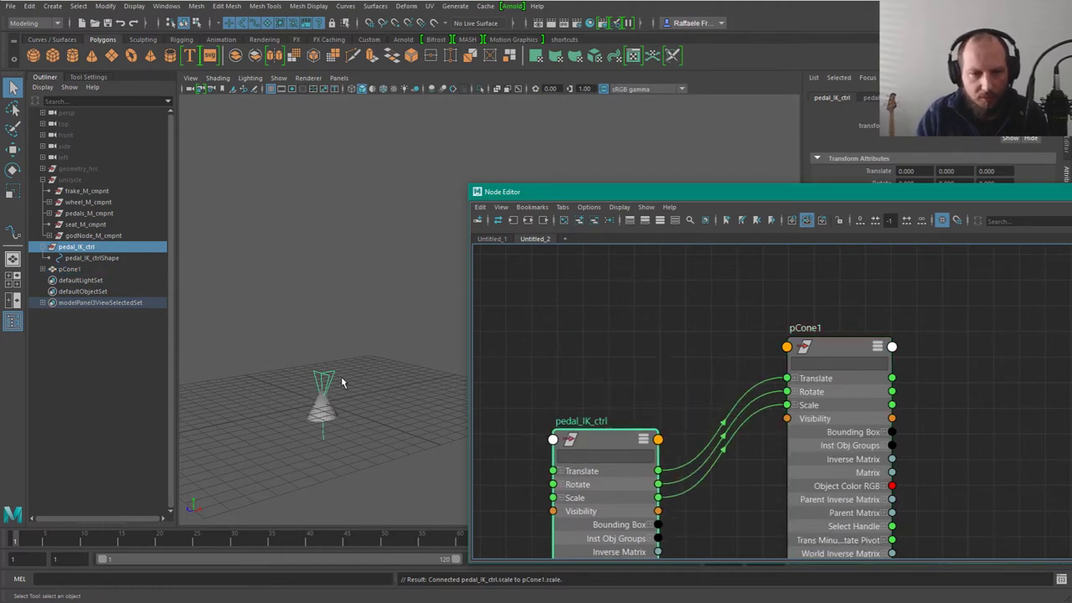
Step: Test the direct connections by moving pedal_IK_ctrl upward in the viewport, and undo the move
click(326, 376)
alt+middle_drag(358, 376, 360, 334)
key(w)
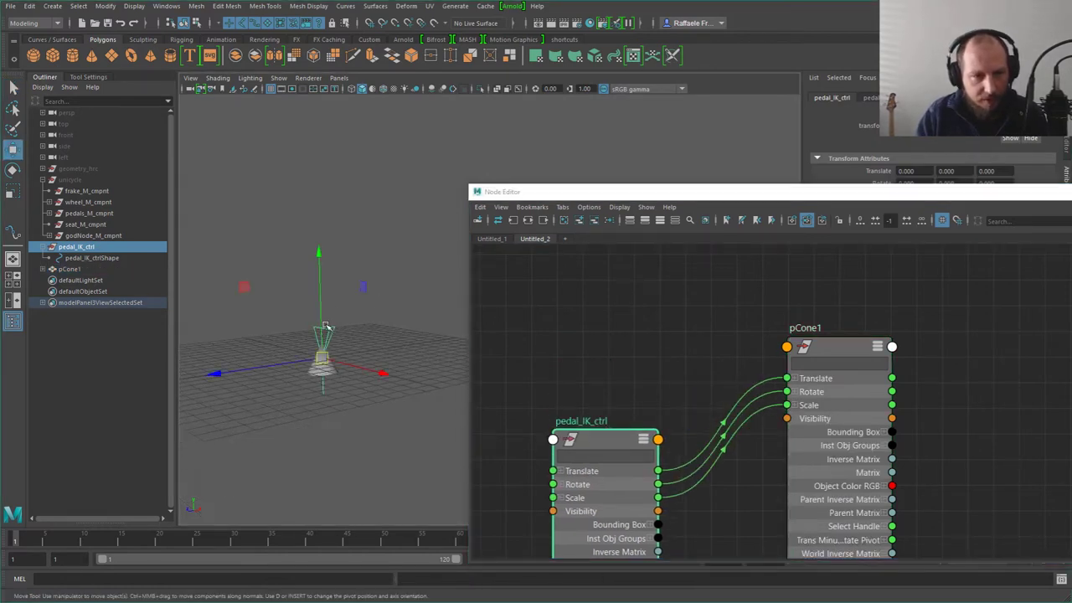
drag(321, 357, 309, 242)
key(ctrl+z)
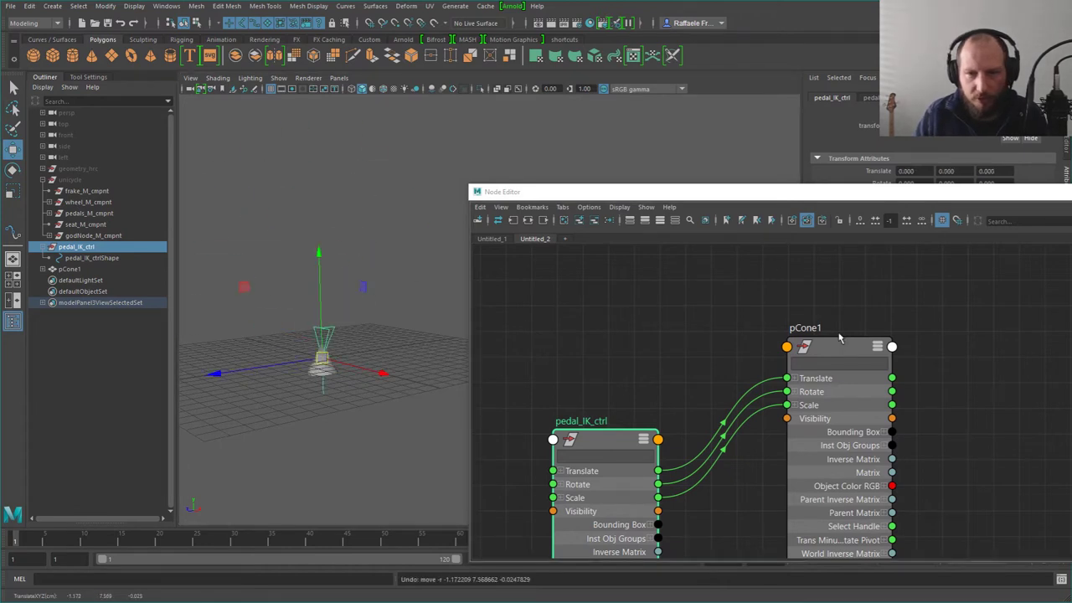
Step: Spread the pedal_IK_ctrl and pCone1 nodes apart and cut the three connections between them
drag(840, 344, 867, 402)
drag(595, 446, 532, 262)
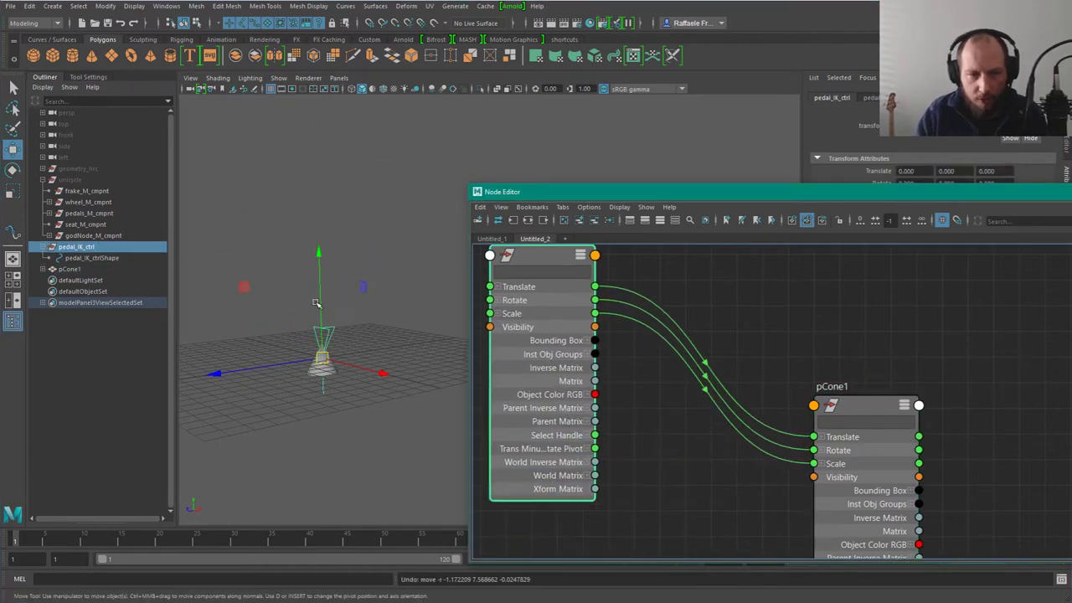
ctrl+drag(737, 338, 690, 516)
Step: Create a vectorProduct node and place it between the pedal_IK_ctrl and pCone1 nodes
key(Tab)
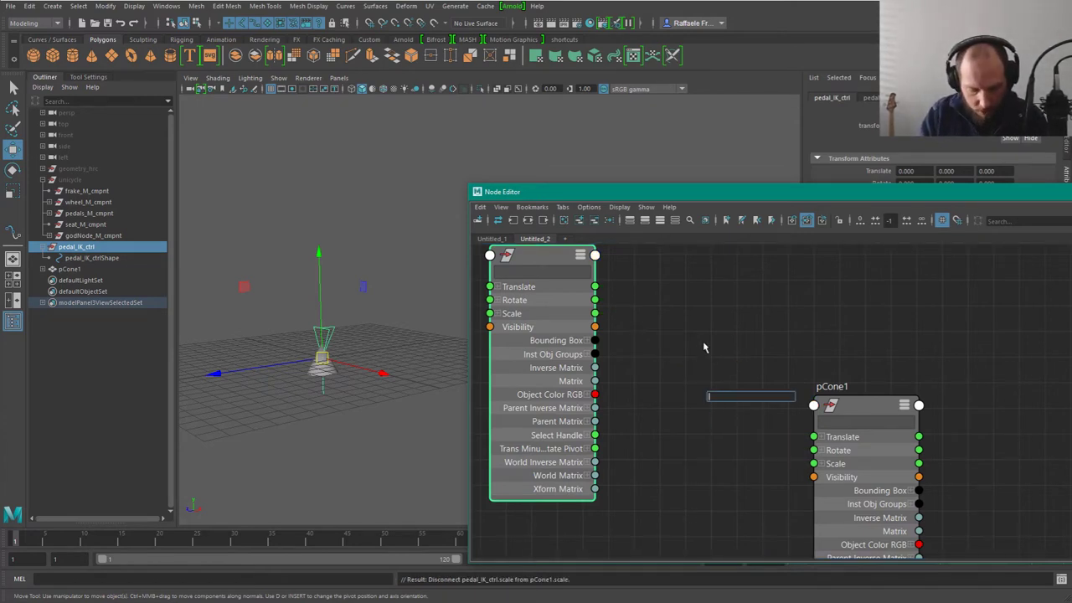
text(vectorpr)
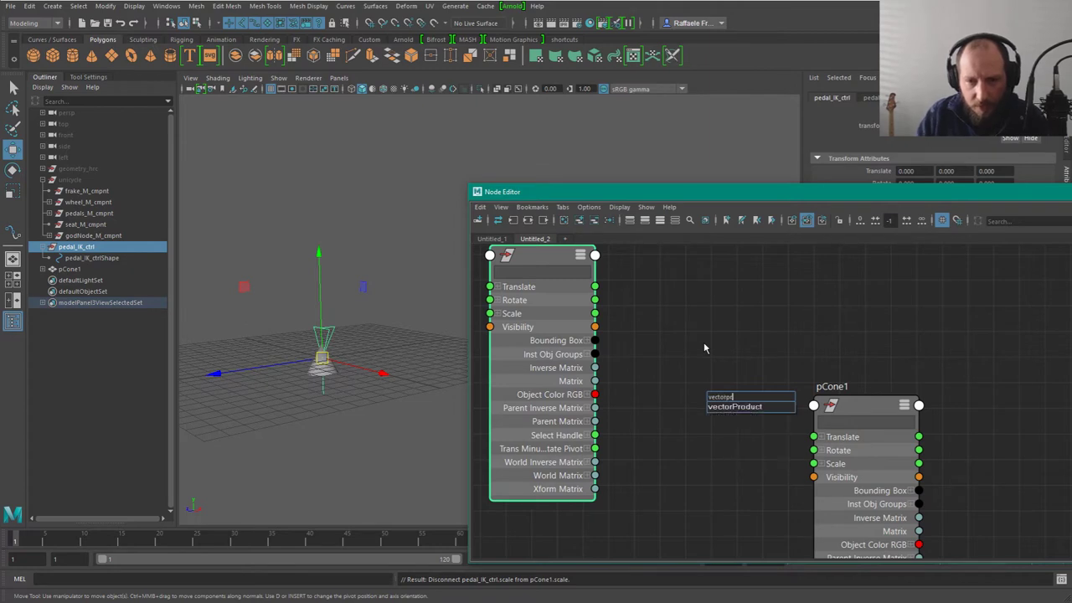
key(Return)
key(Return)
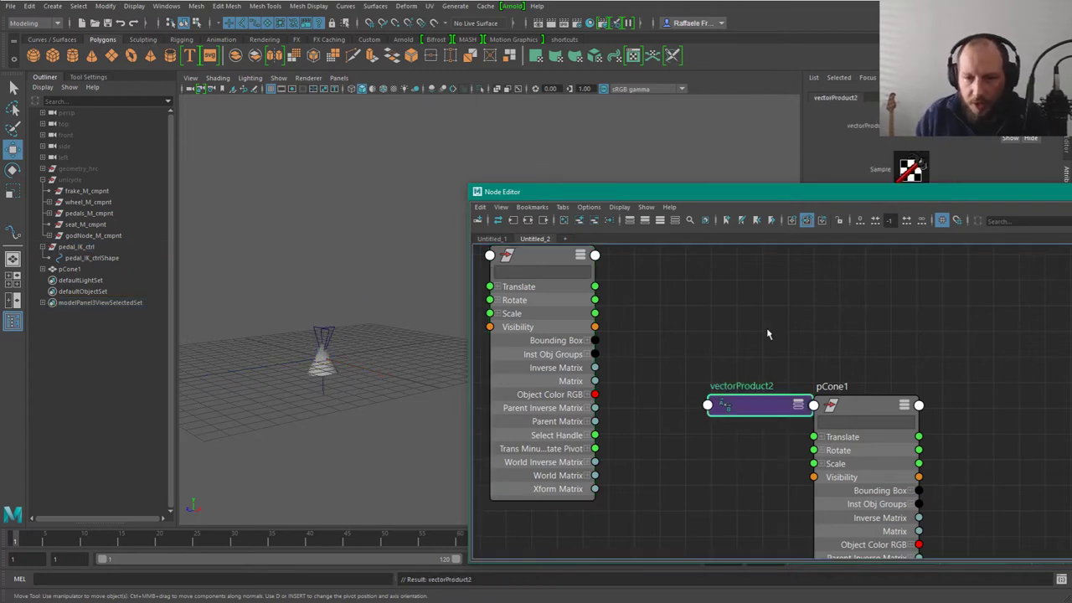
drag(778, 413, 734, 327)
Step: Expand the vectorProduct node's attributes and connect pedal_IK_ctrl's Translate to its Input 1
drag(595, 287, 665, 319)
drag(705, 264, 711, 308)
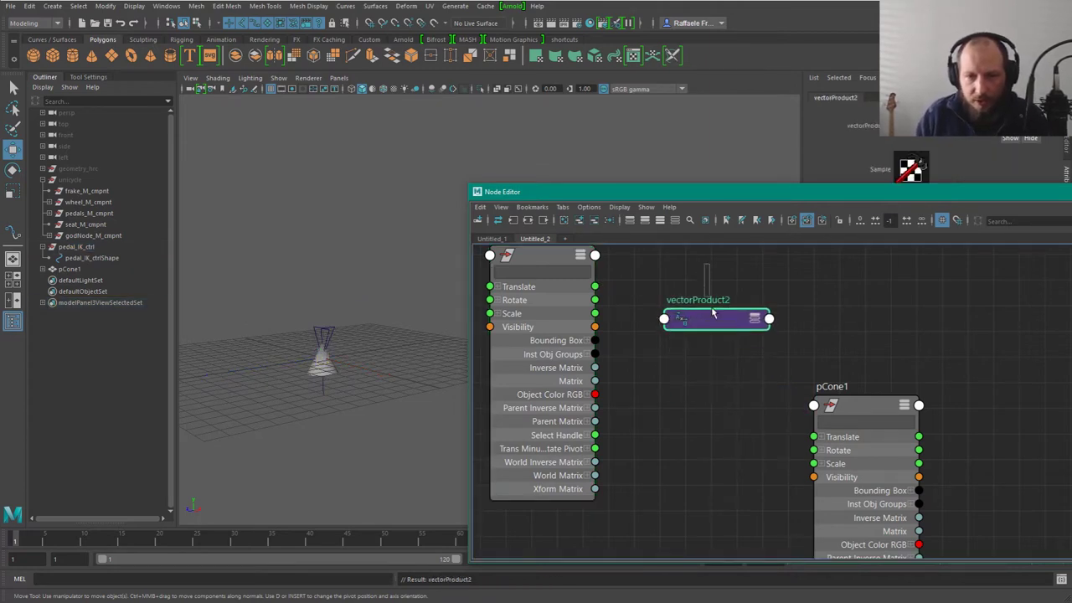
key(3)
drag(595, 287, 664, 377)
drag(903, 400, 928, 369)
Step: Move the Node Editor off the vectorProduct node's attributes and set its Operation to No operation
drag(711, 260, 723, 312)
drag(875, 185, 857, 343)
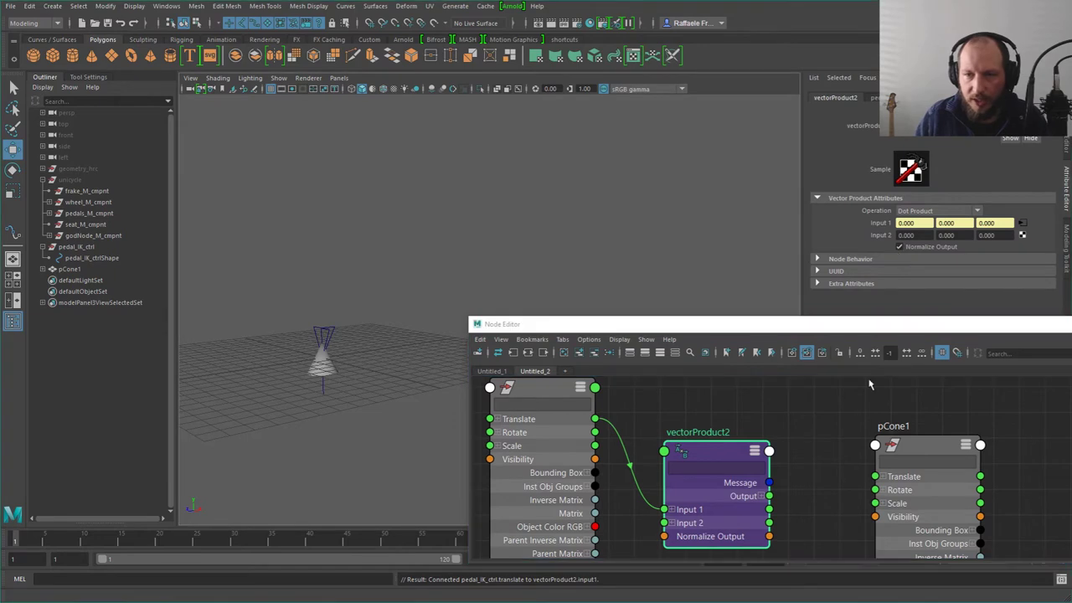
click(917, 211)
click(913, 223)
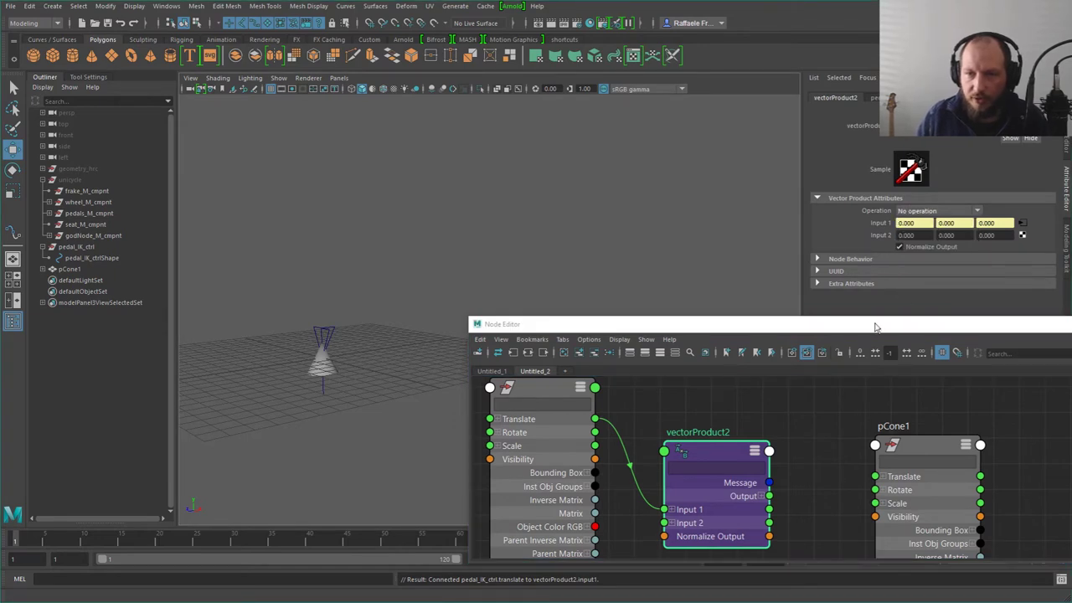
Step: Connect the vectorProduct node's Output to pCone1's Translate
middle_drag(787, 458, 730, 436)
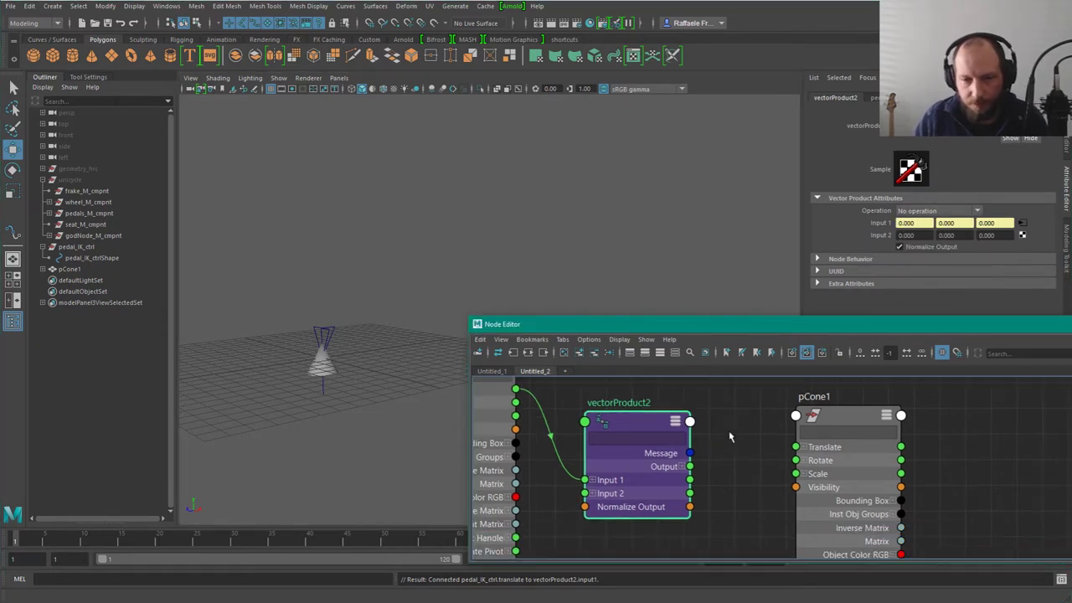
click(683, 466)
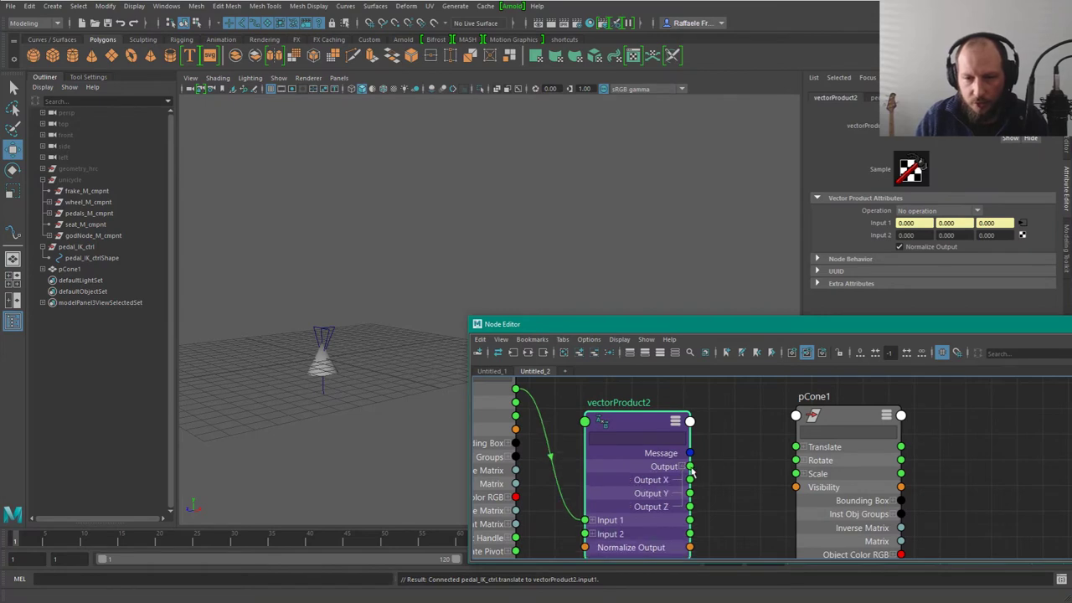
drag(690, 467, 795, 446)
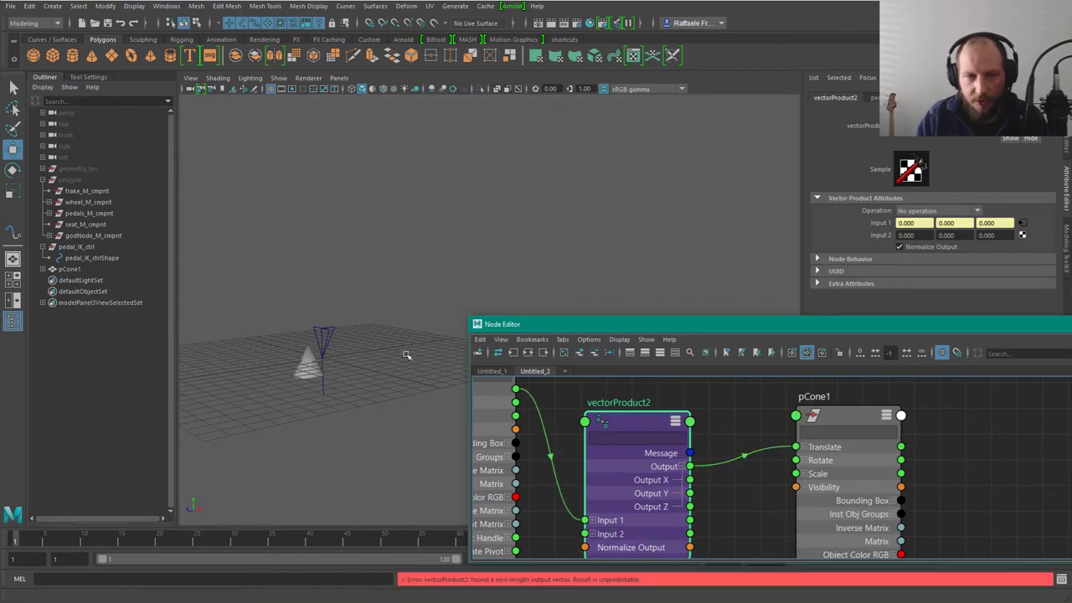
Step: Move pedal_IK_ctrl to about -1.2, 2.7, 1.7 and select pCone1 to check its Translate values
click(327, 344)
alt+drag(371, 345, 366, 311)
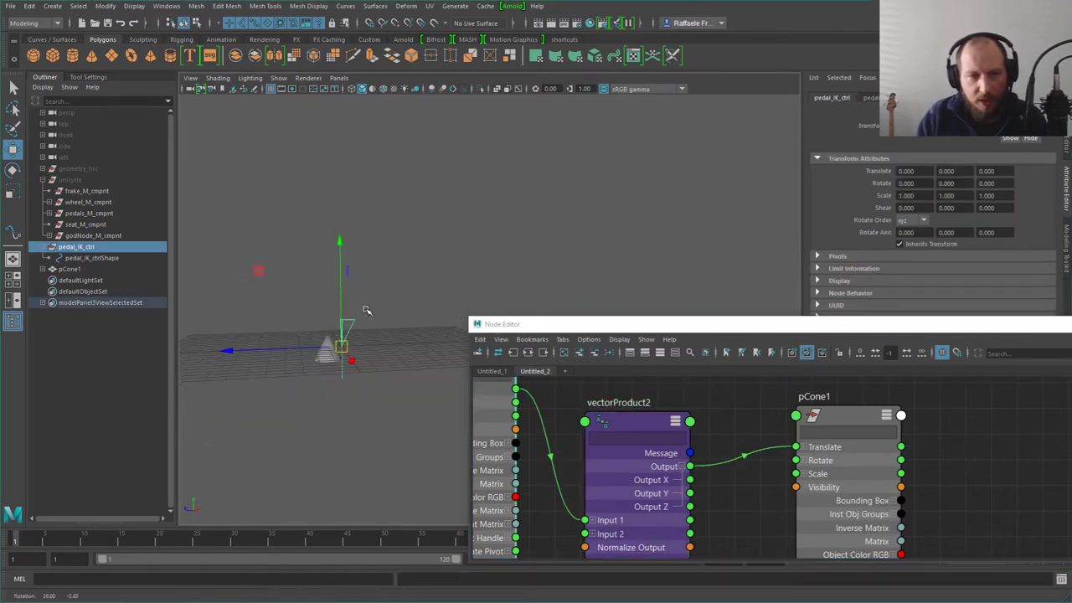
drag(342, 345, 302, 336)
alt+middle_drag(367, 308, 411, 181)
alt+drag(410, 182, 505, 172)
drag(386, 216, 391, 180)
click(414, 245)
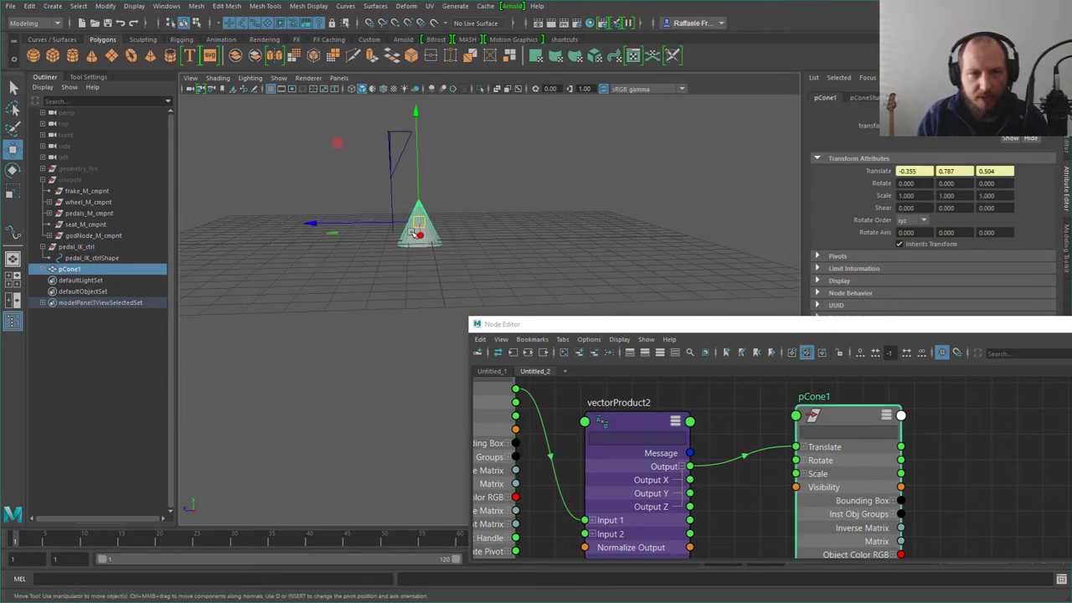
Step: Move pedal_IK_ctrl around the cone to about 0.46, -1.26, -3.35 to test the normalised translation driving pCone1
click(388, 136)
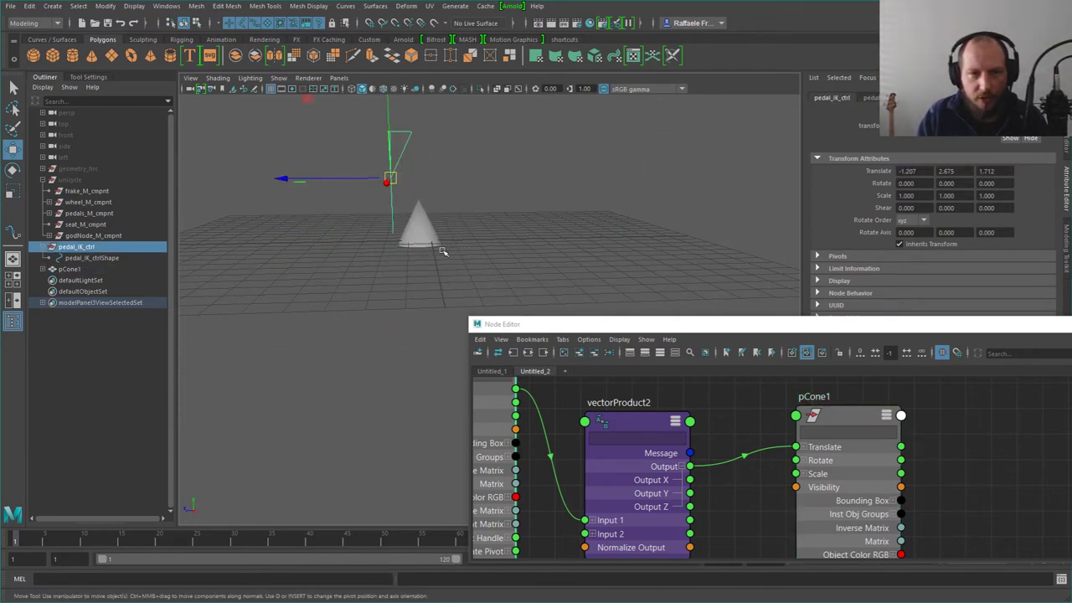
drag(398, 167, 399, 241)
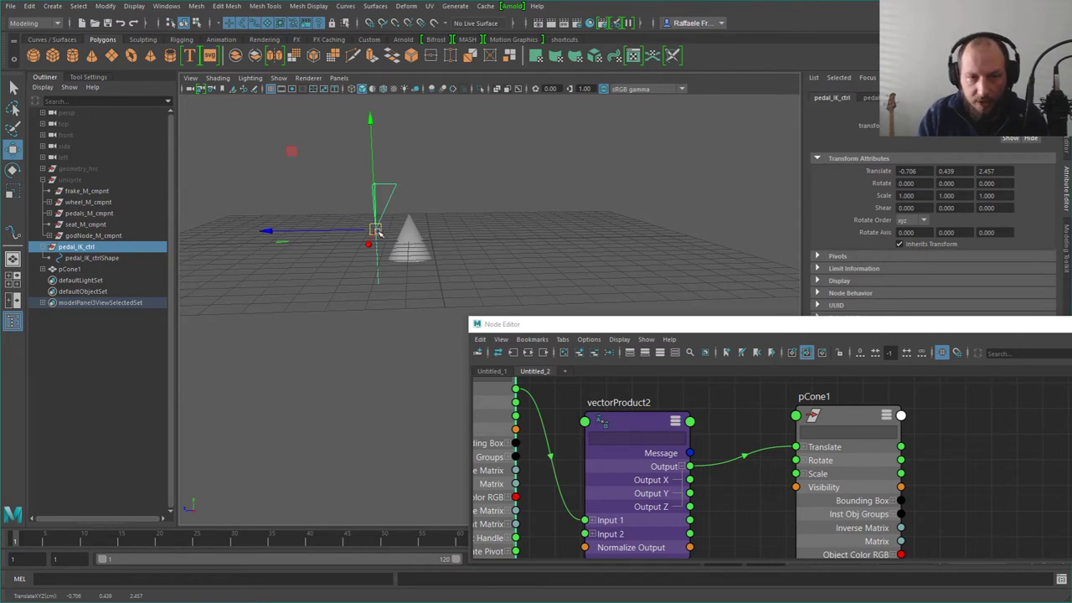
drag(376, 231, 507, 267)
alt+drag(465, 208, 550, 211)
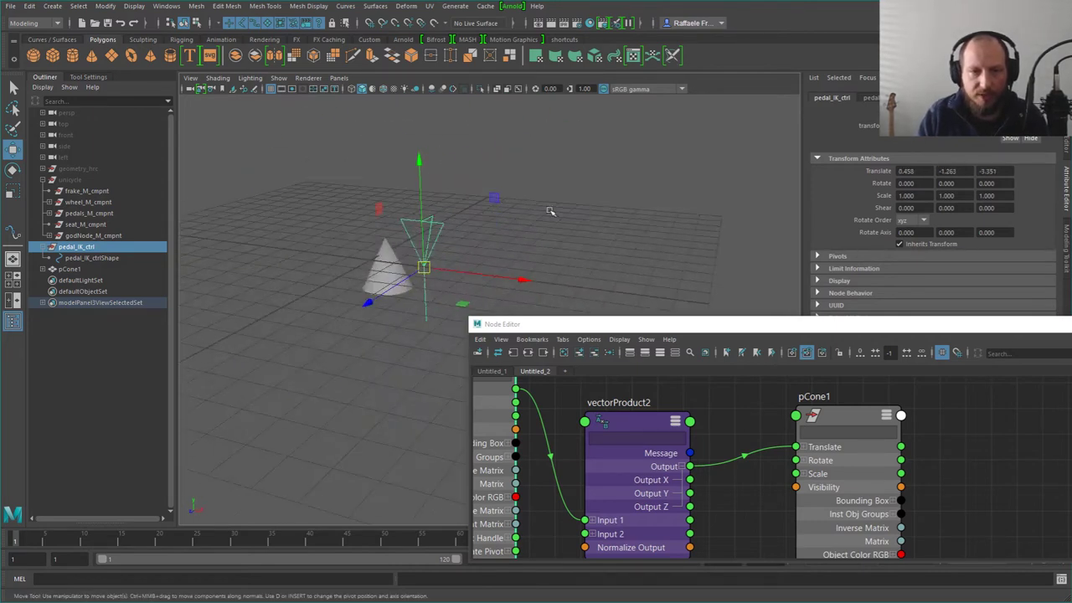
alt+right_drag(550, 210, 440, 165)
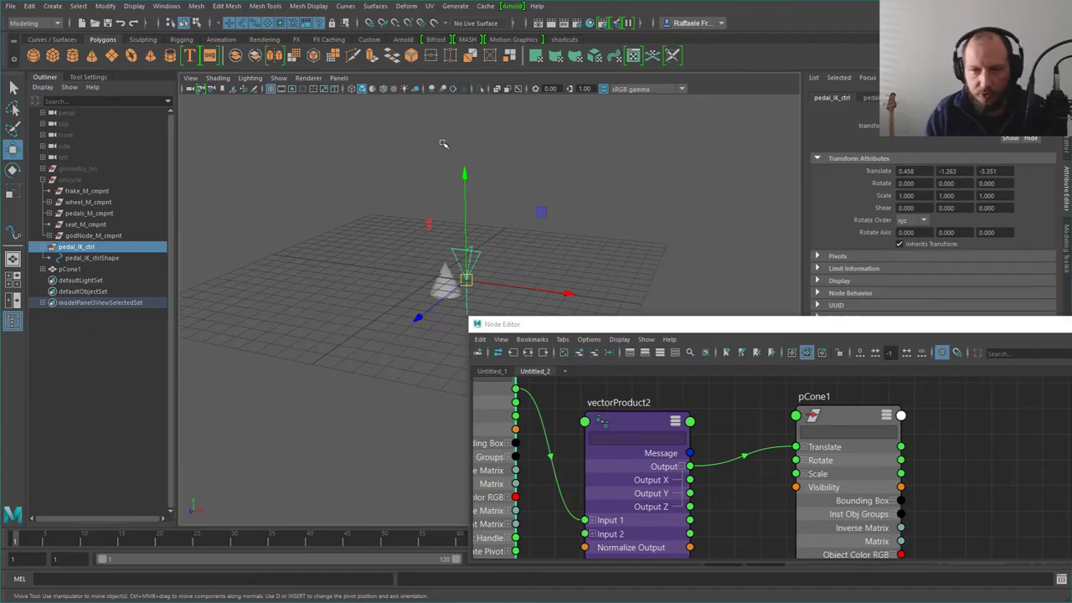
Step: Switch to Mischief and draw green points C and P below the rescaled vector formula, joined by an arrow from C to P
key(alt+Tab)
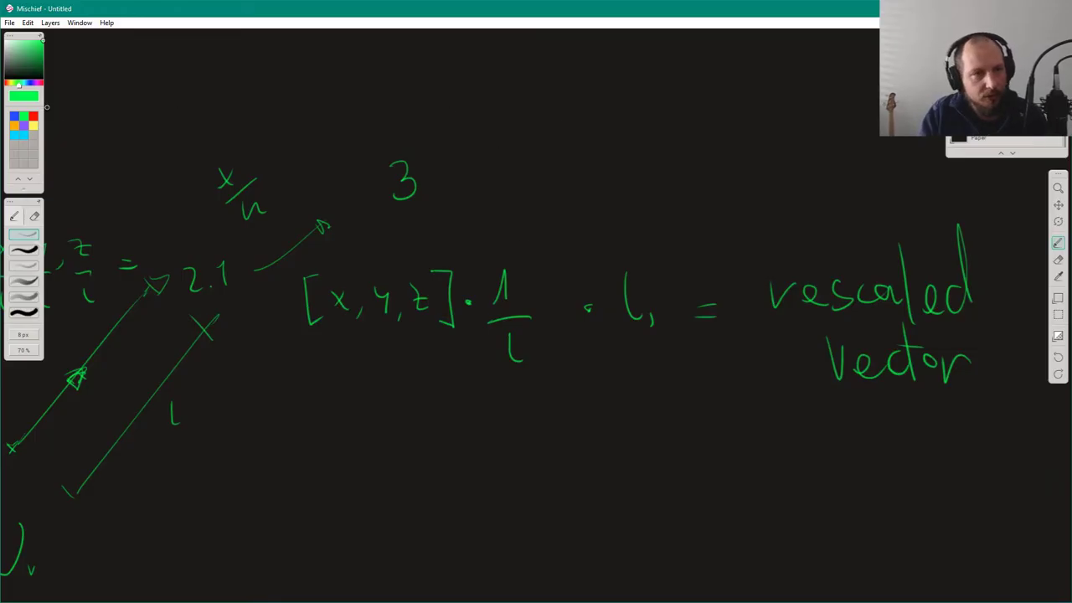
alt+click(627, 336)
mouse_move(630, 460)
mouse_down()
mouse_move(586, 304)
mouse_move(647, 387)
mouse_move(553, 293)
mouse_up()
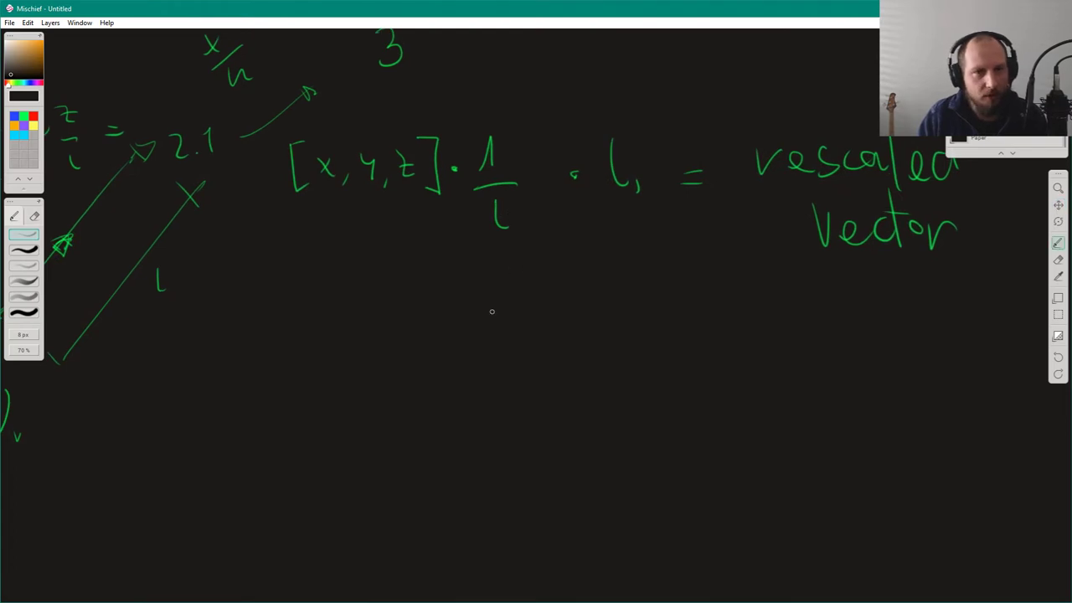
click(23, 118)
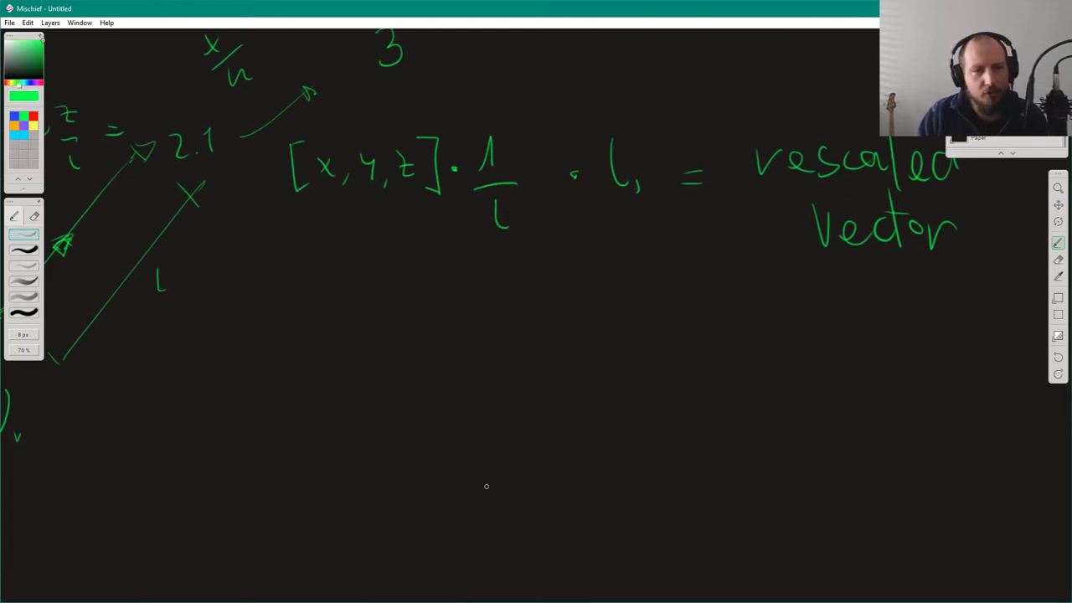
drag(508, 397, 511, 396)
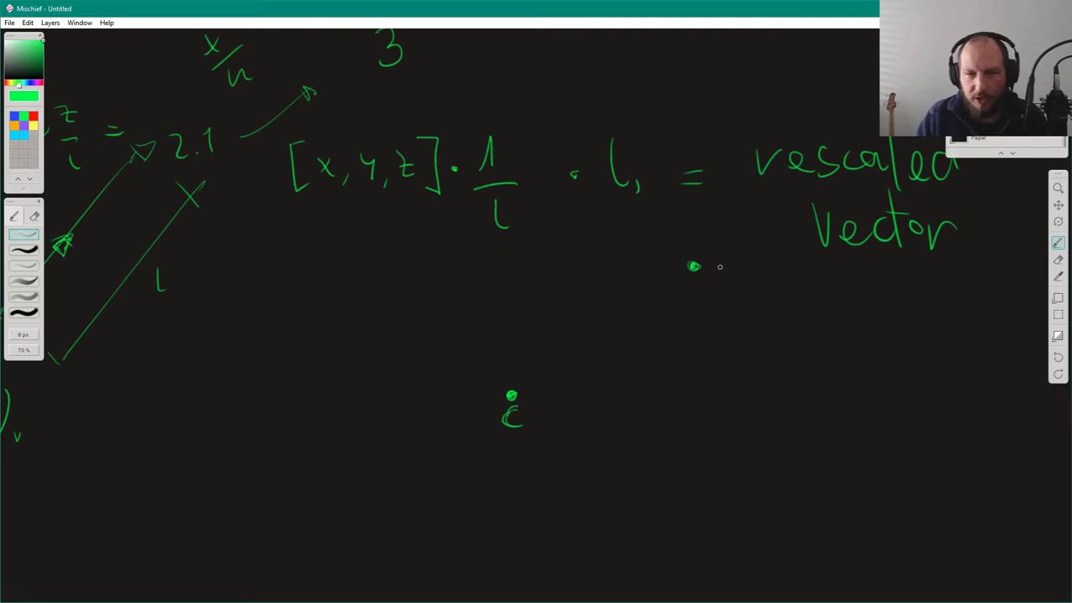
drag(723, 269, 724, 295)
drag(718, 267, 733, 262)
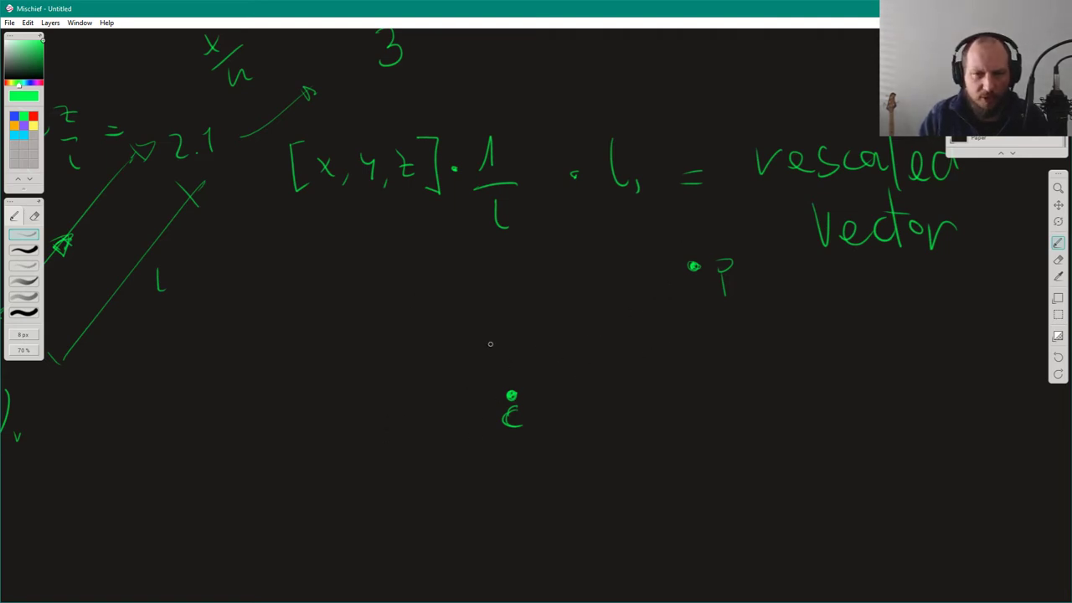
mouse_move(514, 392)
shift+mouse_down()
mouse_move(569, 343)
mouse_move(678, 270)
mouse_move(521, 390)
mouse_move(693, 267)
mouse_move(681, 283)
shift+mouse_up()
drag(672, 273, 694, 266)
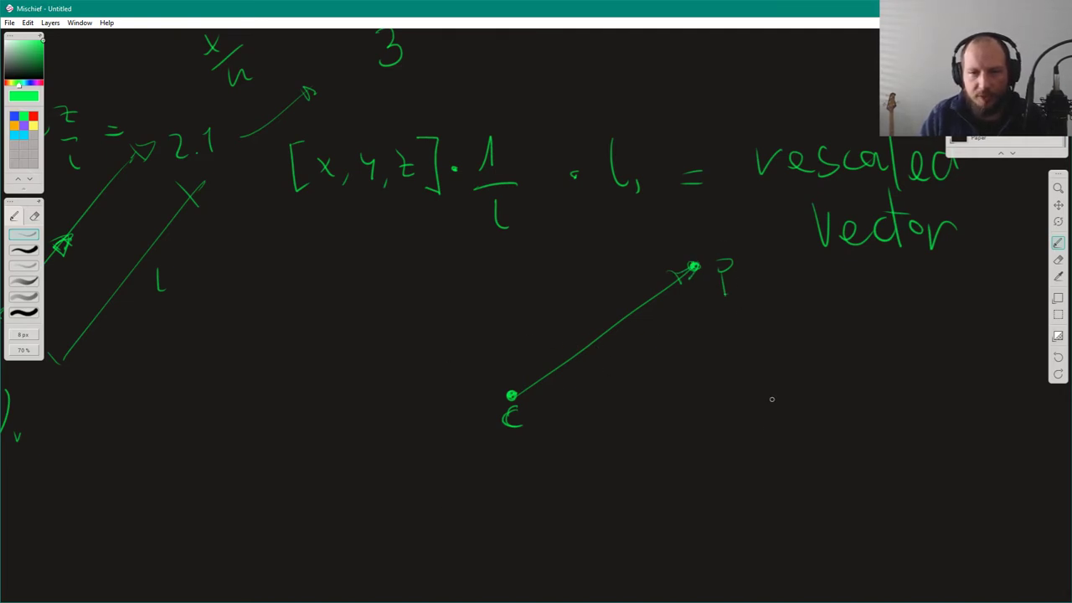
Step: Sketch a large circle around point C that crosses the arrow towards P
drag(710, 467, 747, 480)
drag(782, 484, 804, 467)
drag(814, 442, 813, 418)
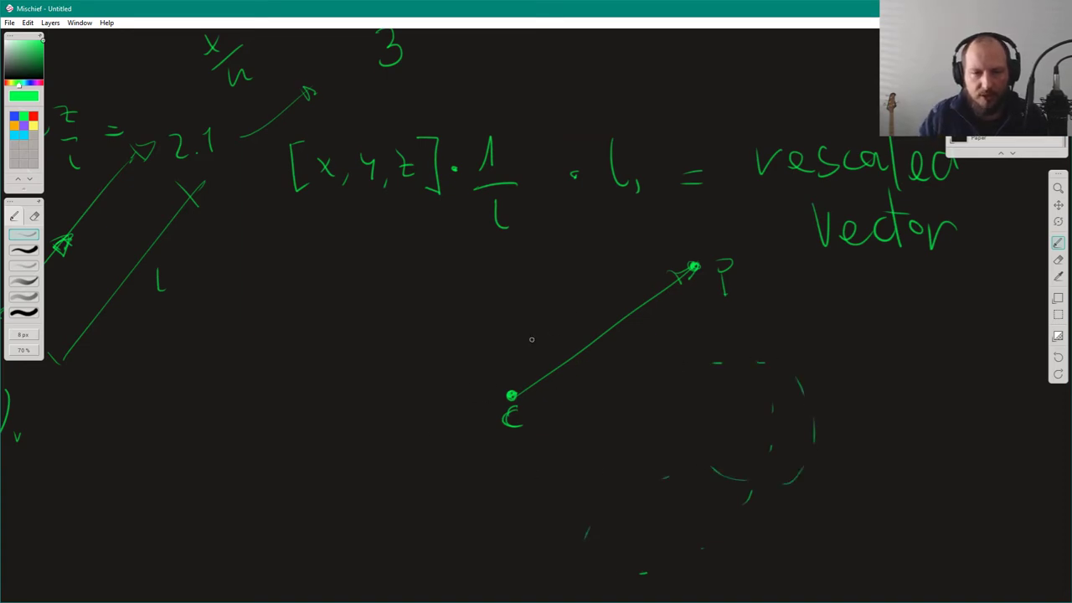
mouse_move(397, 431)
mouse_down()
mouse_move(628, 323)
mouse_move(421, 455)
mouse_up()
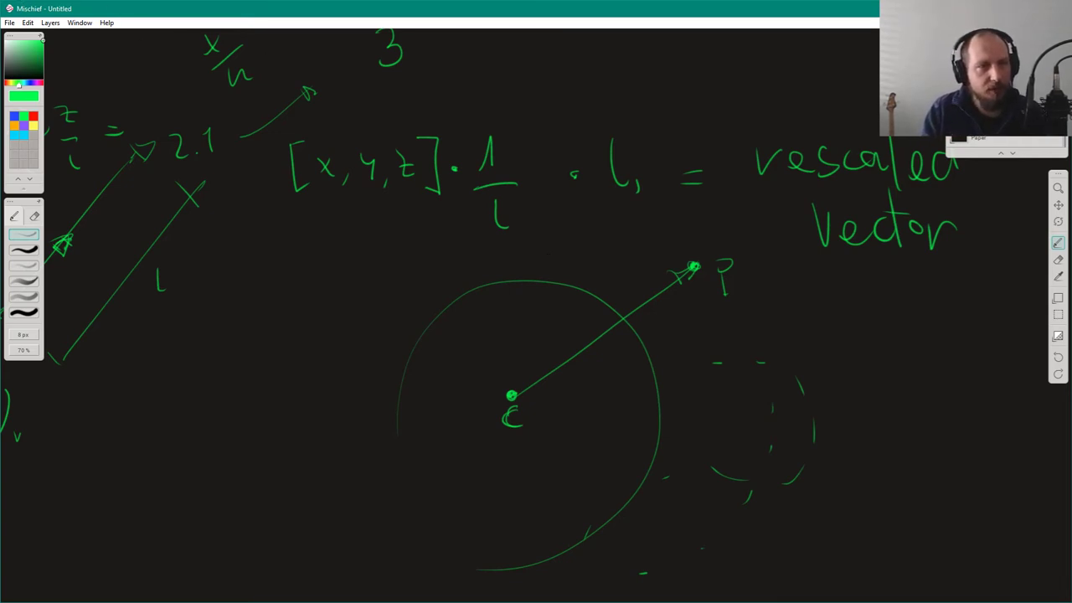
Step: Switch back to Maya, shift the pCone1 node aside and create a multiplyDivide node beside it in the Node Editor
click(1, 118)
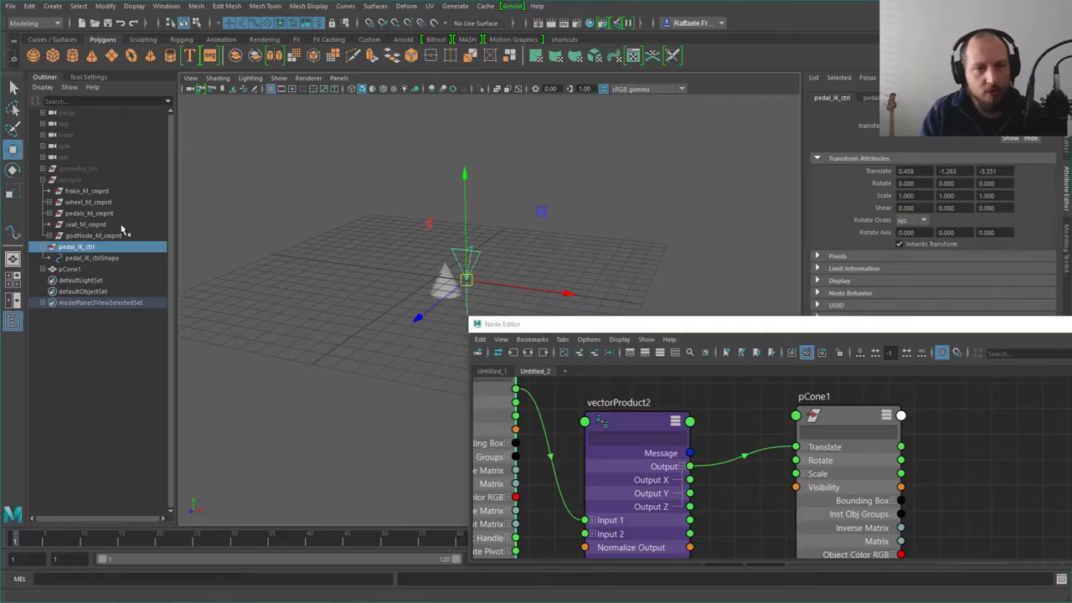
drag(845, 418, 907, 411)
key(Tab)
click(772, 415)
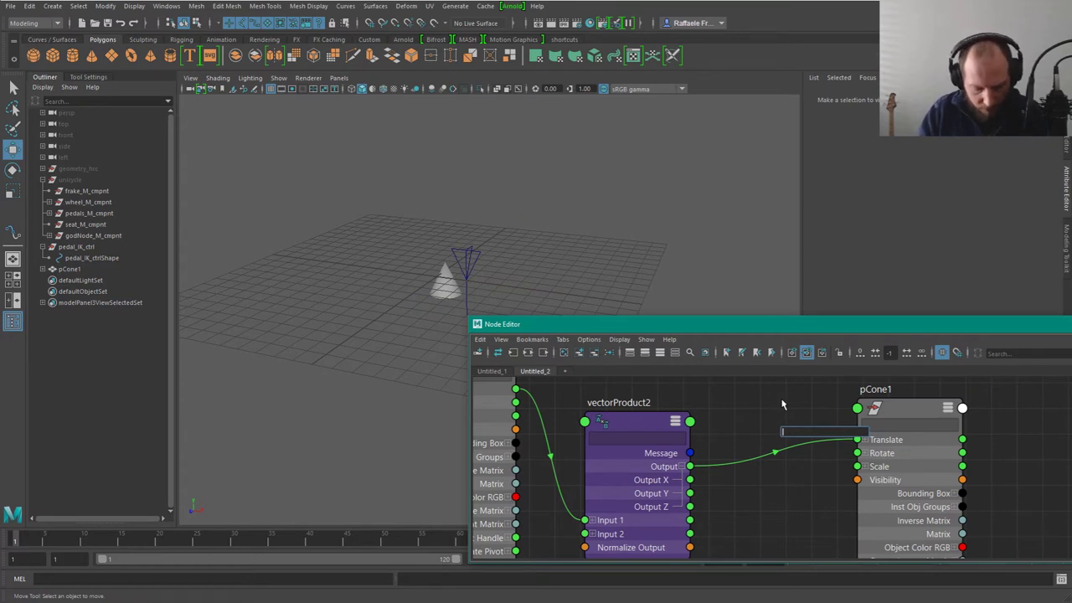
text(mul)
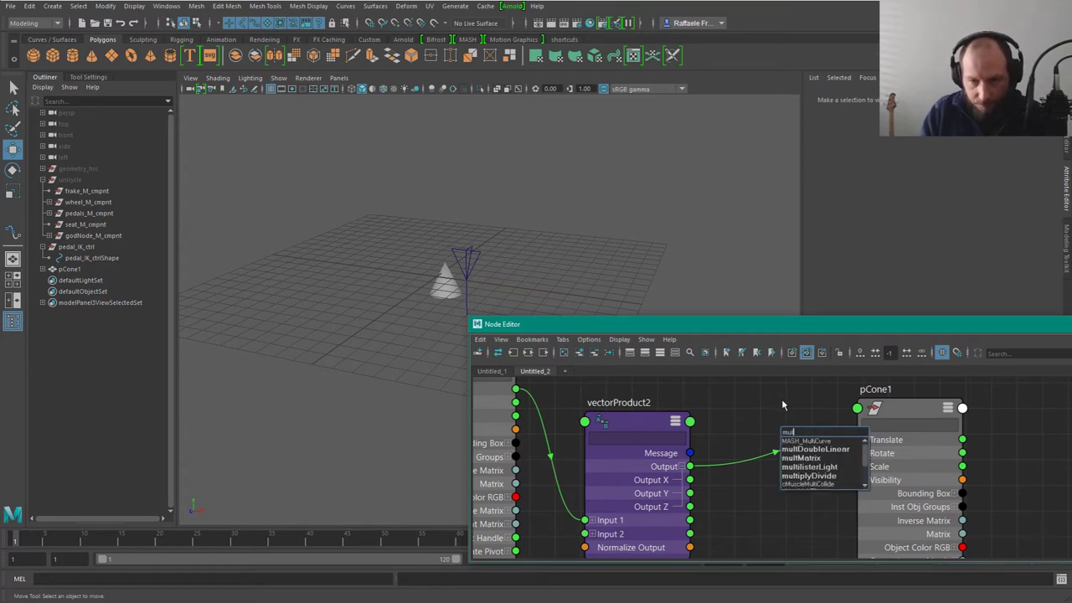
text(tiply)
key(Return)
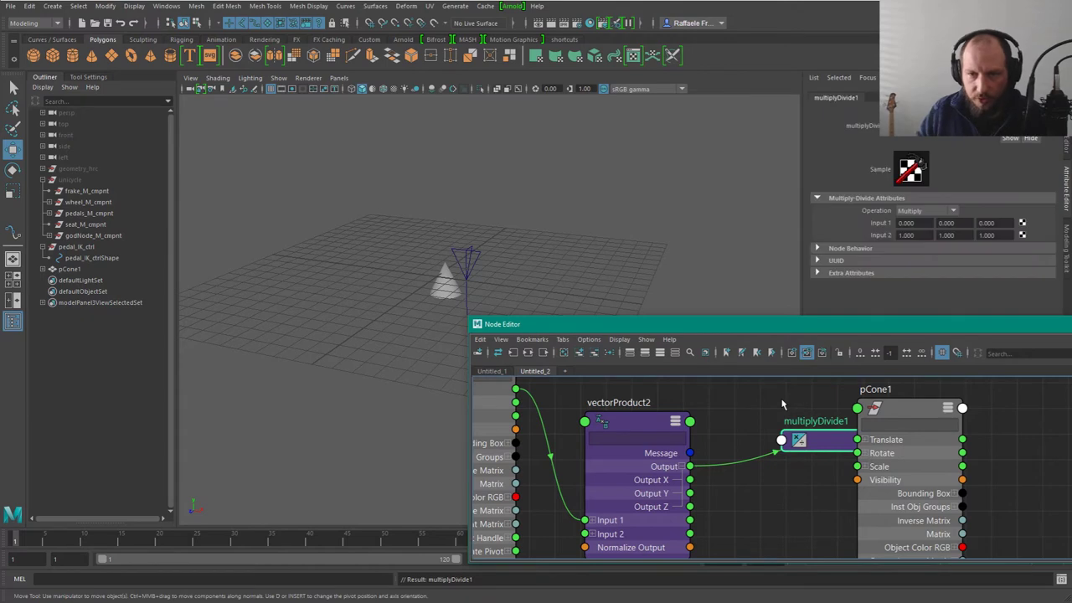
Step: Arrange the multiplyDivide node between vectorProduct2 and pCone1 and expand it to show all its attributes
drag(808, 337, 819, 205)
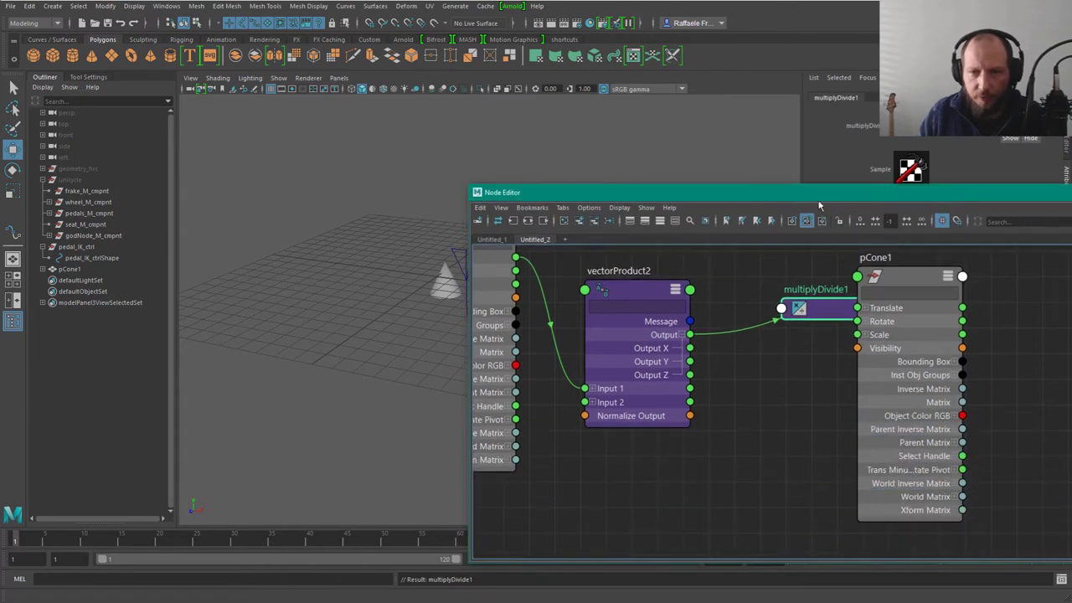
click(912, 308)
drag(913, 307, 981, 334)
drag(646, 299, 650, 295)
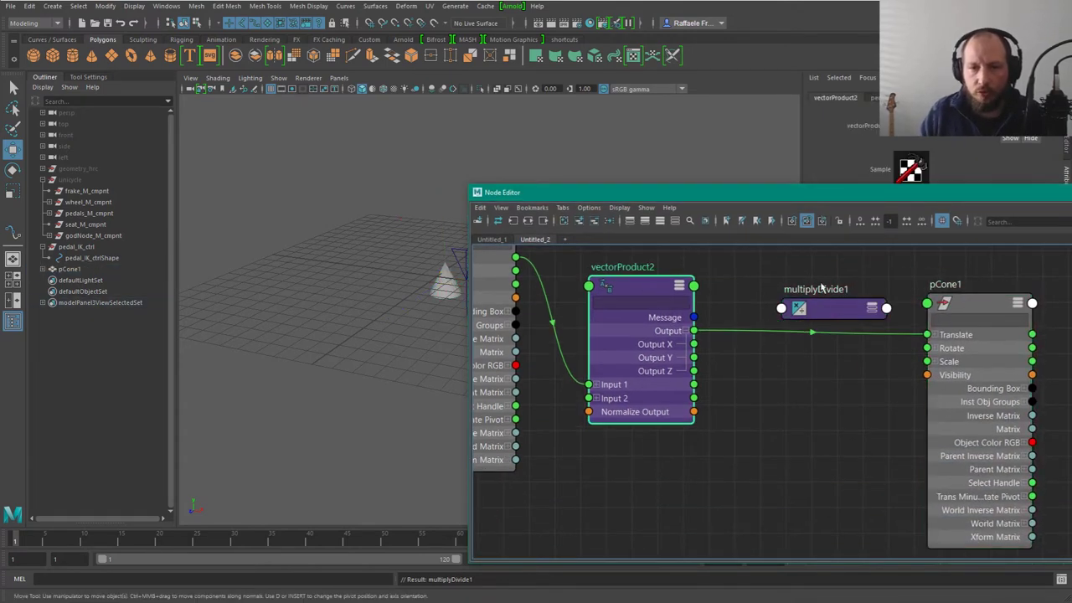
click(825, 307)
key(3)
drag(835, 306, 782, 318)
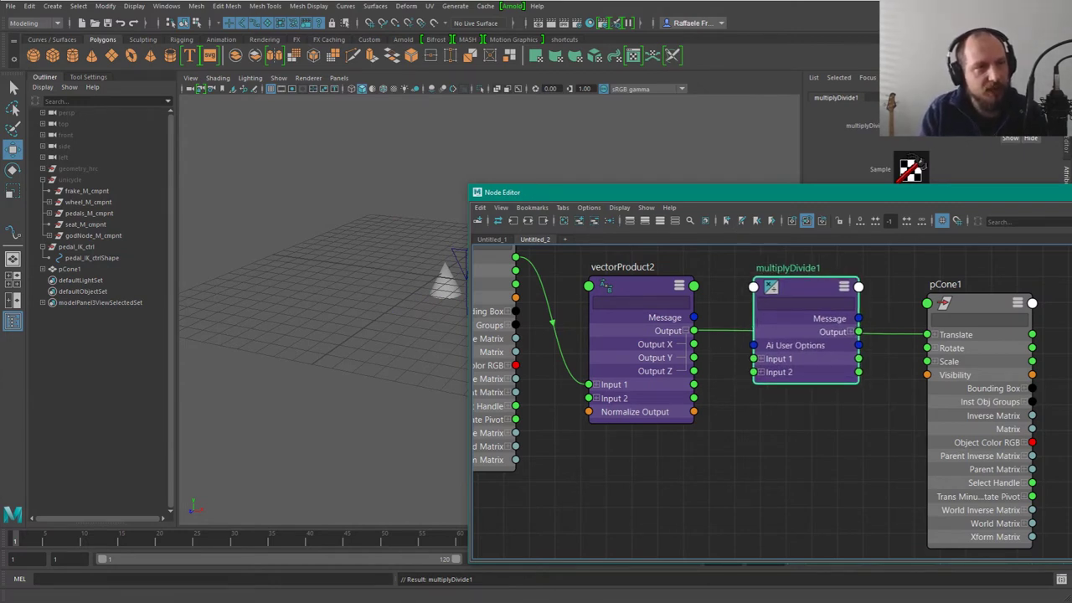
Step: Switch to Mischief, write "x, y, z" beside the circle and draw brackets around the 1/l factor in the formula
key(alt+Tab)
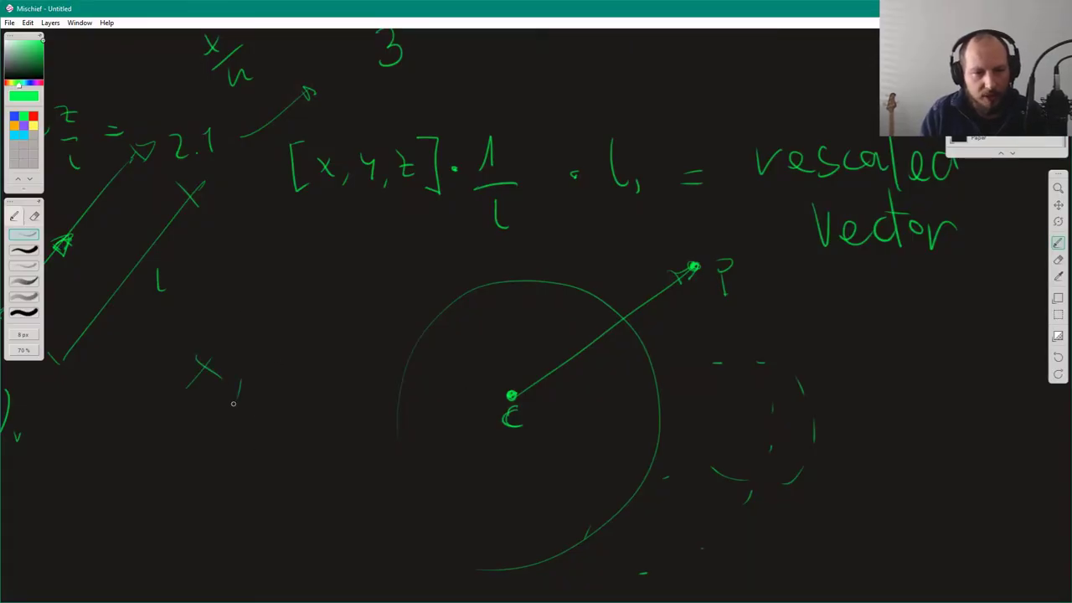
mouse_move(253, 355)
mouse_down()
mouse_move(267, 385)
mouse_move(287, 390)
mouse_up()
drag(306, 354, 326, 374)
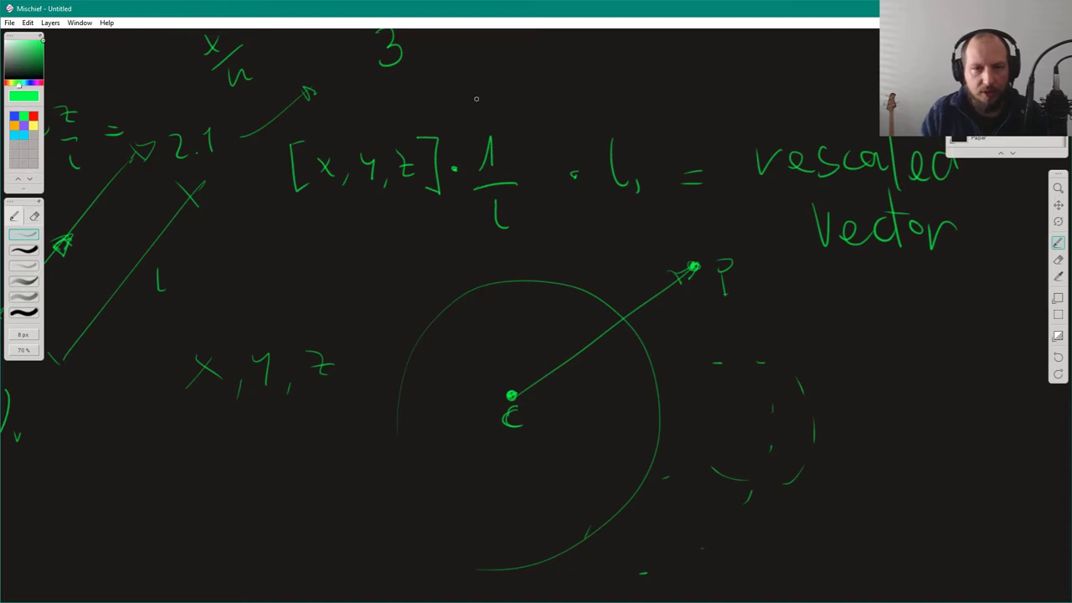
drag(486, 120, 473, 237)
drag(514, 127, 525, 214)
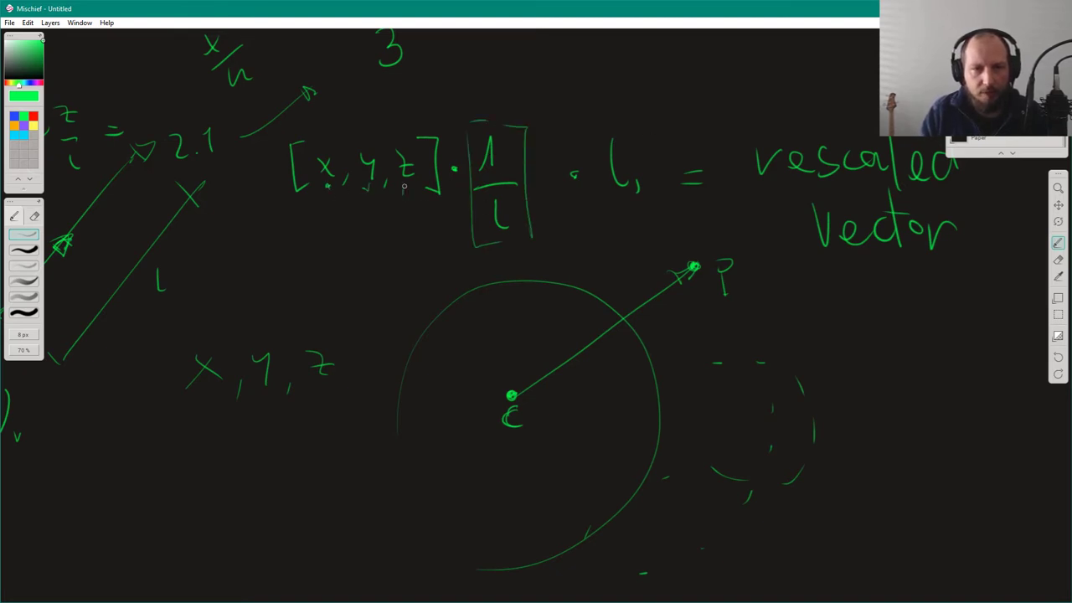
Step: Switch back to Maya, uncover the Attribute Editor and connect vectorProduct2's Output to multiplyDivide1's Input 1
key(alt+Tab)
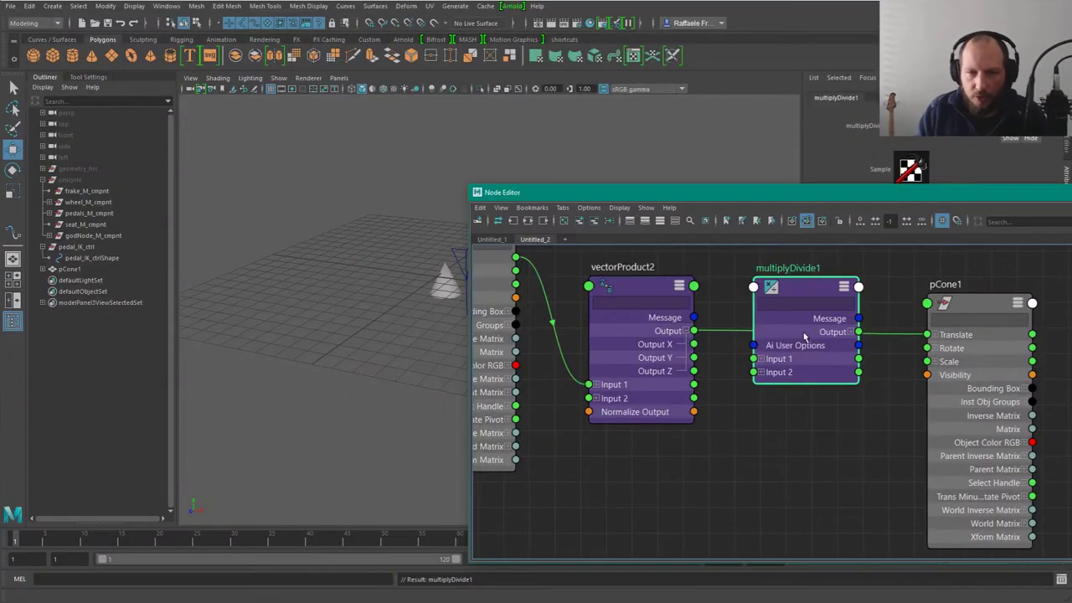
drag(828, 200, 329, 170)
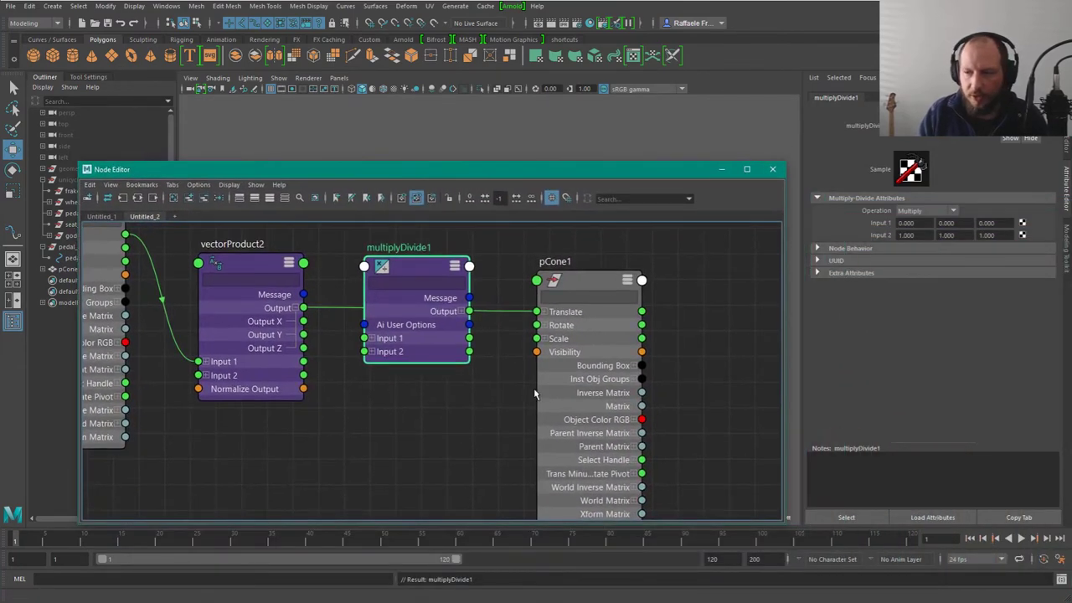
click(373, 351)
click(372, 338)
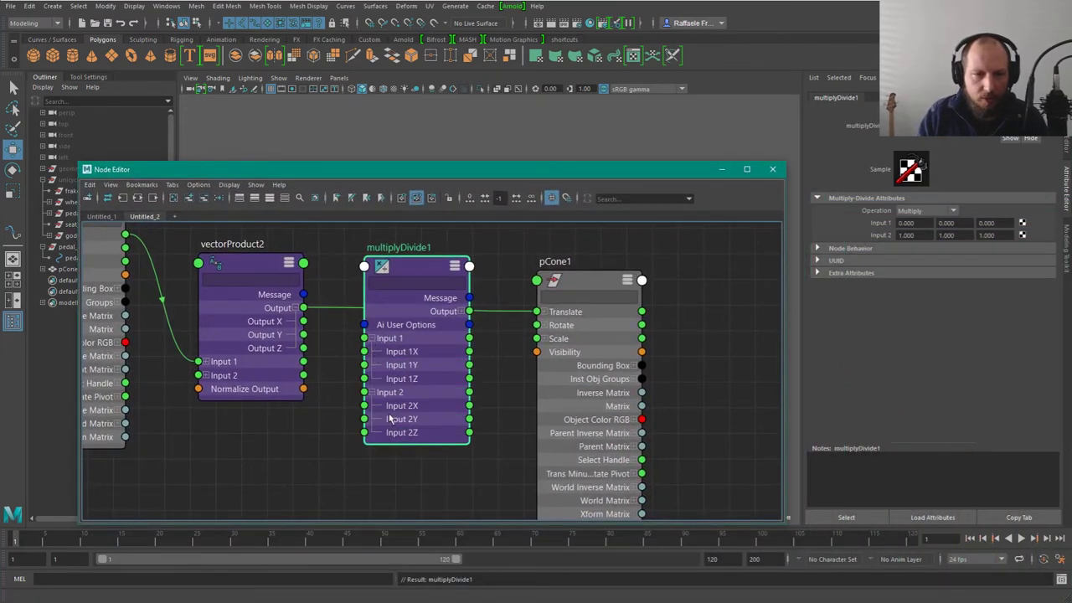
click(372, 392)
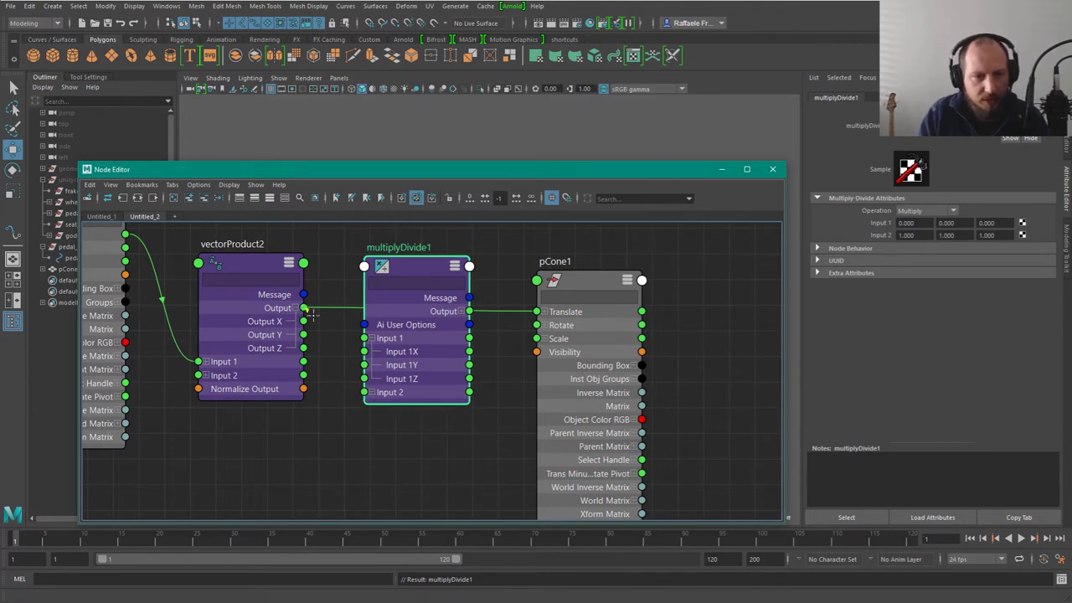
drag(309, 310, 381, 352)
drag(327, 312, 387, 339)
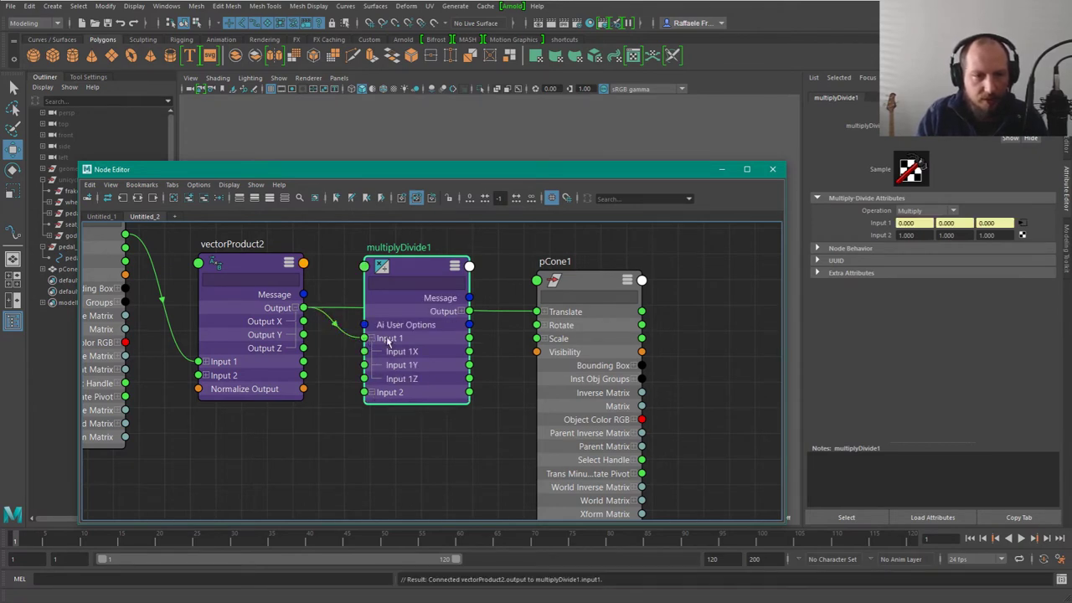
Step: Set multiplyDivide1's Input 2 to 3, 3, 3 and connect its Output to pCone1's Translate
click(913, 235)
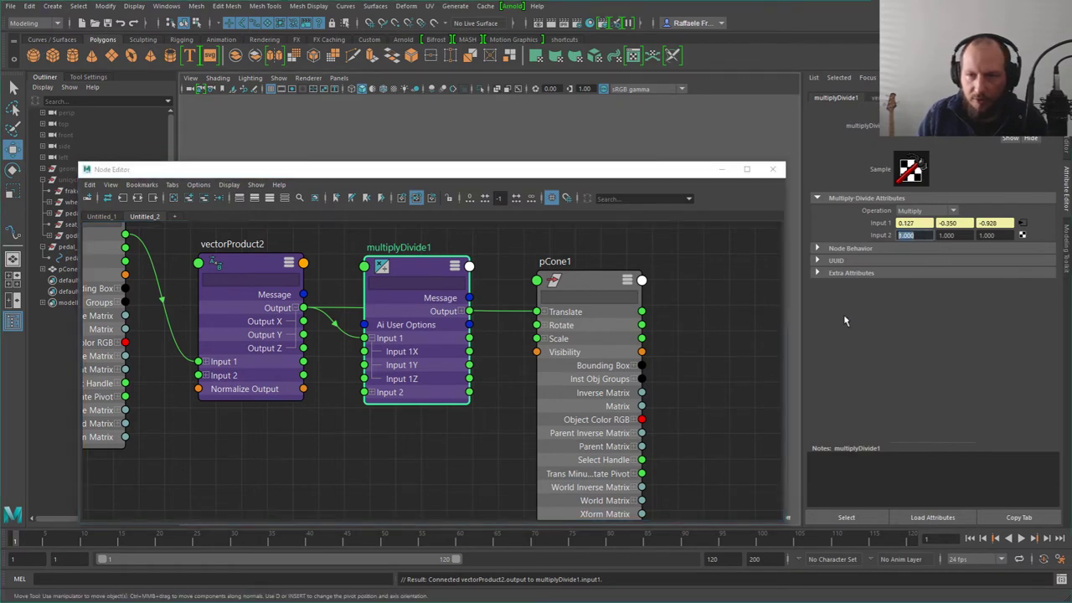
text(3)
key(Tab)
text(3)
key(Tab)
text(3)
key(Return)
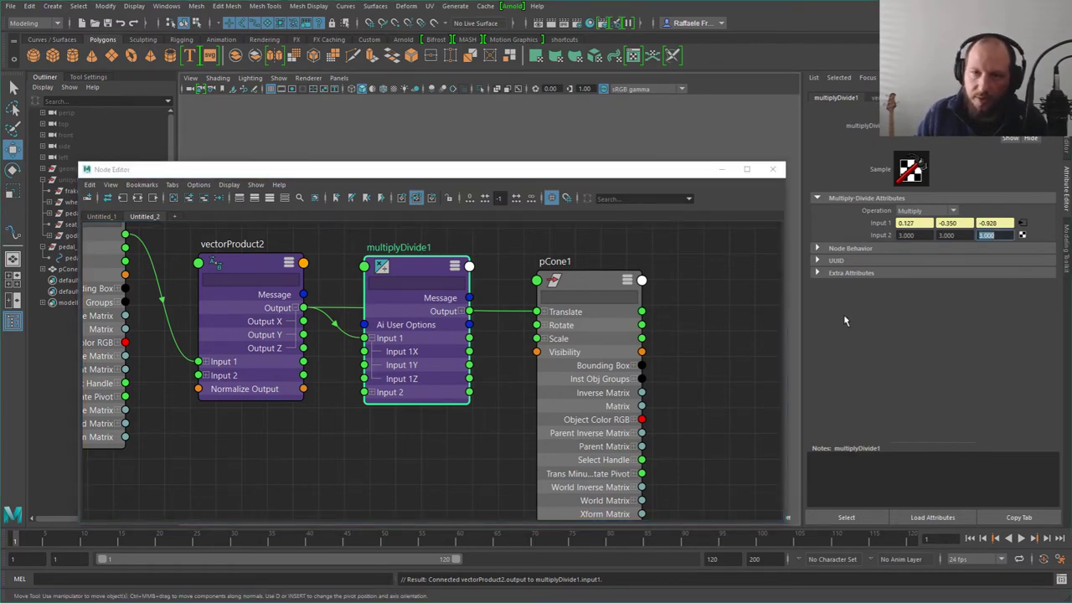
drag(469, 311, 539, 312)
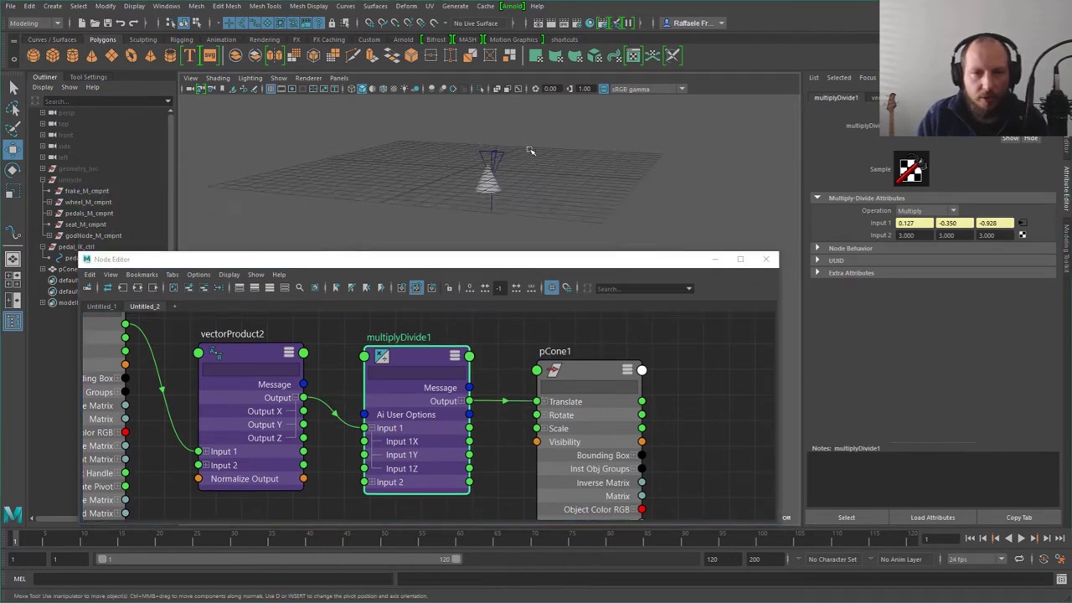
Step: Move pedal_IK_ctrl to several positions in the viewport to test the rescaled vector driving the cone
click(488, 158)
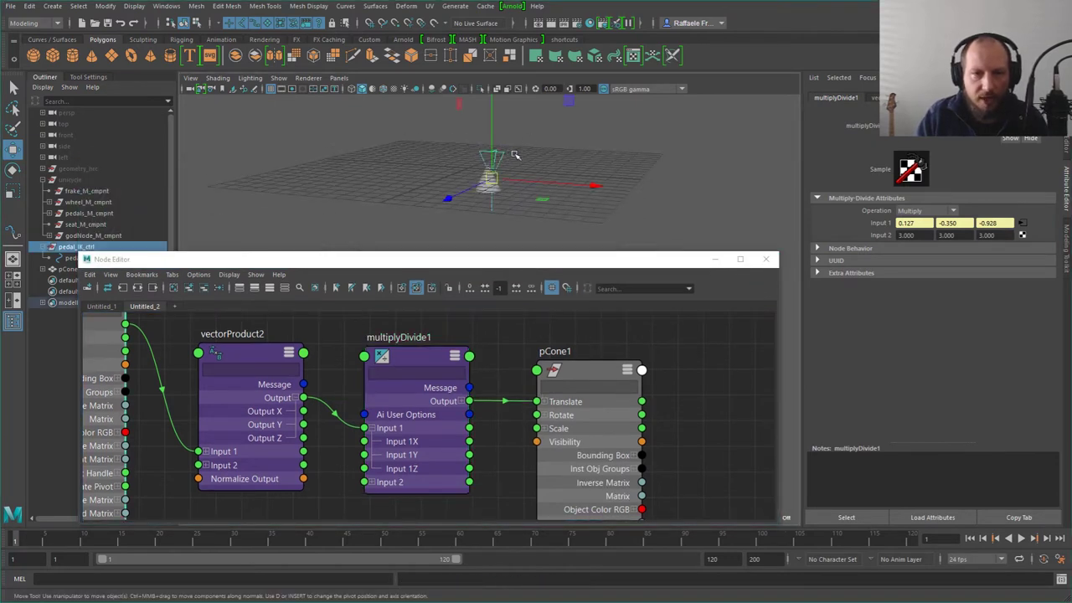
middle_drag(601, 174, 589, 175)
drag(480, 178, 469, 127)
alt+drag(559, 139, 432, 189)
drag(608, 125, 460, 201)
mouse_move(523, 153)
alt+mouse_down()
mouse_move(556, 196)
mouse_move(543, 159)
alt+mouse_up()
alt+middle_drag(543, 159, 662, 185)
drag(473, 162, 472, 109)
click(484, 125)
alt+middle_drag(511, 121, 556, 161)
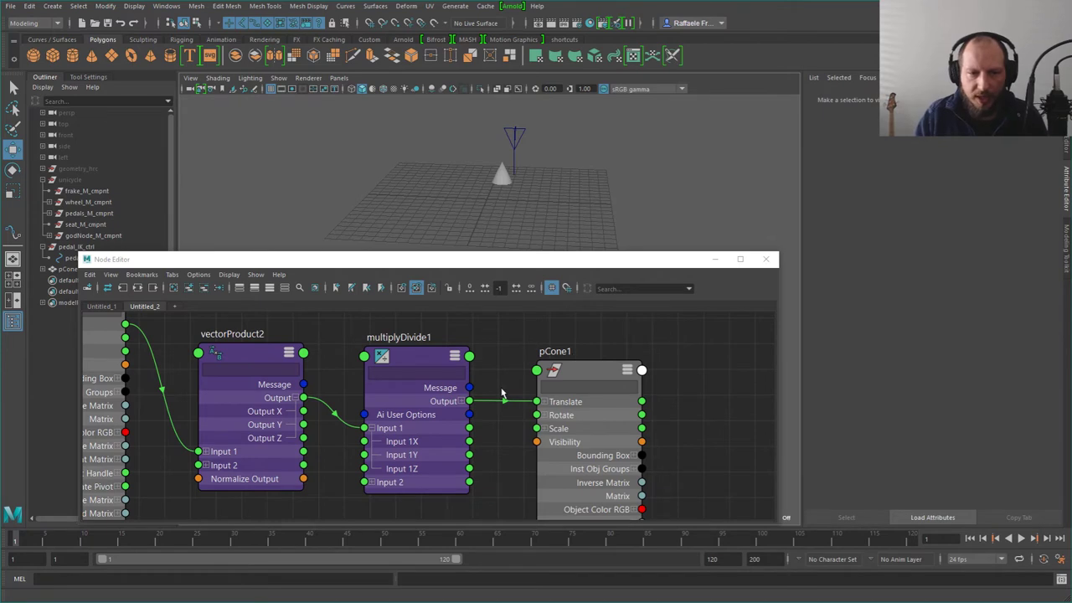
Step: Move pedal_IK_ctrl to about 2.0, 3.4, 2.3 in the viewport and check how pCone1's Translate values respond
click(429, 379)
alt+drag(537, 158, 558, 150)
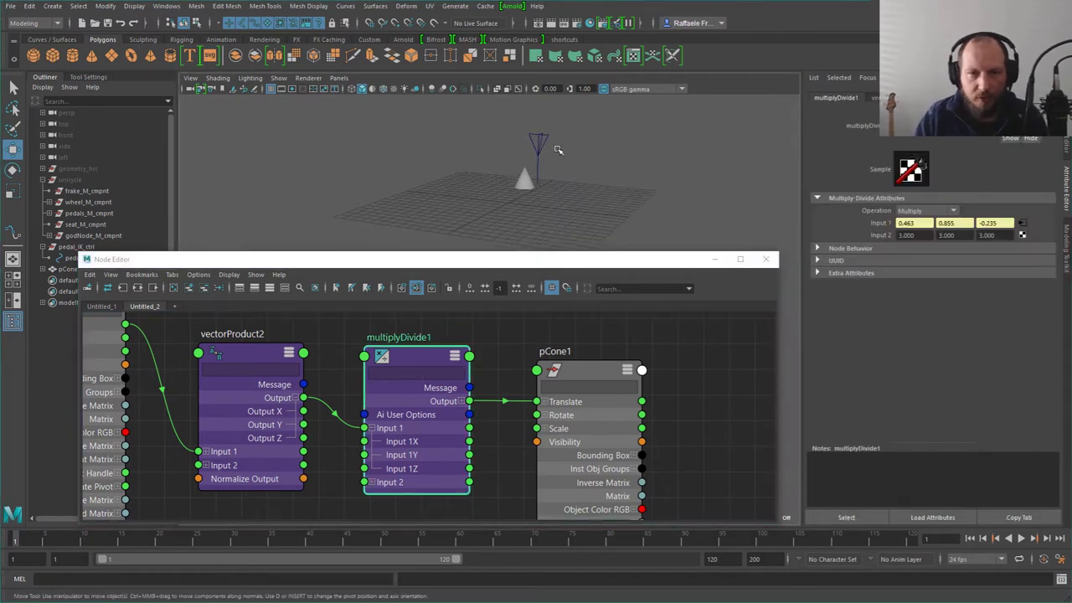
click(529, 181)
click(541, 132)
alt+drag(661, 120, 590, 224)
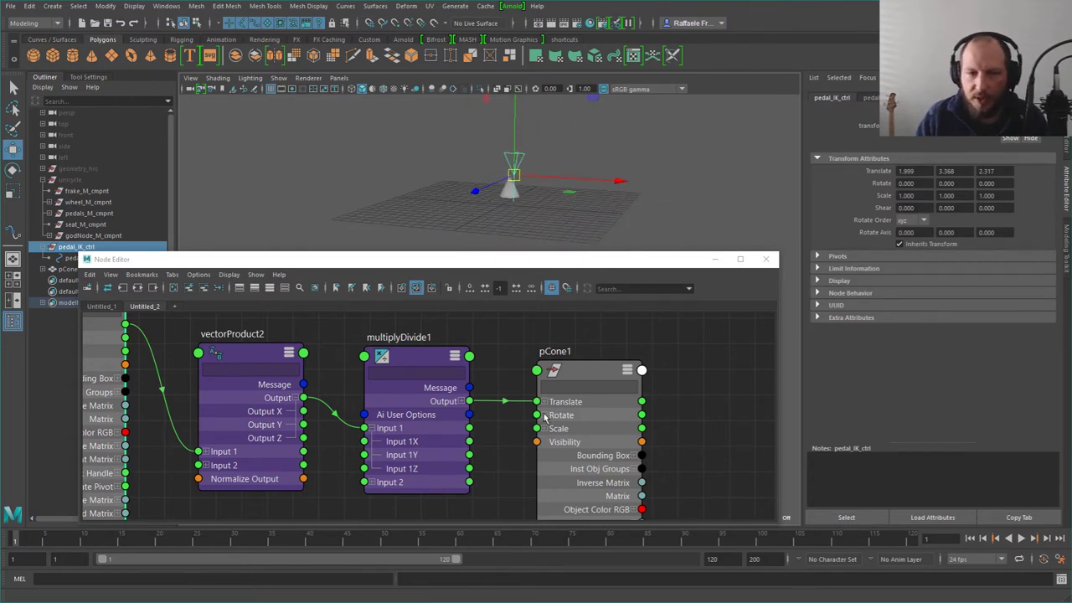
click(507, 194)
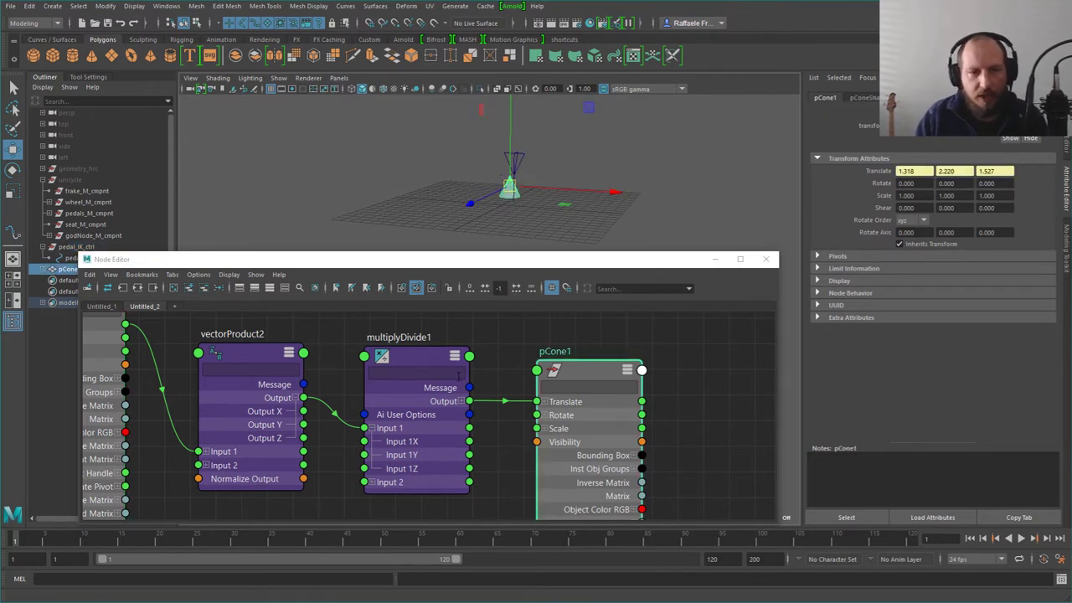
Step: Set the X component of multiplyDivide1's Input 2 to 0
click(417, 365)
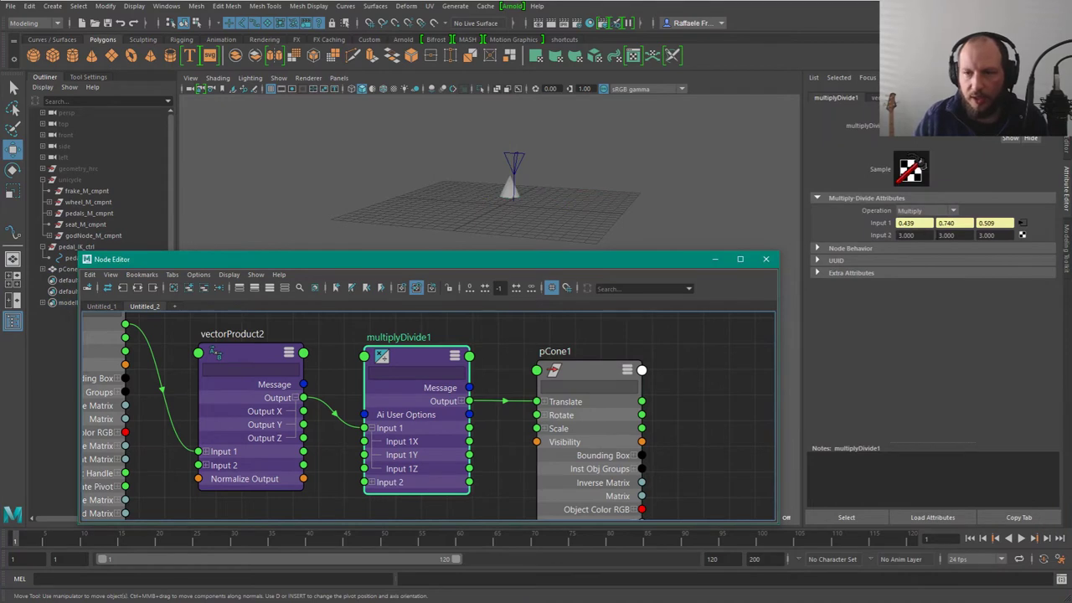
click(949, 235)
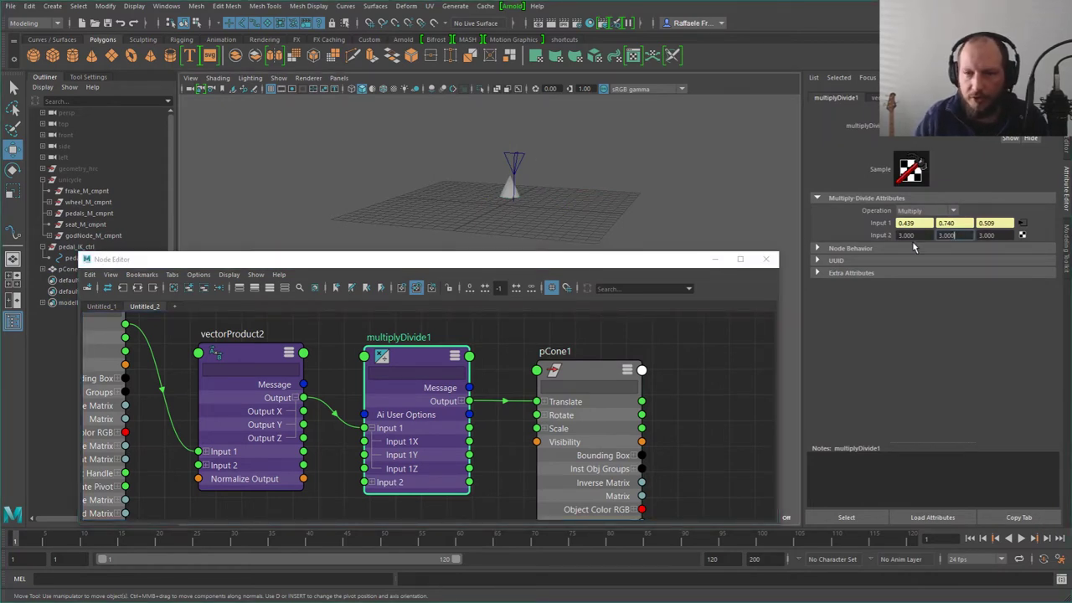
drag(917, 236, 831, 274)
key(Return)
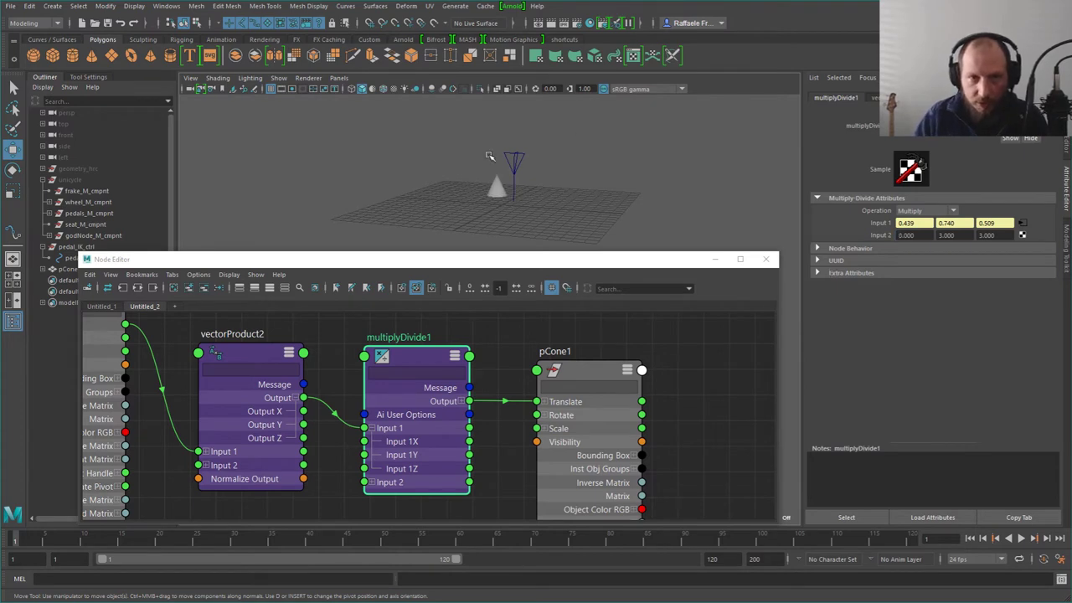
Step: Move pedal_IK_ctrl to about 6.5, 6.0, 0.0 in the viewport to test the cone with X zeroed
drag(487, 154, 588, 192)
drag(509, 137, 526, 158)
alt+drag(616, 171, 690, 190)
drag(508, 158, 567, 144)
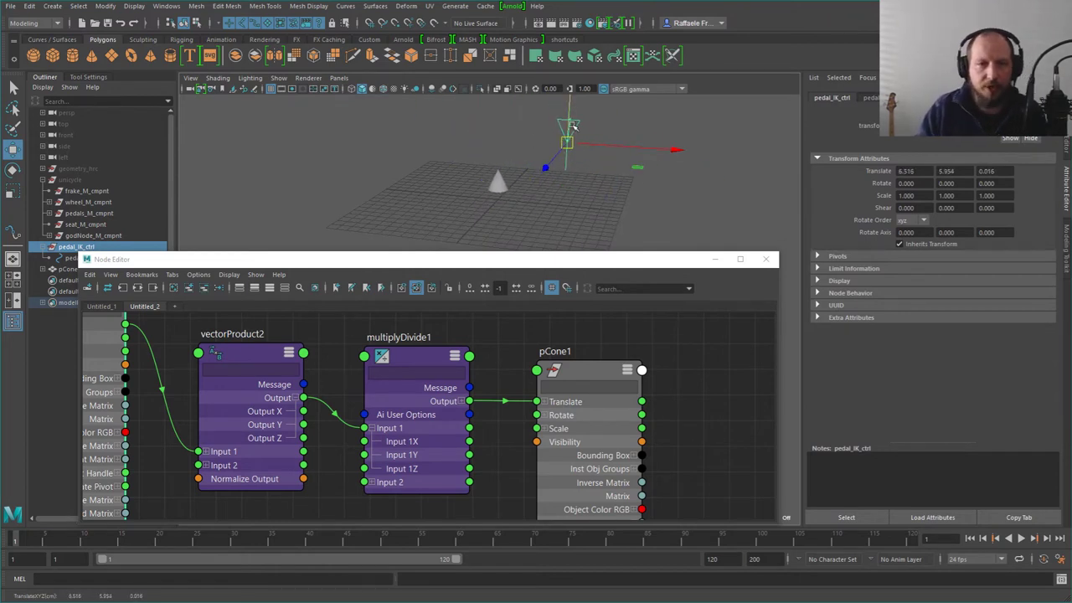
Step: Lower the Node Editor window and show the whole node chain from pedal_IK_ctrl to pCone1
drag(563, 254, 578, 283)
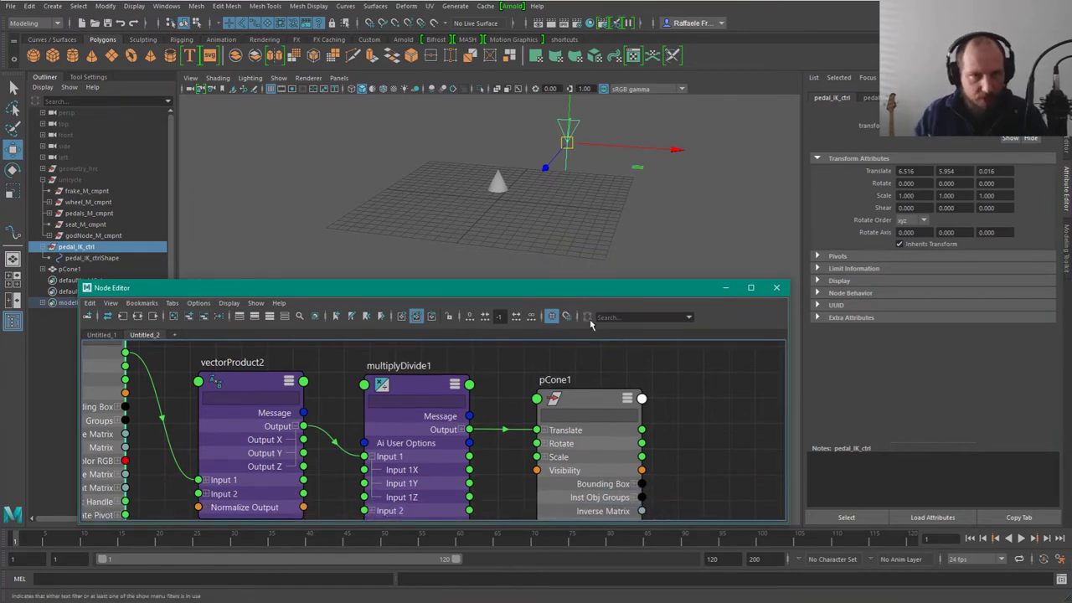
alt+drag(612, 206, 569, 201)
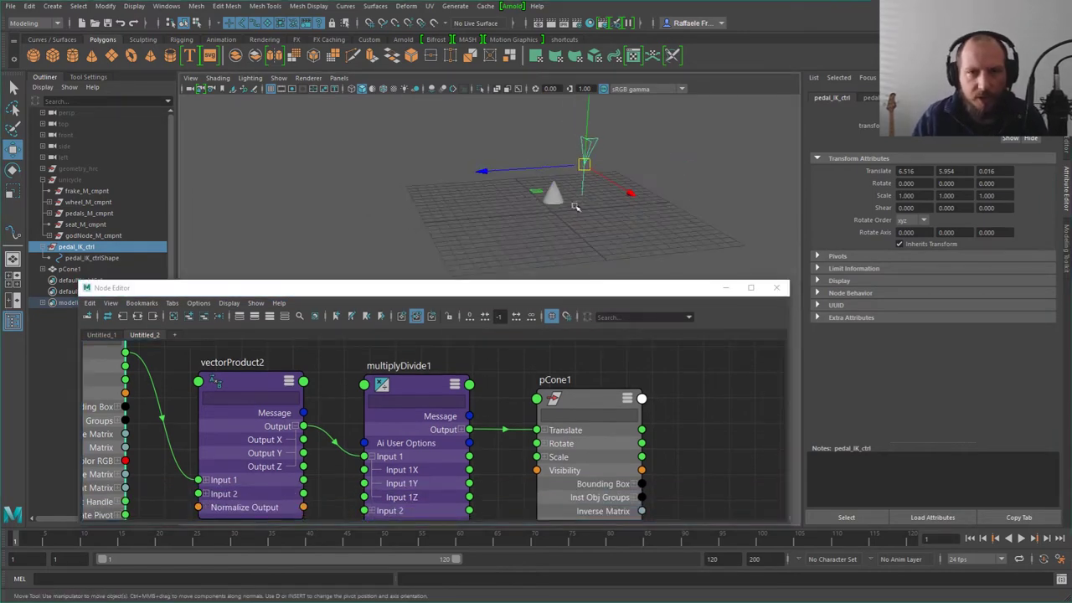
click(310, 475)
scroll(335, 452, down, 5)
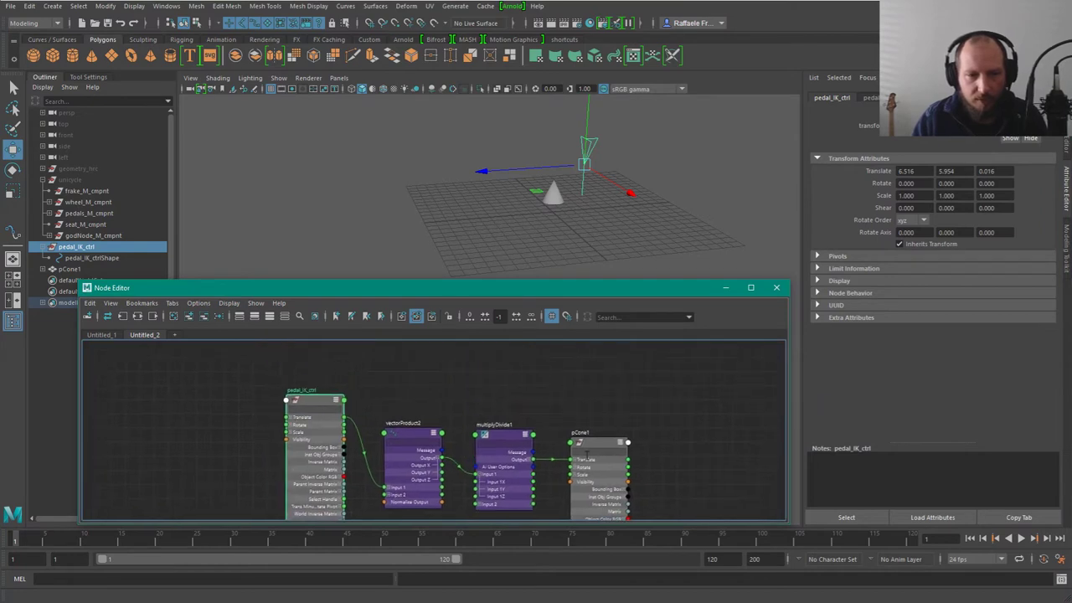
Step: Move pedal_IK_ctrl freely around the cone, undo one move and place the control at about 6.5, 5.5, -1.5
alt+drag(546, 132, 629, 211)
drag(624, 265, 680, 173)
drag(646, 122, 547, 226)
mouse_move(560, 262)
mouse_down()
mouse_move(508, 134)
mouse_move(567, 272)
mouse_up()
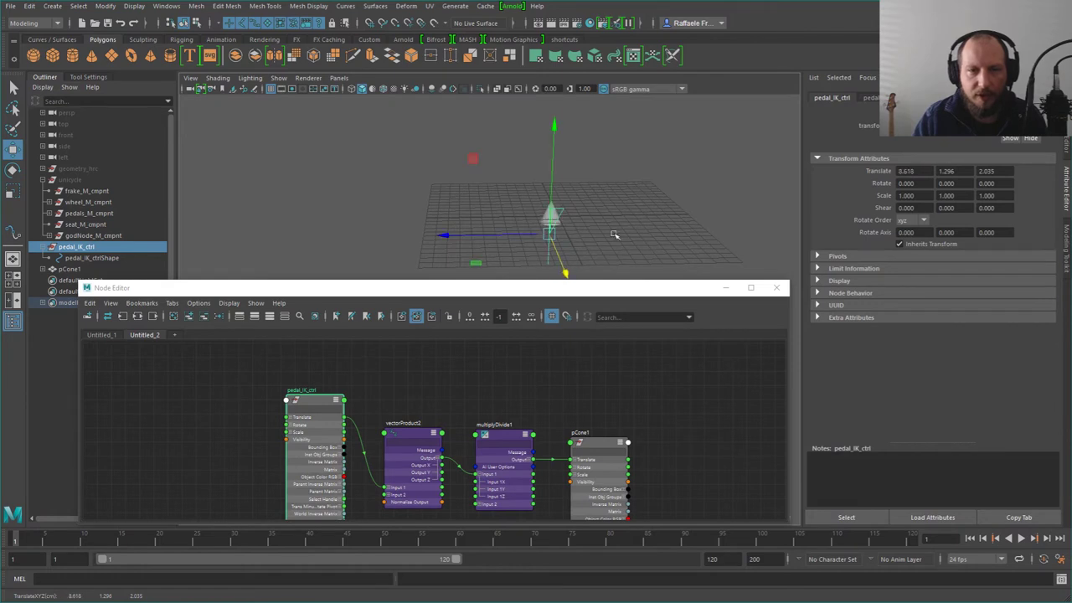
key(ctrl+z)
drag(469, 150, 577, 66)
middle_drag(578, 67, 568, 194)
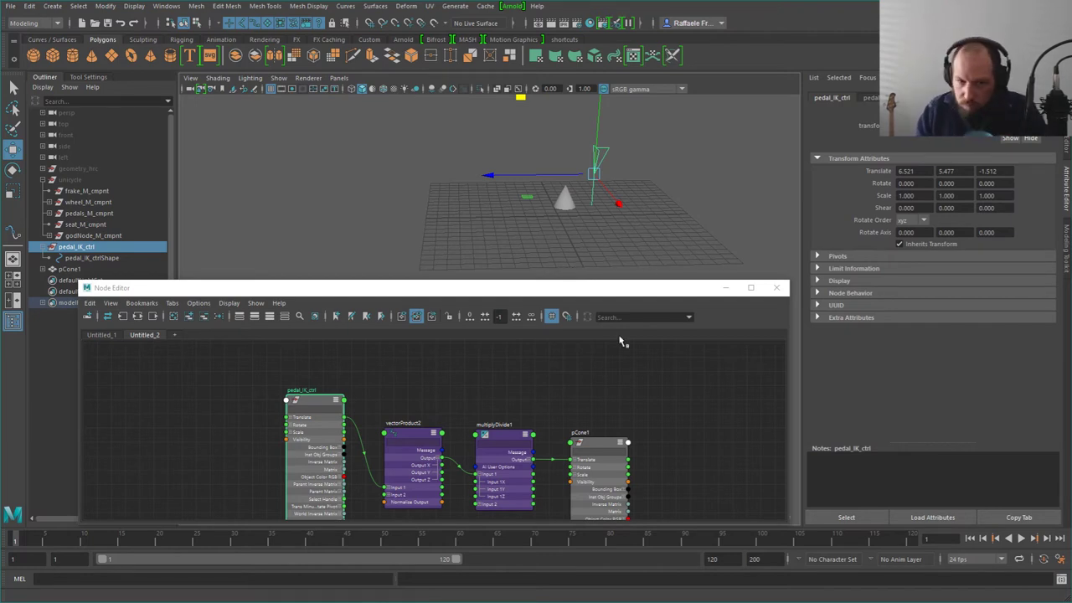
Step: Check multiplyDivide1's input values and move pedal_IK_ctrl to about 0.6, 4.8, -3.1
click(524, 463)
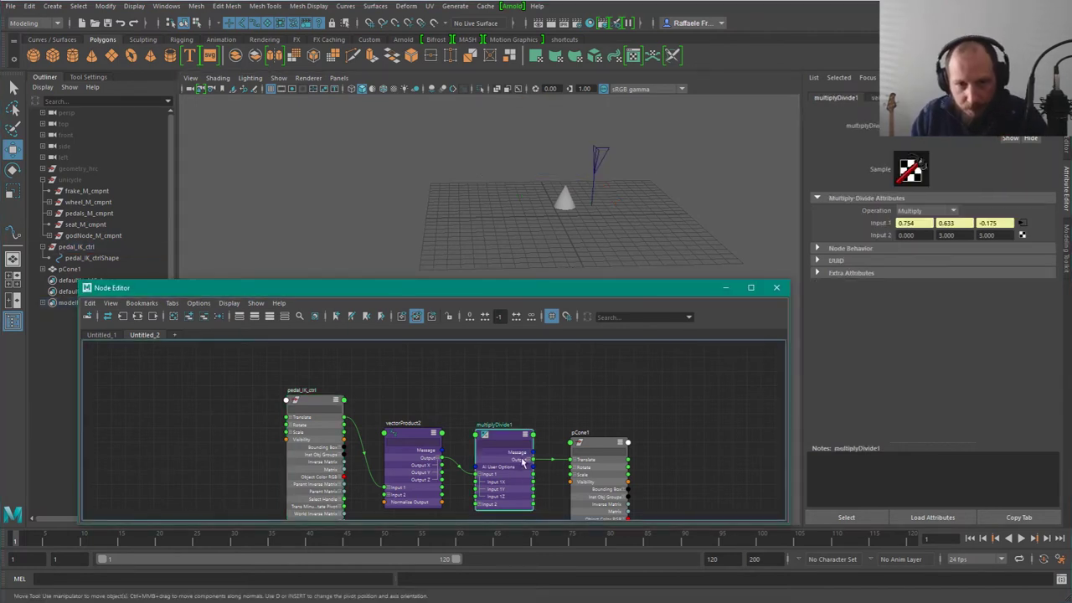
click(593, 154)
mouse_move(593, 175)
mouse_down()
mouse_move(614, 150)
mouse_move(575, 201)
mouse_move(599, 156)
mouse_up()
mouse_move(598, 156)
alt+mouse_down()
mouse_move(634, 160)
mouse_move(687, 189)
mouse_move(662, 201)
mouse_move(626, 192)
mouse_move(621, 219)
mouse_move(594, 159)
alt+mouse_up()
alt+drag(566, 251, 594, 162)
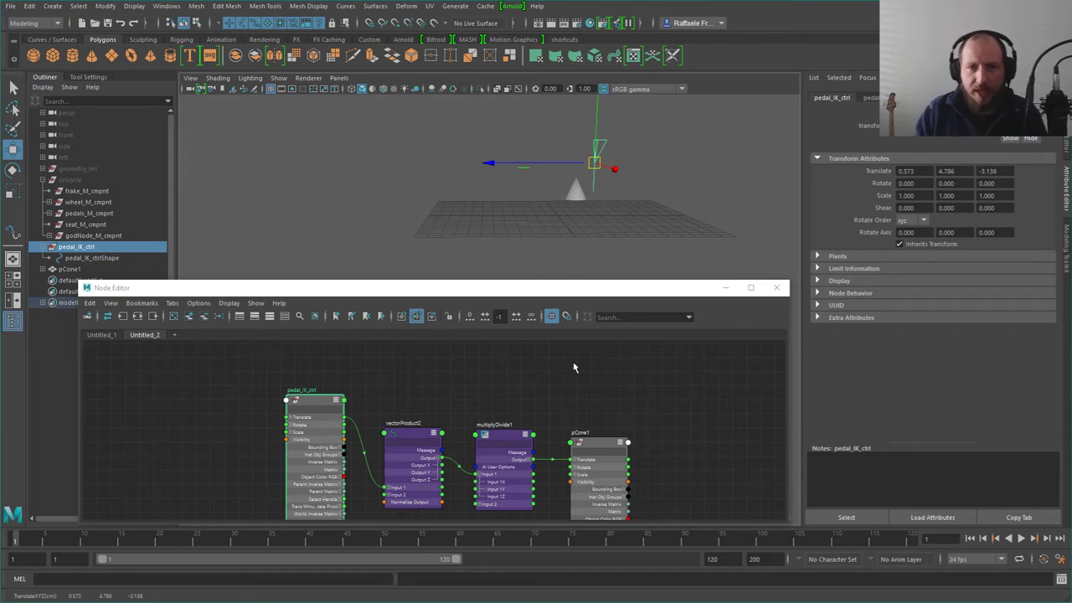
Step: Move pedal_IK_ctrl down towards the grid and back above the cone, viewing the result from several angles
alt+right_drag(634, 191, 667, 184)
alt+middle_drag(644, 143, 627, 192)
drag(609, 200, 567, 269)
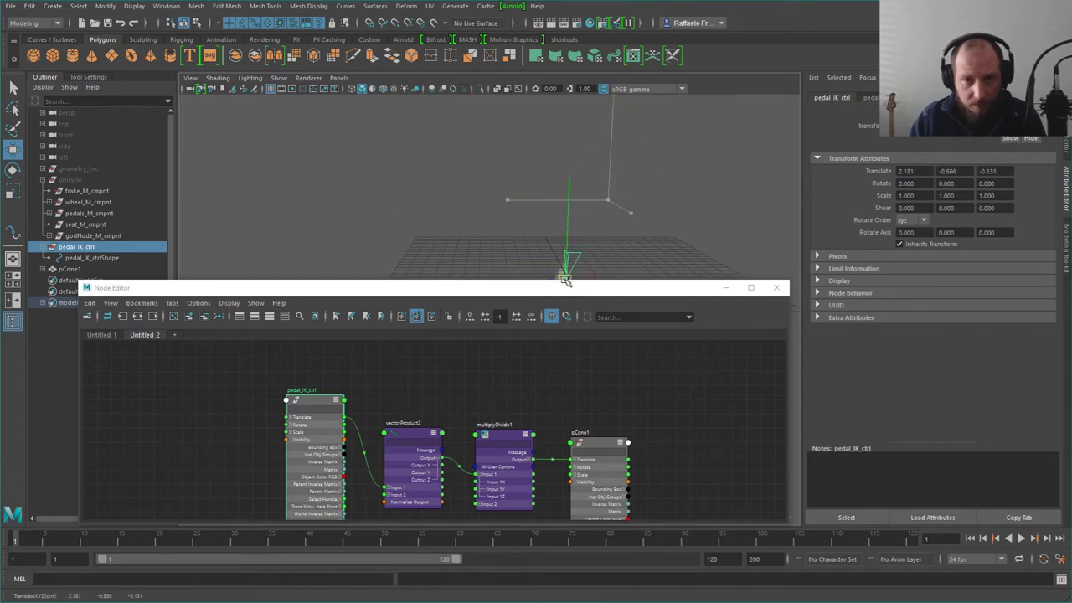
alt+drag(600, 220, 675, 201)
alt+drag(589, 243, 562, 190)
alt+drag(616, 215, 615, 191)
Step: Move pedal_IK_ctrl to about -1.3, 7.5, -6.8 and inspect the attributes of multiplyDivide1 and vectorProduct2
click(519, 428)
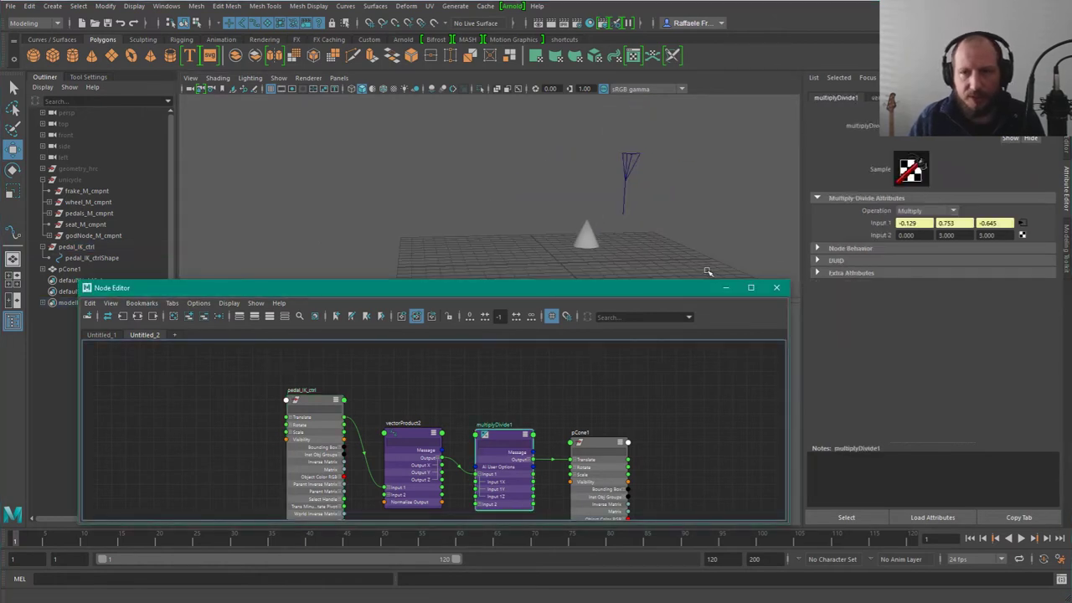
click(632, 177)
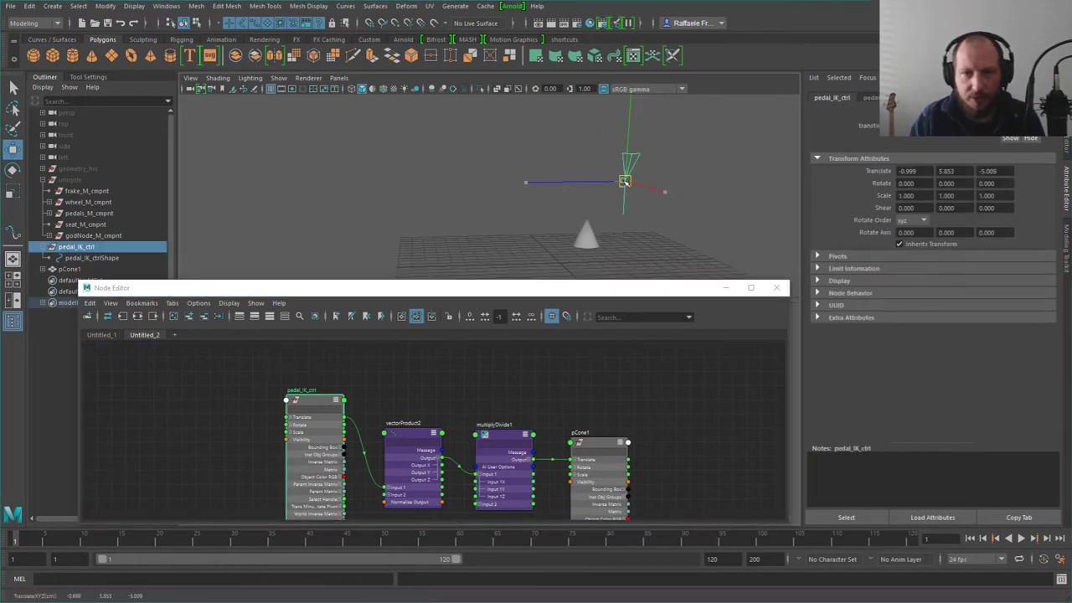
mouse_move(627, 179)
mouse_down()
mouse_move(587, 245)
mouse_move(551, 266)
mouse_move(568, 244)
mouse_move(552, 272)
mouse_move(569, 238)
mouse_move(644, 172)
mouse_up()
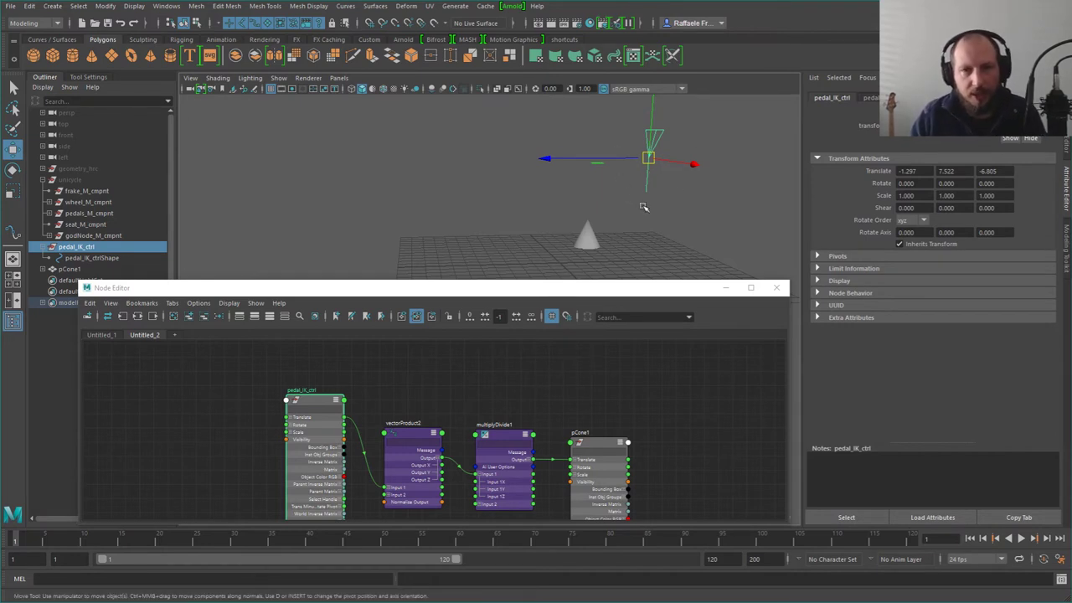
alt+drag(644, 207, 635, 179)
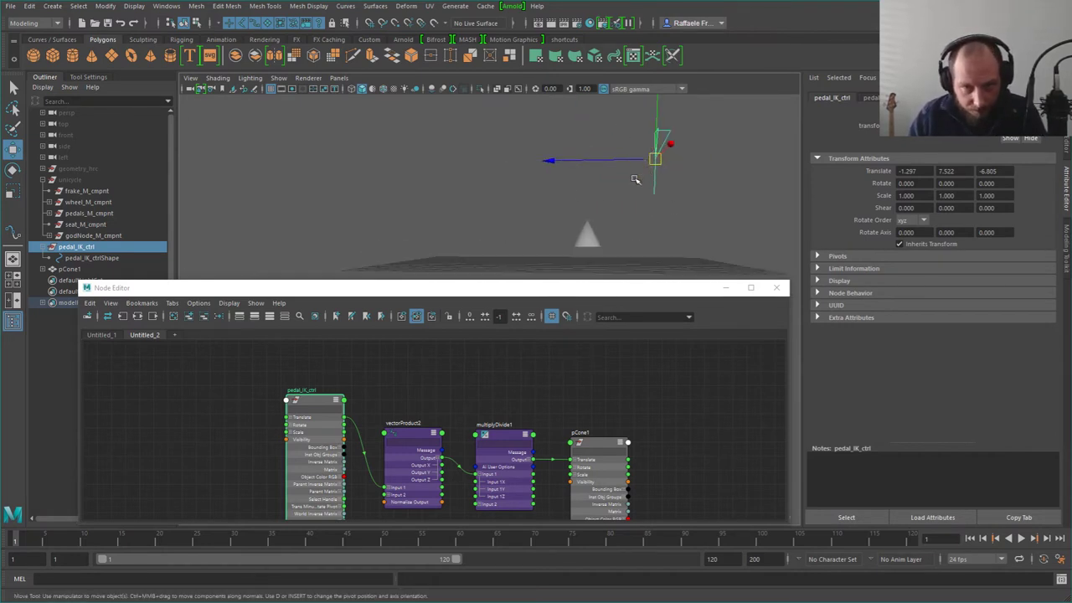
click(434, 474)
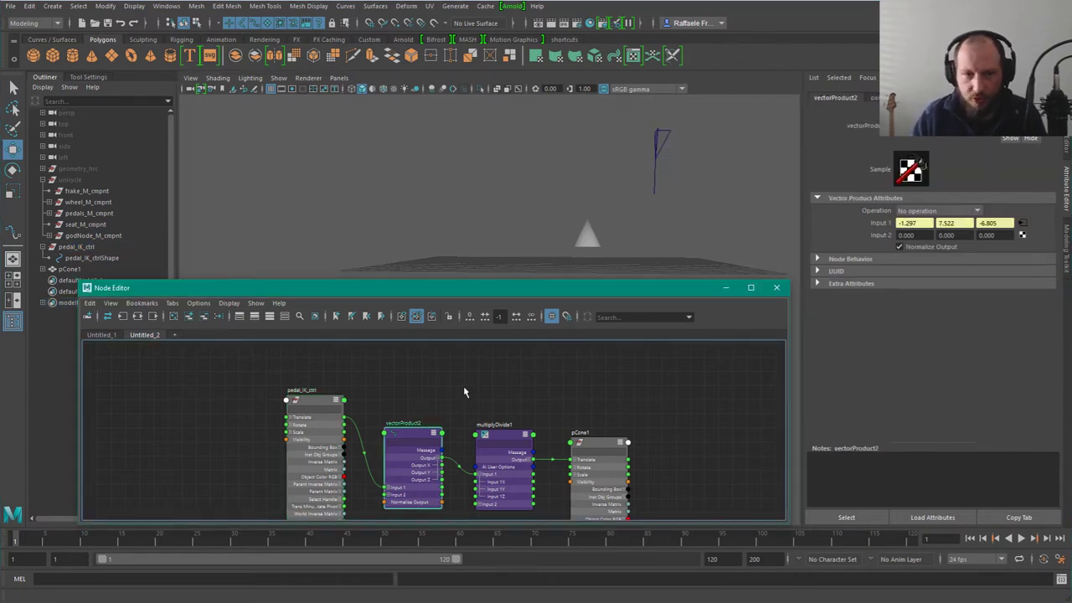
click(658, 136)
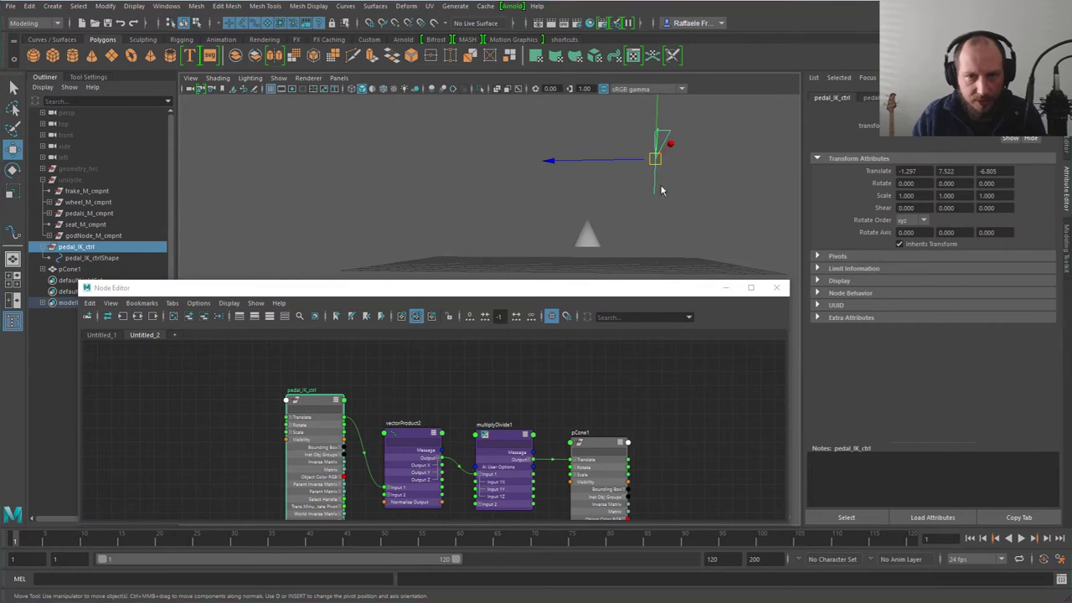
Step: Show the four-view layout without the Node Editor and frame pedal_IK_ctrl in the side view
key(space)
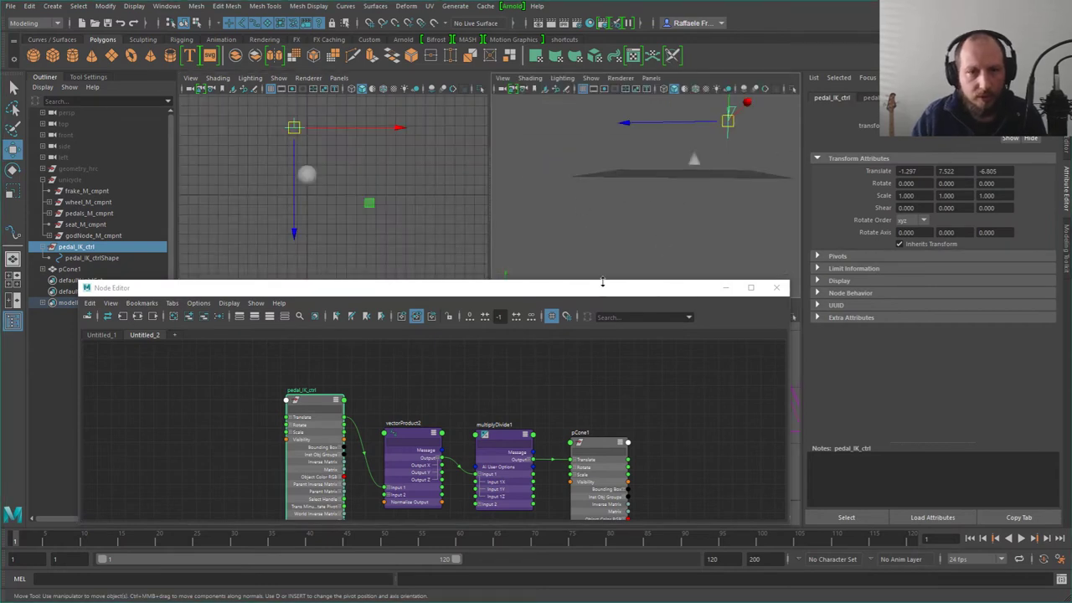
click(775, 287)
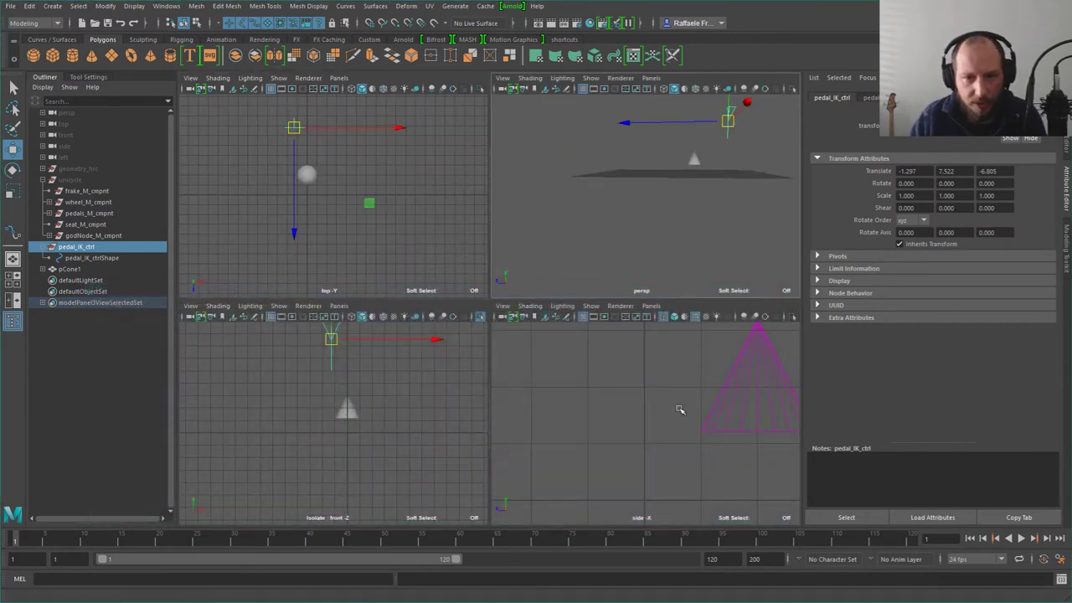
click(702, 409)
key(f)
click(773, 167)
click(732, 117)
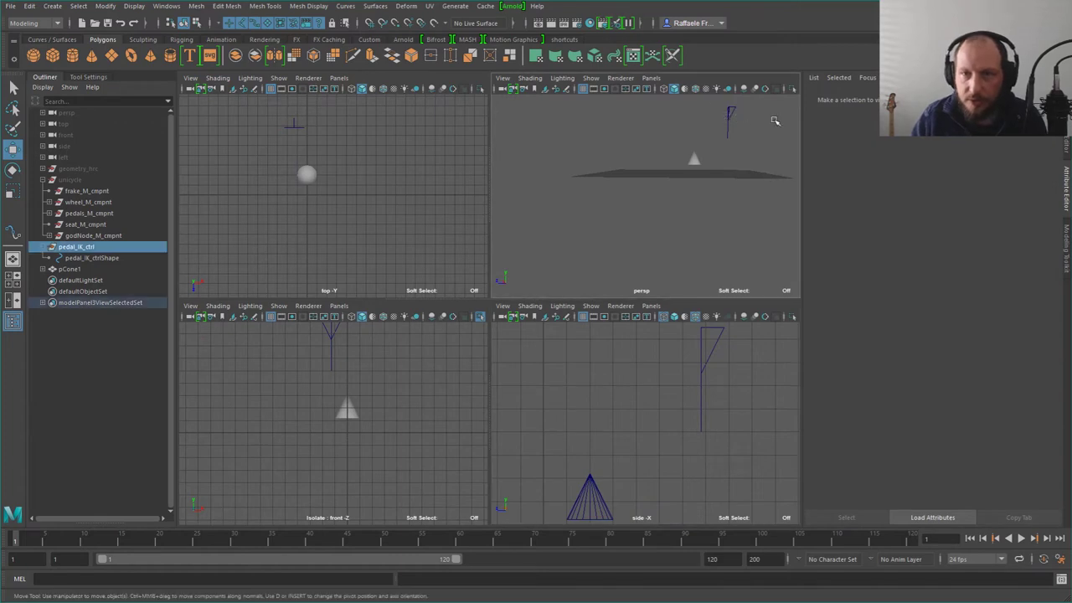
Step: Show the Channel Box and set pedal_IK_ctrl's Translate X to 0
key(ctrl+a)
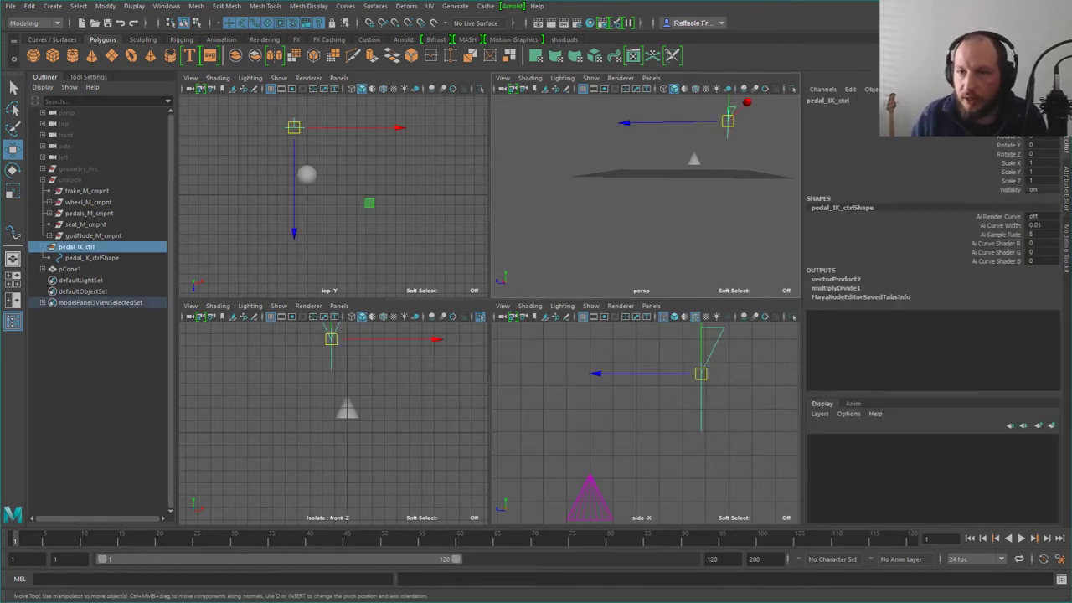
click(694, 160)
click(733, 116)
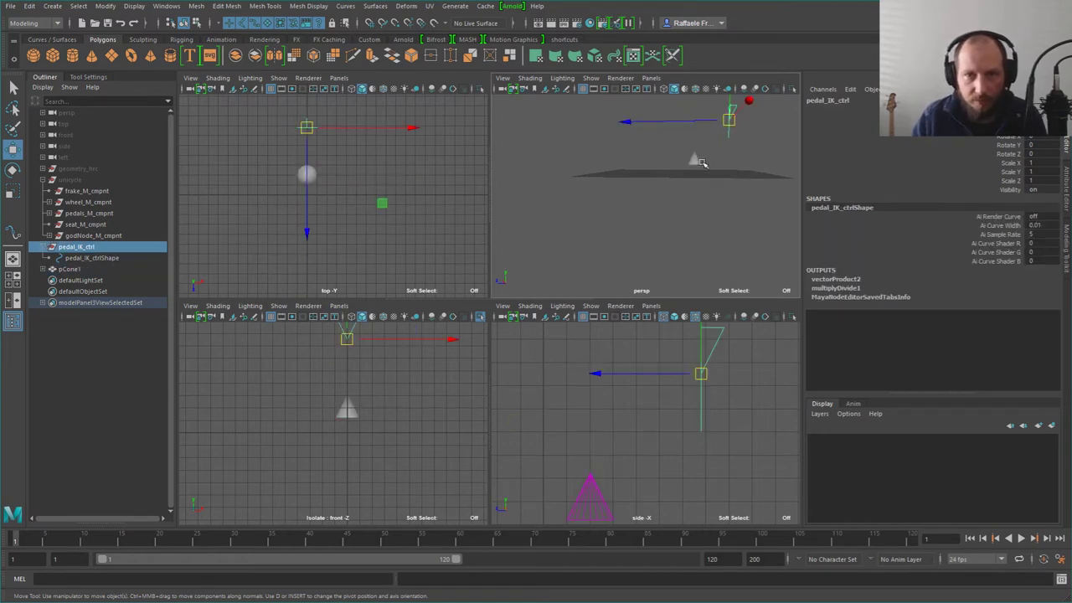
Step: Move pedal_IK_ctrl through several positions in the YZ plane in the side view to test the cone's motion
alt+drag(702, 164, 715, 199)
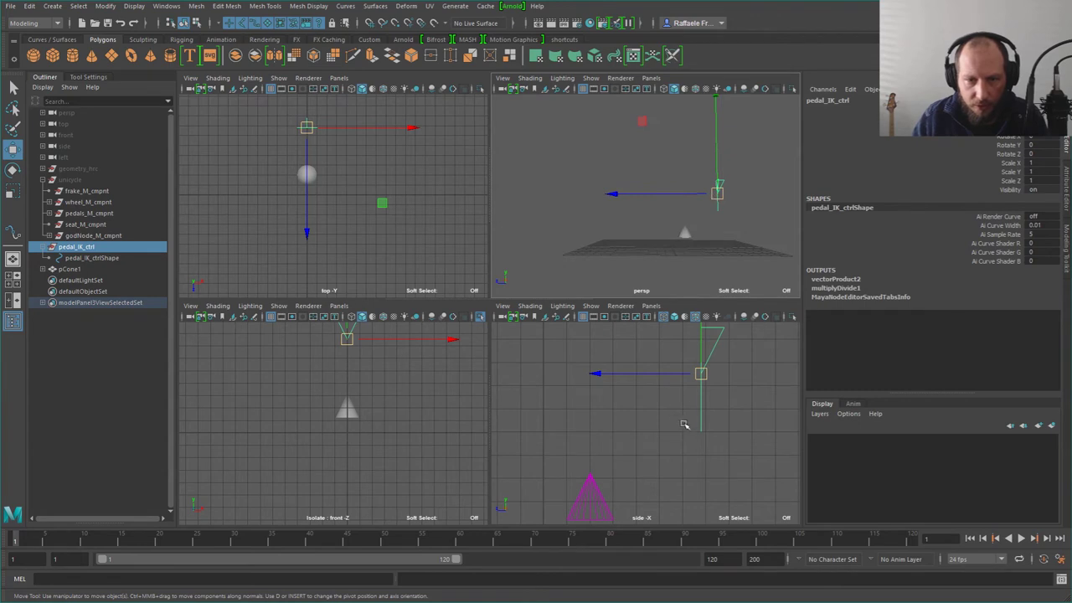
alt+right_drag(686, 424, 638, 379)
middle_drag(601, 327, 539, 402)
drag(538, 403, 559, 388)
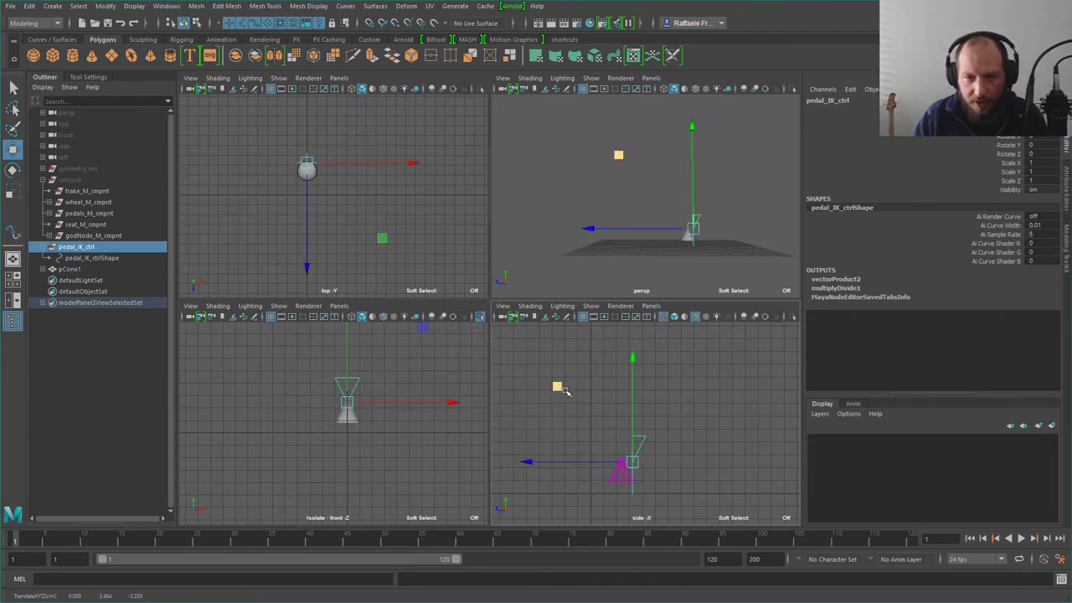
middle_drag(566, 391, 582, 360)
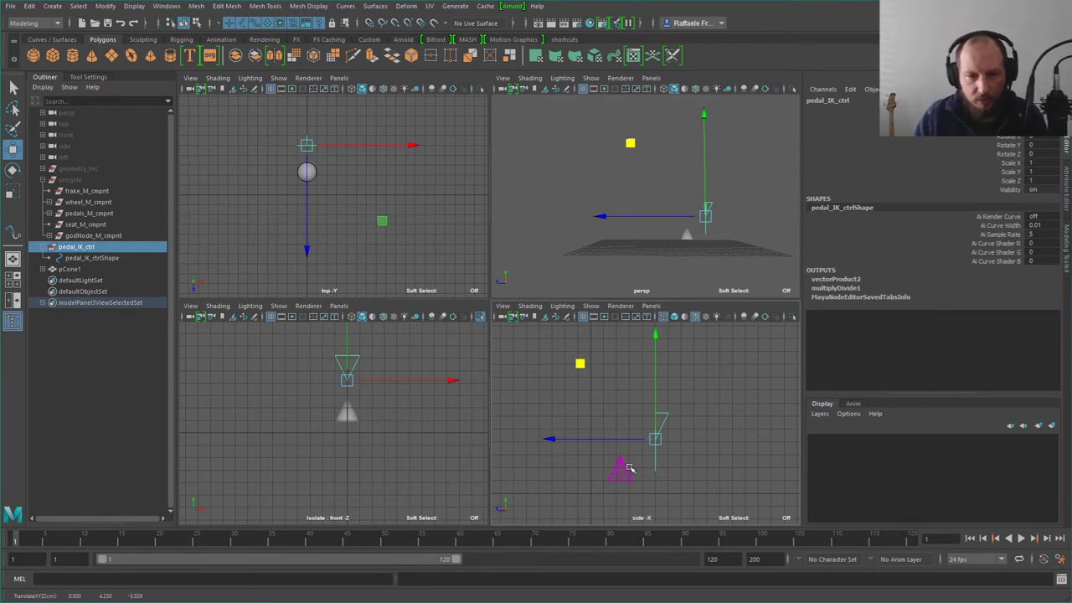
middle_drag(584, 370, 538, 411)
alt+middle_drag(657, 498, 657, 370)
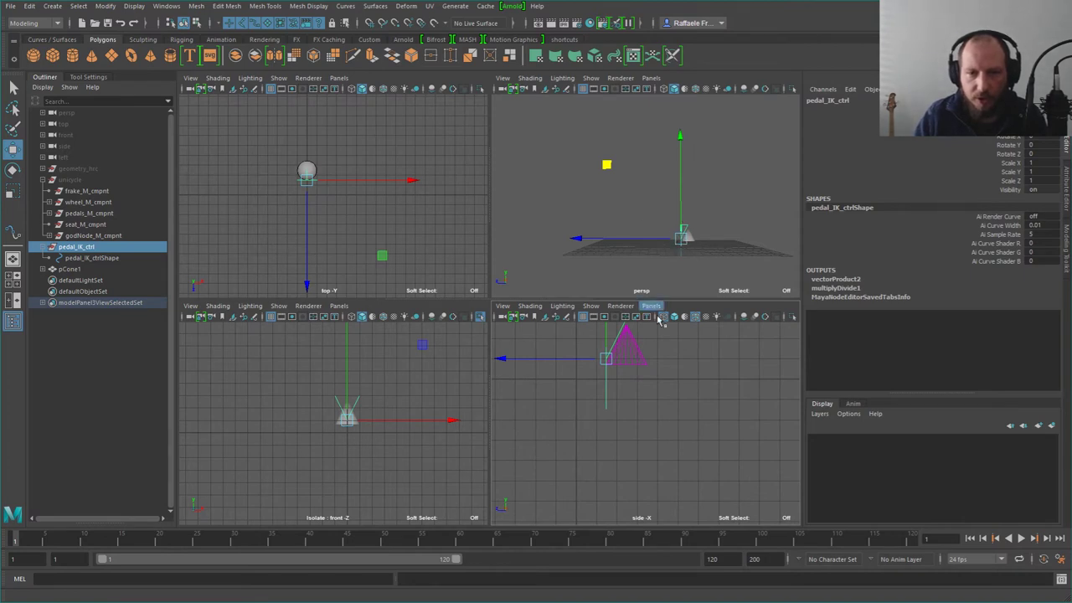
Step: Examine pCone1's position relative to pedal_IK_ctrl in the perspective and side views
mouse_move(682, 243)
alt+middle_down()
mouse_move(723, 251)
mouse_move(624, 171)
alt+middle_up()
click(645, 202)
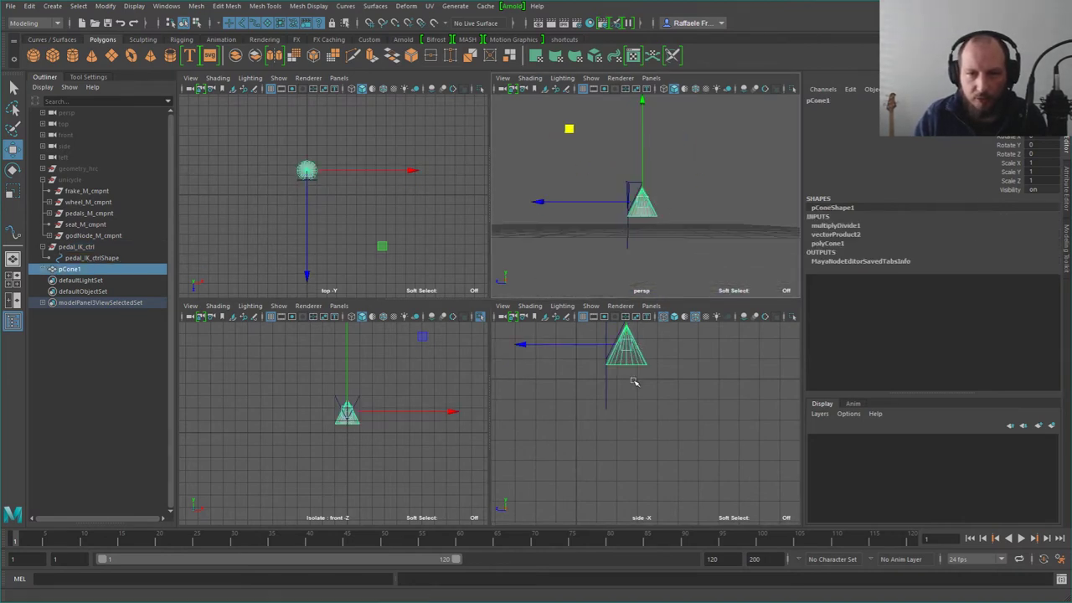
click(626, 345)
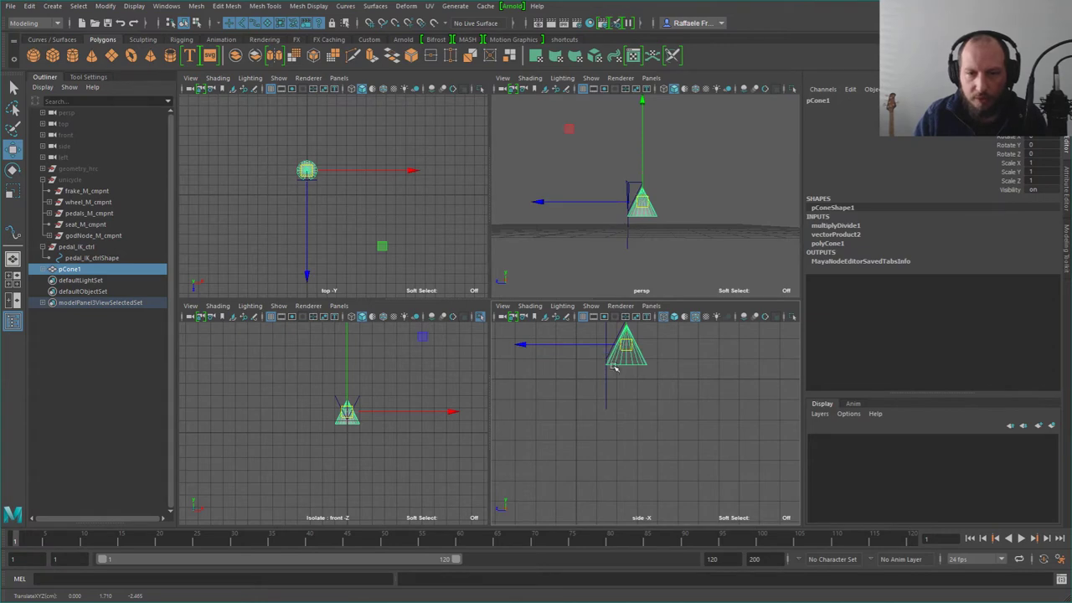
alt+middle_drag(572, 404, 592, 443)
click(622, 426)
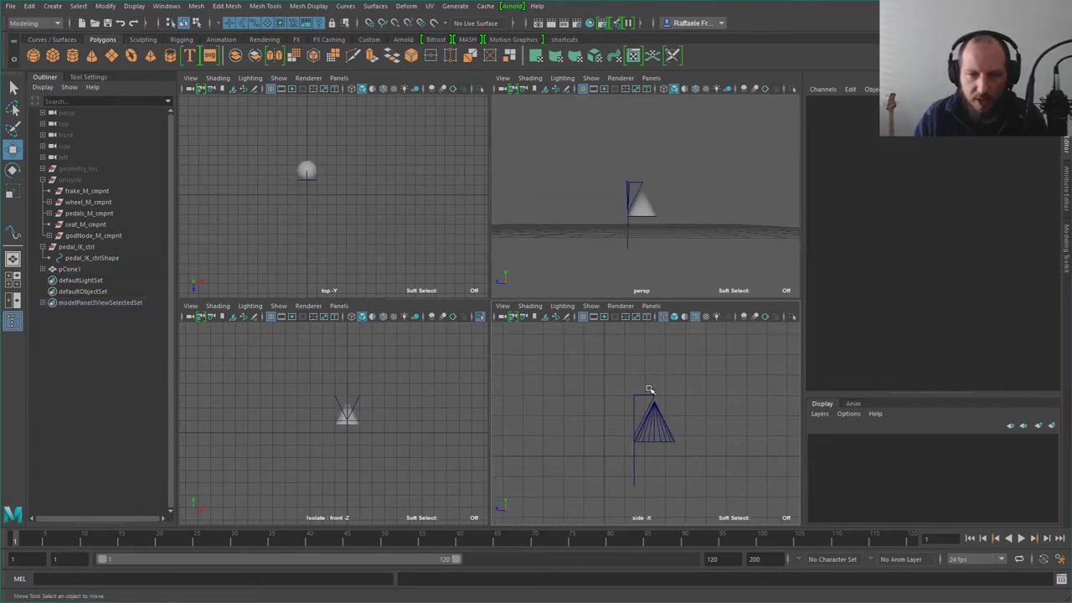
Step: Move pedal_IK_ctrl up and away from pCone1 in the YZ plane and reopen the Node Editor
click(633, 400)
drag(559, 362, 678, 273)
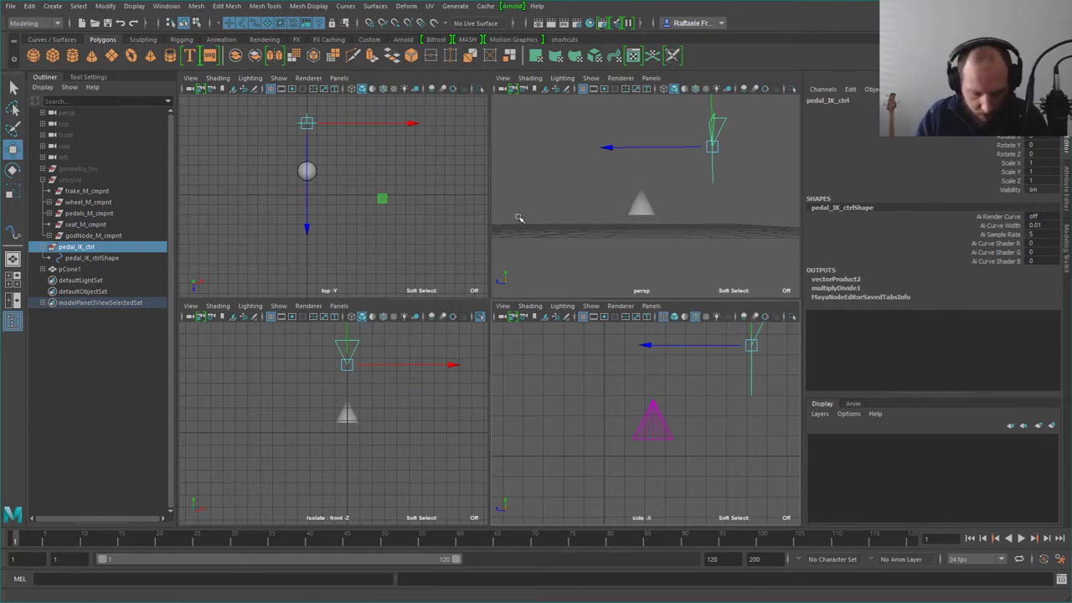
key(alt+n)
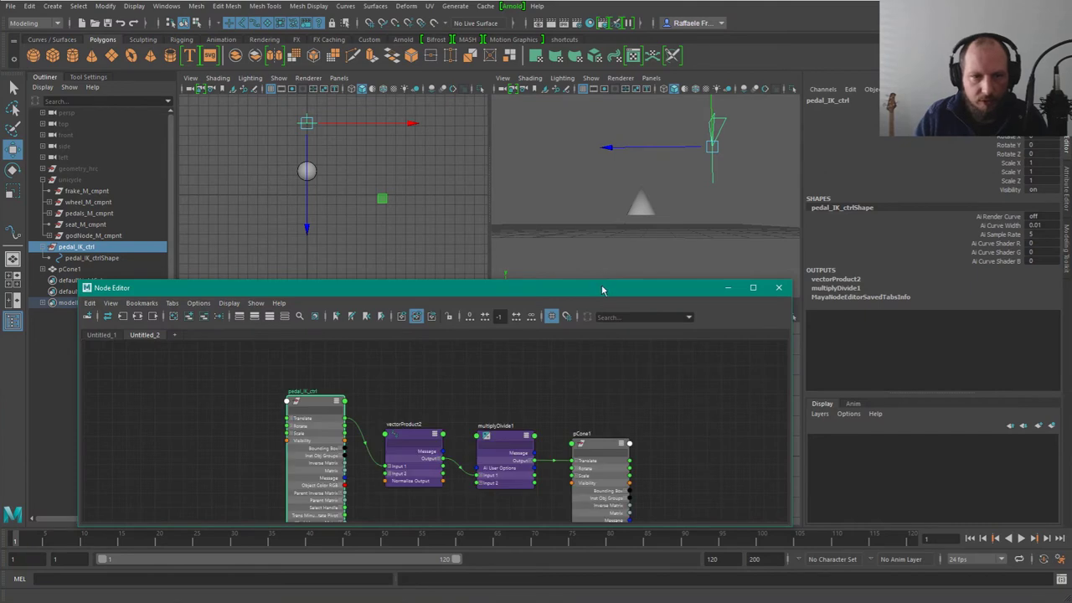
Step: Examine vectorProduct2, pCone1 and multiplyDivide1 in the Node Editor graph, shifting multiplyDivide1 slightly
alt+middle_drag(566, 434, 592, 394)
scroll(596, 395, up, 2)
drag(439, 343, 403, 509)
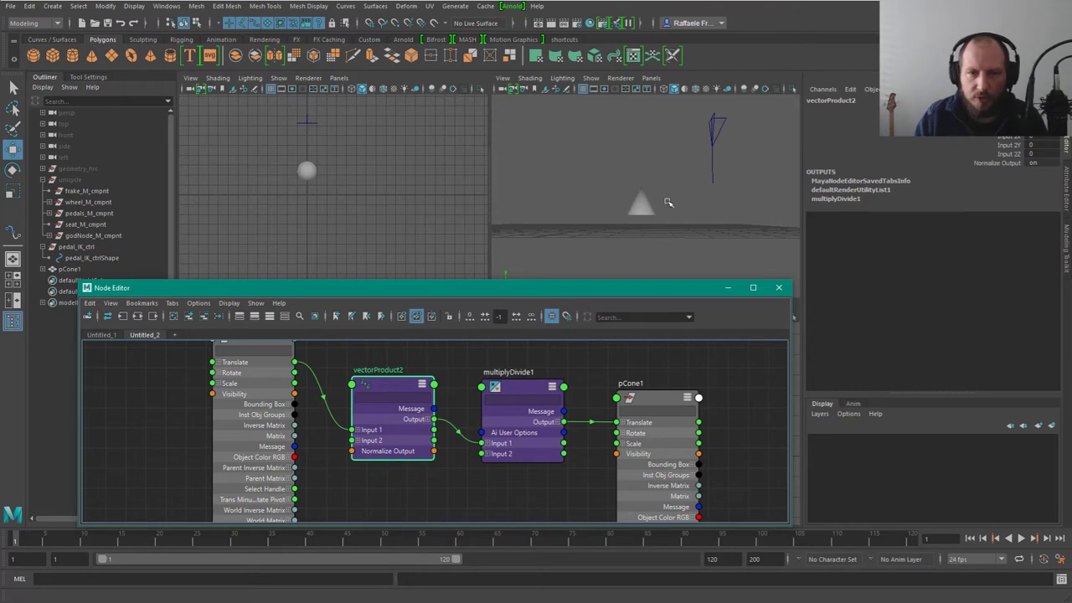
click(643, 204)
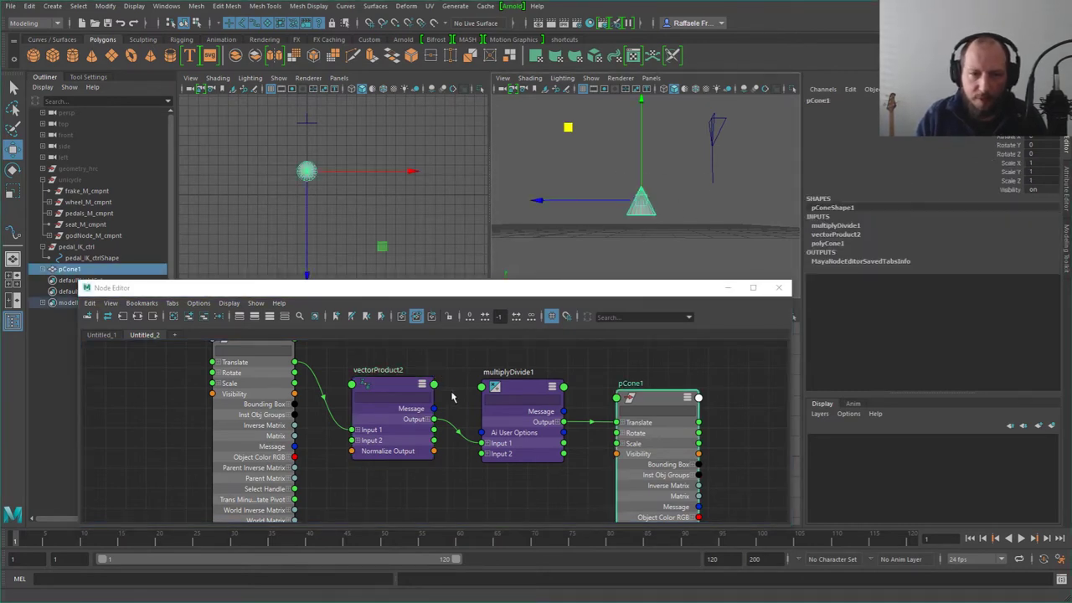
click(522, 398)
drag(522, 399, 523, 387)
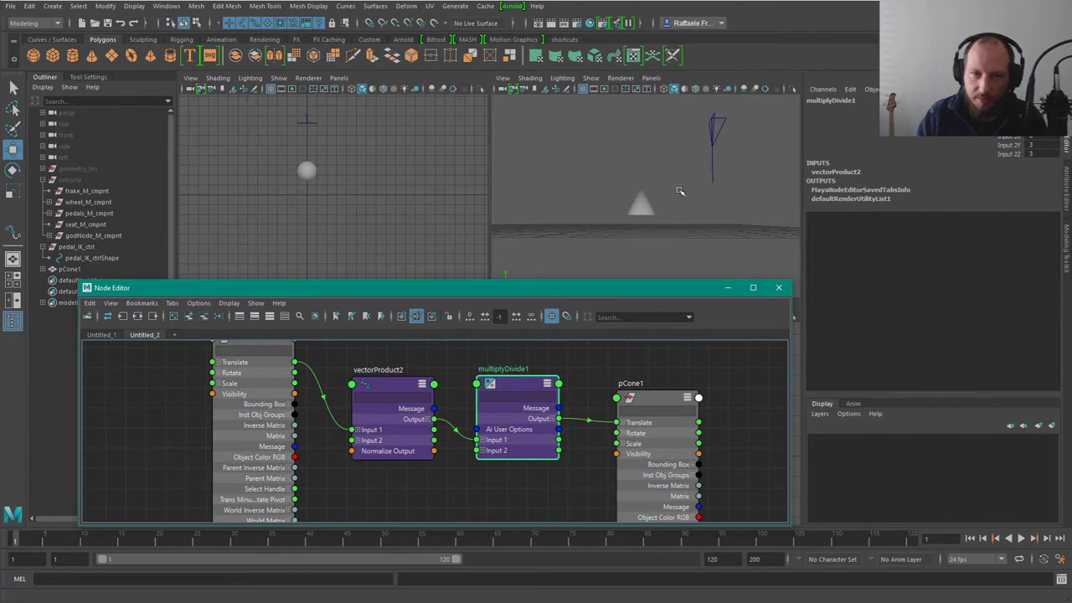
Step: Switch to Mischief and trace the vector from C to the circle along CP, marking the excess portion towards P
key(alt+Tab)
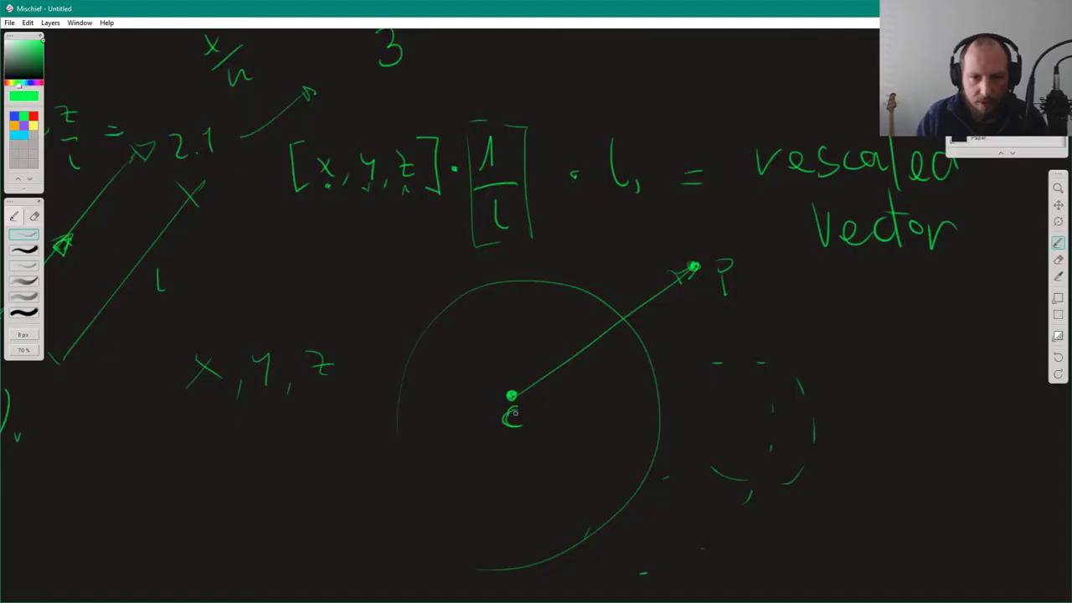
drag(516, 397, 625, 320)
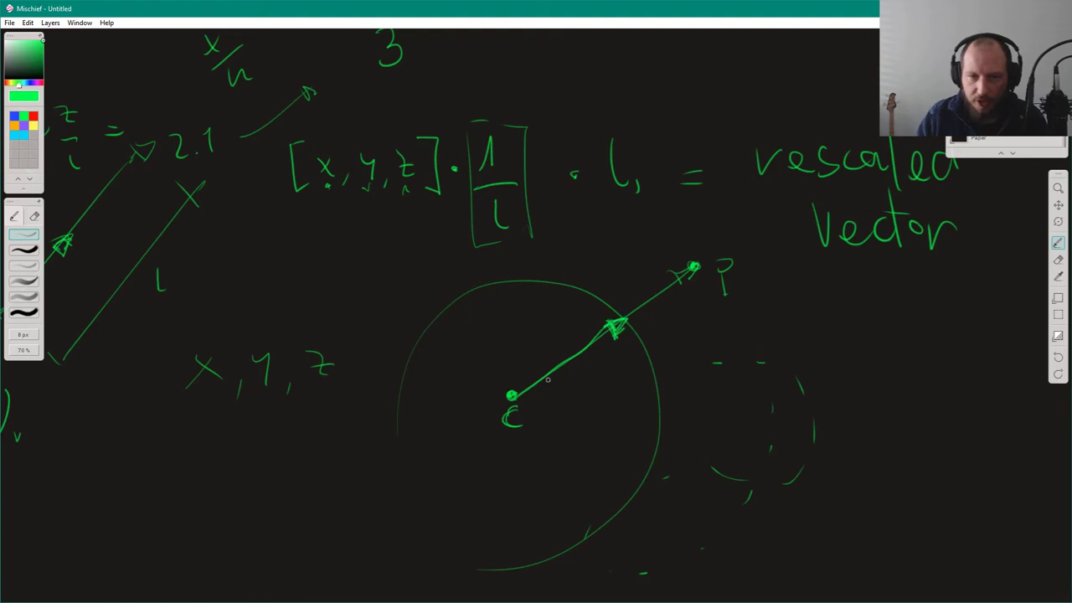
drag(512, 404, 567, 373)
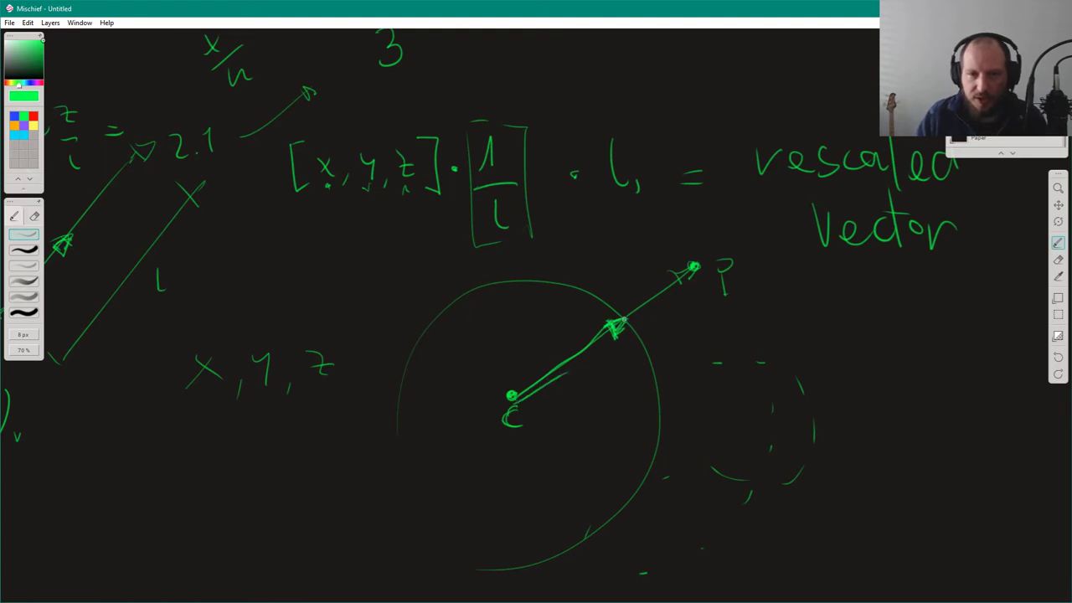
mouse_move(630, 319)
mouse_down()
mouse_move(632, 329)
mouse_move(659, 295)
mouse_move(669, 301)
mouse_up()
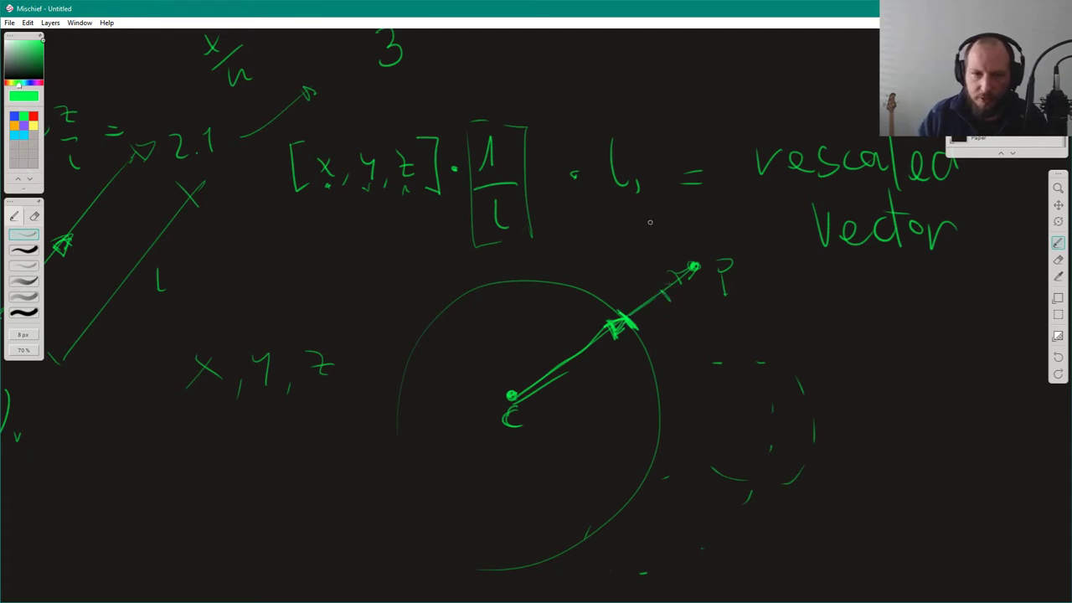
Step: Mark a point inside the circle, draw an arrow to it from C and extend the direction to the circle
click(602, 387)
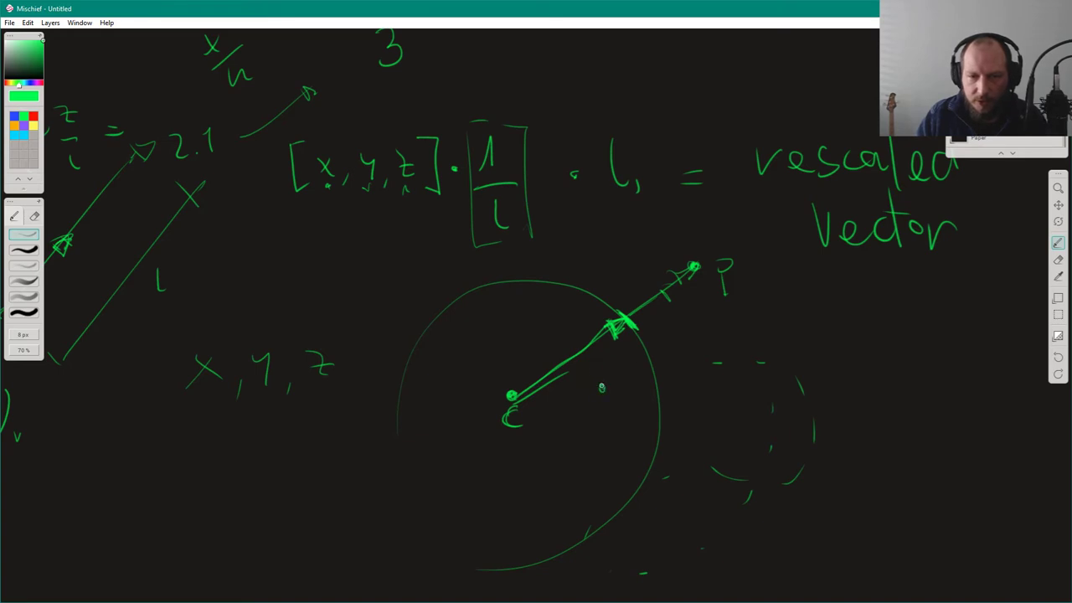
mouse_move(521, 396)
mouse_down()
mouse_move(590, 387)
mouse_move(585, 394)
mouse_up()
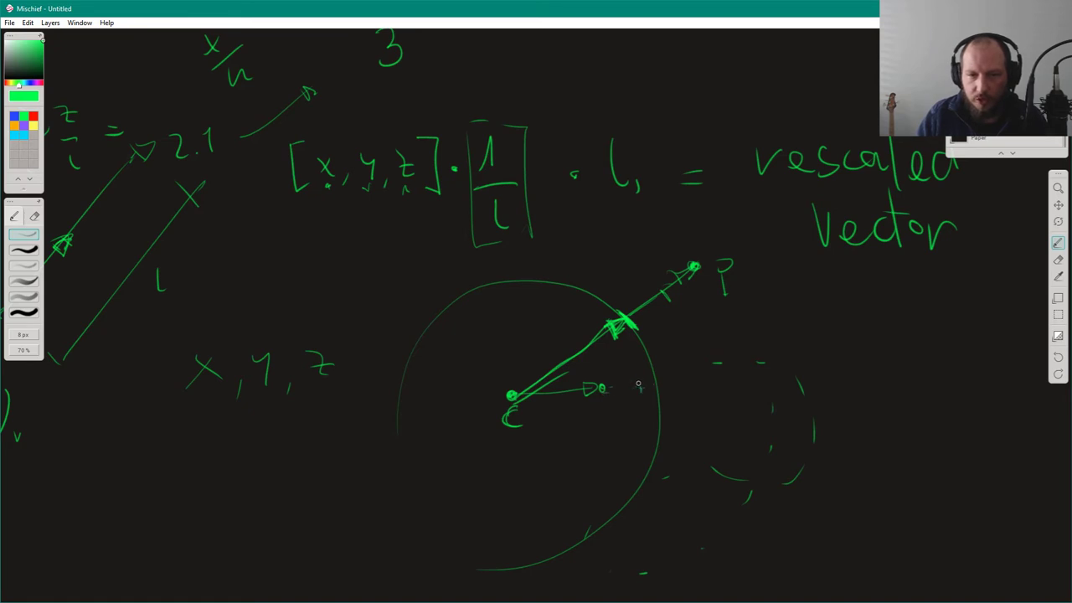
drag(638, 386, 655, 391)
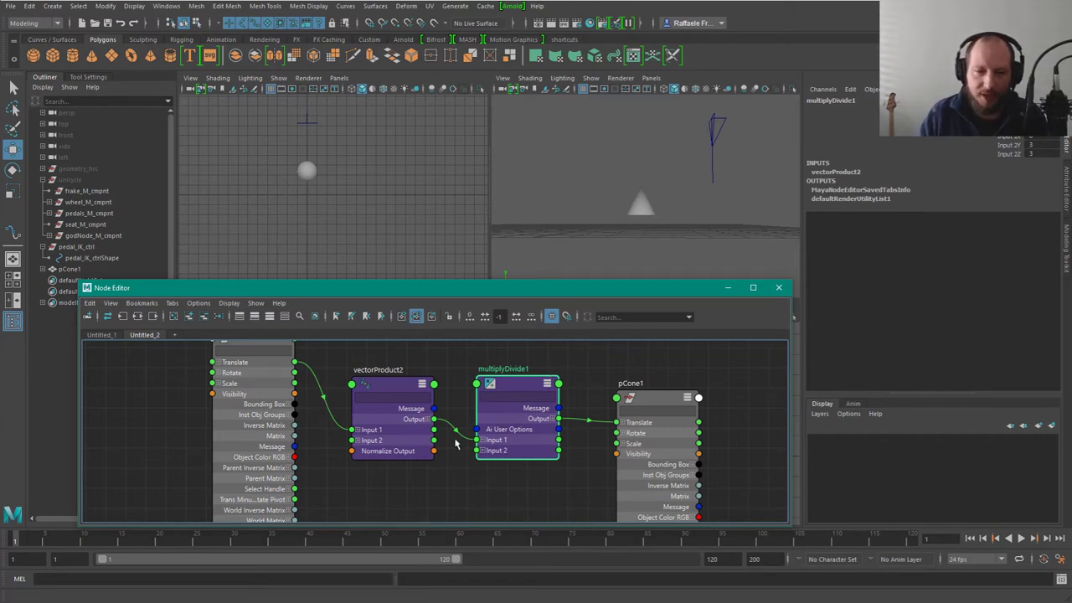
click(583, 372)
key(Tab)
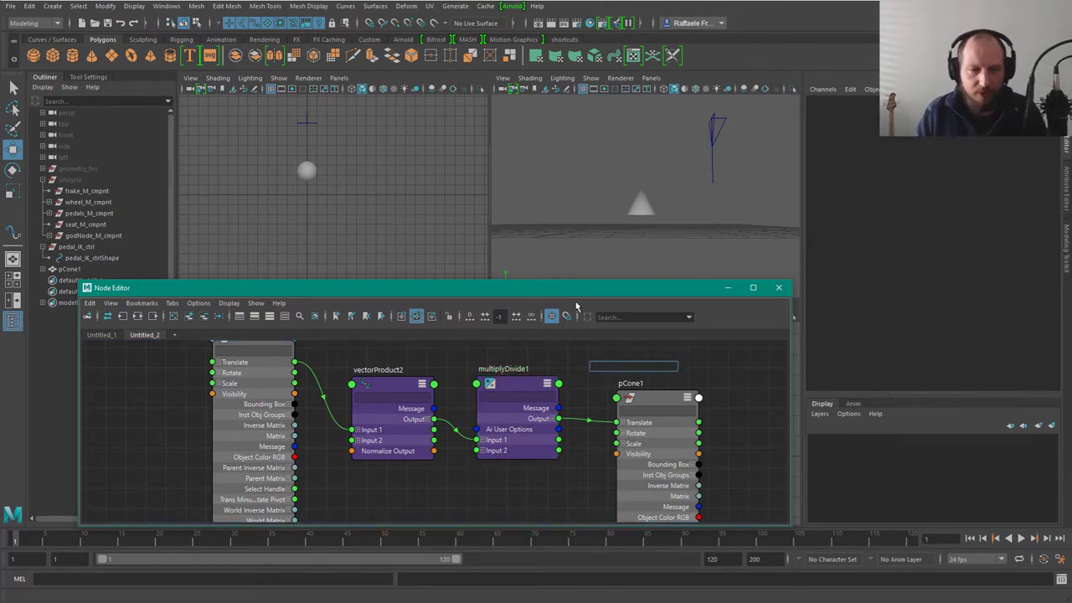
click(621, 237)
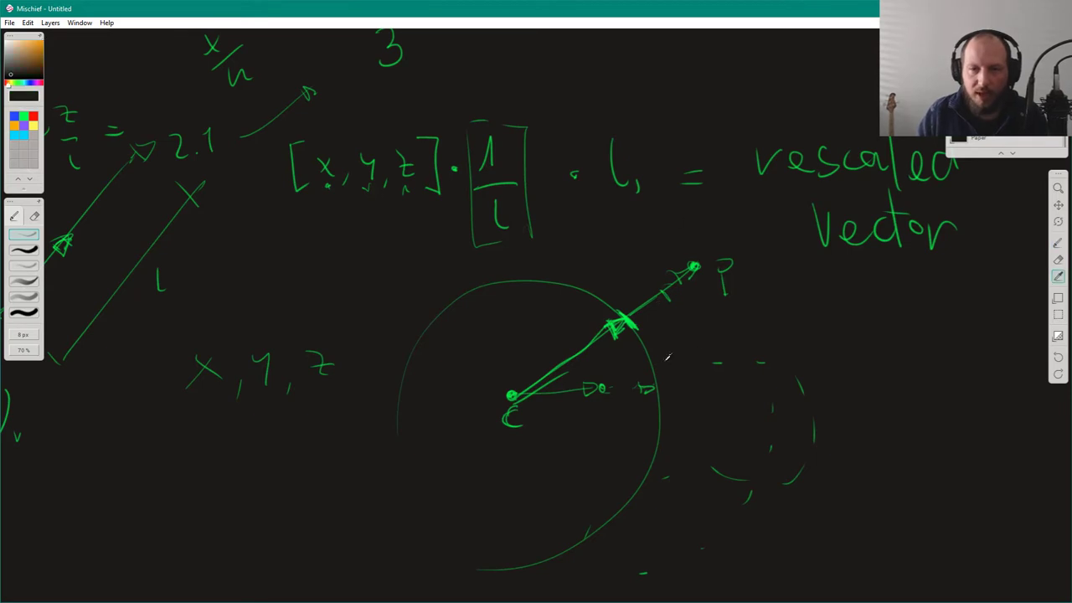
Step: In Mischief, draw two green arrows diverging from a shared origin in the empty area above the rescaled vector formula
mouse_move(722, 341)
middle_down()
mouse_move(673, 357)
mouse_move(676, 396)
middle_up()
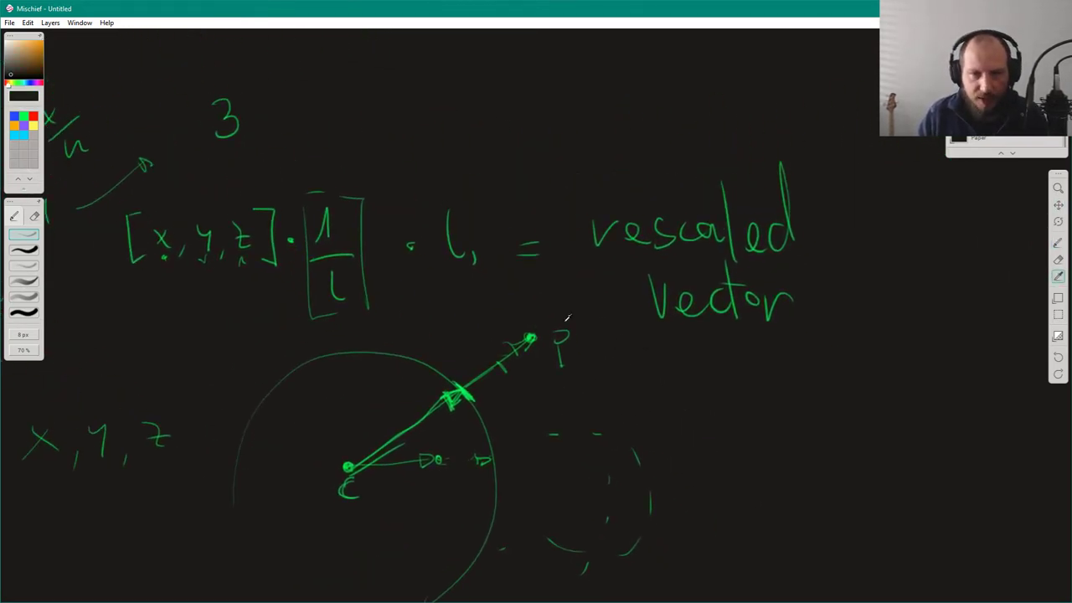
alt+middle_drag(624, 380, 560, 342)
alt+middle_drag(595, 379, 626, 295)
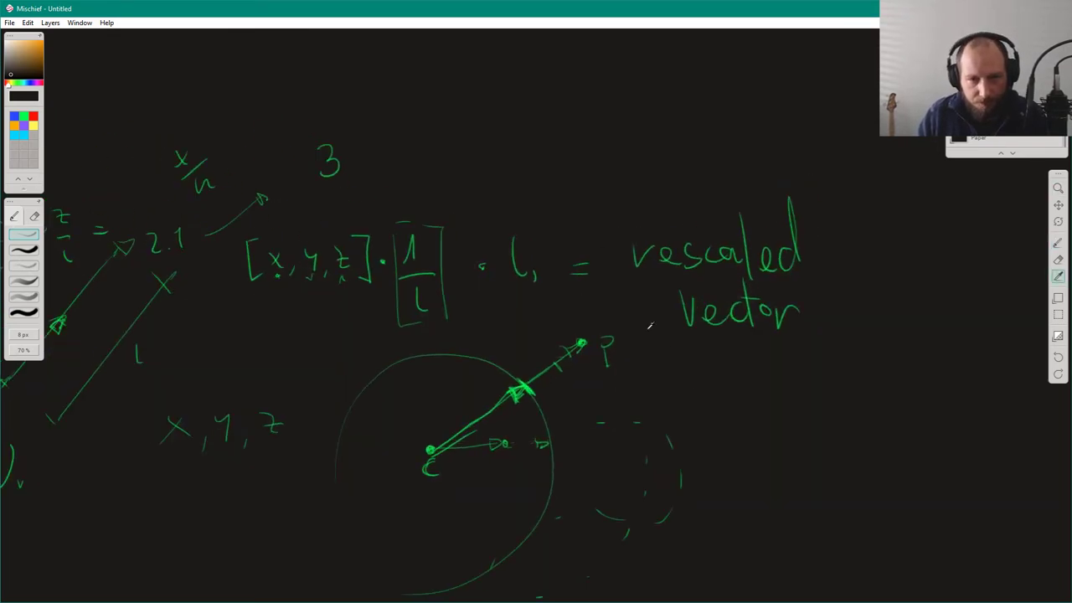
middle_drag(561, 288, 652, 424)
click(25, 117)
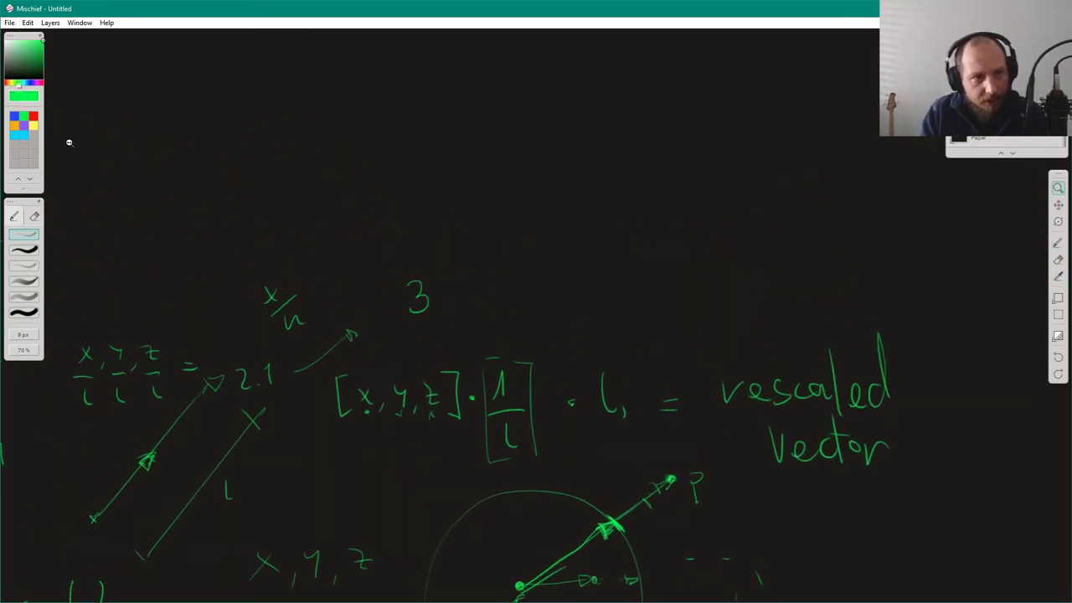
drag(581, 239, 662, 131)
drag(655, 217, 563, 186)
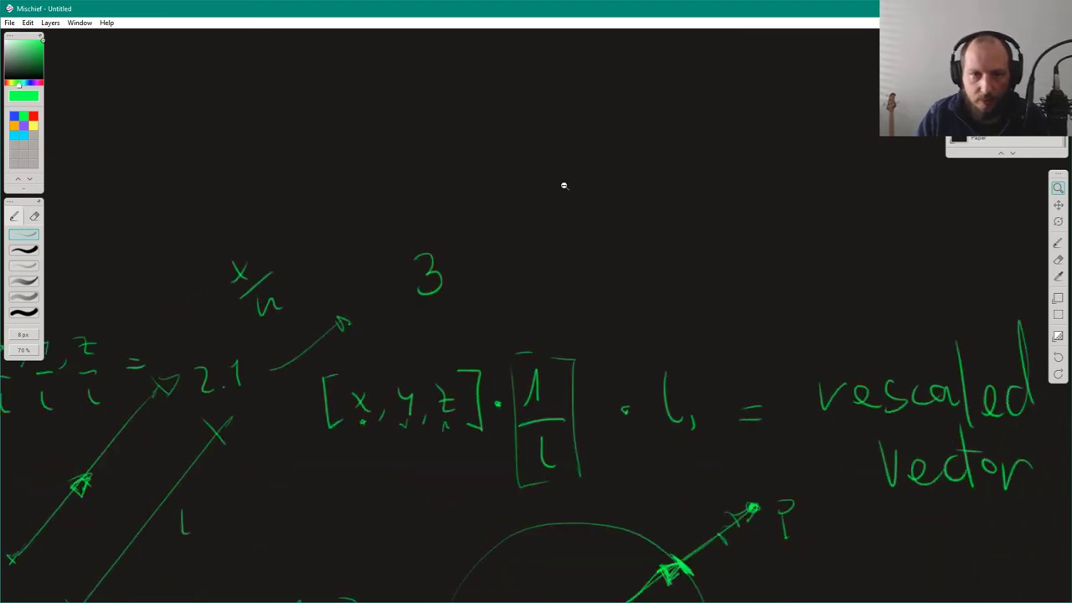
key(b)
drag(566, 295, 691, 157)
mouse_move(566, 293)
mouse_down()
mouse_move(753, 222)
mouse_move(775, 226)
mouse_up()
drag(566, 293, 687, 149)
mouse_move(756, 239)
mouse_down()
mouse_move(750, 214)
mouse_move(772, 229)
mouse_move(778, 218)
mouse_up()
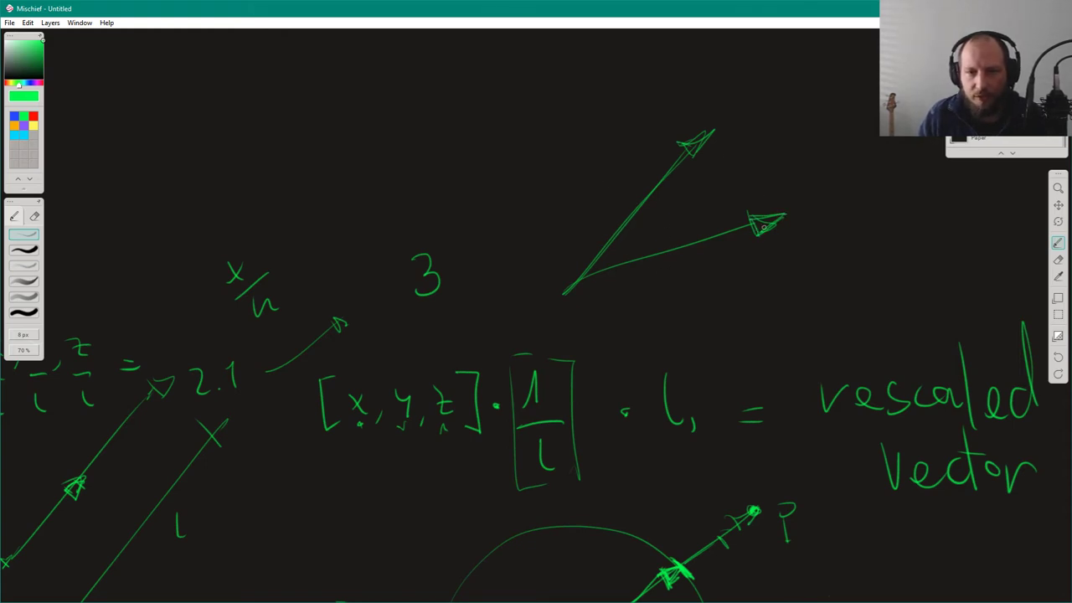
Step: Draw a dashed projection line between the two arrow tips and mark the projected length alongside the upper arrow
drag(759, 201, 706, 141)
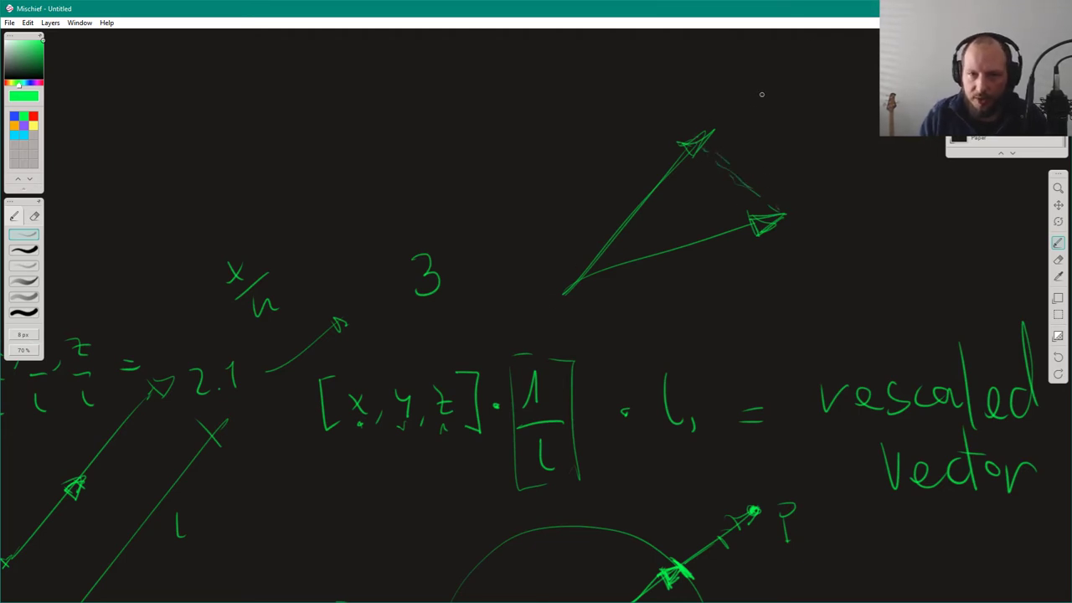
drag(707, 151, 702, 143)
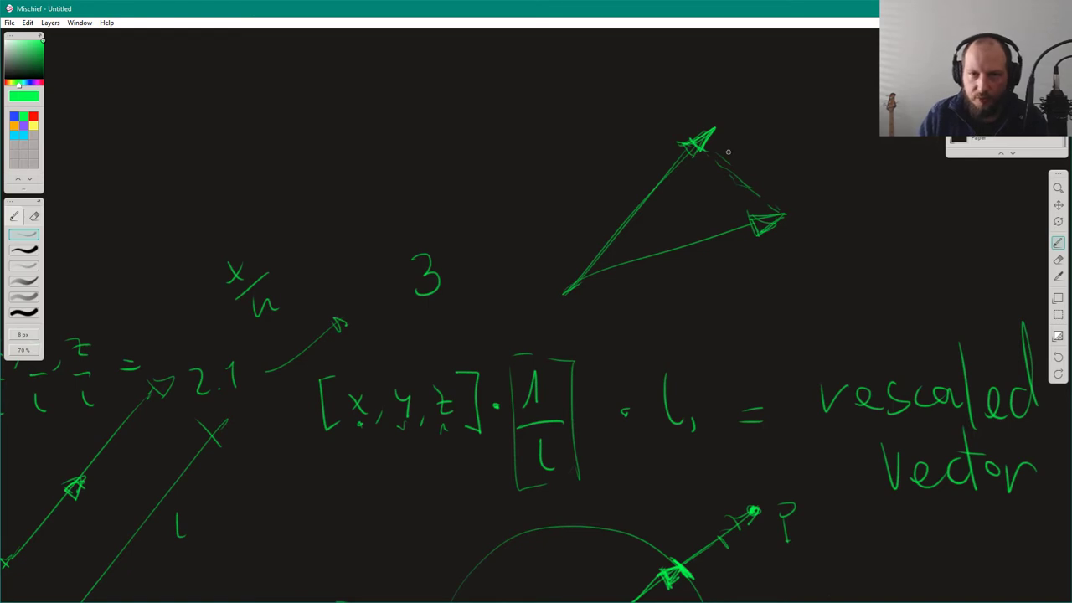
drag(533, 275, 674, 116)
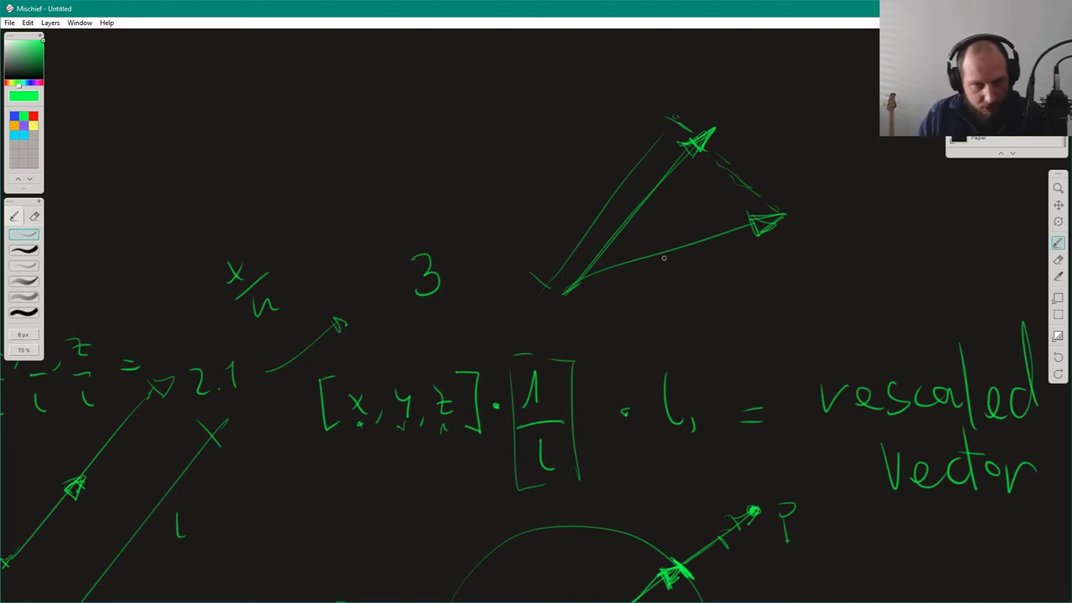
Step: Write a bracketed column vector x, y, z in the empty space above the two arrows
key(space)
drag(742, 237, 500, 421)
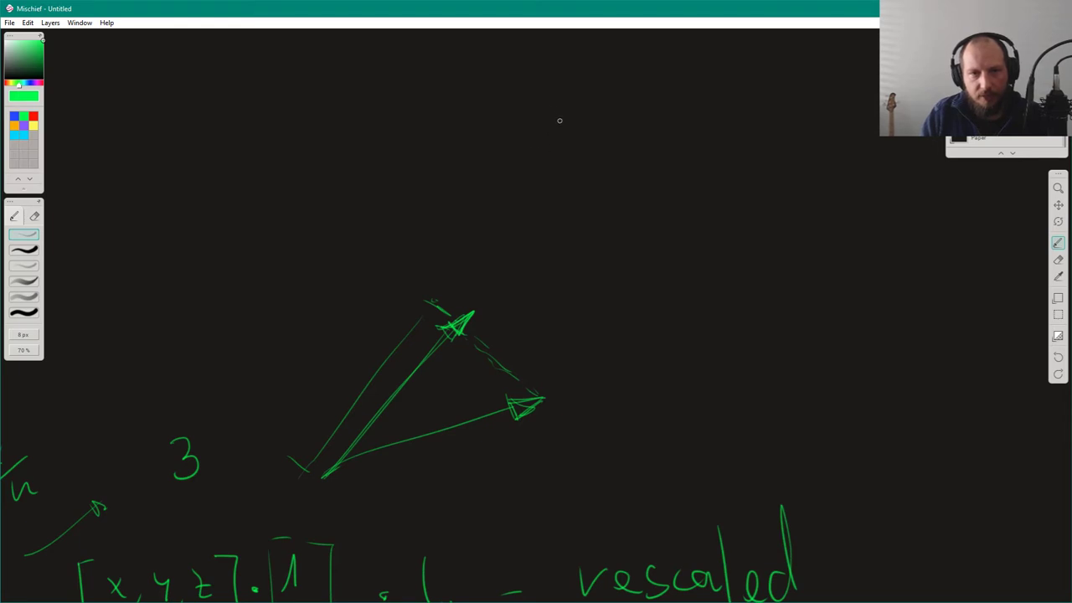
drag(558, 104, 572, 127)
mouse_move(572, 106)
mouse_down()
mouse_move(556, 125)
mouse_move(574, 214)
mouse_up()
mouse_move(538, 100)
mouse_down()
mouse_move(552, 102)
mouse_move(566, 226)
mouse_up()
mouse_move(585, 100)
mouse_down()
mouse_move(598, 113)
mouse_move(586, 233)
mouse_up()
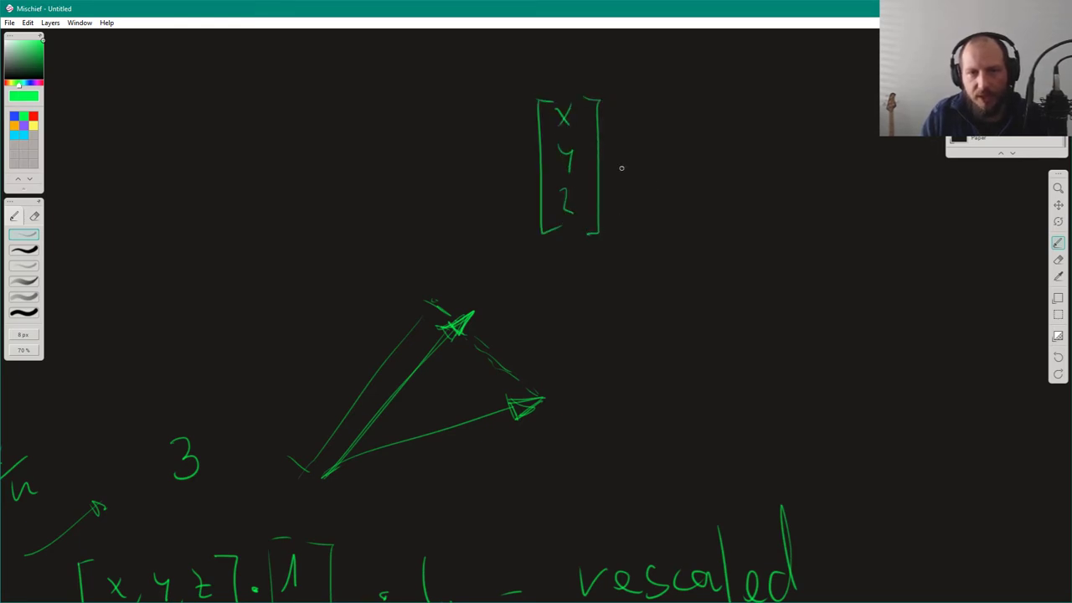
Step: Write a multiplication dot and a second column vector x, y, z beside the first one
mouse_move(660, 100)
mouse_down()
mouse_move(658, 172)
mouse_move(676, 238)
mouse_up()
drag(672, 126, 683, 112)
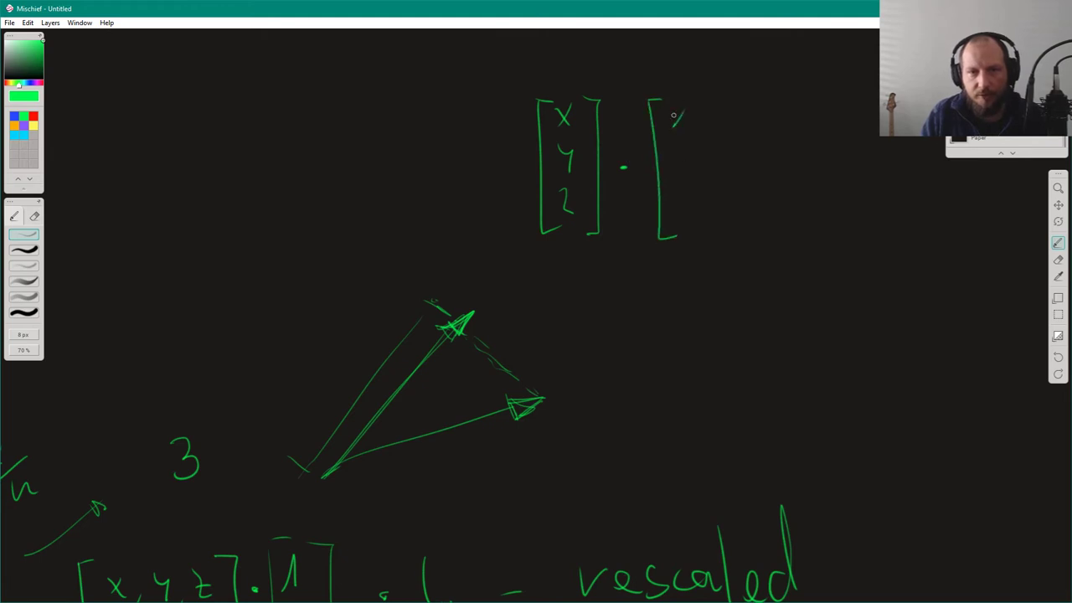
drag(674, 148, 692, 219)
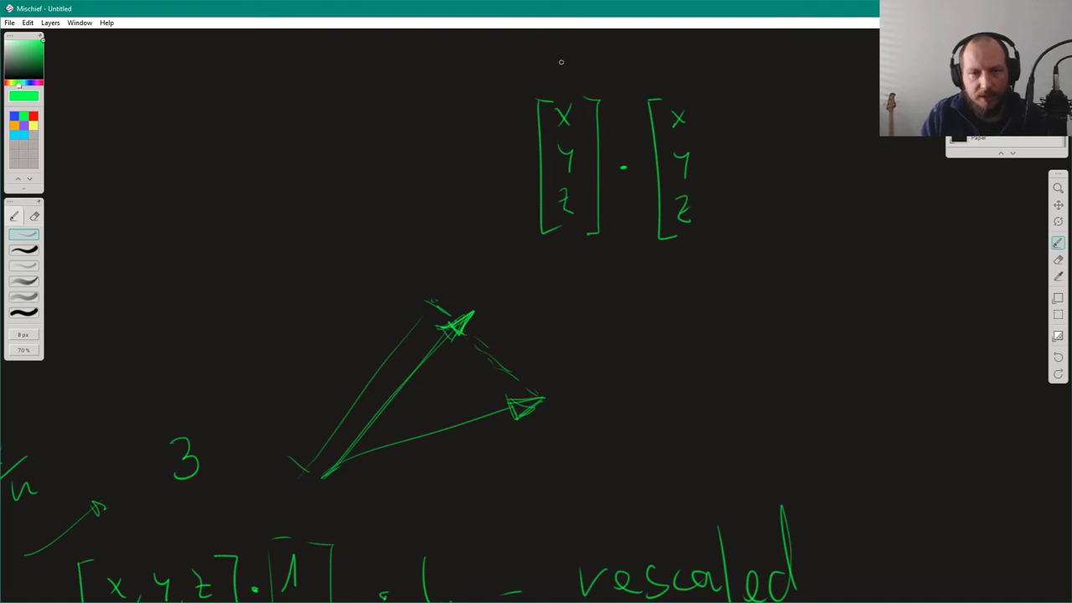
Step: Label the column vectors P and n, and complete the product with a closing bracket and an equals sign
drag(560, 55, 562, 79)
drag(559, 54, 559, 67)
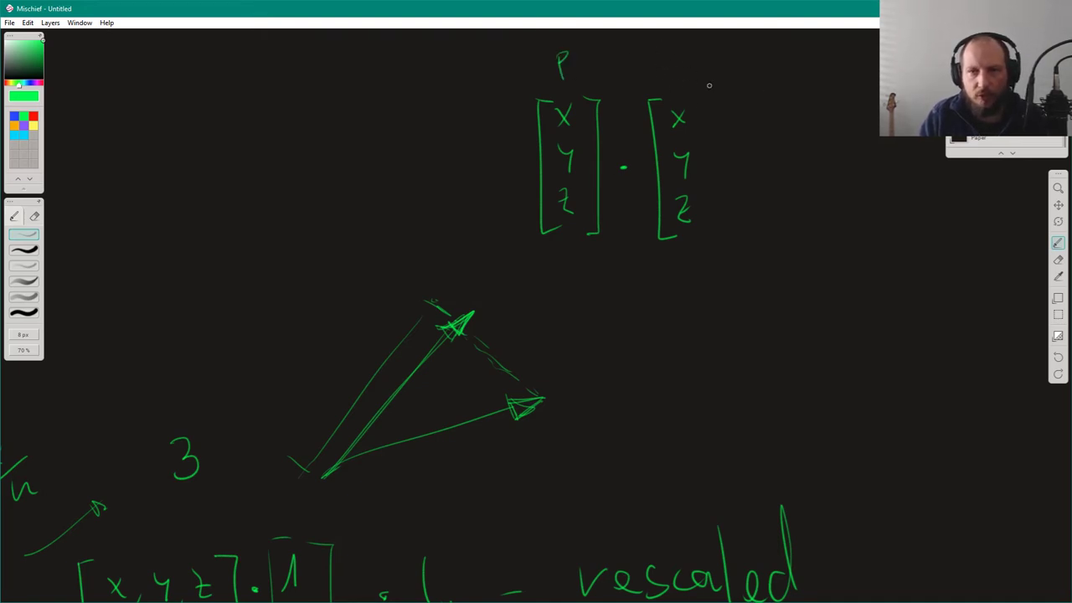
drag(656, 81, 675, 78)
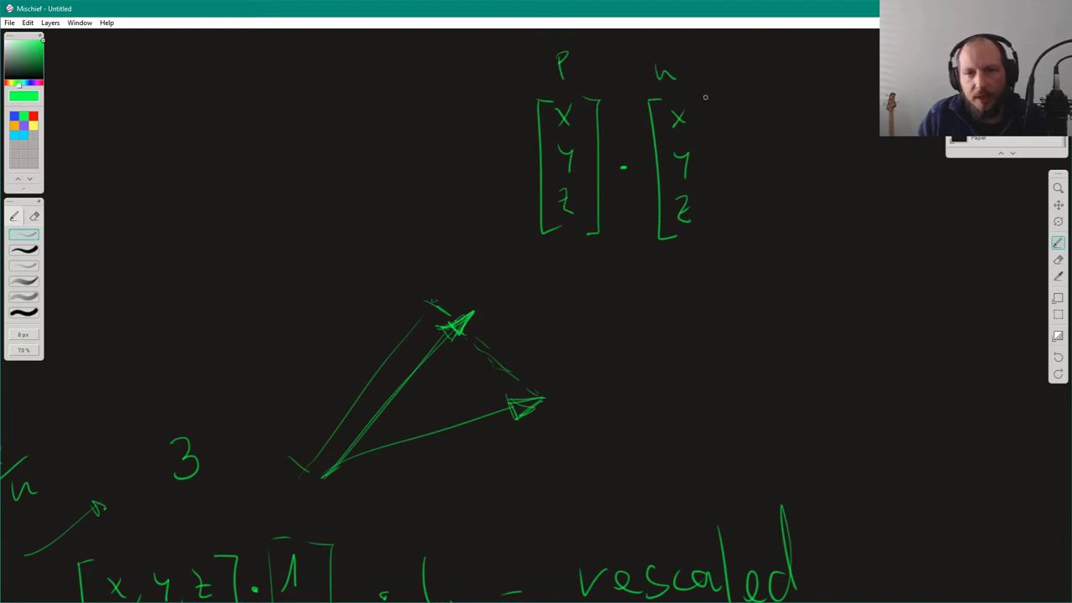
drag(712, 109, 711, 238)
drag(753, 179, 770, 173)
mouse_move(795, 189)
middle_down()
mouse_move(629, 279)
mouse_move(611, 271)
middle_up()
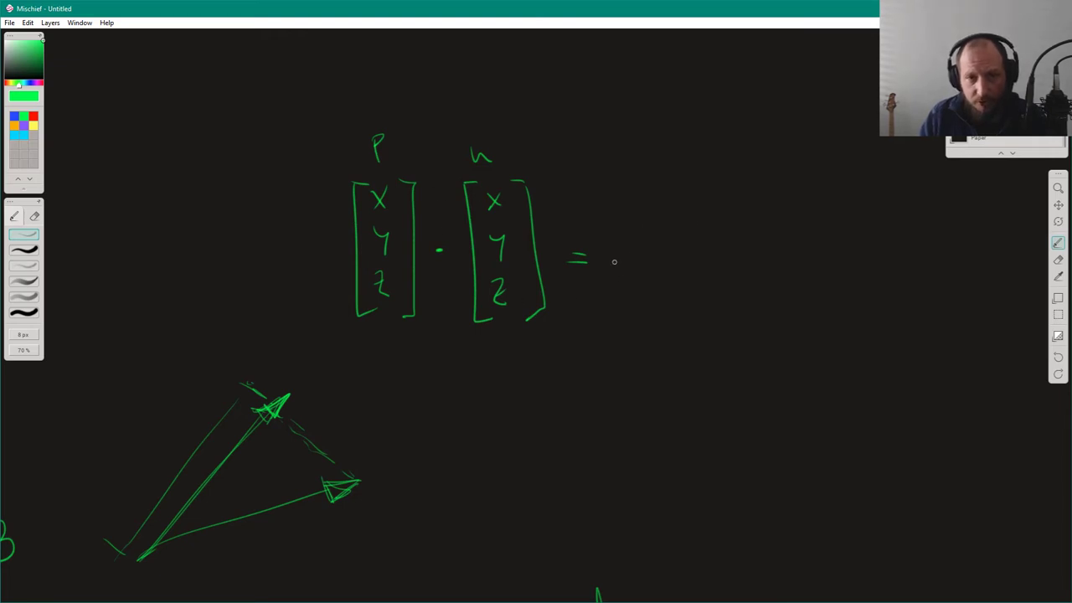
drag(620, 254, 633, 267)
drag(634, 254, 619, 268)
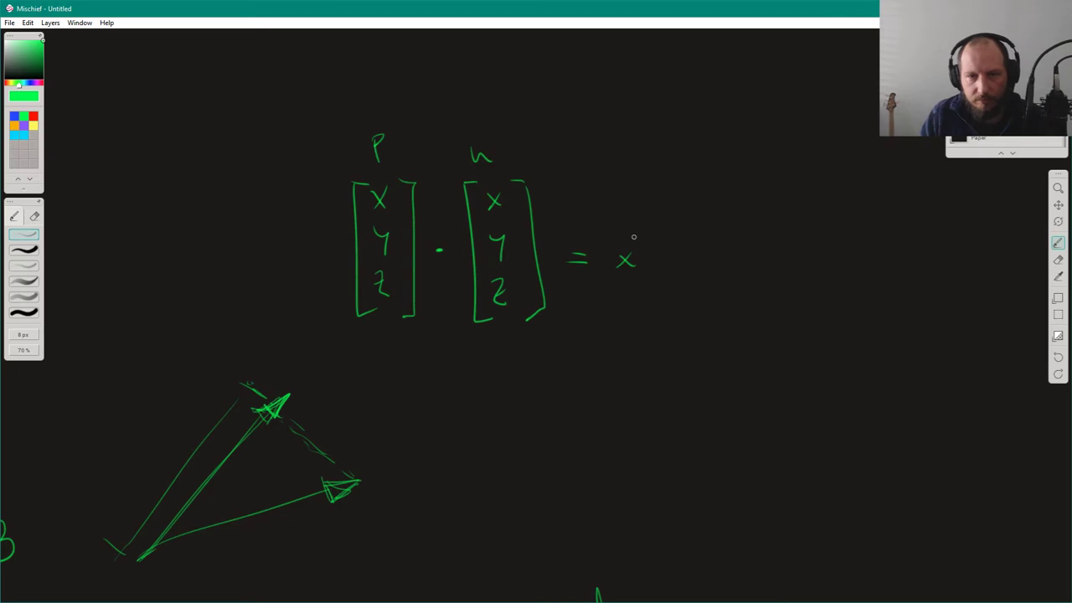
key(ctrl+z)
key(ctrl+z)
Step: Write P with subscript x and a multiplication dot after the equals sign
mouse_move(619, 246)
mouse_down()
mouse_move(621, 274)
mouse_move(622, 261)
mouse_move(643, 277)
mouse_up()
mouse_move(643, 266)
mouse_down()
mouse_move(632, 278)
mouse_move(658, 272)
mouse_up()
drag(650, 267, 664, 266)
key(ctrl+z)
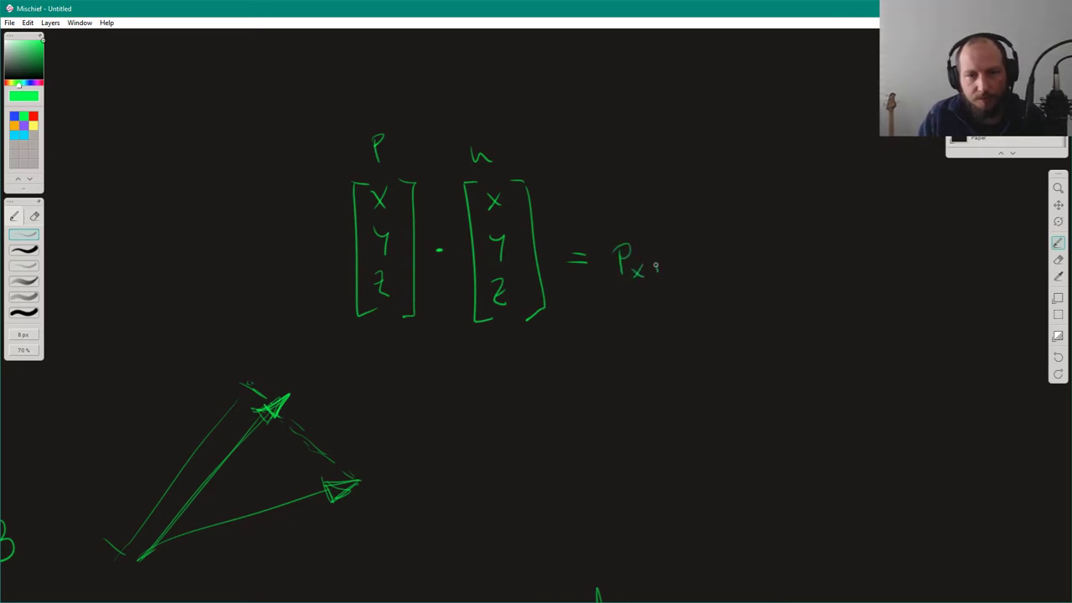
click(655, 266)
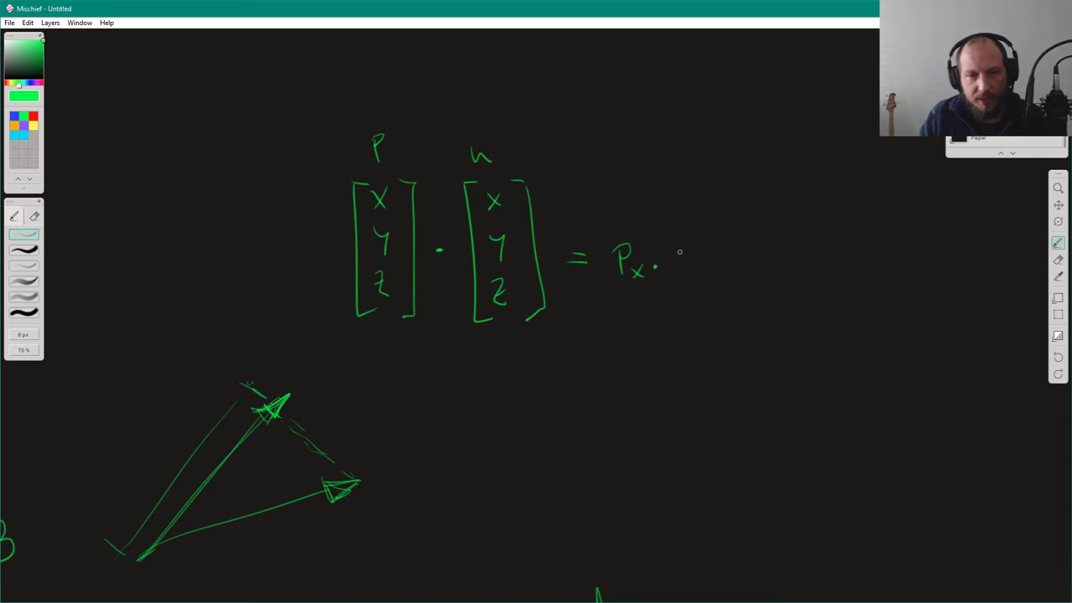
Step: Redraw the second vector's label as a capital N and write N with subscript x to complete the first product
drag(470, 159, 483, 159)
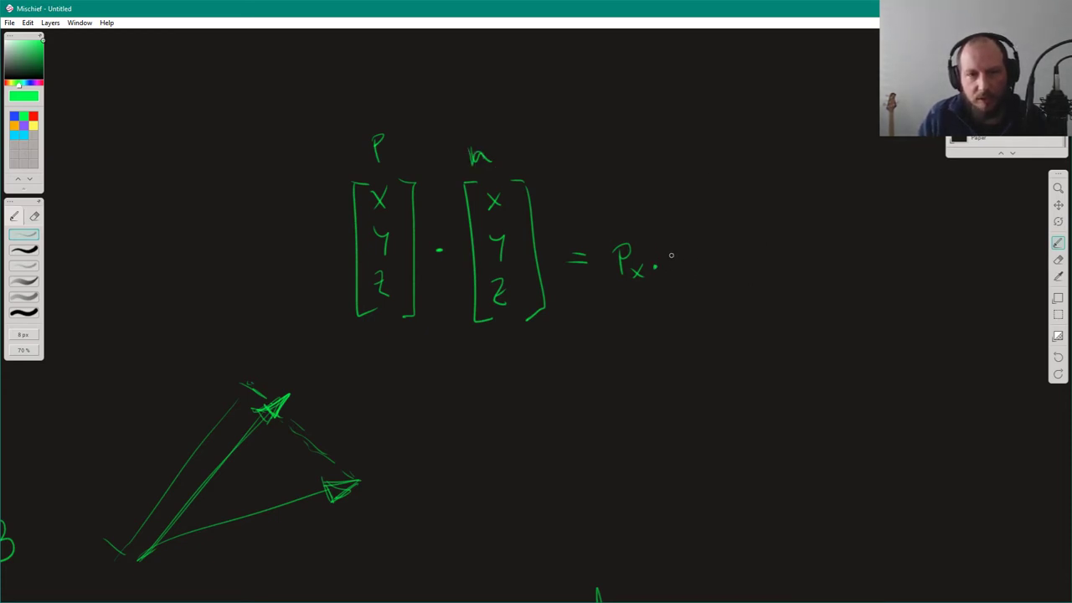
mouse_move(466, 164)
mouse_down()
mouse_move(489, 164)
mouse_move(490, 137)
mouse_up()
mouse_move(670, 266)
mouse_down()
mouse_move(669, 250)
mouse_move(691, 244)
mouse_move(711, 280)
mouse_up()
drag(713, 268, 703, 281)
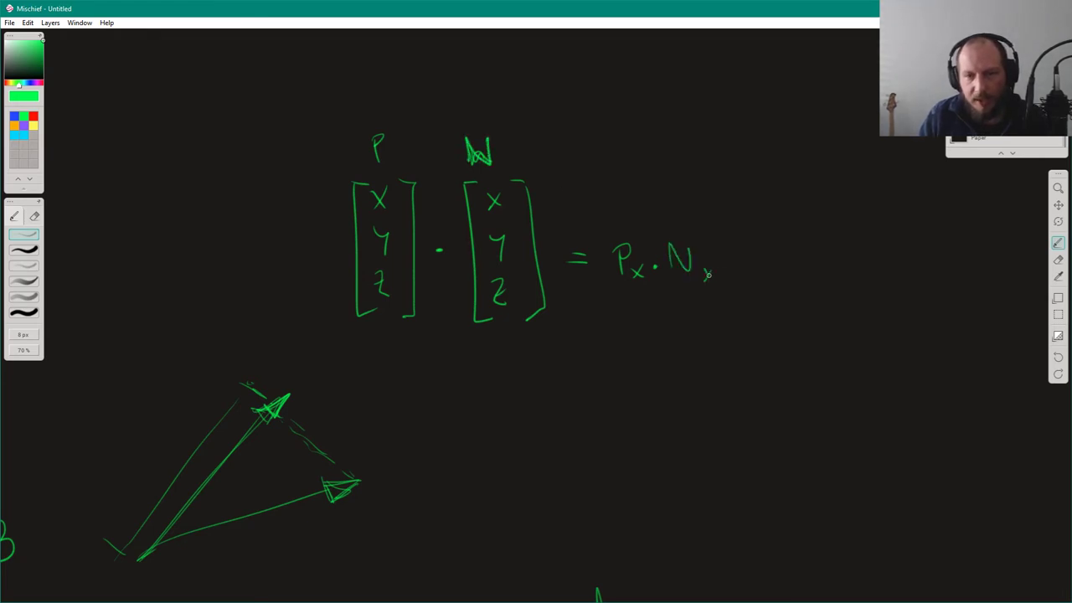
Step: Continue the sum after the first product with a plus sign, continuation dots and the P of the last term
drag(743, 250, 742, 264)
drag(738, 259, 757, 257)
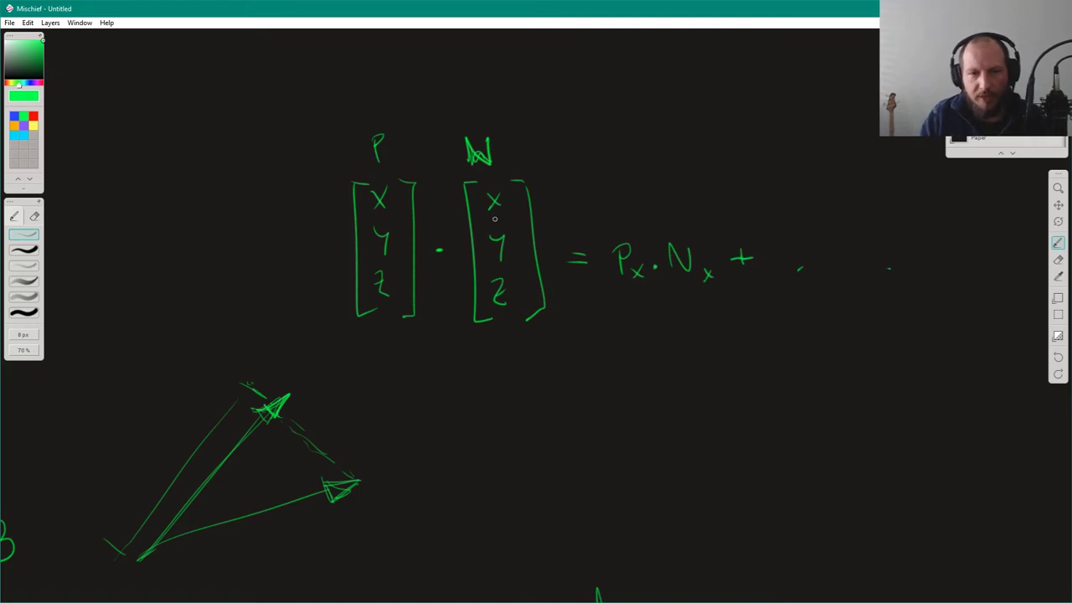
drag(916, 243, 919, 271)
drag(915, 242, 922, 256)
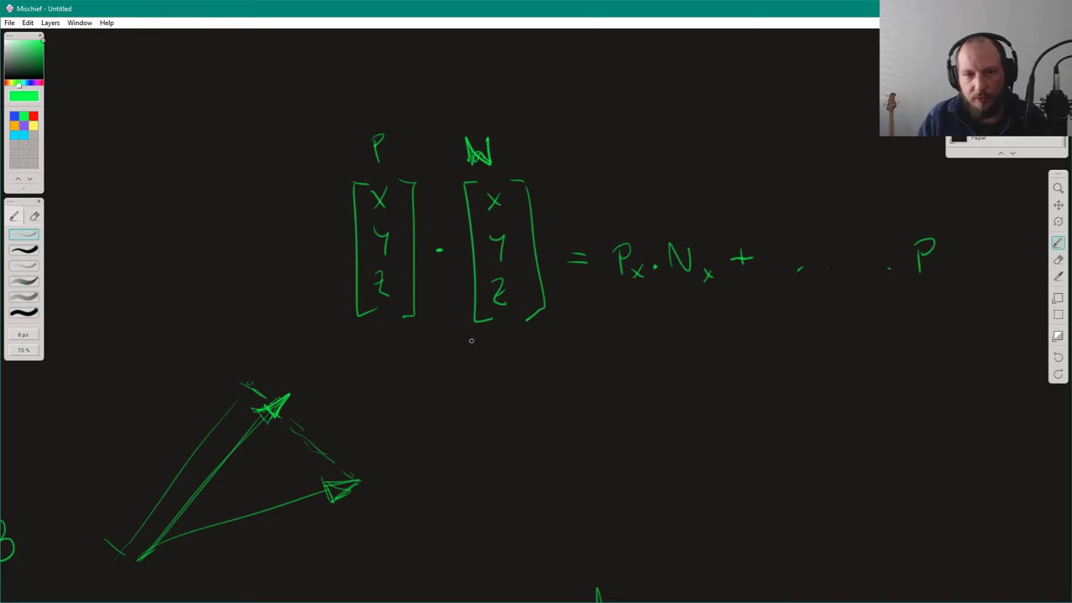
middle_drag(906, 297, 789, 329)
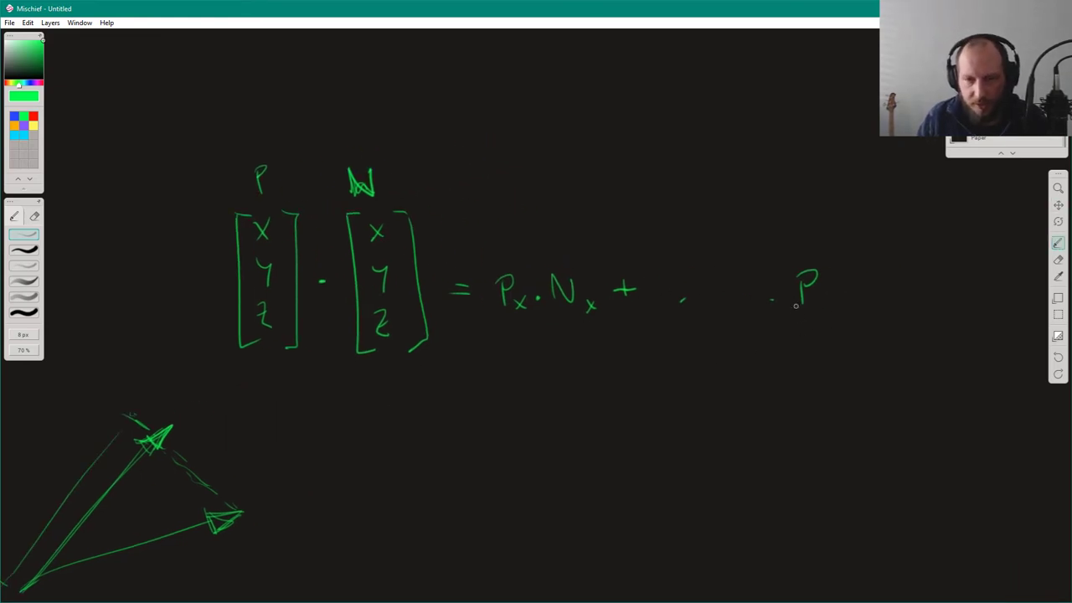
drag(815, 310, 832, 308)
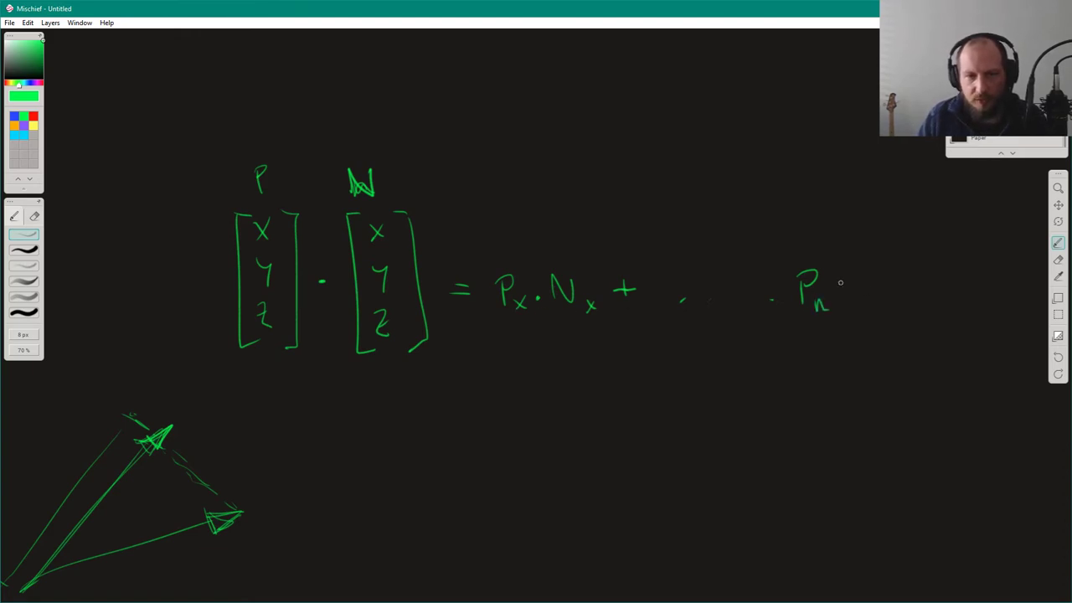
key(ctrl+z)
mouse_move(527, 302)
mouse_down()
mouse_move(514, 315)
mouse_move(523, 311)
mouse_up()
drag(522, 298, 521, 314)
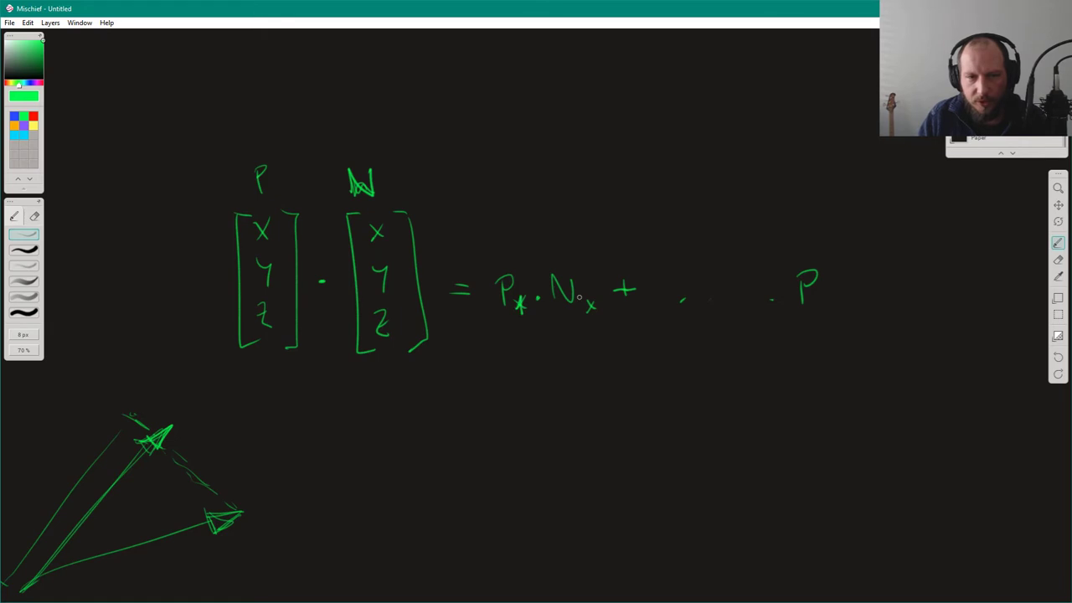
drag(584, 306, 596, 315)
key(ctrl+z)
key(ctrl+z)
key(ctrl+z)
key(ctrl+z)
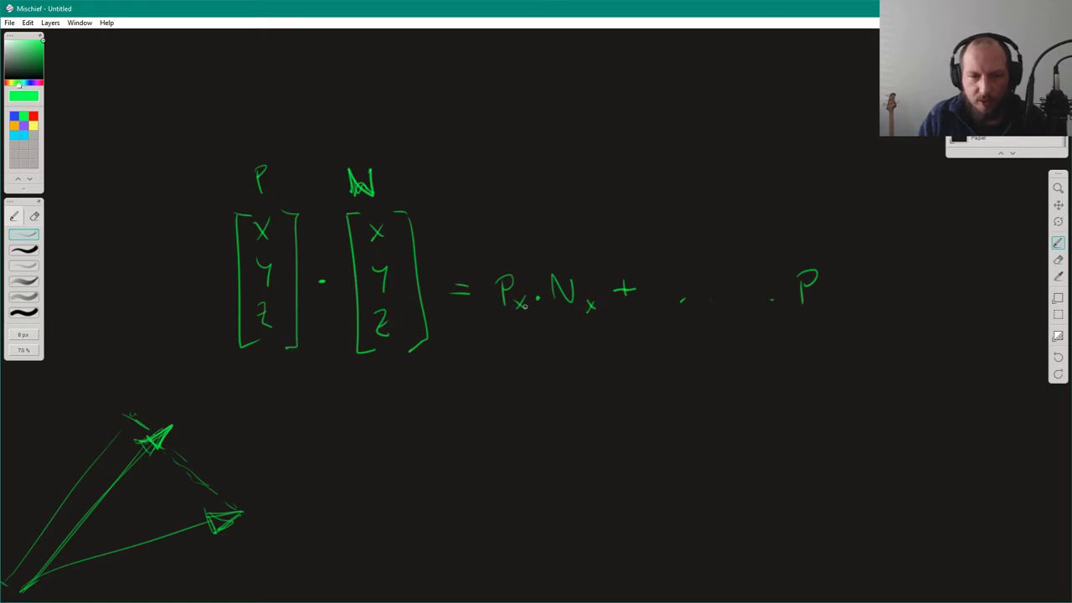
Step: Overwrite the x subscripts of P and N in the first product with 0
drag(525, 302, 520, 306)
drag(410, 226, 428, 223)
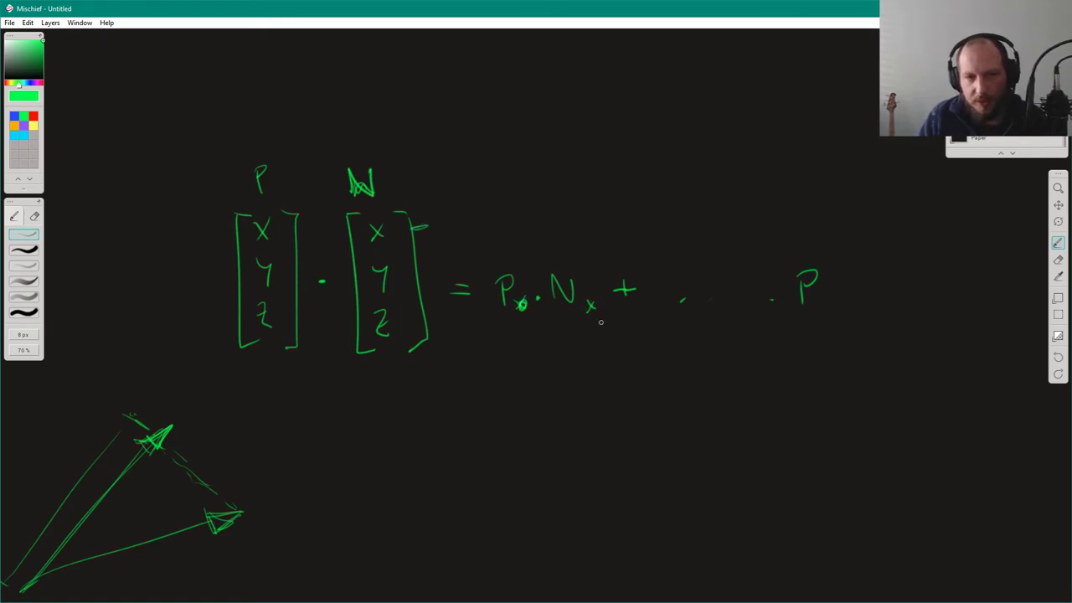
drag(596, 302, 590, 310)
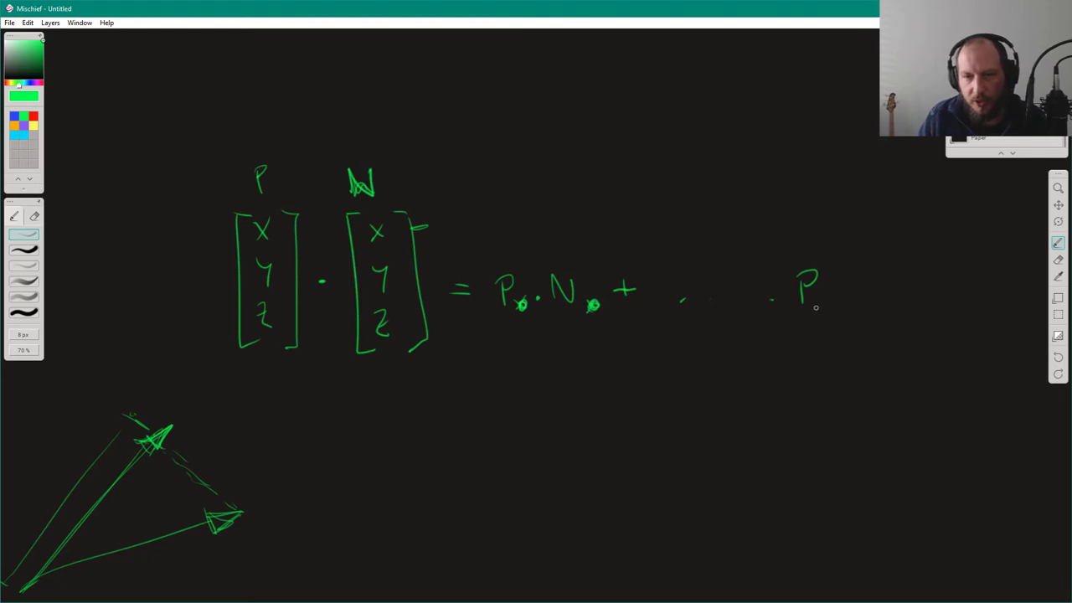
Step: Complete the last term as P with subscript n times N with subscript n, preceded by a plus sign
mouse_move(813, 302)
mouse_down()
mouse_move(824, 312)
mouse_move(851, 289)
mouse_up()
drag(765, 288, 765, 300)
drag(752, 295, 784, 293)
mouse_move(870, 298)
mouse_down()
mouse_move(871, 266)
mouse_move(894, 268)
mouse_move(921, 300)
mouse_up()
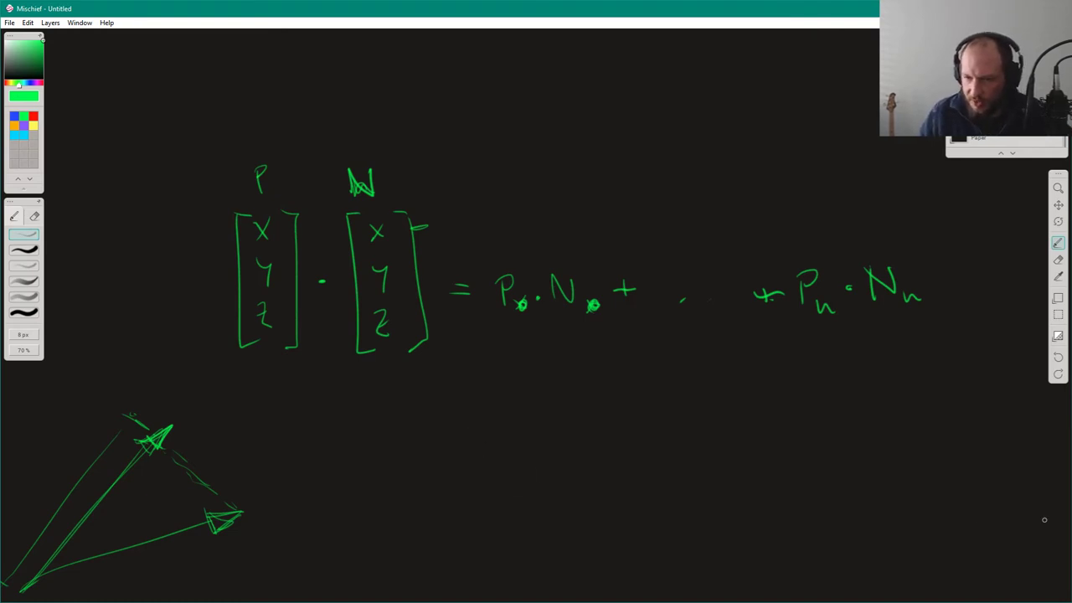
Step: Restore the green brush colour and write the letters a and b beneath the product sum
key(alt+Tab)
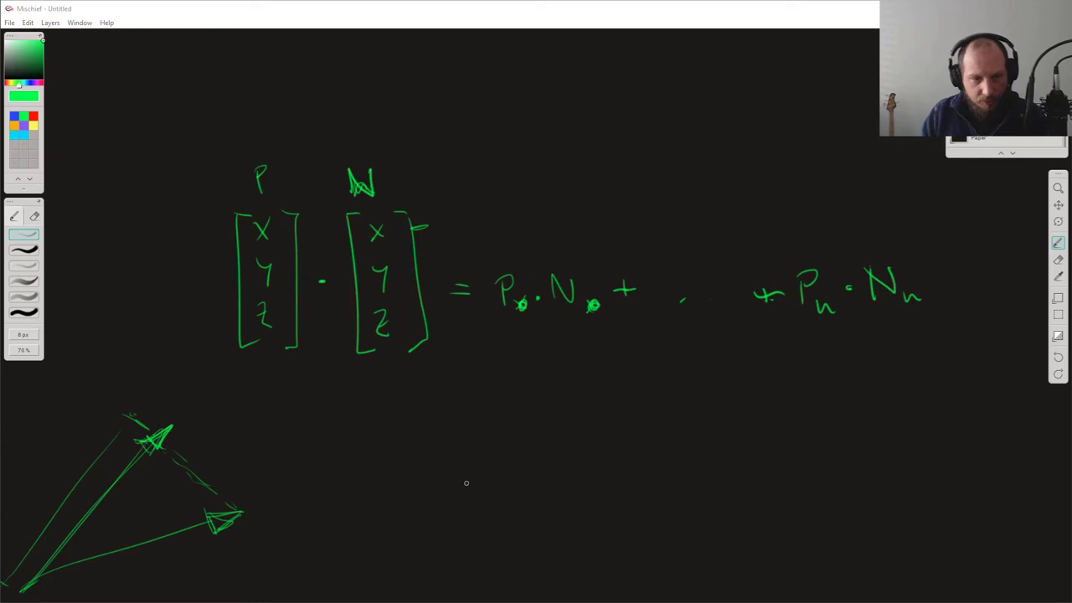
alt+drag(461, 479, 612, 378)
drag(499, 482, 536, 331)
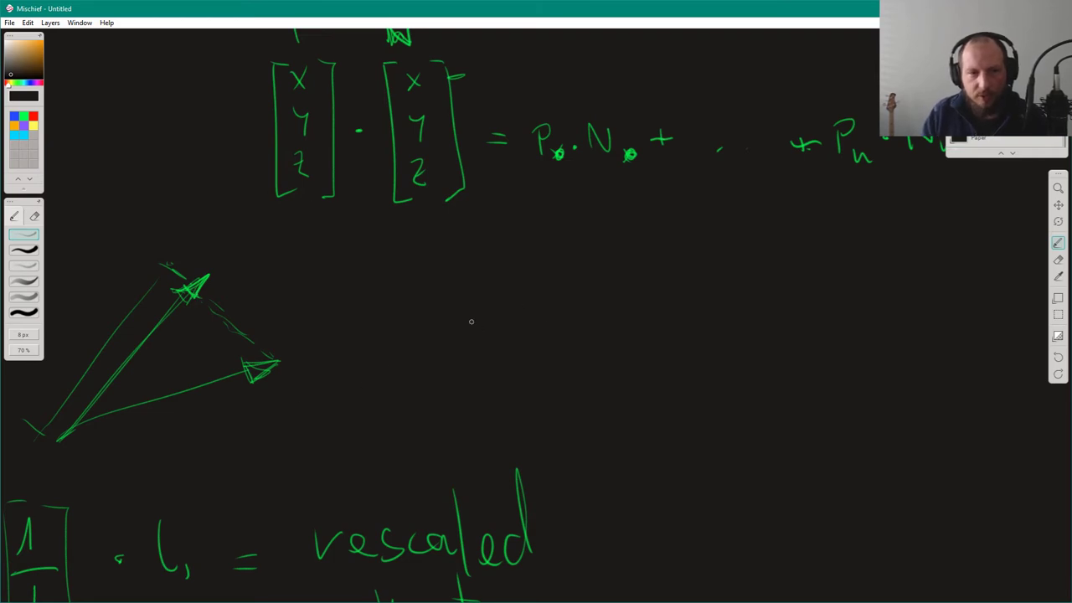
click(79, 22)
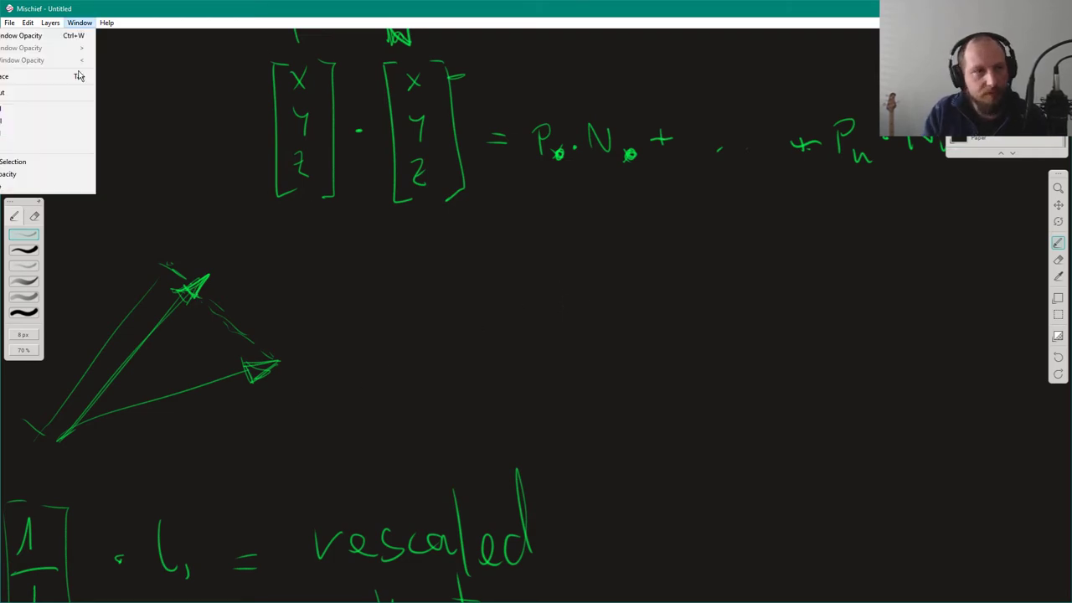
click(187, 13)
click(546, 304)
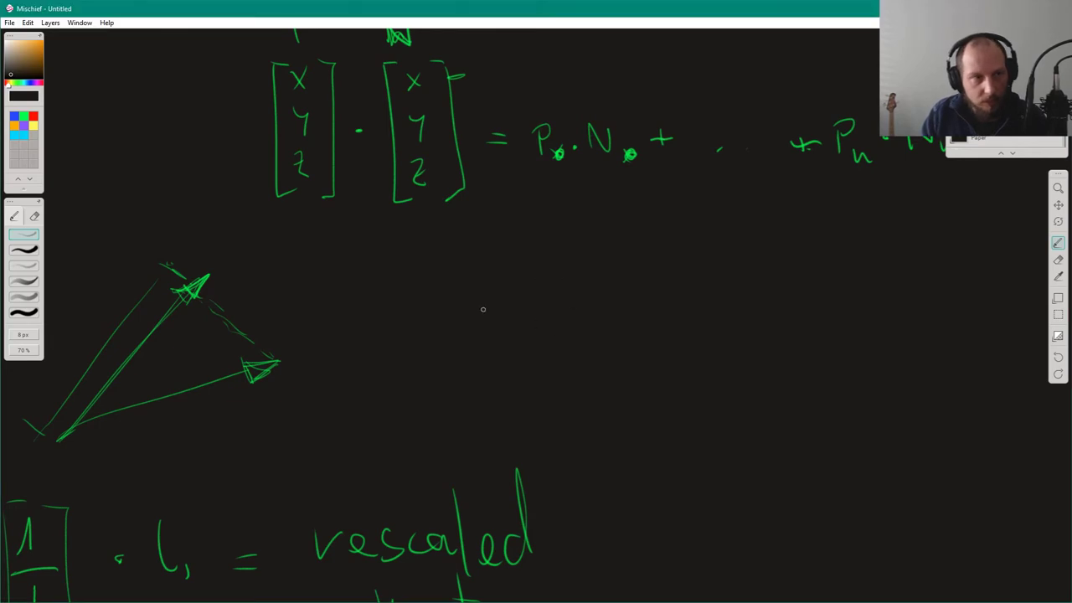
click(24, 117)
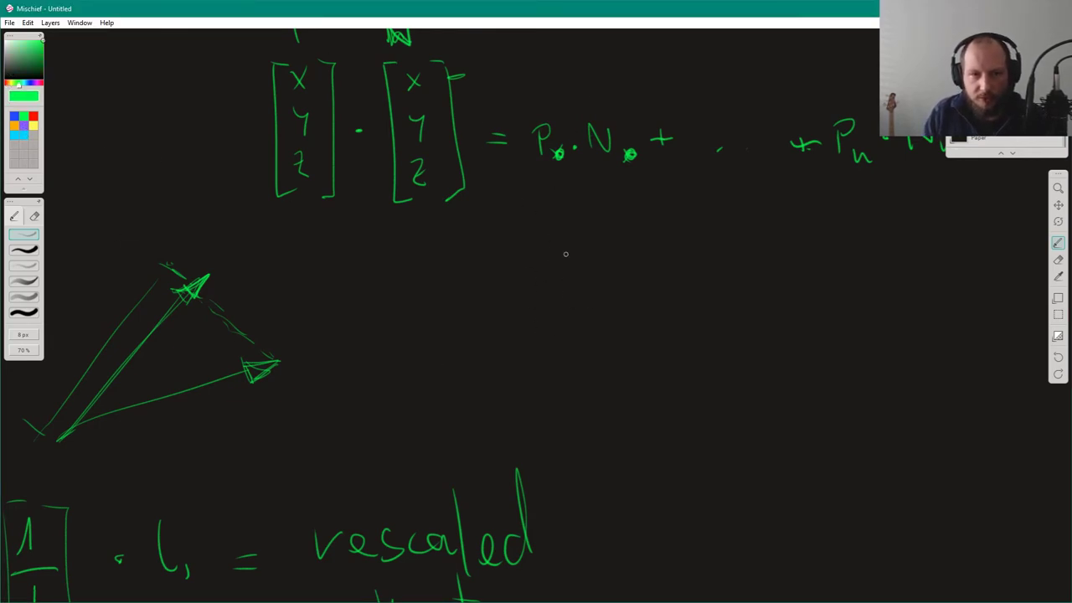
drag(568, 249, 573, 265)
drag(608, 220, 612, 265)
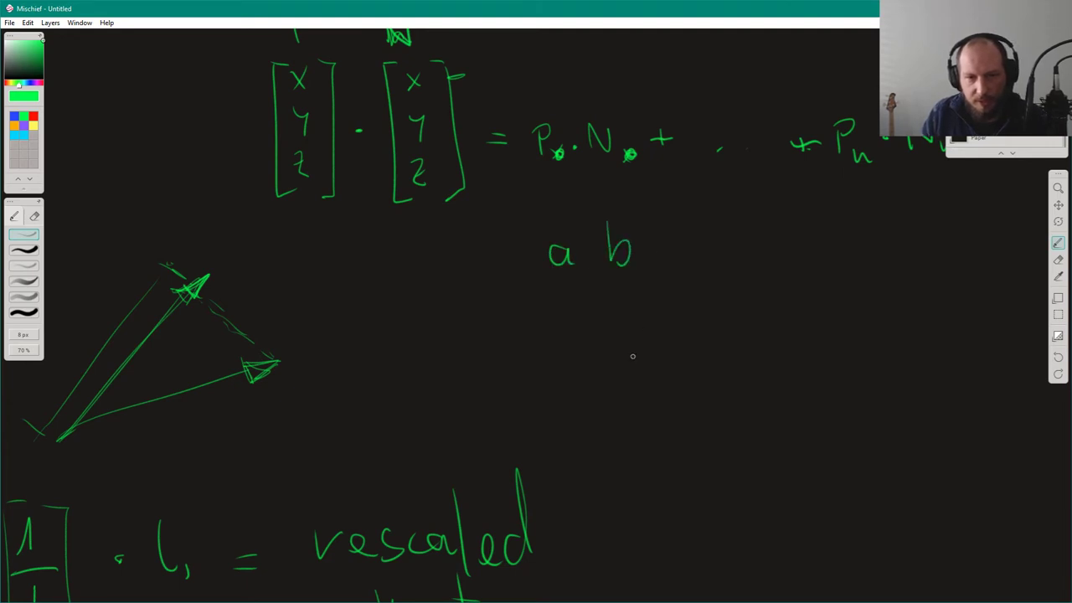
Step: Write the product of the two vector lengths, ‖a‖ · ‖b‖, below the letters a and b
drag(638, 355, 643, 374)
mouse_move(593, 335)
mouse_down()
mouse_move(592, 390)
mouse_move(599, 382)
mouse_up()
drag(653, 344, 653, 379)
drag(660, 343, 660, 380)
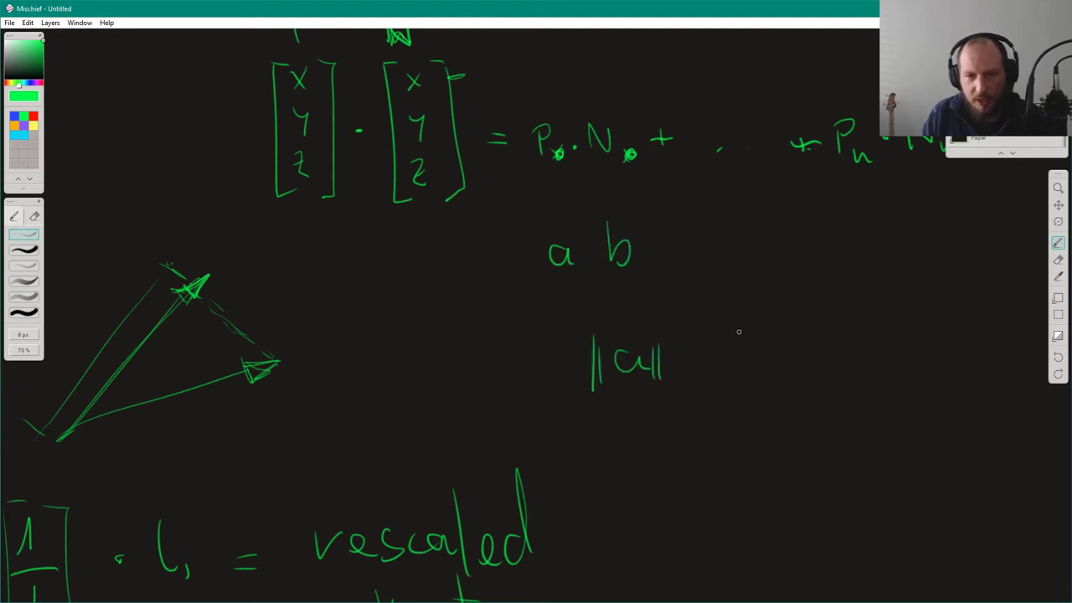
click(679, 367)
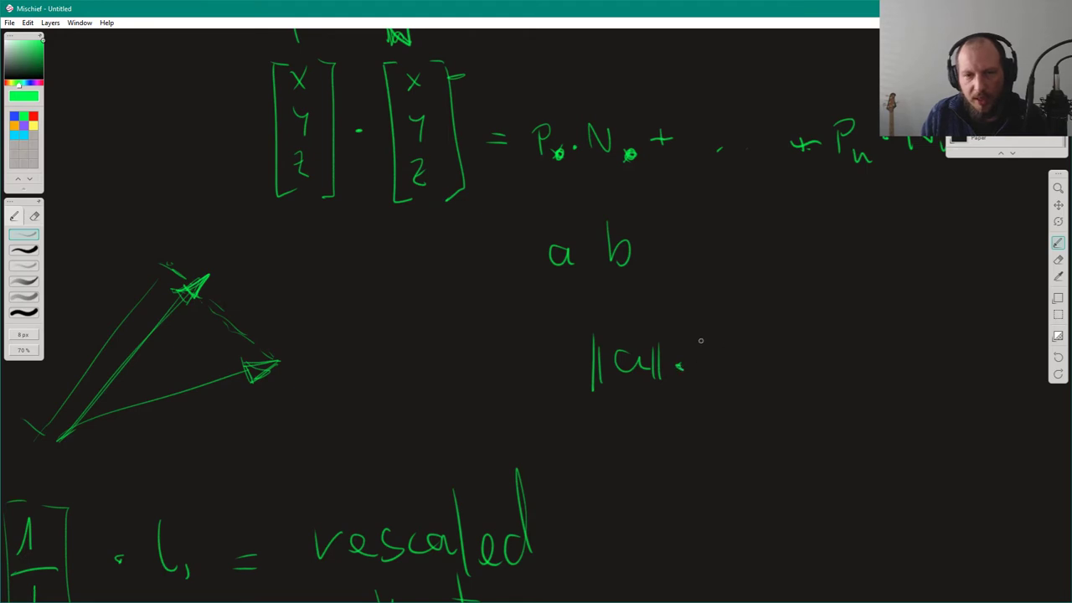
drag(693, 342, 693, 384)
mouse_move(700, 343)
mouse_down()
mouse_move(700, 384)
mouse_move(716, 343)
mouse_move(722, 376)
mouse_move(745, 381)
mouse_up()
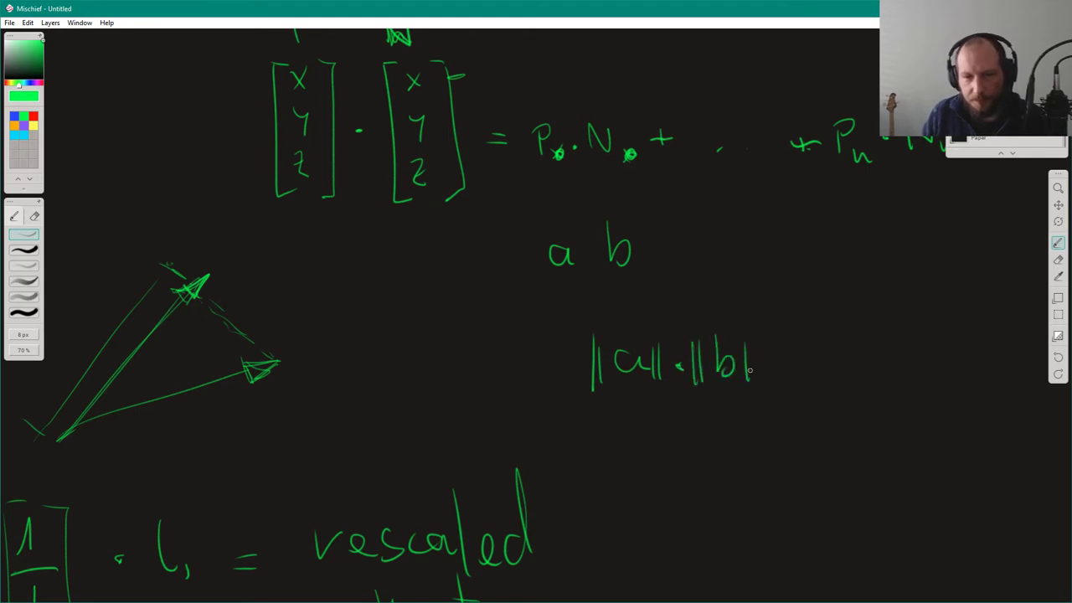
drag(753, 345, 754, 379)
Step: Extend the formula with a multiplication dot and cos(θ), with the theta in parentheses
click(783, 364)
mouse_move(834, 355)
mouse_down()
mouse_move(837, 380)
mouse_move(861, 369)
mouse_move(874, 382)
mouse_up()
mouse_move(933, 338)
mouse_down()
mouse_move(923, 339)
mouse_move(966, 358)
mouse_up()
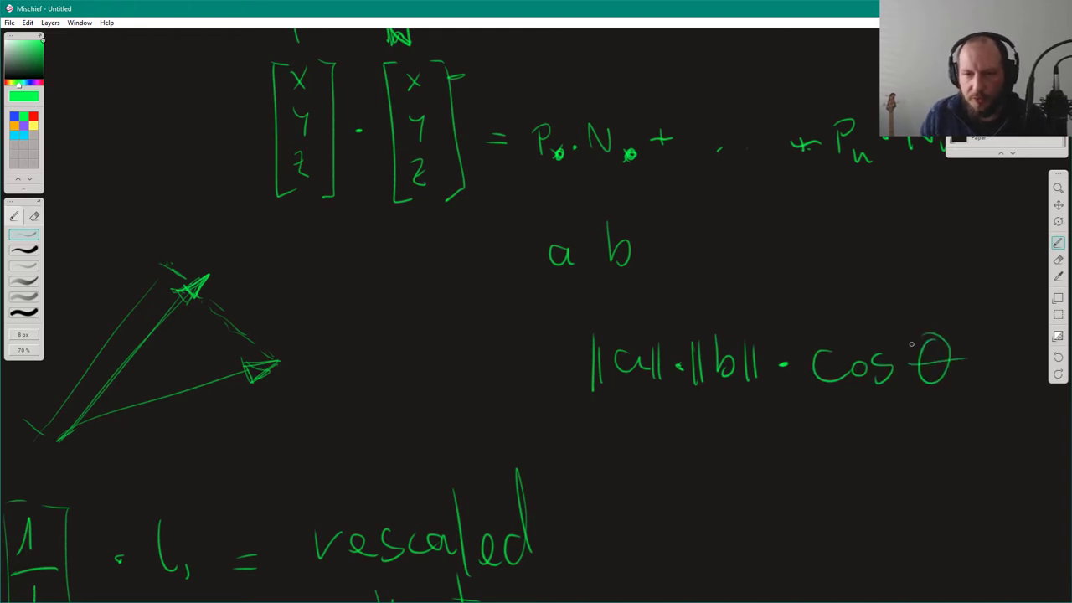
drag(909, 335, 904, 397)
drag(967, 328, 970, 391)
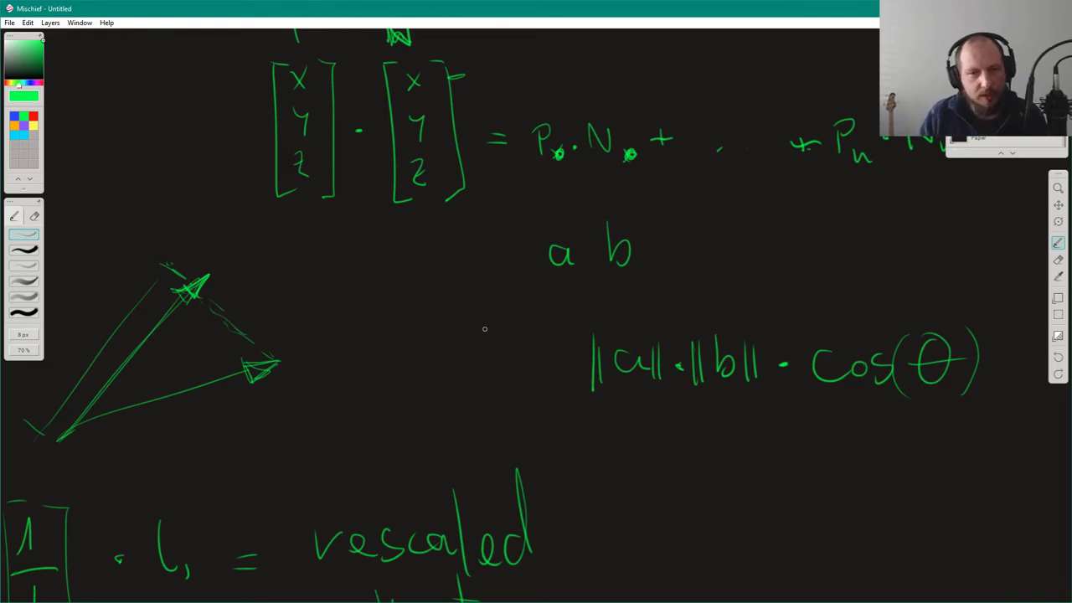
Step: Mark the angle between the two arrows with an arc, and undo the alpha and theta labels tried beside it
mouse_move(123, 376)
mouse_down()
mouse_move(130, 406)
mouse_move(152, 385)
mouse_up()
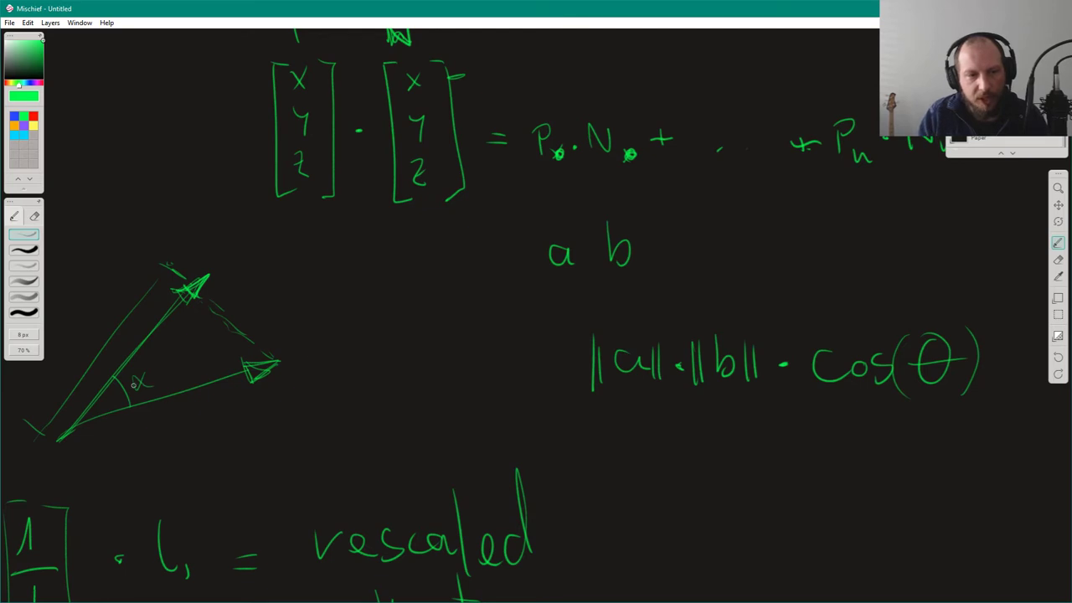
key(ctrl+z)
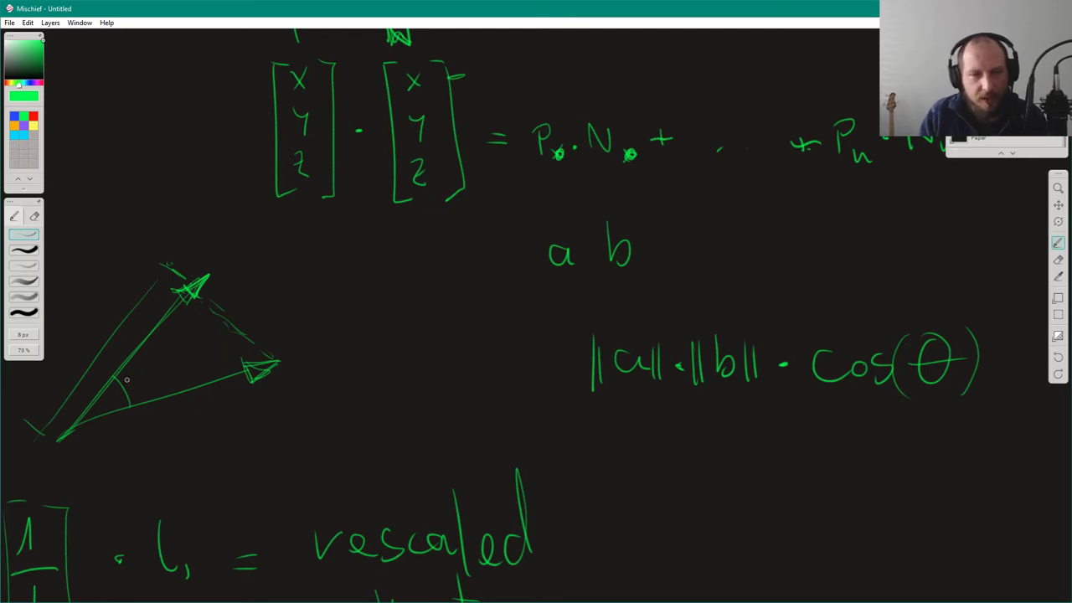
drag(147, 365, 164, 375)
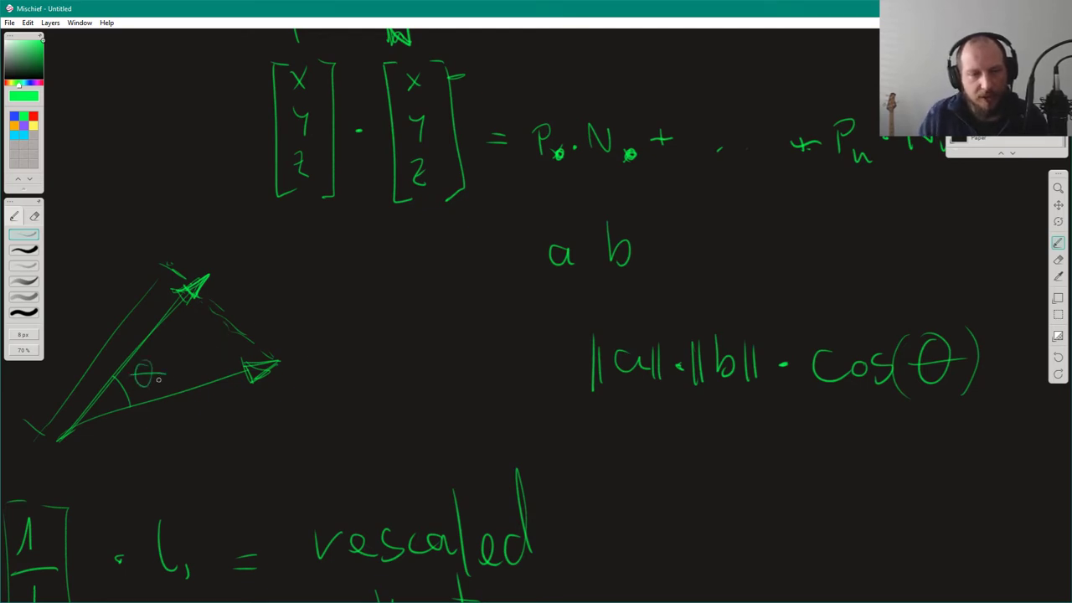
key(ctrl+z)
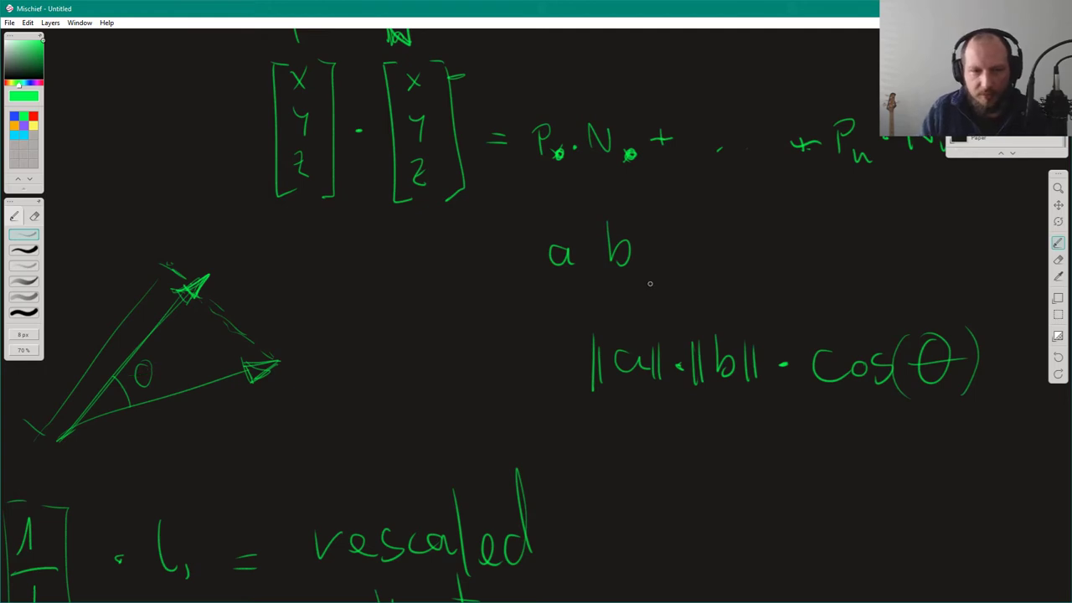
key(ctrl+z)
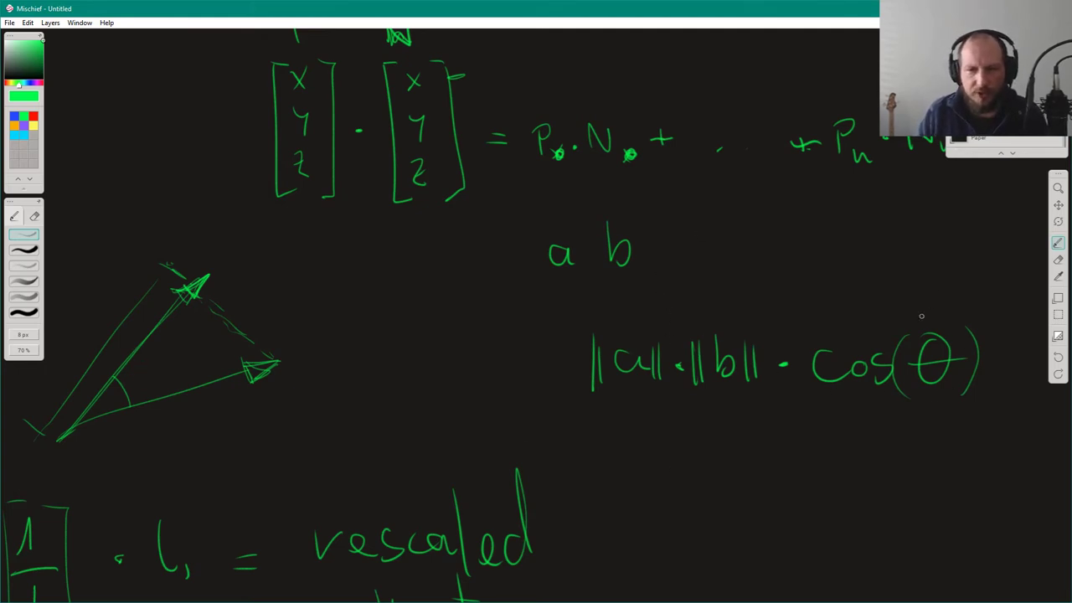
Step: Extend the upper arrow's line in green, join it vertically to the lower arrow's tip, and label the arrows a and b
alt+click(902, 426)
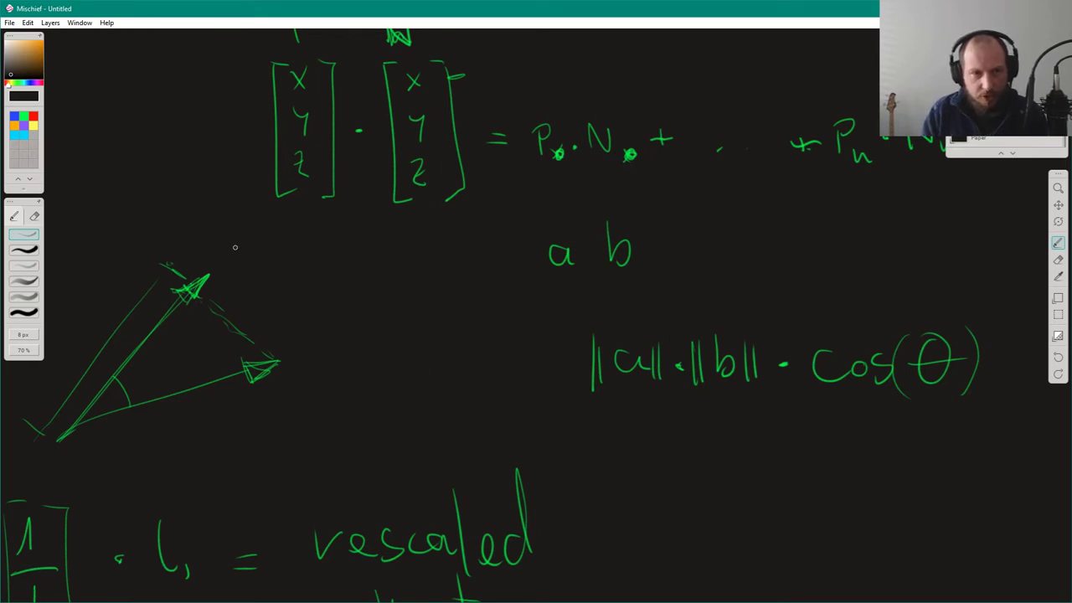
key(alt+Tab)
click(25, 116)
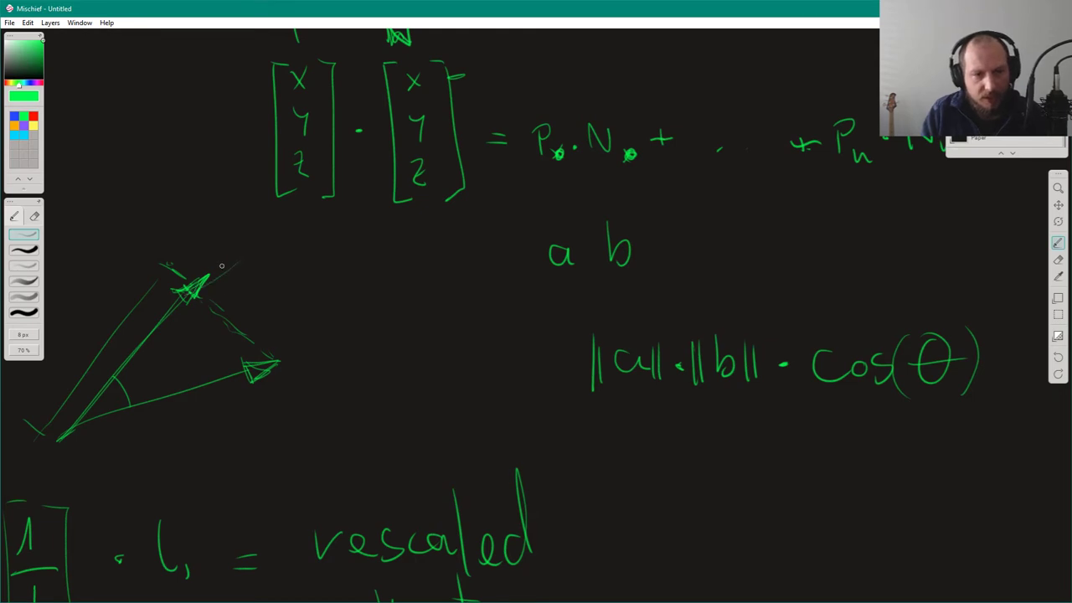
mouse_move(206, 279)
mouse_down()
mouse_move(260, 220)
mouse_move(270, 358)
mouse_up()
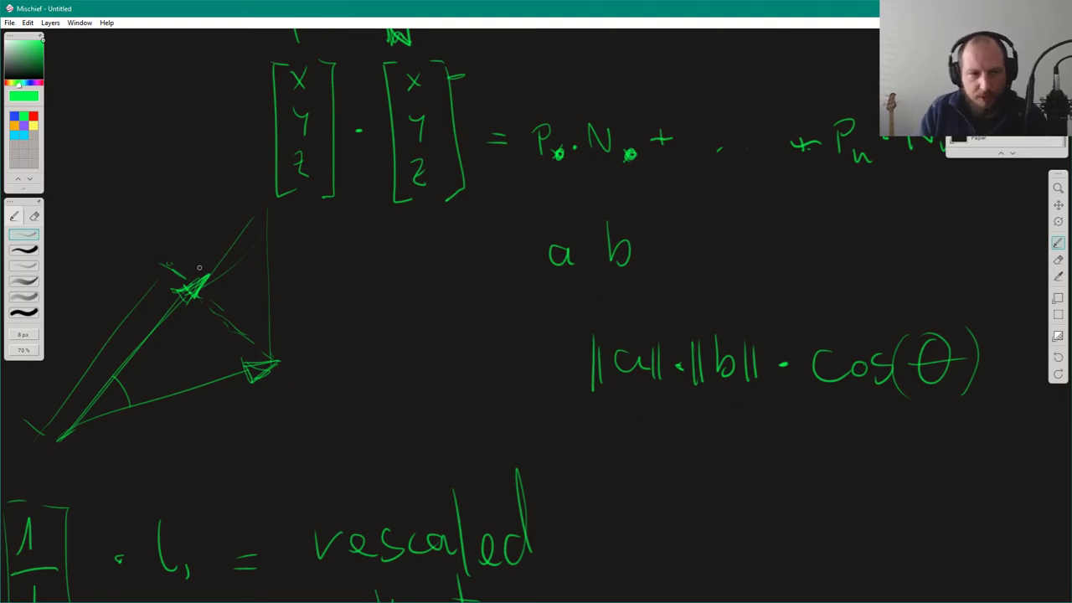
mouse_move(108, 339)
mouse_down()
mouse_move(93, 351)
mouse_move(111, 359)
mouse_up()
drag(166, 410, 171, 445)
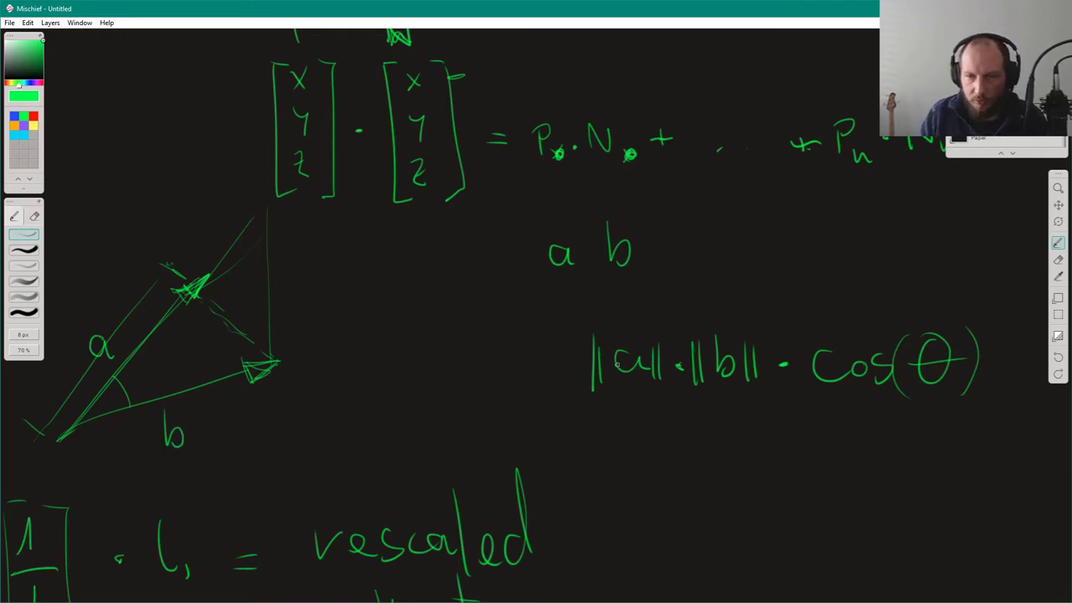
Step: Strike out ‖a‖ with a 1 above it and write the reduced formula ‖b‖ · cos(θ) below
mouse_move(625, 308)
mouse_down()
mouse_move(628, 338)
mouse_move(641, 339)
mouse_up()
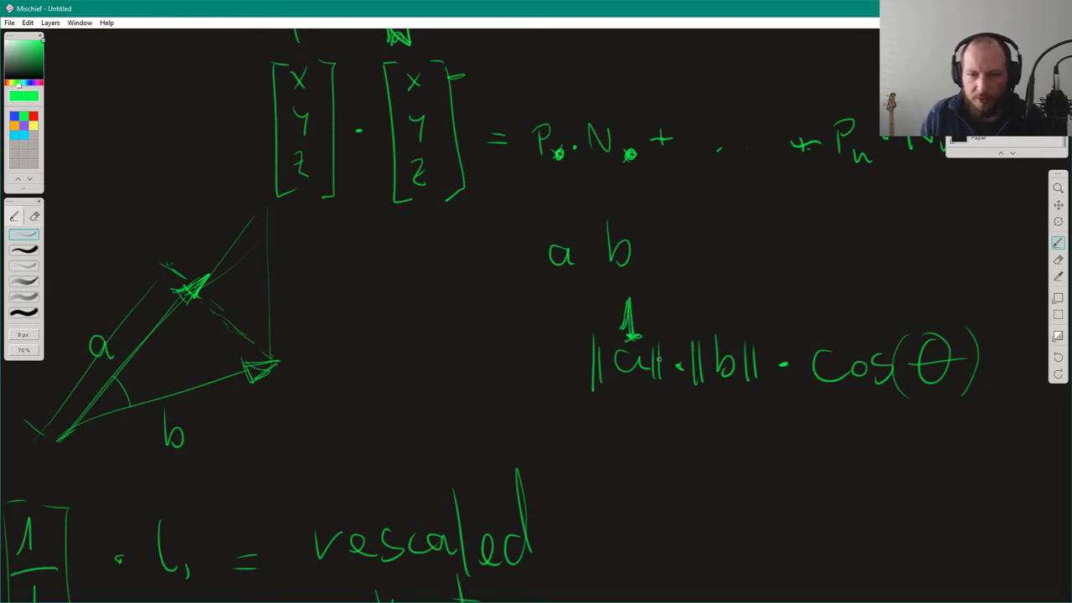
drag(582, 415, 713, 288)
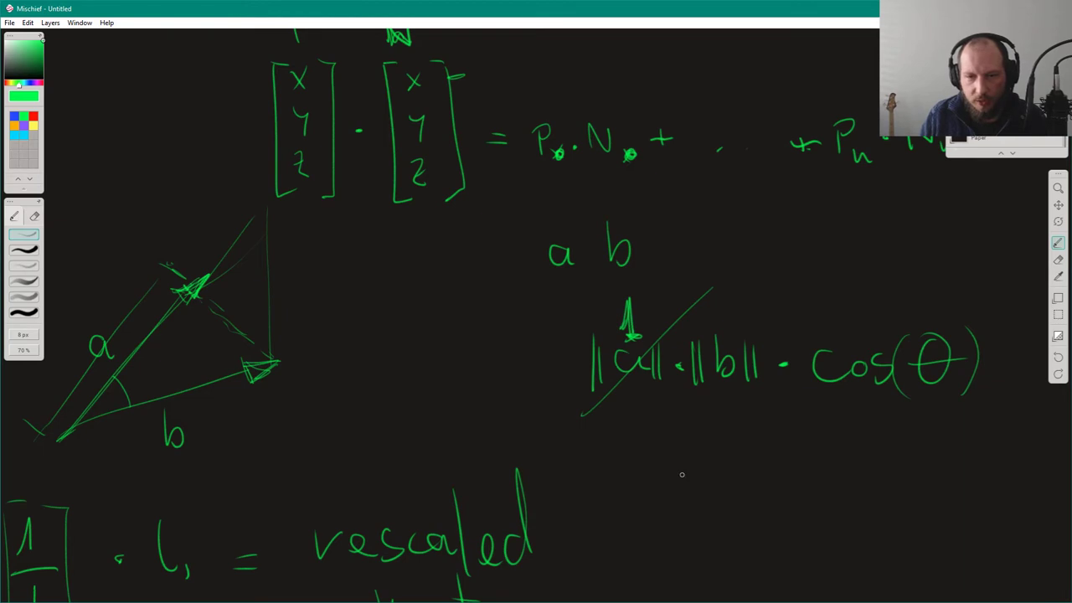
drag(680, 445, 681, 474)
mouse_move(687, 455)
mouse_down()
mouse_move(686, 473)
mouse_move(717, 459)
mouse_move(712, 475)
mouse_move(739, 474)
mouse_up()
drag(747, 454, 748, 473)
click(787, 473)
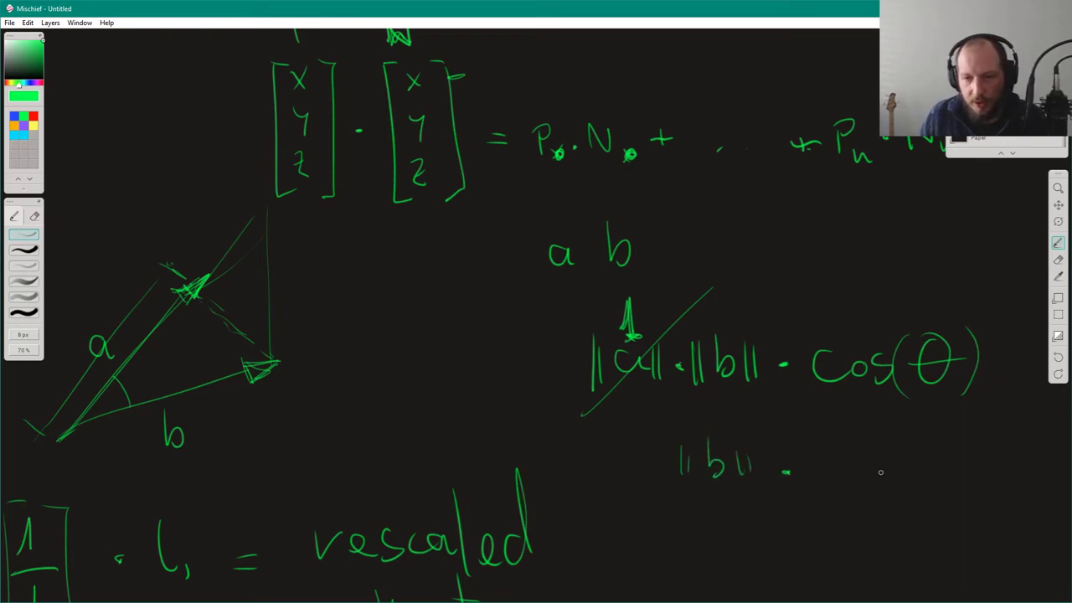
mouse_move(833, 460)
mouse_down()
mouse_move(831, 483)
mouse_move(851, 465)
mouse_move(867, 476)
mouse_up()
mouse_move(919, 437)
mouse_down()
mouse_move(923, 492)
mouse_move(931, 452)
mouse_move(955, 466)
mouse_up()
drag(959, 429, 961, 491)
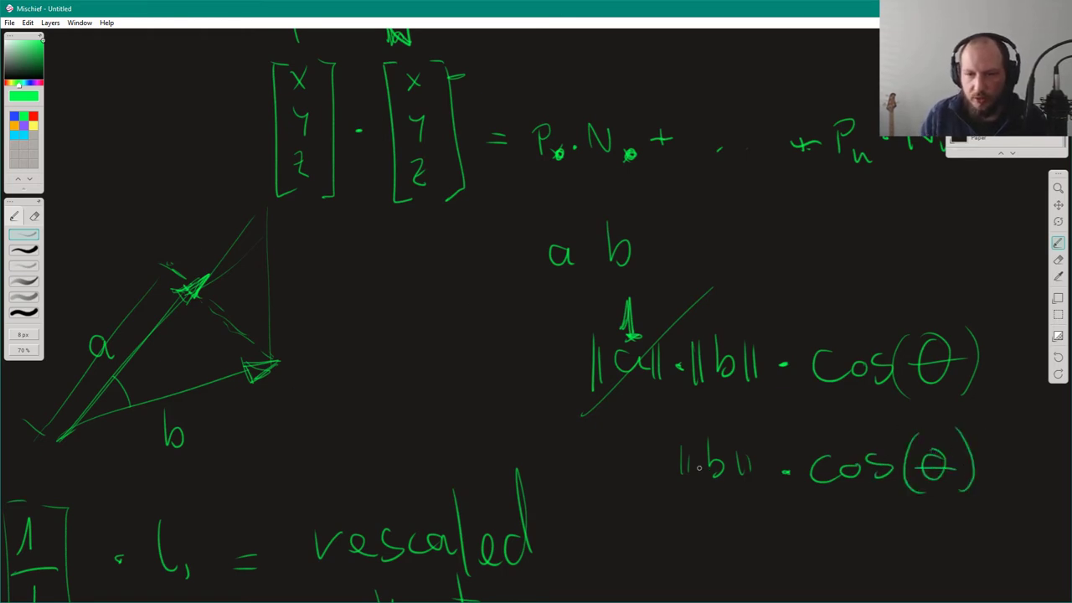
Step: Strike out ‖b‖ in the reduced formula and write a 1 above it
mouse_move(692, 446)
mouse_down()
mouse_move(689, 474)
mouse_move(754, 472)
mouse_up()
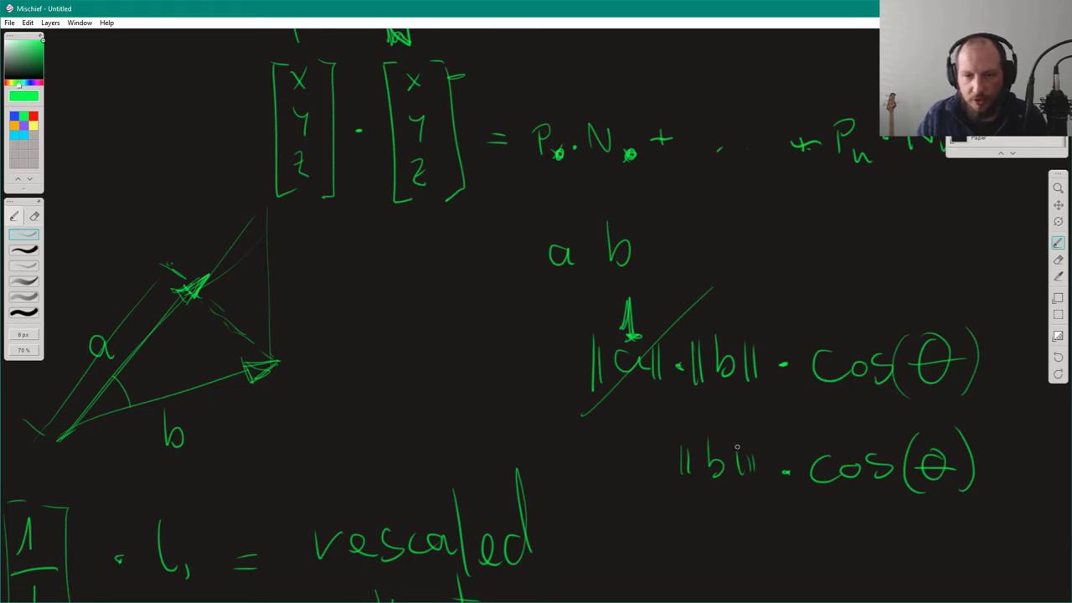
mouse_move(676, 507)
mouse_down()
mouse_move(769, 413)
mouse_move(714, 433)
mouse_up()
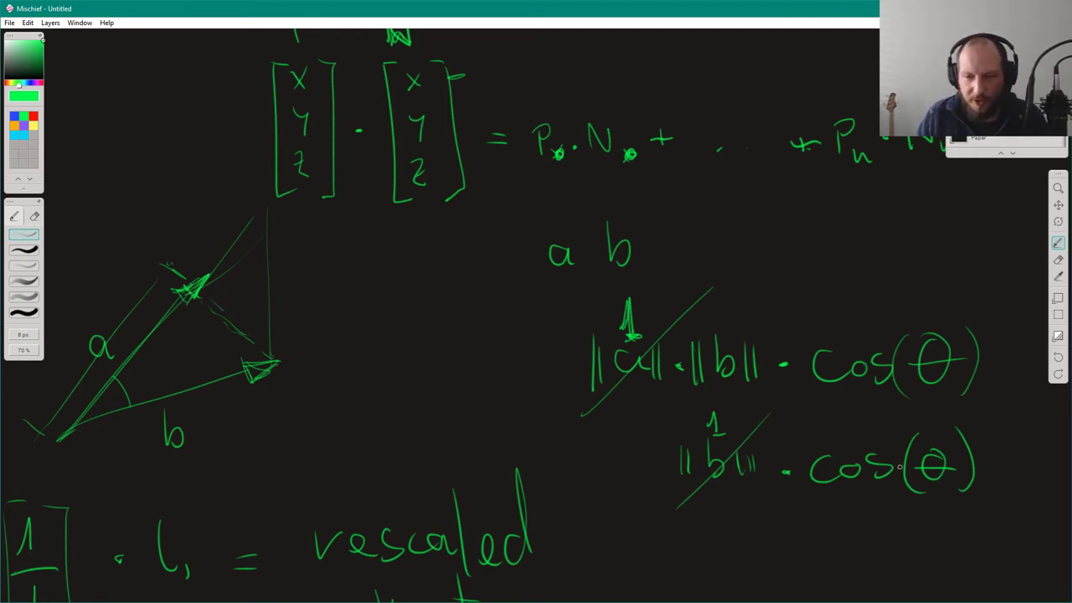
Step: Undo the alpha label and retraced arc tried on the arrows, along with the ‖b‖ strike-out and the 1 above it
drag(114, 379, 134, 409)
drag(166, 371, 166, 384)
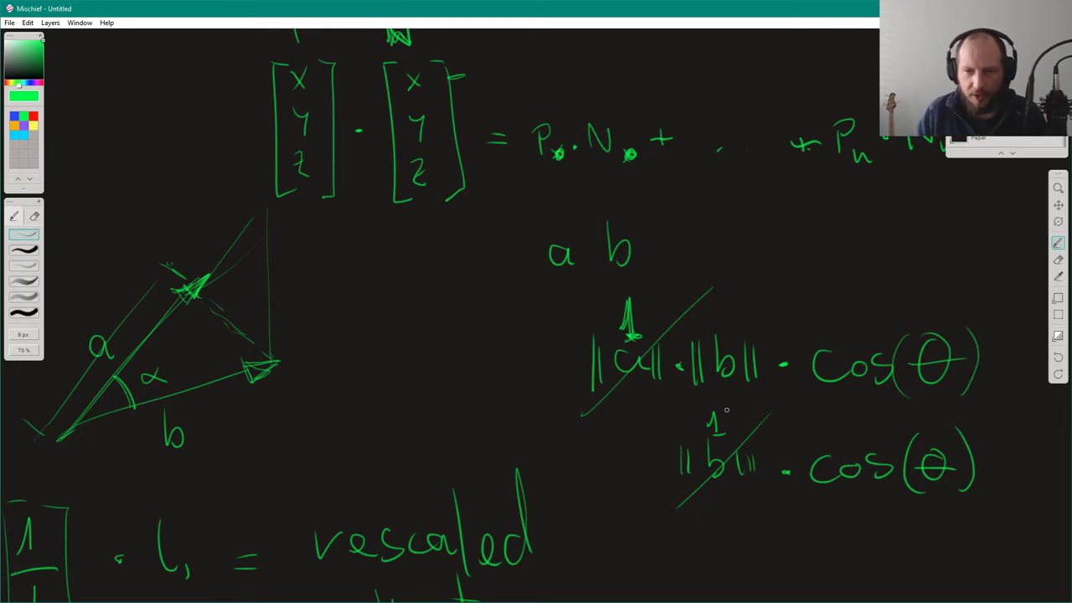
key(ctrl+z)
key(ctrl+z)
key(ctrl+z)
key(ctrl+z)
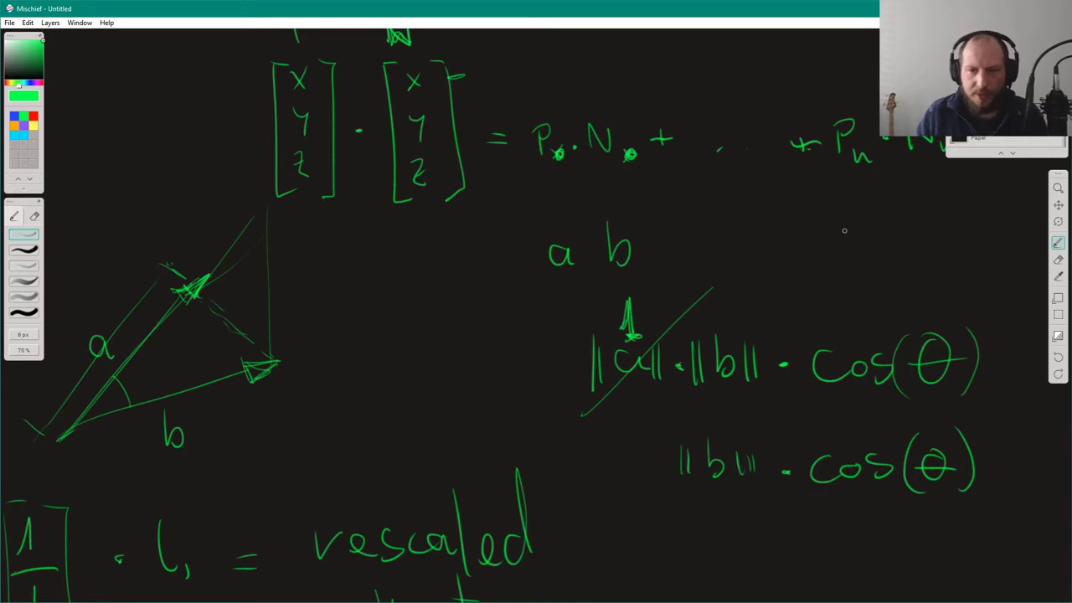
Step: Draw a short green arrow and a longer parallel red arrow beside it in the empty area below the matrices
mouse_move(360, 471)
mouse_down()
mouse_move(420, 398)
mouse_move(417, 411)
mouse_up()
click(33, 116)
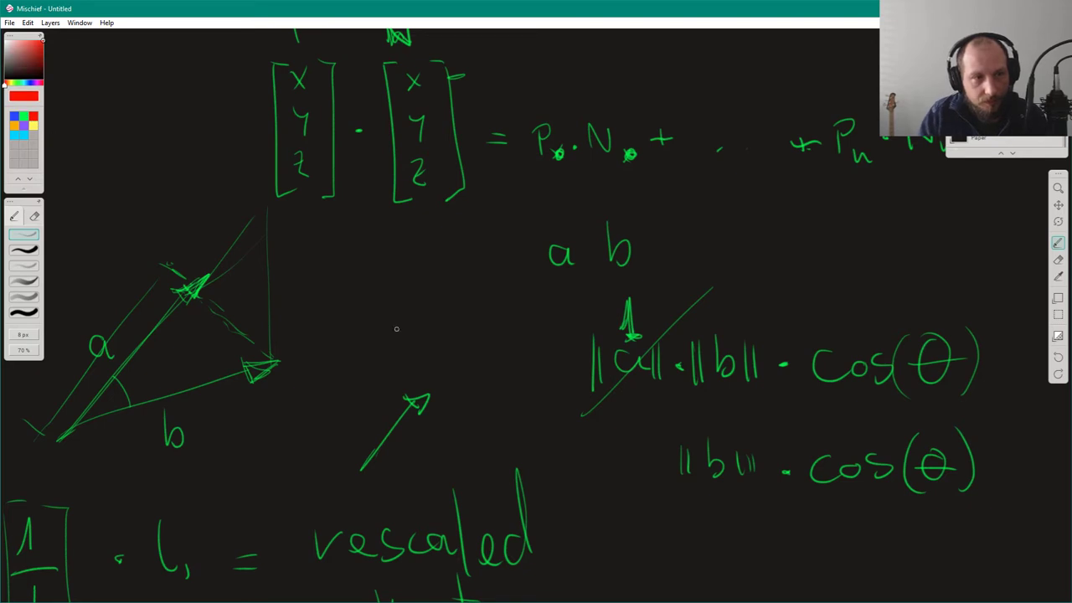
drag(367, 483, 483, 322)
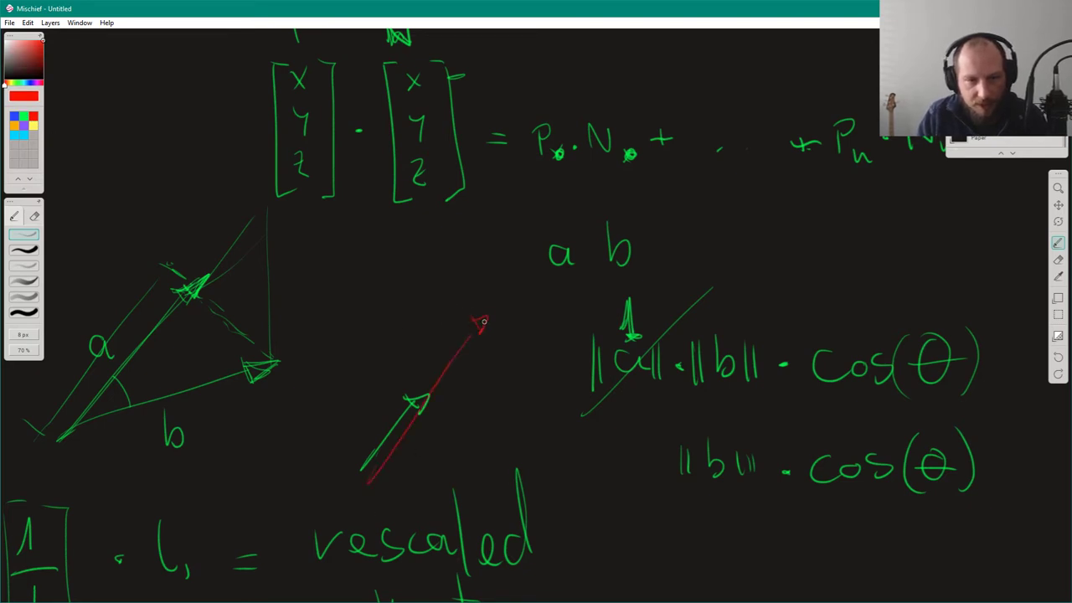
drag(369, 483, 478, 325)
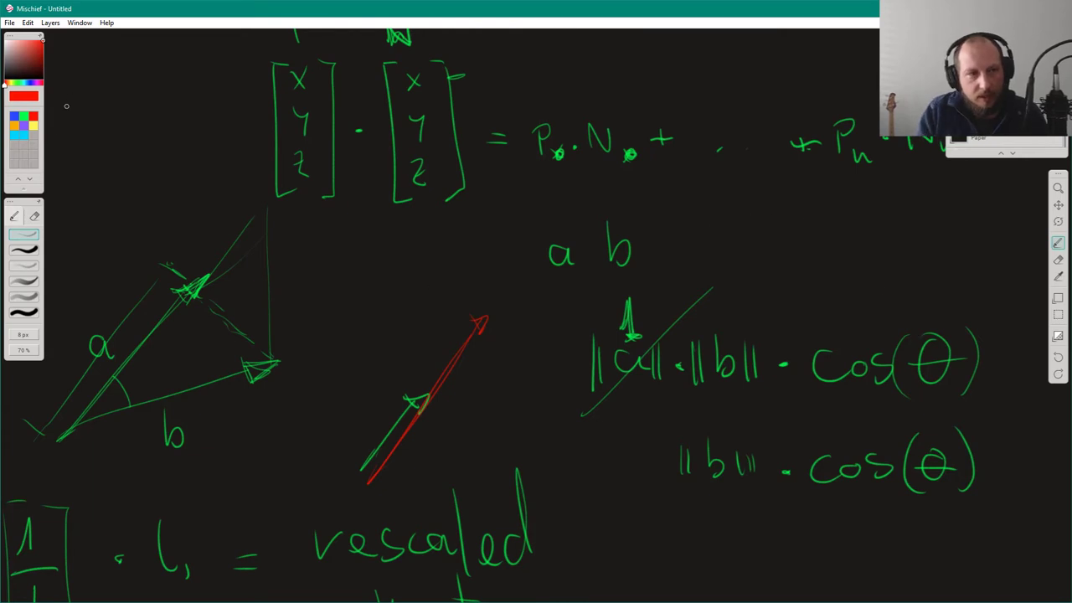
Step: Retrace the angle arc between arrows a and b in purple
click(14, 118)
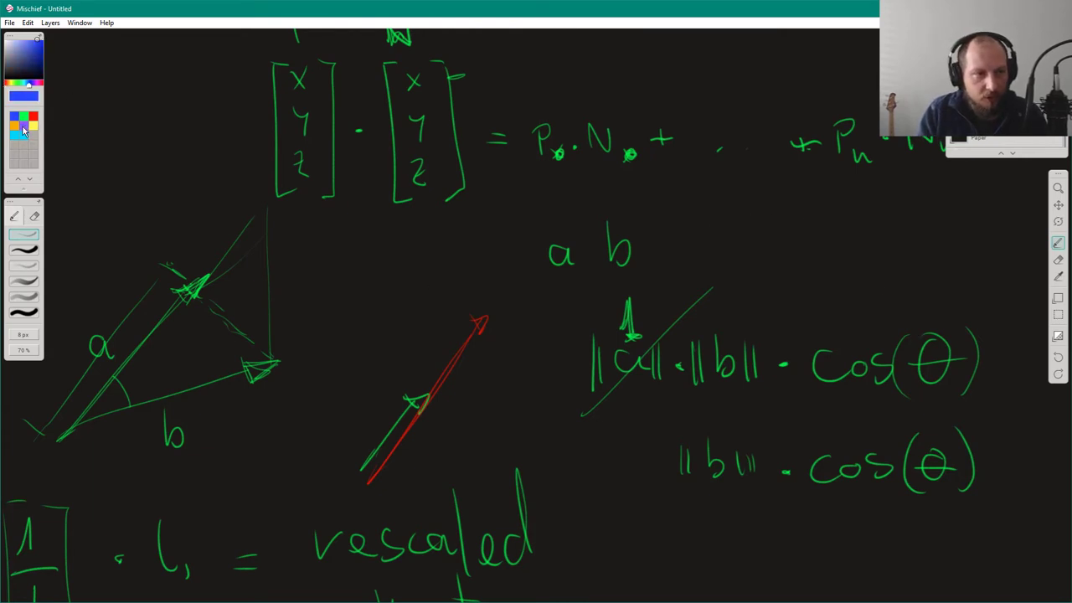
click(24, 128)
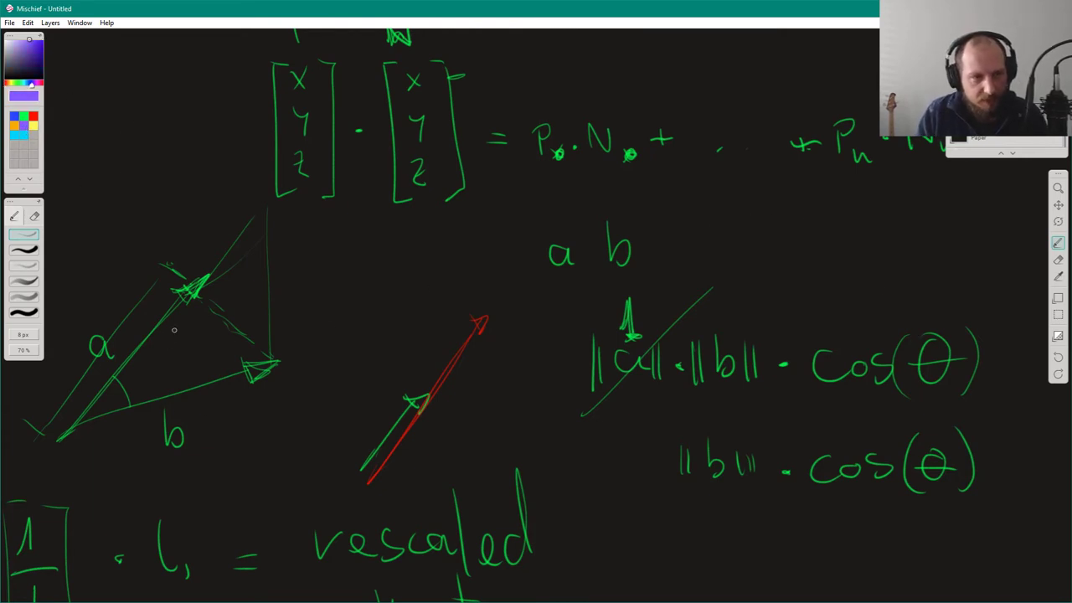
drag(116, 376, 131, 406)
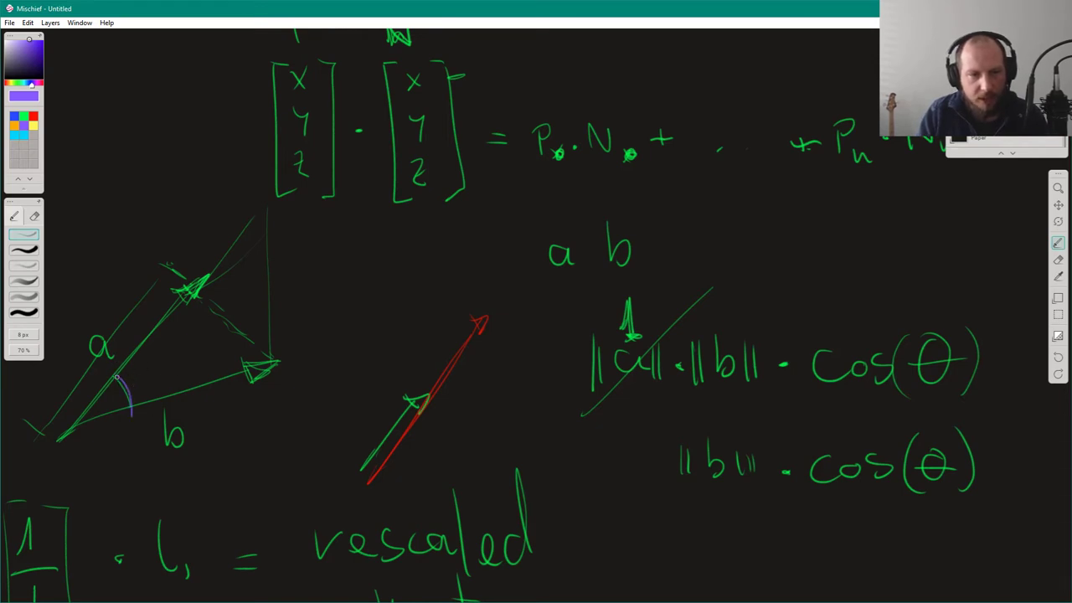
drag(117, 377, 125, 385)
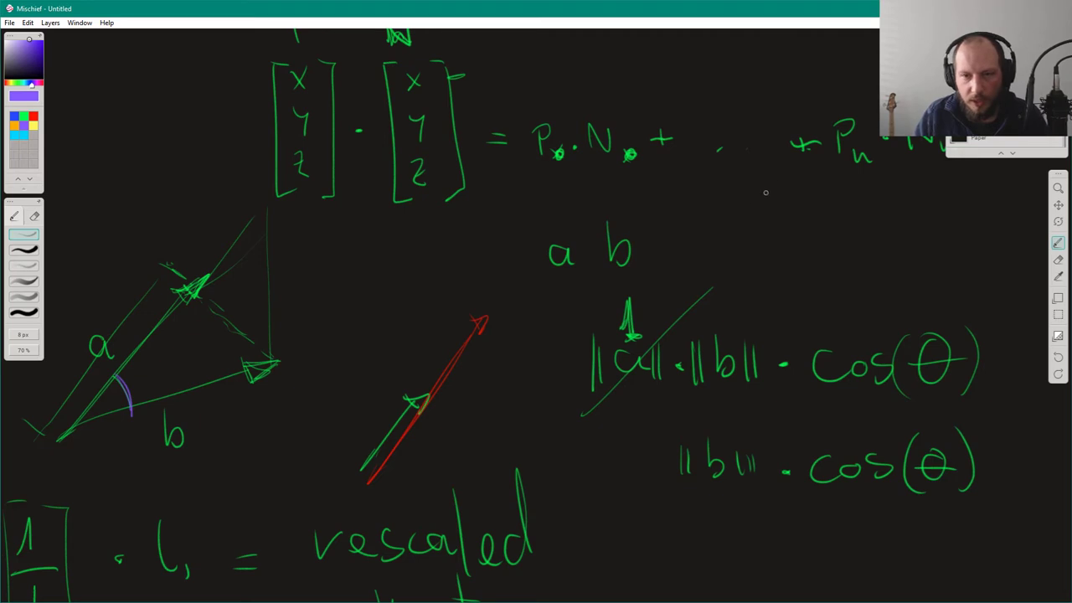
Step: Sketch purple axes with a cosine curve above the formulas and mark the curve's starting point with a dot
mouse_move(761, 164)
mouse_down()
mouse_move(769, 284)
mouse_move(900, 234)
mouse_up()
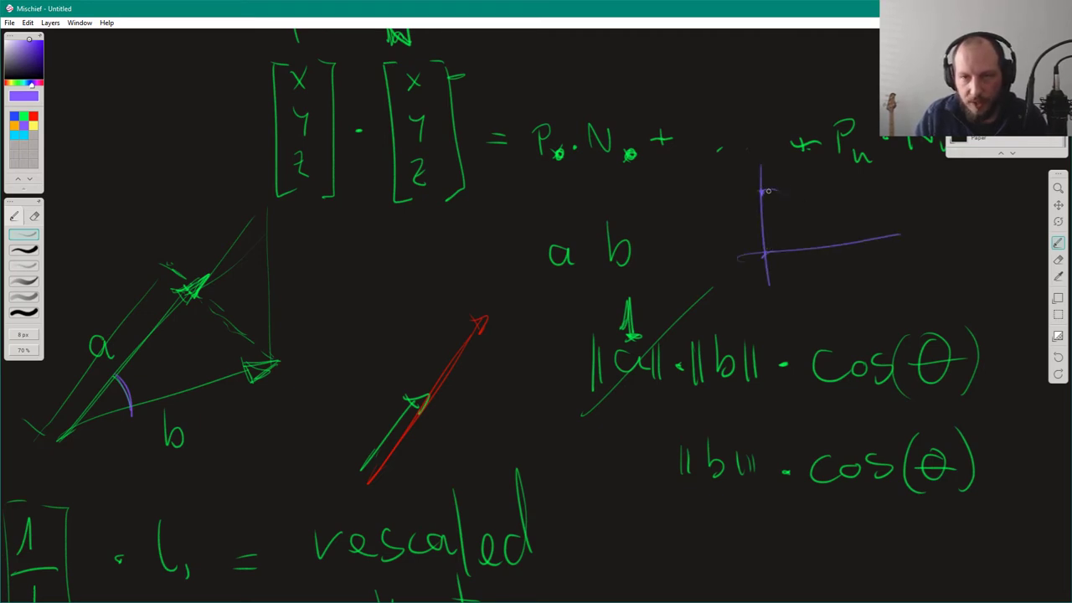
mouse_move(768, 191)
mouse_down()
mouse_move(808, 234)
mouse_move(823, 282)
mouse_move(852, 306)
mouse_move(889, 176)
mouse_move(909, 163)
mouse_up()
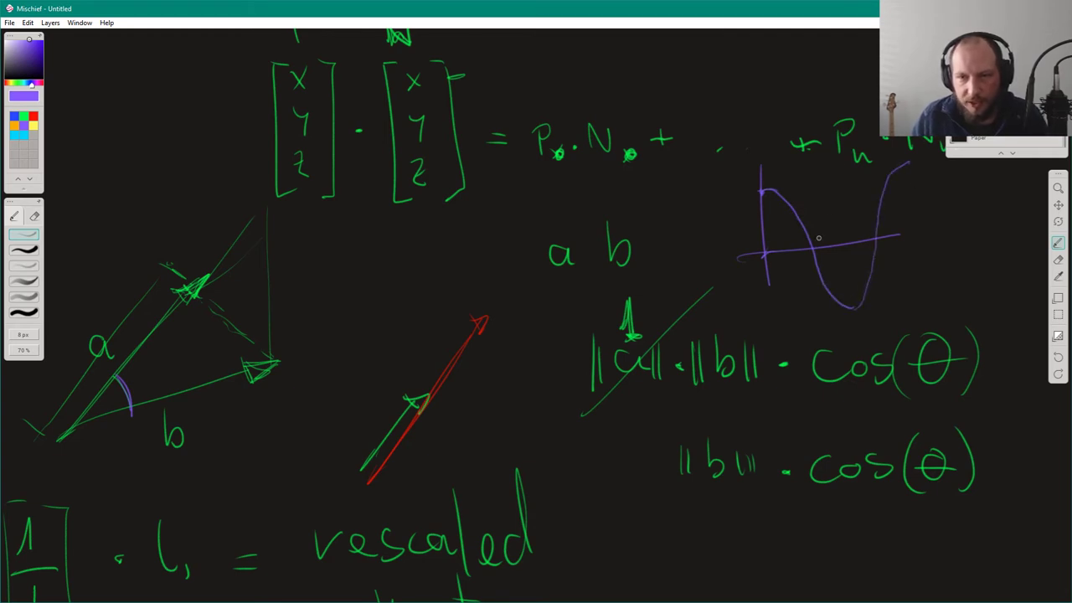
drag(761, 192, 761, 189)
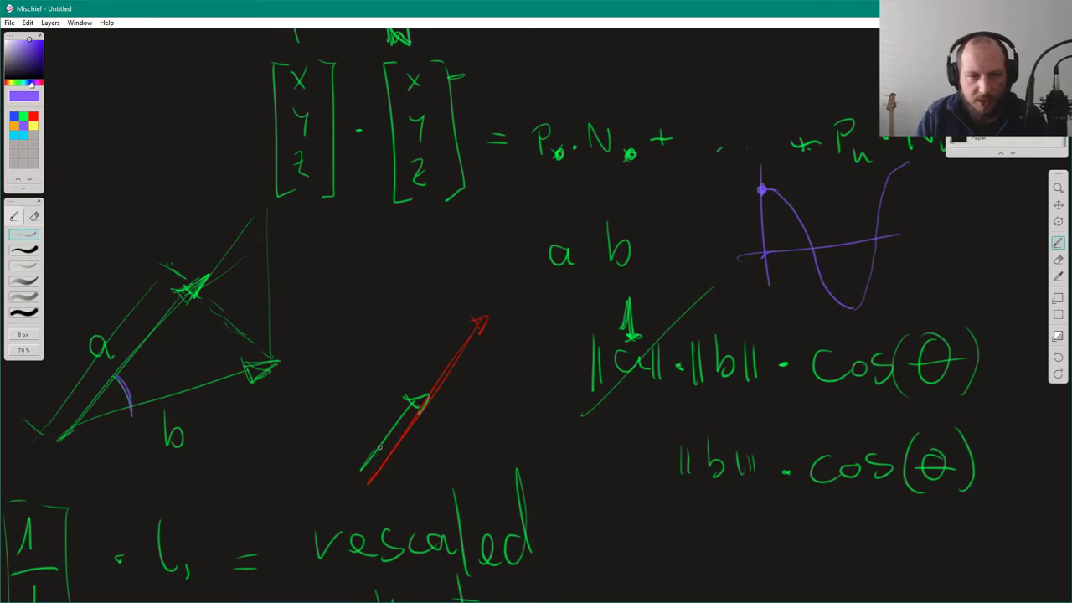
Step: Mark the angle between the parallel arrows as θ=0, and annotate the reduced formula with a 1 above cos and a circle around ‖b‖
mouse_move(373, 466)
mouse_down()
mouse_move(391, 435)
mouse_move(367, 473)
mouse_move(377, 458)
mouse_move(418, 453)
mouse_move(459, 465)
mouse_up()
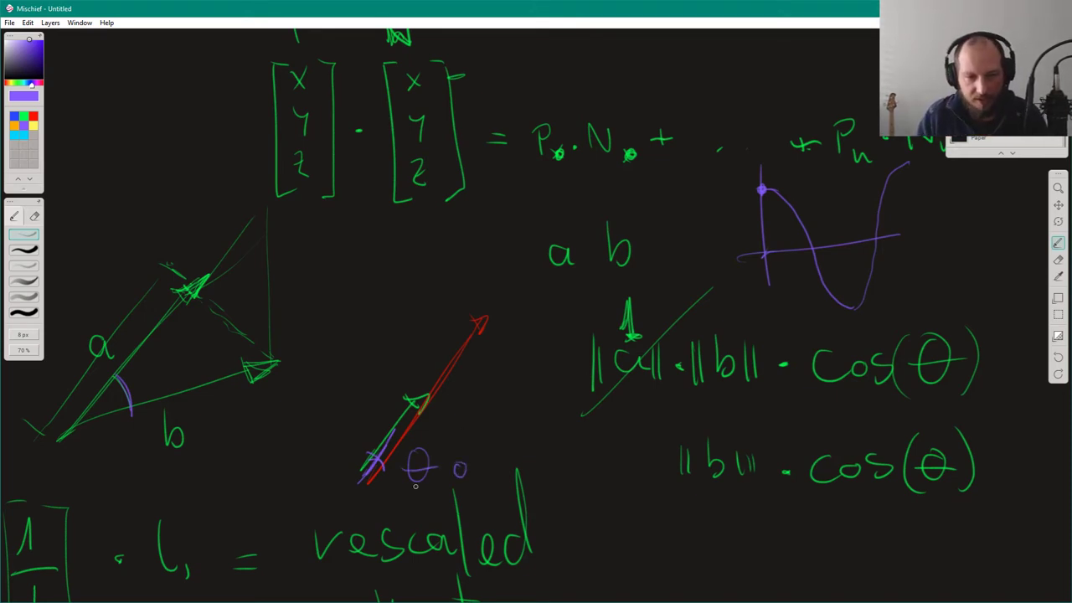
drag(433, 472, 445, 471)
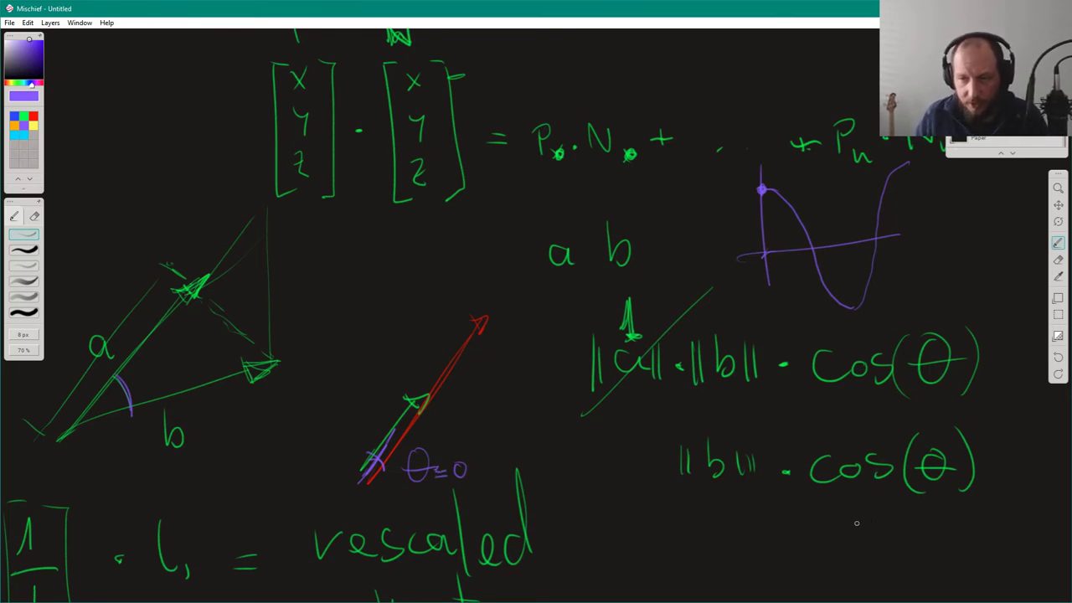
mouse_move(867, 435)
mouse_down()
mouse_move(865, 407)
mouse_move(871, 418)
mouse_up()
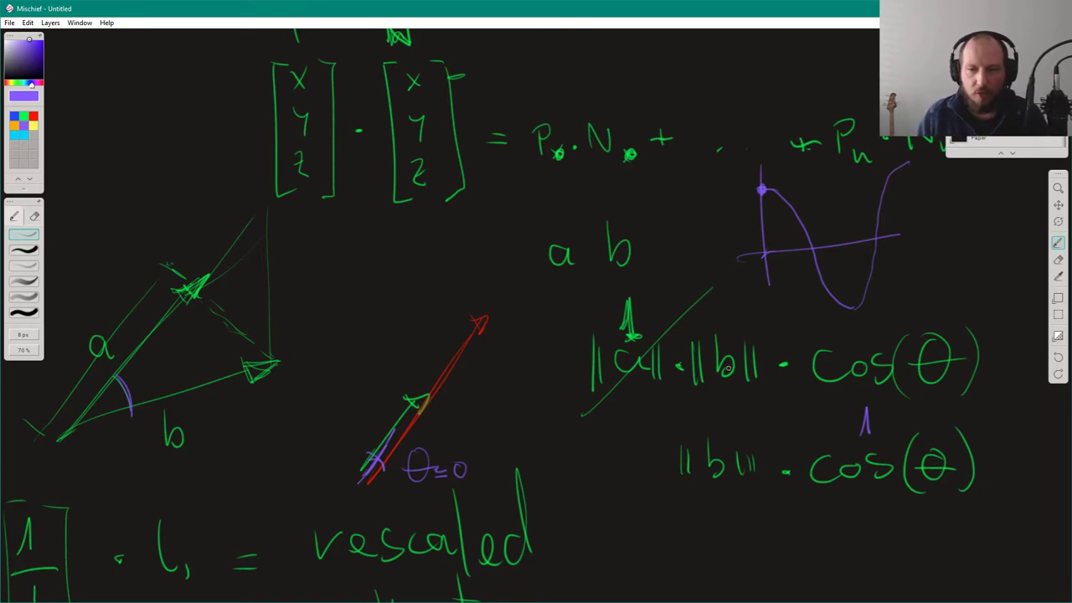
drag(756, 446, 671, 455)
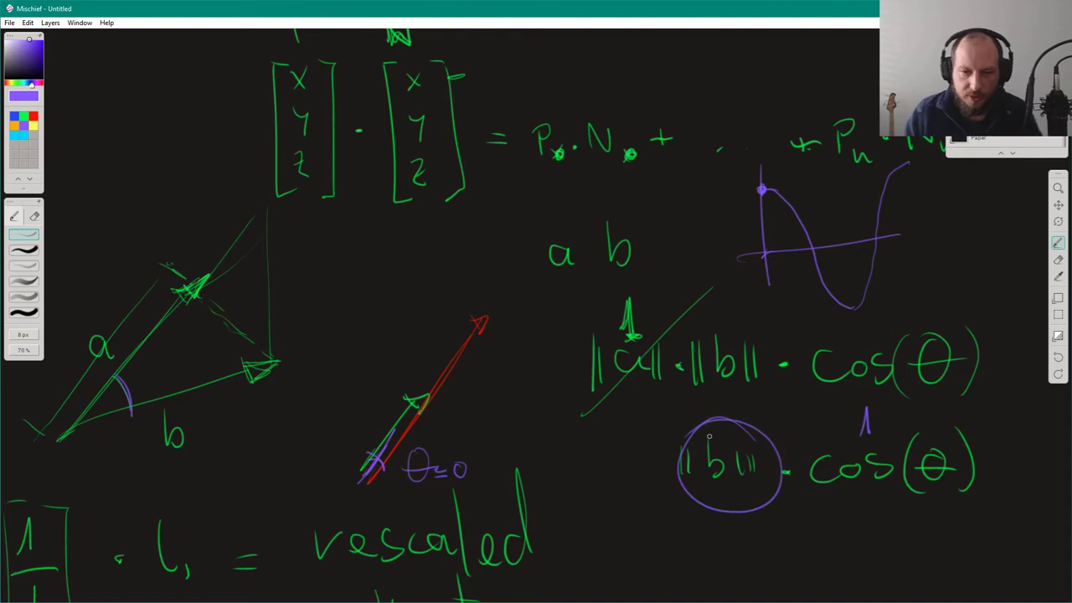
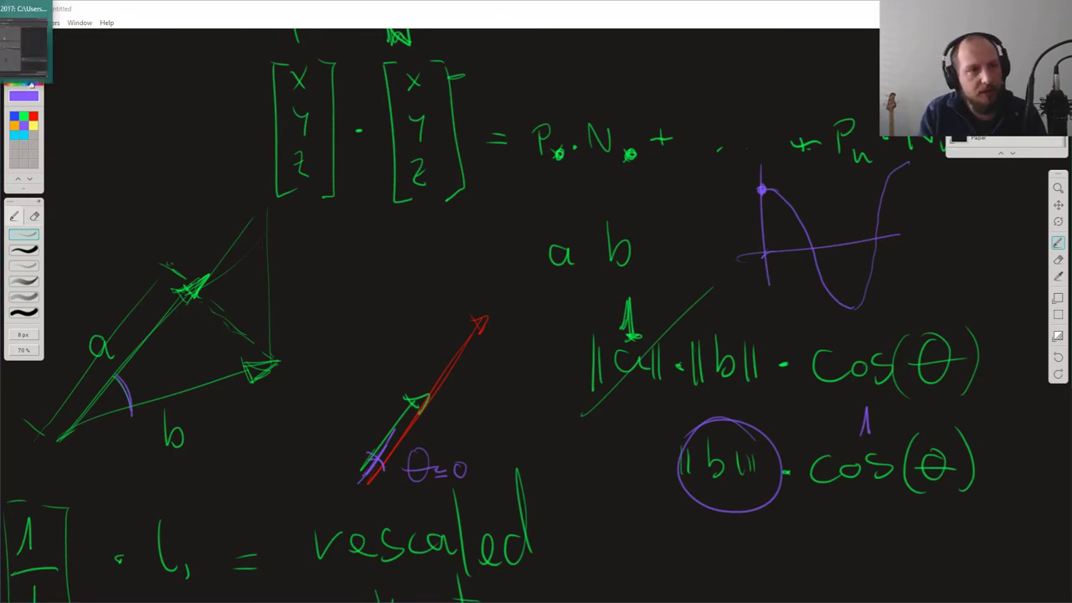
Step: Switch to Maya, enlarge the Node Editor, and show the vectorProduct2 node's attributes
click(7, 43)
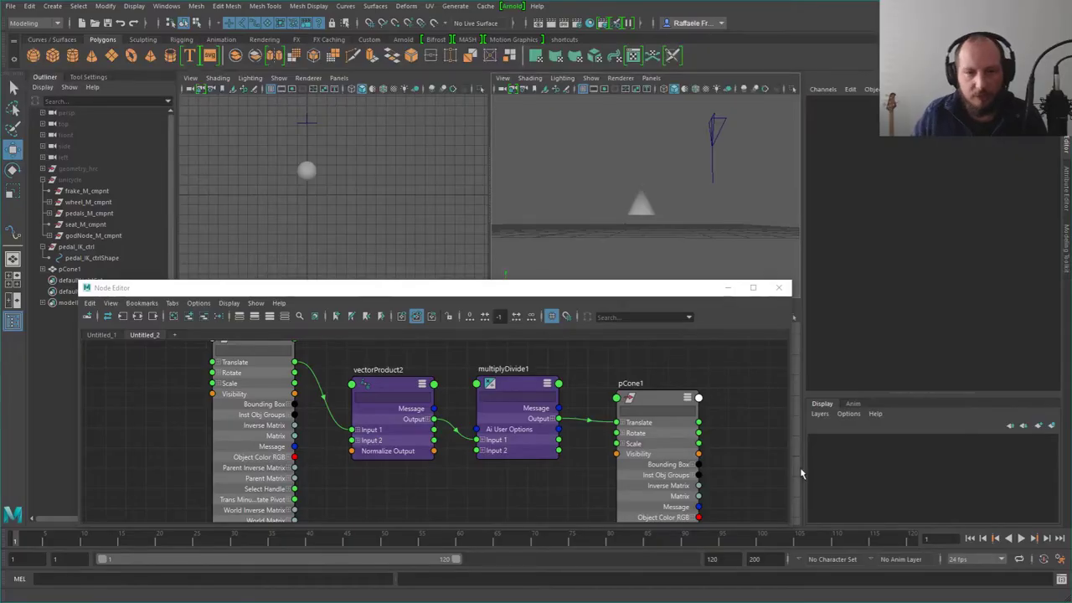
click(667, 283)
drag(791, 280, 807, 147)
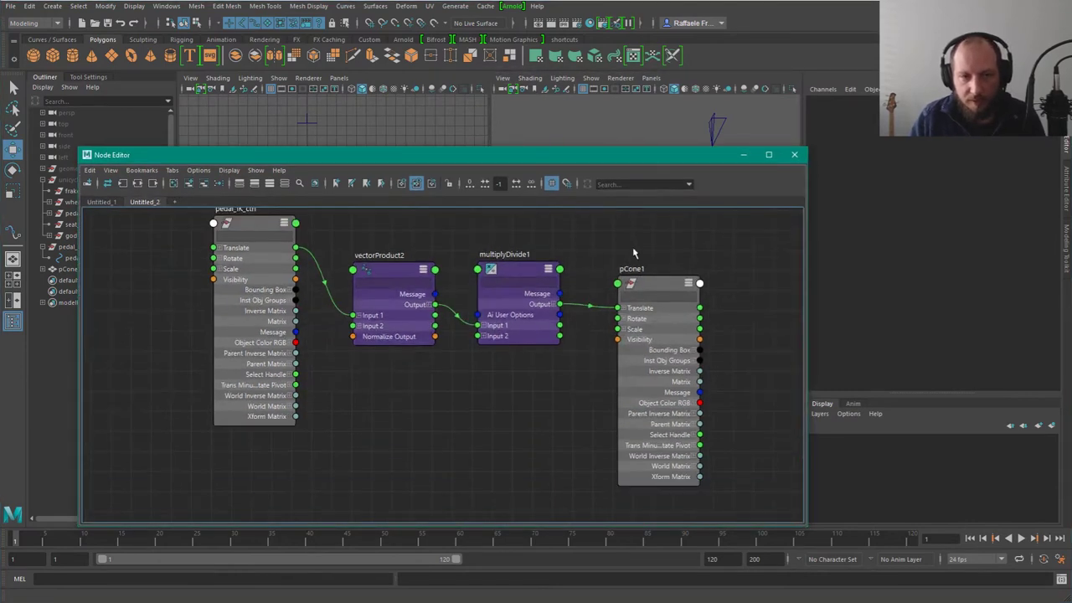
click(238, 326)
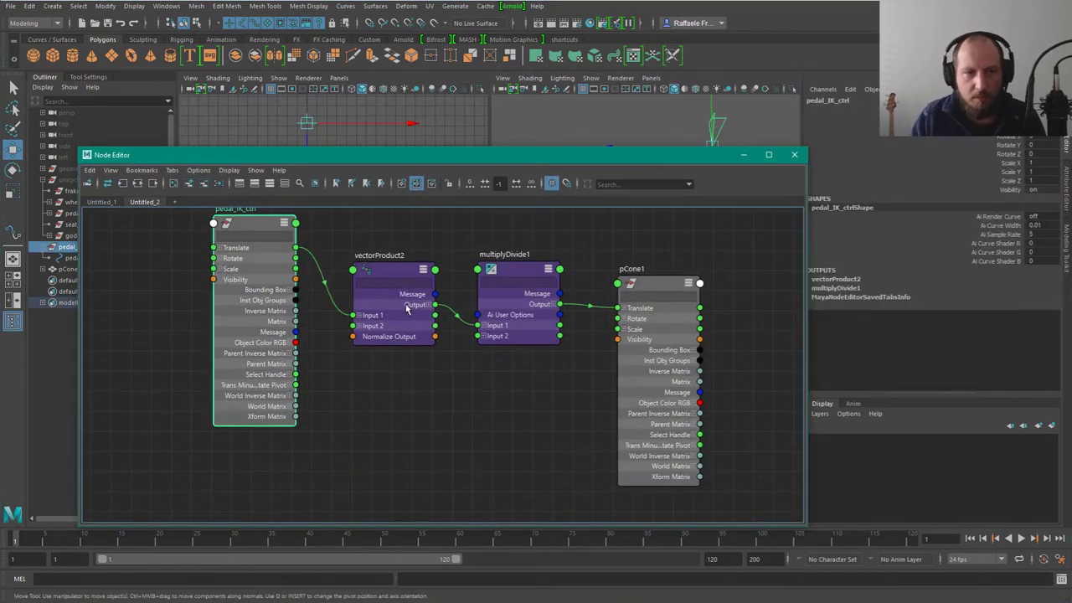
mouse_move(393, 273)
mouse_down()
mouse_move(378, 296)
mouse_move(383, 278)
mouse_up()
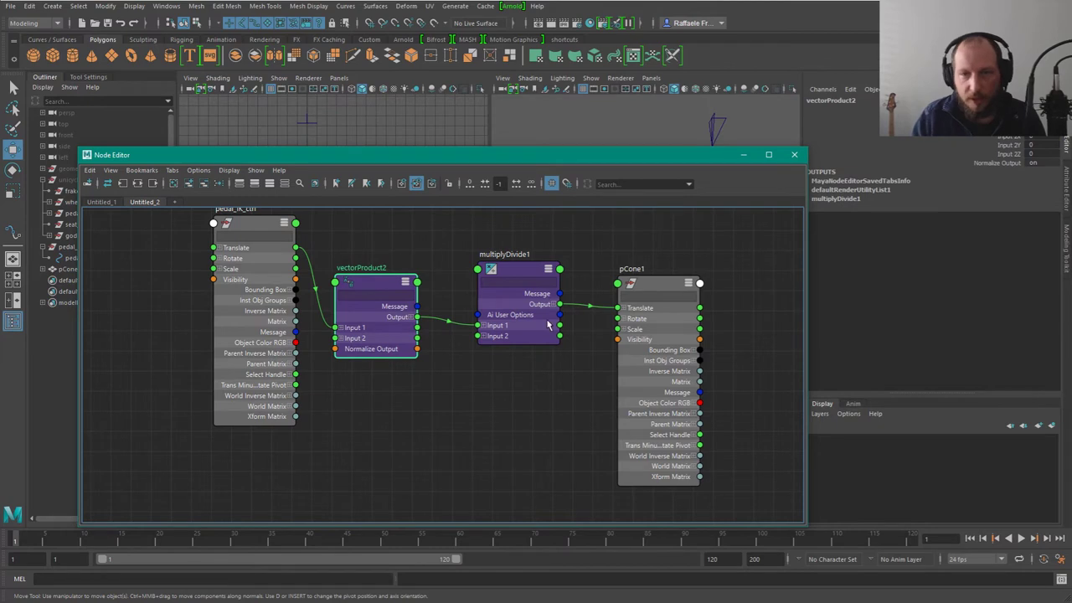
key(ctrl+a)
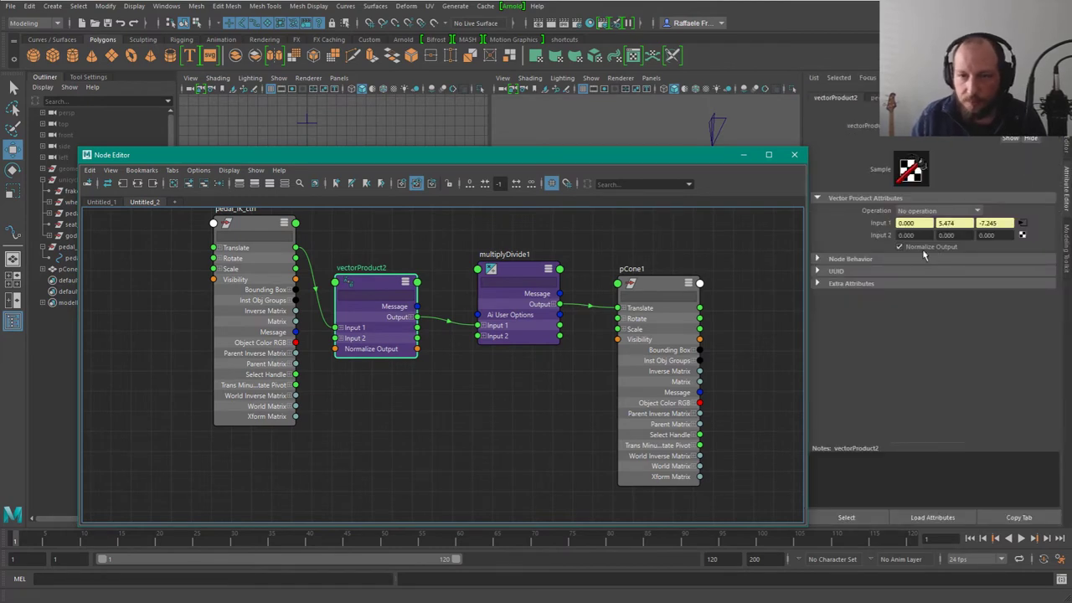
Step: Duplicate vectorProduct2, place the copy below multiplyDivide1, and expand it to show its inputs and outputs
click(479, 417)
drag(248, 227, 189, 252)
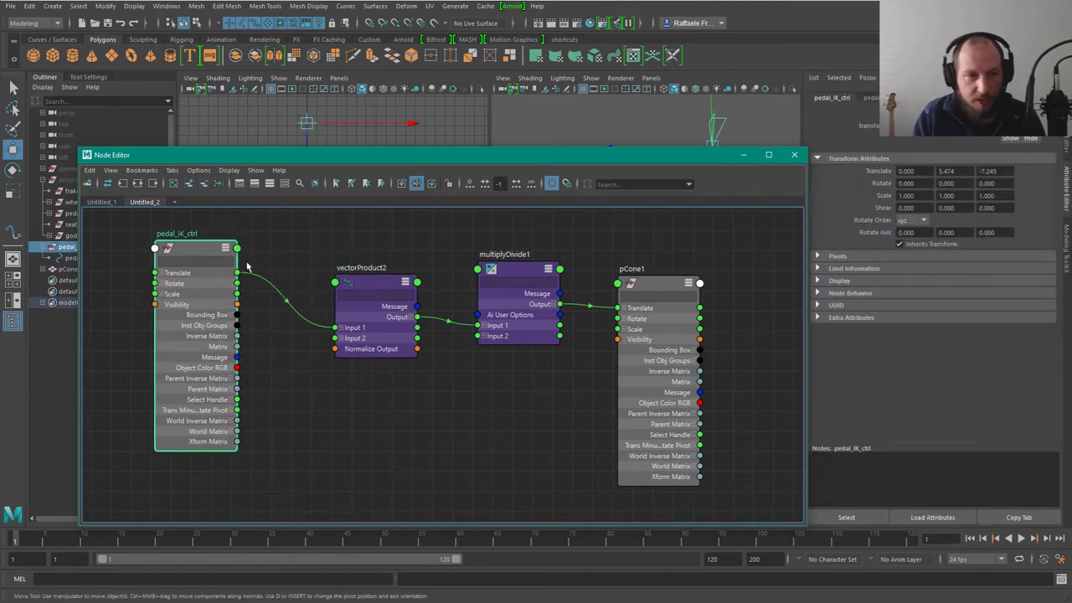
drag(369, 281, 372, 284)
key(ctrl+d)
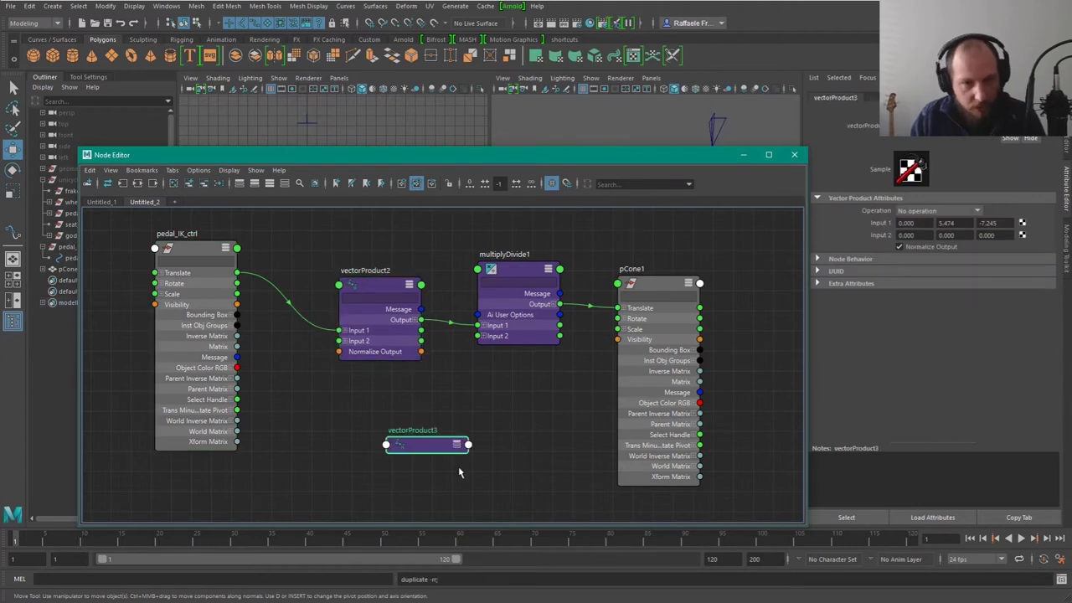
drag(440, 444, 514, 405)
double_click(487, 444)
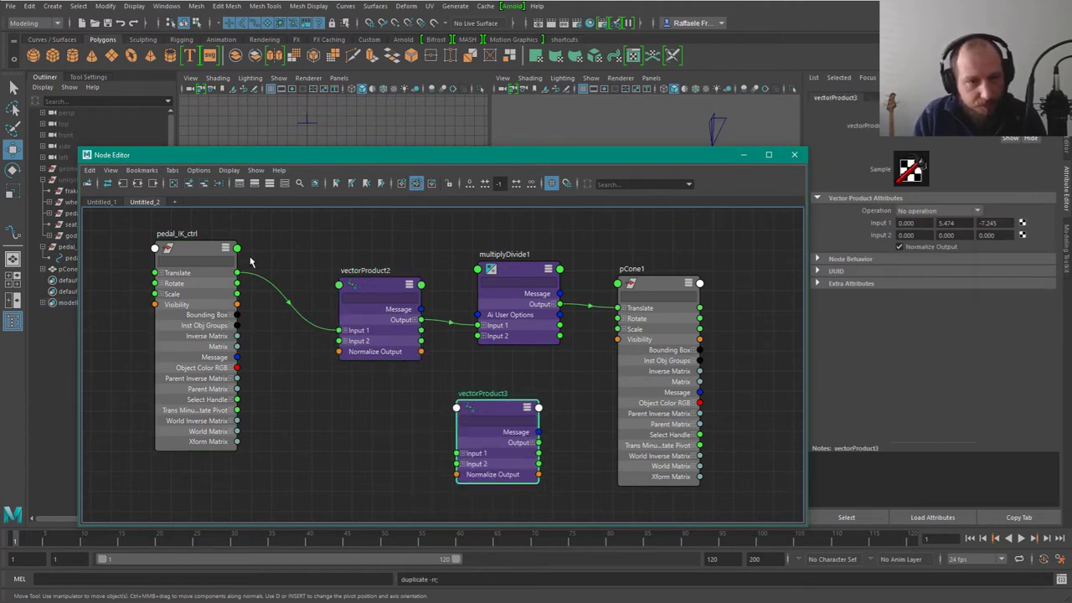
Step: Connect pedal_IK_ctrl's Translate to vectorProduct3's Input 1 and set vectorProduct2's operation to Dot Product
drag(243, 281, 473, 454)
drag(388, 284, 344, 283)
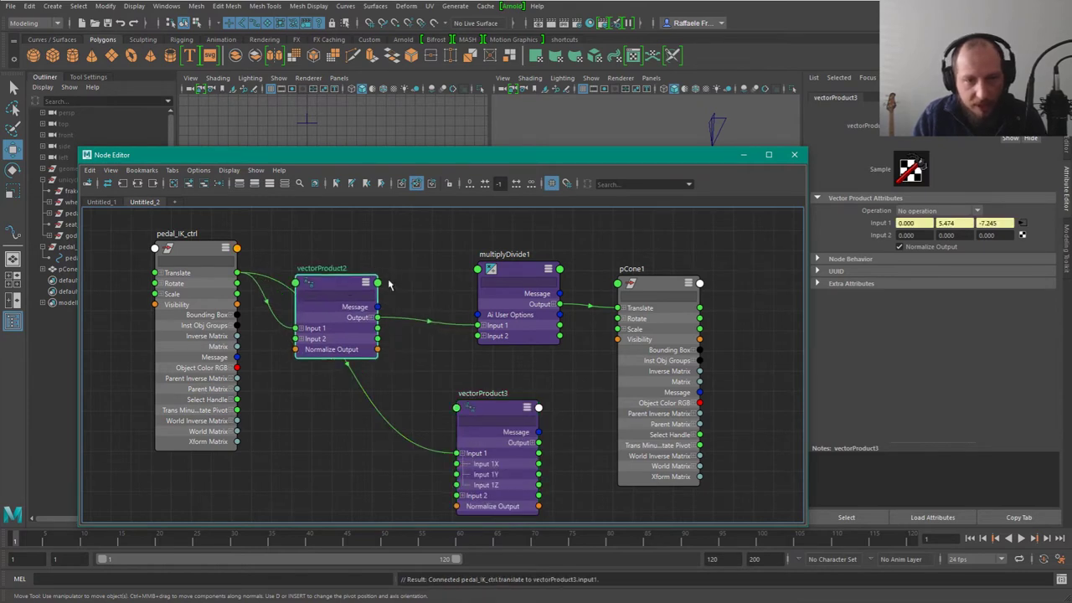
click(910, 212)
click(914, 234)
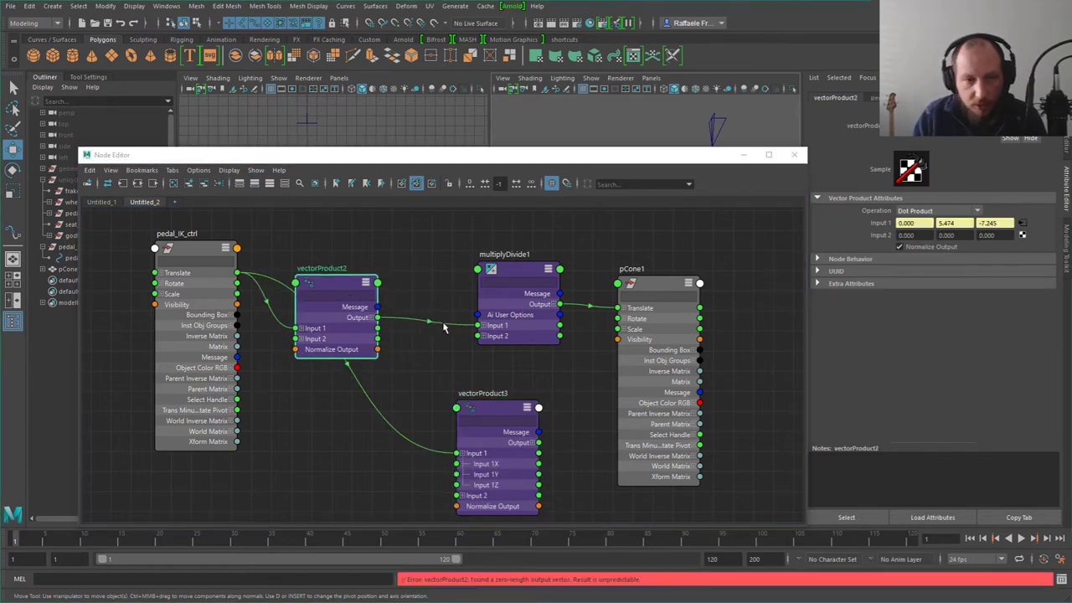
Step: Rewire vectorProduct3 so vectorProduct2's Output feeds Input 1 and pedal_IK_ctrl's Translate feeds Input 2
drag(378, 317, 457, 495)
drag(344, 283, 349, 235)
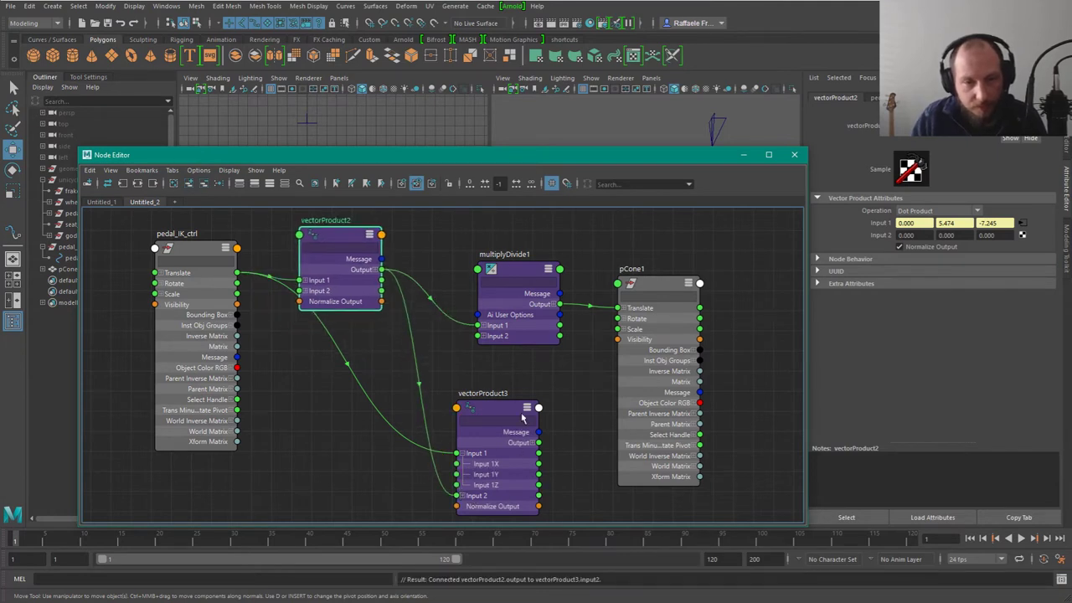
drag(450, 497, 456, 453)
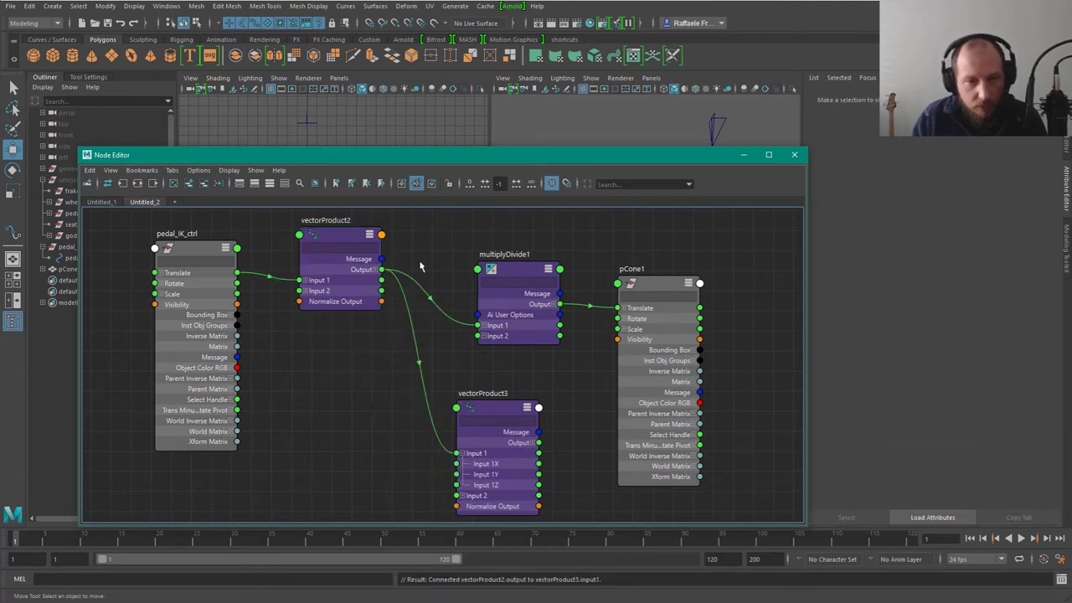
drag(237, 274, 456, 495)
drag(338, 240, 328, 221)
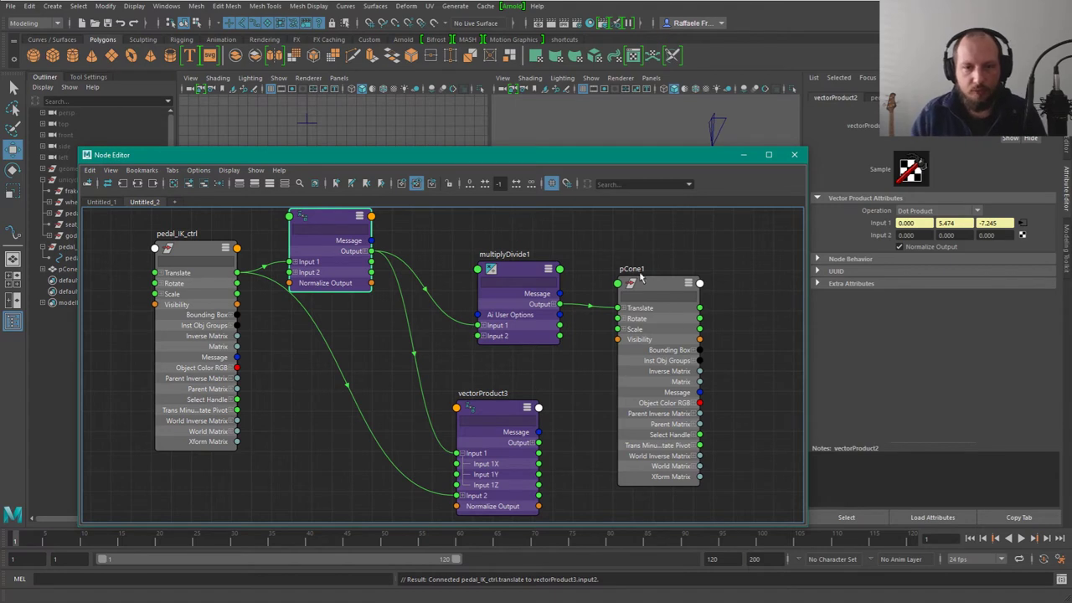
Step: Space out the pCone1 and multiplyDivide1 nodes, and disable Normalize Output on vectorProduct3
drag(661, 293, 680, 283)
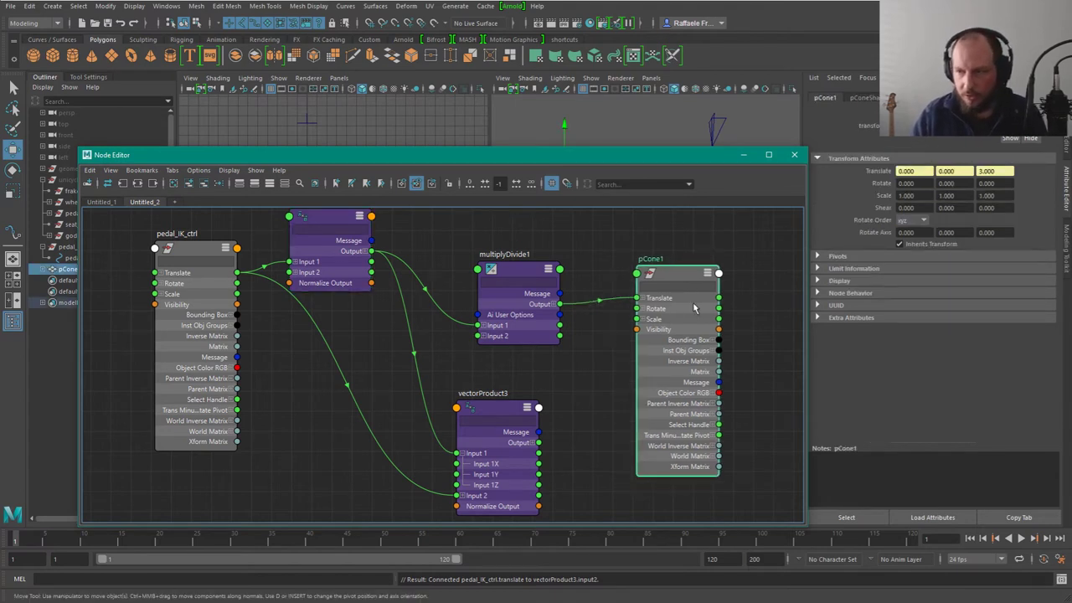
drag(521, 273, 490, 263)
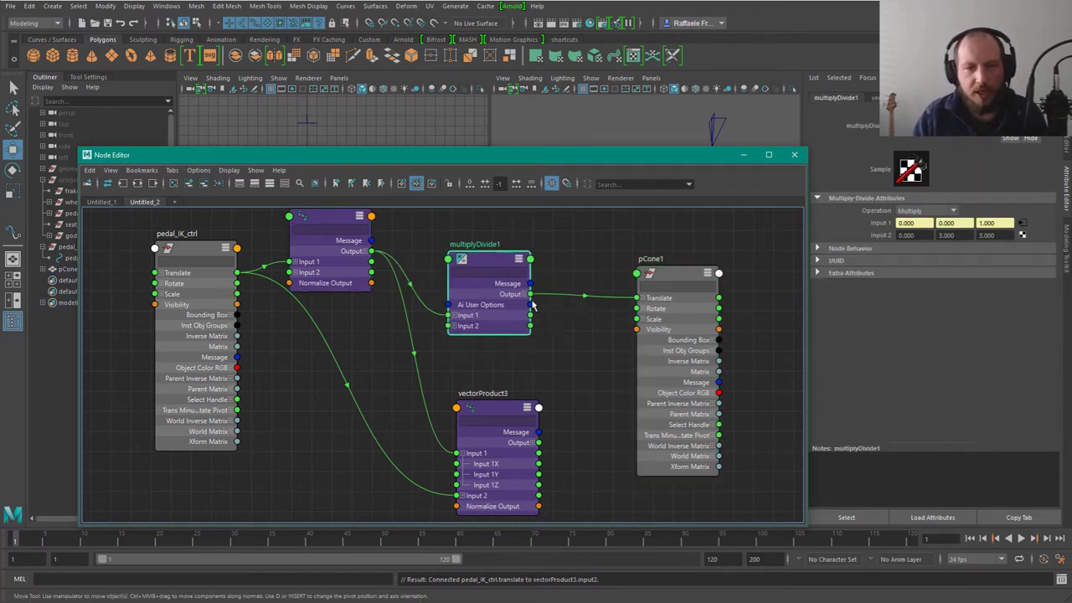
drag(503, 411, 507, 382)
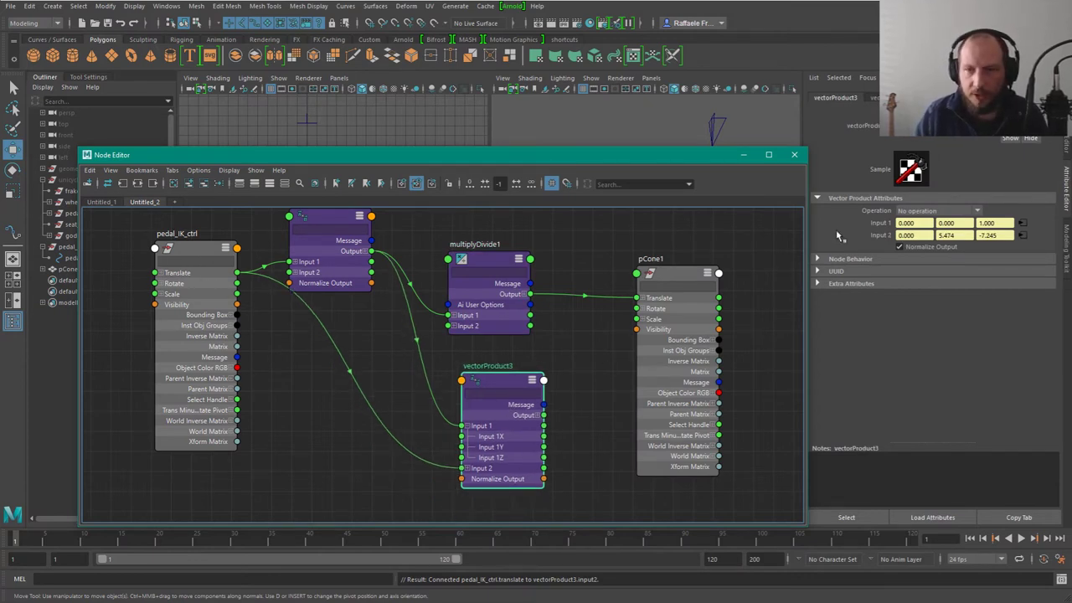
click(899, 247)
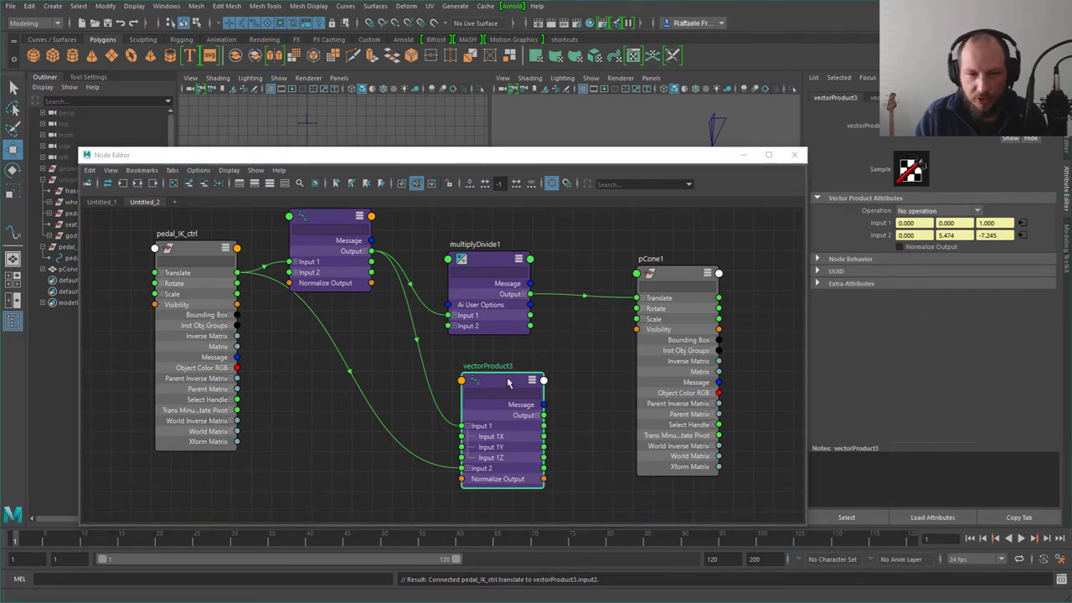
Step: Resize the Node Editor to uncover the viewports, and tuck vectorProduct3 under multiplyDivide1 with its Input 1 components collapsed
drag(510, 378, 497, 381)
alt+right_drag(693, 170, 792, 291)
drag(492, 470, 485, 414)
drag(486, 352, 485, 306)
mouse_move(483, 422)
mouse_down()
mouse_move(490, 394)
mouse_move(500, 412)
mouse_up()
click(454, 438)
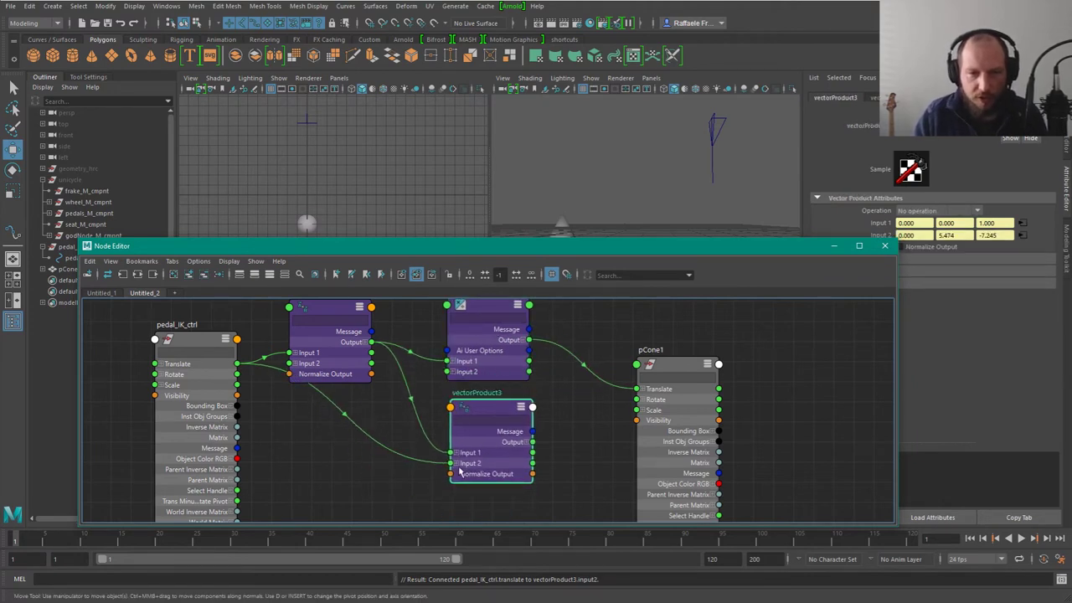
Step: Expand vectorProduct3's Output components and connect Output X to pCone1's Translate X
click(525, 442)
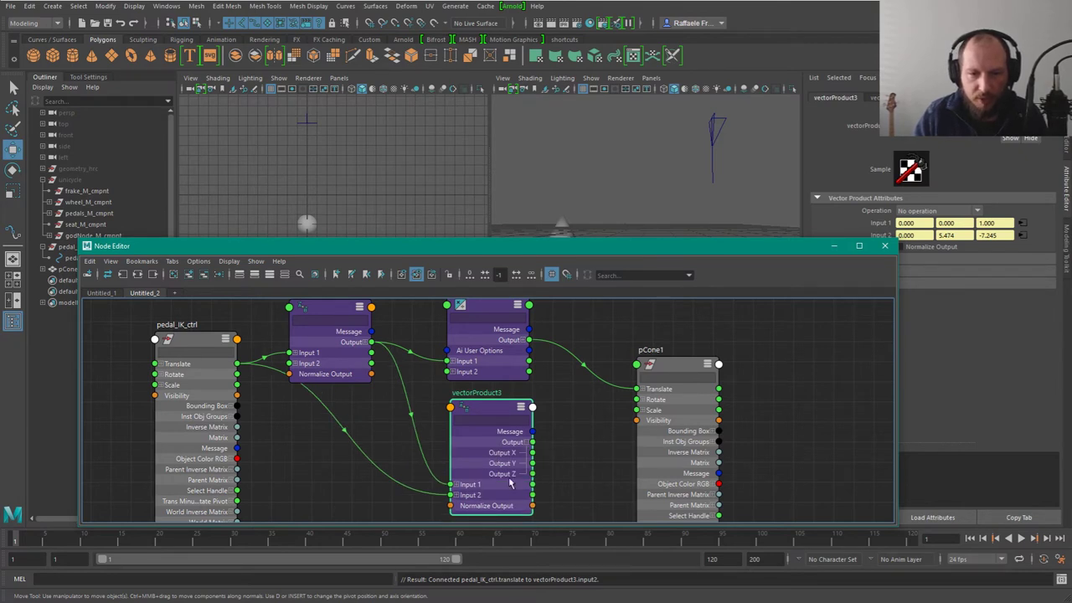
alt+drag(660, 165, 658, 191)
super+right_drag(711, 294, 718, 337)
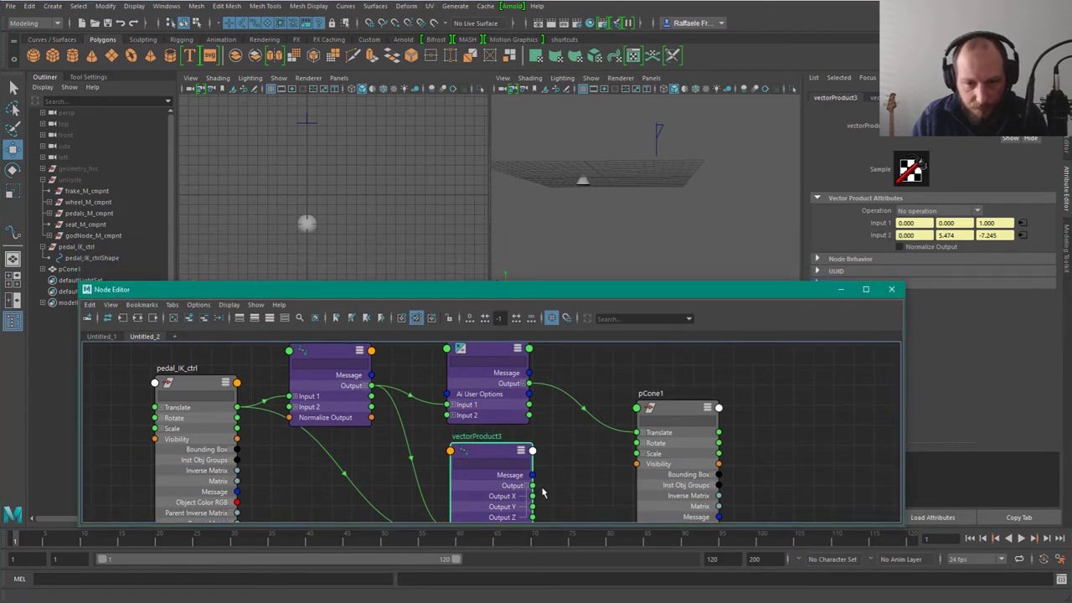
drag(531, 495, 637, 442)
click(642, 433)
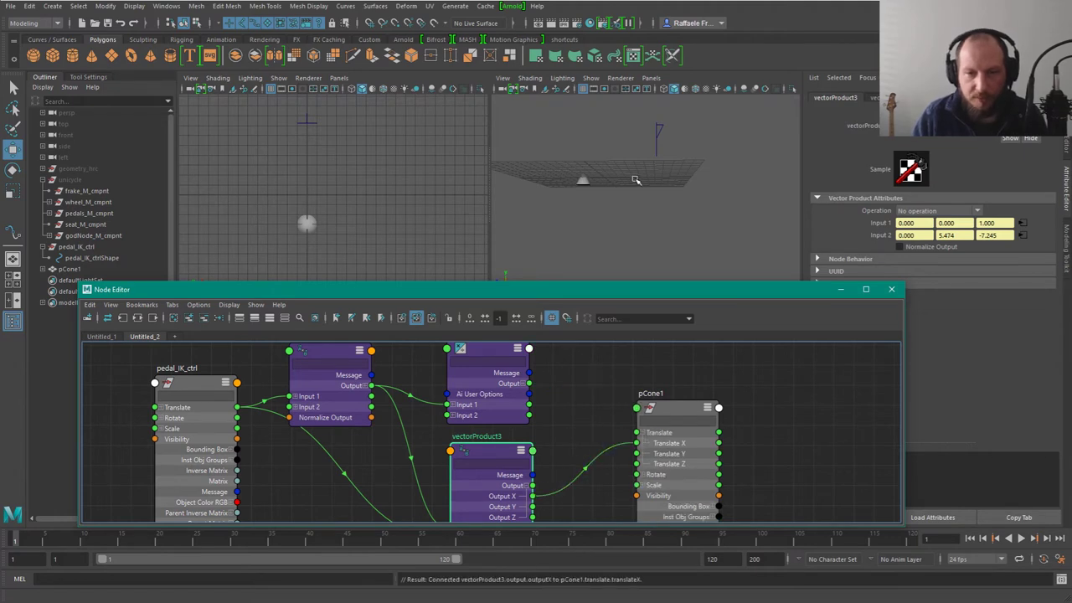
Step: Move pedal_IK_ctrl to about -1.3, 4.7, 1.2 and compare its translation with vectorProduct3's inputs
alt+drag(672, 151, 597, 153)
click(664, 141)
click(684, 412)
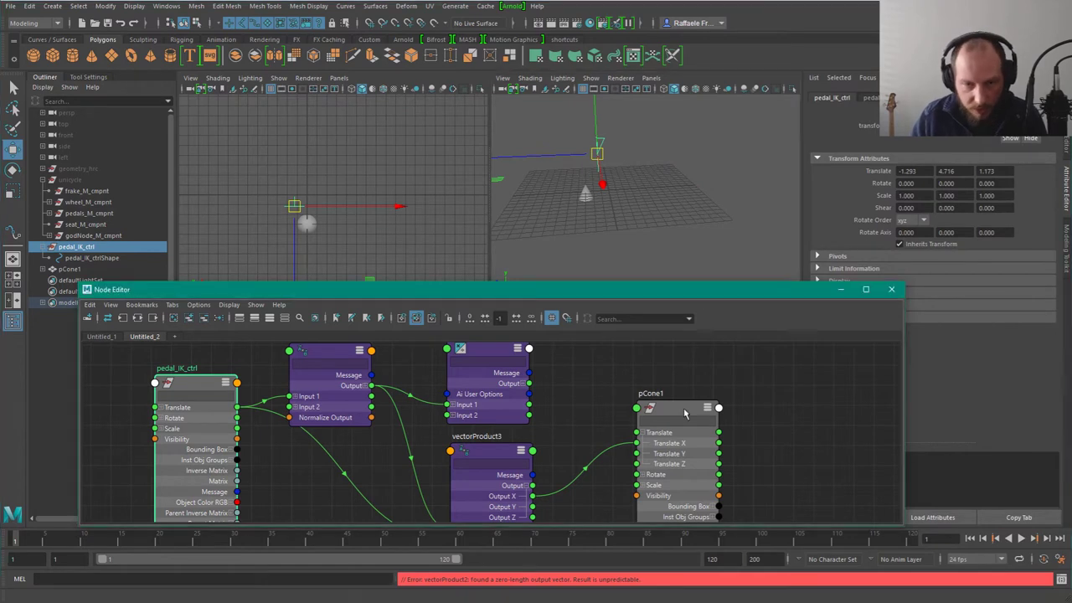
alt+middle_drag(580, 457, 614, 443)
click(589, 474)
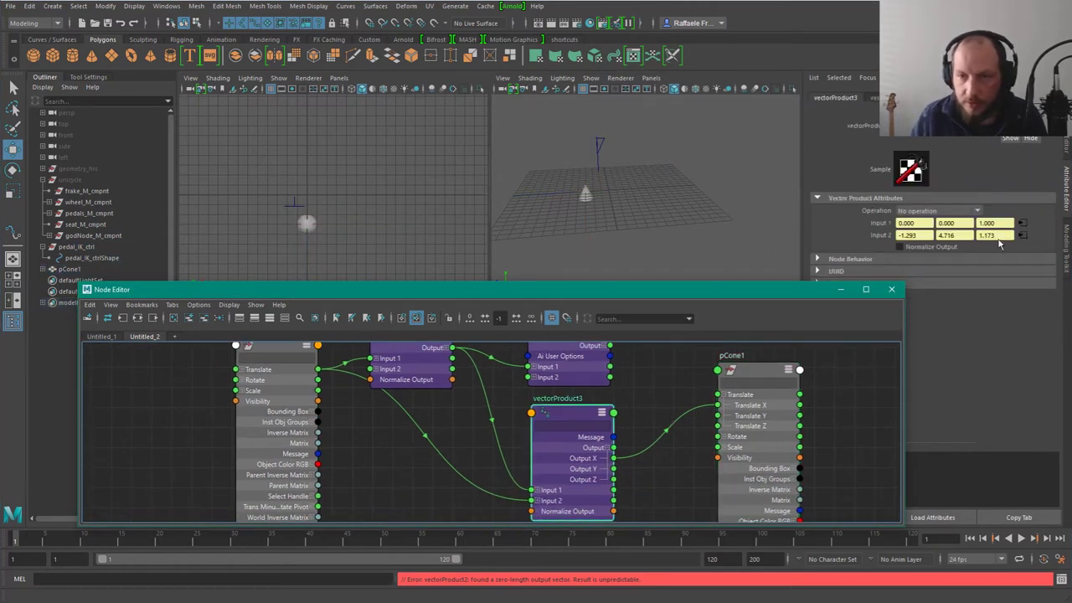
click(601, 144)
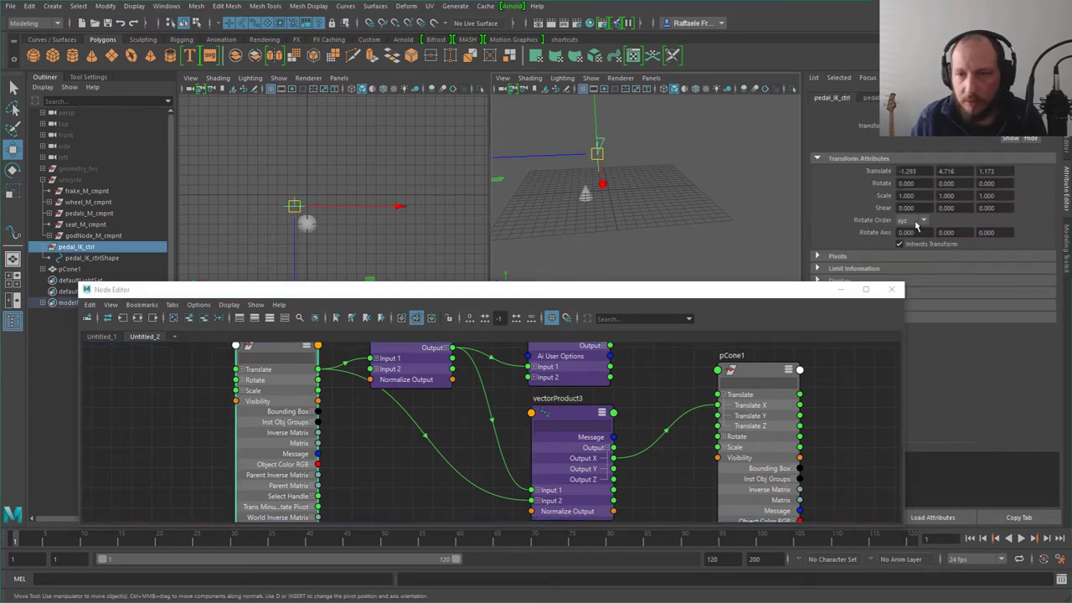
Step: Shift the pedal_IK_ctrl node away from vectorProduct2 and expand vectorProduct3's Input 1 and Input 2 components
drag(298, 405, 254, 427)
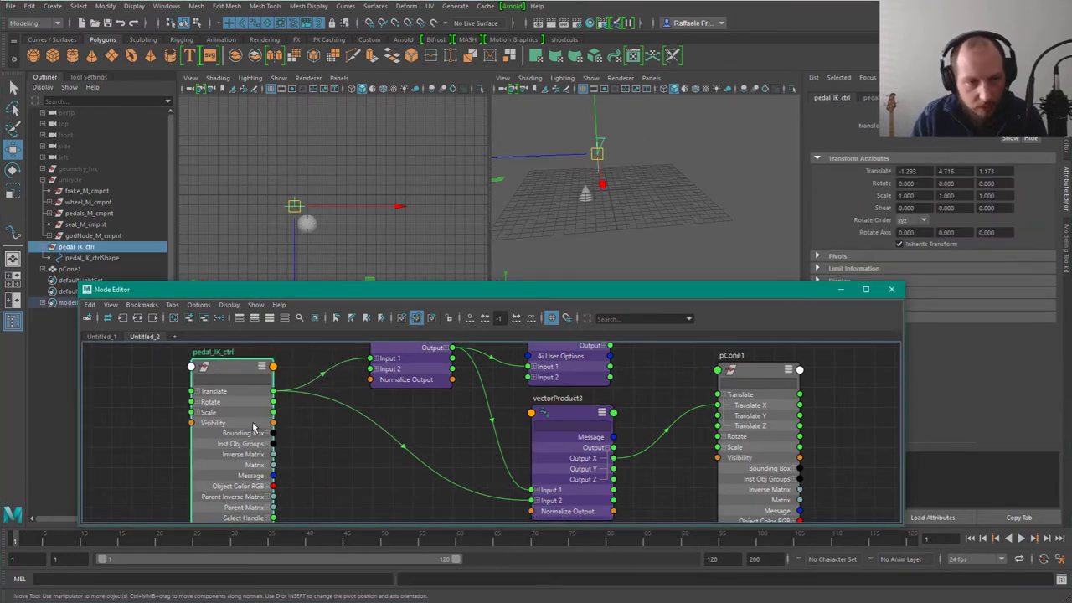
alt+middle_drag(548, 502, 549, 386)
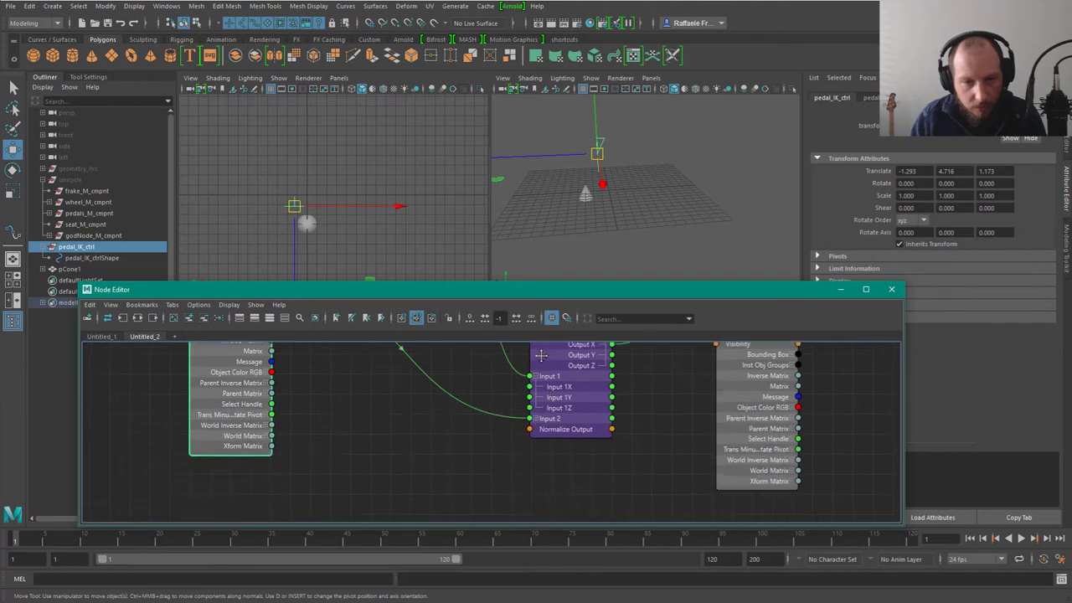
click(538, 423)
alt+middle_drag(538, 423, 591, 540)
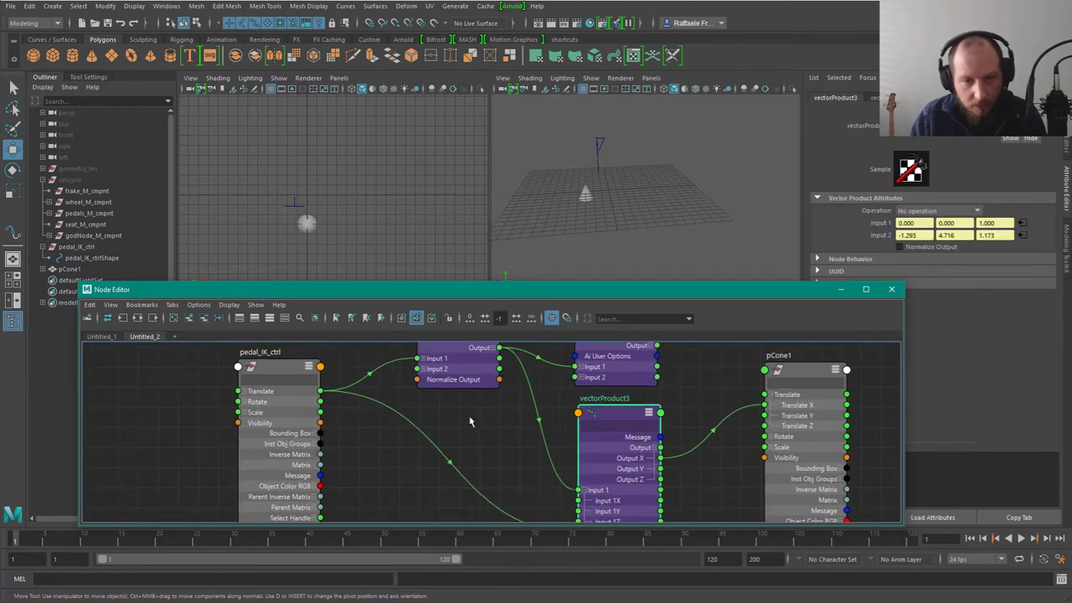
click(467, 356)
alt+middle_drag(664, 373, 671, 415)
alt+middle_drag(628, 517, 621, 477)
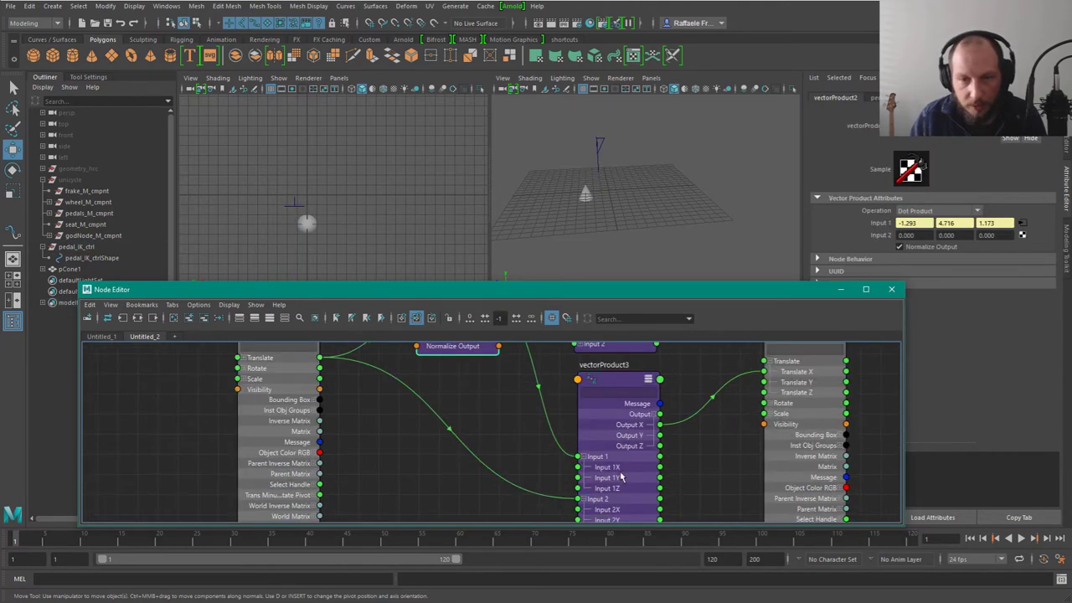
Step: Disconnect pedal_IK_ctrl's Translate from vectorProduct3's Input 2, and wire it back into the same input
ctrl+alt+shift+drag(522, 457, 355, 432)
click(307, 425)
alt+middle_drag(441, 398, 475, 487)
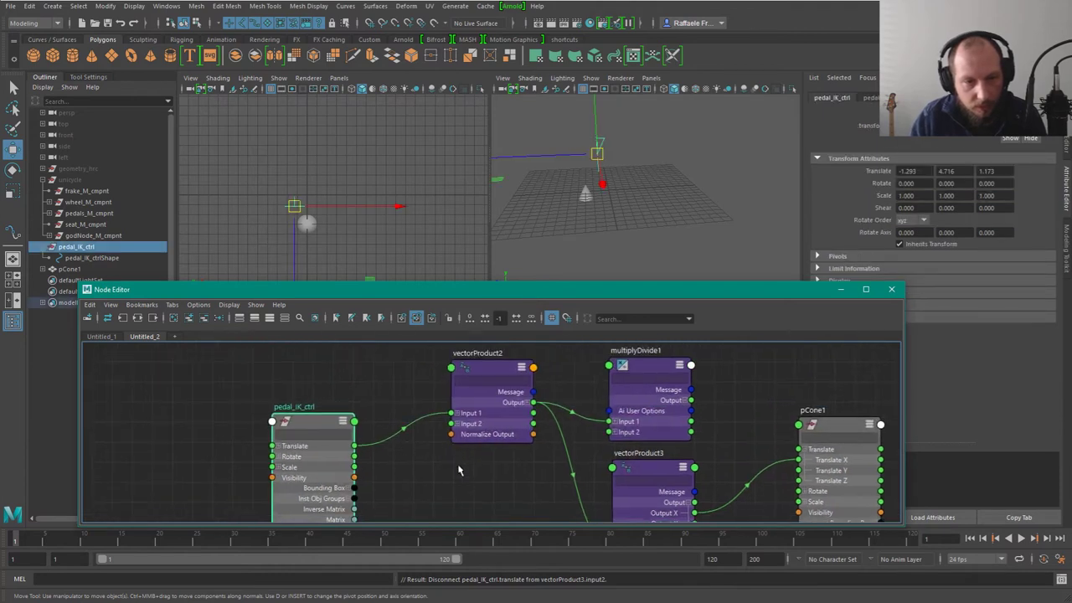
alt+right_drag(461, 472, 405, 485)
alt+middle_drag(404, 485, 364, 429)
drag(333, 399, 539, 506)
Step: Compare the settings of vectorProduct3 and vectorProduct2, then lower the vectorProduct2 node and expand its Output components
click(593, 423)
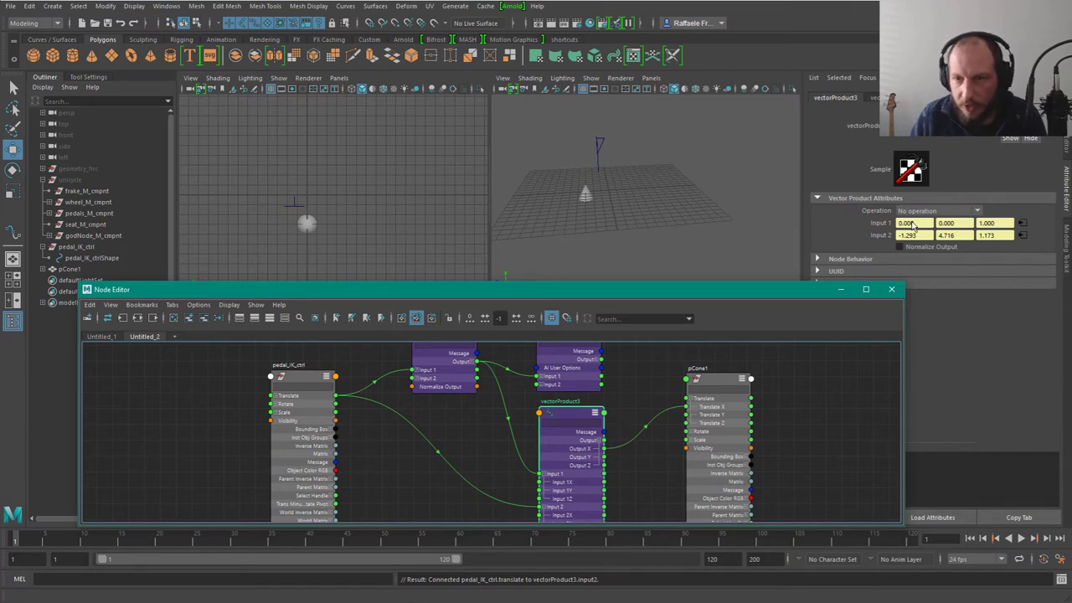
click(463, 368)
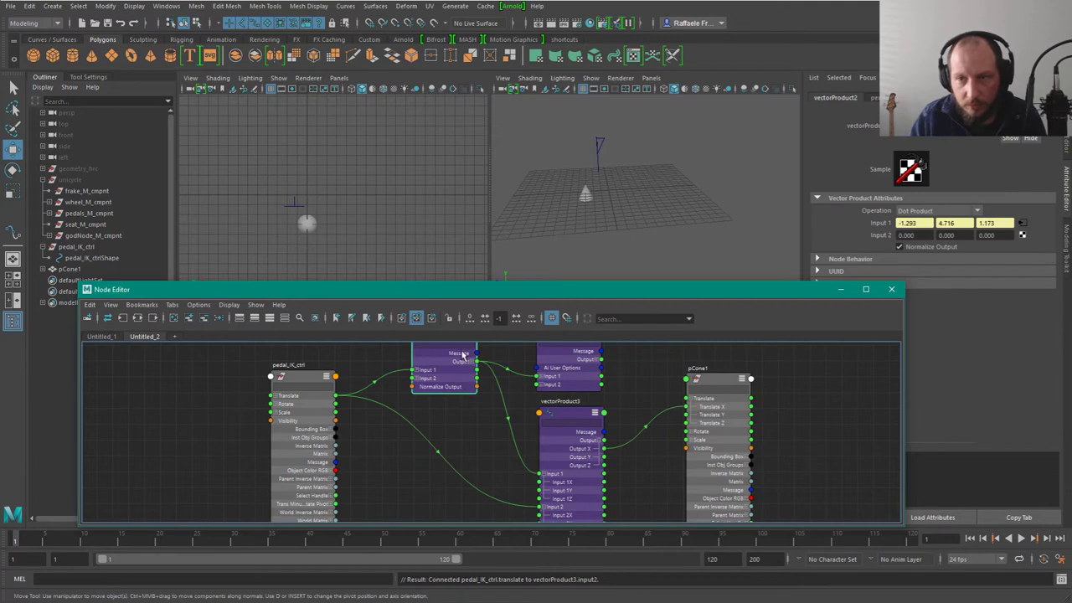
drag(449, 371, 447, 403)
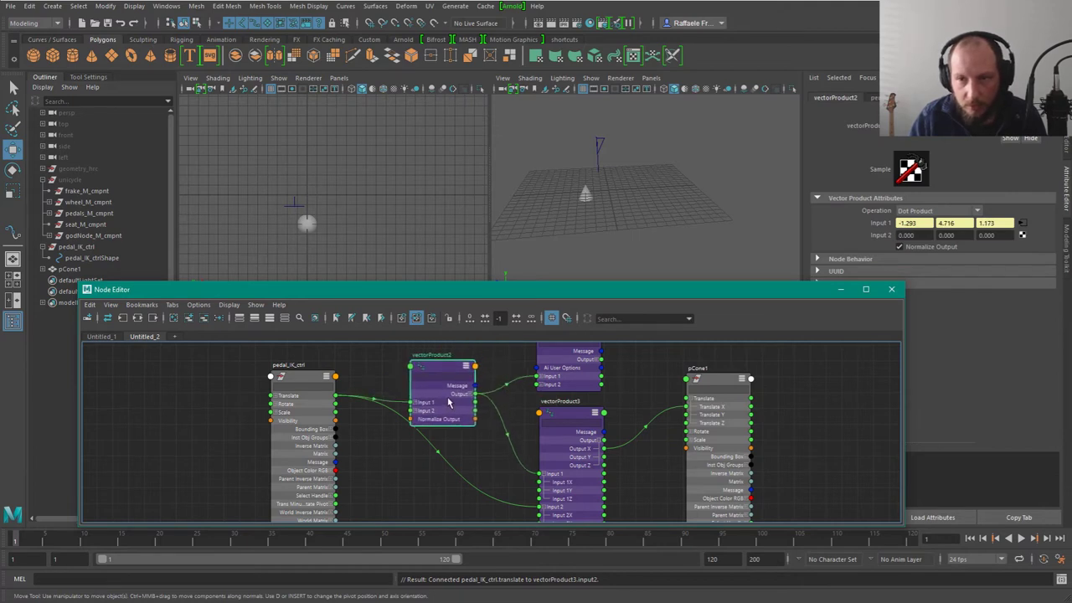
click(470, 392)
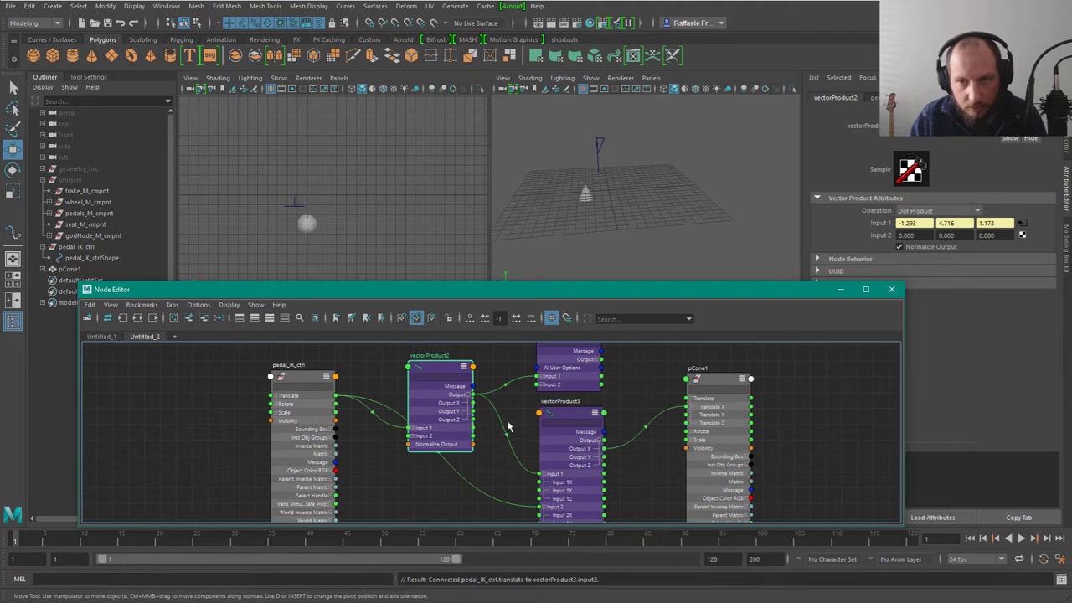
Step: Try moving pedal_IK_ctrl in the perspective view and undo the move
click(598, 160)
drag(598, 154, 569, 168)
key(ctrl+z)
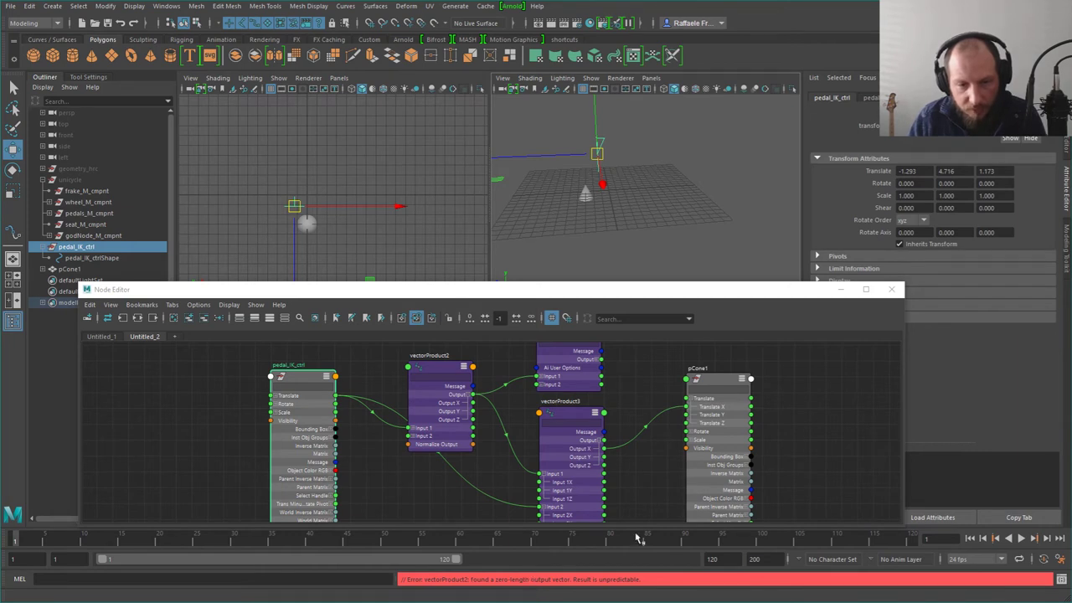
Step: Raise the vectorProduct2 node above the crossing wire and review the operation and inputs of both vector product nodes
click(579, 422)
alt+middle_drag(636, 458, 658, 444)
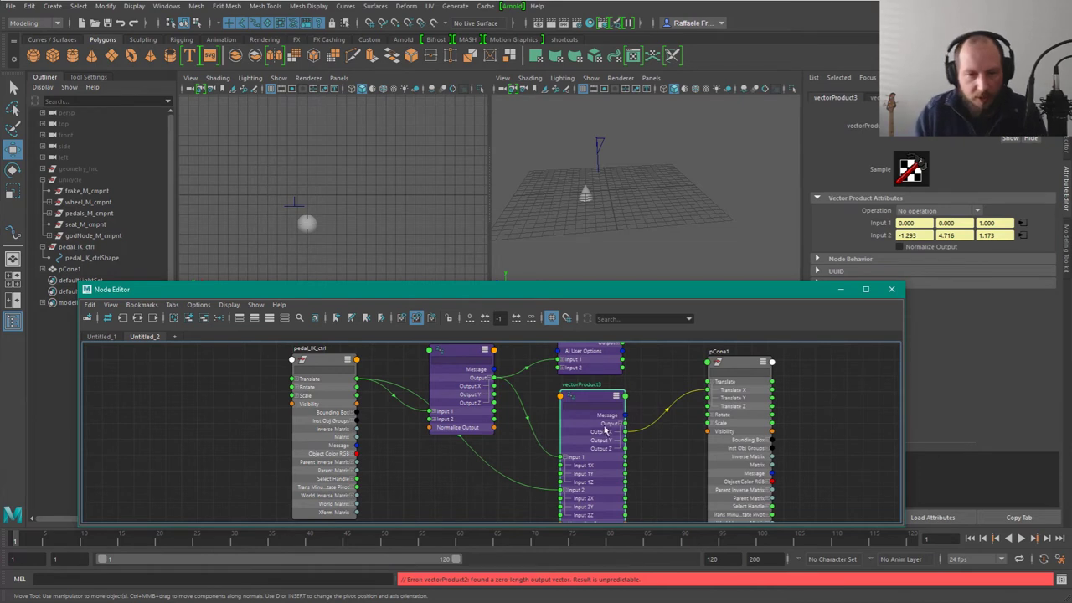
drag(469, 436, 458, 384)
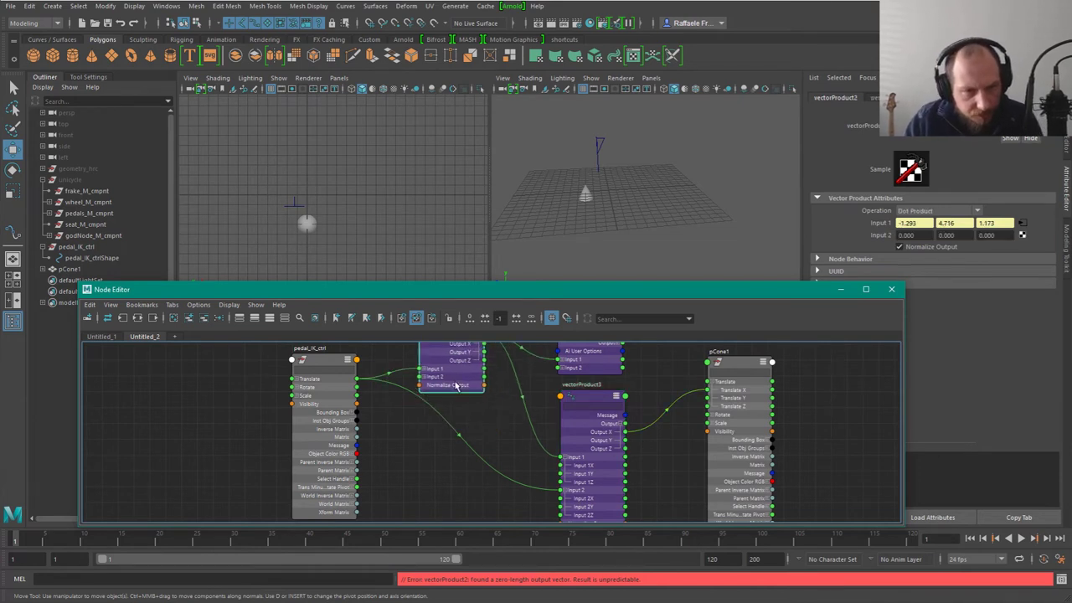
alt+middle_drag(458, 381, 477, 452)
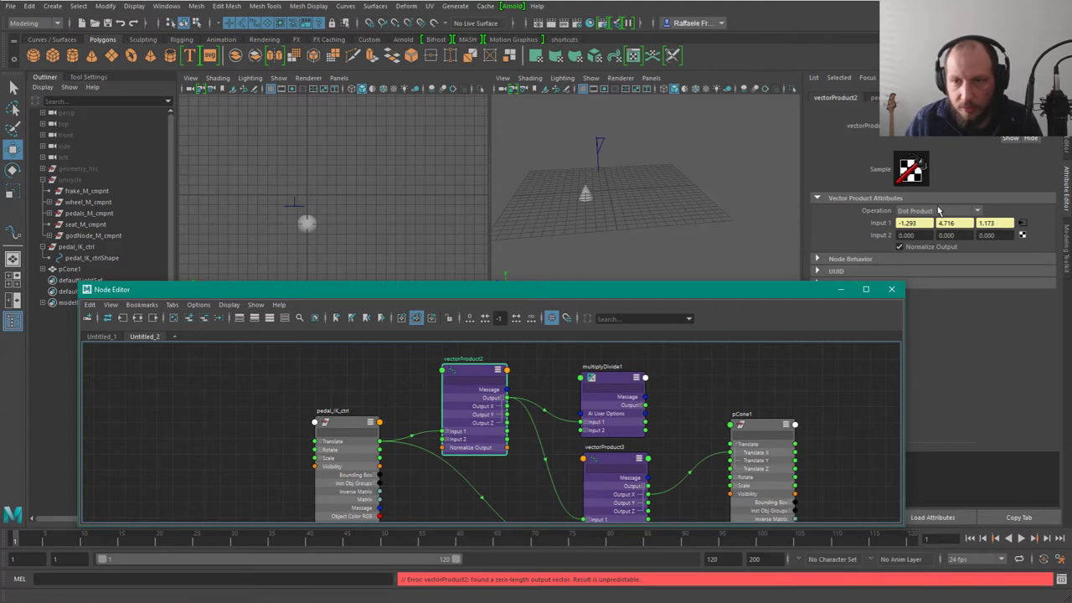
click(938, 211)
click(548, 376)
alt+middle_drag(604, 474, 581, 365)
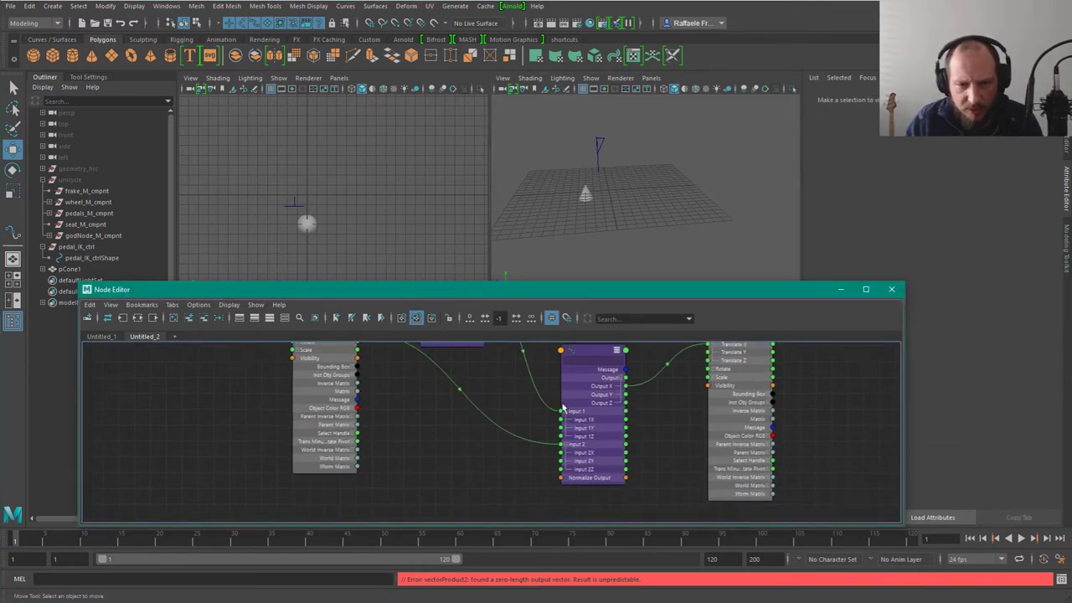
alt+middle_drag(563, 408, 583, 497)
click(597, 471)
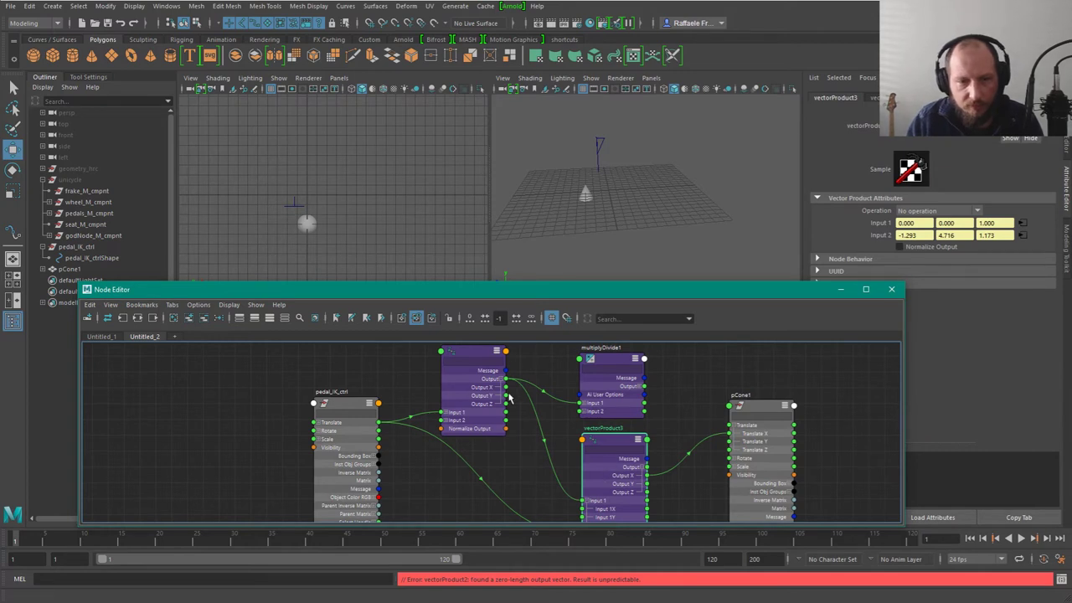
Step: Set vectorProduct2's operation to No operation and vectorProduct3's operation to Dot Product
click(470, 360)
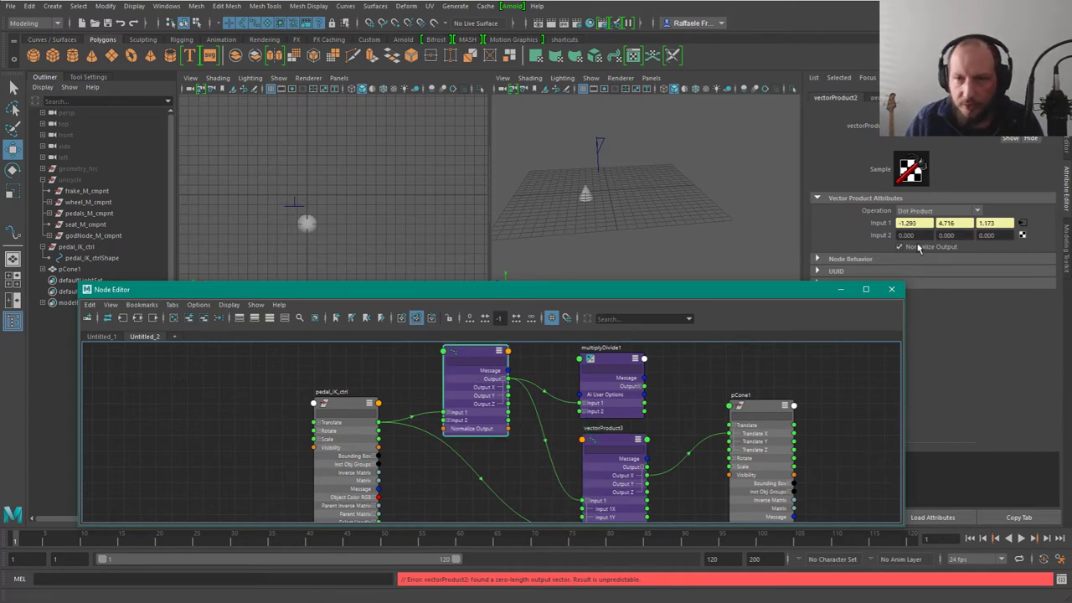
click(933, 211)
click(921, 220)
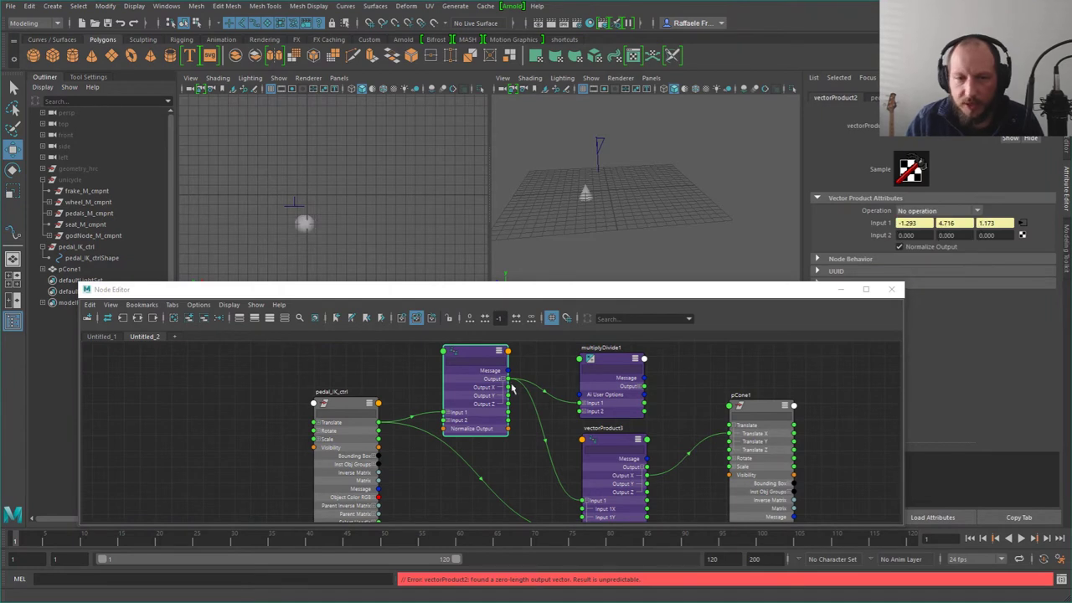
click(614, 442)
click(924, 211)
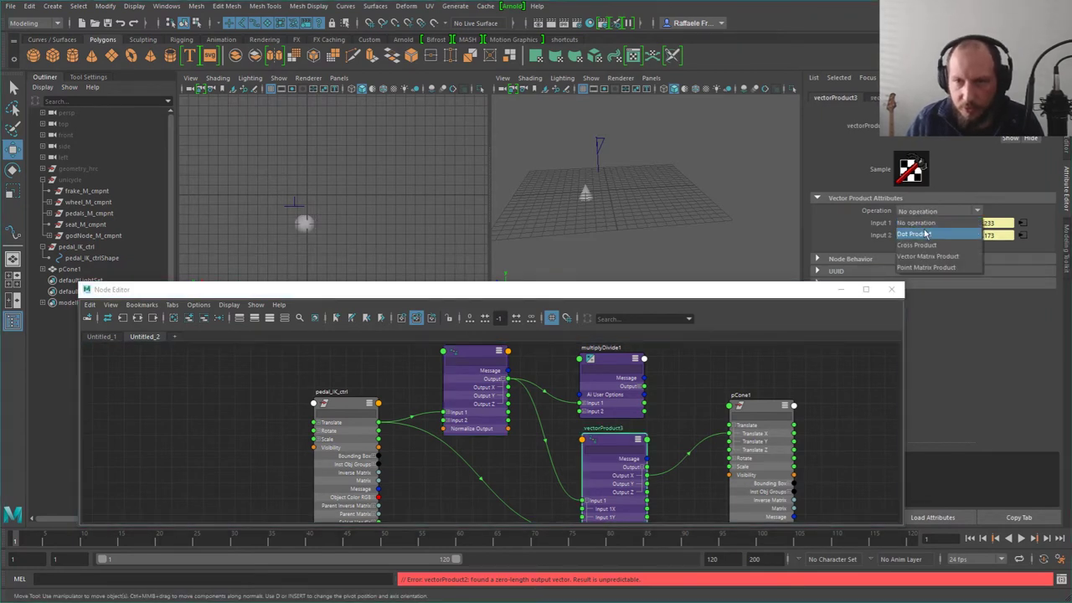
click(926, 234)
Step: Show pCone1's channel values and reset its leftover translation so the cone sits on the world X axis
click(597, 145)
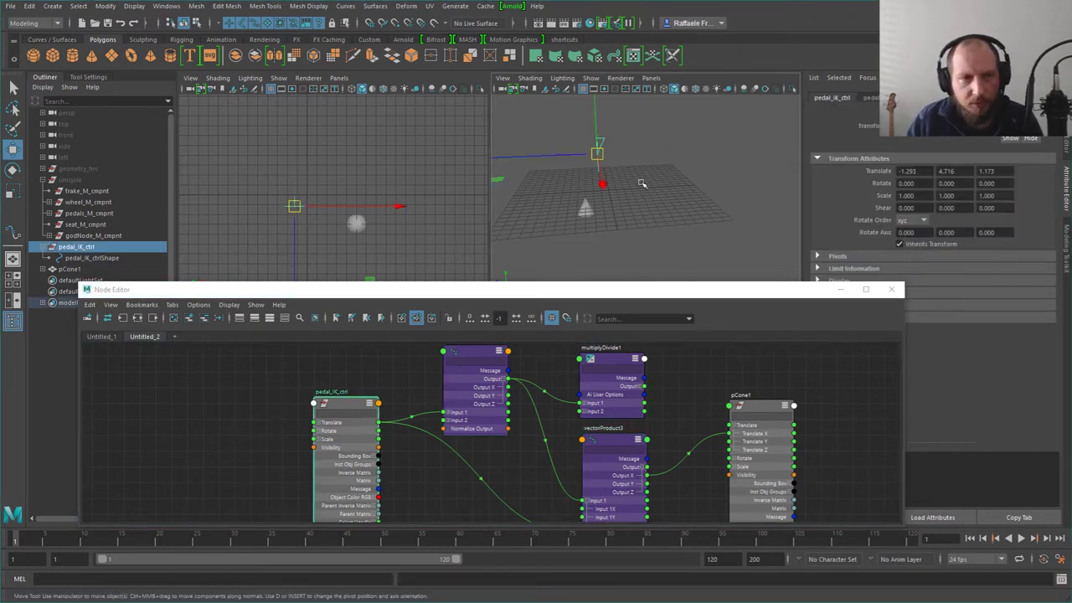
click(758, 405)
key(ctrl+a)
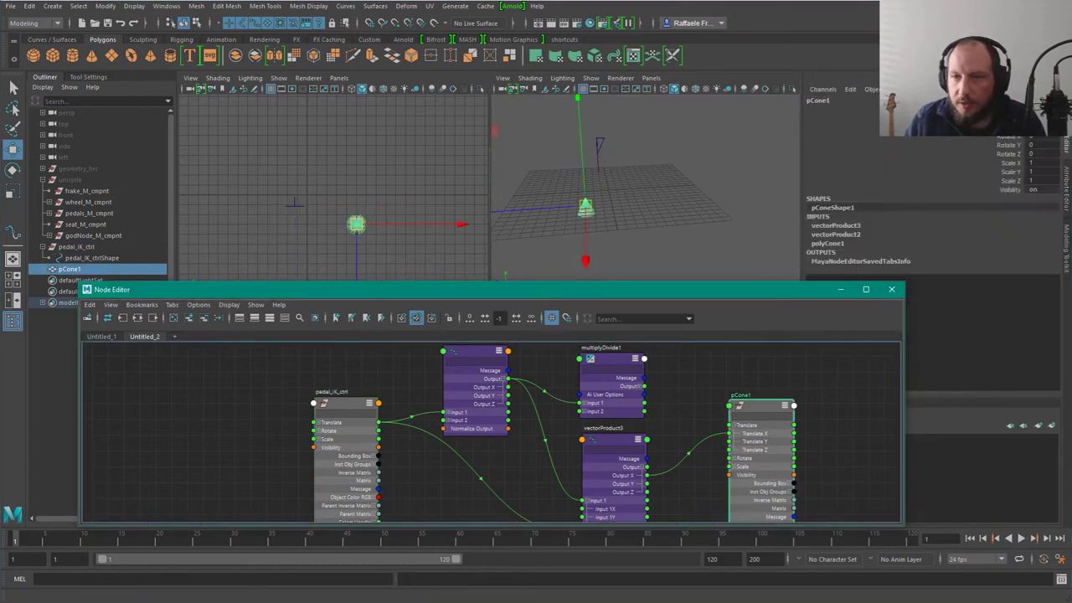
click(597, 145)
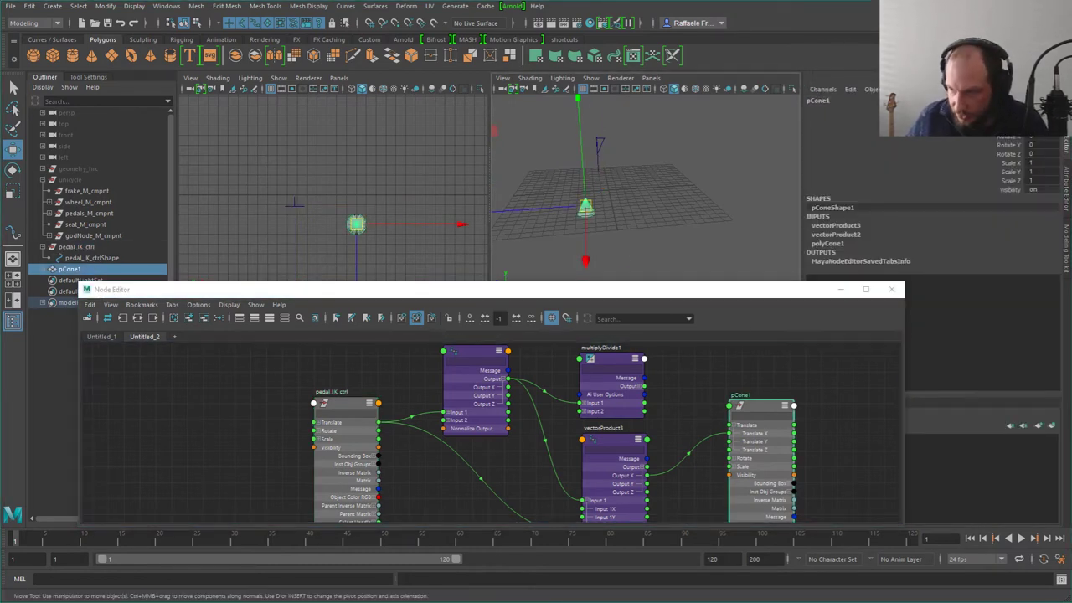
key(Return)
click(686, 227)
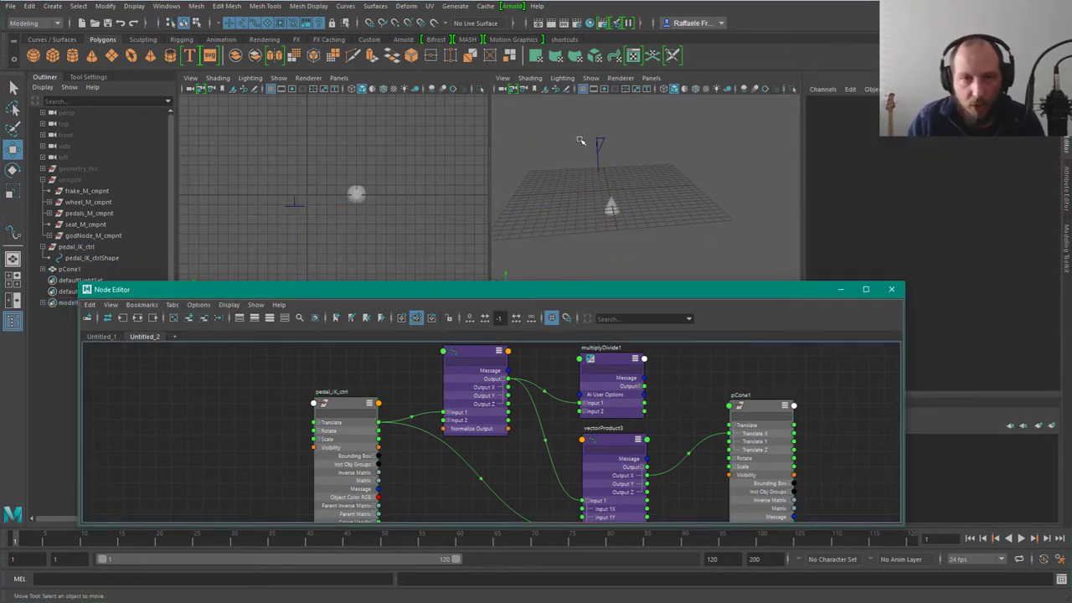
Step: Move pedal_IK_ctrl around to test the cone's response, and lower the Node Editor to uncover the viewports
drag(579, 139, 702, 164)
key(w)
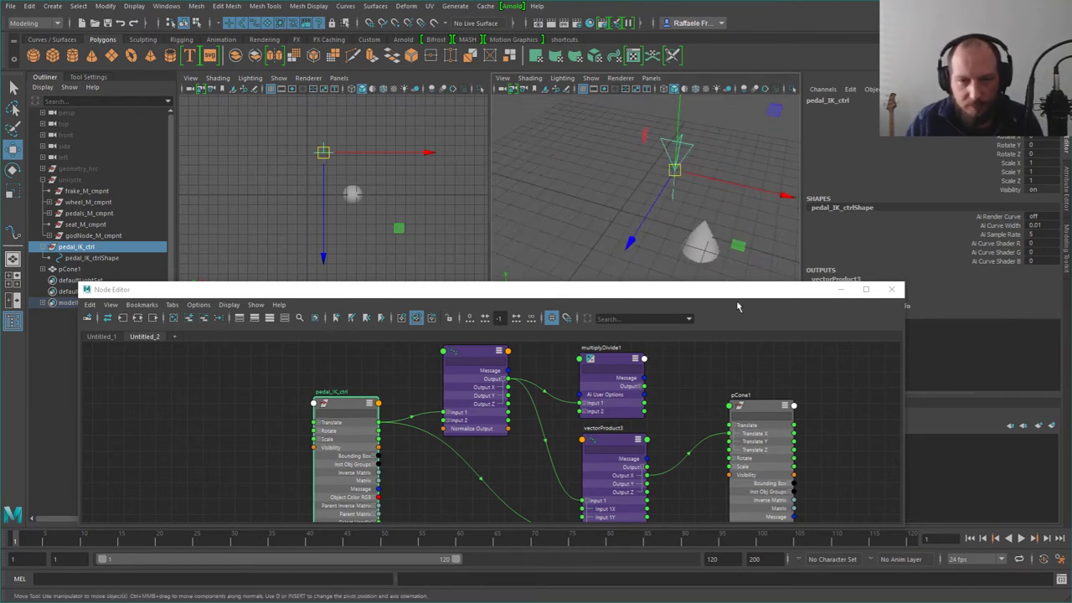
drag(736, 307, 744, 353)
alt+drag(715, 223, 731, 203)
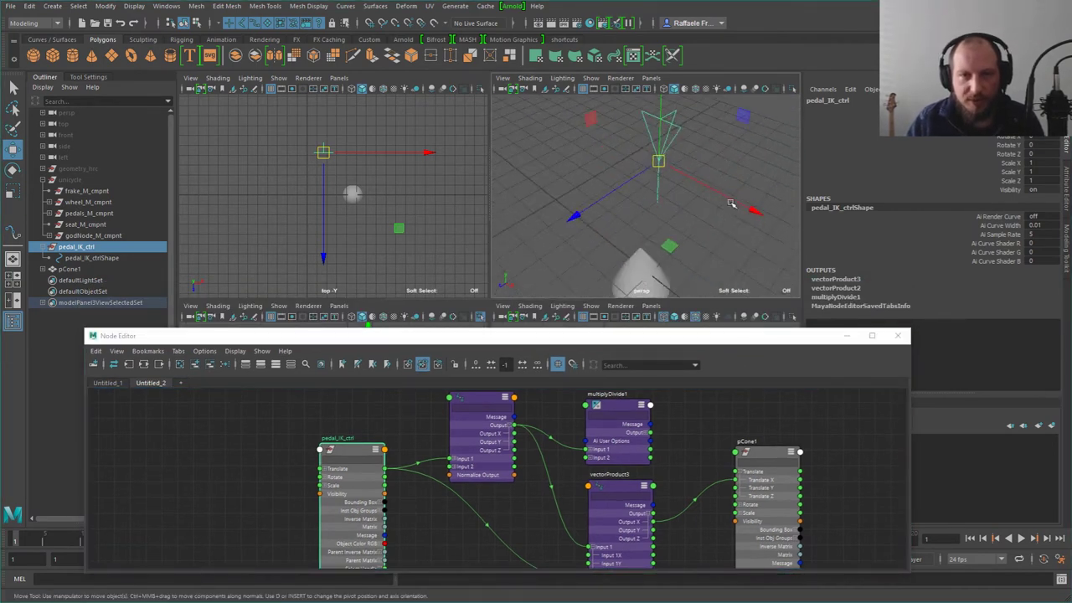
scroll(731, 203, down, 4)
Step: Move pedal_IK_ctrl farther back to about 4.6, 3.6, -9.5 while watching the cone along the X axis
drag(655, 175, 708, 169)
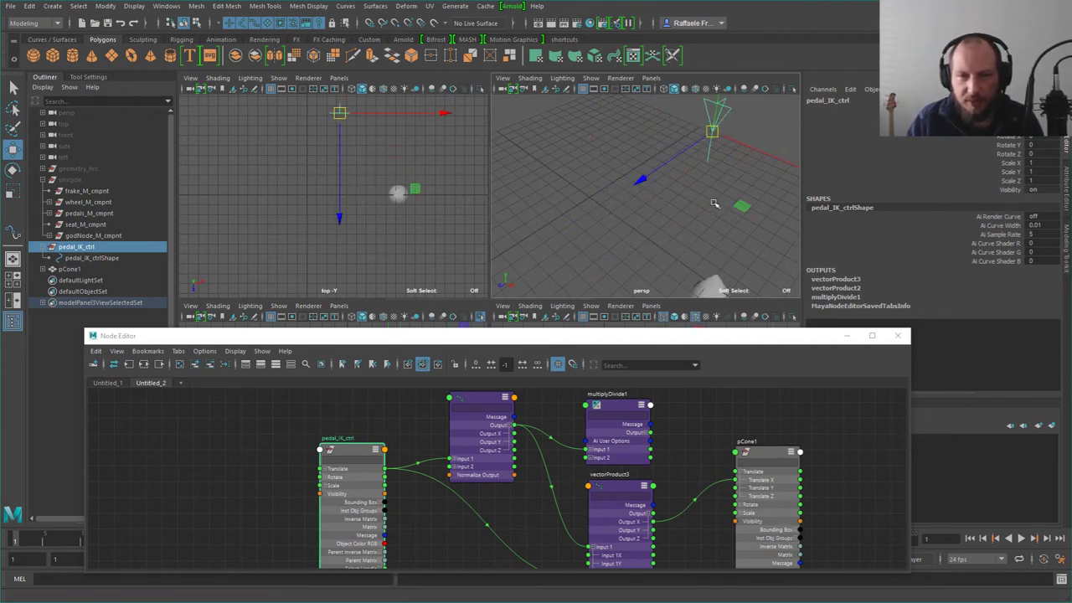
scroll(714, 203, down, 3)
alt+drag(690, 240, 722, 204)
mouse_move(687, 136)
mouse_down()
mouse_move(617, 182)
mouse_move(704, 126)
mouse_up()
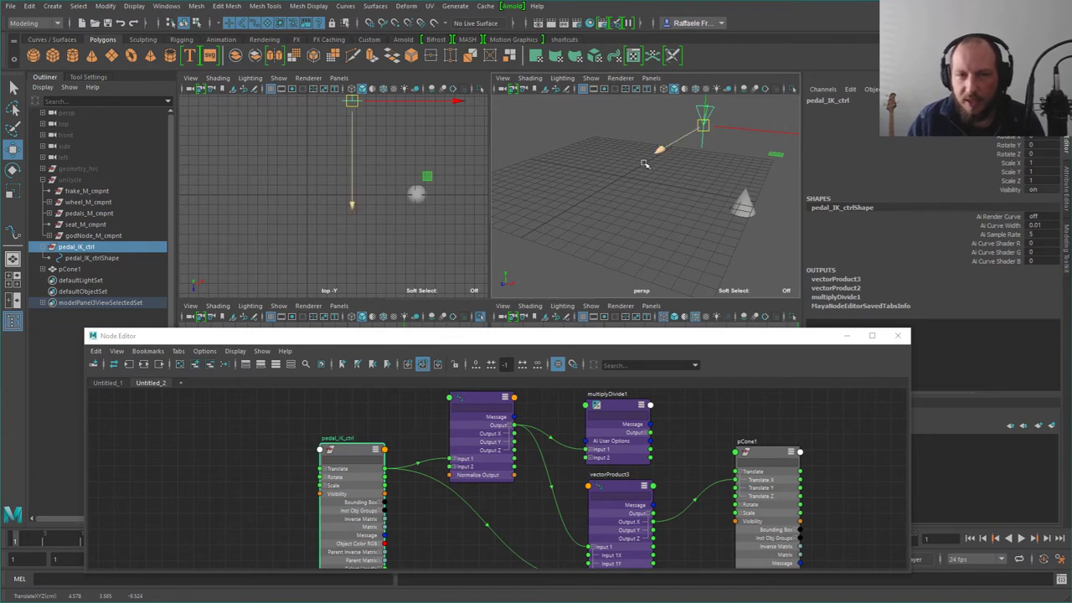
middle_drag(644, 163, 642, 173)
mouse_move(641, 173)
alt+mouse_down()
mouse_move(663, 148)
mouse_move(652, 187)
alt+mouse_up()
click(695, 132)
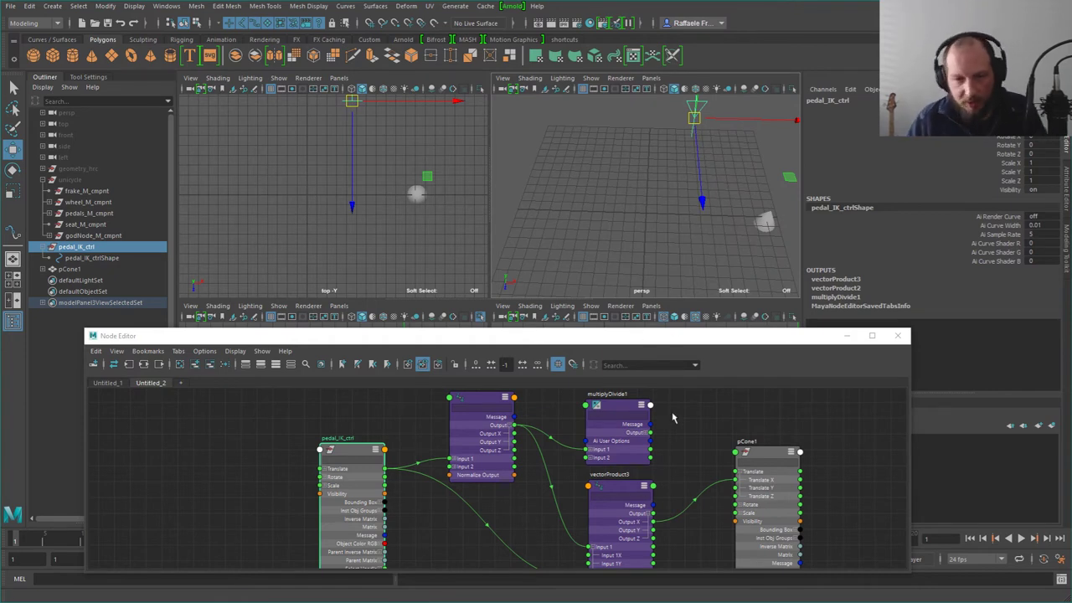
Step: Examine the channel values of pCone1 and vectorProduct3 for the new control position
click(766, 457)
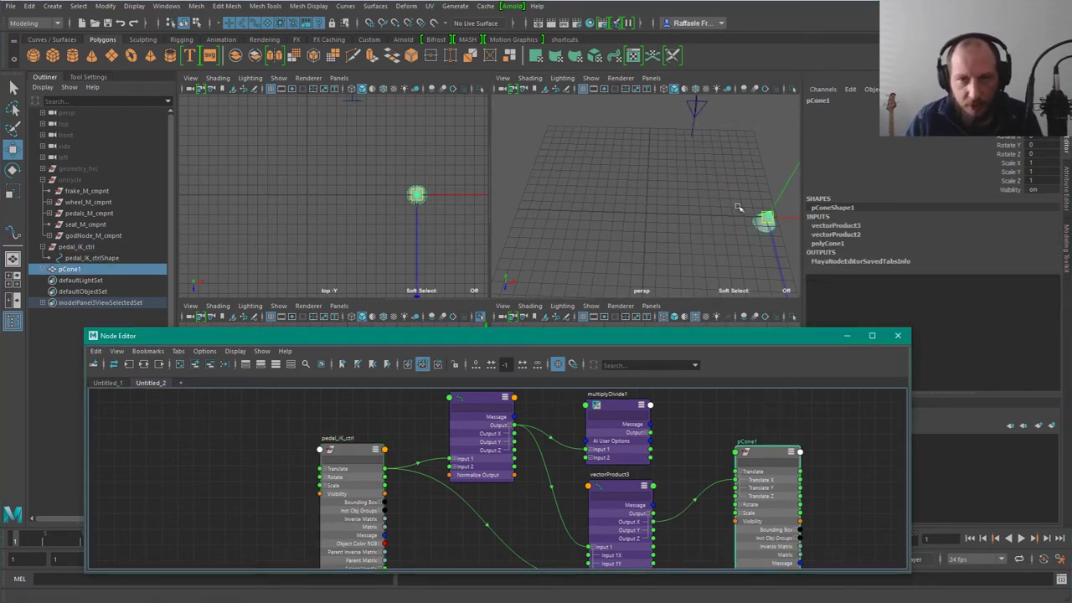
drag(671, 457, 642, 524)
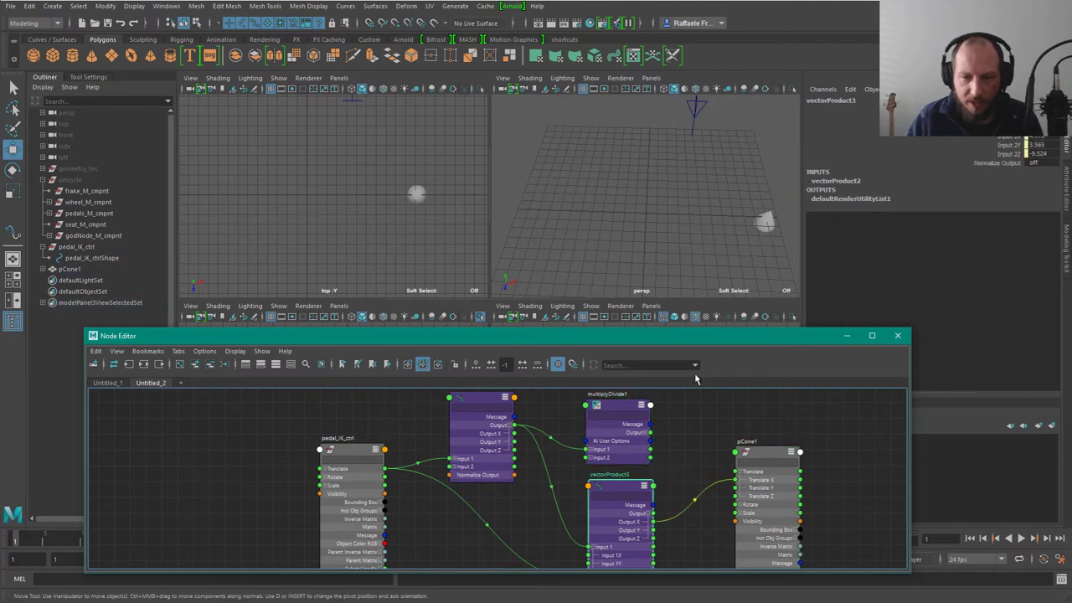
drag(614, 412, 619, 403)
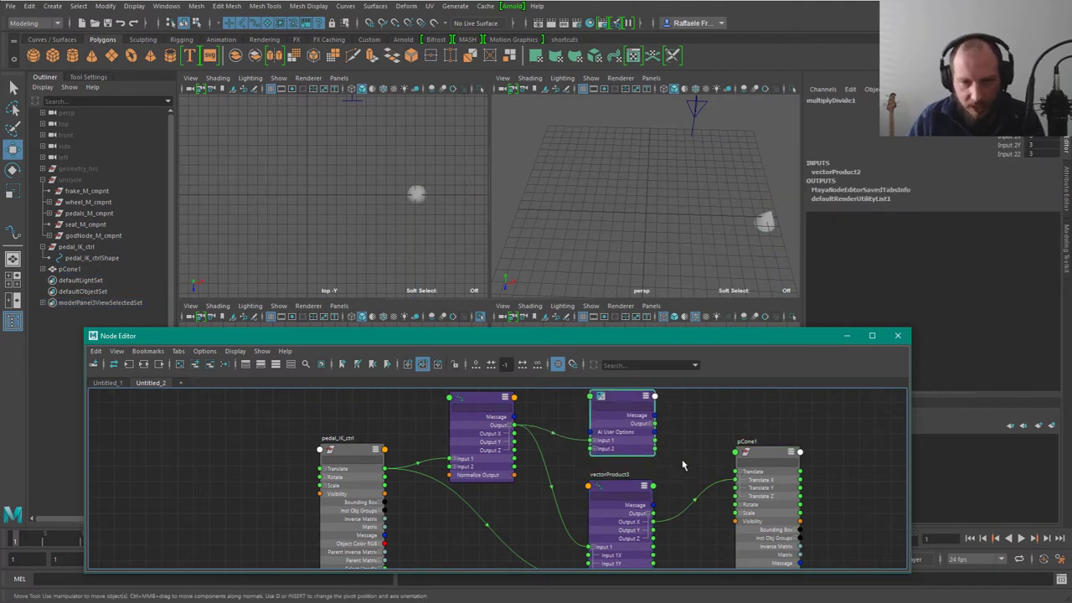
drag(678, 465, 647, 494)
key(Tab)
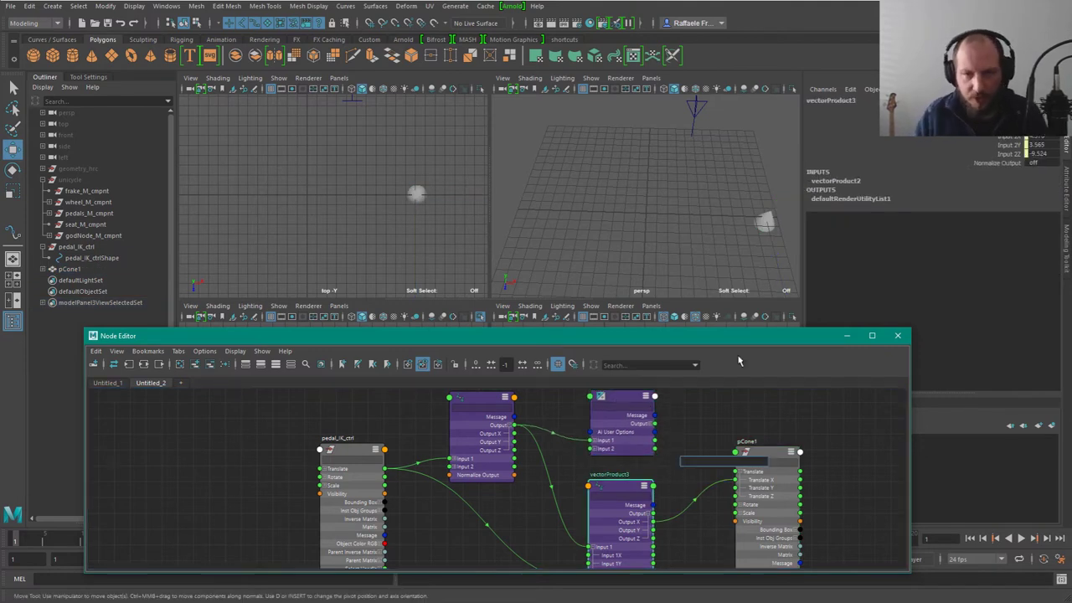
click(687, 453)
Step: Check the input values of the multiplyDivide1 node in its channel list
click(621, 415)
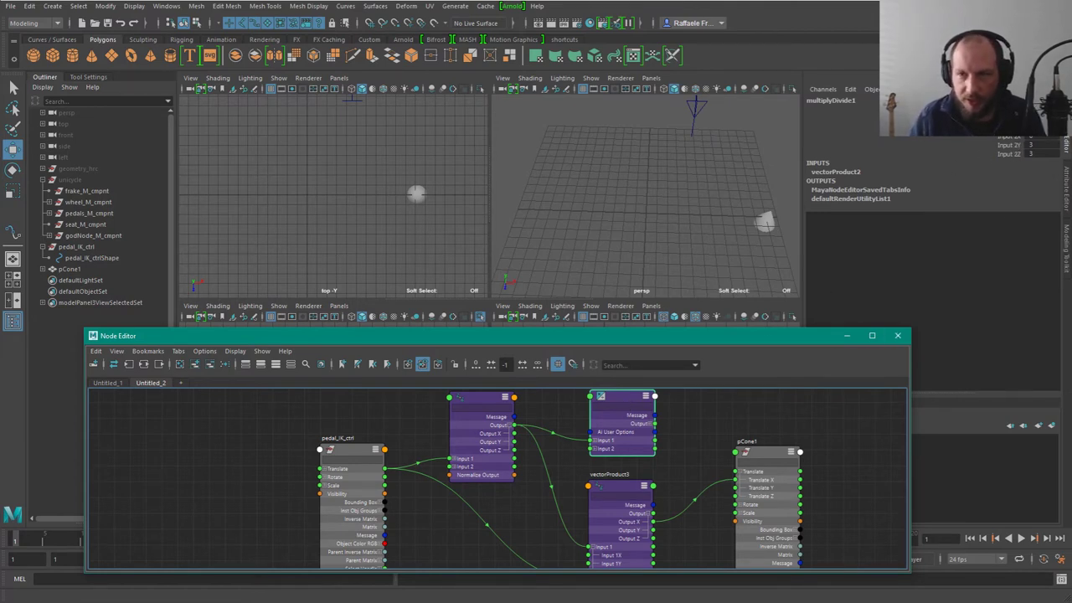
click(1040, 183)
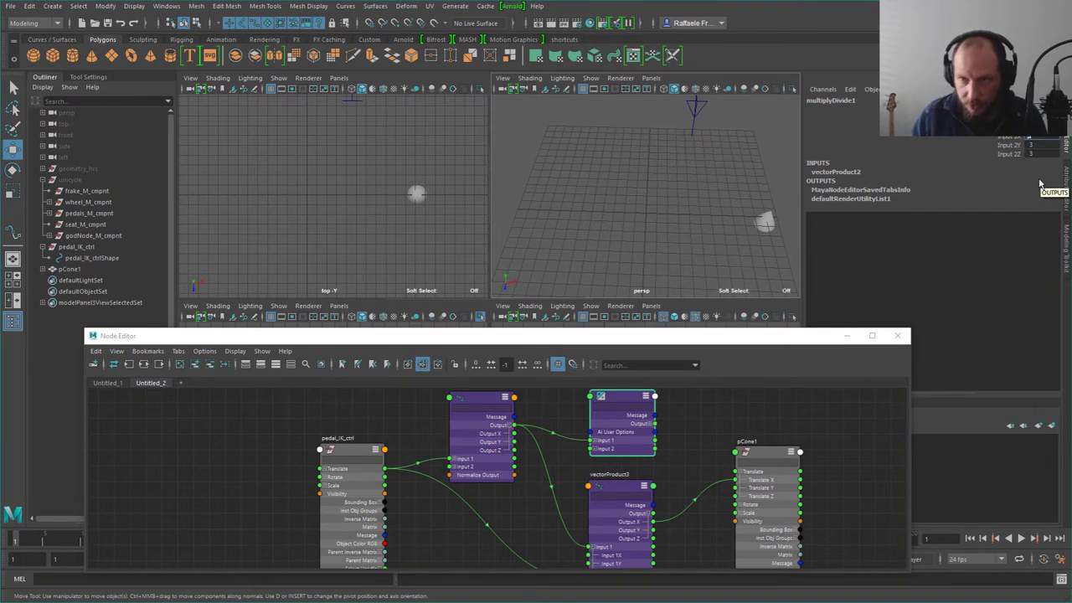
click(779, 394)
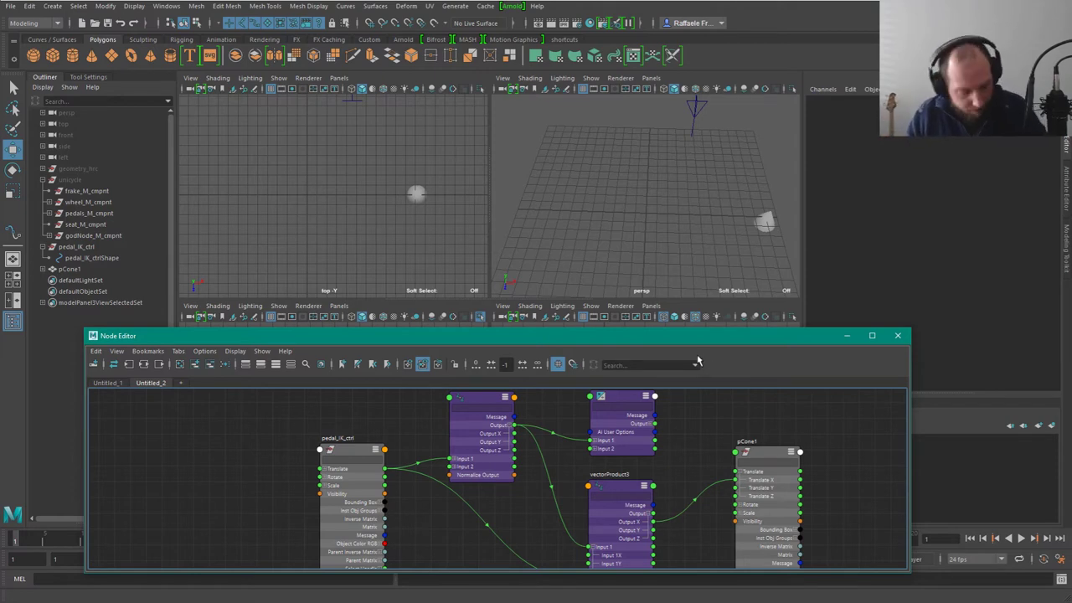
Step: Enlarge the Node Editor window and show only connected attributes on the vectorProduct3 and multiplyDivide1 nodes
super+right_drag(743, 407, 779, 364)
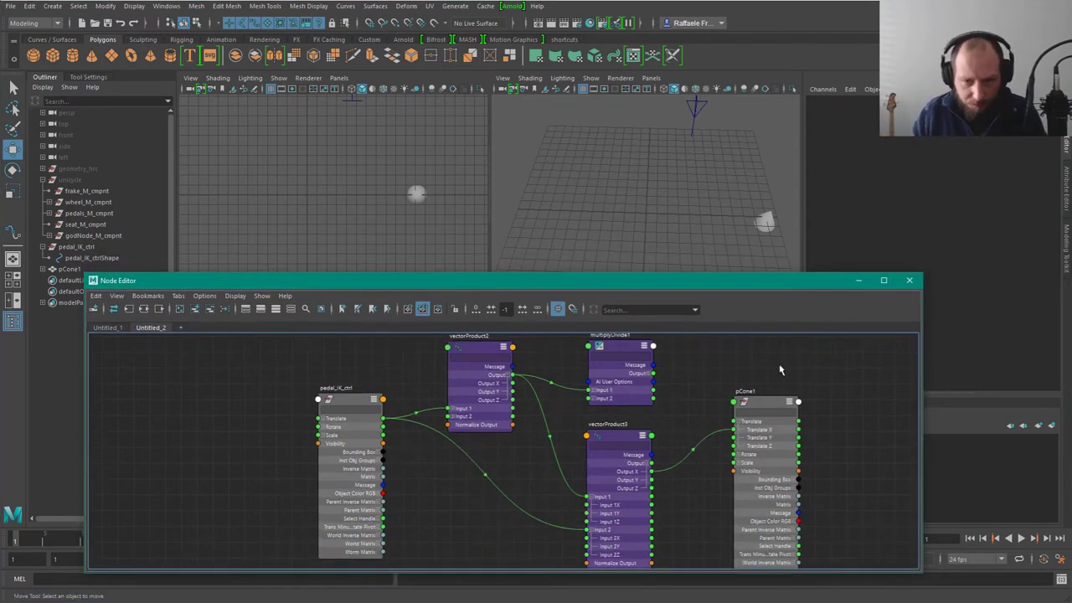
click(624, 438)
key(1)
key(2)
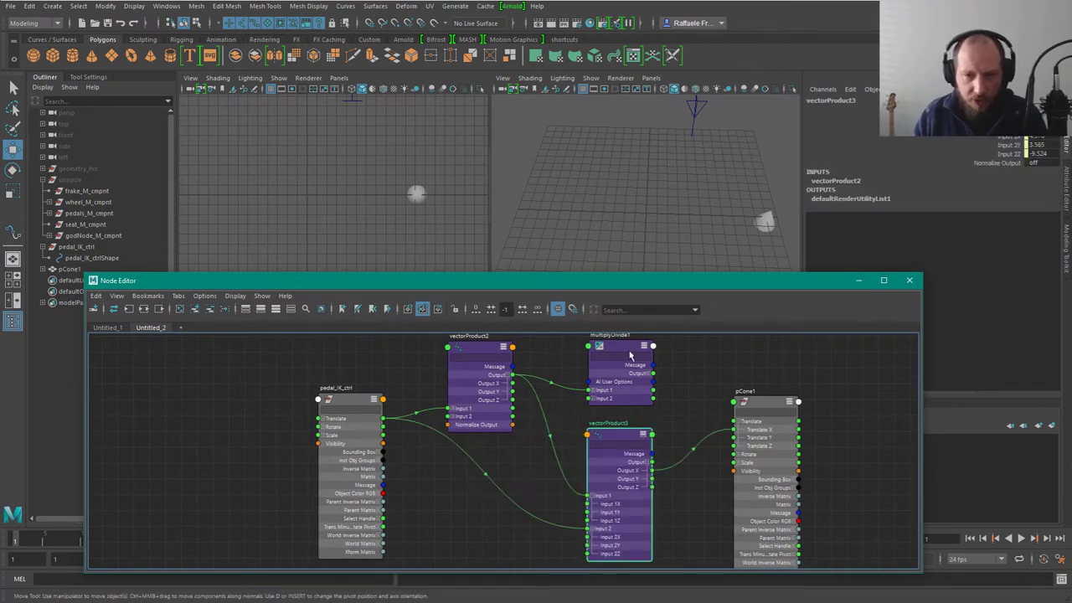
drag(681, 364, 638, 369)
key(2)
Step: Hide all attributes of vectorProduct2, move it down level with the graph, and collapse vectorProduct3's inputs to the connected ones
click(503, 350)
key(1)
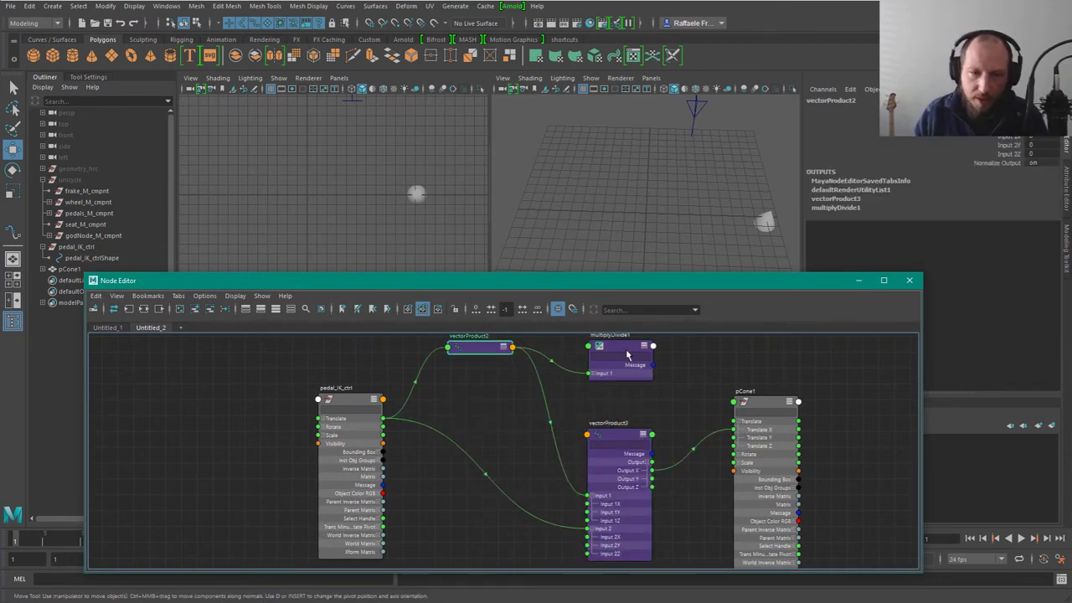
drag(494, 353, 502, 384)
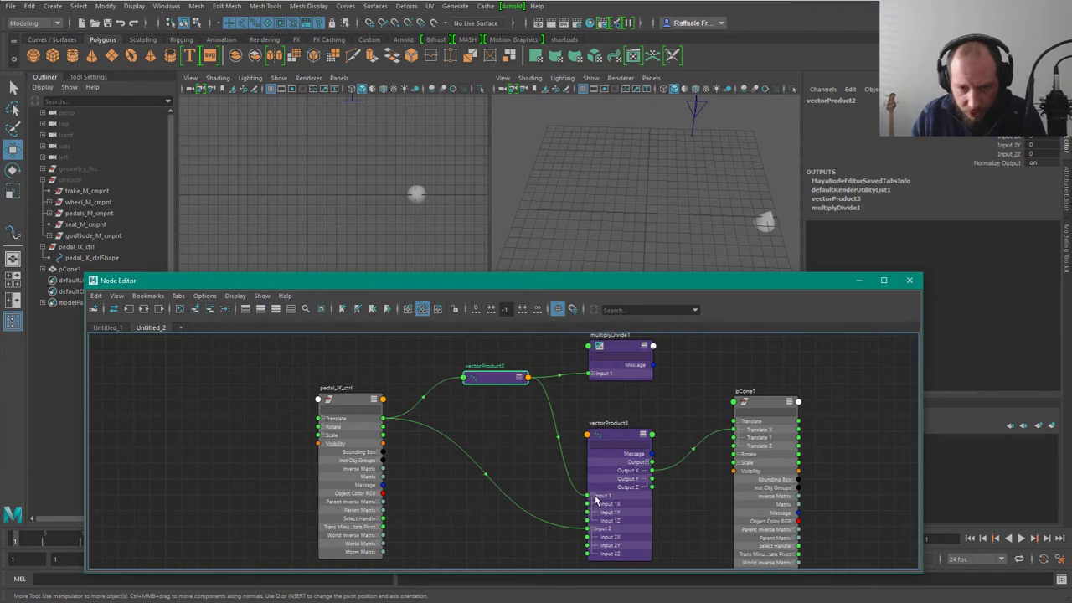
key(2)
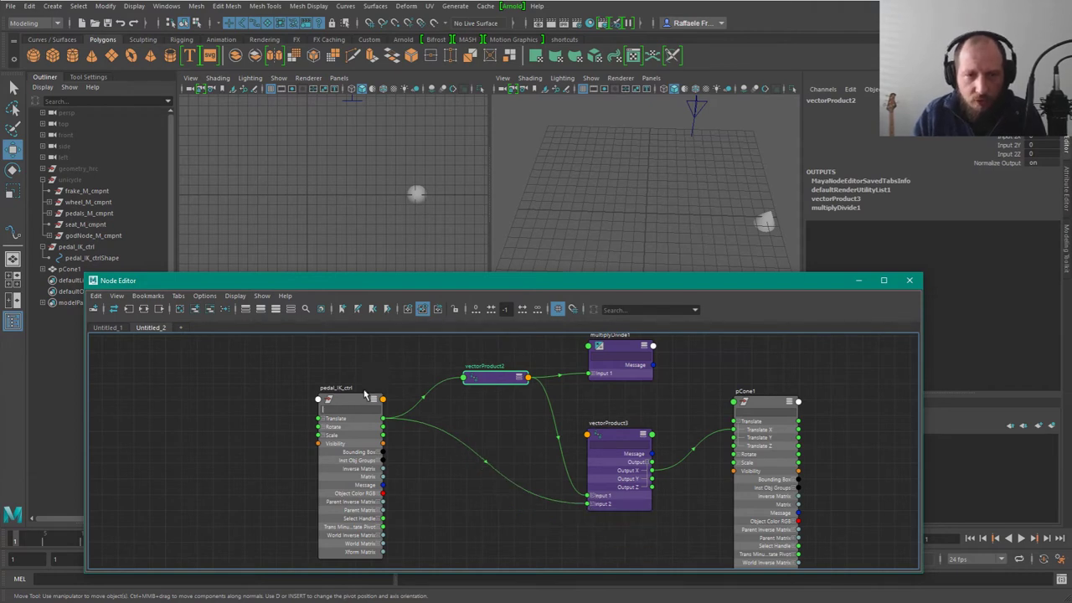
Step: Show only connected attributes on pedal_IK_ctrl and pCone1 and move both nodes closer to the vectorProduct nodes
drag(365, 393, 393, 367)
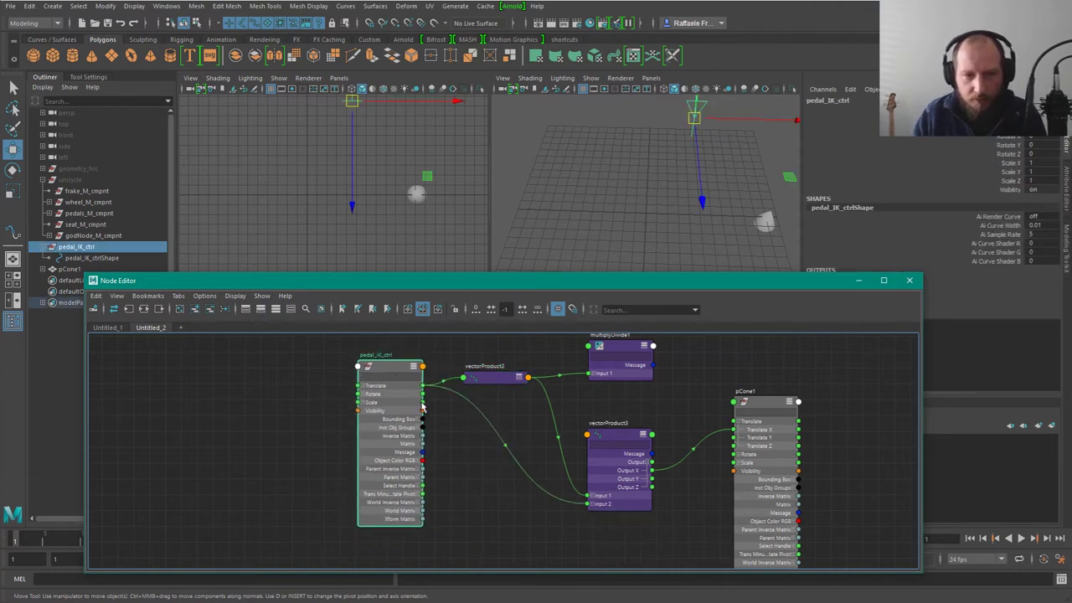
key(2)
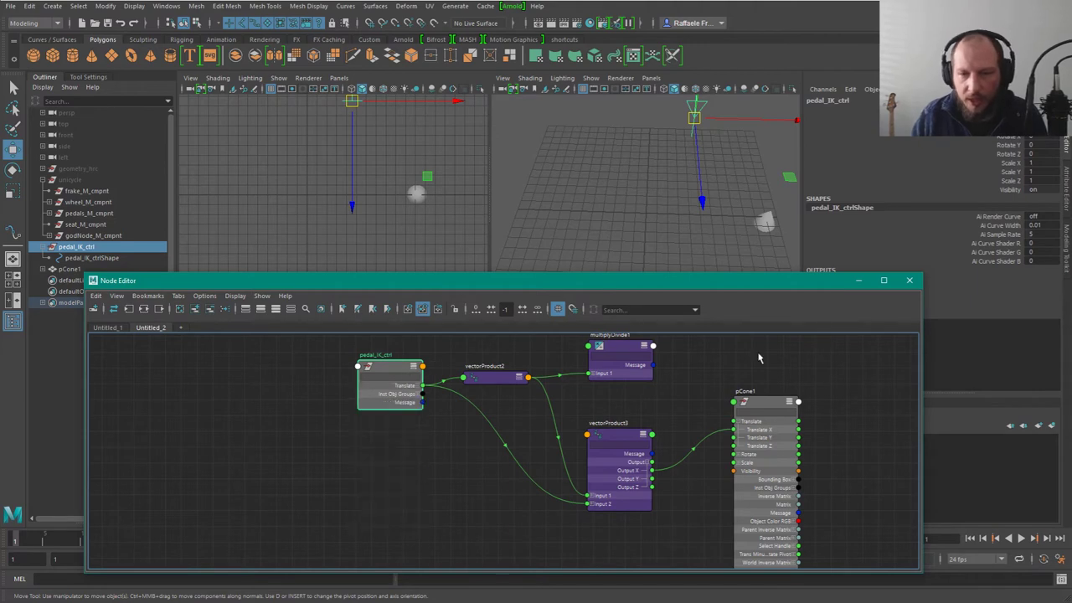
click(768, 398)
alt+middle_drag(810, 386, 813, 407)
scroll(820, 409, down, 1)
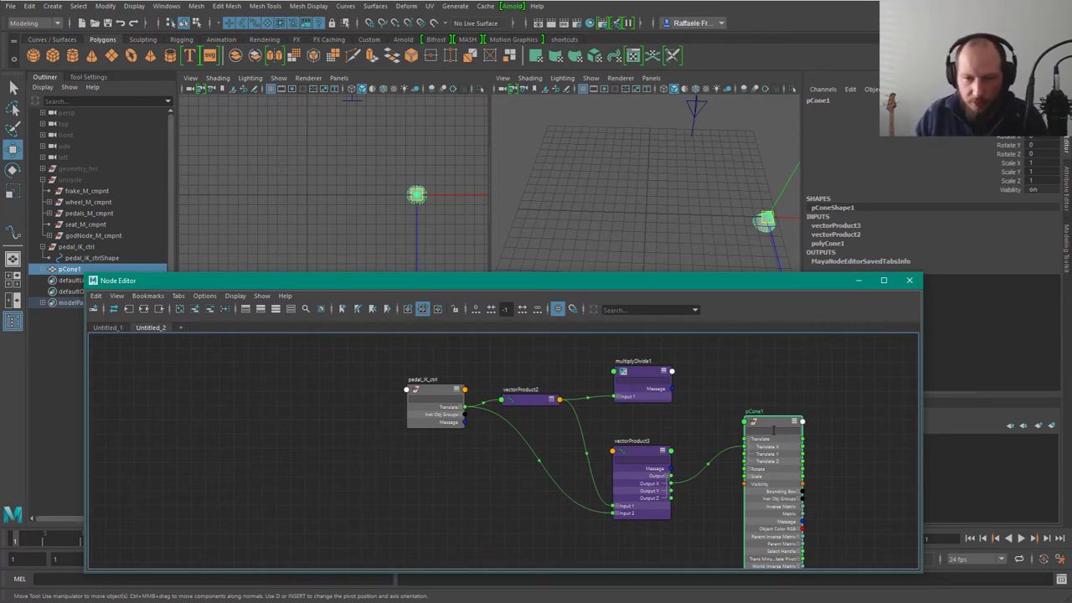
key(2)
drag(772, 424, 741, 458)
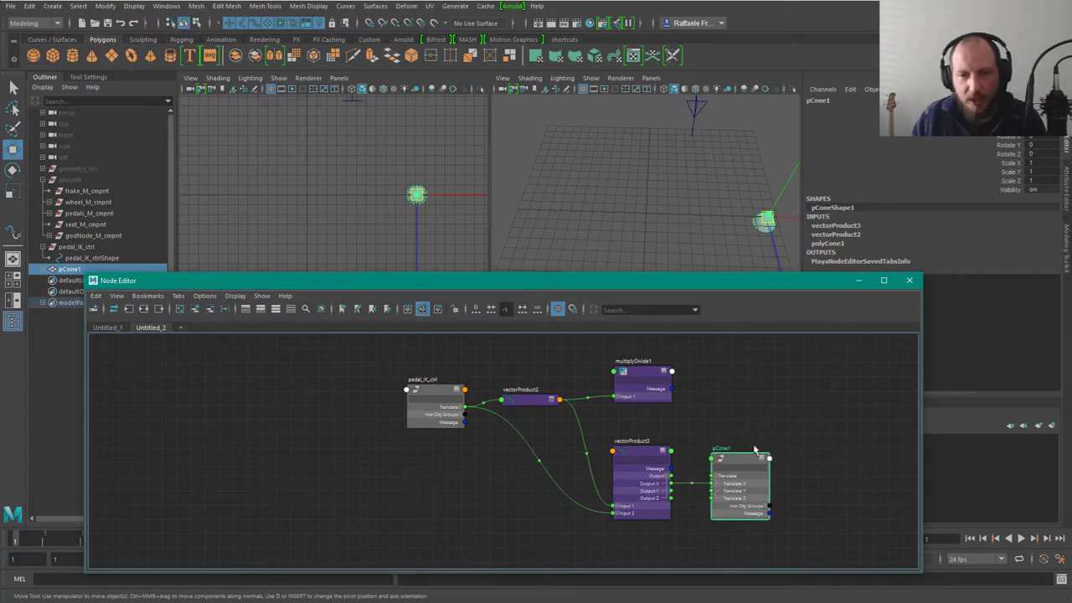
Step: Lower multiplyDivide1 slightly and move pCone1 away from vectorProduct3 to make room in the graph
click(645, 369)
drag(645, 369, 643, 377)
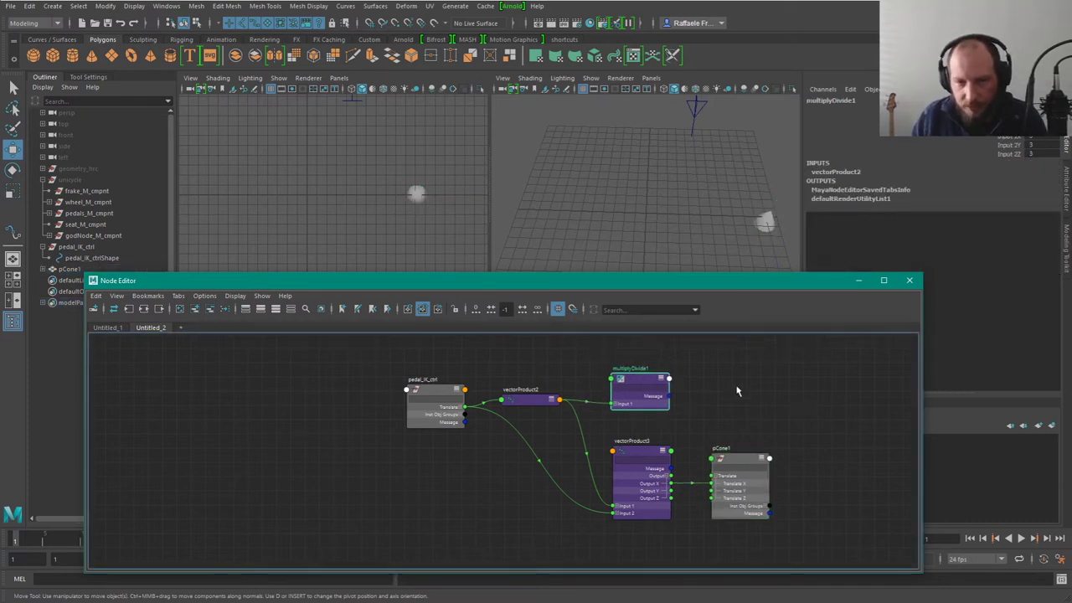
click(737, 457)
drag(737, 456, 793, 434)
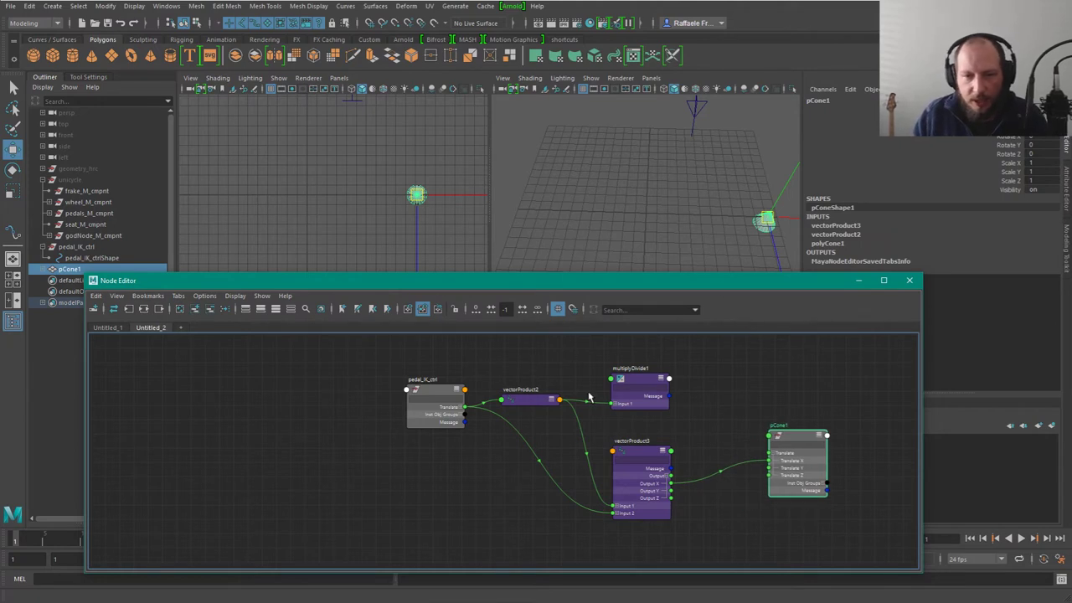
Step: Create a floatCondition node, place it between multiplyDivide1 and pCone1, and show all its attributes
key(Tab)
text(a)
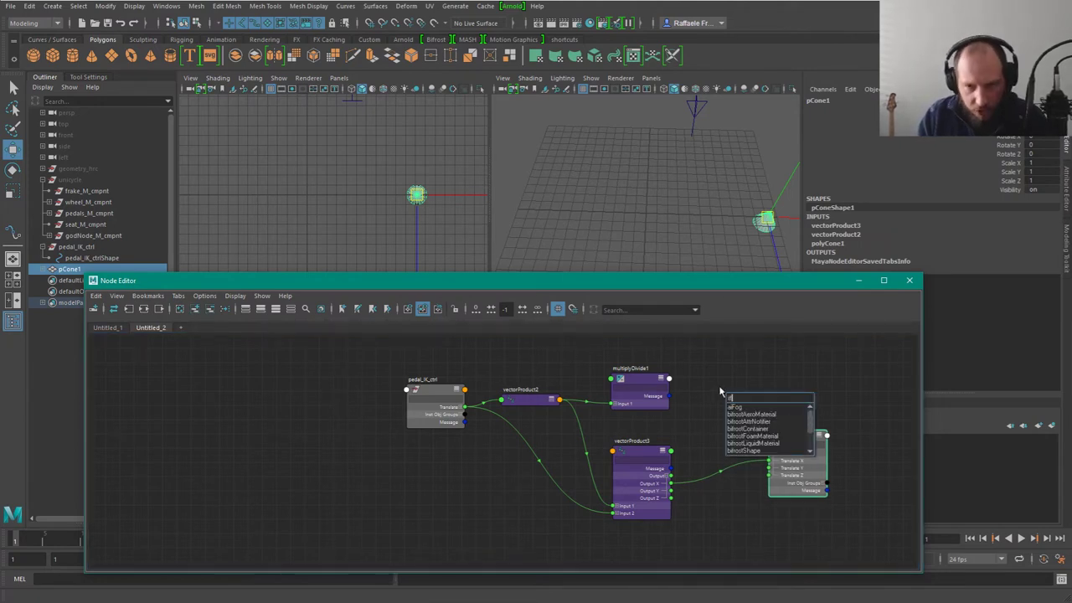
key(BackSpace)
text(cond)
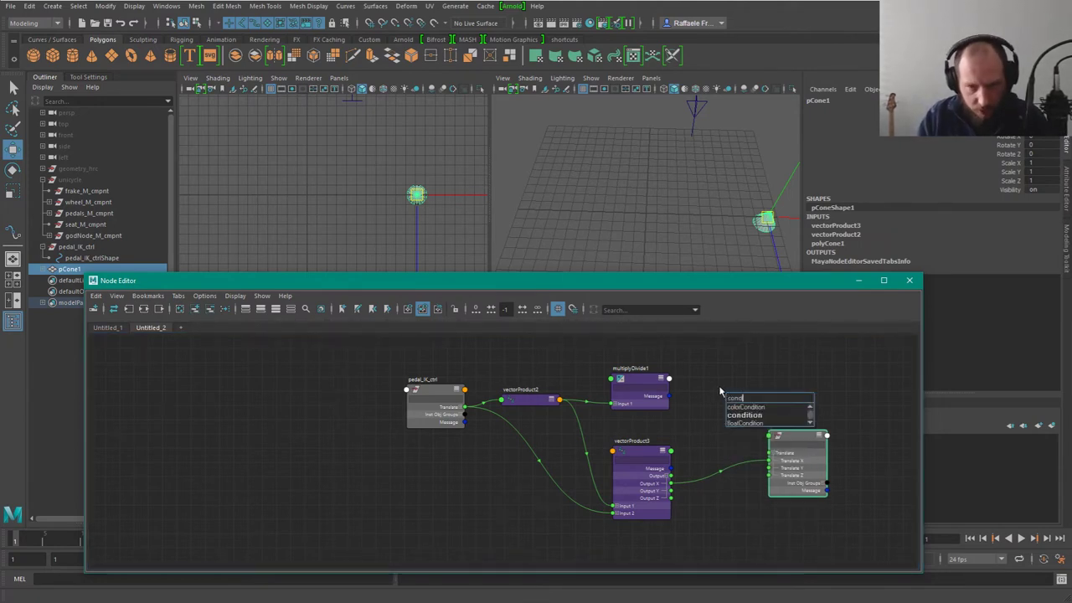
text(ition)
key(Down)
key(Down)
key(Down)
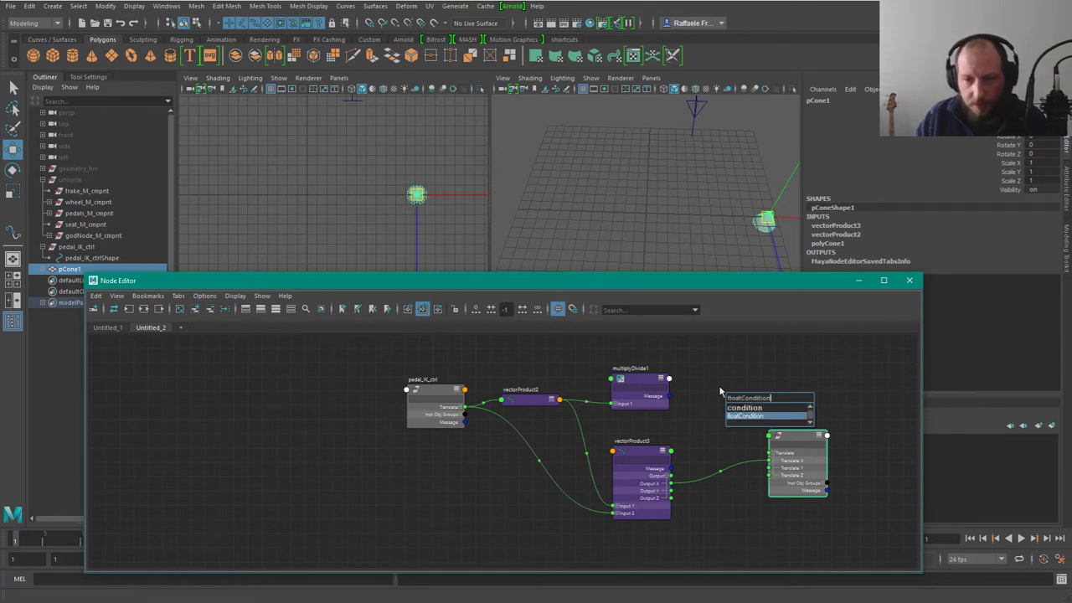
key(Return)
drag(751, 402, 734, 393)
key(2)
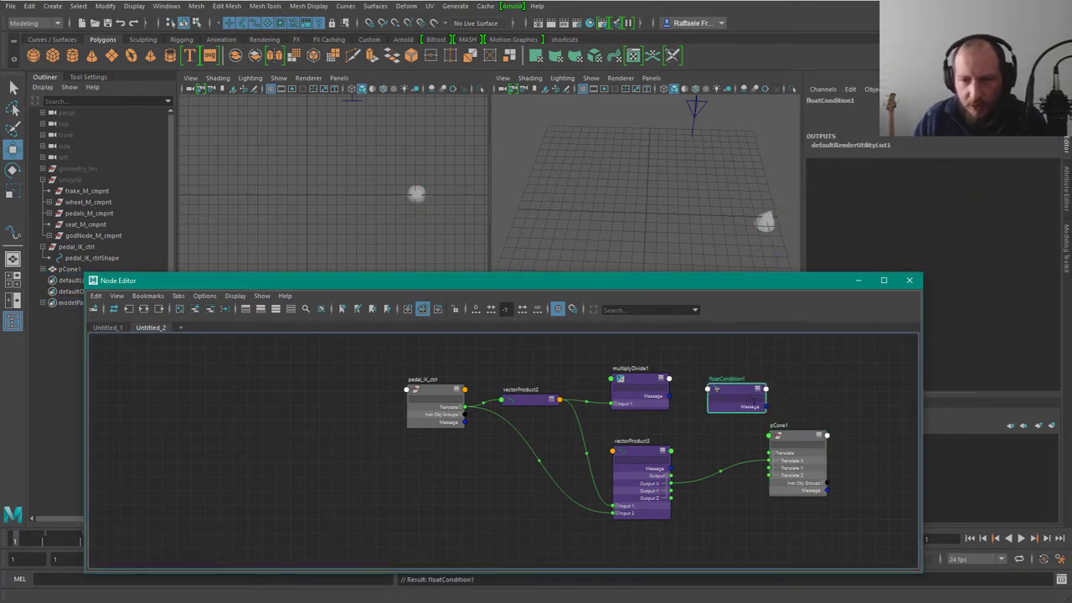
key(3)
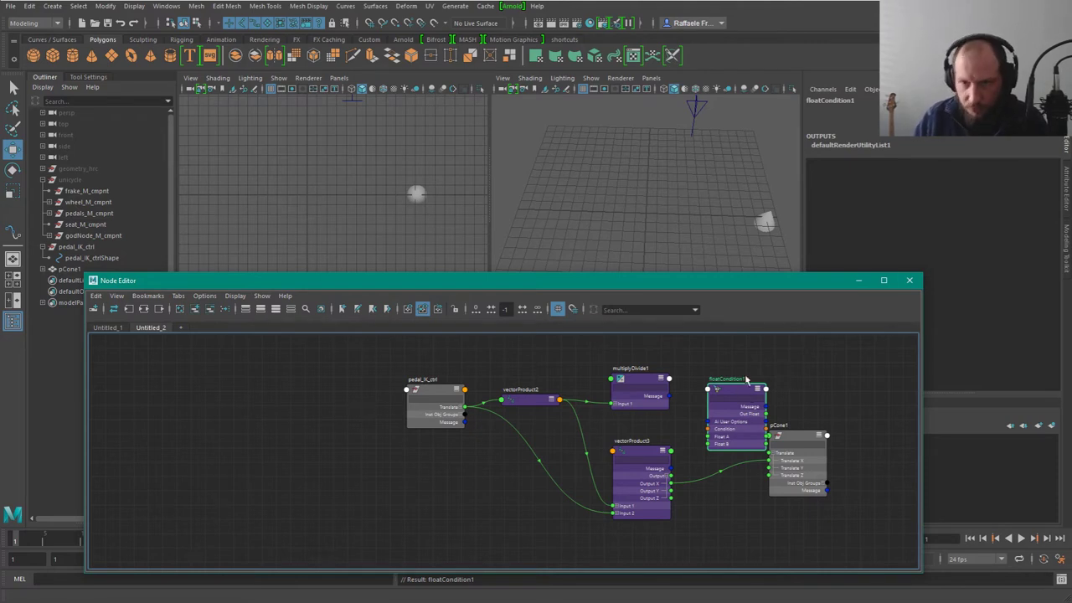
Step: Open the floatCondition node in the Attribute Editor and move the Node Editor window aside to examine its inputs
key(ctrl+a)
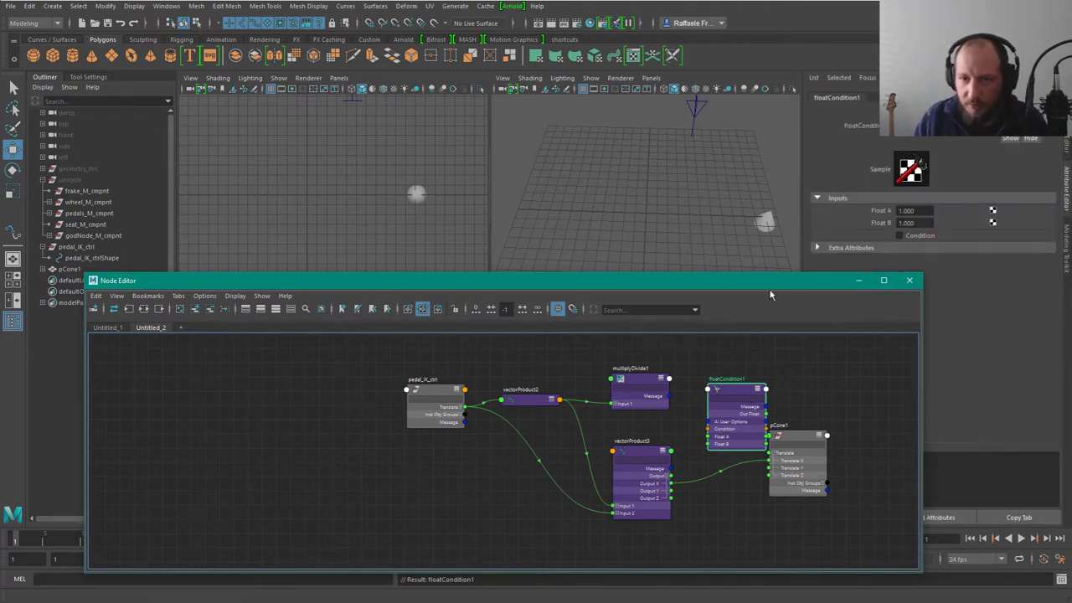
drag(771, 284, 718, 286)
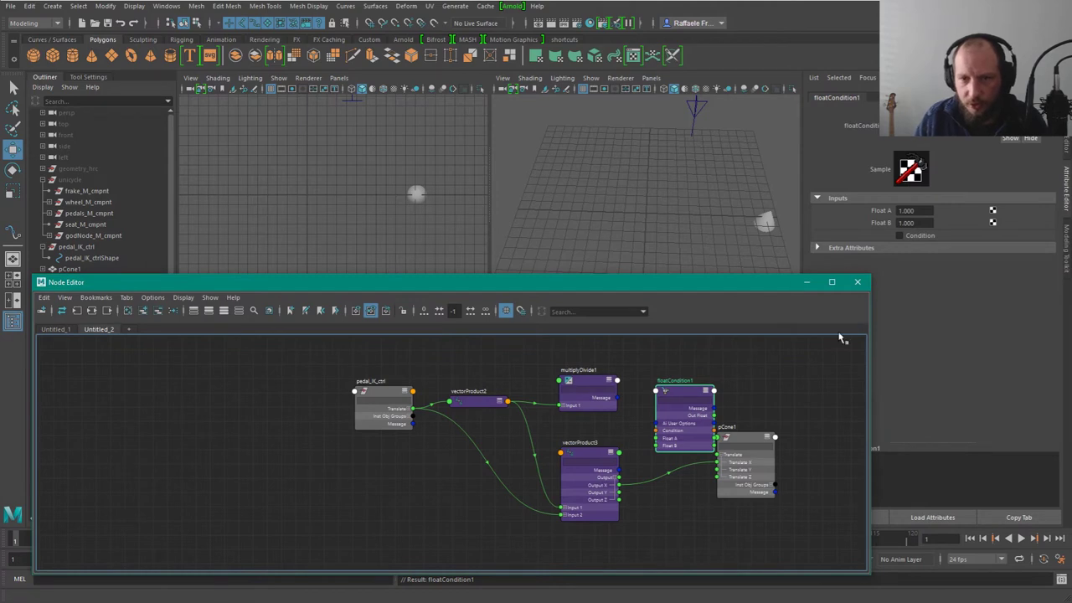
click(744, 437)
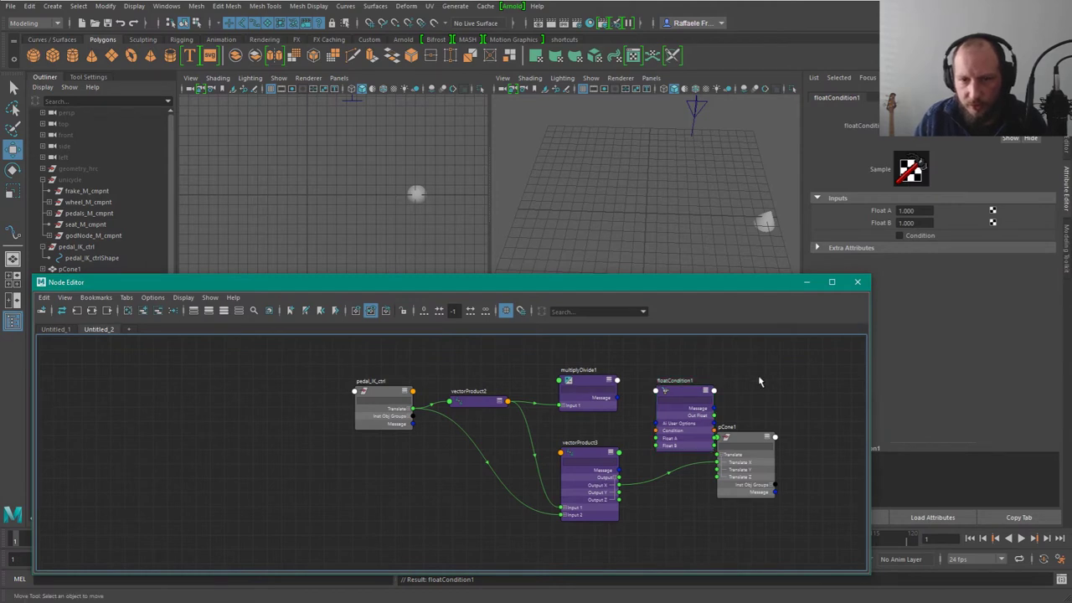
click(703, 408)
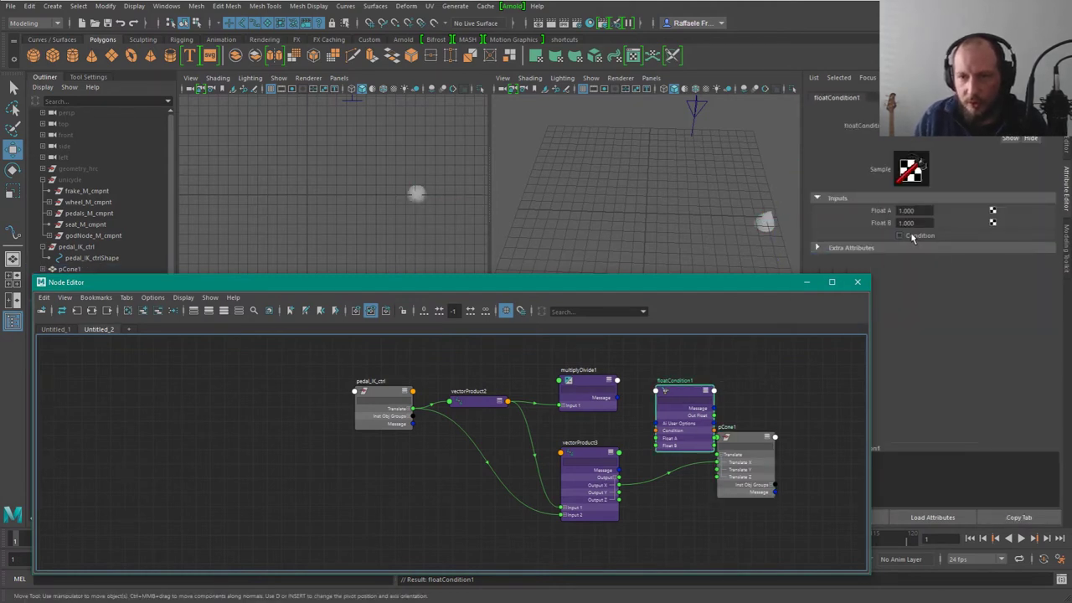
click(923, 255)
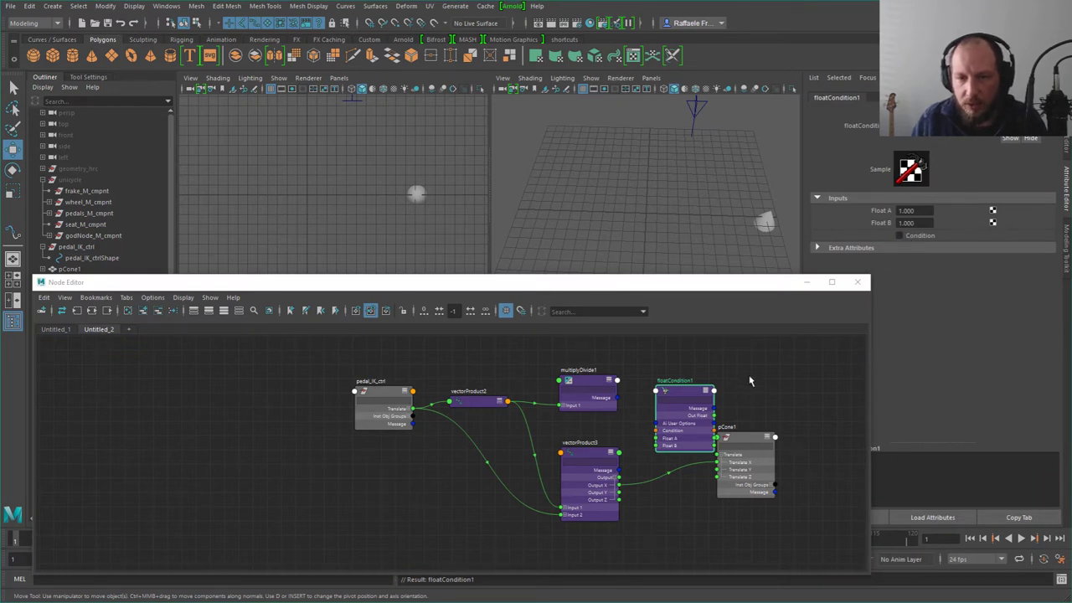
Step: Move the floatCondition node up, create a condition node, and place it beside the floatCondition node above pCone1
scroll(750, 381, up, 4)
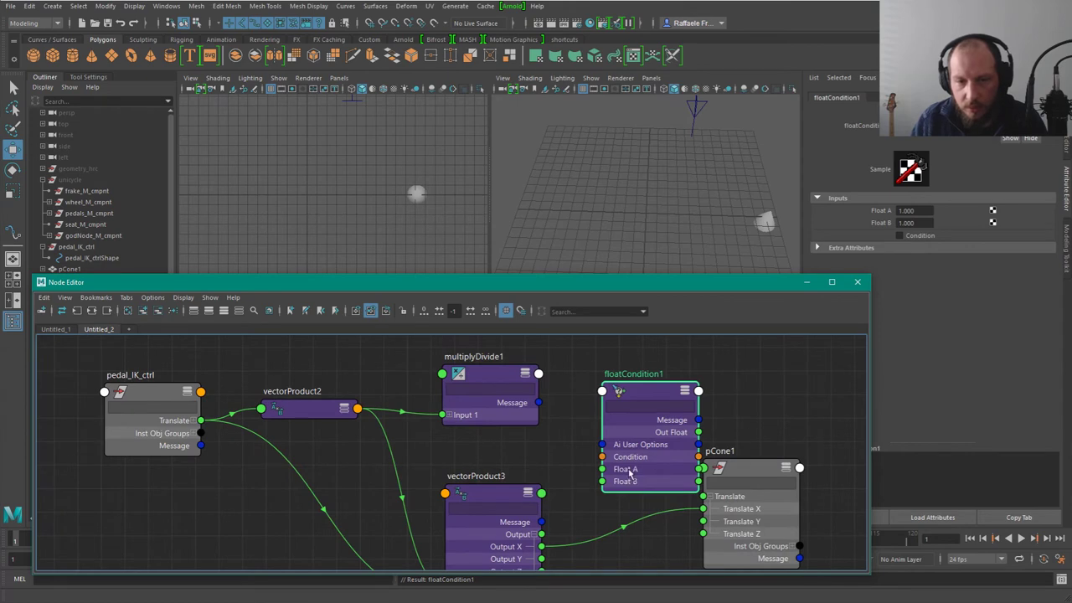
drag(662, 385, 671, 345)
click(789, 378)
key(Tab)
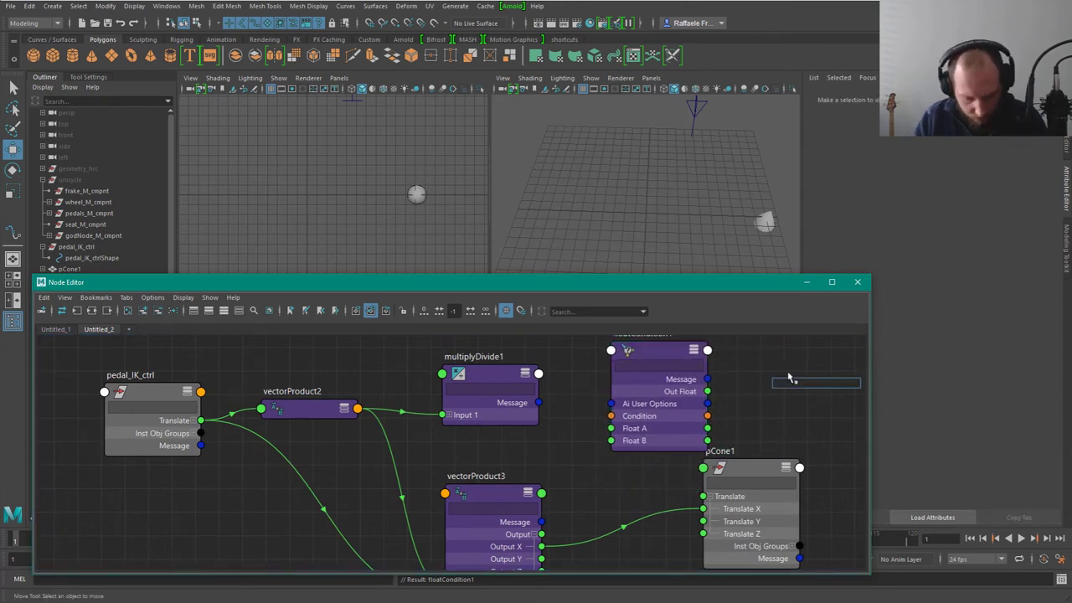
text(condition)
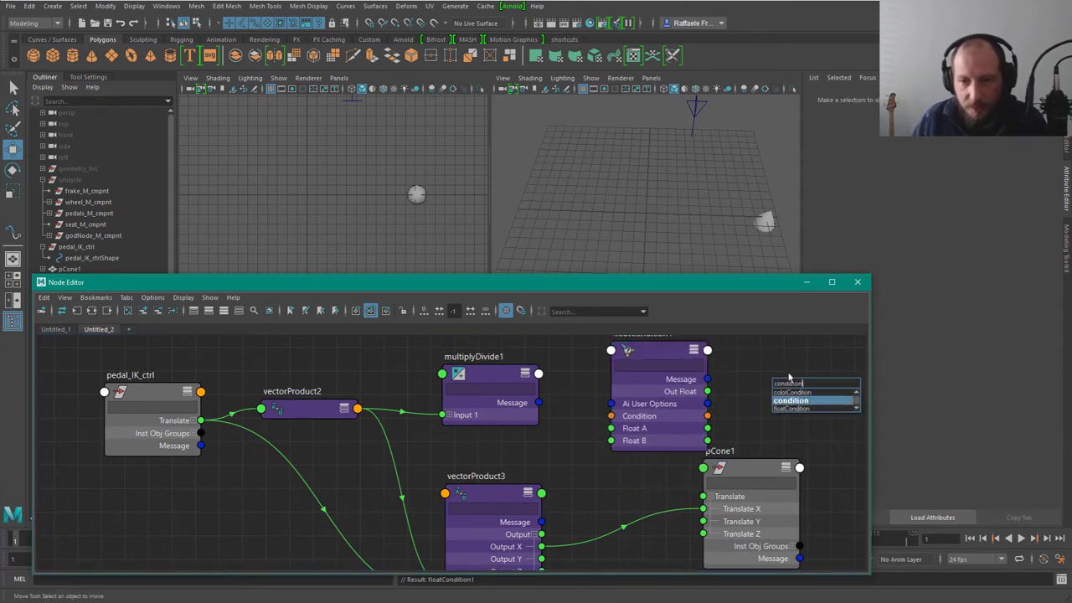
key(Return)
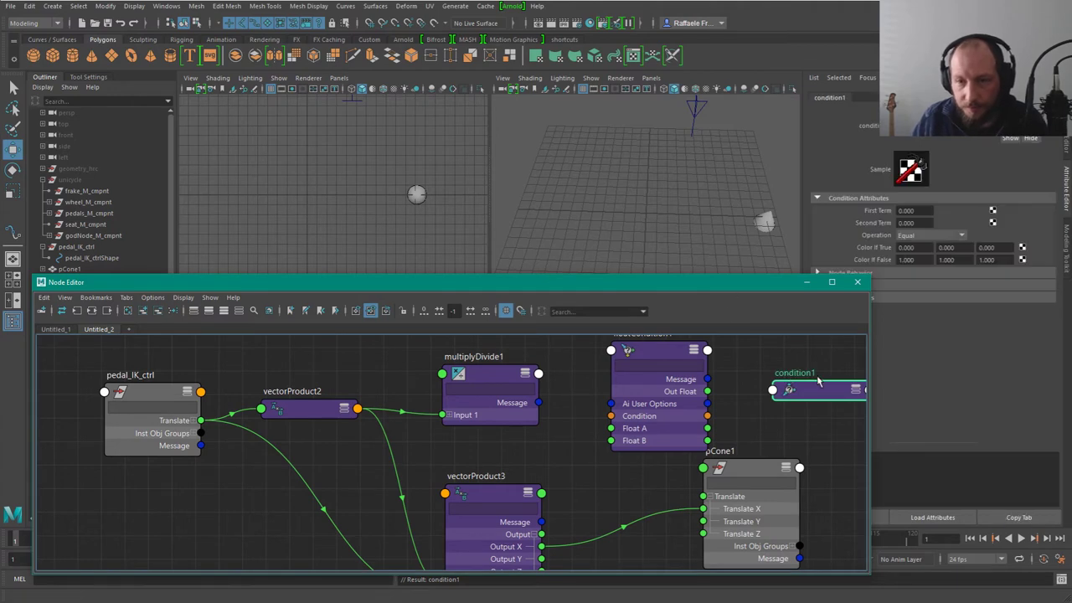
drag(819, 382, 770, 380)
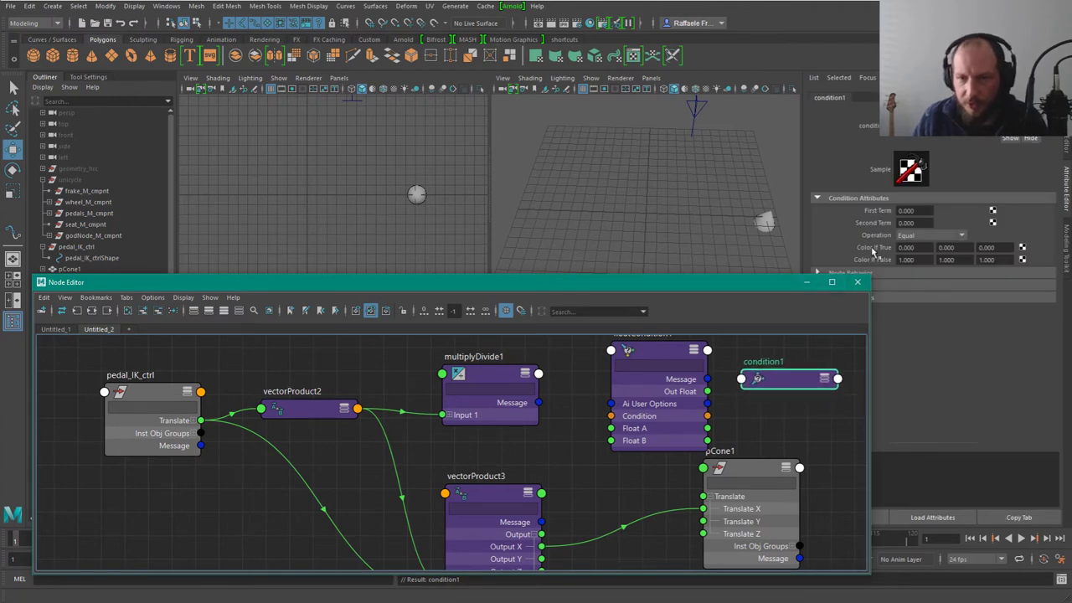
Step: Delete the floatCondition node from the graph, keeping the condition node
click(685, 417)
key(Delete)
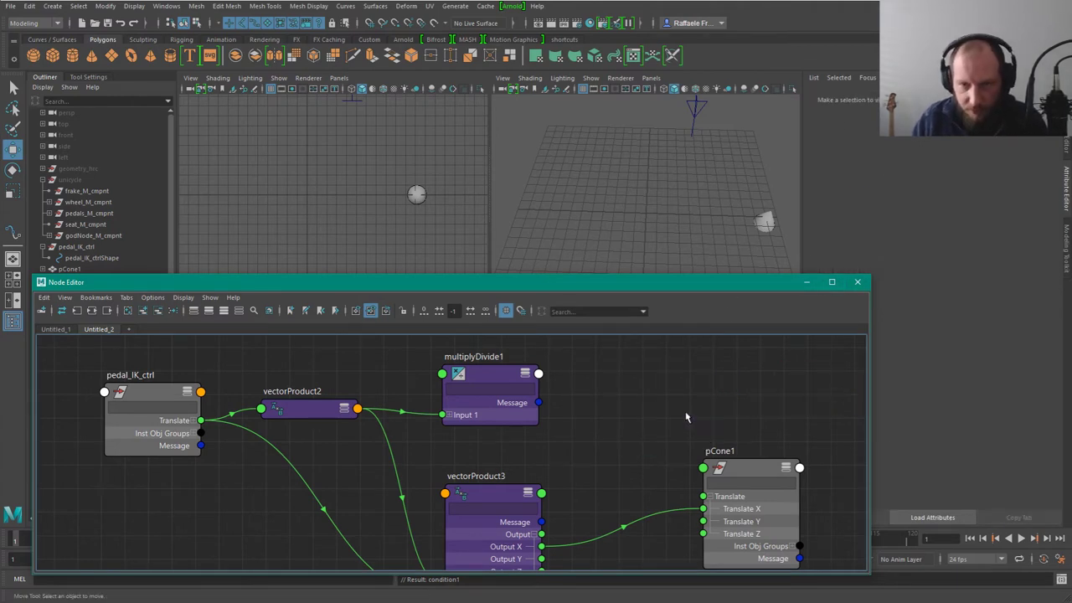
key(ctrl+z)
drag(703, 422, 700, 420)
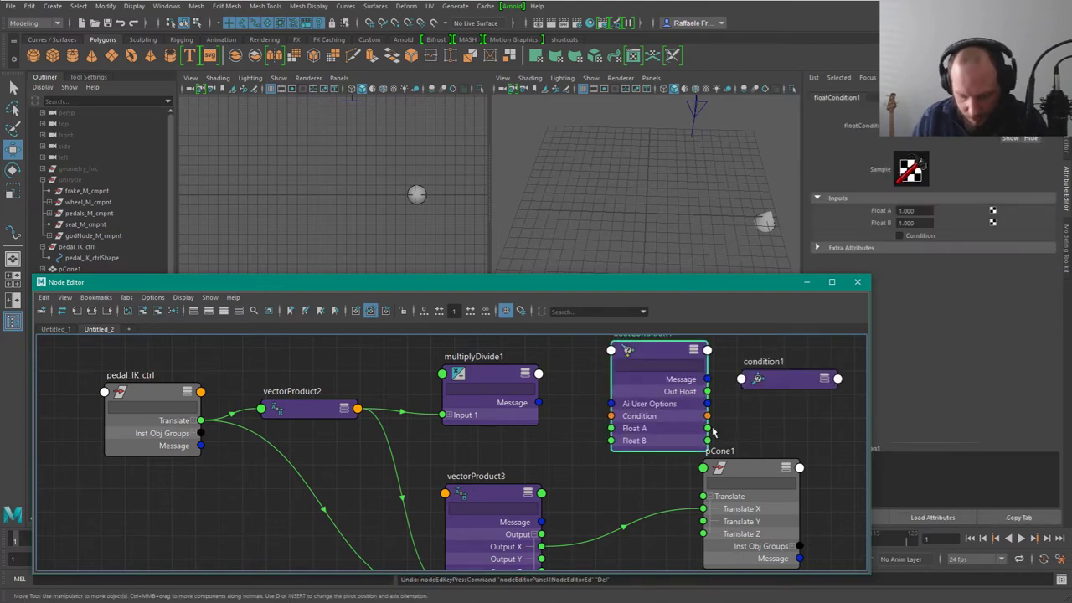
key(Delete)
Step: Show all attributes of the condition node and move it between multiplyDivide1 and pCone1
click(793, 379)
key(3)
drag(818, 398, 718, 366)
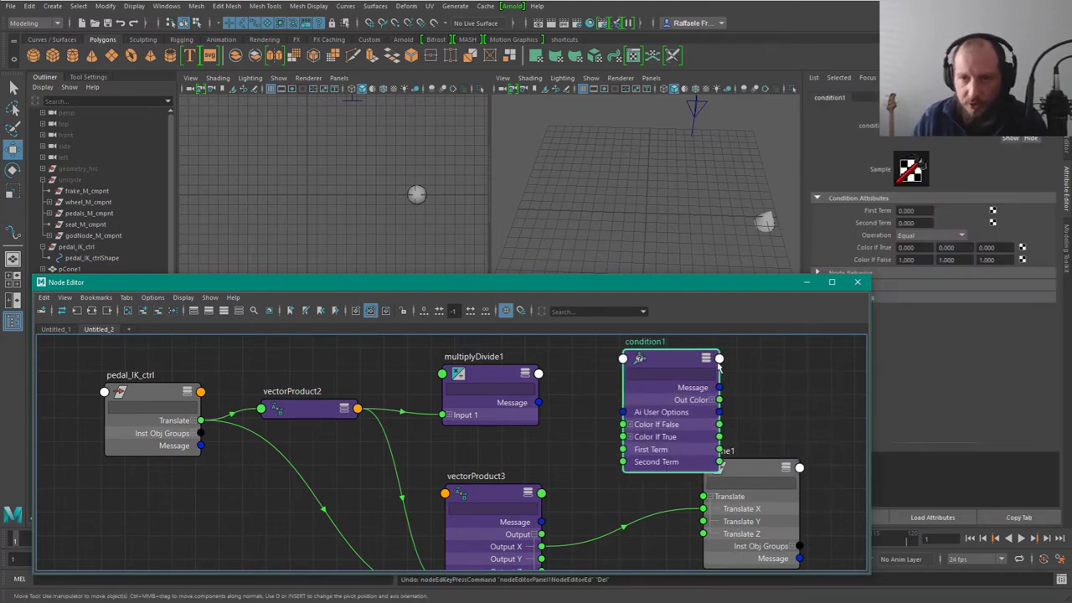
scroll(720, 431, down, 3)
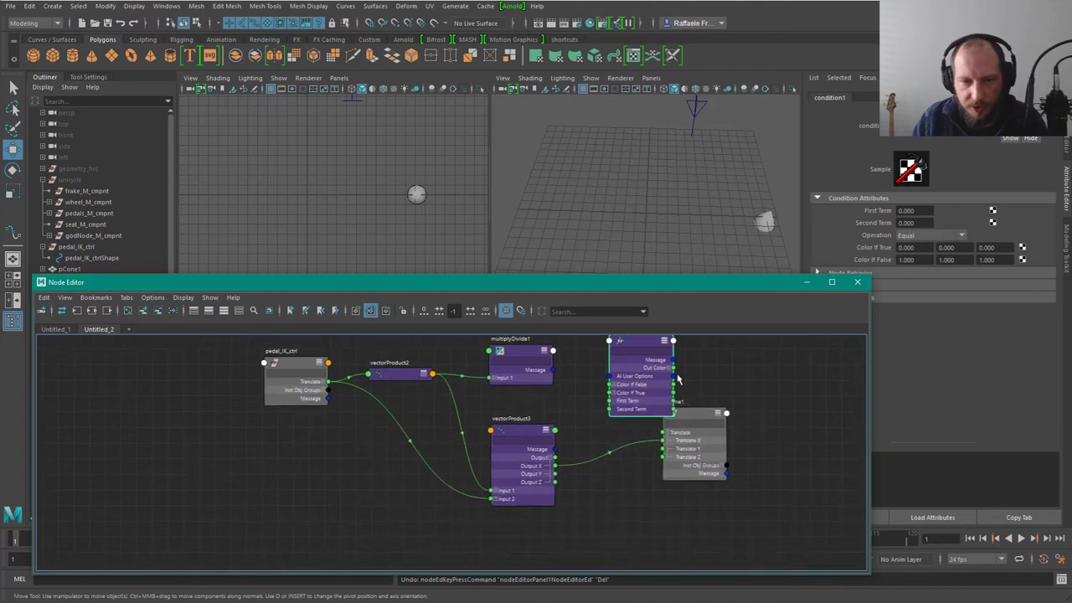
Step: Move pCone1 clear of condition1, expand condition1's Color If False and Color If True channels, and lower the condition1 node slightly
click(708, 419)
drag(708, 419, 748, 429)
click(633, 402)
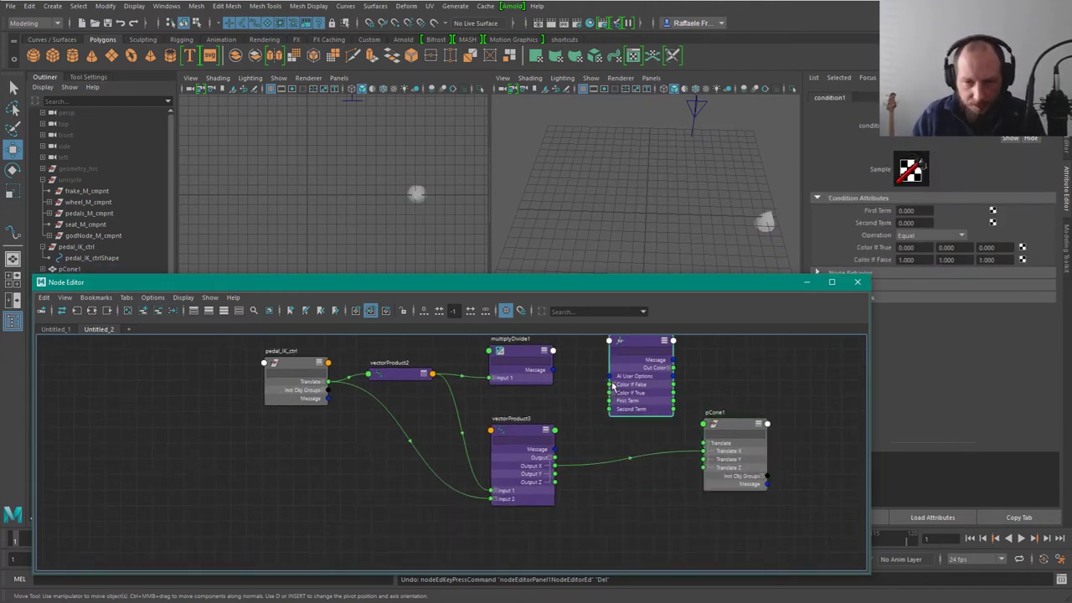
click(614, 384)
click(616, 417)
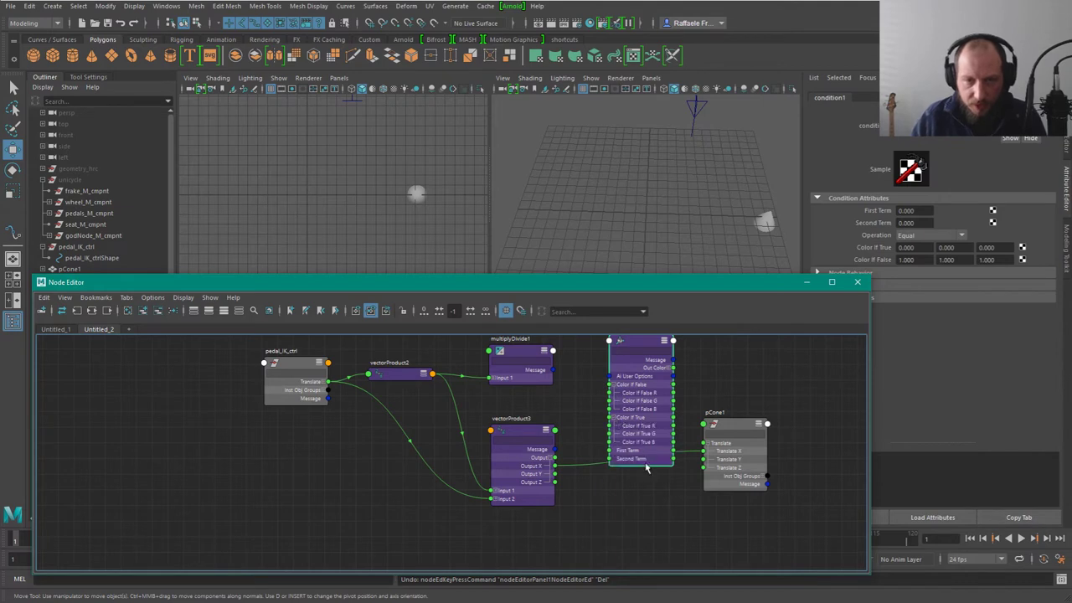
drag(638, 346, 643, 365)
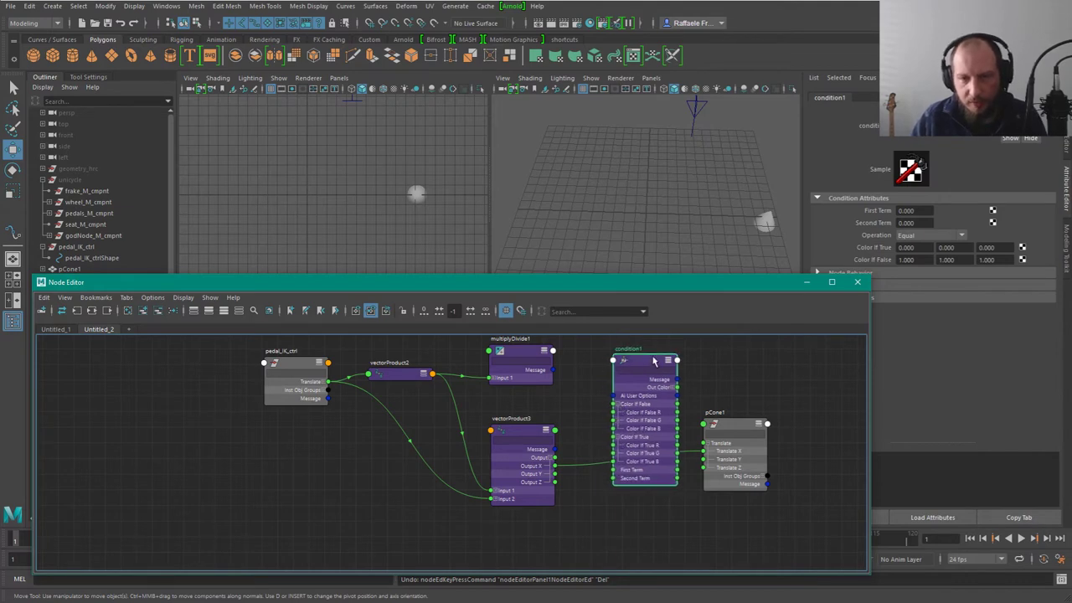
click(929, 237)
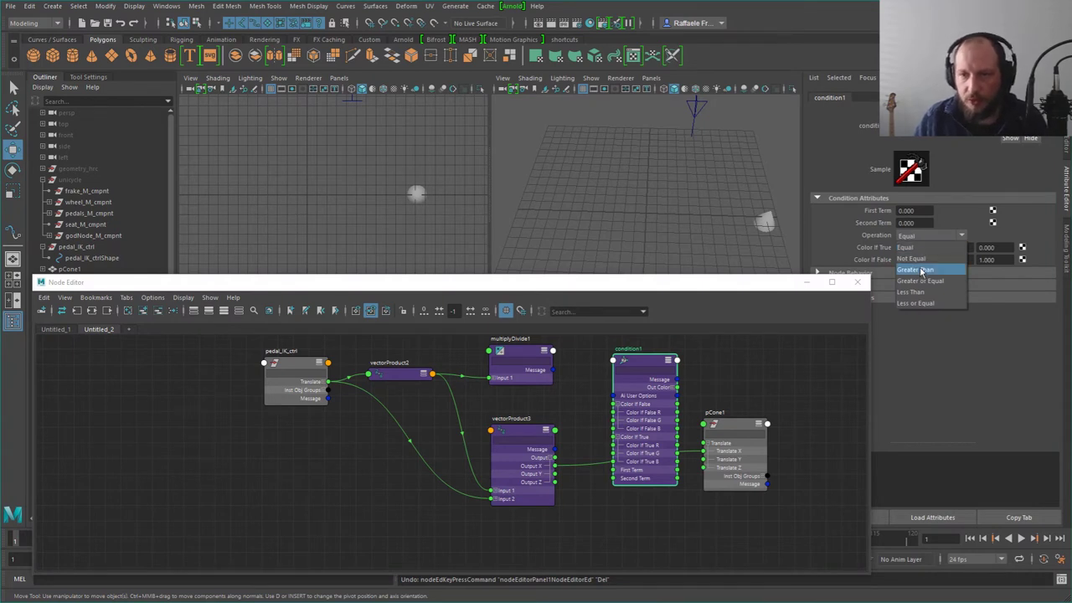
click(966, 222)
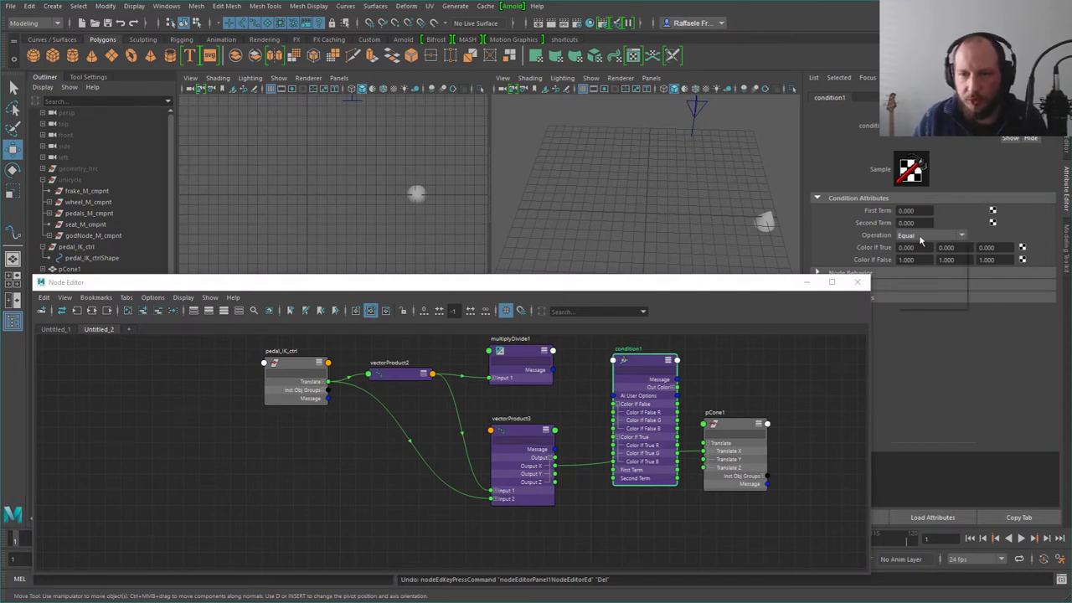
click(948, 235)
click(948, 237)
scroll(519, 435, up, 3)
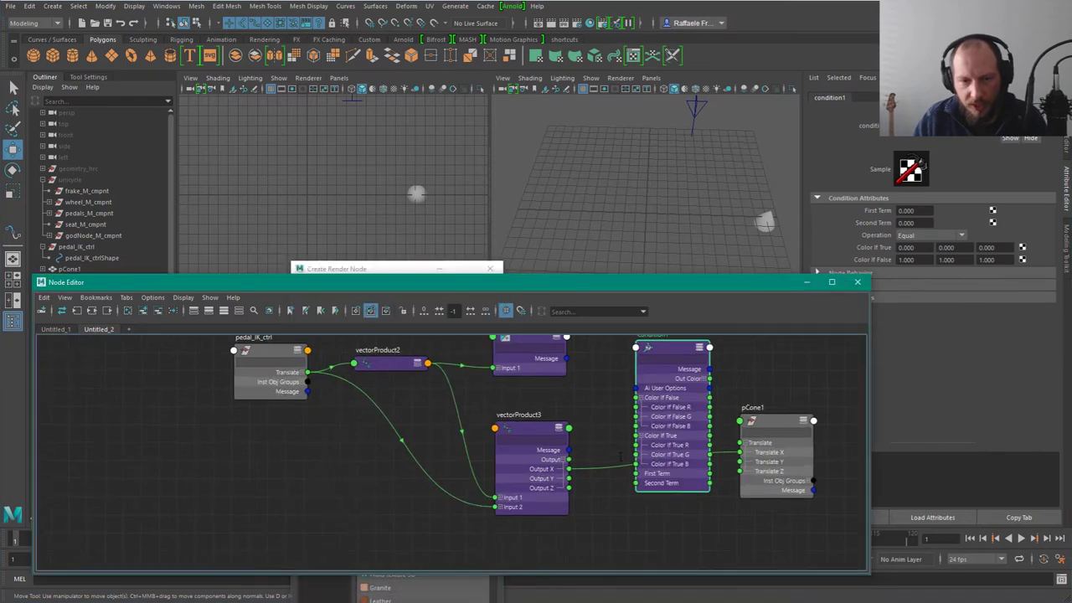
drag(402, 269, 274, 139)
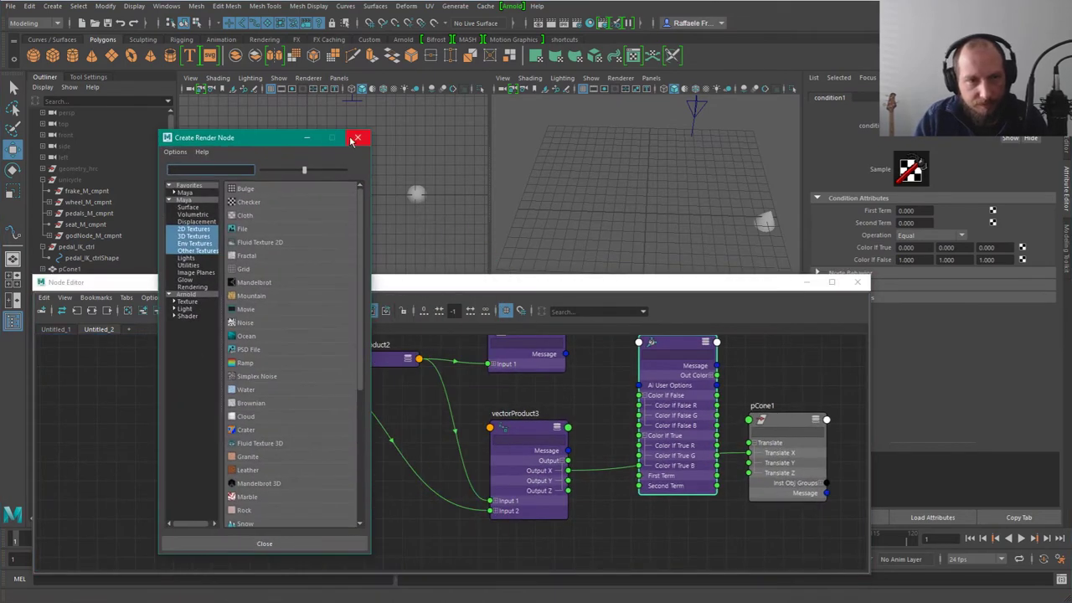
click(354, 136)
Step: Show all attributes of multiplyDivide1 and connect its Input 2 to condition1's Color If True
click(536, 356)
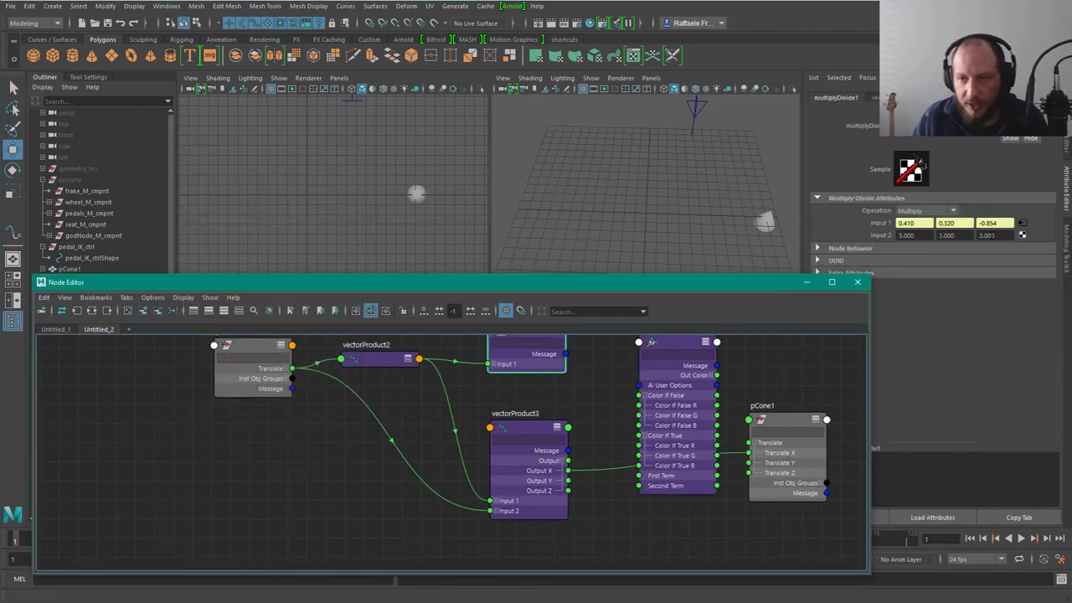
key(3)
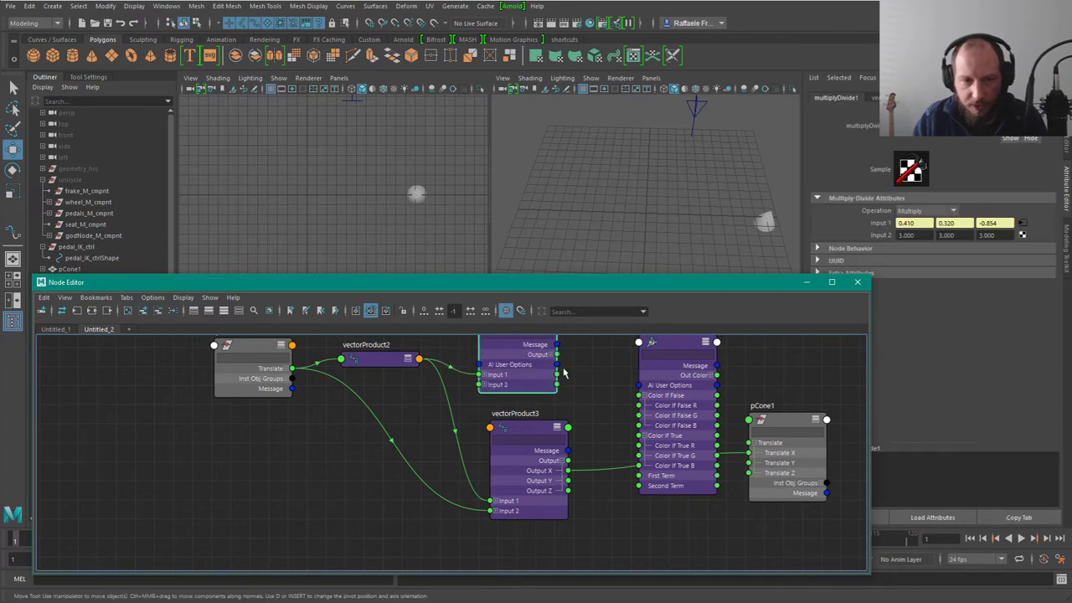
drag(556, 386, 643, 435)
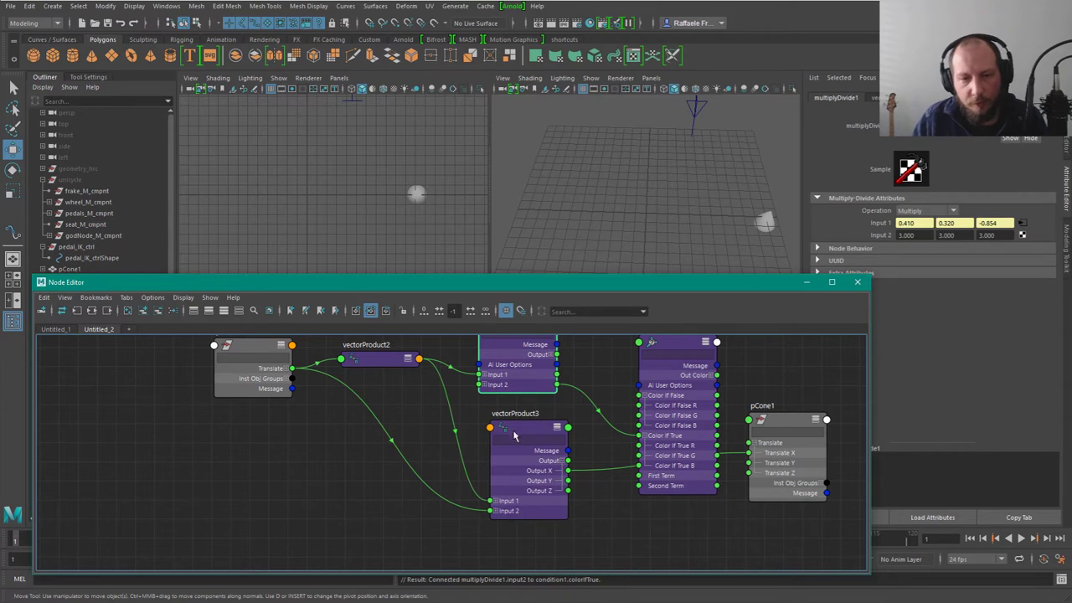
Step: Nudge vectorProduct3 and move condition1 up so it clears the connection from vectorProduct3 to pCone1
drag(523, 435, 524, 433)
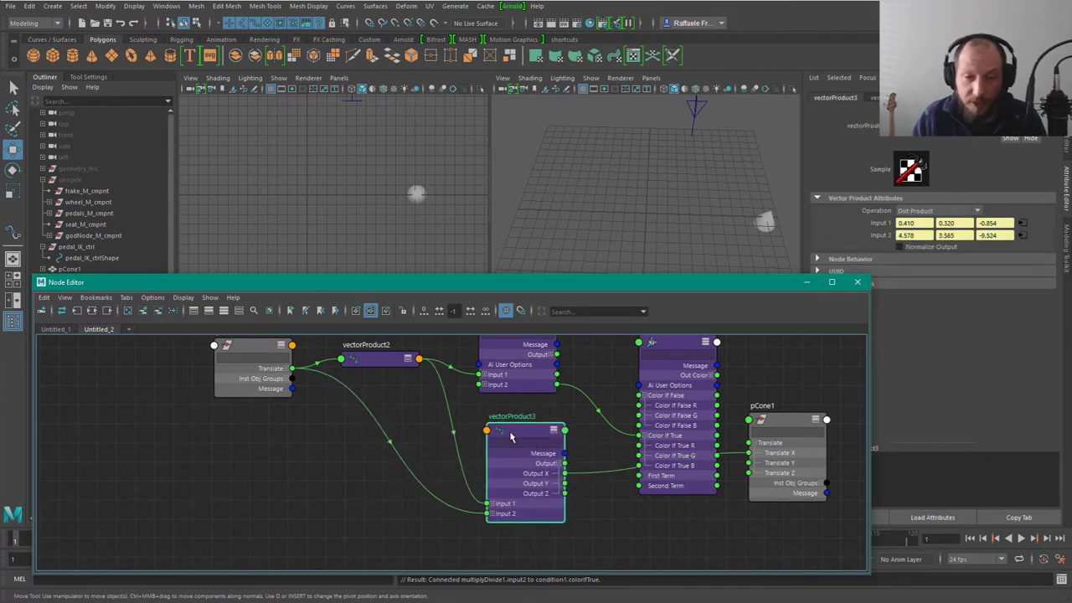
alt+middle_drag(588, 409, 575, 466)
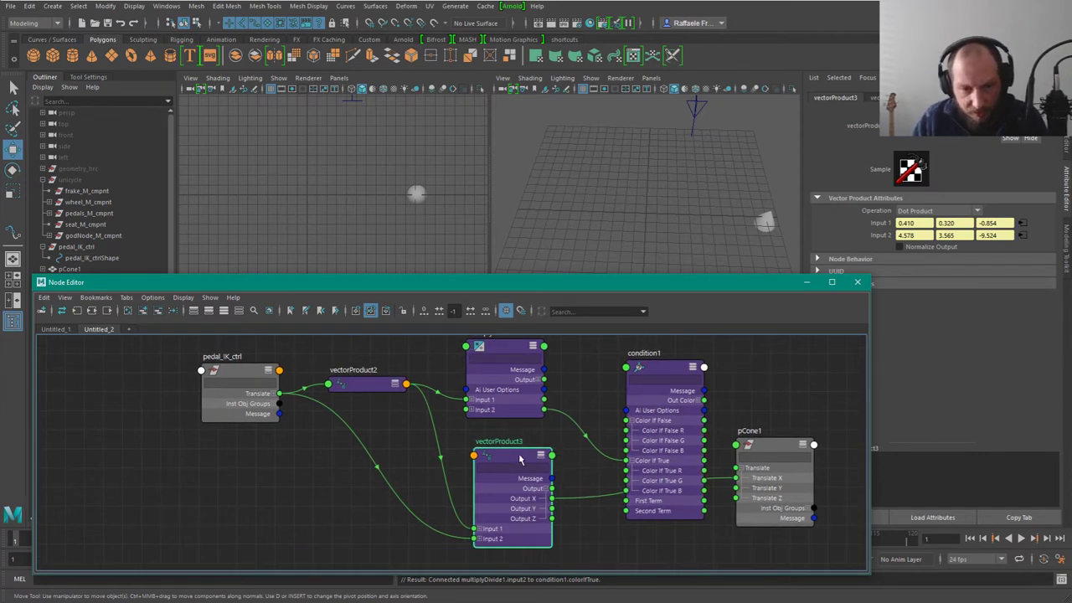
mouse_move(520, 458)
mouse_down()
mouse_move(508, 448)
mouse_move(515, 455)
mouse_up()
drag(651, 363, 645, 310)
alt+middle_drag(713, 369, 691, 426)
scroll(713, 417, down, 1)
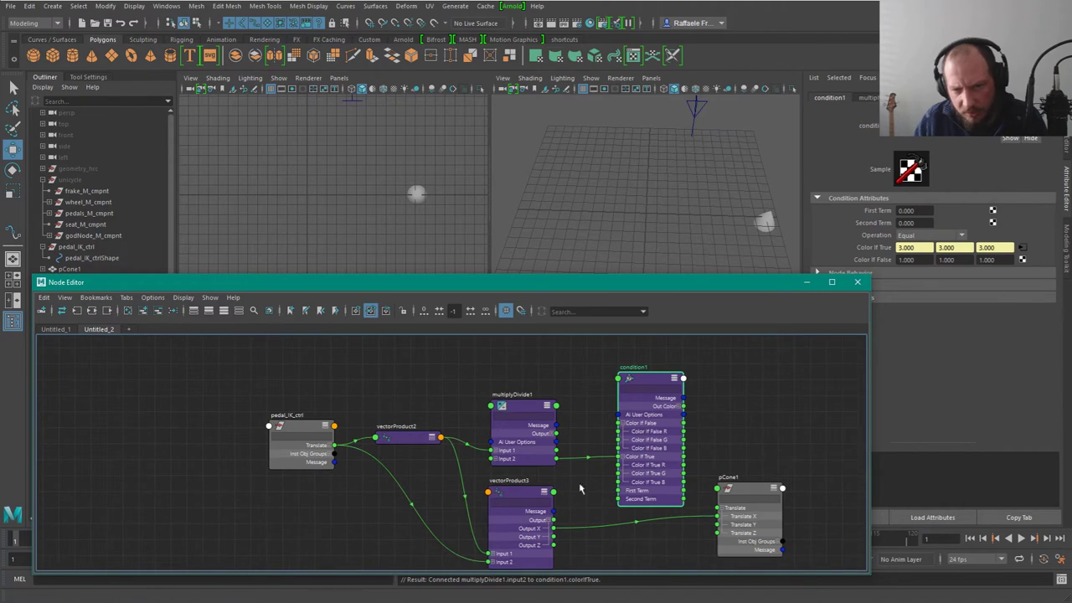
Step: Examine the attributes of vectorProduct3 and pCone1
click(549, 501)
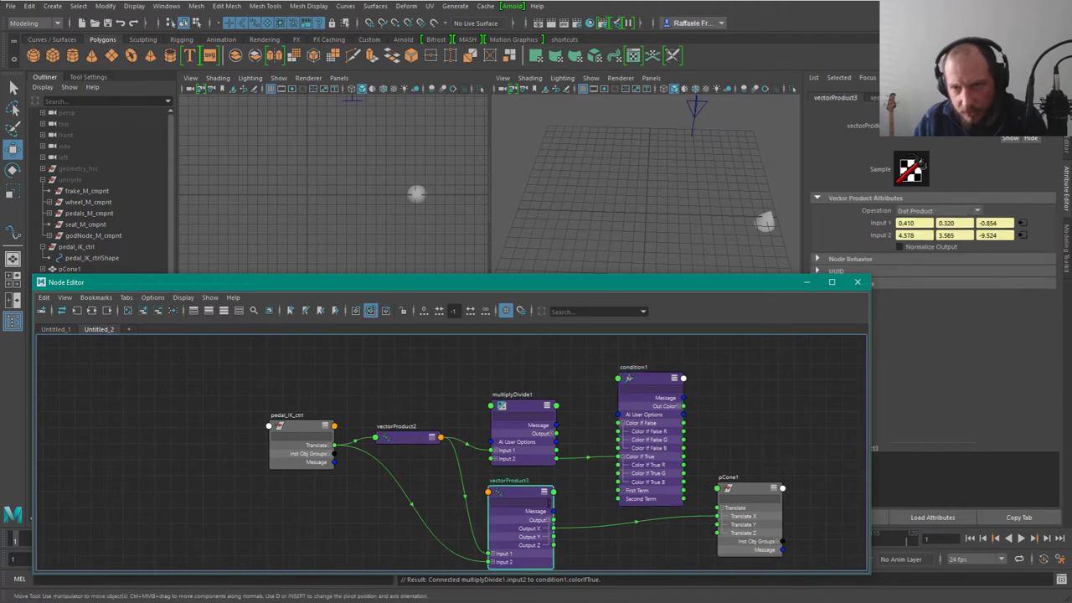
click(741, 493)
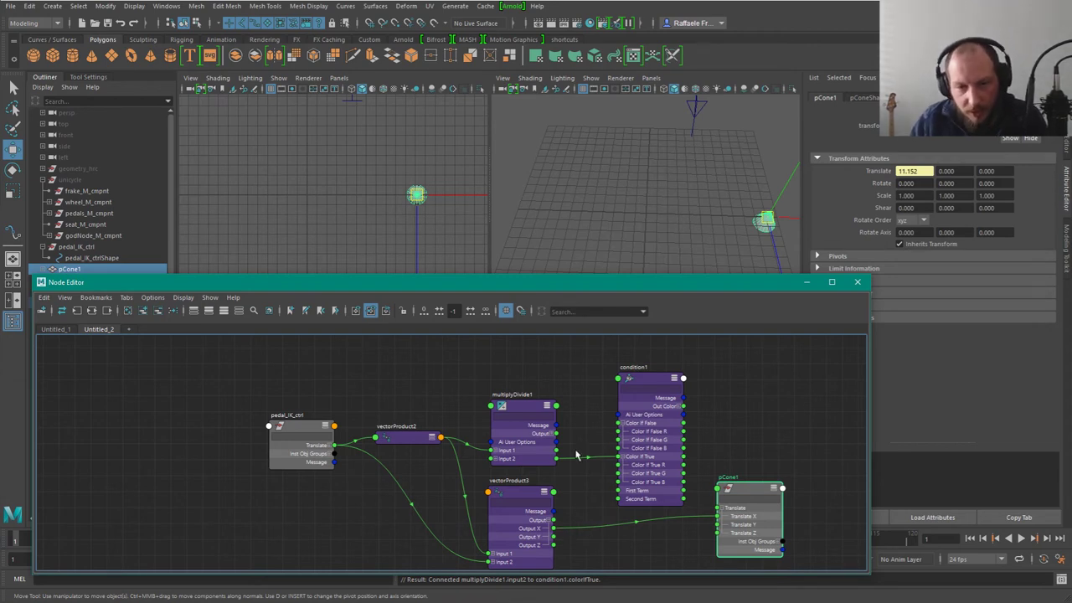
click(595, 477)
Step: Expand the Input 2 channels of multiplyDivide1 and move the node up above vectorProduct3
scroll(586, 452, up, 2)
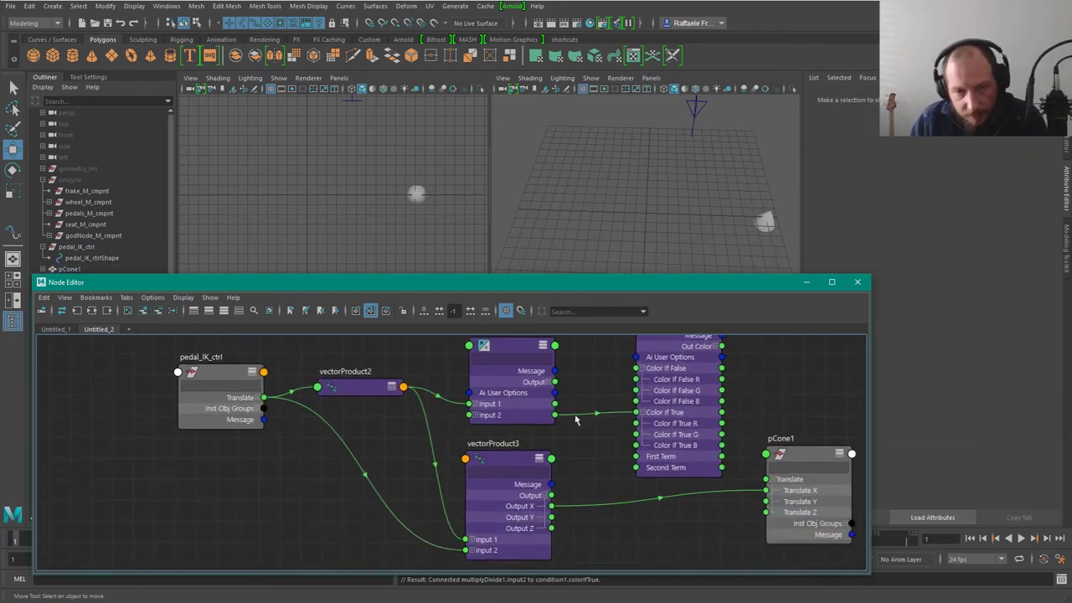
click(475, 415)
drag(508, 350, 503, 306)
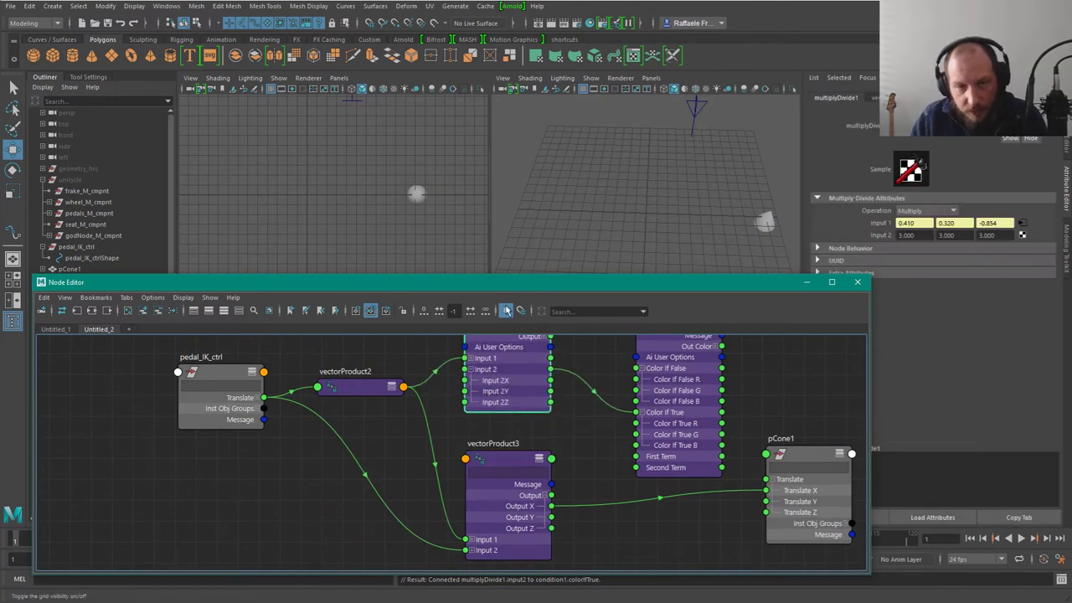
alt+middle_drag(597, 357, 630, 426)
scroll(578, 368, down, 1)
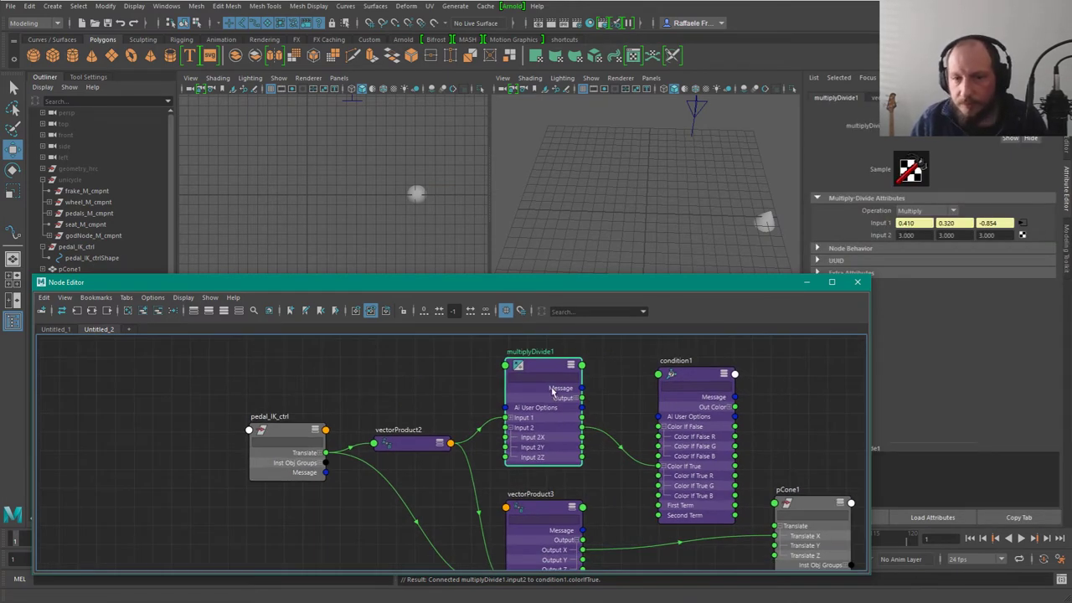
Step: Check the vector product and multiplyDivide1 values, and reroute the Color If True link to run from Input 2X to Color If True R
click(411, 442)
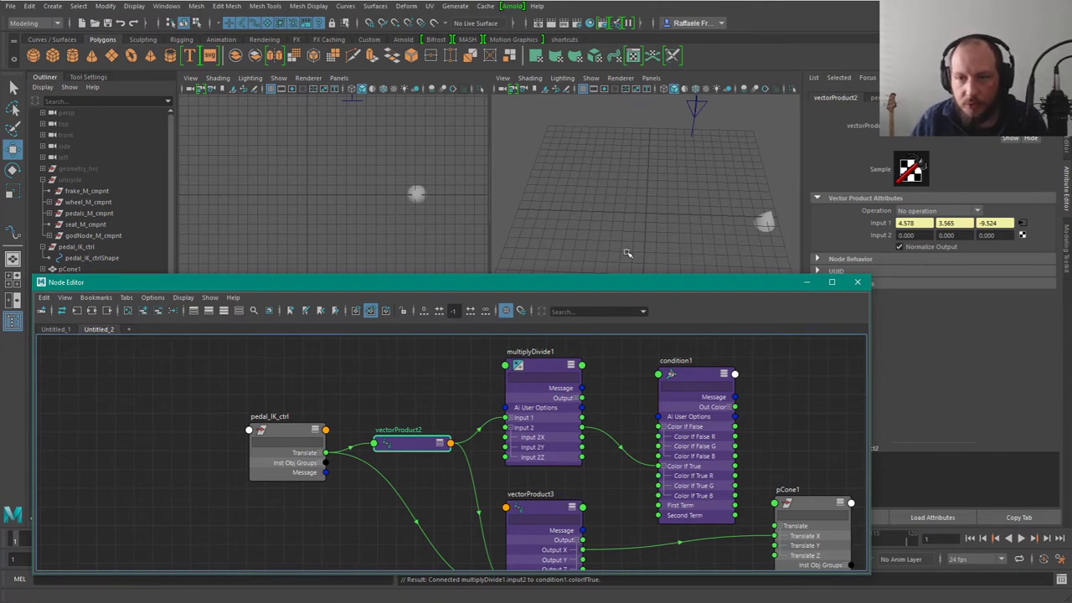
click(566, 540)
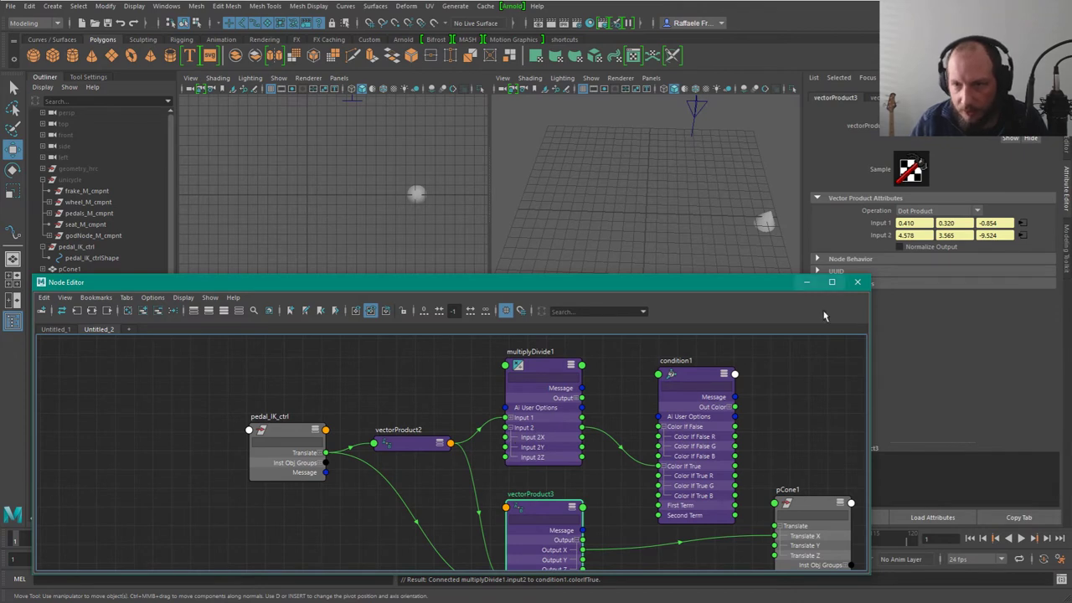
click(576, 414)
click(919, 234)
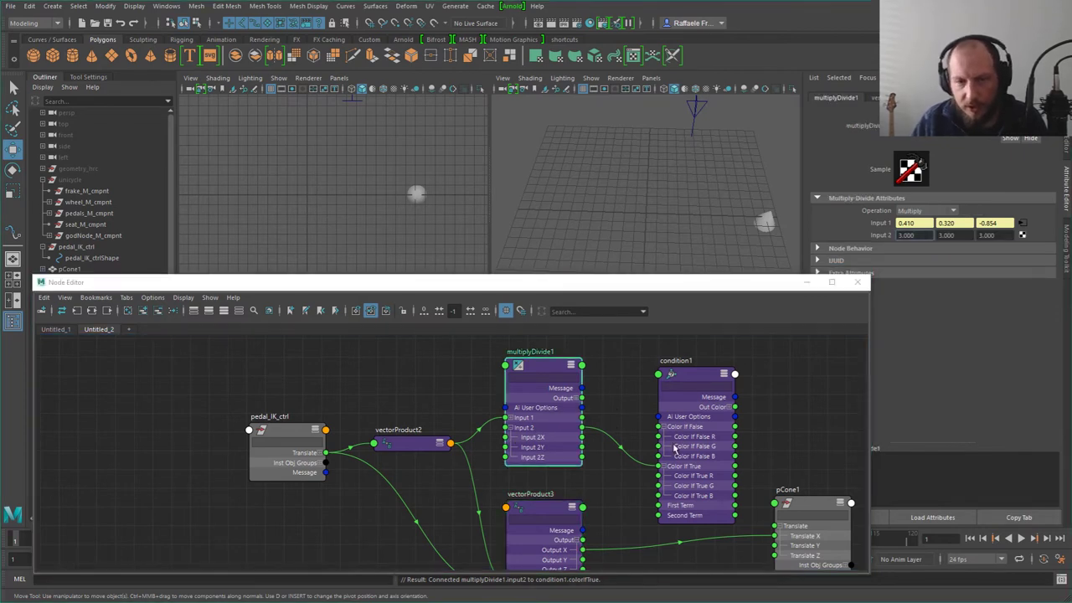
click(611, 567)
mouse_move(645, 461)
mouse_down()
mouse_move(584, 450)
mouse_move(659, 476)
mouse_up()
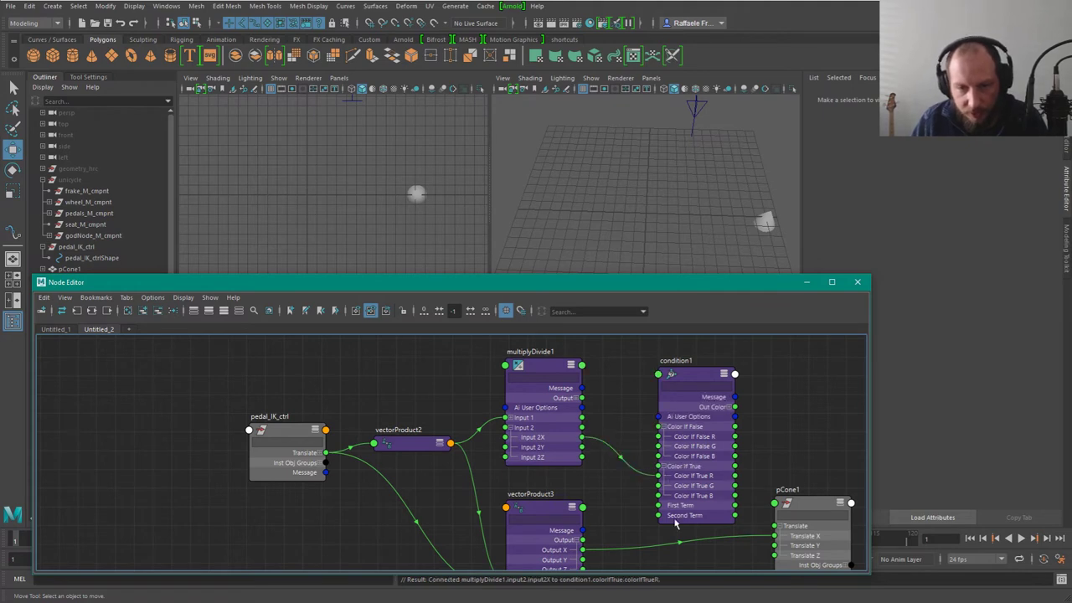
Step: Connect vectorProduct3's Output X to condition1's Color If False R
alt+middle_drag(623, 532, 566, 508)
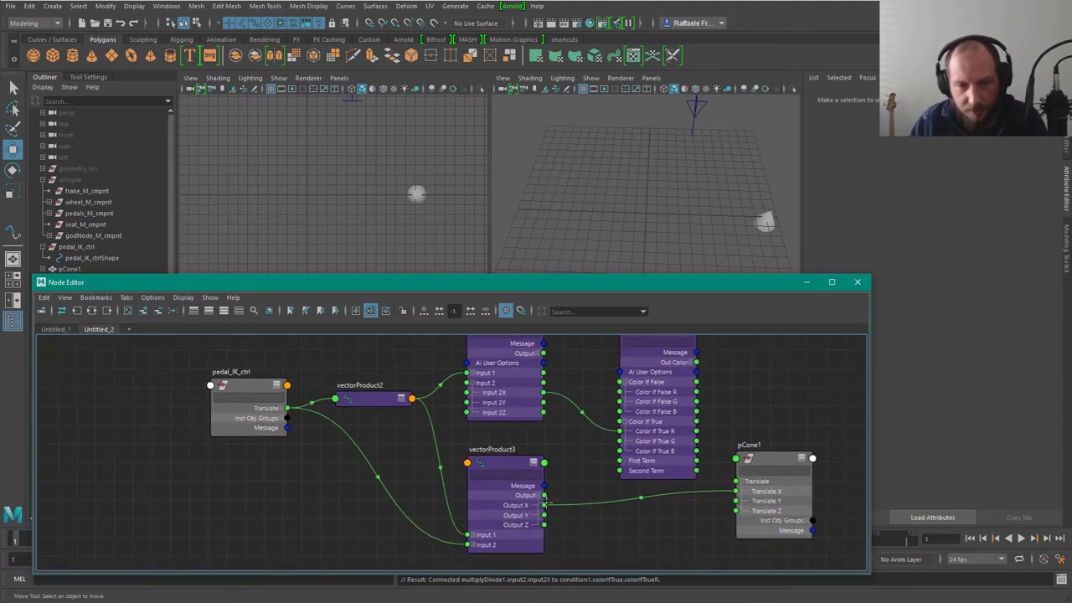
drag(545, 504, 622, 391)
alt+middle_drag(682, 351, 689, 393)
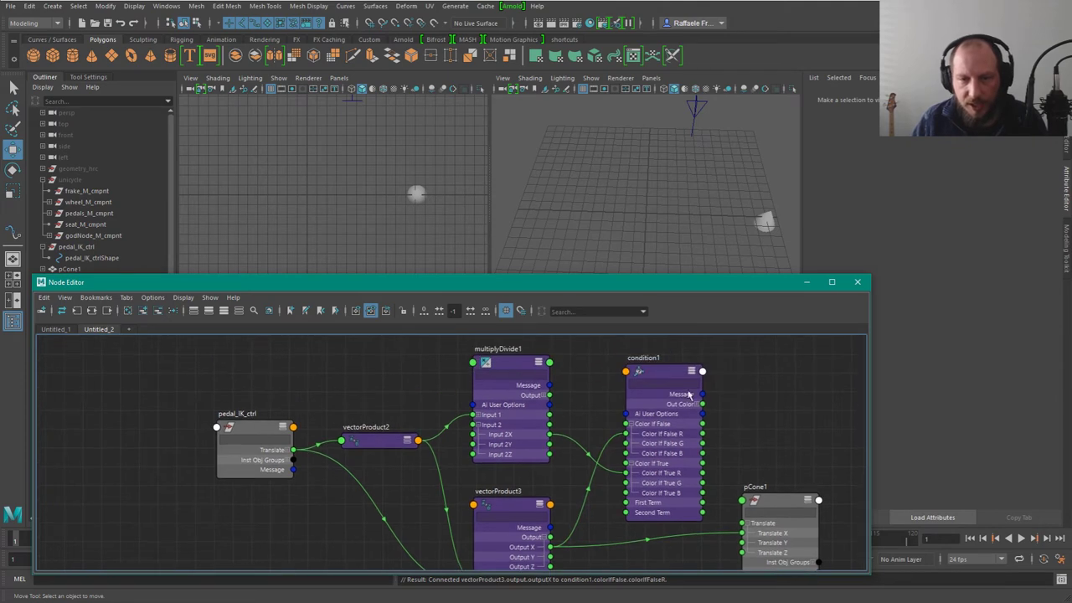
drag(613, 471, 629, 432)
alt+middle_drag(592, 483, 592, 423)
key(ctrl+z)
key(ctrl+z)
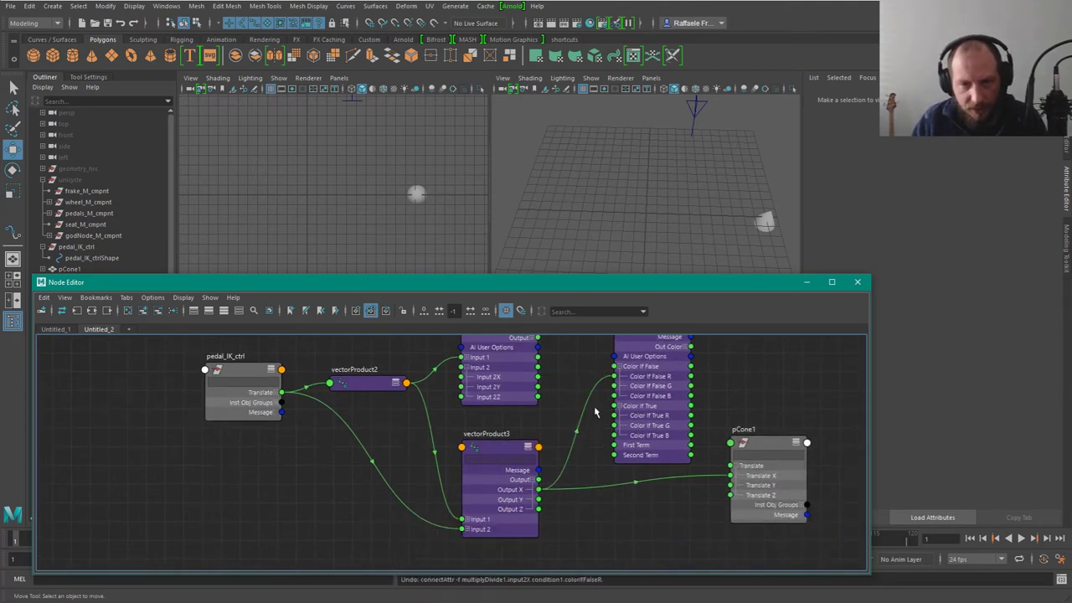
Step: Swap the positions of vectorProduct3 and multiplyDivide1, placing vectorProduct3 above multiplyDivide1 beside condition1
alt+middle_drag(555, 390, 541, 425)
drag(478, 491, 466, 291)
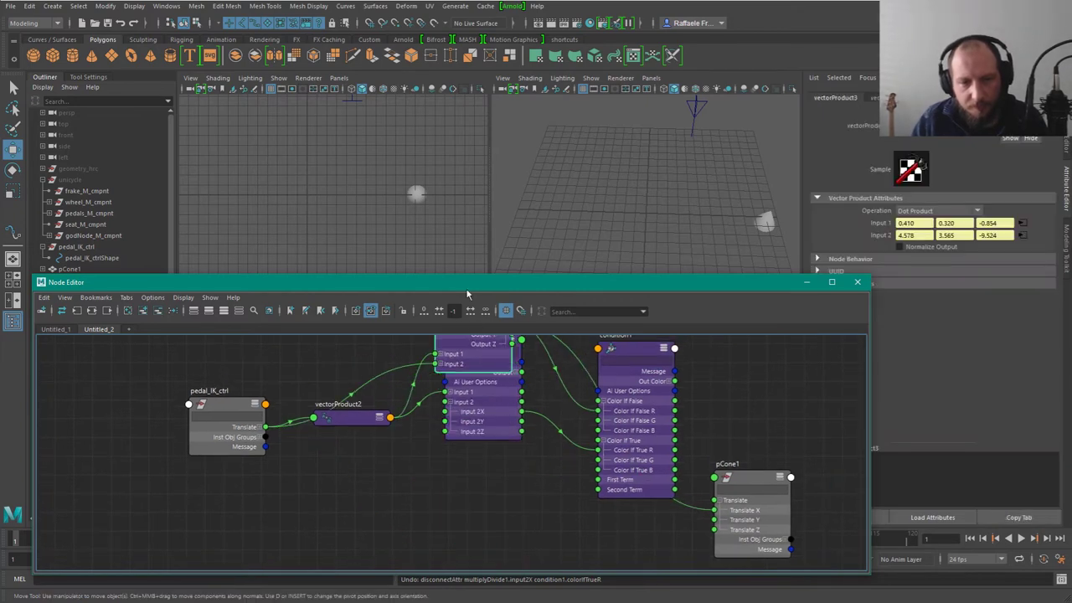
alt+middle_drag(516, 399, 536, 496)
drag(501, 494, 505, 584)
alt+middle_drag(501, 487, 535, 397)
click(525, 348)
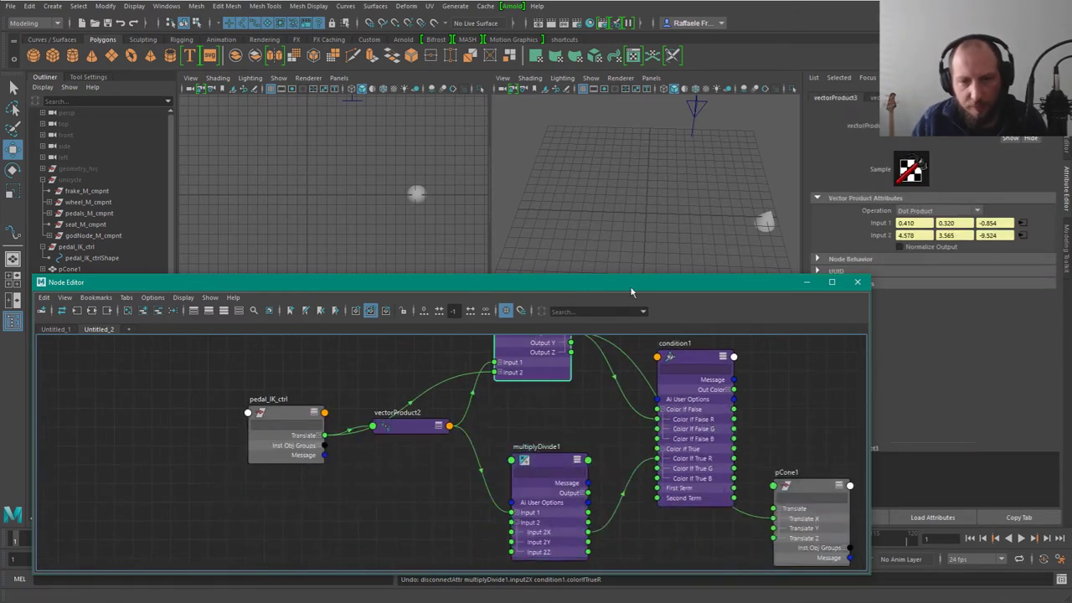
drag(543, 368, 553, 418)
alt+middle_drag(554, 418, 555, 475)
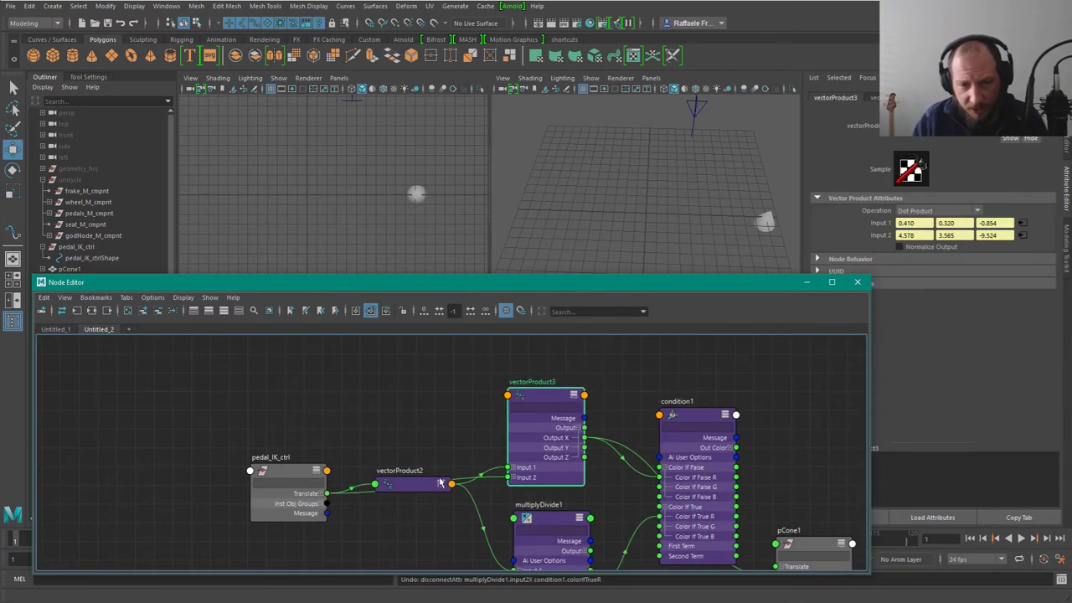
Step: Move vectorProduct2 and pedal_IK_ctrl up to straighten their connections, and line up multiplyDivide1 beneath vectorProduct3
drag(412, 483, 410, 446)
drag(316, 482, 315, 467)
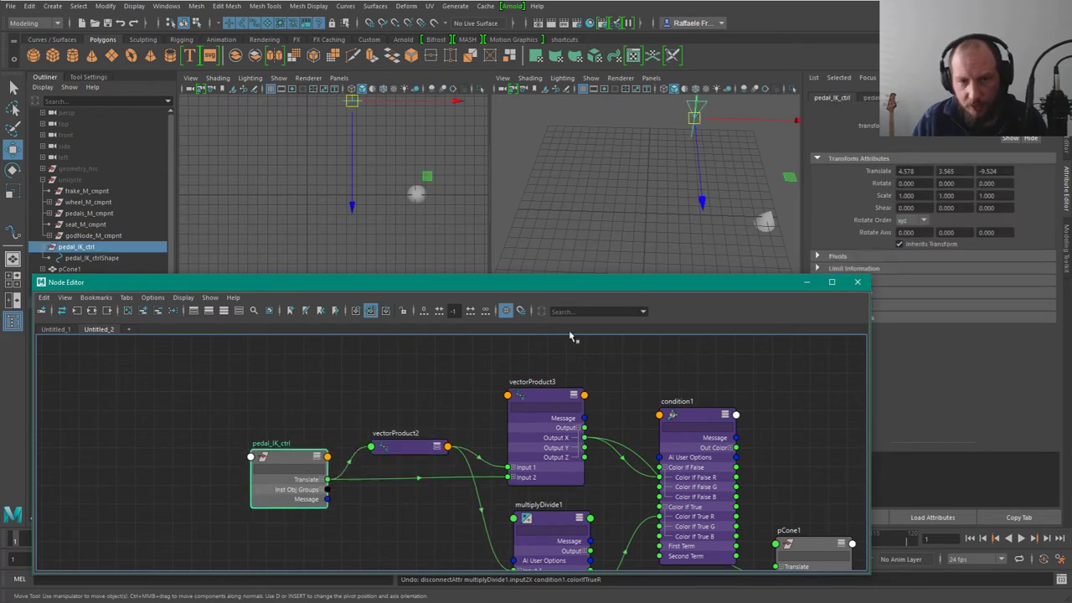
click(552, 410)
alt+middle_drag(602, 455, 571, 410)
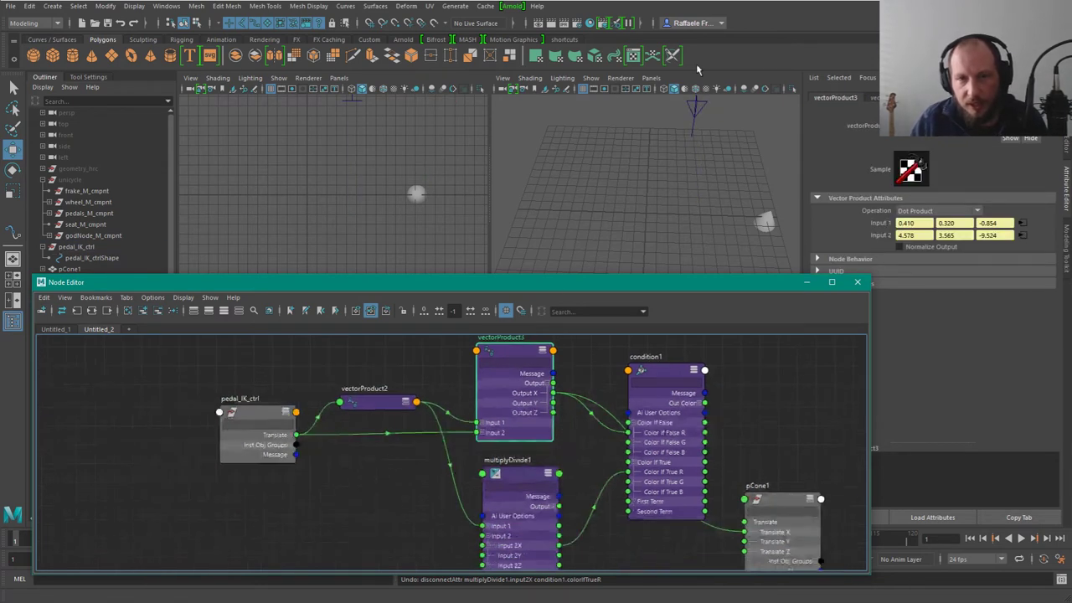
click(531, 497)
drag(529, 476, 523, 471)
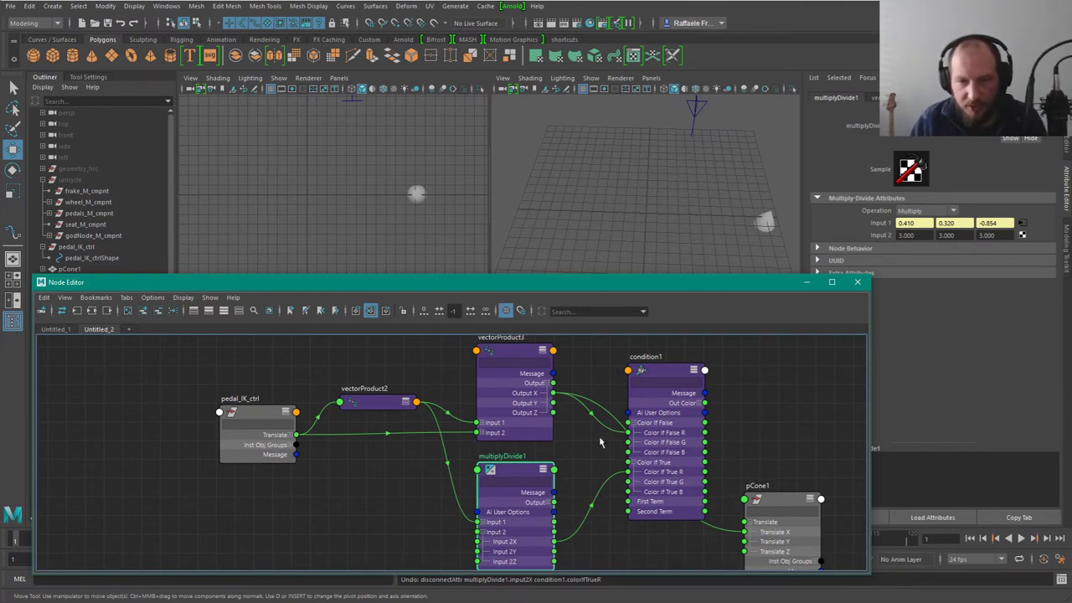
Step: Set condition1's operation to Greater Than
click(674, 375)
click(930, 236)
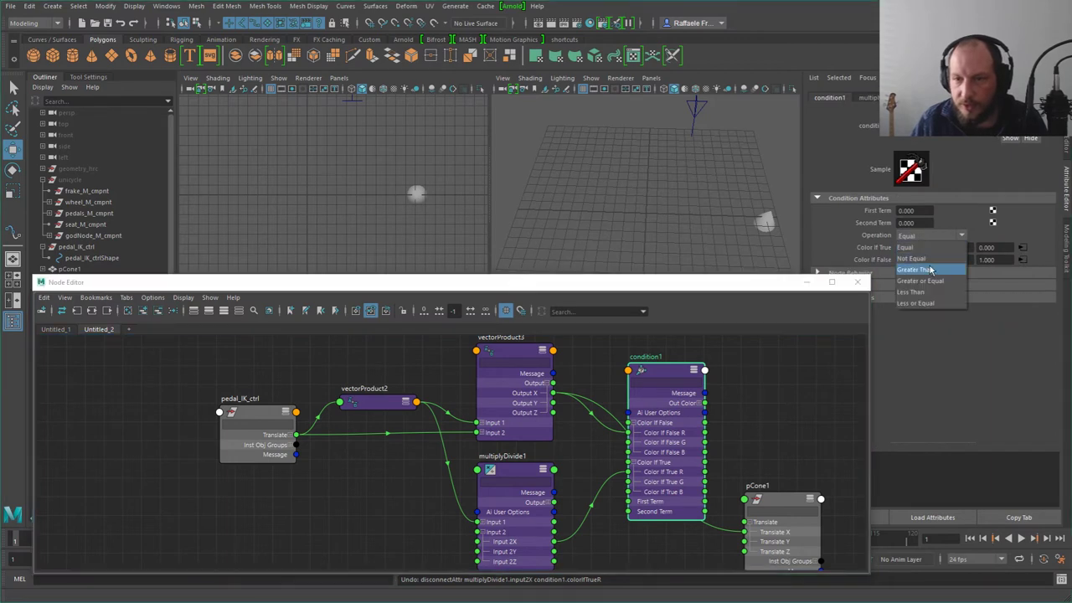
click(930, 269)
Step: Expand condition1's Out Color and reroute vectorProduct3's Output X to First Term and multiplyDivide1's Input 2X to Second Term
alt+middle_drag(779, 430, 718, 422)
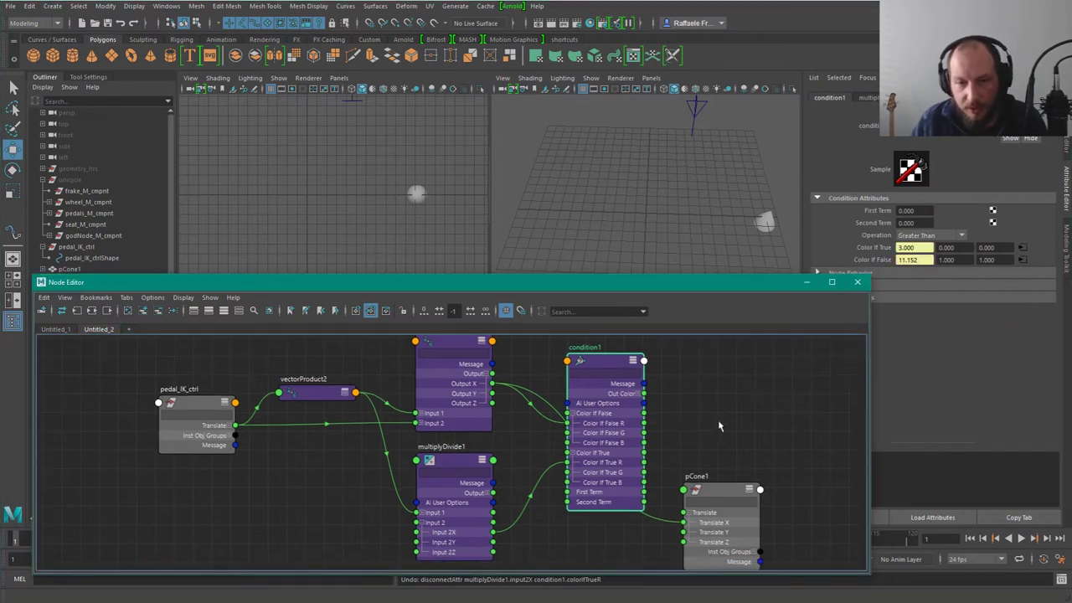
click(638, 393)
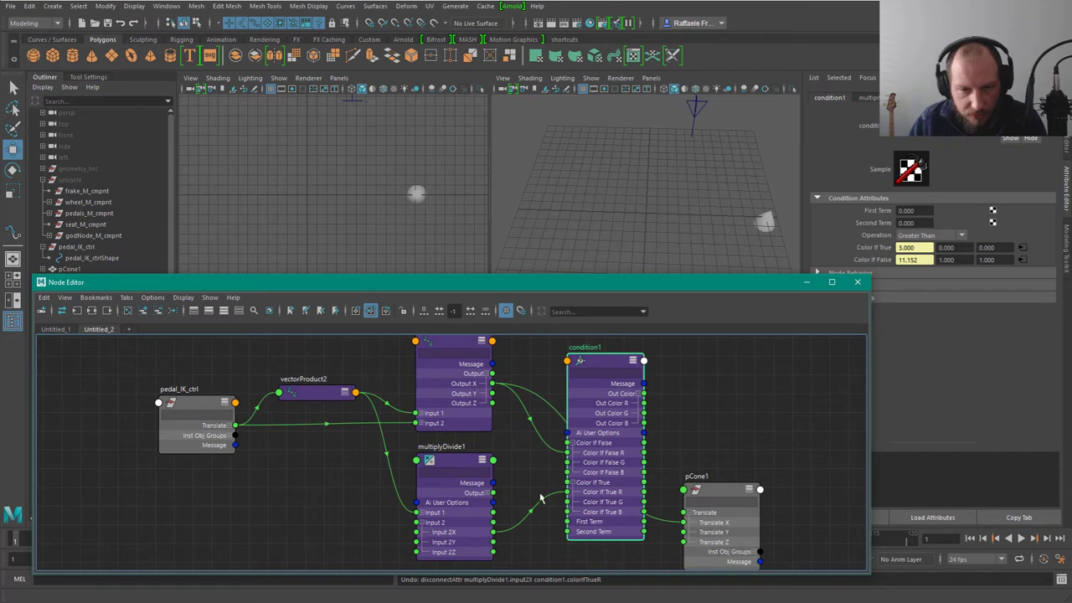
drag(559, 457, 568, 532)
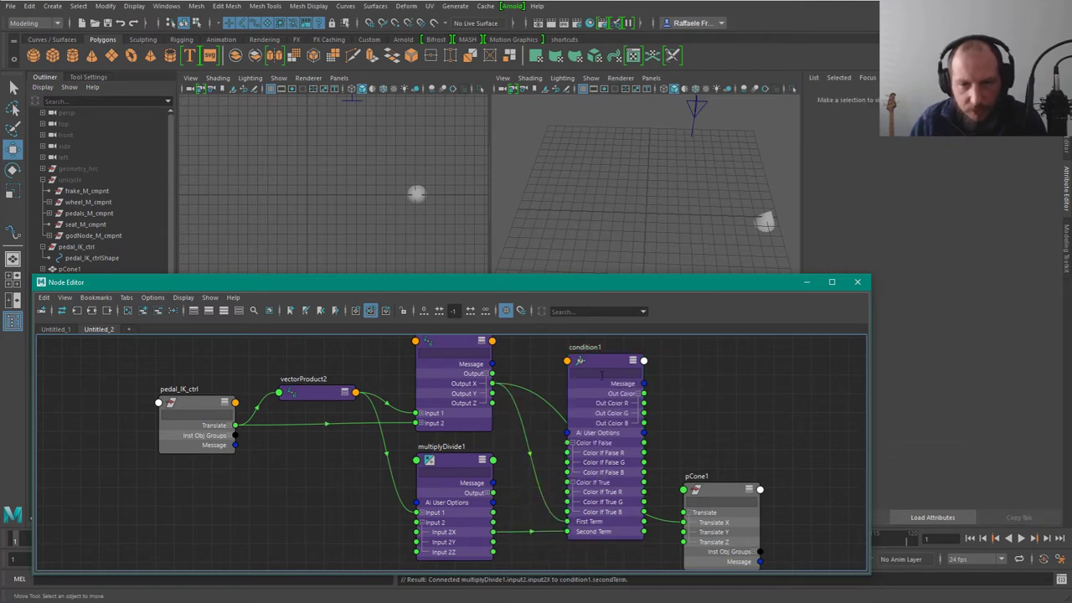
Step: Enlarge the Node Editor and spread out the graph, raising condition1 to the upper right and lowering pCone1 clear of it
drag(601, 376, 659, 318)
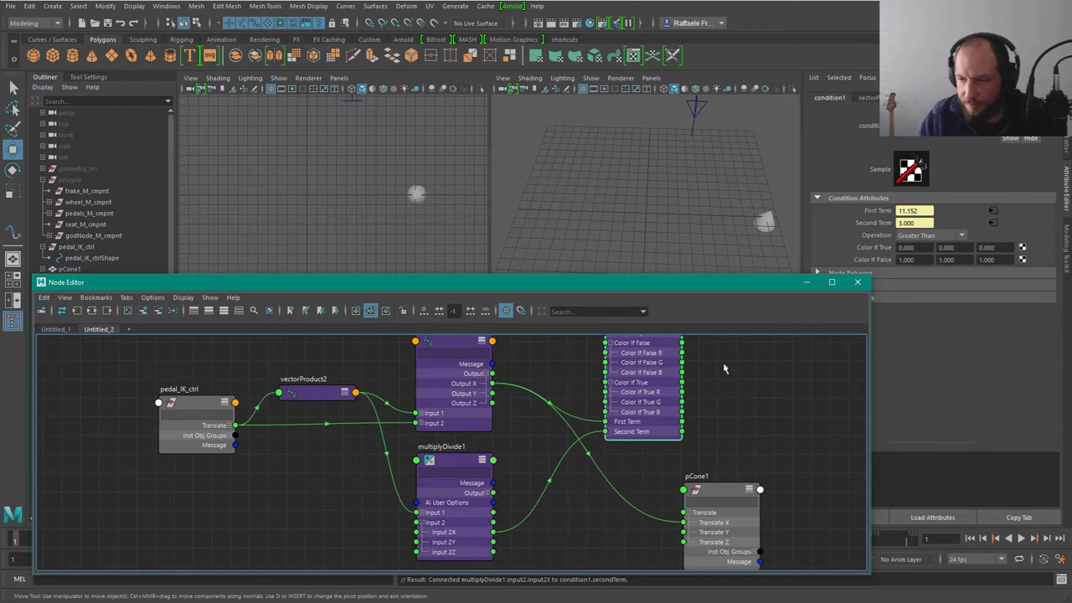
middle_drag(725, 368, 742, 402)
scroll(742, 401, down, 2)
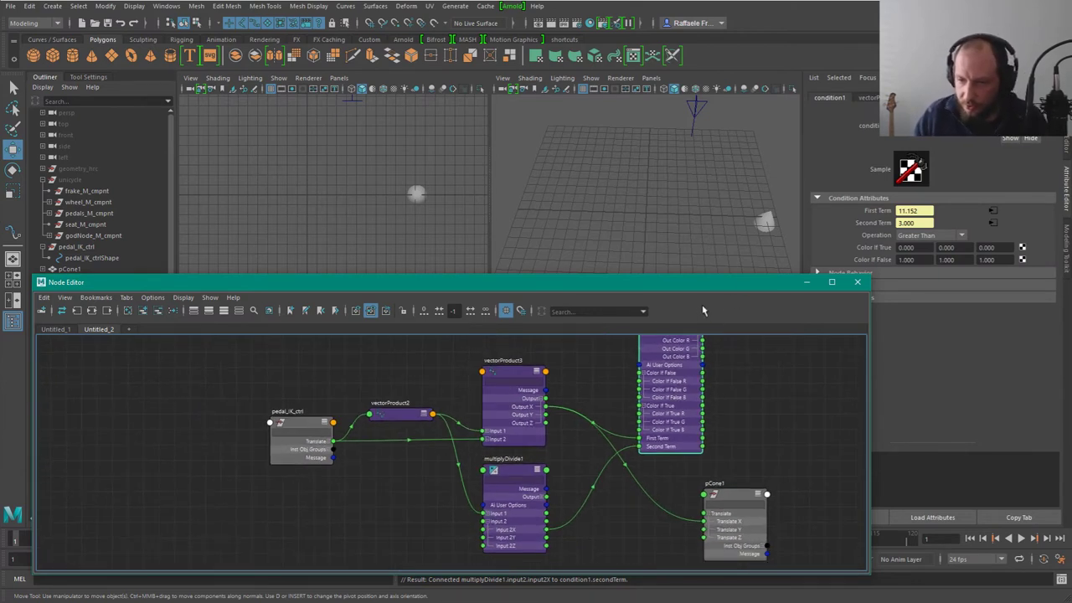
drag(871, 275, 890, 178)
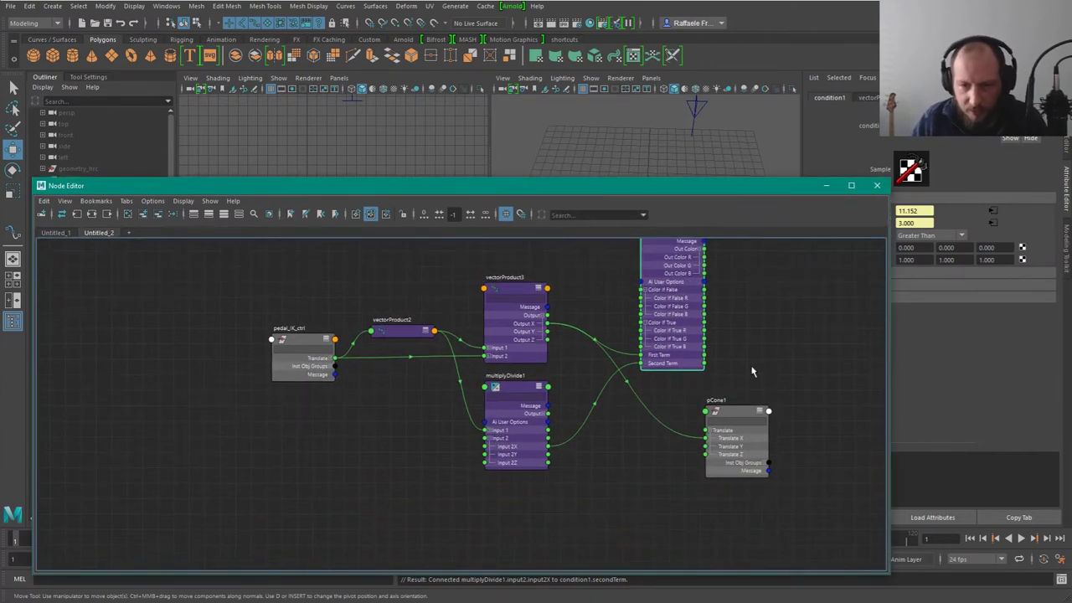
drag(737, 409, 714, 432)
alt+middle_drag(739, 286, 751, 361)
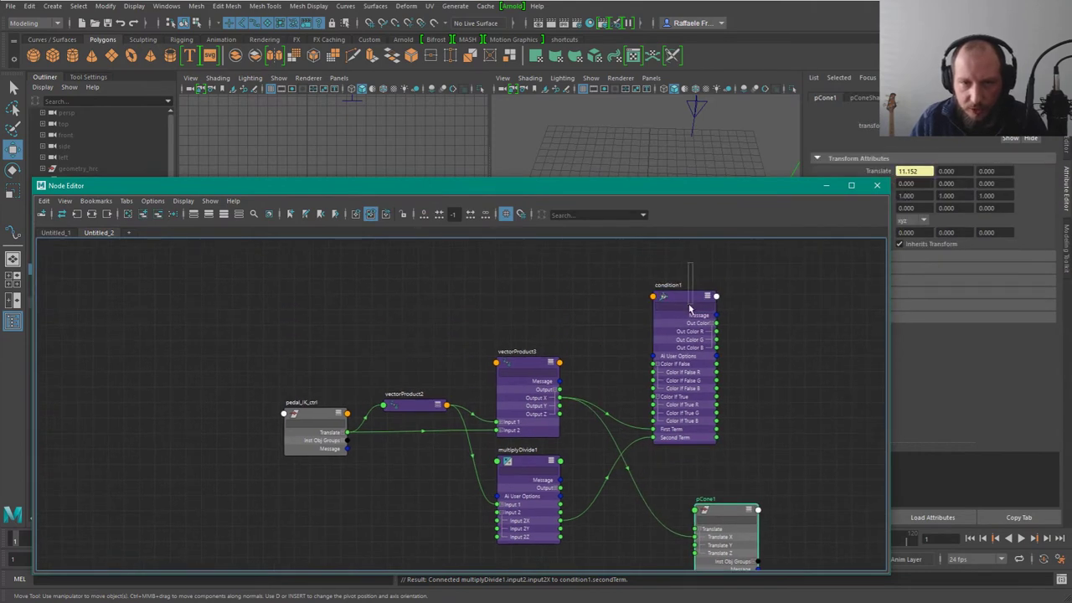
mouse_move(687, 303)
mouse_down()
mouse_move(679, 286)
mouse_move(674, 297)
mouse_up()
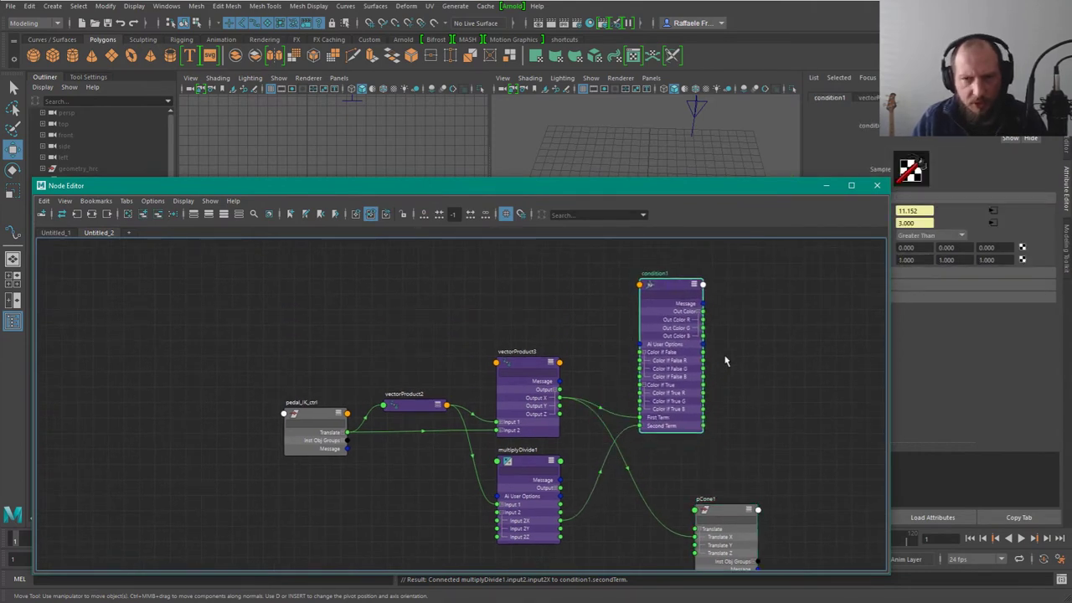
scroll(751, 356, up, 2)
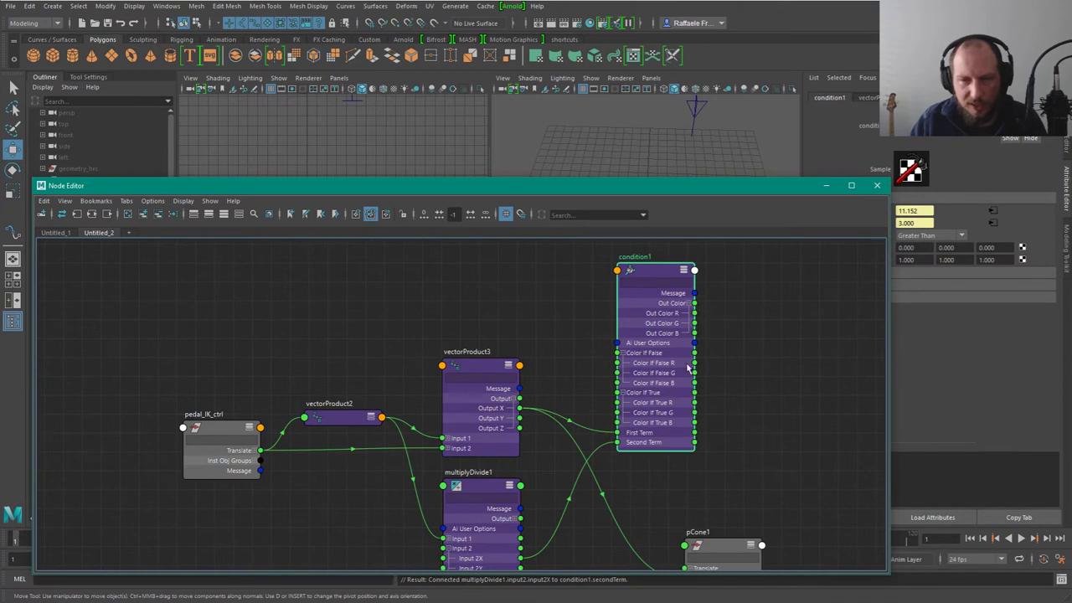
drag(654, 289, 660, 260)
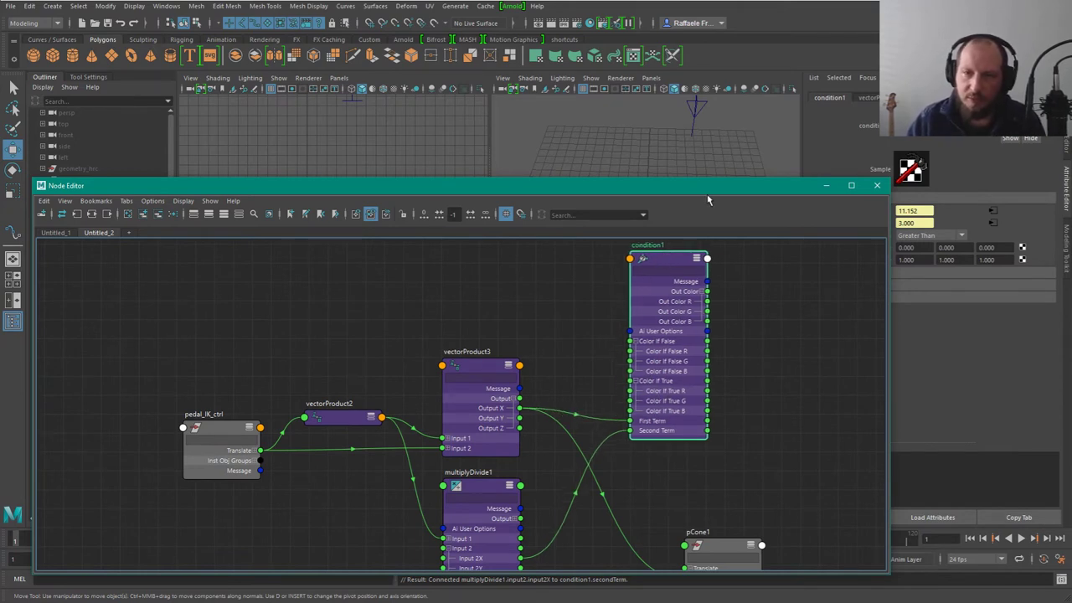
Step: Nudge vectorProduct3, vectorProduct2, multiplyDivide1 and pedal_IK_ctrl into a tidier arrangement, keeping multiplyDivide1 directly below vectorProduct3
click(508, 371)
click(499, 327)
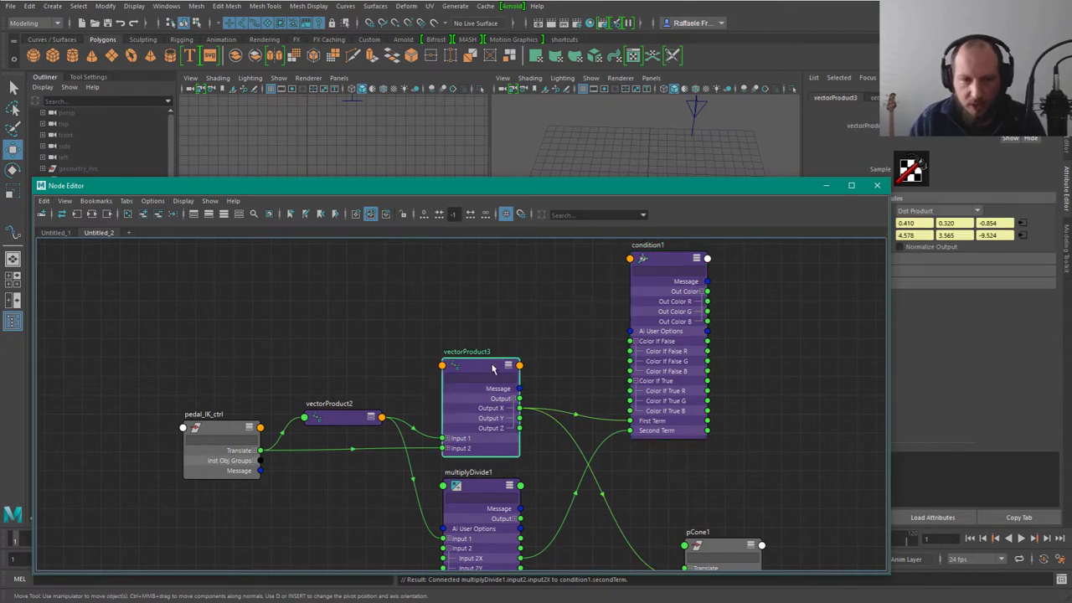
drag(505, 404, 476, 381)
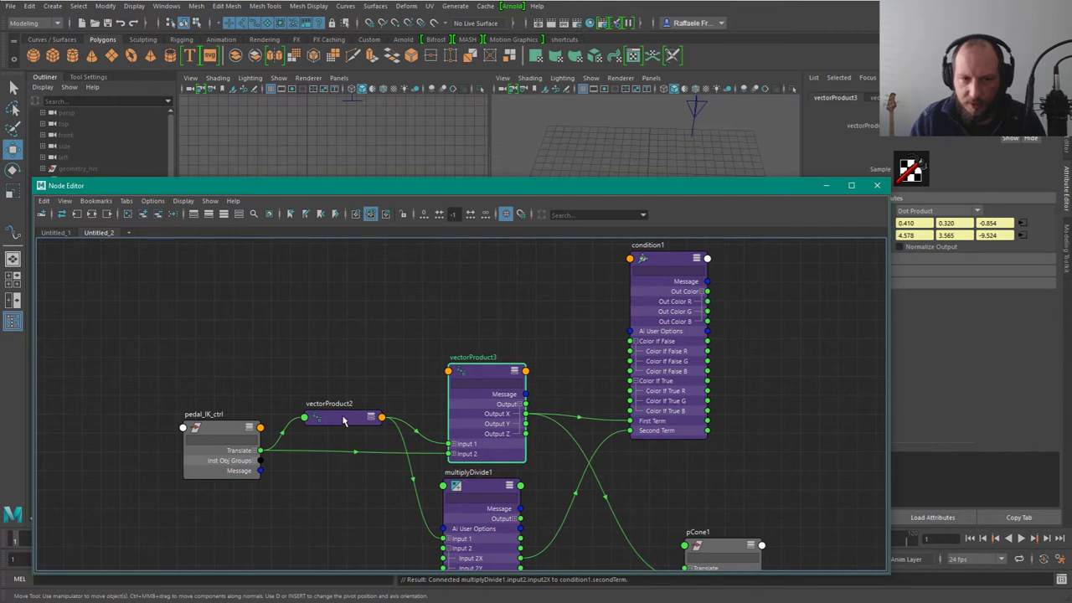
drag(344, 421, 345, 413)
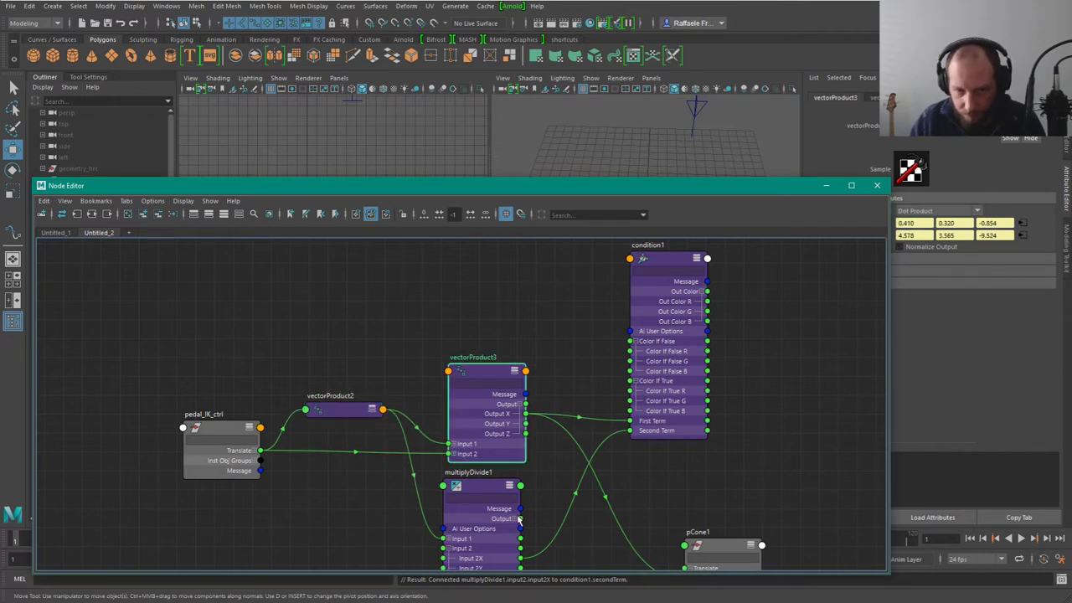
drag(489, 381, 486, 382)
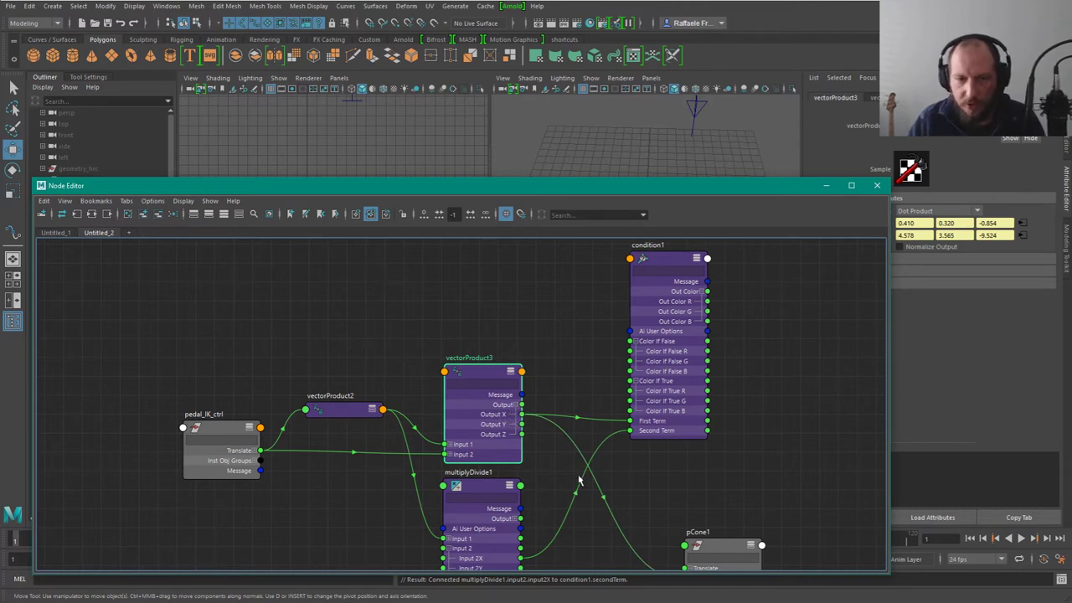
alt+middle_drag(563, 492, 591, 420)
click(555, 423)
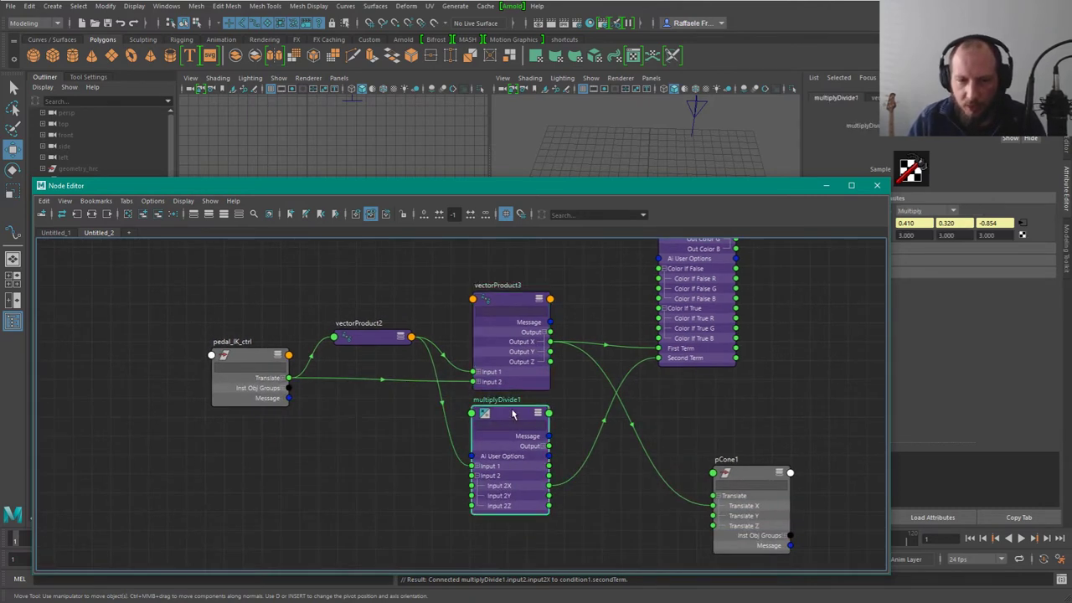
mouse_move(516, 416)
mouse_down()
mouse_move(519, 429)
mouse_move(517, 421)
mouse_up()
drag(375, 339, 379, 342)
mouse_move(262, 362)
mouse_down()
mouse_move(260, 372)
mouse_move(252, 362)
mouse_up()
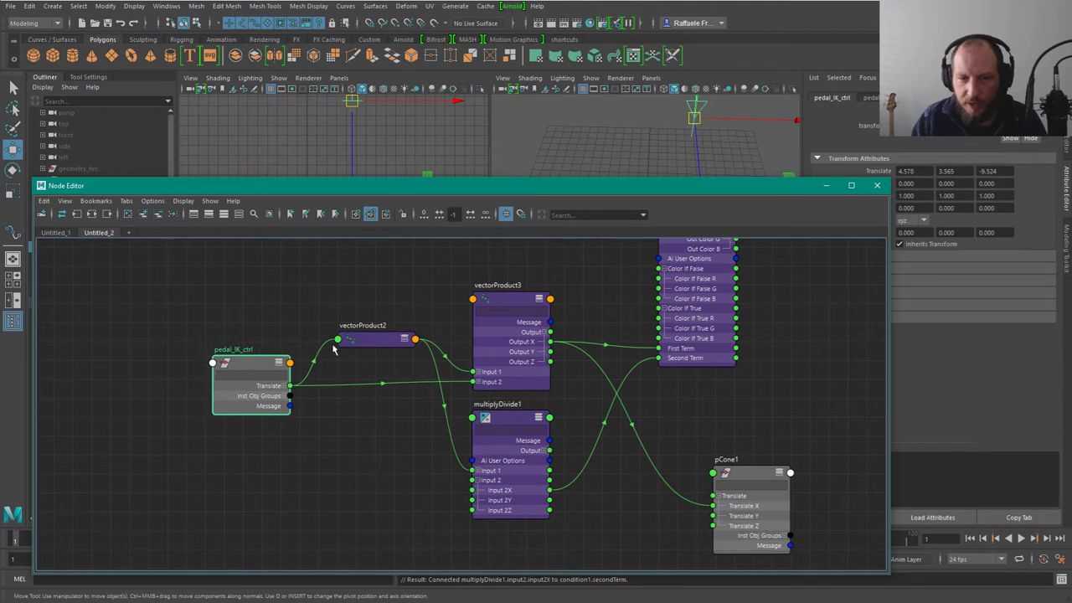
Step: Align condition1 so its First Term sits level with vectorProduct3's Output X
click(520, 409)
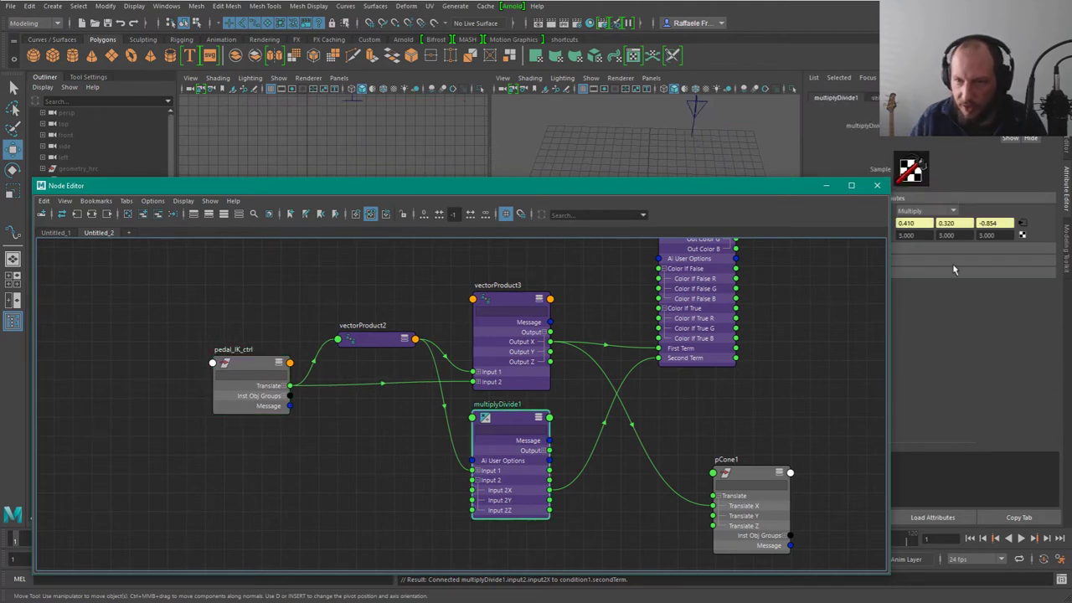
drag(514, 302, 511, 301)
alt+middle_drag(707, 298, 633, 394)
drag(619, 286, 643, 277)
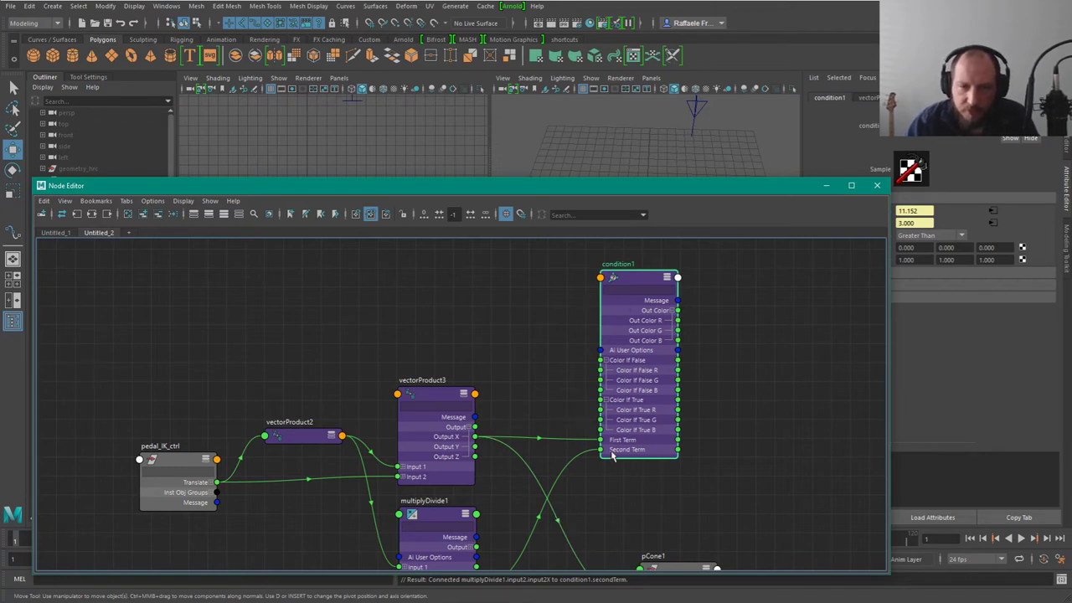
alt+middle_drag(515, 347, 532, 331)
scroll(531, 331, down, 2)
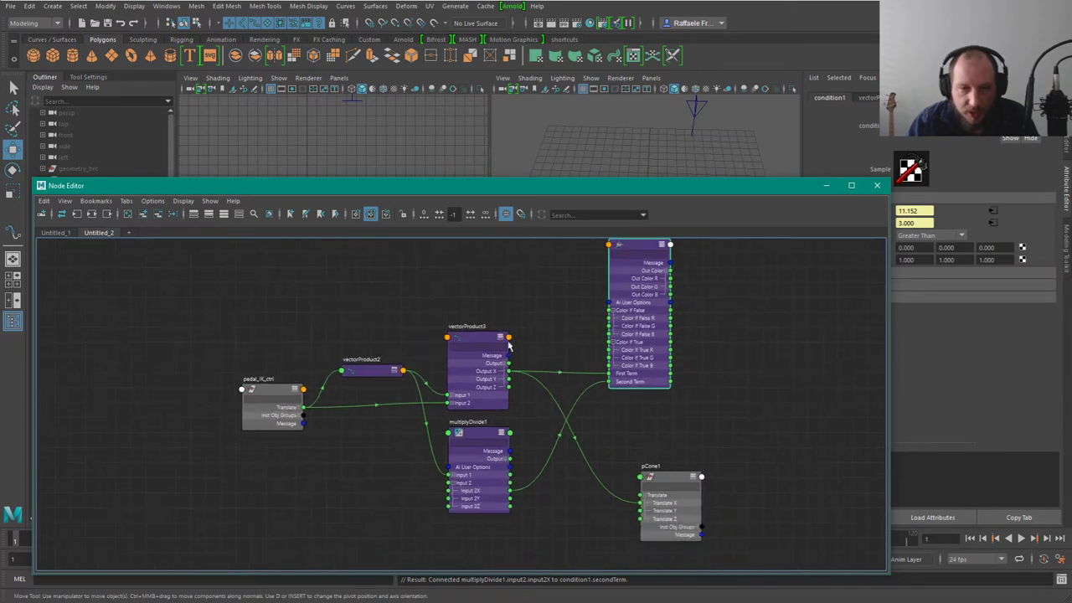
click(549, 299)
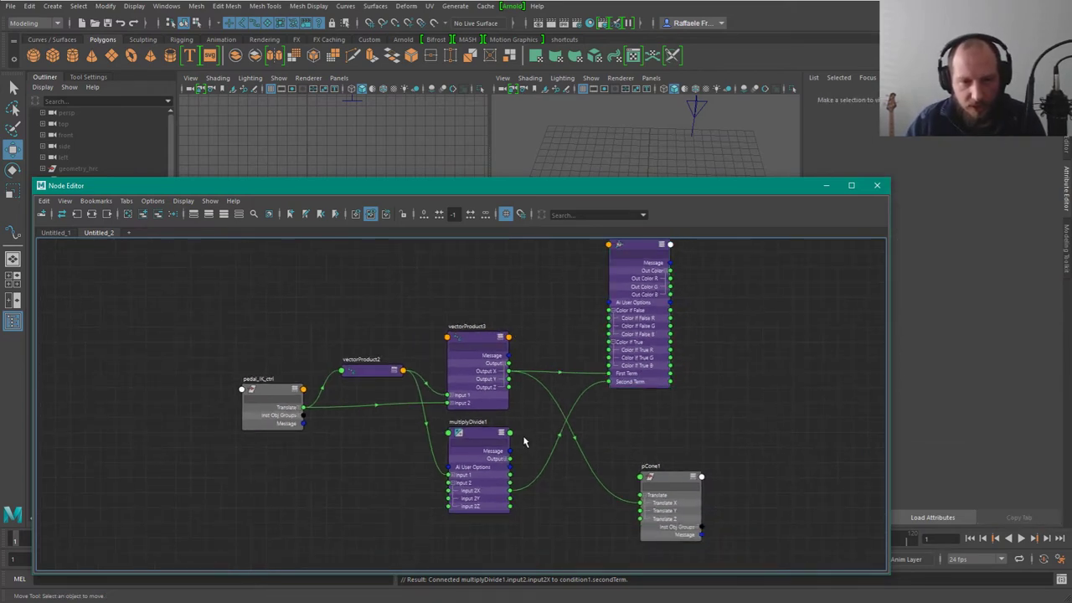
Step: Expand multiplyDivide1's Output and connect the whole Output to condition1's Color If True
scroll(524, 441, up, 2)
click(503, 472)
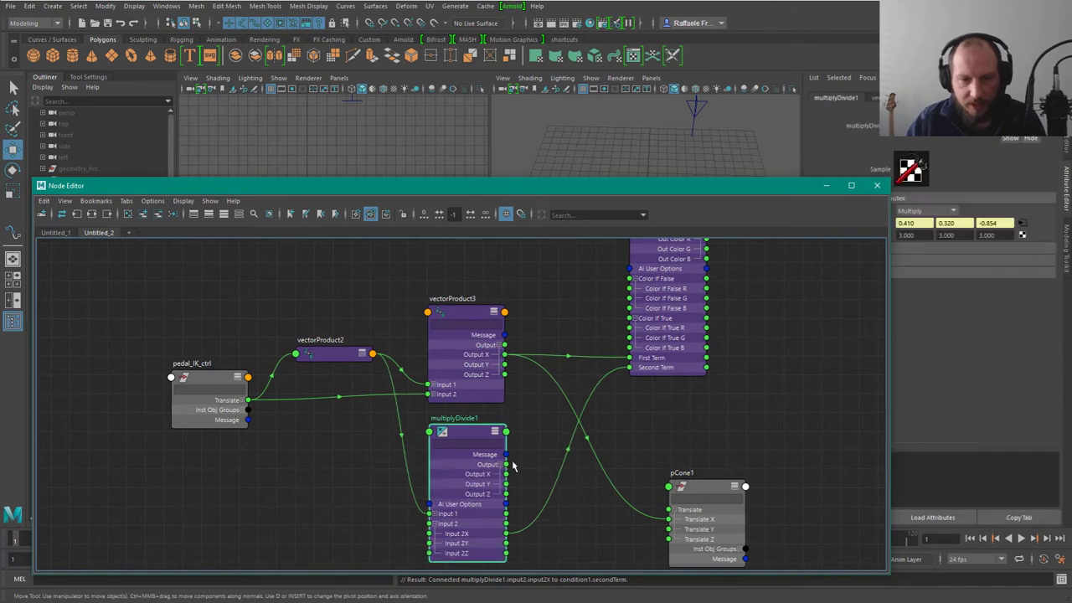
alt+middle_drag(535, 337, 521, 387)
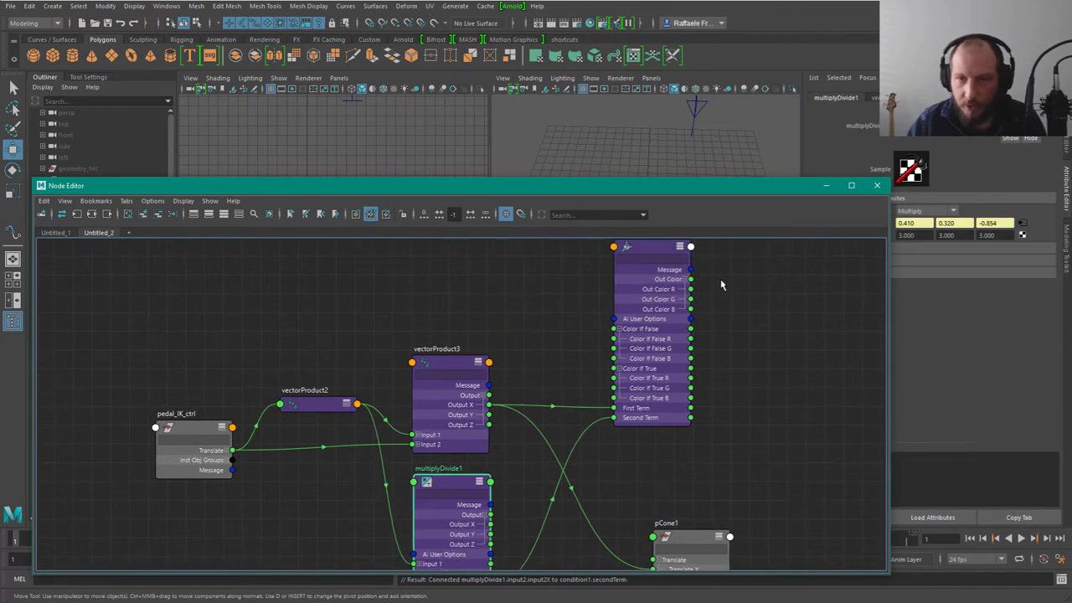
click(467, 360)
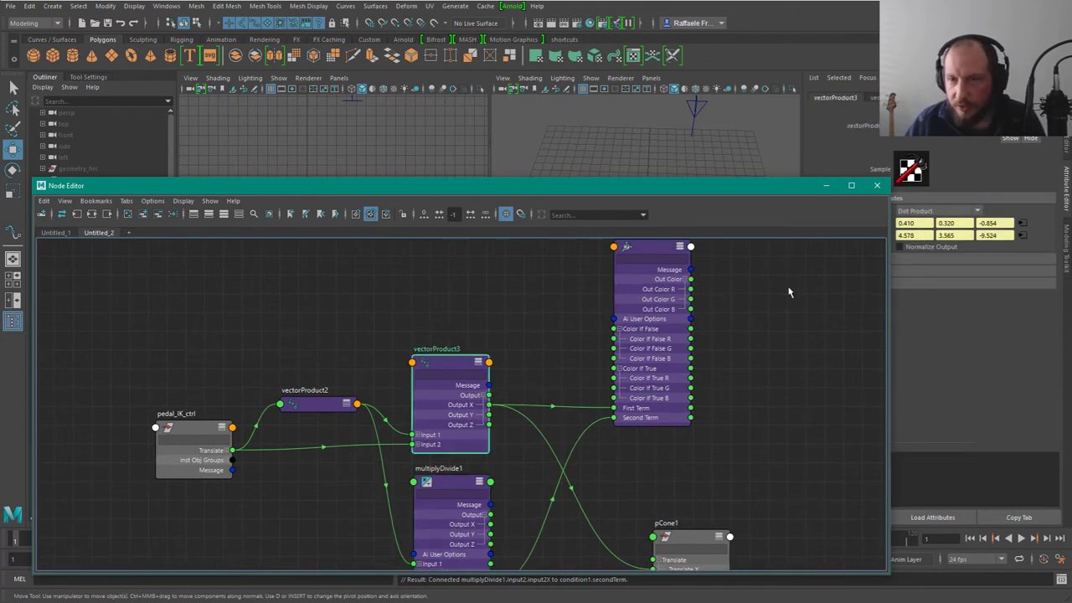
click(641, 272)
drag(778, 187, 744, 177)
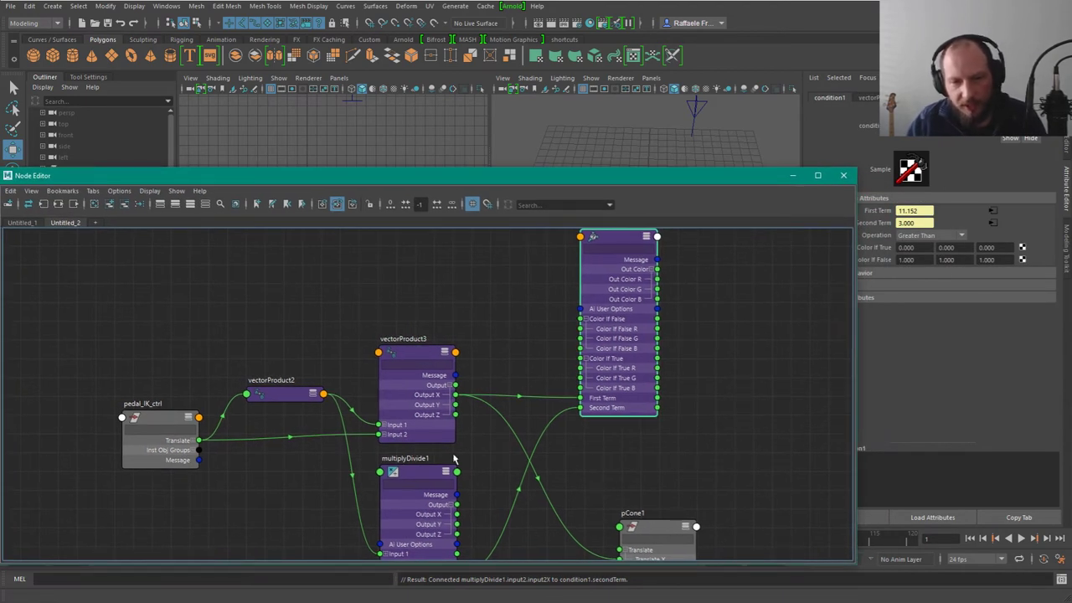
click(458, 516)
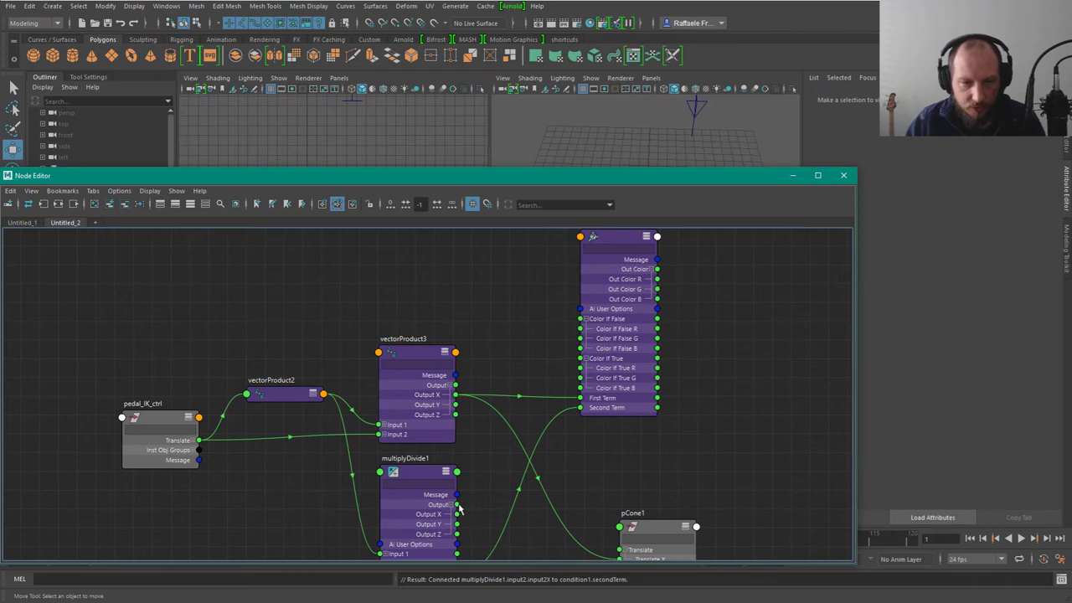
drag(457, 505, 579, 358)
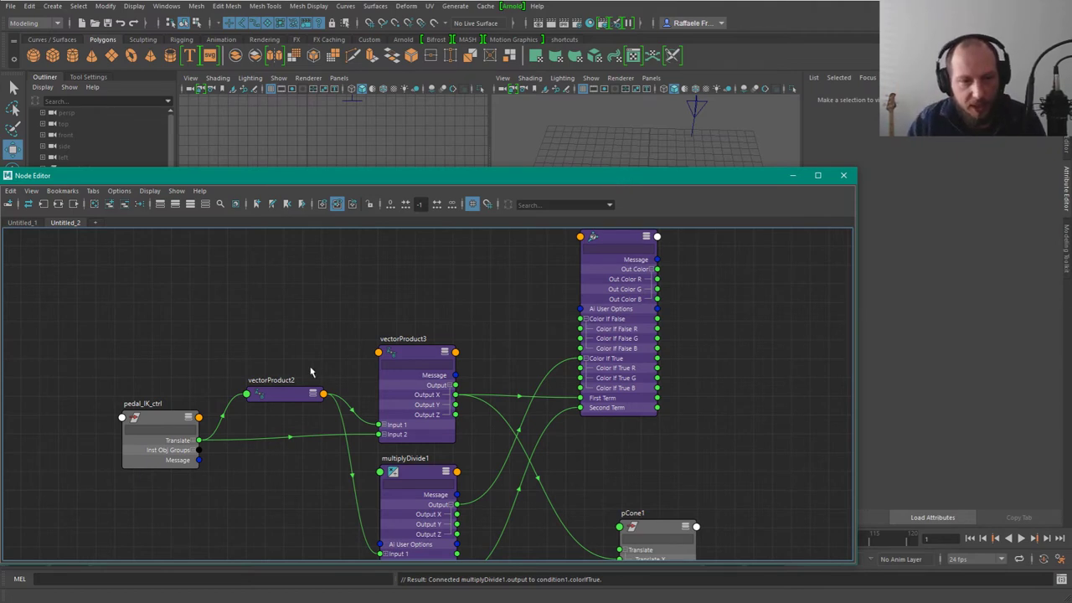
Step: Connect pedal_IK_ctrl's Translate to condition1's Color If False, and condition1's Out Color to the Translate of pCone1, placed beside it
click(296, 393)
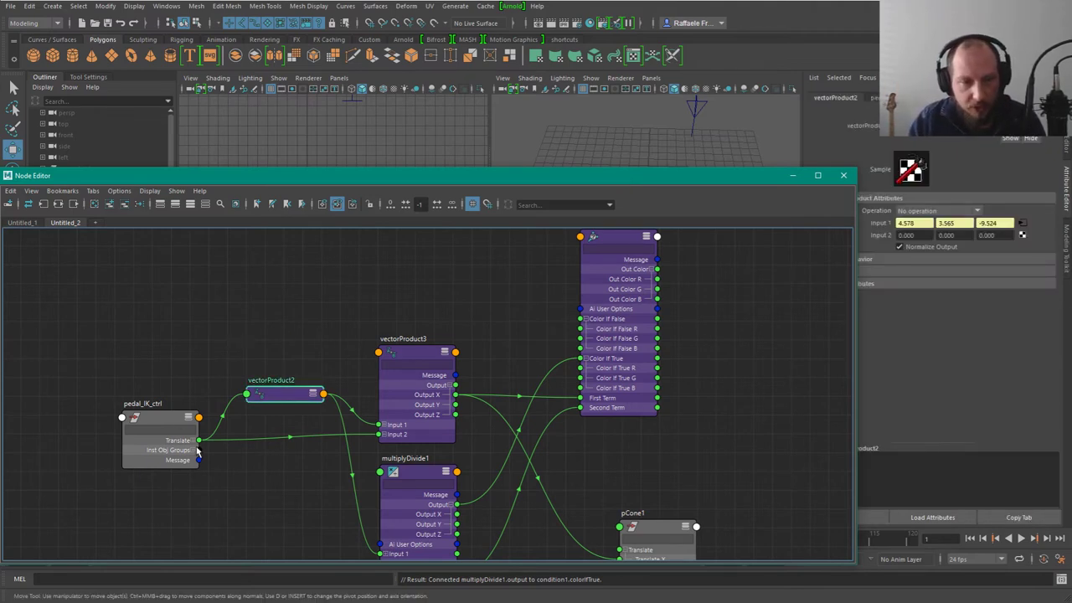
drag(199, 441, 581, 319)
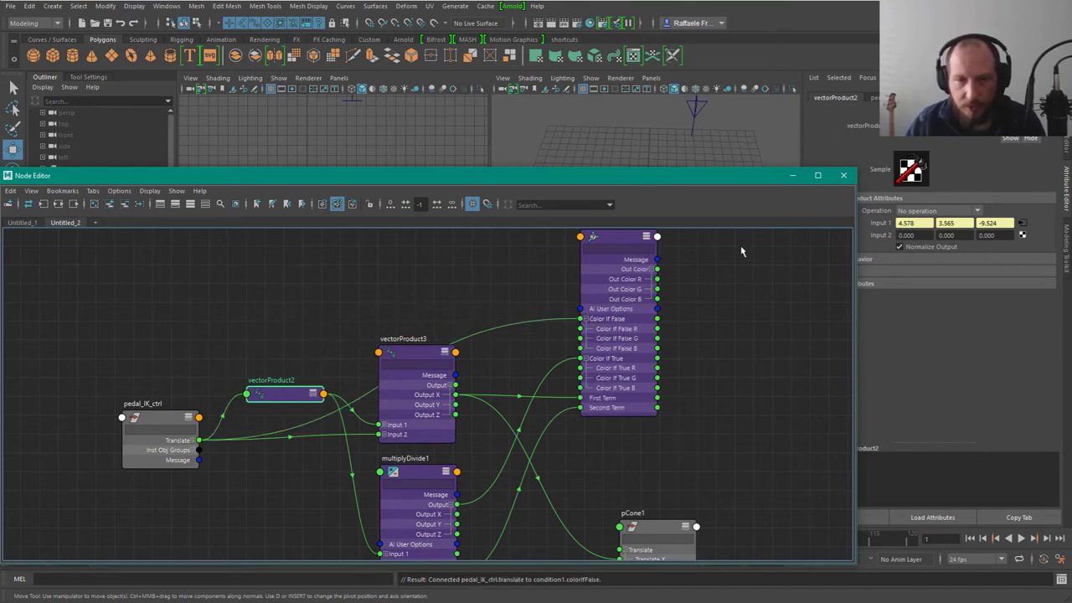
drag(674, 521, 767, 347)
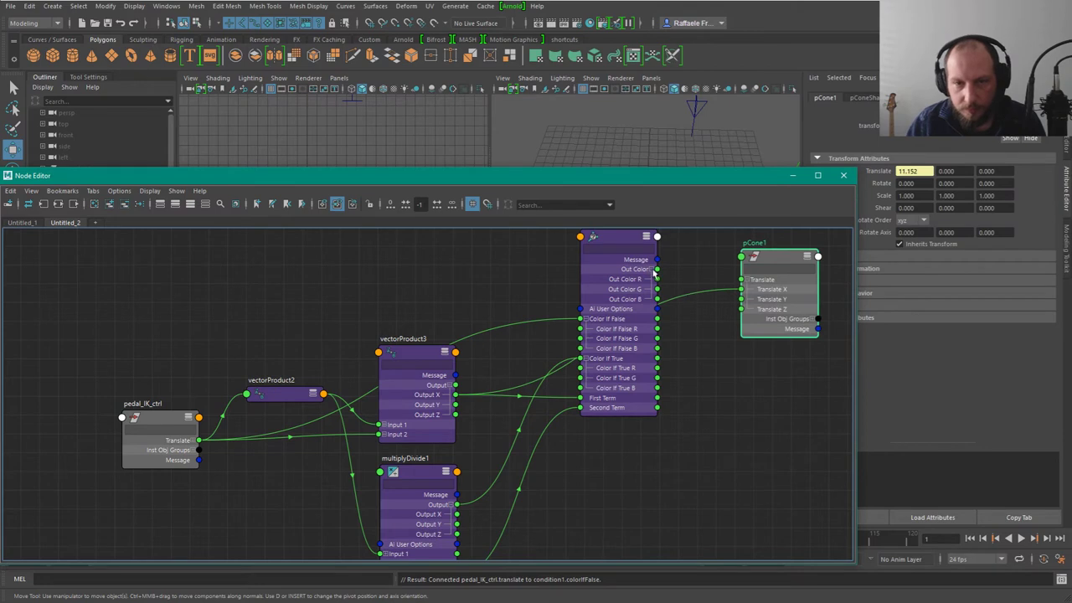
drag(657, 268, 739, 294)
Step: Shrink the Node Editor to uncover the viewports and test the limit by moving pedal_IK_ctrl near the origin, then far out along Z
drag(856, 169, 918, 299)
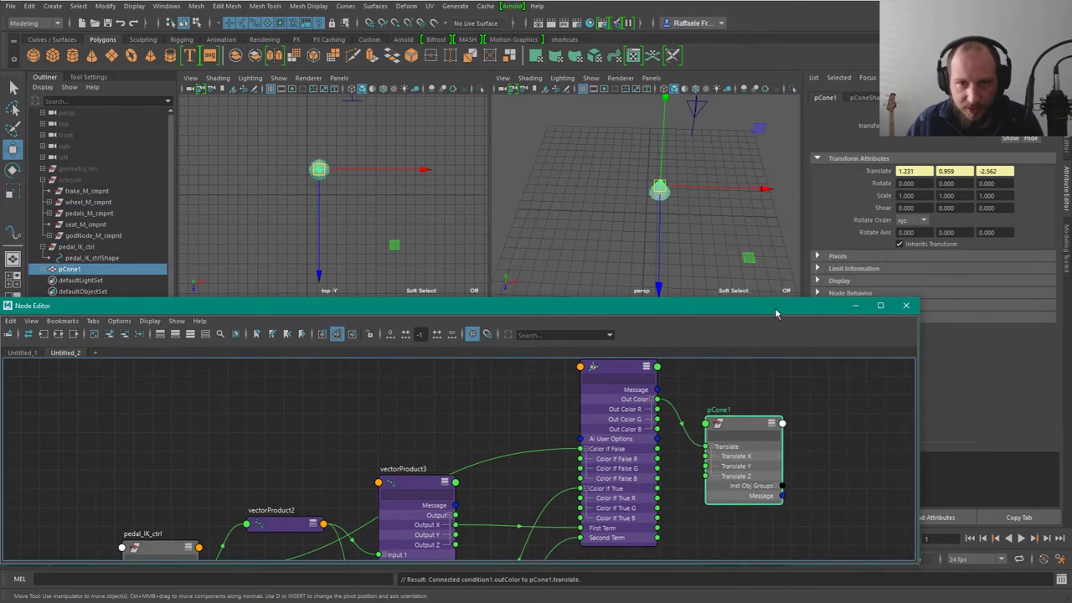
click(694, 110)
mouse_move(716, 195)
alt+mouse_down()
mouse_move(728, 173)
mouse_move(721, 198)
mouse_move(767, 246)
mouse_move(698, 200)
alt+mouse_up()
alt+right_drag(682, 237, 754, 268)
alt+middle_drag(754, 268, 740, 225)
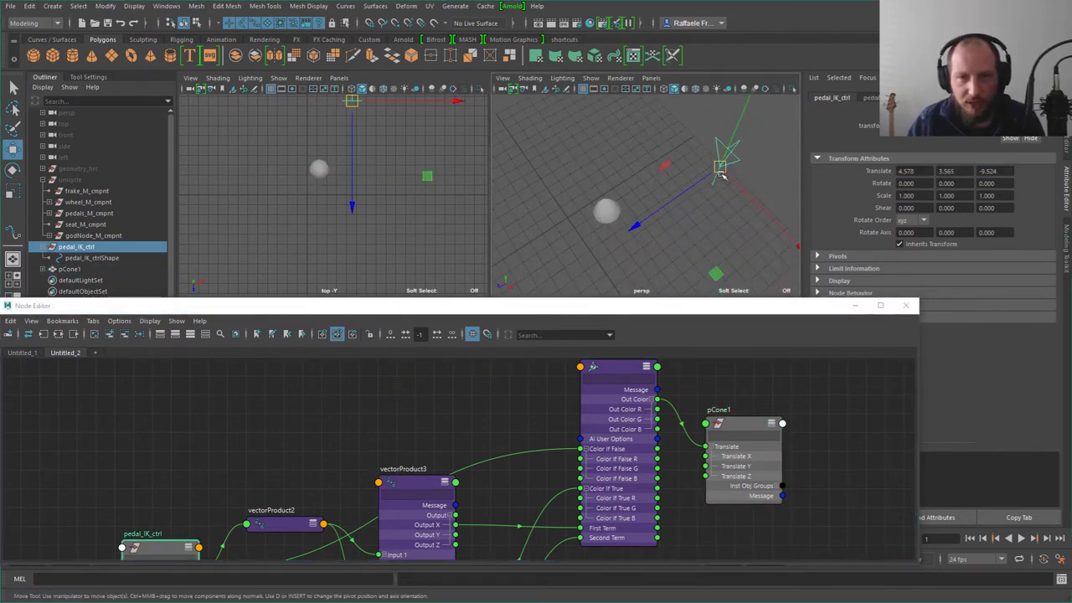
drag(721, 170, 607, 188)
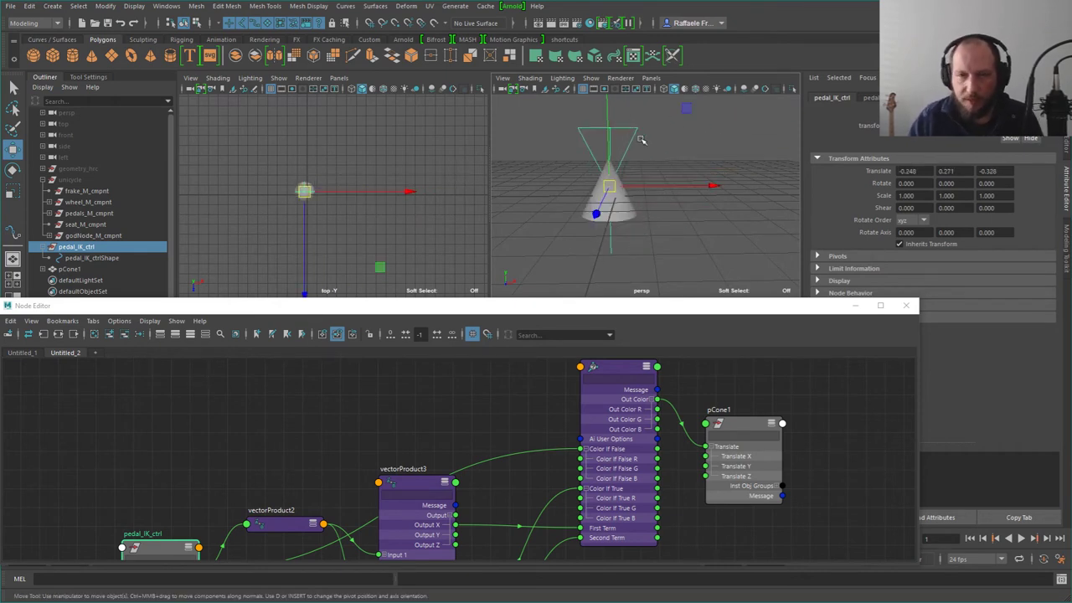
drag(619, 198, 640, 275)
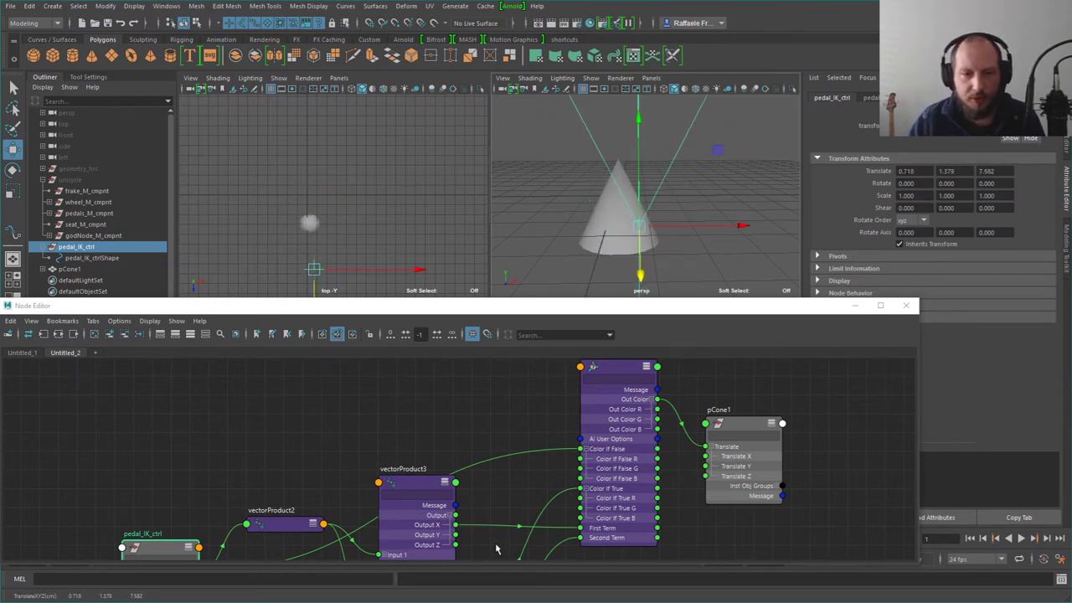
drag(639, 225, 708, 105)
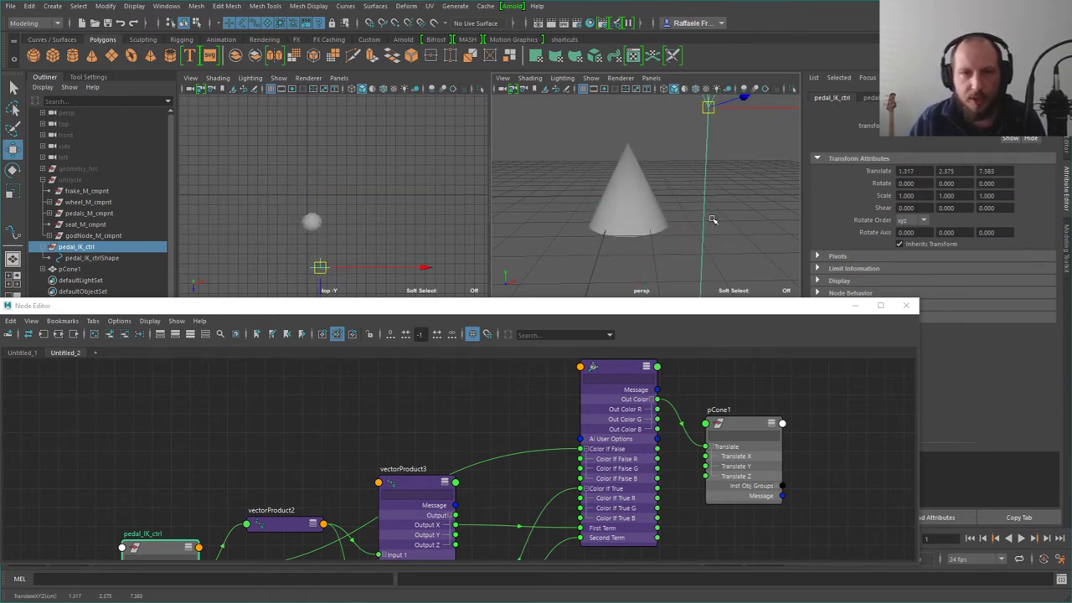
Step: Move pedal_IK_ctrl back inside the limit radius to about 1.931, 0.862, 0.518 and inspect how pCone1 follows it
alt+right_drag(717, 211, 646, 160)
alt+drag(647, 160, 702, 157)
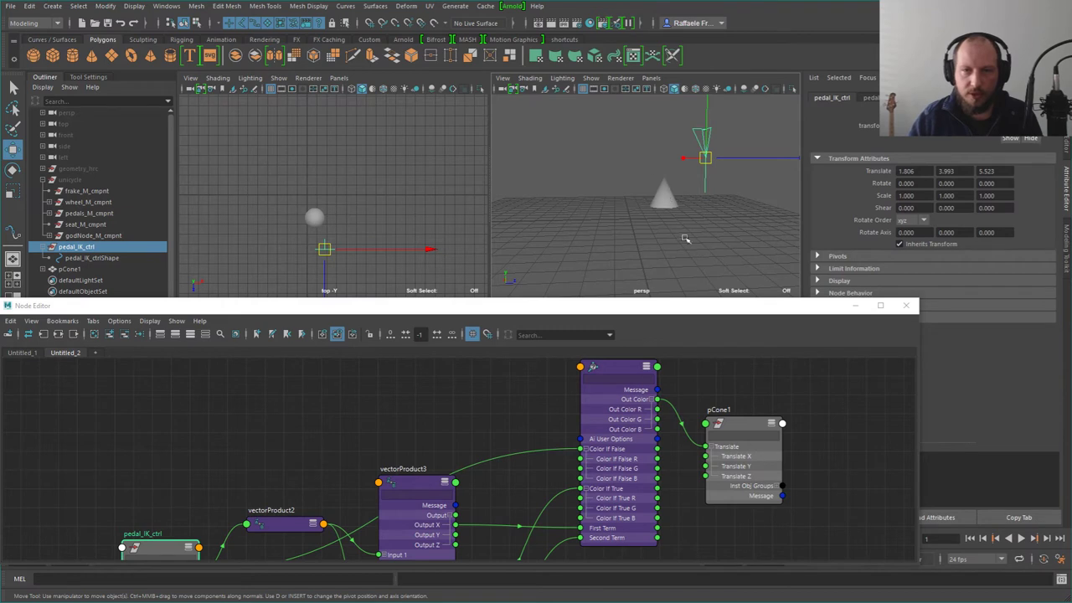
drag(704, 157, 741, 260)
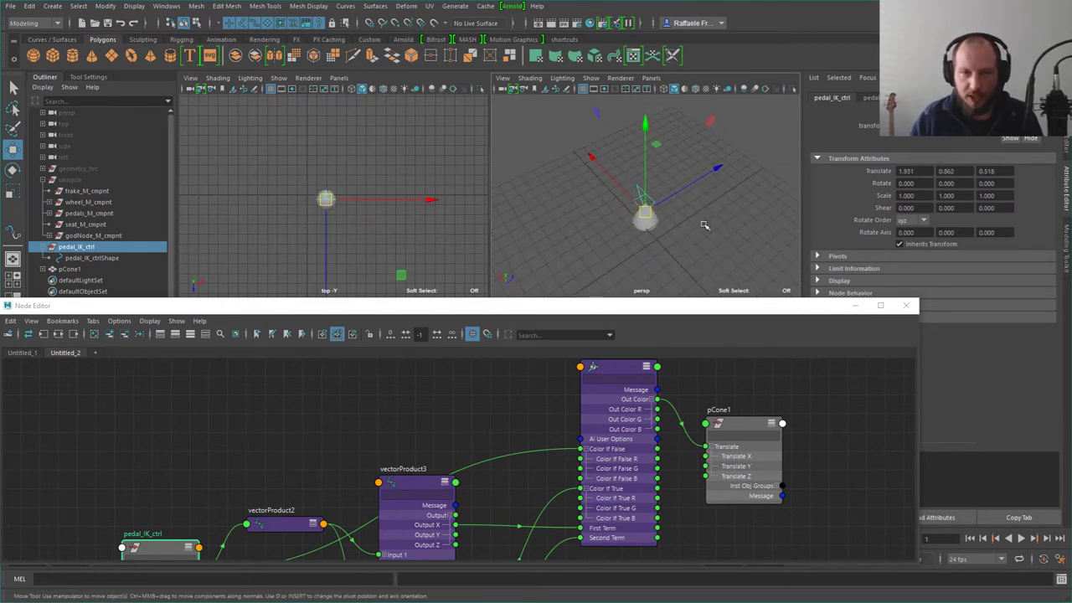
alt+drag(704, 226, 687, 214)
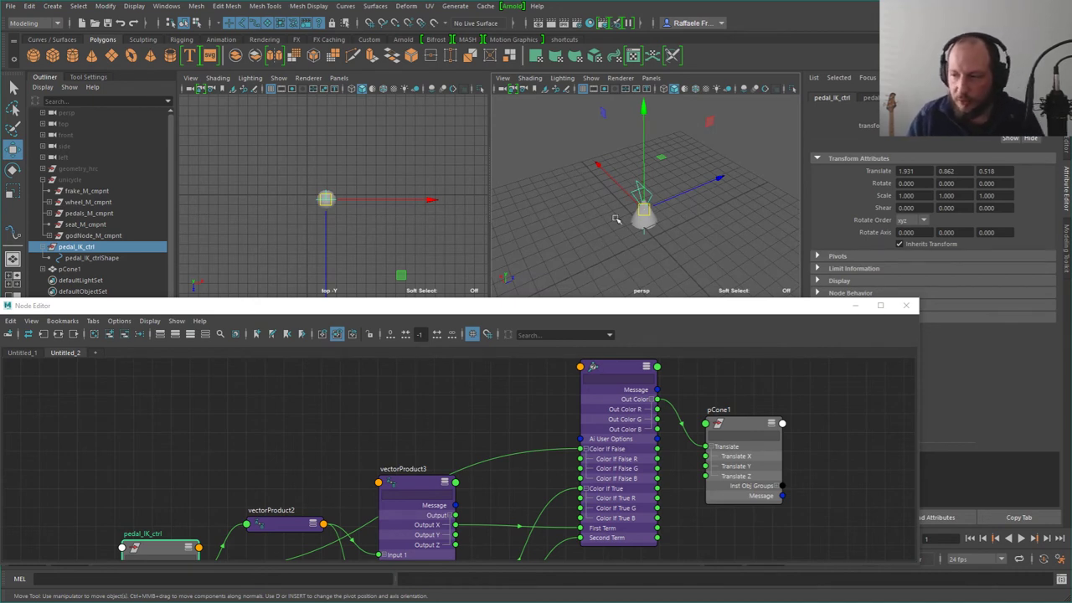
alt+drag(672, 226, 673, 191)
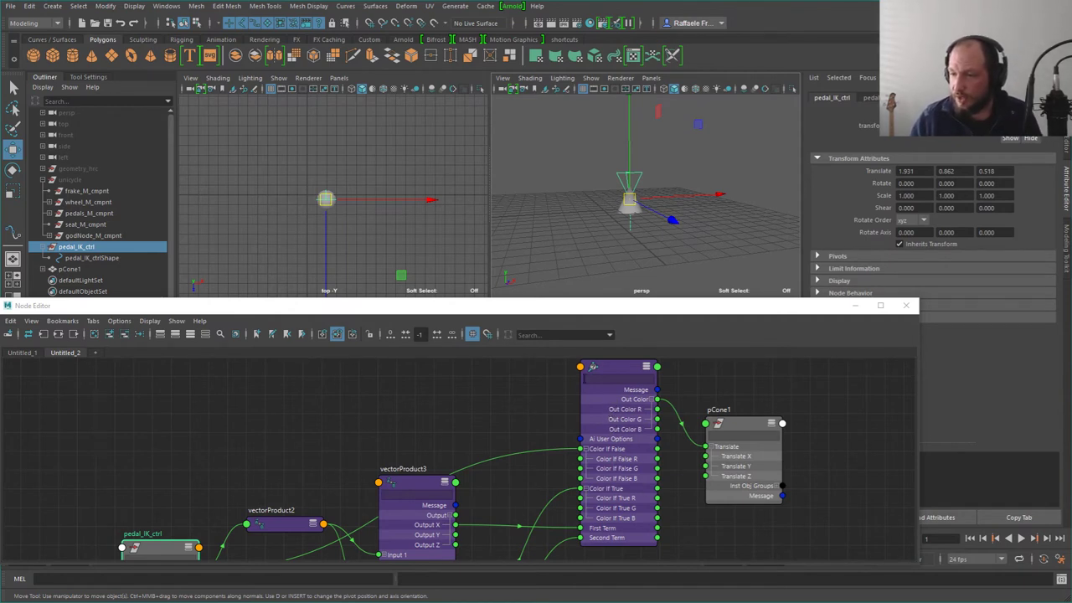
Step: Search the Node Editor's node creation list for "condi" and browse the condition, colorCondition and floatCondition types without creating one
click(616, 415)
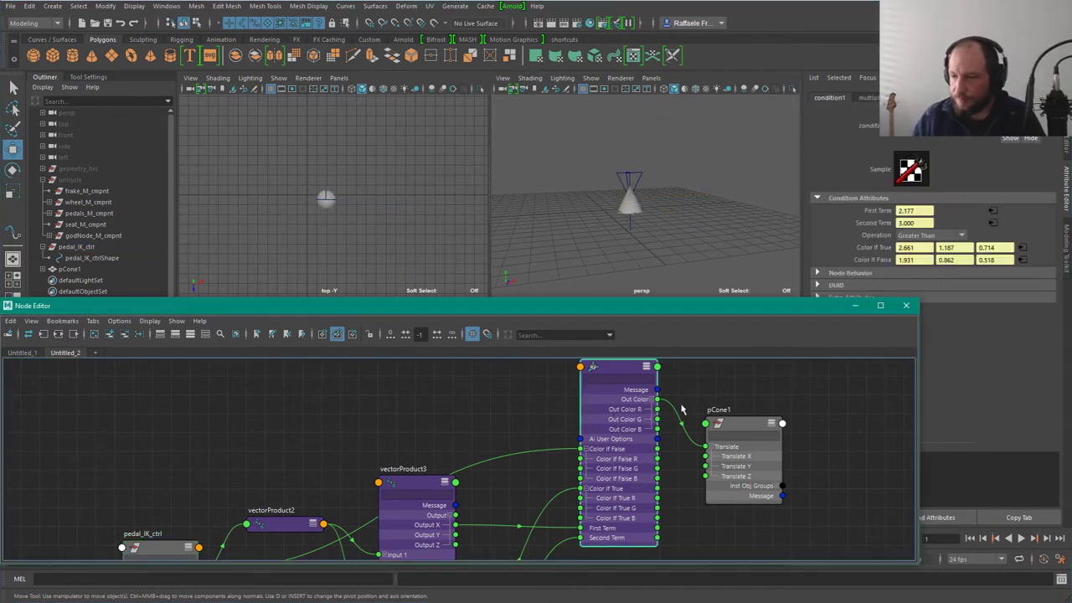
alt+middle_drag(713, 384, 718, 436)
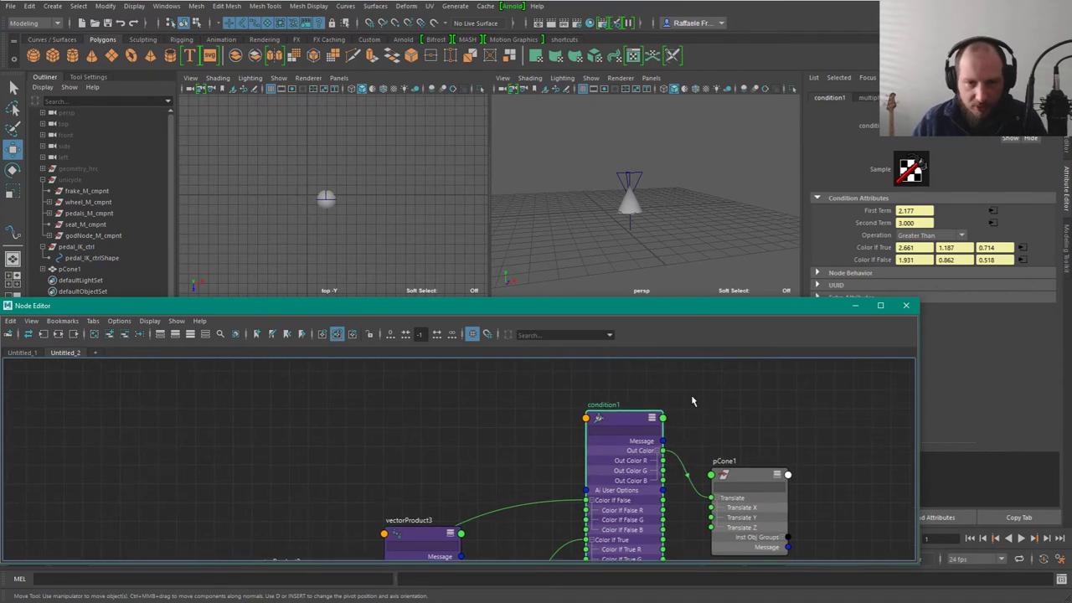
click(741, 407)
key(Tab)
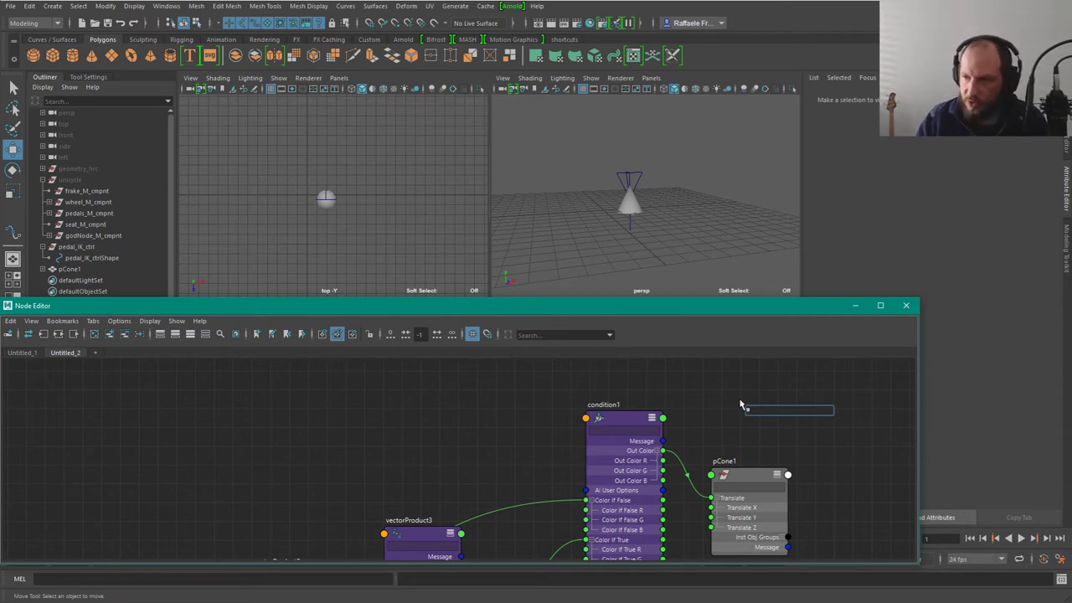
text(condi)
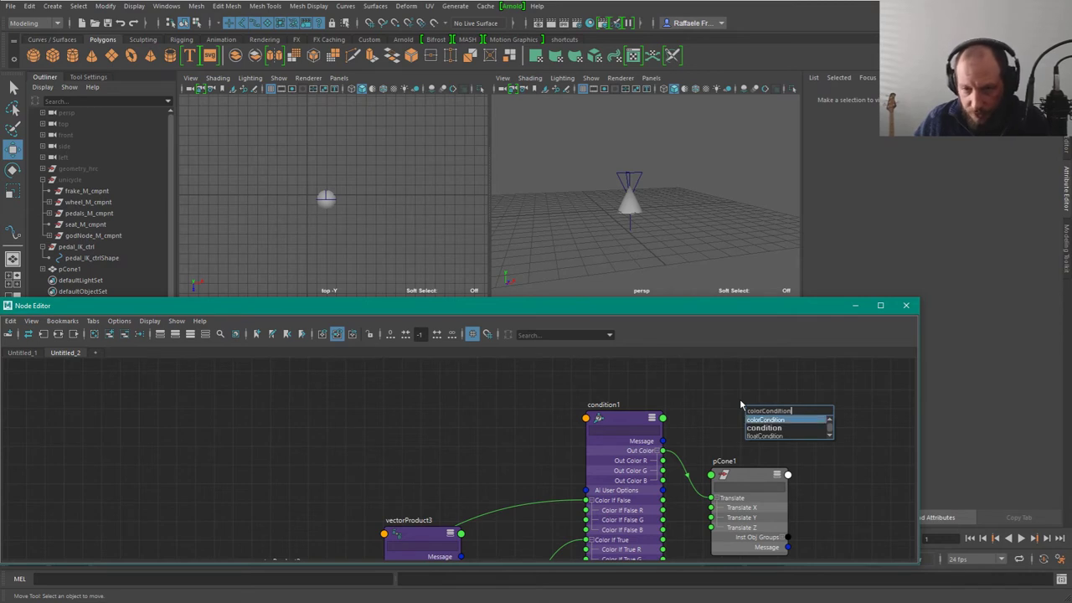
key(Down)
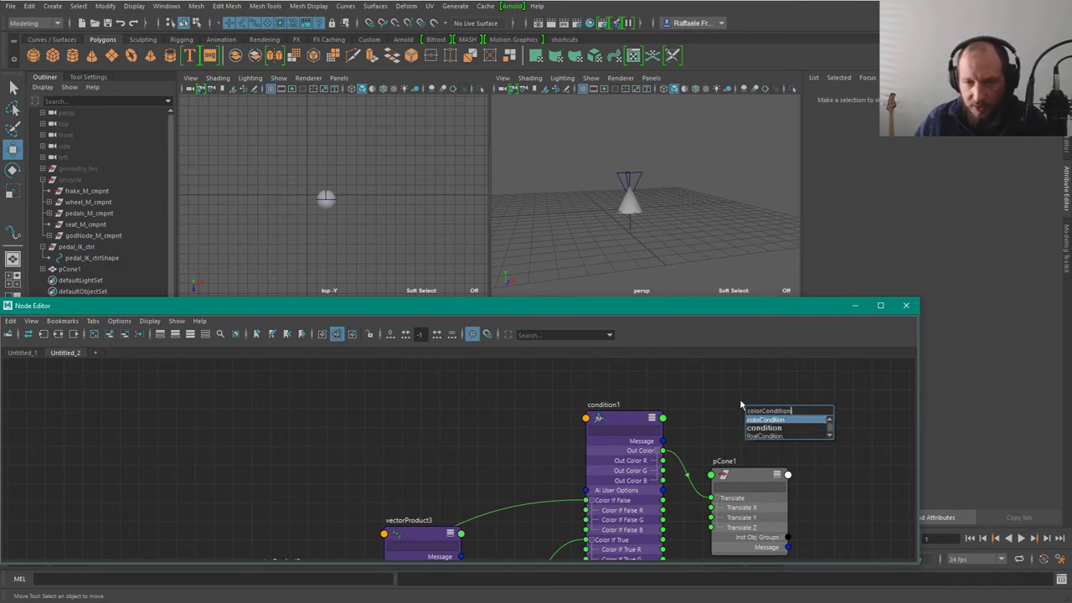
key(Down)
key(Down)
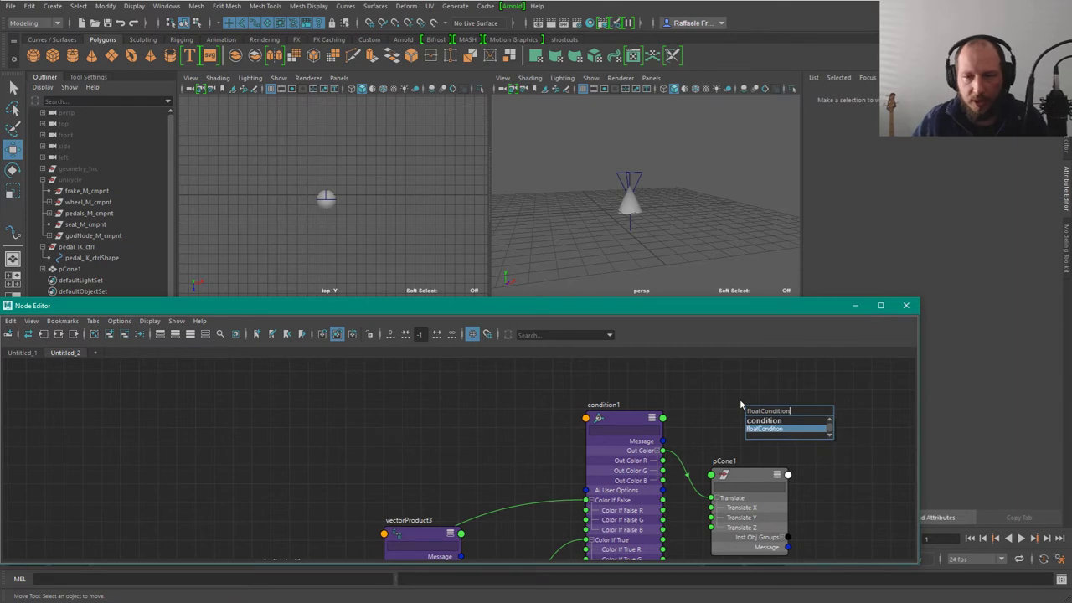
key(Up)
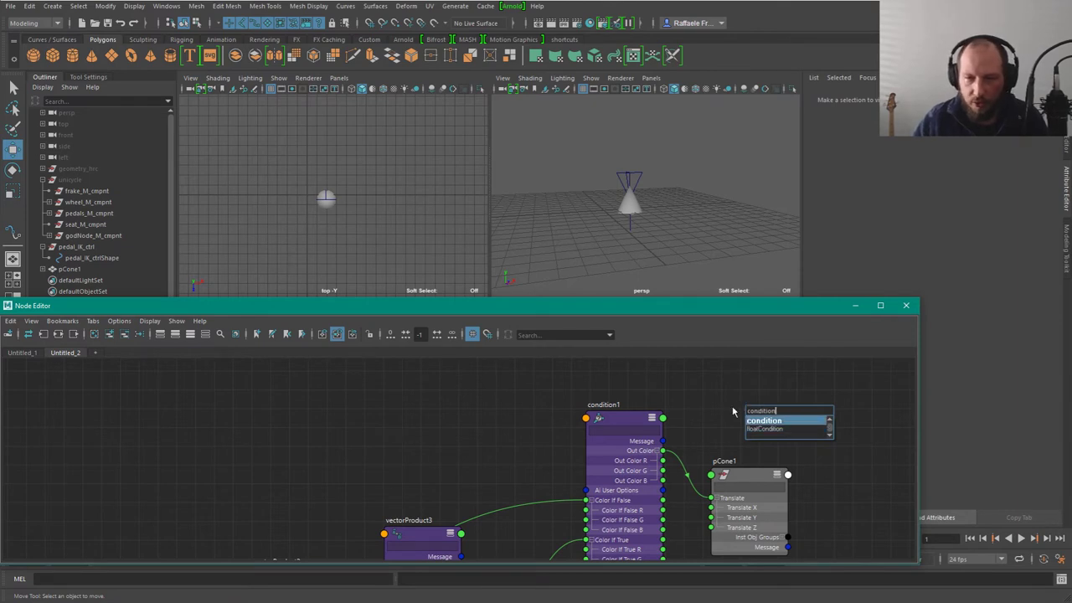
click(707, 391)
Step: Shift condition1 slightly away from pCone1 and review the comparison options of its Operation, keeping Greater Than
mouse_move(620, 437)
mouse_down()
mouse_move(610, 484)
mouse_move(609, 439)
mouse_up()
click(929, 235)
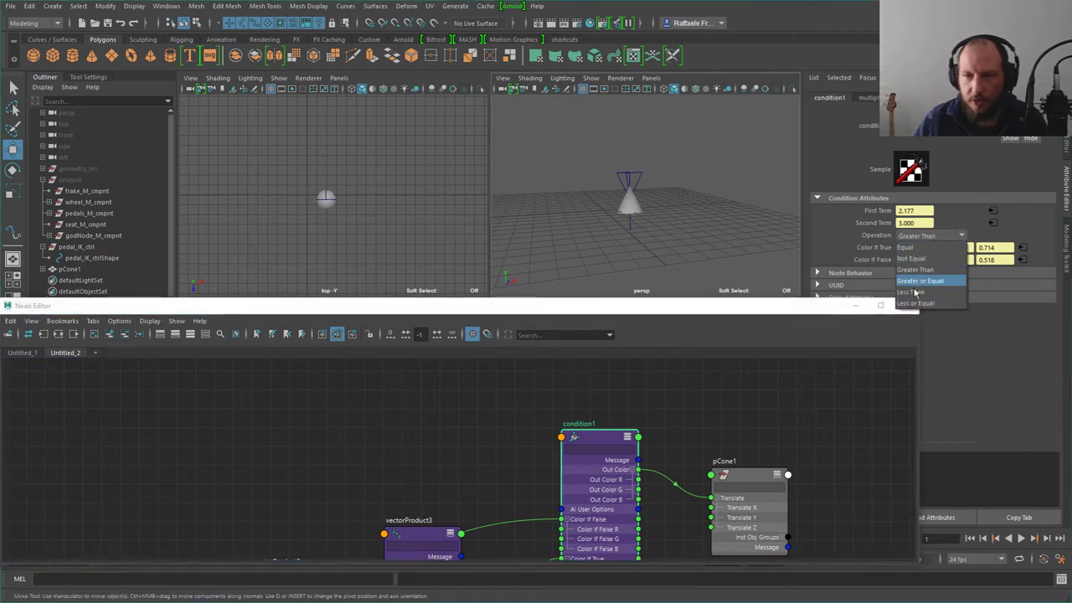
click(994, 387)
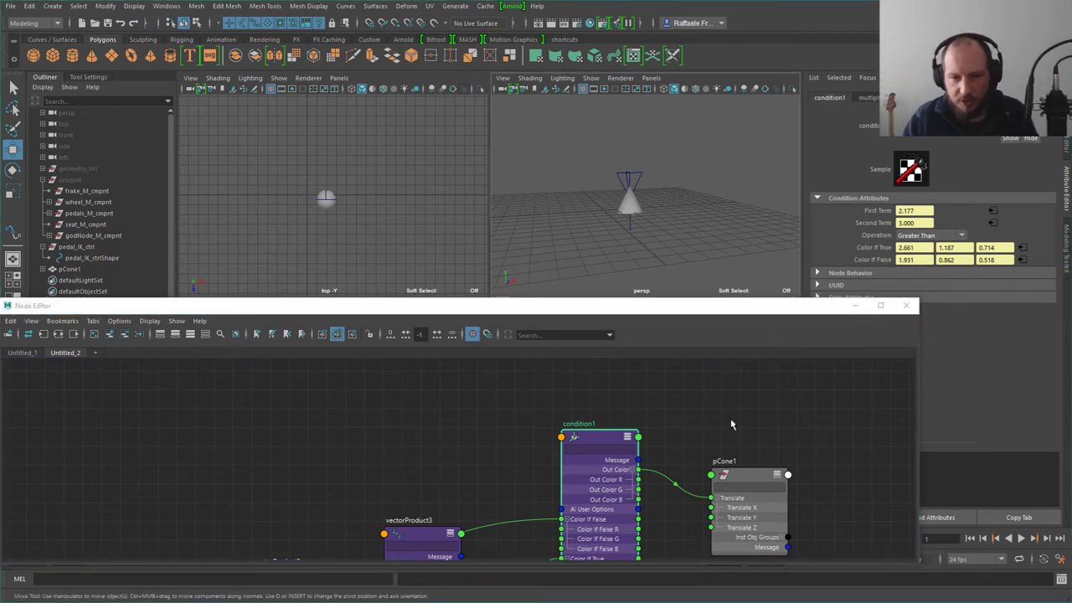
click(763, 397)
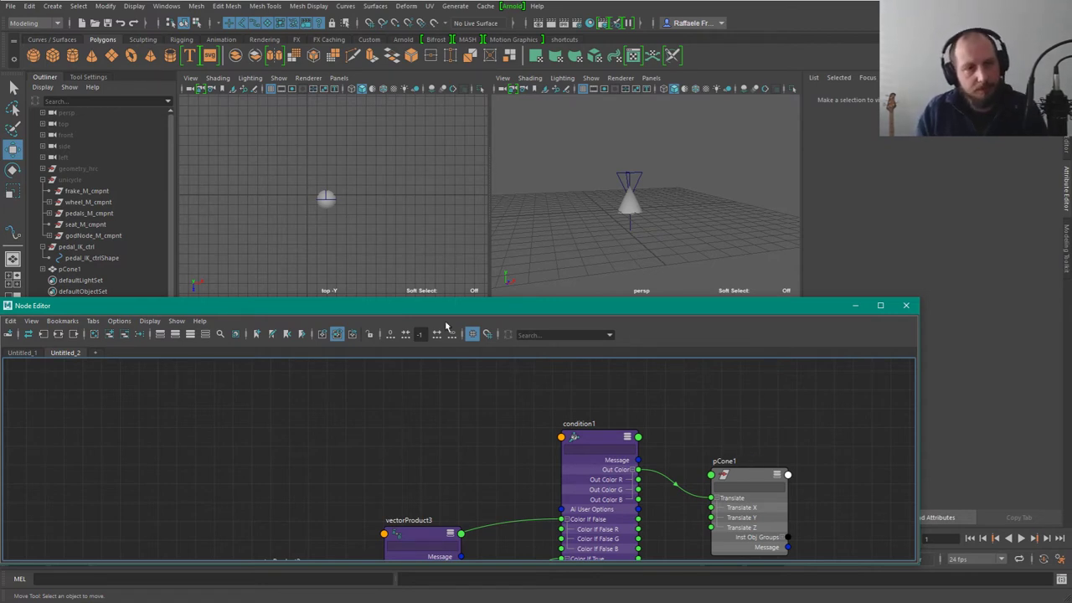
Step: Move the pedal_IK_ctrl node farther away from vectorProduct2 so its outgoing connections are easier to read
alt+right_drag(720, 432, 644, 402)
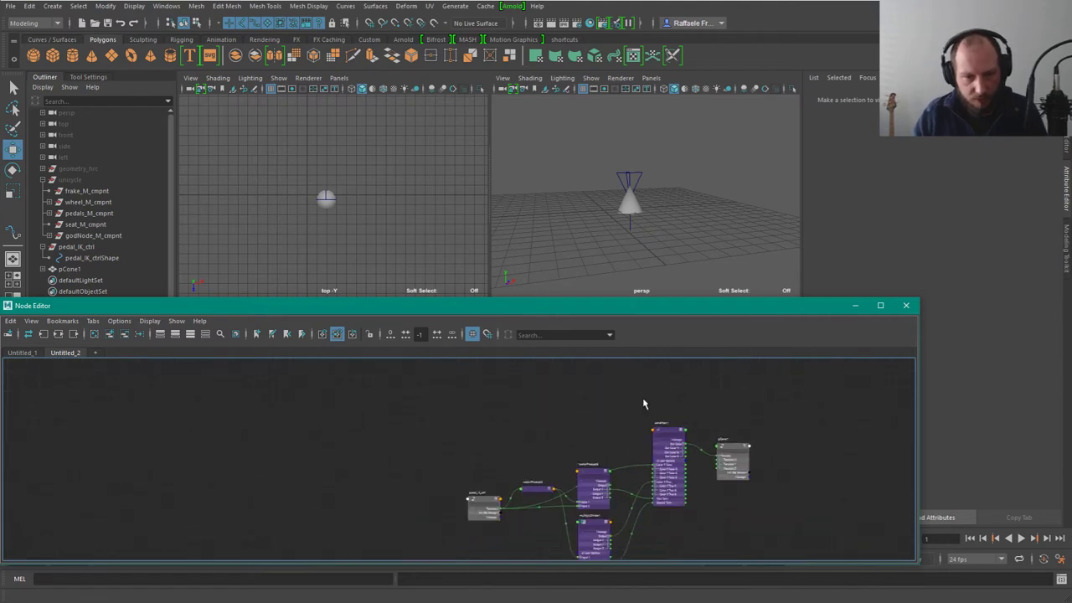
alt+middle_drag(644, 402, 627, 338)
alt+right_drag(654, 505, 701, 458)
alt+middle_drag(701, 458, 708, 470)
click(418, 440)
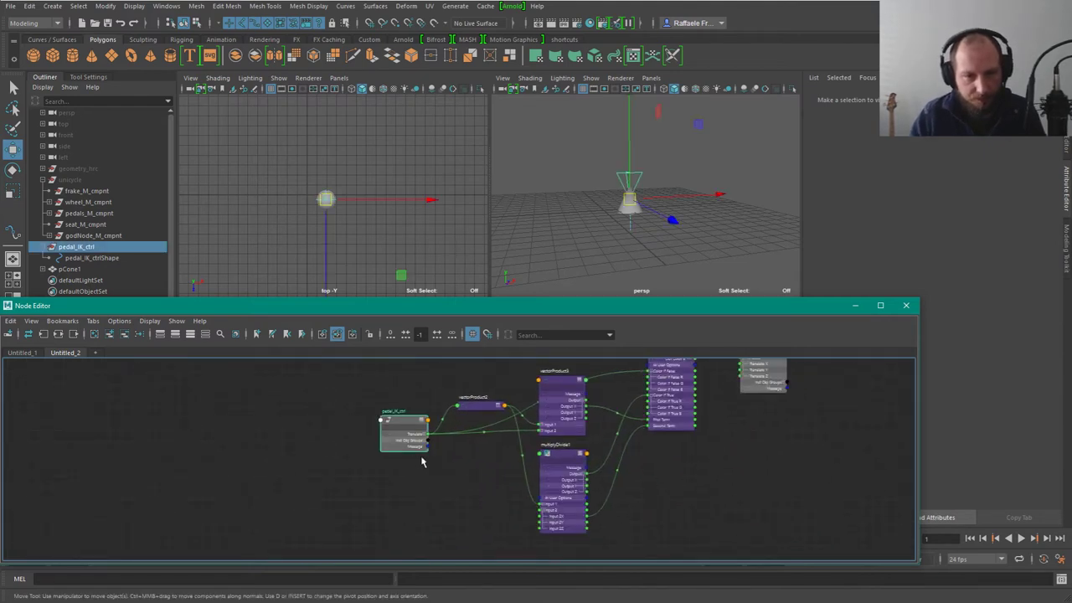
drag(407, 416, 355, 407)
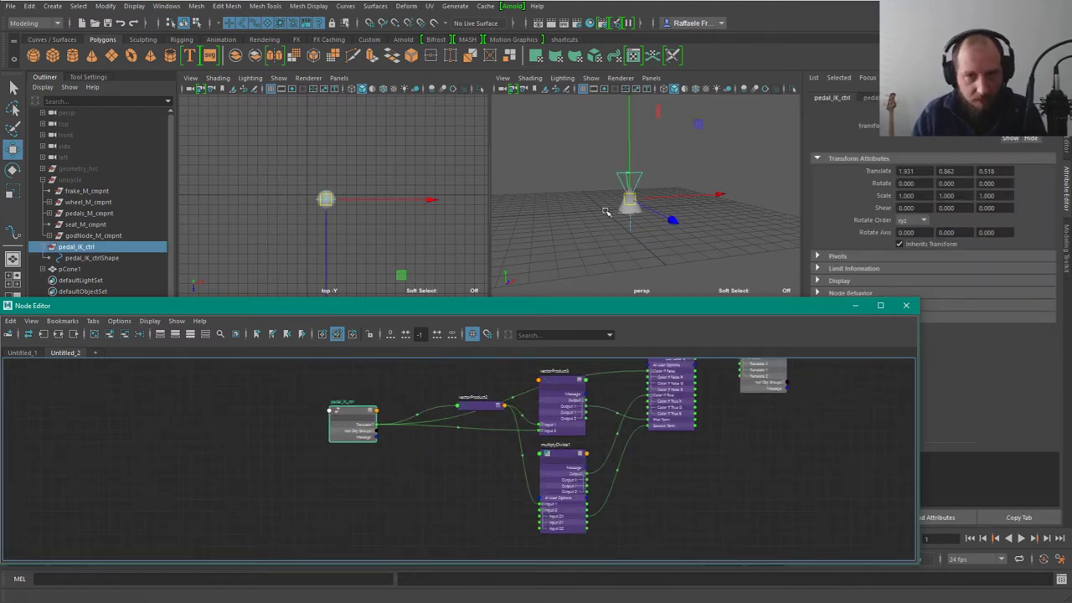
alt+middle_drag(462, 417, 456, 469)
drag(345, 447, 343, 474)
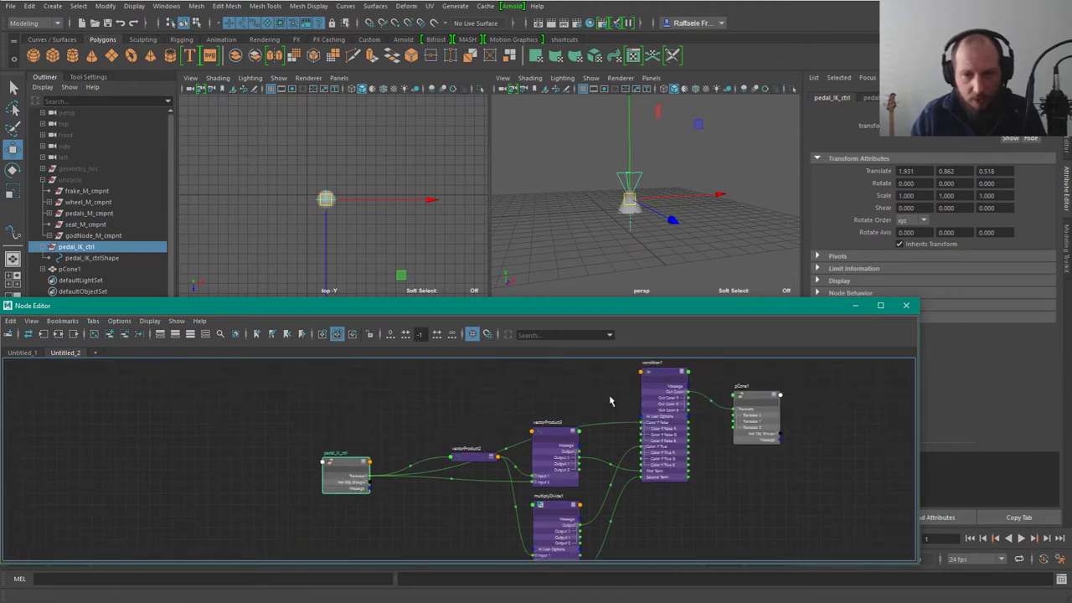
scroll(718, 439, down, 2)
click(538, 412)
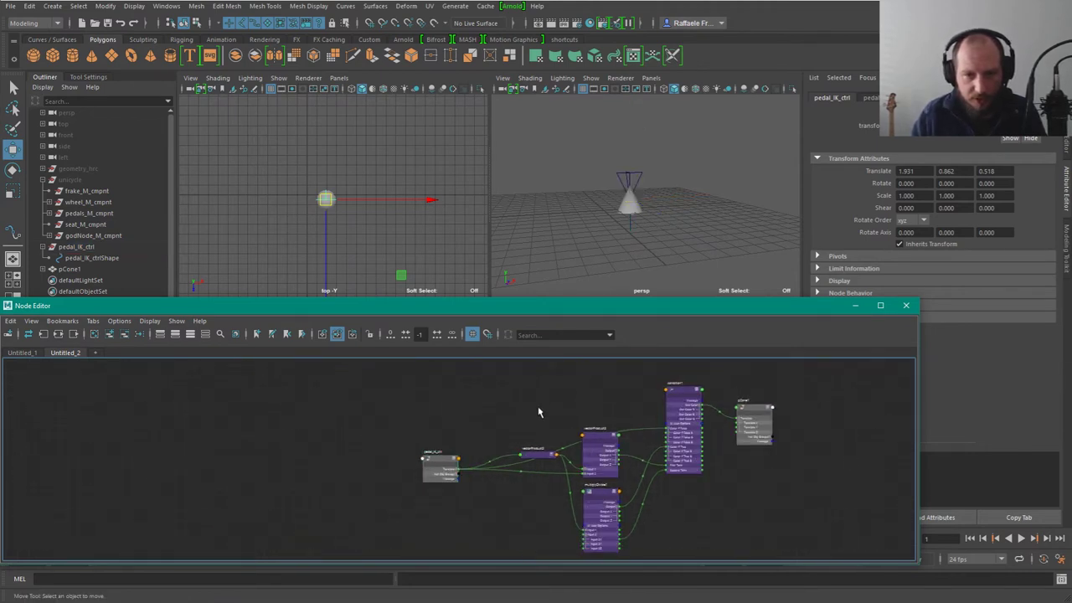
Step: Spread vectorProduct2 and vectorProduct3 above the pedal_IK_ctrl connections and place multiplyDivide1 below vectorProduct3
click(533, 453)
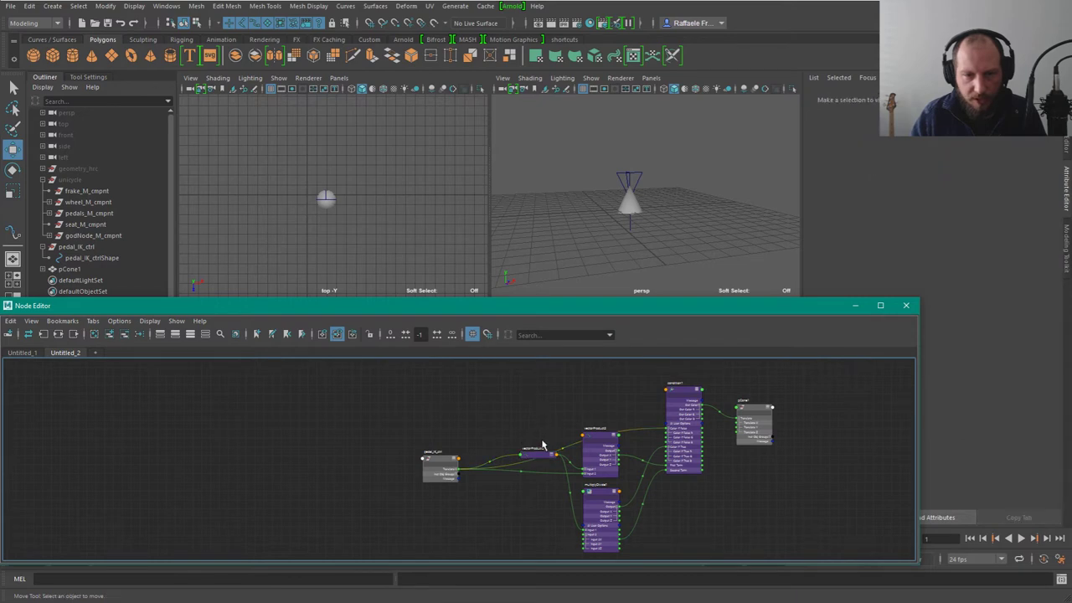
drag(536, 454, 502, 417)
drag(605, 437, 564, 386)
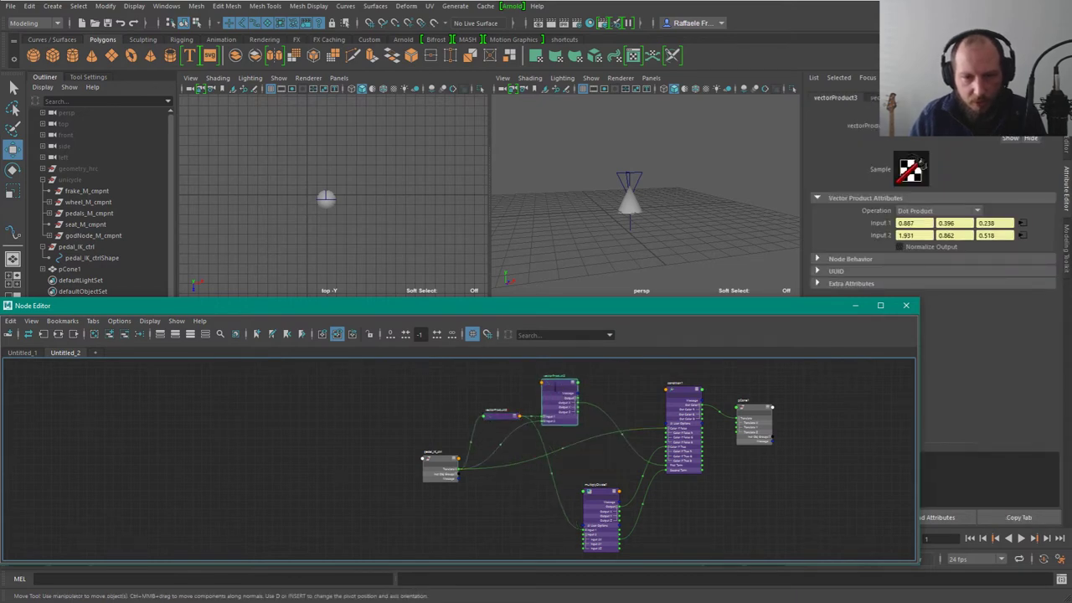
scroll(578, 450, up, 3)
alt+middle_drag(628, 457, 599, 454)
click(516, 488)
click(597, 483)
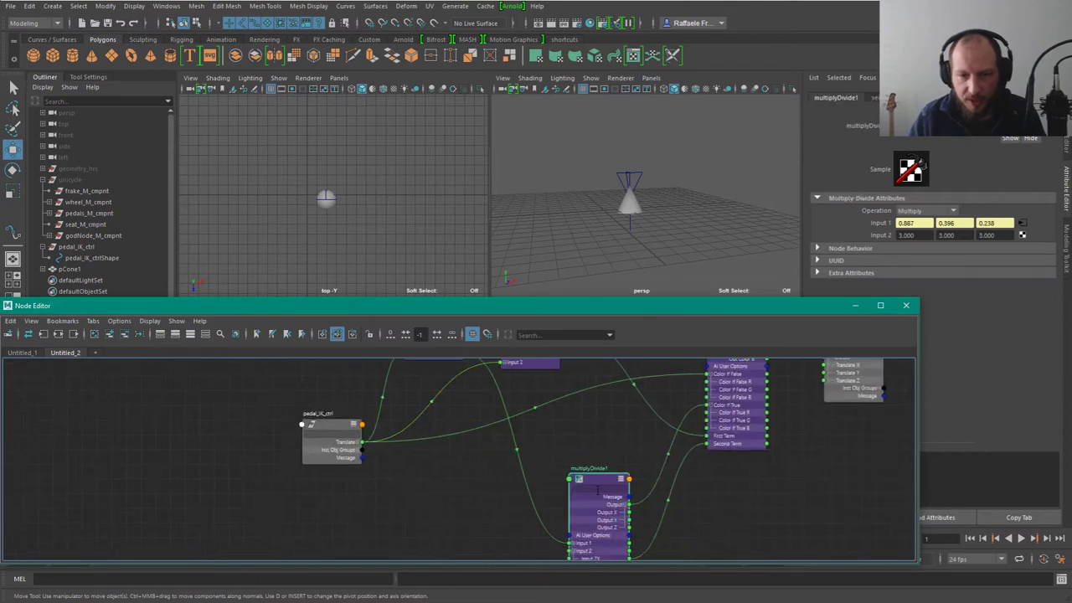
drag(596, 482, 537, 432)
alt+middle_drag(669, 385, 673, 474)
scroll(640, 377, down, 1)
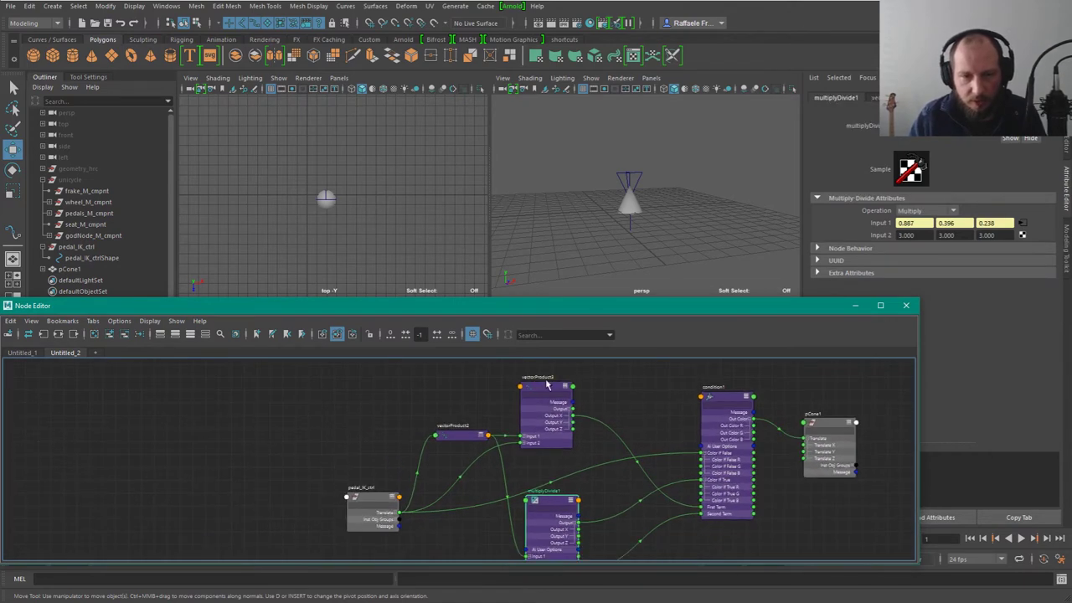
Step: Delete vectorProduct3, condition1 and pCone1, and tidy the remaining pedal_IK_ctrl, vectorProduct2 and collapsed multiplyDivide1 nodes
click(841, 432)
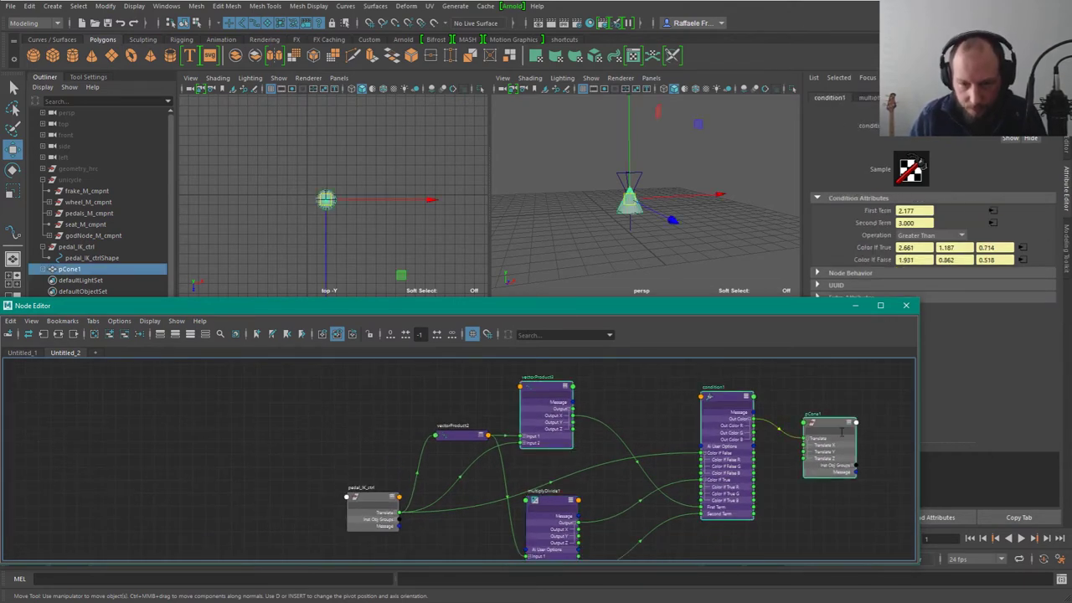
key(Delete)
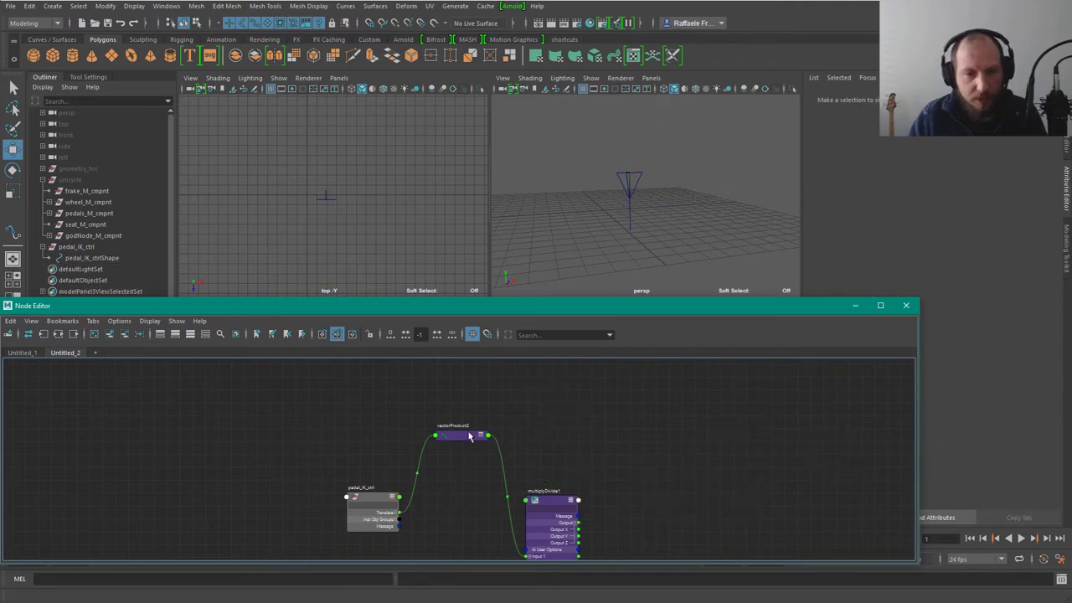
drag(469, 436, 479, 501)
drag(554, 499, 555, 457)
key(1)
alt+middle_drag(476, 458, 534, 396)
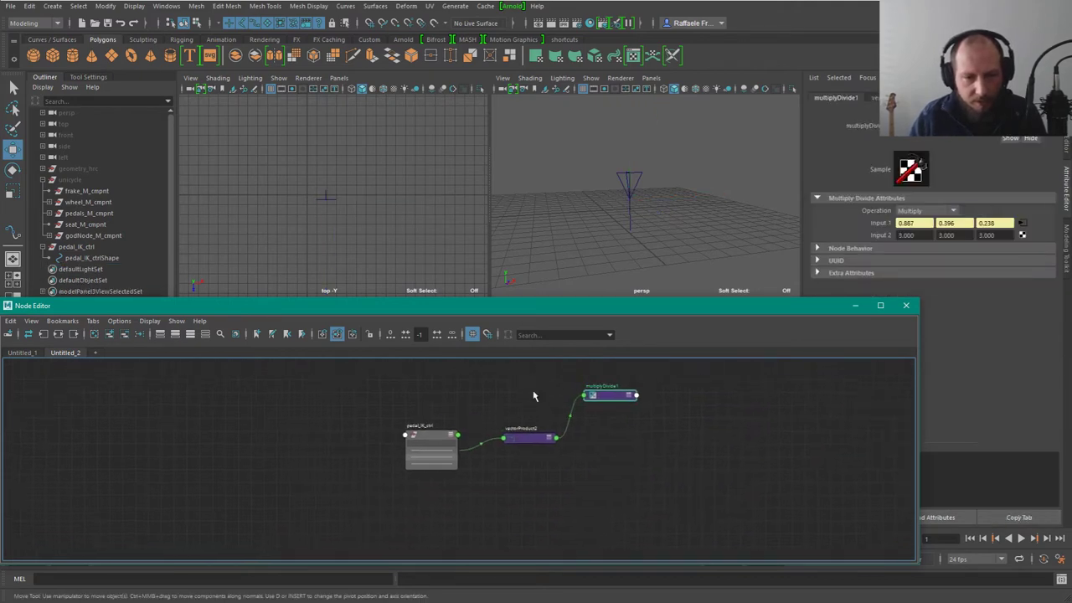
scroll(499, 440, up, 3)
drag(397, 432, 408, 407)
alt+middle_drag(429, 402, 473, 483)
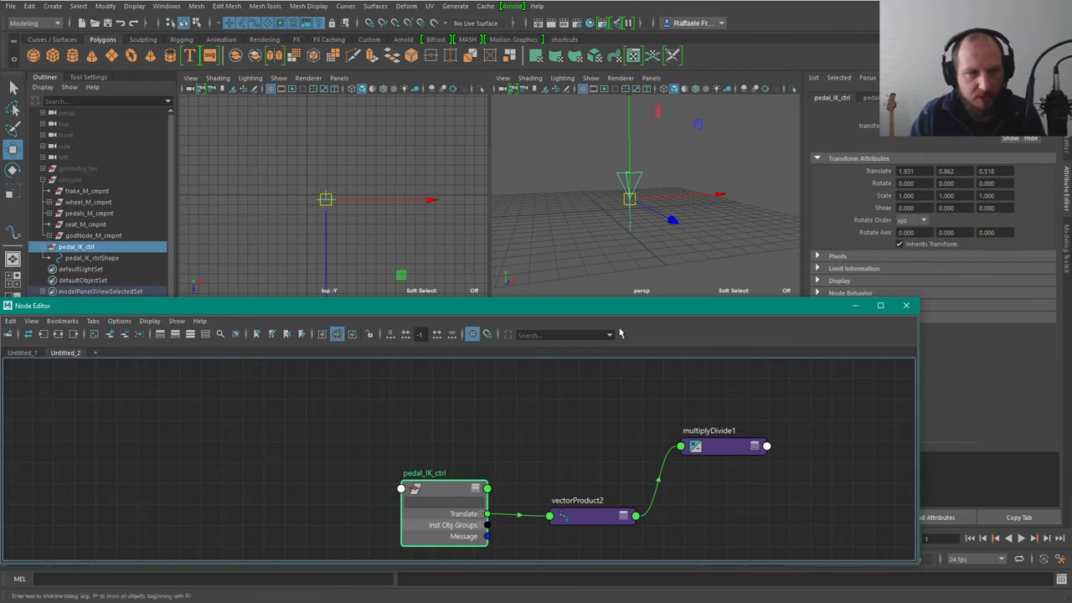
Step: Shrink the Node Editor and move it aside, with the perspective view enlarged to a single pane showing pedal_IK_ctrl
drag(1, 433, 231, 416)
drag(230, 298, 239, 244)
key(space)
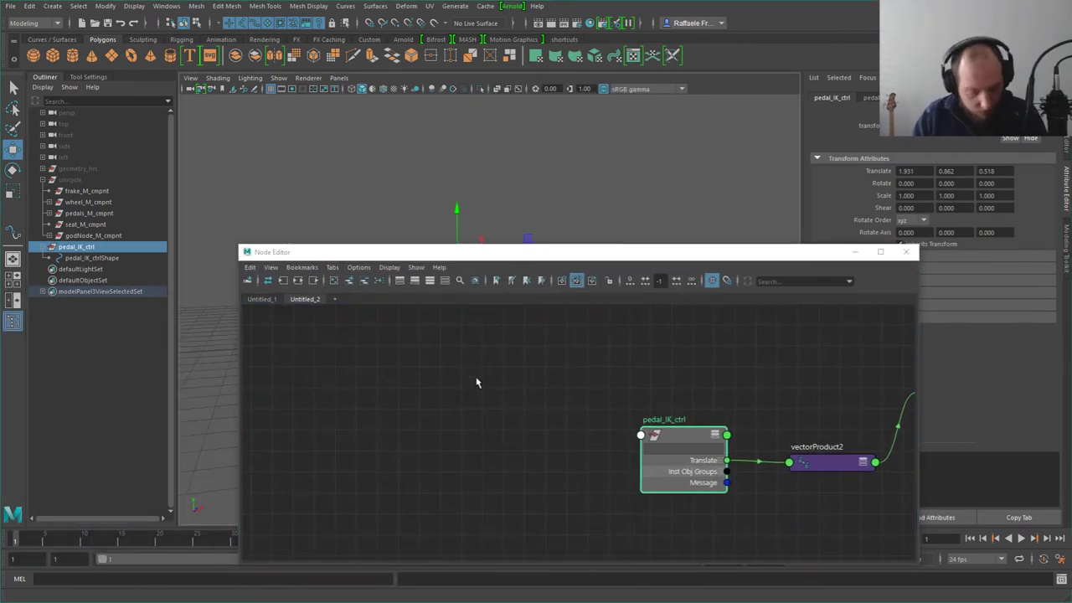
drag(473, 252, 599, 257)
alt+middle_drag(566, 185, 477, 88)
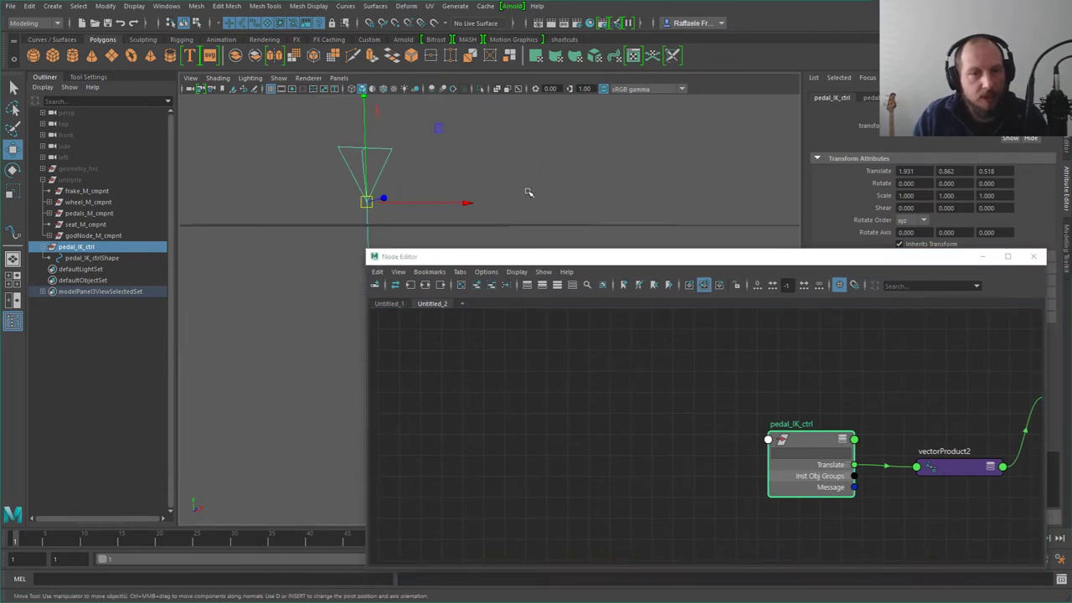
alt+drag(527, 192, 493, 198)
Step: Unhide the unicycle group and show it in the perspective view without isolation
key(ctrl+1)
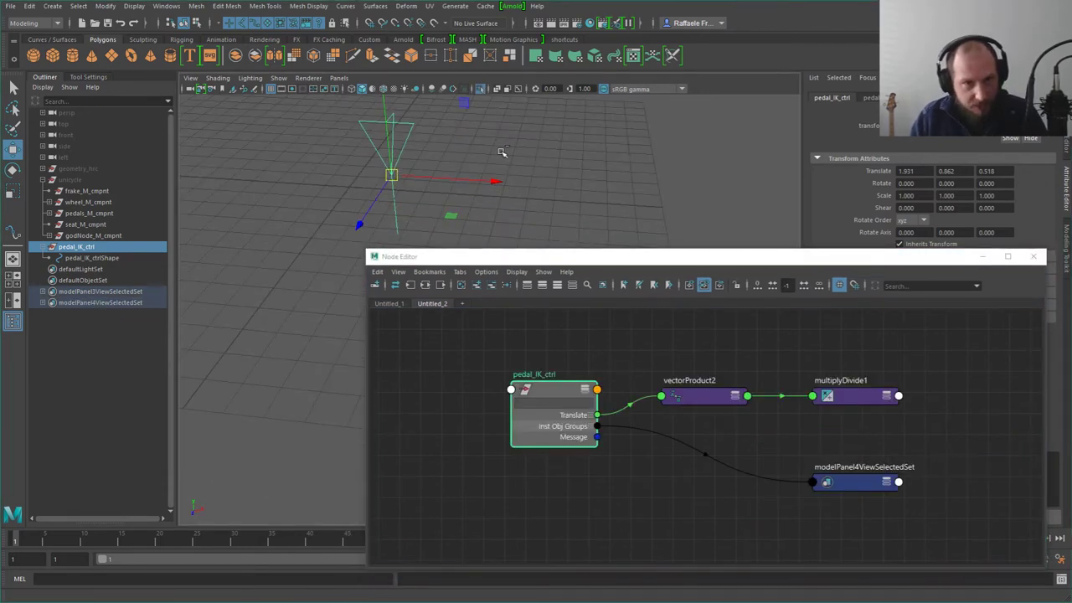
click(656, 182)
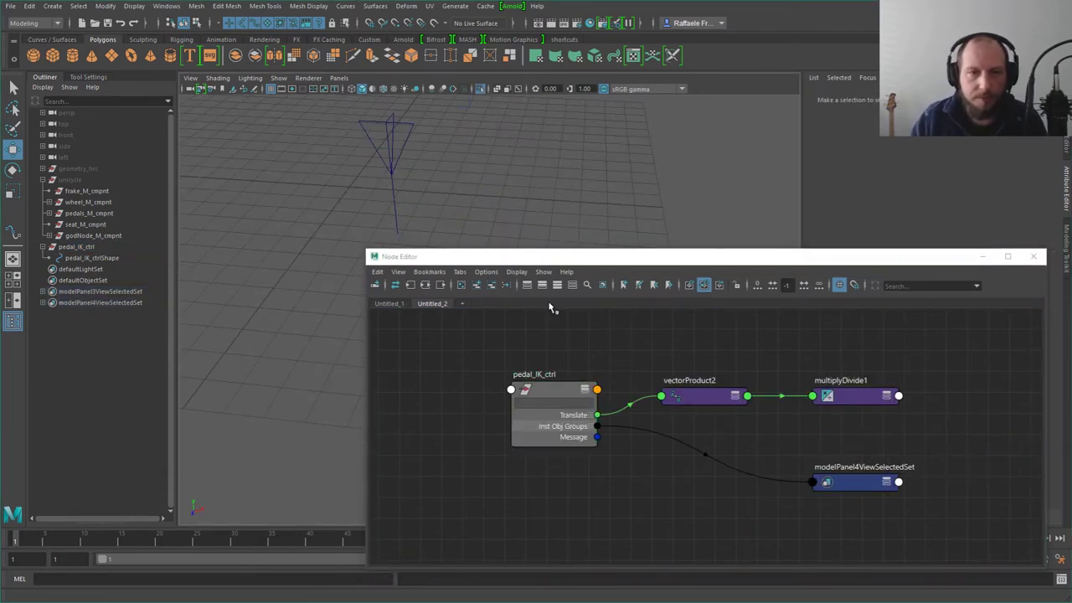
scroll(484, 214, down, 1)
click(88, 181)
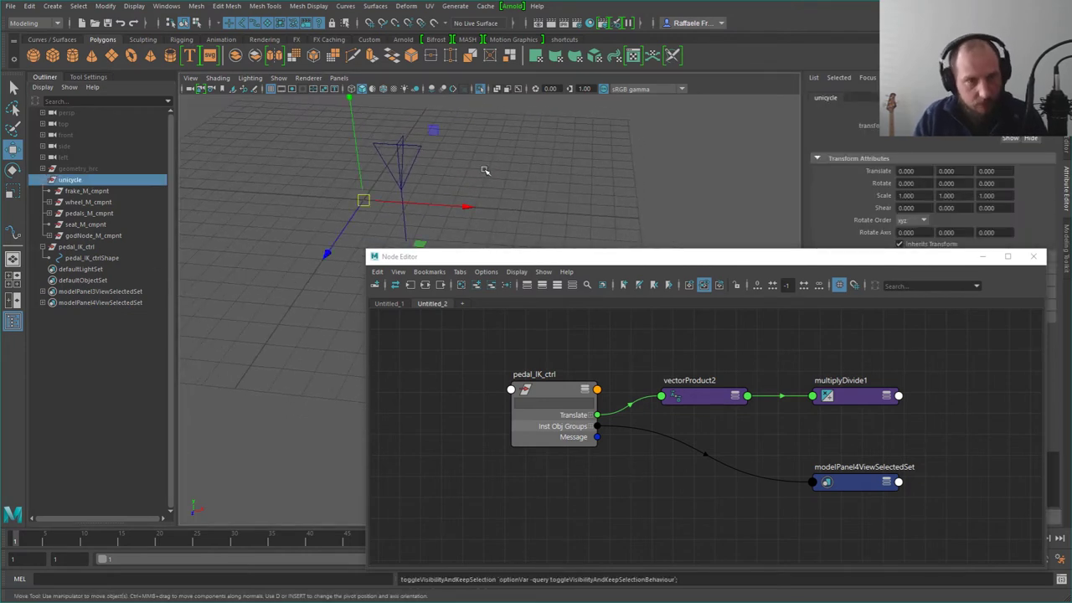
key(ctrl+1)
click(100, 169)
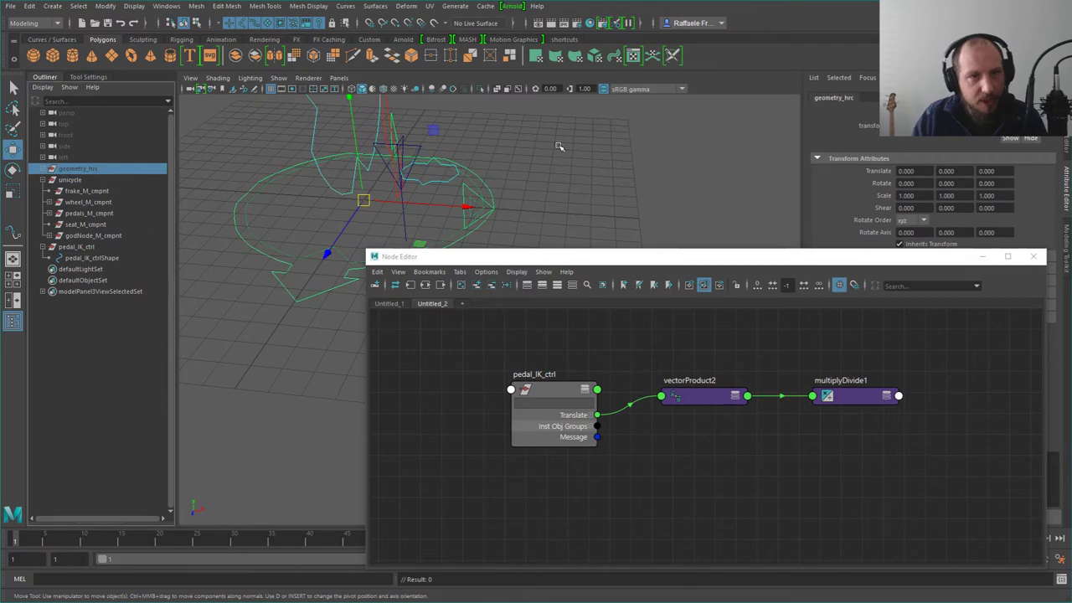
alt+drag(557, 143, 582, 201)
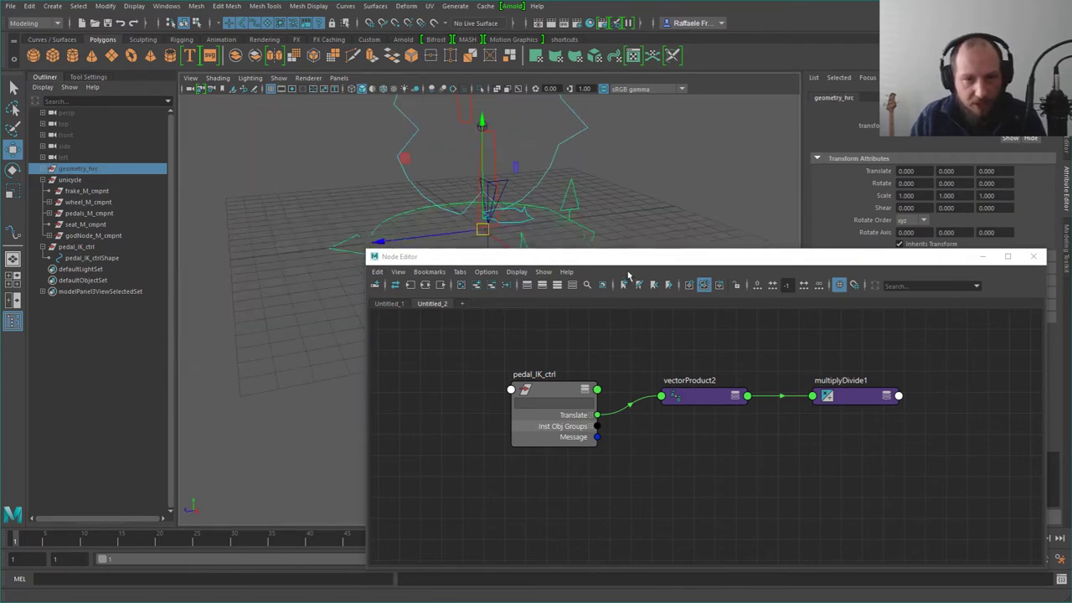
Step: Lower the Node Editor to uncover the rig controls and select pedal_IK_ctrl in the perspective view
drag(615, 257, 620, 320)
alt+drag(591, 208, 467, 214)
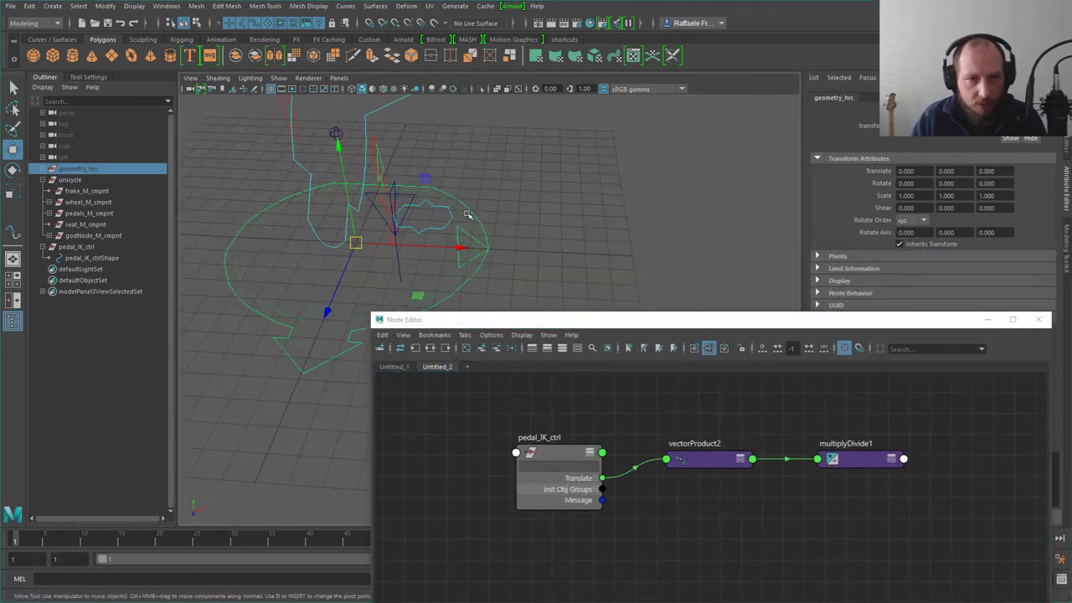
click(486, 162)
click(396, 225)
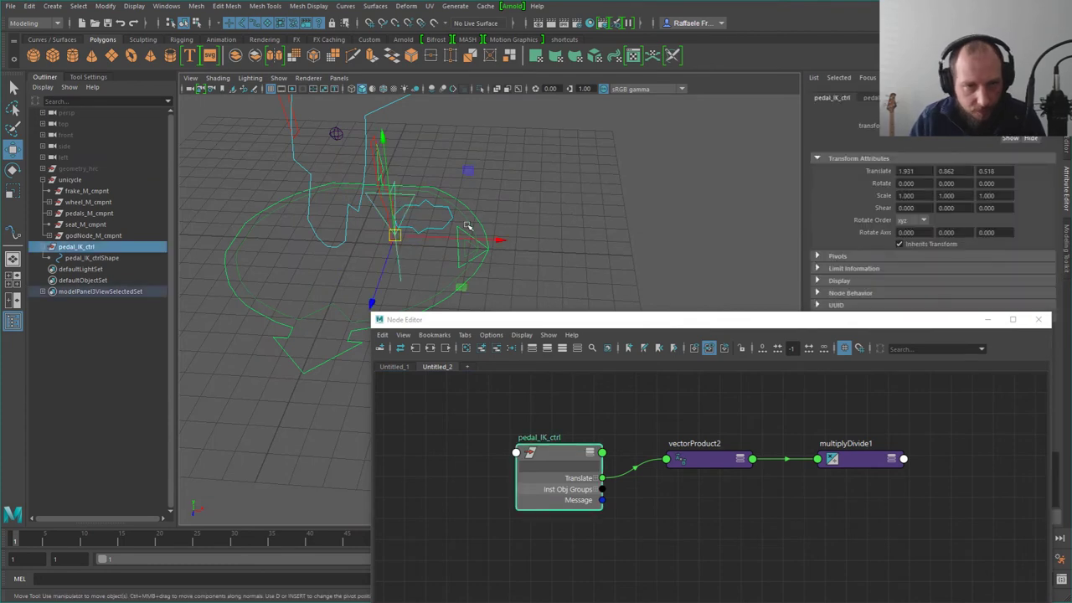
Step: Expand the input group of pedals_M_cmpnt in the Outliner and select its localWorld_srt node
click(48, 236)
click(47, 236)
click(48, 213)
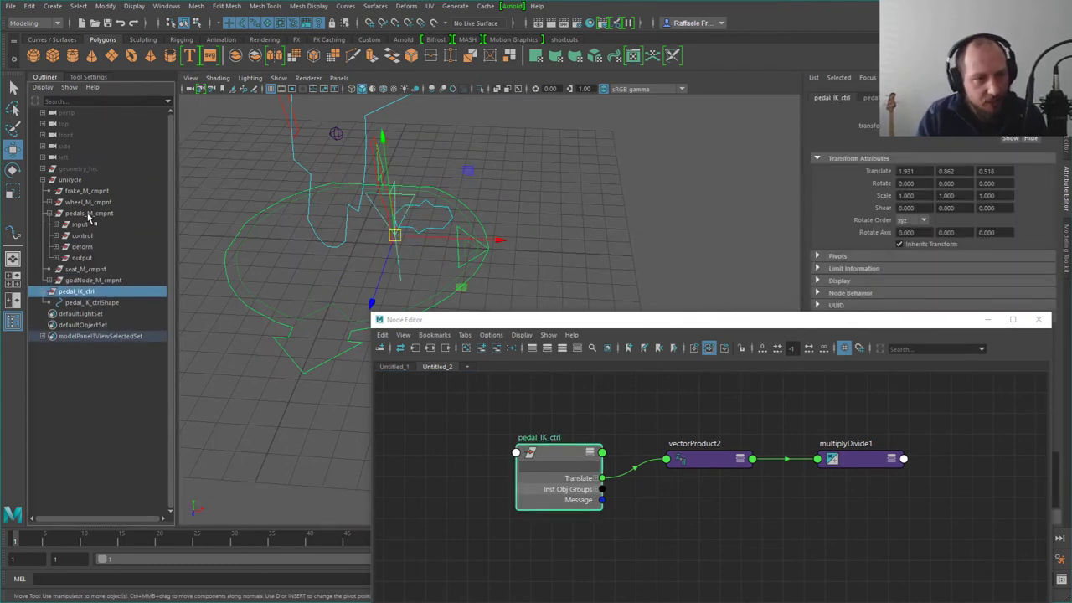
click(89, 213)
click(55, 224)
click(96, 236)
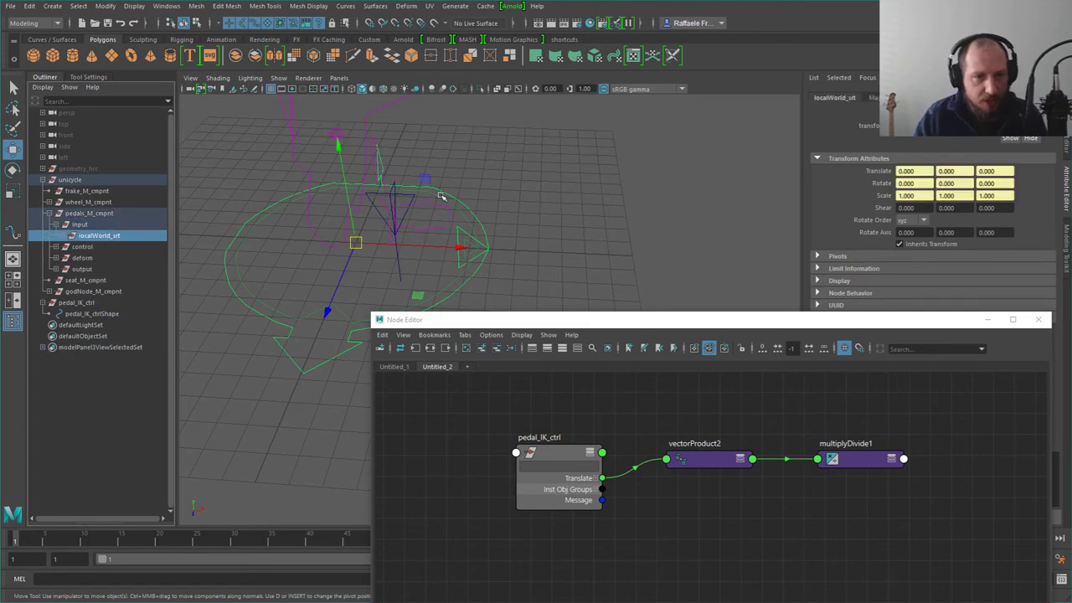
Step: Try moving the godNode master control in the perspective view, and undo the change
alt+drag(544, 202, 520, 245)
click(516, 250)
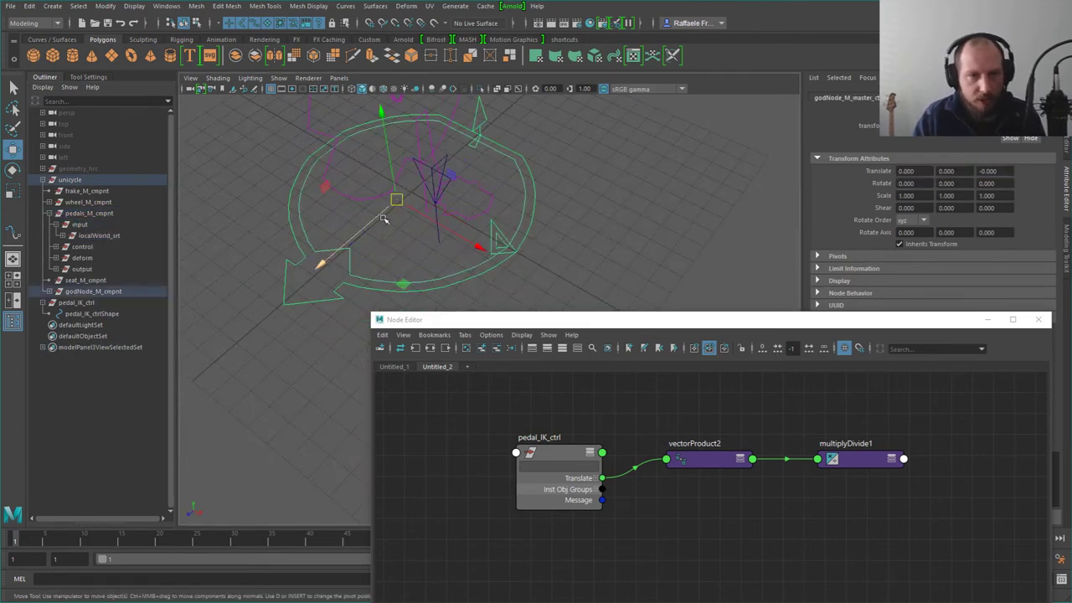
drag(405, 289, 536, 222)
key(e)
click(663, 187)
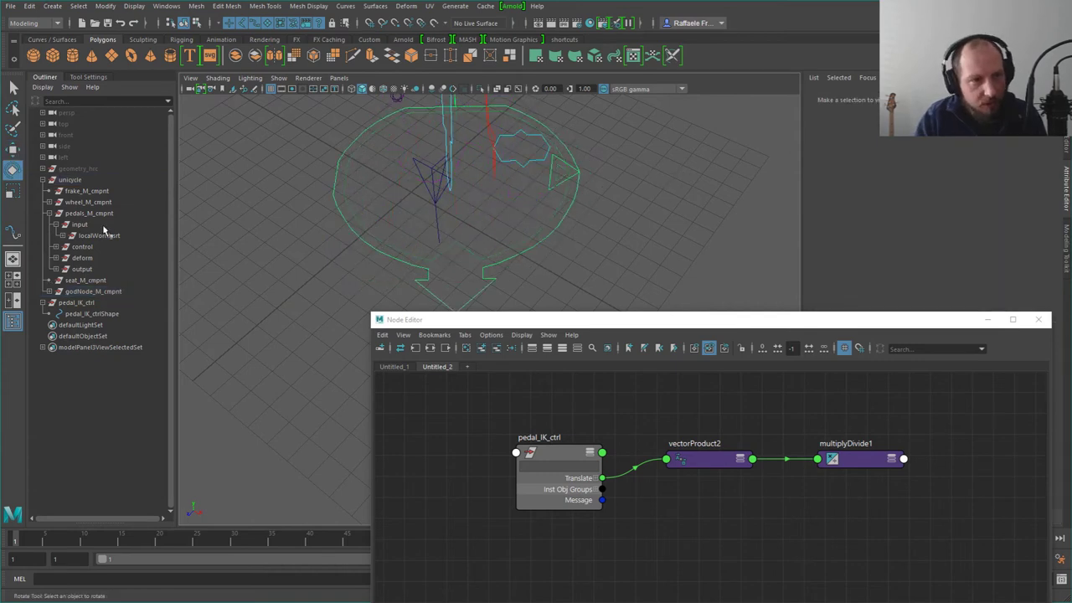
click(98, 235)
key(ctrl+z)
key(ctrl+z)
key(ctrl+z)
key(ctrl+z)
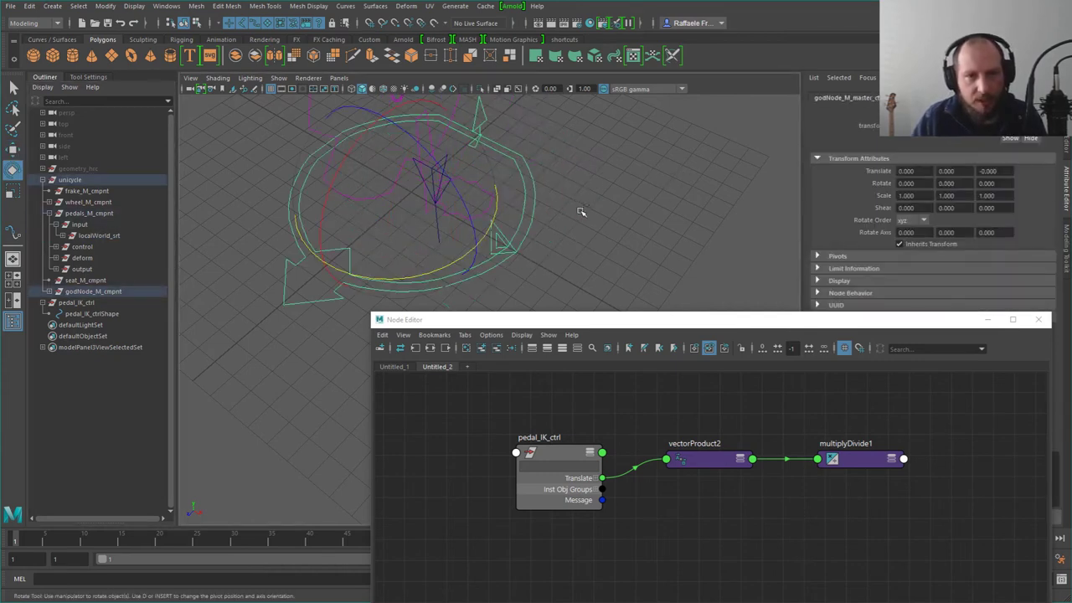
alt+drag(570, 165, 584, 233)
key(ctrl+z)
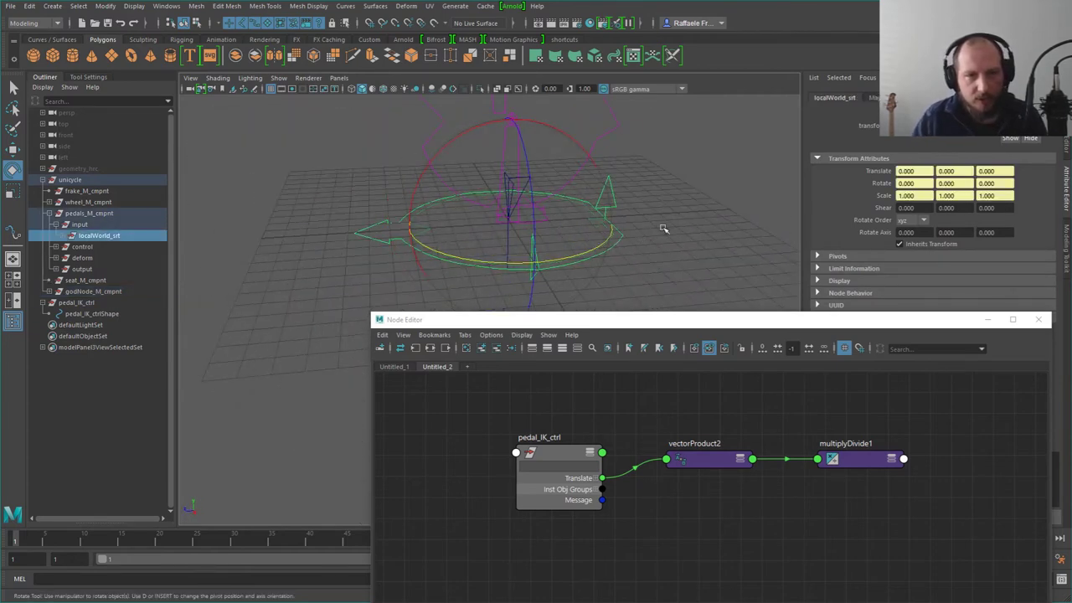
Step: Expand the control group of pedals_M_cmpnt down to the children of pedals_M_staff_ctrl and widen the Outliner to fit their full names
key(q)
click(561, 494)
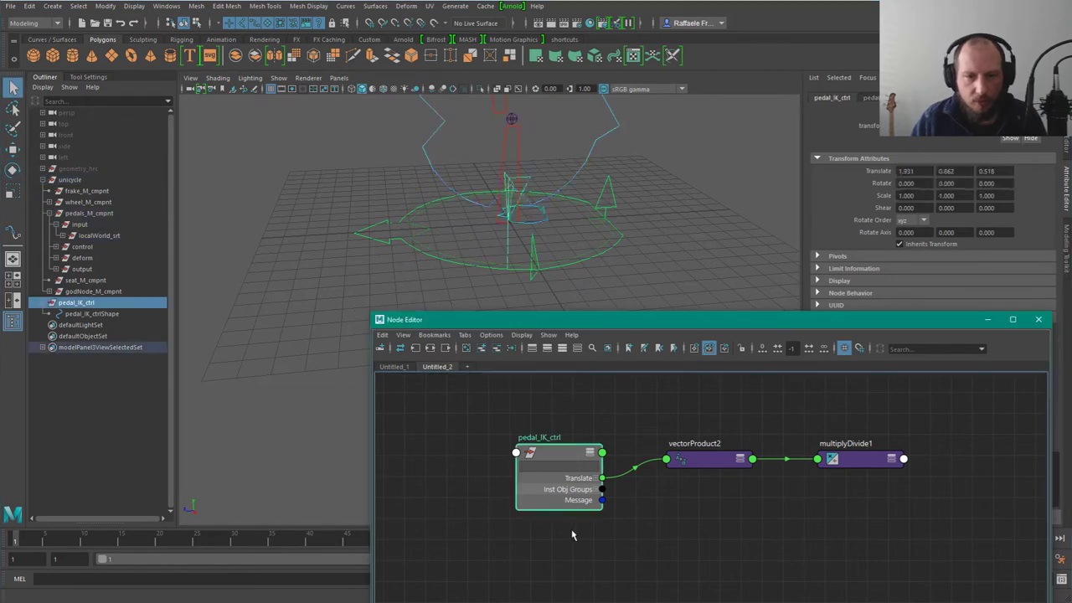
click(80, 298)
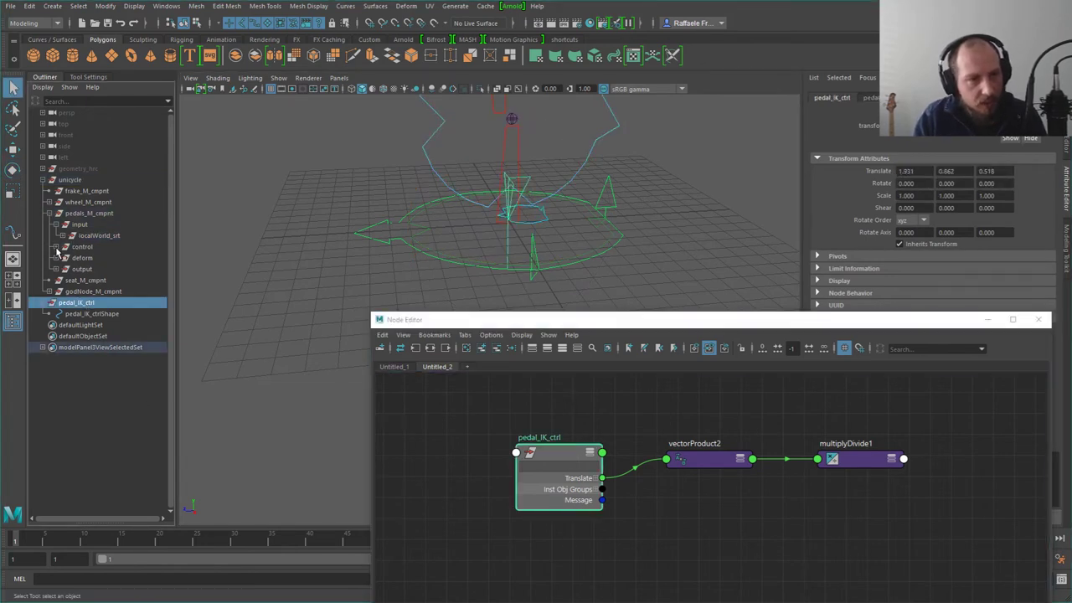
click(55, 247)
click(105, 258)
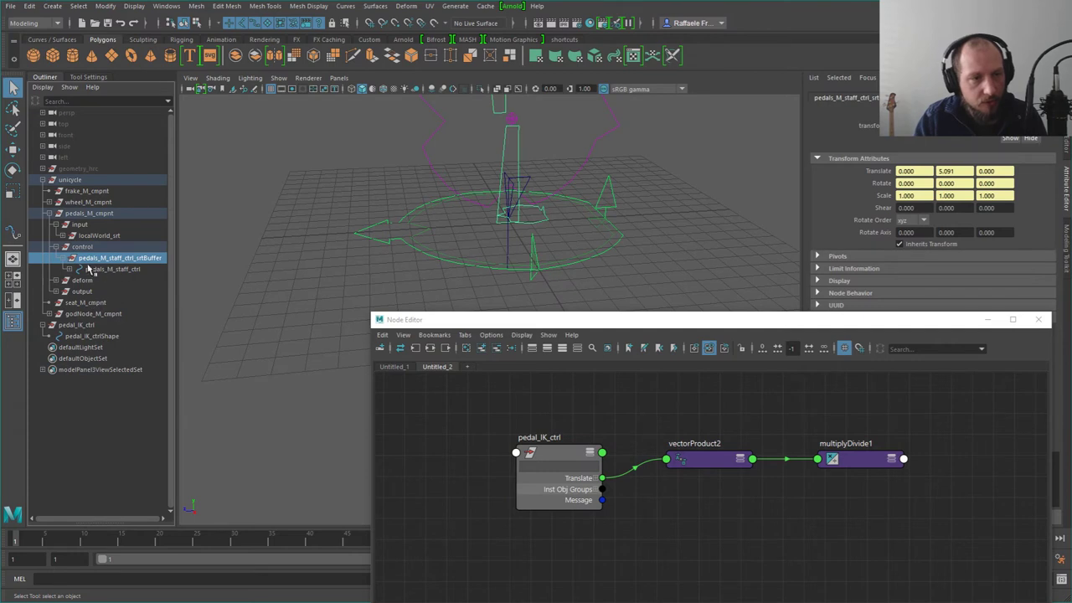
click(67, 268)
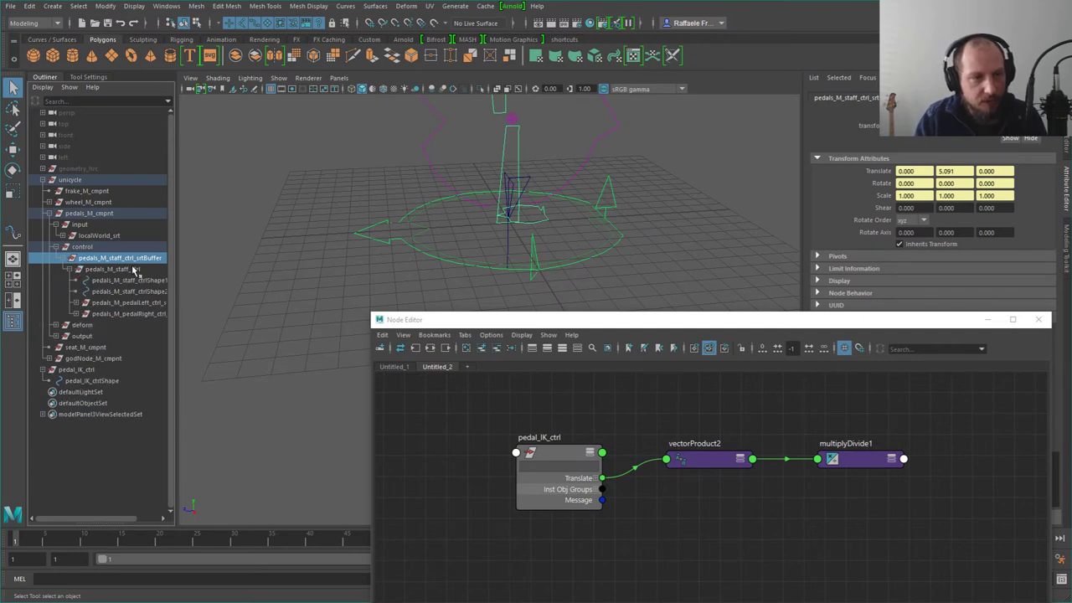
drag(176, 285, 209, 283)
alt+middle_drag(590, 148, 579, 213)
mouse_move(580, 212)
alt+mouse_down()
mouse_move(544, 214)
mouse_move(577, 202)
alt+mouse_up()
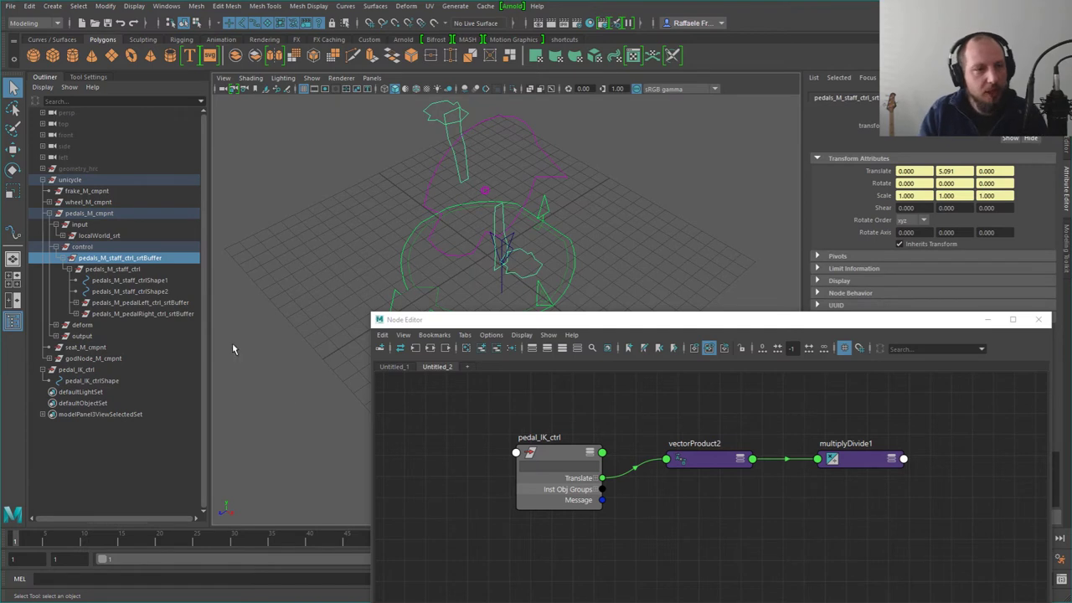
Step: Copy the name of the pedals_M_staff_ctrl node in the Outliner without changing it
click(536, 436)
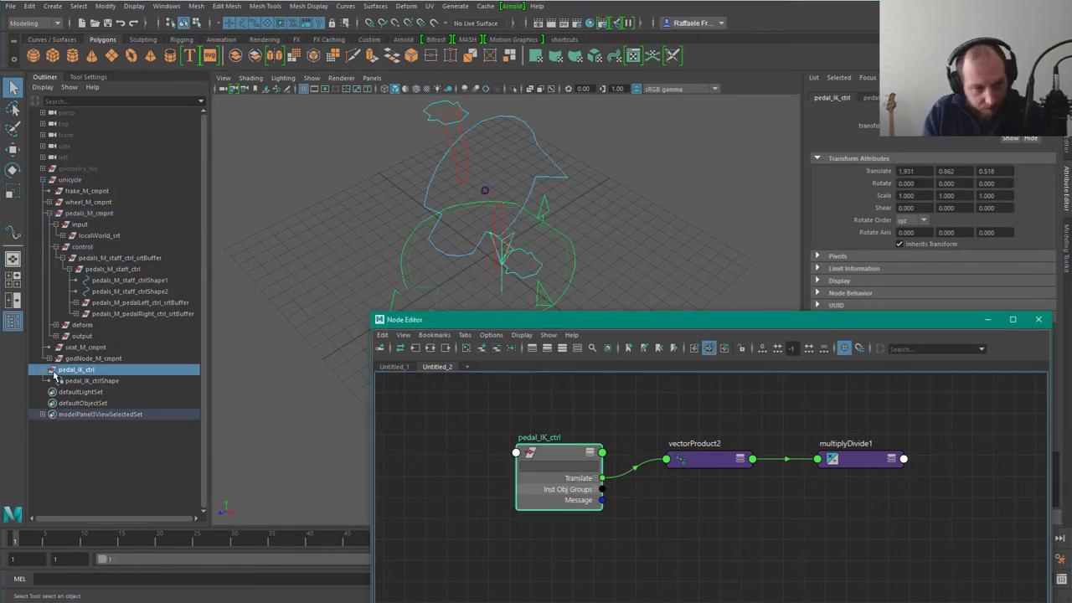
click(90, 380)
click(127, 282)
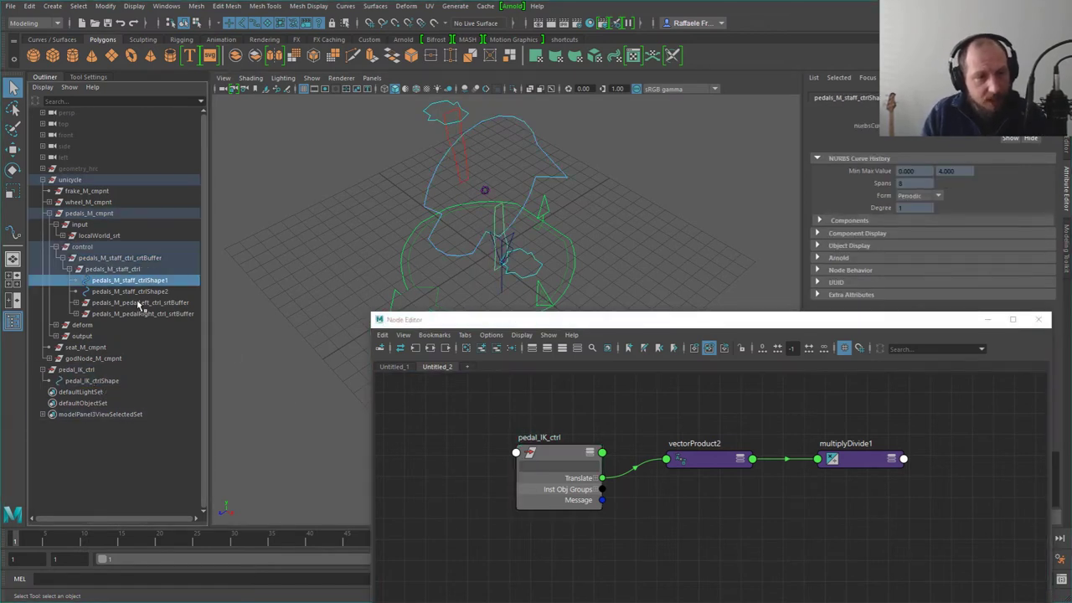
key(Up)
key(Return)
key(ctrl+c)
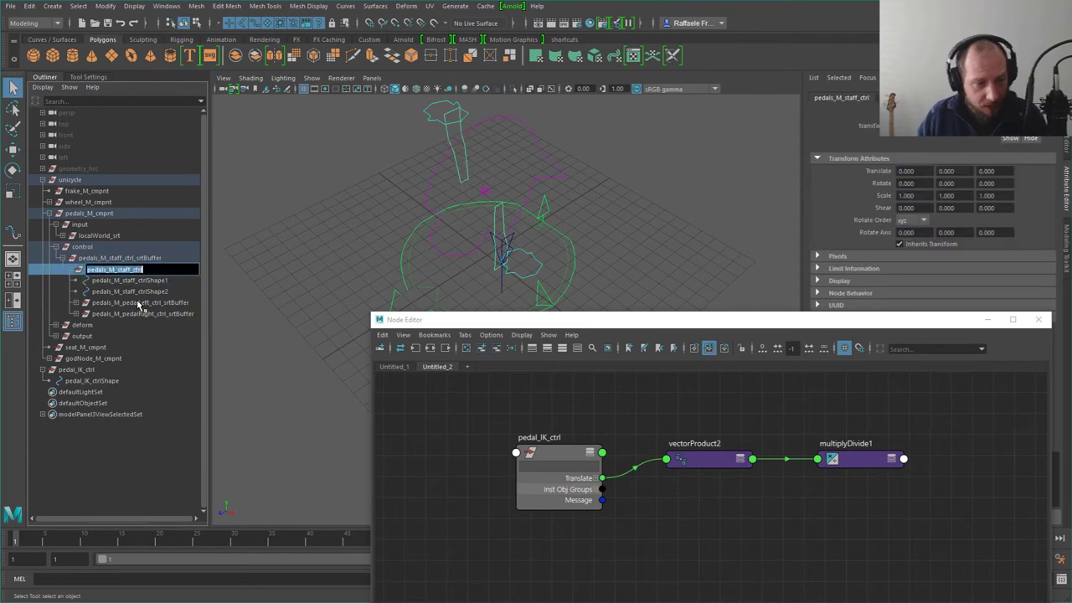
key(Escape)
Step: Rename pedal_IK_ctrl as pedals_M_pedal_IK_ctrl, reusing the copied staff control name as its base
click(72, 370)
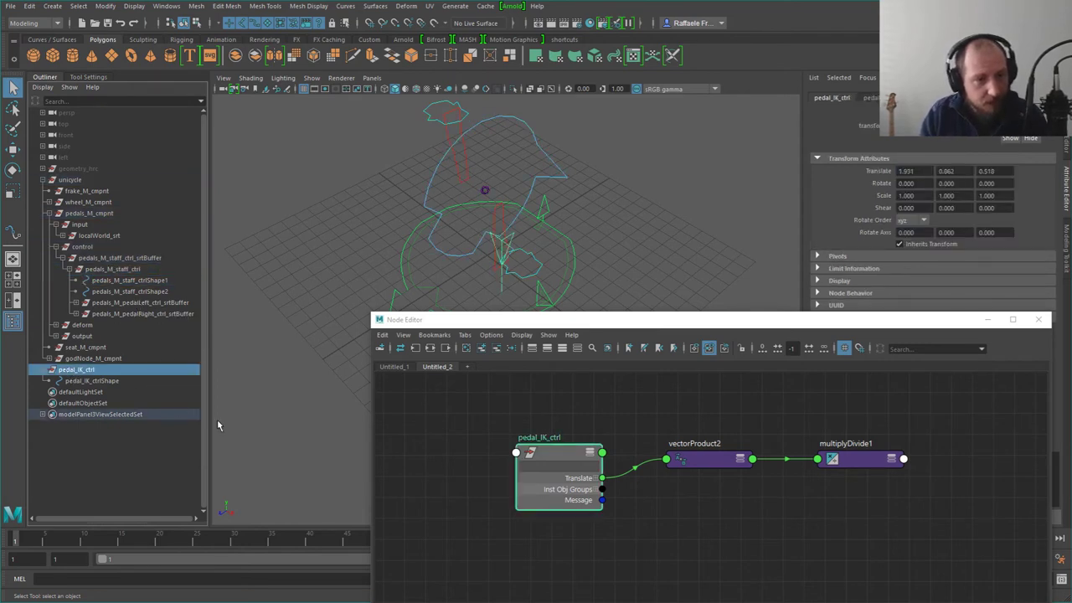
key(F2)
key(ctrl+v)
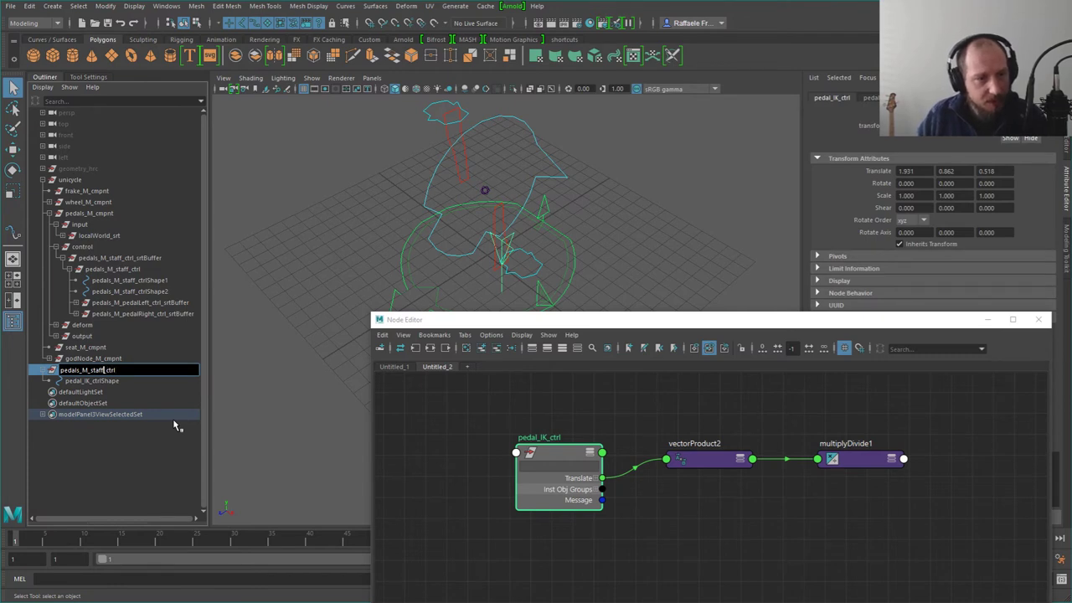
key(BackSpace)
key(BackSpace)
key(BackSpace)
key(BackSpace)
key(BackSpace)
text(pedal)
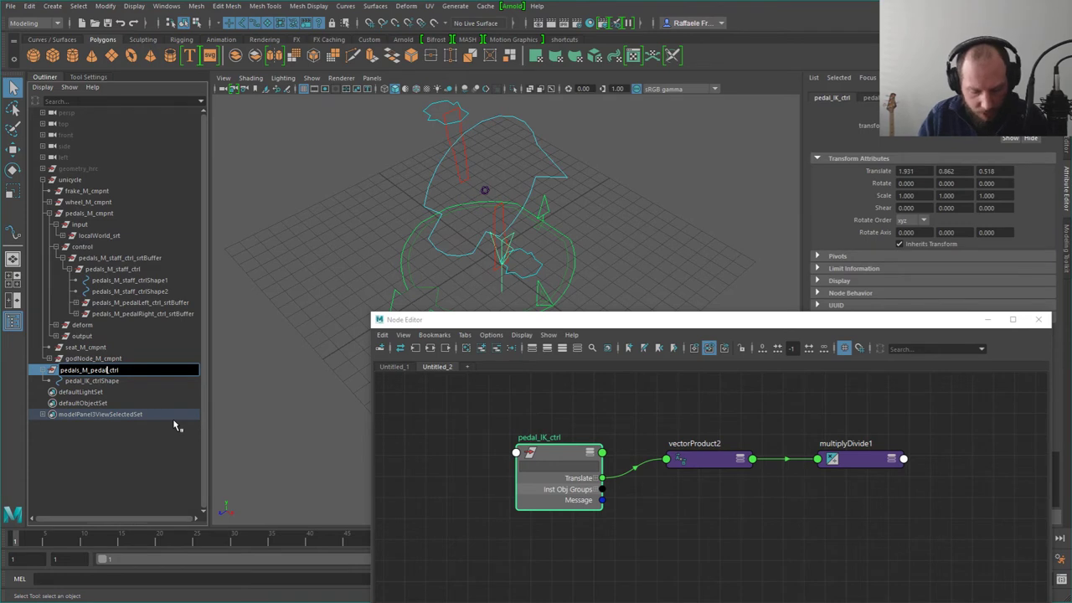
text(L)
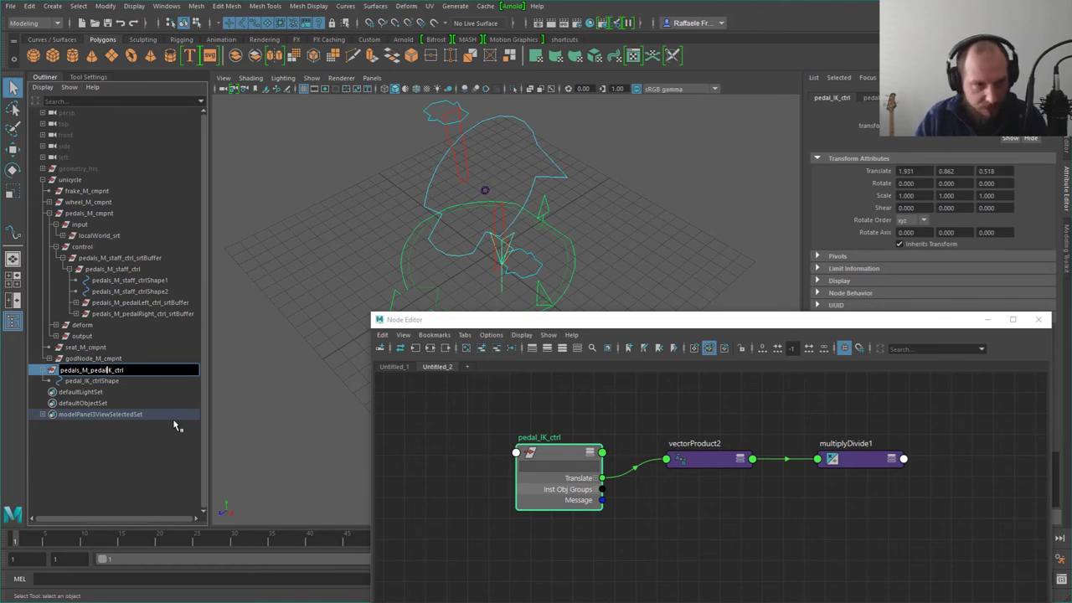
text(_)
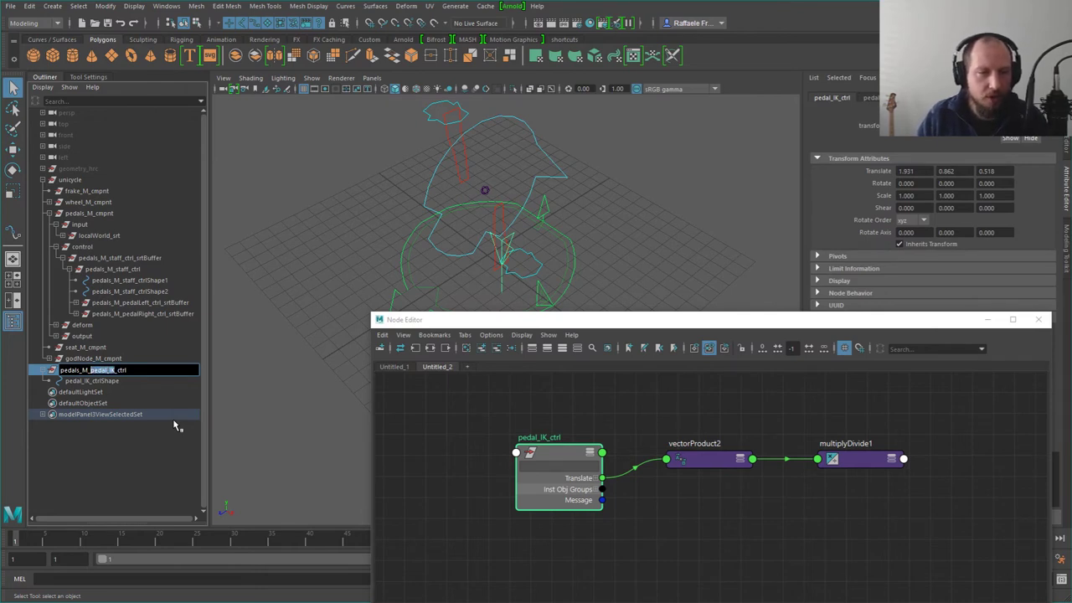
click(109, 370)
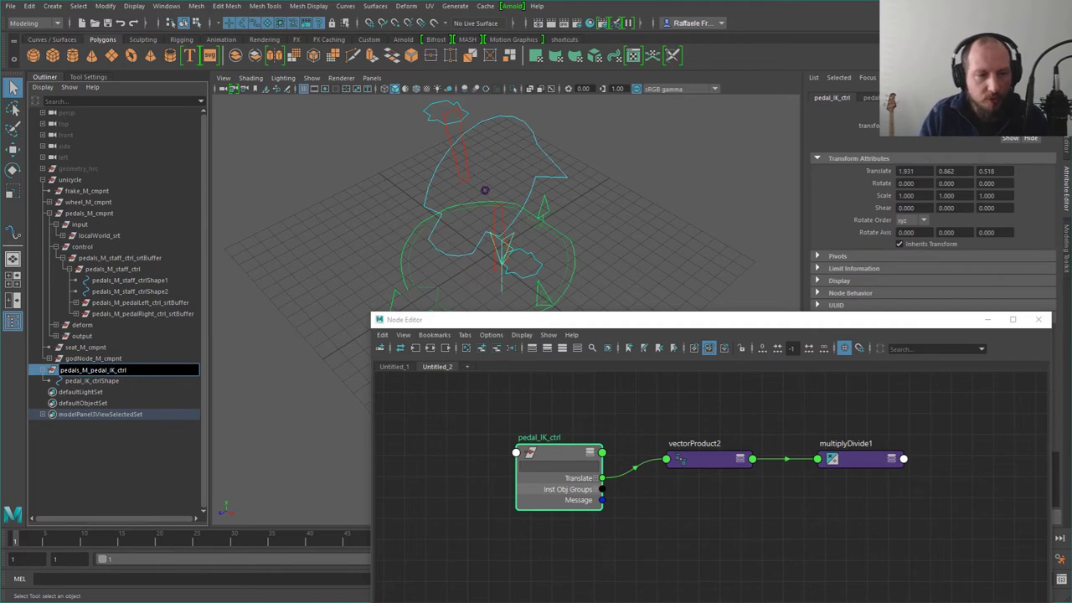
drag(114, 370, 91, 370)
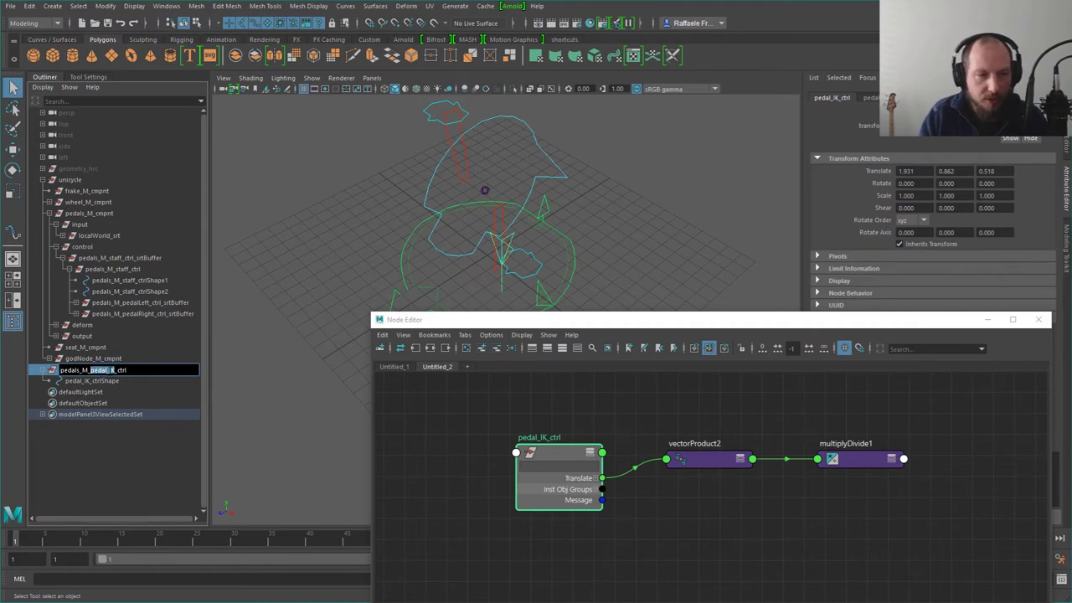
click(110, 370)
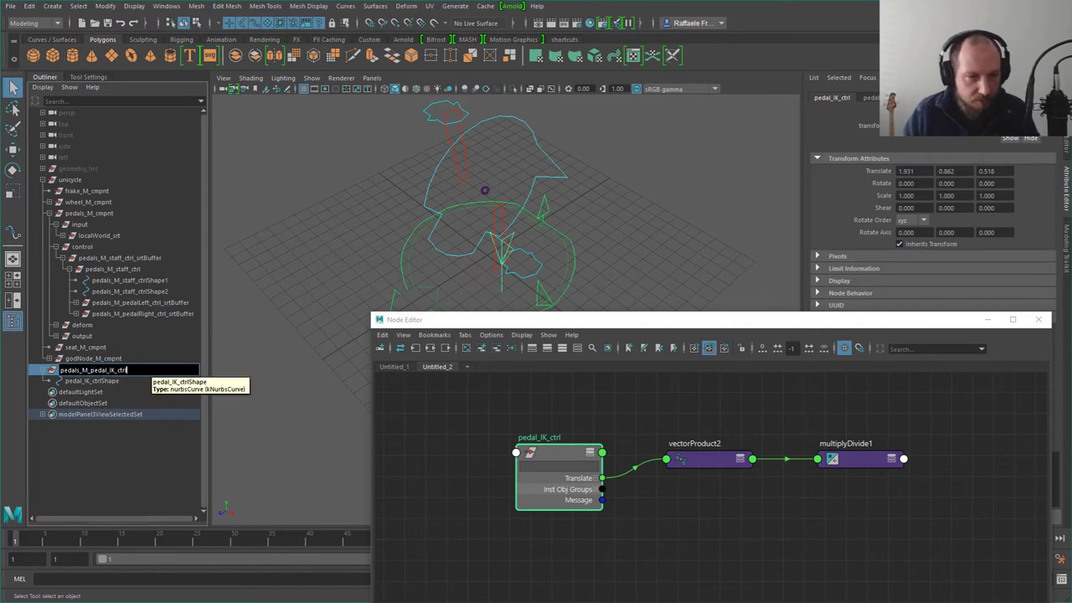
key(Return)
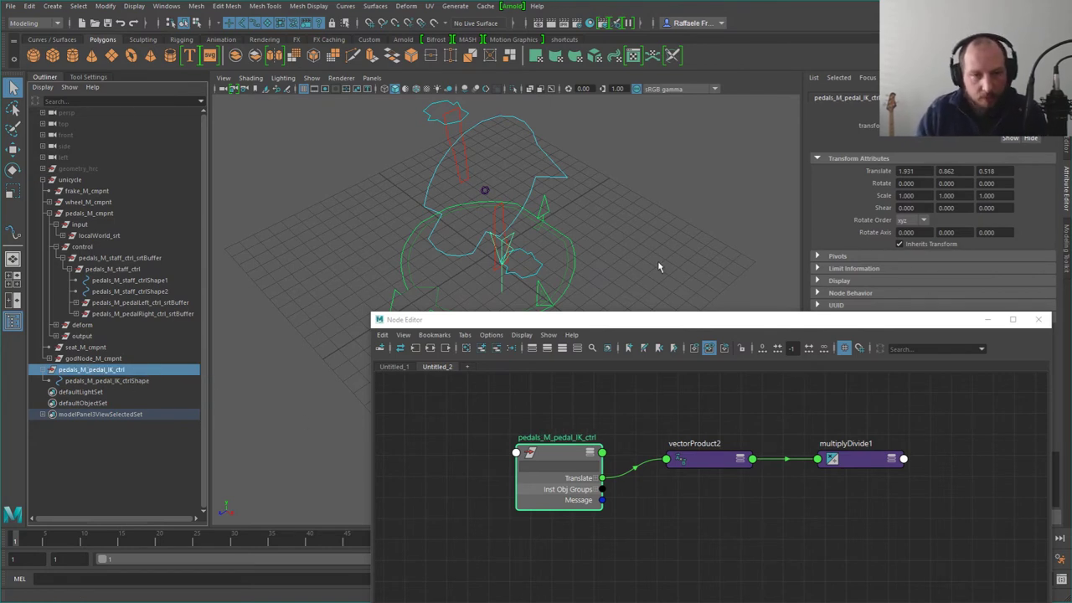
Step: Set the X, Y and Z translation of pedals_M_pedal_IK_ctrl to 0
alt+drag(658, 267, 620, 248)
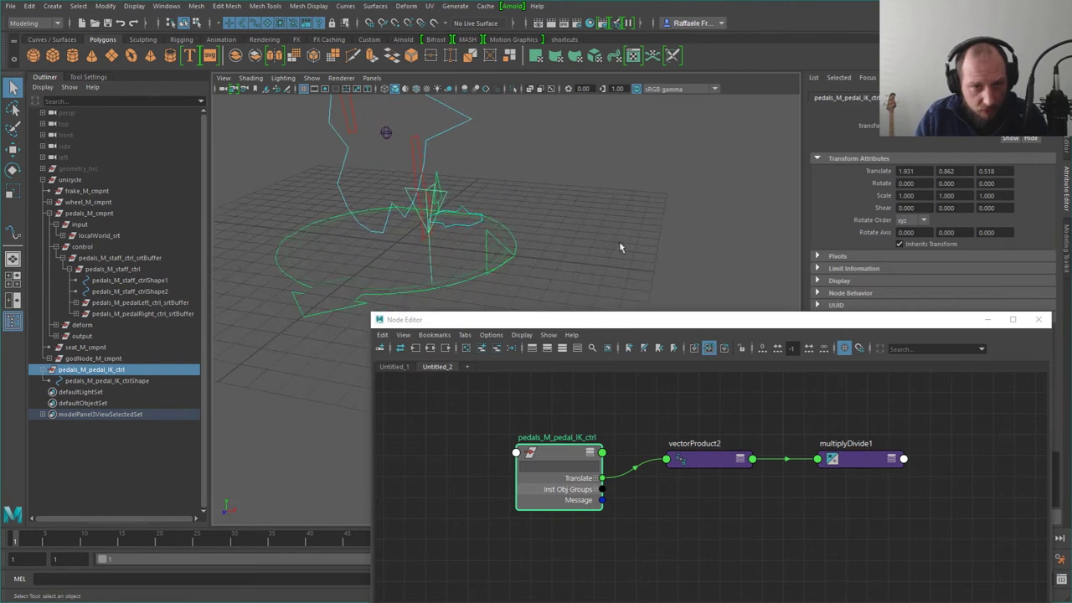
click(568, 170)
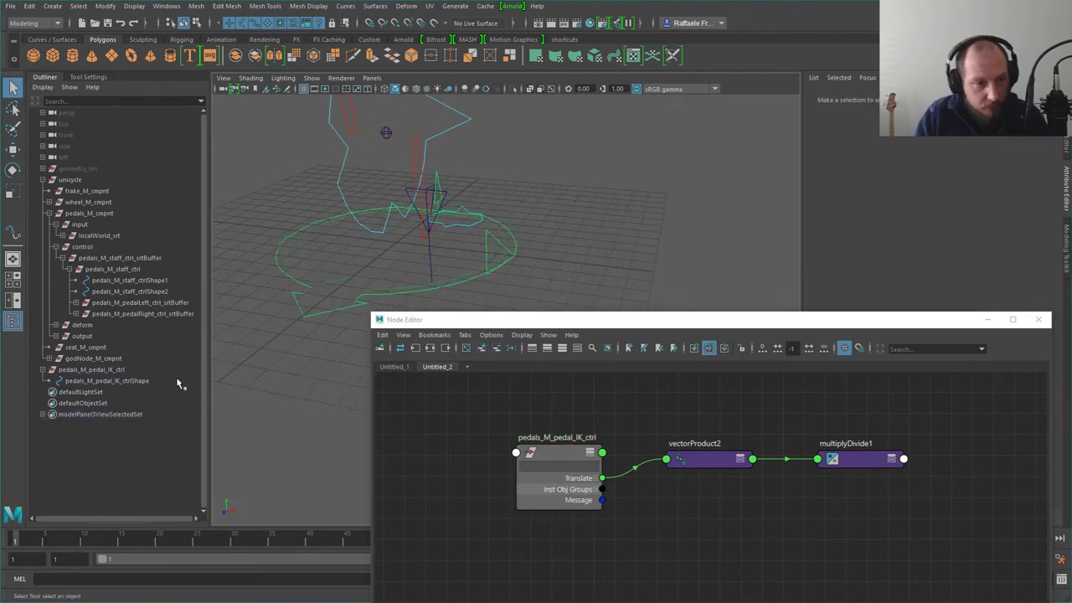
click(152, 370)
click(913, 170)
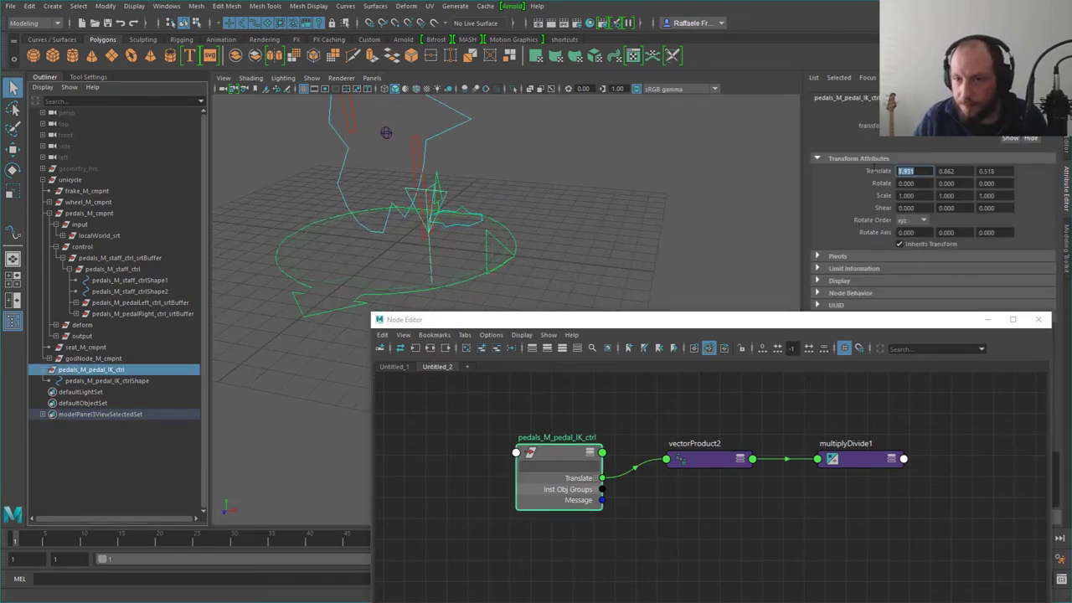
text(0)
key(Tab)
text(0)
key(Tab)
text(0)
key(Return)
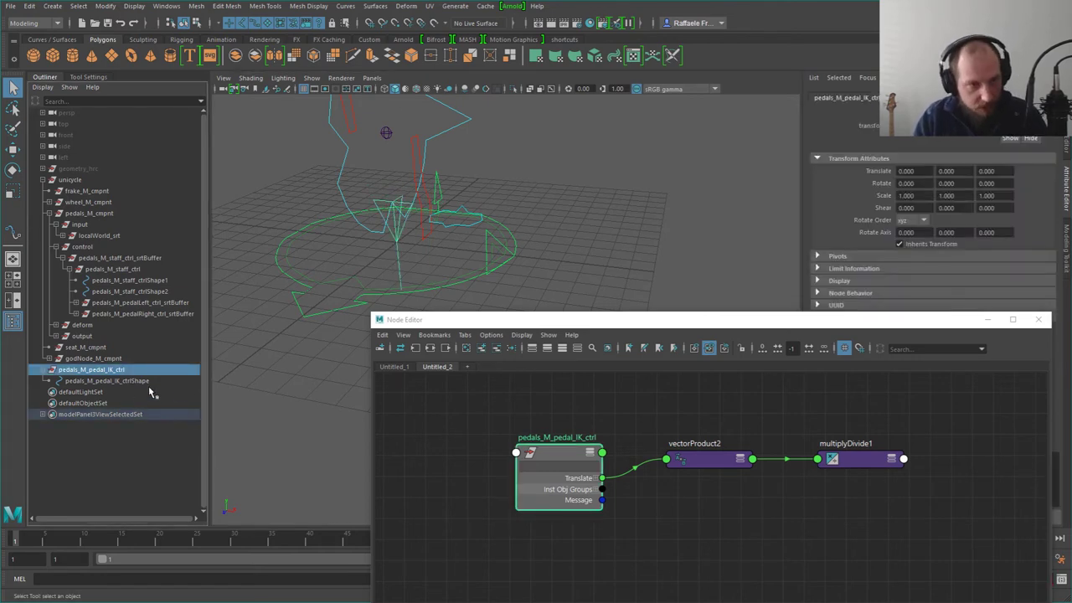
Step: Group pedals_M_pedal_IK_ctrl under a new parent transform and expand the control in the Outliner to show its shape
key(ctrl+g)
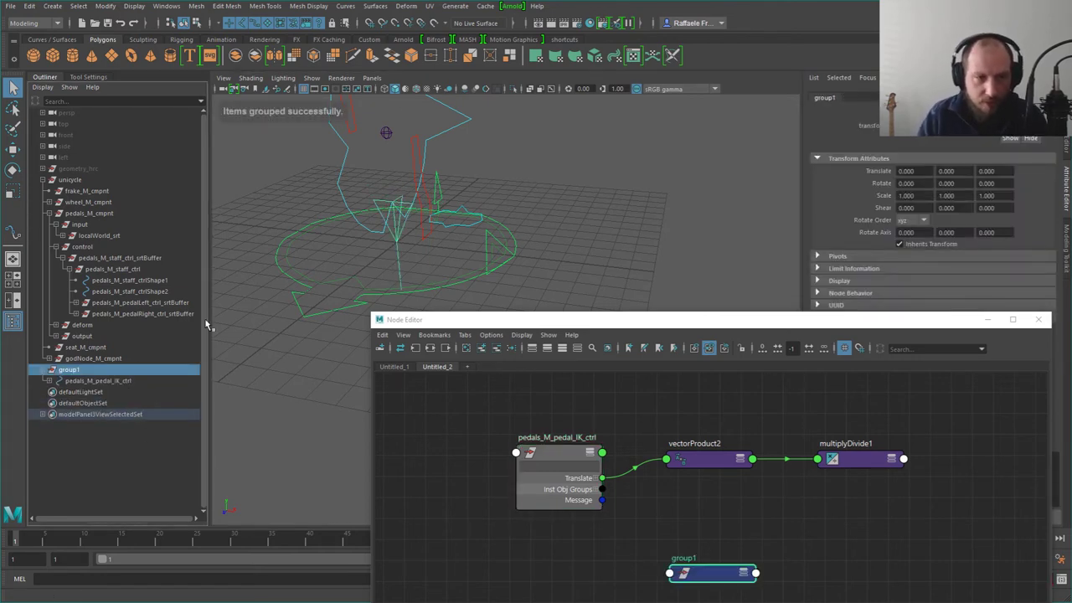
alt+drag(691, 216, 644, 209)
alt+middle_drag(645, 210, 641, 203)
alt+drag(640, 203, 539, 273)
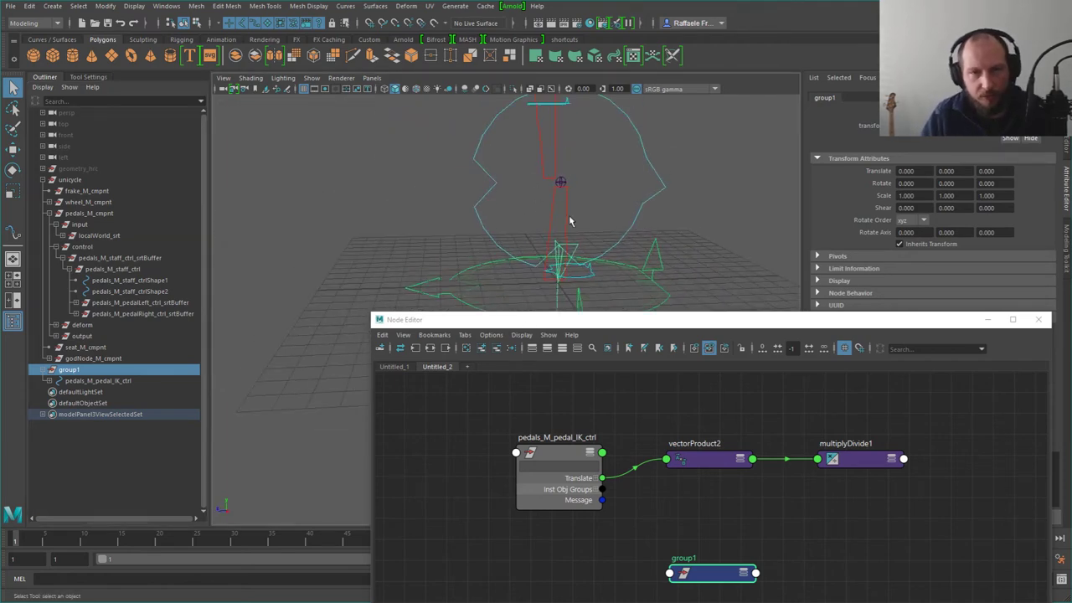
alt+drag(639, 177, 504, 268)
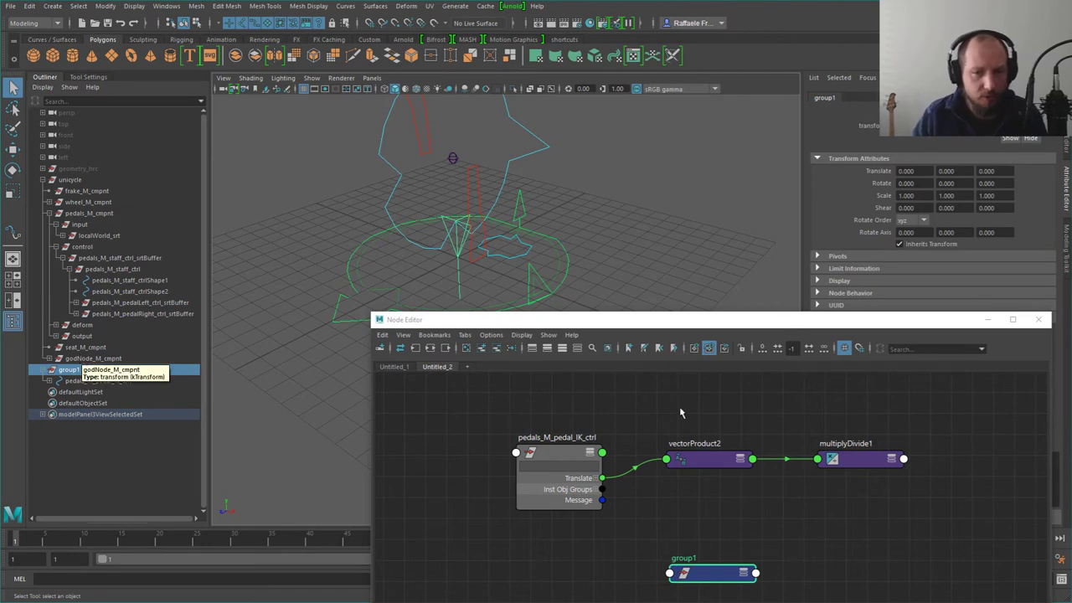
click(693, 566)
click(50, 381)
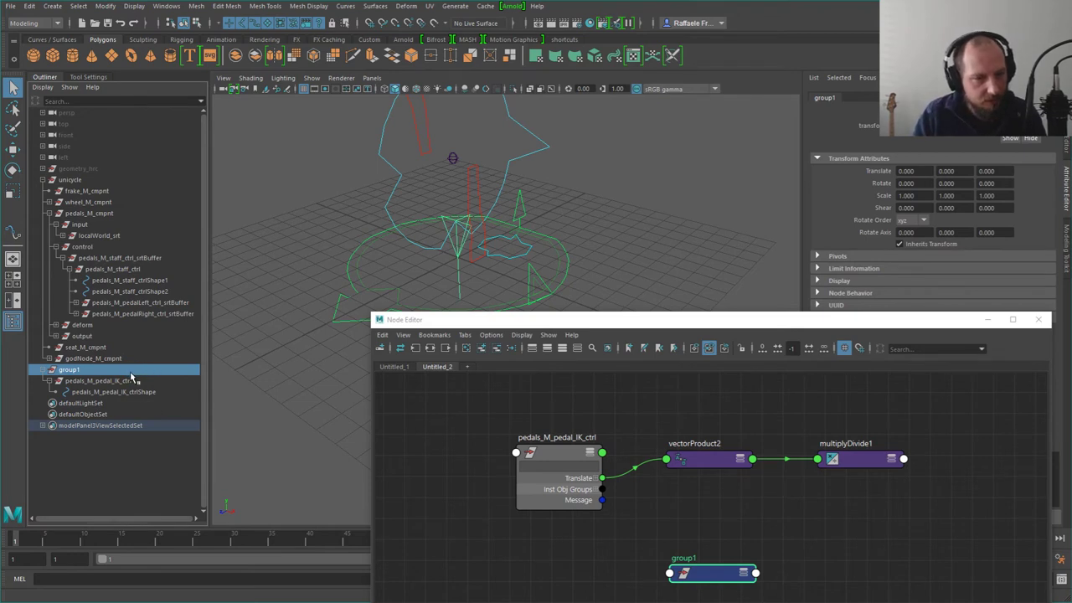
click(722, 573)
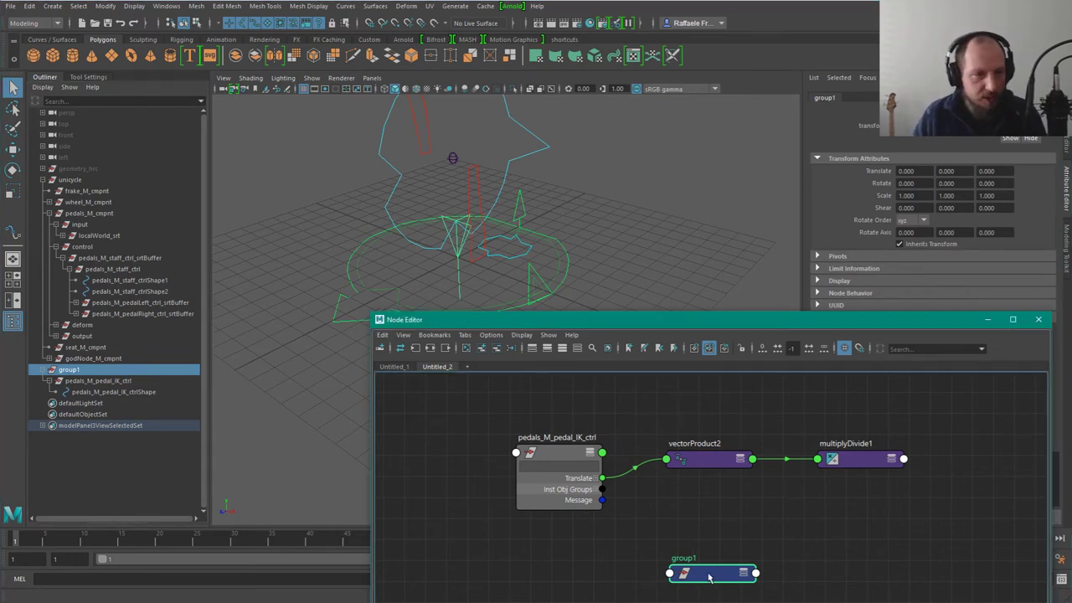
Step: Rename the control's new parent group as pedals_M_pedal_IK_ctrl_srtBuffer, using the copied control name plus the suffix _srtBuffer
click(100, 381)
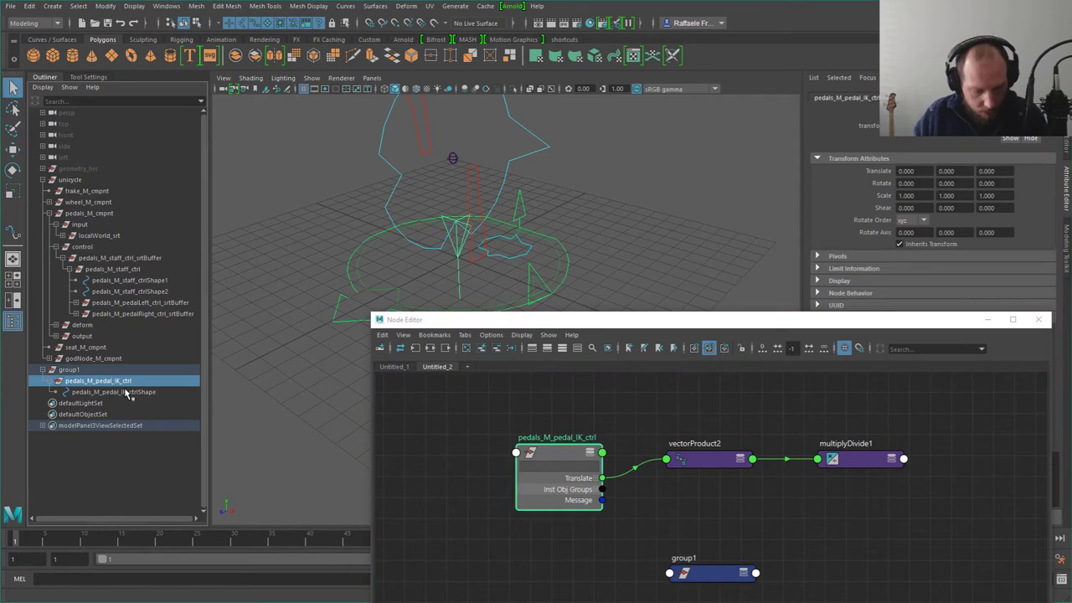
double_click(126, 384)
key(ctrl+c)
key(Return)
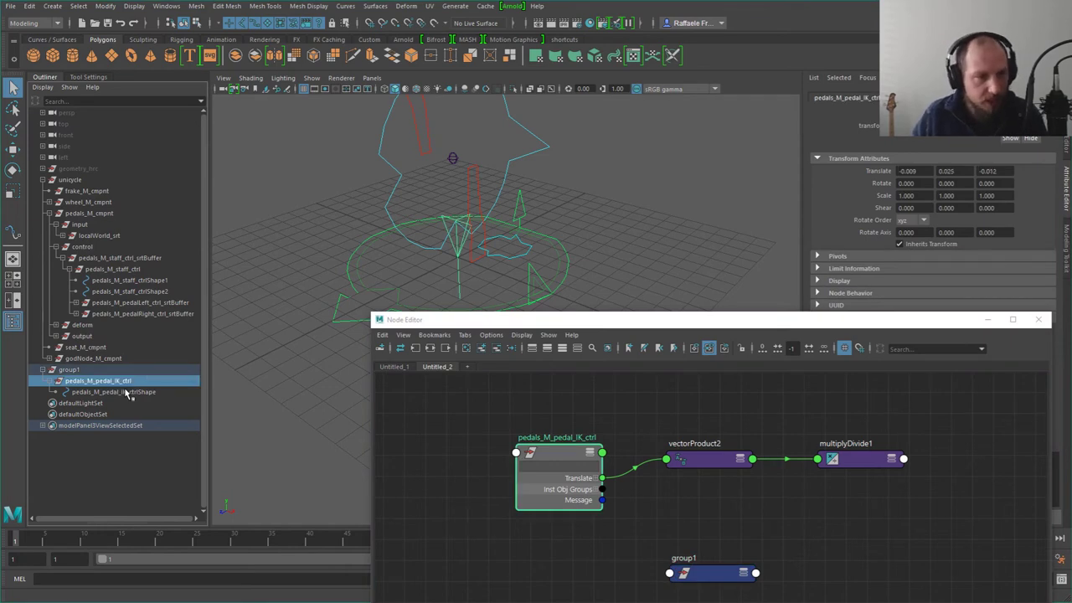
key(Up)
key(F2)
key(ctrl+v)
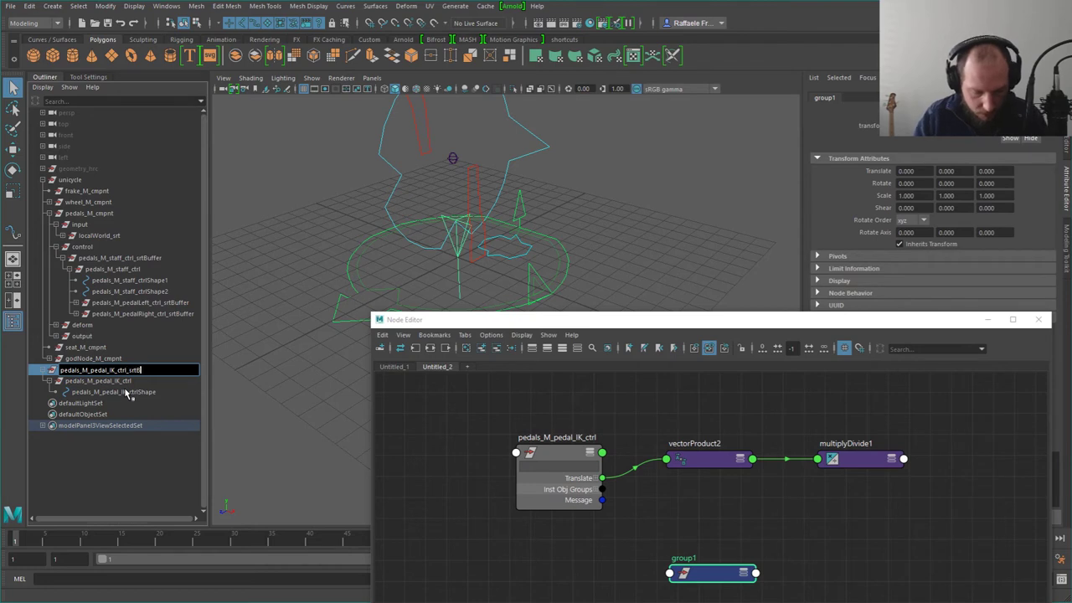
text(_srtBuffer)
key(Return)
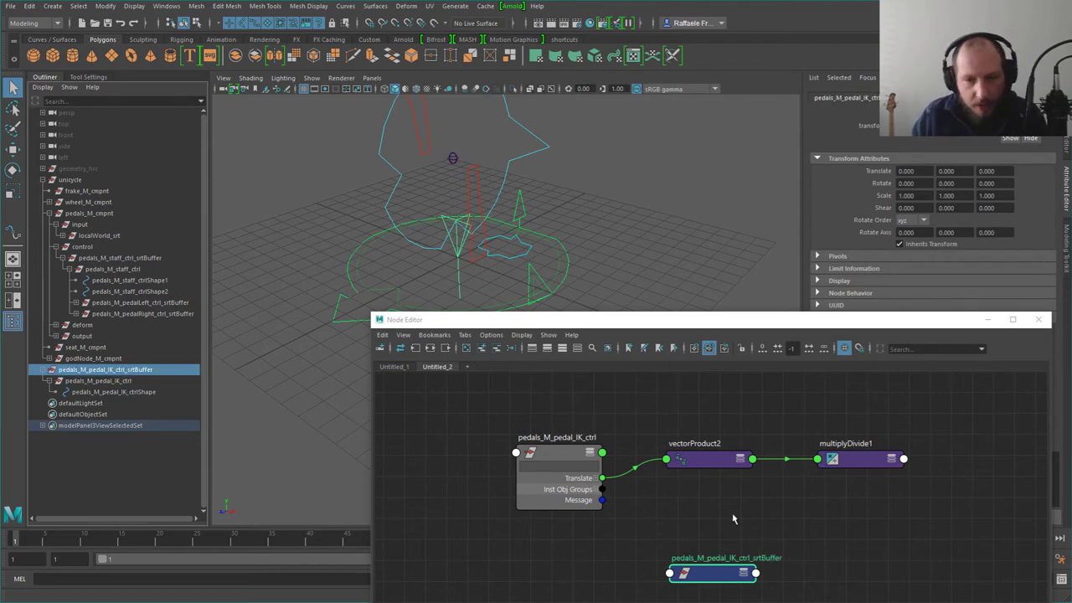
Step: Move the pedals_M_pedal_IK_ctrl_srtBuffer node directly above the pedals_M_pedal_IK_ctrl node in the Node Editor
click(701, 536)
click(712, 572)
drag(711, 573, 510, 411)
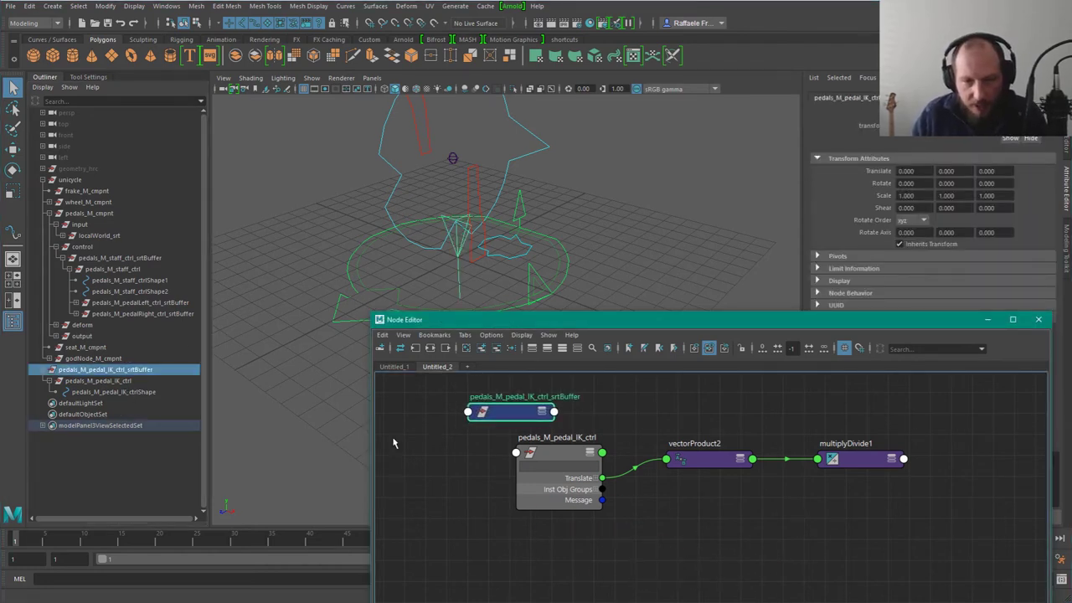
Step: Add pedals_M_pedal_IK_ctrl_srtBuffer, pedals_M_pedal_IK_ctrl, vectorProduct2 and multiplyDivide1 from the Untitled_2 graph to the Untitled_1 node graph
shift+drag(395, 444, 960, 511)
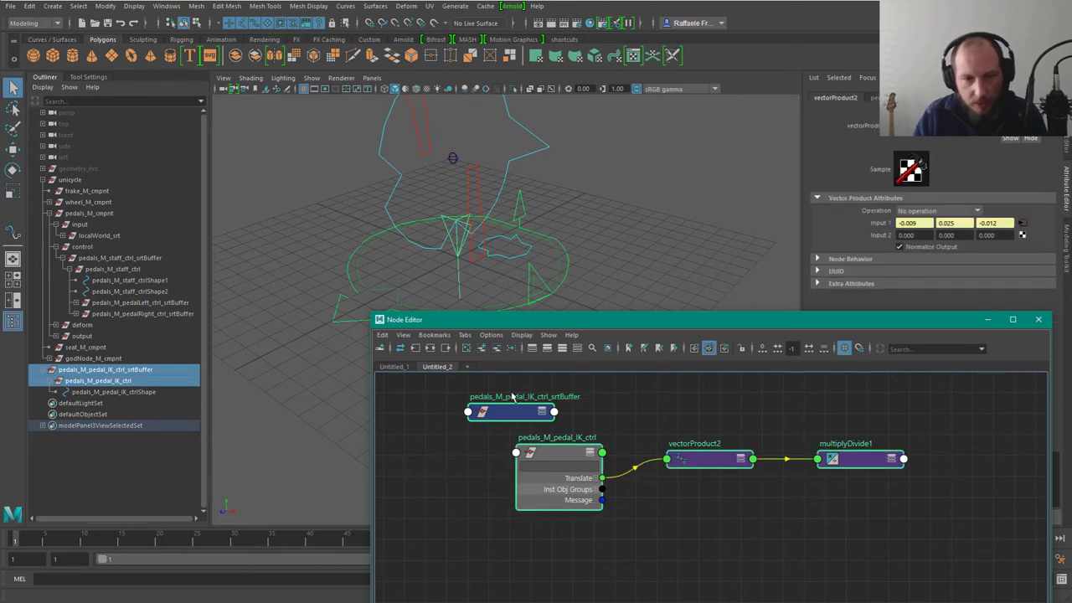
click(393, 367)
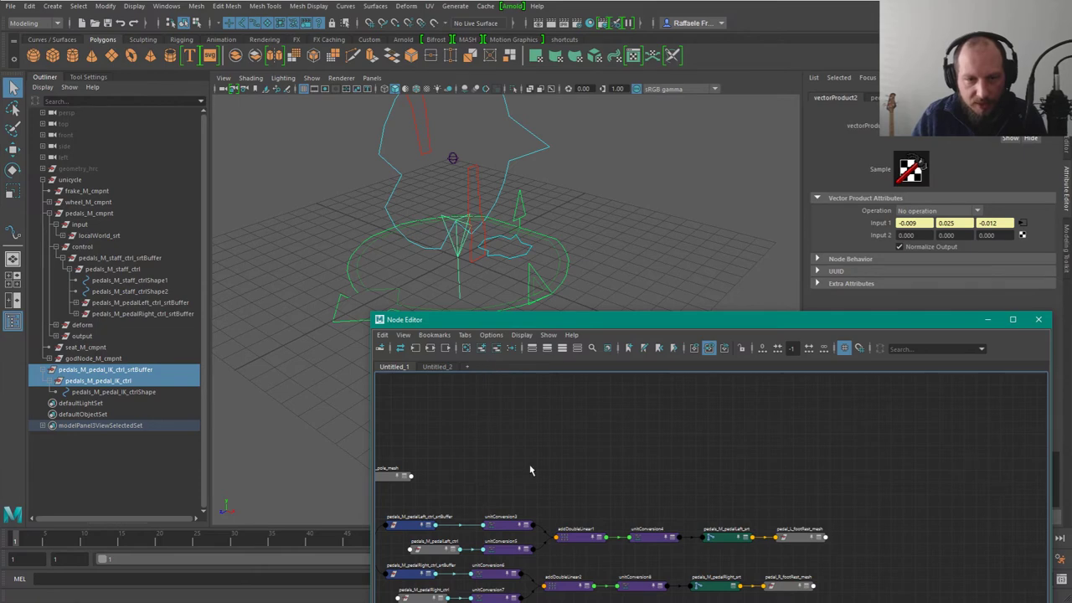
key(a)
click(480, 350)
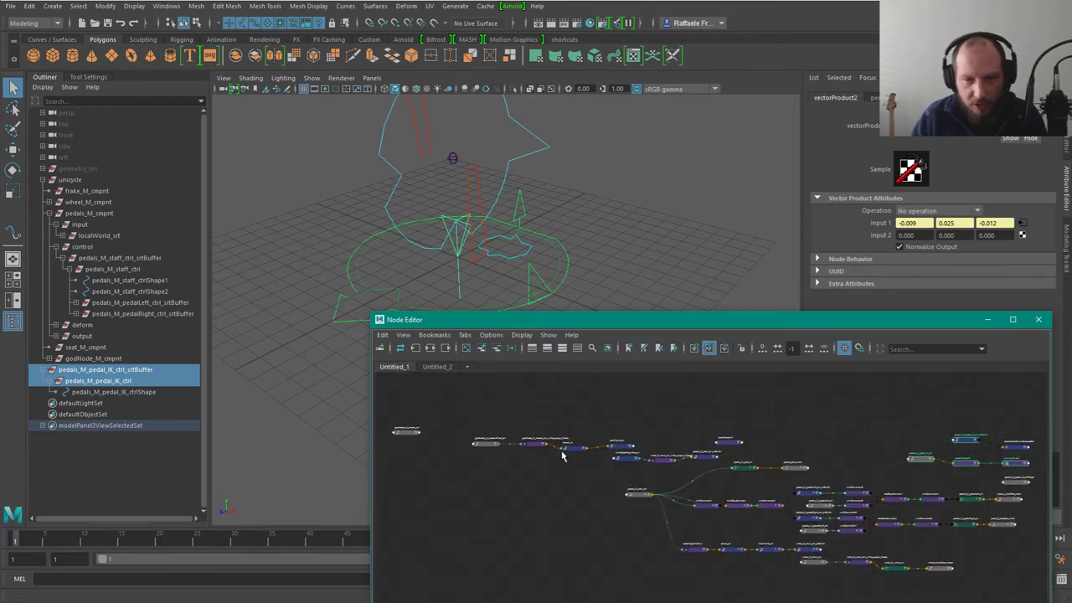
Step: Place pedals_M_pedal_IK_ctrl_srtBuffer directly above pedals_M_pedal_IK_ctrl and remove modelPanel3ViewSelectedSet from the node graph without deleting the set
alt+middle_drag(872, 478, 616, 487)
scroll(617, 488, up, 2)
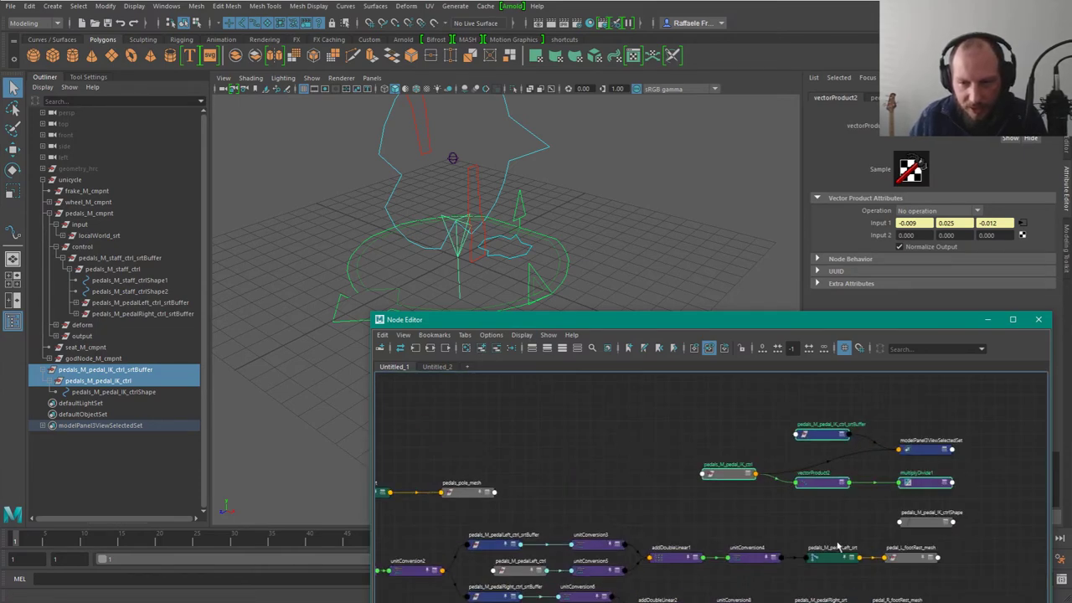
scroll(634, 455, up, 1)
alt+middle_drag(852, 468, 811, 442)
scroll(799, 437, down, 2)
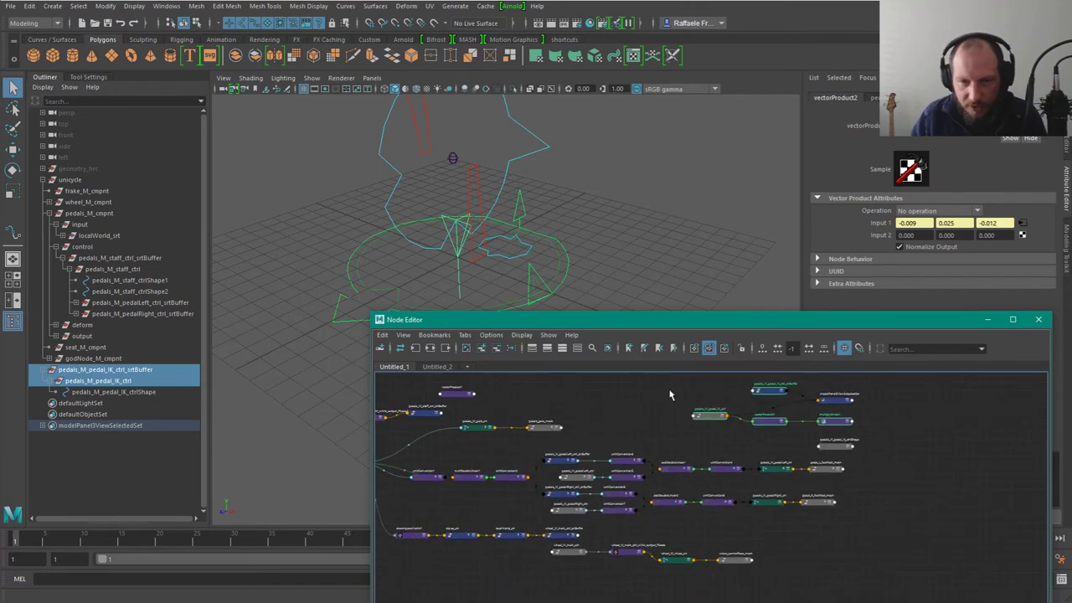
drag(669, 391, 843, 411)
scroll(892, 413, up, 2)
alt+middle_drag(892, 425, 850, 527)
scroll(922, 480, up, 3)
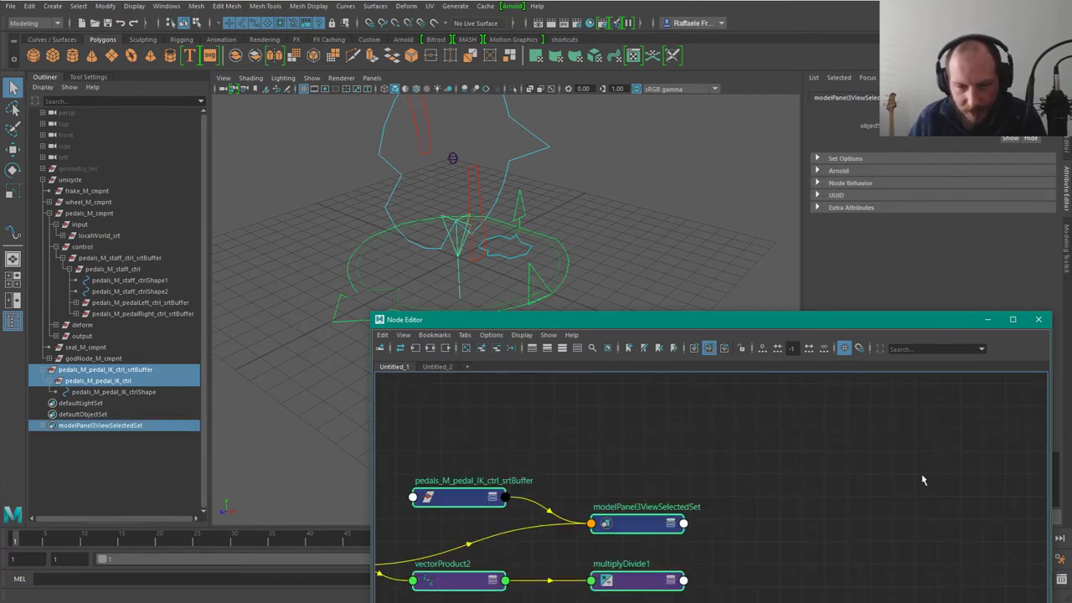
drag(476, 437, 484, 493)
alt+middle_drag(631, 411, 842, 411)
click(804, 438)
drag(677, 490, 483, 519)
drag(851, 462, 911, 521)
key(alt+Delete)
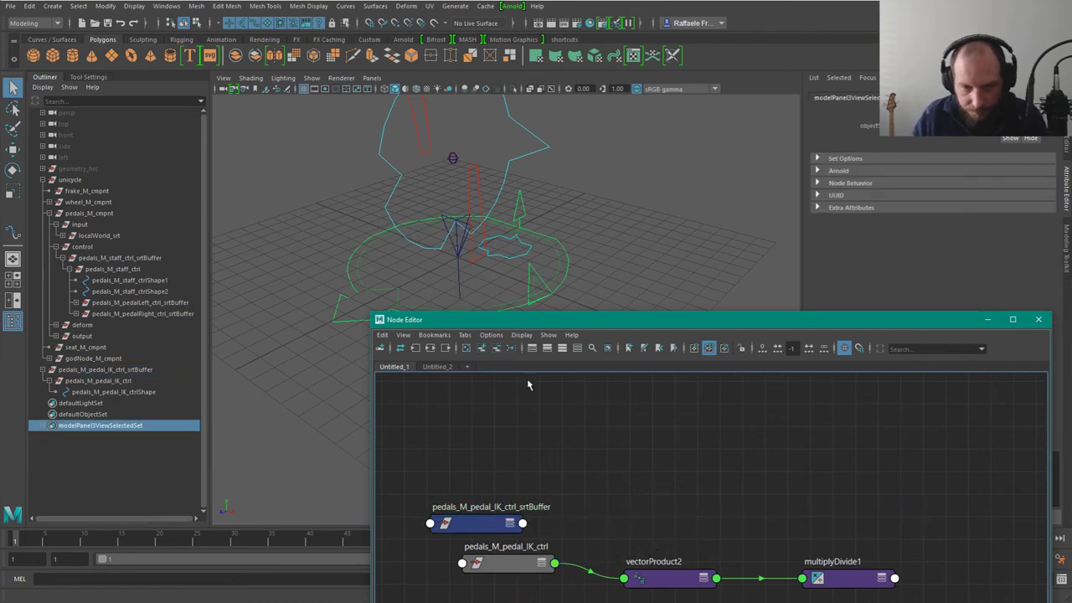
Step: Move the pedal IK buffer, control, vectorProduct2 and multiplyDivide1 nodes together into the empty area below the decomposeMatrix1 and staves_srt row
drag(456, 481, 877, 574)
alt+right_drag(819, 415, 713, 375)
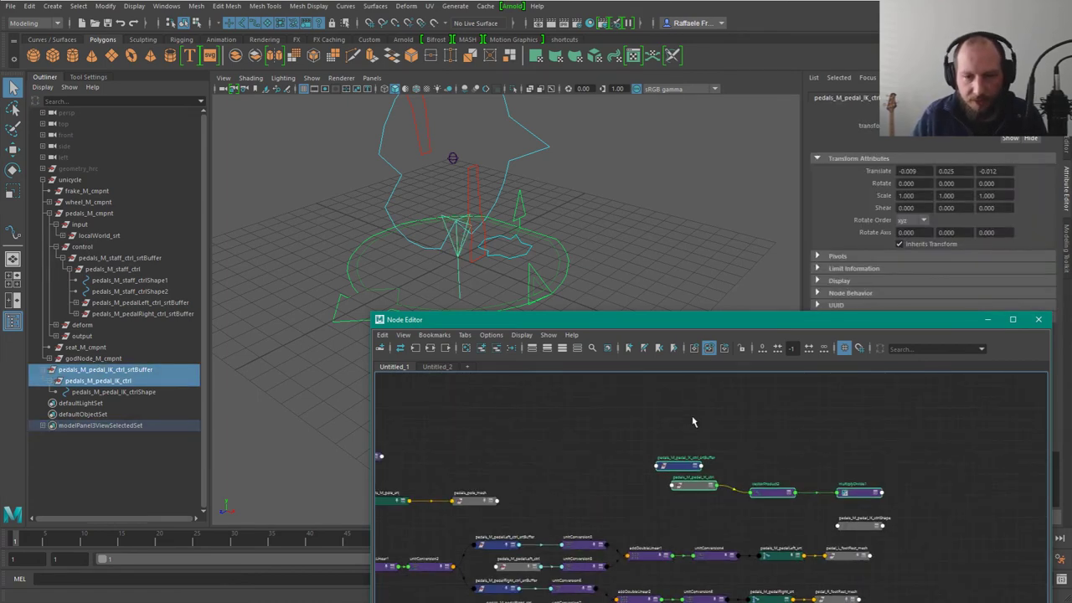
drag(722, 420, 622, 602)
alt+middle_drag(682, 549, 750, 424)
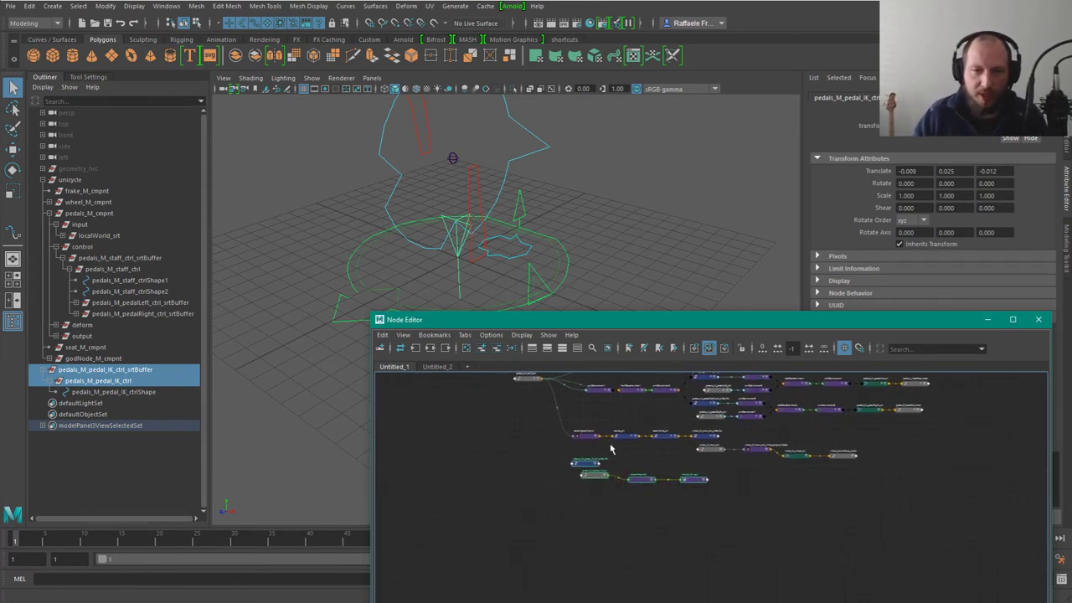
scroll(659, 523, up, 6)
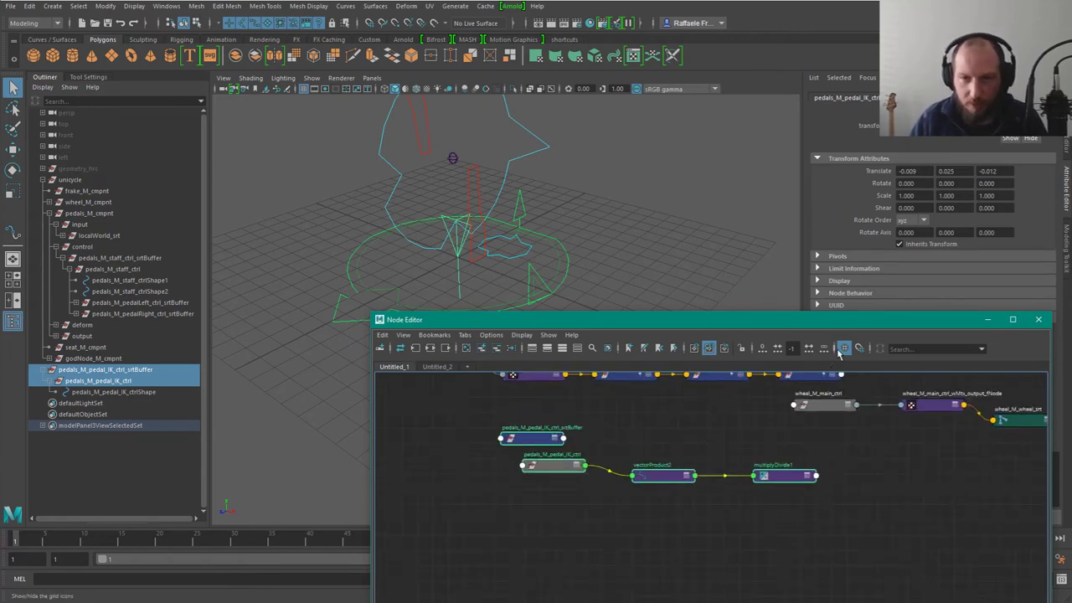
Step: Align pedals_M_pedal_IK_ctrl, vectorProduct2 and multiplyDivide1 in one evenly spaced row beneath the srtBuffer node, using grid snapping
click(594, 459)
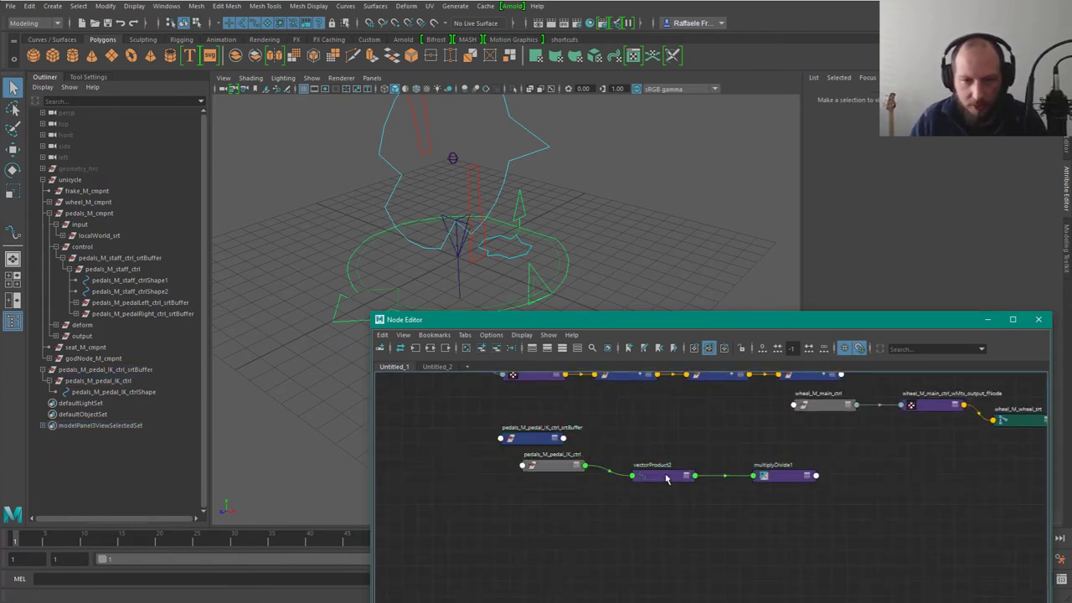
drag(667, 479, 654, 468)
drag(778, 479, 736, 475)
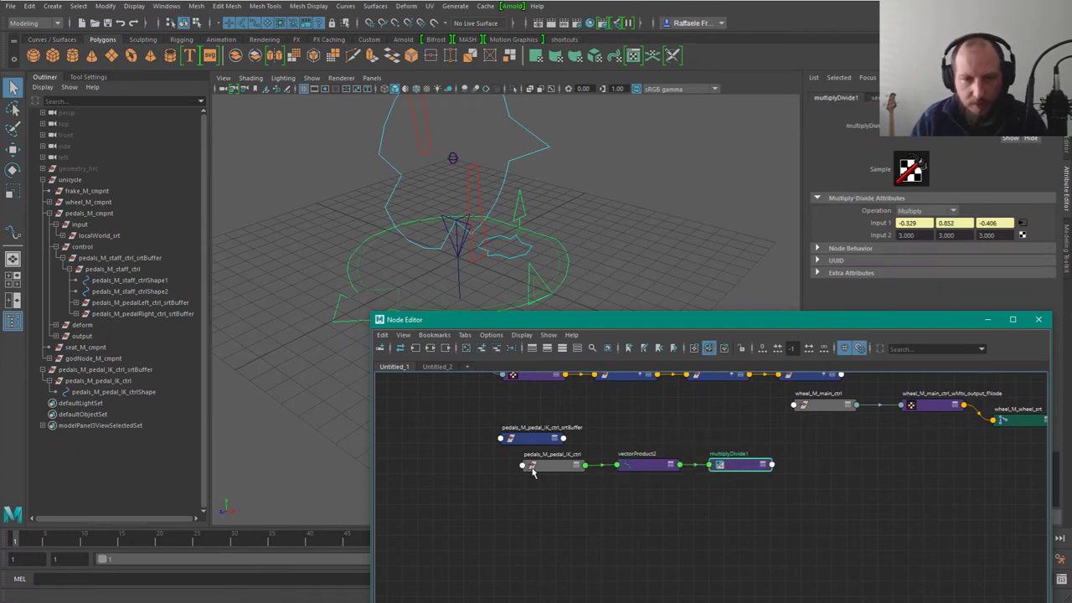
drag(535, 473, 562, 473)
drag(507, 439, 498, 434)
click(636, 544)
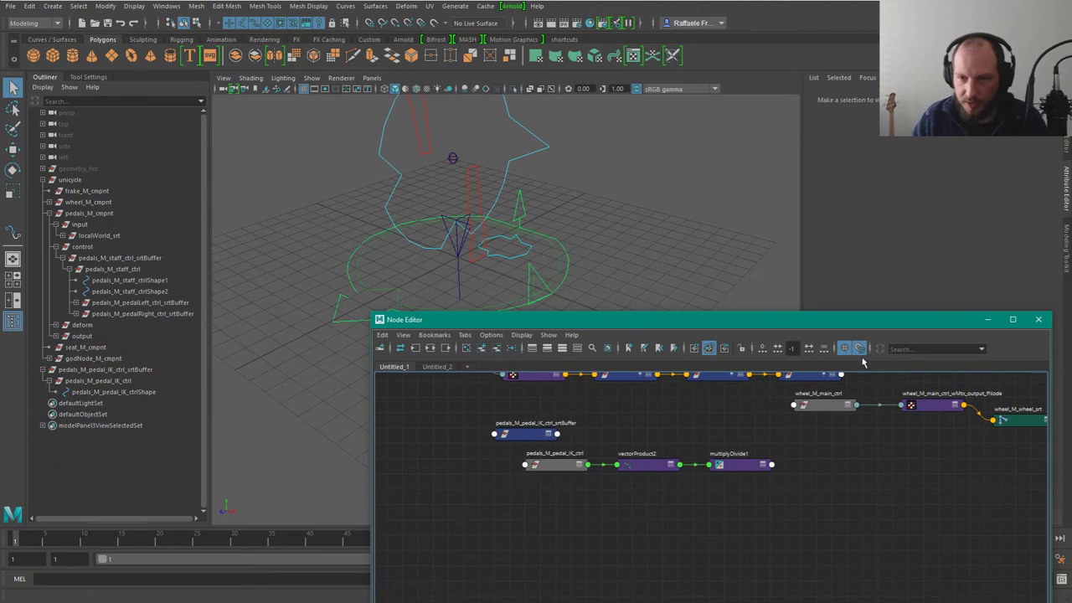
drag(492, 512, 756, 468)
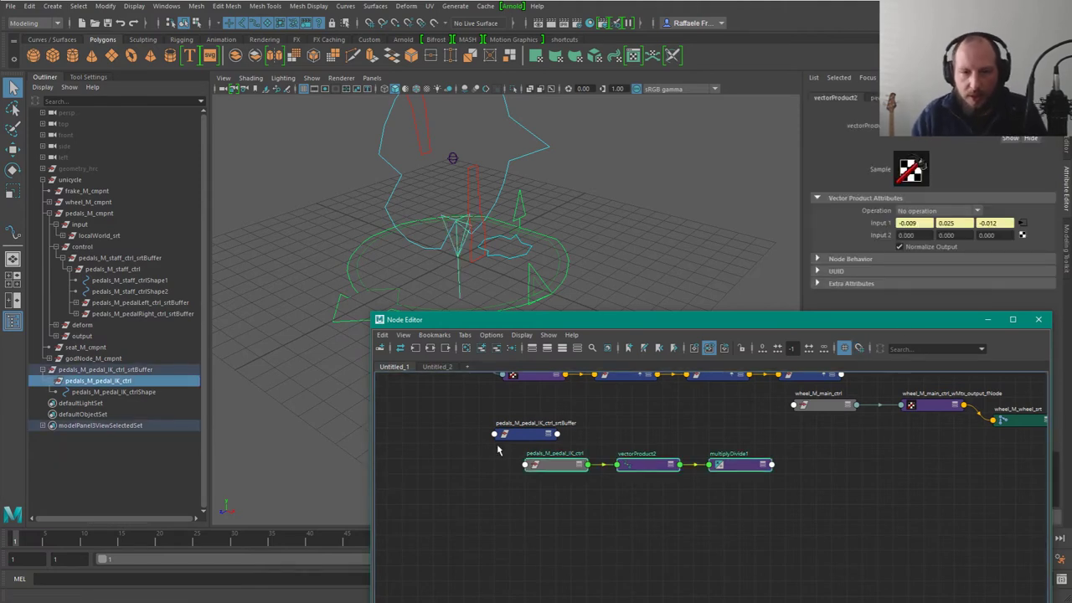
drag(464, 422, 766, 508)
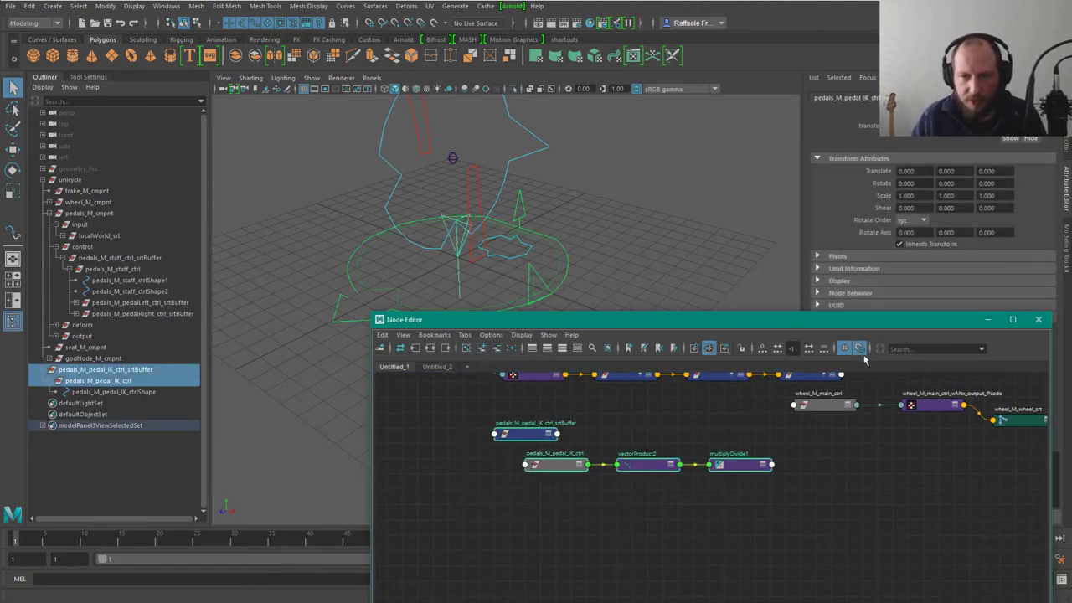
scroll(764, 445, down, 1)
alt+middle_drag(767, 440, 761, 531)
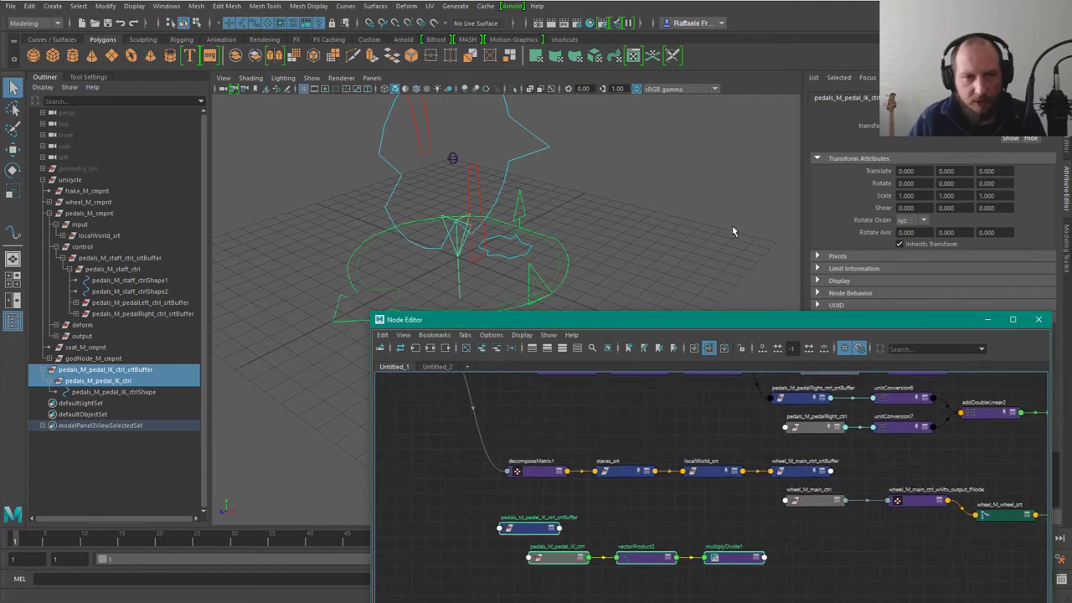
Step: Examine the pedal IK and staff controls and the nodes driving pedals_M_staff_ctrl_srtBuffer, including world2pedals_offset_srt and its transform values
click(105, 385)
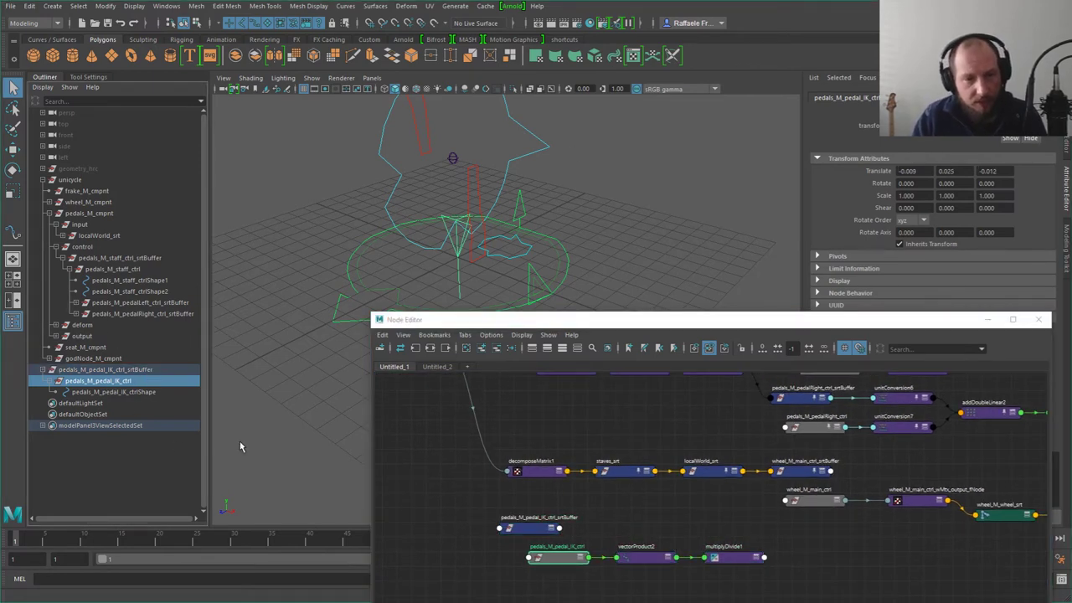
alt+drag(563, 267, 533, 175)
click(578, 206)
click(547, 348)
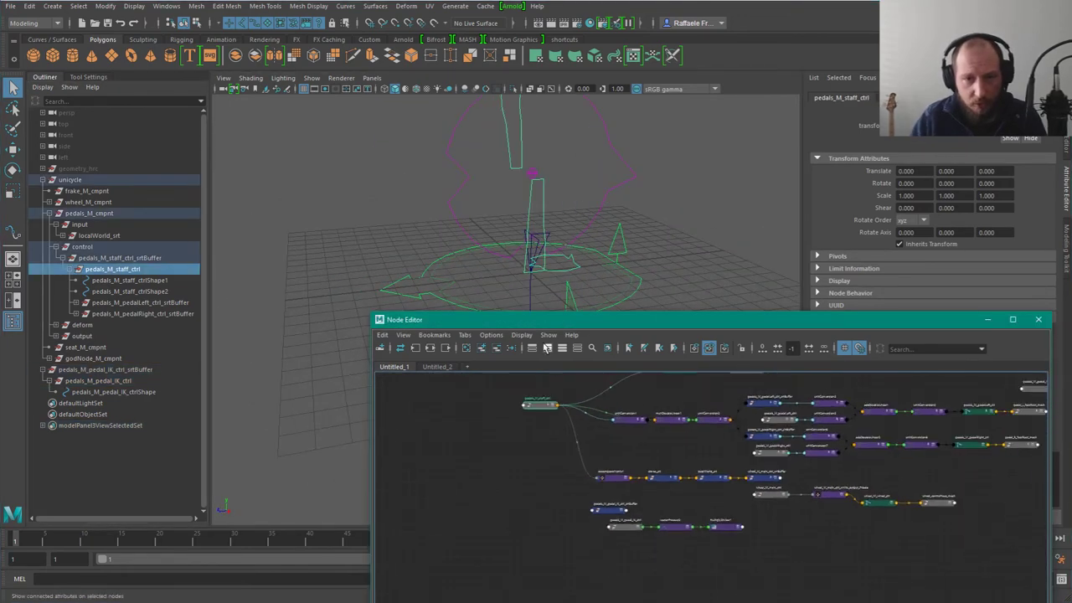
click(119, 259)
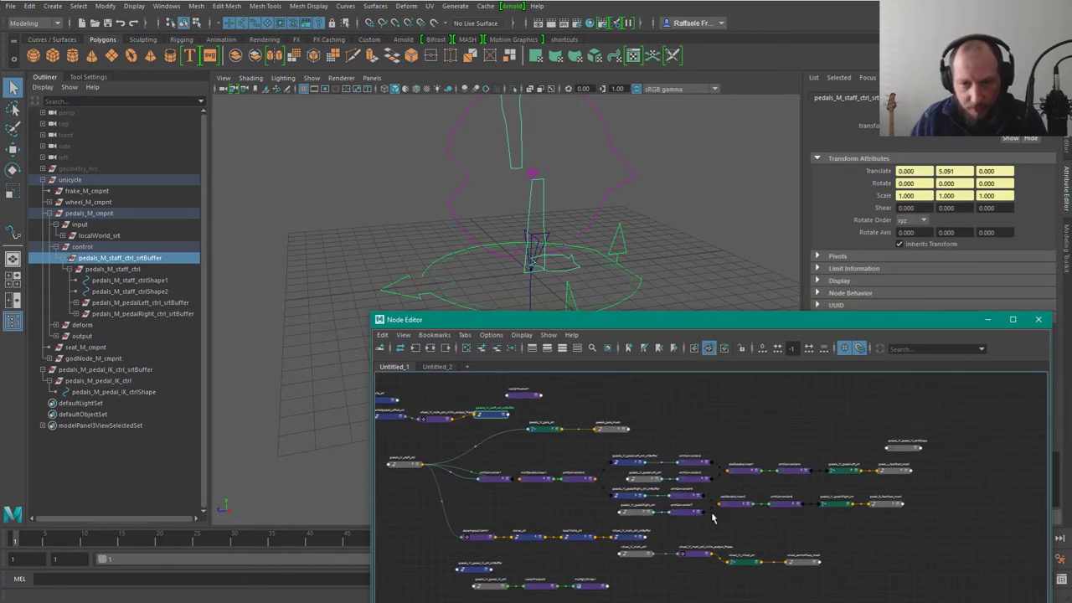
alt+middle_drag(494, 417, 698, 446)
alt+right_drag(598, 453, 661, 473)
click(585, 440)
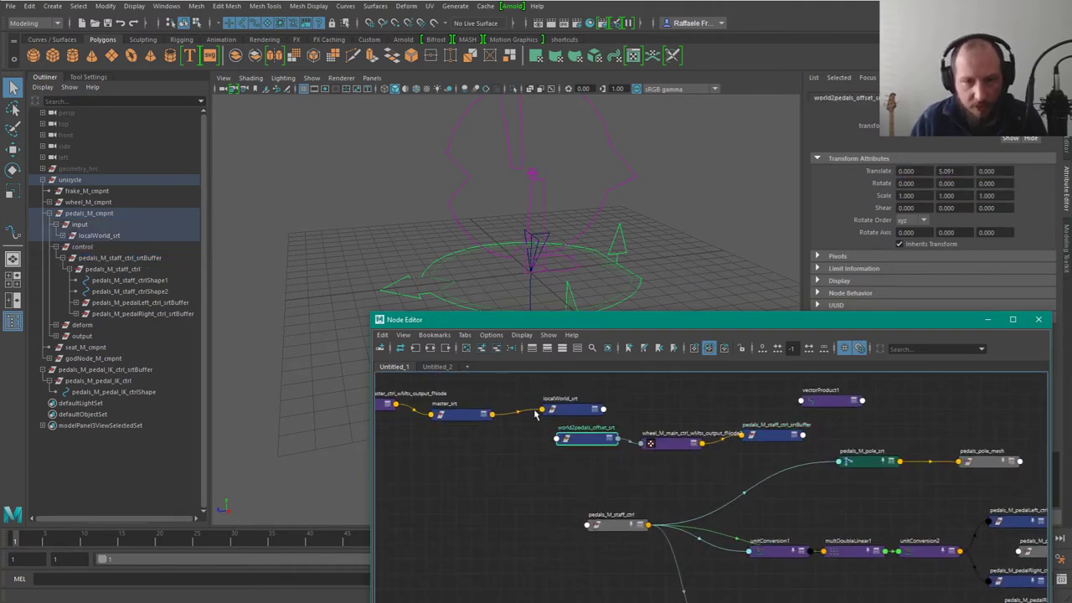
click(584, 408)
click(528, 452)
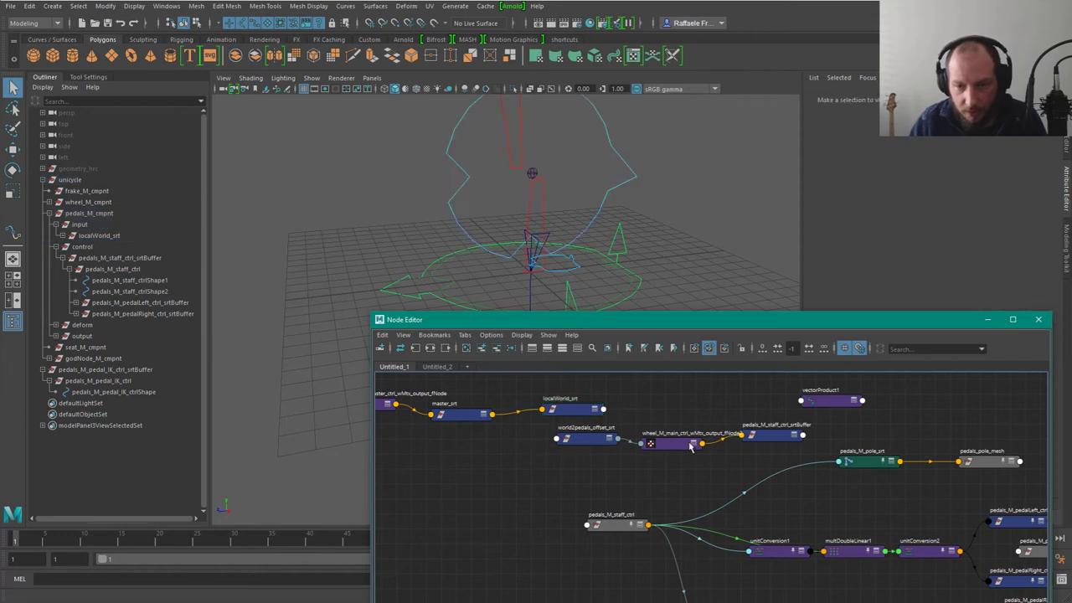
click(576, 437)
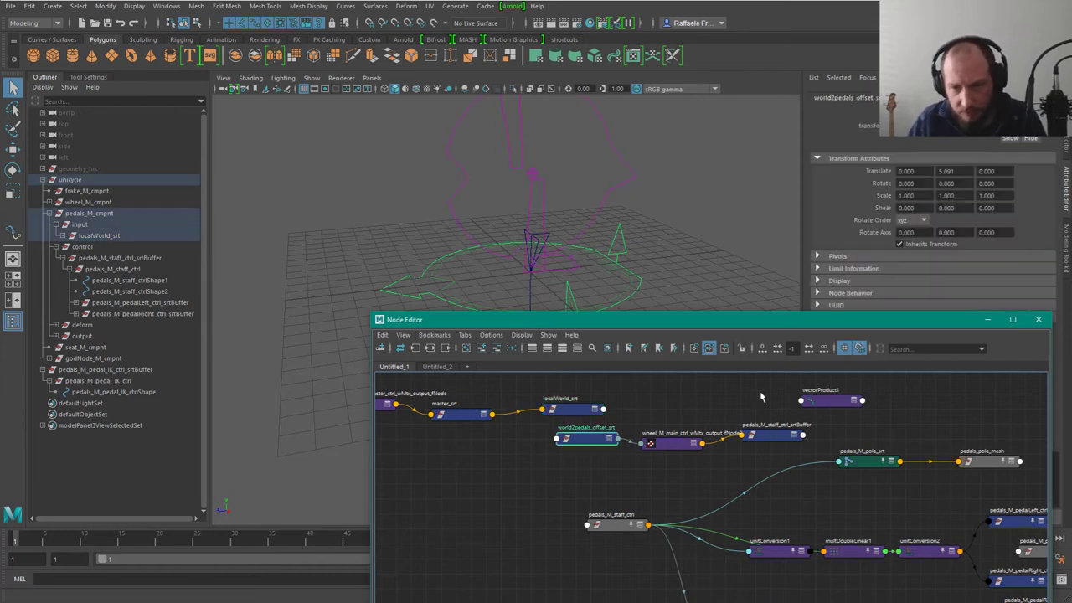
click(777, 434)
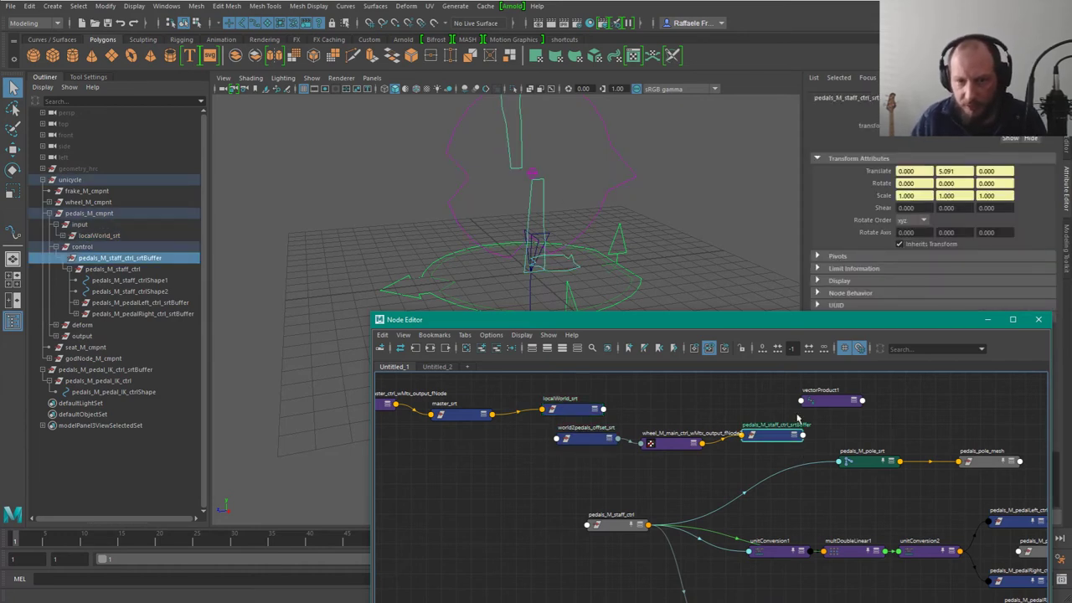
middle_drag(798, 419, 688, 419)
Step: Try rotating pedals_M_staff_ctrl in the viewport to test the pedals, and restore its rotation to 0
click(117, 269)
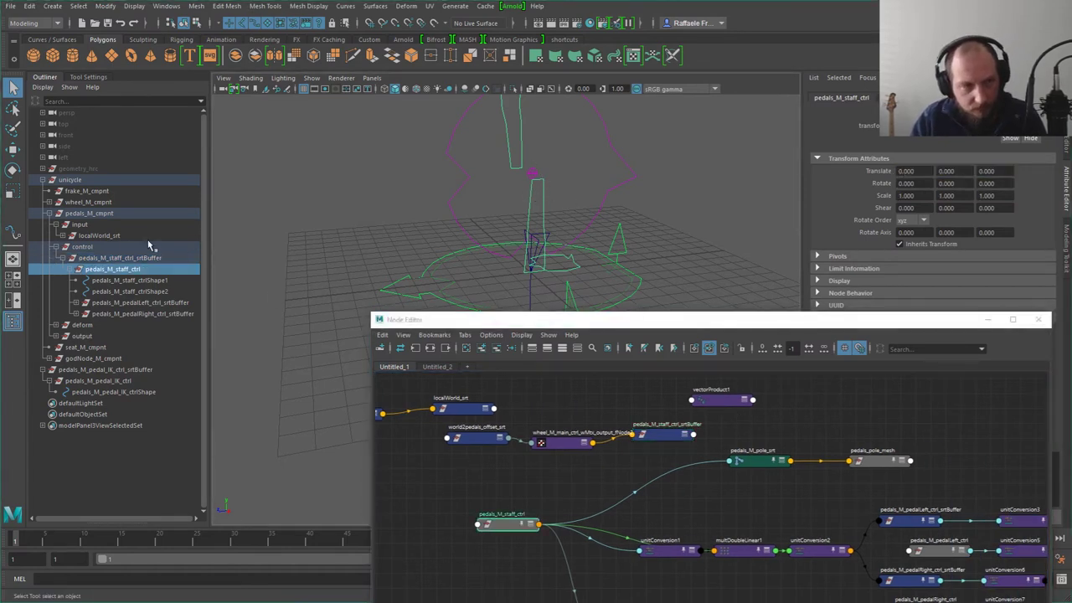
key(e)
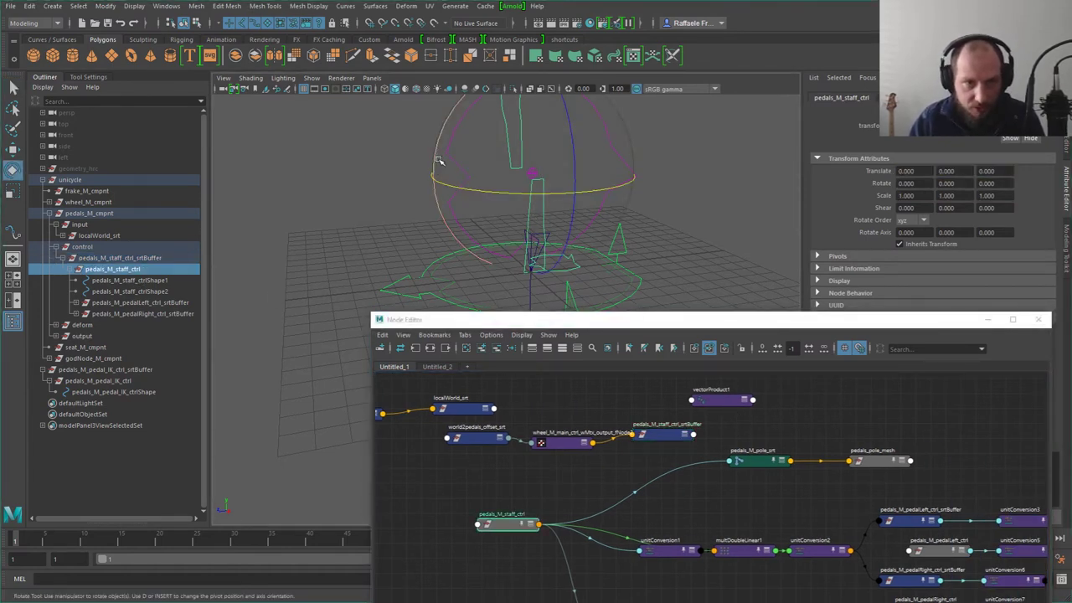
drag(437, 159, 451, 100)
alt+drag(650, 209, 591, 196)
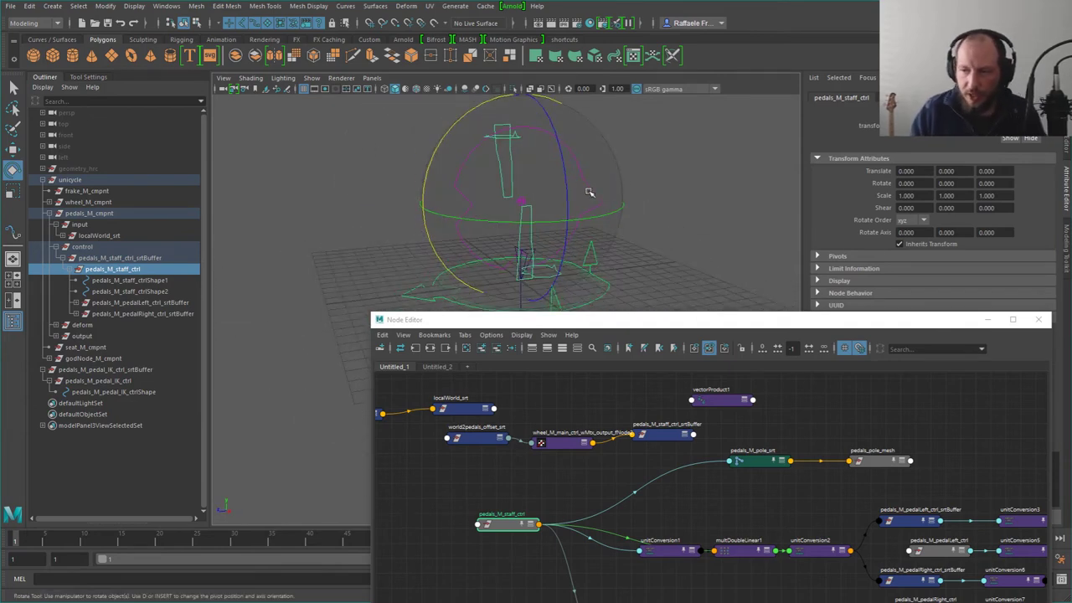
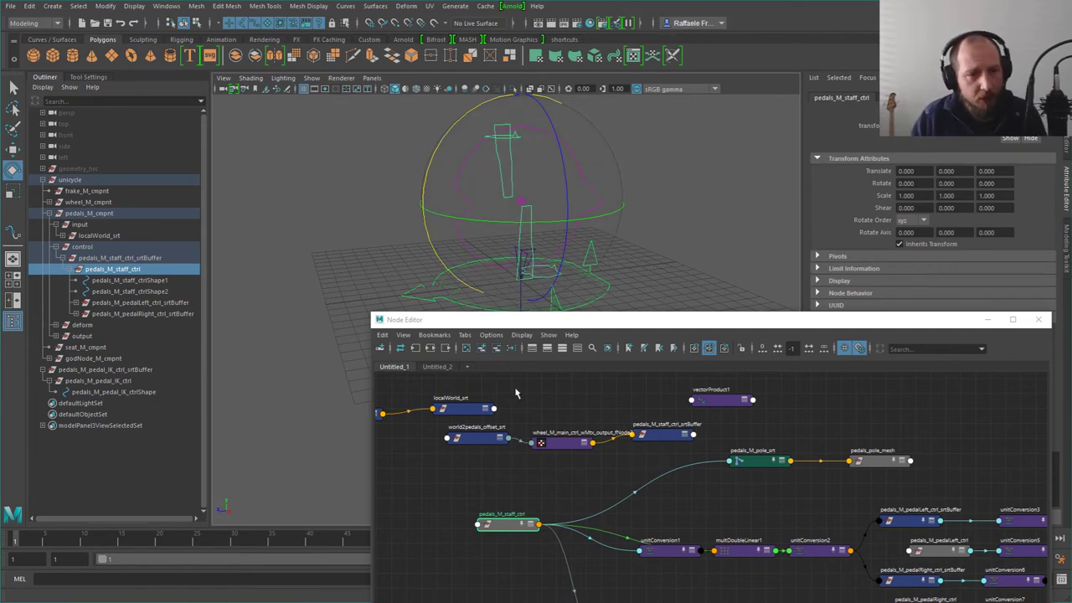
Step: Rotate the staff control about its X axis again to check how the pedals and IK control behave, and reset the rotation
mouse_move(747, 567)
alt+middle_down()
mouse_move(695, 490)
mouse_move(702, 471)
alt+middle_up()
scroll(720, 532, down, 2)
alt+middle_drag(770, 574, 740, 503)
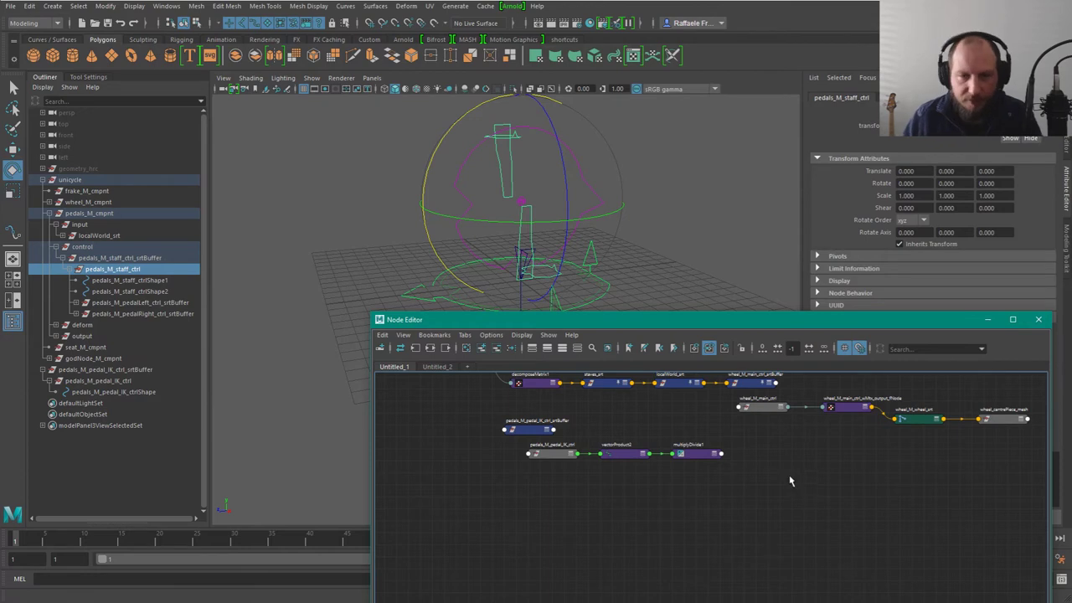
click(618, 520)
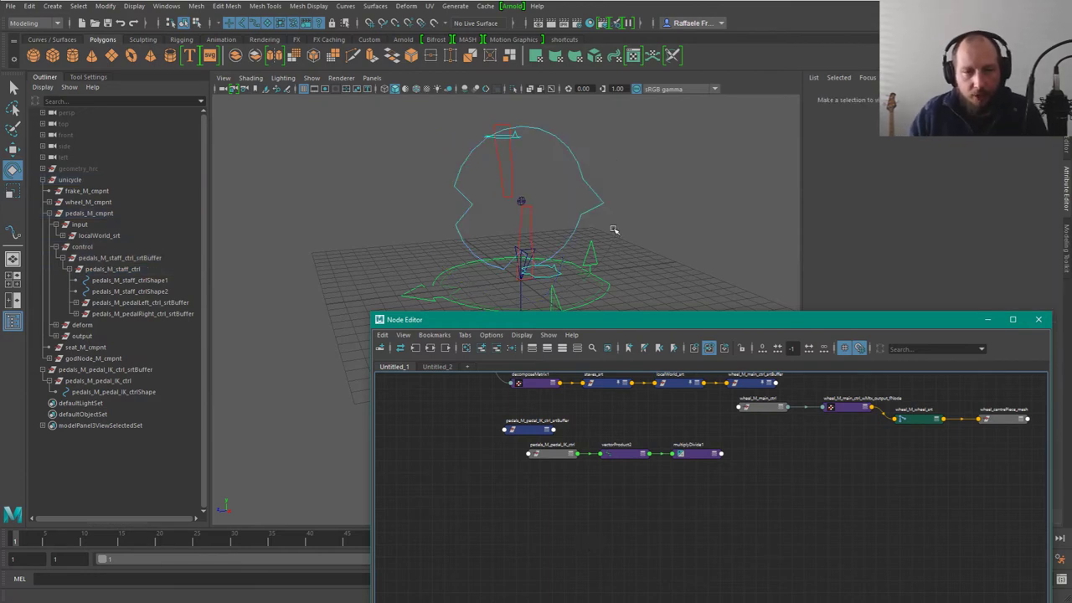
alt+middle_drag(642, 247, 665, 184)
alt+middle_drag(621, 486, 670, 598)
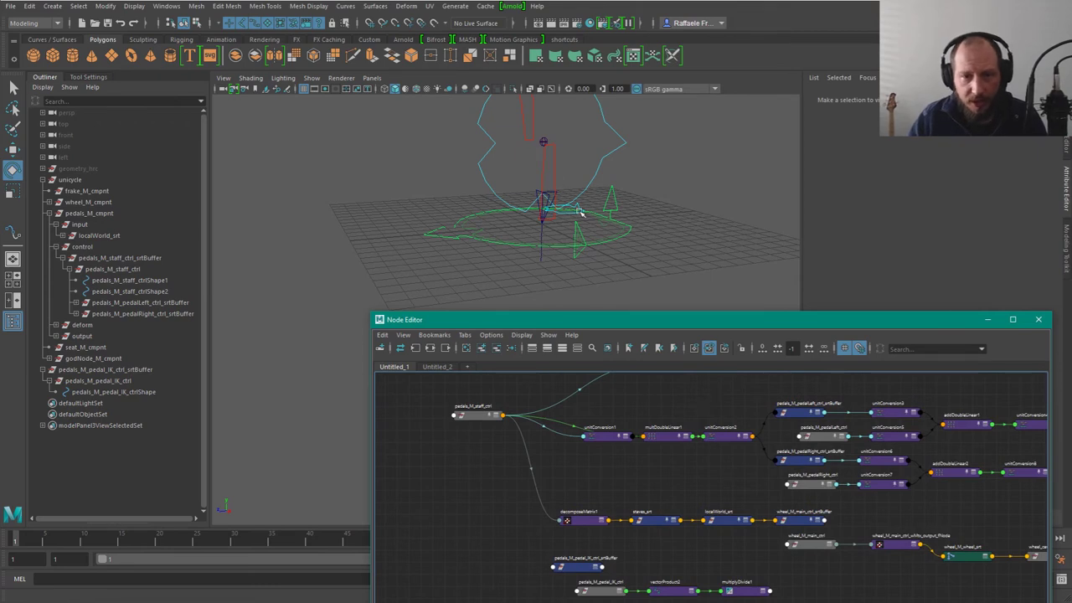
drag(552, 168, 559, 161)
click(559, 164)
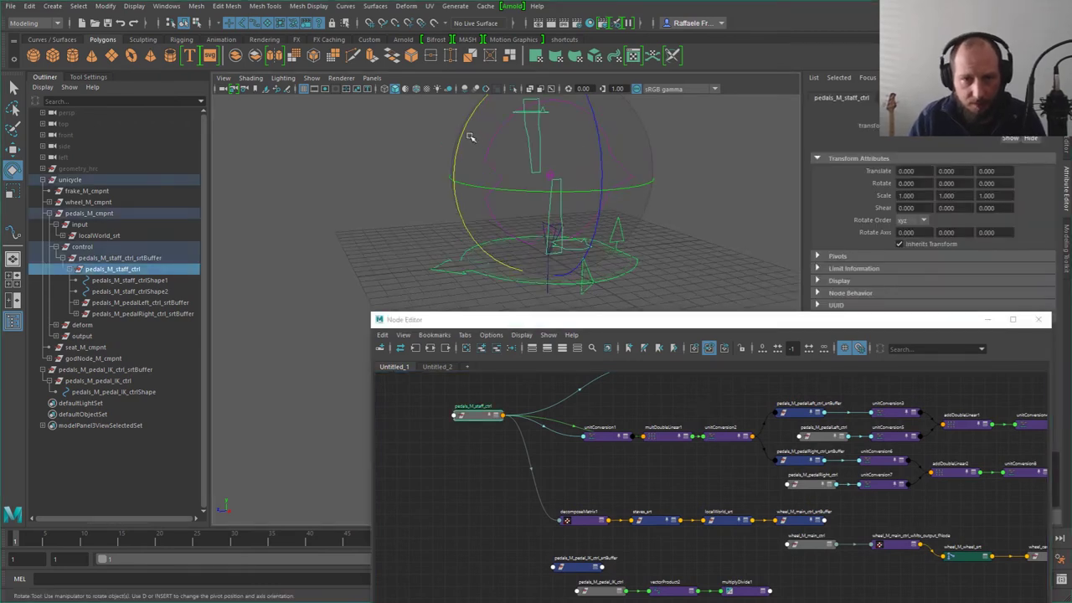
drag(471, 137, 481, 118)
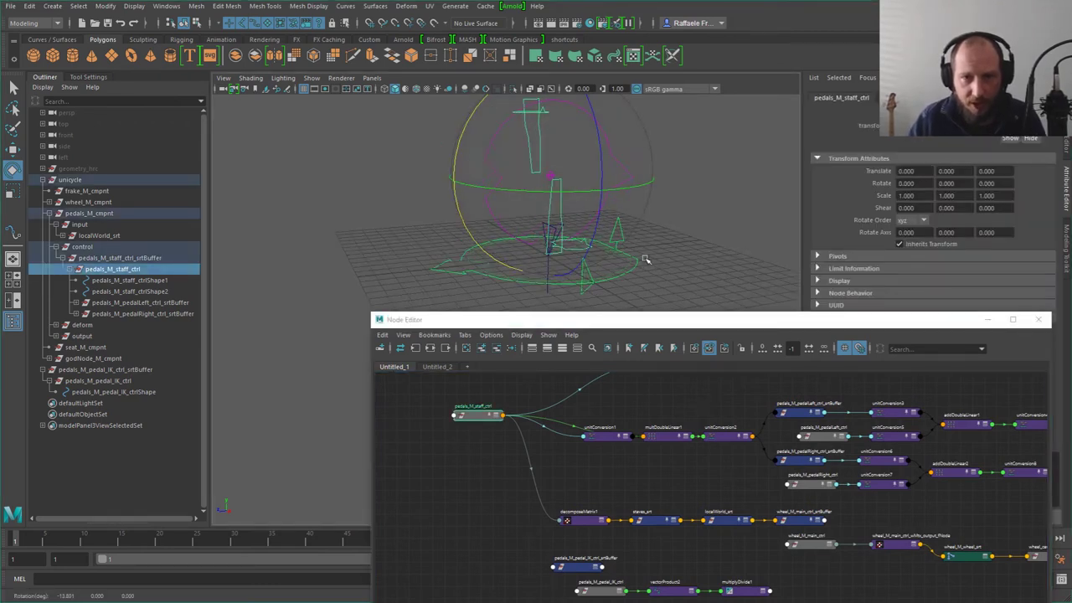
alt+drag(625, 178, 507, 179)
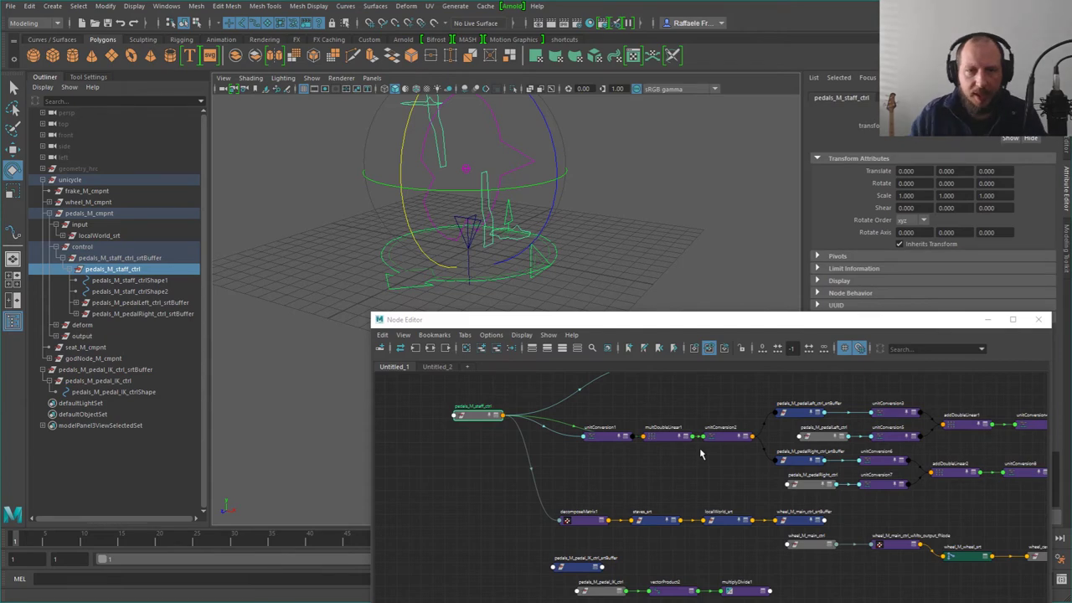
Step: Reselect pedals_M_staff_ctrl, inspect it from other angles relative to the pedal IK control, and undo the last change
alt+drag(527, 201, 581, 198)
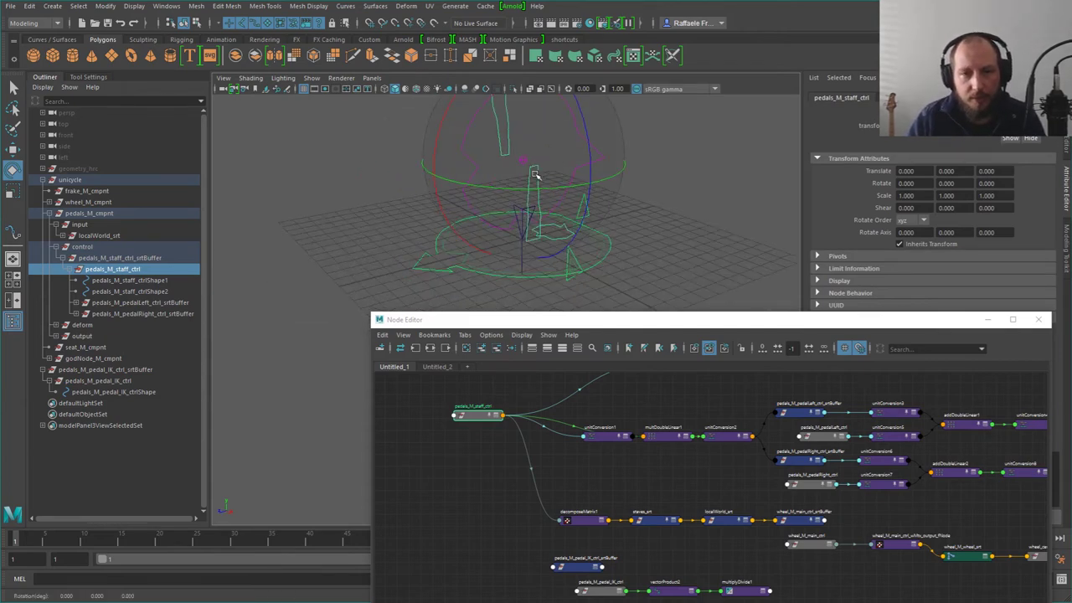
click(669, 236)
click(536, 166)
alt+drag(548, 242, 541, 111)
key(ctrl+z)
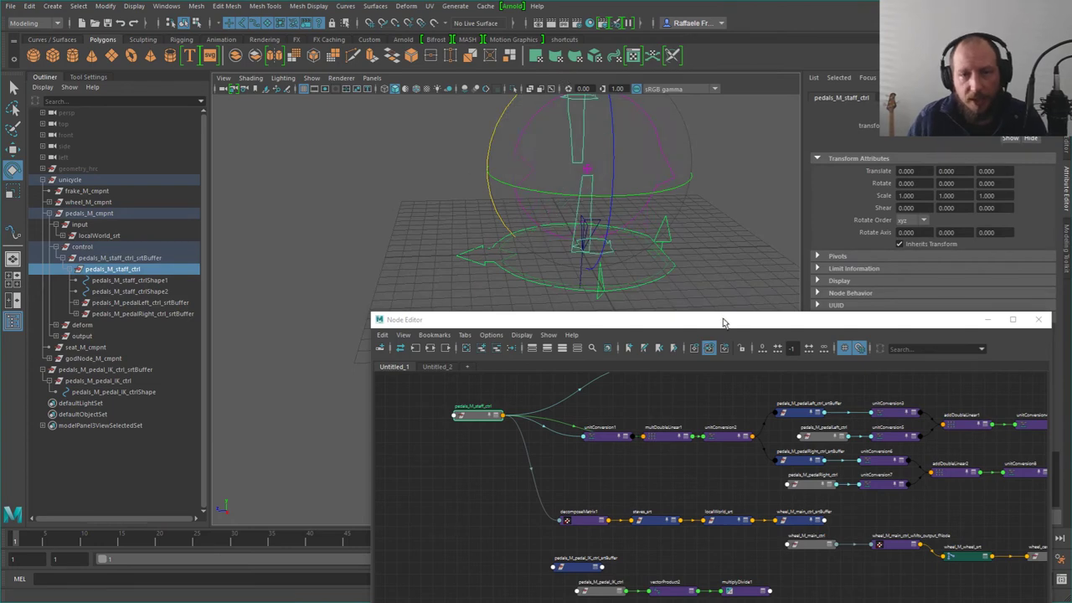
Step: Try rotating pedals_M_staff_ctrl about its X axis once more from a new angle, and undo the rotation
alt+drag(610, 191, 574, 196)
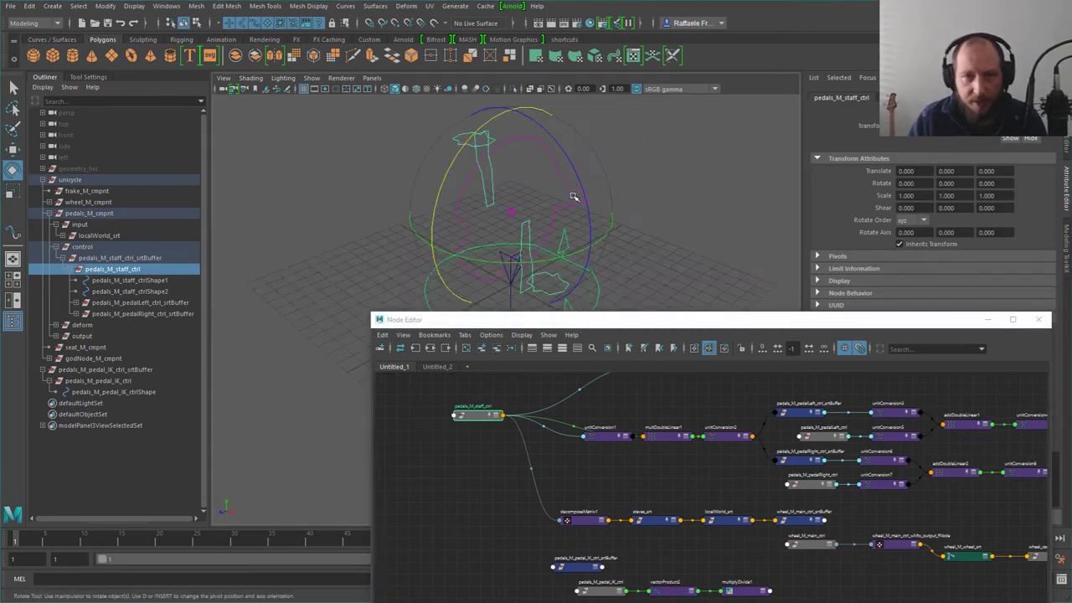
alt+middle_drag(575, 196, 684, 151)
mouse_move(525, 153)
mouse_down()
mouse_move(541, 106)
mouse_move(516, 156)
mouse_up()
key(ctrl+z)
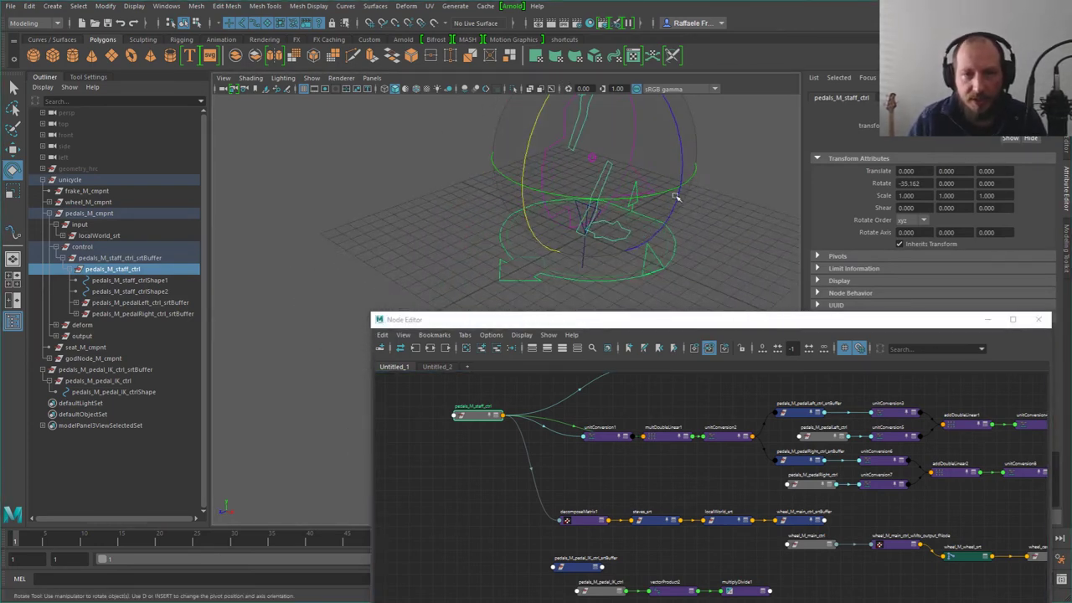
alt+drag(662, 179, 682, 186)
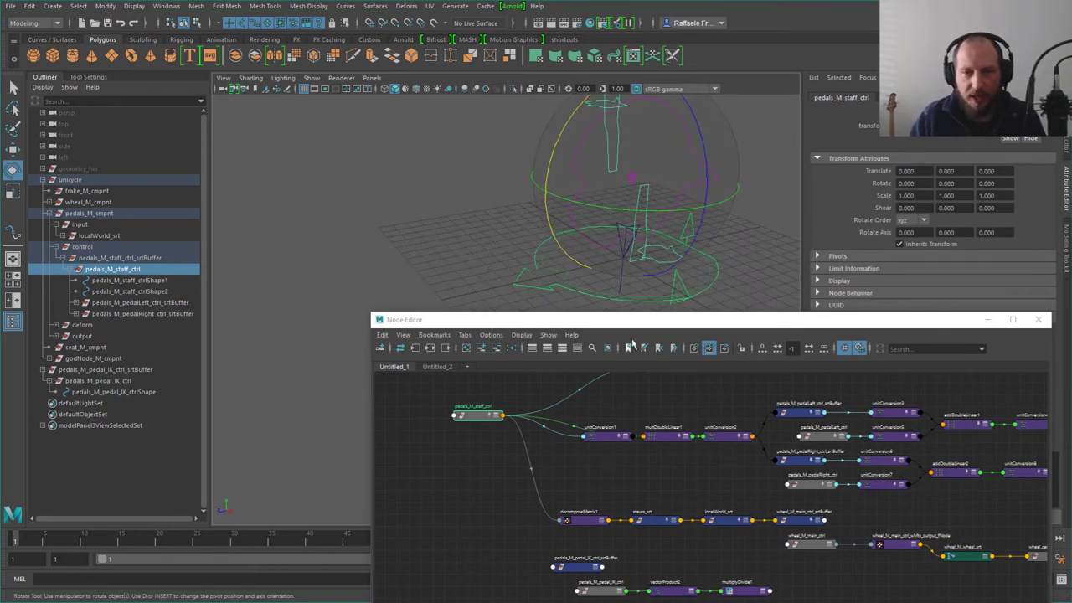
Step: Trace the connections from pedals_M_staff_ctrl to pedals_M_pole_srt and pedals_pole_mesh, and expand the pedals component's deform group in the Outliner
click(751, 220)
click(644, 186)
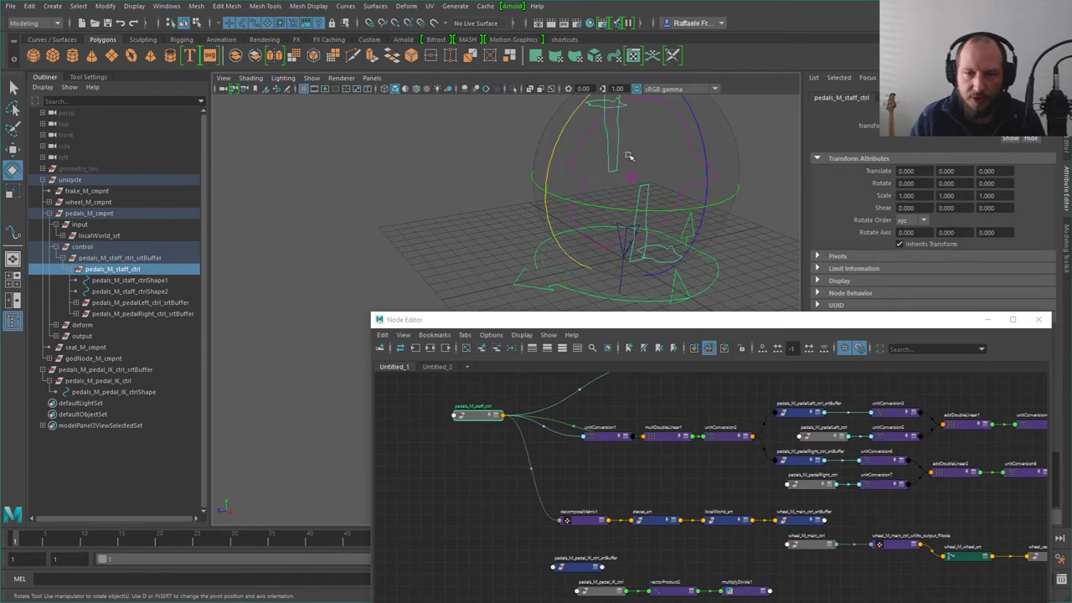
alt+middle_drag(797, 376, 703, 484)
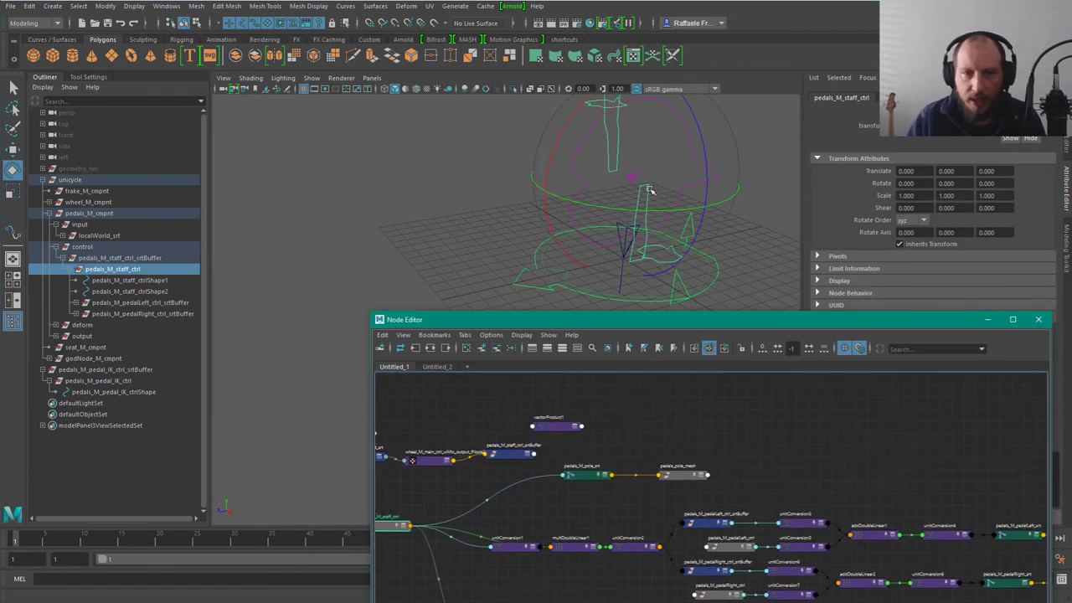
middle_drag(515, 544, 655, 468)
click(684, 416)
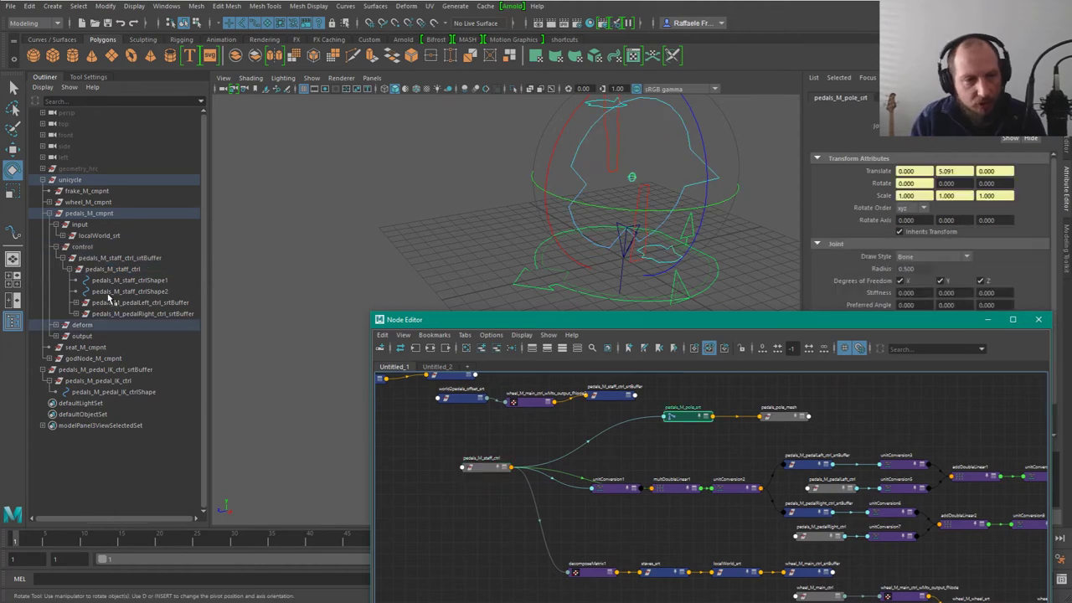
click(55, 324)
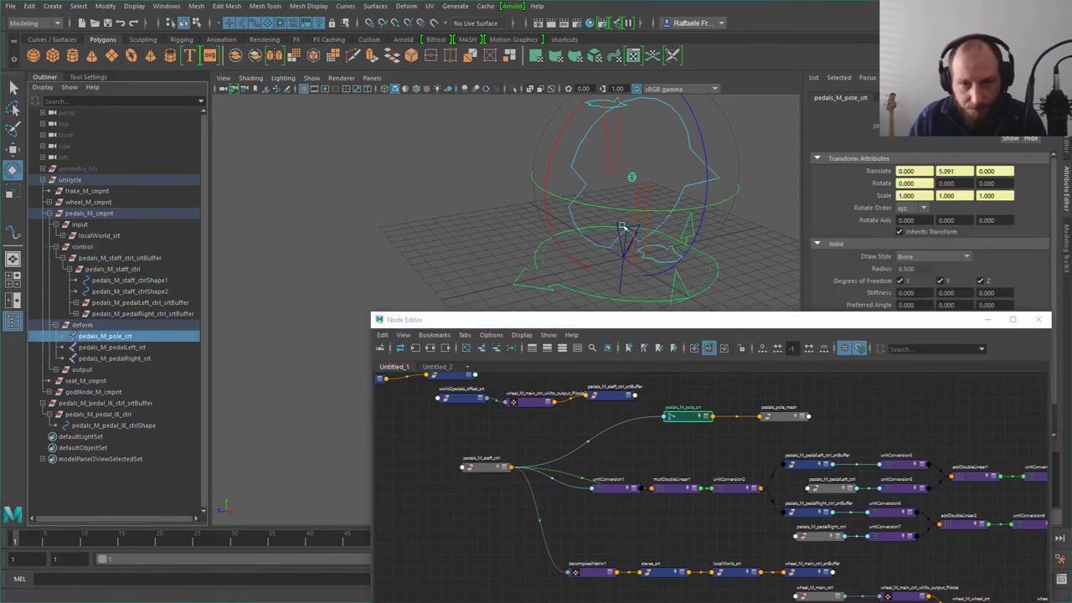
click(698, 458)
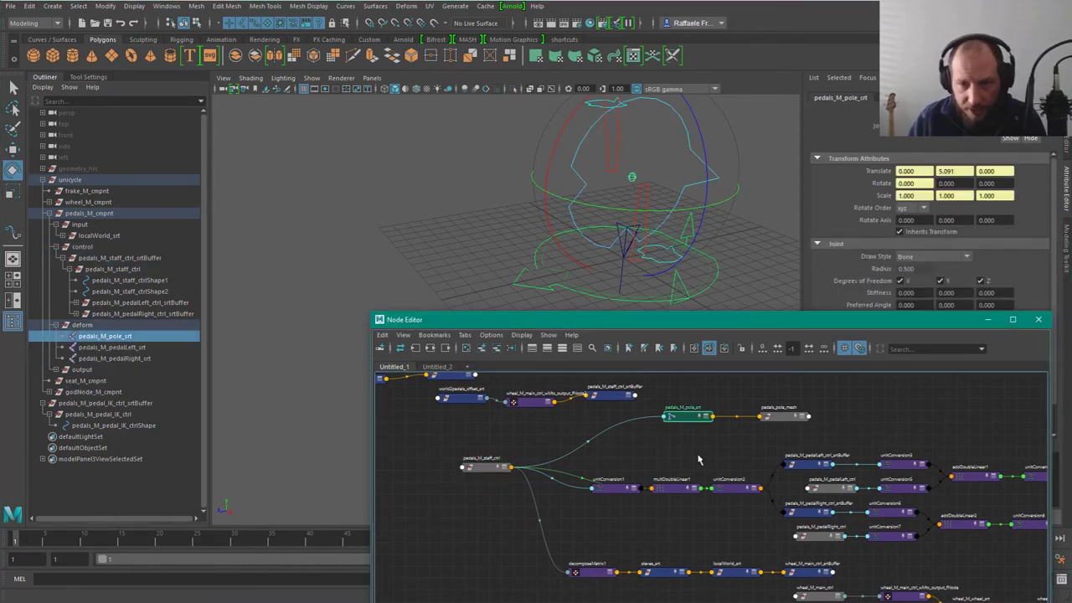
click(787, 417)
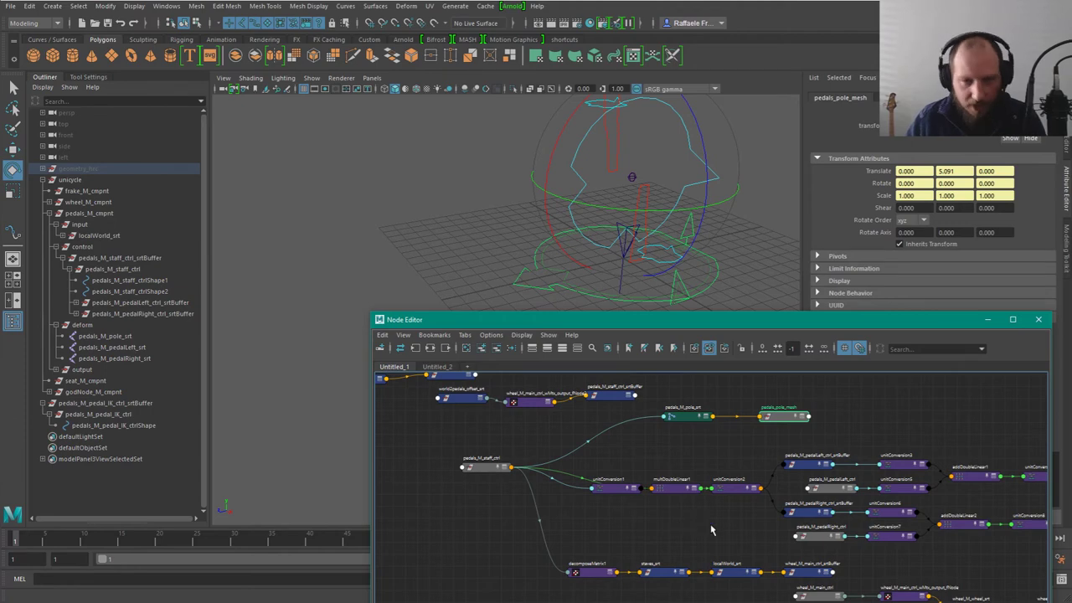
Step: Rearrange the Node Editor beside the rig, examine the pedals_M_pedal_IK_ctrl, vectorProduct2 and multiplyDivide1 network, and clear the selection
super+drag(713, 546, 721, 514)
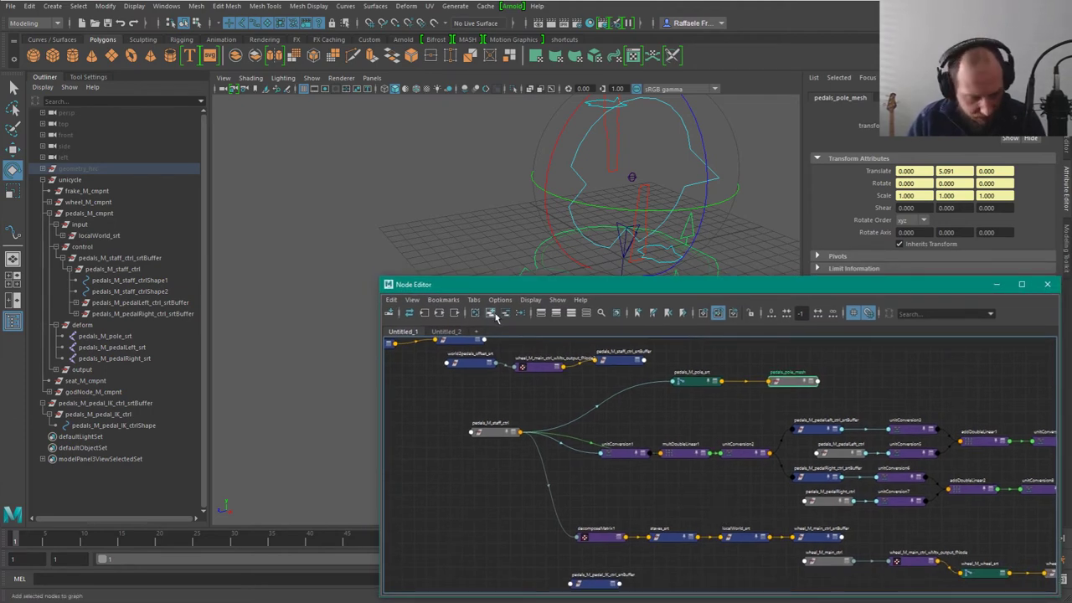
alt+drag(483, 339, 514, 245)
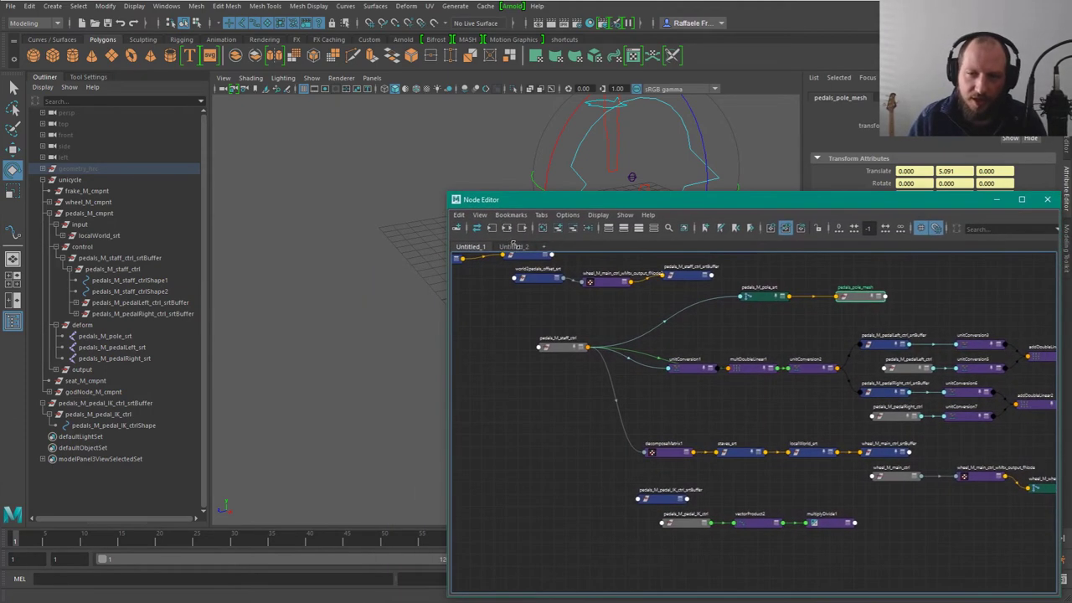
alt+middle_drag(654, 159, 435, 165)
alt+drag(435, 165, 418, 204)
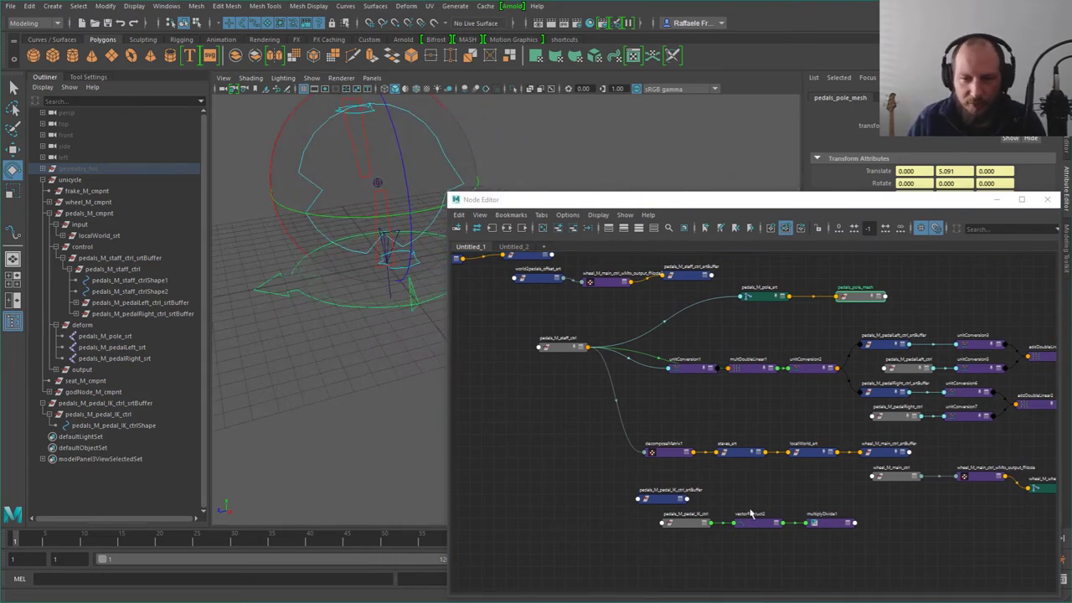
alt+middle_drag(764, 577, 770, 464)
alt+right_drag(745, 466, 807, 425)
alt+middle_drag(807, 426, 820, 486)
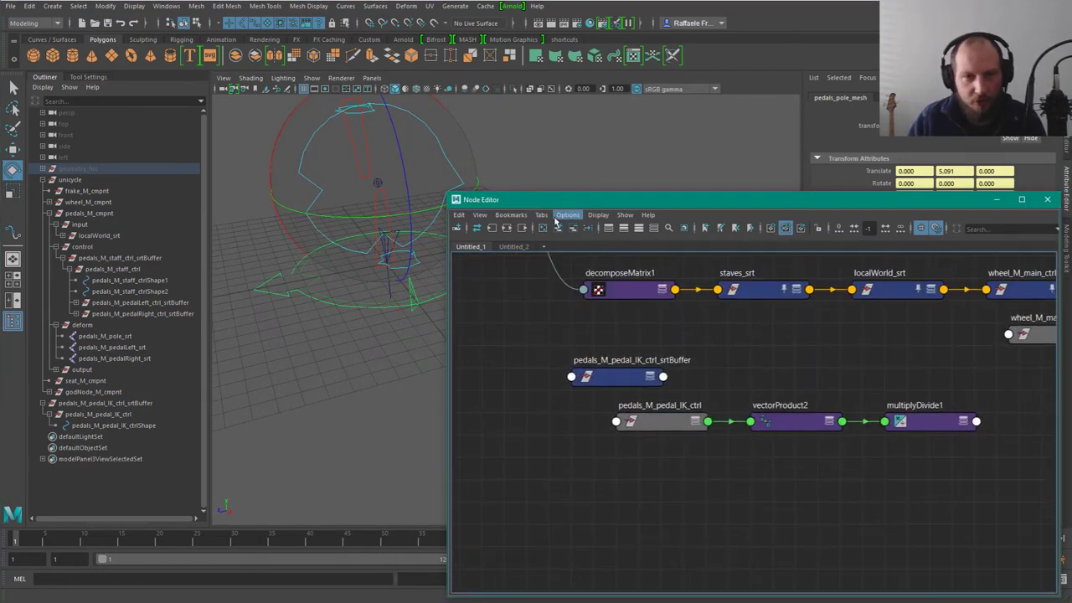
super+right_drag(524, 271, 610, 239)
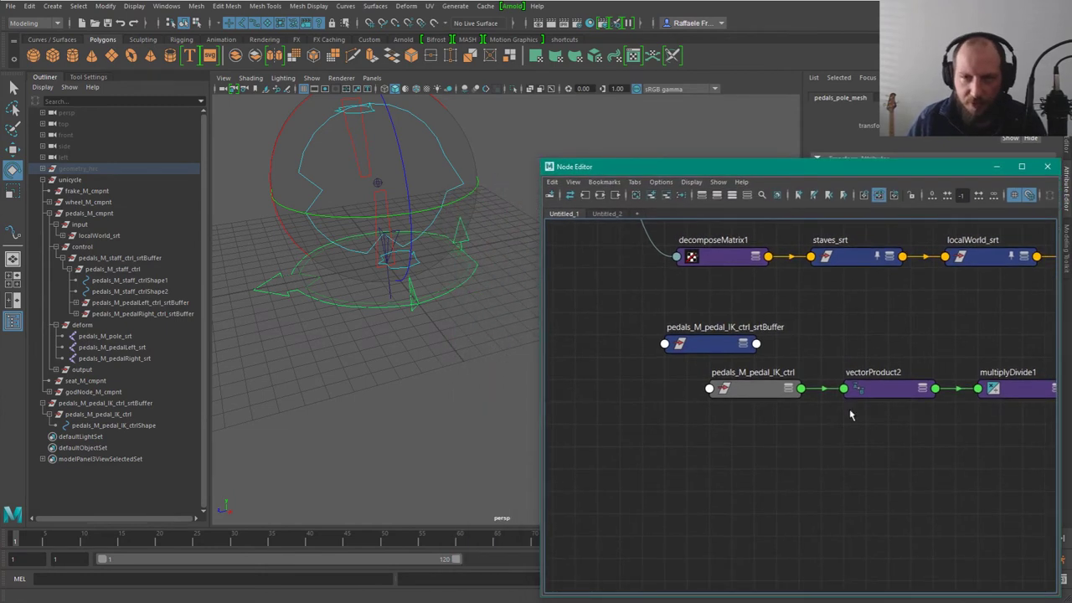
scroll(837, 468, down, 3)
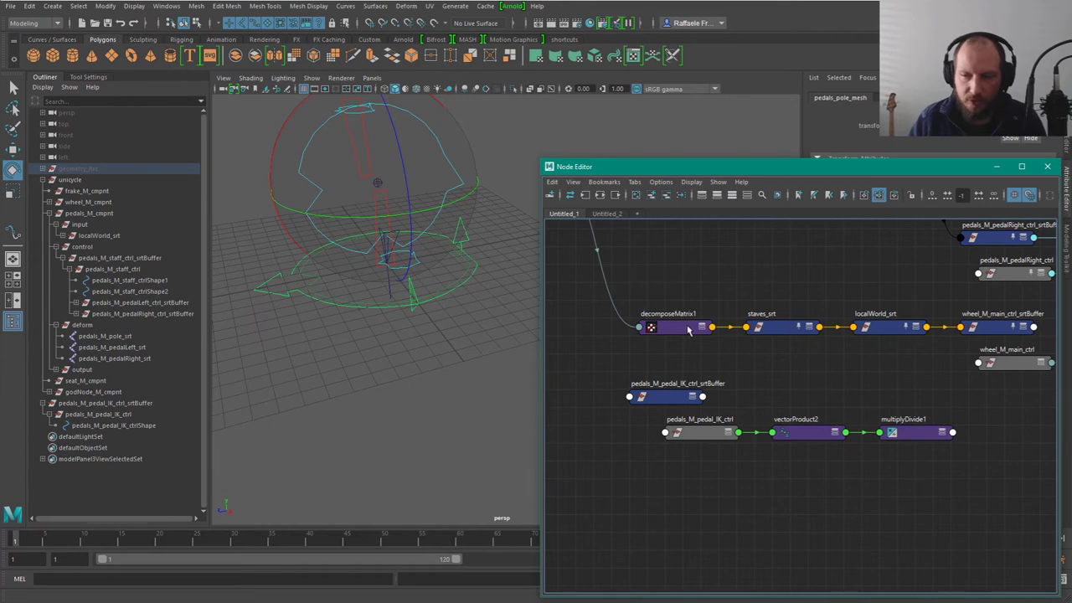
click(651, 447)
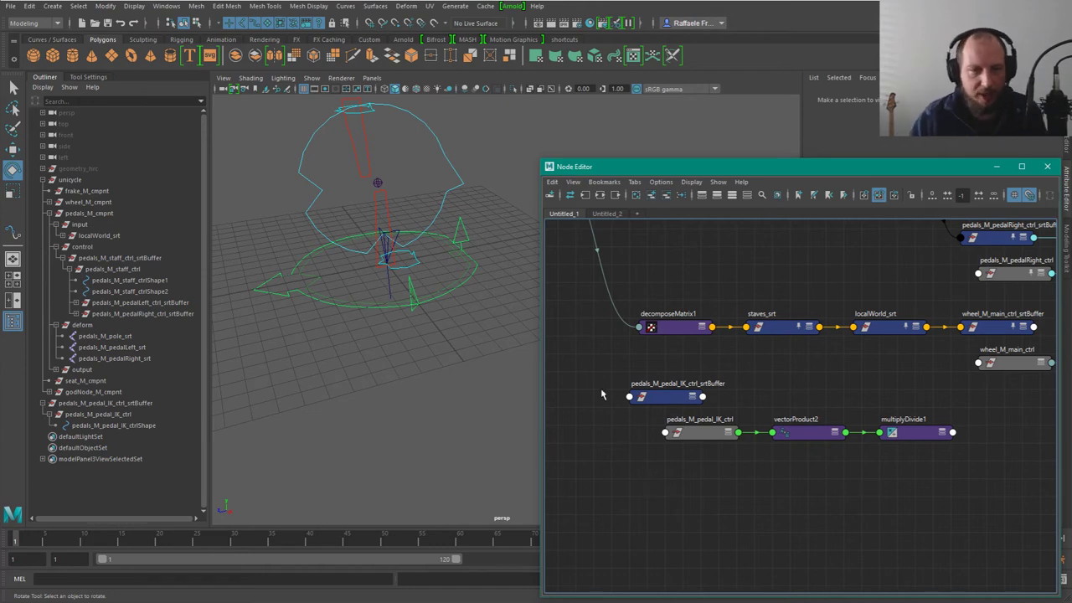
Step: Compare the pedal IK control's network with the pedals_M_pole_srt and pedals_pole_mesh nodes, selecting each one in turn
click(400, 237)
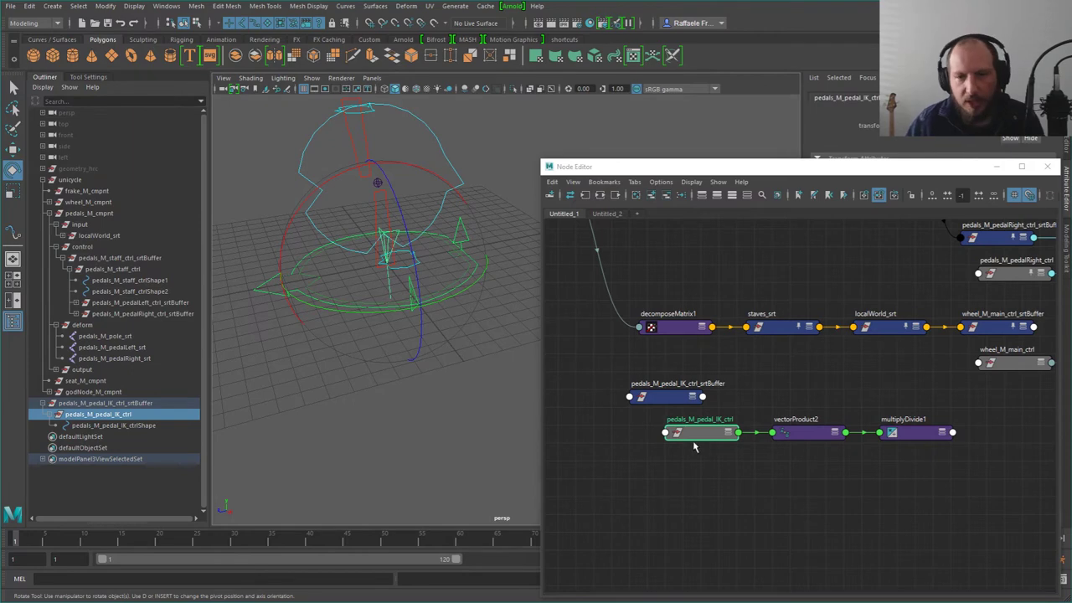
alt+middle_drag(826, 221, 804, 371)
scroll(799, 371, down, 2)
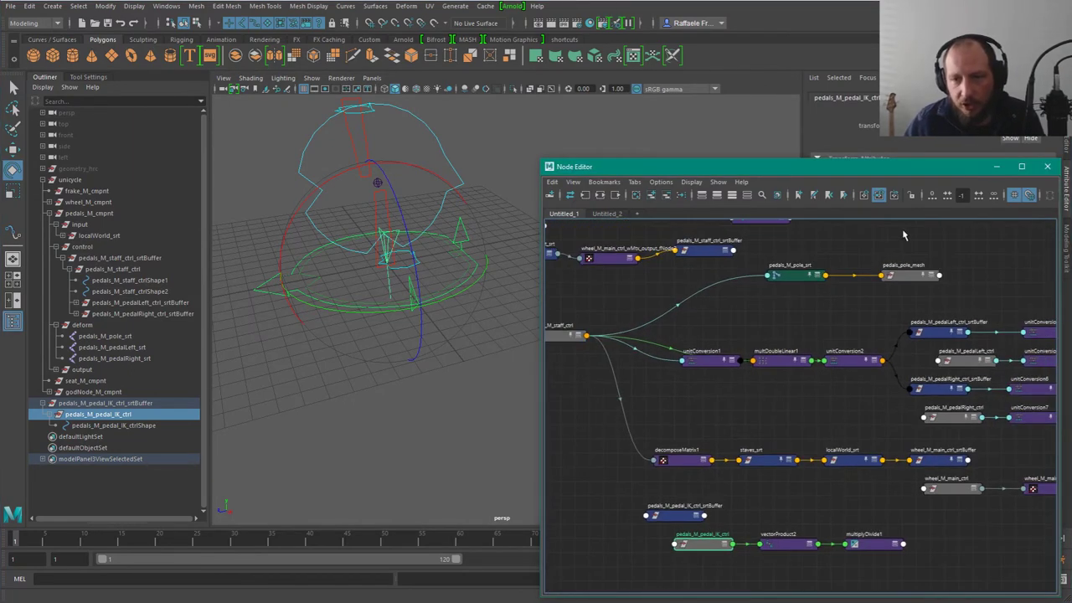
click(896, 274)
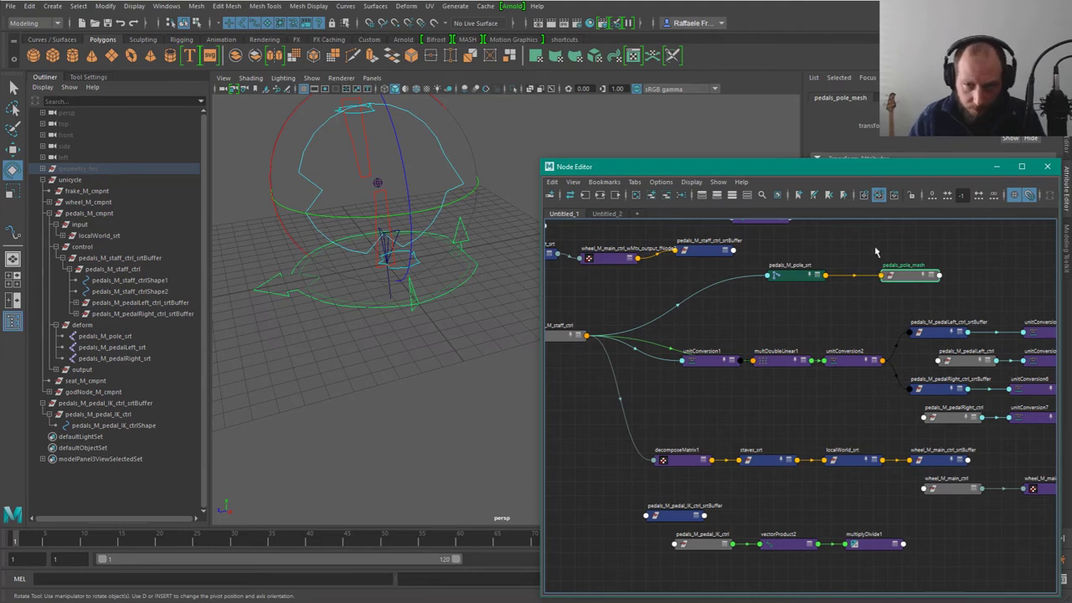
drag(901, 275, 893, 274)
click(802, 277)
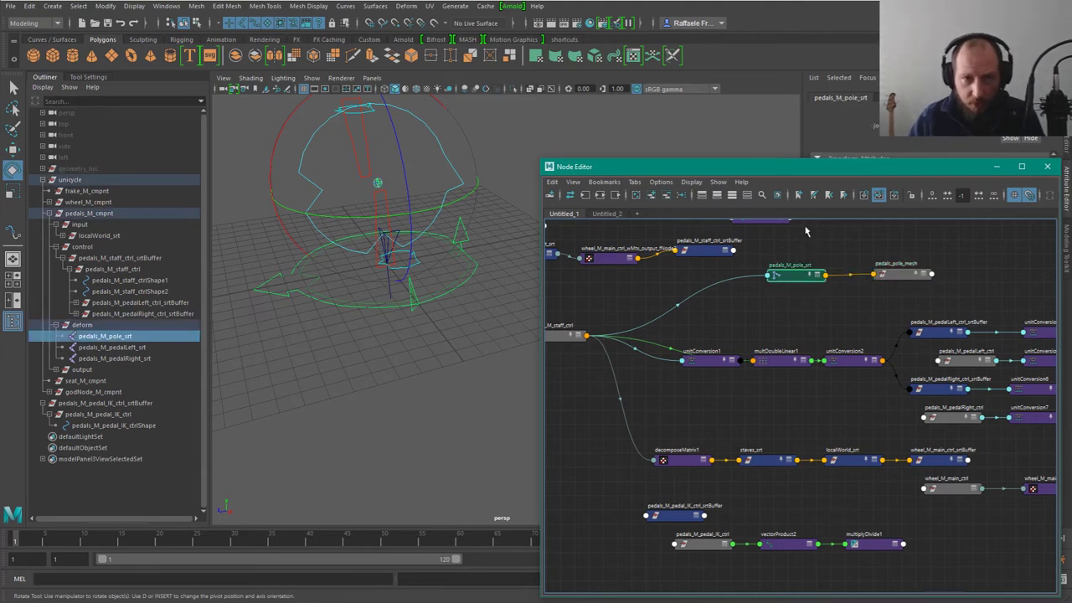
Step: Check the extra attributes on the pedals component's input and control groups and on pedals_M_staff_ctrl, and deselect everything
click(81, 225)
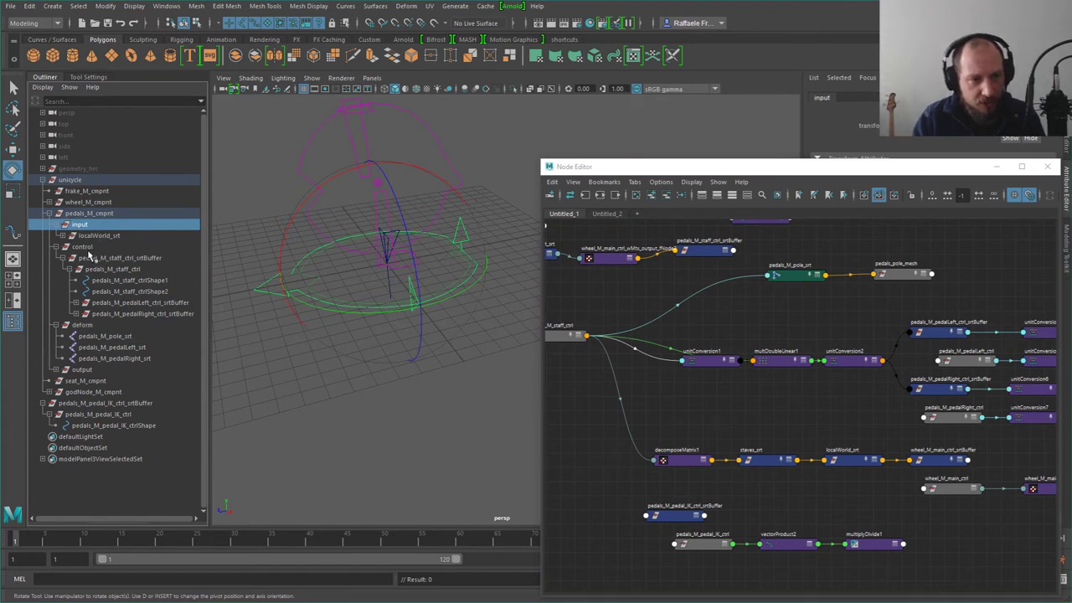
drag(878, 166, 878, 285)
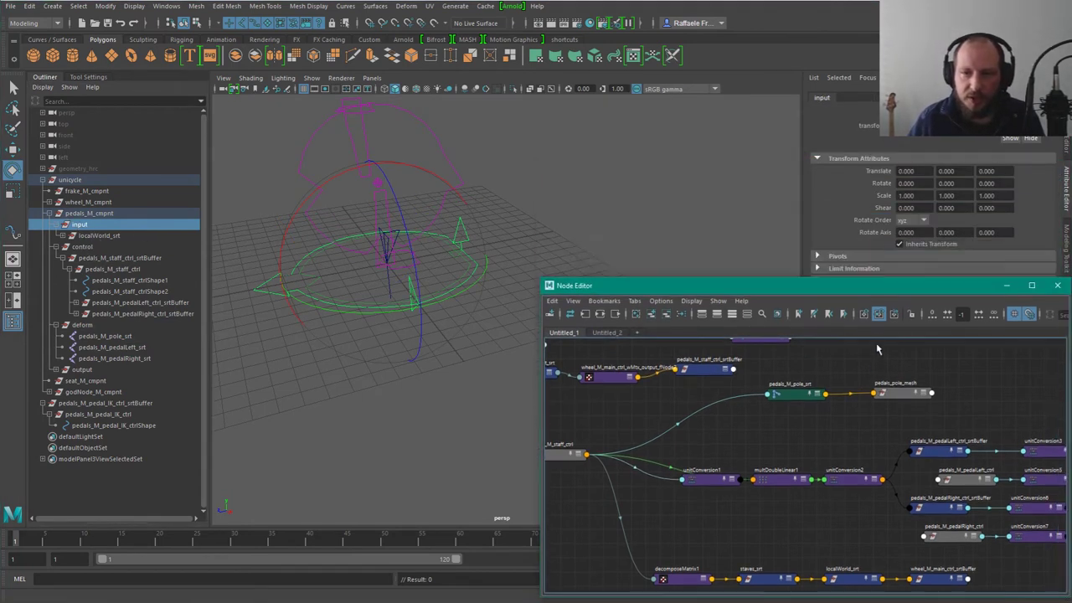
alt+drag(824, 569, 815, 443)
scroll(804, 469, down, 2)
scroll(824, 469, up, 3)
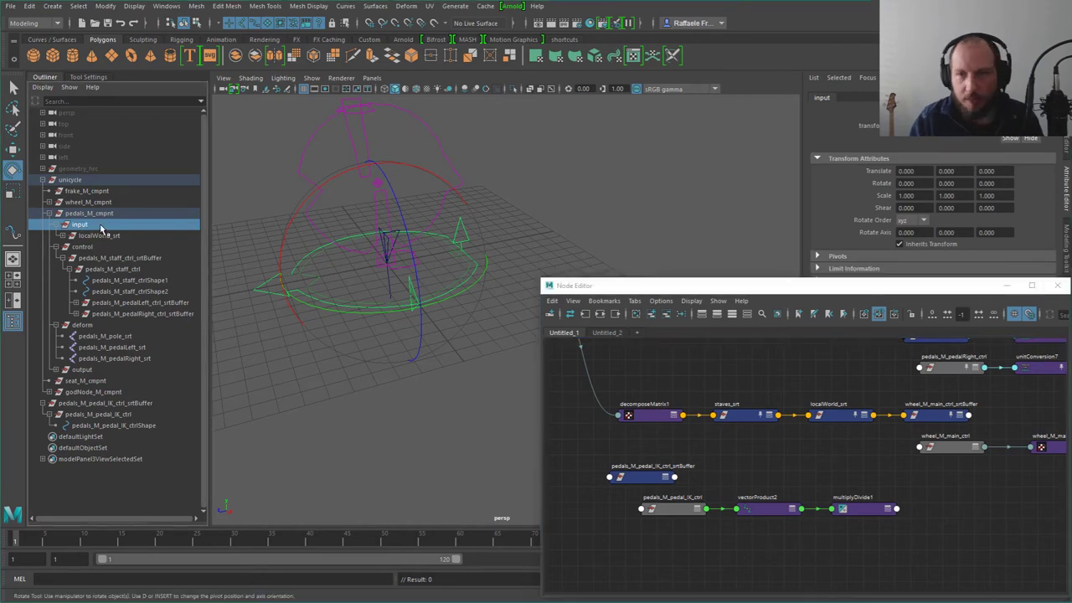
drag(879, 285, 584, 319)
click(853, 317)
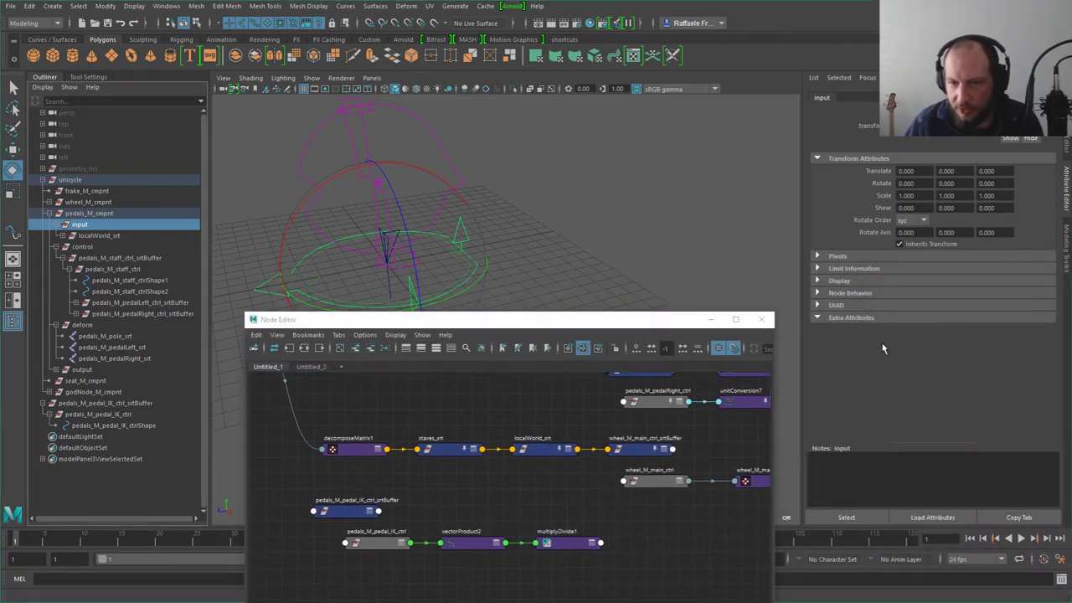
drag(461, 319, 587, 306)
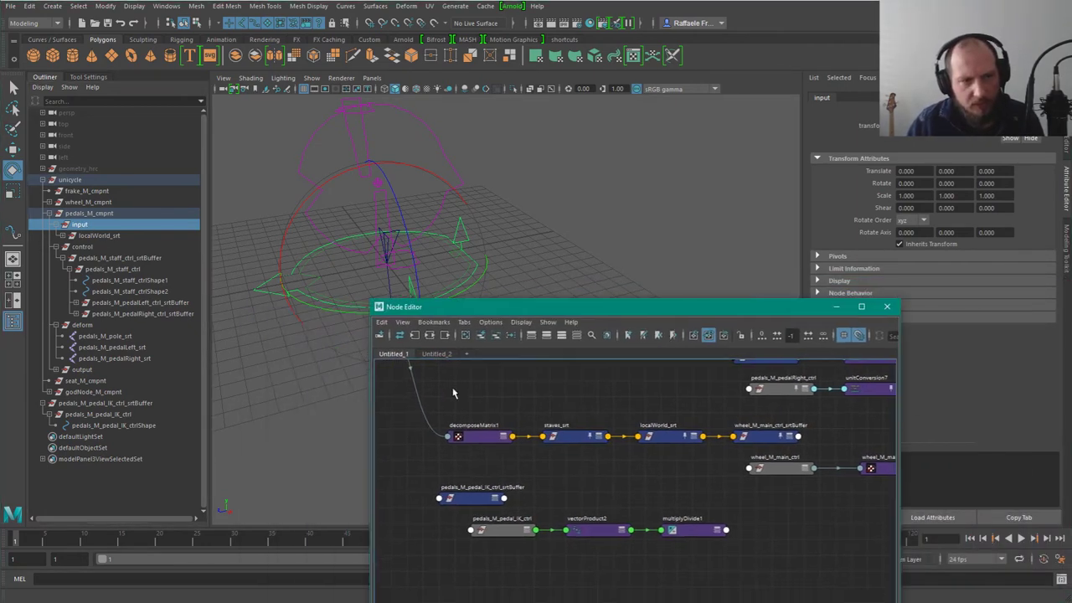
click(83, 247)
alt+drag(730, 403, 624, 411)
click(866, 316)
alt+drag(654, 466, 738, 465)
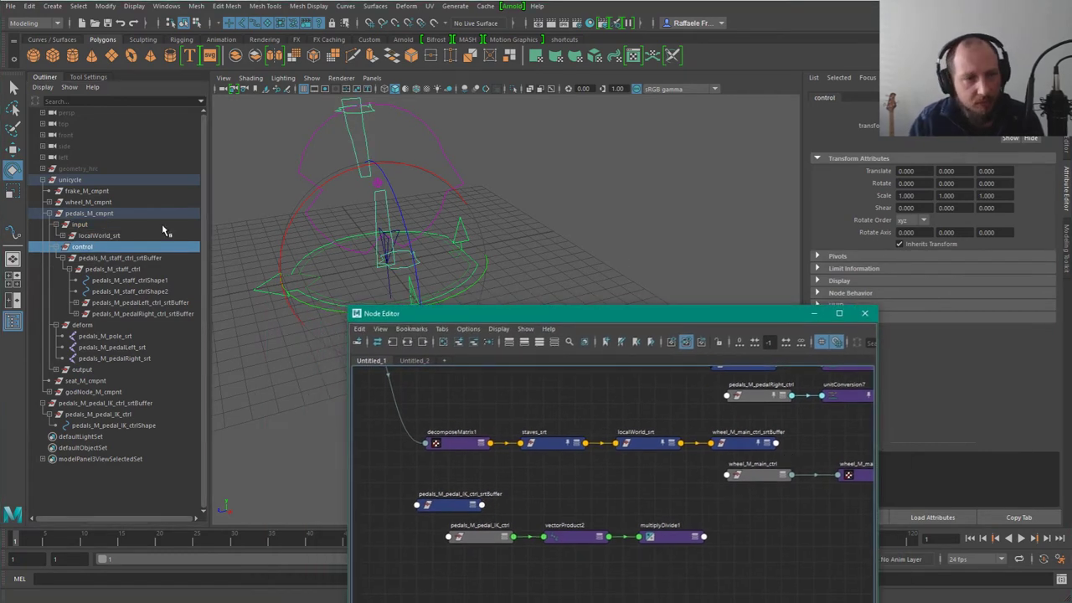
click(377, 205)
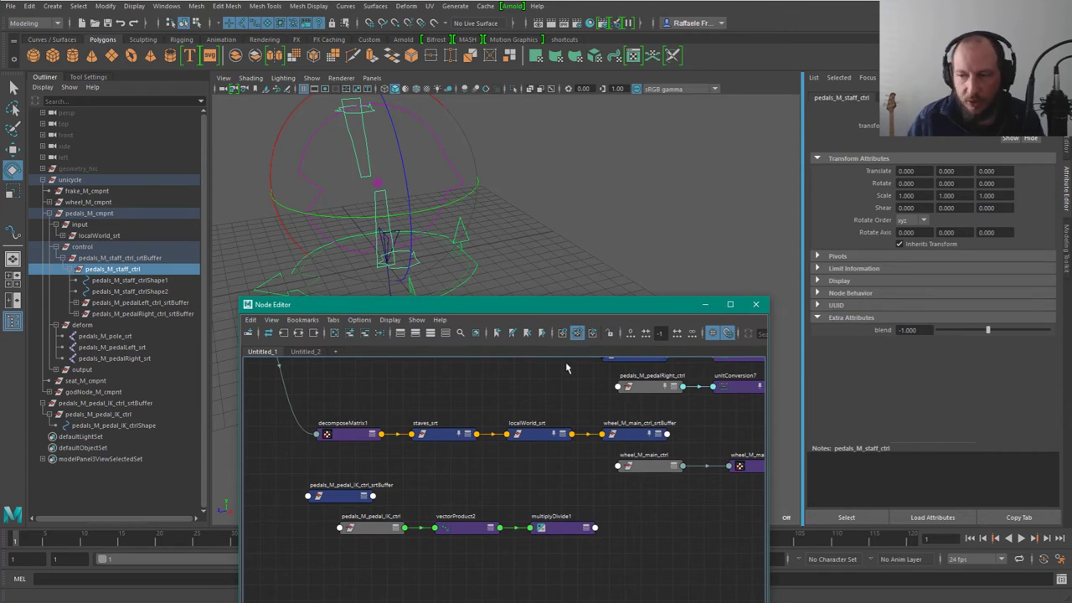
click(543, 196)
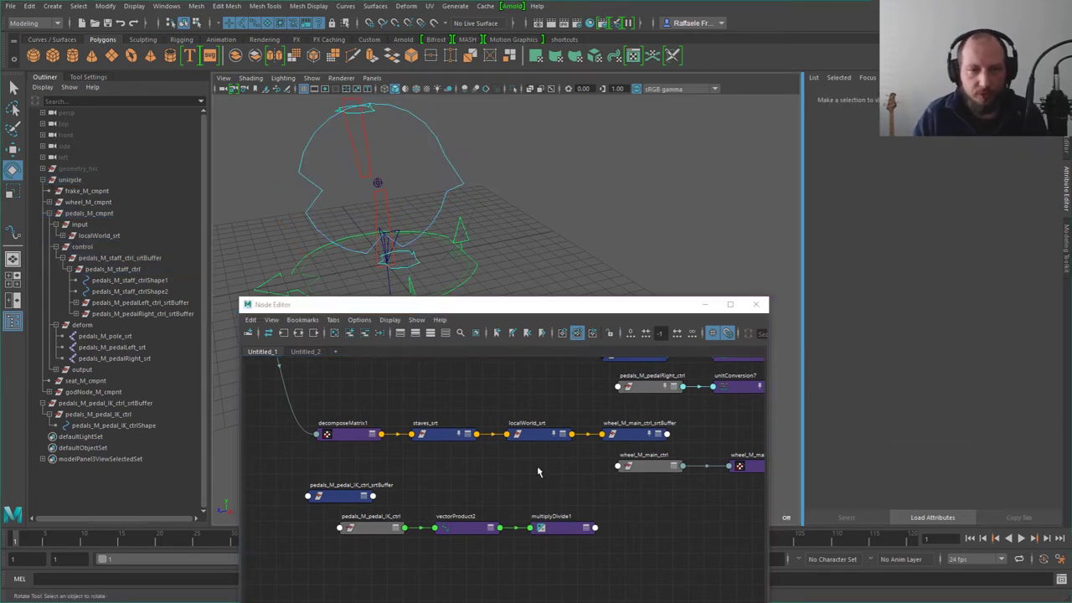
Step: Examine pedals_M_staff_ctrl against the pedal IK control from other angles, deselect it and enlarge the Node Editor around the IK network
super+drag(448, 413, 674, 377)
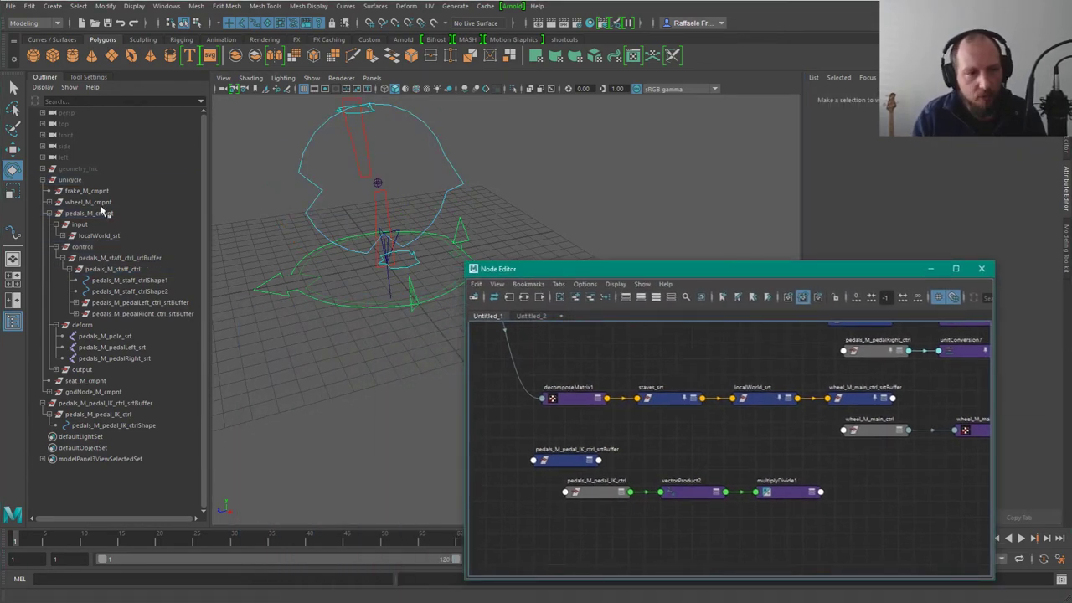
alt+drag(427, 179, 520, 204)
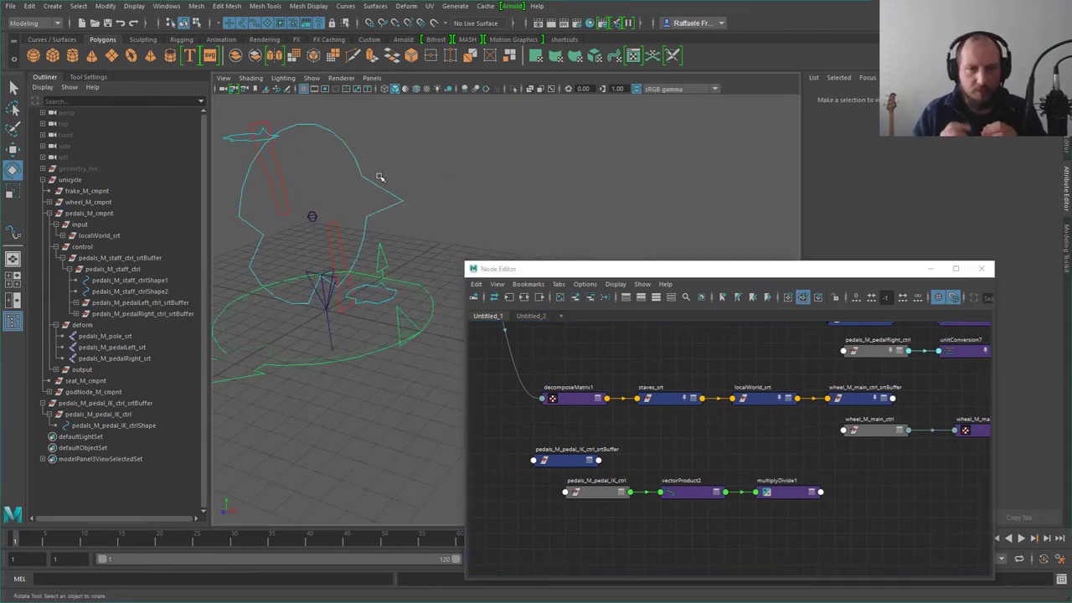
click(315, 230)
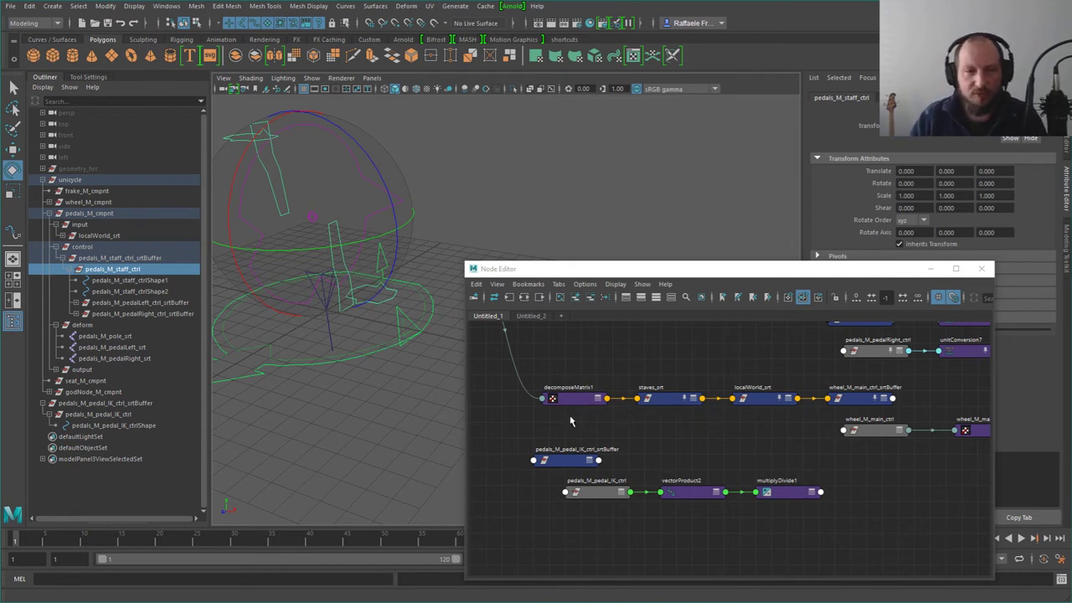
alt+drag(430, 285, 422, 369)
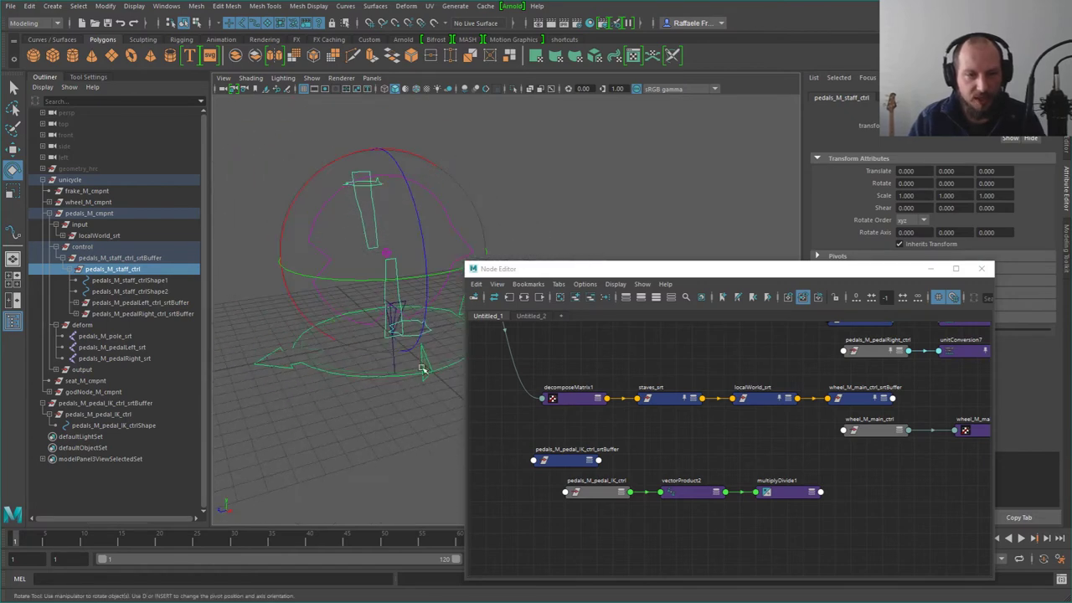
alt+drag(531, 182, 550, 210)
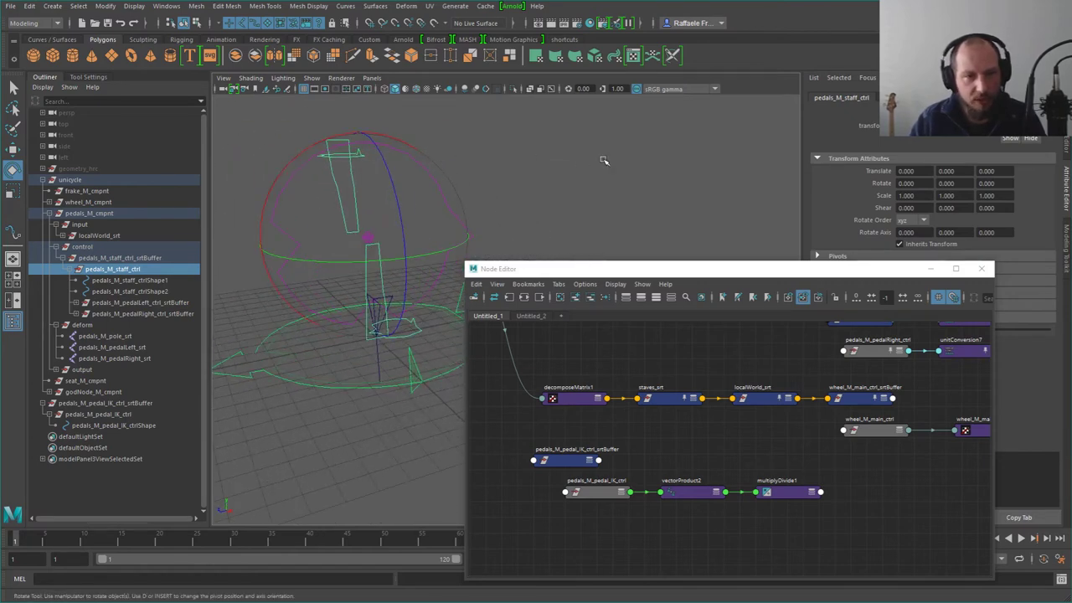
click(360, 461)
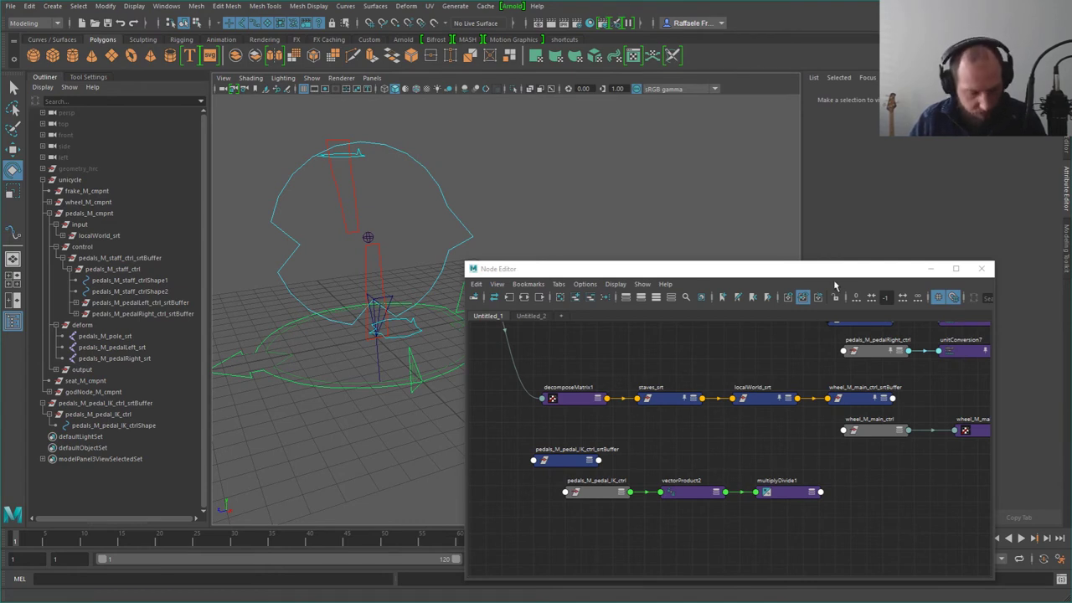
drag(994, 261, 1043, 212)
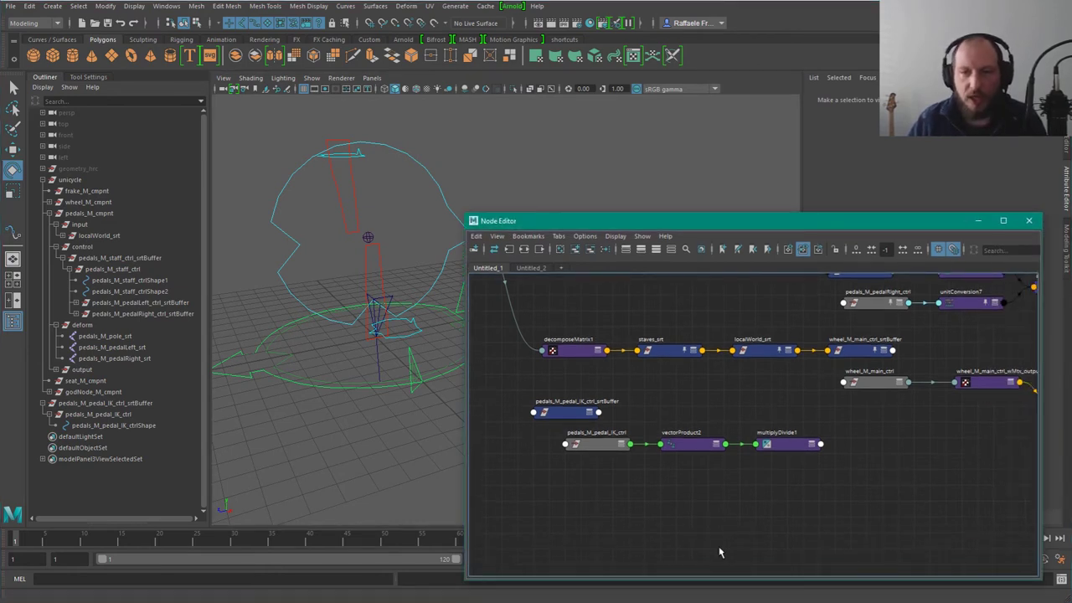
Step: Place the unconnected vectorProduct1 node beside the multiplyDivide1 end of the pedal IK network in the Node Editor
alt+right_drag(673, 410, 697, 380)
alt+middle_drag(697, 380, 723, 467)
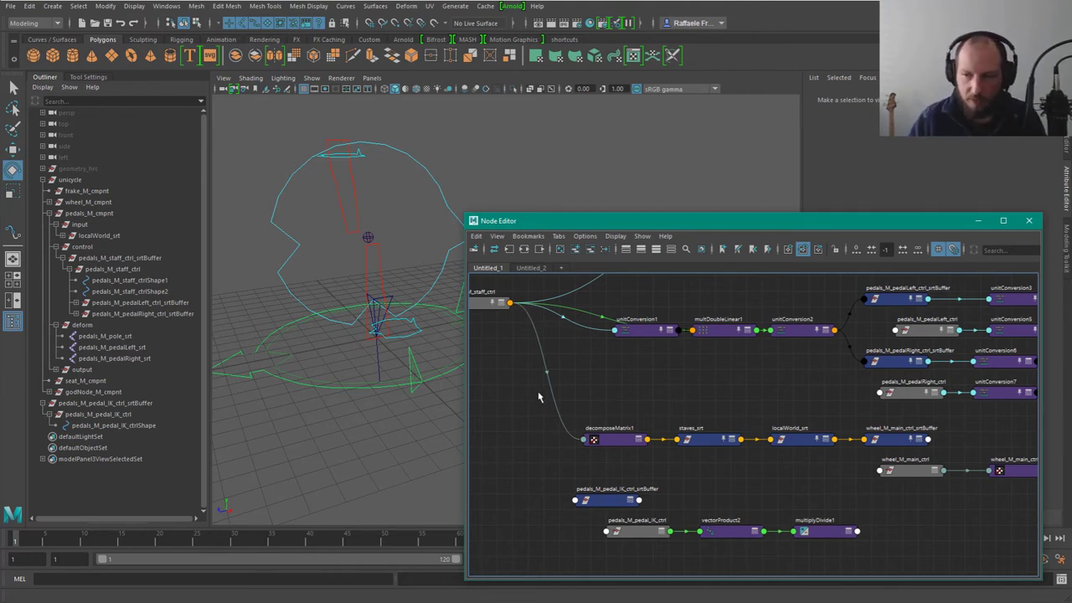
drag(466, 216, 513, 183)
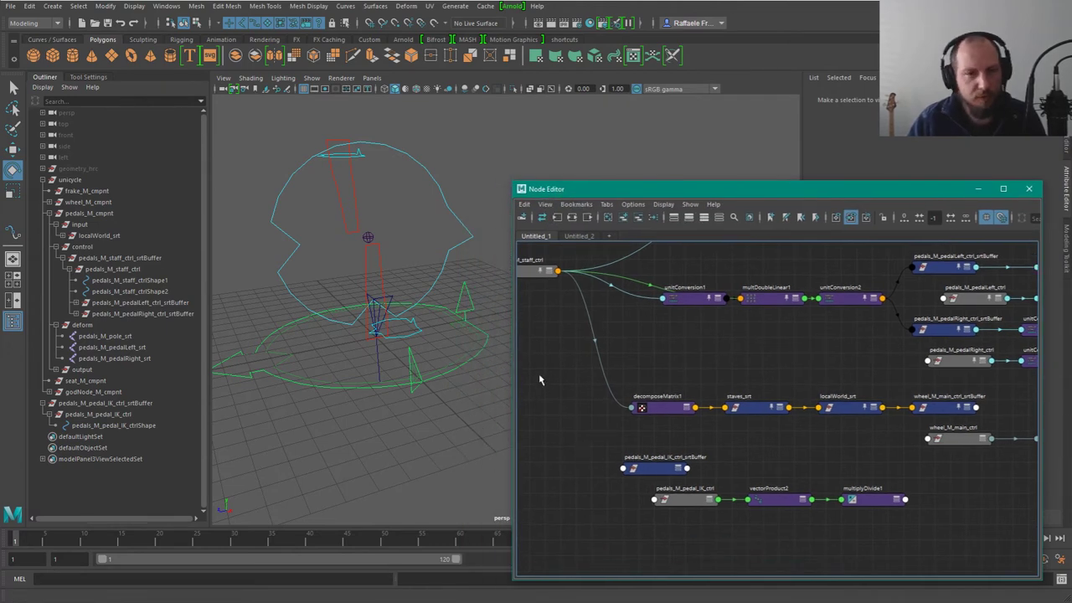
scroll(656, 361, down, 2)
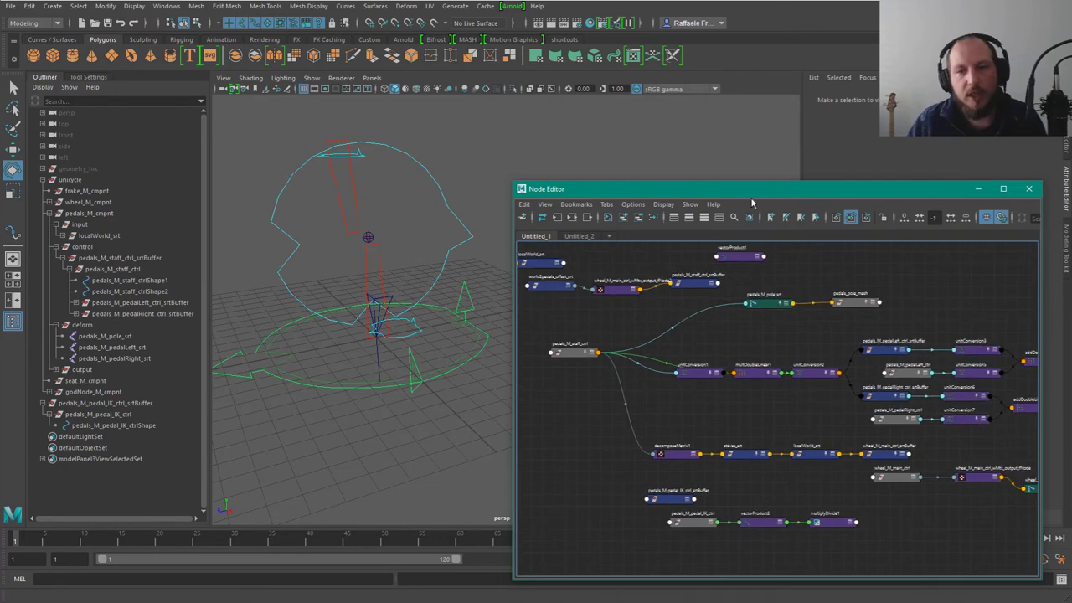
alt+middle_drag(773, 269, 757, 320)
click(735, 307)
alt+middle_drag(775, 385, 747, 327)
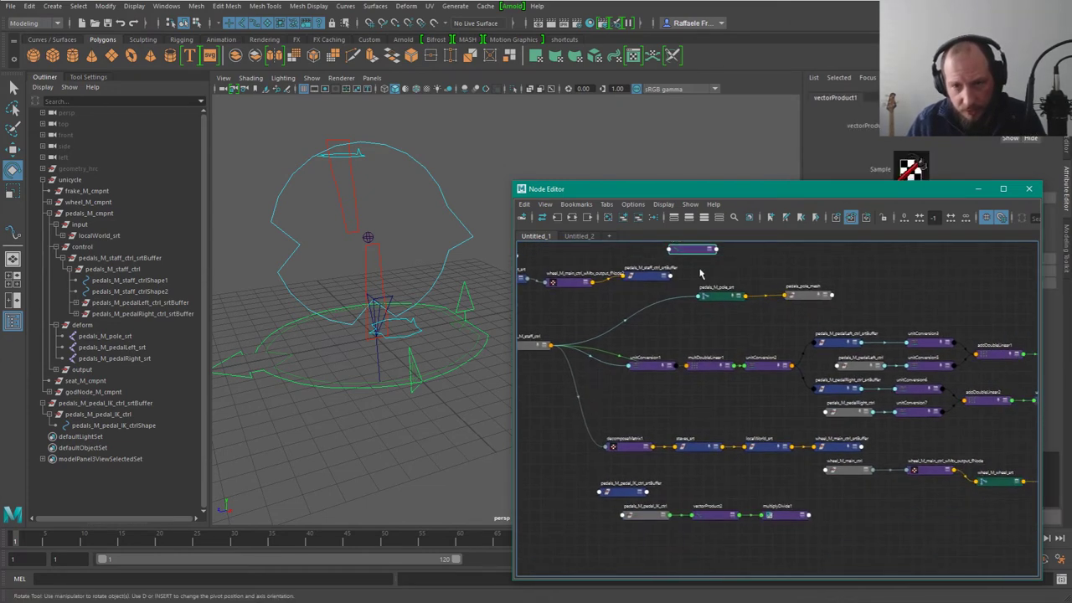
drag(696, 252, 911, 514)
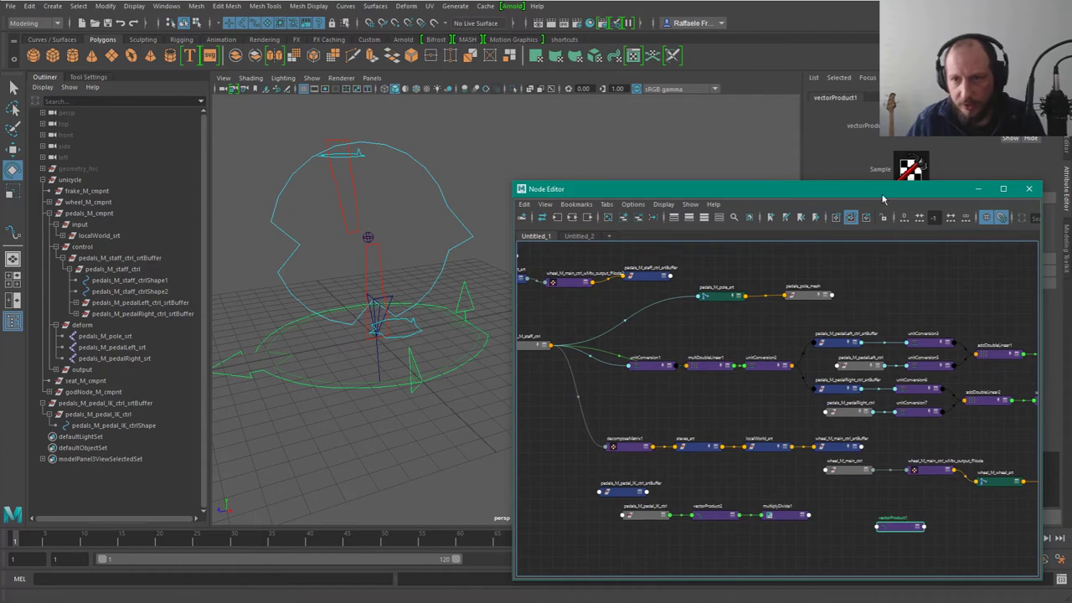
drag(875, 190, 850, 150)
scroll(767, 537, up, 3)
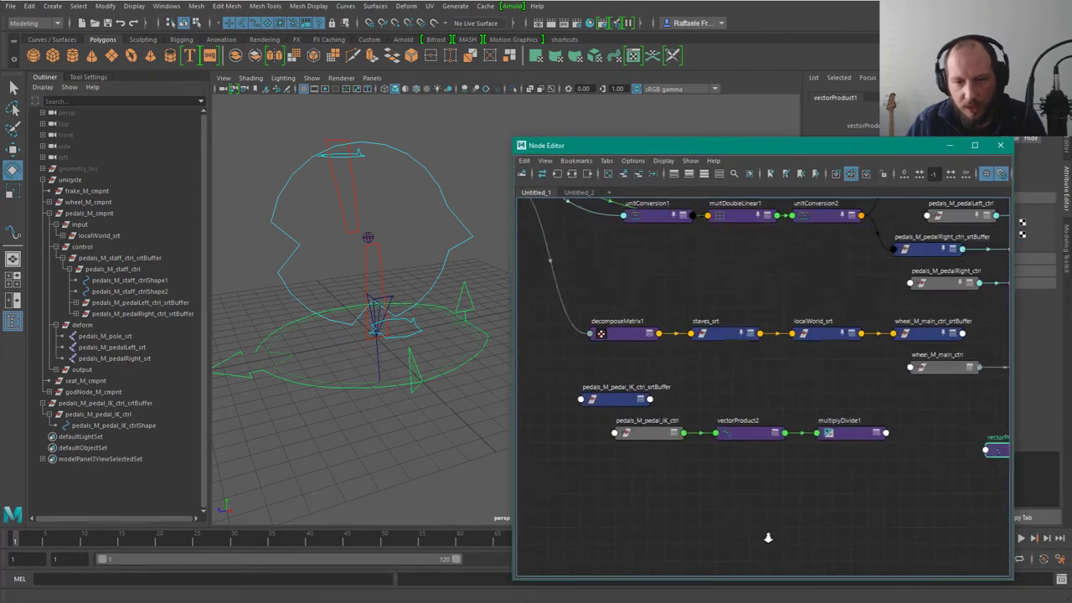
Step: Compare the pedal IK control and its srtBuffer with pedals_M_staff_ctrl_srtBuffer and the wheel_M_main_ctrl_wMtx_output_fNode2 node that drives it
click(411, 377)
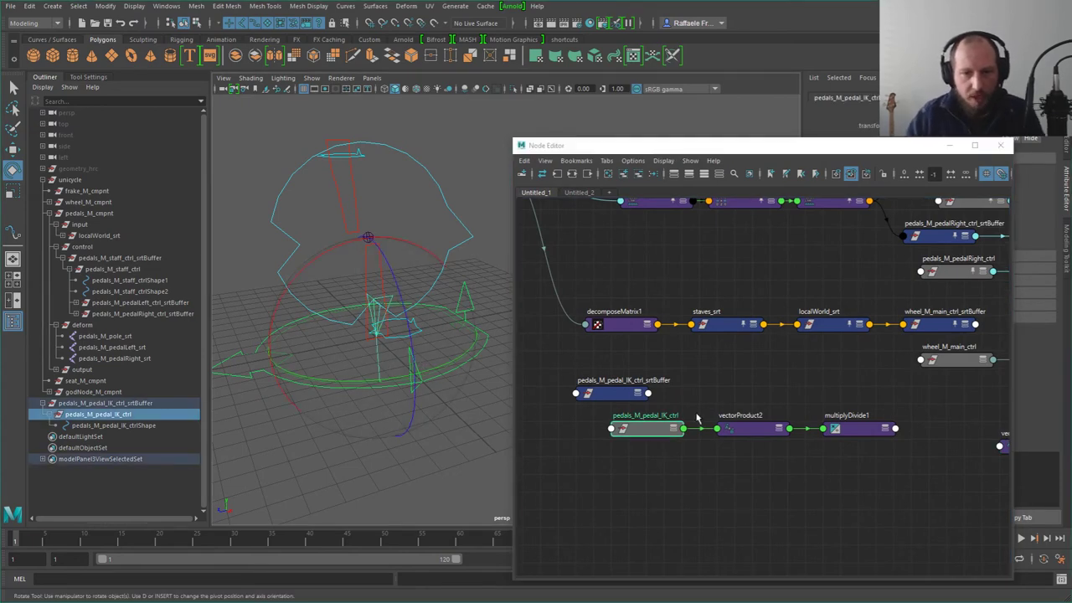
click(614, 394)
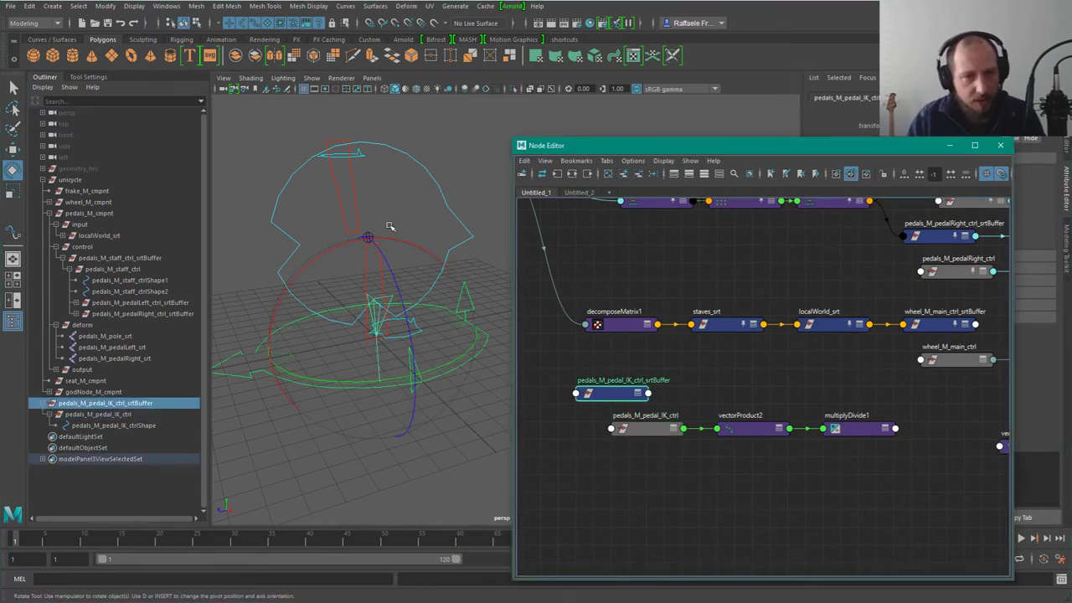
alt+middle_drag(684, 273, 851, 497)
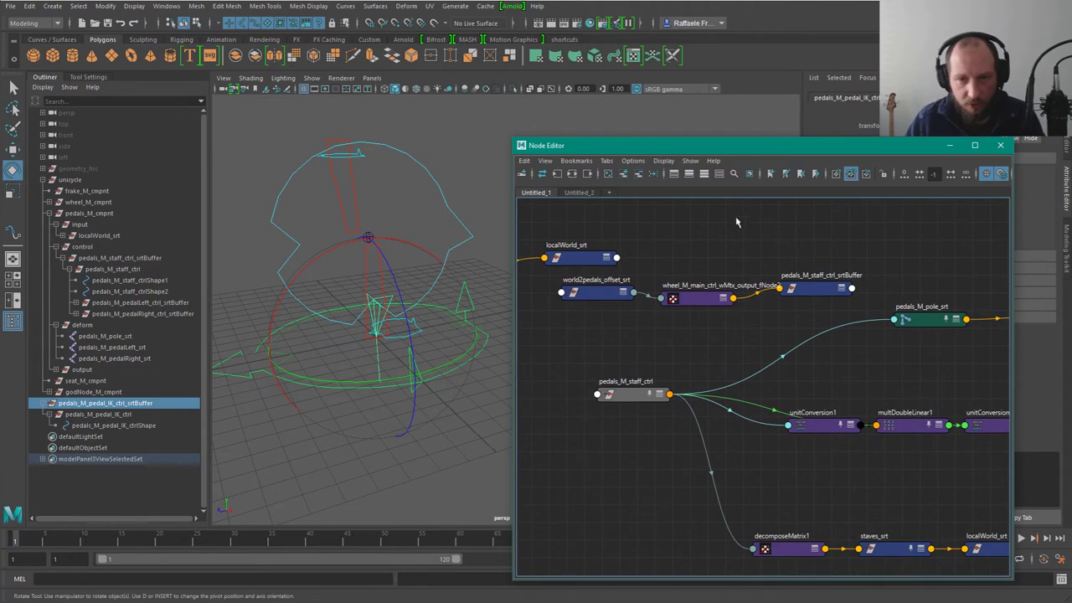
click(804, 288)
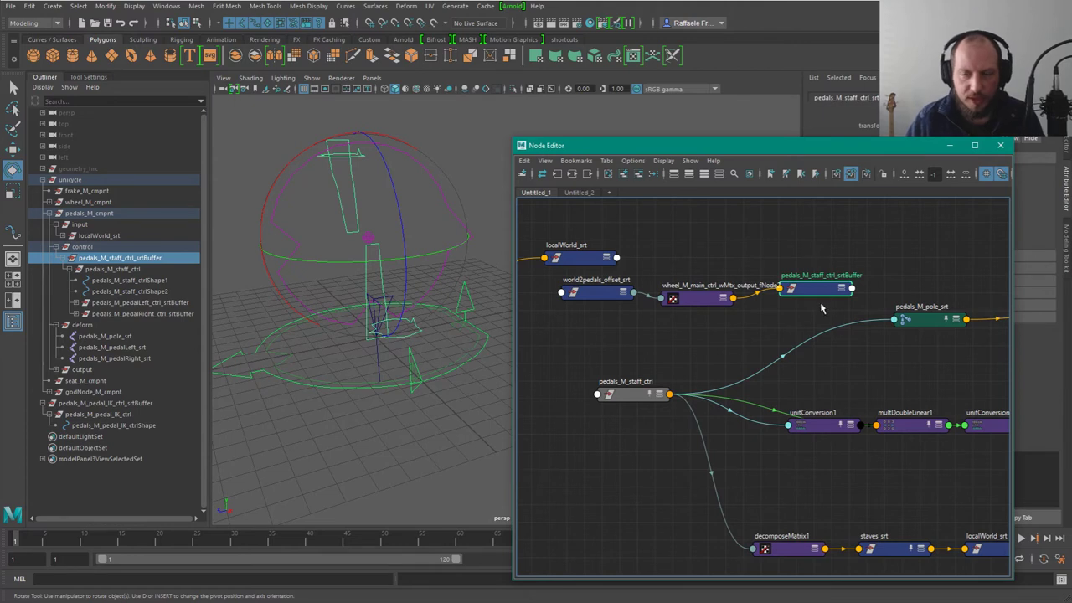
click(707, 298)
click(797, 292)
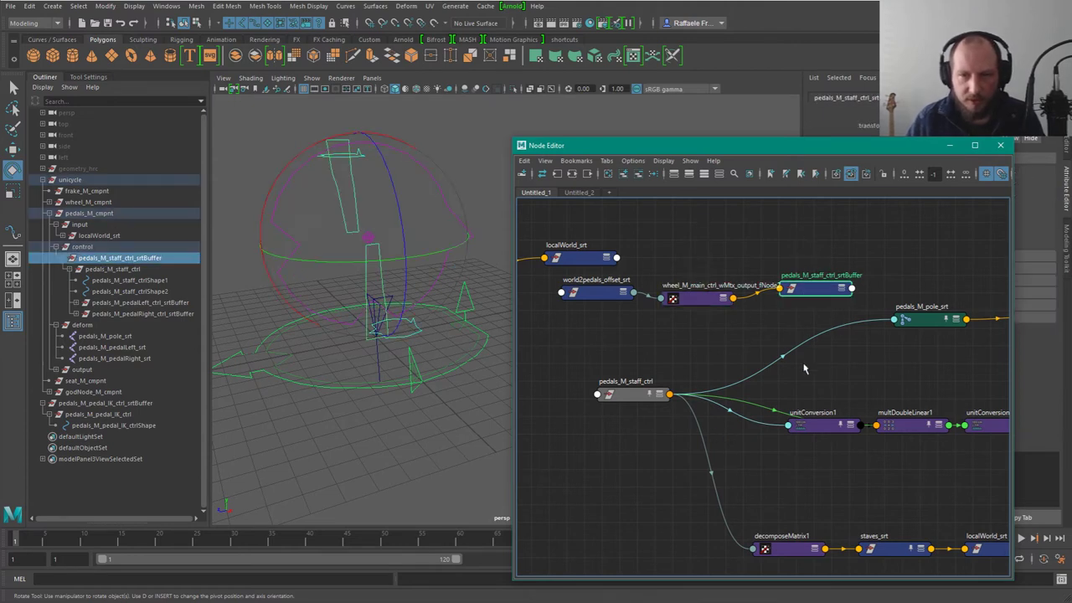
click(695, 291)
drag(1012, 405, 805, 411)
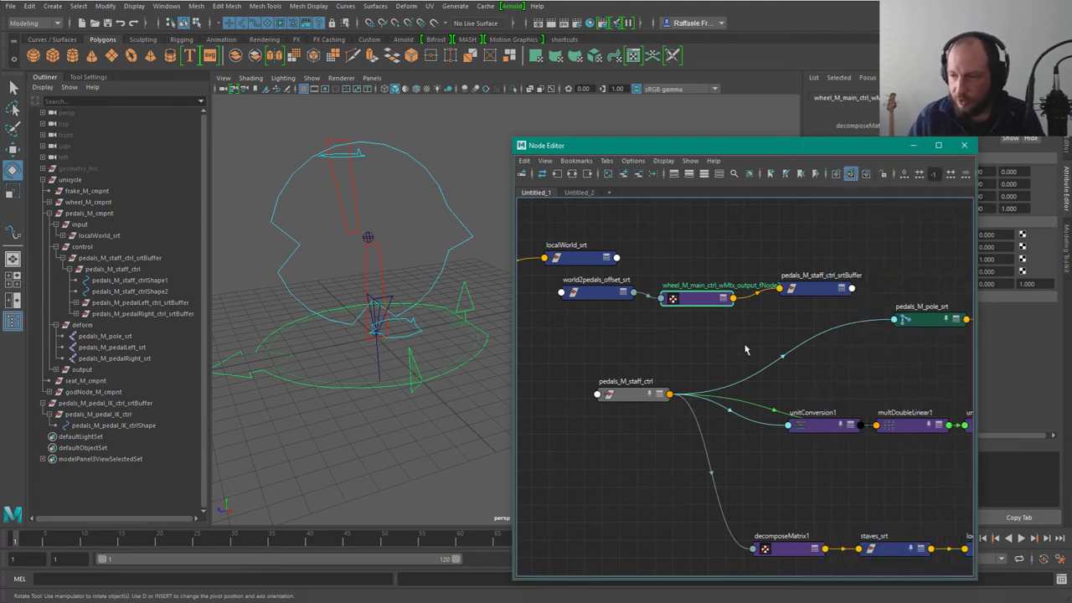
Step: Delete the unused vectorProduct1 node
scroll(763, 381, down, 8)
alt+middle_drag(780, 410, 727, 380)
scroll(739, 499, up, 5)
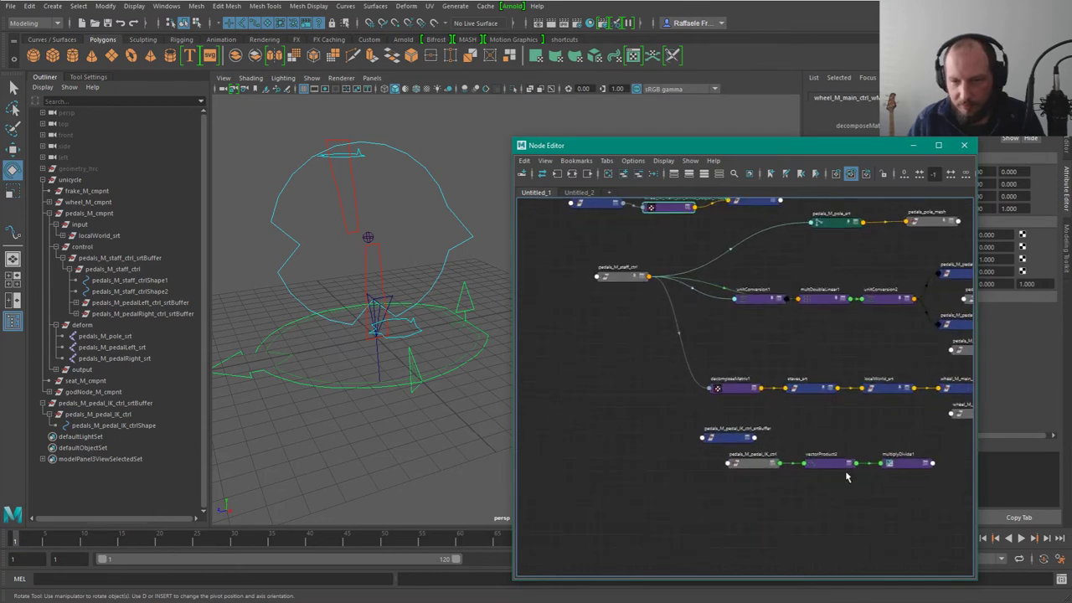
alt+middle_drag(845, 473, 661, 523)
click(839, 527)
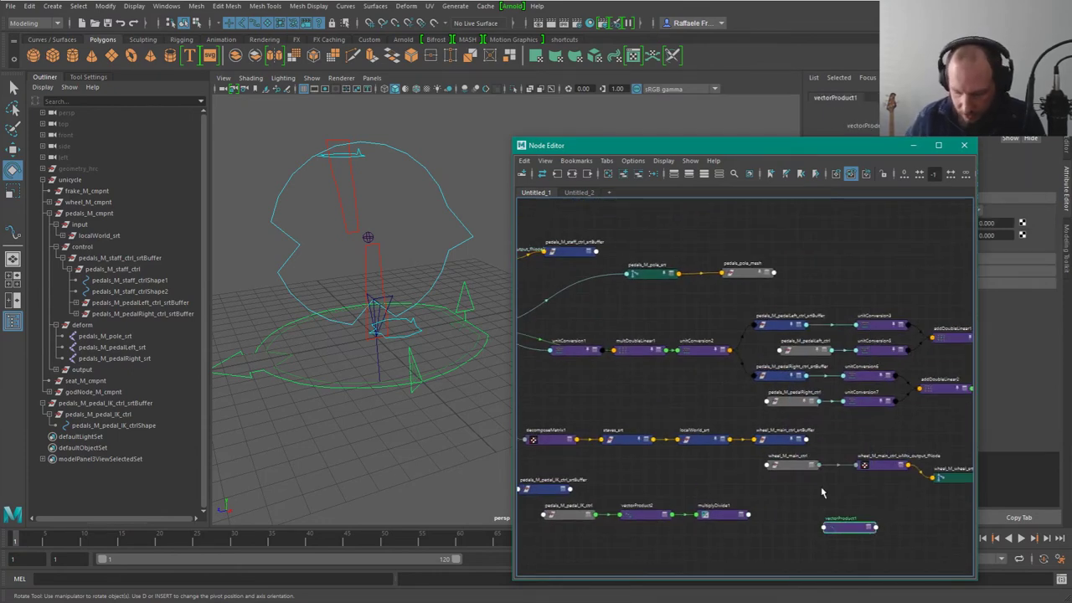
key(Delete)
Step: Place the pedal IK srtBuffer, control, vectorProduct2 and multiplyDivide1 nodes above pedals_M_staff_ctrl_srtBuffer in the Node Editor
drag(570, 484, 552, 500)
alt+middle_drag(622, 498, 761, 473)
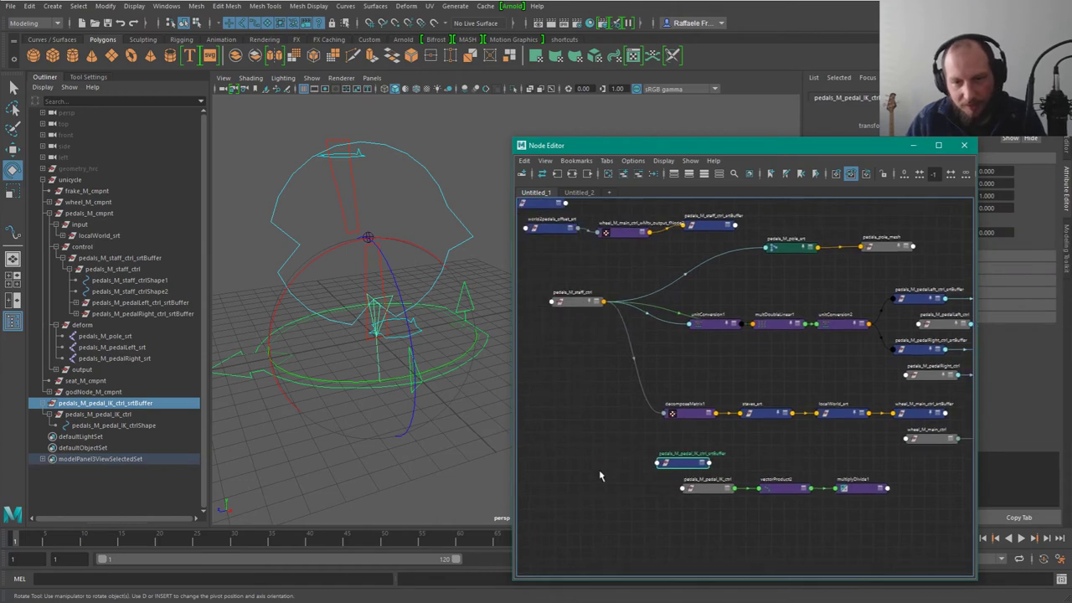
drag(595, 462, 835, 500)
alt+middle_drag(665, 443, 694, 517)
drag(706, 533, 731, 229)
alt+right_drag(681, 271, 739, 278)
alt+middle_drag(739, 279, 589, 367)
super+right_drag(605, 273, 563, 281)
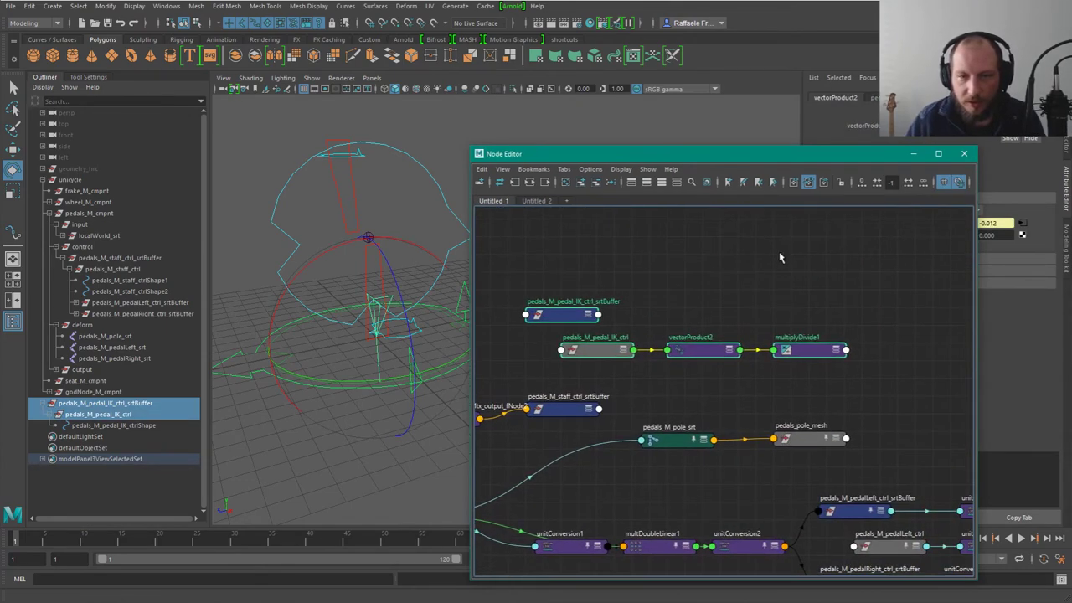
super+right_drag(854, 257, 911, 262)
scroll(694, 299, up, 2)
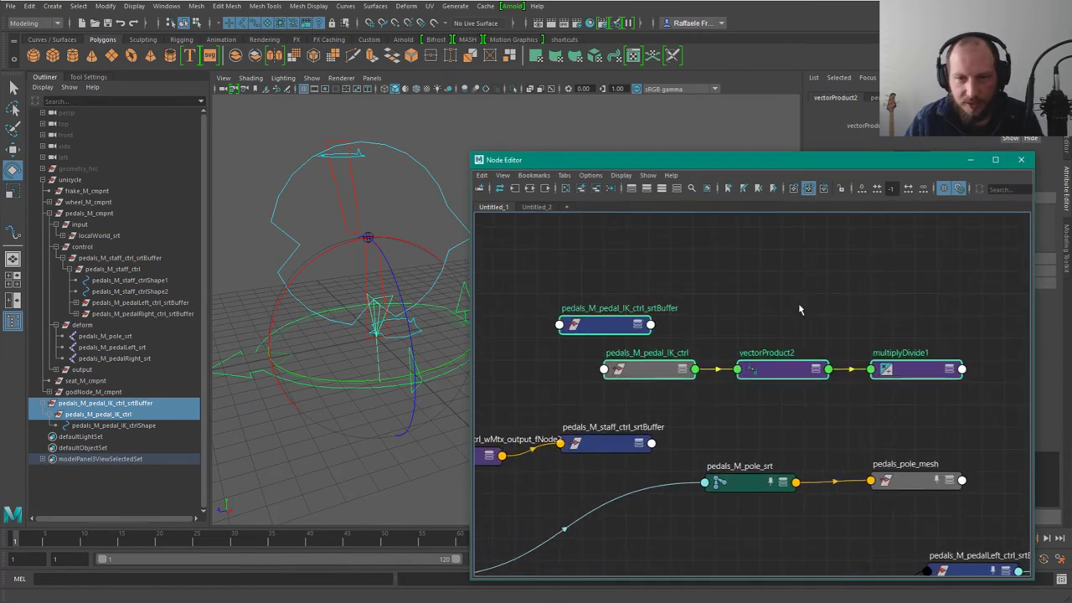
alt+middle_drag(712, 311, 756, 332)
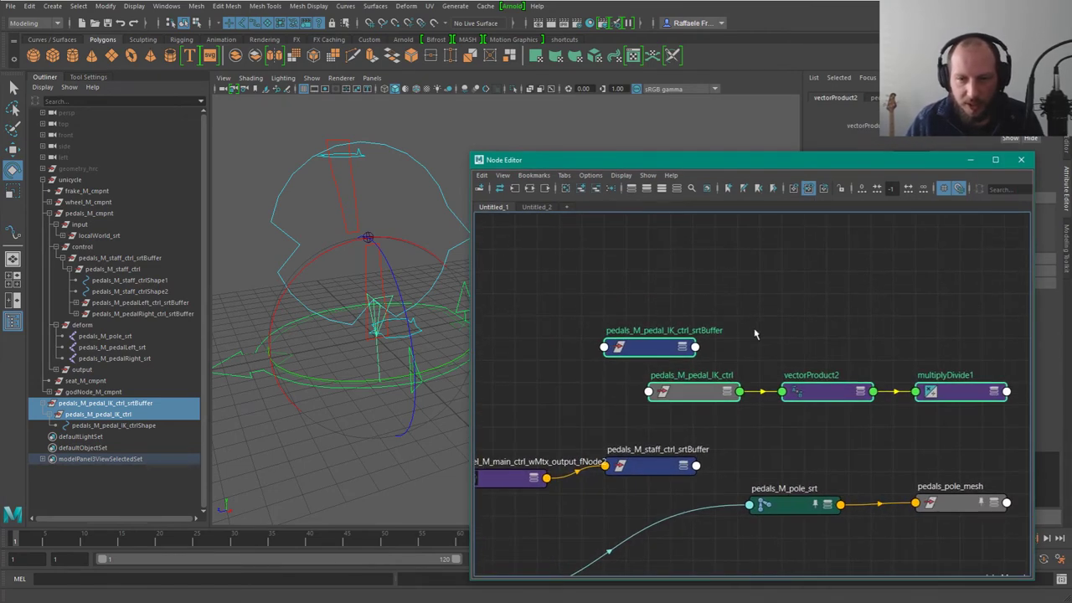
Step: Shift the pedals_M_pole_srt and pedals_pole_mesh nodes closer to pedals_M_staff_ctrl in the graph
scroll(757, 329, down, 3)
drag(762, 417, 863, 483)
click(870, 448)
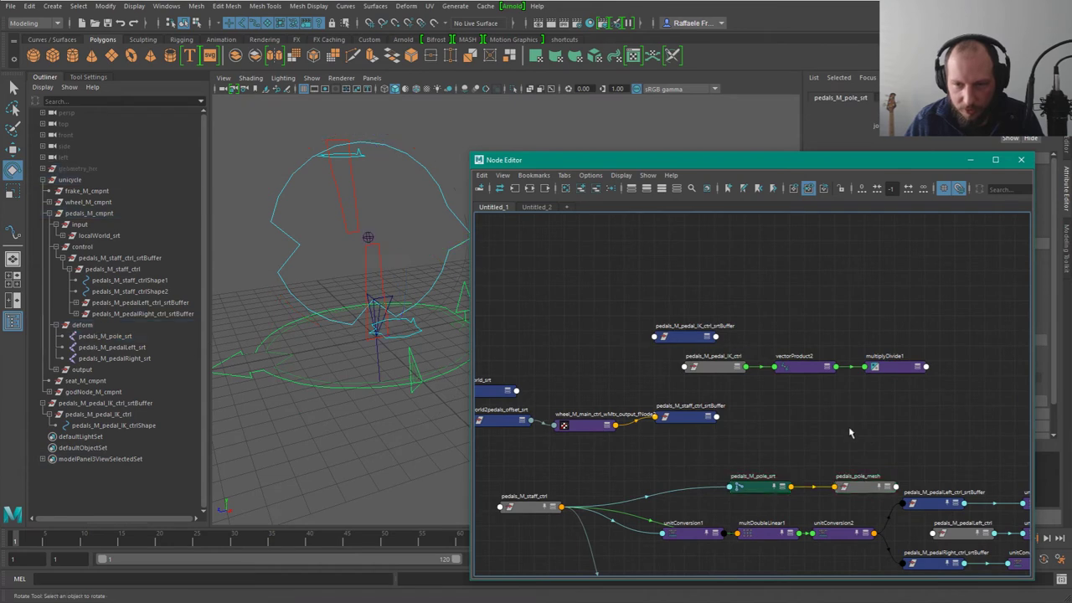
drag(758, 493, 713, 483)
drag(875, 491, 832, 477)
Step: Raise the wheel_M_main_ctrl_wMtx_output_fNode2 node slightly and expand it to show all its attributes
click(685, 414)
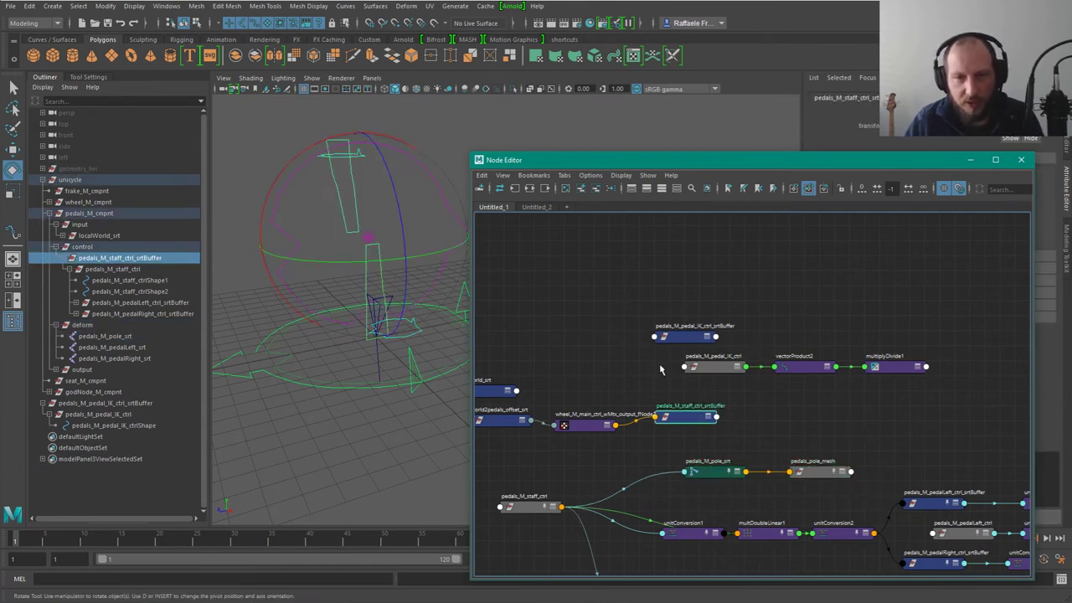
click(588, 426)
alt+middle_drag(568, 435, 656, 402)
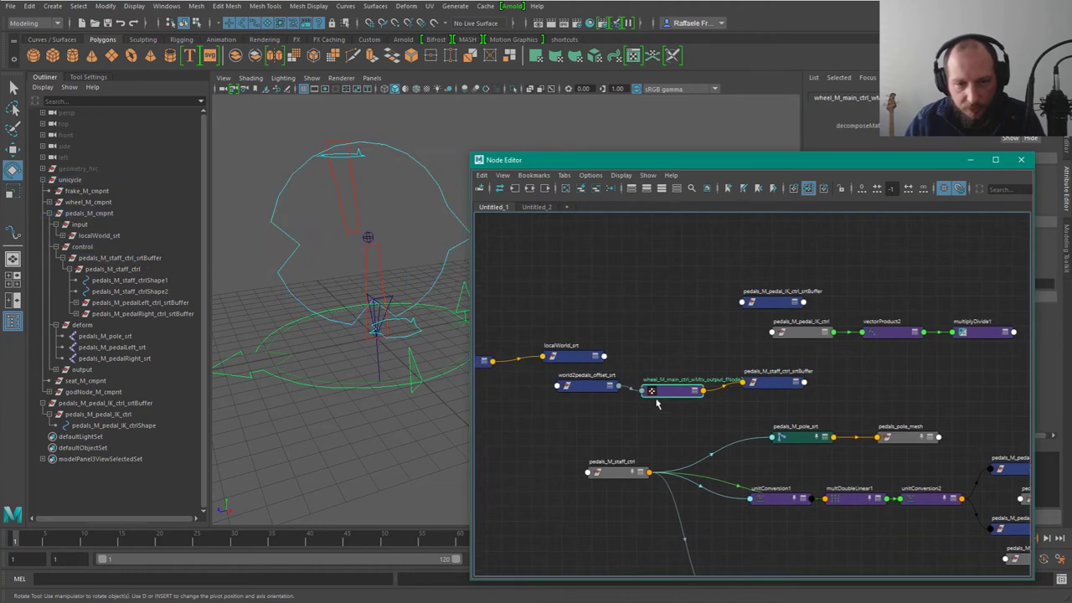
drag(681, 399, 676, 355)
key(3)
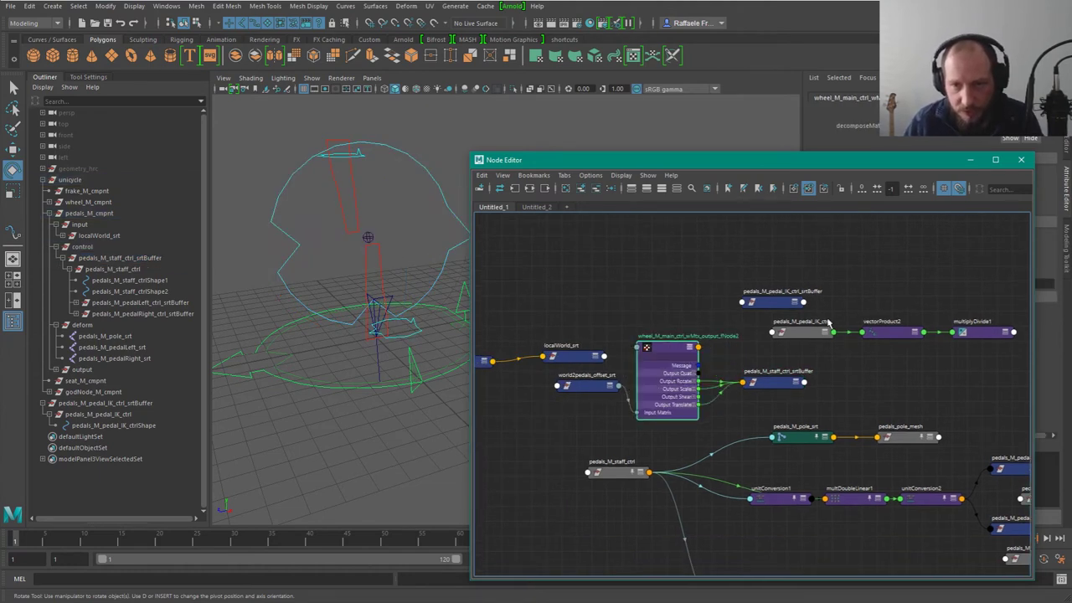
Step: Shift the four pedal IK nodes further away from the expanded decompose node to leave room for connections
drag(700, 294, 815, 321)
alt+middle_drag(807, 300, 697, 334)
drag(643, 296, 875, 374)
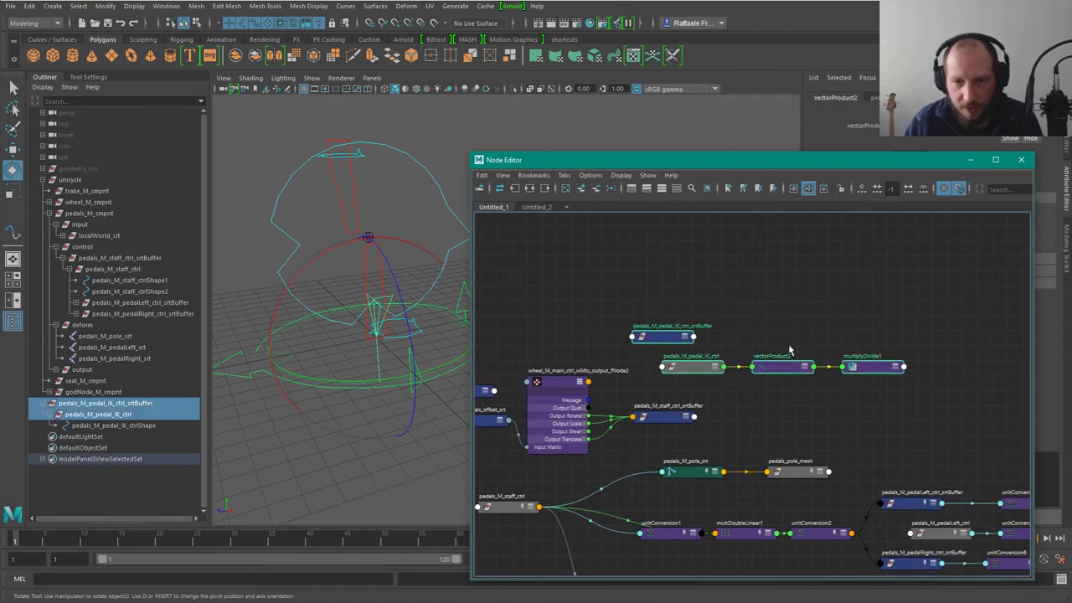
drag(696, 344, 788, 345)
Step: Parent pedals_M_pedal_IK_ctrl_srtBuffer under the pedals component's control group, expand its hierarchy and clear the selection
click(577, 389)
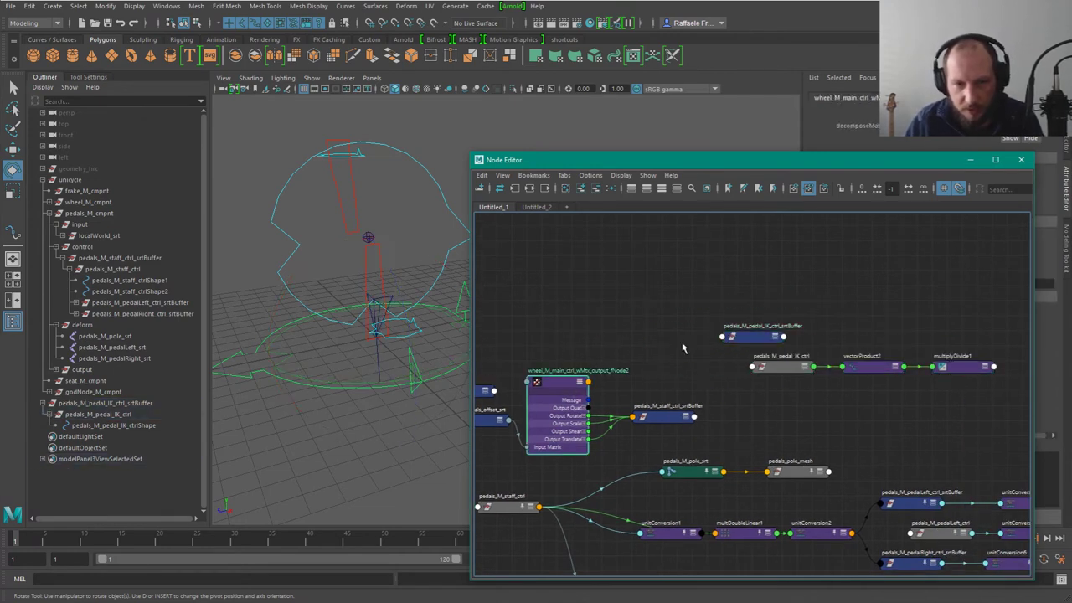
click(750, 334)
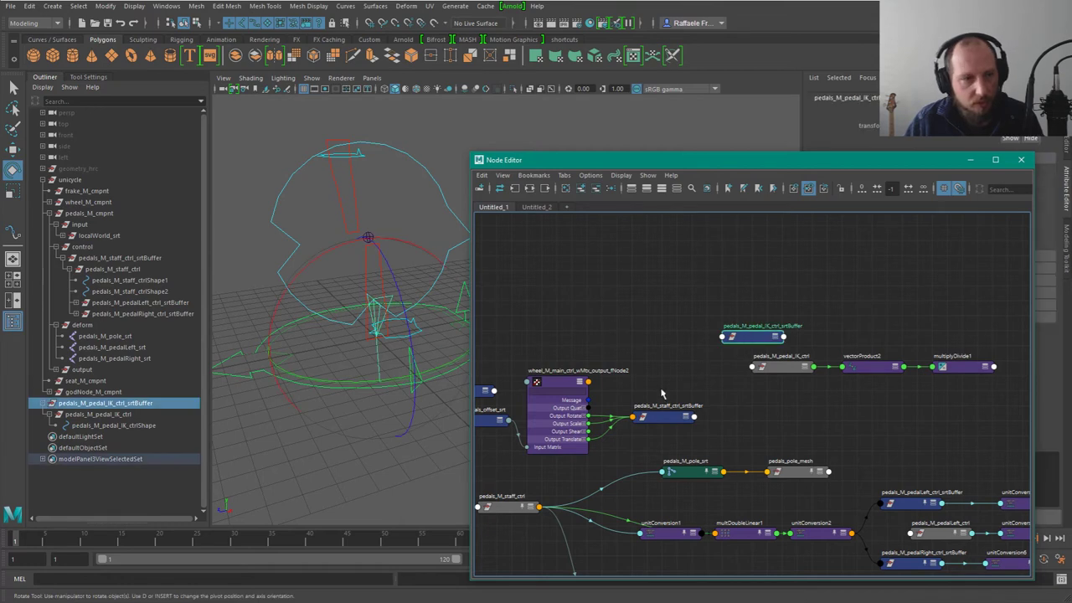
ctrl+click(88, 247)
key(p)
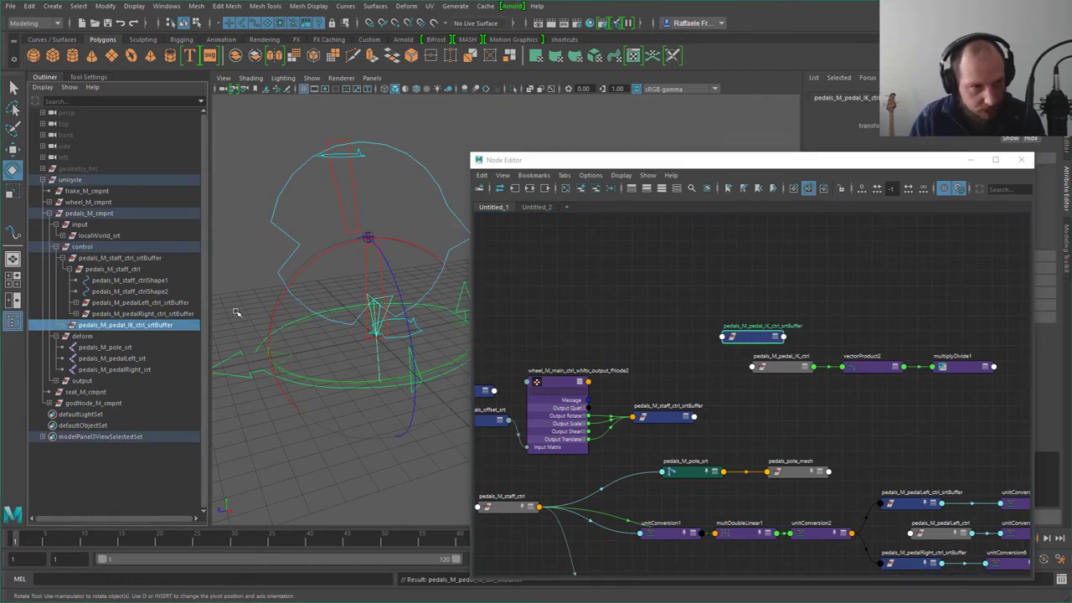
click(66, 325)
click(67, 335)
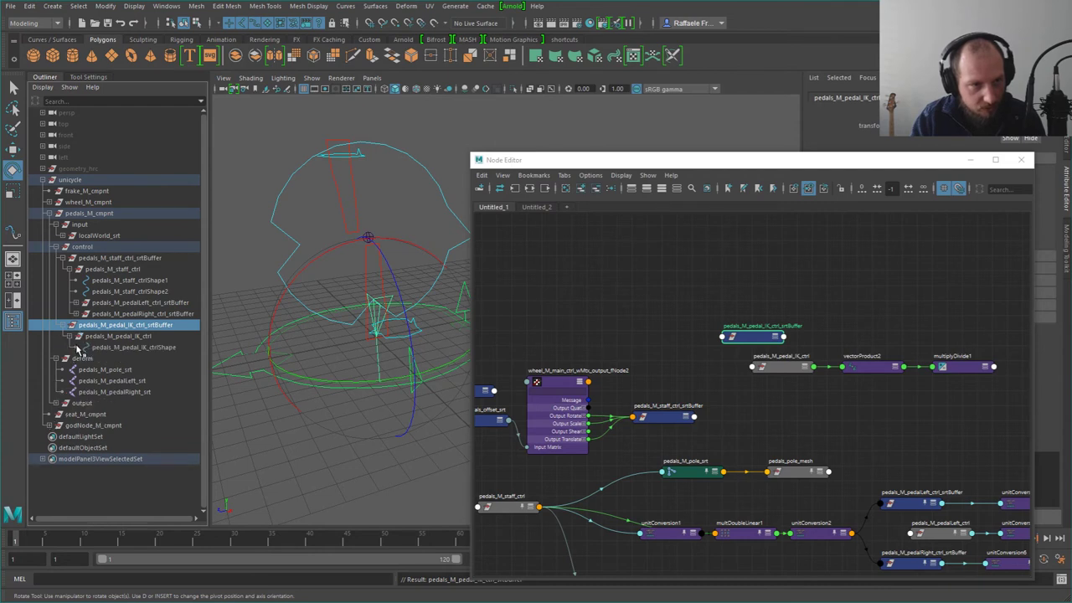
click(643, 359)
alt+middle_drag(582, 413, 622, 349)
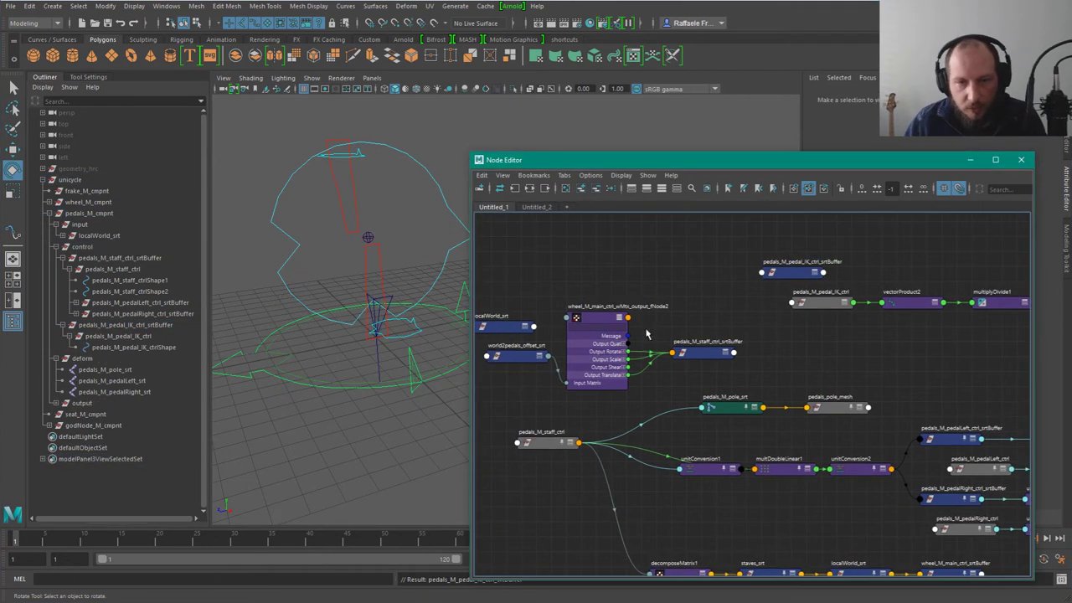
Step: Connect wheel_M_main_ctrl_wMtx_output_fNode2's Output Translate, Scale and Rotate to the matching inputs of pedals_M_pedal_IK_ctrl_srtBuffer
click(796, 274)
key(3)
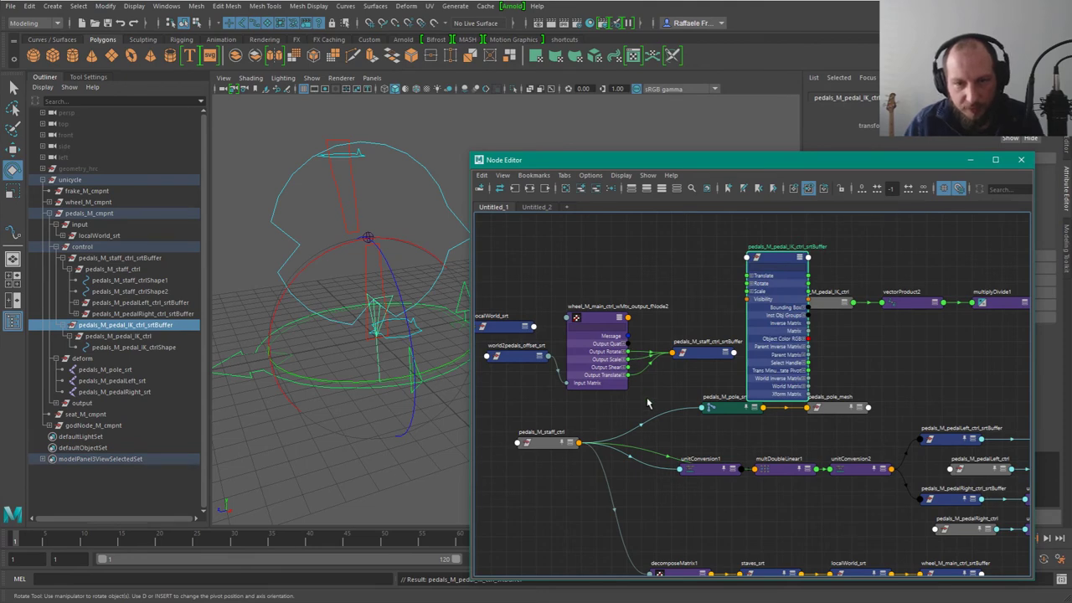
scroll(648, 404, up, 3)
alt+middle_drag(646, 308, 620, 438)
drag(586, 487, 799, 308)
drag(587, 459, 800, 337)
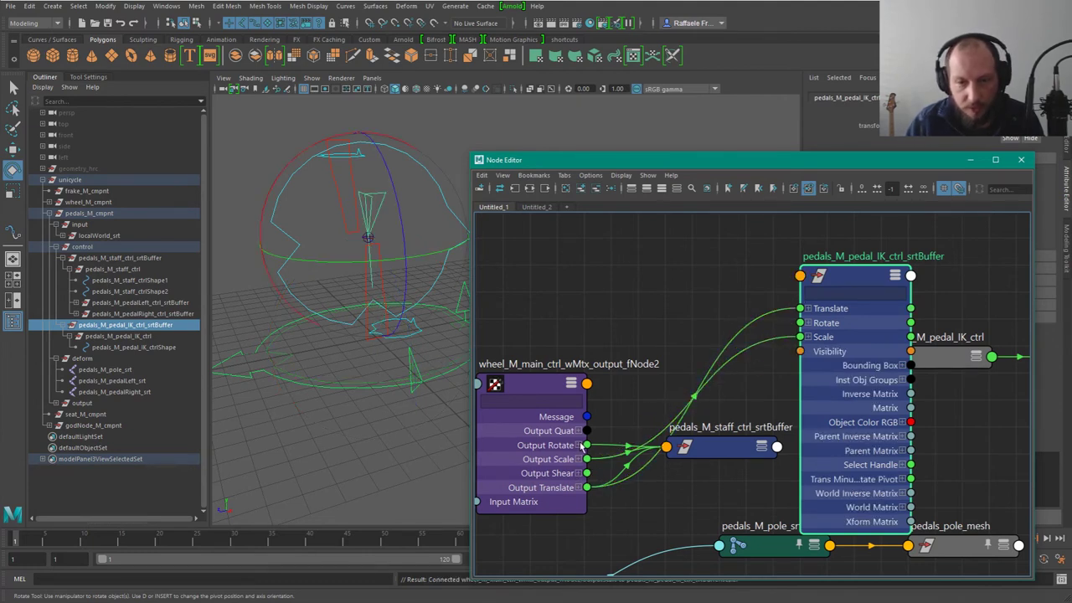
drag(587, 445, 799, 322)
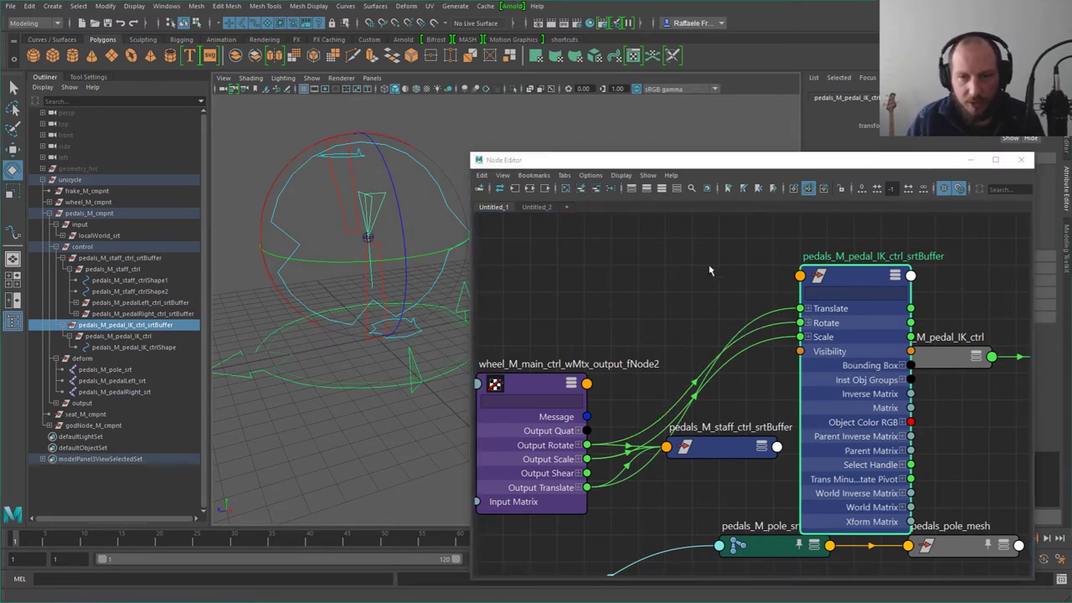
Step: Test the new connections by rotating the godNode master control, undo the rotation and select pedals_M_pedal_IK_ctrl_srtBuffer again
key(q)
key(Down)
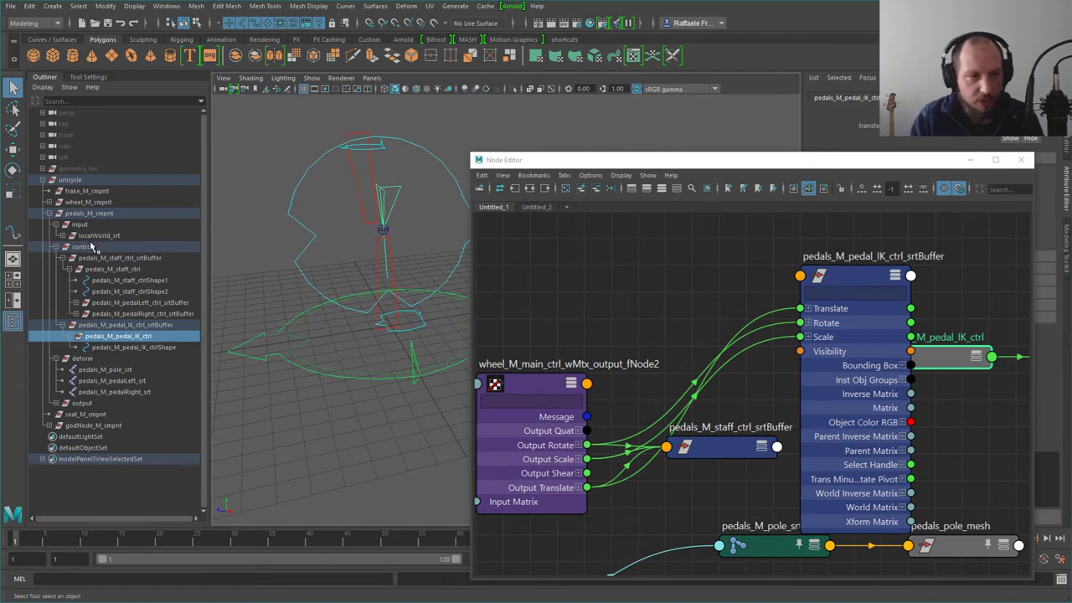
click(296, 370)
key(e)
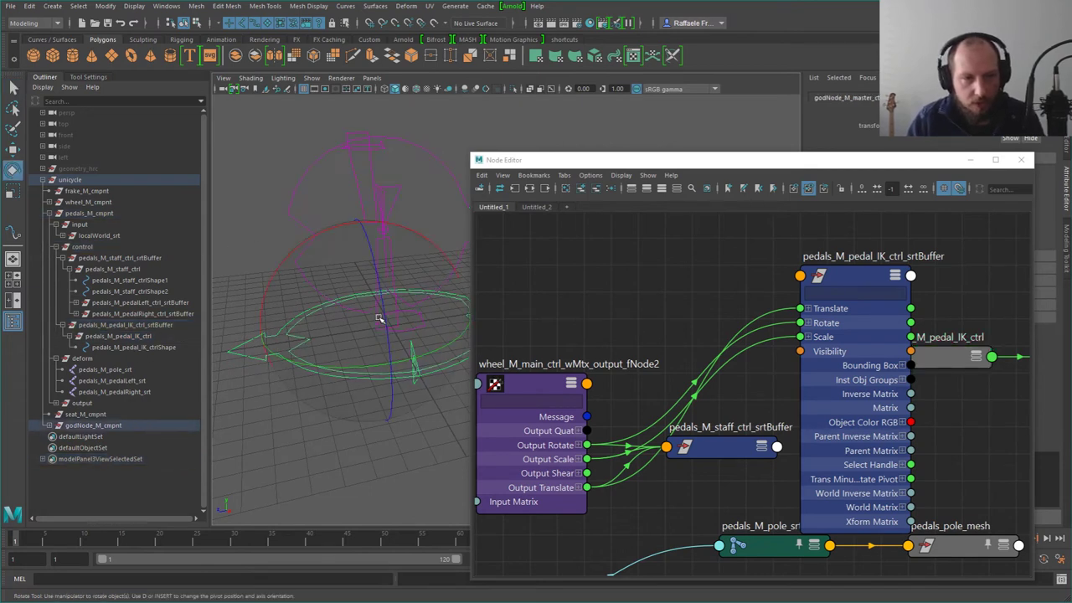
drag(422, 358, 451, 377)
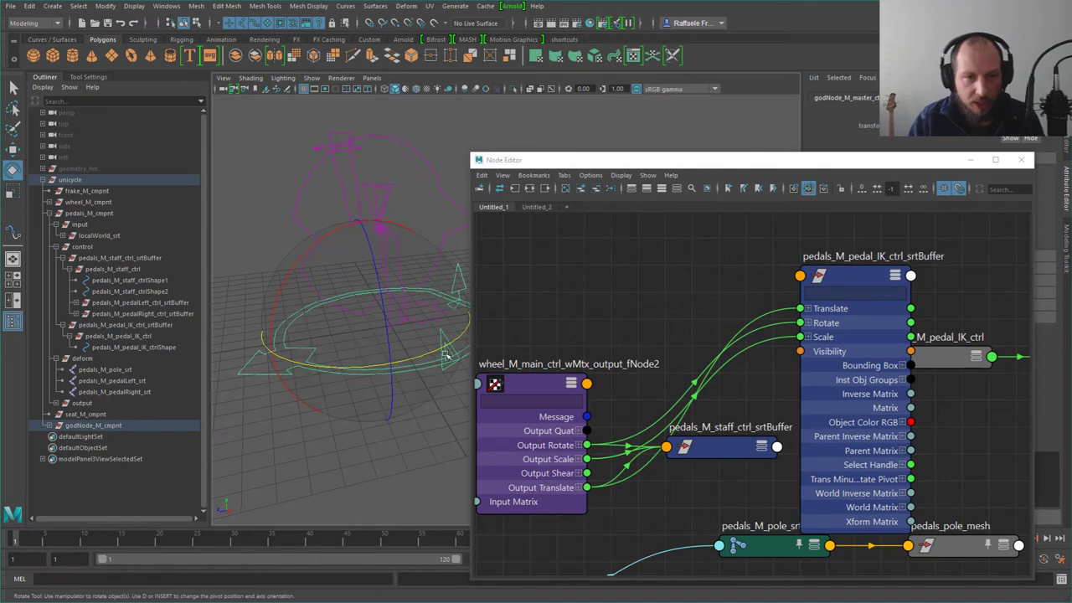
key(ctrl+z)
mouse_move(366, 412)
alt+mouse_down()
mouse_move(380, 390)
mouse_move(357, 466)
mouse_move(381, 409)
alt+mouse_up()
alt+drag(393, 347, 347, 335)
click(827, 337)
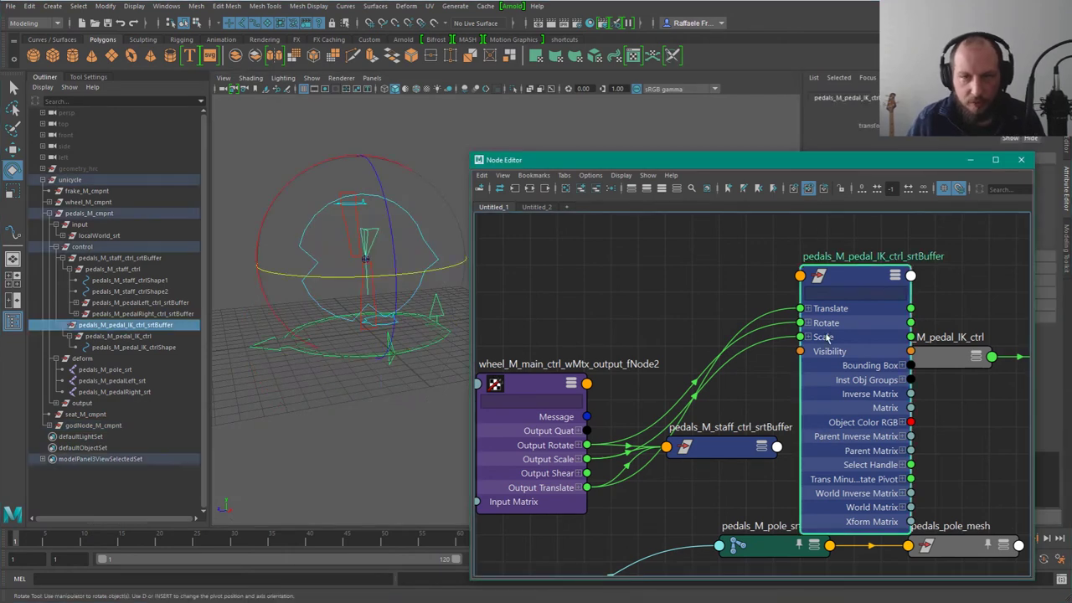
Step: Expand localWorld_srt in the pedals component's input group and inspect it along with its world2pedals_offset_srt child
click(448, 334)
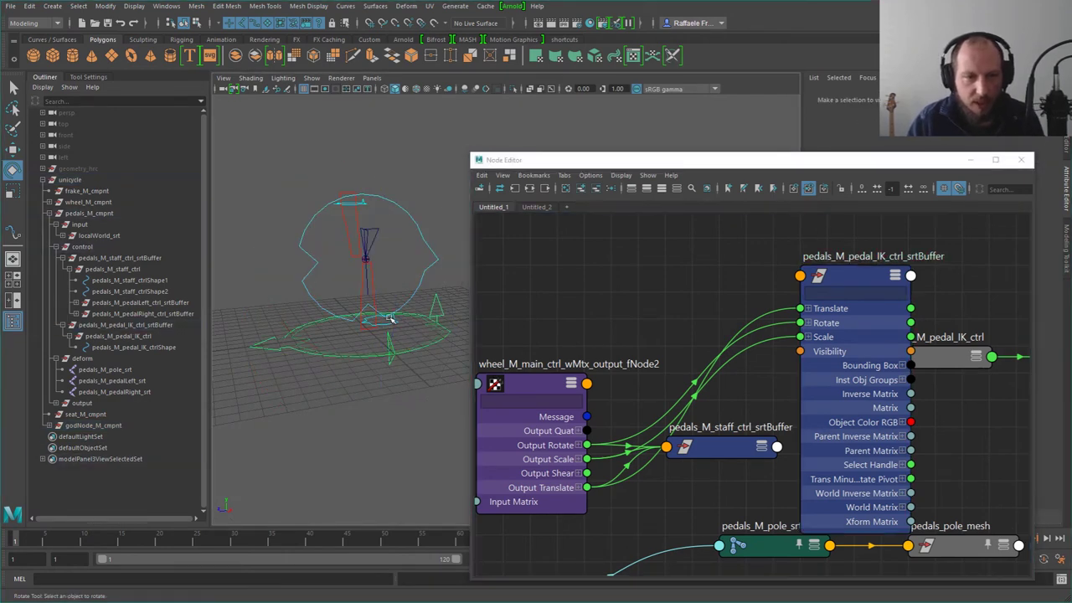
click(392, 319)
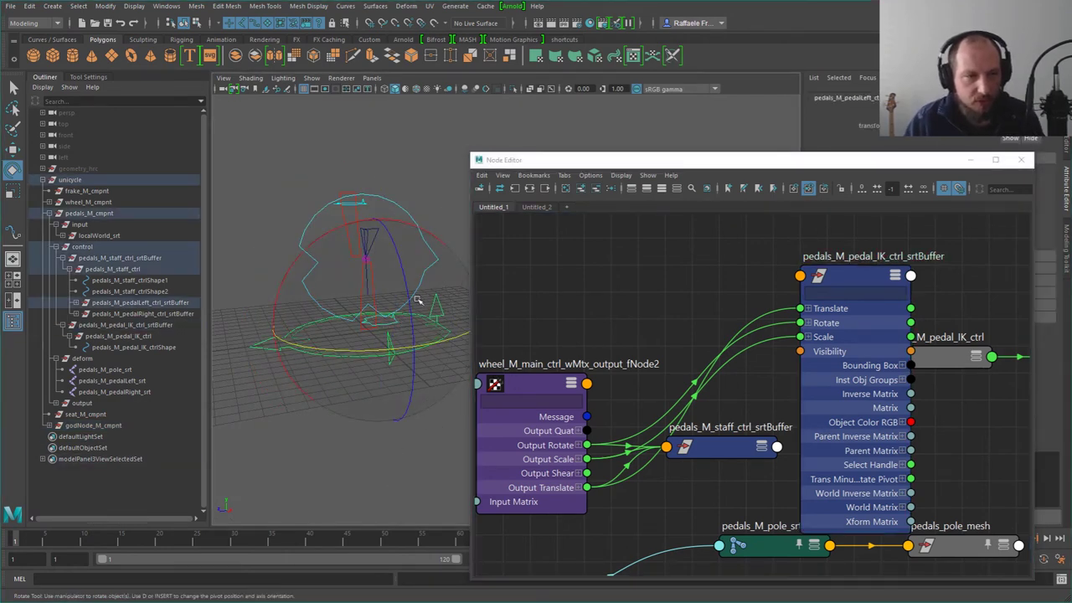
click(66, 236)
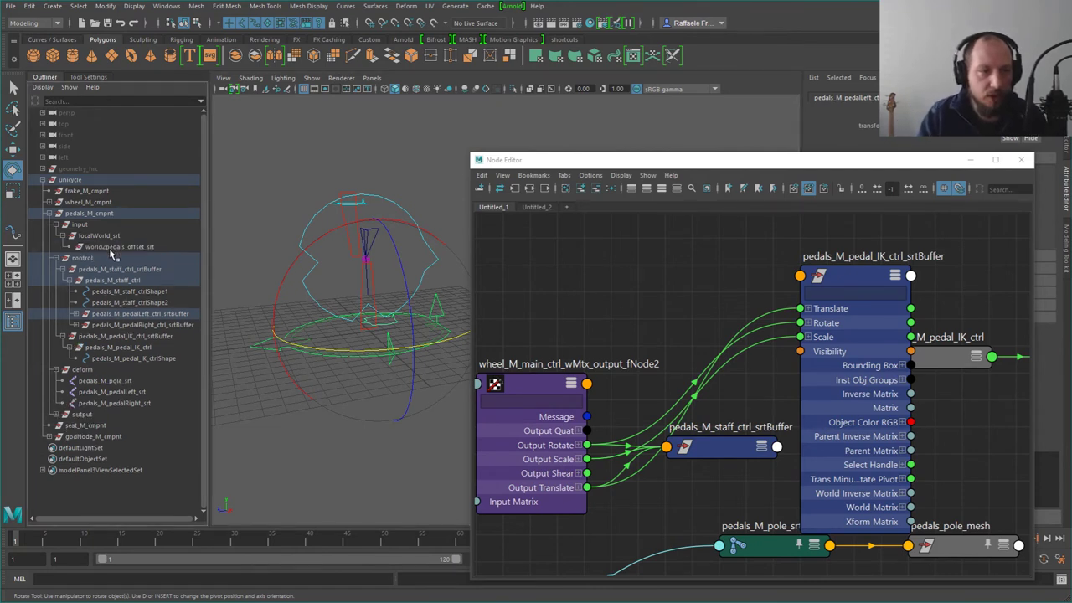
click(109, 246)
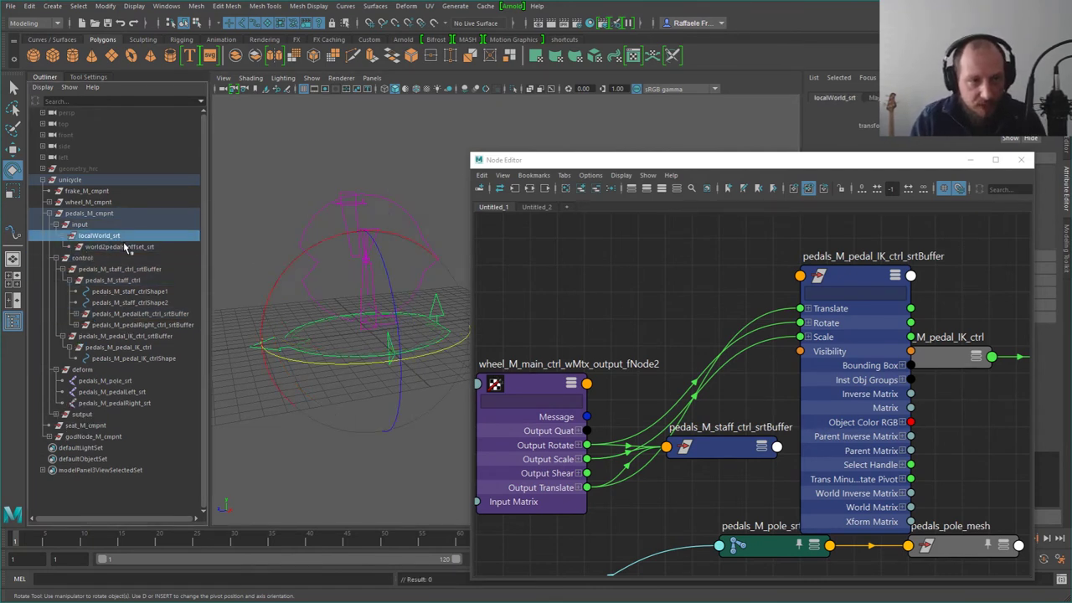
click(112, 235)
click(131, 246)
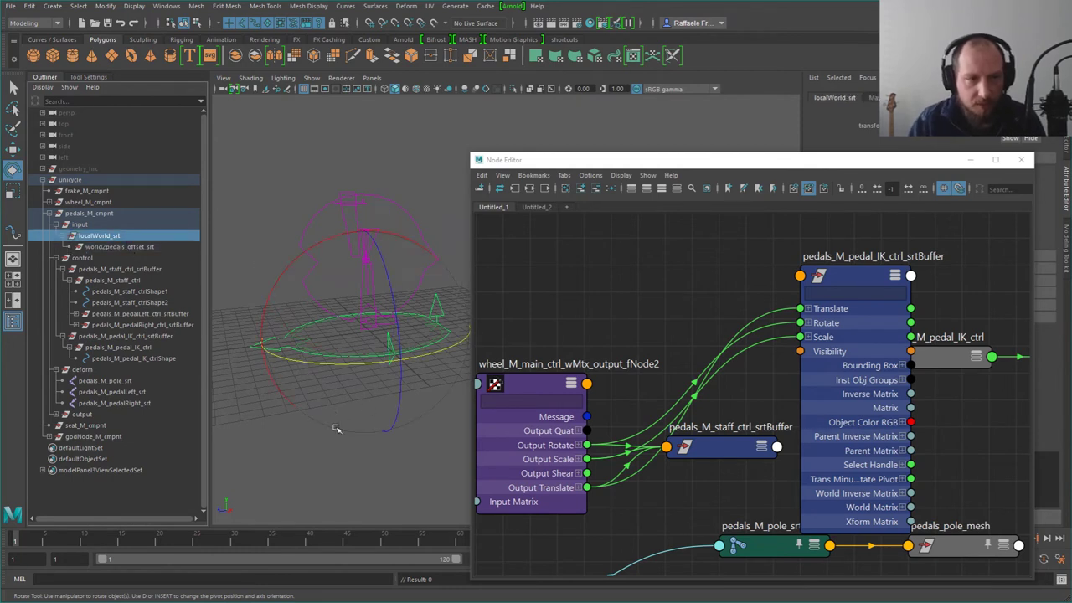
Step: Rotate the godNode master control about 54 degrees around its vertical axis to test how the pedals inputs follow
click(358, 360)
click(273, 356)
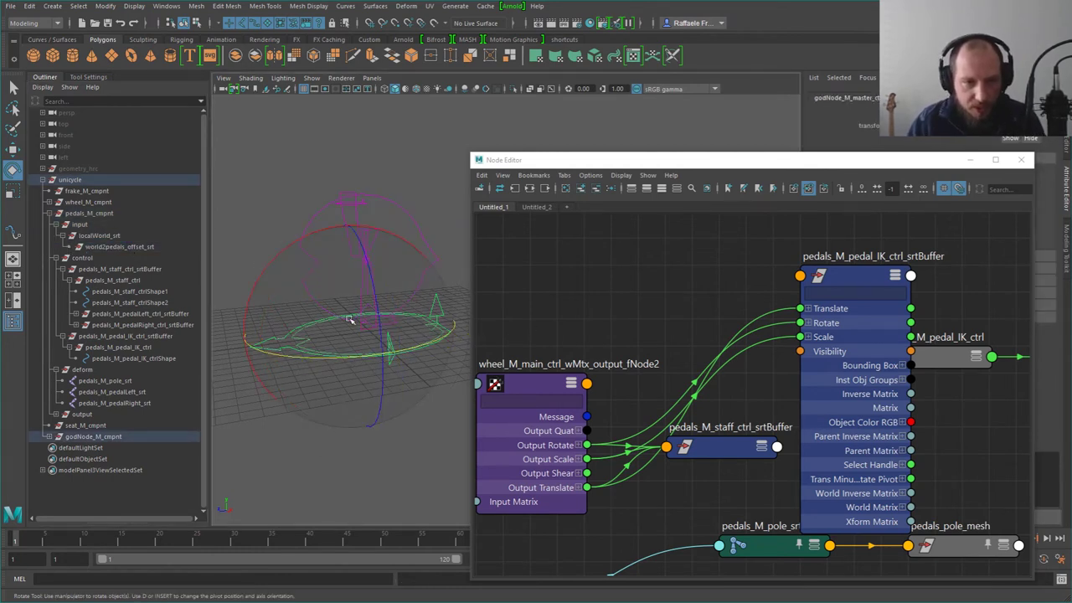
drag(305, 362, 332, 281)
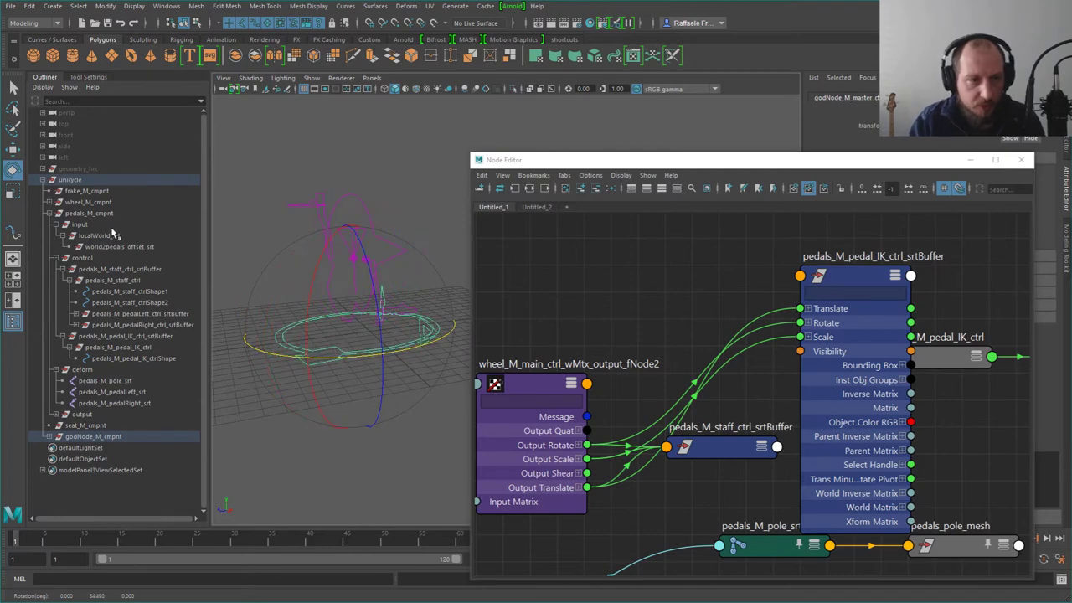
Step: Examine the pivot position and orientation of world2pedals_offset_srt against localWorld_srt with the Move tool, then clear the selection
click(161, 250)
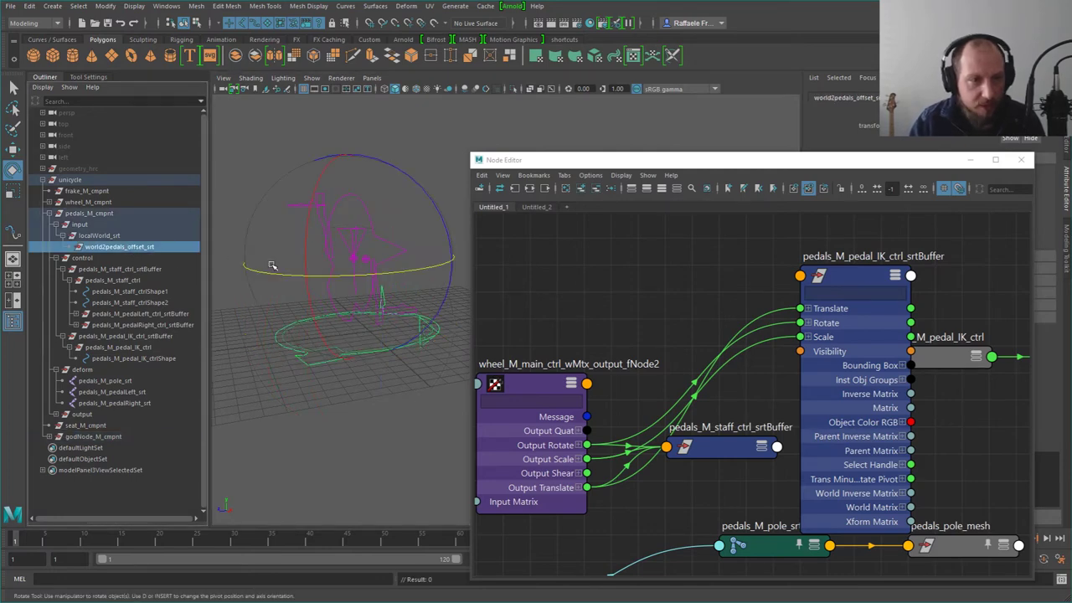
key(w)
alt+drag(416, 295, 412, 287)
alt+middle_drag(414, 287, 354, 298)
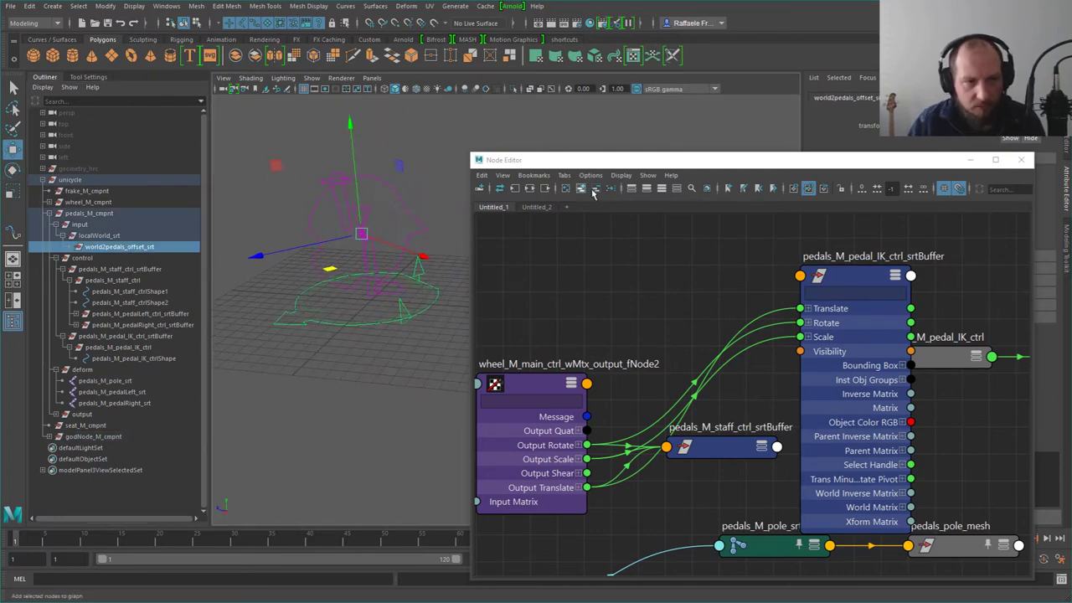
drag(643, 160, 584, 162)
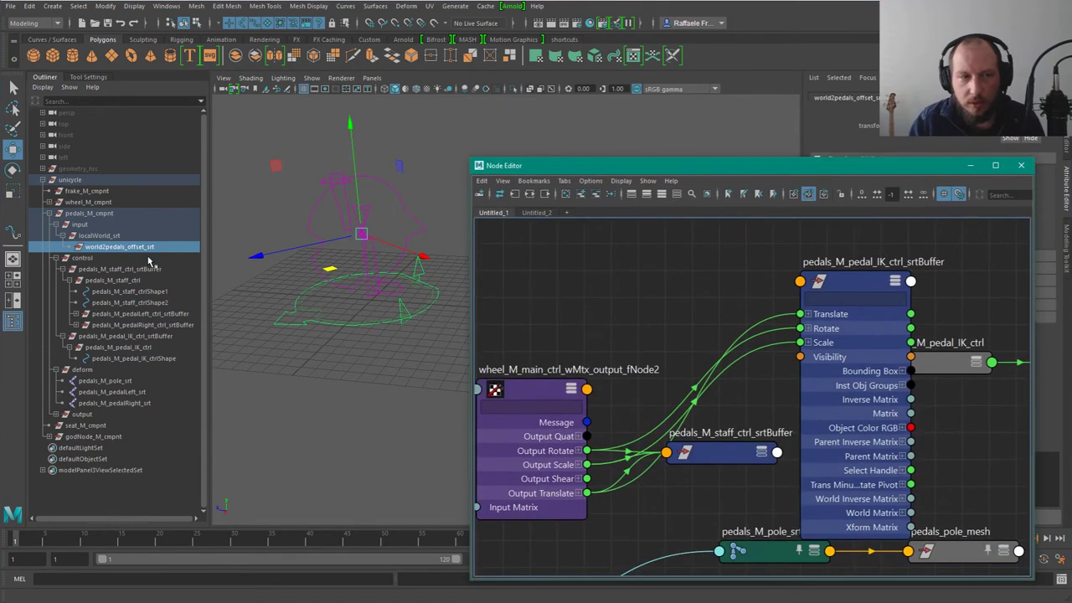
click(122, 237)
click(125, 247)
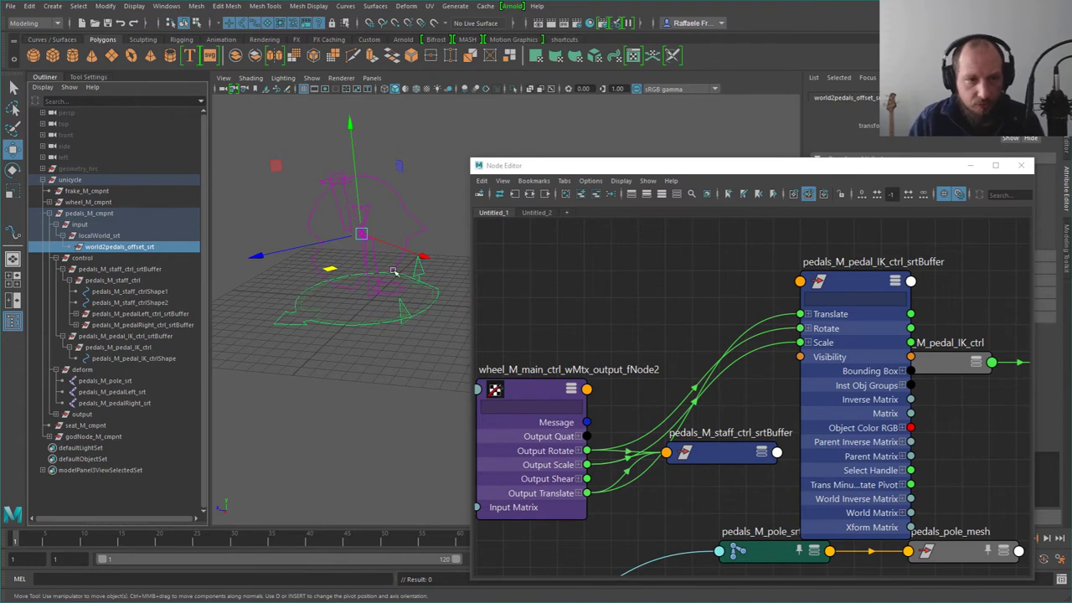
alt+drag(371, 327, 419, 313)
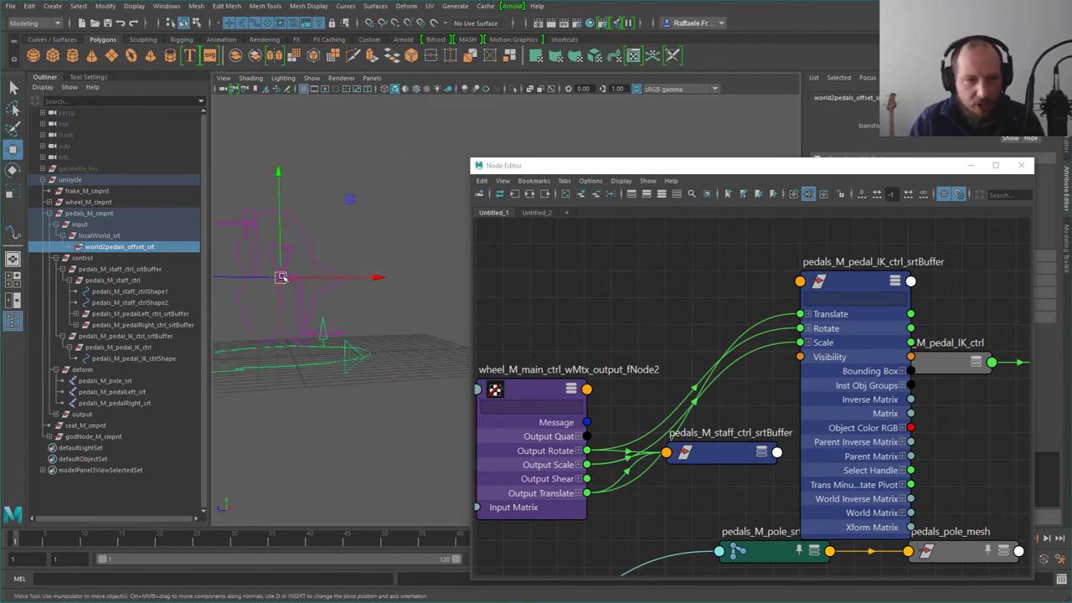
click(391, 302)
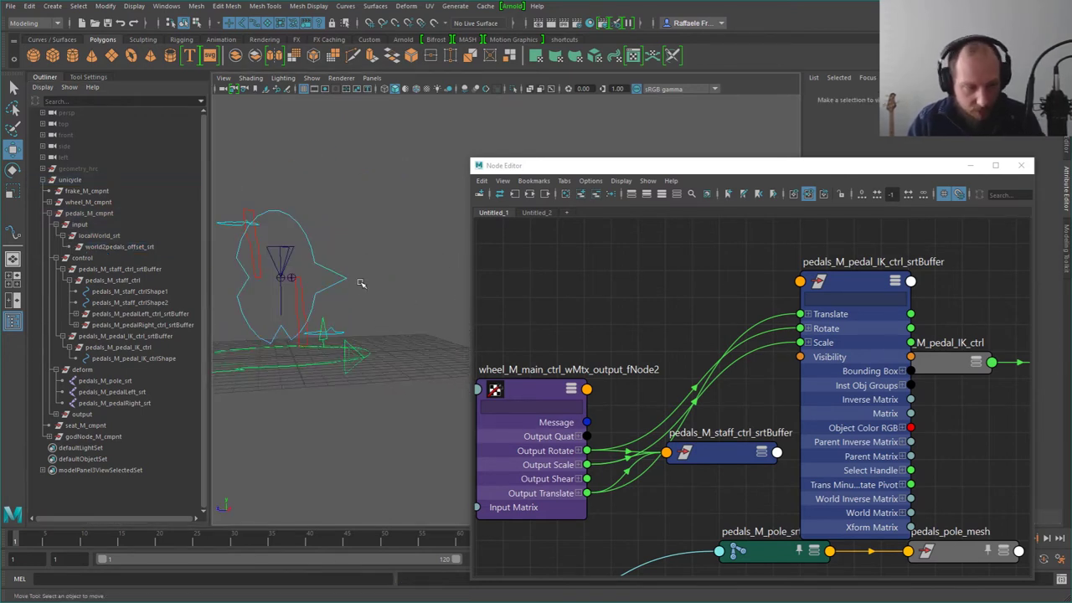
Step: Create an empty group and parent it under world2pedals_offset_srt in the pedals input hierarchy
key(ctrl+g)
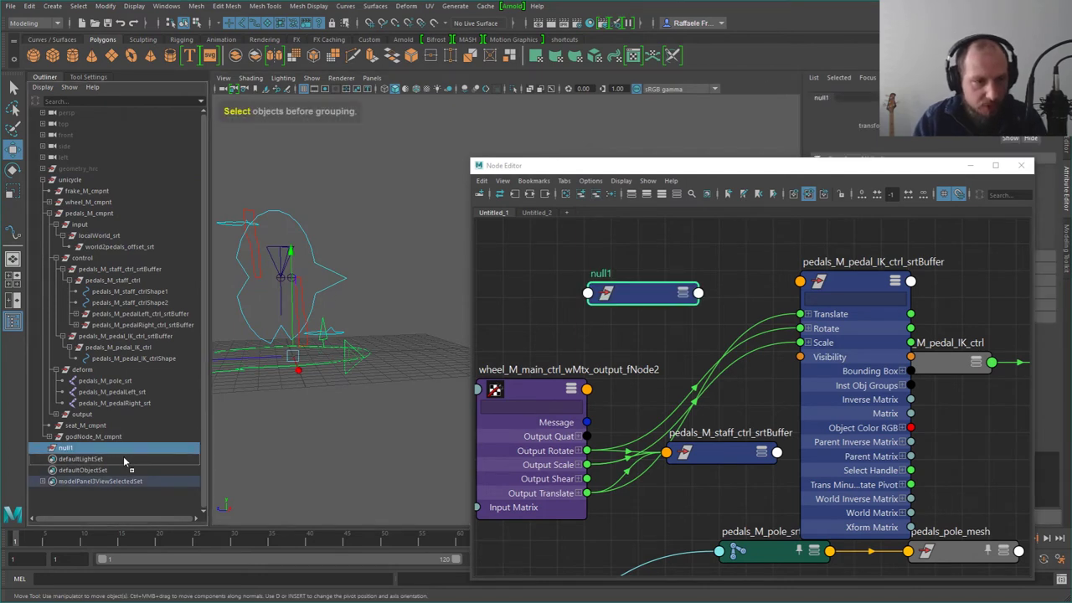
middle_drag(115, 453, 124, 246)
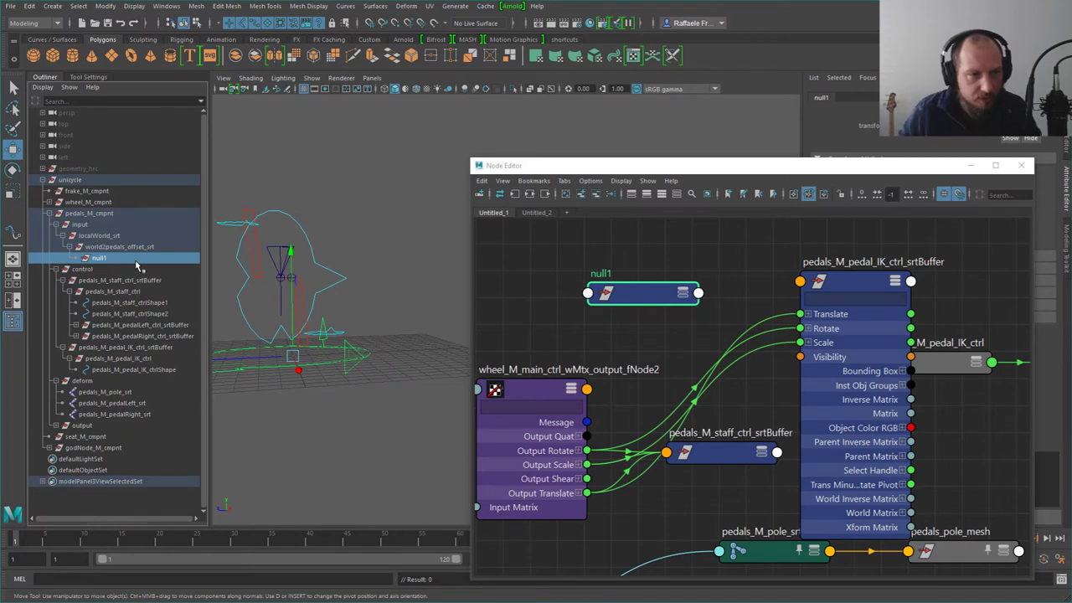
double_click(136, 261)
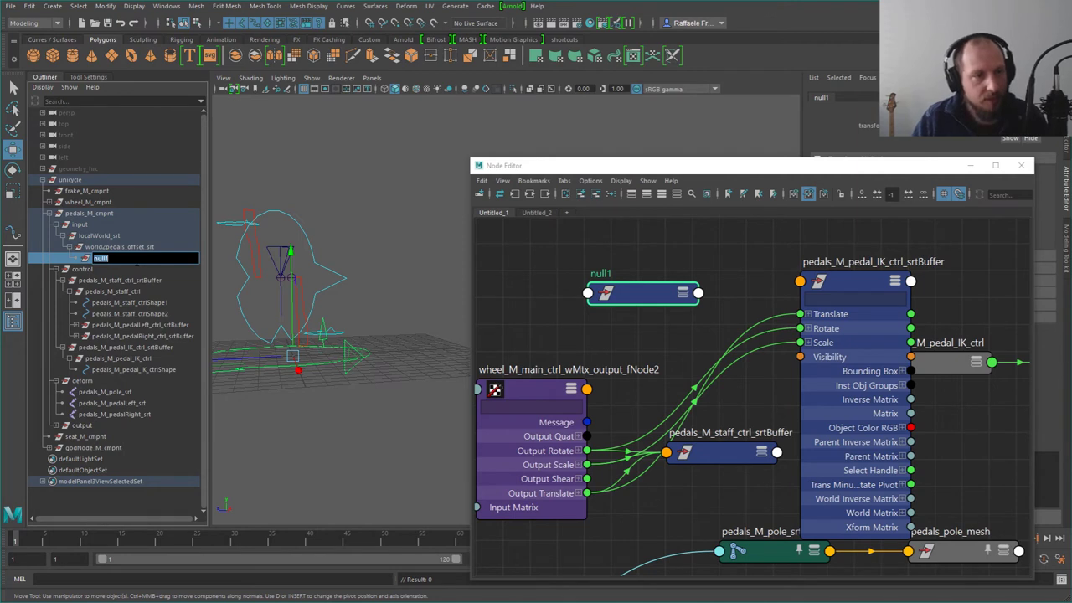
key(Return)
Step: Rename world2pedals_offset_srt as world2staff_offset_srt
key(Up)
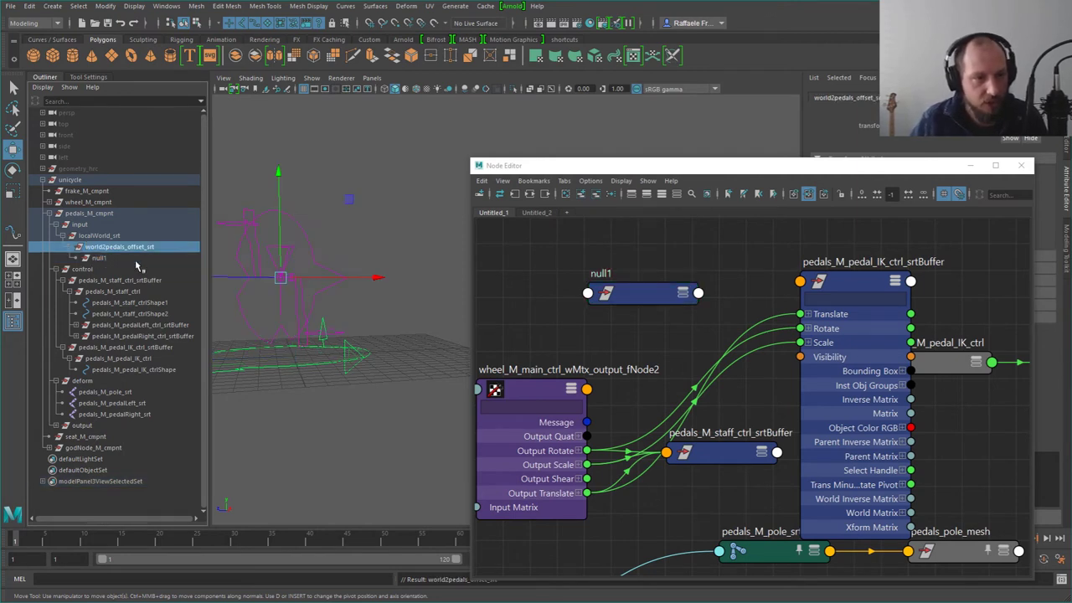
key(Return)
key(Right)
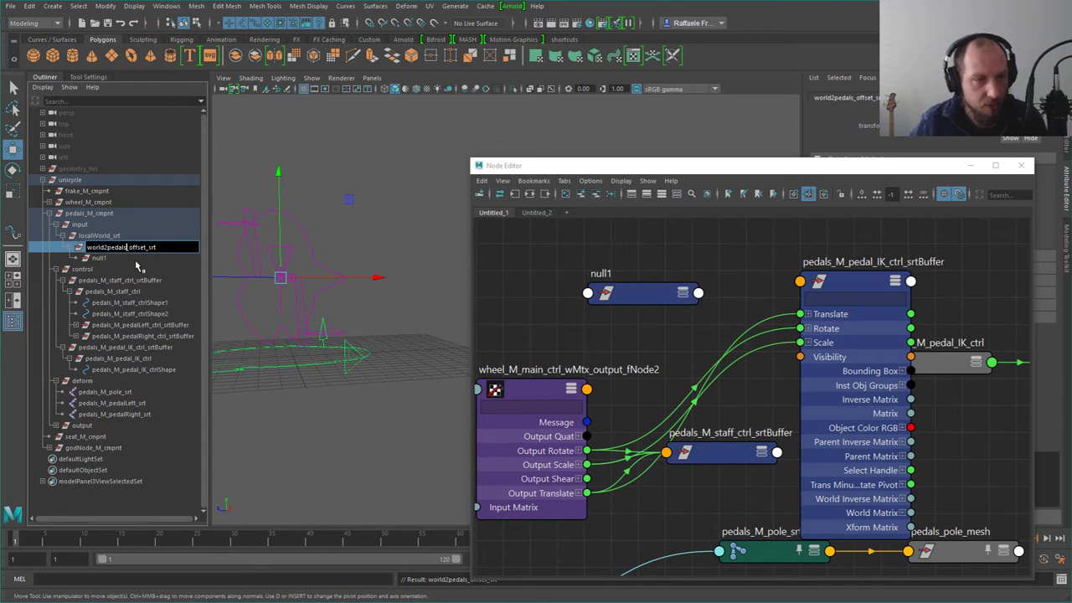
key(BackSpace)
key(BackSpace)
key(BackSpace)
key(BackSpace)
key(BackSpace)
key(BackSpace)
text(sta)
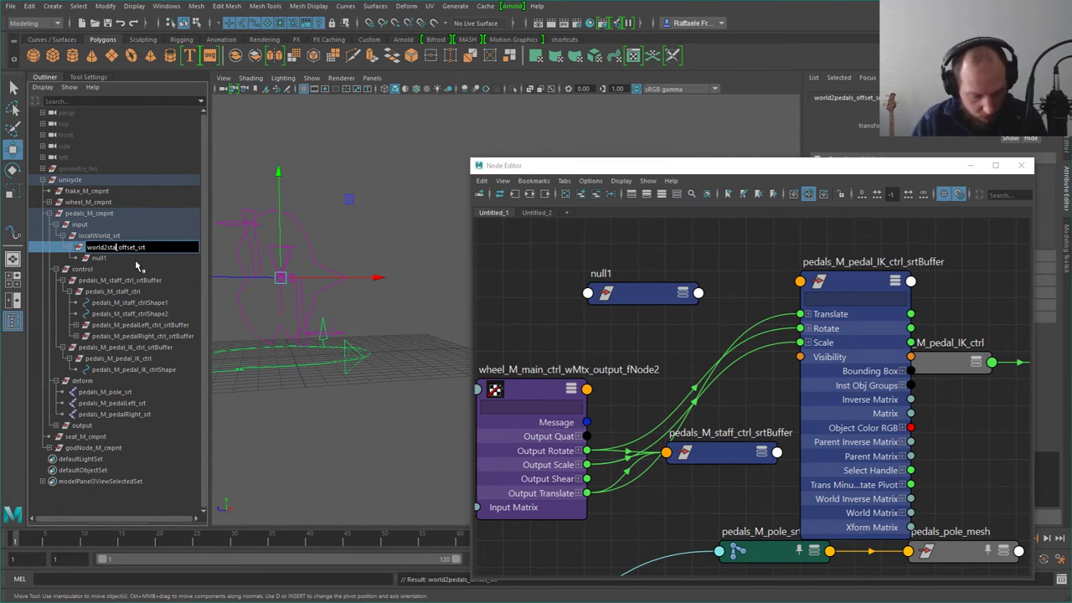
text(ff)
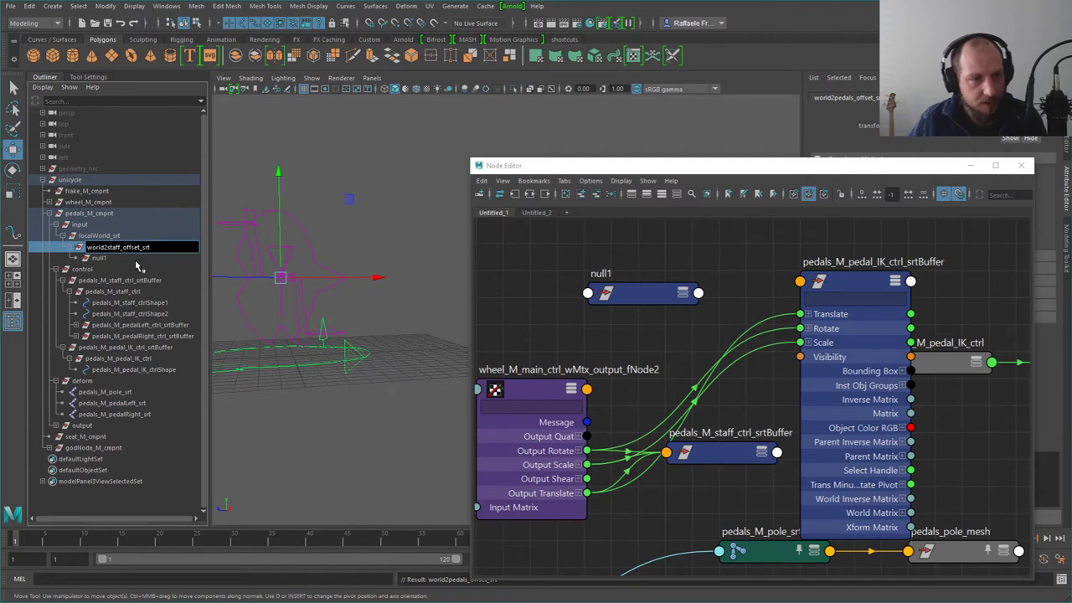
Step: Rename the empty group under world2staff_offset_srt as staff2pedals_offset_srt, and save the scene with nothing selected
double_click(136, 262)
text(sta)
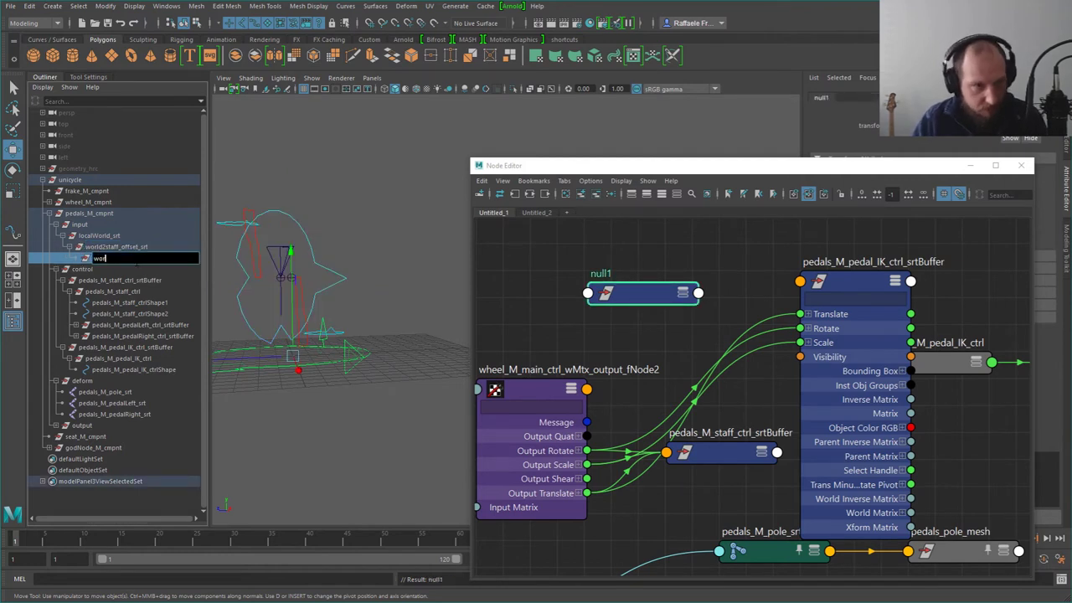
text(ff_)
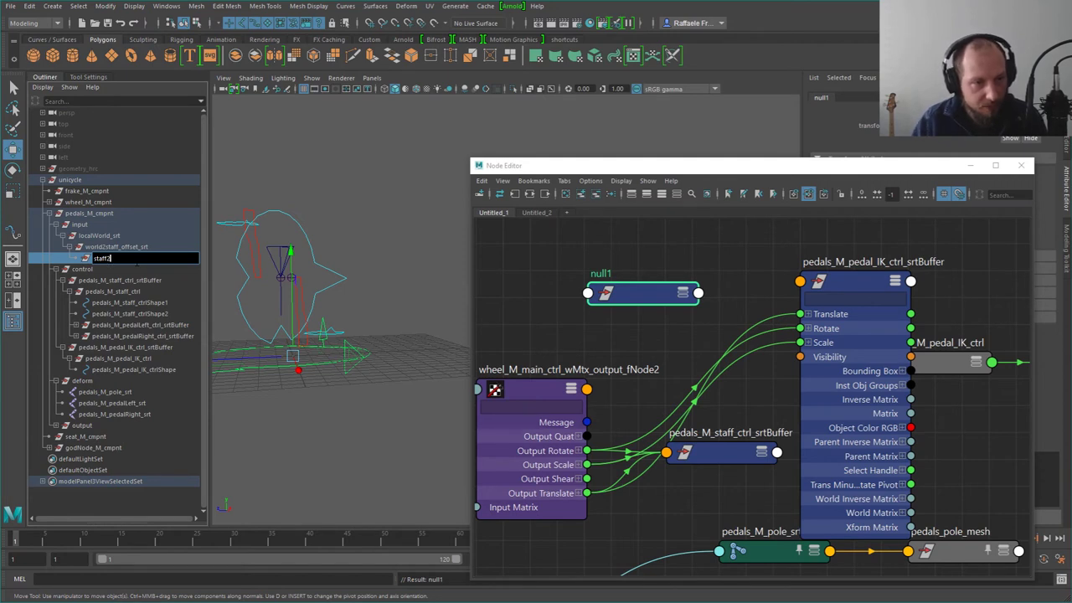
text(pedals_)
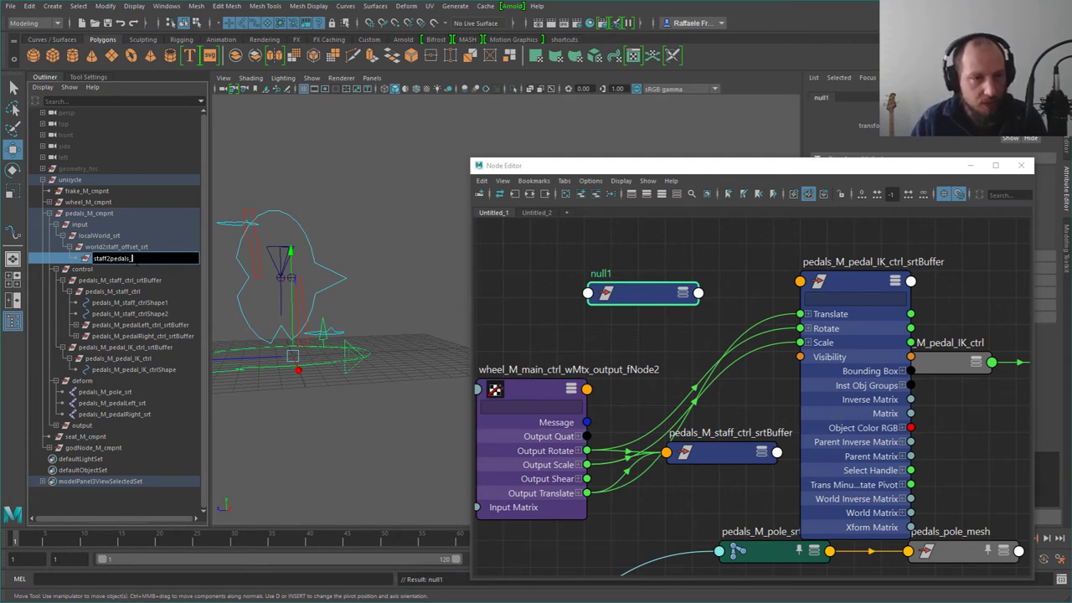
text(offset)
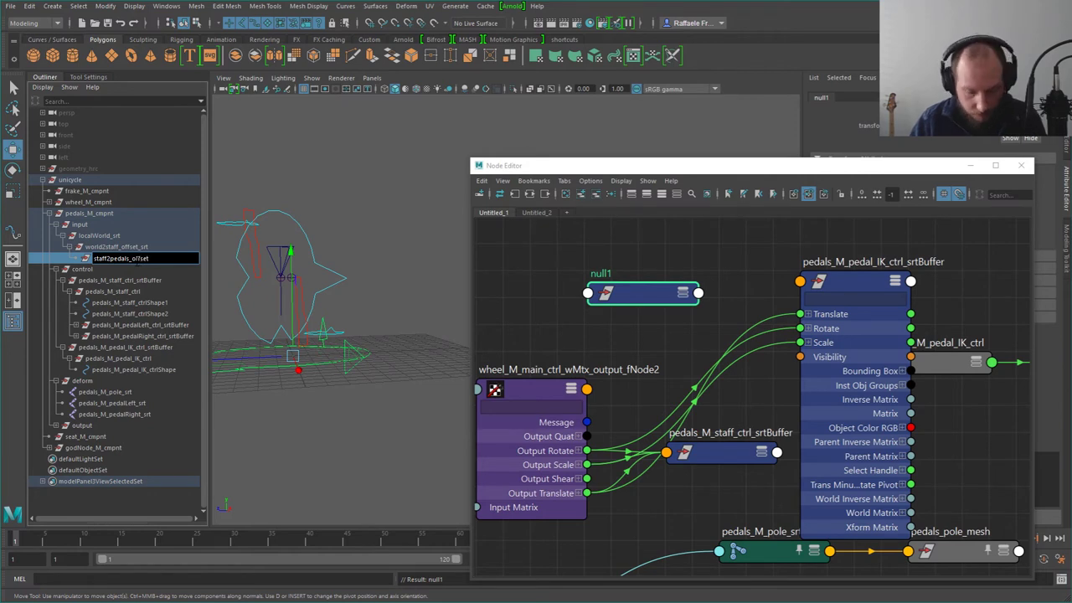
text(_srt)
key(Return)
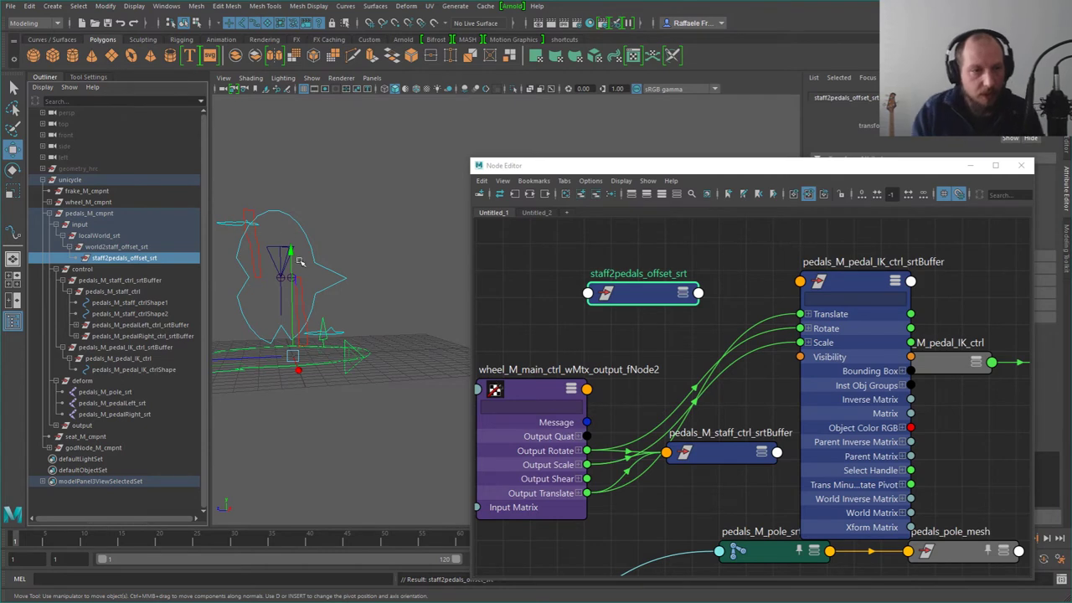
key(q)
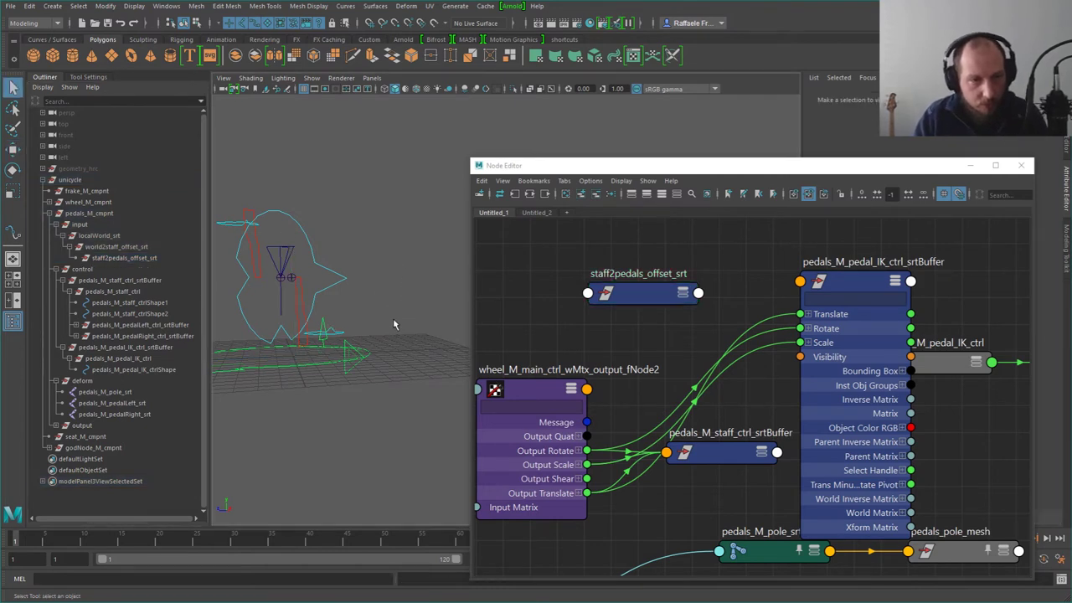
key(ctrl+s)
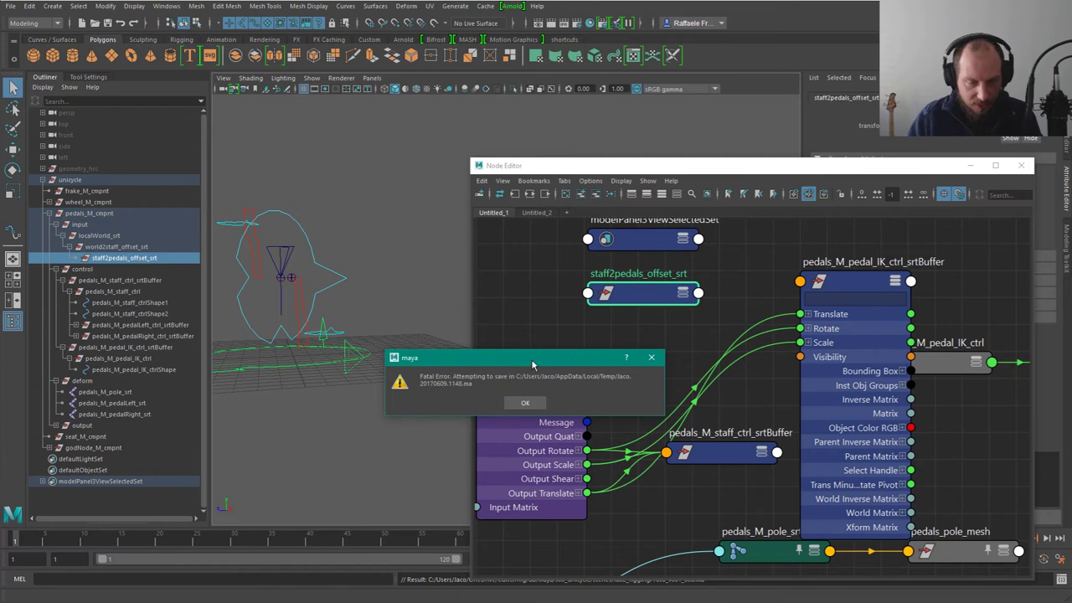
Step: Switch to Paint, undo the stray brush strokes, paste a screenshot of the error dialog and move the Paint window off the Maya screen
key(super+e)
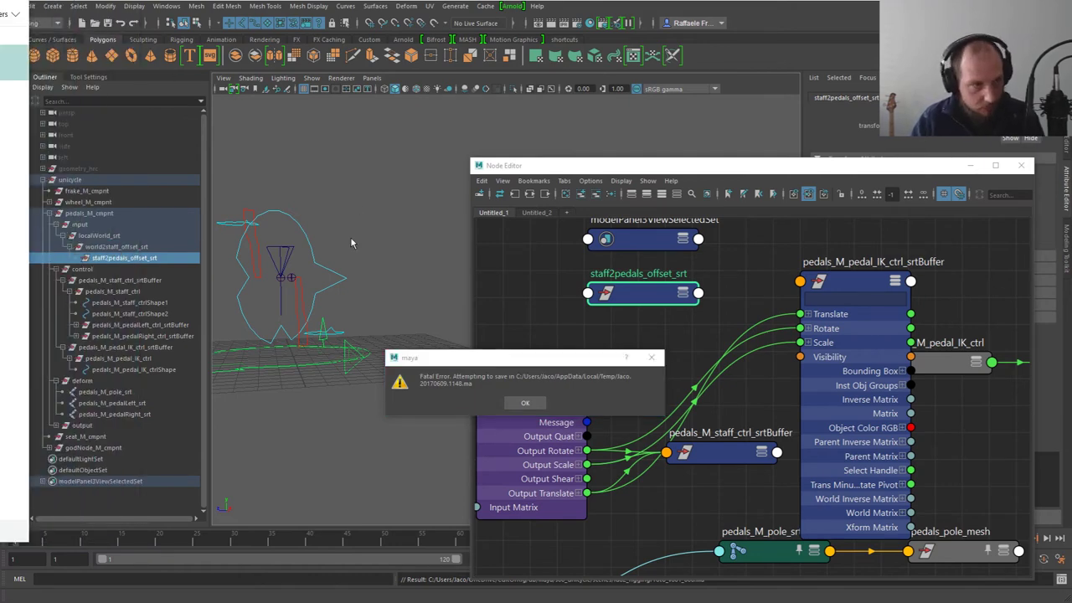
key(Return)
drag(356, 222, 414, 318)
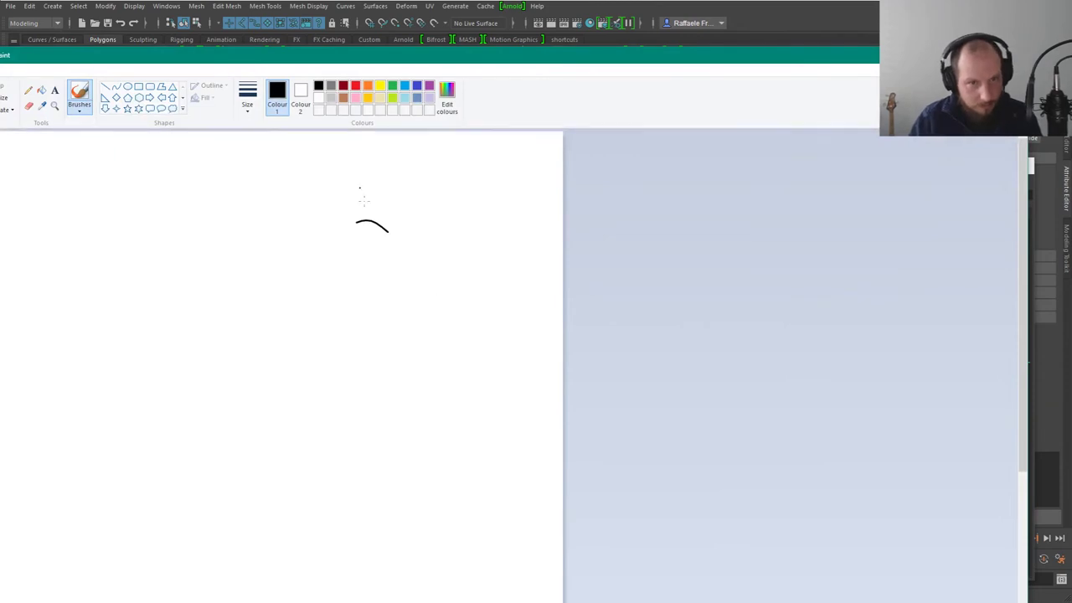
key(ctrl+z)
key(ctrl+z)
key(ctrl+v)
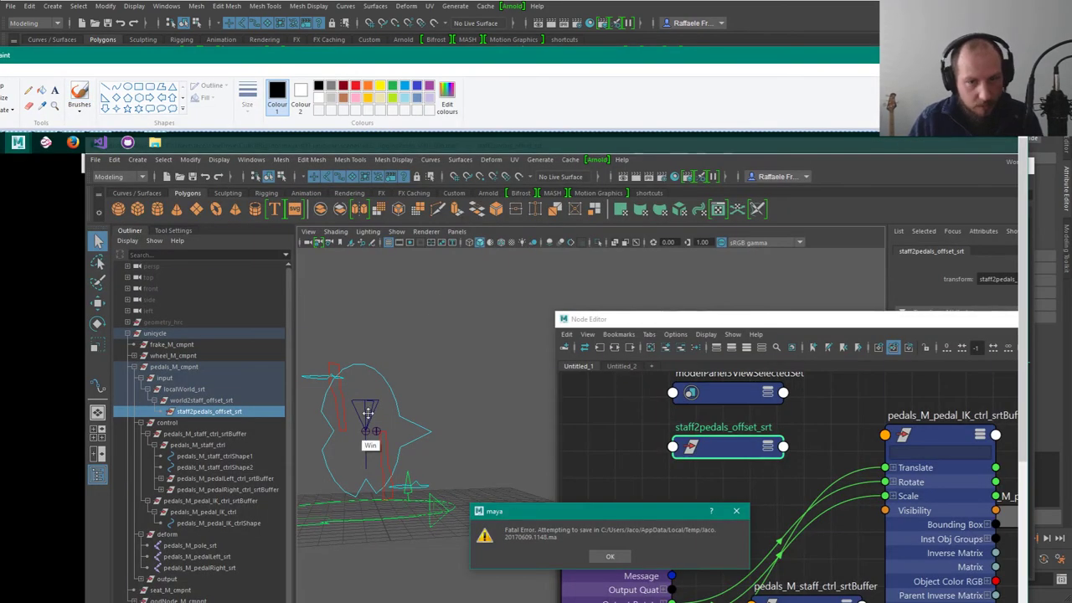
key(super+Right)
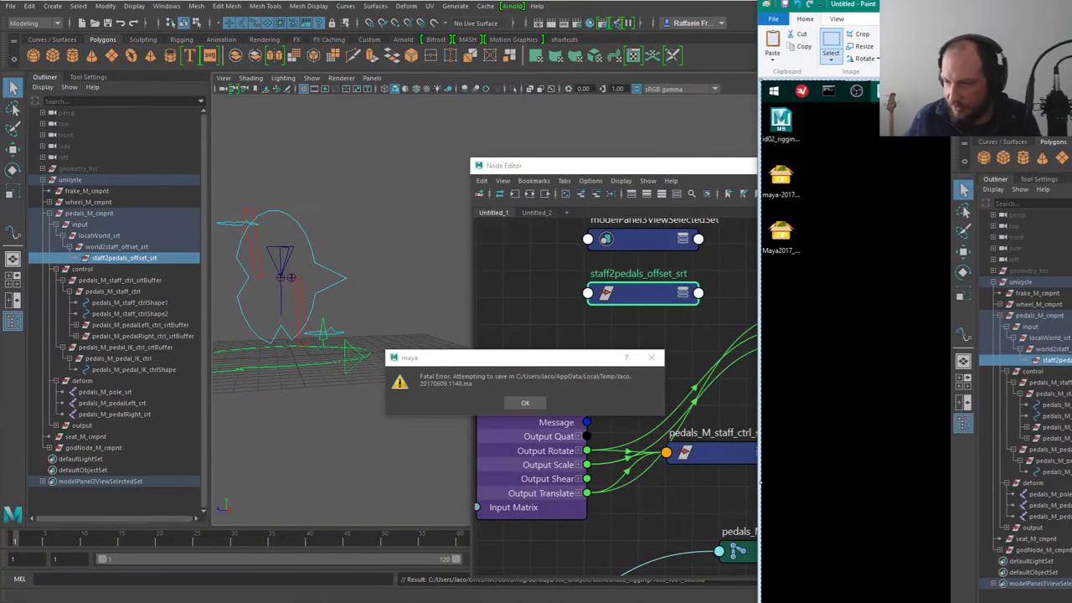
drag(921, 4, 1071, 4)
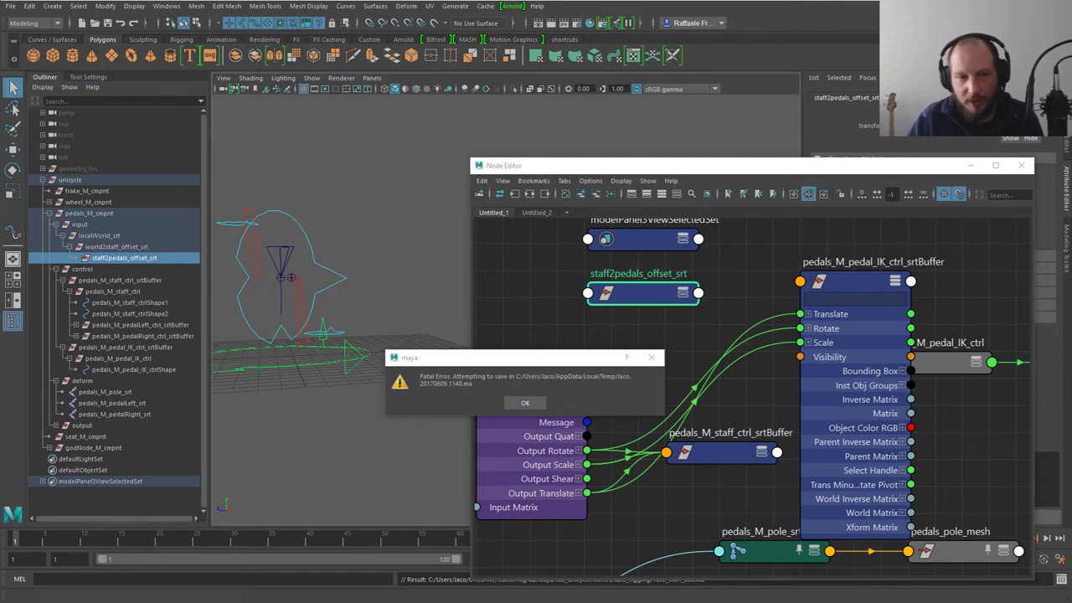
Step: Dismiss the fatal error message and close the crashed Maya program
click(527, 403)
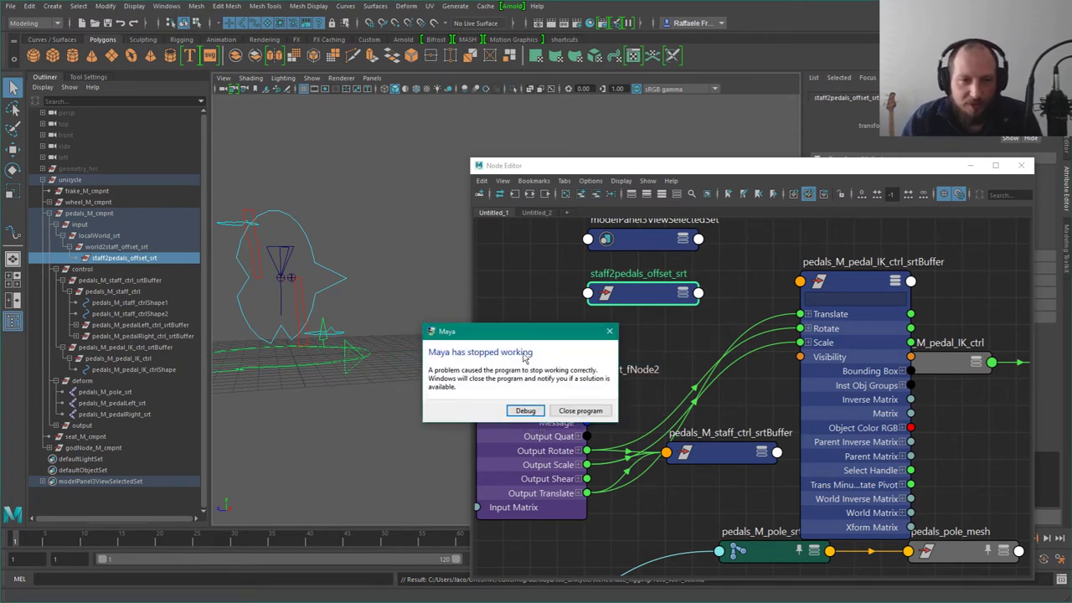
click(579, 411)
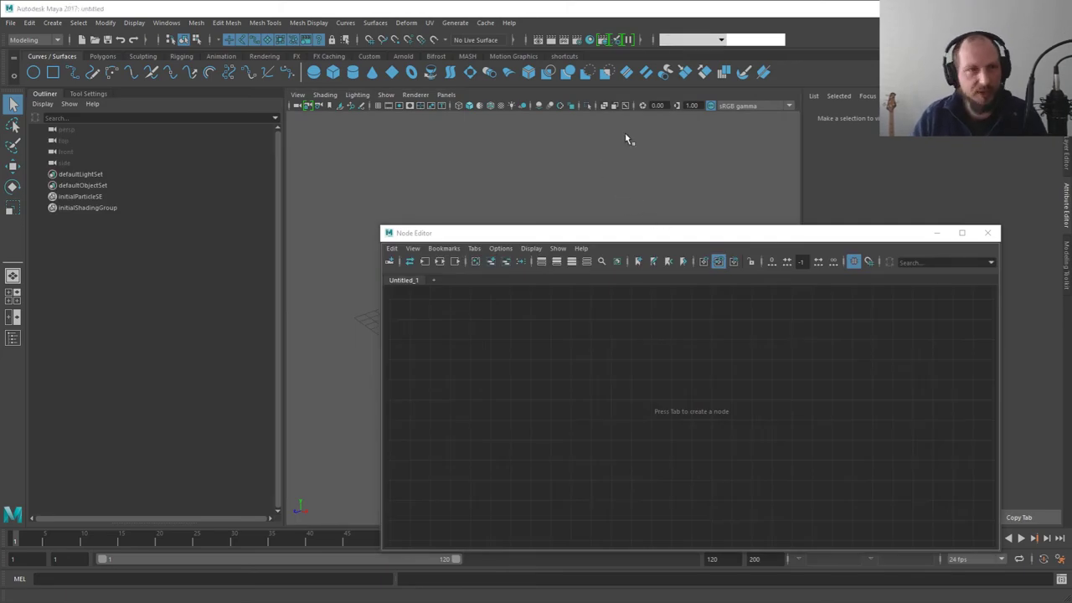
Step: Reopen the scene id02_riggingProto_v001_006.mb from the s00_unicycle scenes folder and bring the unicycle rig into view
click(11, 22)
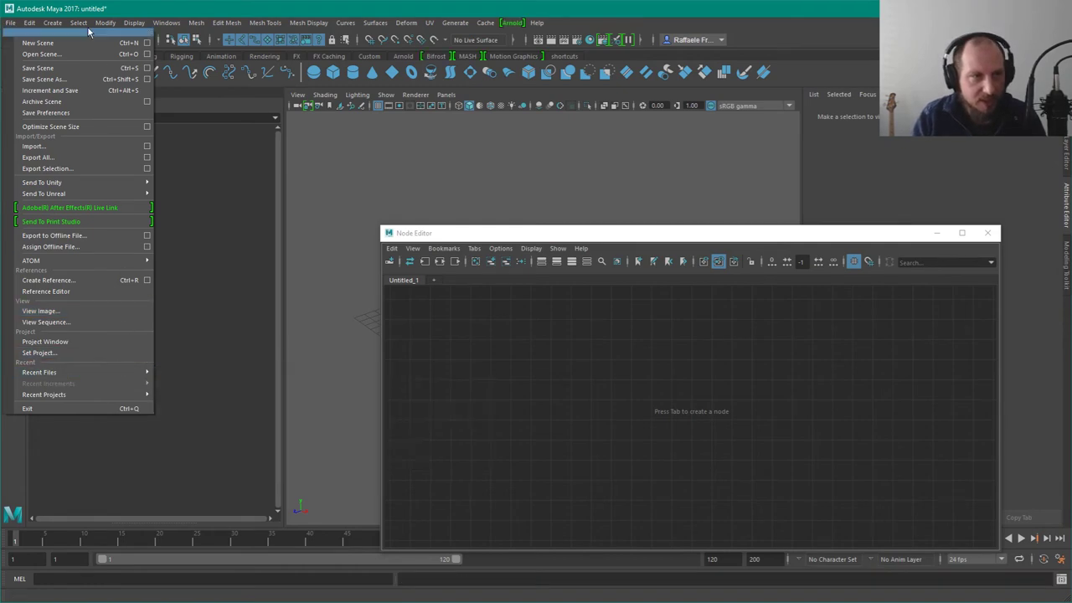
click(11, 22)
click(10, 23)
click(38, 53)
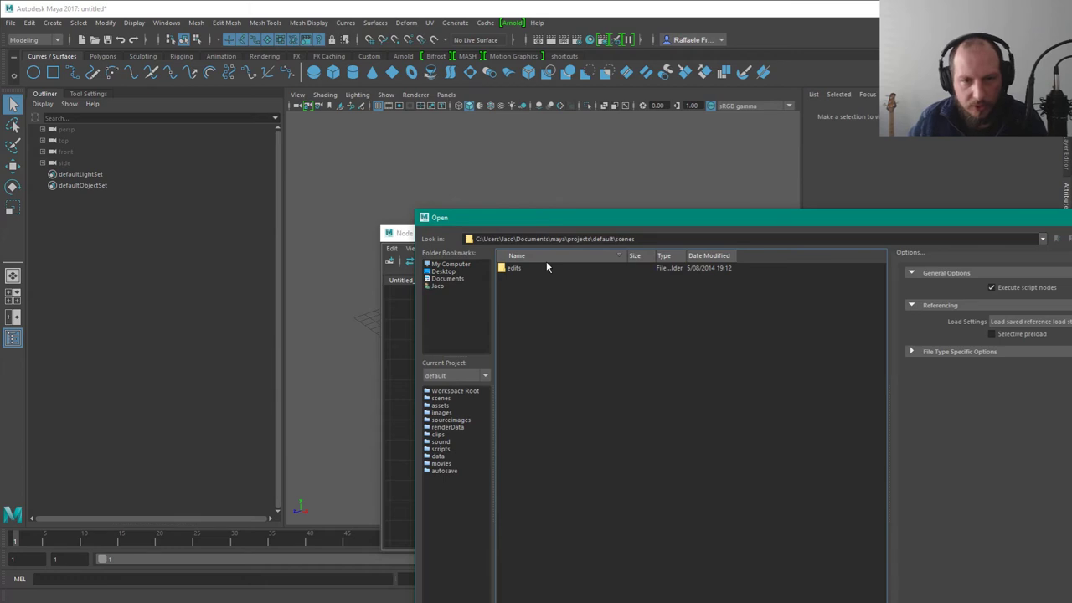
alt+drag(649, 457, 1071, 361)
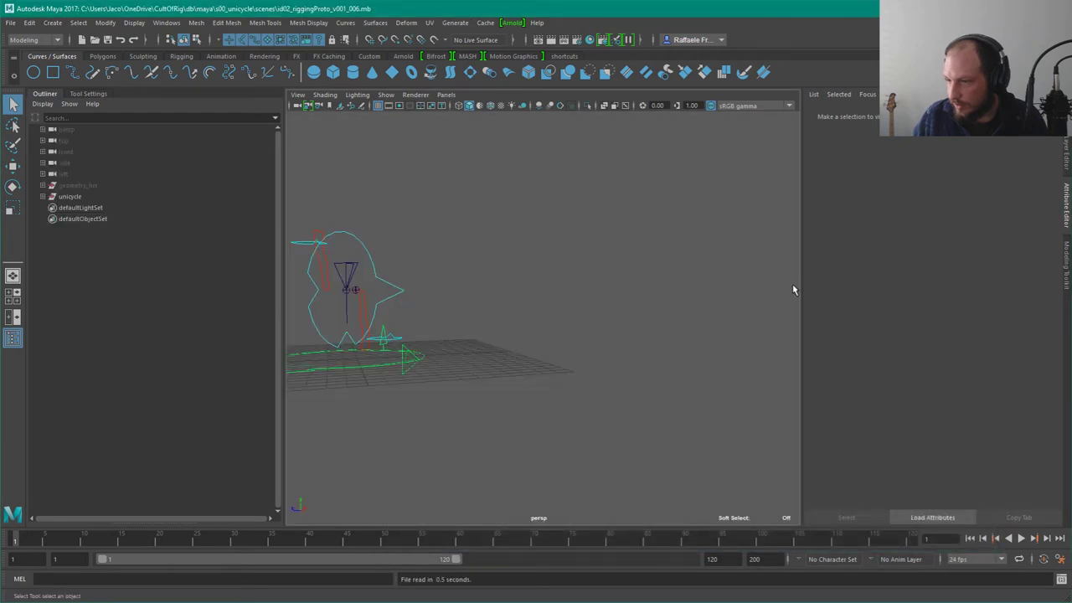
alt+drag(510, 259, 598, 271)
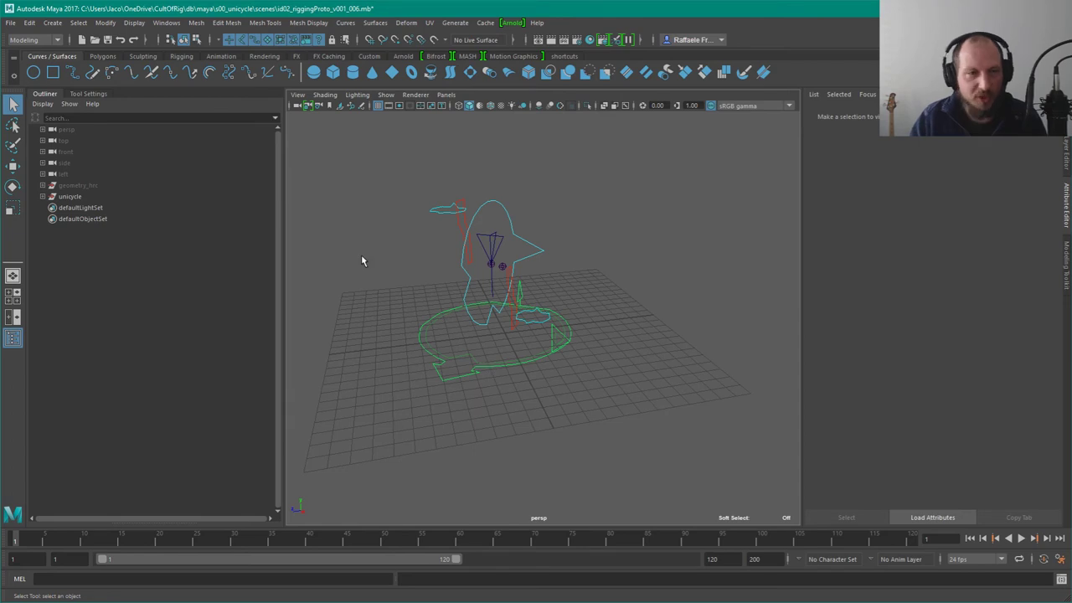
Step: Open the Node Editor, place its window clear of the rig and show the pedals network in the Untitled_1 graph
key(alt+n)
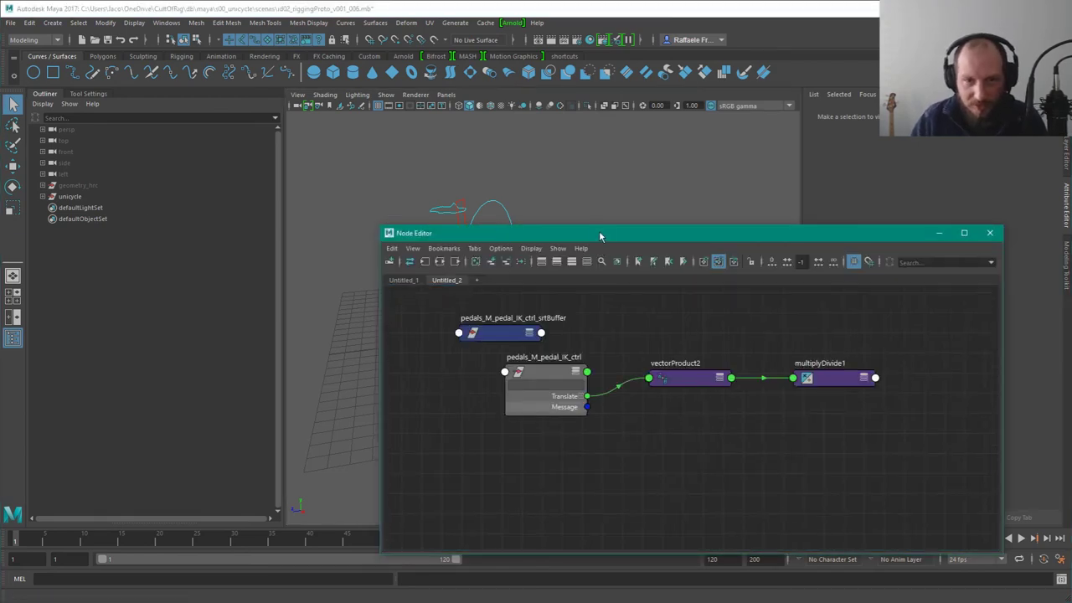
drag(599, 236, 633, 286)
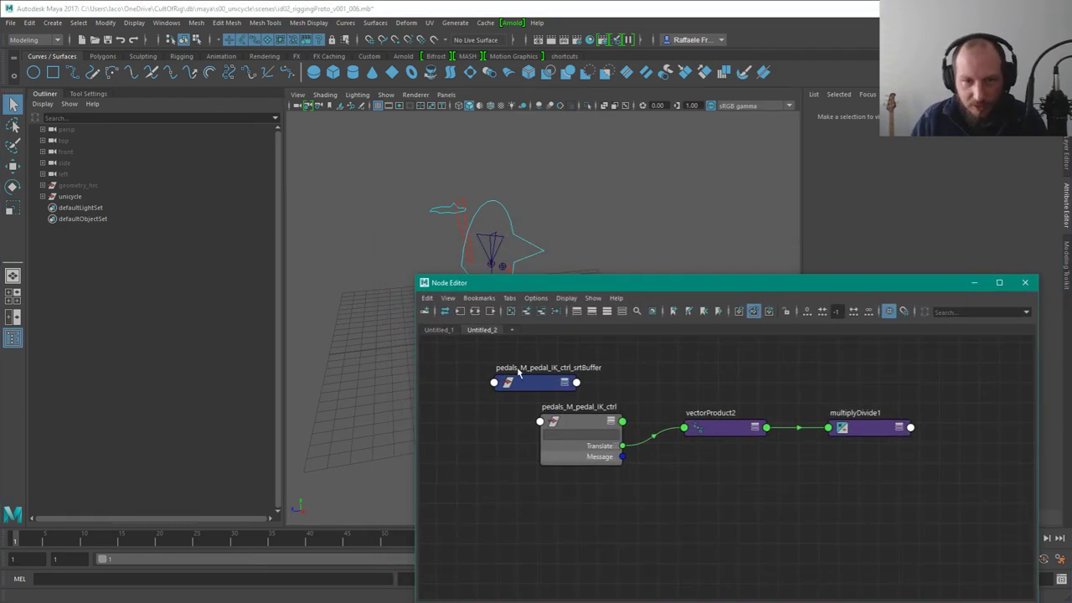
click(440, 330)
scroll(729, 377, down, 6)
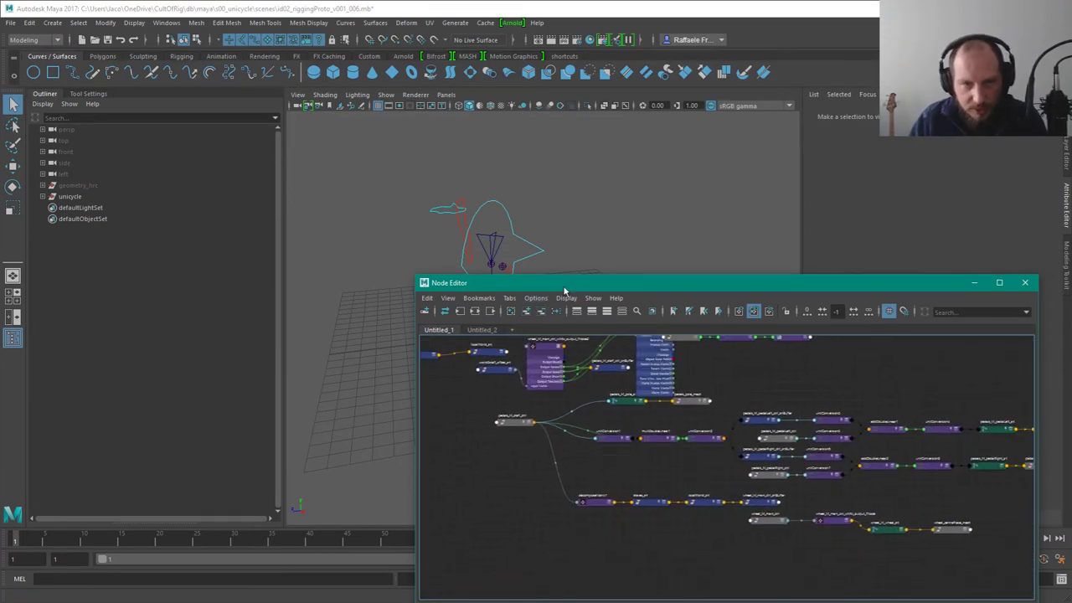
drag(564, 286, 747, 298)
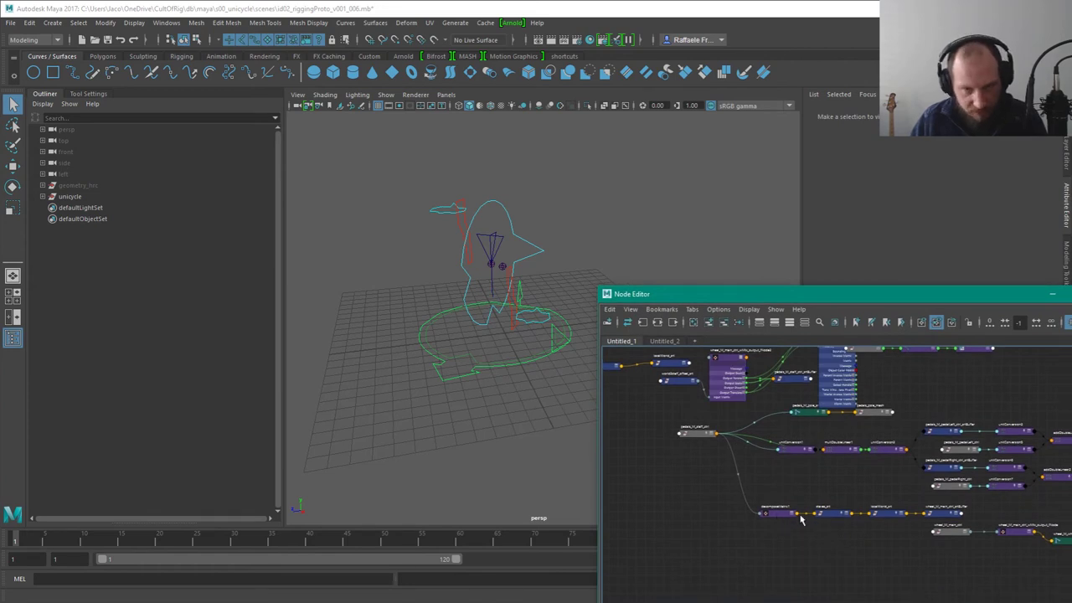
alt+drag(833, 526, 768, 509)
scroll(909, 403, up, 5)
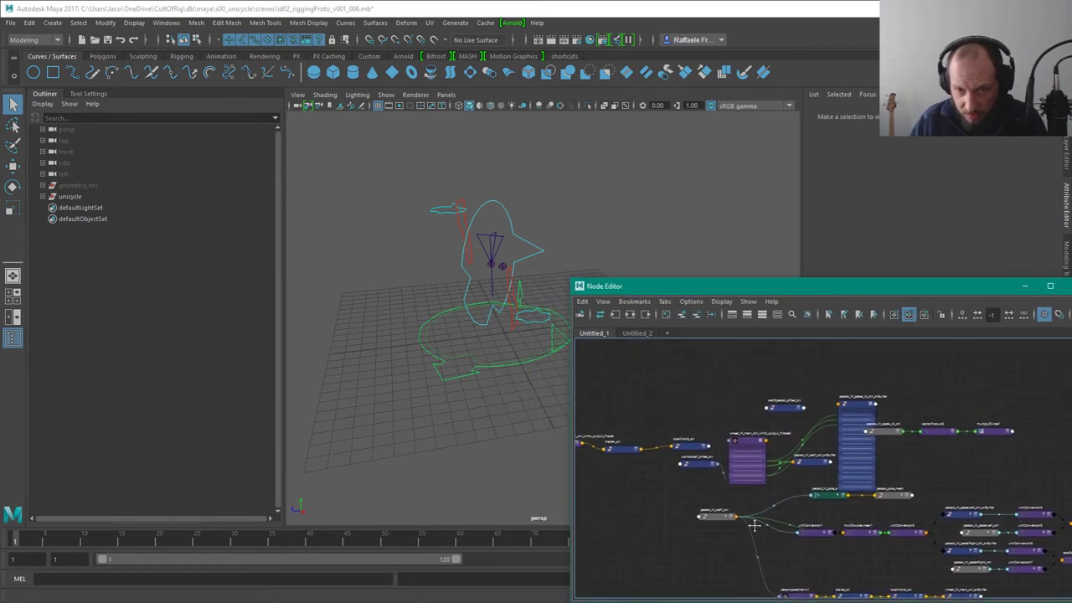
Step: Collapse the pedals_M_pedal_IK_ctrl_srtBuffer node to its compact display and place it just above the pedals_M_pedal_IK_ctrl node
click(866, 448)
key(1)
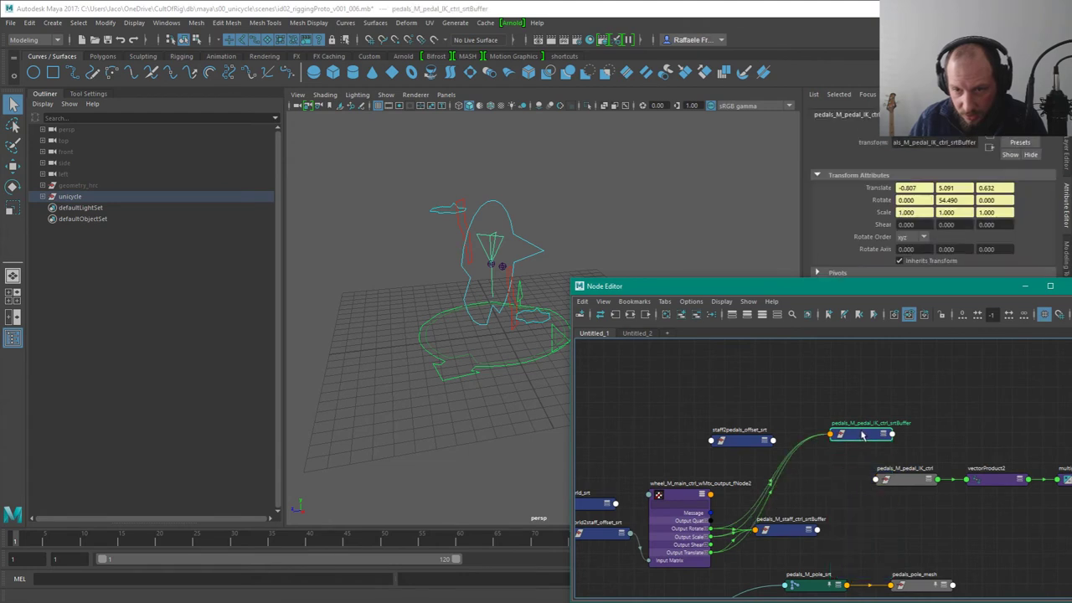
drag(862, 434, 890, 447)
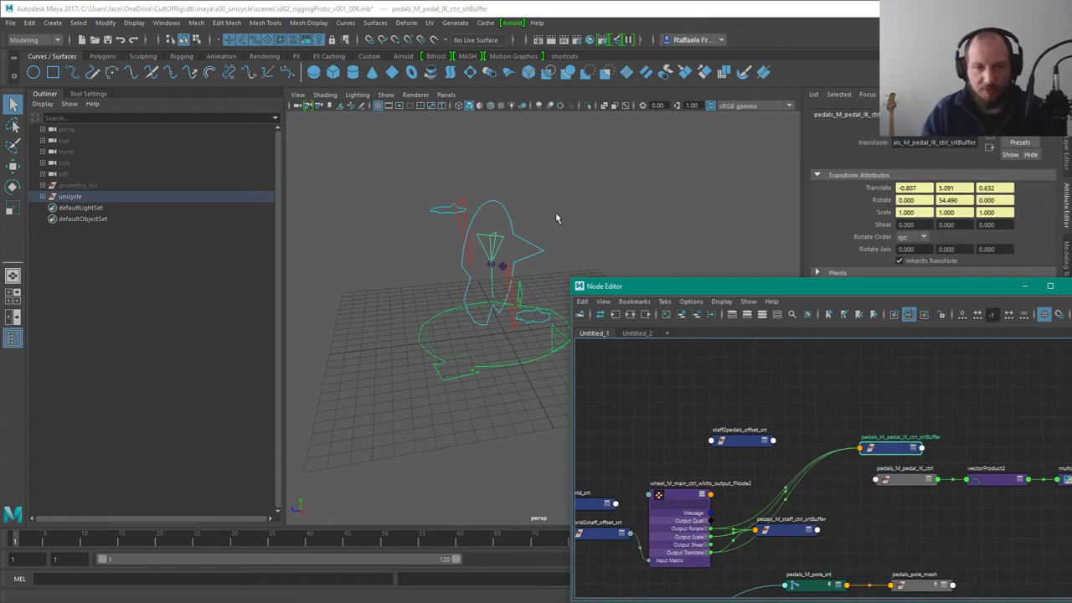
Step: Set the Rotate Y of godNode_M_master_ctrl to 0
click(476, 380)
click(474, 379)
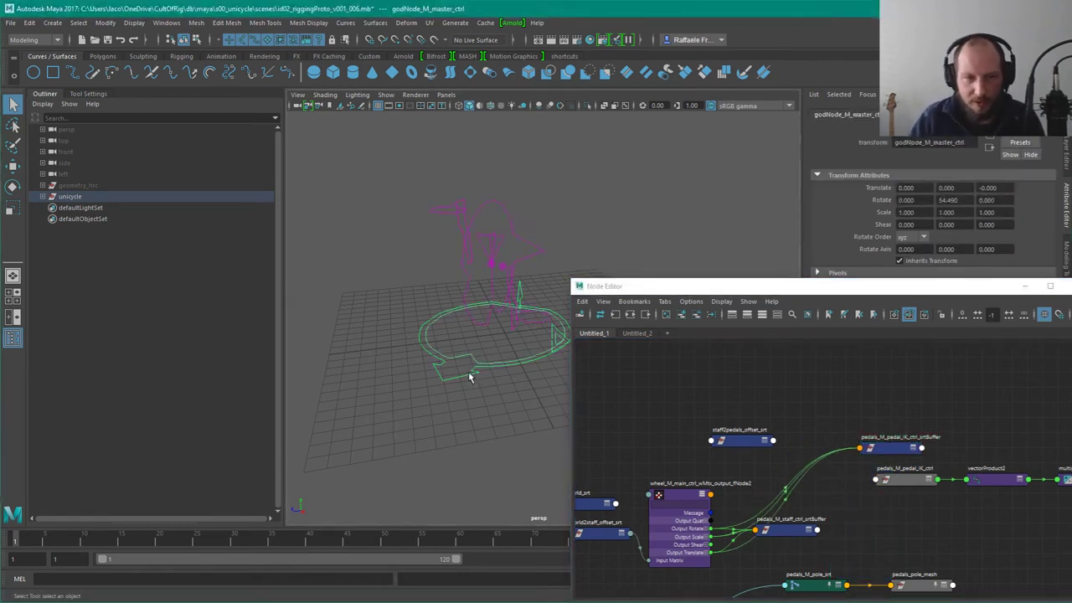
key(ctrl+a)
double_click(1044, 160)
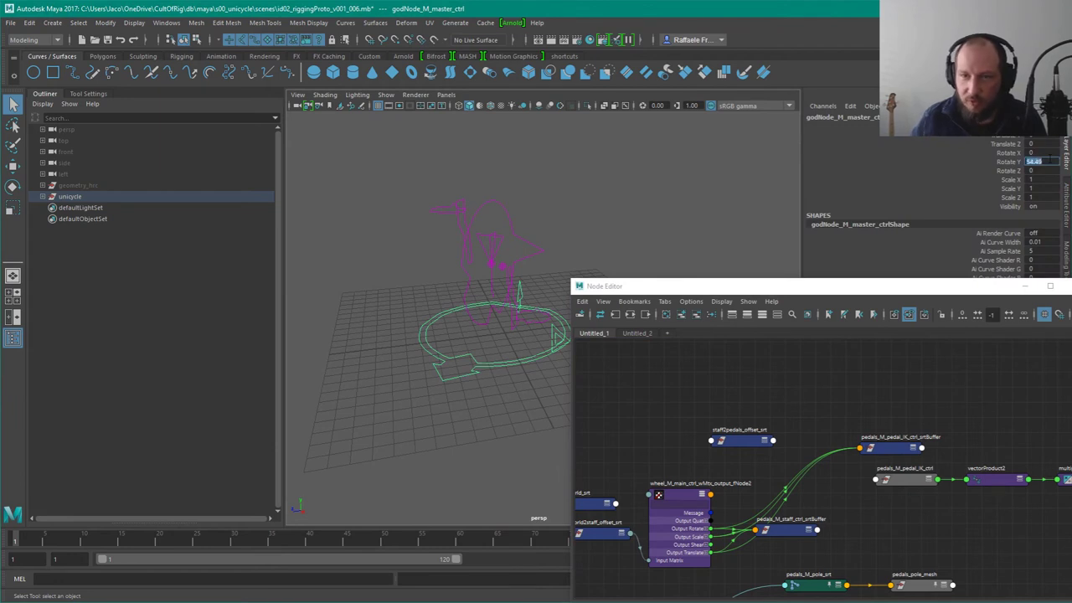
text(0)
key(Return)
Step: Select pedals_M_pedal_IK_ctrl, frame it in the viewport and examine its placement and its nodes in the graph
click(575, 240)
click(513, 238)
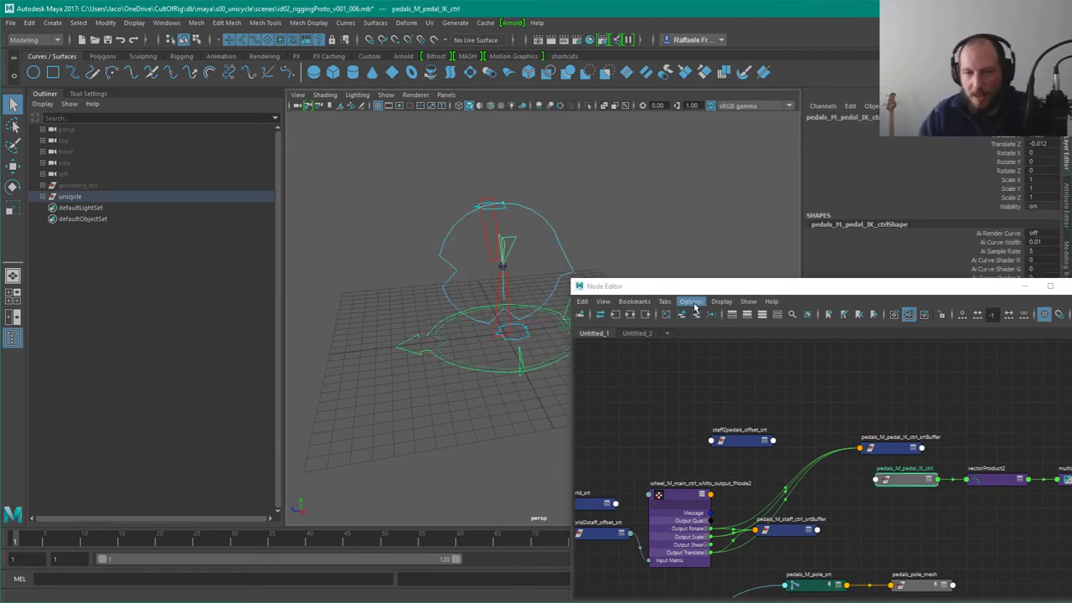
key(f)
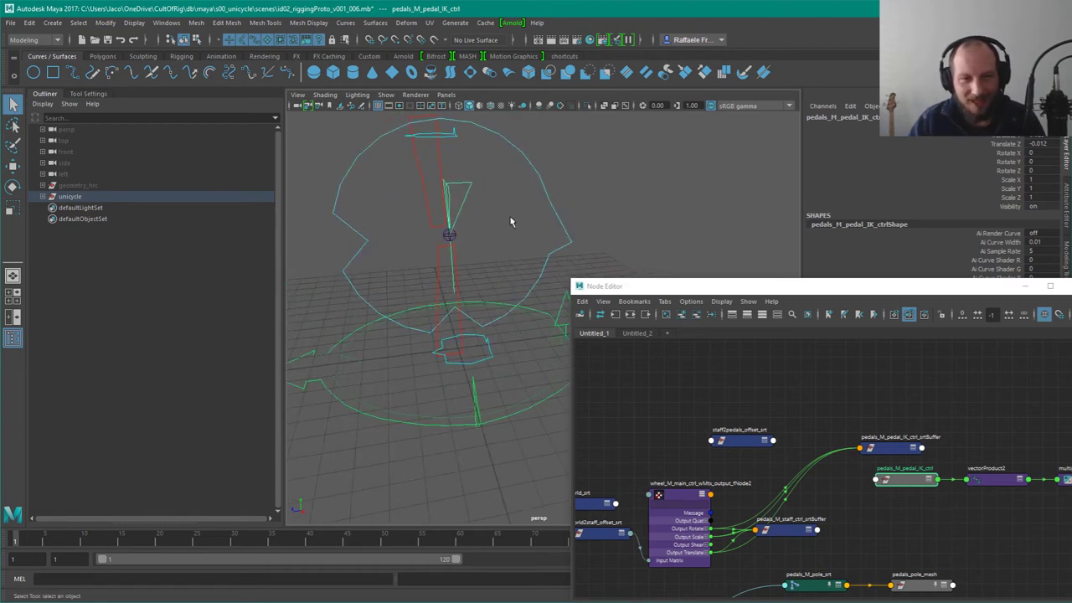
alt+drag(489, 245, 509, 247)
click(498, 245)
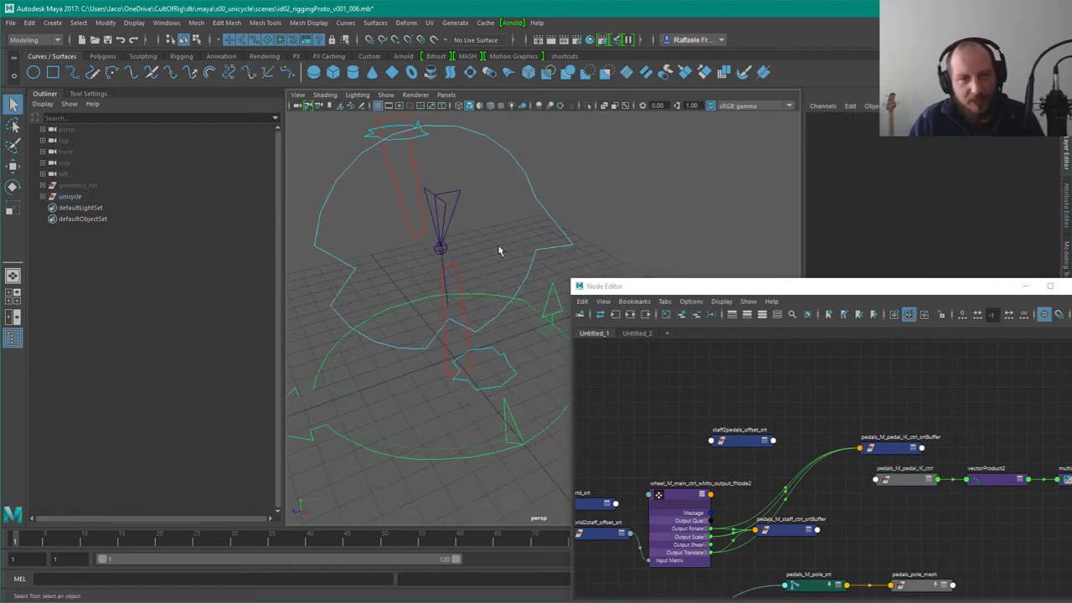
click(441, 246)
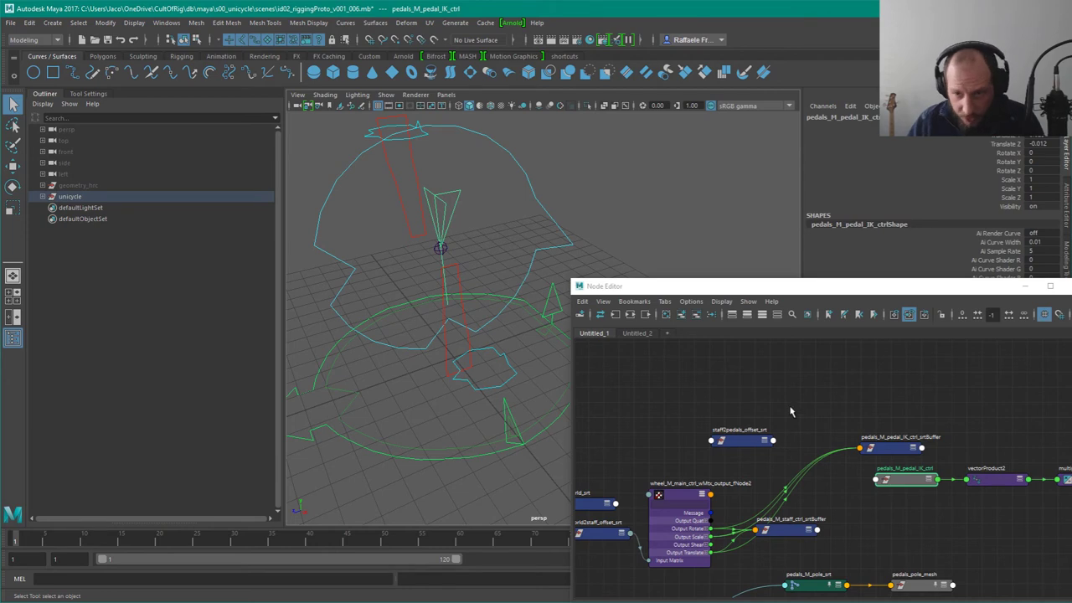
alt+middle_drag(874, 397, 787, 367)
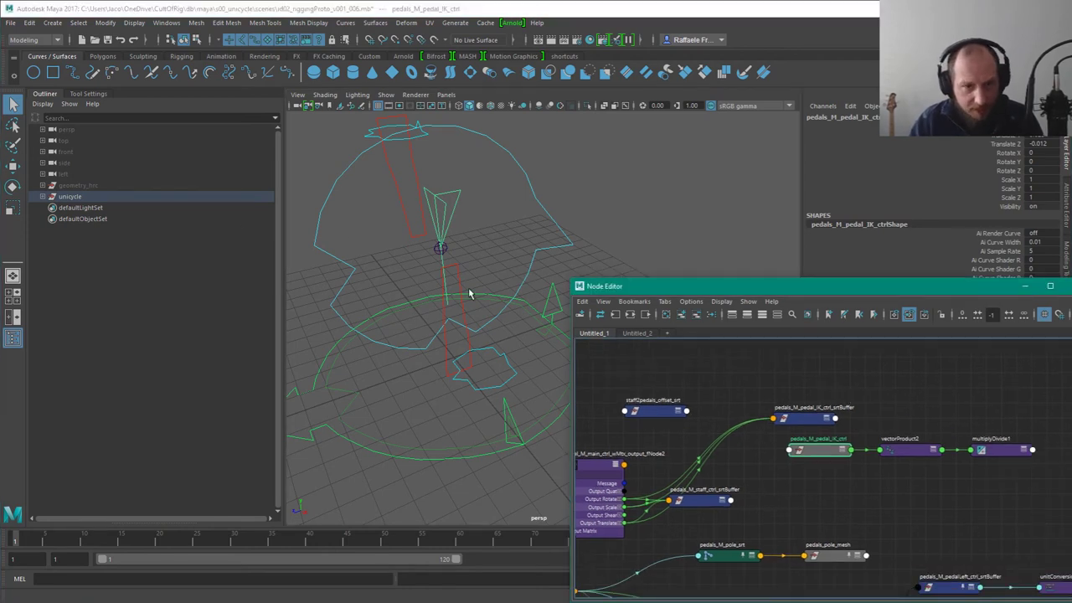
Step: Reveal the pedals_M_cmpnt hierarchy in the Outliner and select staff2pedals_offset_srt under its input group
click(43, 196)
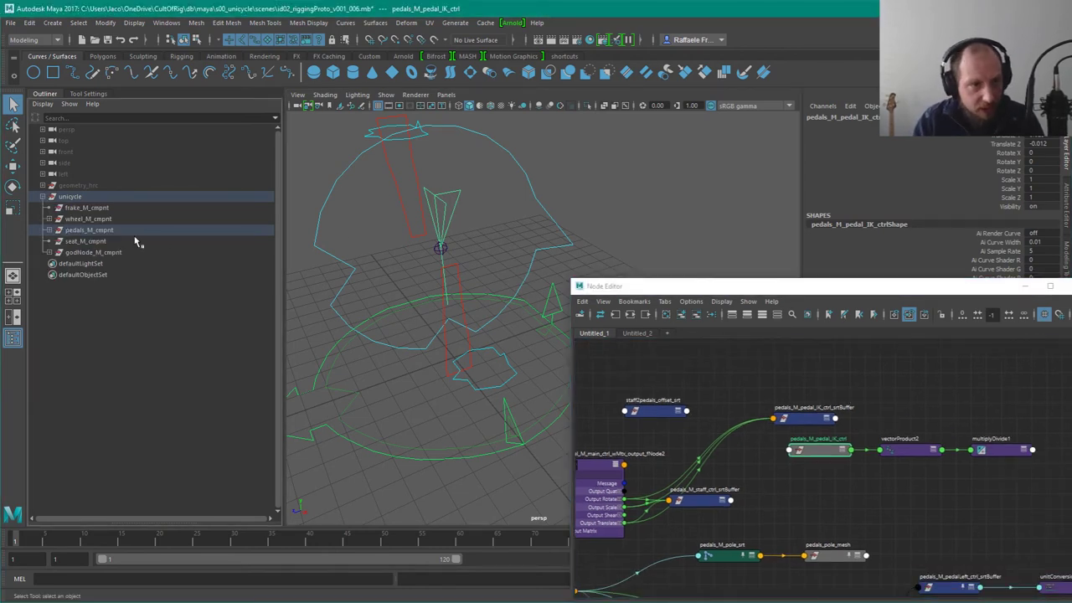
key(f)
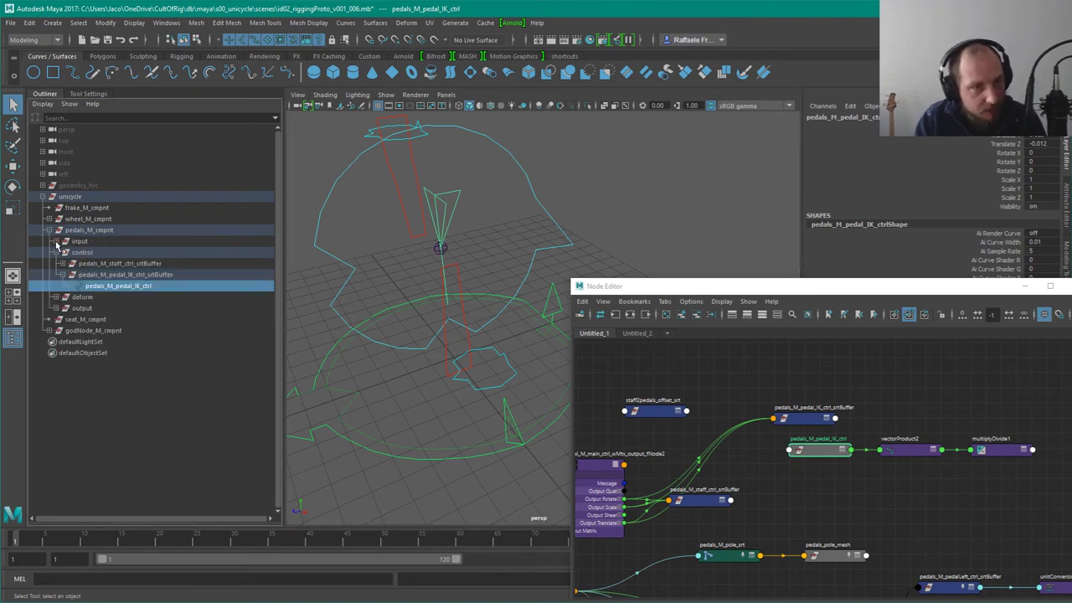
click(55, 241)
click(79, 262)
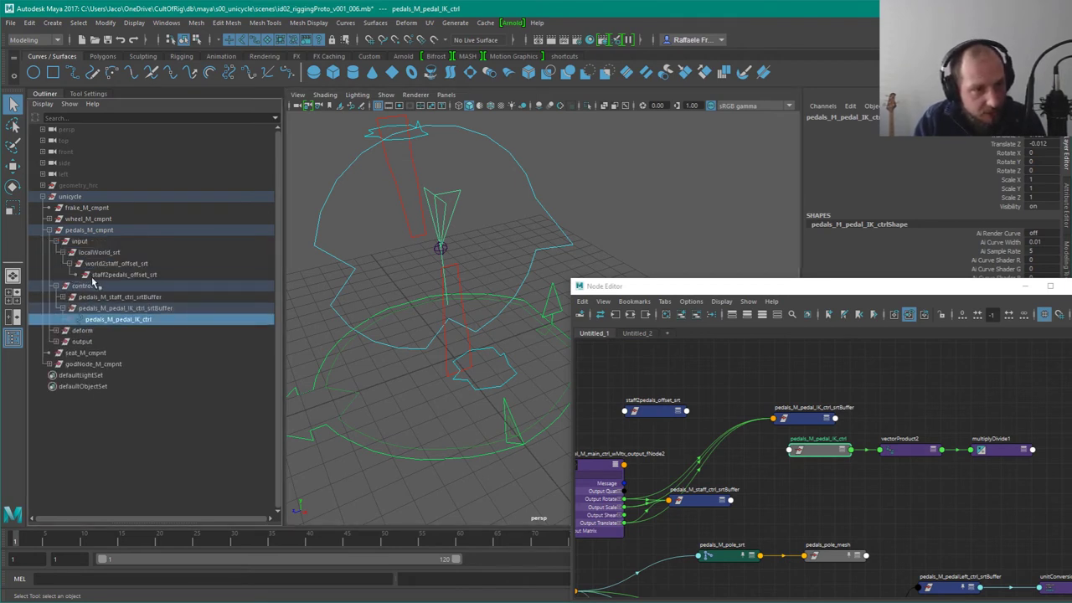
click(116, 275)
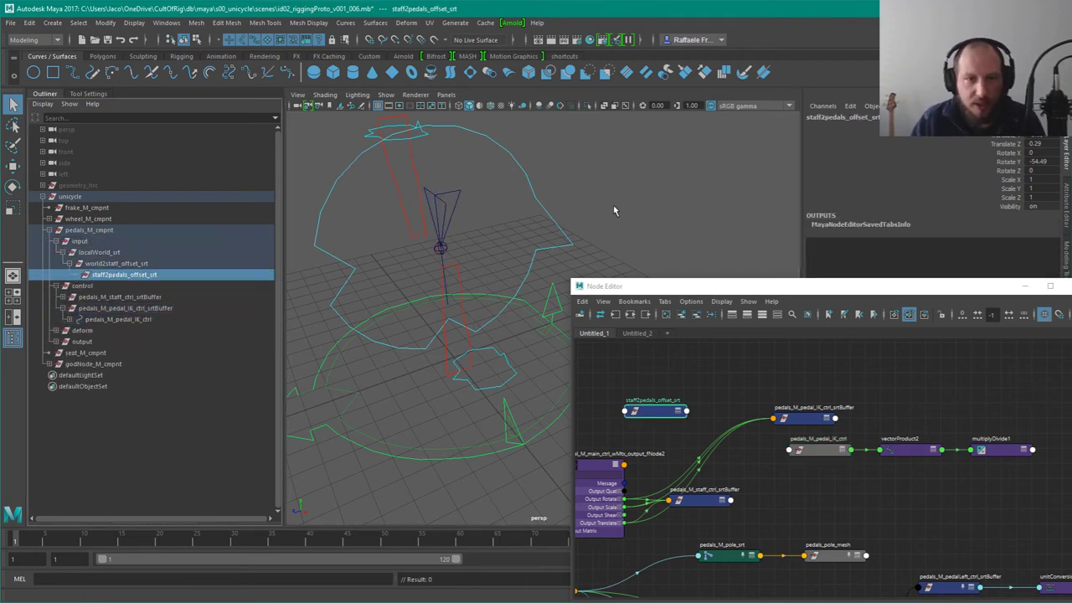
Step: Save the scene as a new version named id02_riggingProto_v001_007.mb
key(ctrl+shift+s)
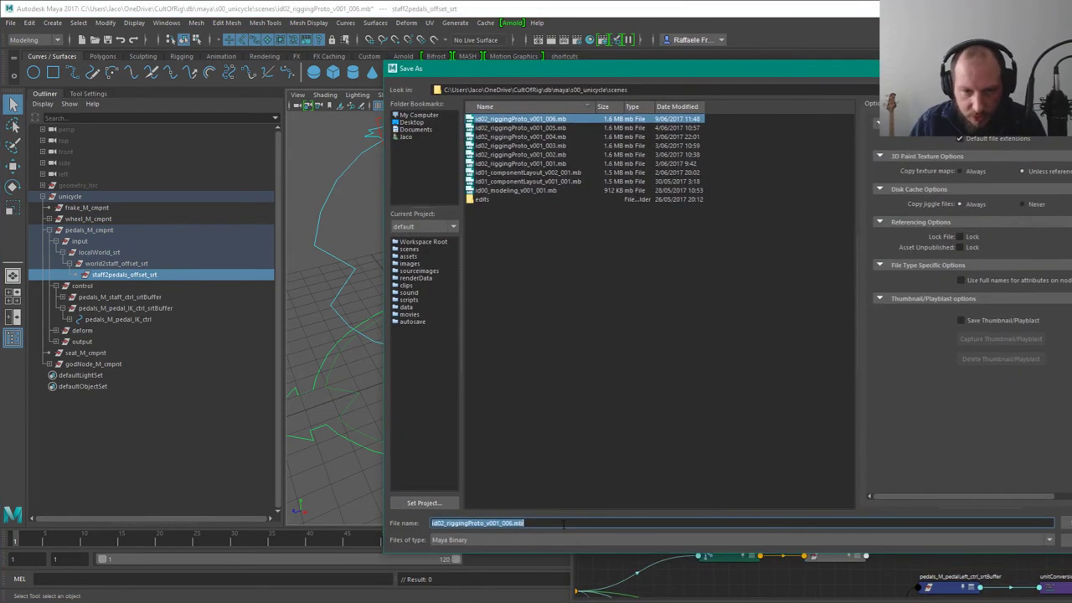
key(BackSpace)
text(7)
key(Return)
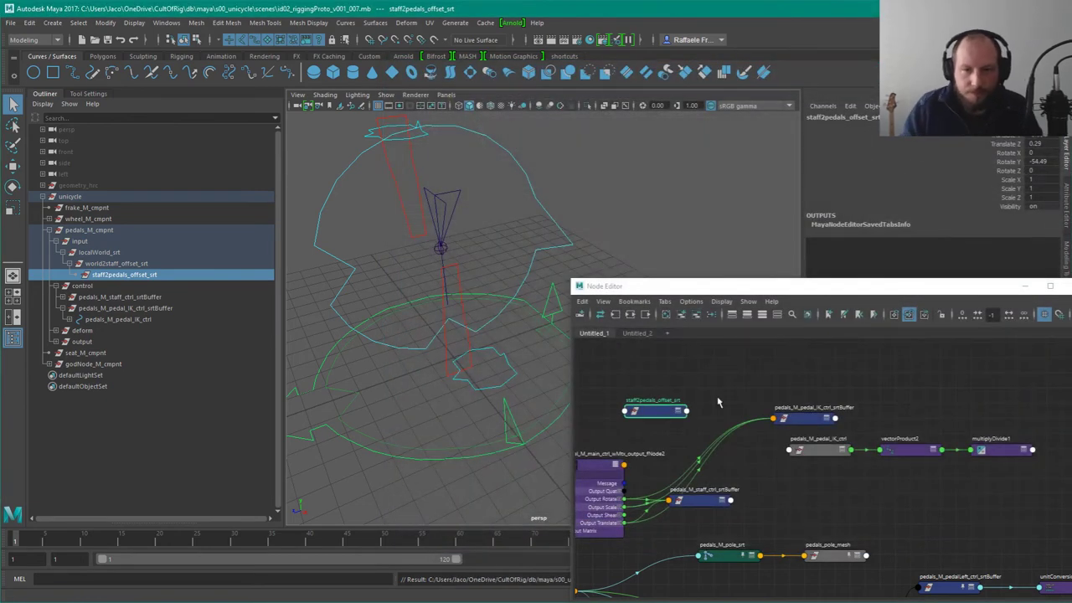
Step: Place the staff2pedals_offset_srt node just above the pedals_M_pedal_IK_ctrl_srtBuffer node in the graph
click(716, 440)
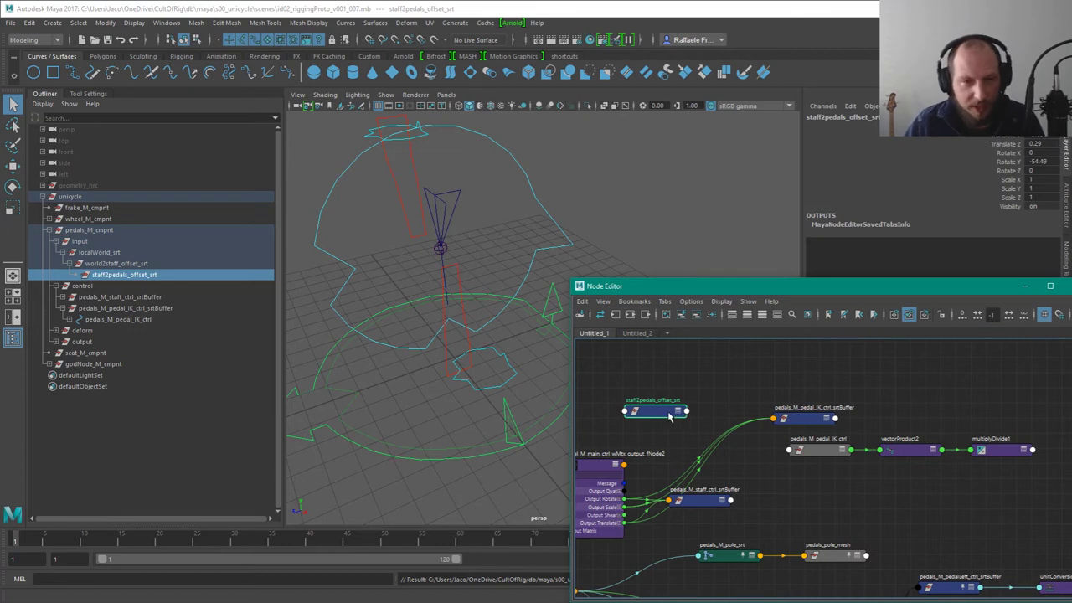
drag(670, 417, 687, 403)
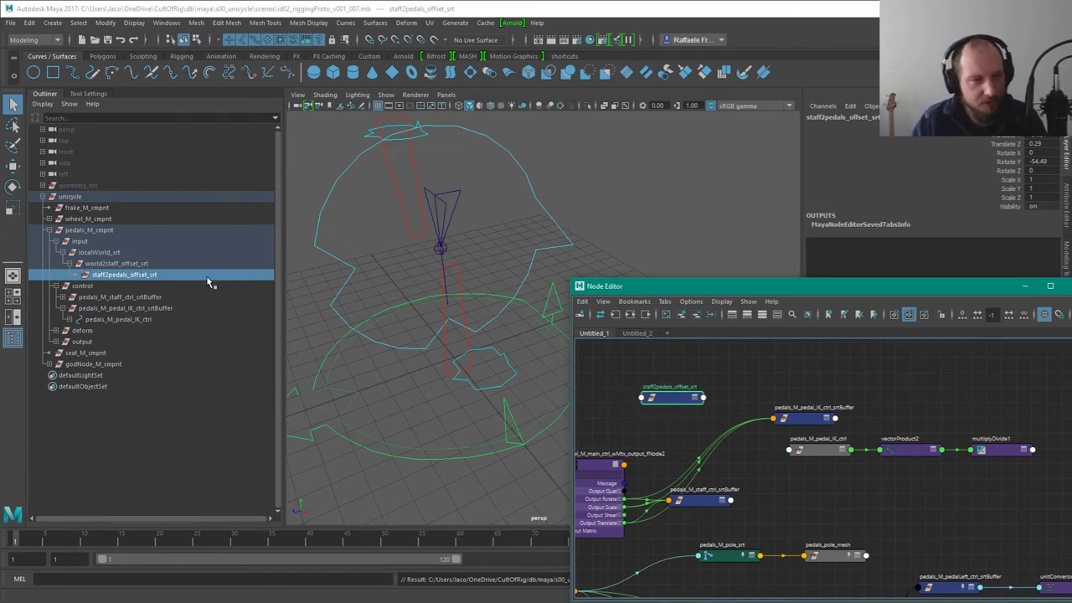
drag(699, 399, 777, 385)
alt+middle_drag(868, 409, 781, 455)
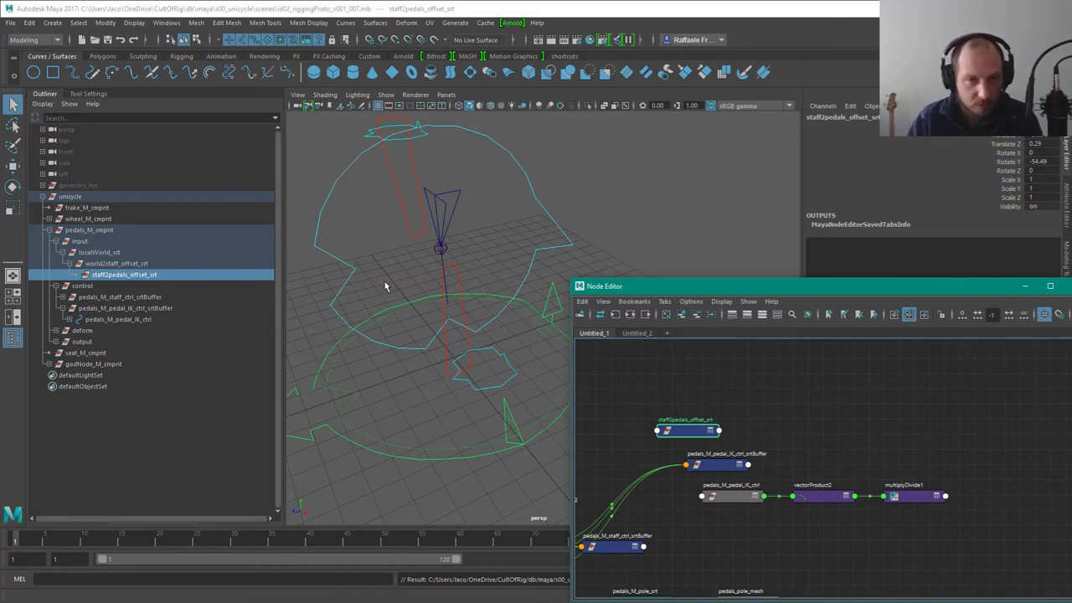
drag(694, 432, 700, 435)
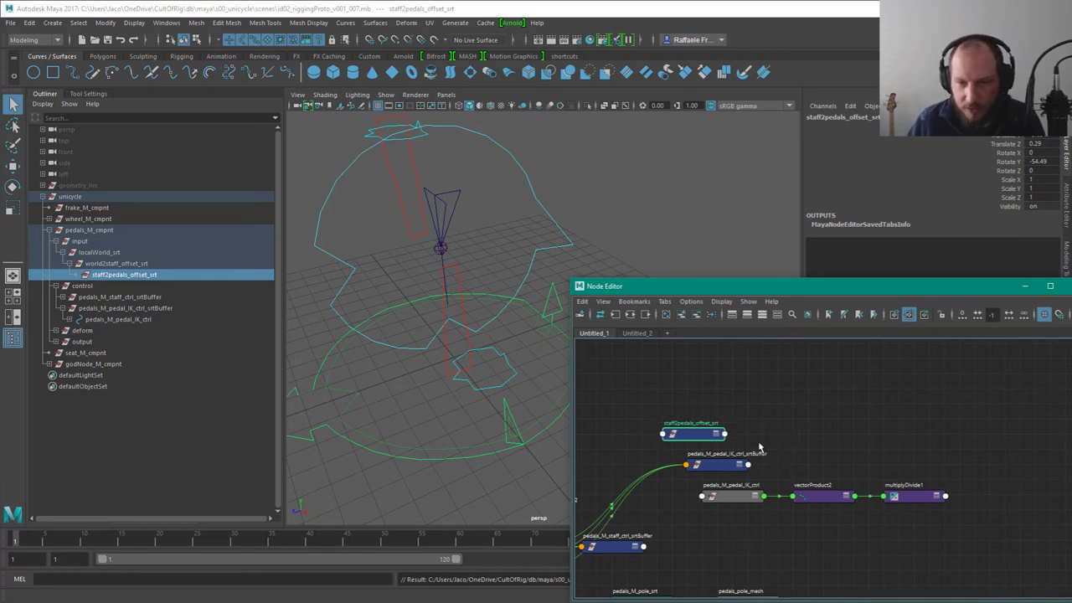
Step: Select staff2pedals_offset_srt and display its Move manipulator to check where the group sits relative to the pedal IK control
click(744, 465)
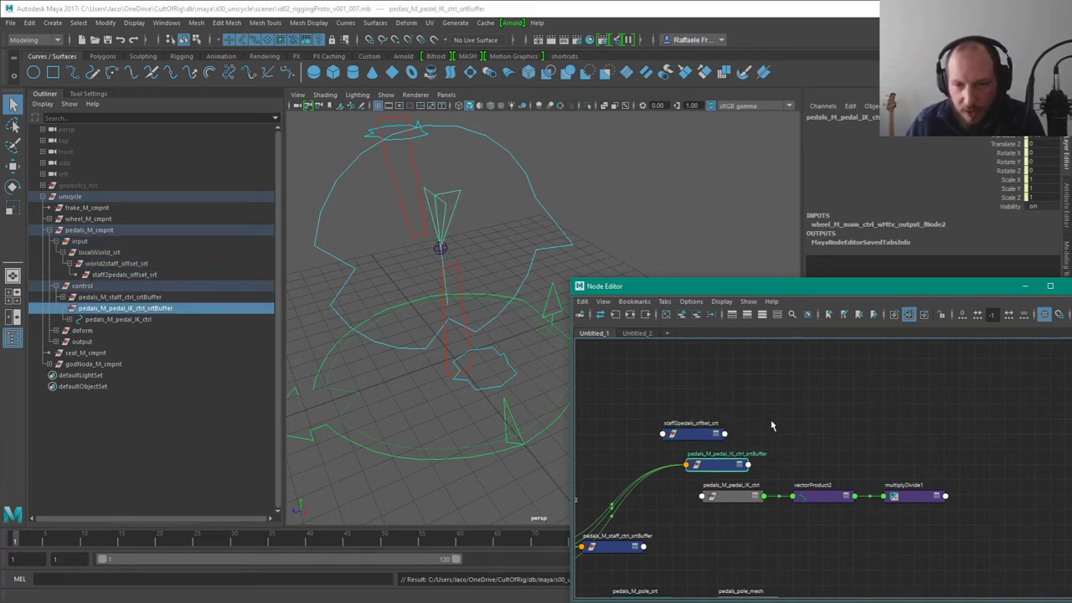
click(127, 276)
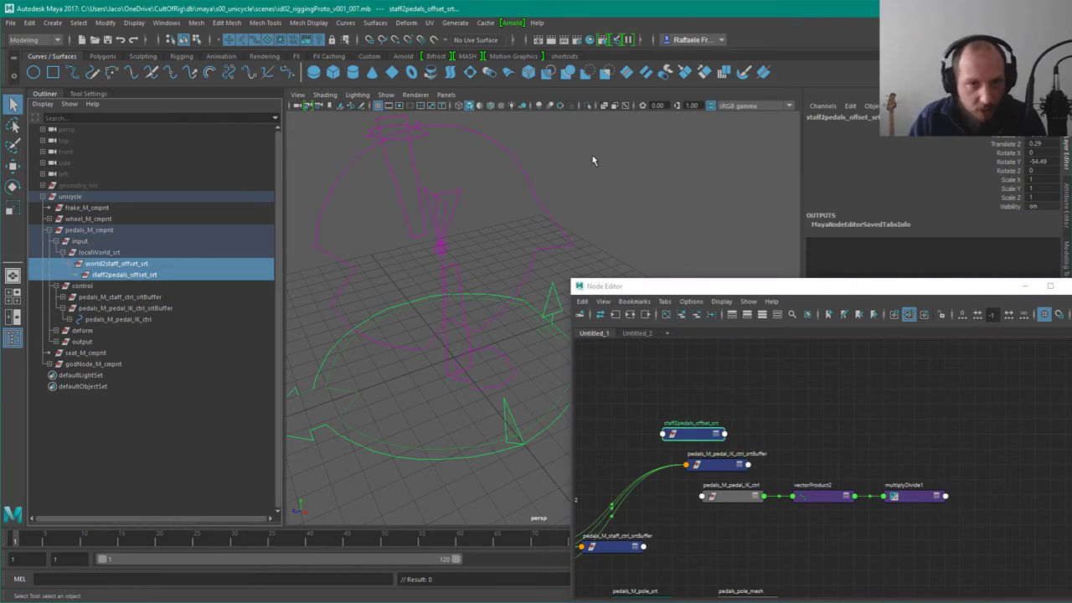
click(214, 276)
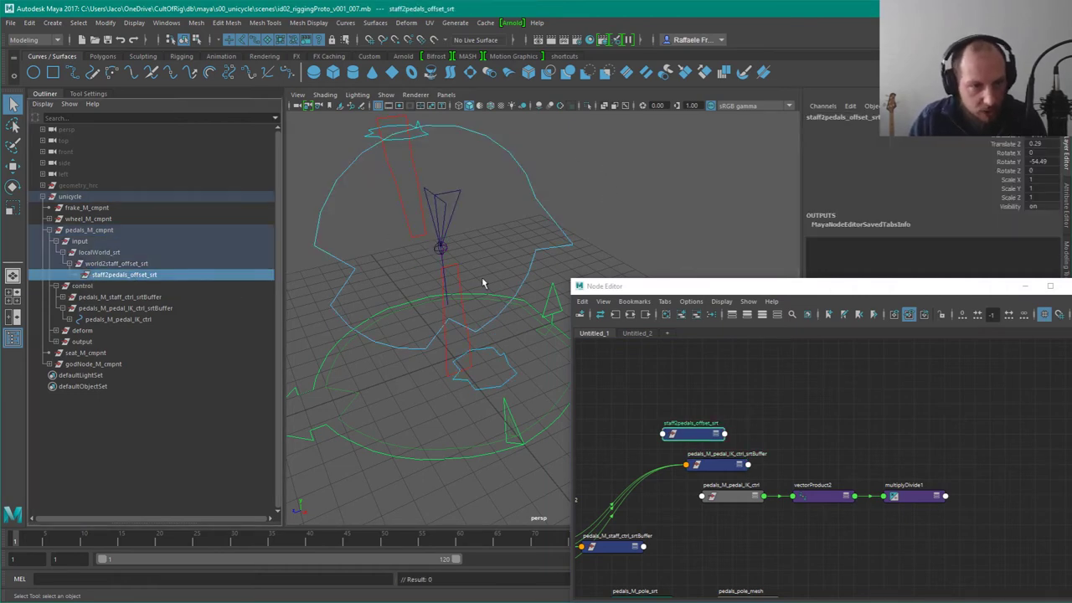
key(w)
alt+drag(491, 258, 541, 259)
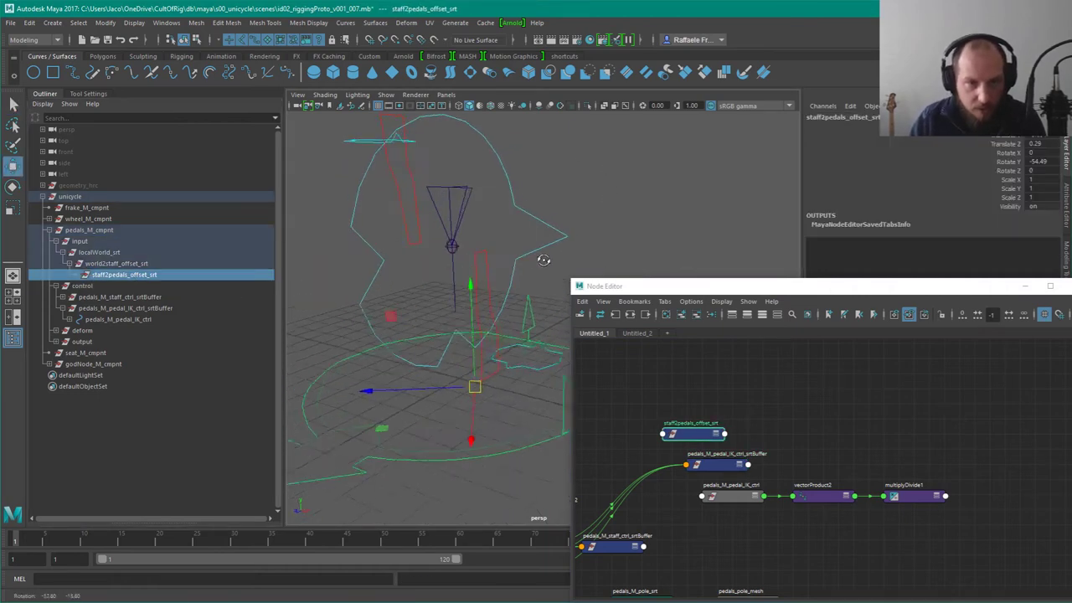
Step: Match all transforms of staff2pedals_offset_srt to the left pedal control, pedals_M_pedalLeft_ctrl
ctrl+click(148, 319)
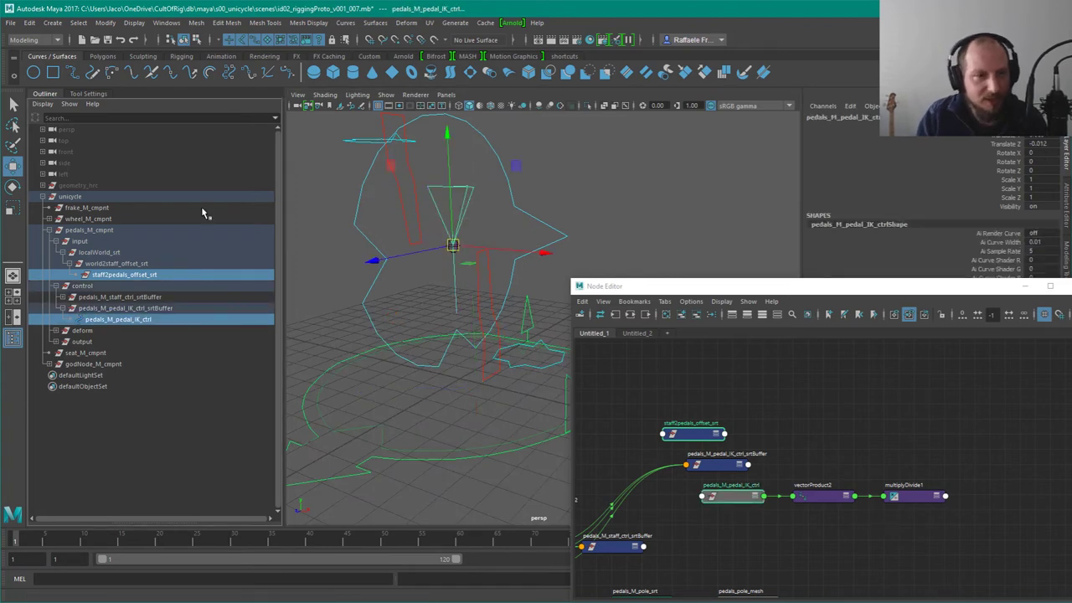
key(ctrl+z)
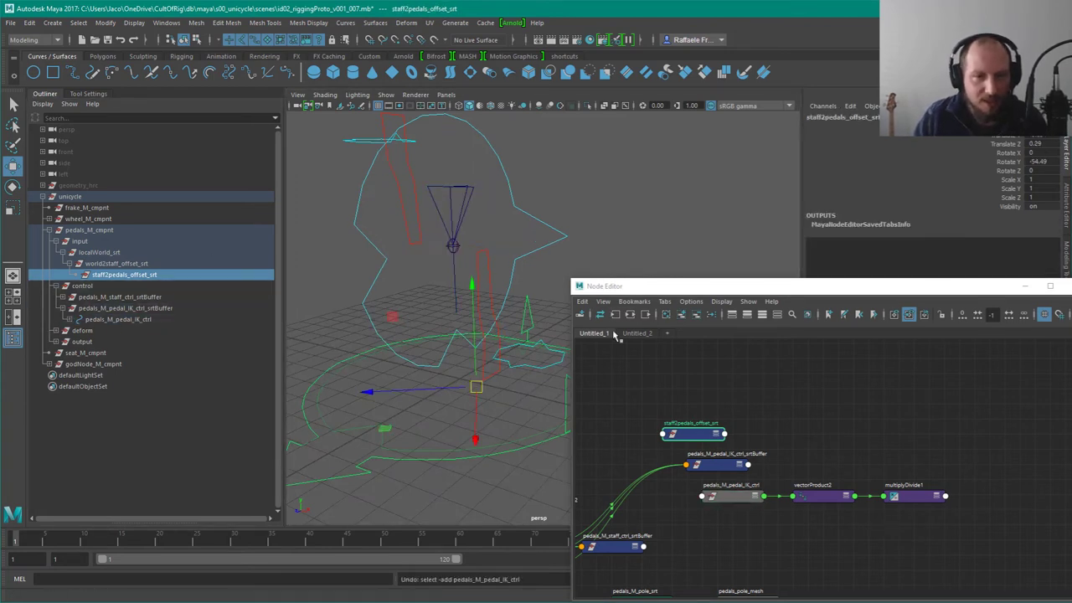
click(544, 364)
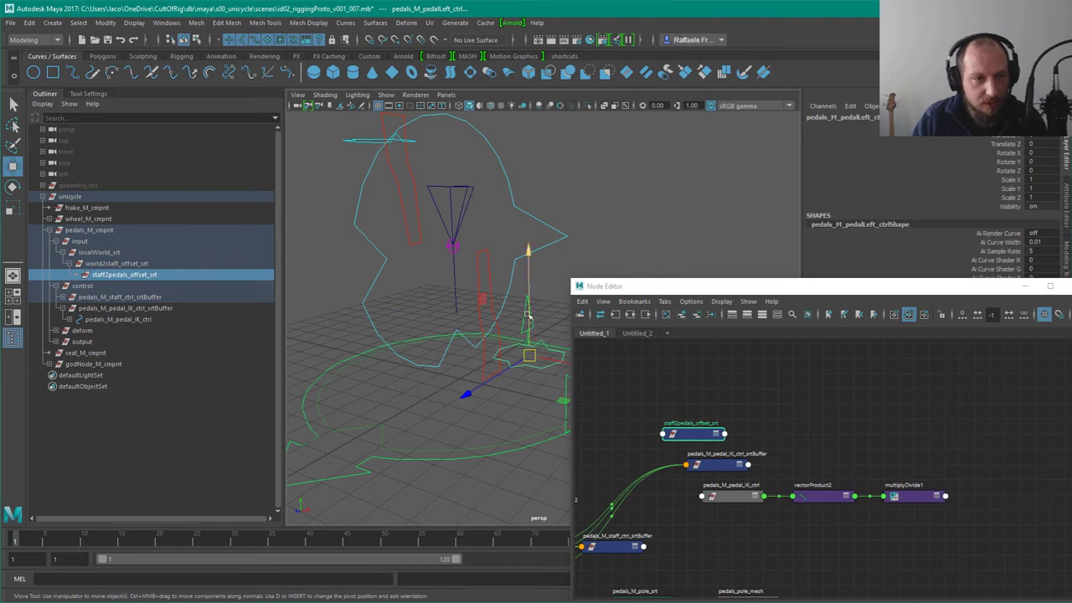
key(f)
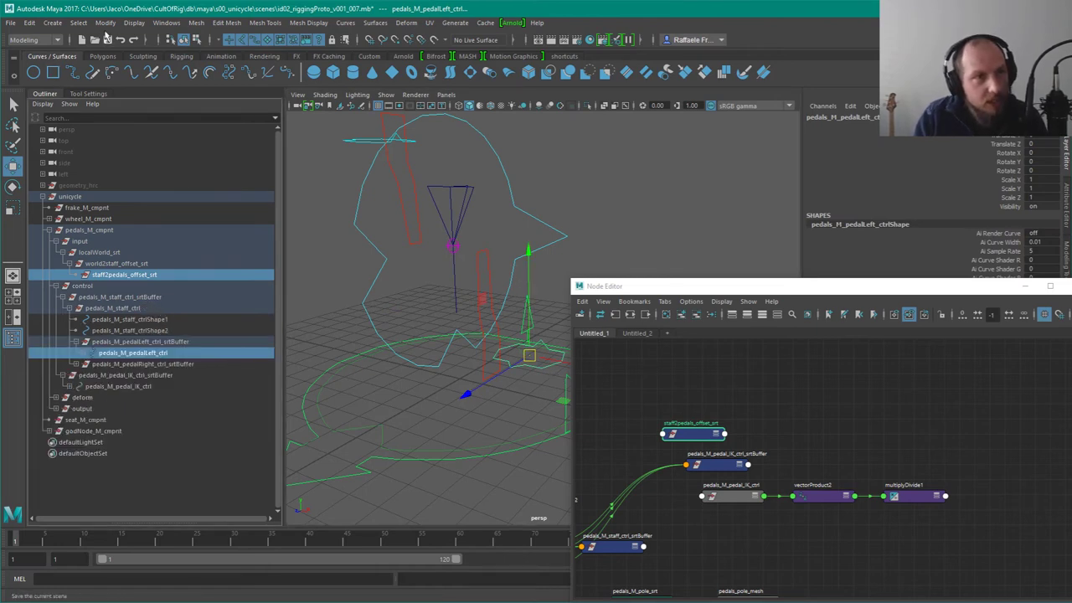
click(106, 22)
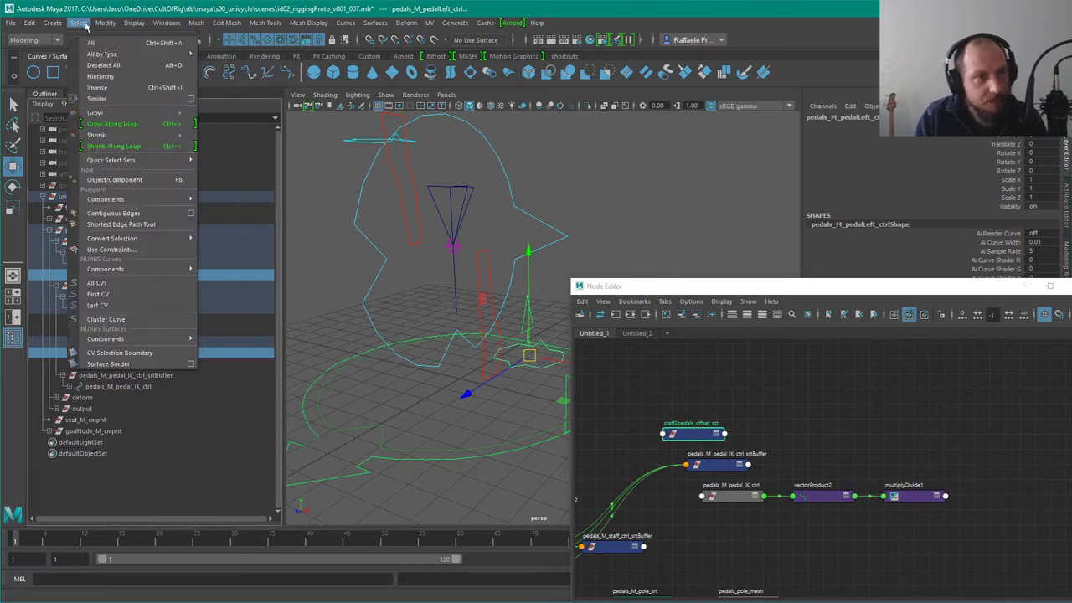
mouse_move(142, 85)
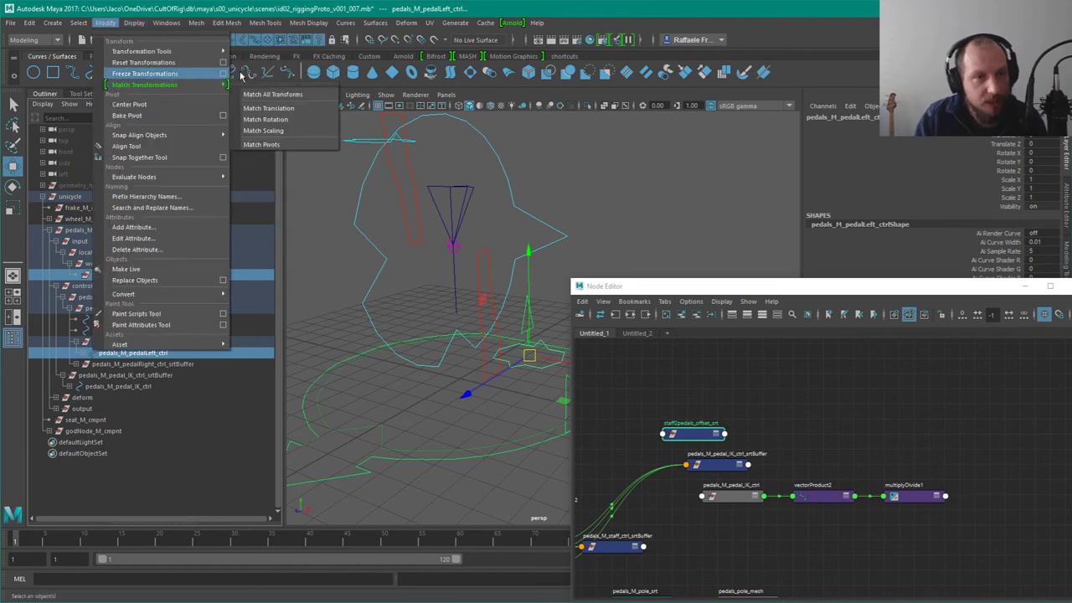
click(266, 97)
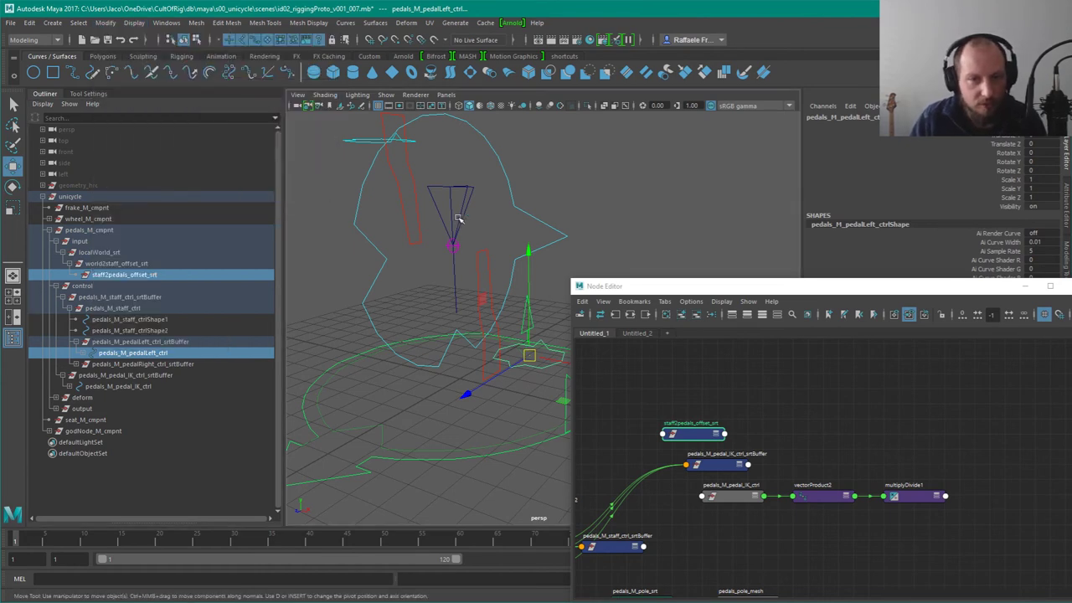
click(105, 23)
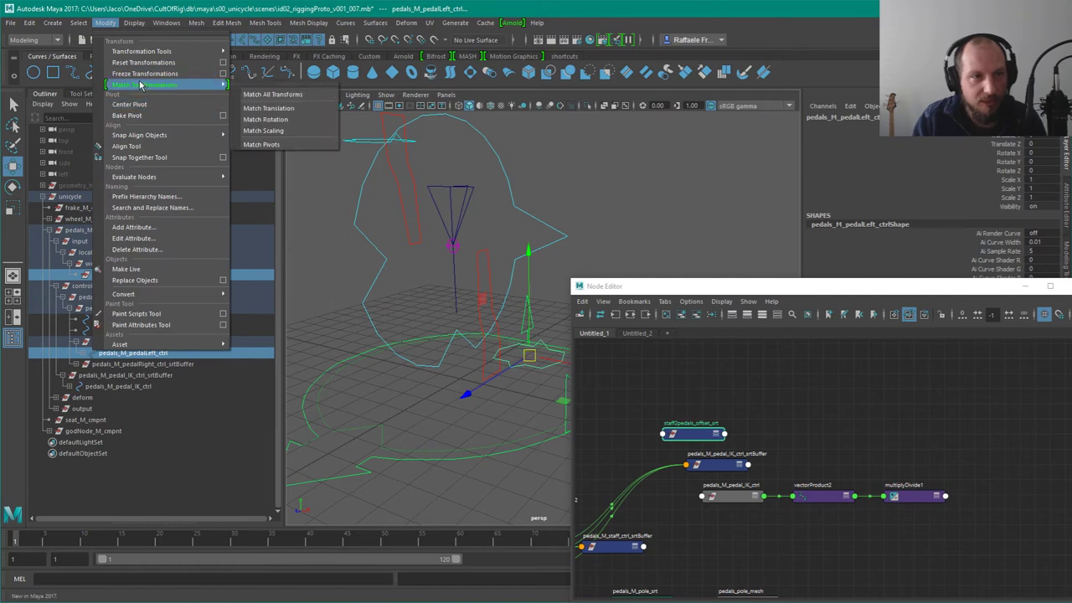
click(819, 40)
alt+middle_drag(536, 373, 526, 335)
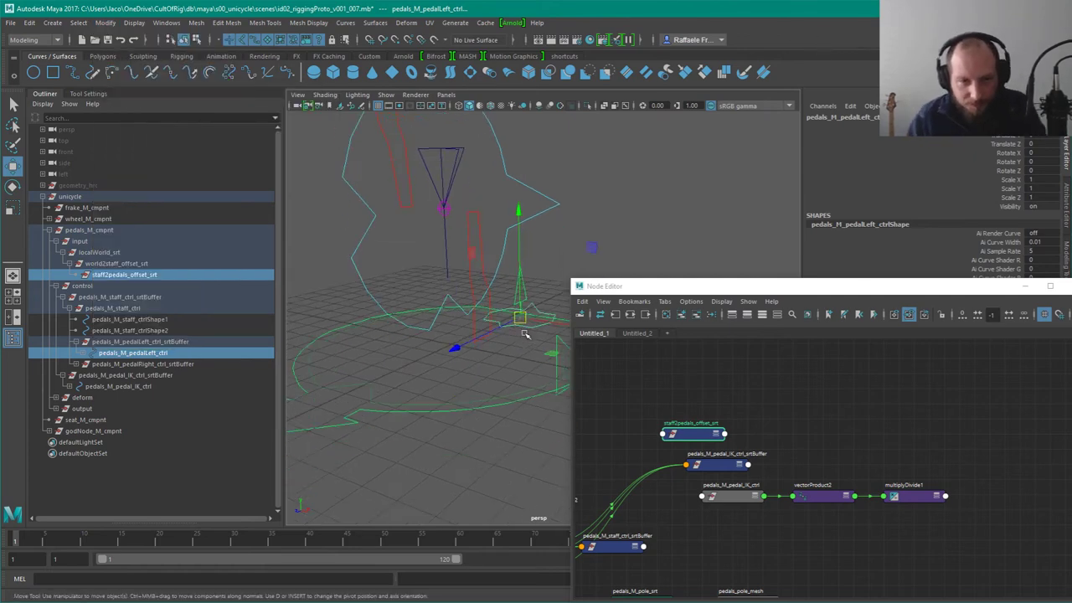
alt+drag(526, 335, 514, 369)
alt+middle_drag(492, 322, 494, 375)
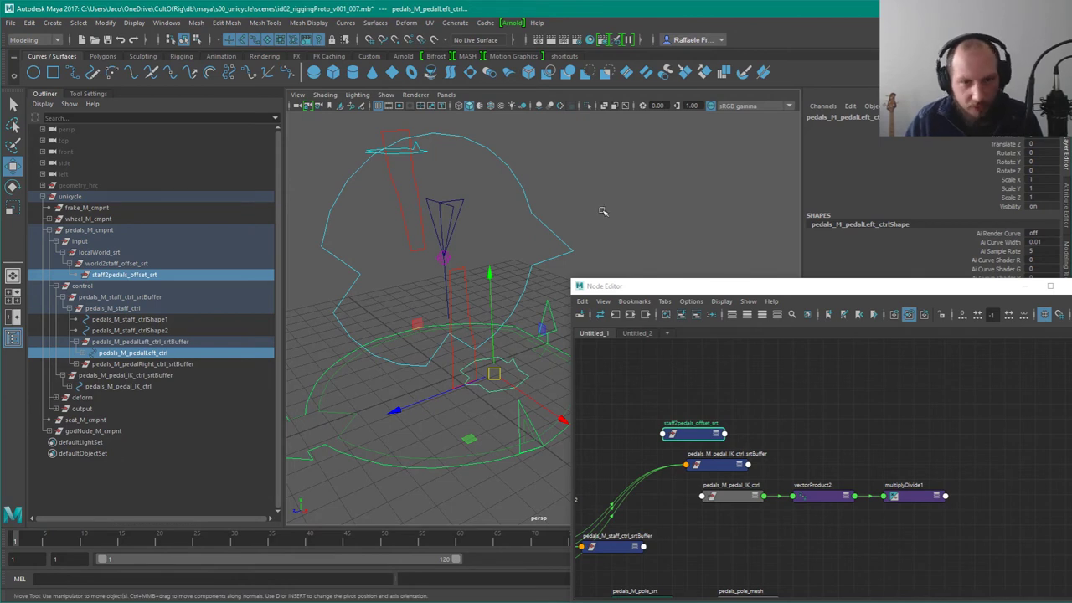
click(669, 178)
click(690, 434)
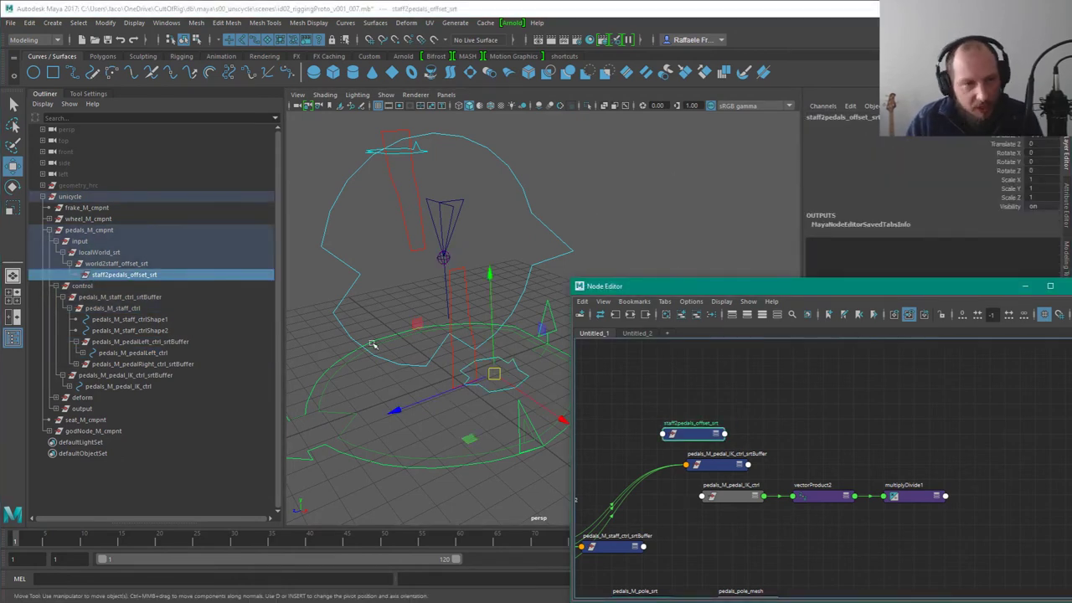
Step: Duplicate the wheel_M_main_ctrl_wMtx_output_fNode2 node in the node graph and move the copy clear of the original
alt+middle_drag(738, 421, 889, 374)
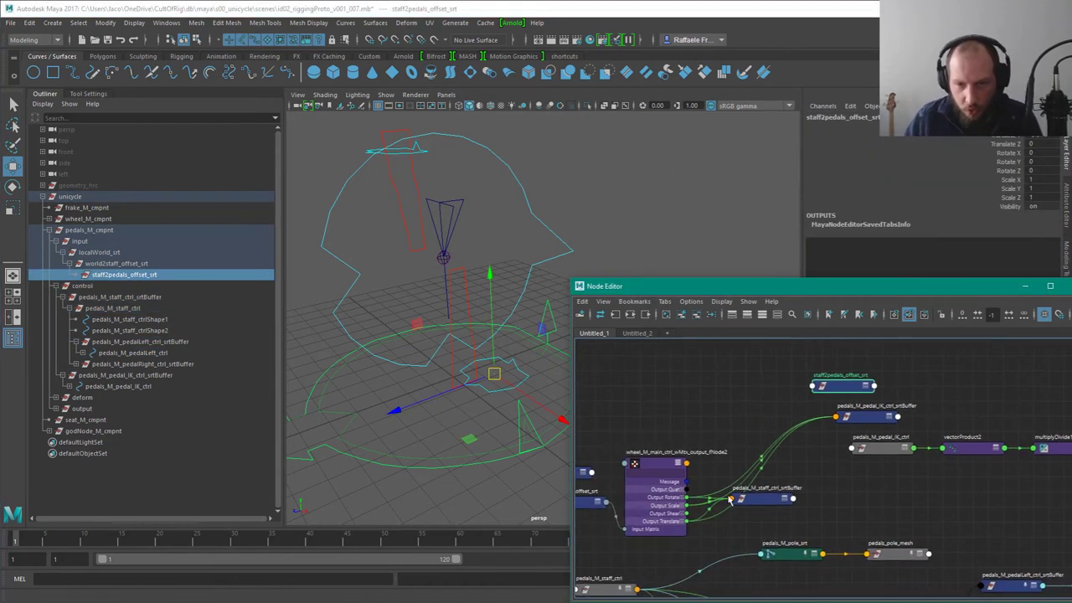
click(675, 485)
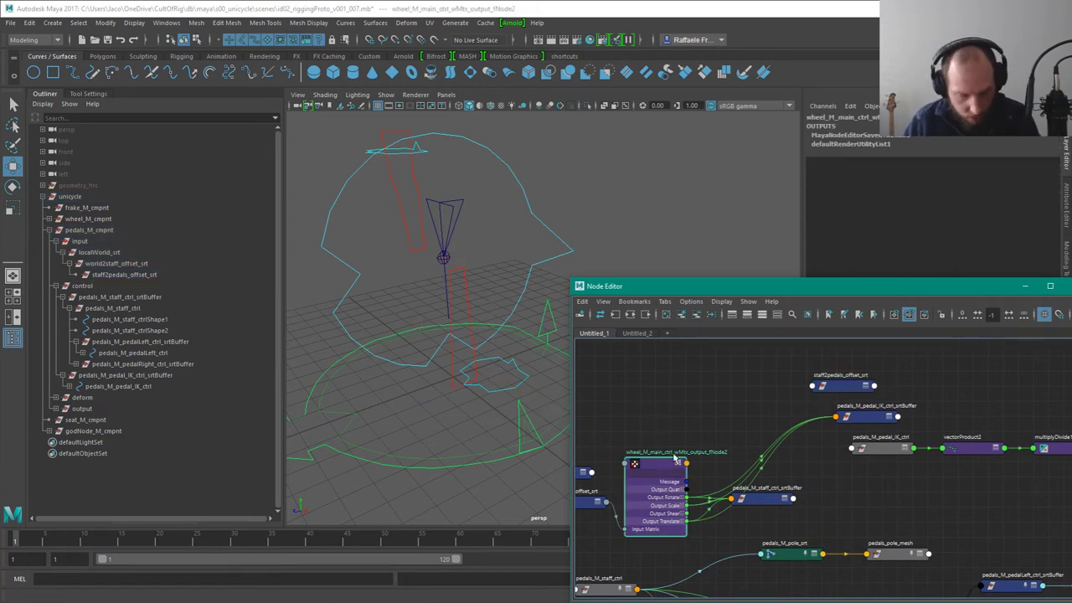
key(ctrl+d)
key(3)
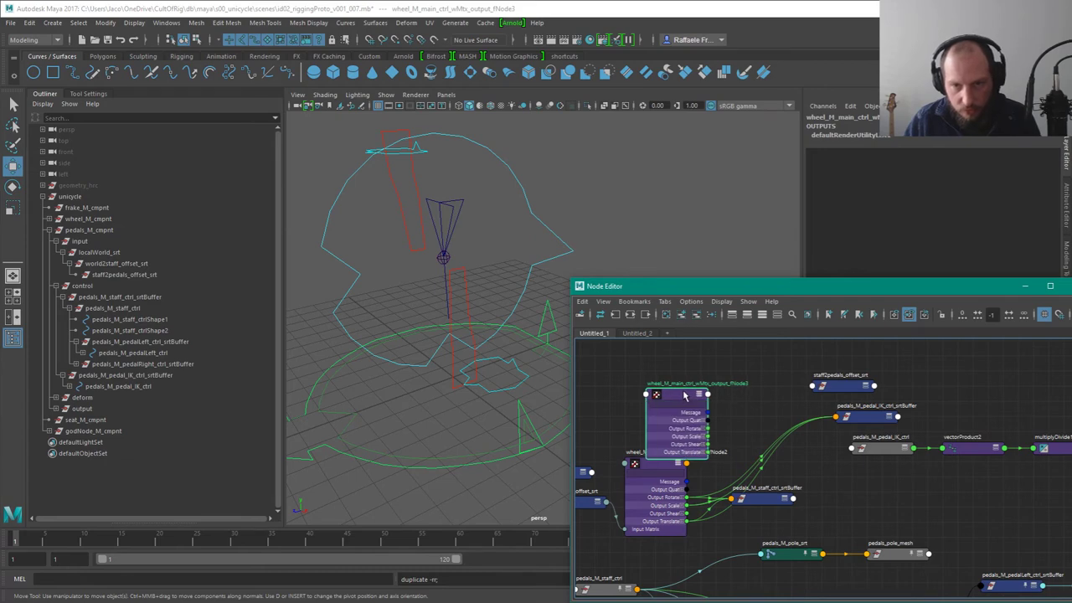
drag(683, 396, 948, 338)
Step: Arrange staff2pedals_offset_srt and the duplicated matrix output node side by side above the original output node
click(126, 274)
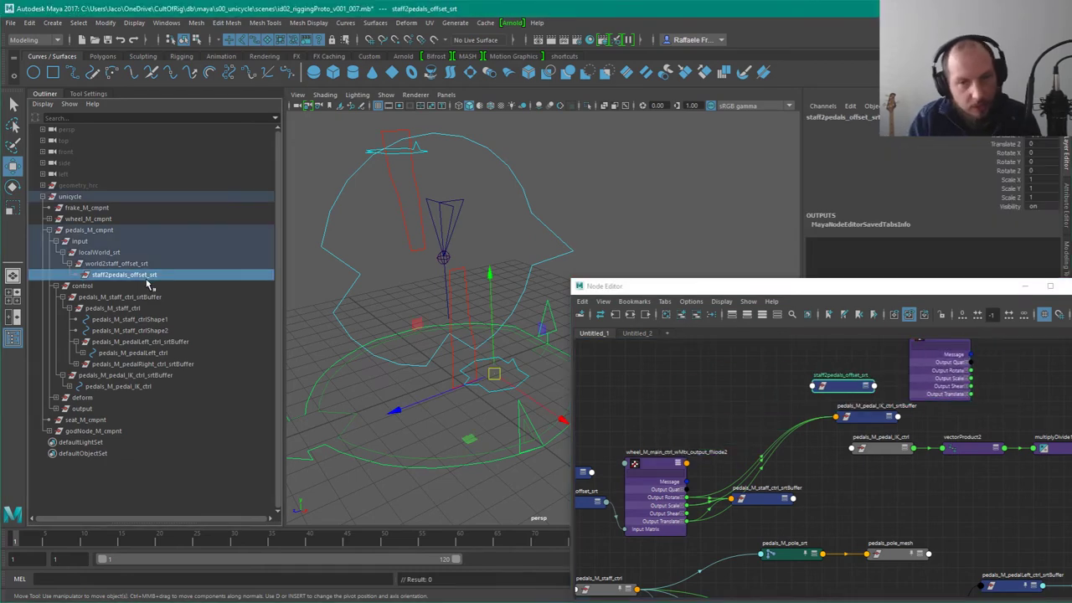
drag(841, 385, 665, 410)
drag(939, 370, 750, 398)
alt+middle_drag(750, 399, 782, 412)
scroll(782, 411, up, 1)
mouse_move(694, 428)
mouse_down()
mouse_move(684, 427)
mouse_move(689, 415)
mouse_up()
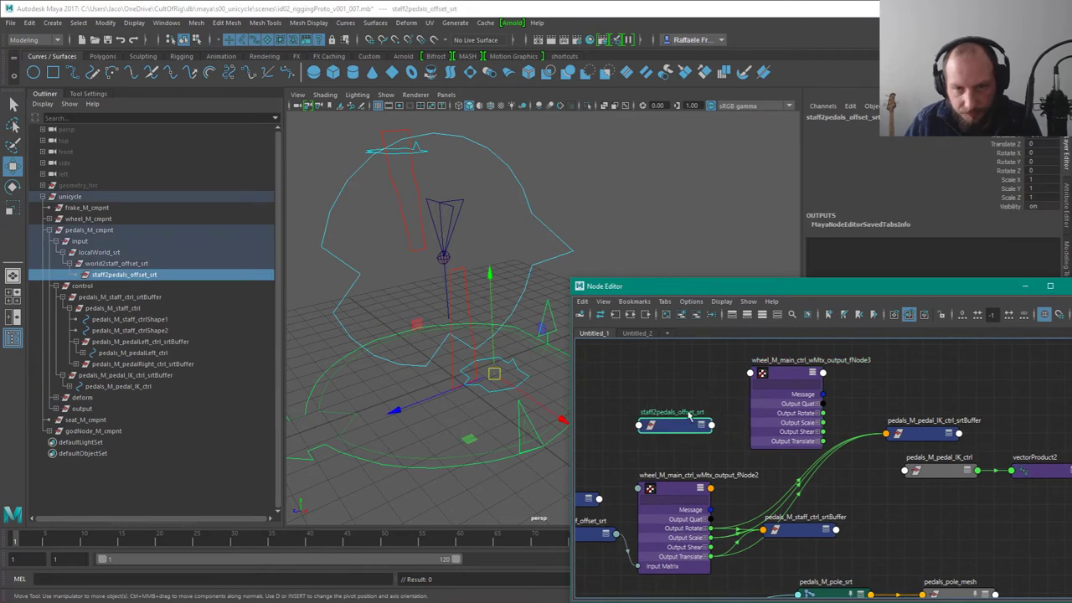
Step: Expand the attributes of staff2pedals_offset_srt, enlarge the node graph area and align the duplicated node beside it
key(3)
key(2)
key(3)
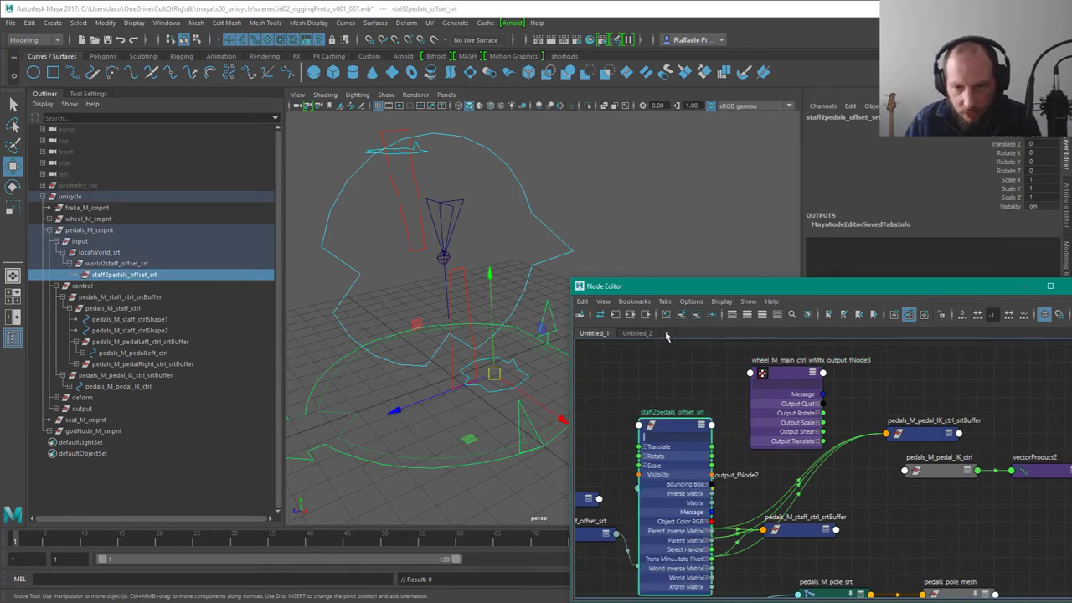
click(699, 366)
drag(683, 425, 668, 304)
alt+middle_drag(717, 343, 750, 441)
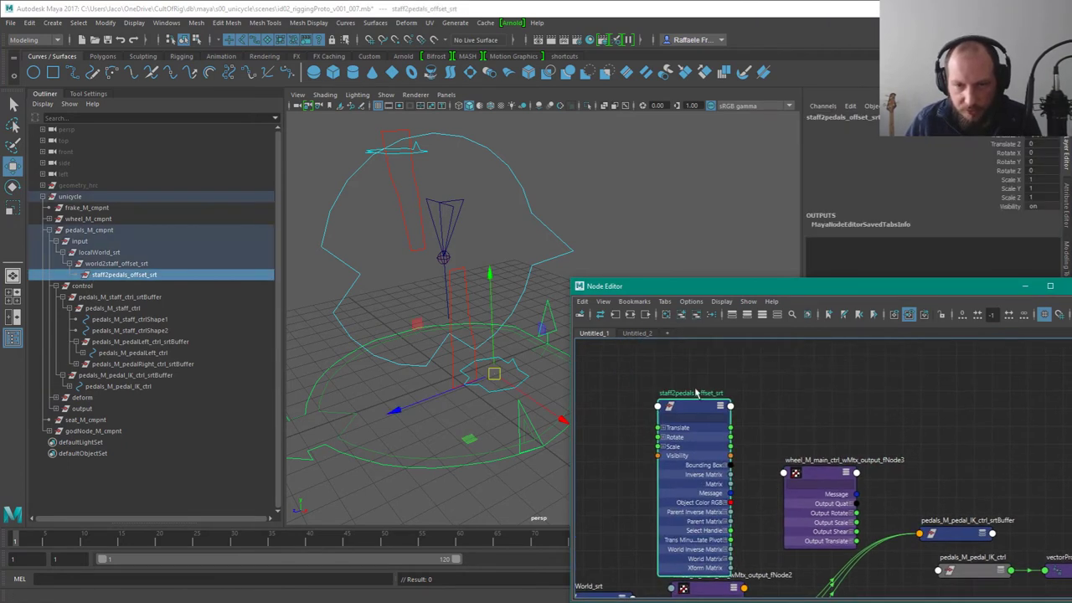
super+right_drag(631, 345, 551, 227)
alt+right_drag(682, 312, 750, 274)
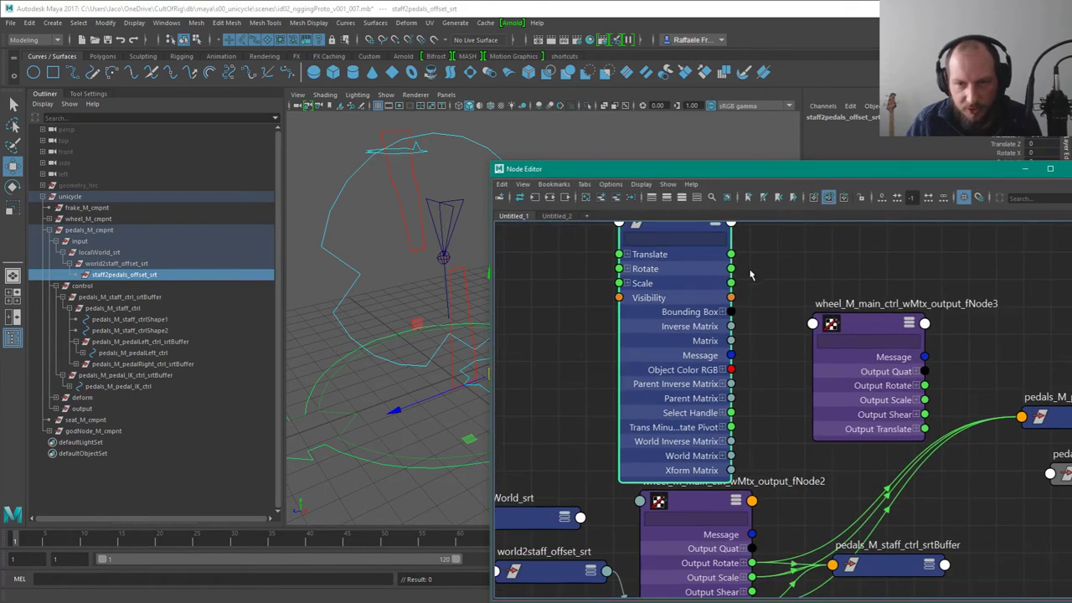
drag(858, 331, 807, 315)
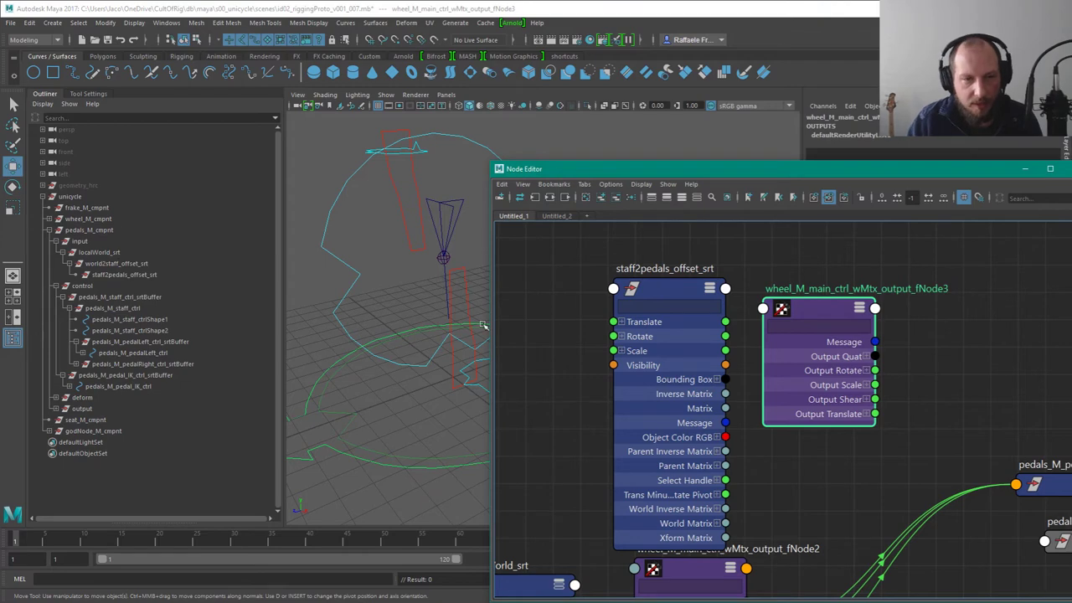
Step: Review the pedals input hierarchy from localWorld_srt down to staff2pedals_offset_srt
alt+drag(482, 326, 420, 321)
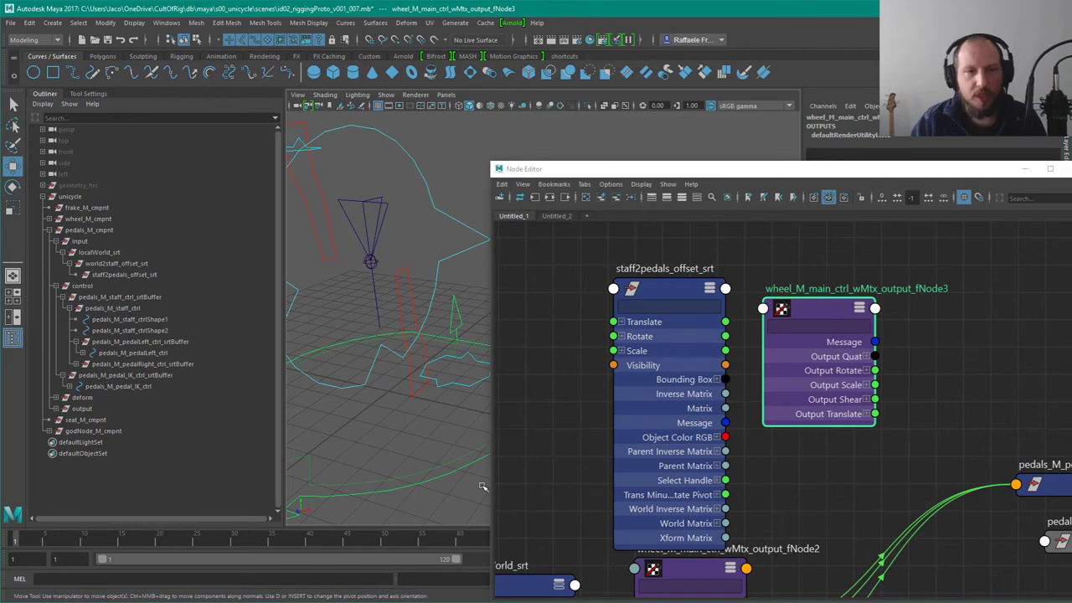
click(107, 253)
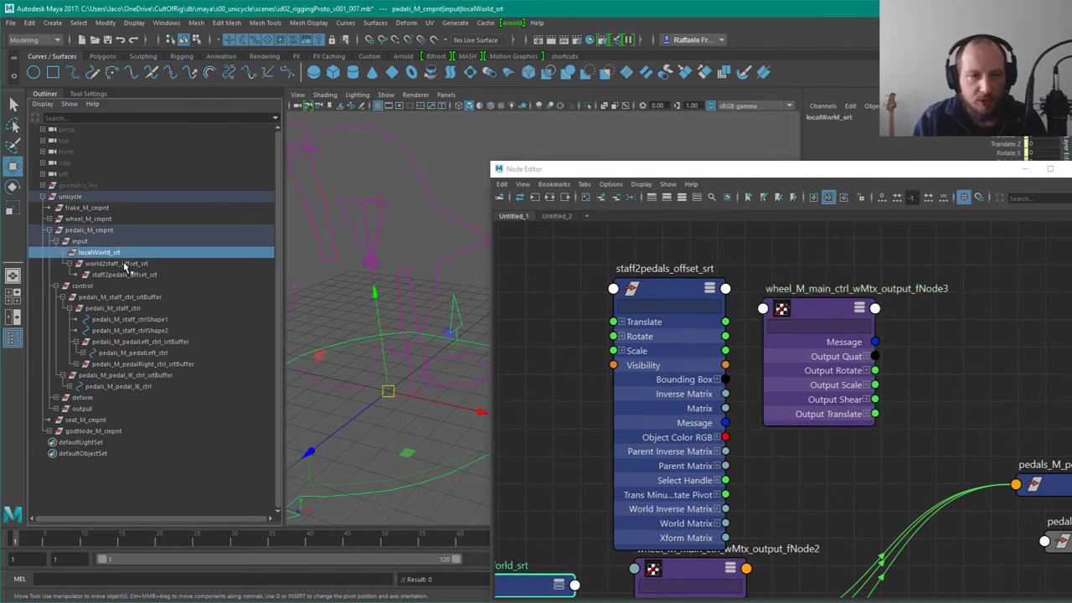
shift+click(134, 275)
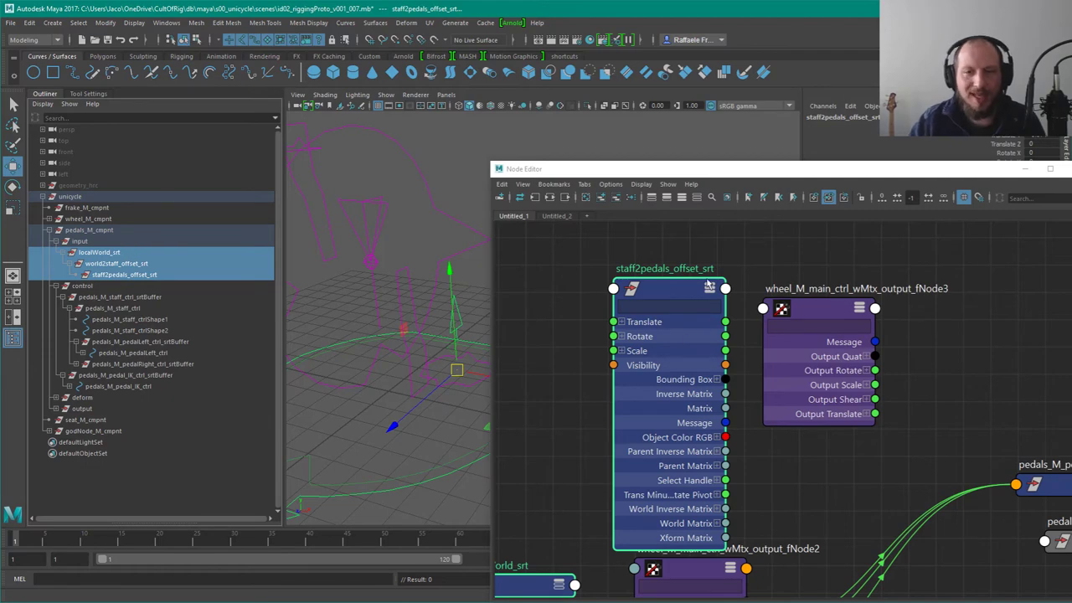
click(151, 275)
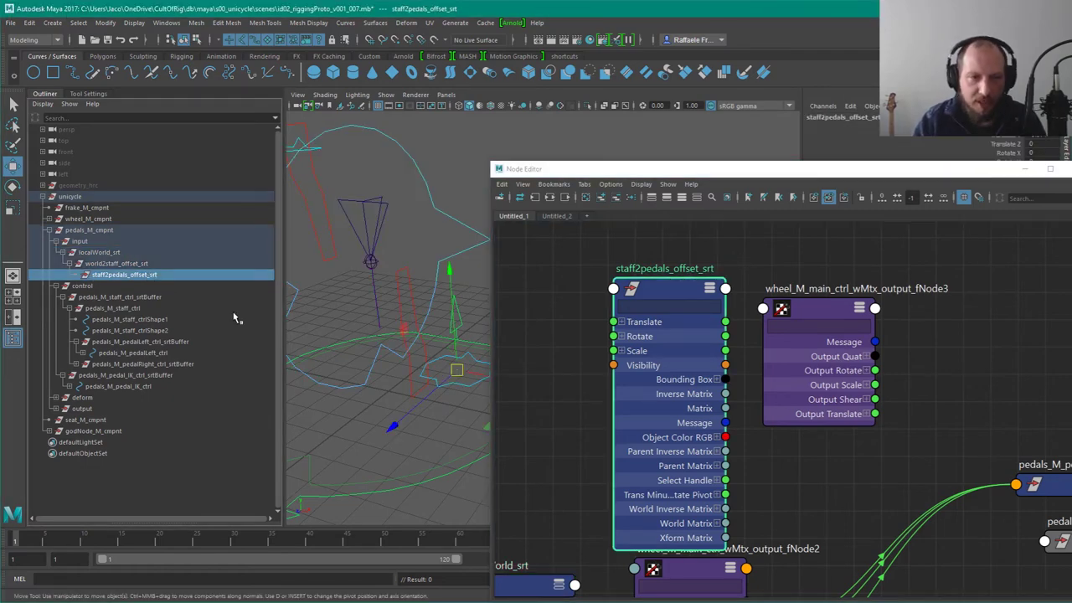
Step: Connect World Matrix[0] of staff2pedals_offset_srt to the Input Matrix of wheel_M_main_ctrl_wMtx_output_fNode3
drag(823, 288, 830, 288)
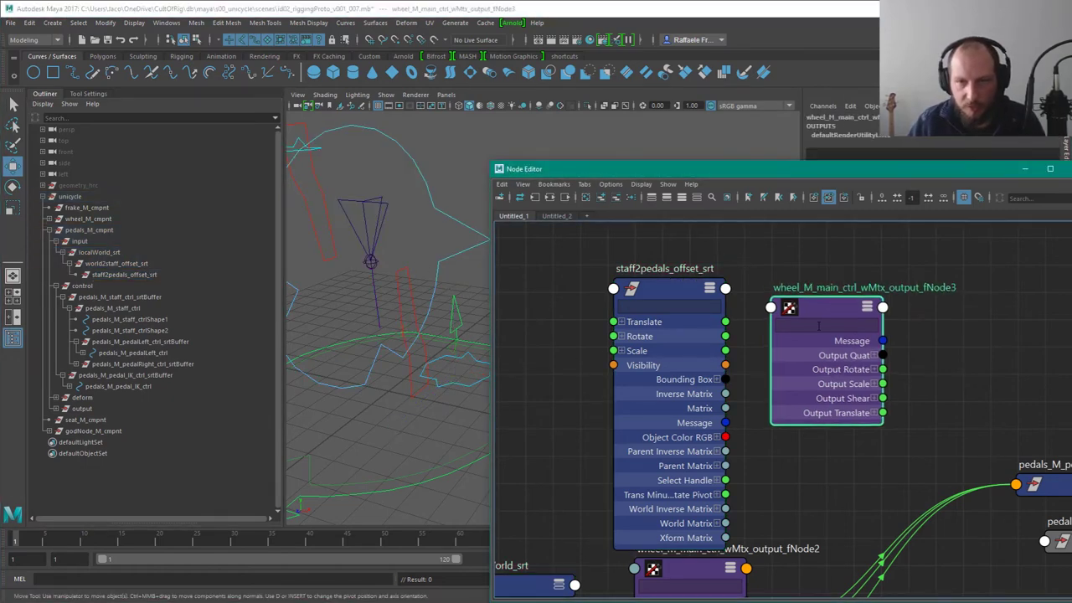
click(716, 523)
drag(668, 288, 643, 242)
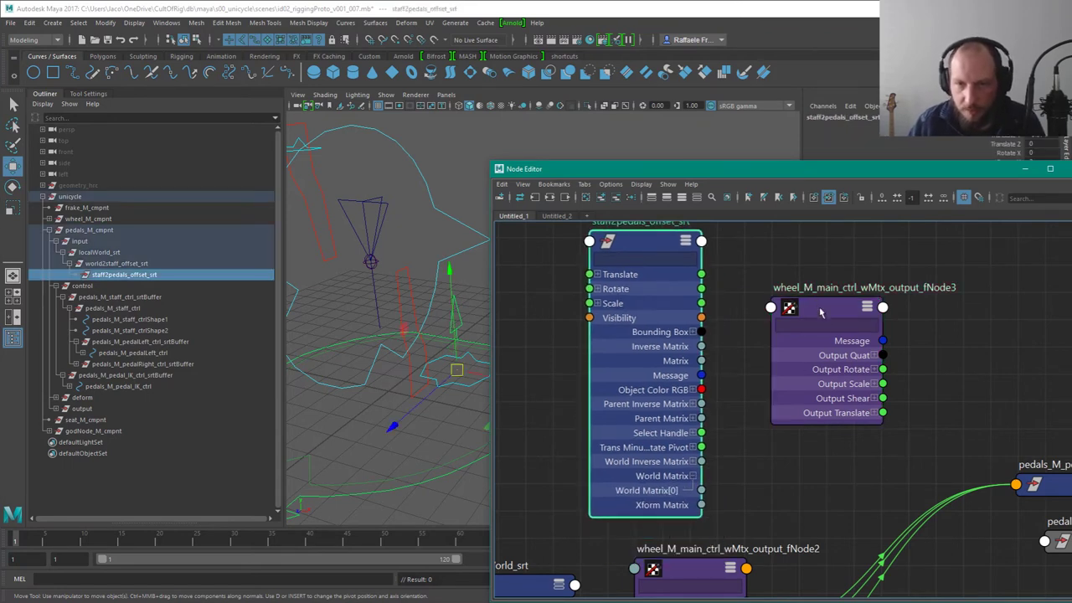
click(822, 311)
key(4)
drag(813, 310, 792, 293)
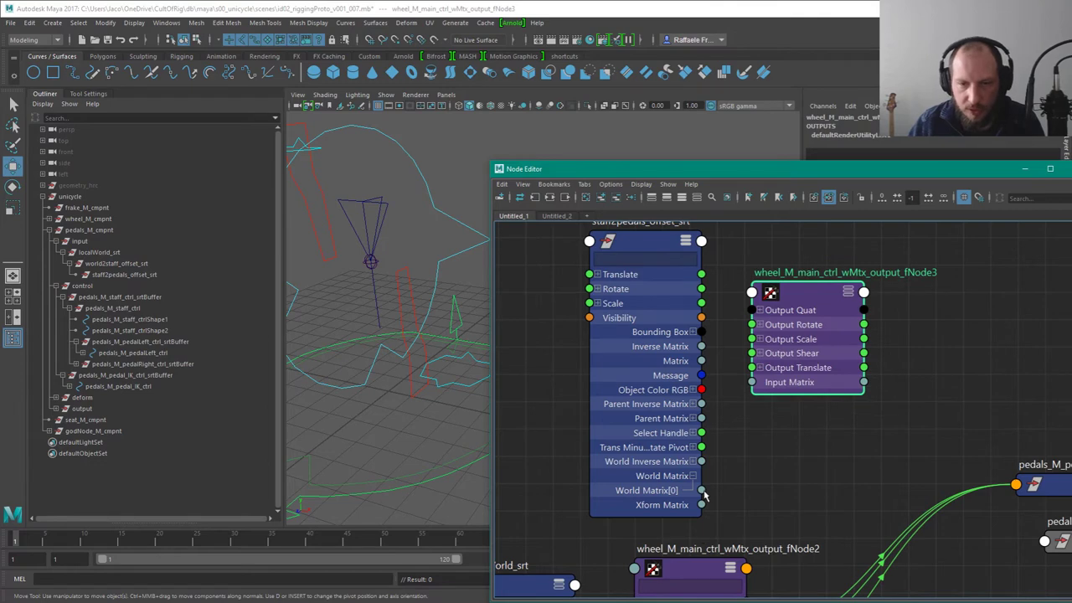
drag(702, 489, 751, 382)
scroll(878, 398, down, 3)
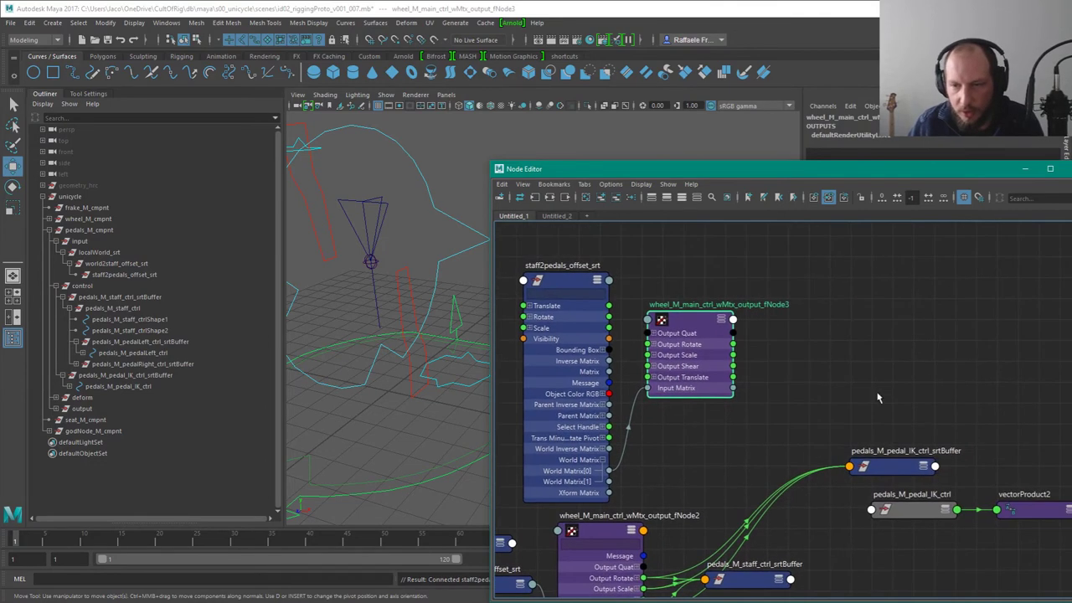
Step: Connect wheel_M_main_ctrl_wMtx_output_fNode3's Output Rotate, Output Scale and Output Shear to Rotate, Scale and Translate of pedals_M_pedal_IK_ctrl_srtBuffer
drag(887, 466, 784, 317)
key(3)
scroll(800, 297, up, 2)
drag(710, 366, 771, 374)
scroll(753, 289, down, 3)
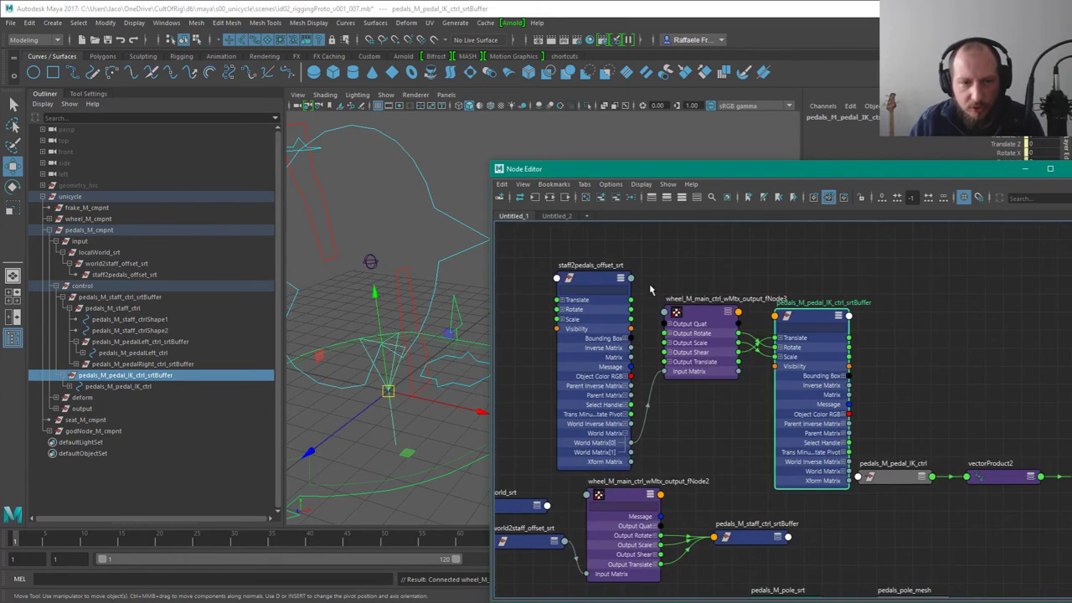
Step: Examine the position of pedals_M_pedal_IK_ctrl_srtBuffer against staff2pedals_offset_srt and the output connections driving the buffer
alt+drag(440, 397, 472, 391)
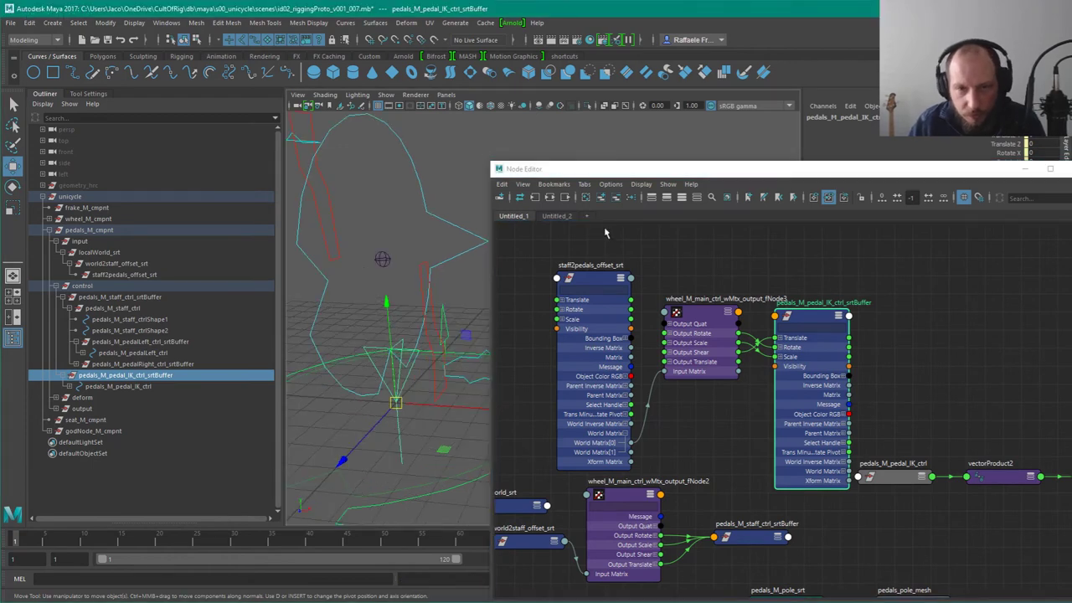
click(613, 384)
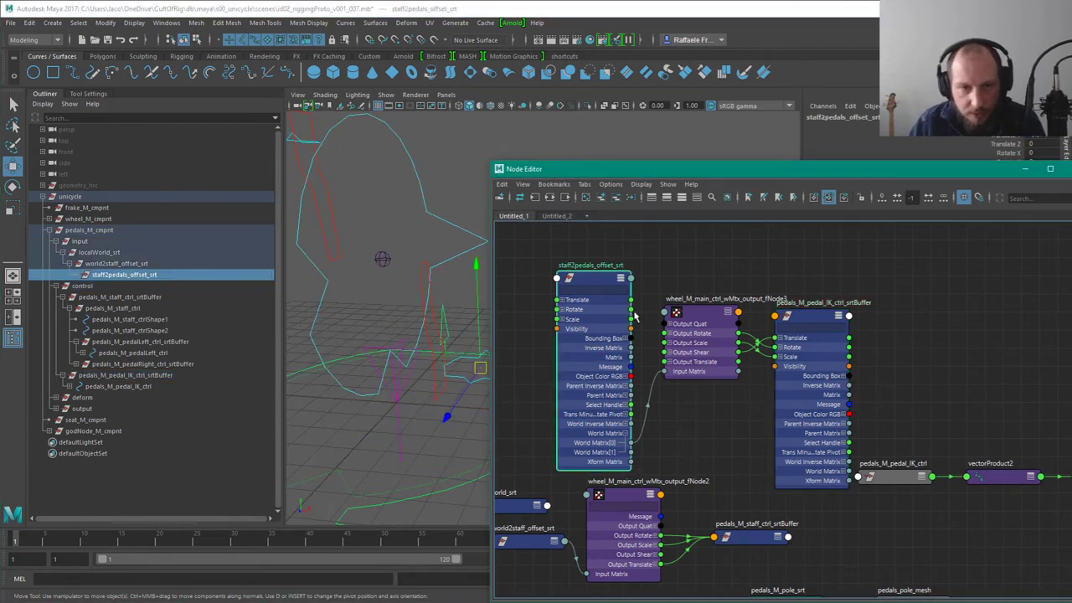
click(832, 339)
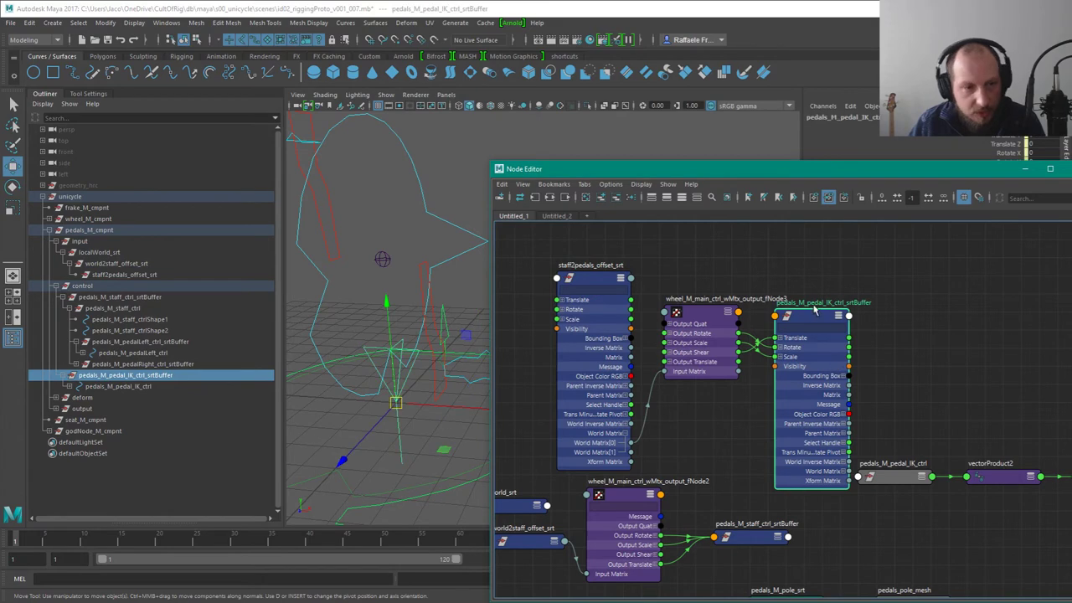
click(108, 287)
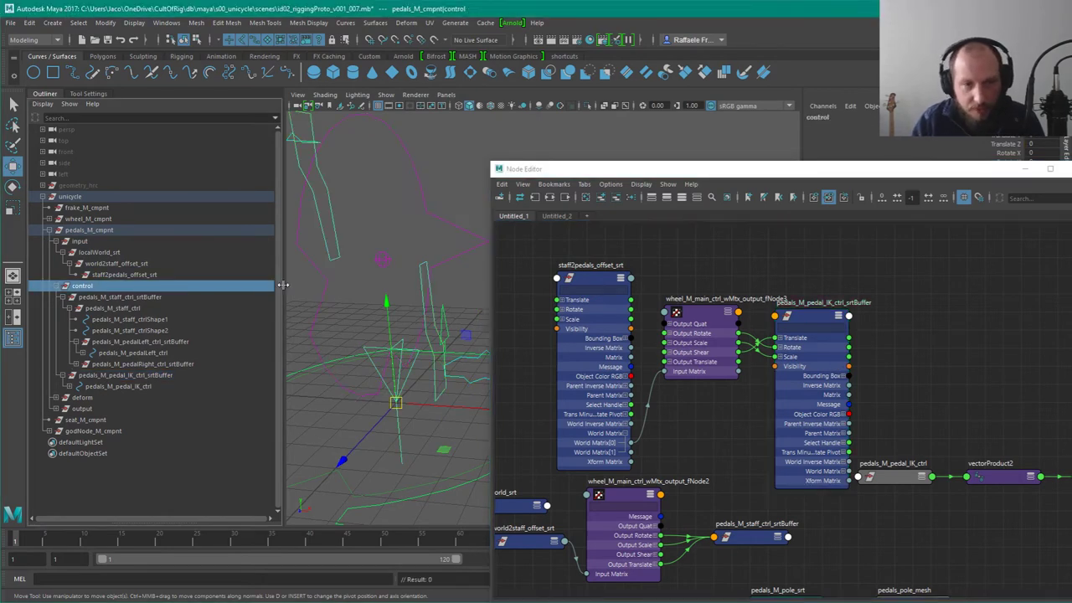
click(835, 308)
drag(810, 308, 852, 316)
click(857, 285)
scroll(875, 285, up, 3)
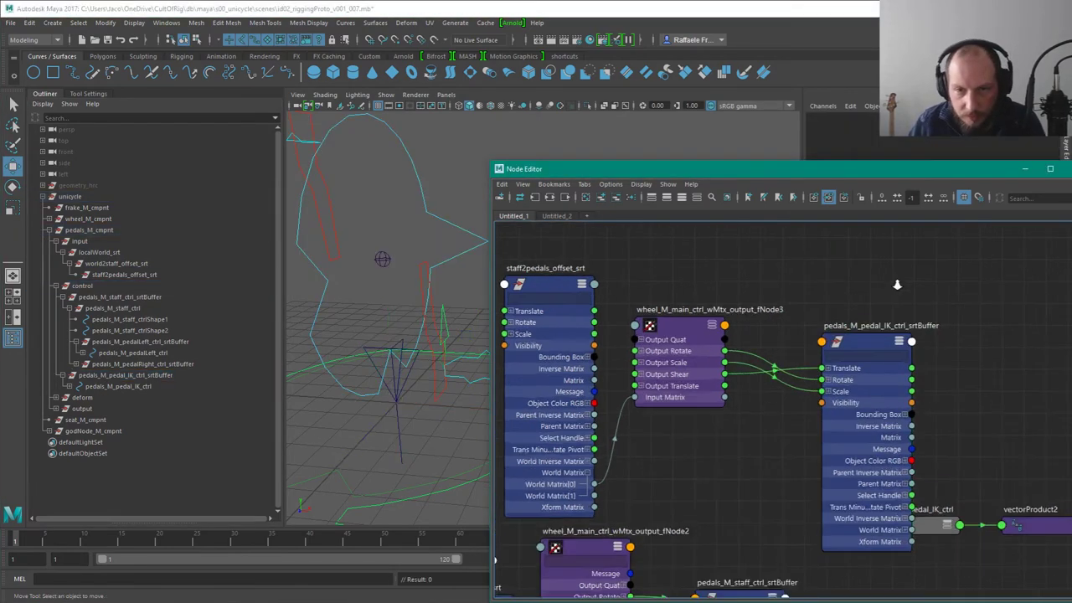
alt+middle_drag(783, 288, 824, 286)
middle_drag(695, 297, 800, 279)
click(799, 358)
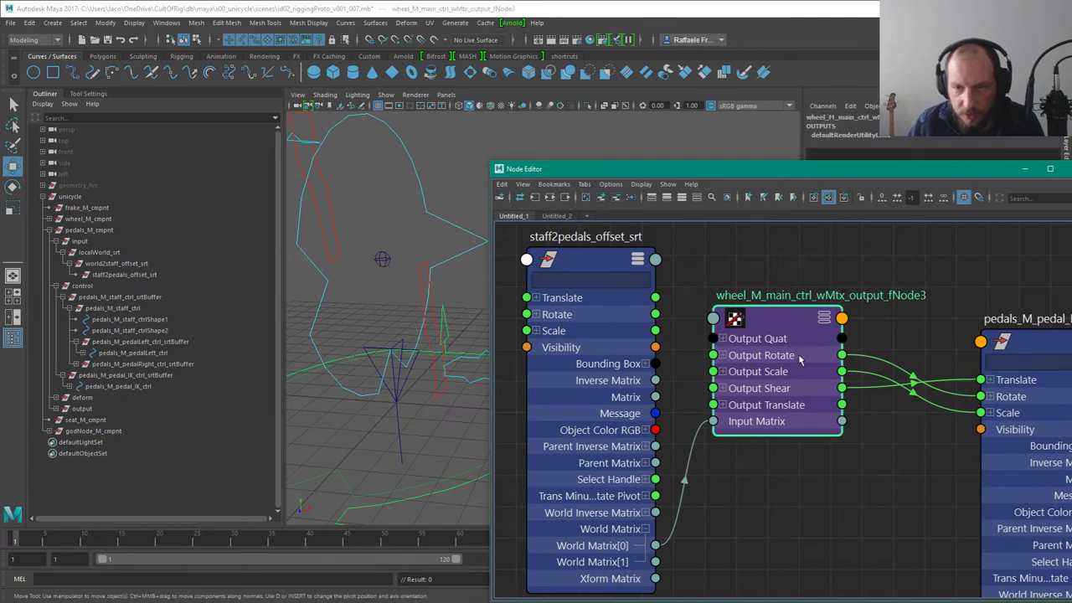
Step: Examine staff2pedals_offset_srt, the pedal IK control and the output values of wheel_M_main_ctrl_wMtx_output_fNode3 feeding the buffer
click(636, 306)
drag(782, 169, 782, 237)
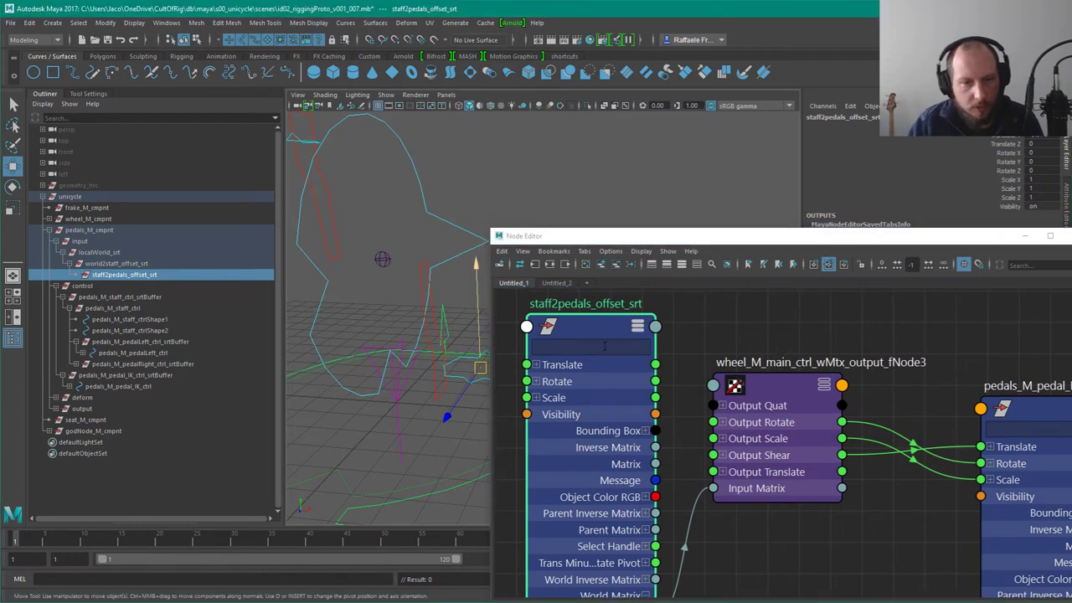
click(780, 362)
click(394, 436)
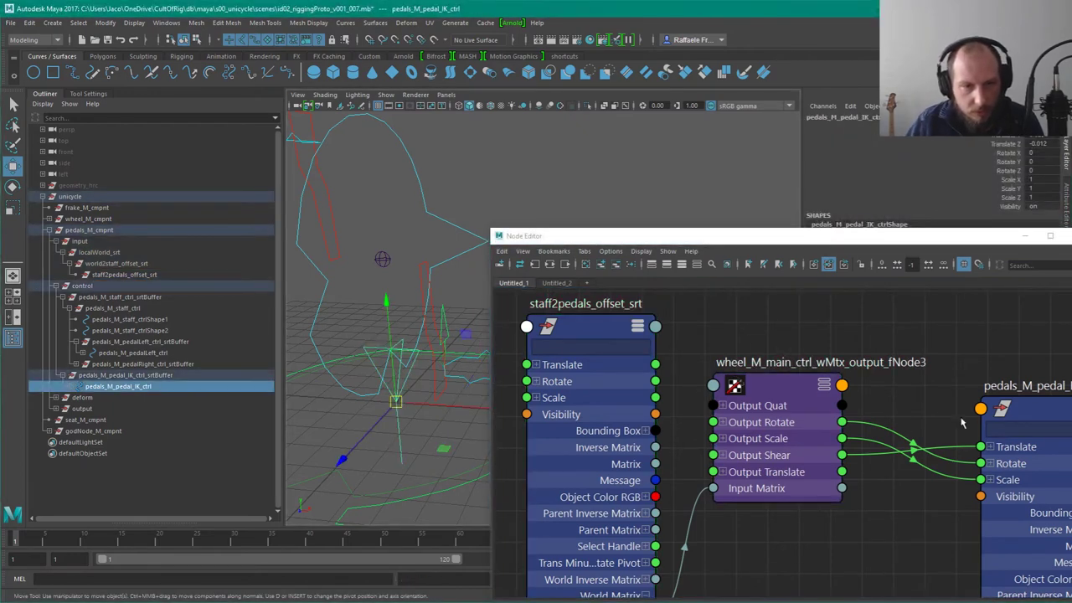
alt+middle_drag(375, 341, 337, 337)
alt+right_drag(338, 337, 310, 336)
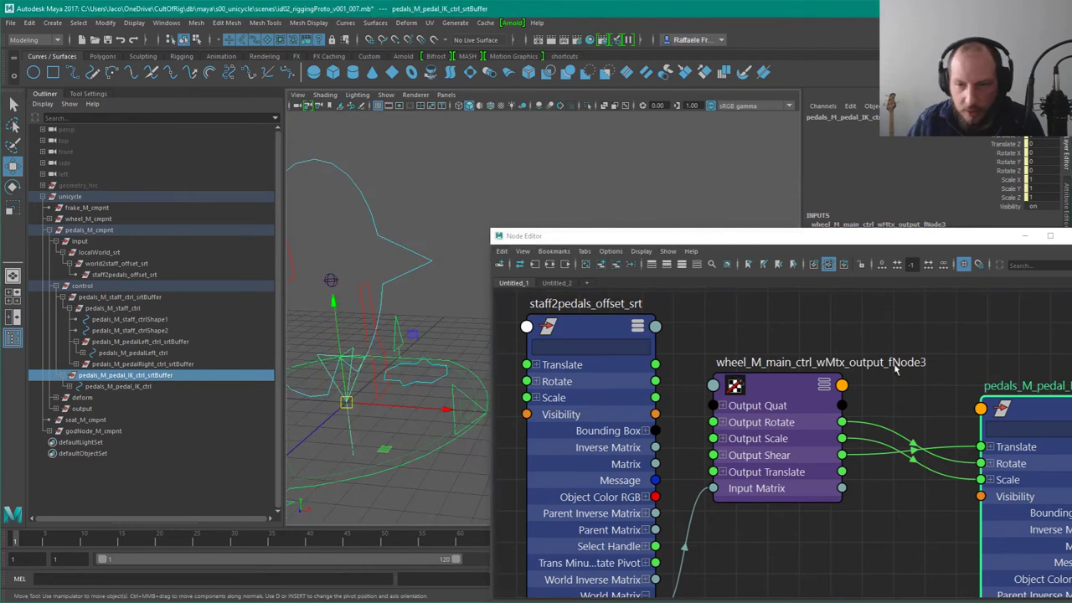
alt+middle_drag(927, 355, 869, 319)
alt+right_drag(870, 319, 854, 410)
click(766, 376)
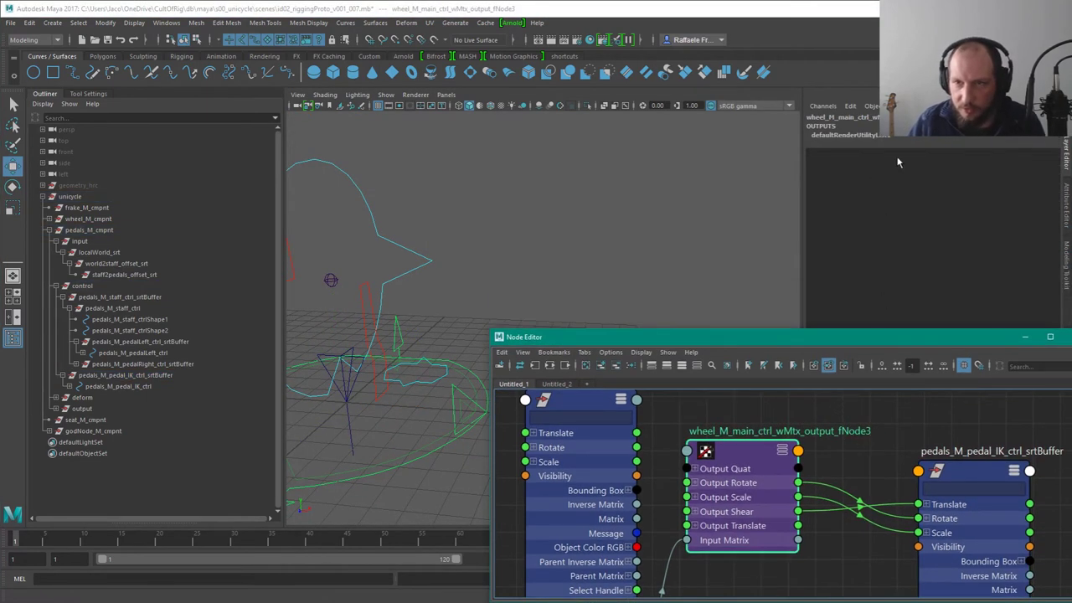
key(ctrl+a)
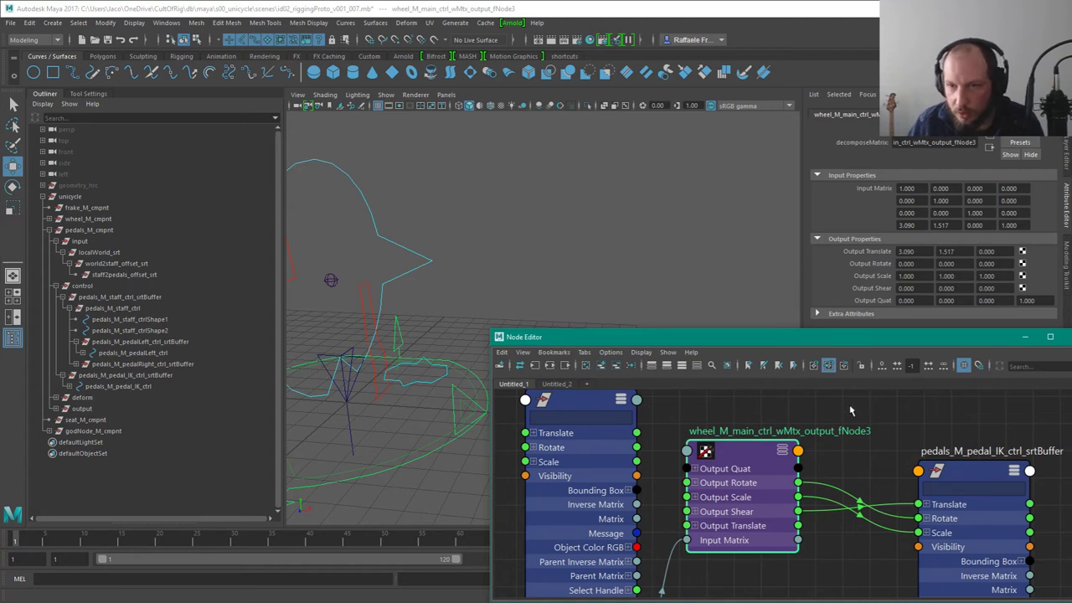
Step: Replace the Output Shear connection into Translate of pedals_M_pedal_IK_ctrl_srtBuffer with Output Translate from wheel_M_main_ctrl_wMtx_output_fNode3
click(975, 451)
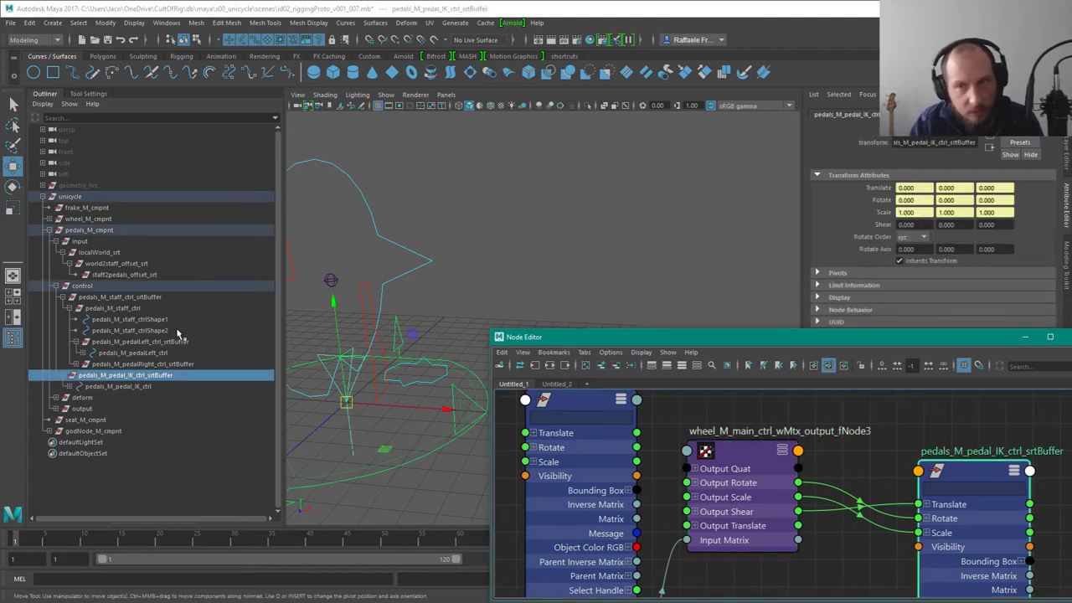
alt+middle_drag(936, 399, 903, 348)
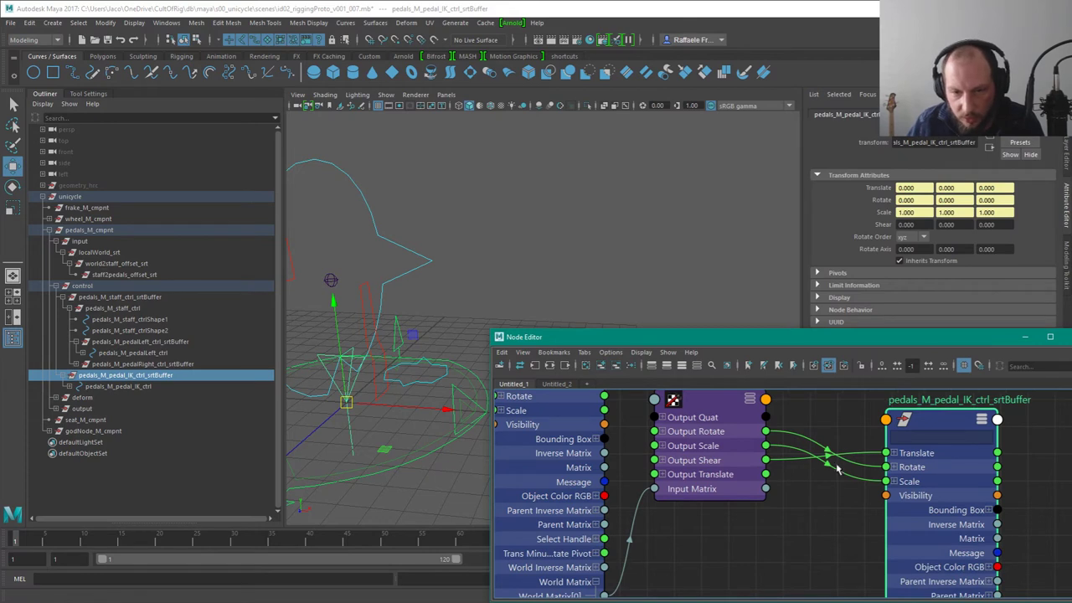
mouse_move(865, 455)
mouse_down()
mouse_move(811, 488)
mouse_move(837, 462)
mouse_move(886, 453)
mouse_up()
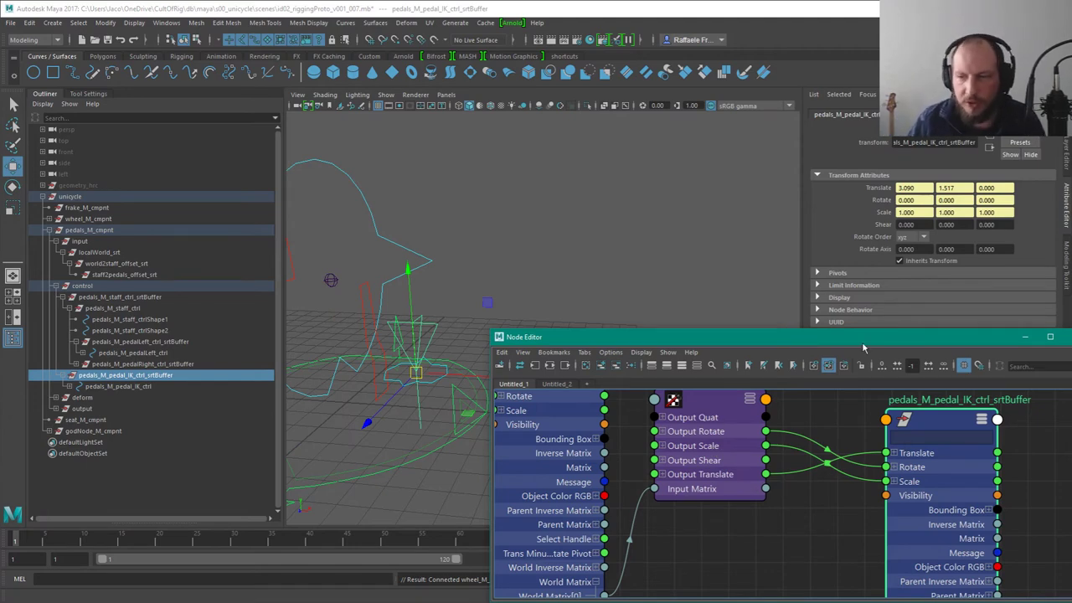
scroll(791, 473, down, 5)
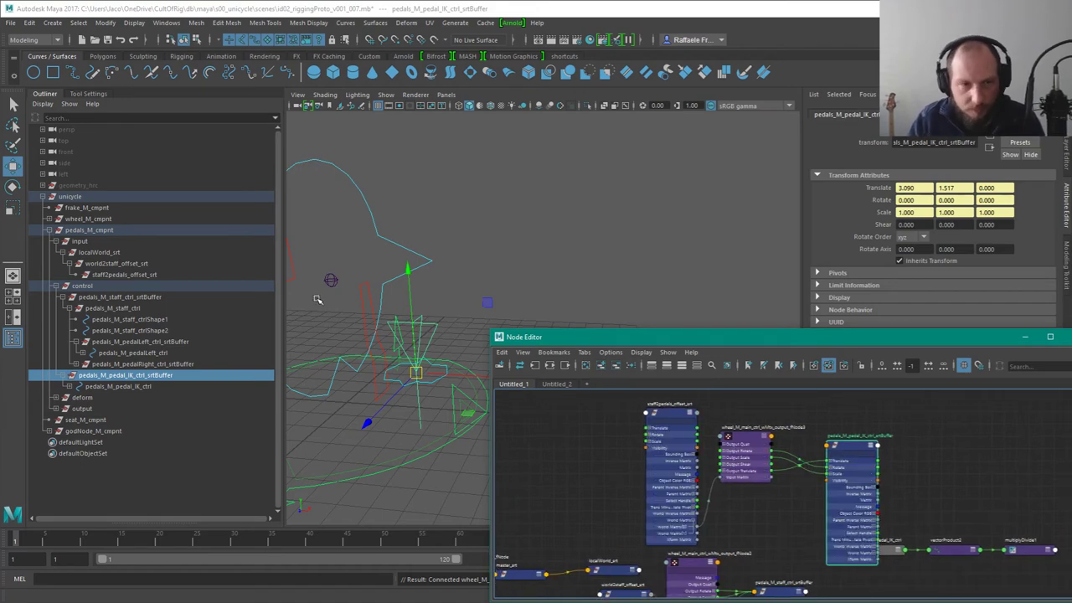
Step: Examine the pedal IK buffer's placement in the rig and the transforms of godNode_M_master_ctrl from several angles
alt+right_drag(578, 141, 524, 163)
alt+drag(523, 163, 527, 242)
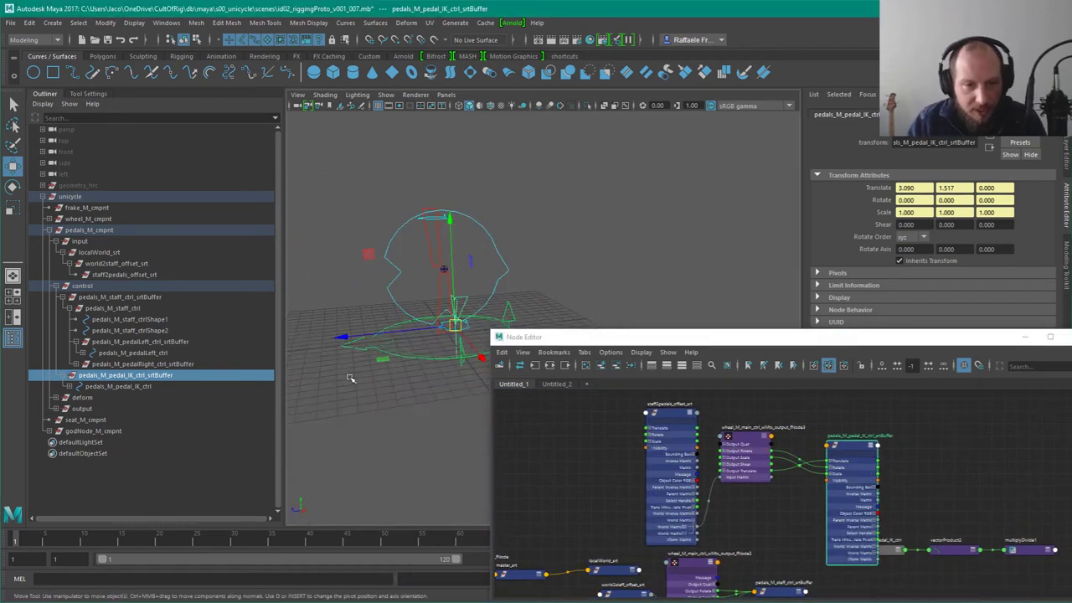
click(359, 348)
scroll(489, 256, up, 3)
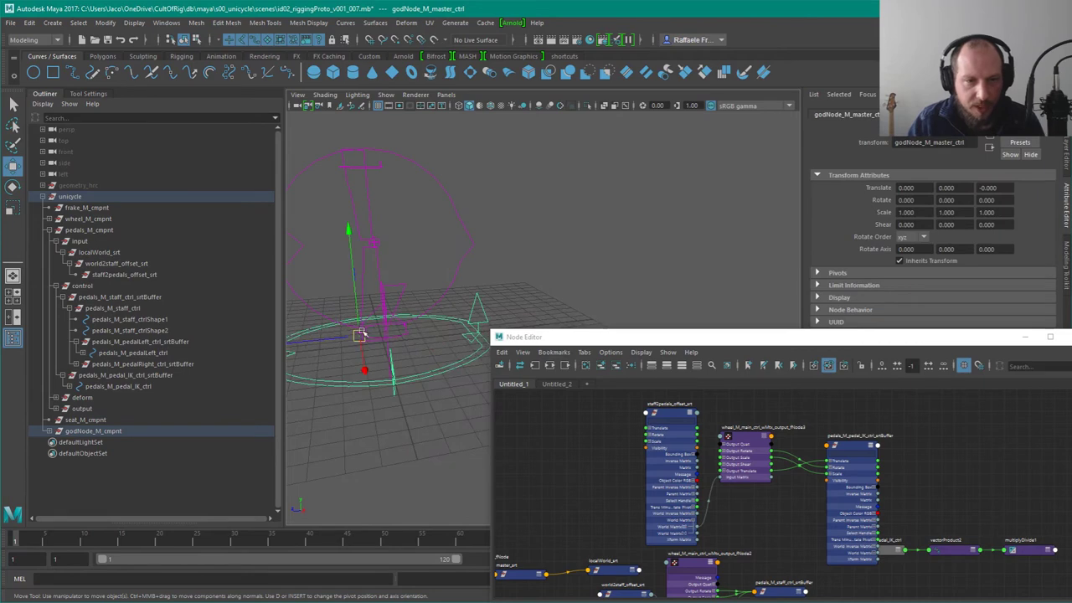
alt+drag(425, 279, 558, 244)
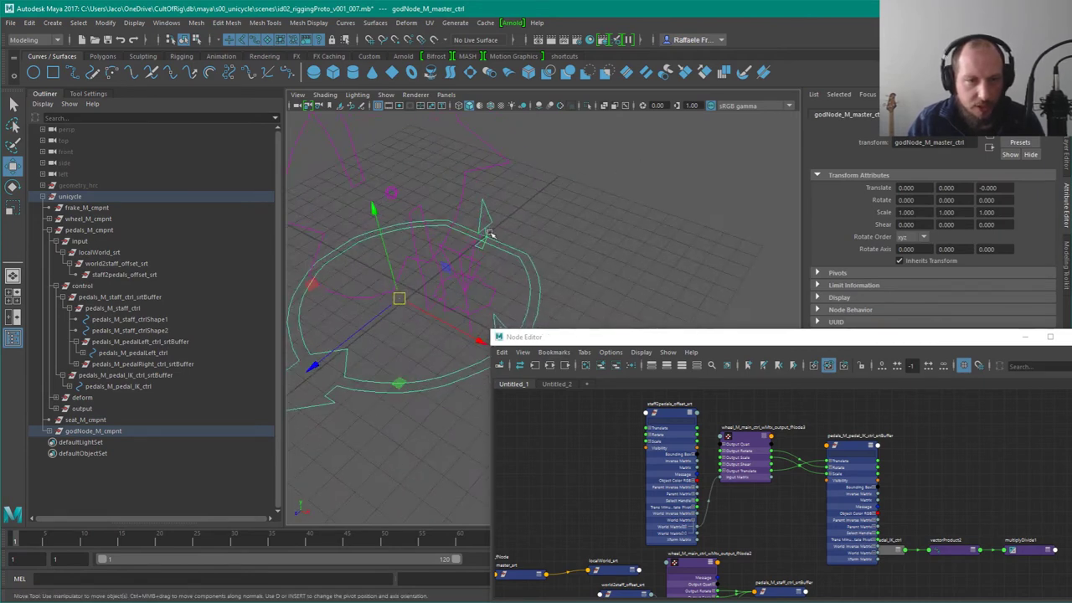
alt+drag(513, 312, 518, 232)
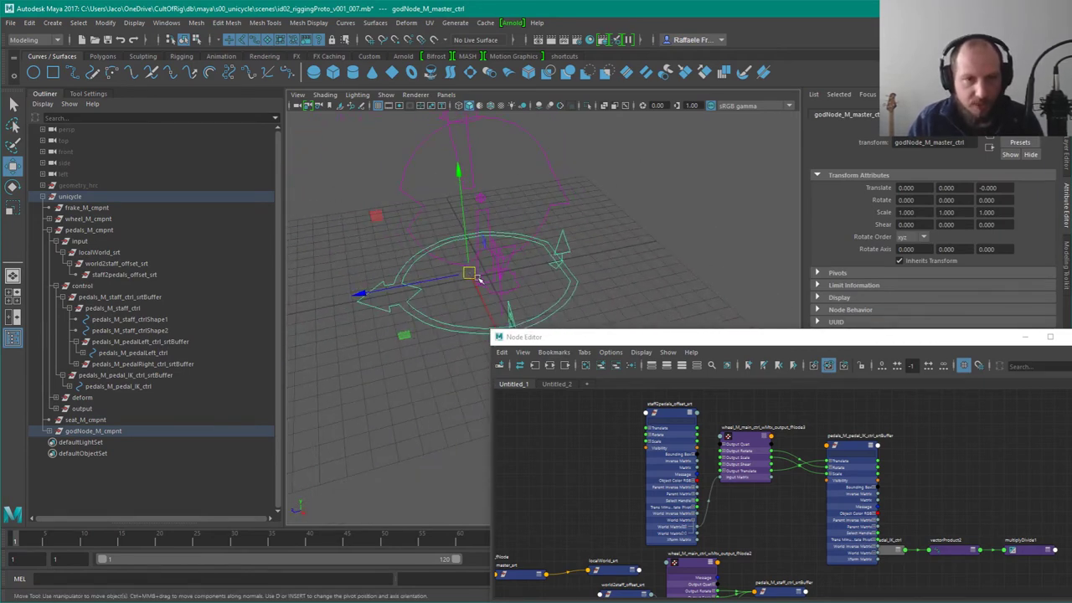
mouse_move(561, 261)
alt+mouse_down()
mouse_move(540, 238)
mouse_move(560, 265)
alt+mouse_up()
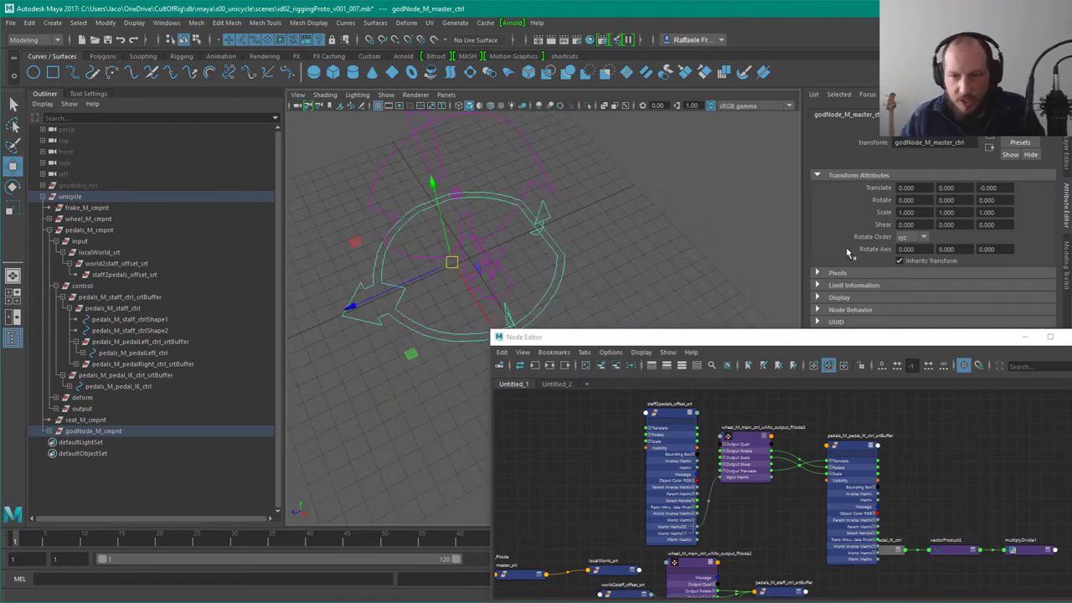
Step: Collapse the pedals_M_pedal_IK_ctrl_srtBuffer node and place the pedals_M_pedal_IK_ctrl, vectorProduct2 and multiplyDivide1 chain just beneath it
scroll(952, 456, down, 1)
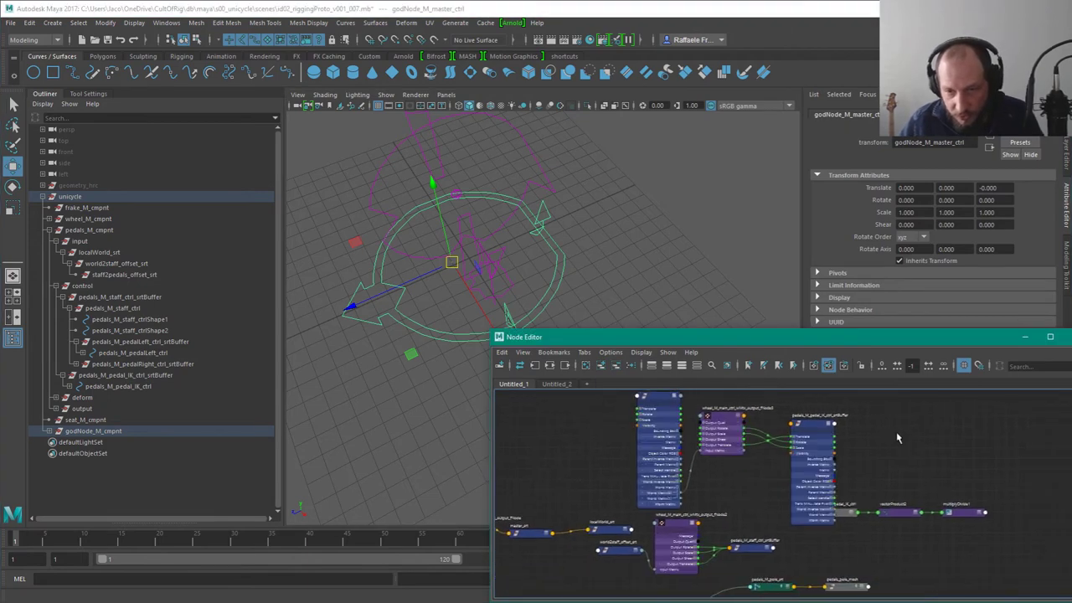
drag(895, 431, 992, 523)
drag(892, 511, 881, 445)
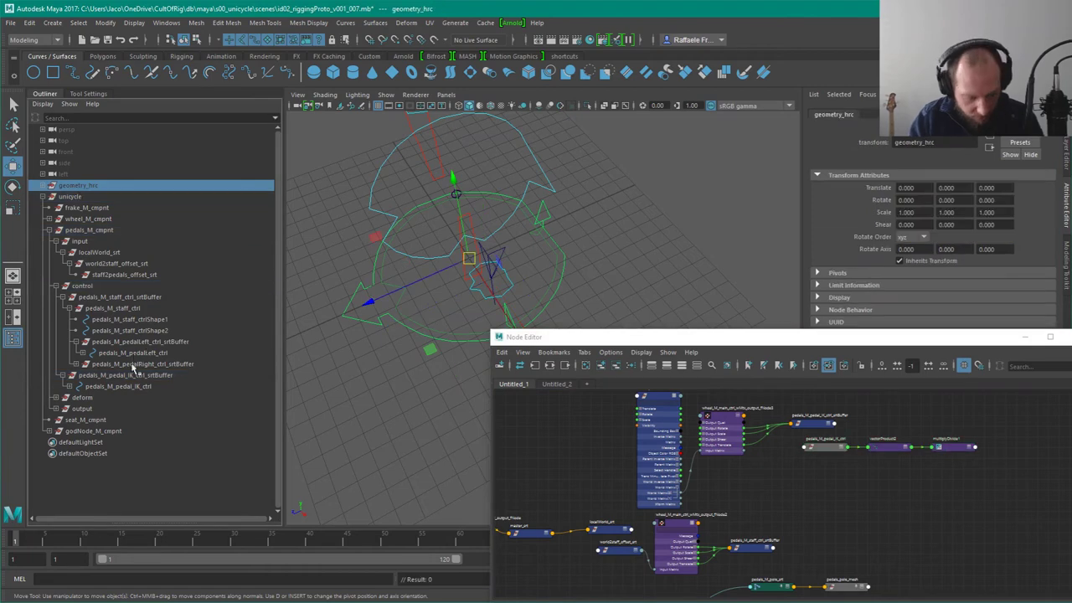
Step: Unhide geometry_hrc and select pedals_M_pedal_IK_ctrl to check its placement against the pedal geometry
key(shift+h)
alt+drag(613, 216, 626, 211)
alt+right_drag(626, 211, 663, 243)
alt+drag(662, 242, 645, 183)
click(536, 217)
alt+drag(586, 251, 672, 218)
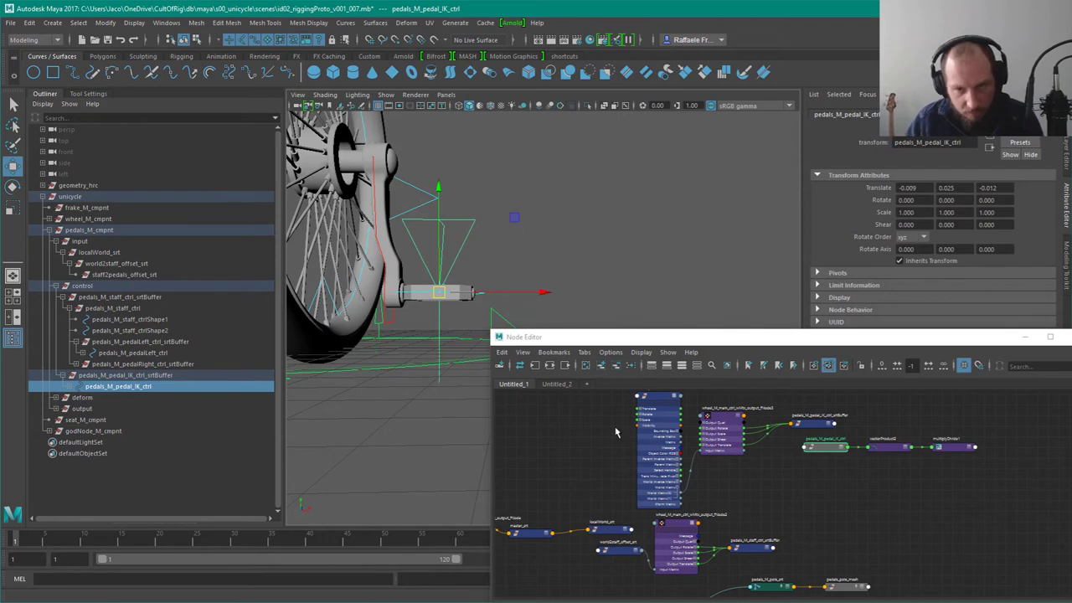
Step: Collapse staff2pedals_offset_srt and wheel_M_main_ctrl_wMtx_output_fNode3 and arrange them in a compact chain leading to the pedal IK buffer
click(738, 426)
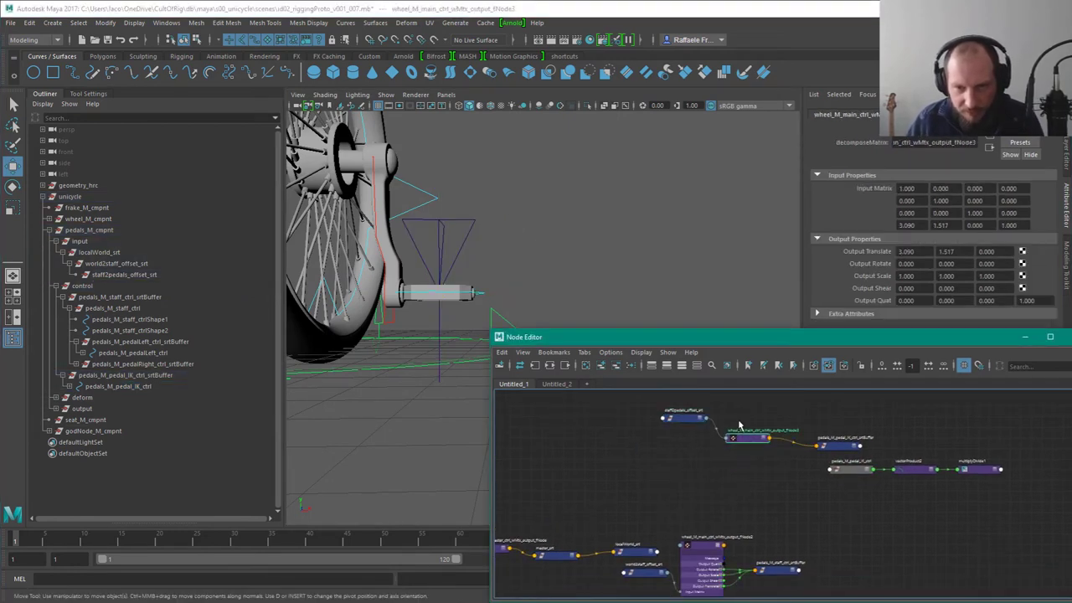
drag(742, 437, 774, 431)
drag(685, 418, 733, 416)
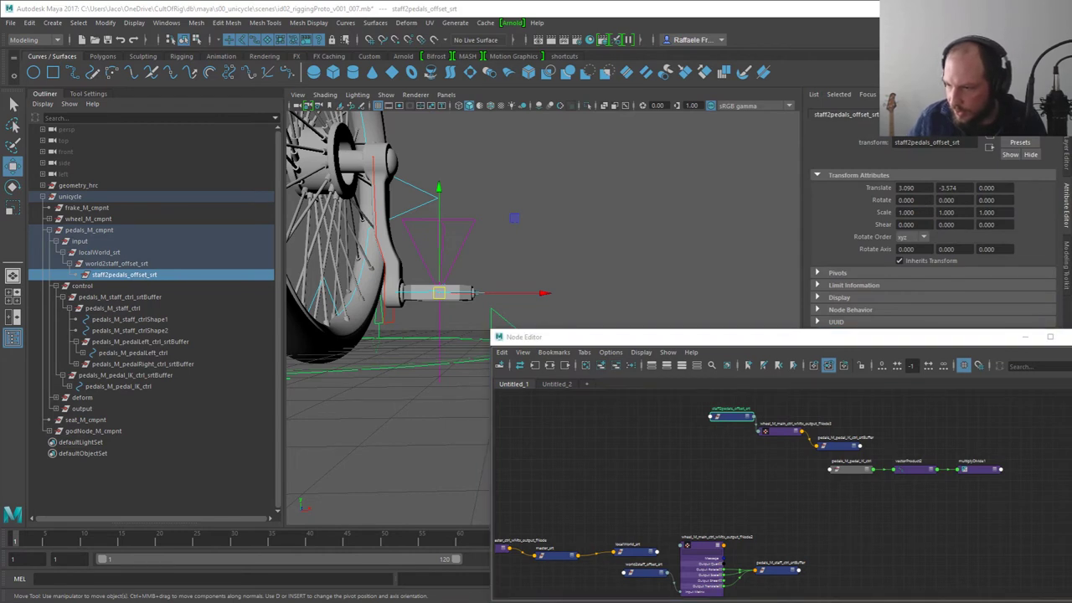
click(736, 420)
drag(736, 420, 729, 423)
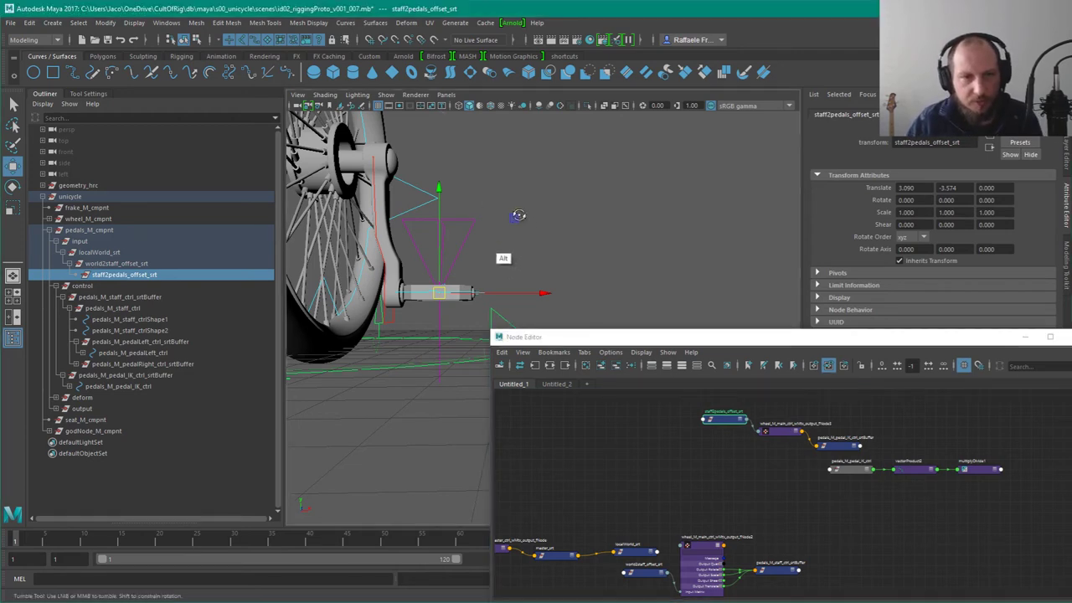
Step: Select pedals_M_pedal_IK_ctrlShape under the pedal IK control and add it to the node graph
alt+drag(480, 225, 560, 220)
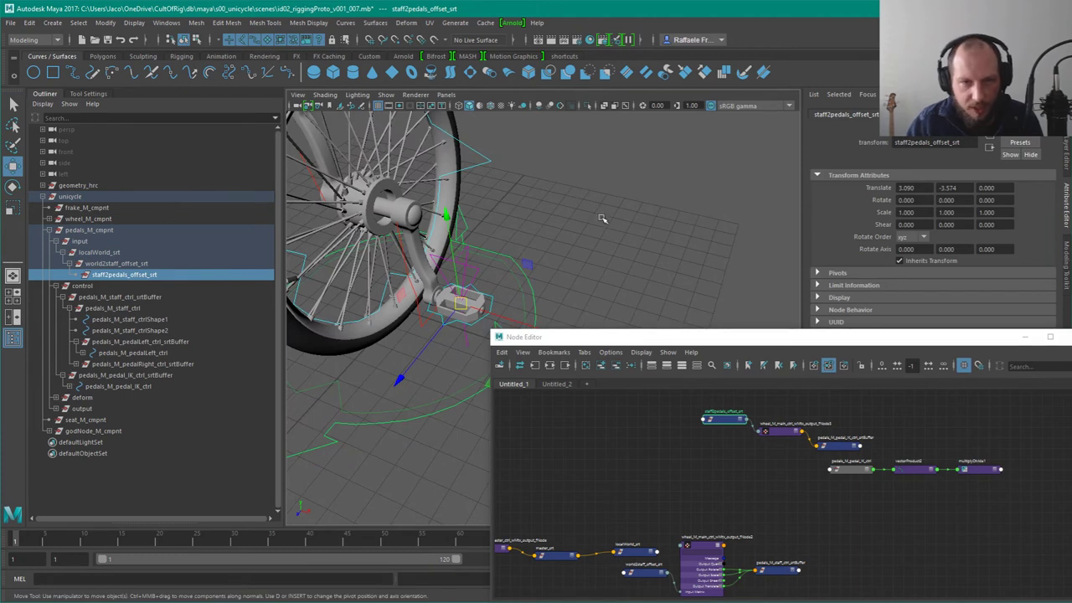
key(q)
click(540, 272)
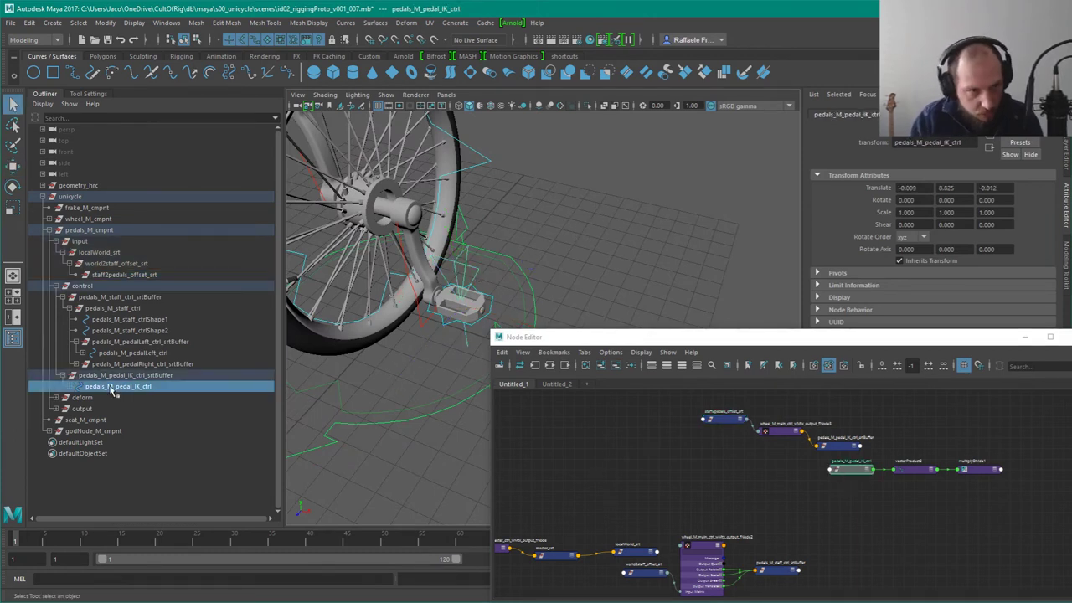
click(78, 386)
click(121, 396)
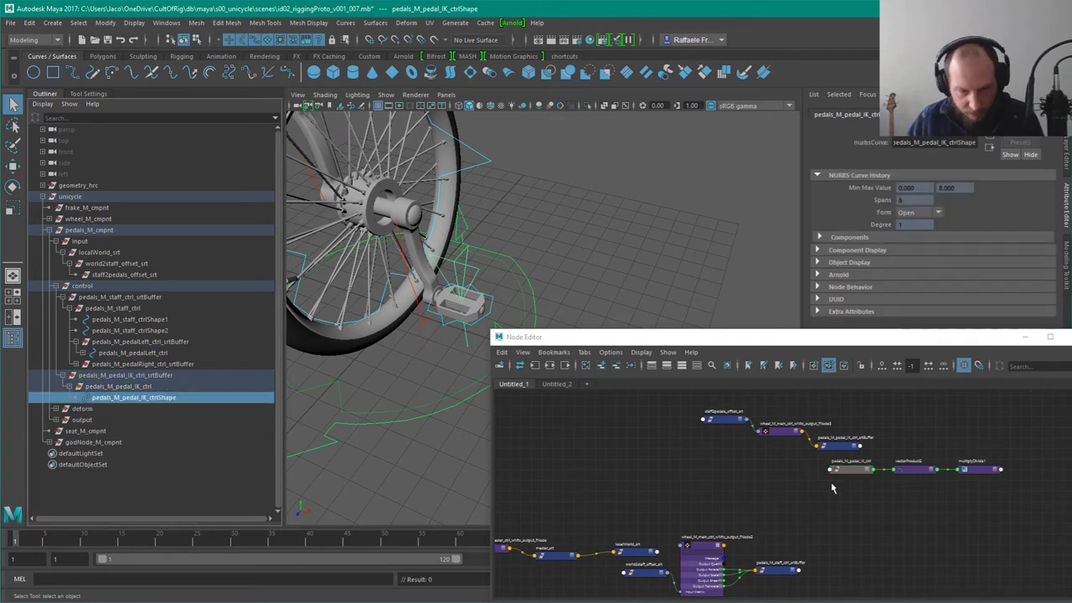
click(601, 366)
alt+middle_drag(865, 508, 757, 460)
alt+right_drag(757, 460, 837, 490)
scroll(836, 490, down, 3)
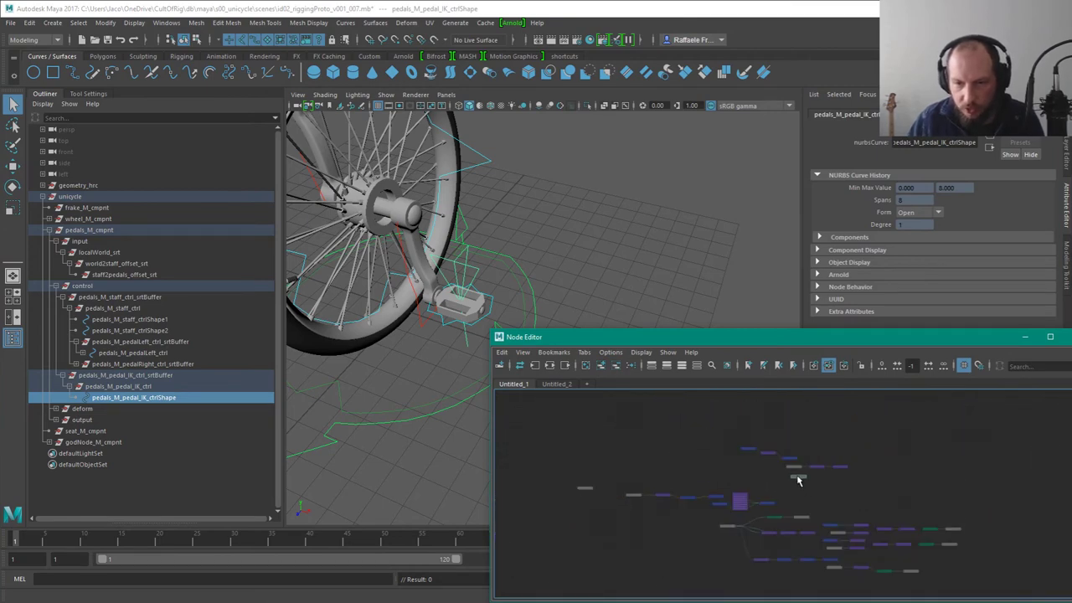
Step: Show all attributes of the pedals_M_pedal_IK_ctrlShape node and move the node up in the graph
scroll(791, 502, up, 4)
scroll(845, 521, up, 2)
key(2)
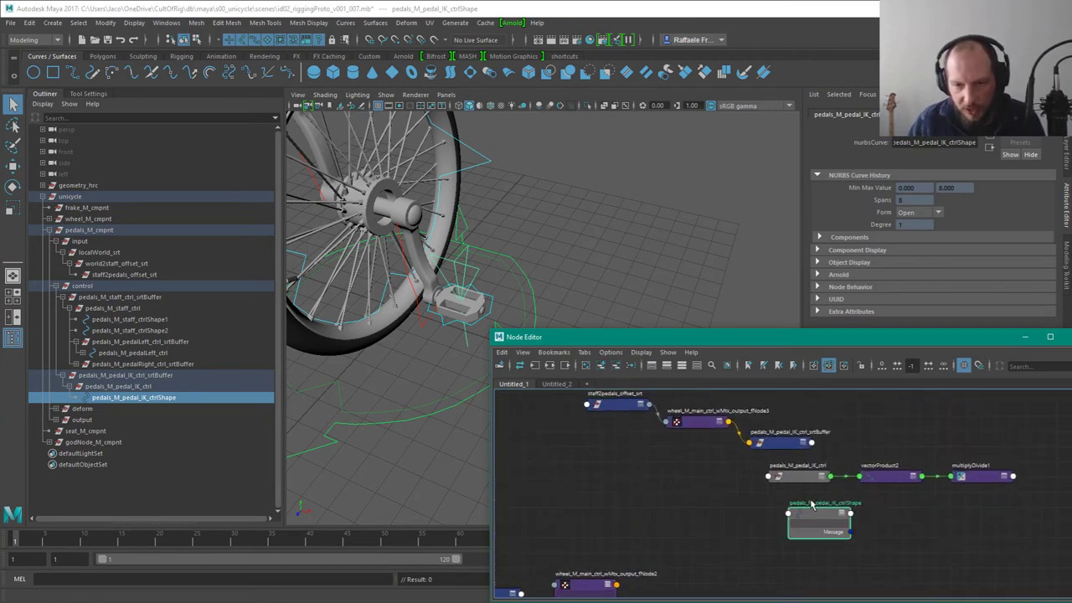
key(3)
alt+middle_drag(877, 537, 844, 407)
scroll(876, 480, up, 2)
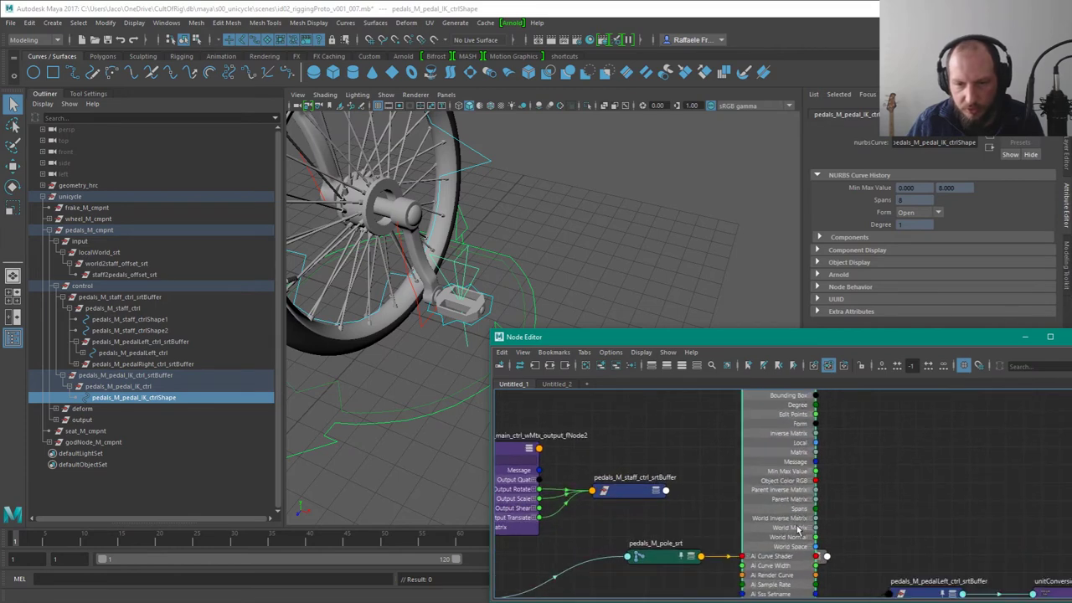
drag(796, 526, 810, 316)
Step: Expand the shape node's Control Points into individual entries and position the node over the pedal IK control chain
alt+middle_drag(850, 431, 855, 527)
click(832, 519)
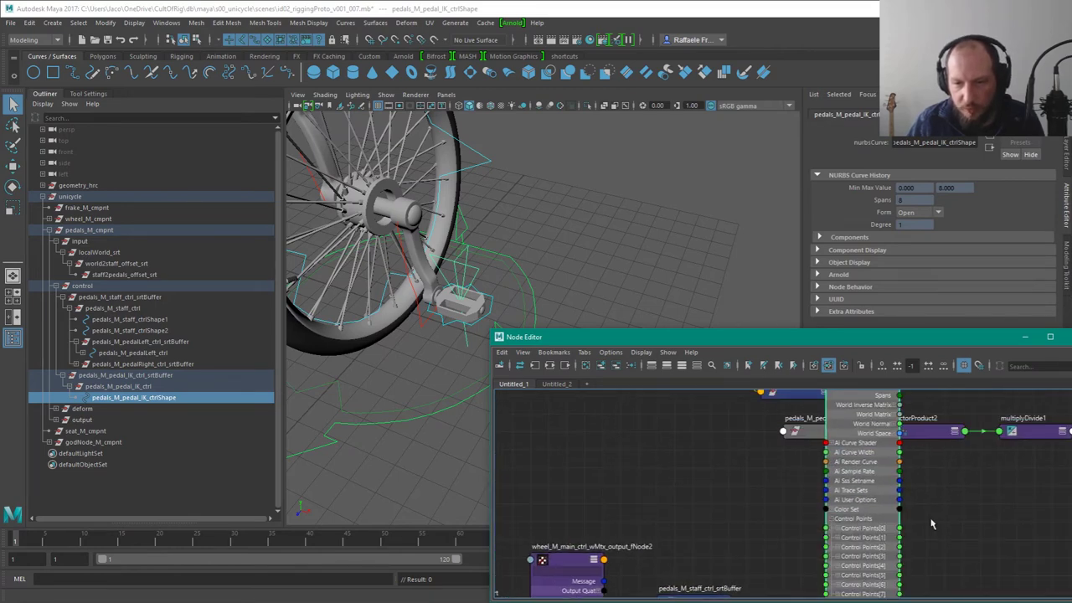
alt+middle_drag(932, 532, 909, 442)
drag(854, 526, 843, 468)
alt+middle_drag(907, 472, 955, 597)
scroll(938, 529, down, 2)
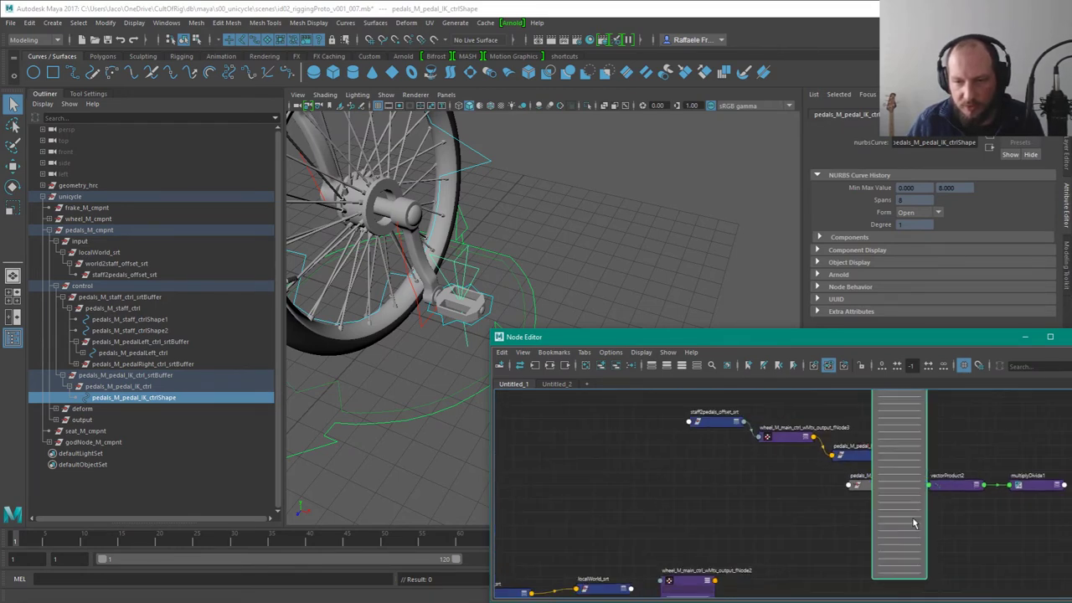
drag(888, 404, 872, 412)
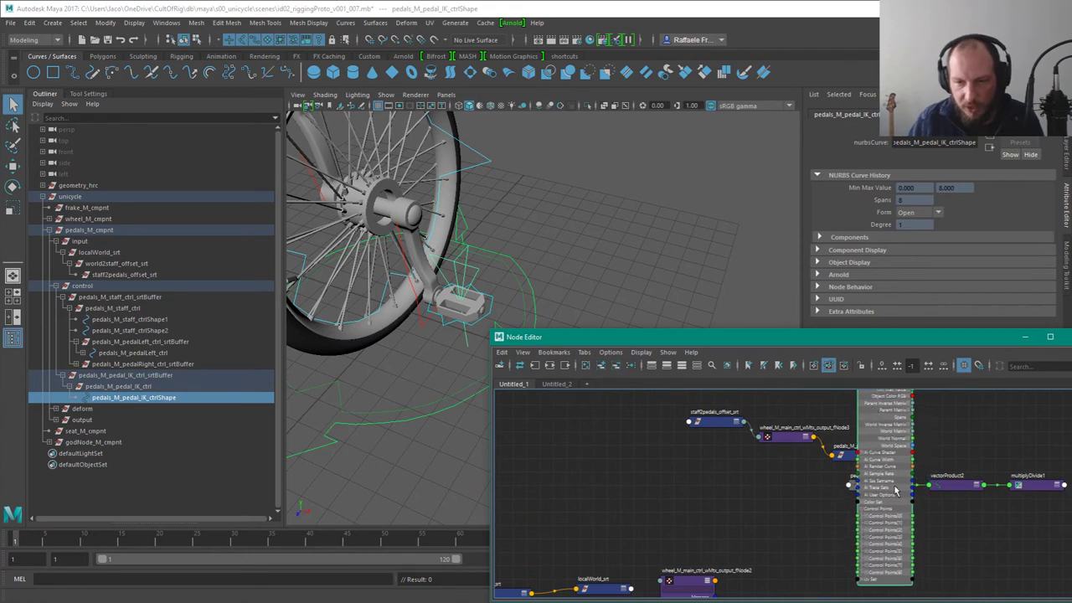
drag(879, 459, 891, 459)
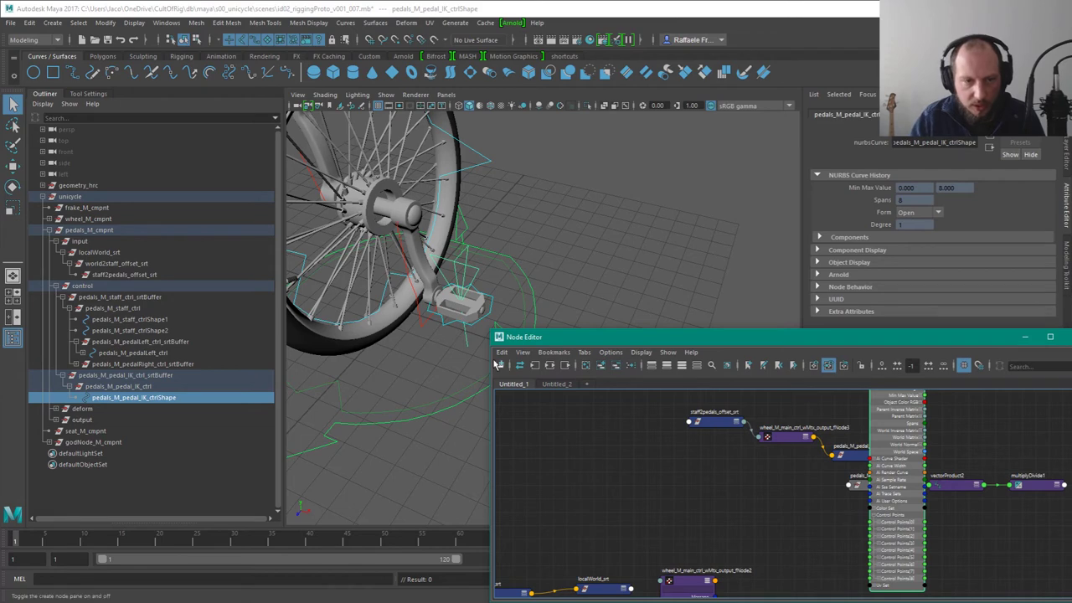
Step: Switch pedals_M_pedal_IK_ctrl to component selection and select the control vertex at the lower end of its vertical line
alt+drag(483, 353, 435, 318)
key(Up)
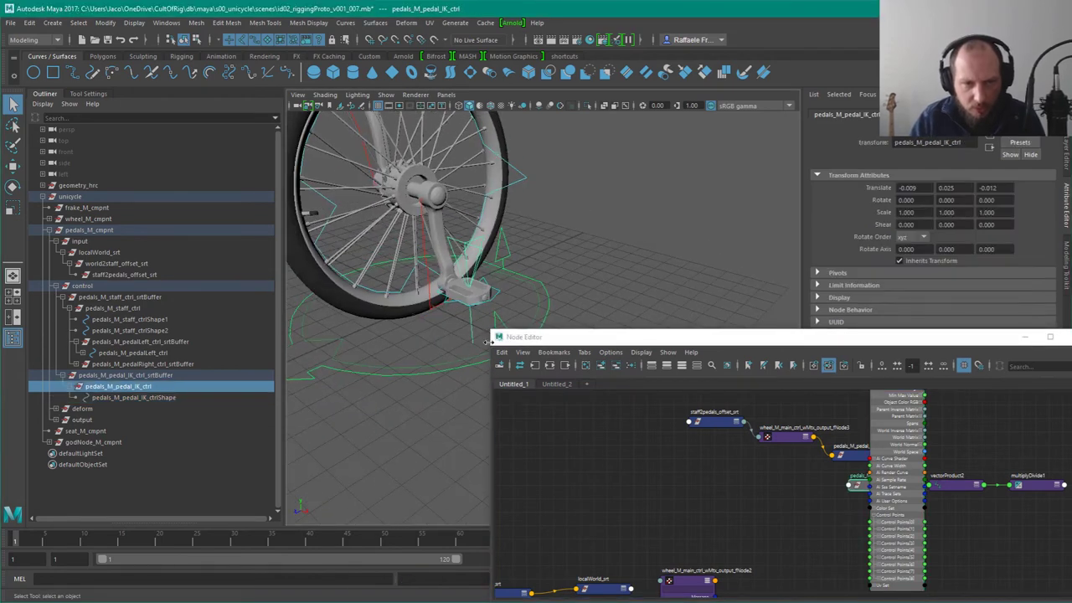
key(F8)
click(481, 343)
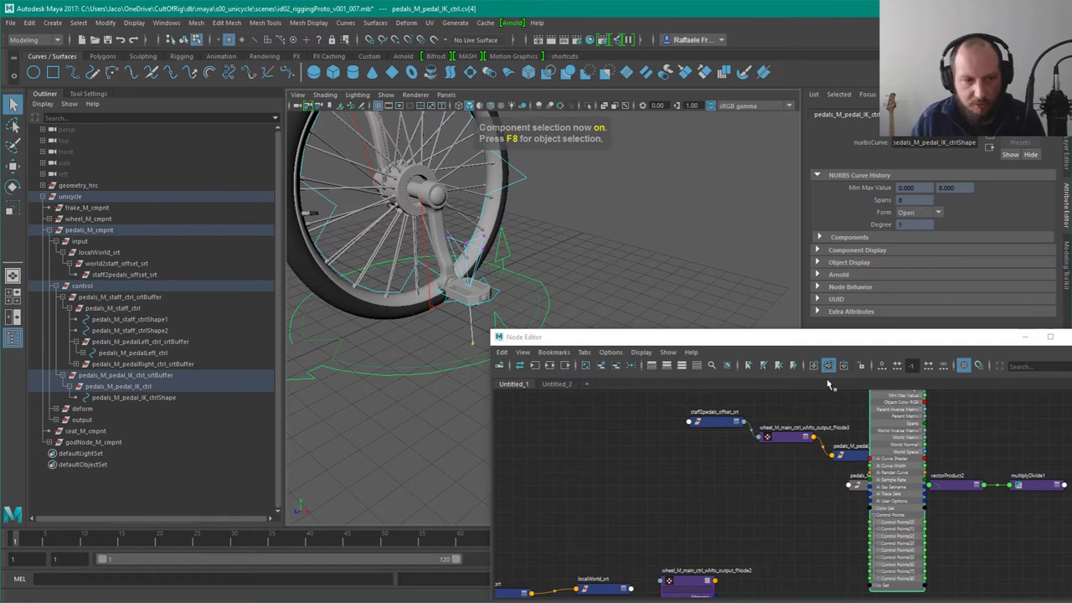
Step: Move the node graph aside and open the Script Editor to read the selected control vertex's index in the command history
drag(862, 338, 736, 229)
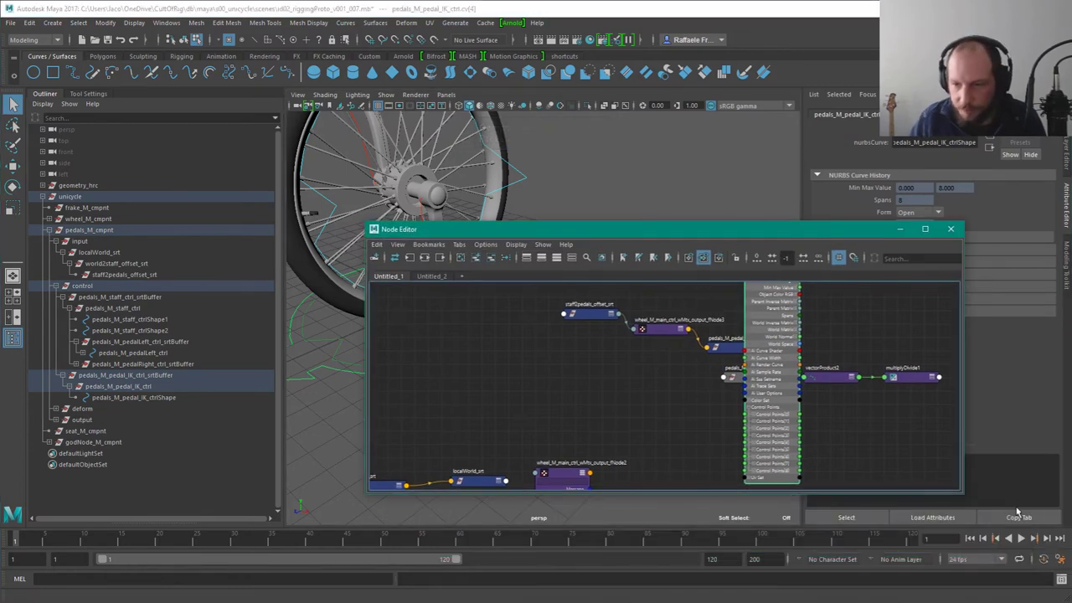
click(1061, 579)
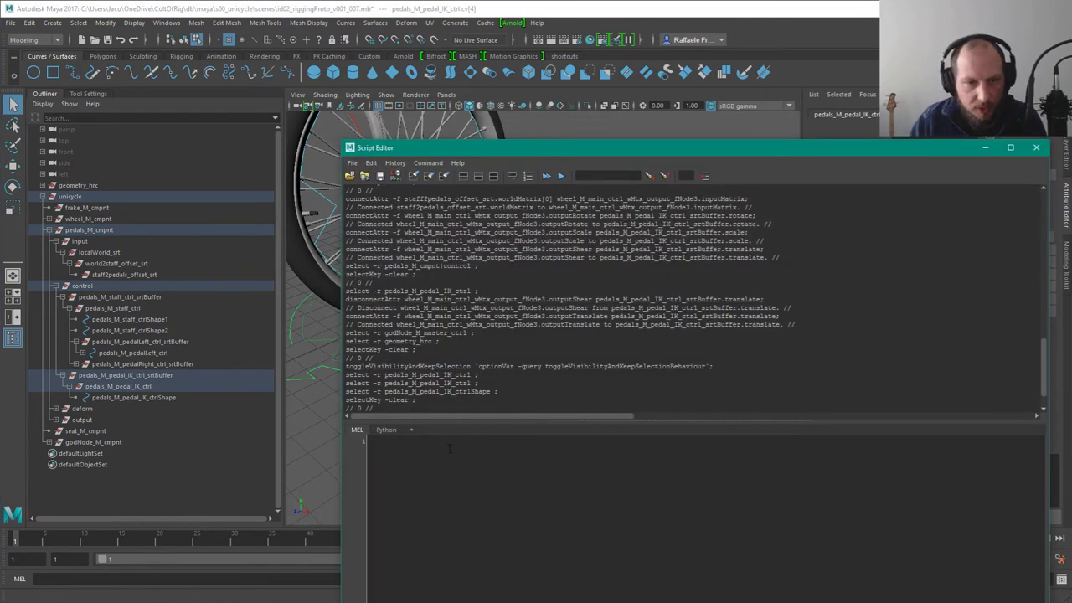
drag(838, 147, 924, 87)
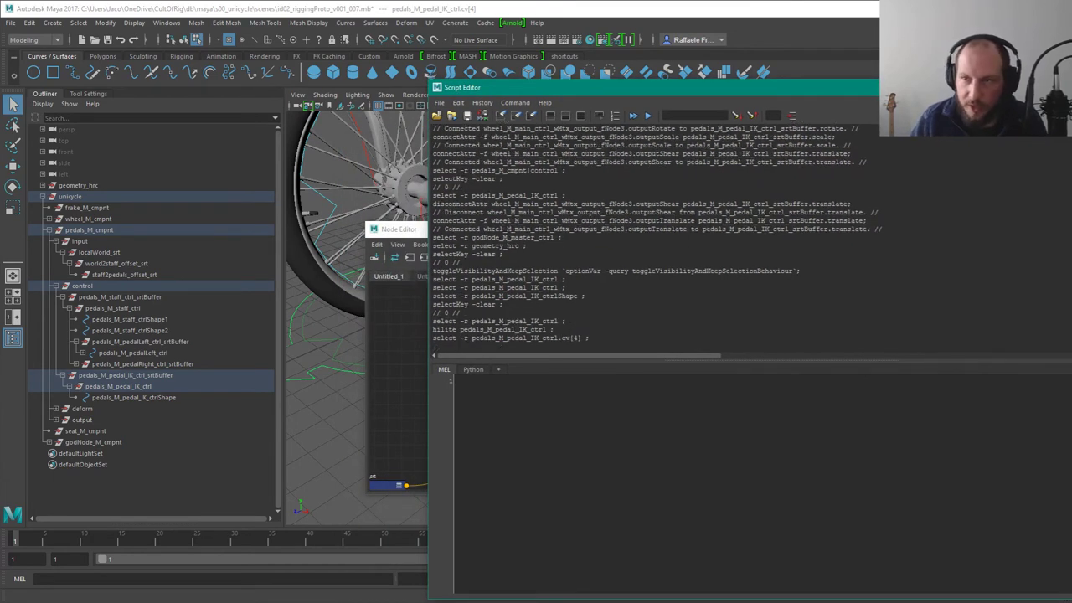
Step: Close the Script Editor, select the staff2pedals_offset_srt node and move the node graph window clear of the pedal in the viewport
click(1058, 87)
alt+right_drag(702, 424, 853, 411)
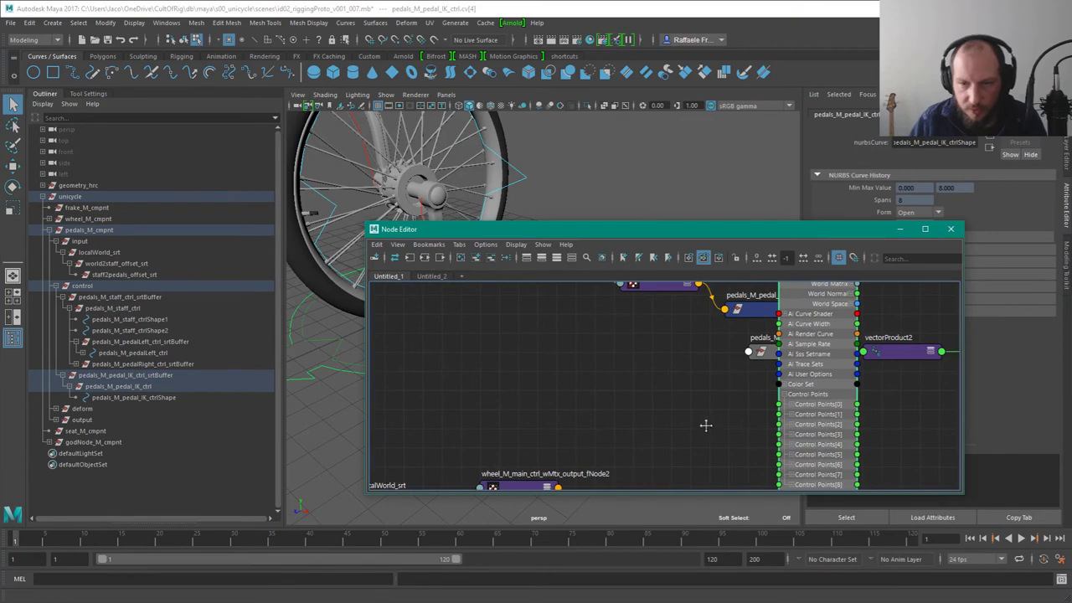
scroll(705, 425, down, 2)
alt+middle_drag(646, 344, 661, 389)
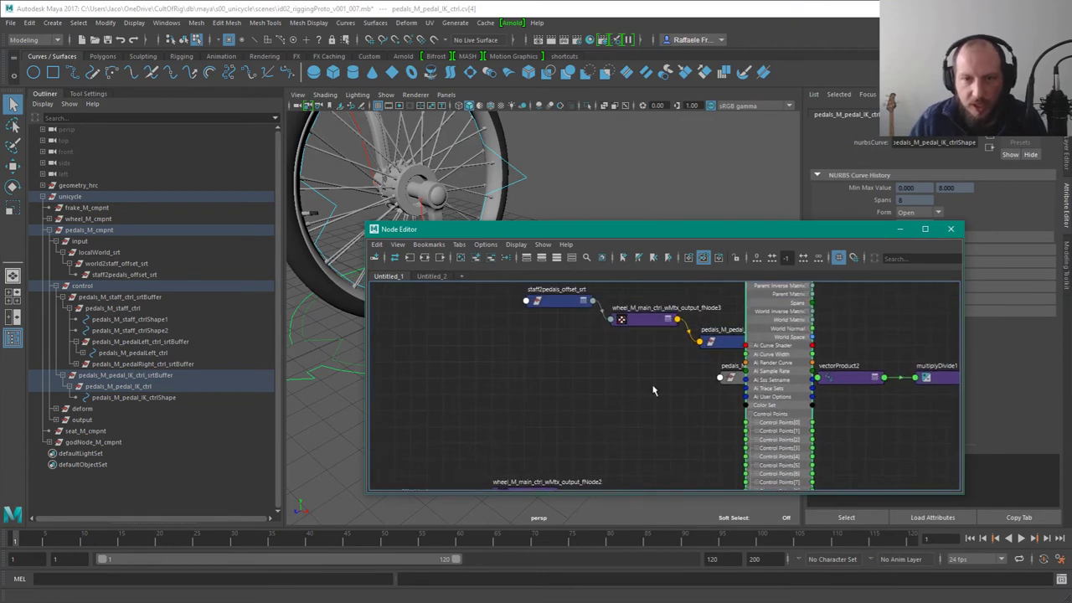
click(555, 300)
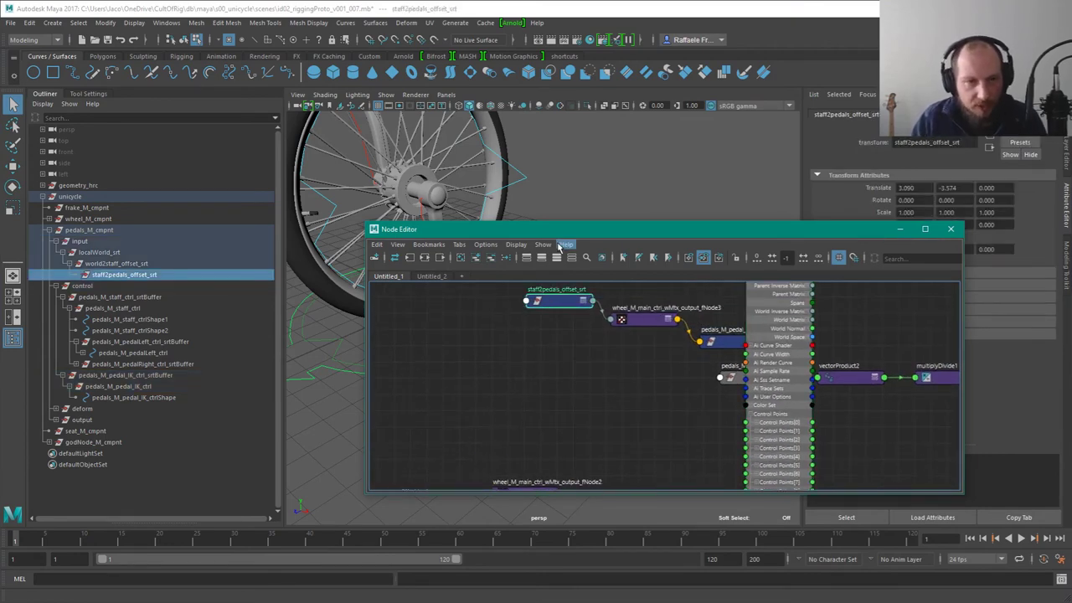
drag(551, 233, 636, 322)
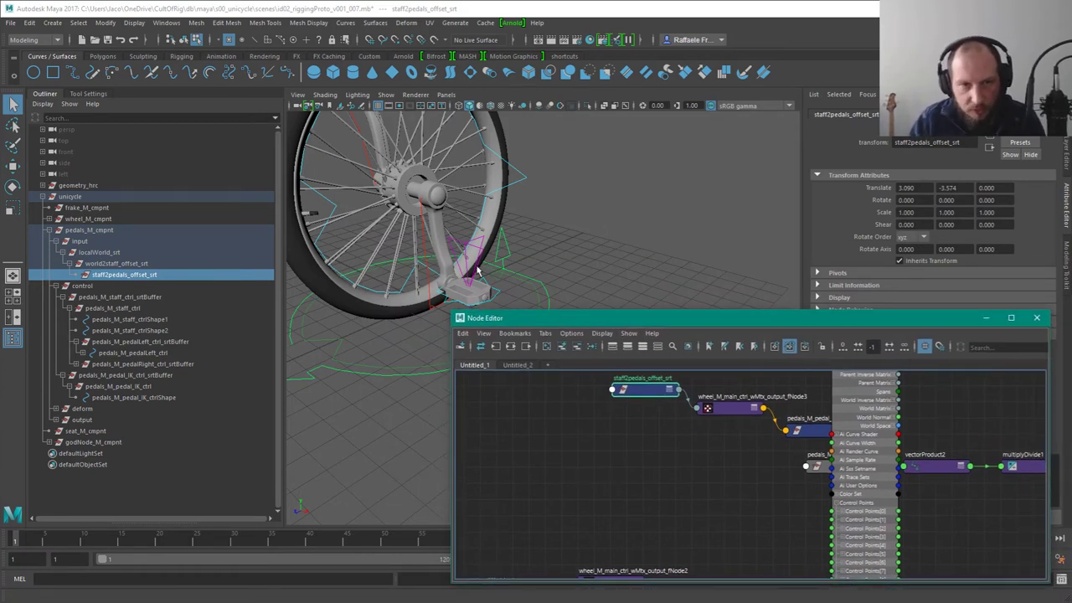
Step: Inspect the pedal IK control's shape node and the transform of pedals_M_pedal_IK_ctrl_srtBuffer
click(852, 527)
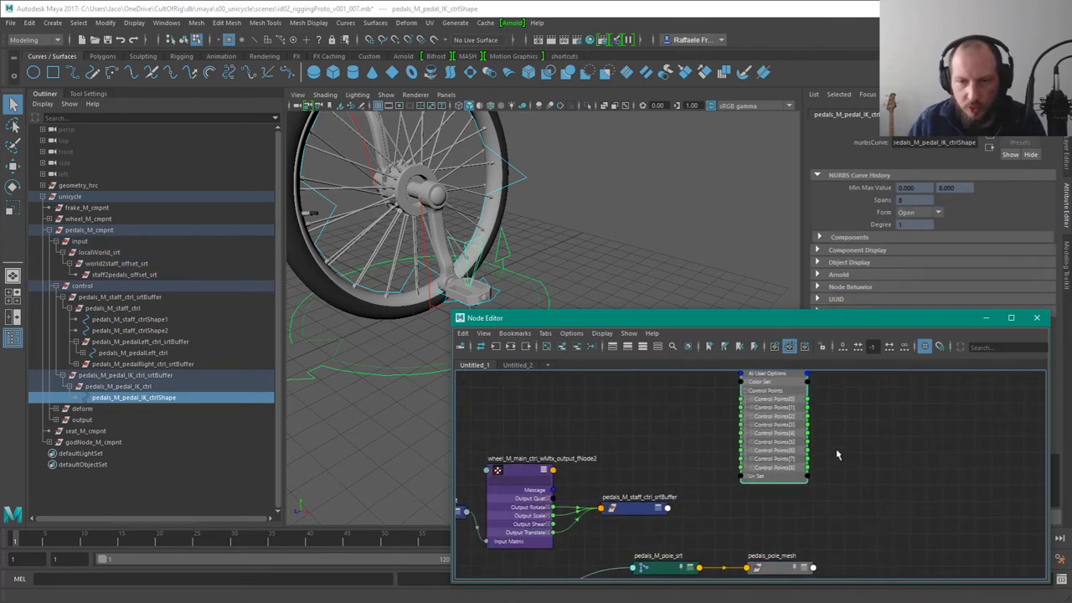
alt+middle_drag(703, 429, 769, 536)
alt+right_drag(769, 537, 755, 499)
click(757, 435)
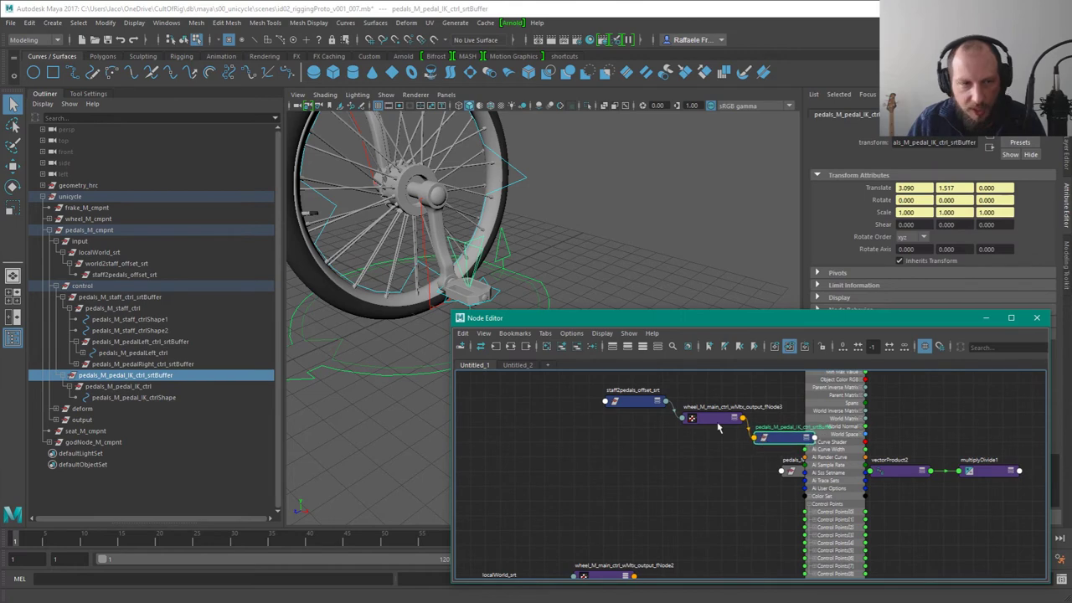
Step: Collapse wheel_M_main_ctrl_wMtx_output_fNode2 and arrange it with world2staff_offset_srt in front of pedals_M_staff_ctrl_srtBuffer
click(109, 265)
key(3)
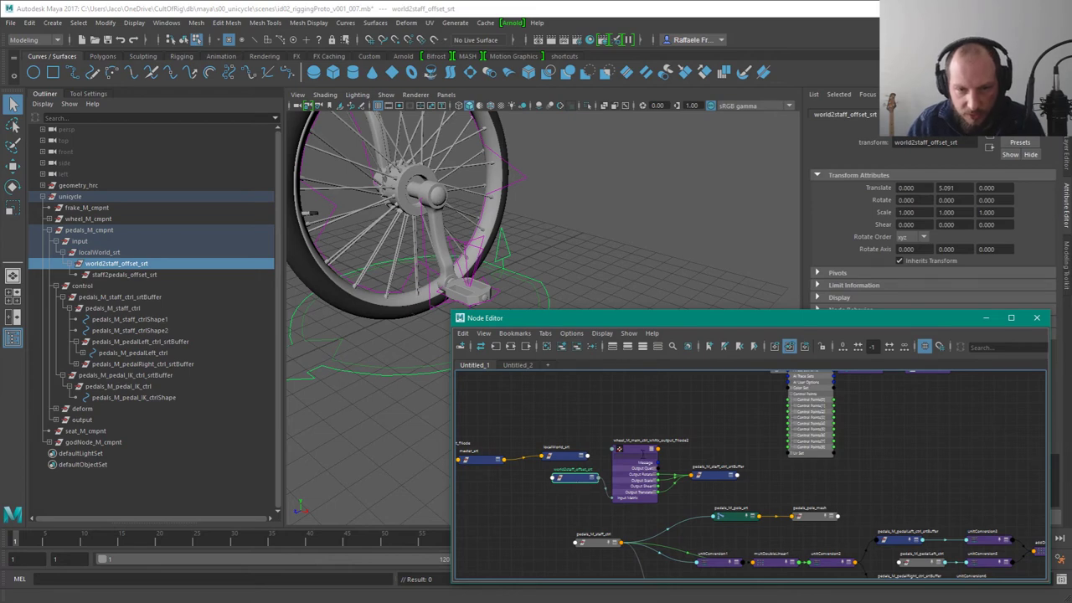
click(639, 452)
key(1)
drag(638, 453, 652, 497)
alt+right_drag(653, 434, 735, 427)
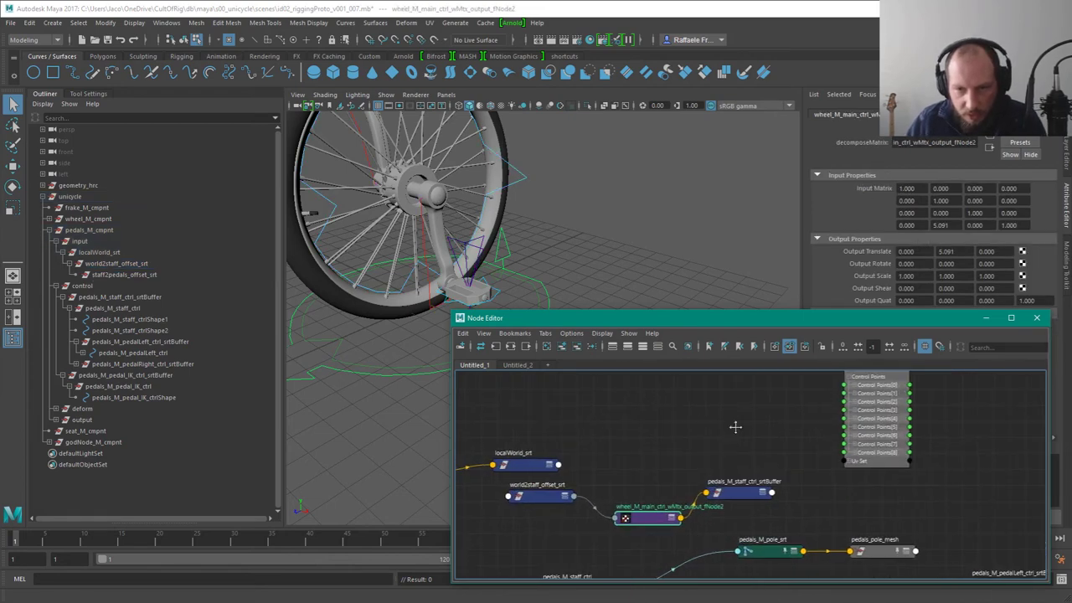
scroll(768, 455, down, 2)
click(603, 550)
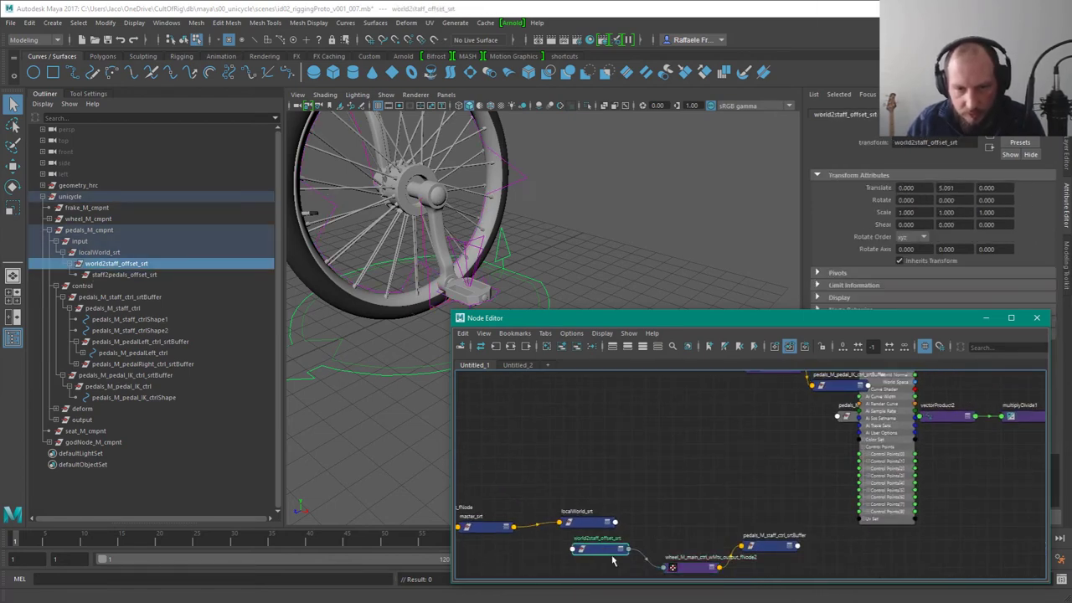
key(3)
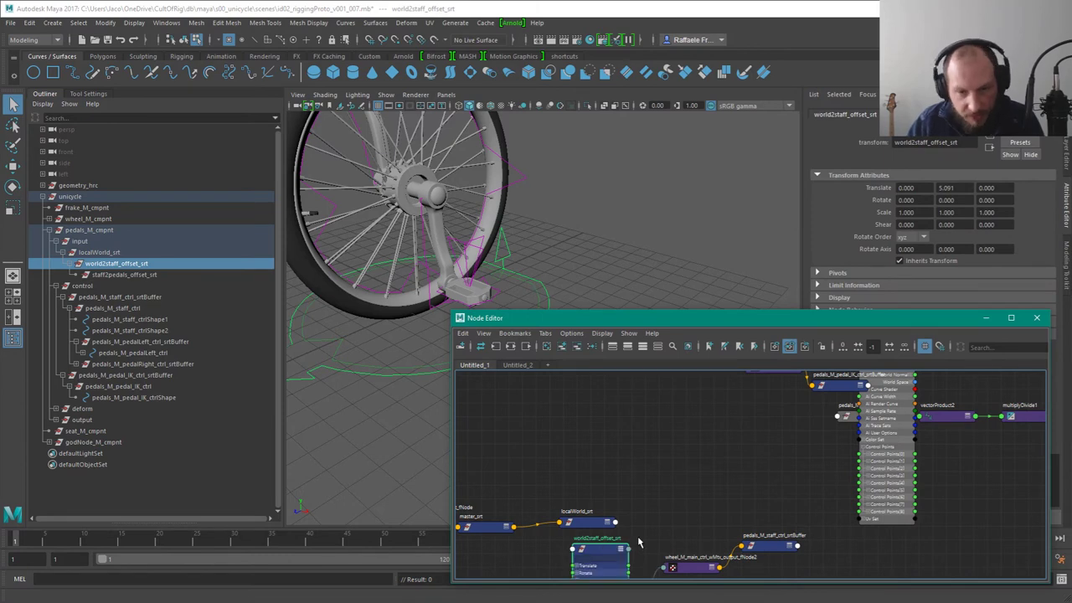
middle_drag(638, 543, 652, 482)
drag(613, 490, 632, 506)
key(1)
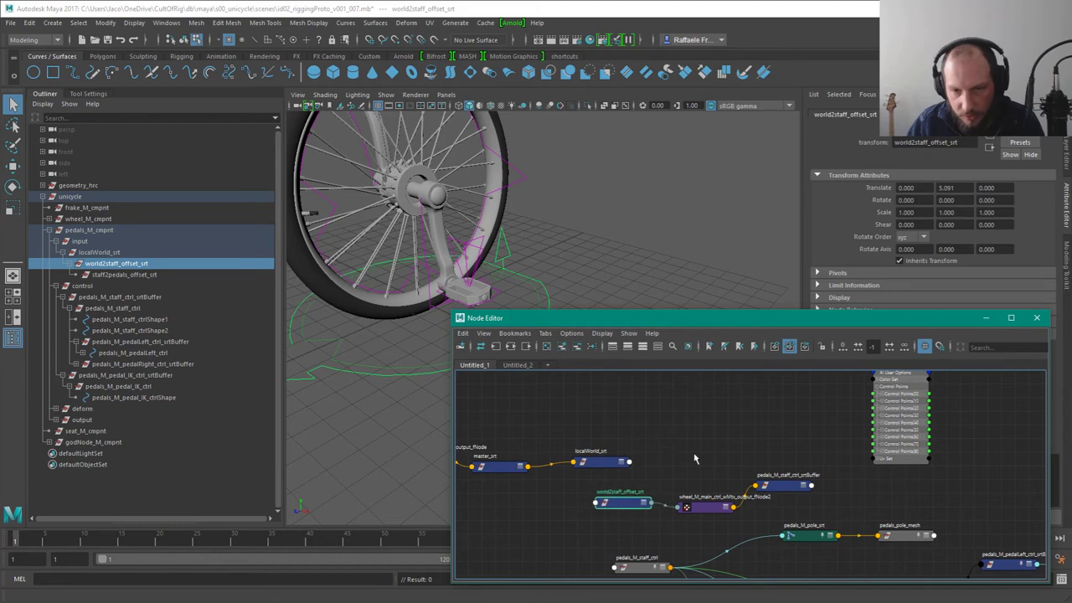
Step: Examine world2staff_offset_srt's connected attributes and compare its location with staff2pedals_offset_srt in the viewport
scroll(696, 458, up, 2)
alt+middle_drag(833, 511, 750, 534)
click(633, 545)
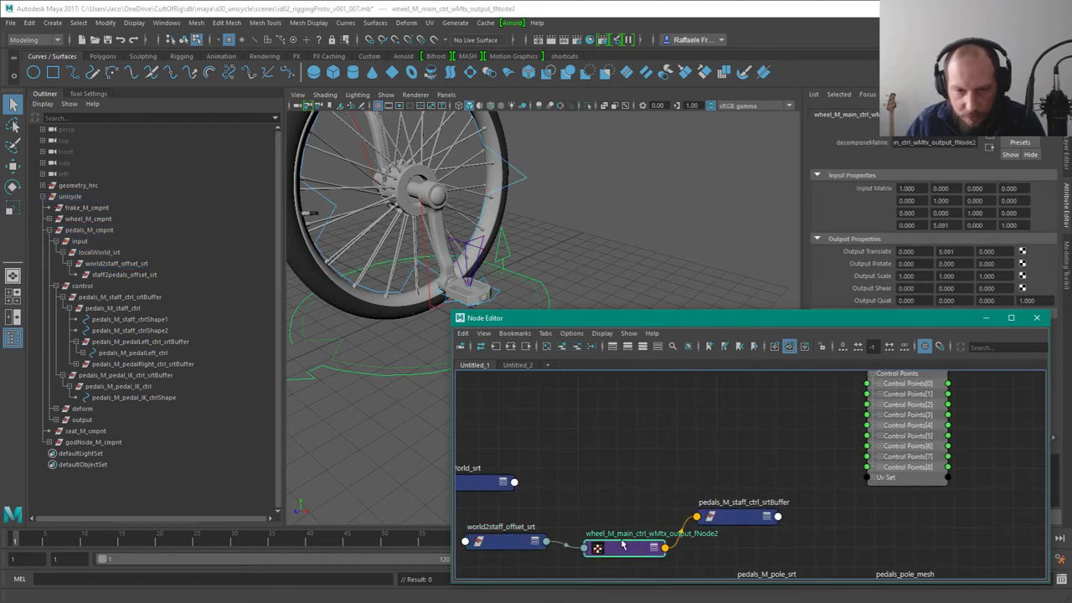
click(521, 544)
key(3)
drag(509, 523, 518, 390)
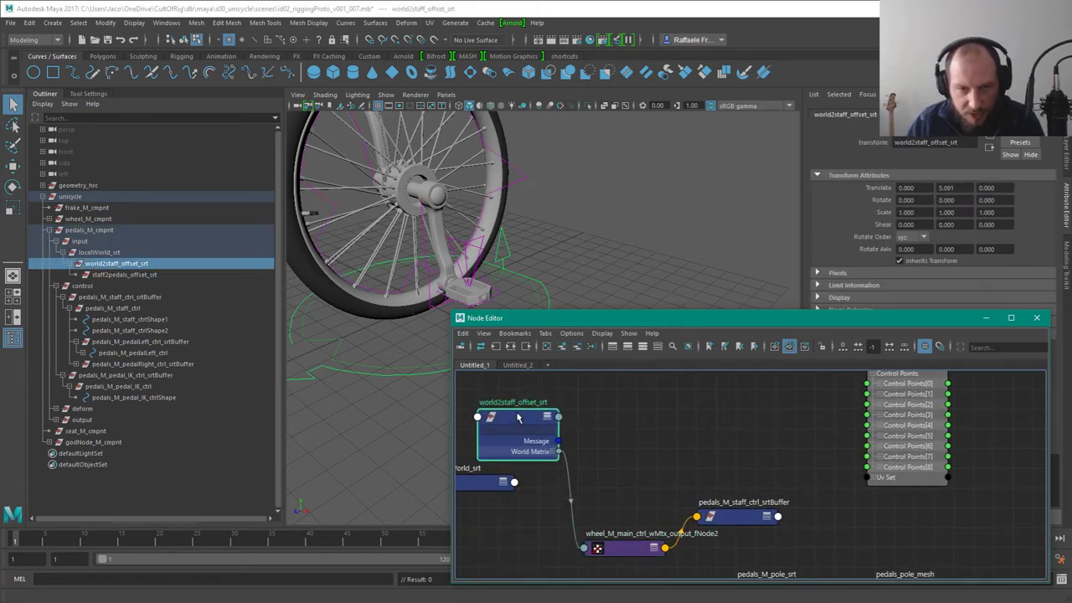
alt+drag(447, 241, 437, 227)
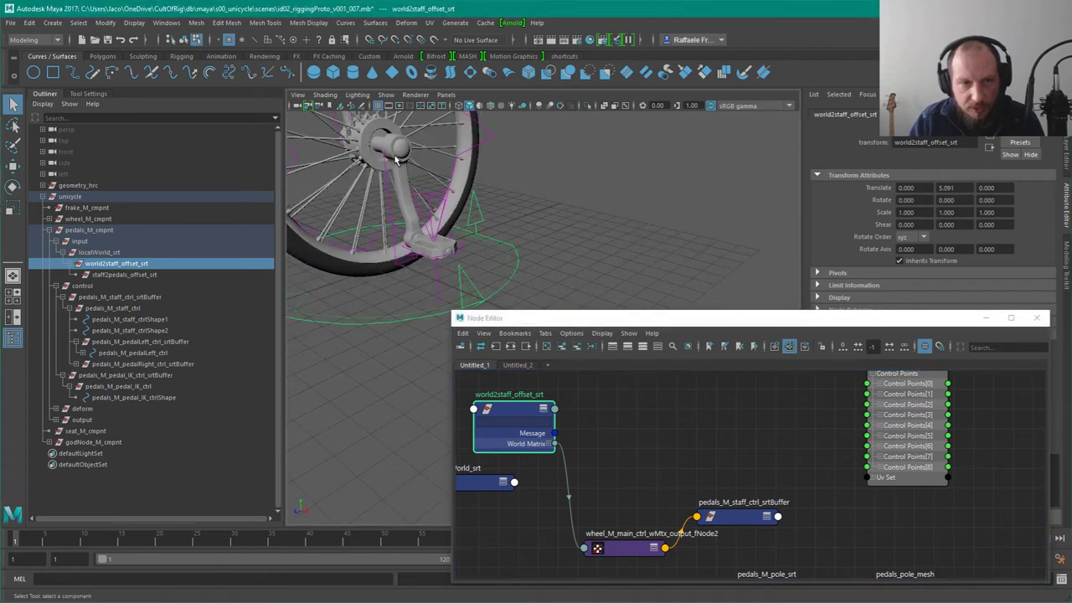
drag(594, 421, 526, 411)
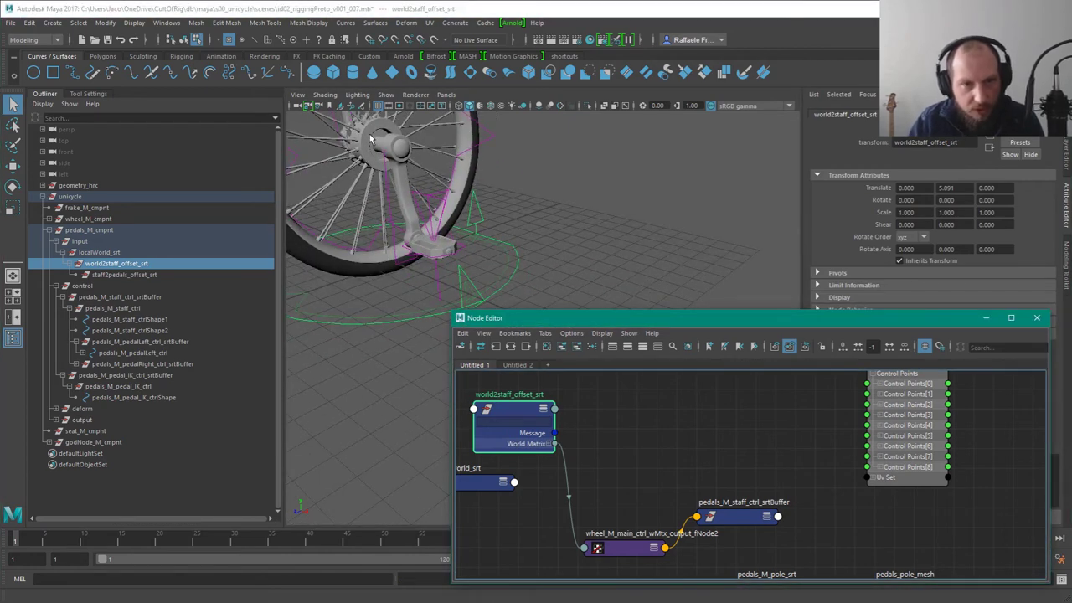
click(149, 277)
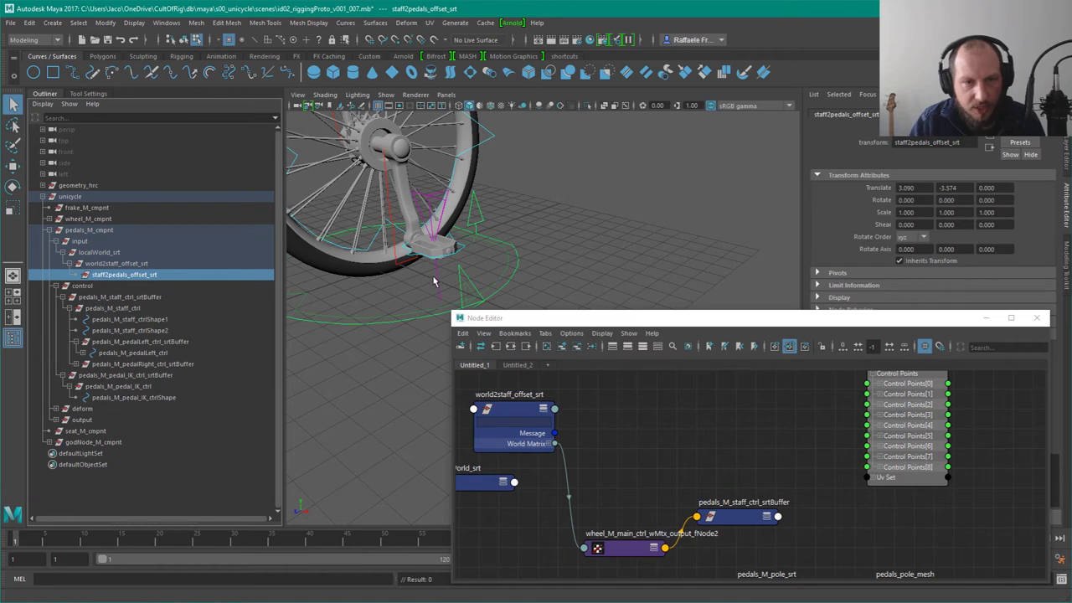
drag(510, 406, 510, 514)
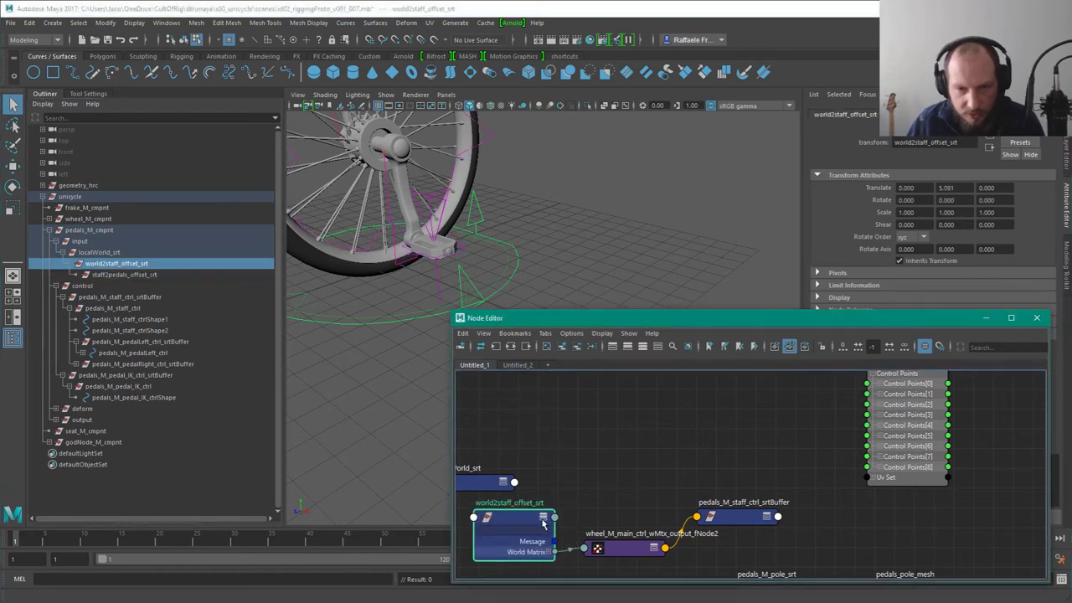
click(543, 520)
Step: Examine the connected attributes of wheel_M_main_ctrl_wMtx_output_fNode3 and staff2pedals_offset_srt in the pedal IK chain
scroll(688, 418, down, 2)
alt+middle_drag(691, 397, 703, 503)
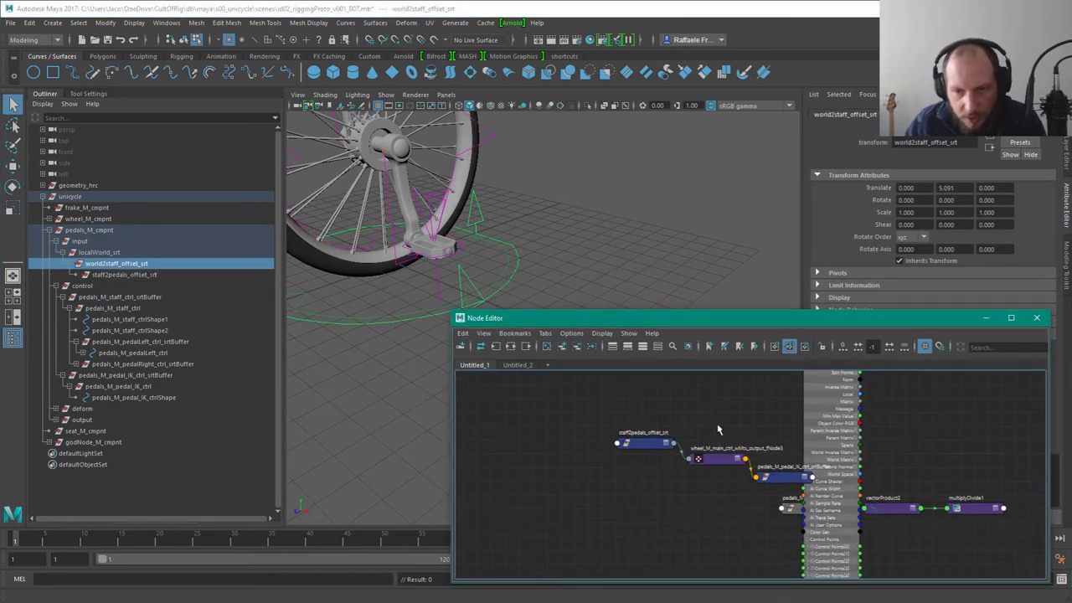
alt+middle_drag(717, 430, 626, 388)
double_click(684, 425)
click(693, 453)
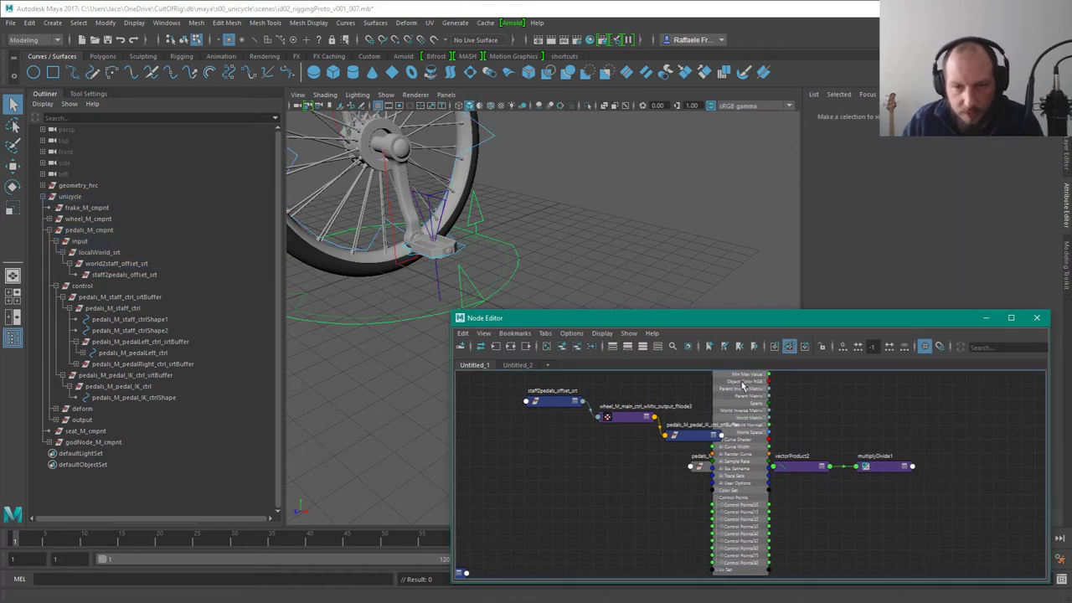
click(630, 419)
key(3)
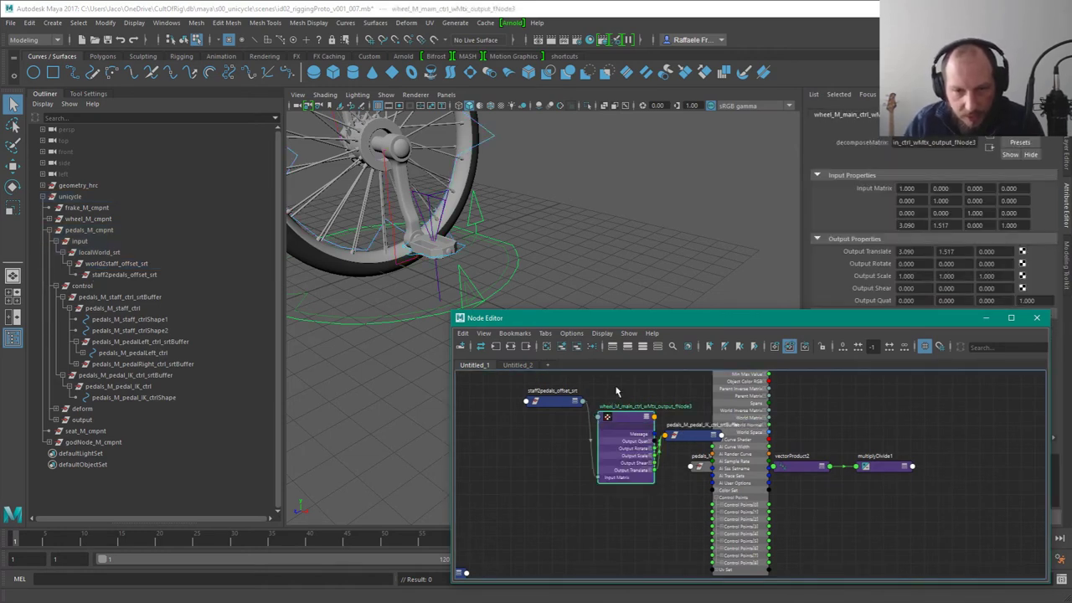
key(1)
click(553, 400)
key(3)
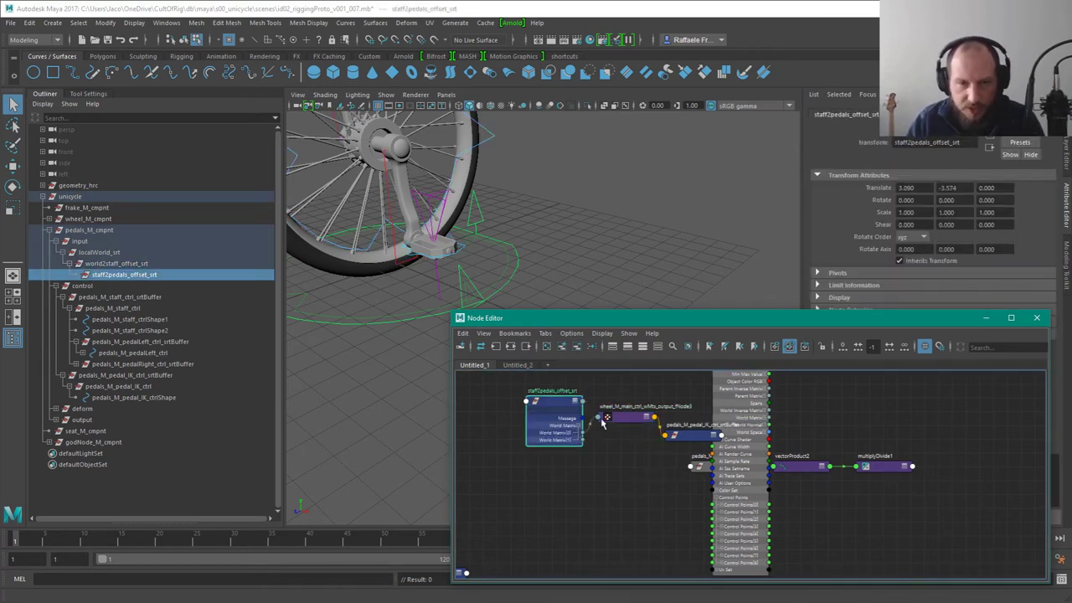
alt+drag(458, 267, 472, 256)
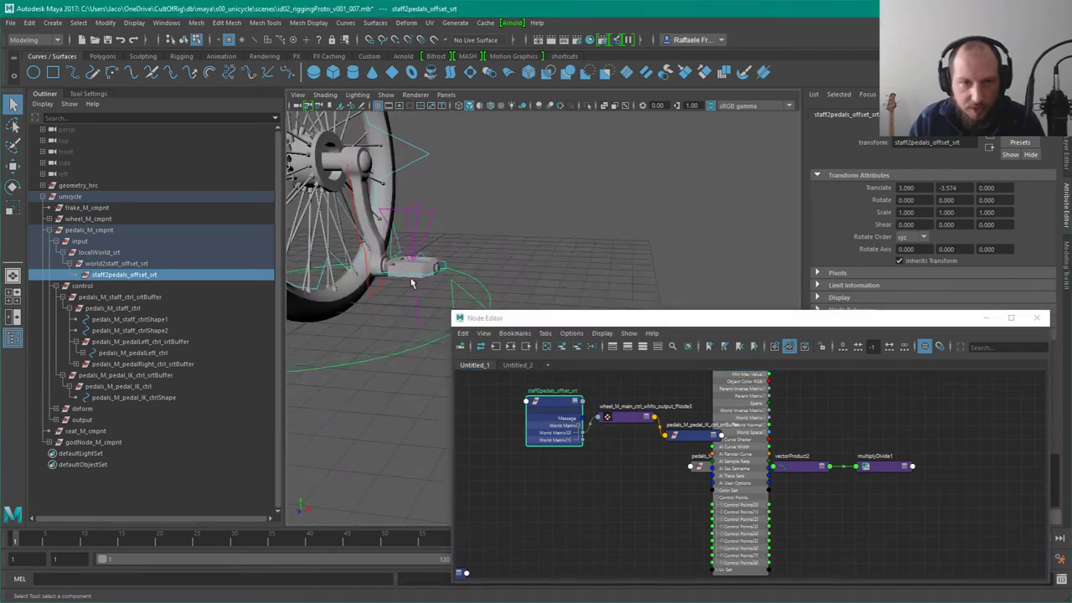
Step: Show all attributes of the staff2pedals_offset_srt node in the node graph
alt+middle_drag(691, 508, 648, 452)
scroll(660, 483, up, 3)
alt+middle_drag(609, 411, 675, 499)
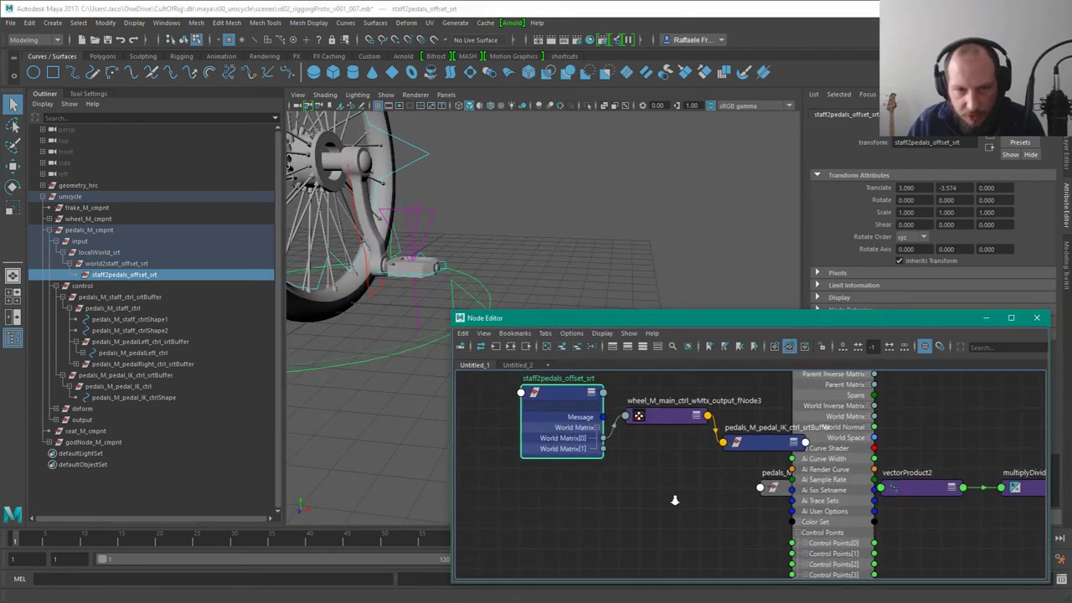
scroll(674, 500, down, 1)
drag(575, 402, 577, 405)
key(1)
key(2)
key(3)
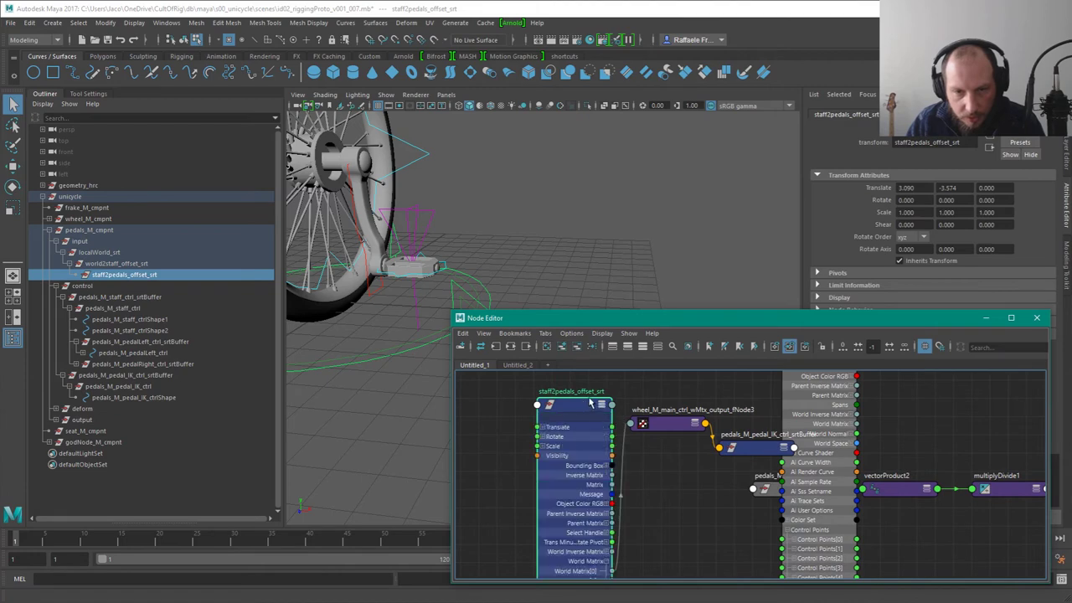
key(1)
key(2)
key(3)
scroll(698, 488, down, 1)
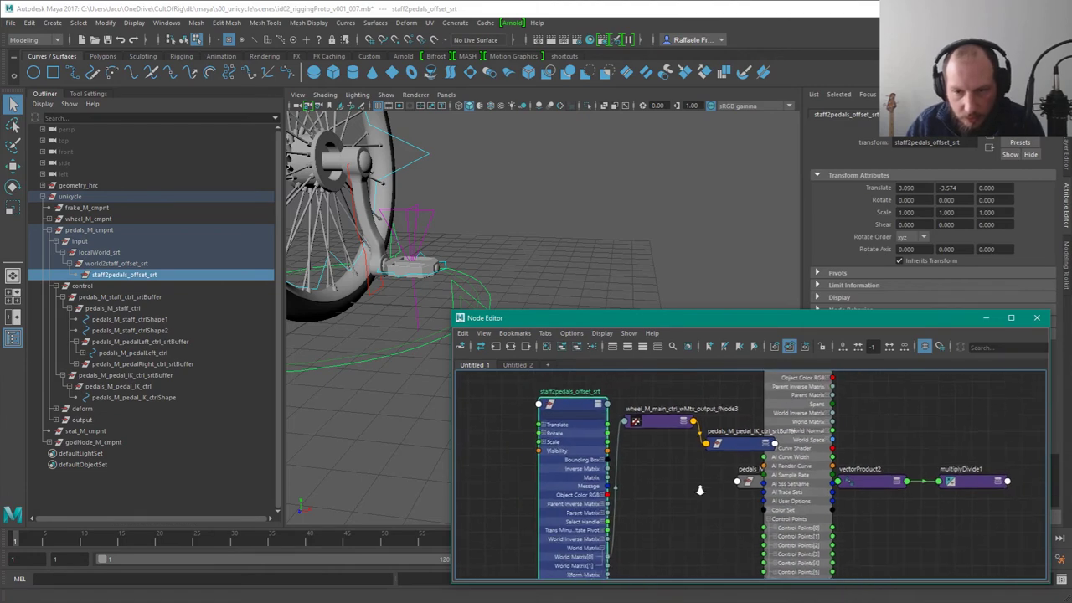
Step: Connect staff2pedals_offset_srt's Translate to Control Points[4] of the pedal IK control shape and check the curve in the viewport
alt+middle_drag(698, 493, 690, 485)
alt+middle_drag(758, 570, 740, 486)
scroll(663, 483, up, 3)
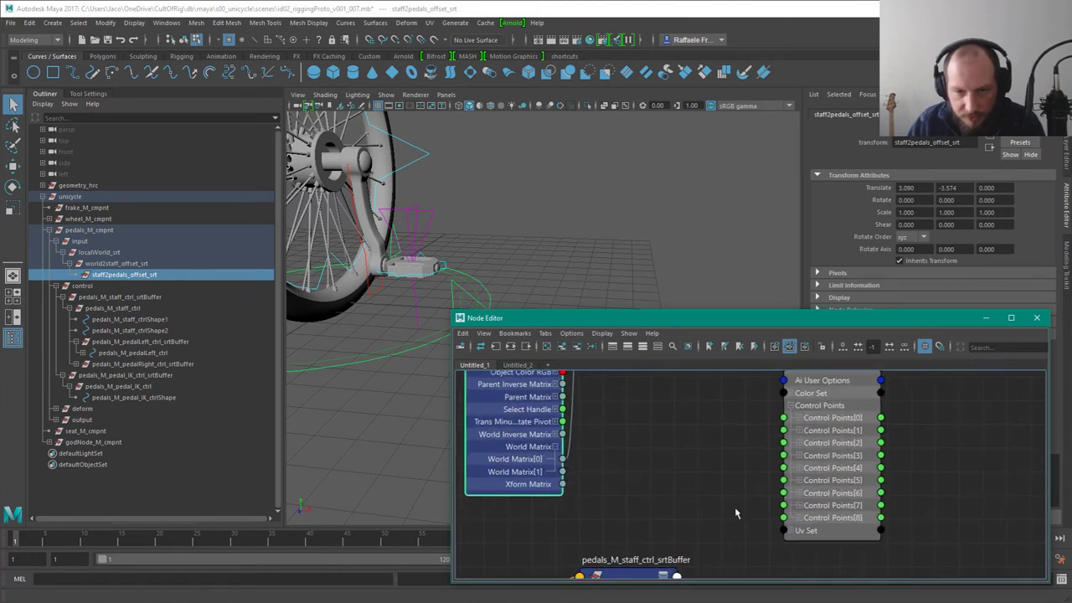
drag(453, 313, 317, 214)
alt+middle_drag(508, 340, 670, 508)
drag(548, 337, 762, 526)
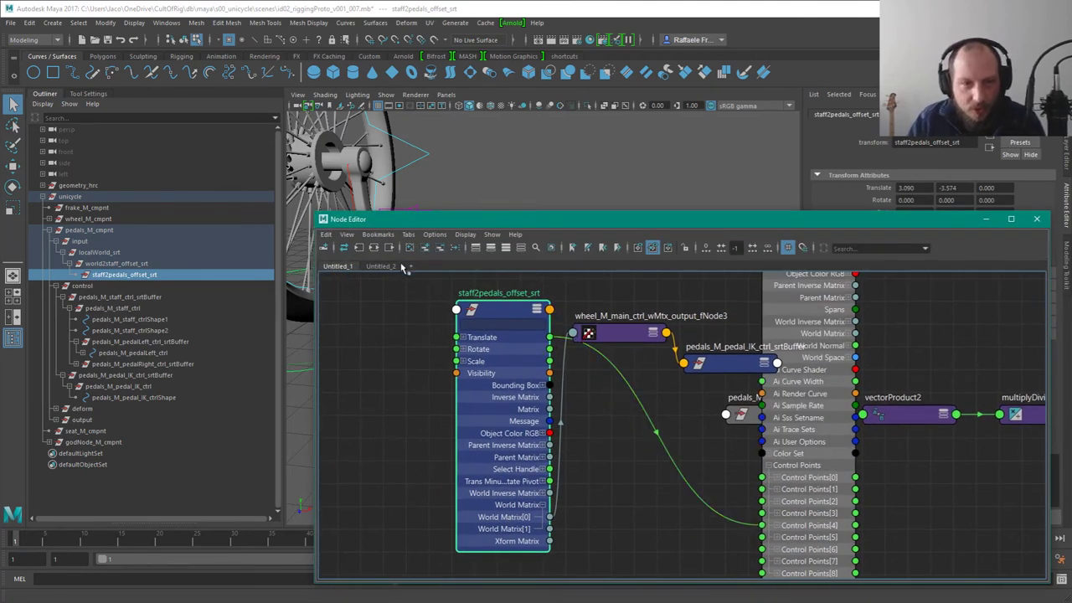
drag(315, 212, 529, 233)
alt+drag(501, 355, 500, 338)
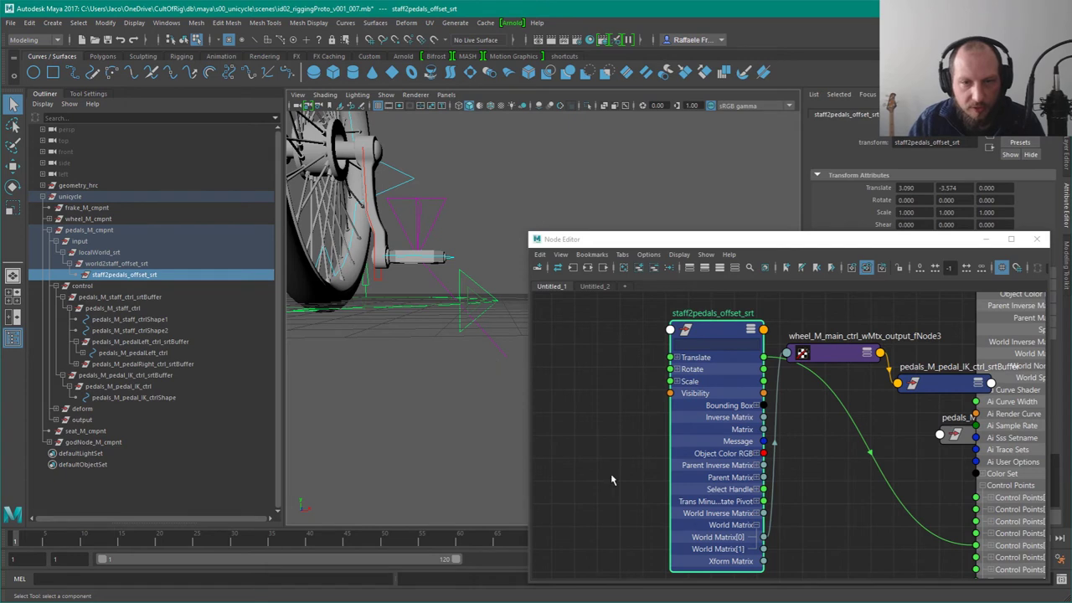
Step: Create a reverse node between the staff2pedals offset and the control shape, and show all its attributes
key(Tab)
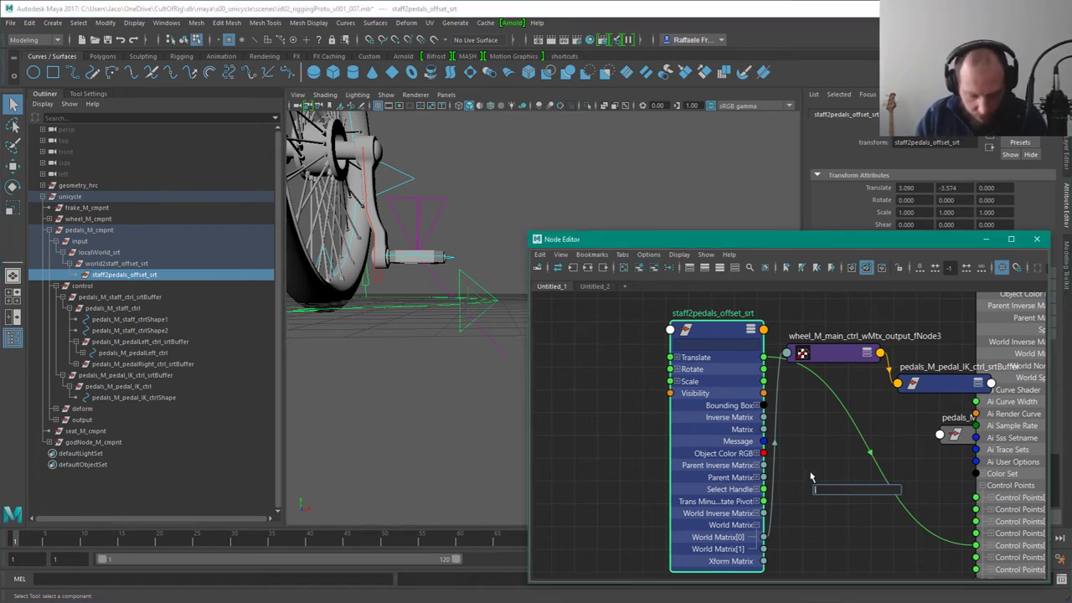
text(reverse)
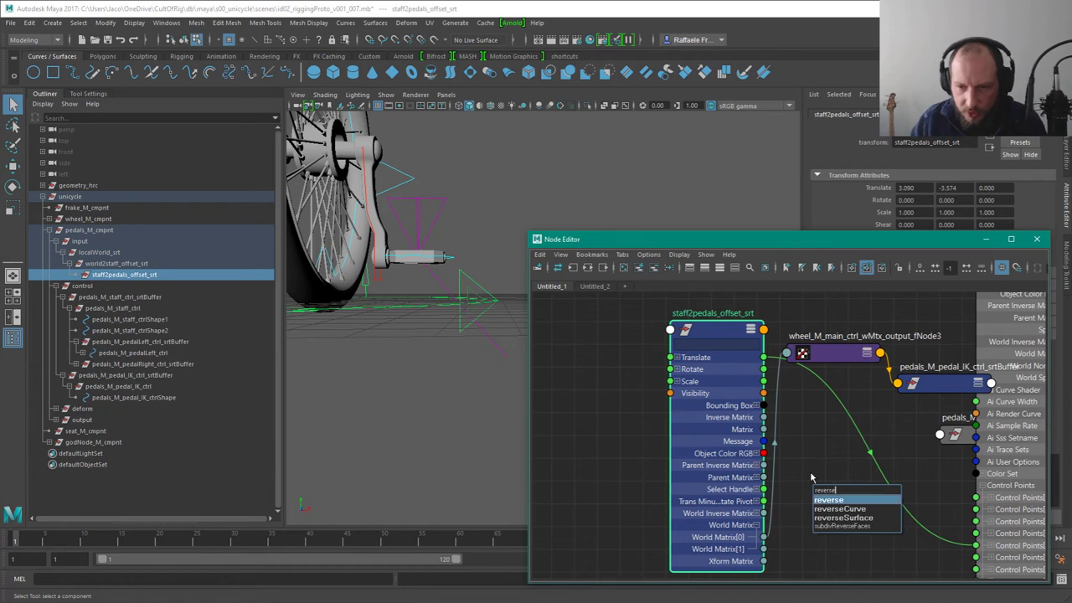
key(Return)
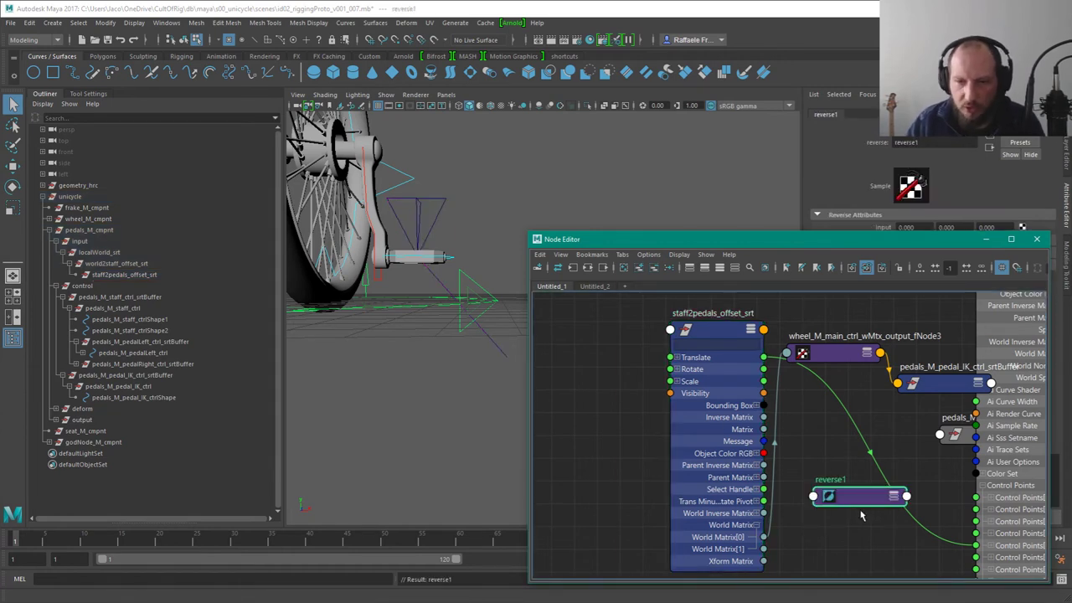
drag(861, 492, 853, 489)
key(3)
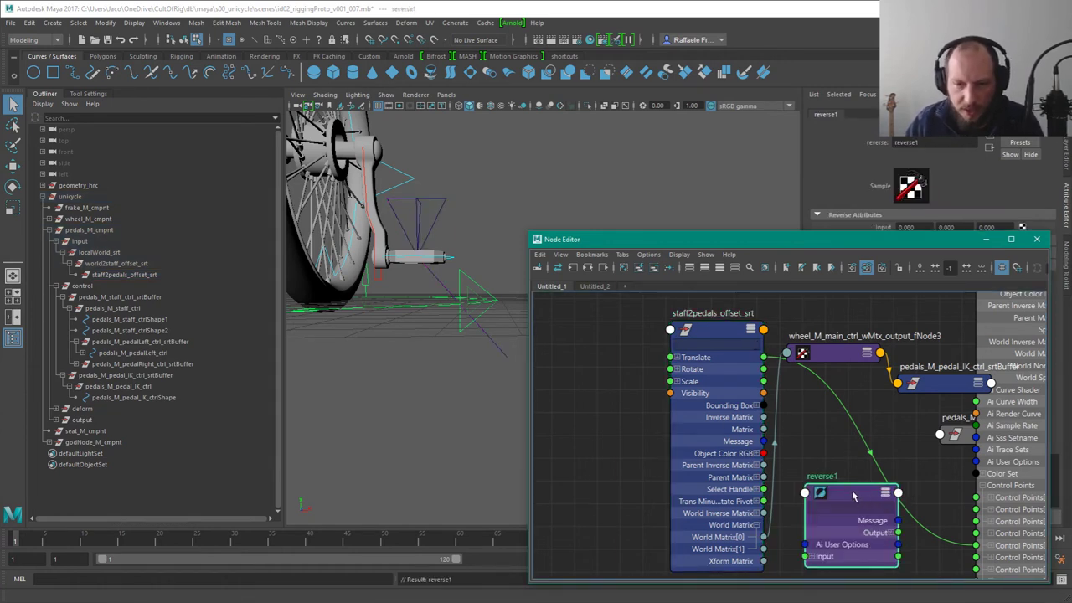
Step: Space out the offset and reverse nodes, and connect staff2pedals_offset_srt's Translate to the reverse node's Input
drag(691, 313, 638, 308)
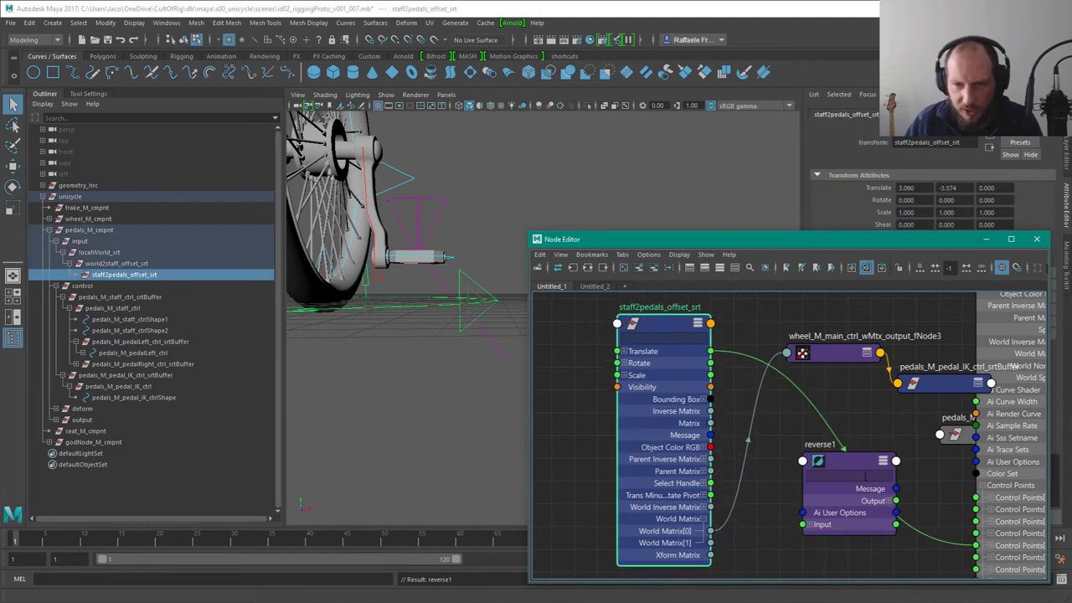
drag(837, 460, 793, 441)
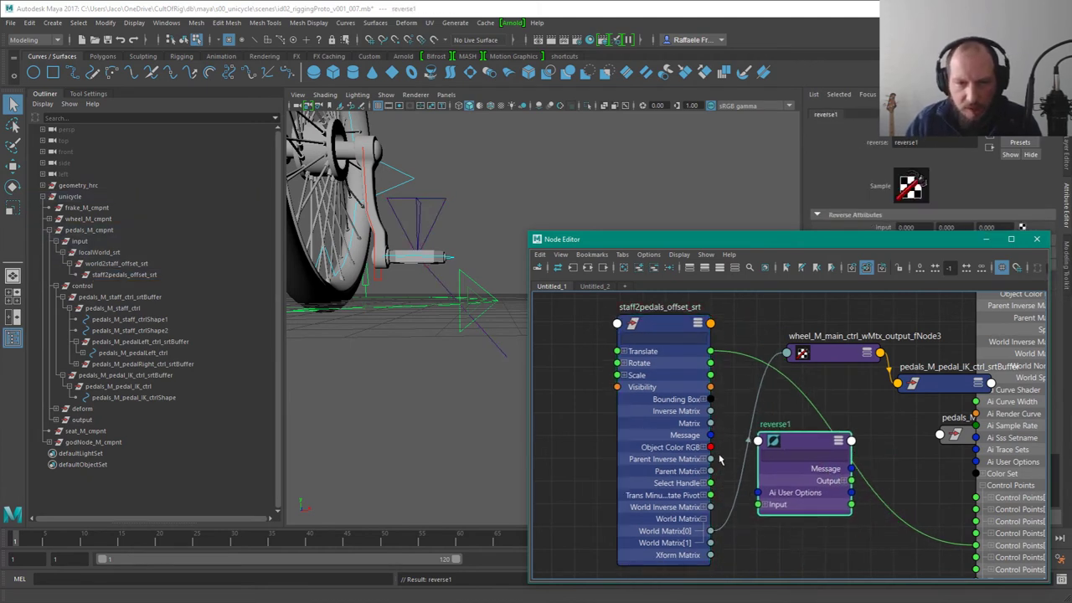
drag(710, 351, 757, 504)
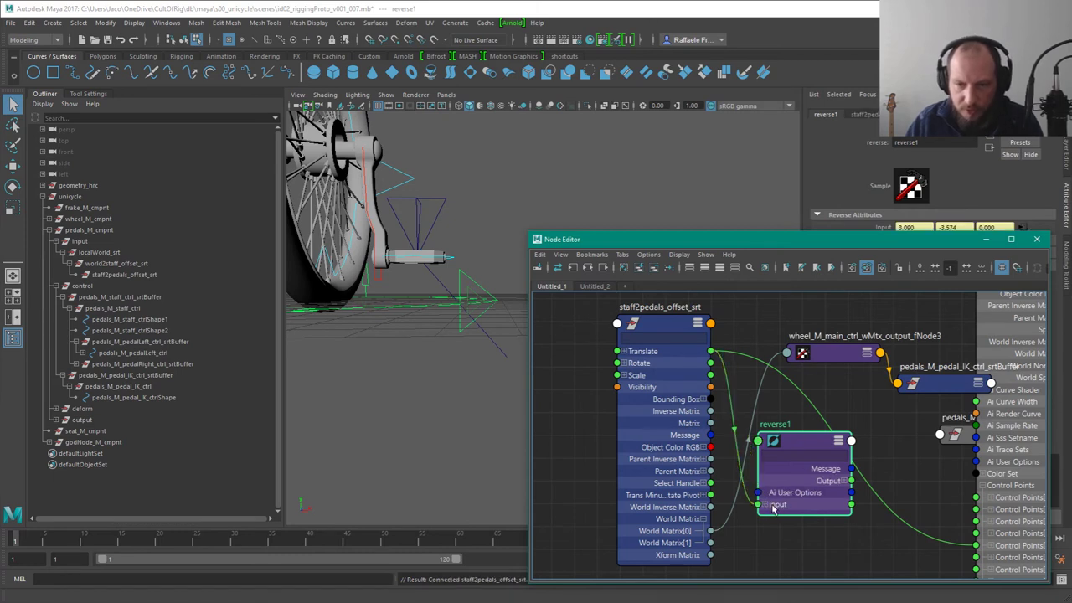
Step: Connect the reverse node's Output to Control Points[4] of the pedal IK control shape and check the curve in the viewport
drag(807, 446, 810, 422)
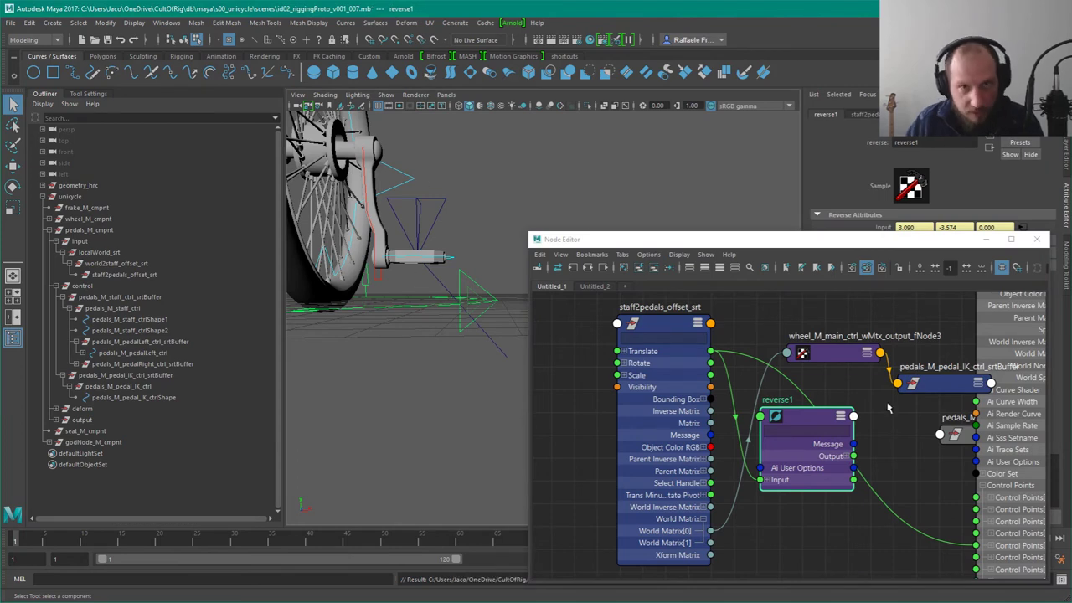
middle_drag(876, 461, 712, 458)
drag(689, 457, 816, 542)
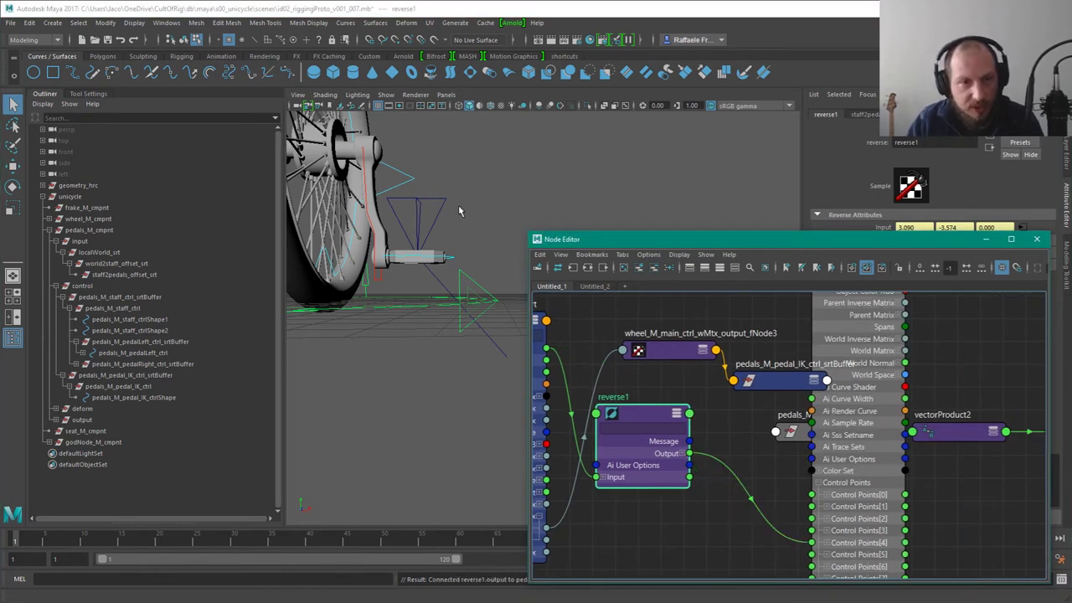
alt+drag(459, 211, 452, 268)
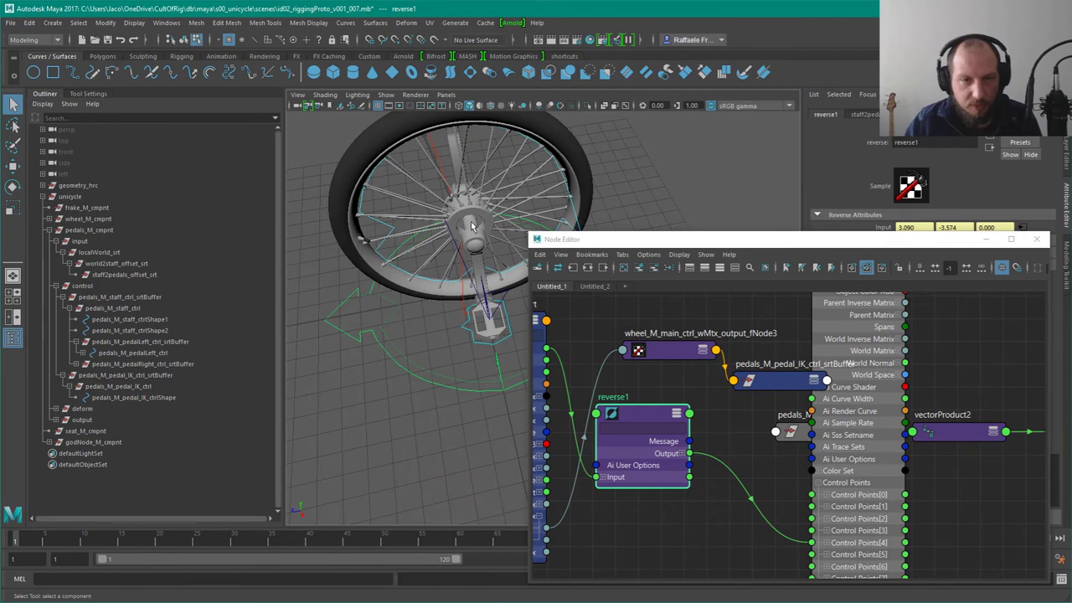
Step: Select staff2pedals_offset_srt and world2staff_offset_srt in turn and compare their pivot positions around the wheel hub and pedal
middle_drag(109, 274, 728, 329)
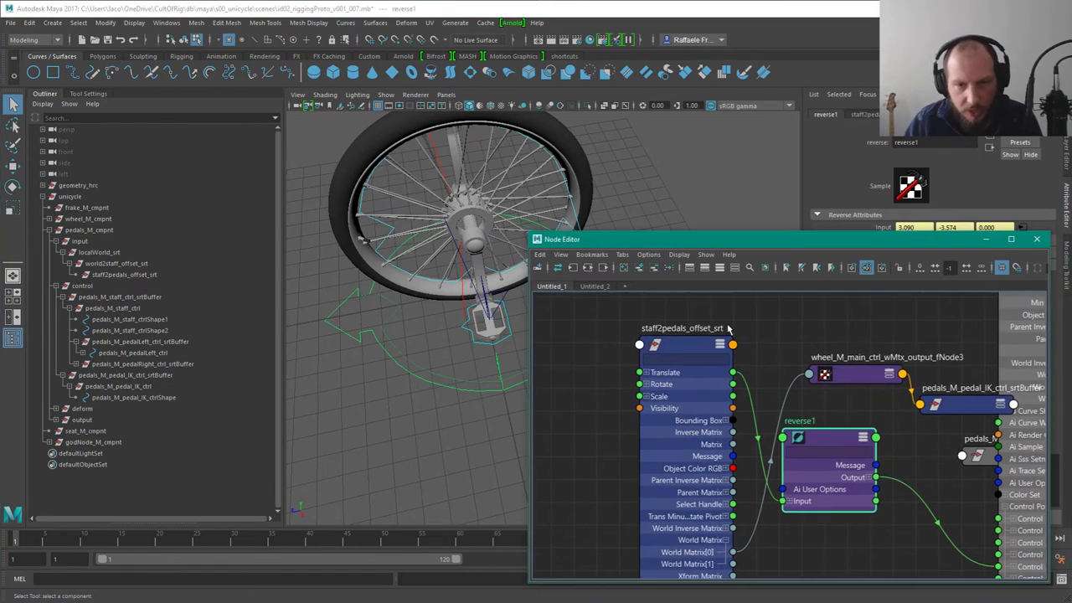
click(702, 355)
key(w)
alt+drag(481, 315, 448, 281)
click(129, 265)
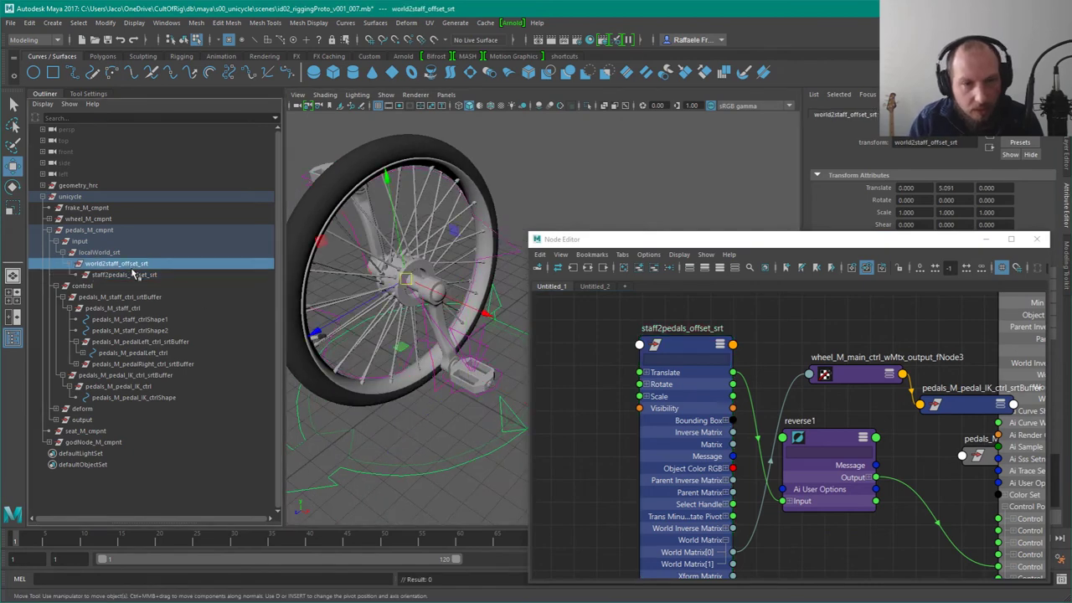
alt+drag(419, 381, 503, 289)
click(138, 274)
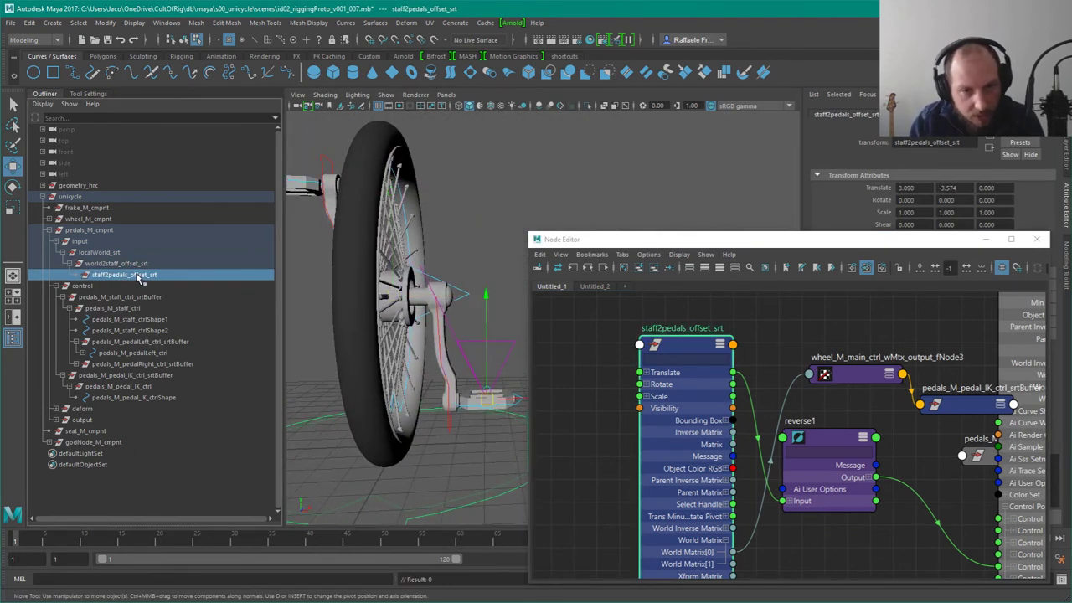
Step: Inspect the reverse node and the pedal IK control shape in the graph against the curve in the viewport
alt+middle_drag(887, 469, 711, 426)
drag(643, 400, 682, 388)
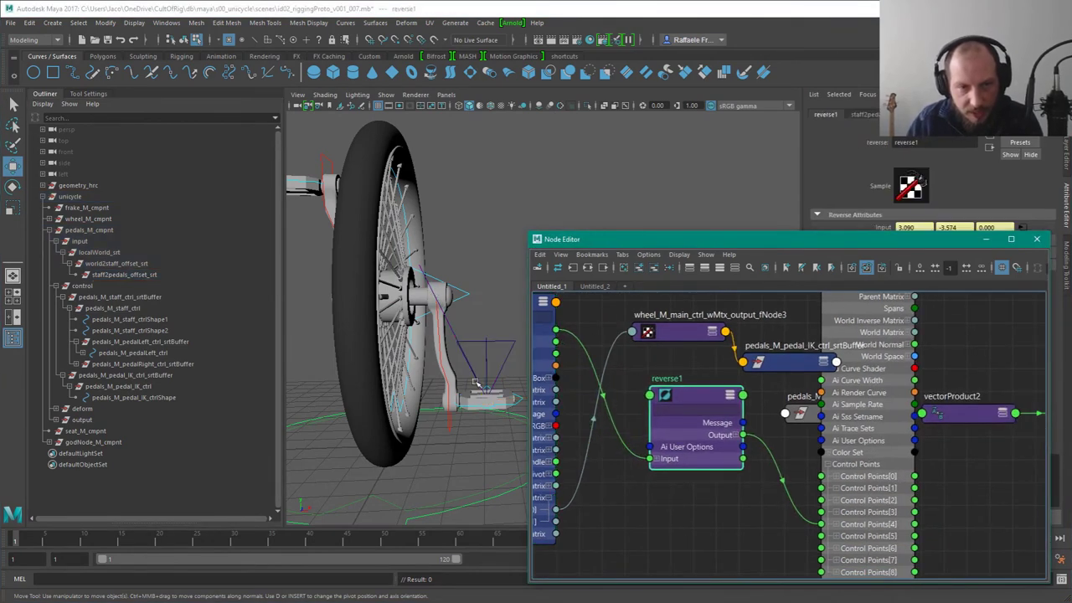
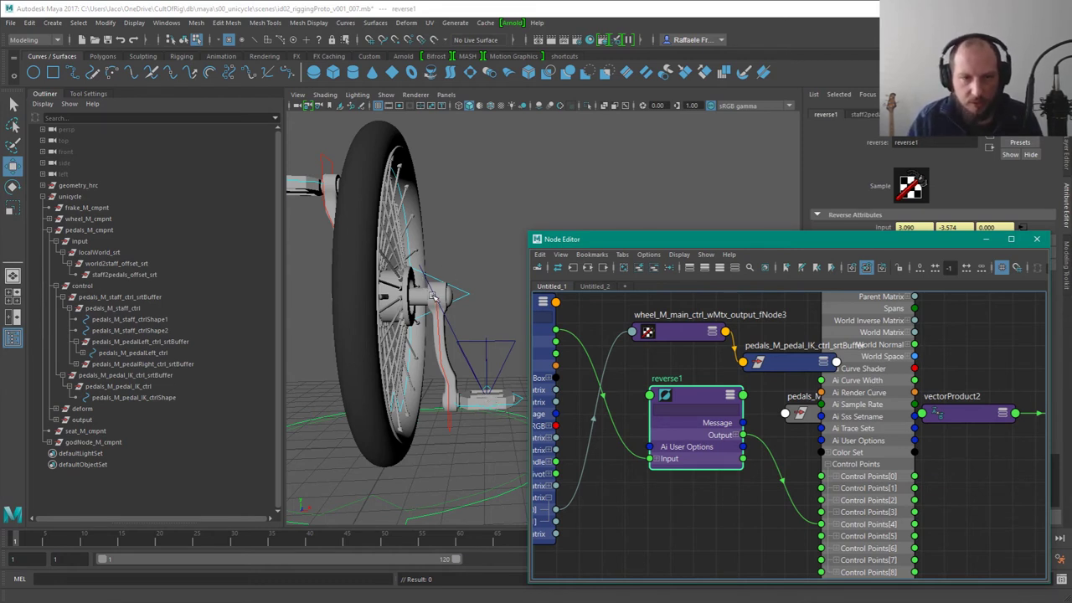
alt+drag(434, 295, 450, 329)
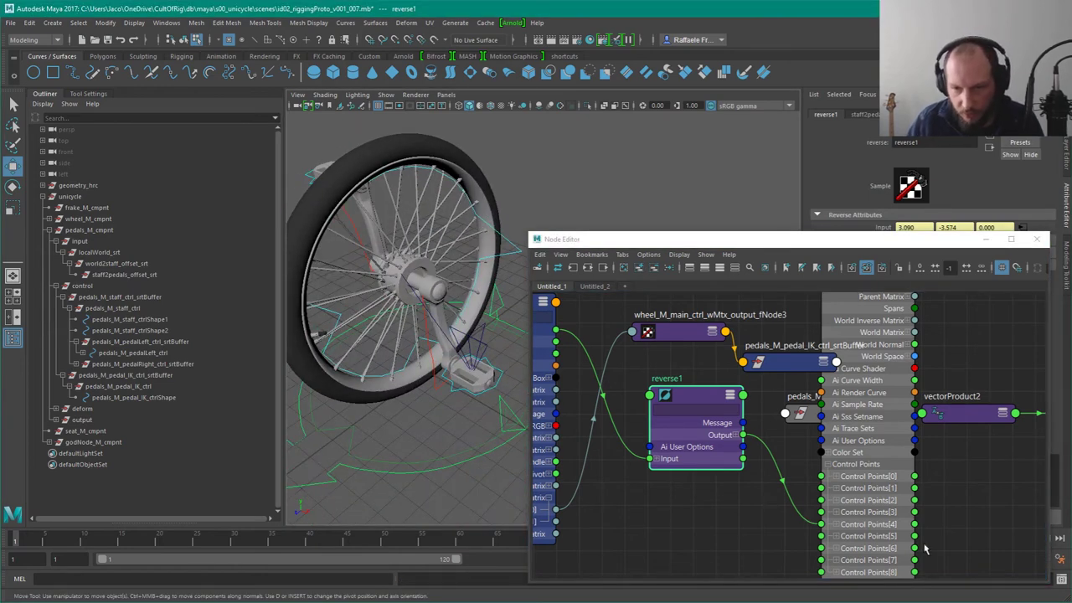
click(821, 452)
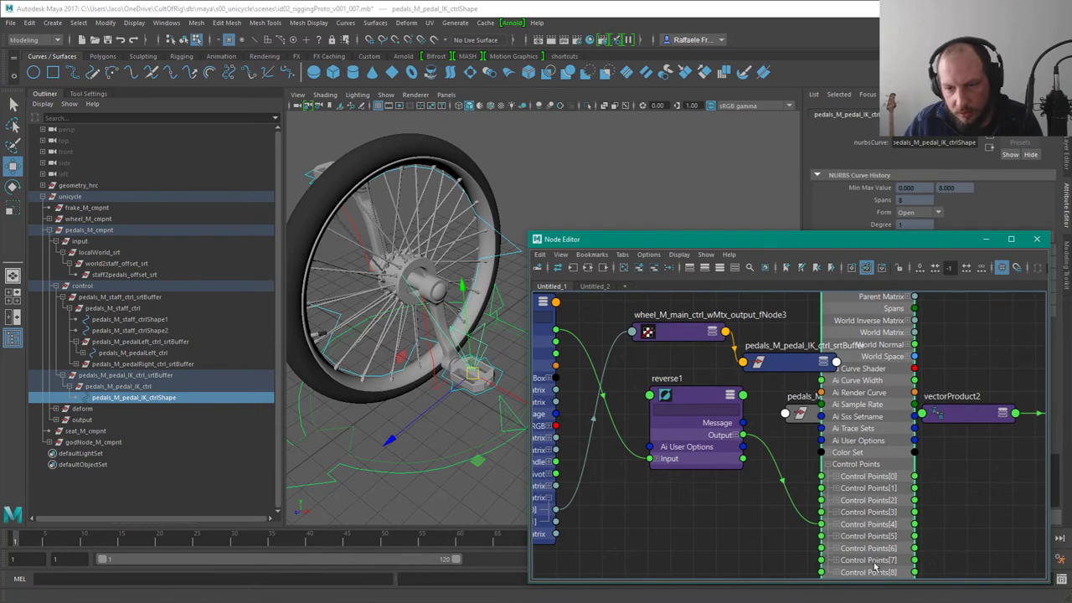
alt+drag(429, 397, 479, 390)
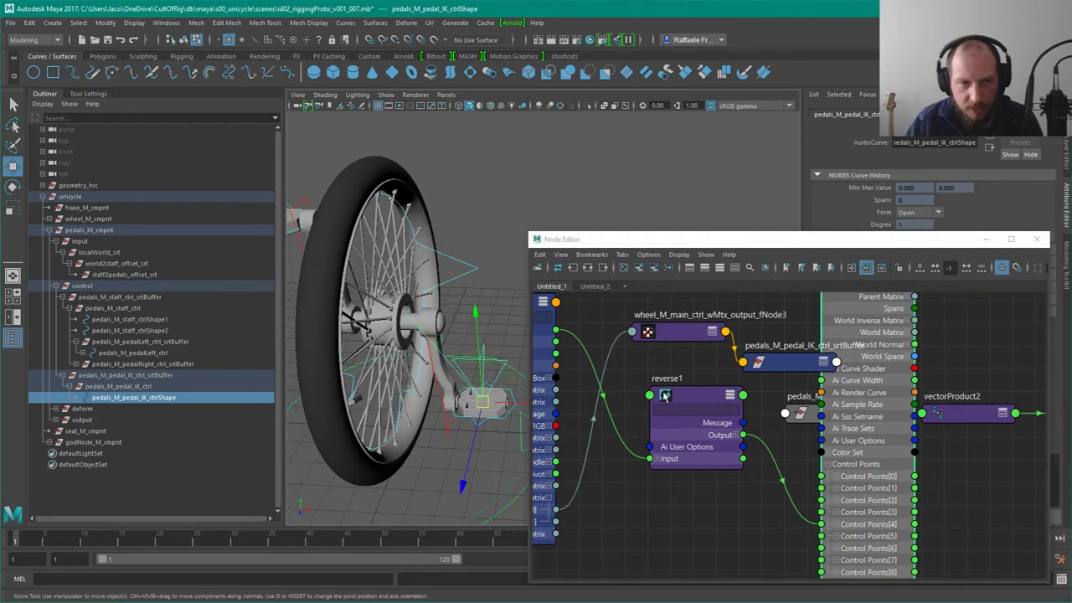
click(954, 530)
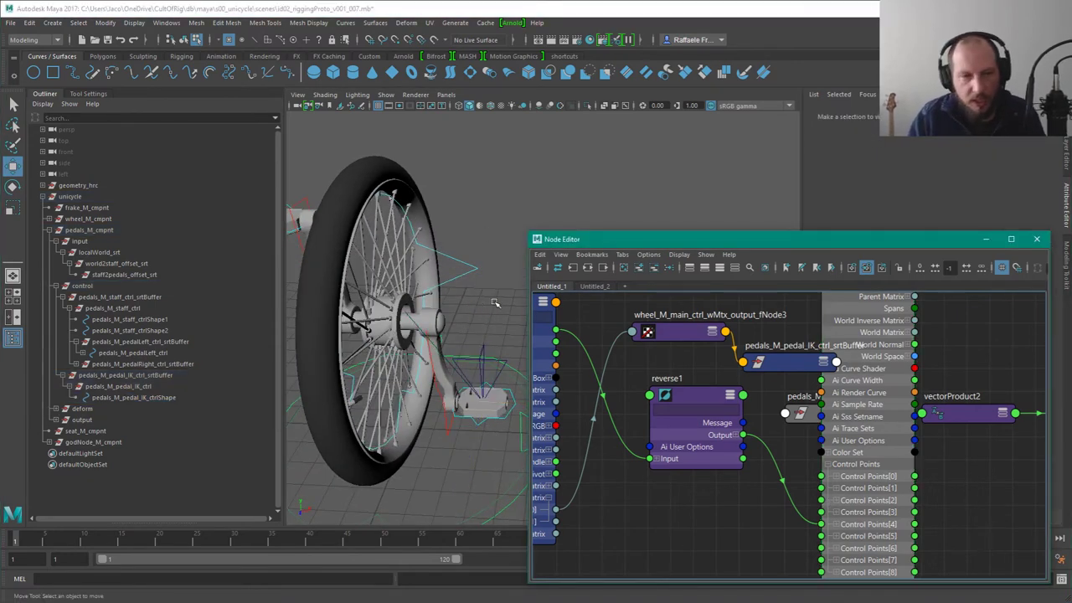
alt+drag(492, 299, 457, 295)
key(q)
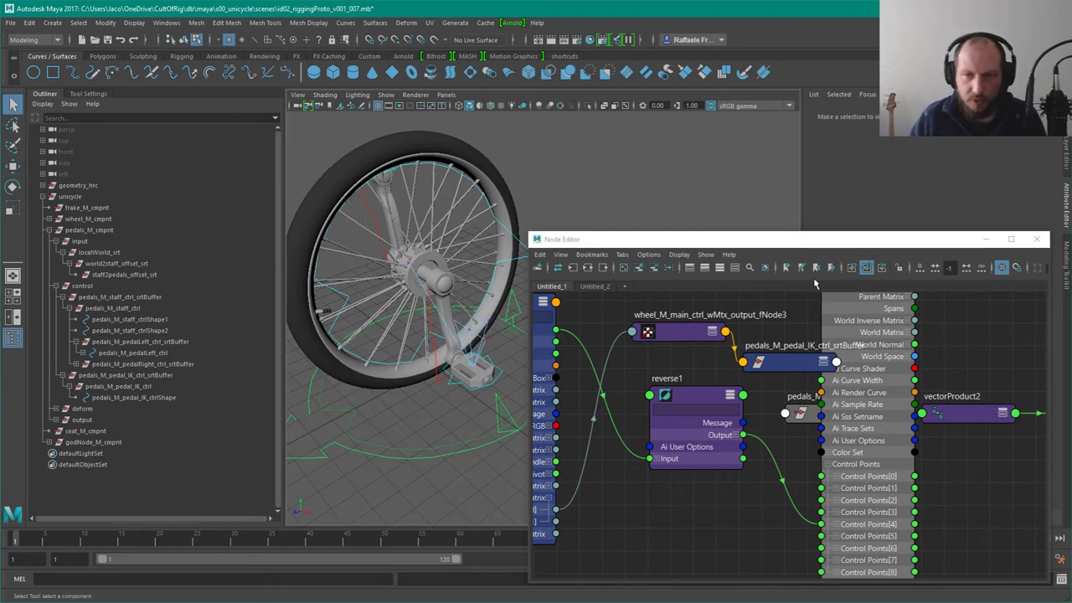
Step: Switch to object selection, try moving pedals_M_pedal_IK_ctrl in the viewport, and undo the move
click(513, 369)
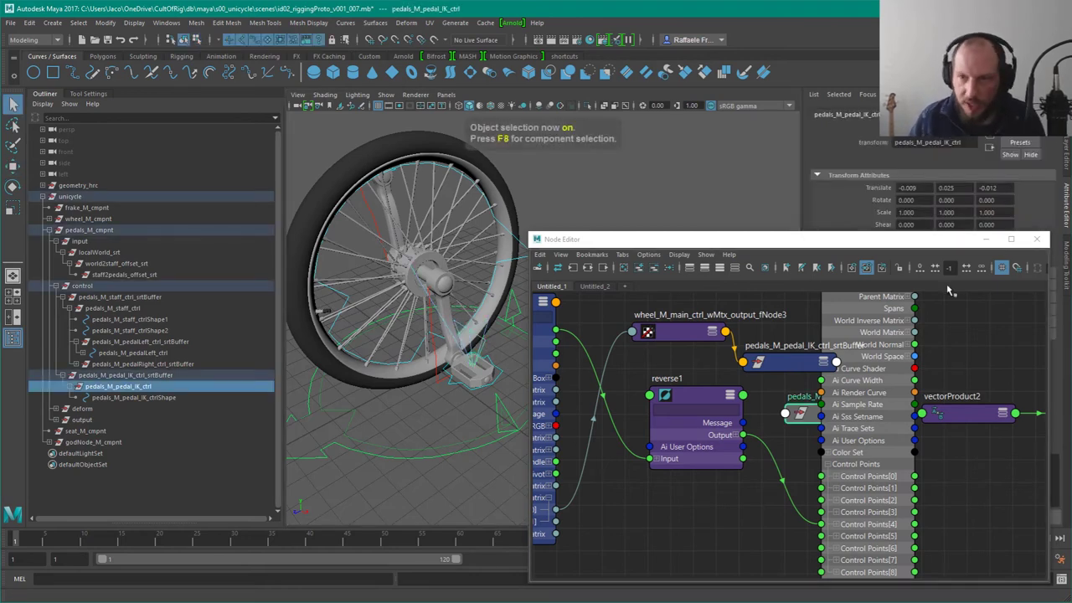
drag(728, 240, 700, 359)
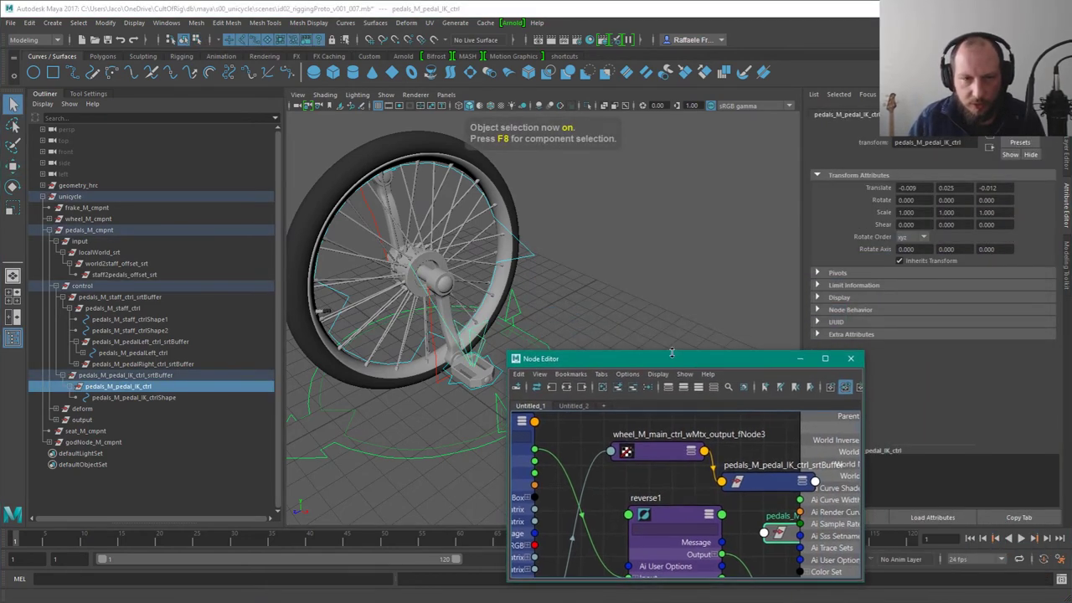
alt+drag(536, 266, 488, 226)
key(w)
drag(484, 381, 477, 358)
key(ctrl+z)
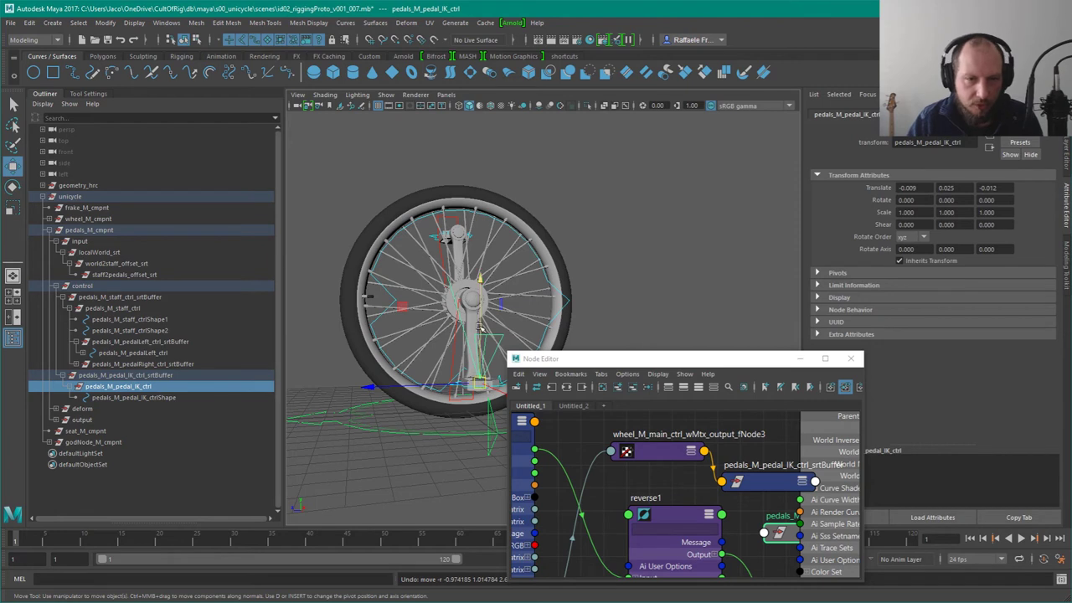
Step: Try deleting the reverse node, collapse the graph nodes to their headers, and undo the deletion
drag(863, 350, 1034, 238)
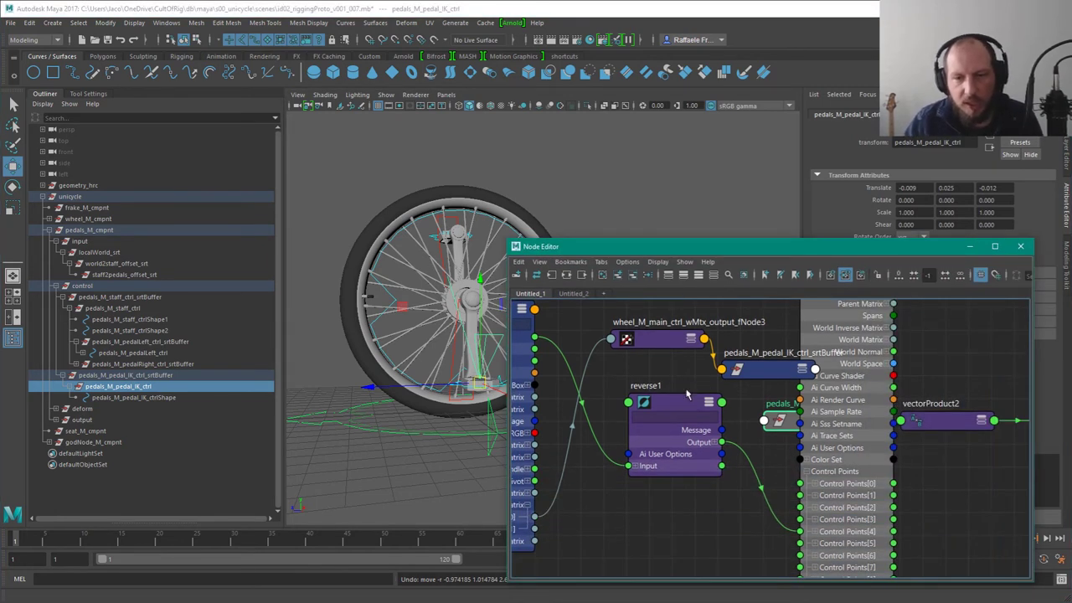
click(669, 393)
scroll(692, 434, down, 2)
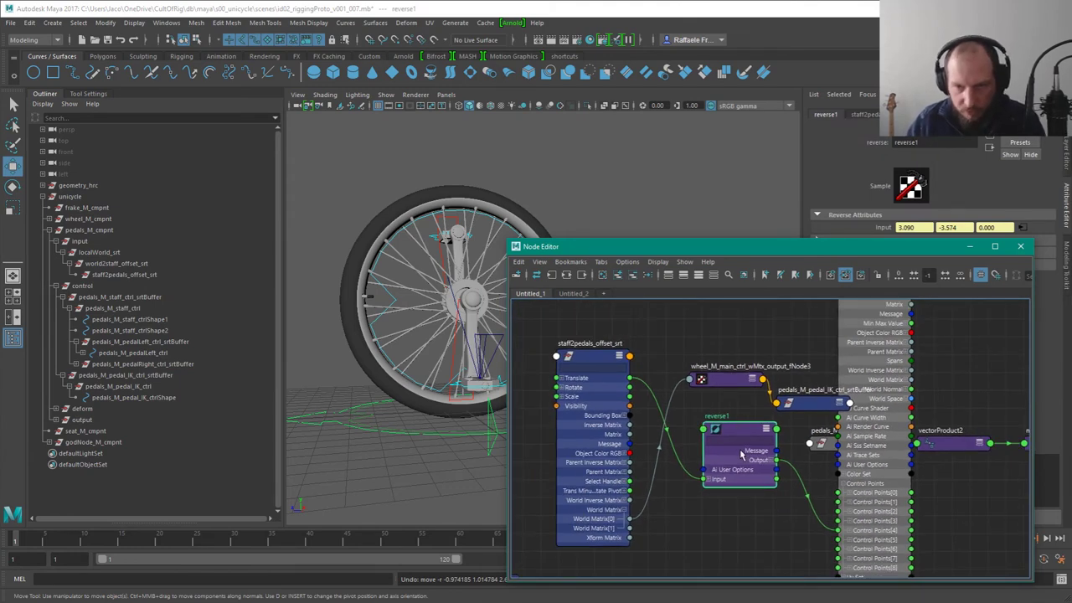
key(Delete)
key(1)
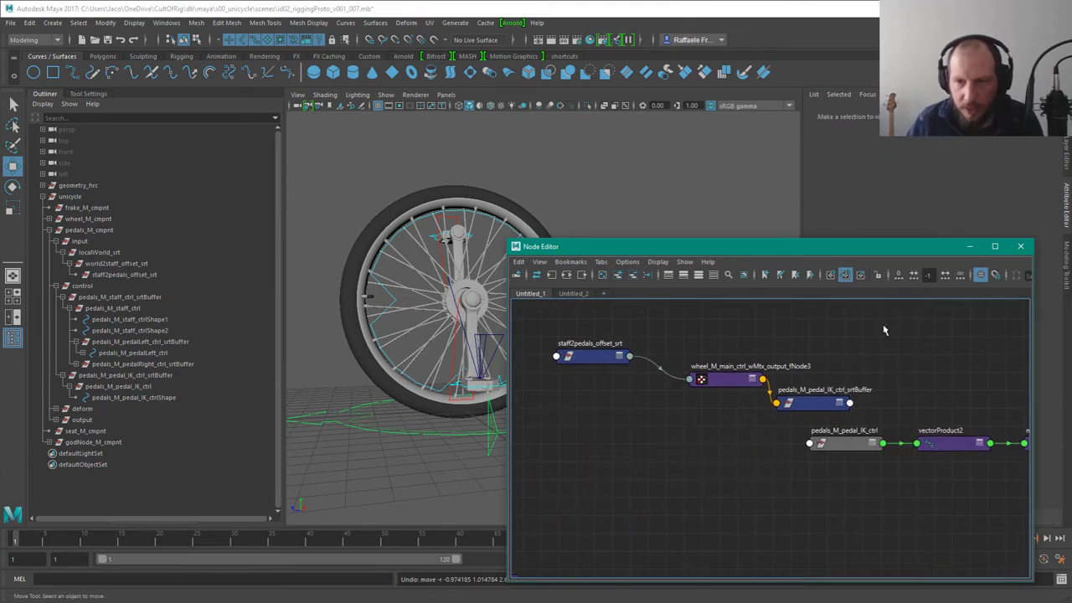
key(ctrl+z)
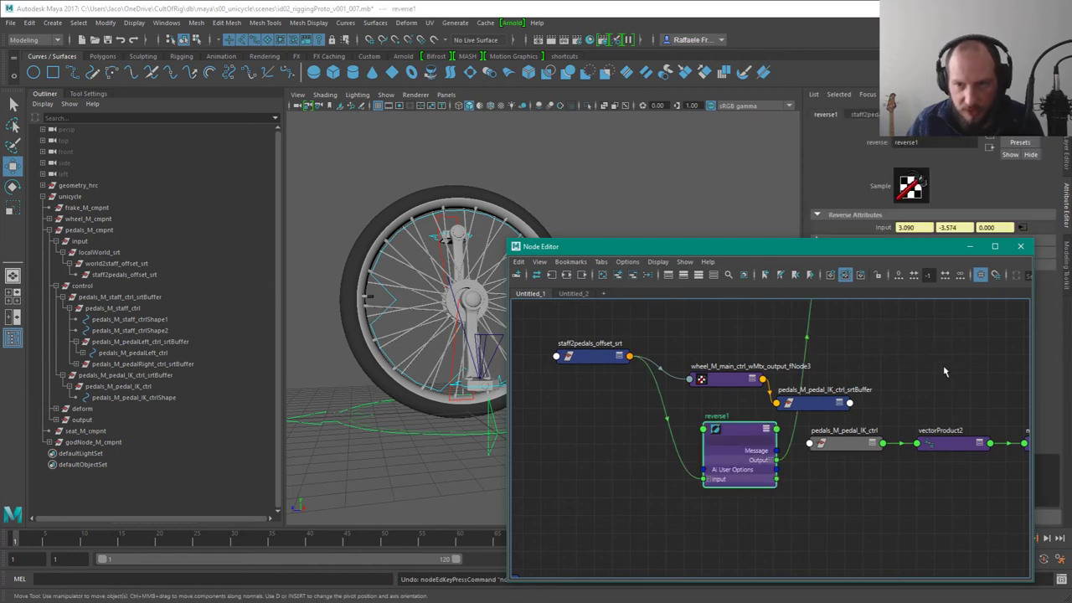
key(ctrl+z)
Step: Move the pedals_M_pedal_IK_ctrlShape node down to just below pedals_M_pedal_IK_ctrl in the graph
alt+middle_drag(908, 306, 916, 433)
scroll(916, 433, down, 2)
drag(900, 369, 911, 427)
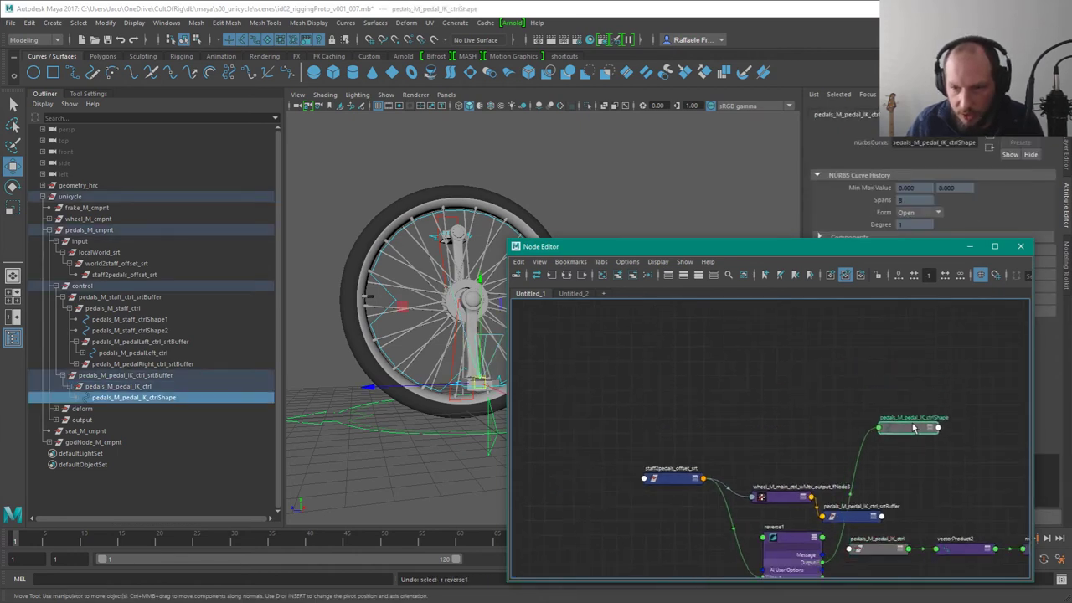
alt+middle_drag(915, 463, 879, 338)
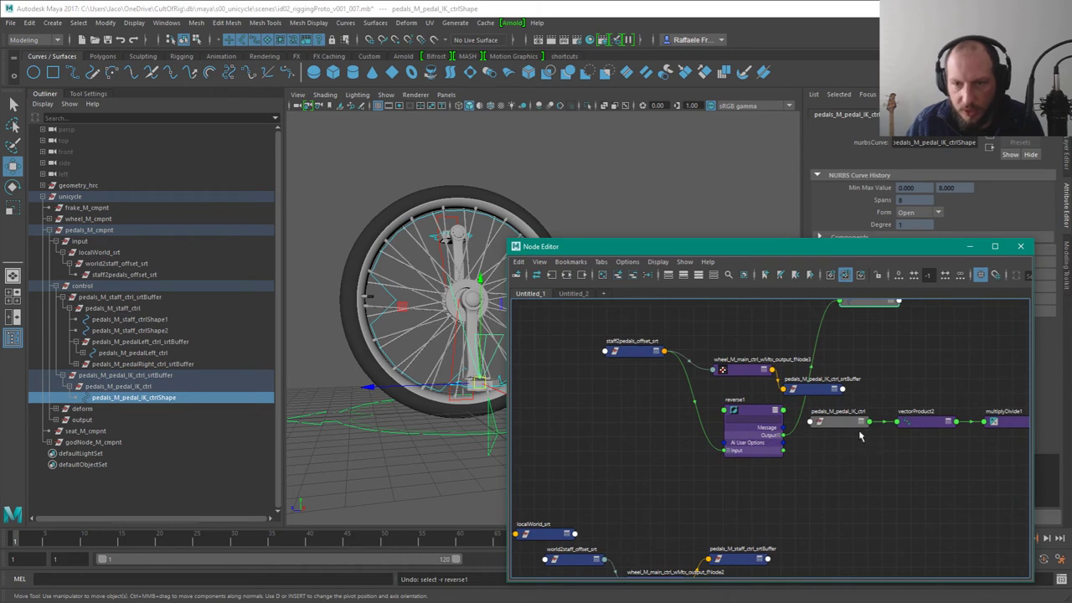
drag(866, 307, 848, 463)
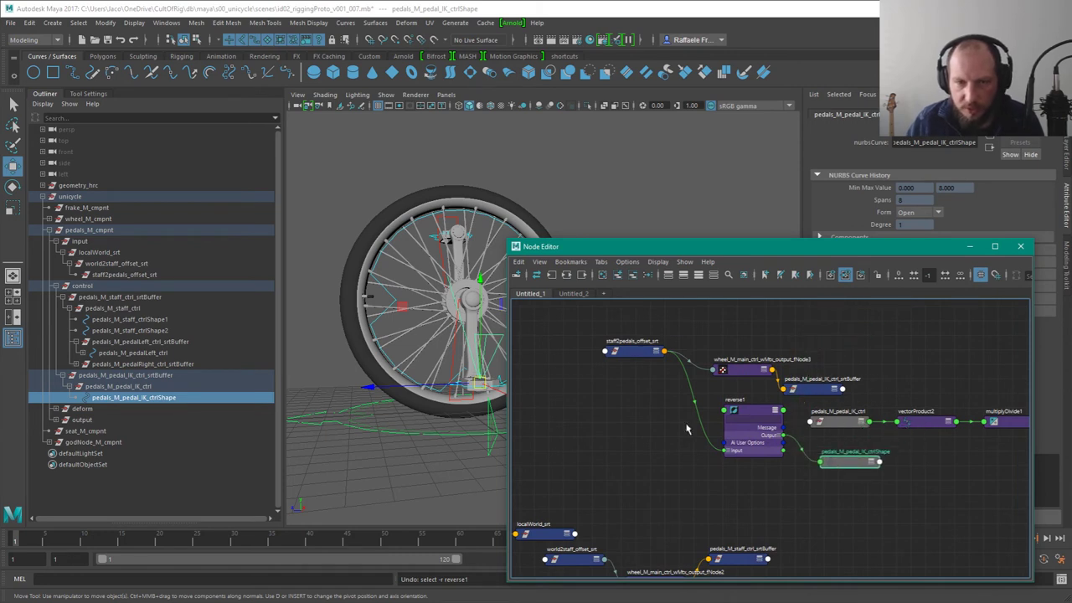
Step: Delete the reverse node and remove pedals_M_pedal_IK_ctrlShape from the graph without deleting the shape itself
click(756, 415)
key(Delete)
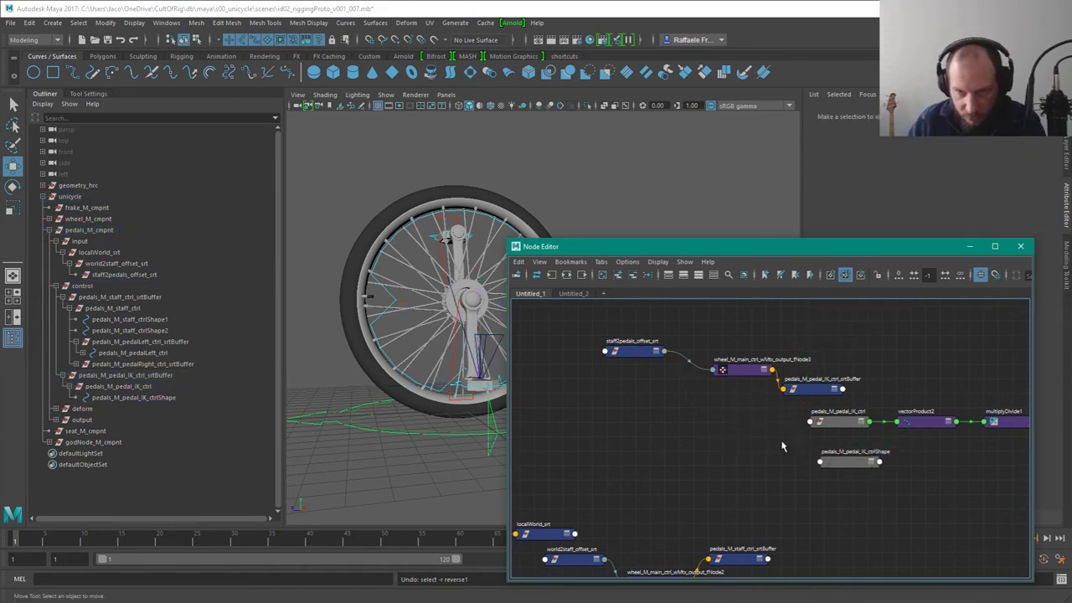
click(850, 463)
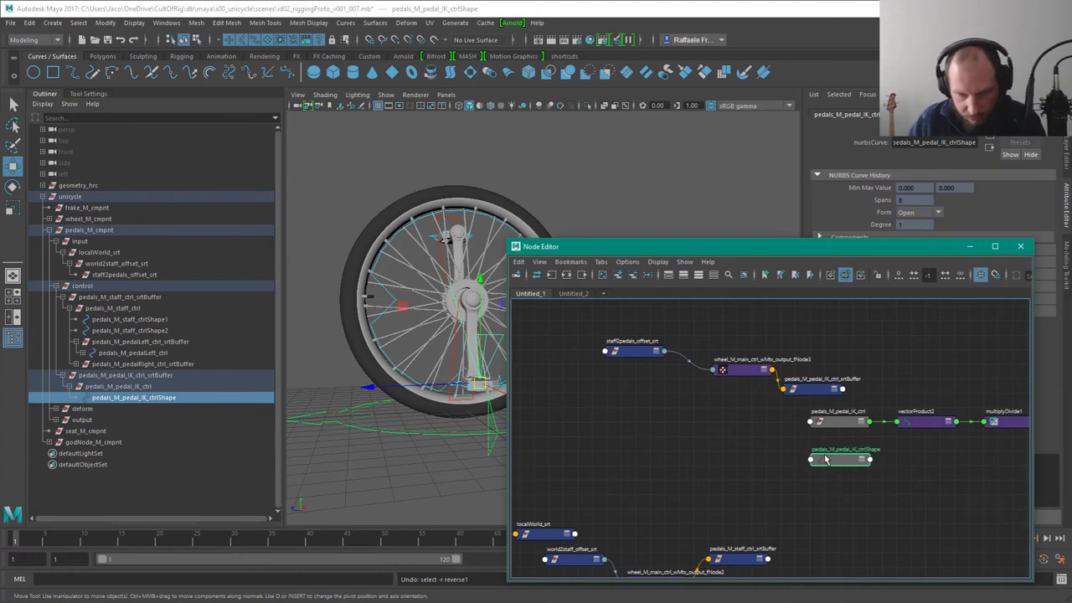
key(minus)
Step: Turn on grid snapping and tidy the pedal IK nodes, placing the control, vectorProduct2 and multiplyDivide1 row below the srtBuffer
drag(805, 390, 823, 395)
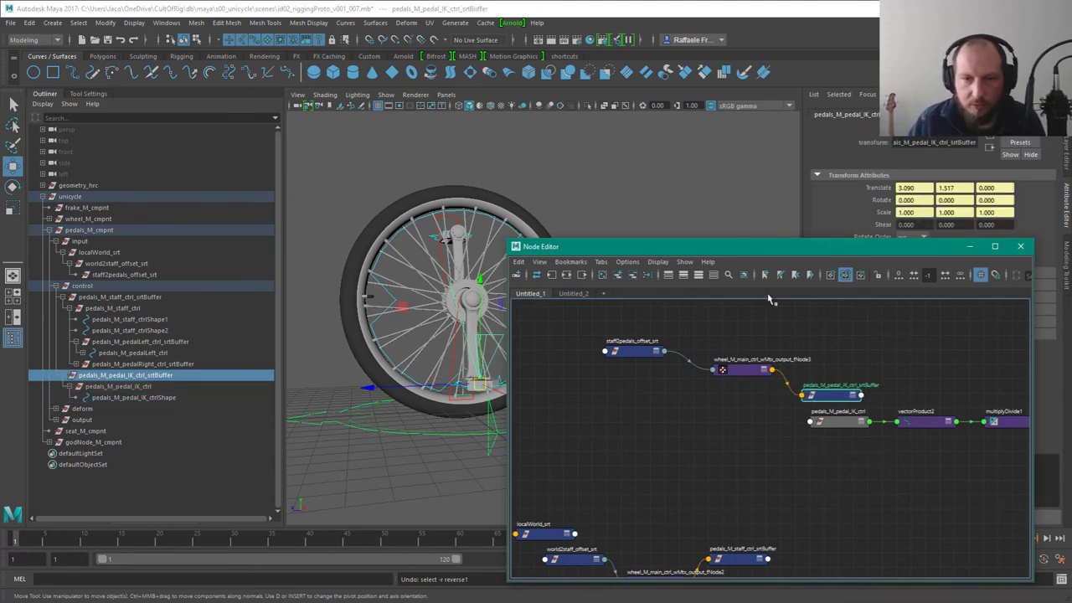
click(996, 274)
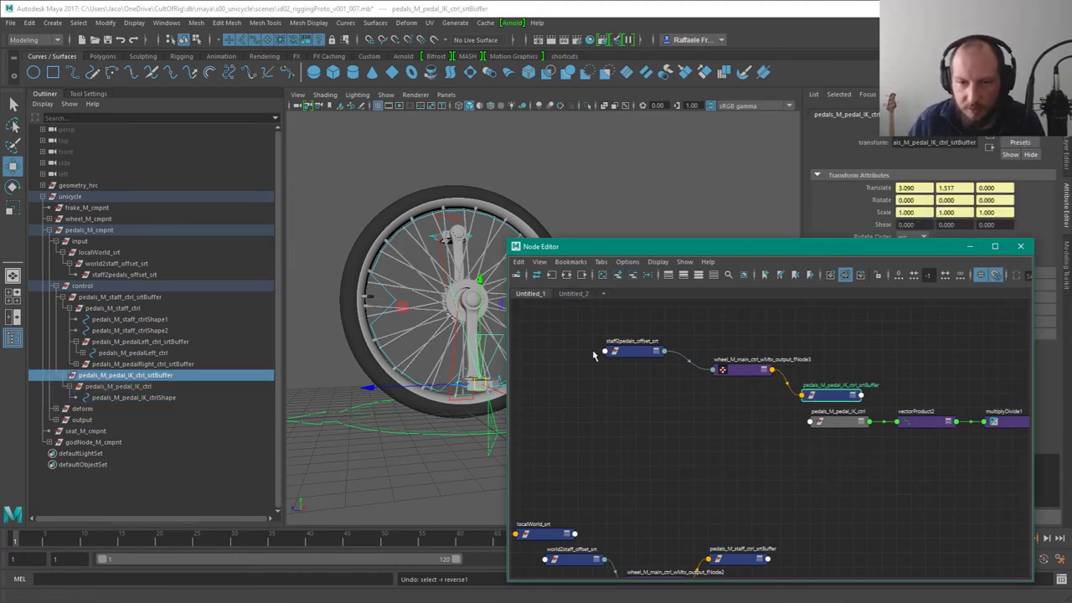
drag(592, 329, 997, 463)
drag(834, 422, 820, 421)
click(862, 406)
drag(734, 421, 971, 425)
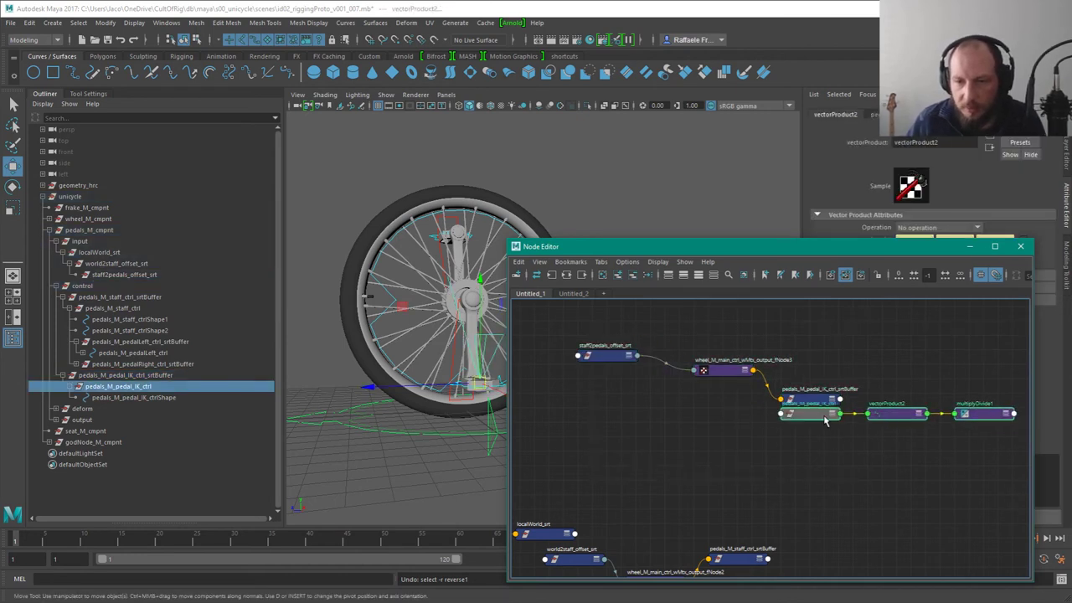
drag(825, 421, 843, 438)
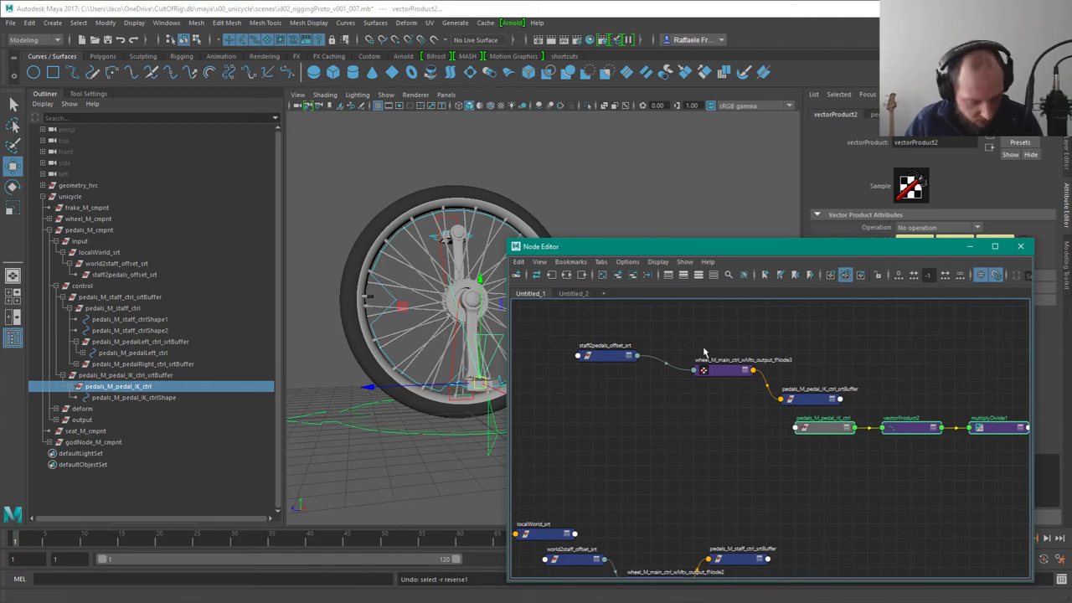
Step: Switch to component selection and select control vertex 4 of the pedal IK control curve near the wheel hub, viewing it side-on
super+drag(683, 323, 725, 340)
alt+middle_drag(493, 352, 459, 305)
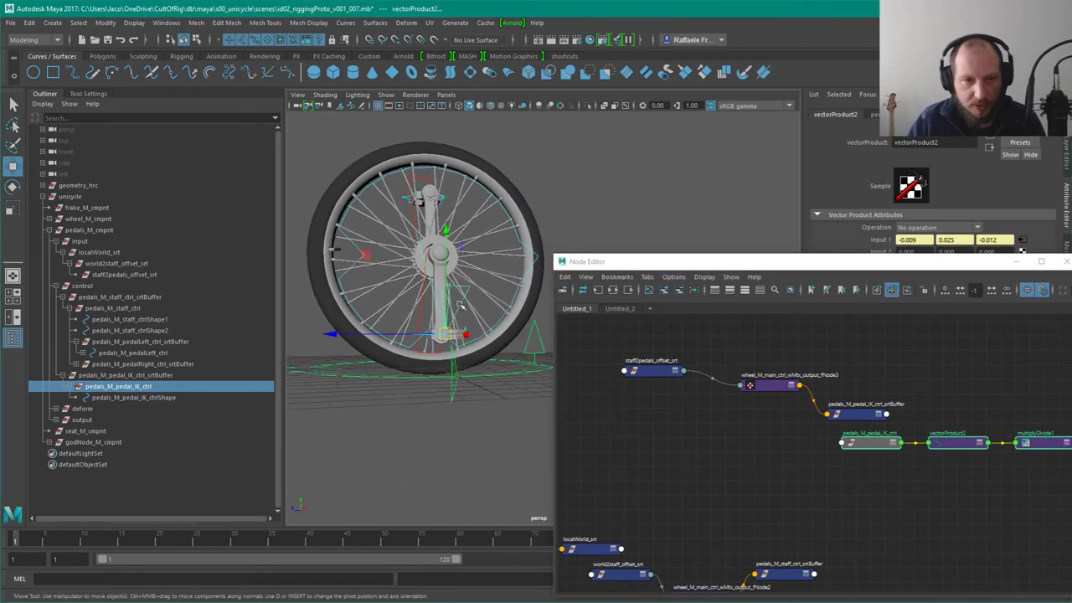
alt+drag(459, 306, 478, 301)
click(392, 234)
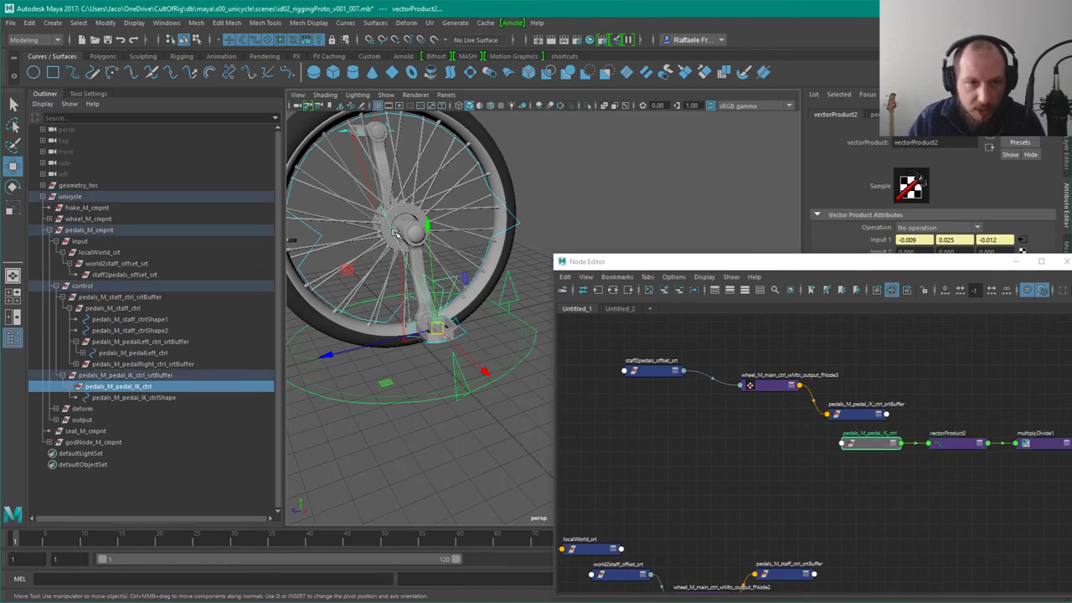
key(F8)
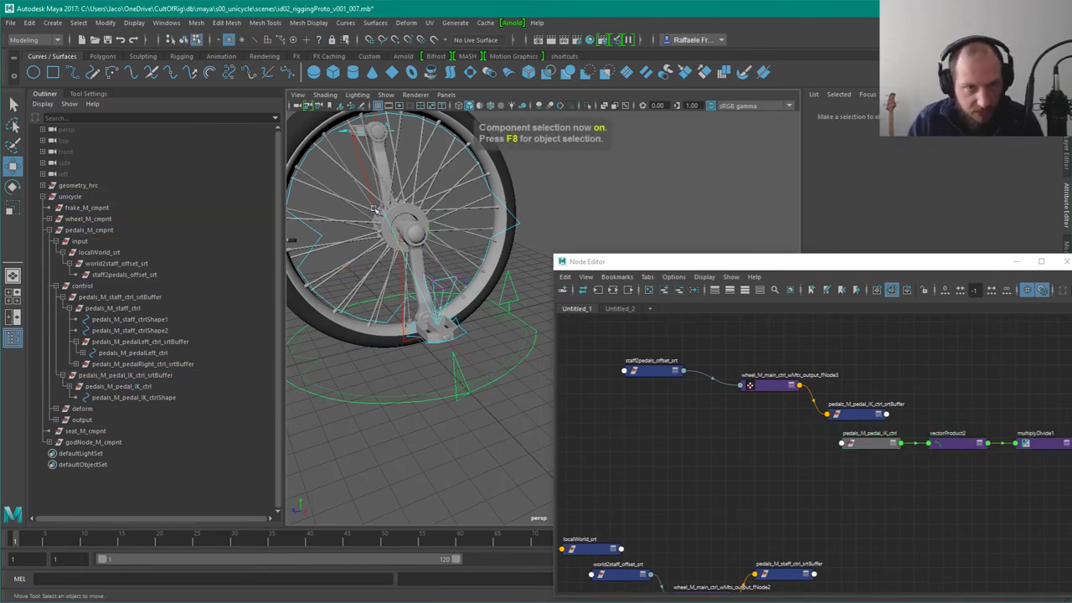
click(408, 225)
alt+drag(409, 225, 521, 222)
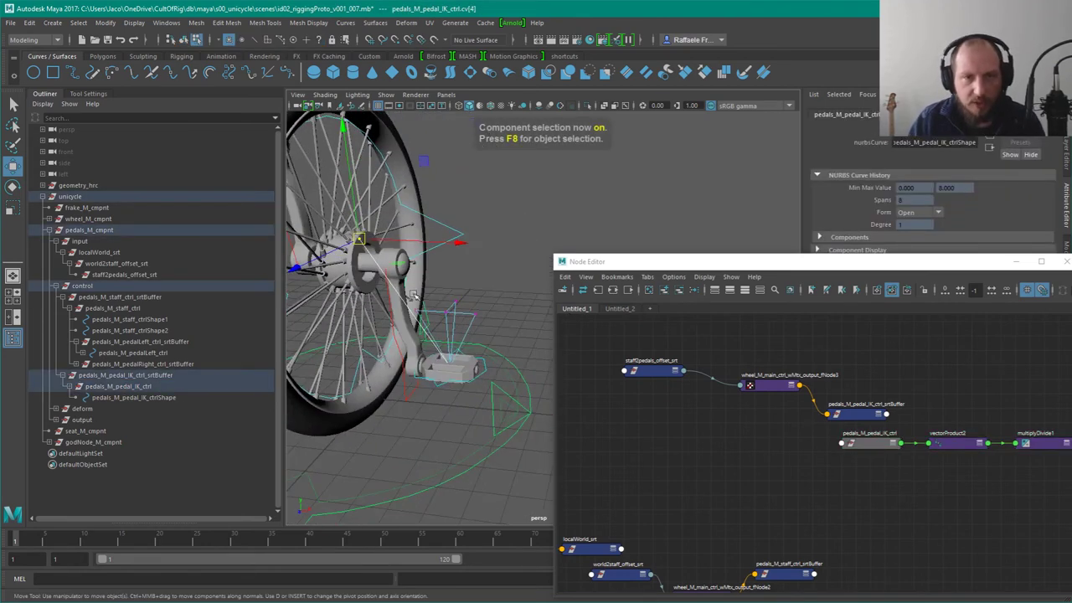
mouse_move(621, 256)
mouse_down()
mouse_move(621, 312)
mouse_move(622, 263)
mouse_up()
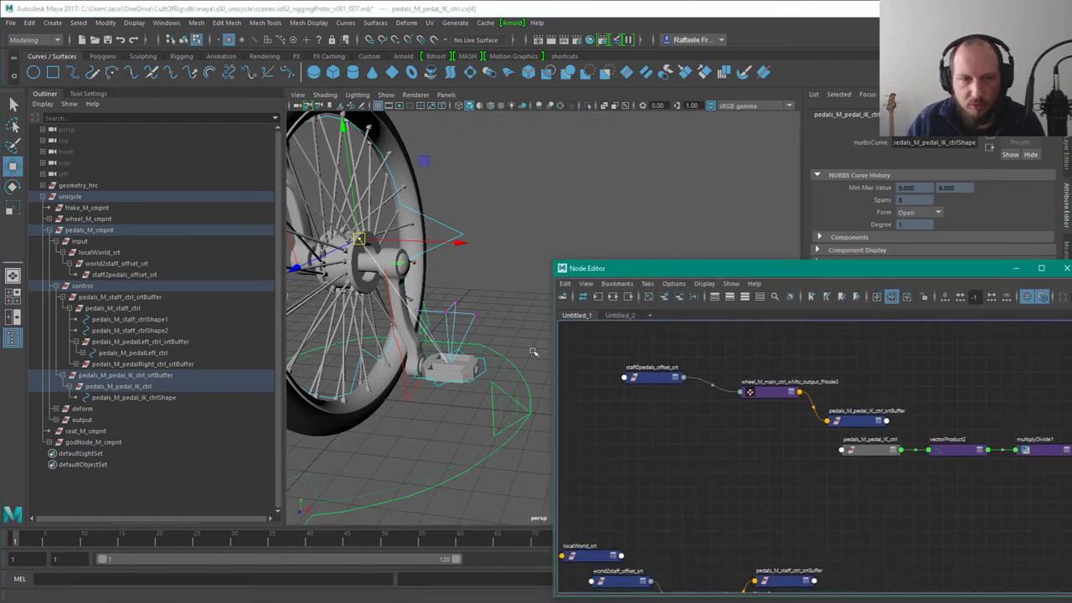
alt+drag(509, 216, 547, 193)
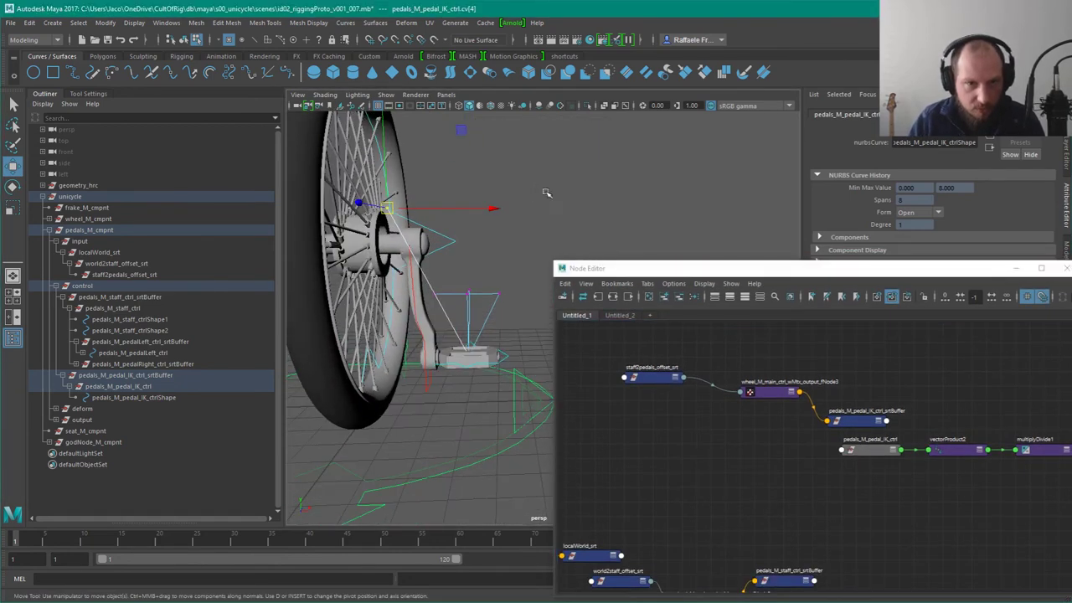
Step: Clear the control vertex selection, return to object selection and select the pedals_M_pedal_IK_ctrl node in the graph
drag(461, 130, 636, 273)
click(668, 352)
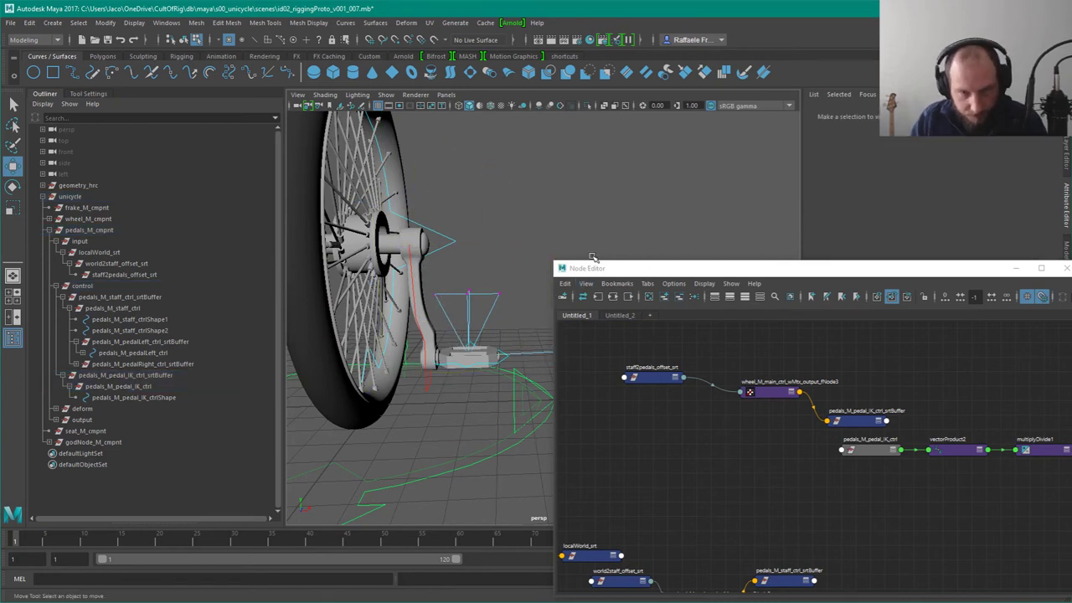
key(F8)
alt+right_drag(854, 502, 827, 494)
alt+drag(580, 219, 450, 289)
click(870, 463)
drag(779, 450, 868, 444)
Step: Try moving the pedal IK control up toward the wheel hub in the viewport and undo the move
alt+click(479, 299)
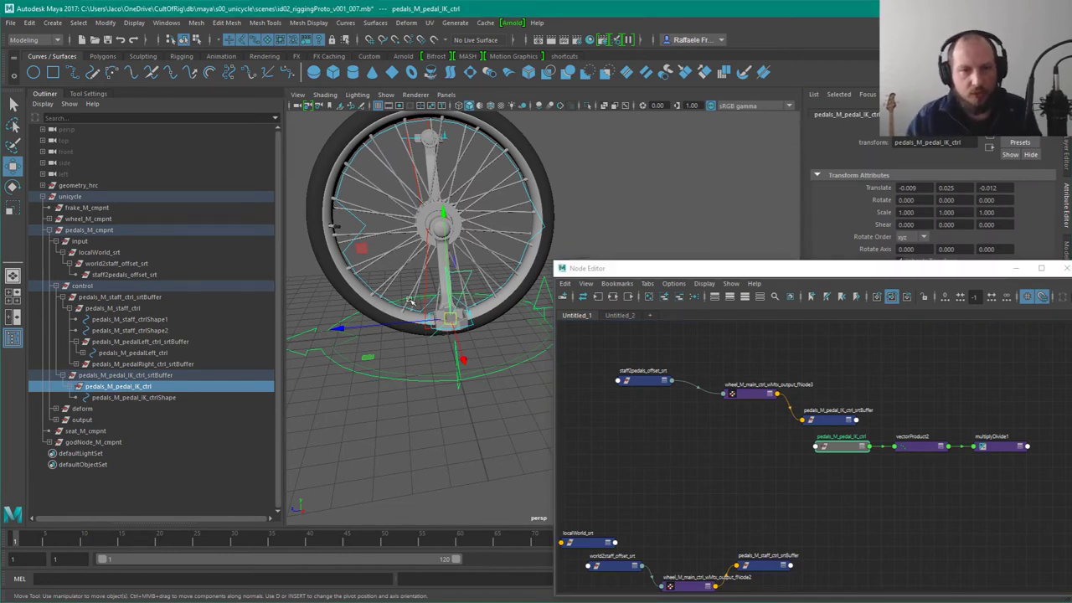
drag(449, 319, 402, 257)
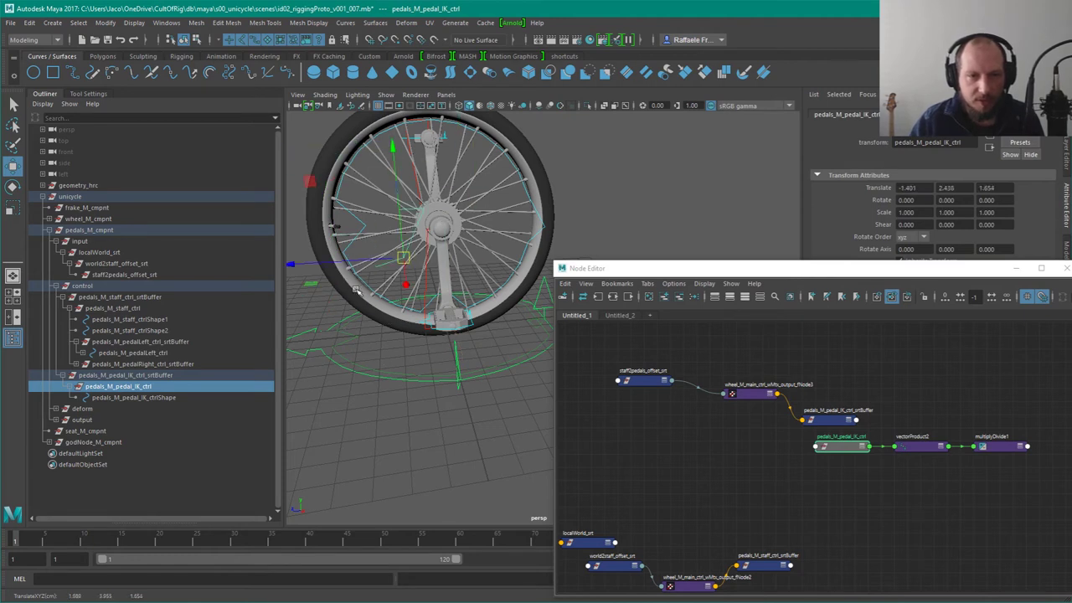
key(ctrl+z)
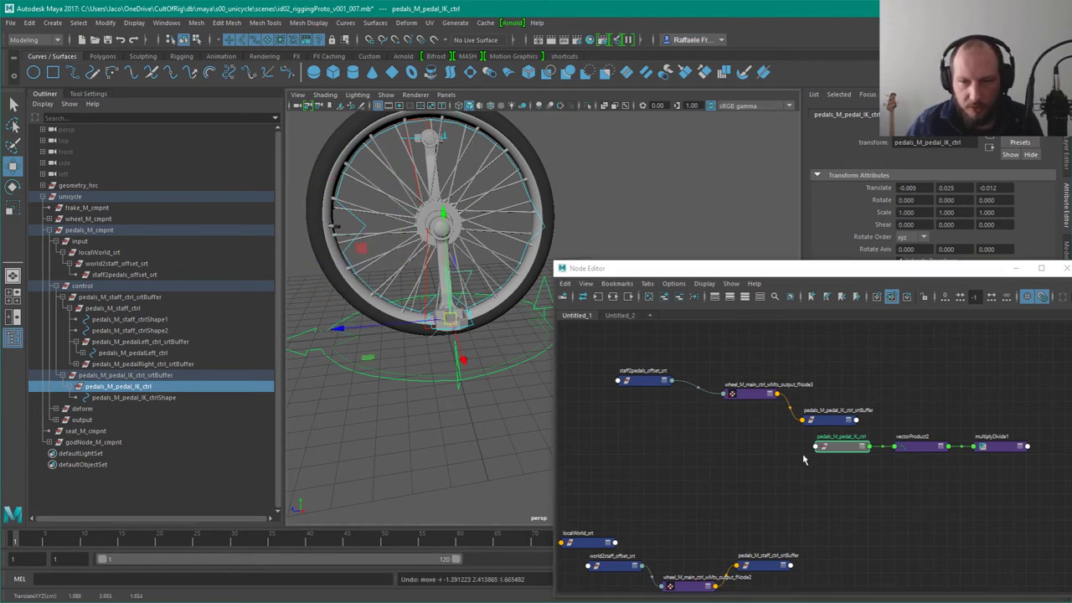
Step: Select pedals_M_pedal_IK_ctrl and pedals_M_pedal_IK_ctrl_srtBuffer in the graph and compare their positions at the pedal from several angles
click(834, 444)
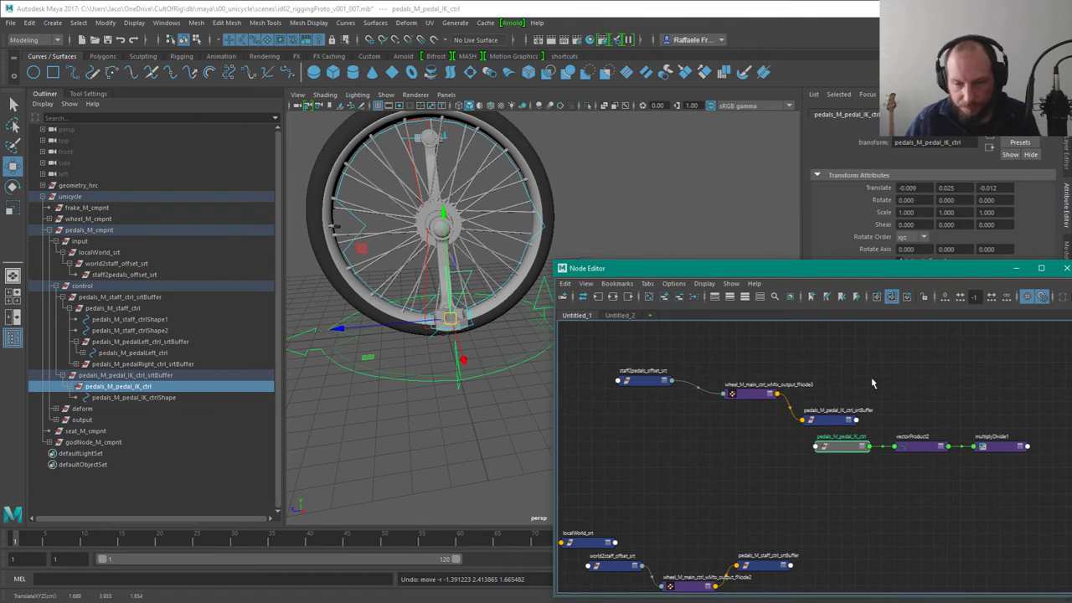
click(842, 420)
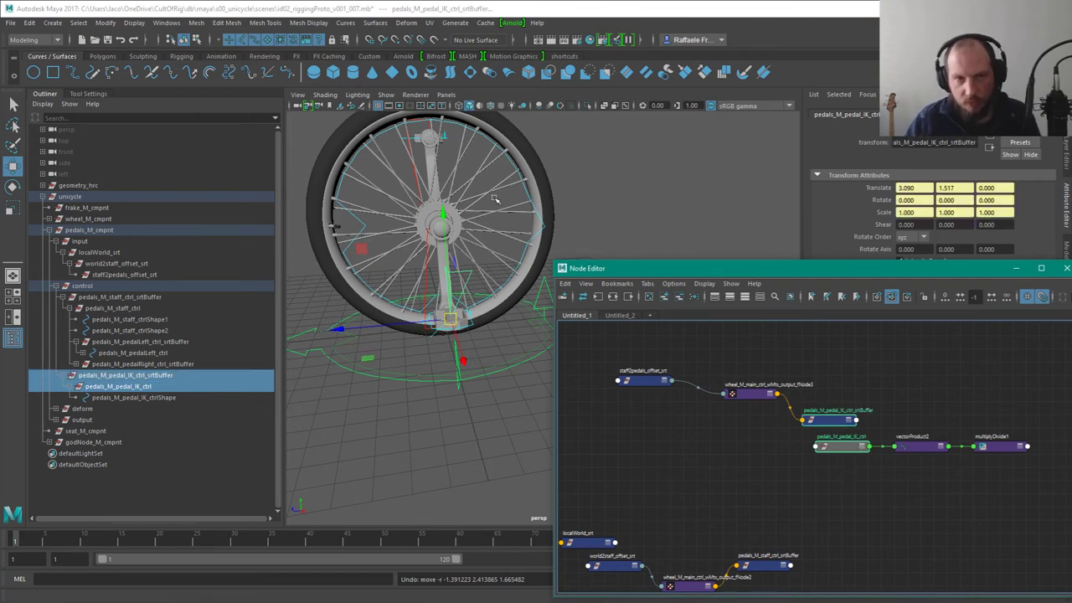
alt+drag(448, 255, 500, 235)
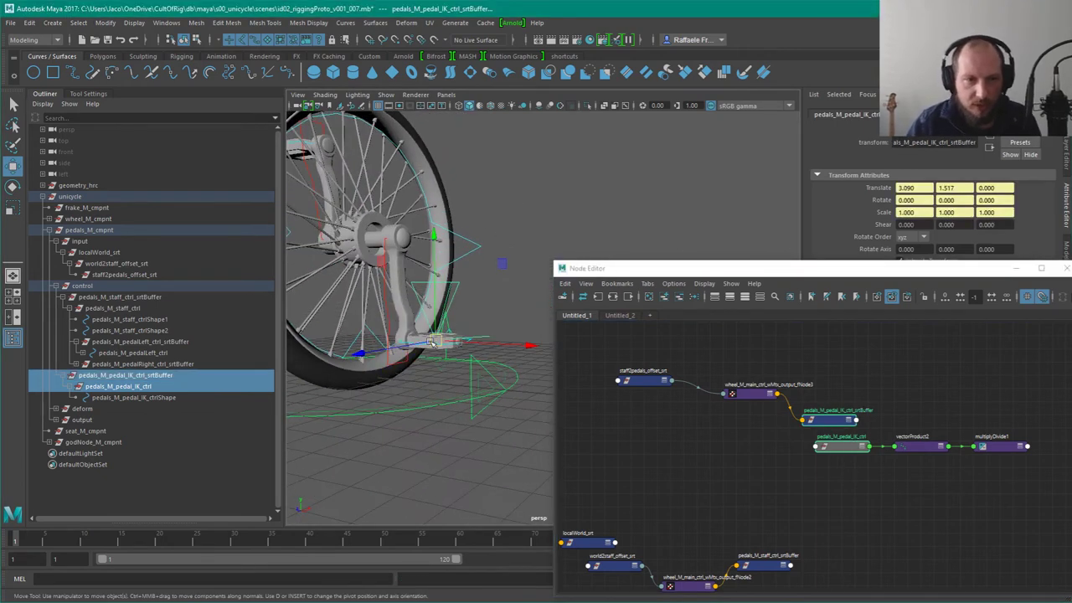
alt+drag(437, 274, 494, 360)
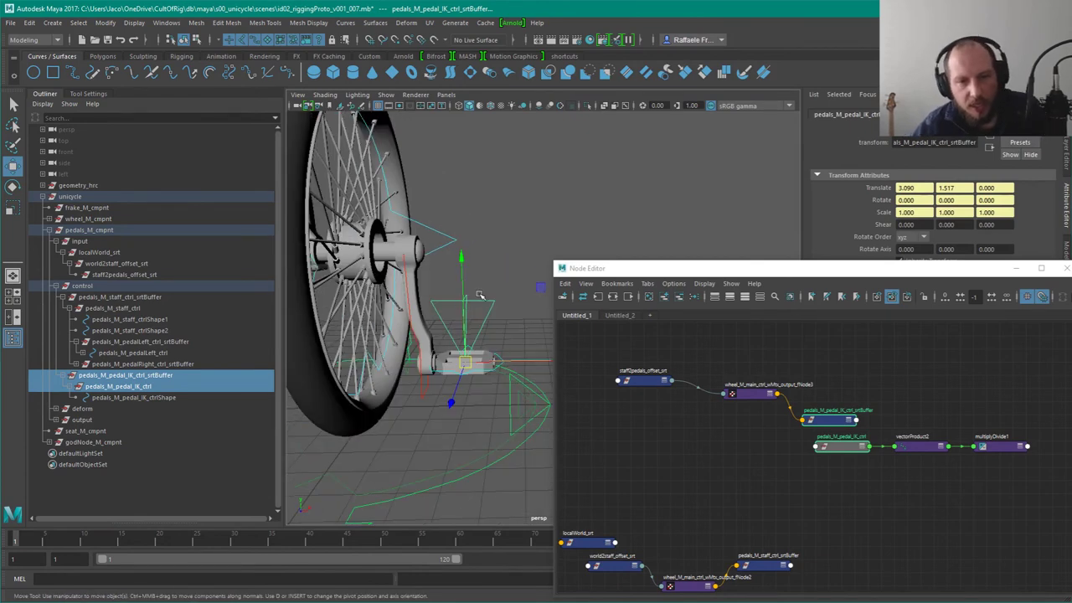
alt+drag(506, 309, 536, 327)
click(832, 446)
drag(858, 379, 839, 419)
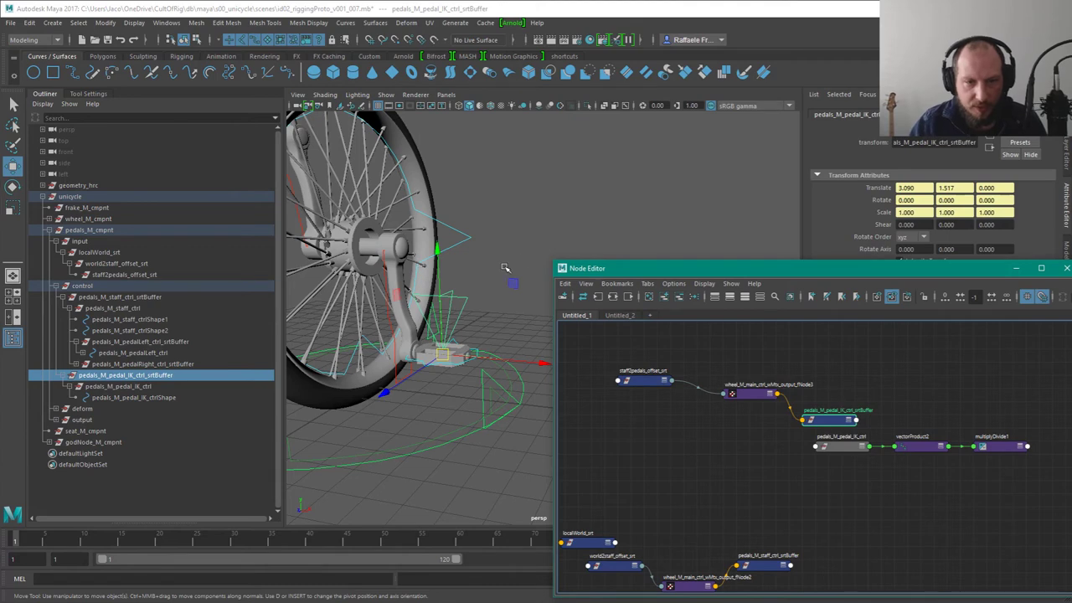
alt+drag(504, 267, 444, 272)
Step: Select godNode_M_master_ctrl, move it about 4.94 units along Z and rotate it about 33.7 degrees around Y
click(527, 282)
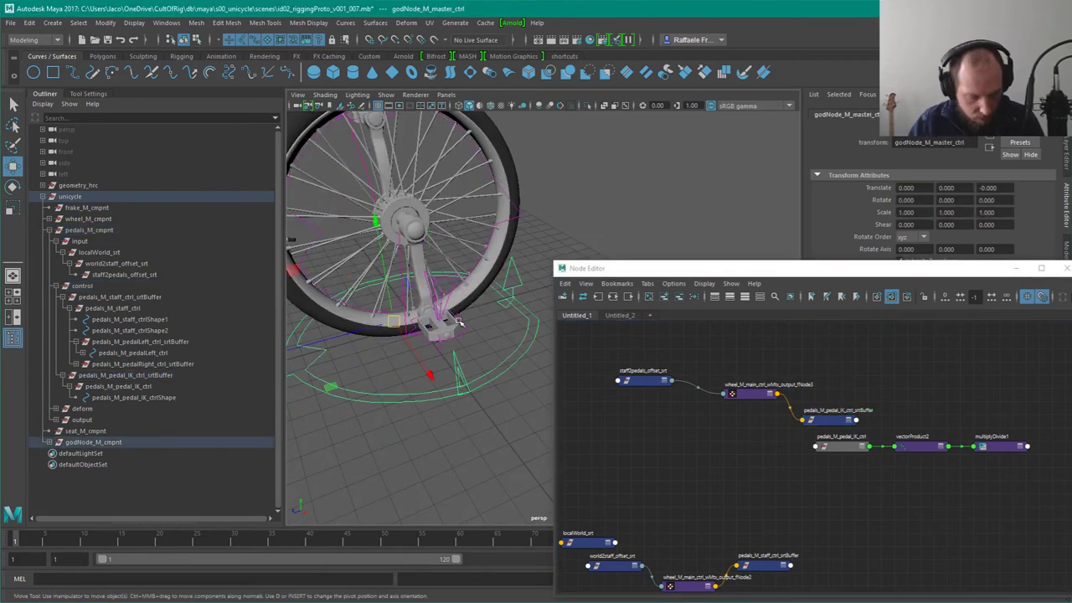
drag(370, 331, 530, 209)
key(ctrl+z)
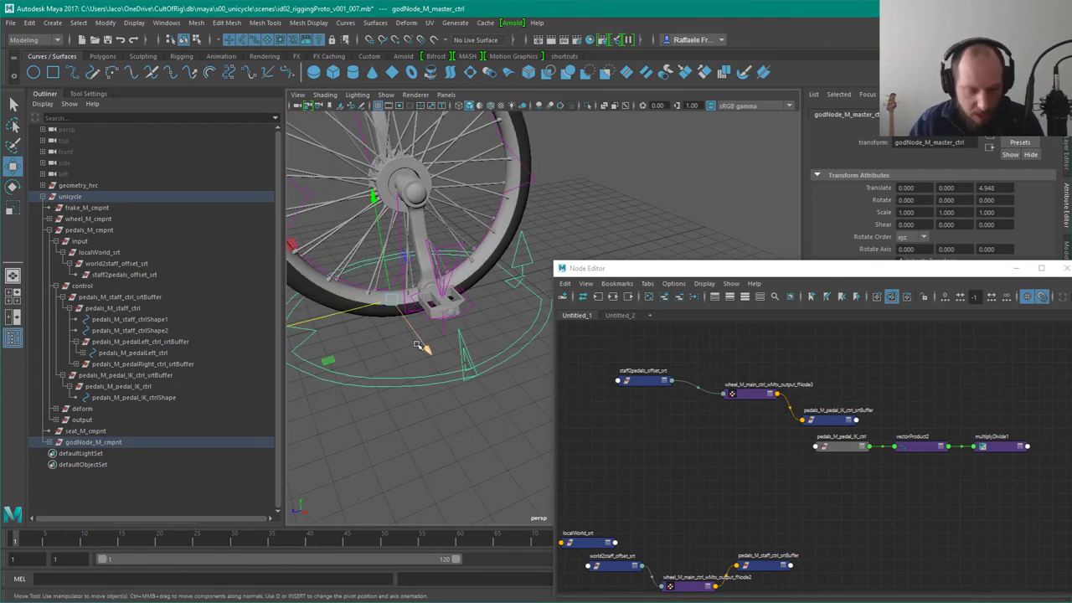
key(e)
drag(401, 337, 472, 339)
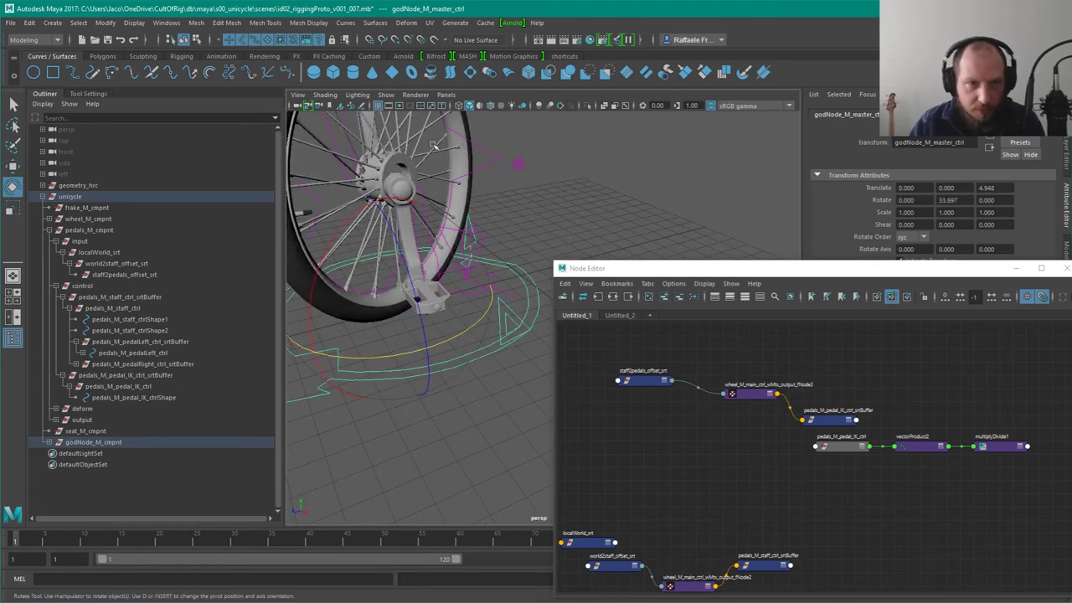
Step: Inspect how pedals_M_pedal_IK_ctrl_srtBuffer sits in the viewport, and undo the test move and rotation of godNode_M_master_ctrl
click(837, 417)
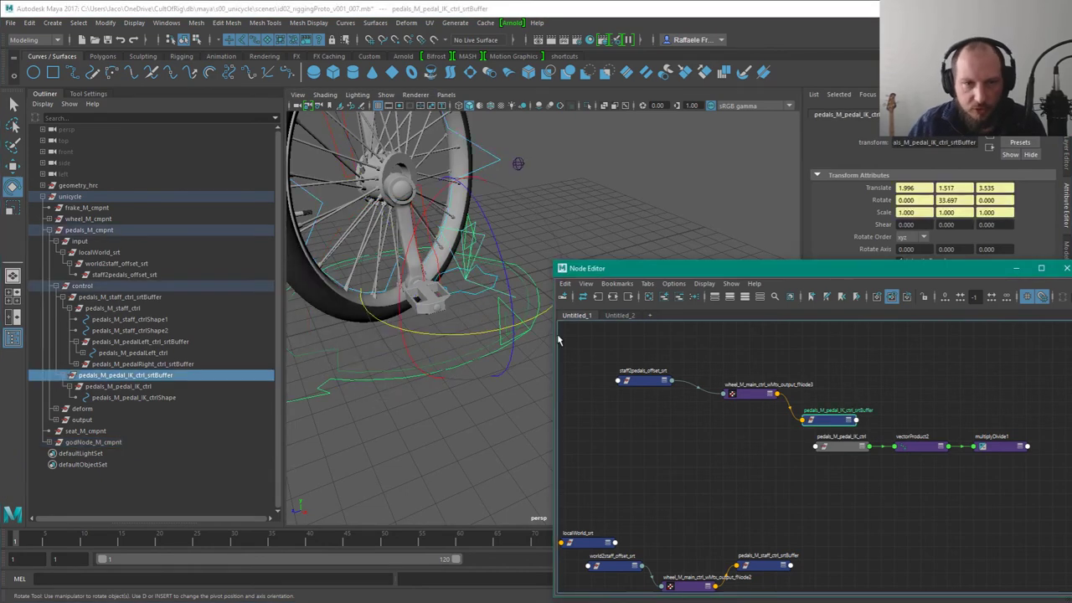
key(f)
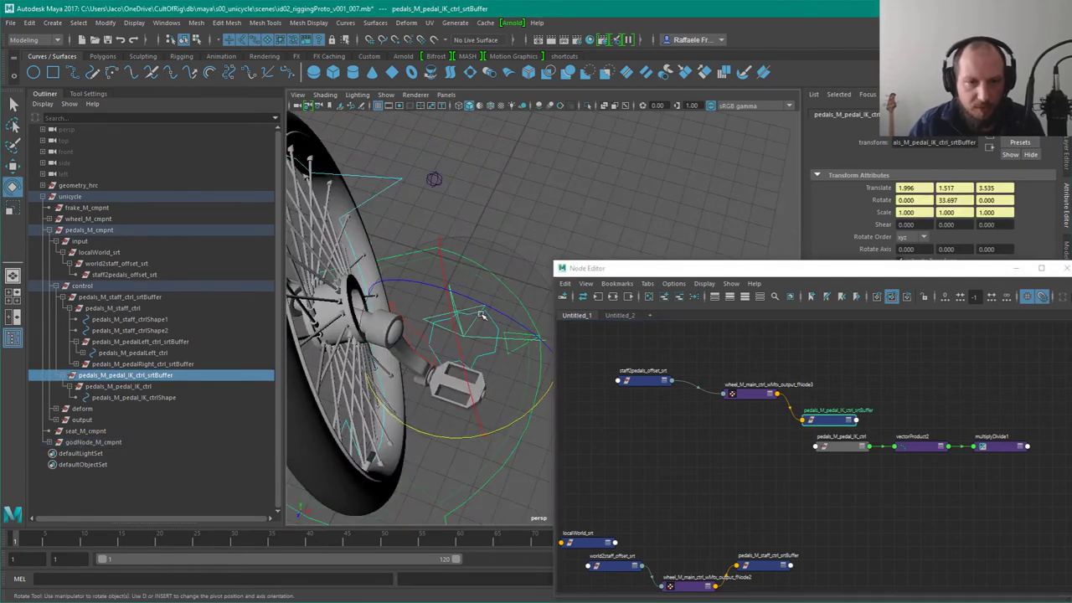
key(ctrl+z)
key(ctrl+z)
key(ctrl+z)
alt+drag(656, 175, 520, 322)
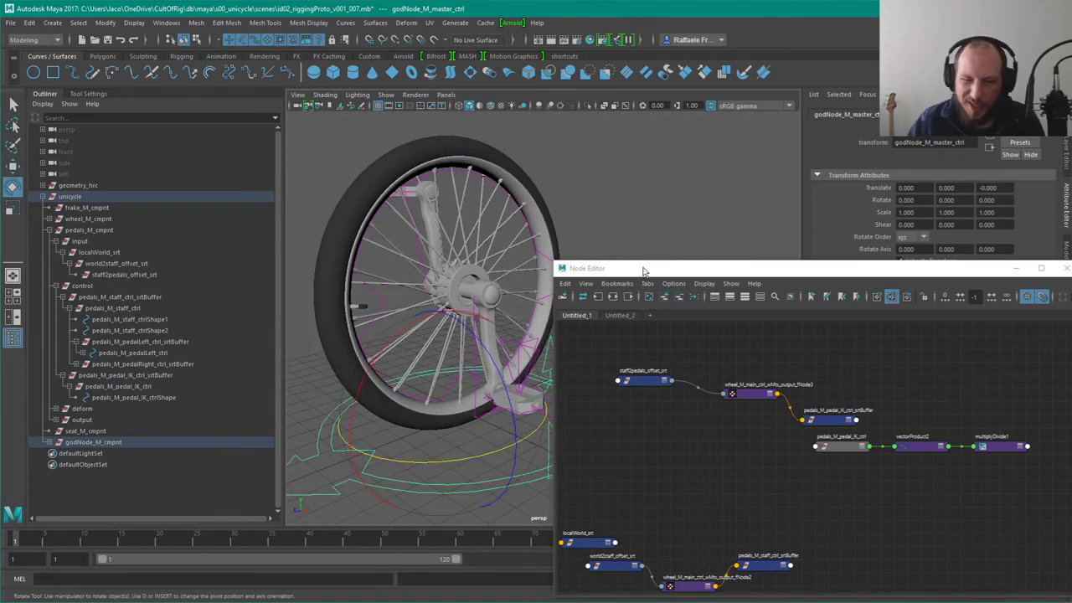
Step: Clear the selection, select the pedal IK control in the viewport and examine it together with its srtBuffer node
key(q)
click(680, 205)
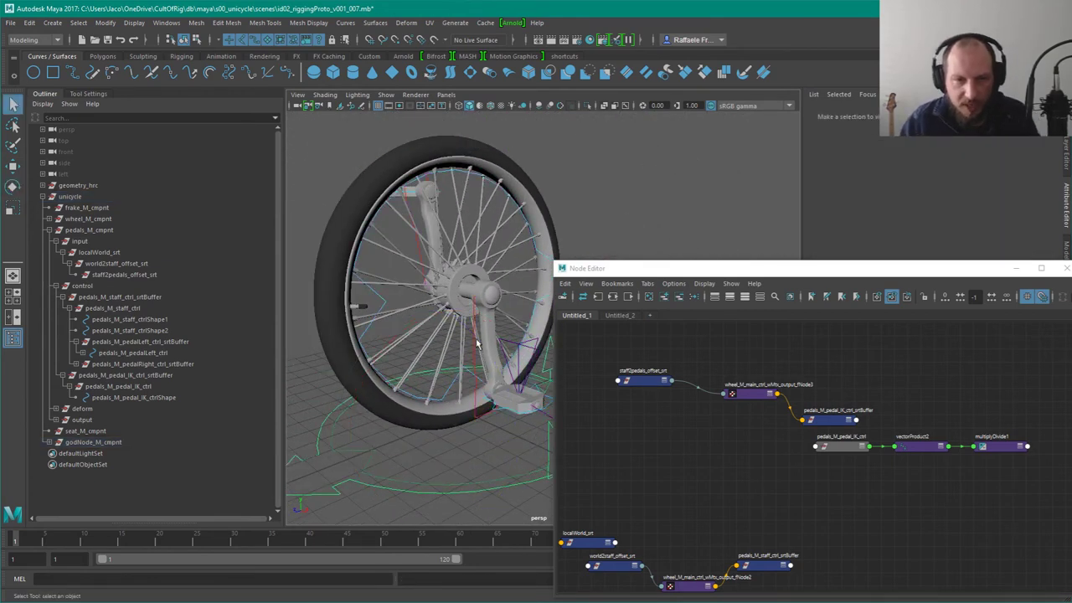
click(523, 345)
alt+drag(522, 345, 528, 357)
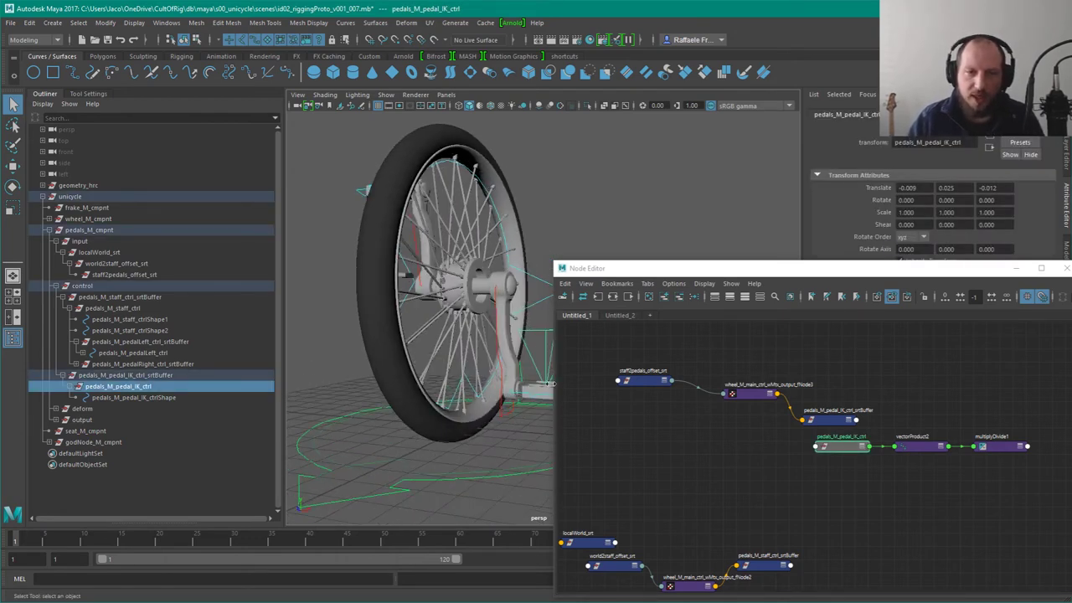
click(823, 421)
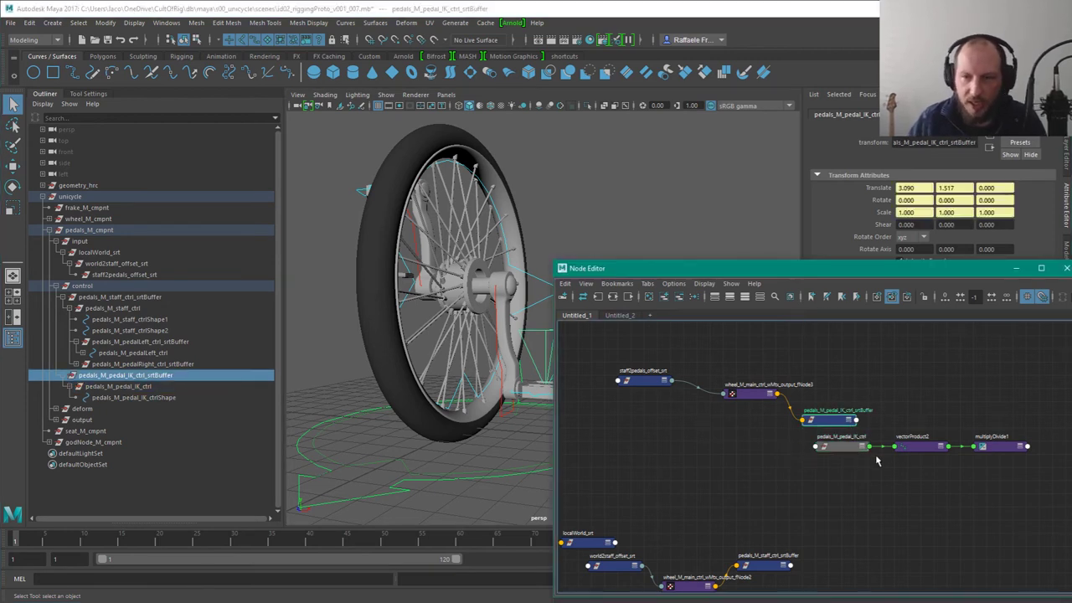
Step: Select staff2pedals_offset_srt, show its Move manipulator and shift its node slightly up and right in the graph
drag(627, 344, 674, 490)
mouse_move(642, 383)
mouse_down()
mouse_move(668, 383)
mouse_move(655, 383)
mouse_up()
key(w)
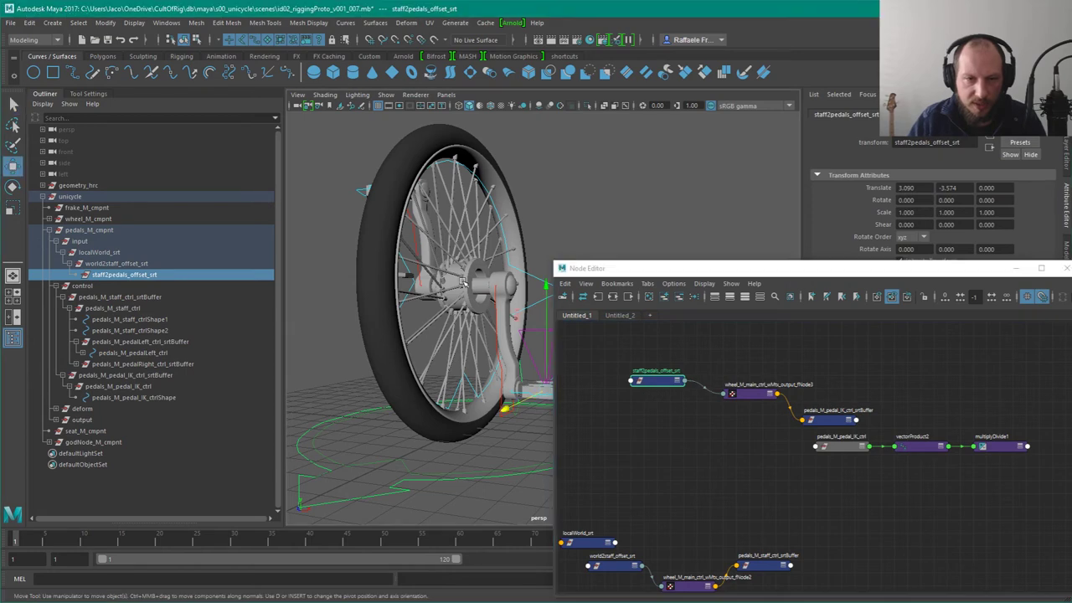
alt+middle_drag(478, 256, 426, 258)
alt+middle_drag(675, 466, 719, 466)
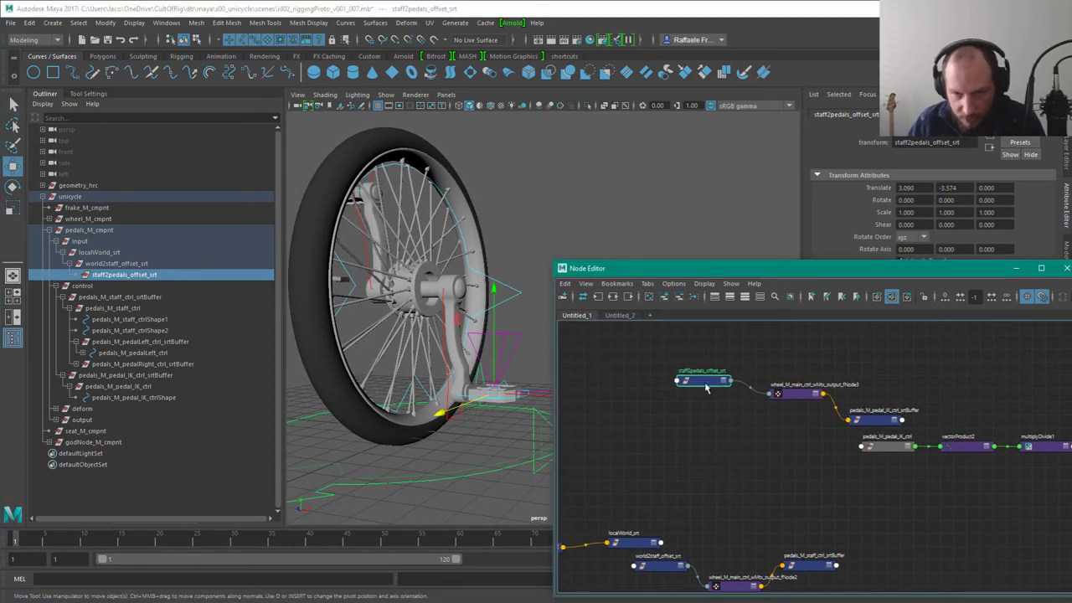
drag(706, 383, 720, 371)
Step: Select pedals_M_pedal_IK_ctrl below its srtBuffer and bring the wider pedals node network into view
mouse_move(887, 412)
shift+mouse_down()
mouse_move(874, 411)
mouse_move(905, 420)
shift+mouse_up()
click(892, 451)
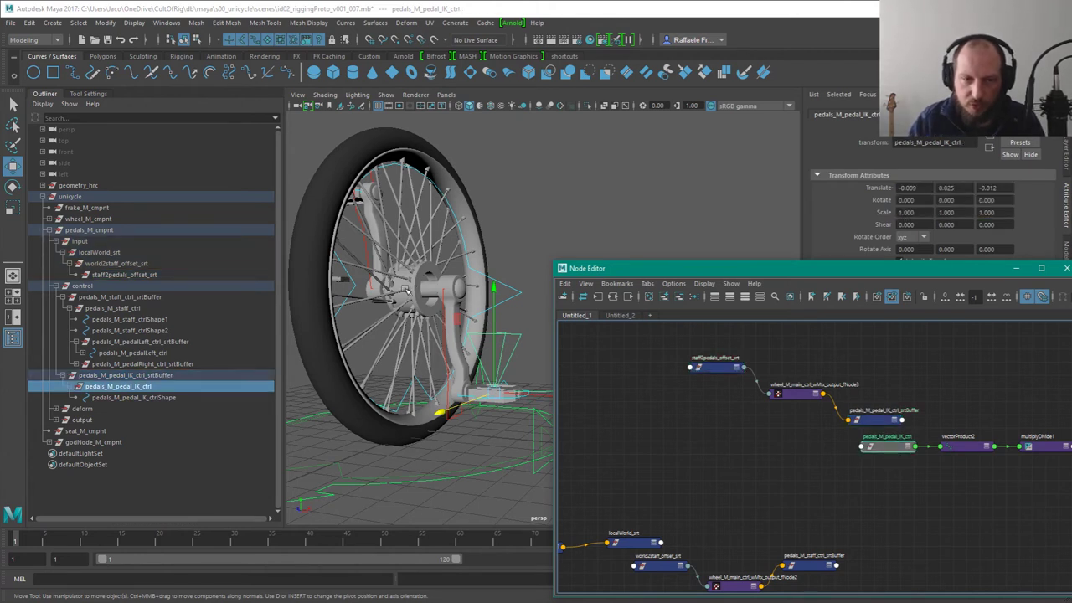
alt+middle_drag(700, 493, 773, 437)
alt+right_drag(696, 429, 666, 410)
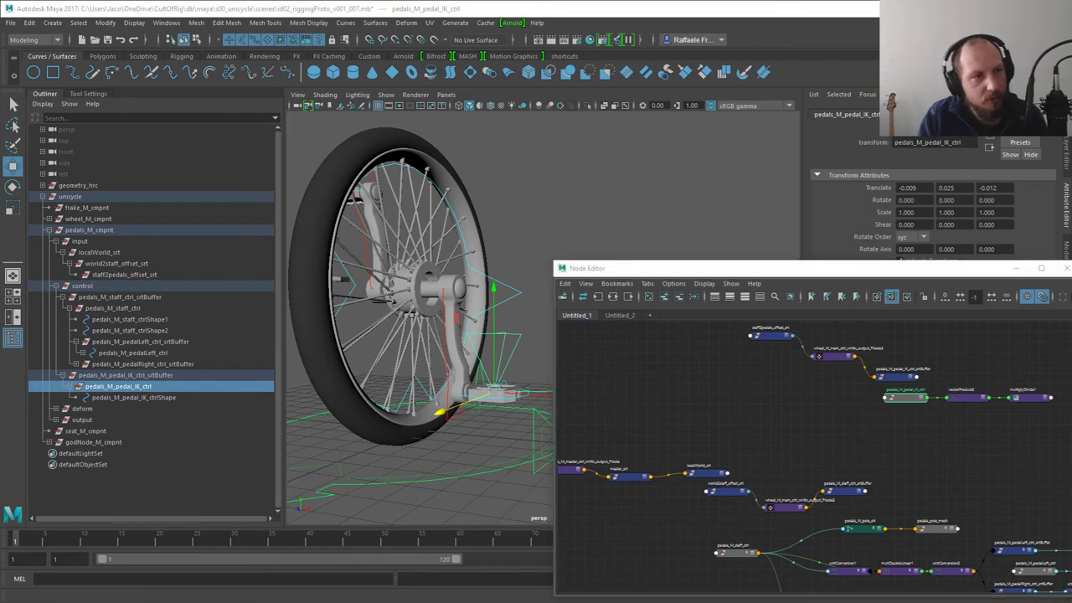
Step: Switch to Mischief, go to the blank canvas above the dot product notes and choose a green brush
key(alt+Tab)
alt+click(614, 324)
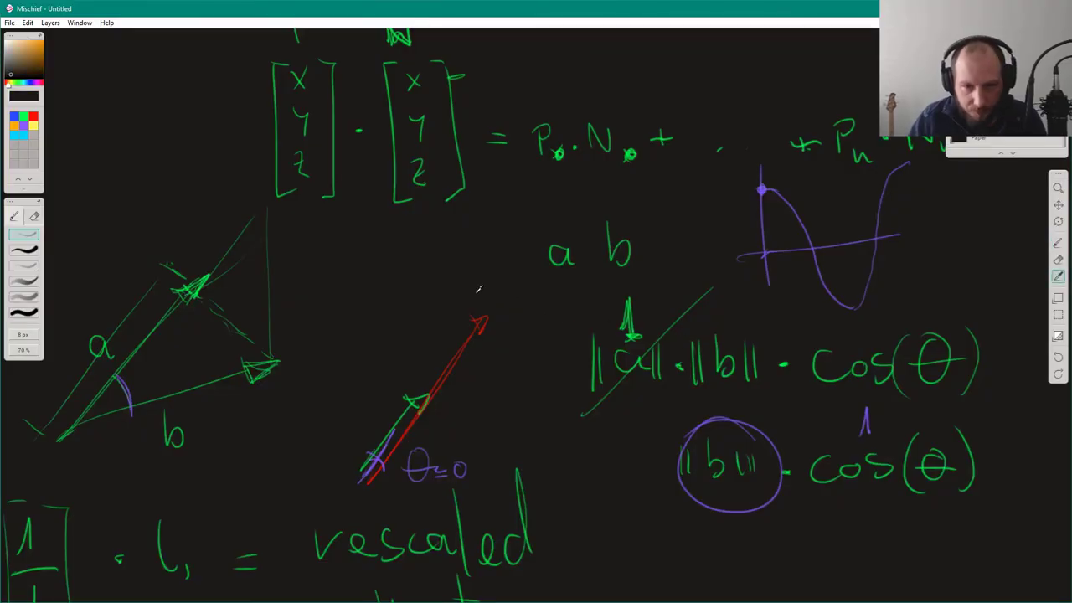
drag(734, 340, 549, 568)
drag(392, 122, 426, 351)
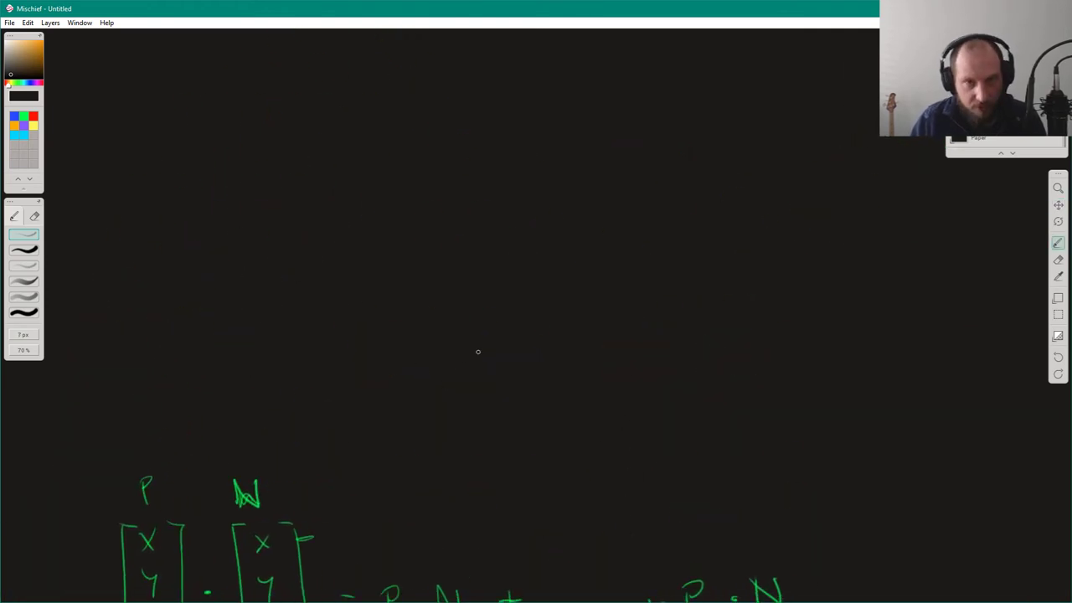
key(z)
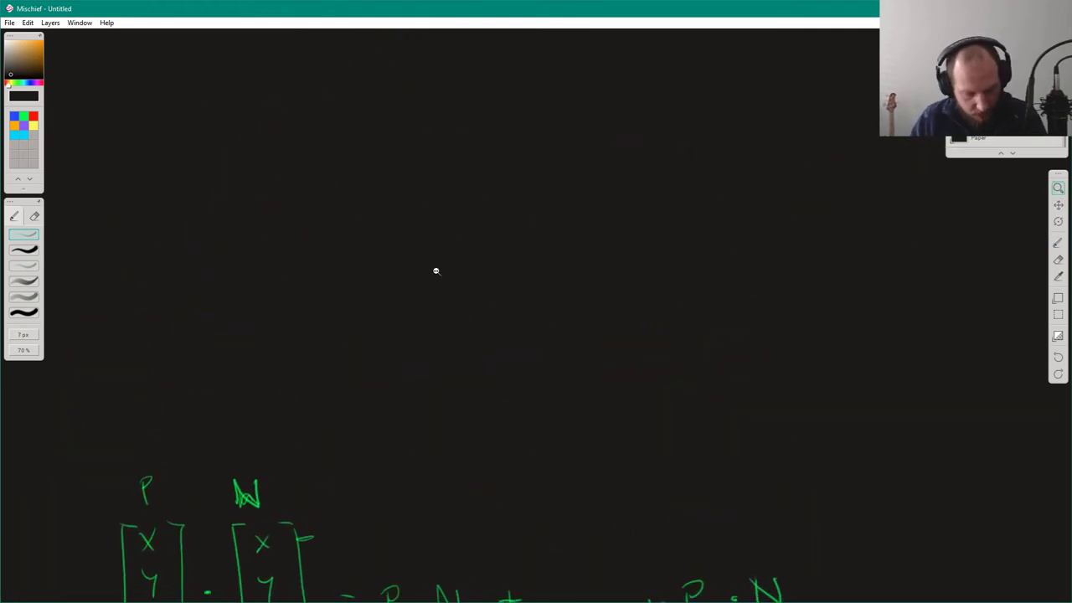
key(b)
click(24, 115)
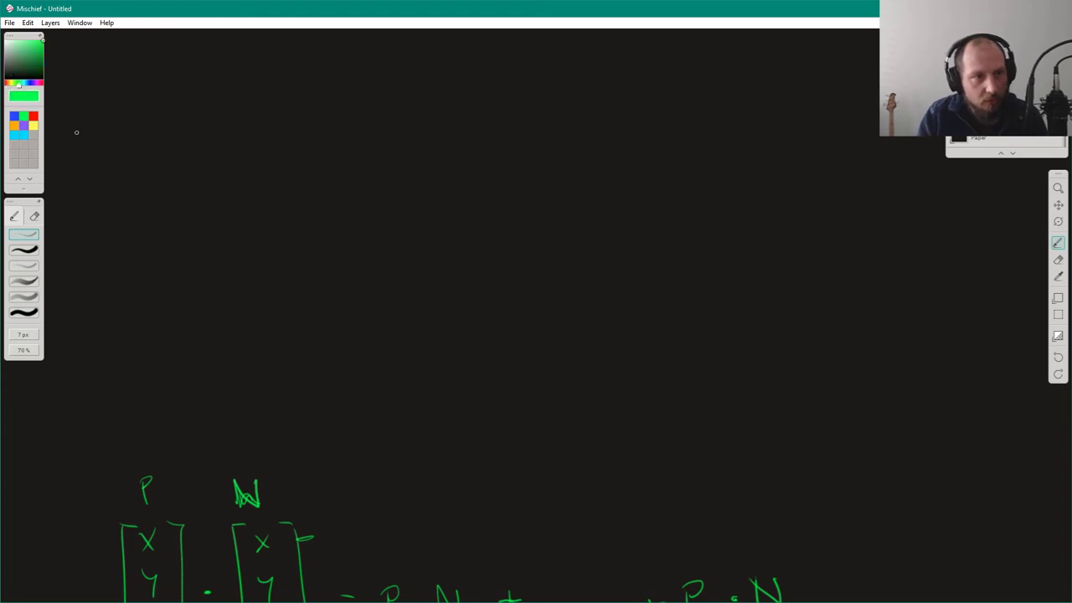
Step: Draw a pair of large square matrix brackets and write the first row as 1, 0, 0, 0
mouse_move(433, 113)
mouse_down()
mouse_move(447, 399)
mouse_move(500, 392)
mouse_up()
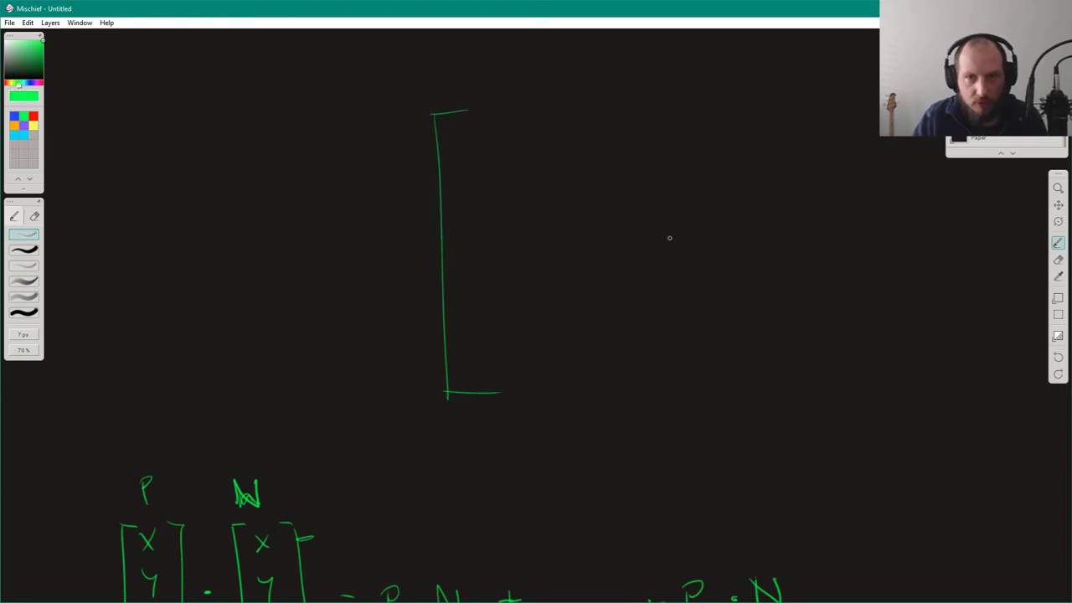
mouse_move(767, 125)
mouse_down()
mouse_move(782, 397)
mouse_move(802, 400)
mouse_up()
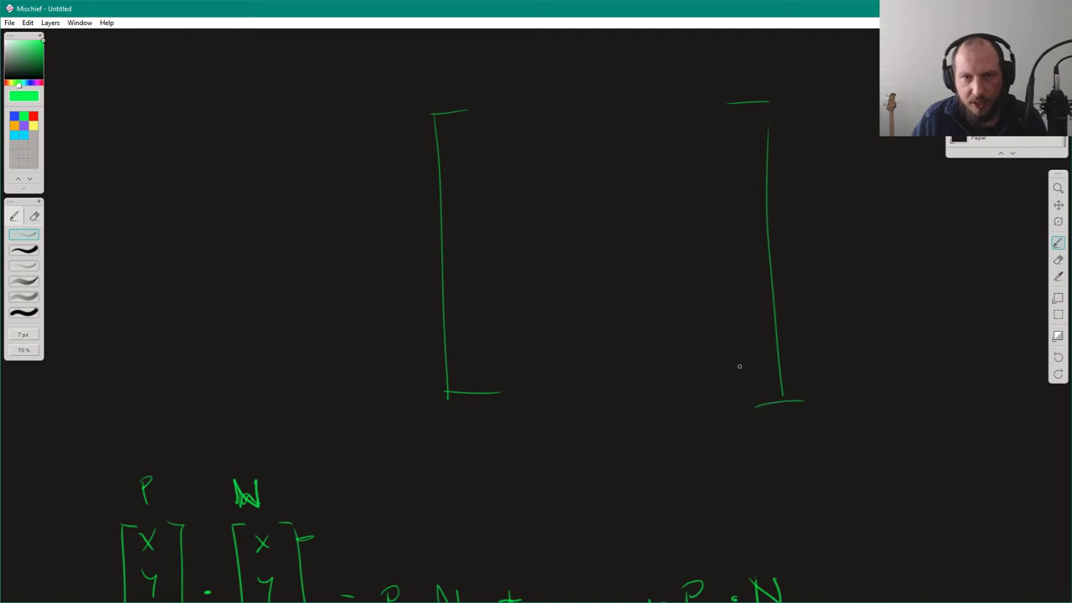
drag(471, 129, 479, 154)
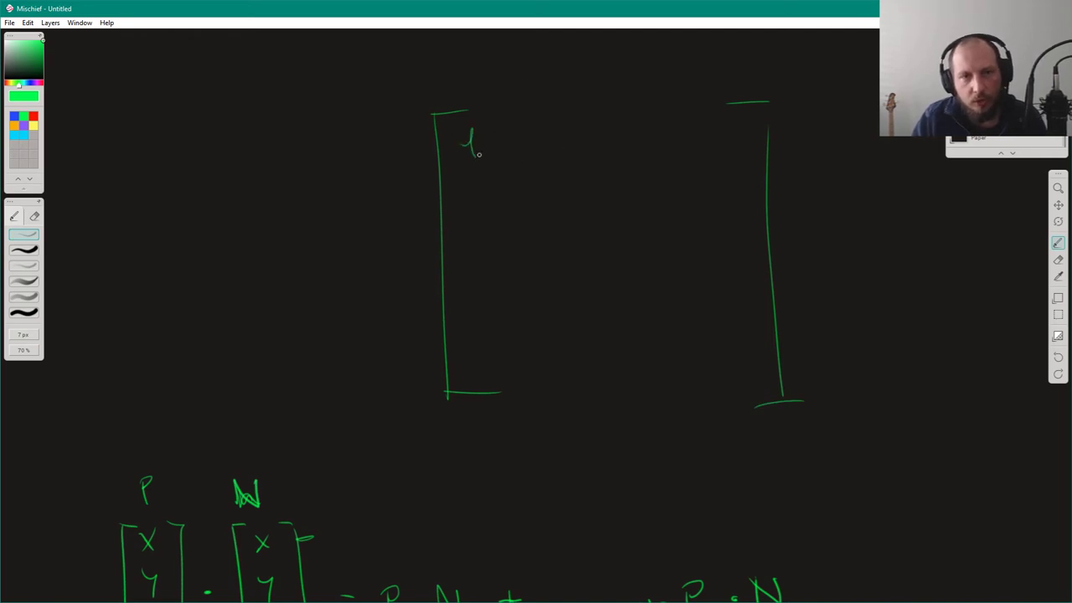
drag(536, 132, 540, 132)
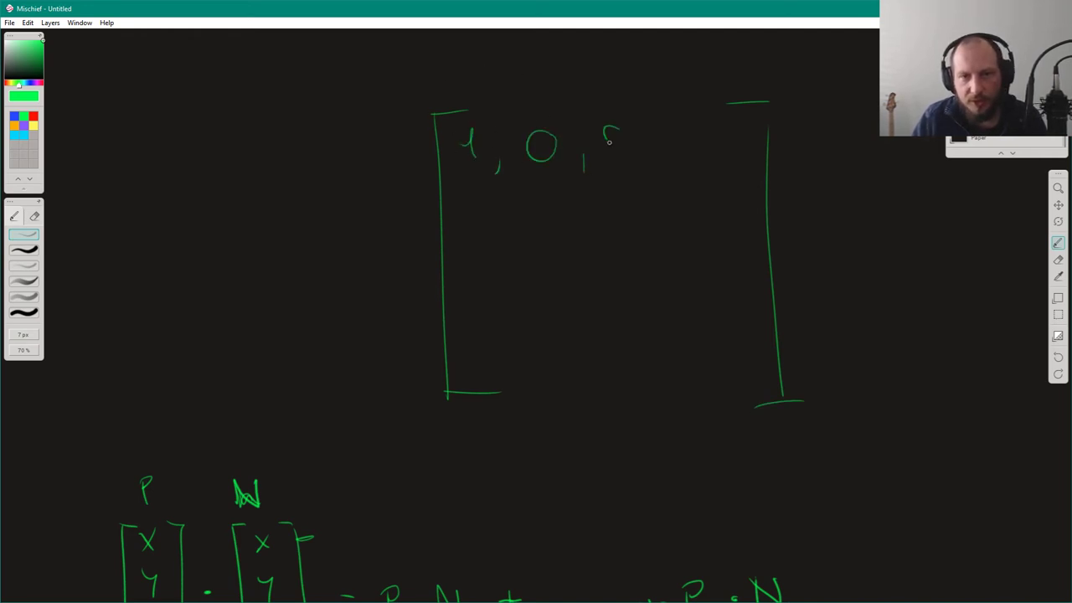
drag(708, 127, 709, 128)
drag(664, 164, 654, 193)
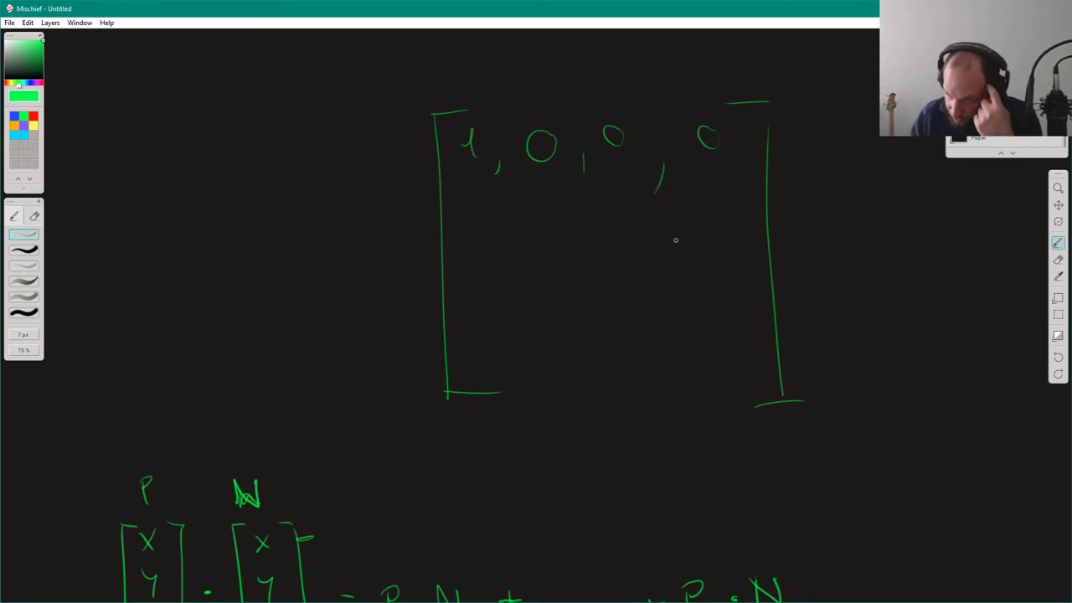
Step: Write the matrix's second row as 0, 1, 0, 0 and its third row as 0, 0, 1, 0
drag(473, 200, 474, 208)
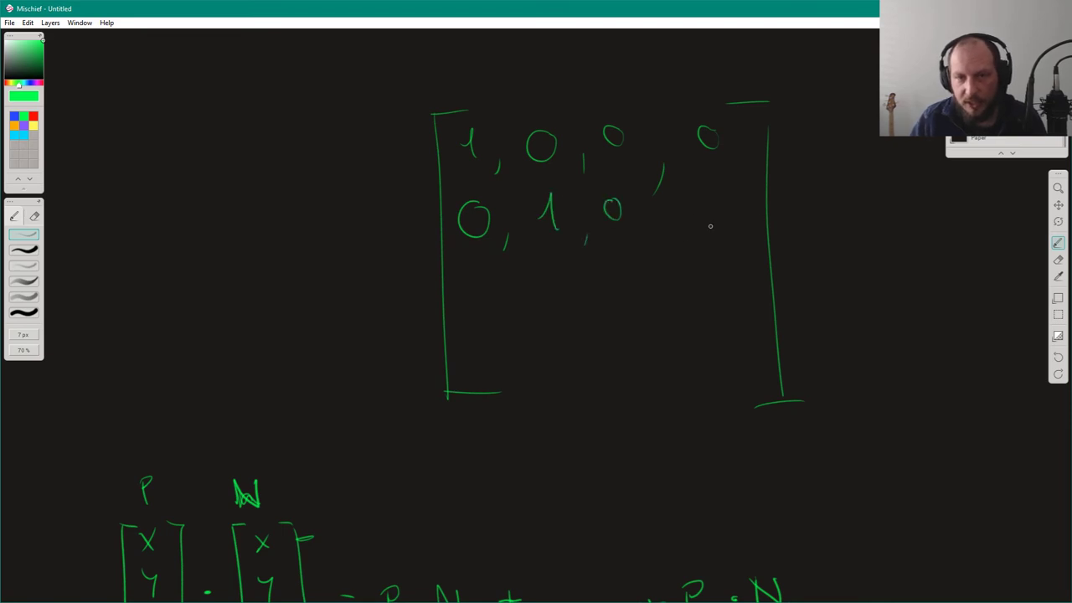
drag(711, 191, 709, 195)
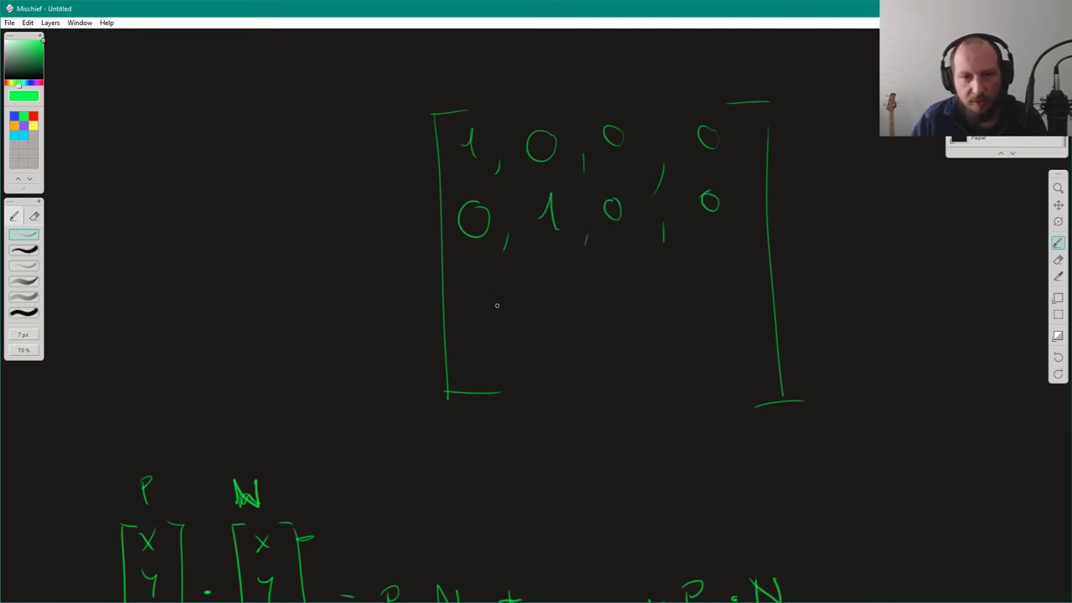
drag(495, 282, 499, 296)
drag(574, 288, 573, 284)
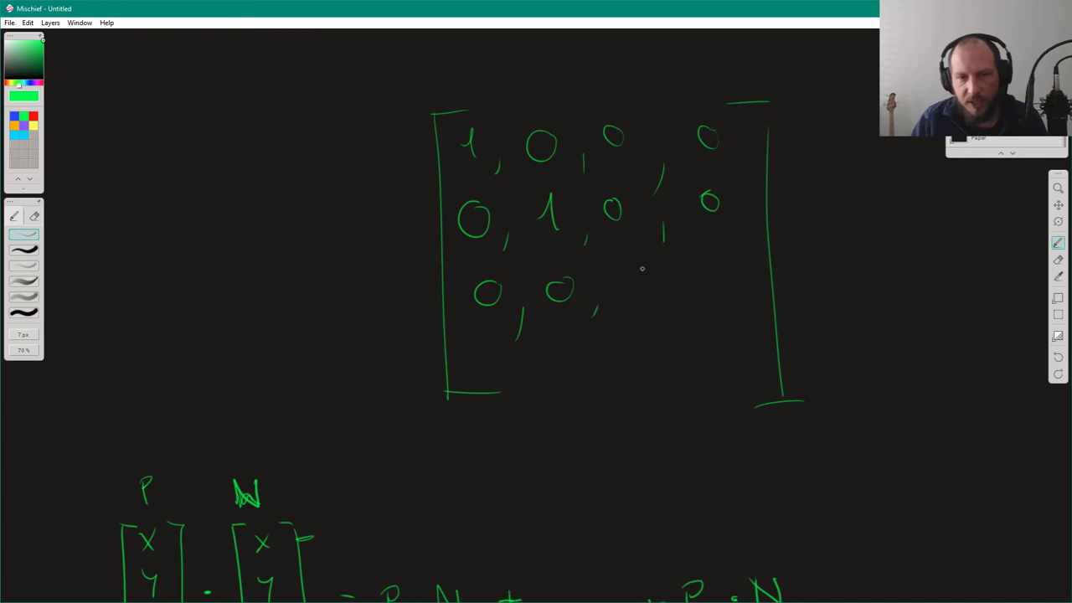
drag(664, 294, 660, 307)
drag(718, 267, 723, 268)
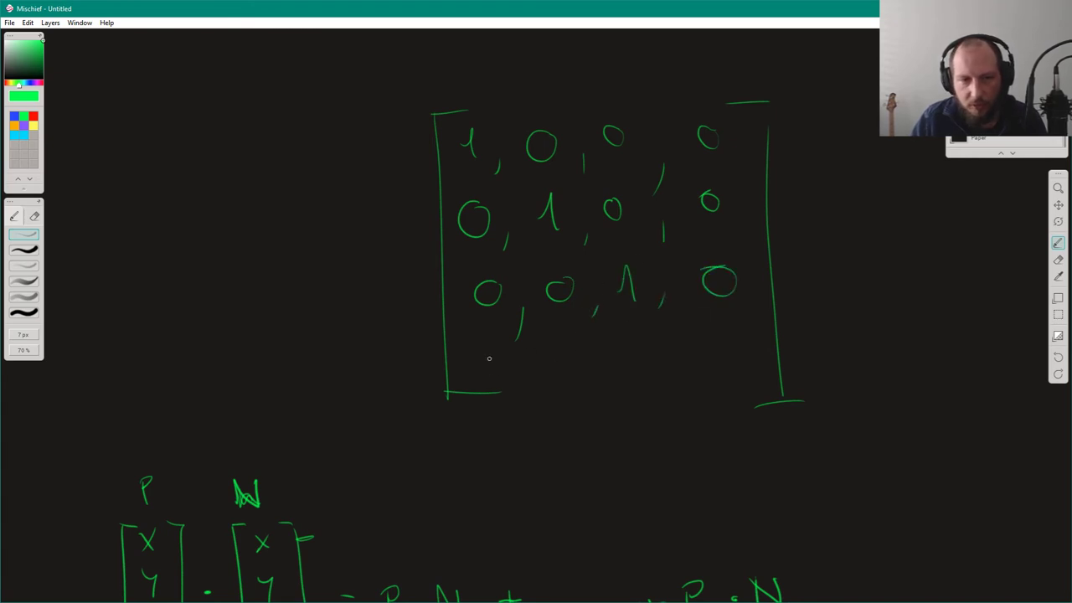
Step: Write the matrix's fourth row as 0, 0, 0, 1
drag(476, 370, 507, 352)
drag(587, 355, 569, 352)
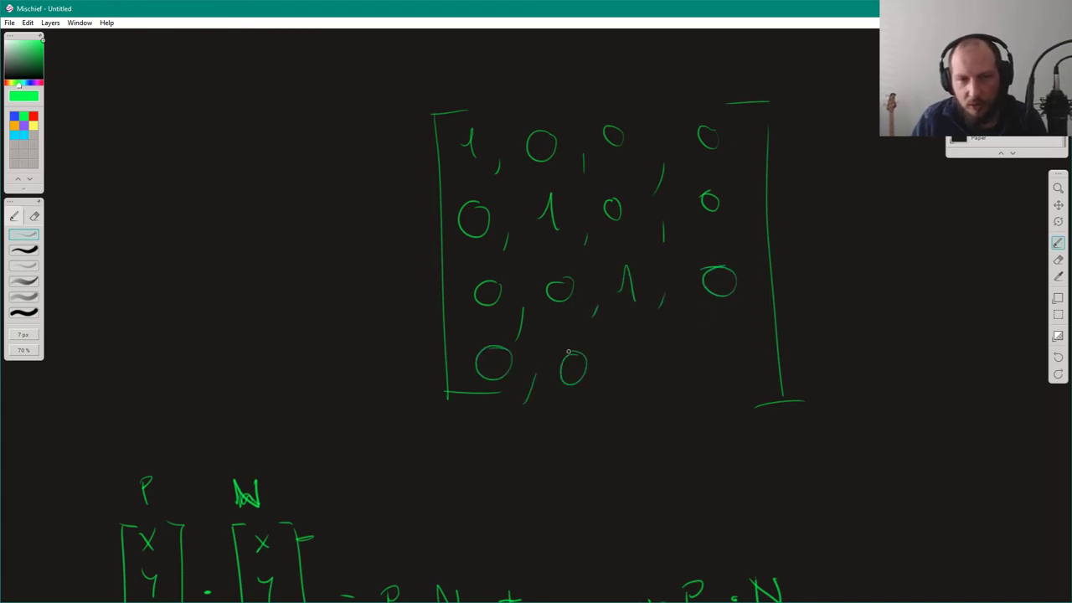
drag(641, 350, 654, 351)
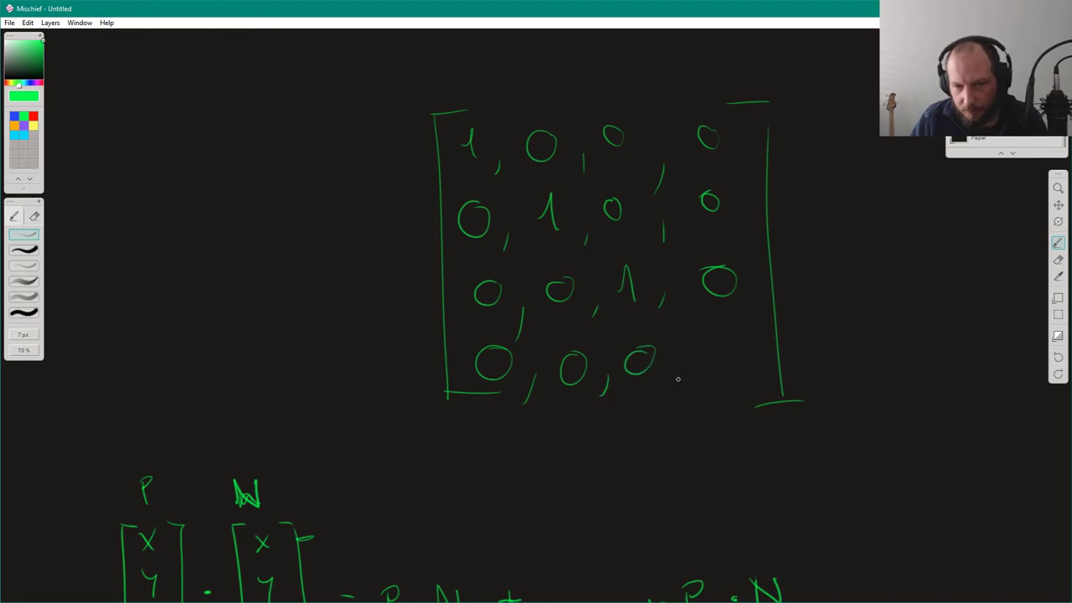
drag(722, 362, 743, 380)
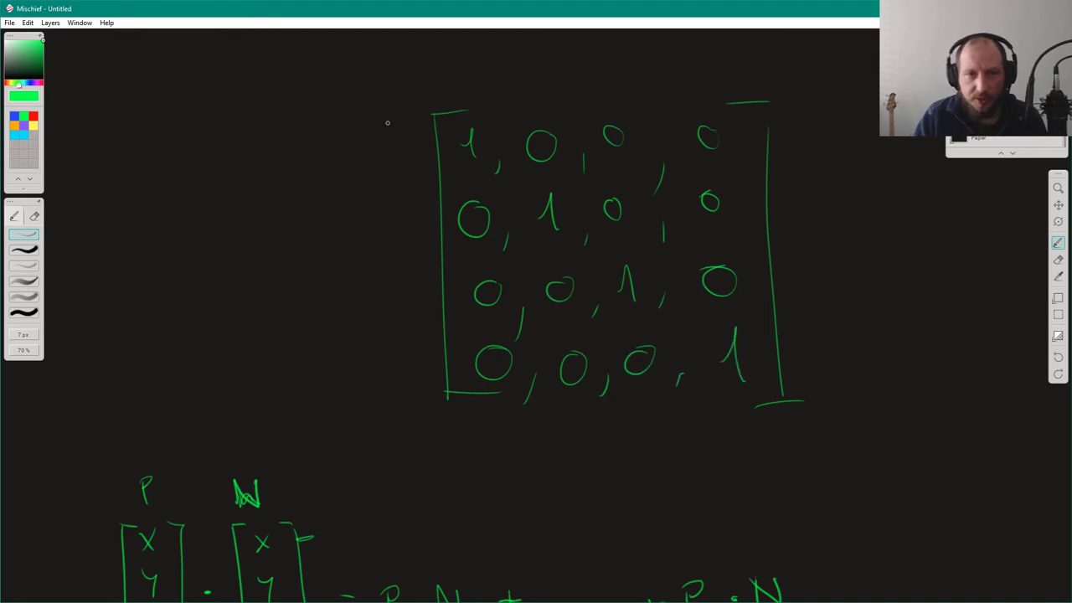
mouse_move(394, 98)
mouse_down()
mouse_move(391, 157)
mouse_move(741, 147)
mouse_move(726, 77)
mouse_up()
key(ctrl+z)
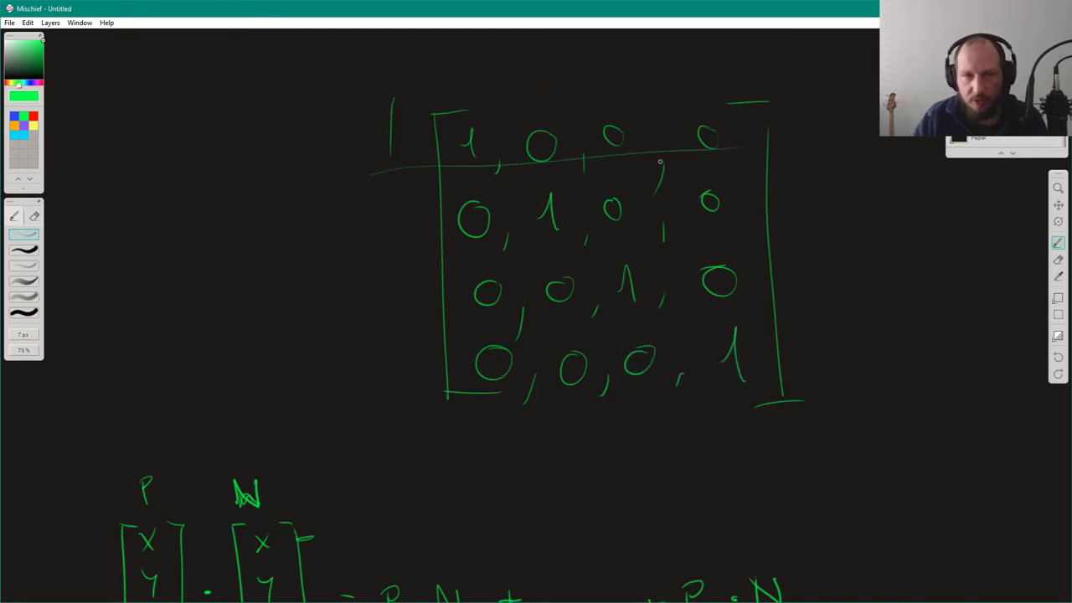
key(ctrl+z)
Step: Draw a red box around the first three values of the matrix's first row
click(32, 116)
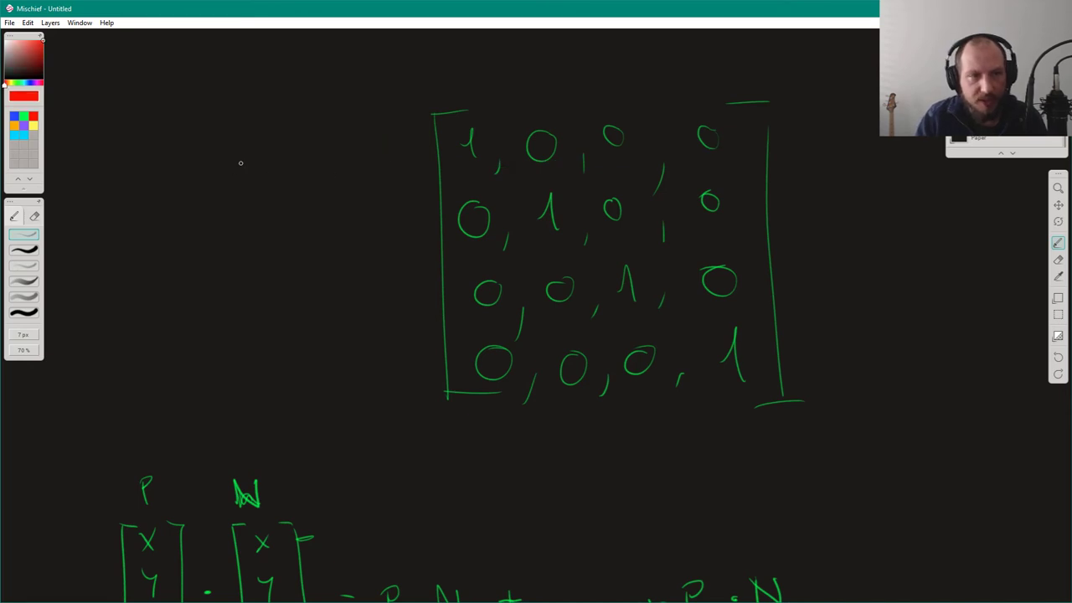
drag(419, 185, 632, 165)
drag(638, 85, 648, 147)
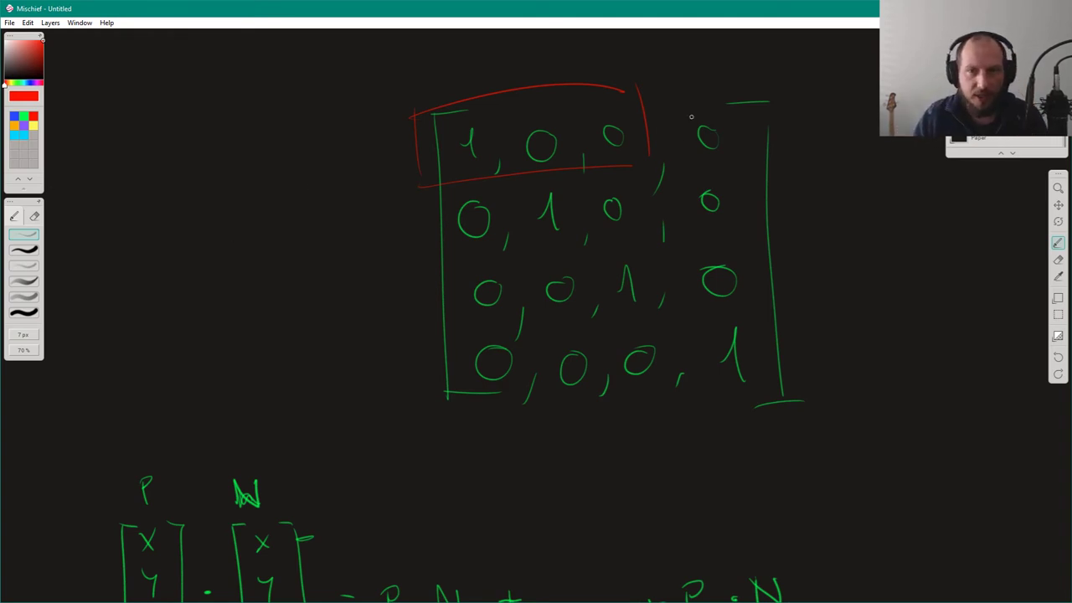
mouse_move(640, 95)
mouse_down()
mouse_move(658, 94)
mouse_move(759, 179)
mouse_move(687, 188)
mouse_up()
key(ctrl+z)
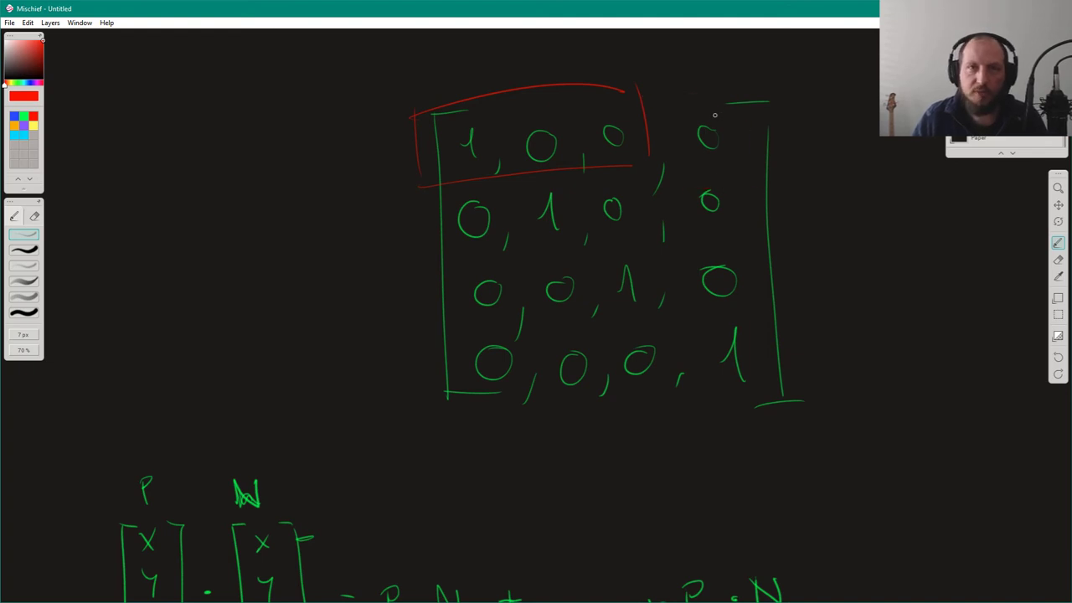
click(15, 118)
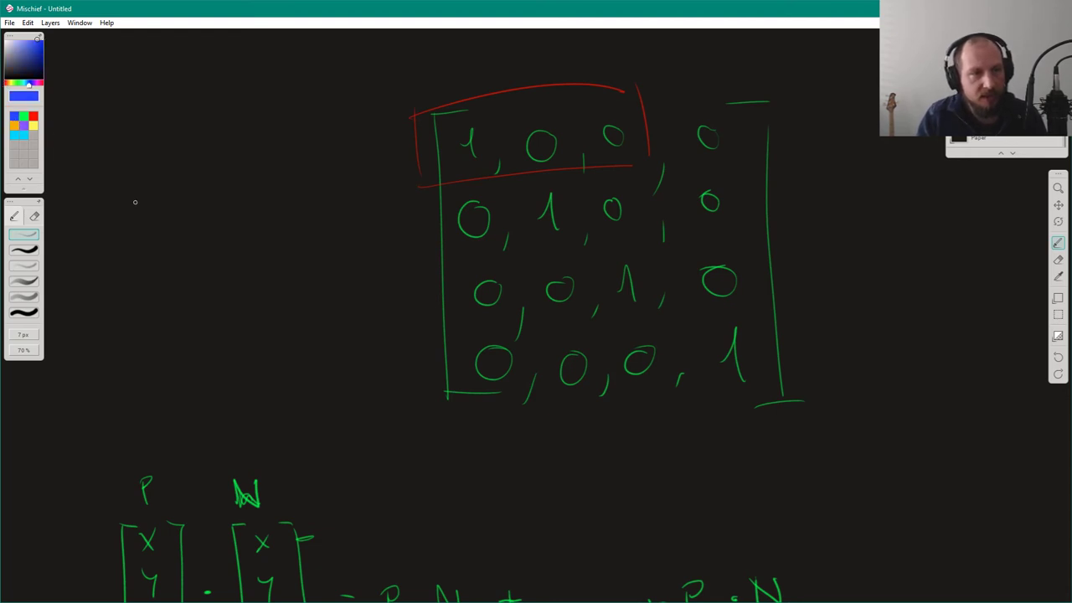
click(32, 117)
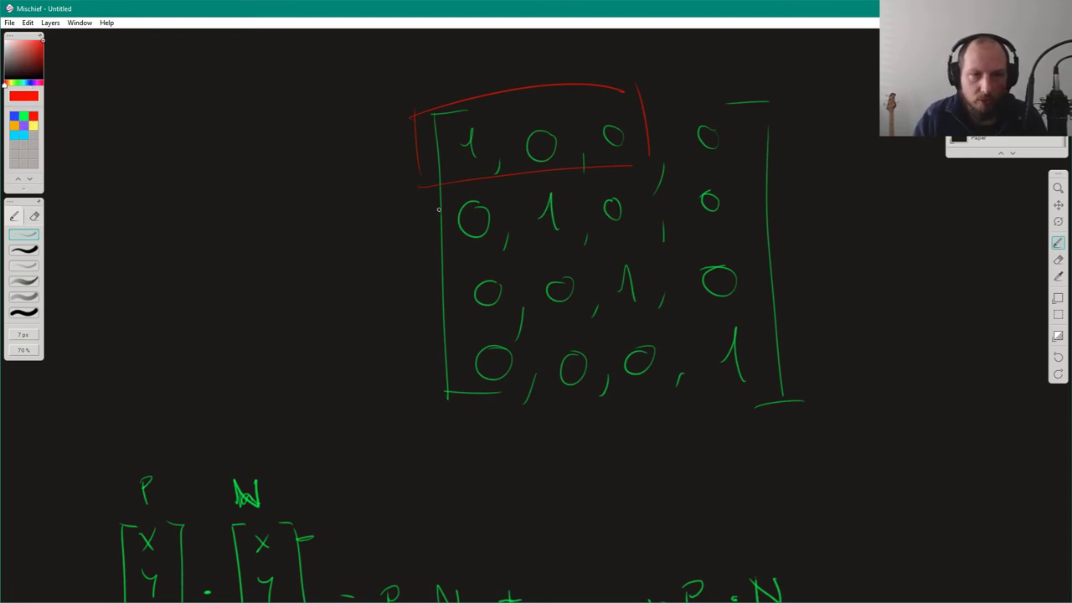
mouse_move(428, 185)
mouse_down()
mouse_move(427, 230)
mouse_move(654, 248)
mouse_up()
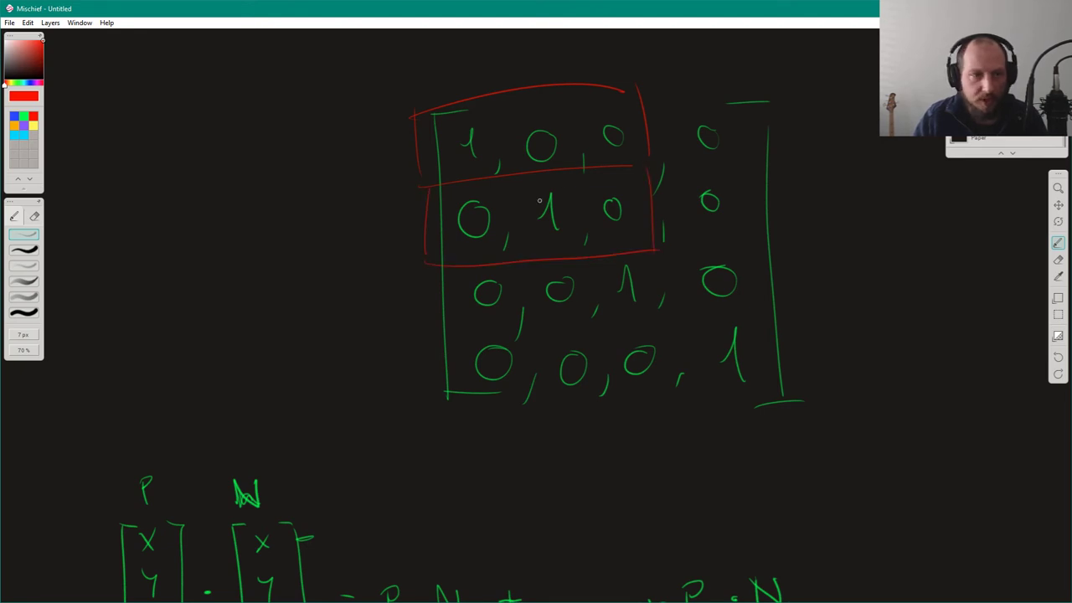
key(ctrl+z)
key(ctrl+z)
key(ctrl+z)
Step: Box the second row's first three values in green with a y label beside it, and label the first row x in red
click(26, 117)
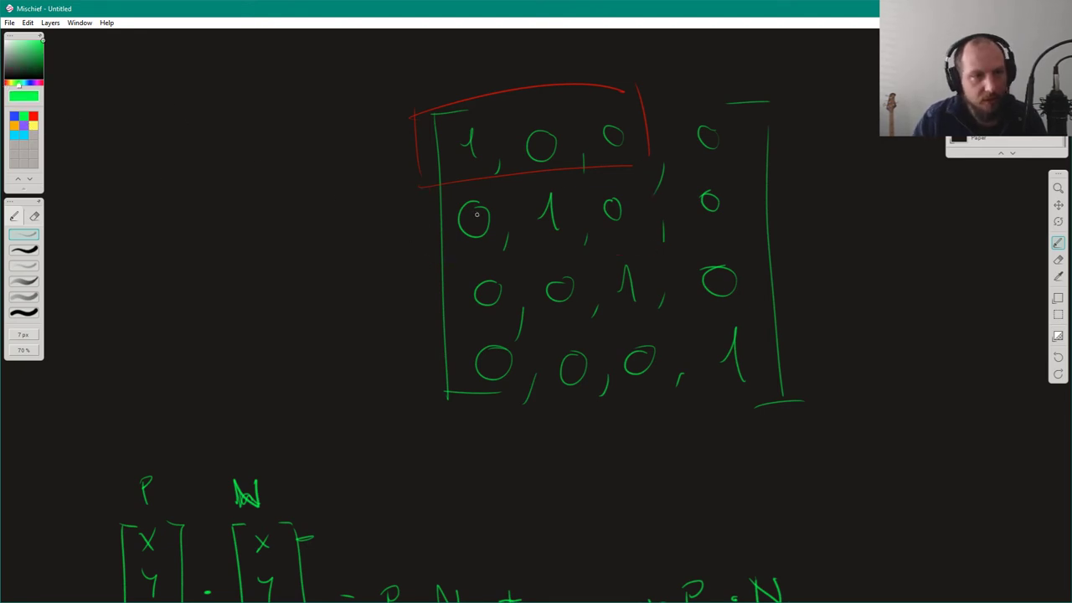
mouse_move(414, 201)
mouse_down()
mouse_move(624, 255)
mouse_move(648, 249)
mouse_up()
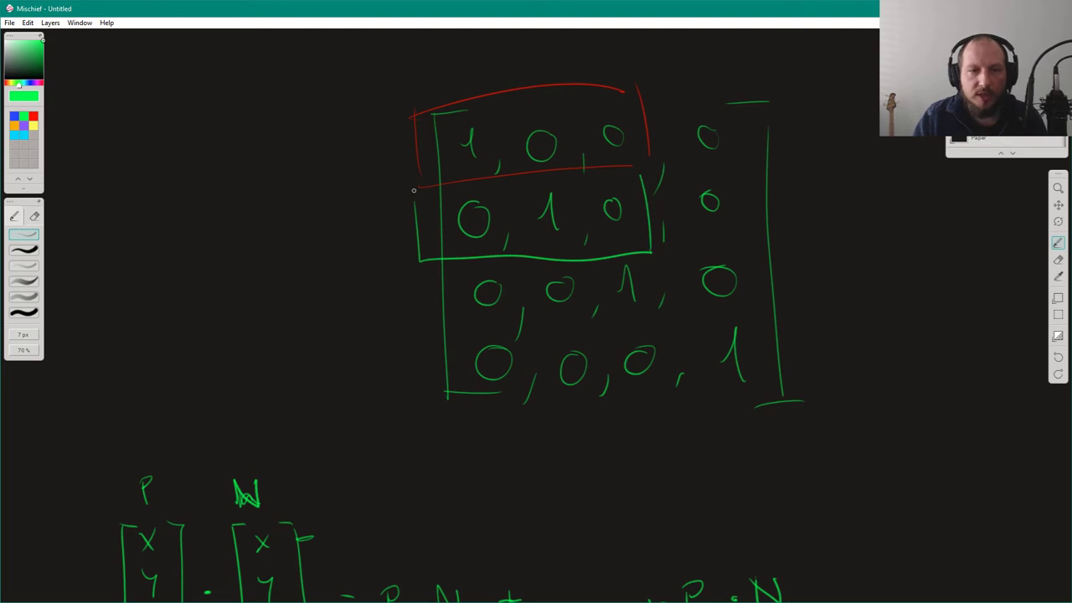
drag(414, 191, 446, 191)
drag(362, 219, 389, 254)
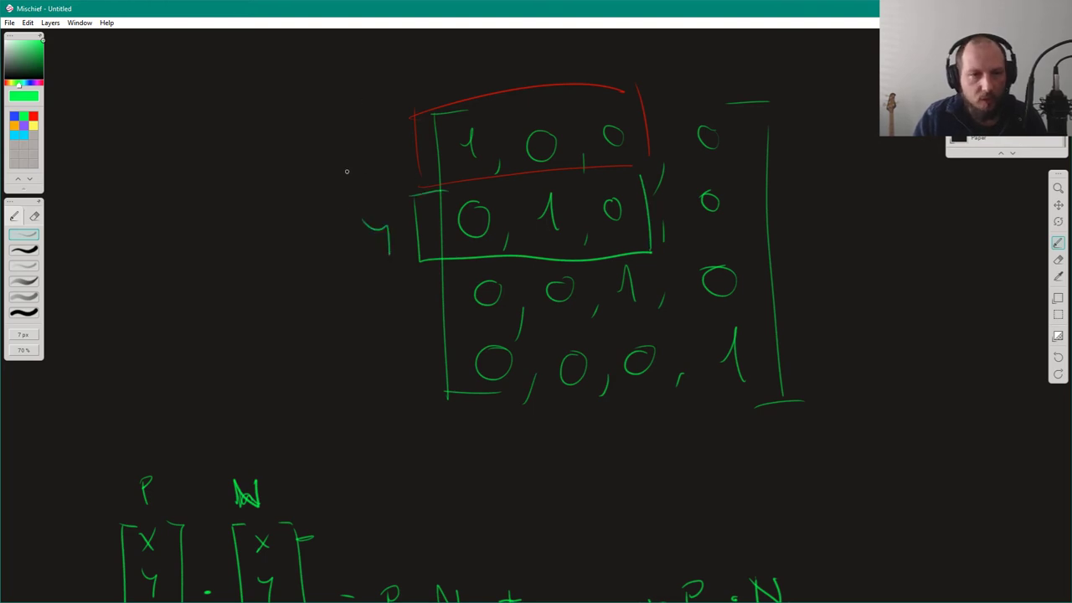
click(33, 115)
mouse_move(343, 147)
mouse_down()
mouse_move(330, 166)
mouse_move(346, 166)
mouse_up()
Step: Box the third row's first three values in blue and write a z label beside it
click(15, 118)
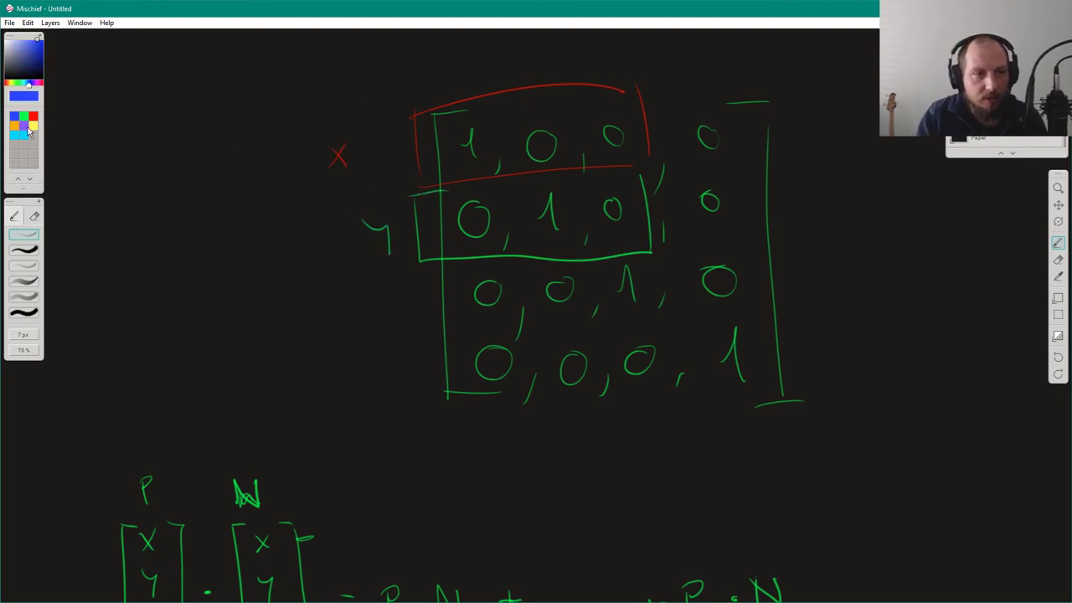
mouse_move(423, 283)
mouse_down()
mouse_move(429, 335)
mouse_move(642, 311)
mouse_up()
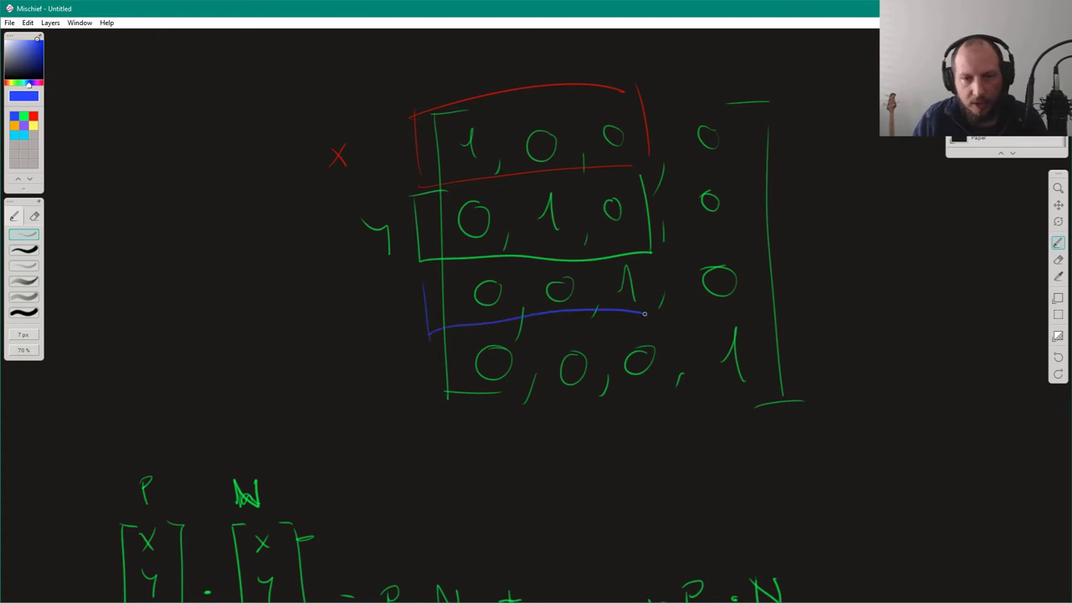
drag(660, 251, 666, 315)
mouse_move(357, 328)
mouse_down()
mouse_move(366, 308)
mouse_move(381, 328)
mouse_move(400, 313)
mouse_up()
key(ctrl+z)
key(ctrl+z)
key(ctrl+z)
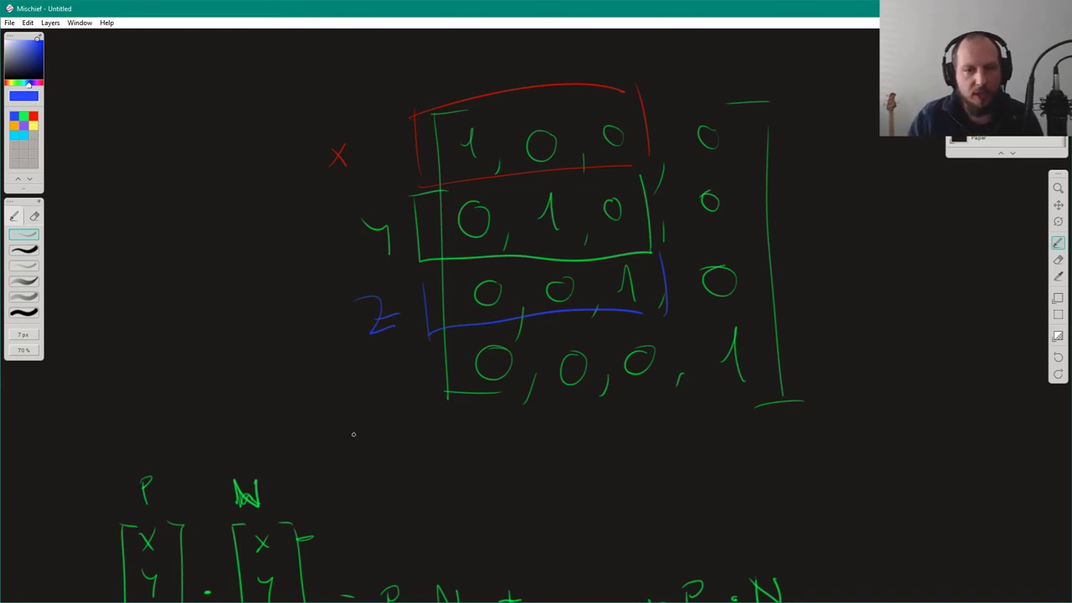
Step: In orange, box the fourth row's first three values, circle its final 1 and label that circle w
click(14, 125)
drag(426, 338, 424, 400)
mouse_move(417, 417)
mouse_down()
mouse_move(485, 398)
mouse_move(708, 393)
mouse_up()
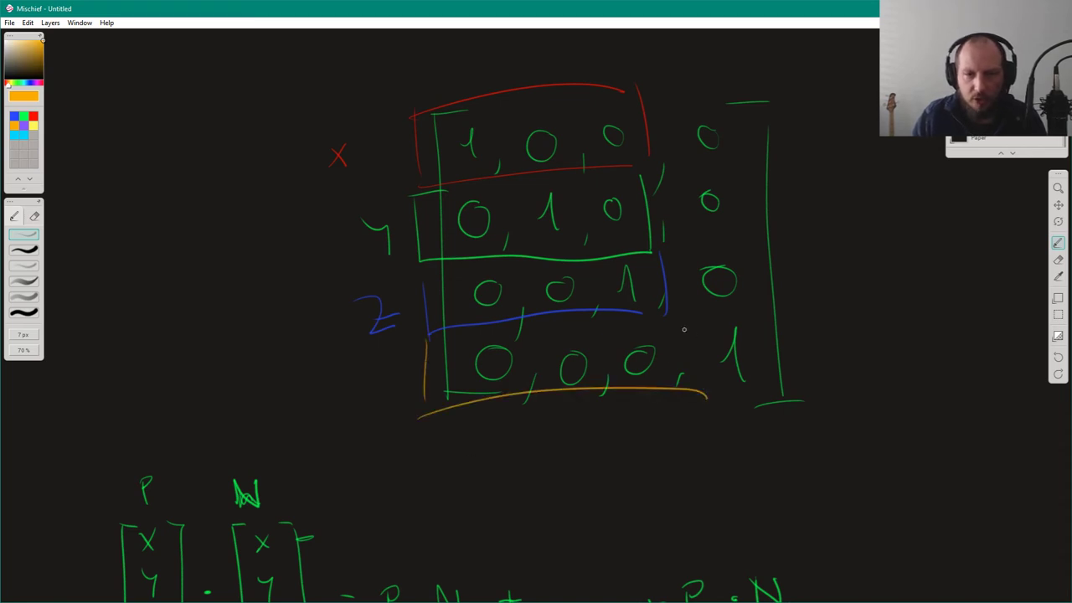
key(ctrl+z)
drag(424, 395, 671, 399)
drag(675, 312, 678, 391)
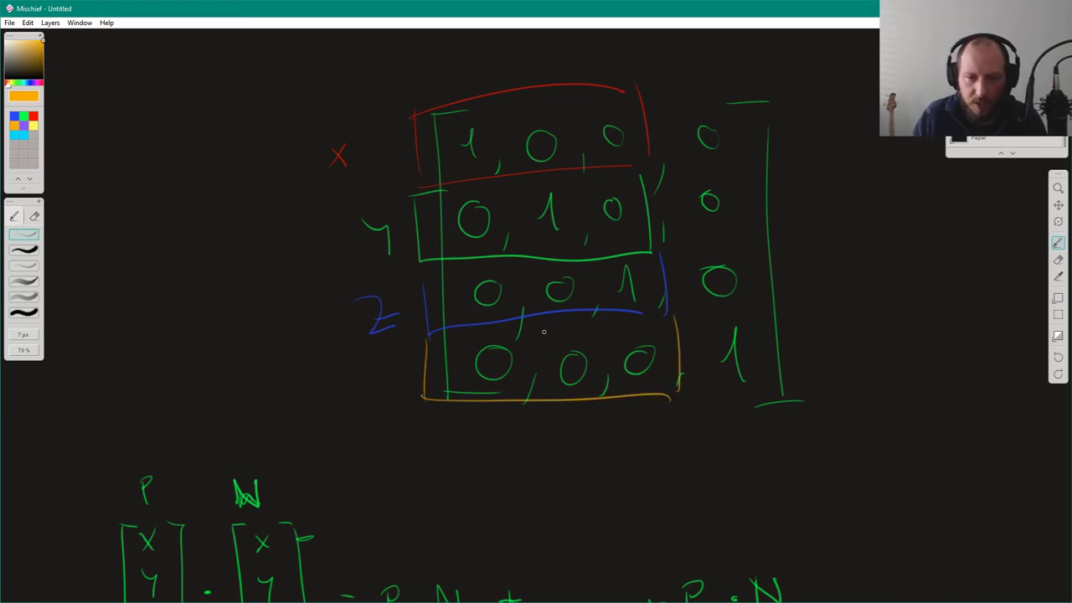
mouse_move(429, 335)
mouse_down()
mouse_move(676, 309)
mouse_move(755, 322)
mouse_move(776, 345)
mouse_move(813, 322)
mouse_up()
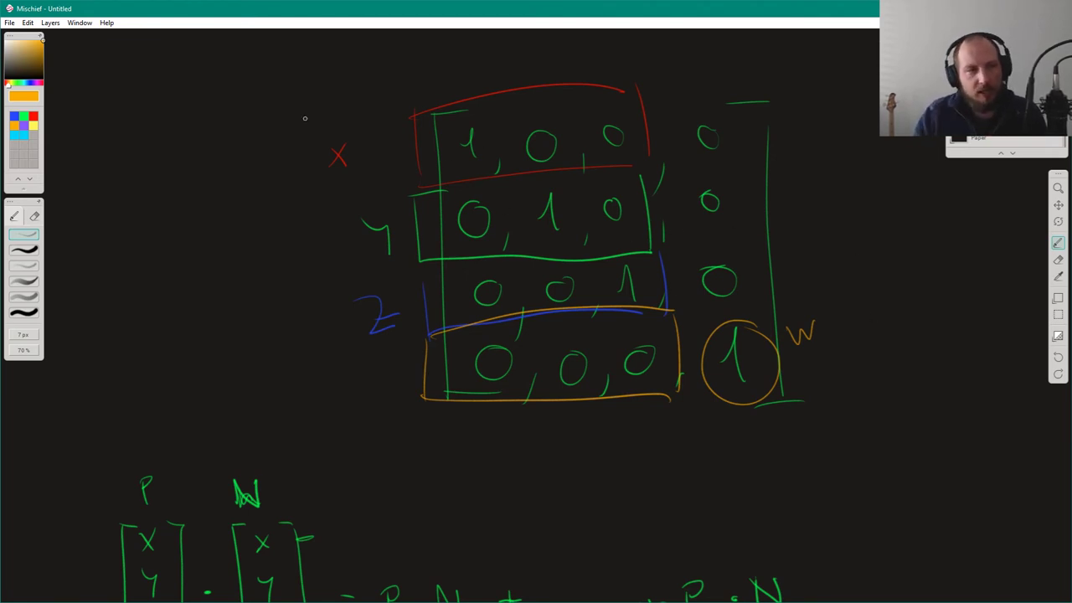
Step: In the empty area beside the matrix, draw a long diagonal yellow arrow with a small circle at its base
click(24, 117)
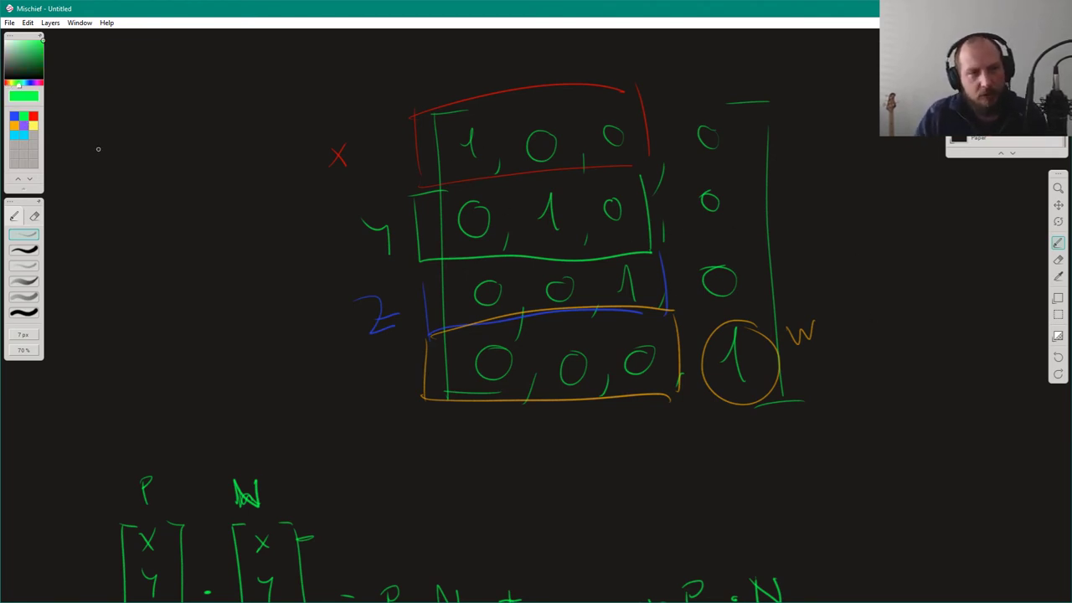
click(34, 127)
mouse_move(949, 304)
middle_down()
mouse_move(899, 336)
mouse_move(764, 386)
middle_up()
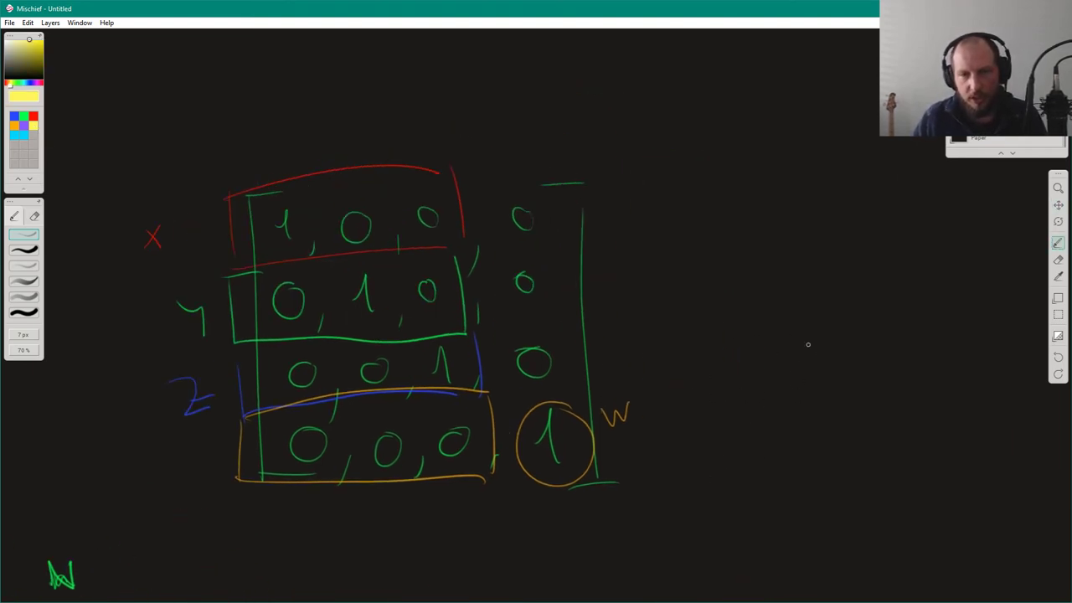
mouse_move(774, 425)
mouse_down()
mouse_move(900, 250)
mouse_move(908, 261)
mouse_move(767, 430)
mouse_up()
Step: Sketch three red axis lines meeting at one origin between the matrix and the yellow arrow
click(32, 117)
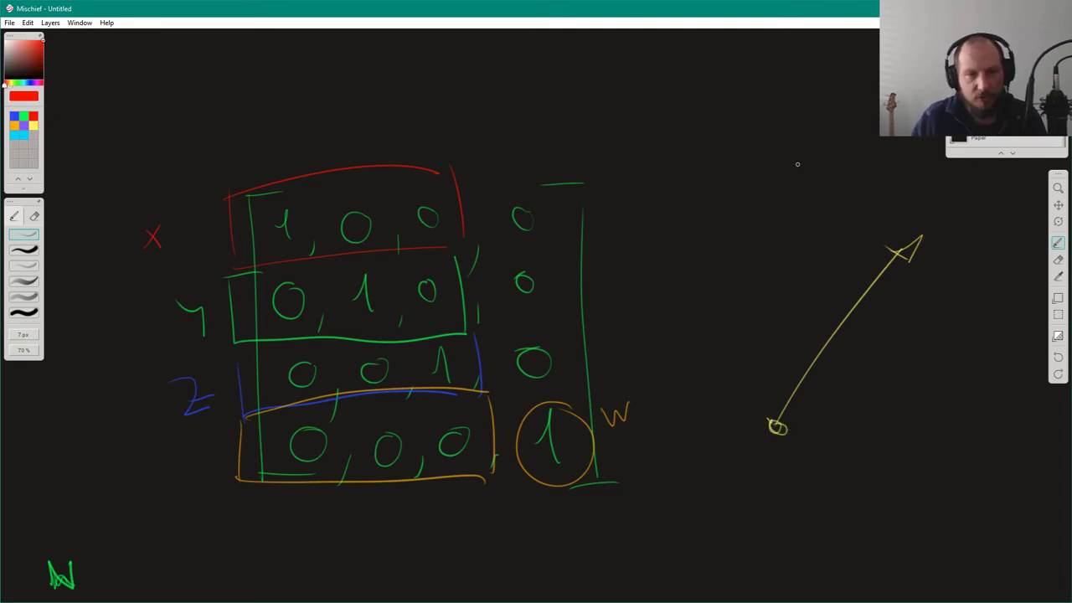
drag(722, 249, 675, 318)
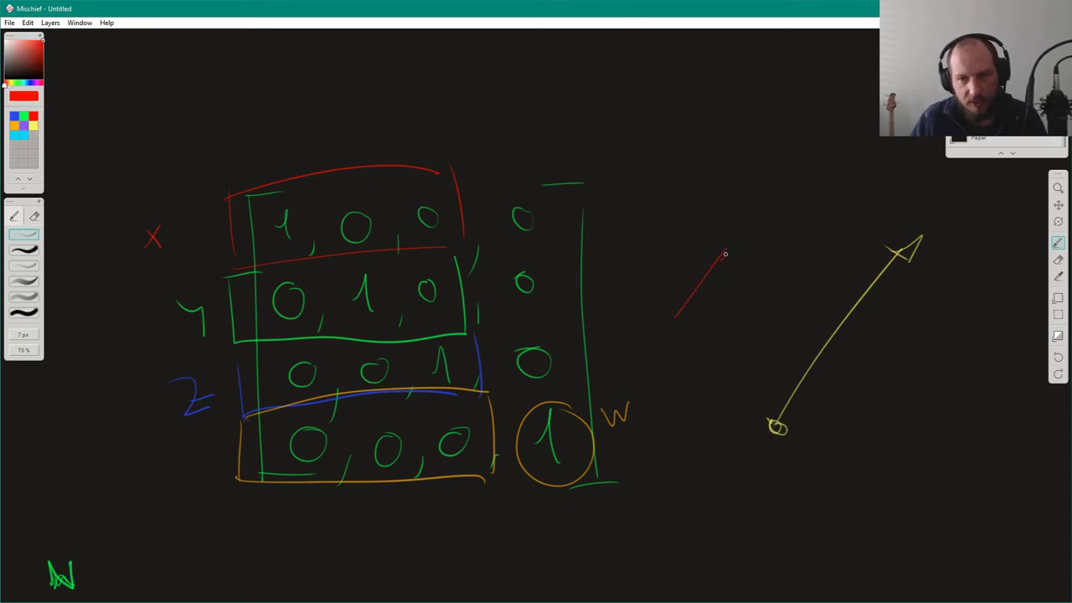
drag(722, 248, 803, 278)
drag(720, 189, 727, 247)
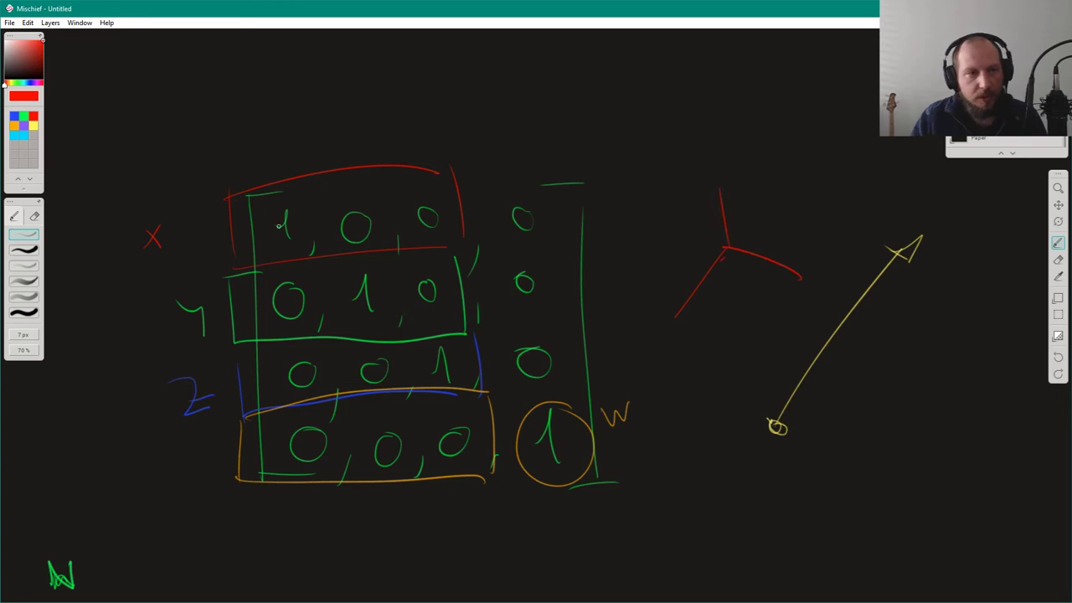
Step: Draw a smaller light blue set of three arrowed axes above the red ones and join its origin to the red origin
click(24, 136)
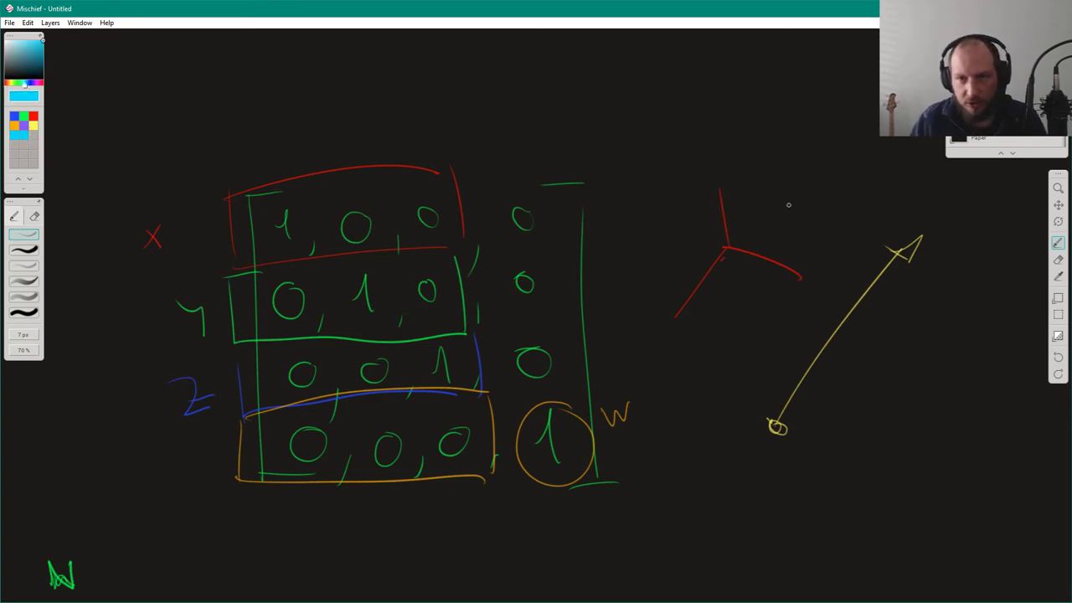
mouse_move(780, 196)
mouse_down()
mouse_move(793, 231)
mouse_move(816, 169)
mouse_move(785, 139)
mouse_move(793, 134)
mouse_move(827, 167)
mouse_up()
mouse_move(792, 223)
mouse_down()
mouse_move(799, 236)
mouse_move(806, 227)
mouse_up()
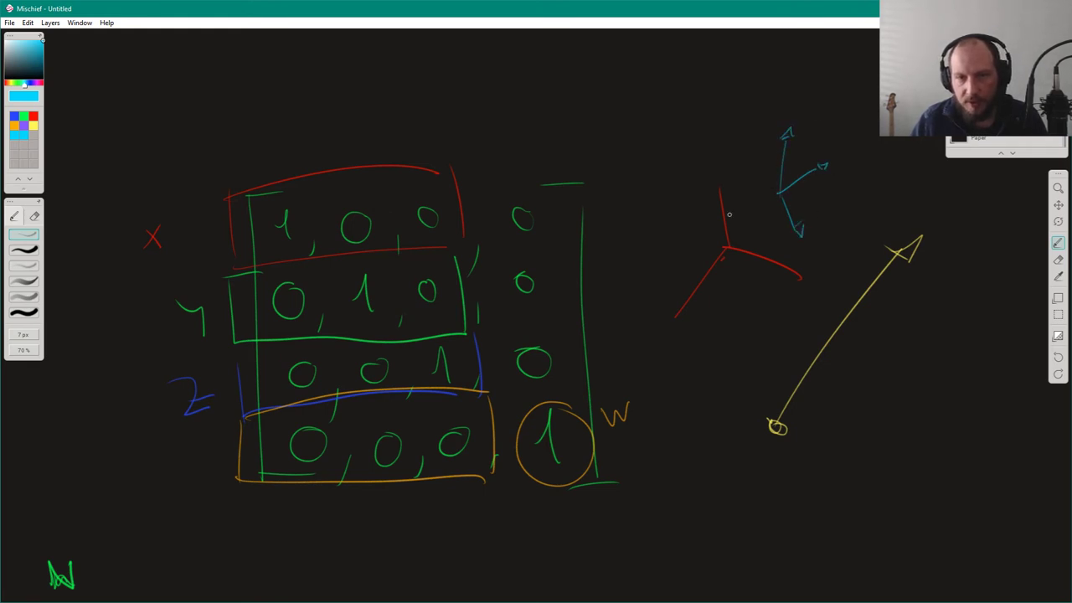
mouse_move(778, 191)
mouse_down()
mouse_move(774, 159)
mouse_move(786, 165)
mouse_move(784, 221)
mouse_up()
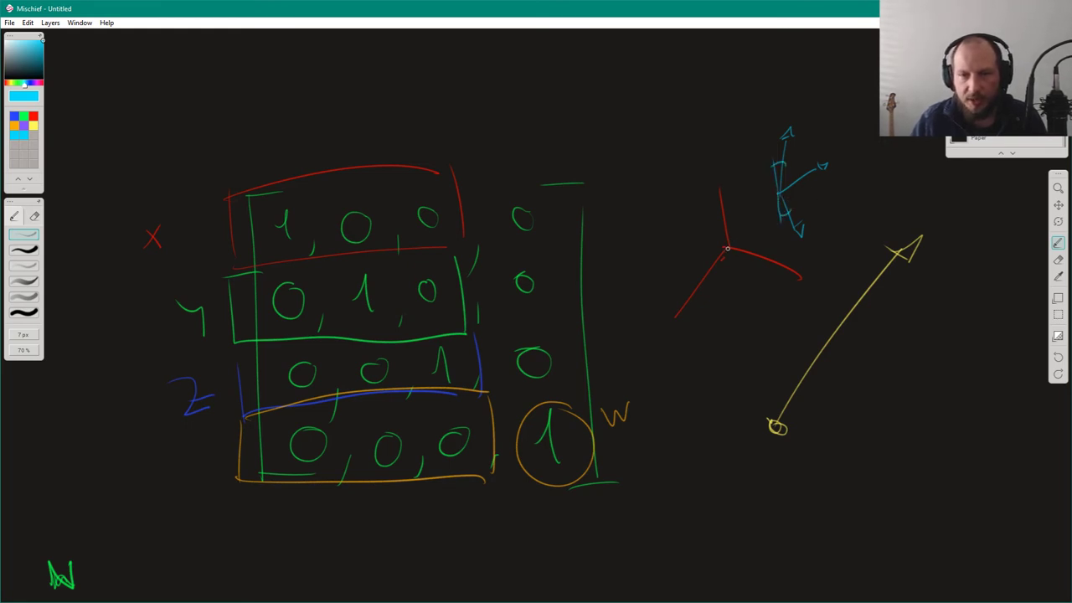
drag(727, 249, 779, 196)
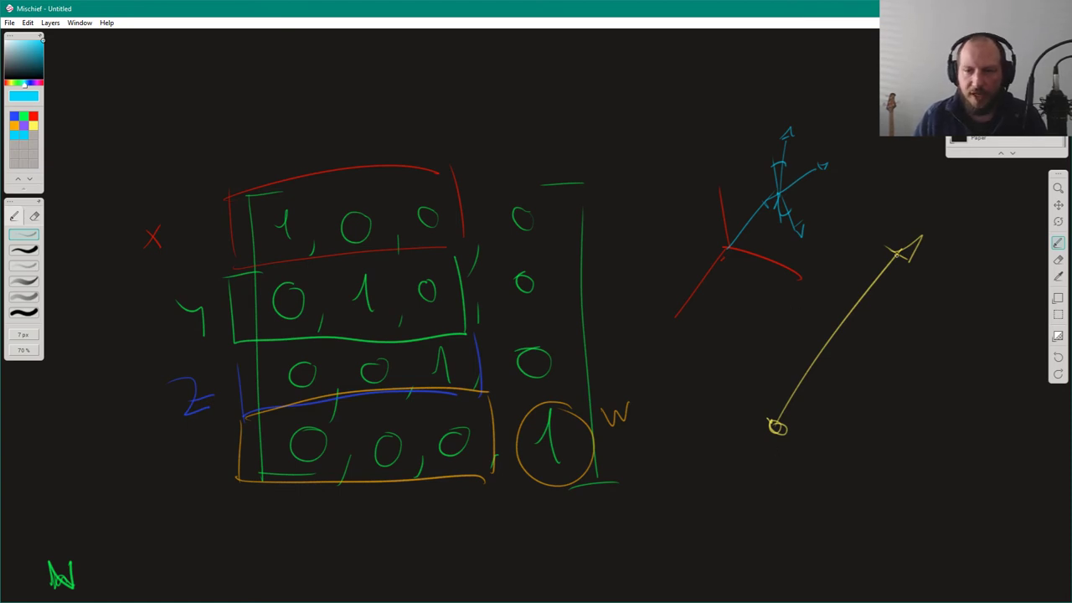
Step: In yellow, draw a short arrow from the red axes' origin and another stroke from the light blue axes' origin
click(33, 125)
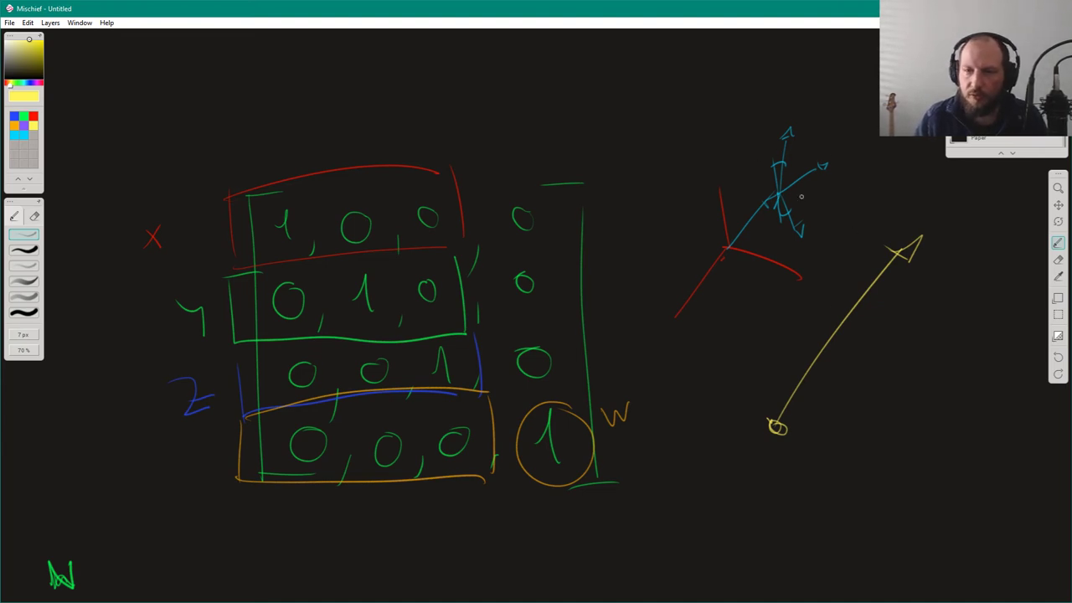
drag(783, 195, 828, 134)
key(ctrl+z)
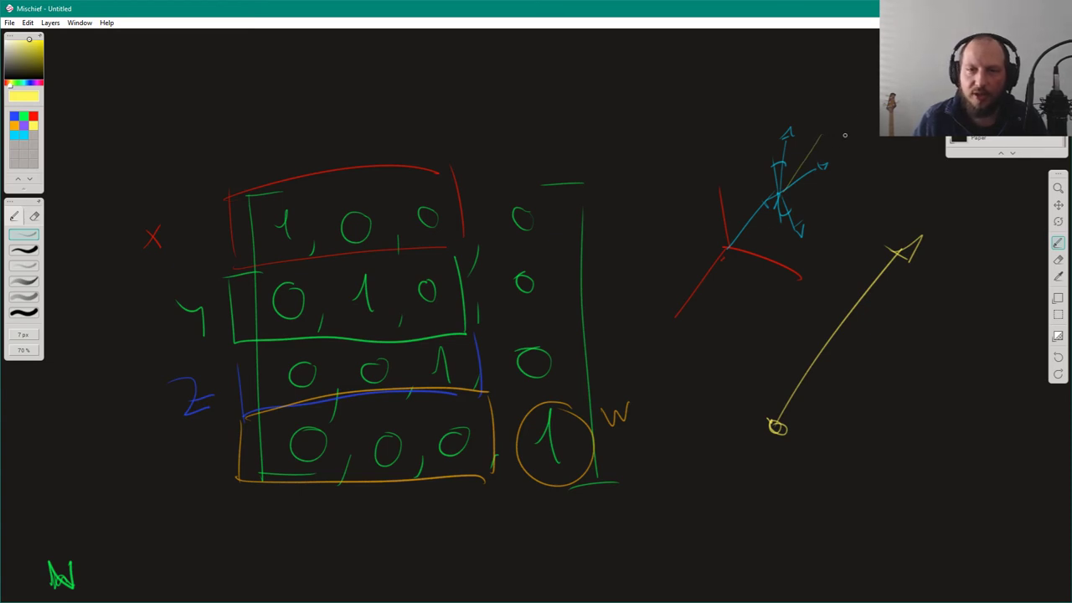
key(ctrl+z)
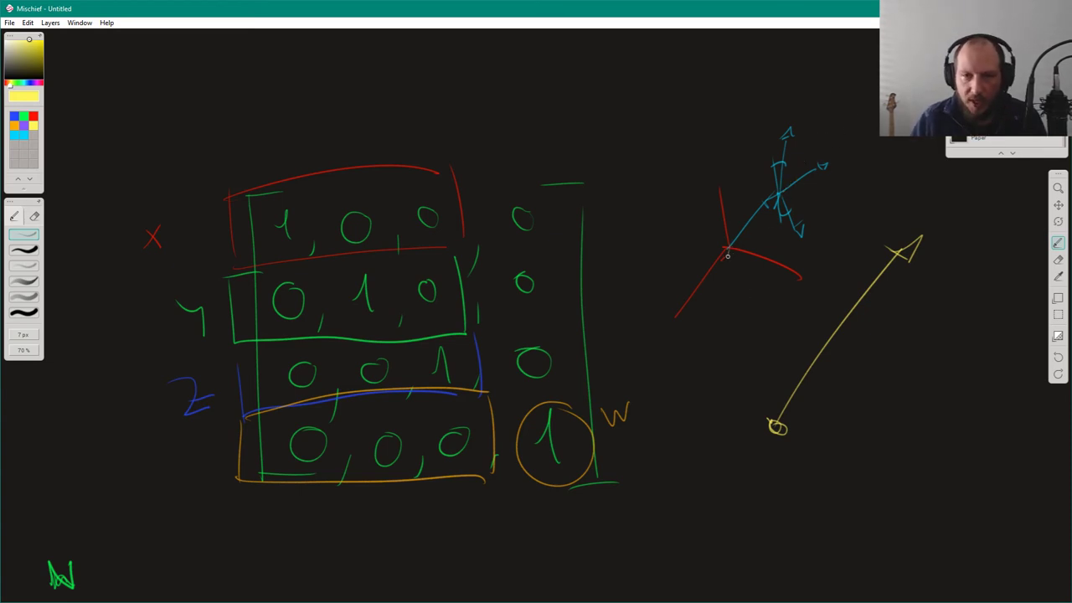
drag(729, 256, 748, 196)
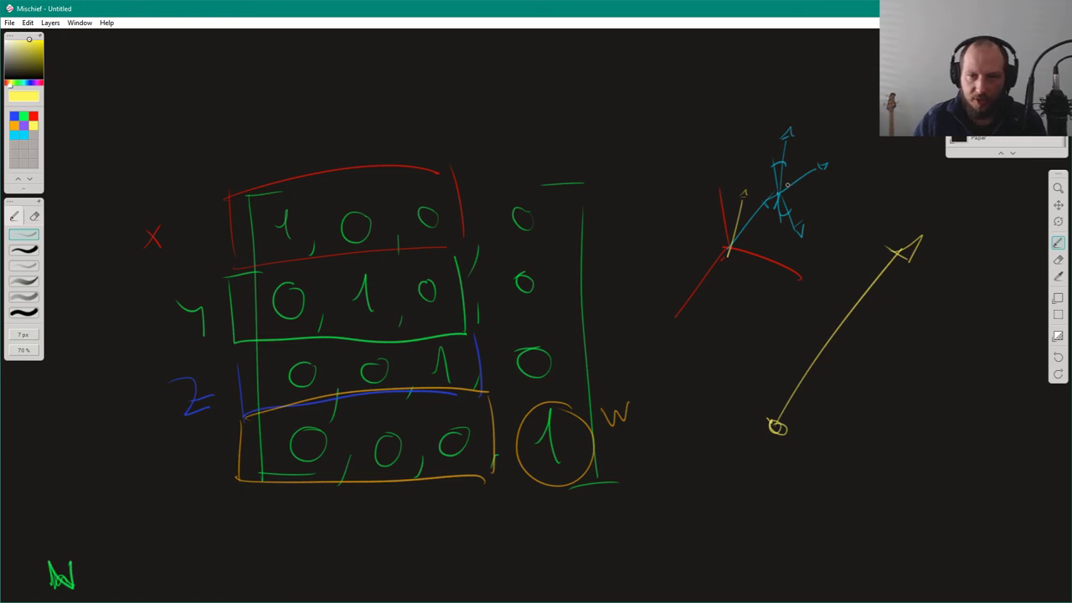
drag(779, 193, 826, 122)
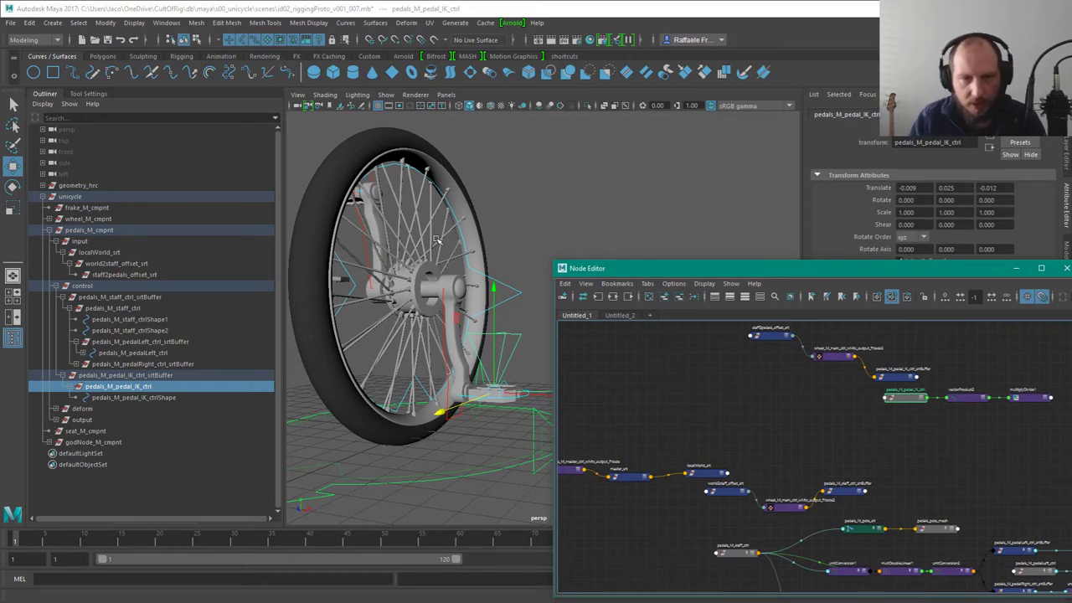
Step: Switch to Maya, change to the Select tool and reselect the pedals_M_pedal_IK_ctrl curve beside the pedal
key(q)
click(839, 445)
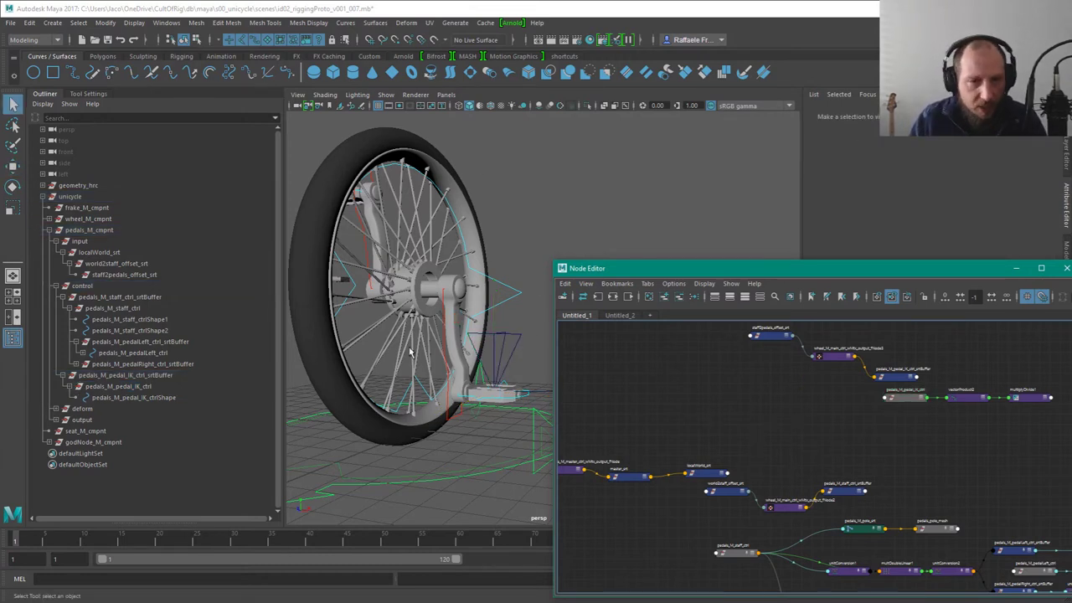
click(508, 337)
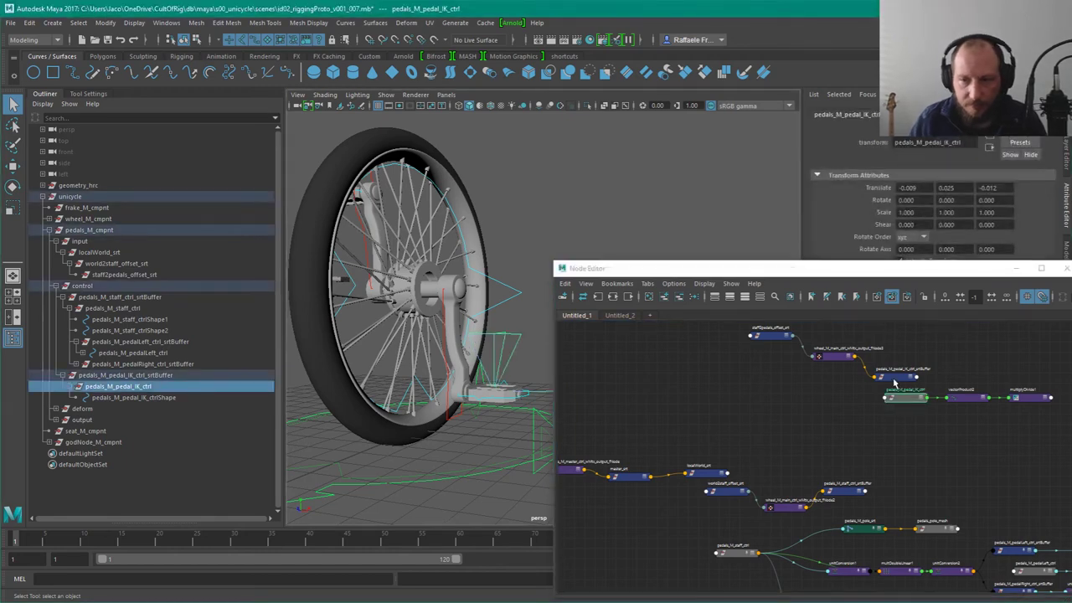
Step: Examine the node network around pedals_M_pedal_IK_ctrl and the pedal staff controls in the Node Editor
alt+drag(925, 437, 766, 468)
scroll(765, 467, up, 5)
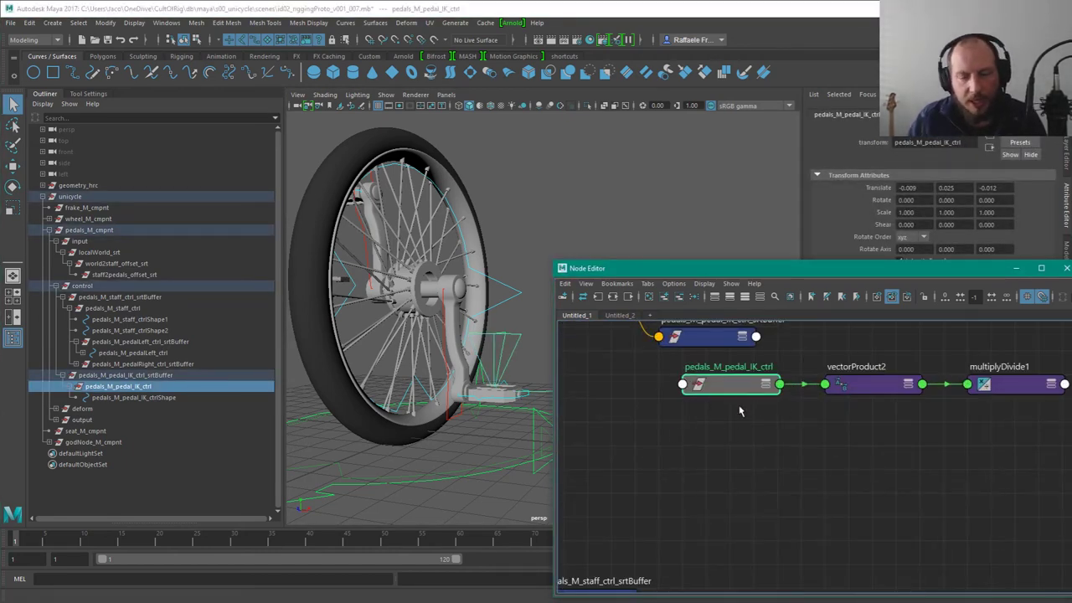
alt+middle_drag(703, 460, 726, 527)
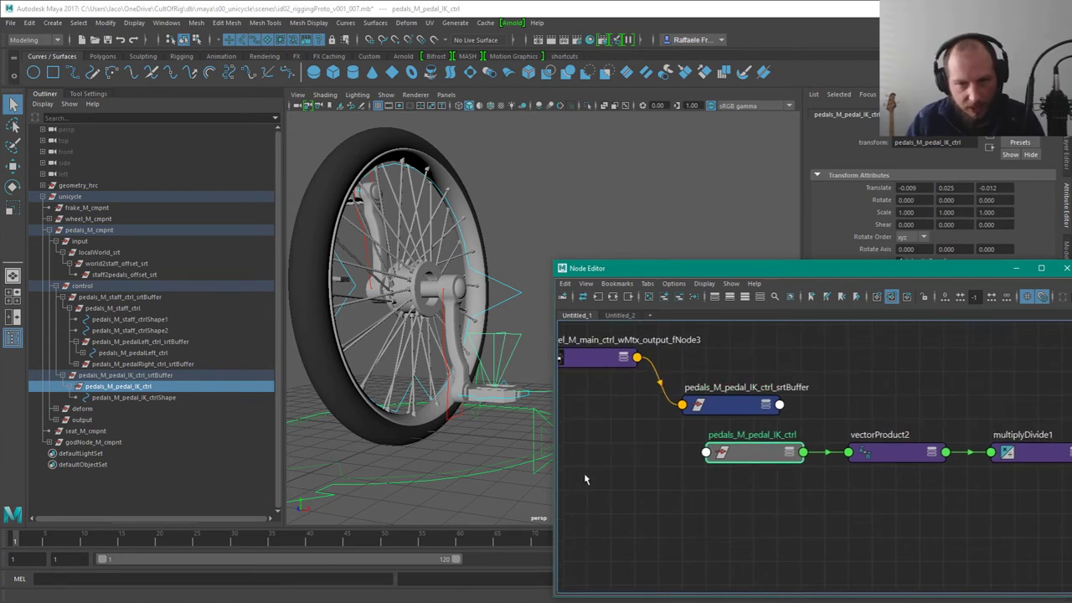
click(463, 285)
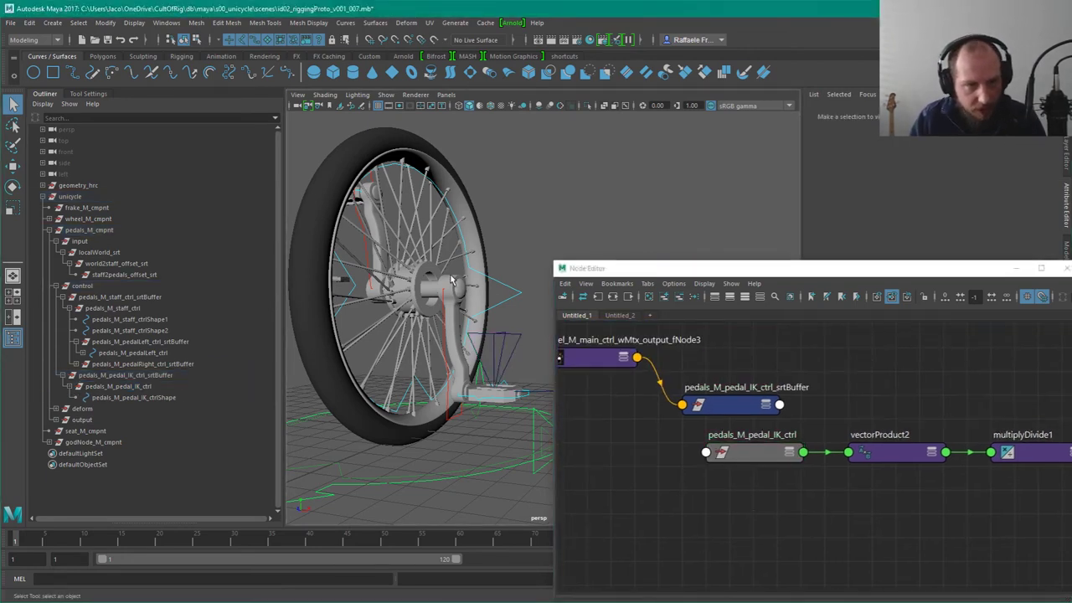
alt+middle_drag(838, 501, 725, 506)
scroll(768, 382, down, 3)
alt+middle_drag(820, 512, 784, 381)
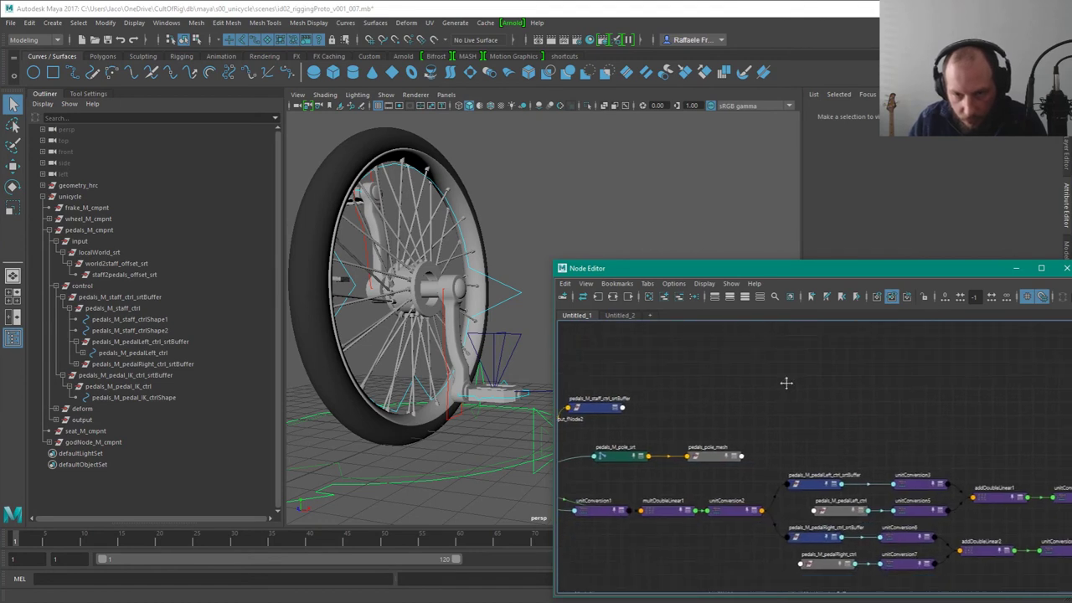
alt+middle_drag(565, 357, 790, 393)
drag(775, 465, 757, 456)
alt+middle_drag(972, 392, 831, 398)
Step: Select the pedals_pole_mesh node, reveal it in the Outliner and activate the Move tool
click(840, 498)
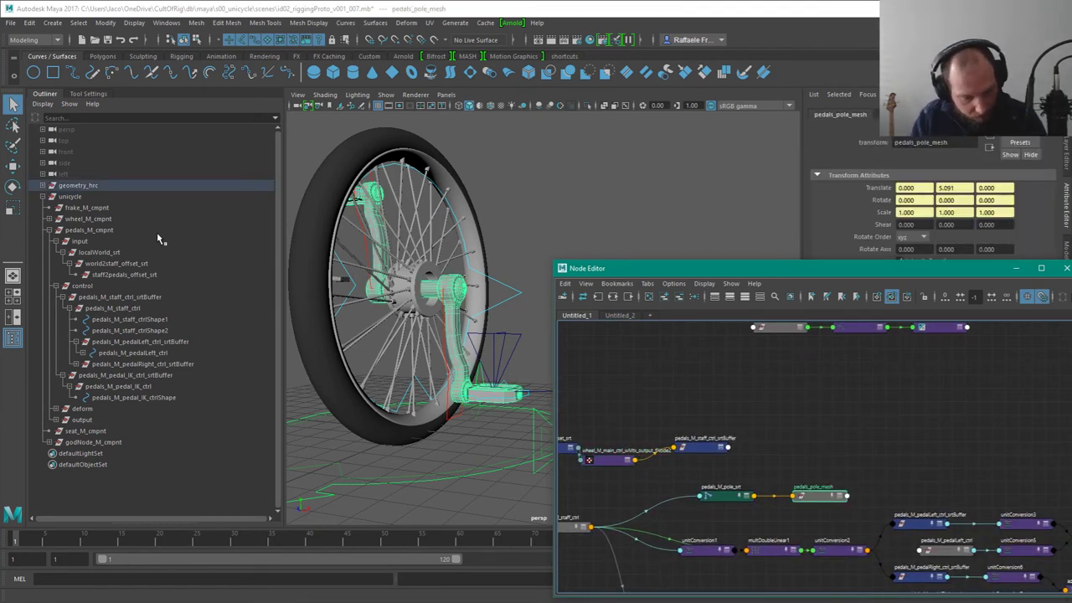
key(f)
key(w)
alt+drag(492, 203, 410, 285)
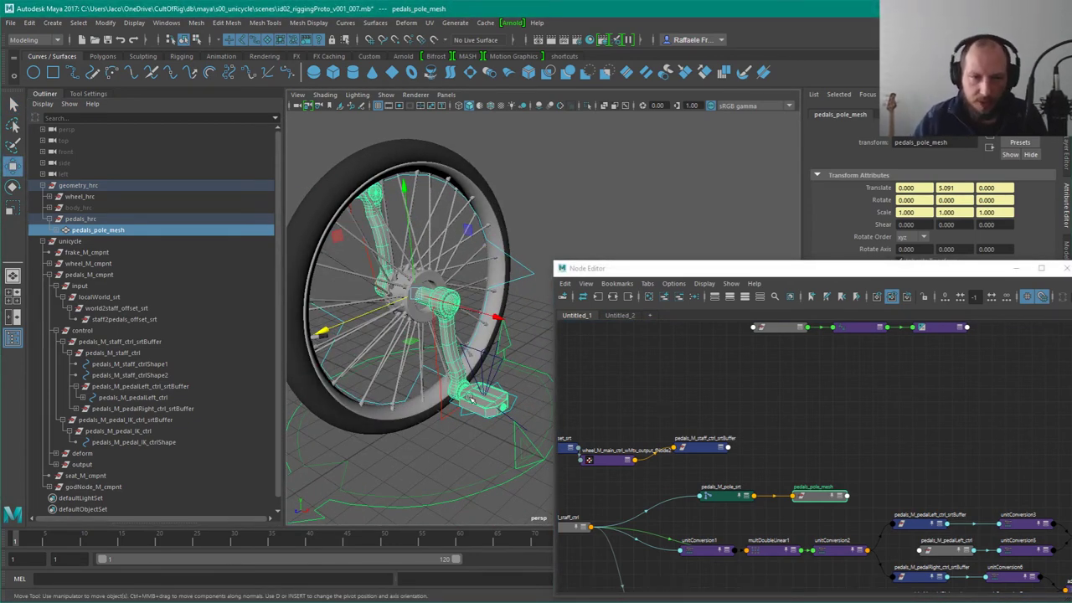
Step: Try rotating pedals_M_staff_ctrl by about -13.8 degrees around X to turn the cranks, and undo the rotation
click(448, 333)
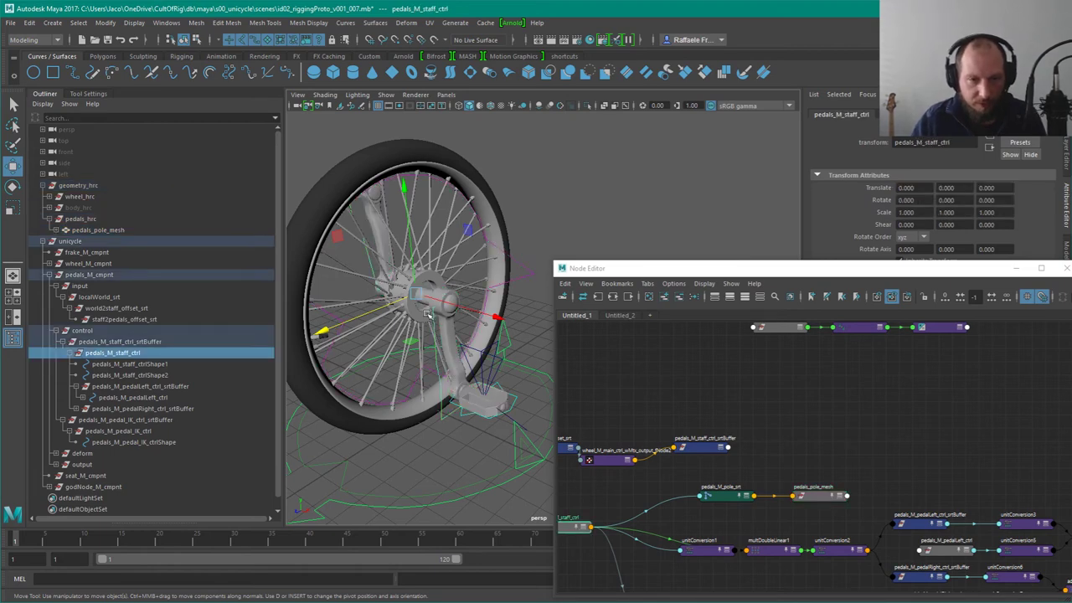
key(e)
drag(339, 266, 335, 222)
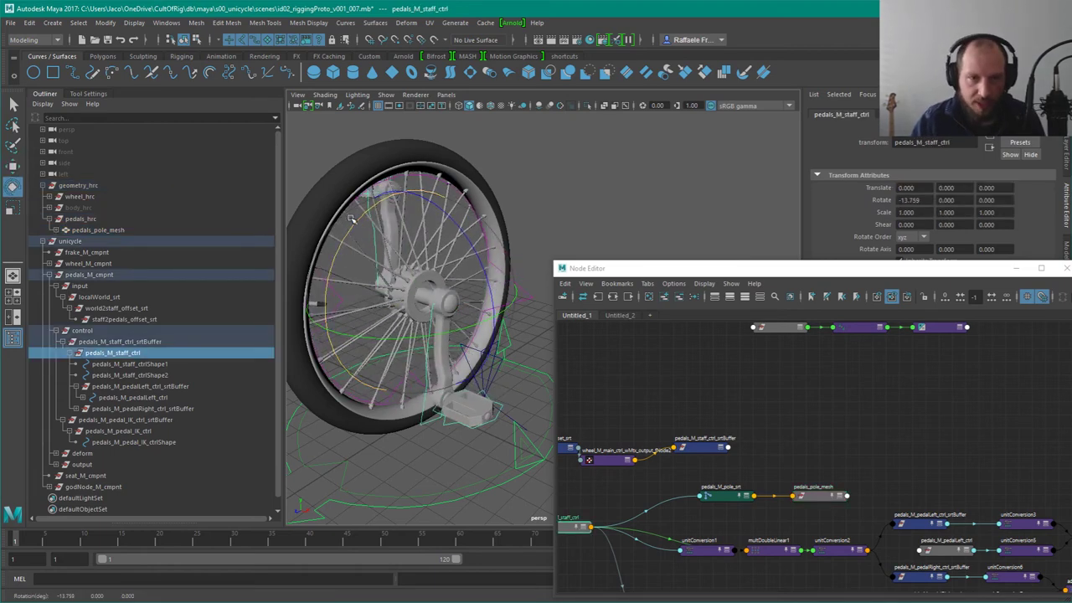
key(ctrl+z)
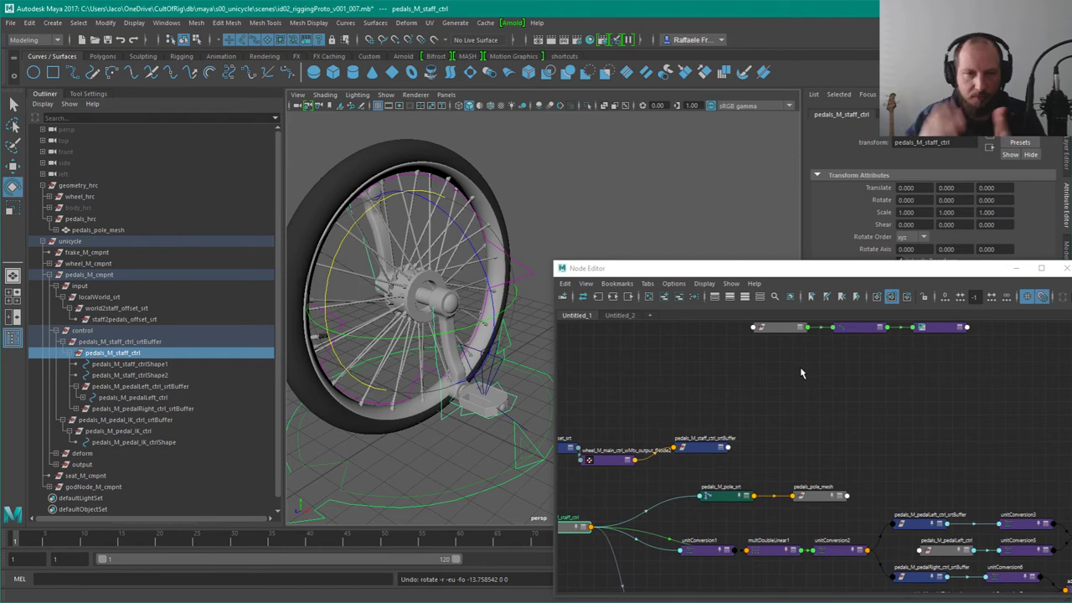
Step: Select the pedals_M_pedal_IK_ctrl curve beside the pedal and inspect its position relative to the wheel hub
alt+drag(453, 322, 448, 293)
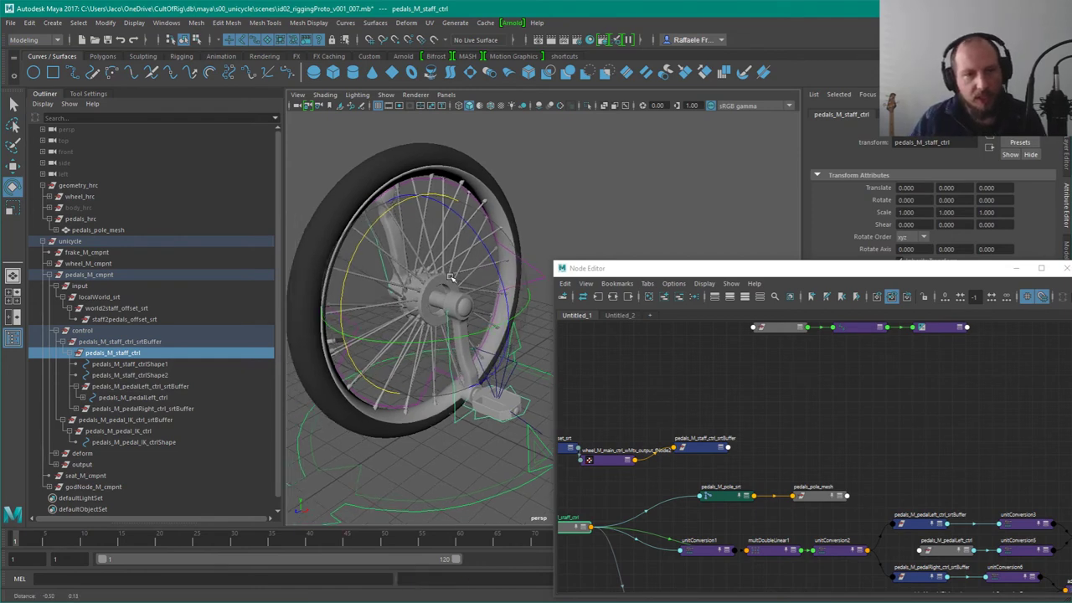
alt+middle_drag(431, 268, 456, 305)
alt+right_drag(457, 306, 445, 297)
alt+drag(445, 297, 400, 269)
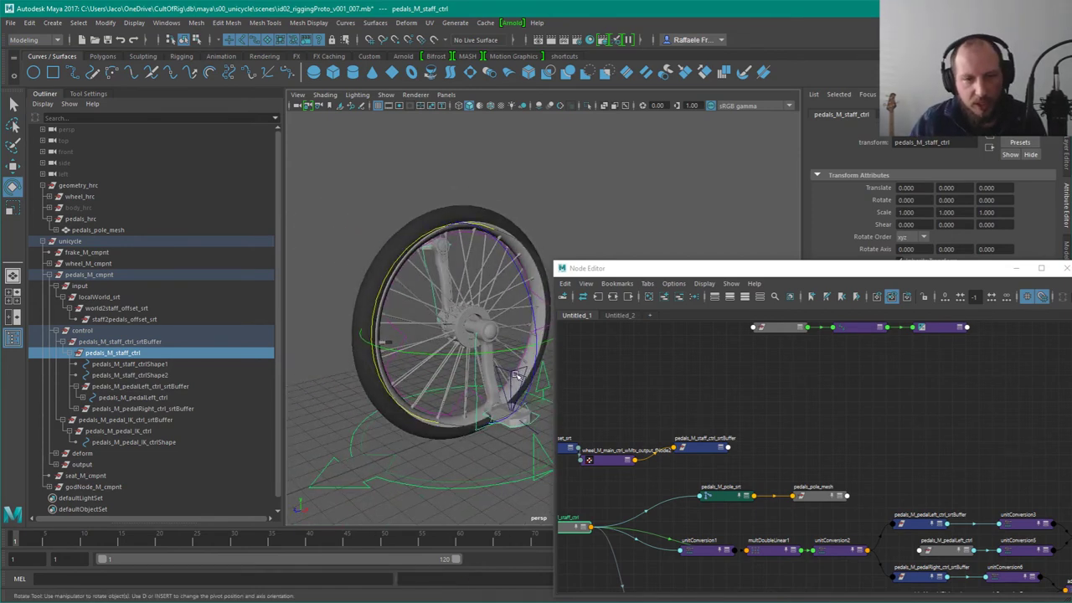
click(694, 393)
click(516, 383)
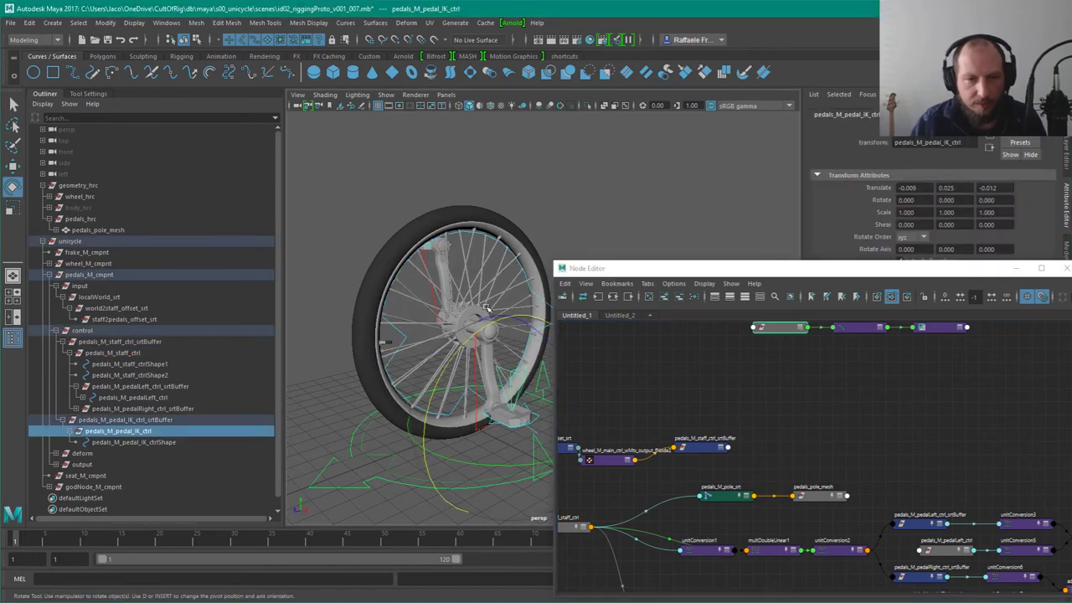
mouse_move(529, 385)
alt+mouse_down()
mouse_move(501, 368)
mouse_move(521, 372)
alt+mouse_up()
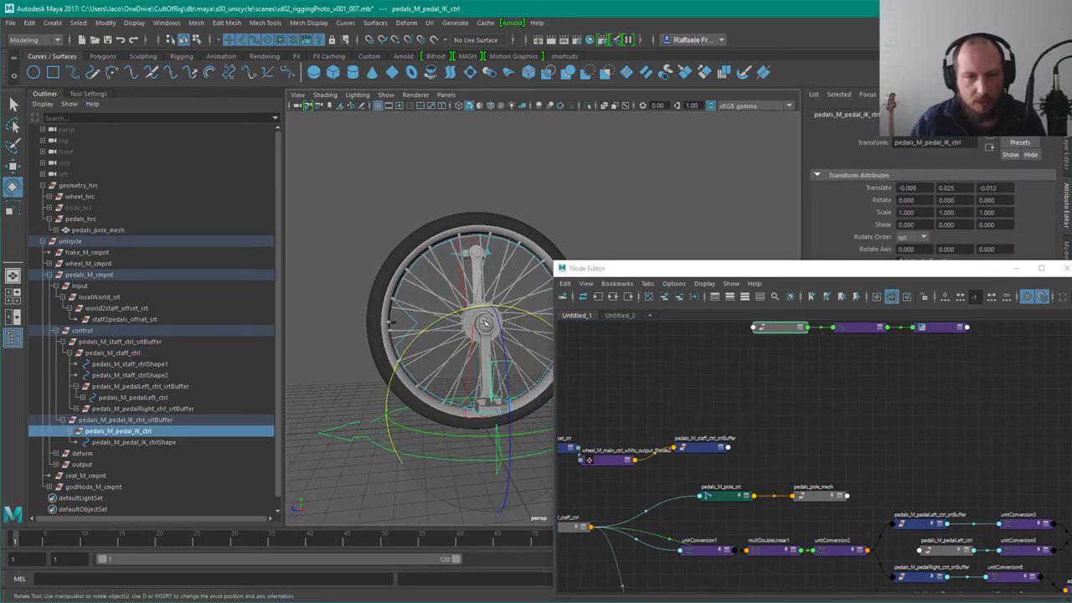
alt+drag(471, 347, 456, 335)
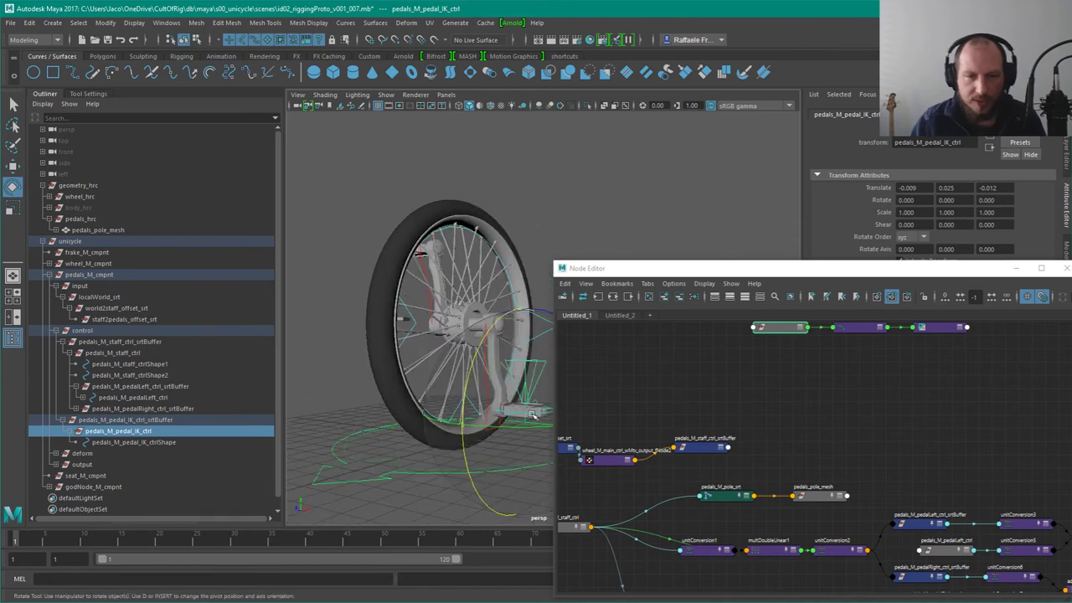
Step: Try moving pedals_M_pedal_IK_ctrl to the wheel rim, compare it with its srtBuffer, and undo the move
alt+middle_drag(756, 383, 760, 452)
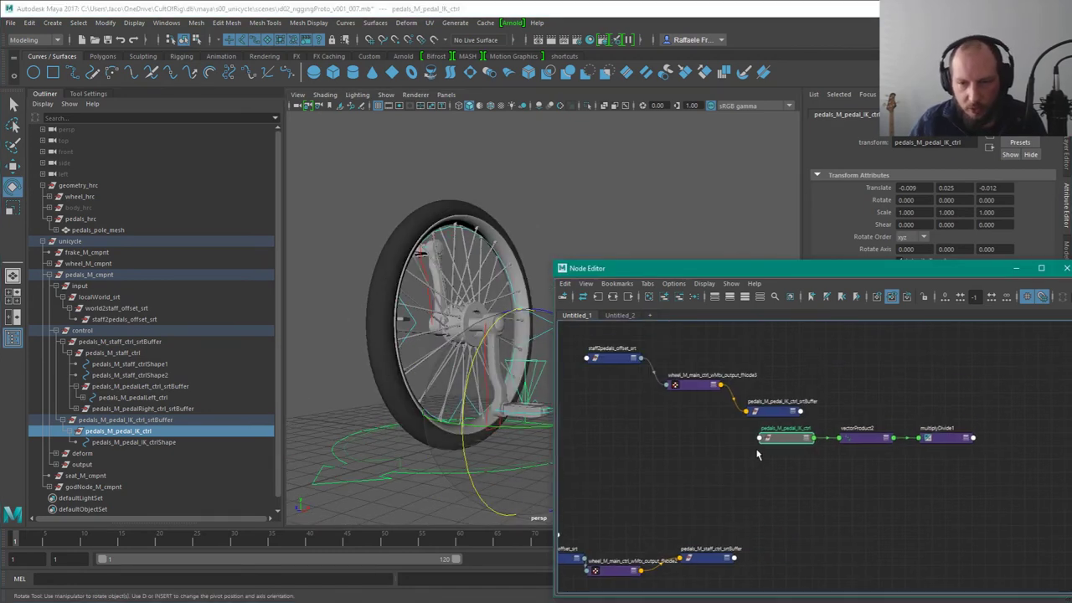
alt+right_drag(760, 452, 803, 474)
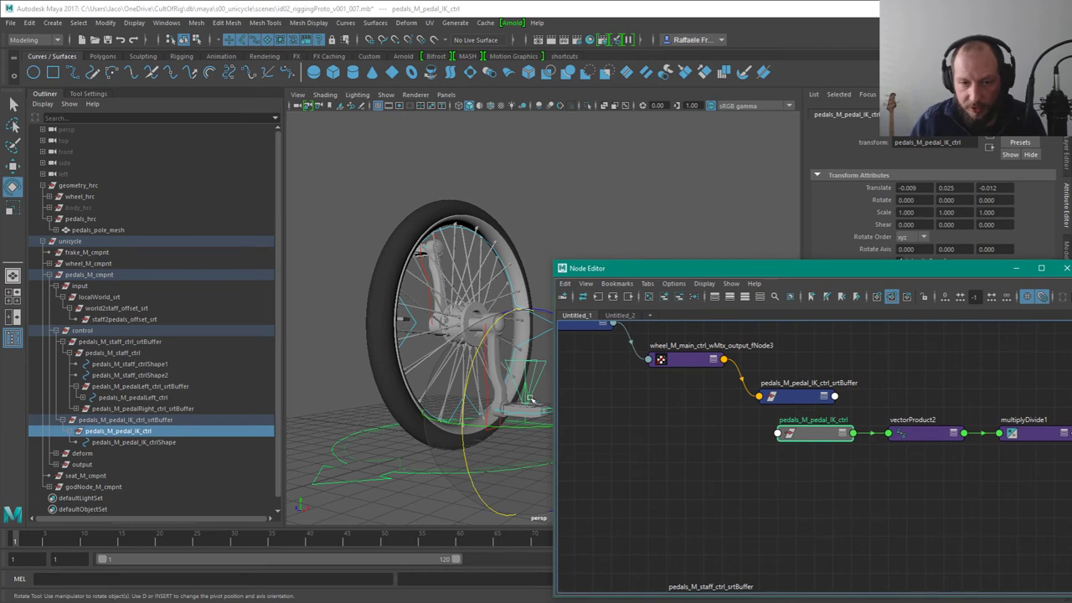
alt+drag(547, 395, 420, 332)
key(w)
key(ctrl+z)
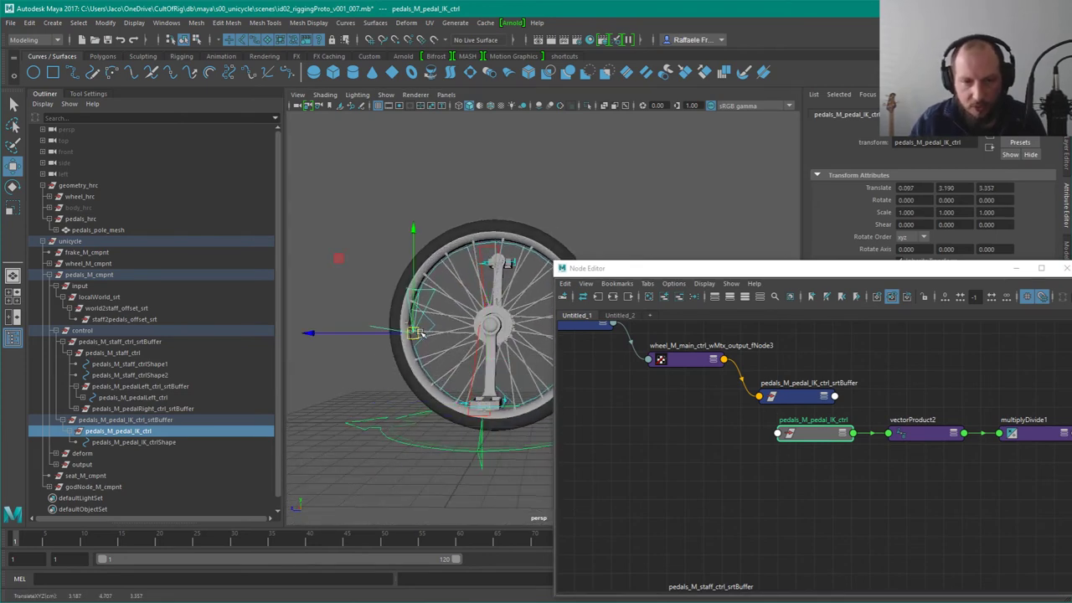
click(781, 387)
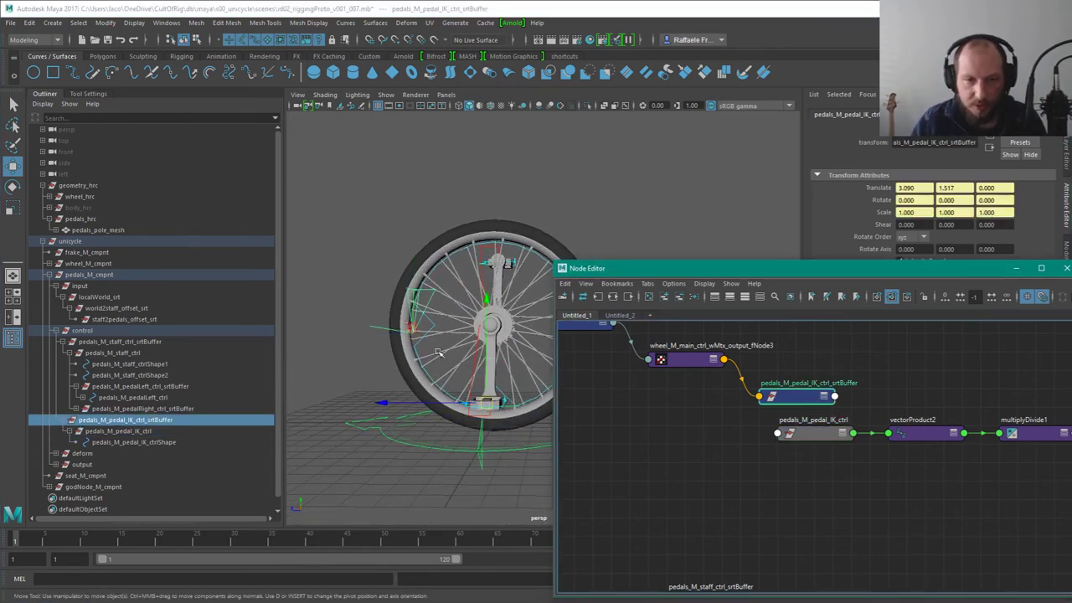
key(ctrl+z)
key(ctrl+z)
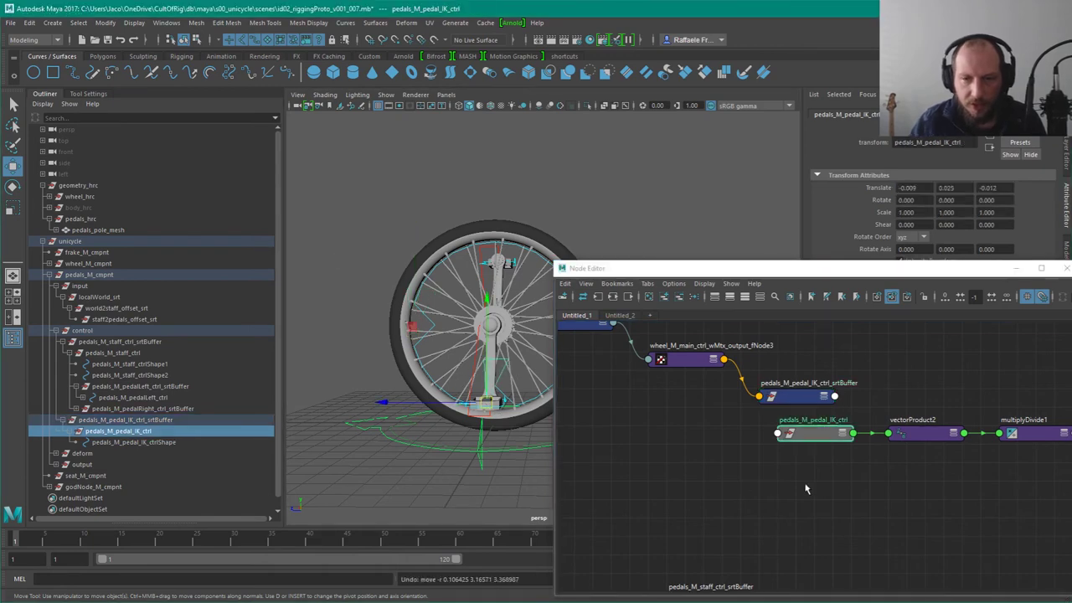
Step: Compare the pedal IK control's pivot with the pedals_M_pedalRight_srt joint by selecting each in turn
click(794, 439)
alt+drag(533, 443, 488, 366)
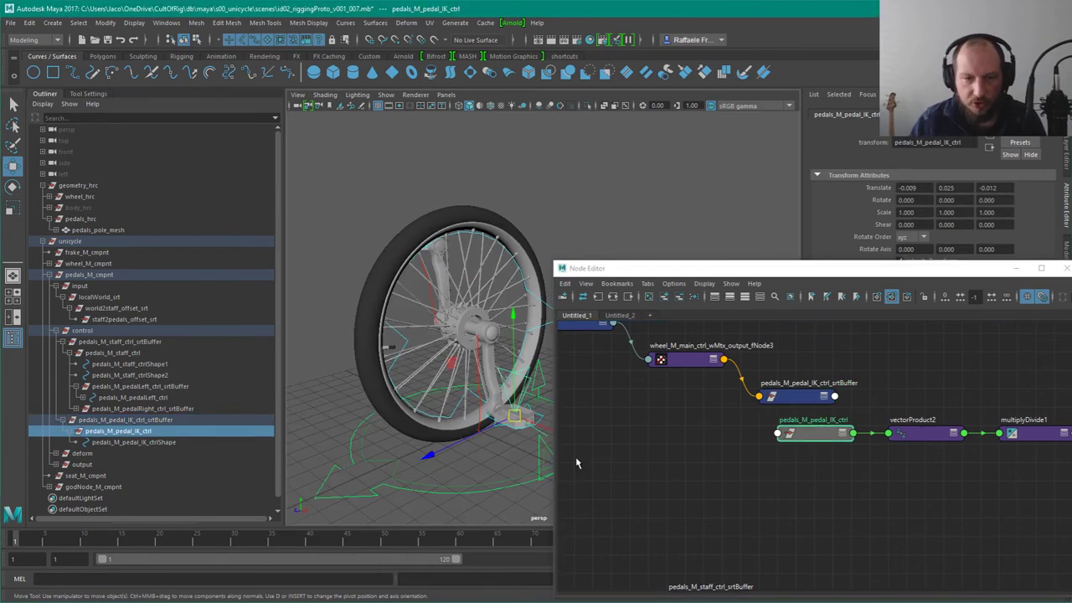
click(477, 323)
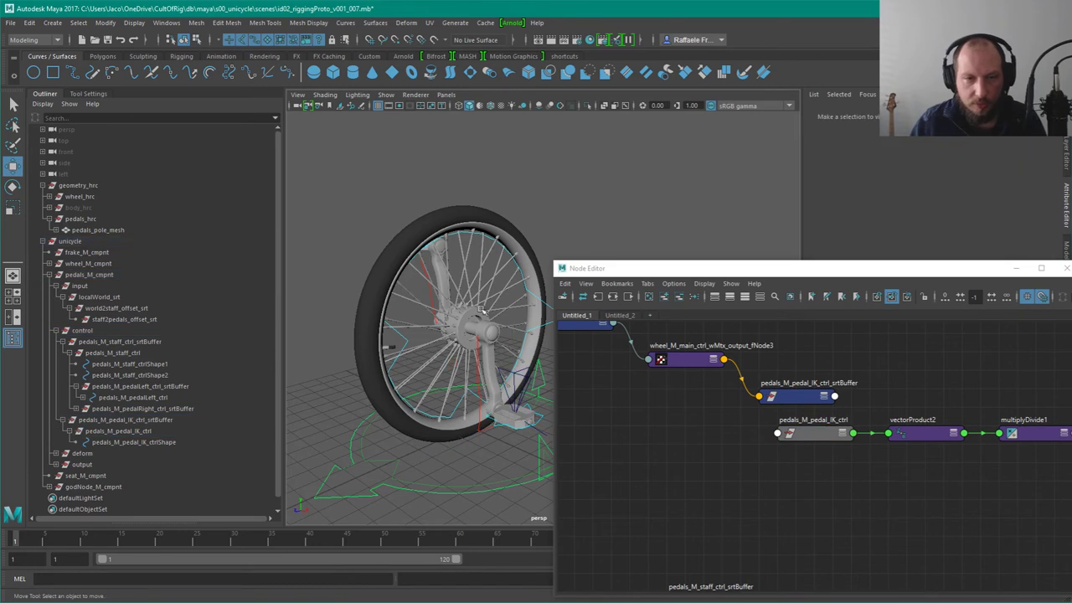
click(464, 324)
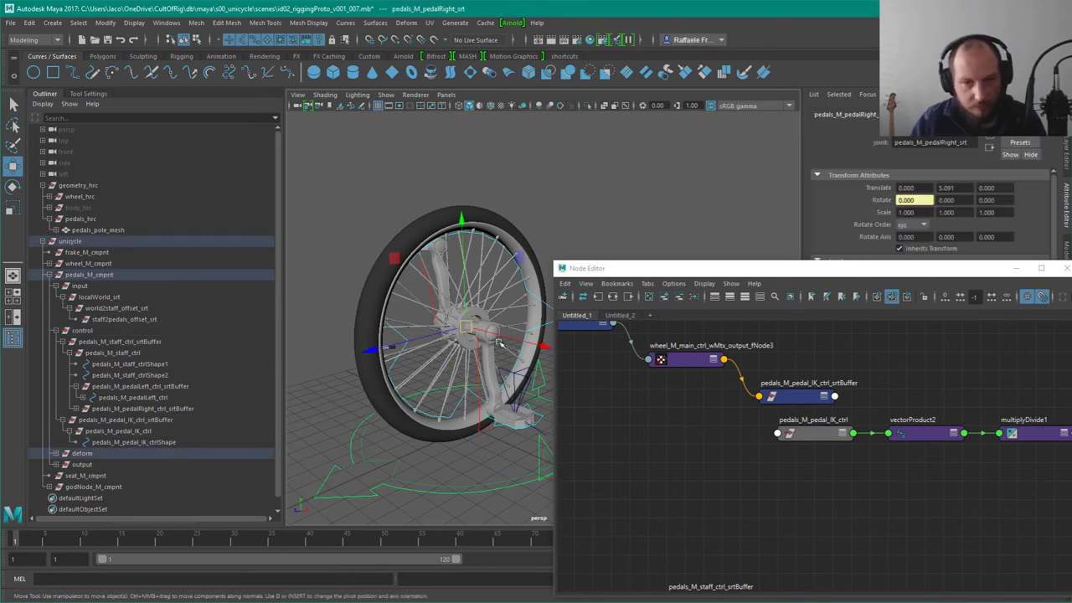
Step: Select staff2pedals_offset_srt and its parent world2staff_offset_srt in turn to compare their pivots on the wheel
middle_drag(711, 438, 760, 485)
click(649, 372)
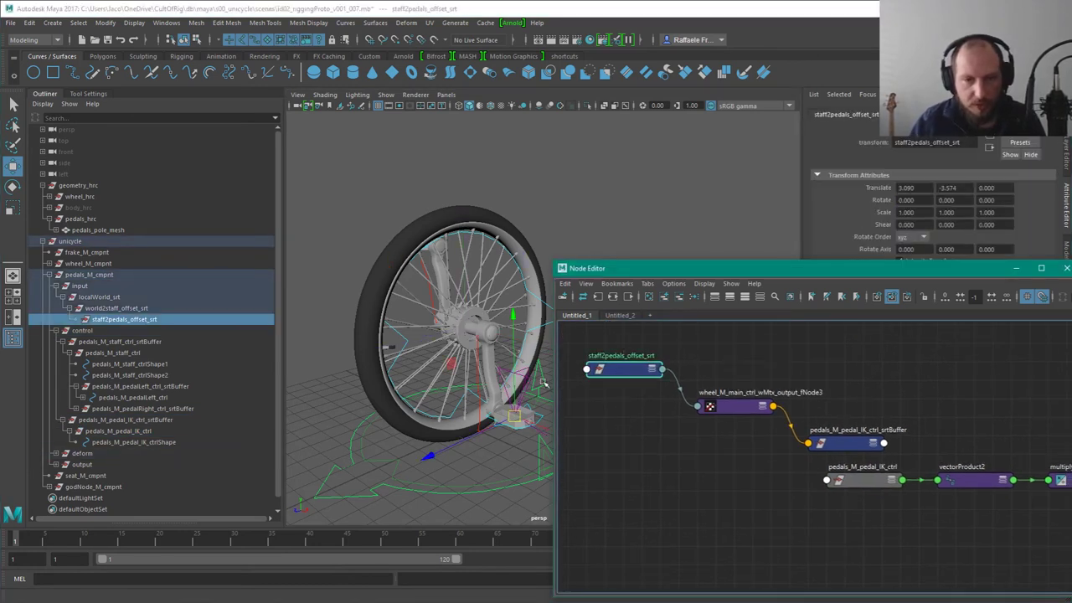
click(124, 309)
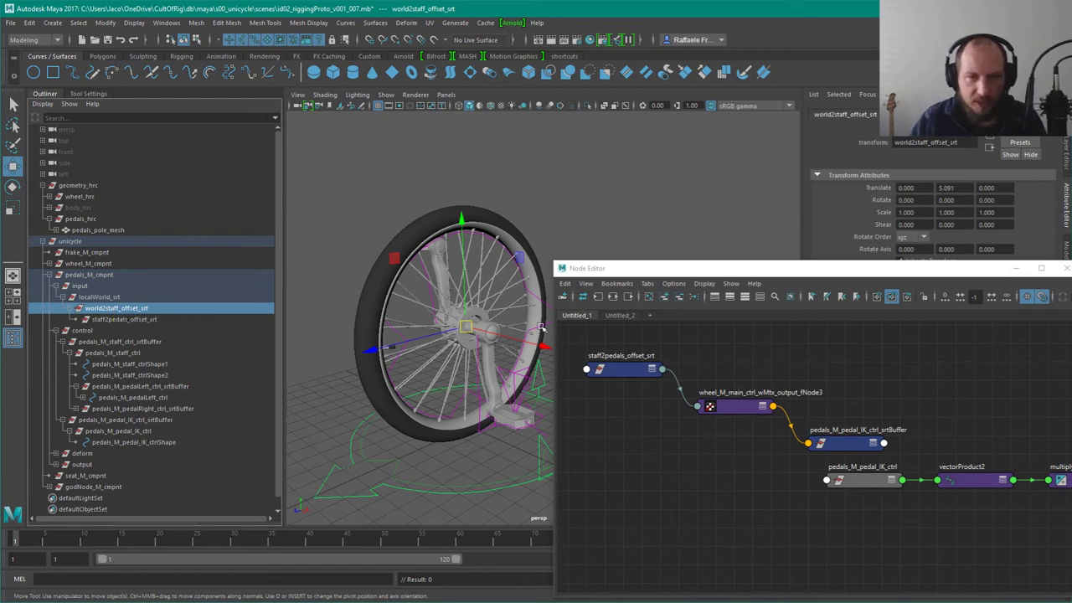
alt+drag(481, 312, 485, 280)
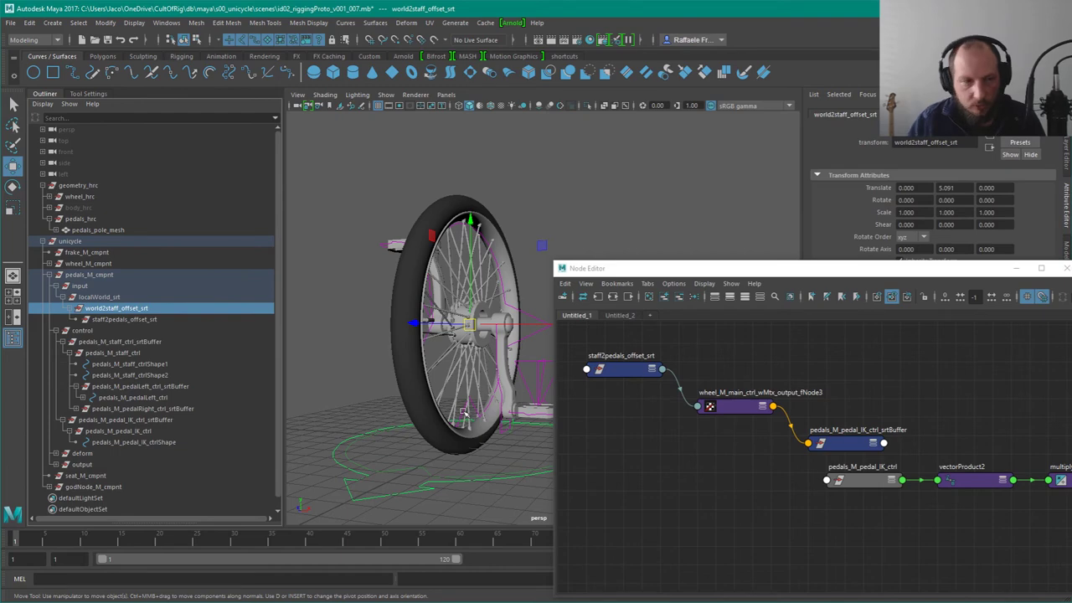
Step: Move the world2staff_offset_srt node above localWorld_srt into the empty area of the node graph
alt+right_drag(757, 465, 608, 416)
alt+middle_drag(704, 495, 711, 401)
alt+right_drag(711, 402, 711, 479)
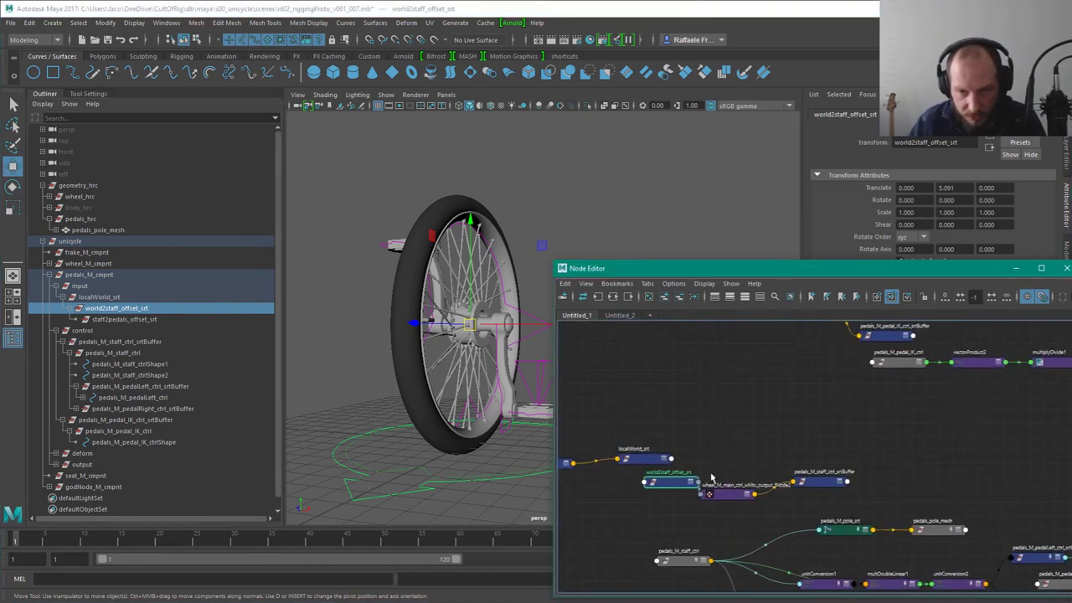
drag(670, 487, 657, 369)
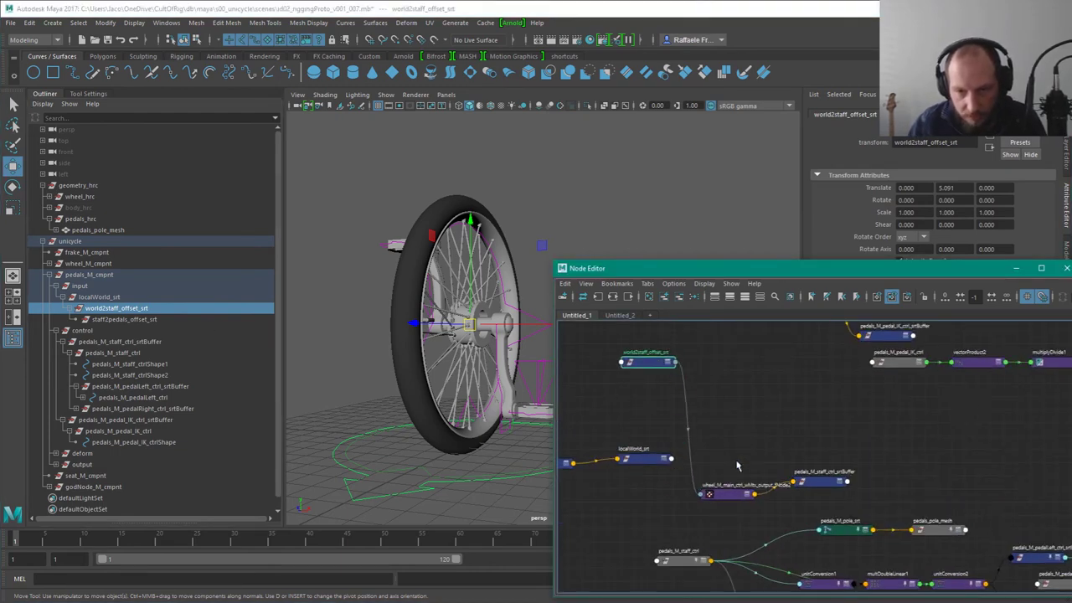
Step: Reposition wheel_M_main_ctrl_wMtx_output_fNode2 with pedals_M_staff_ctrl_srtBuffer above localWorld_srt's row, and raise world2staff_offset_srt toward staff2pedals_offset_srt
click(800, 479)
drag(730, 491, 760, 438)
alt+right_drag(727, 356, 779, 408)
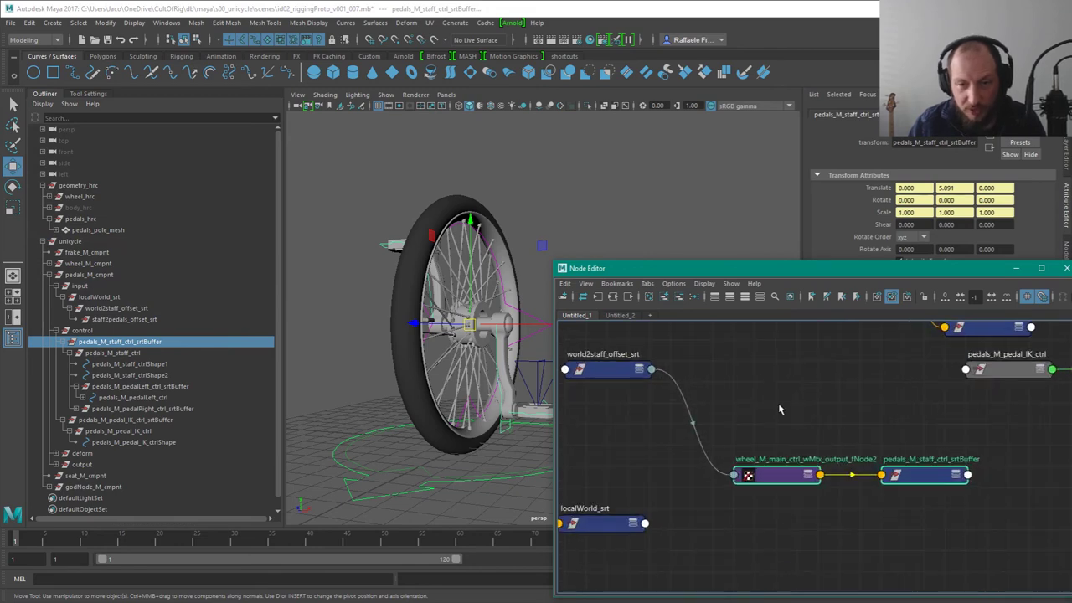
alt+middle_drag(737, 373, 818, 447)
alt+right_drag(815, 441, 706, 425)
drag(706, 427, 701, 385)
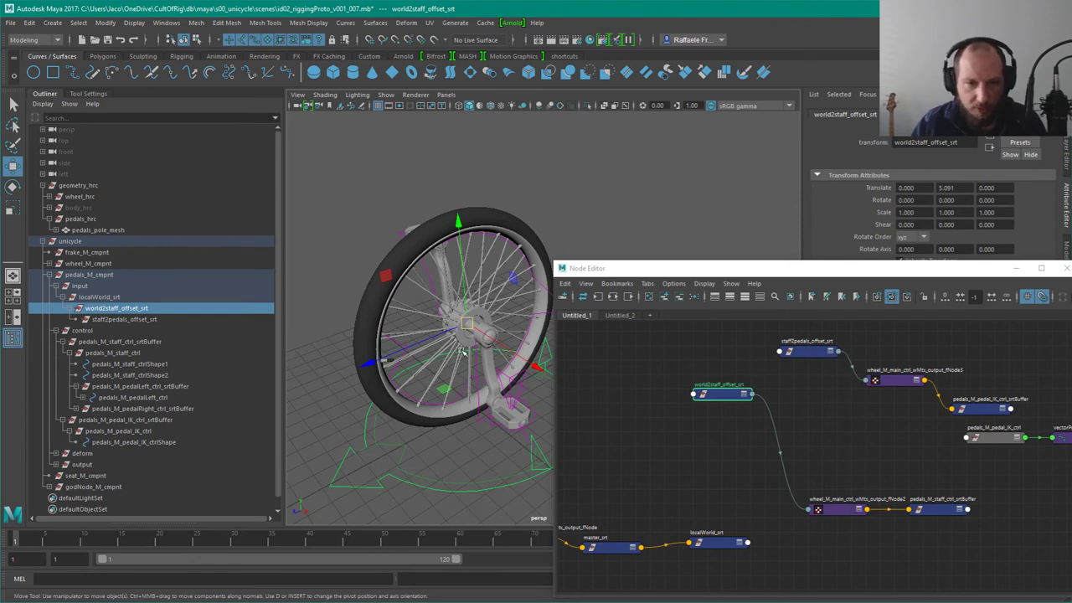
Step: Try rotating godNode_M_master_ctrl about 28.7 degrees around Y, check world2staff_offset_srt's orientation, and undo the rotation
click(371, 490)
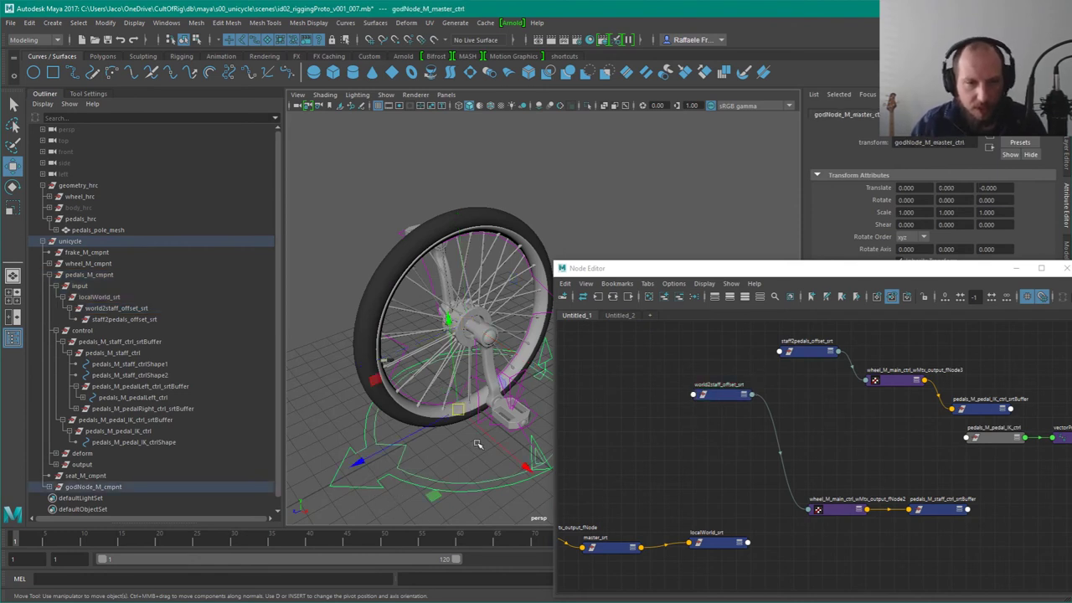
key(e)
drag(463, 488, 509, 482)
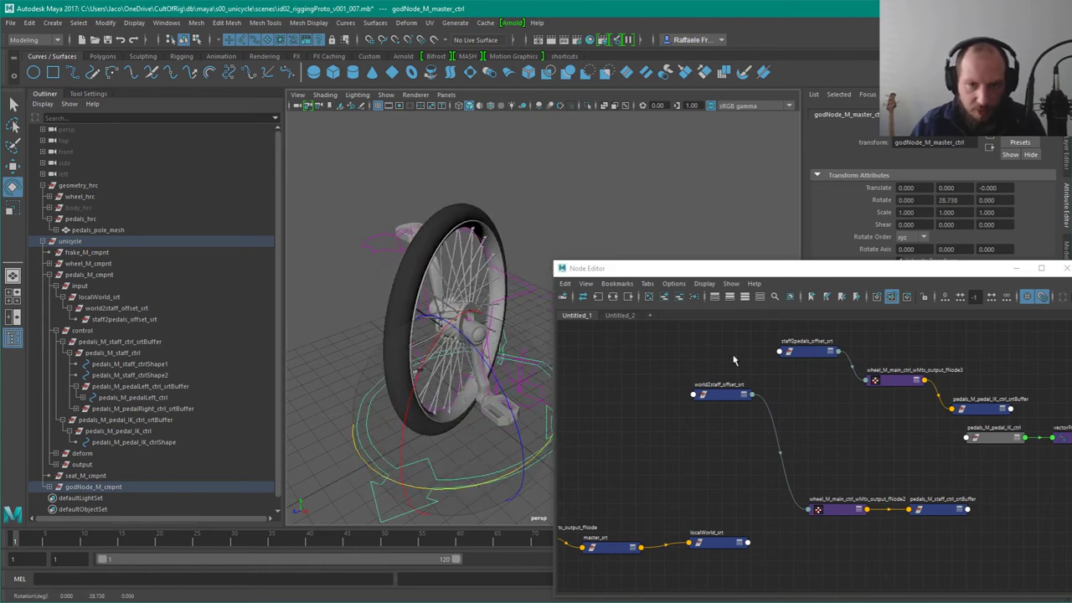
drag(734, 359, 669, 417)
alt+drag(466, 295, 469, 298)
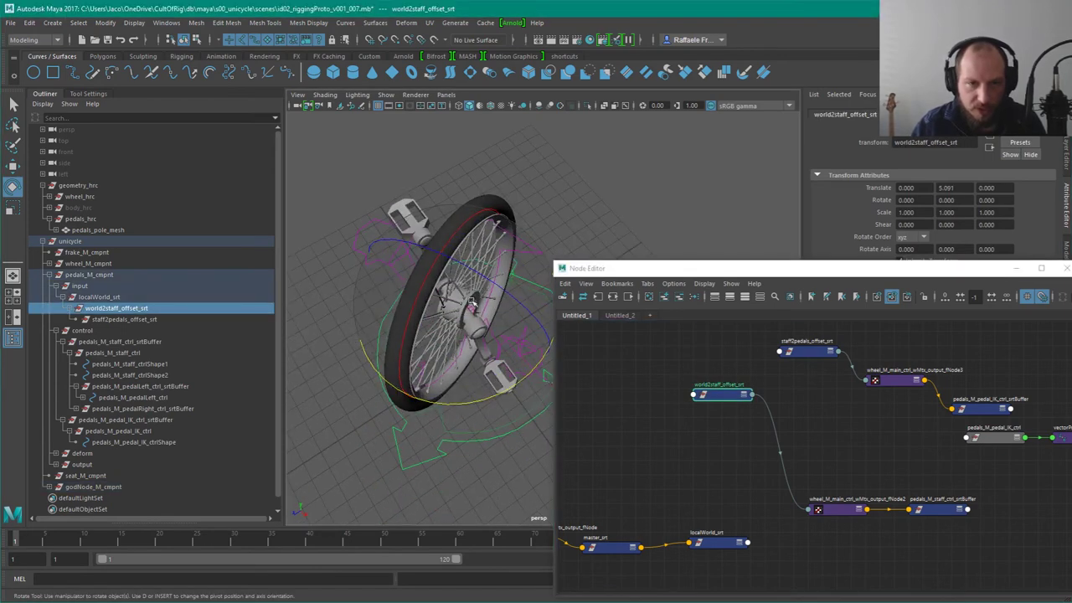
key(ctrl+z)
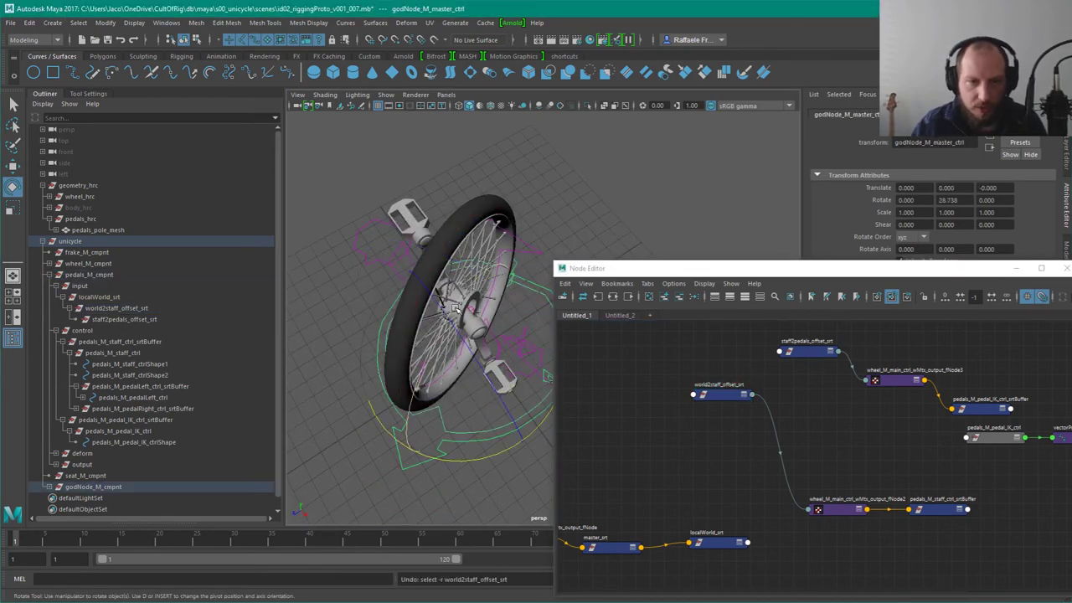
key(ctrl+z)
key(ctrl+z)
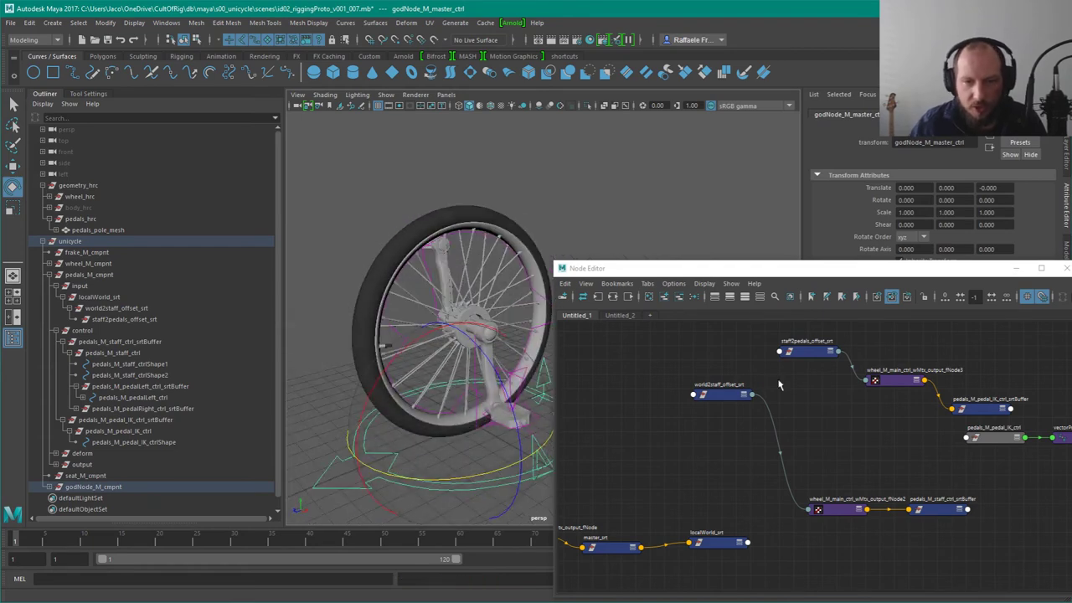
key(ctrl+z)
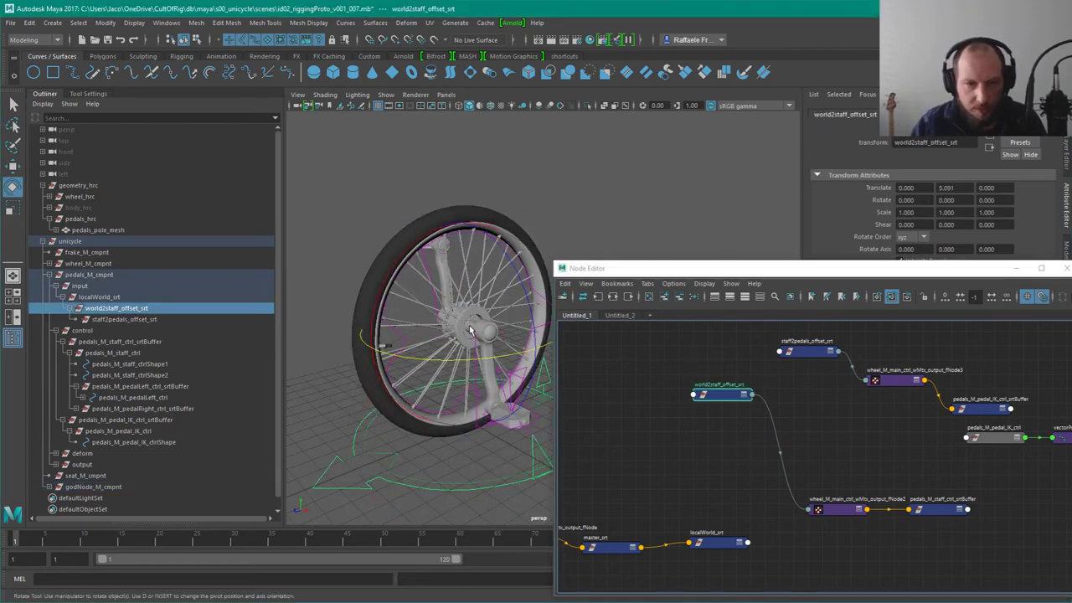
Step: Lower the world2staff_offset_srt node in the graph, closer to its connected wheel_M_main_ctrl_wMtx_output_fNode2
key(q)
click(754, 431)
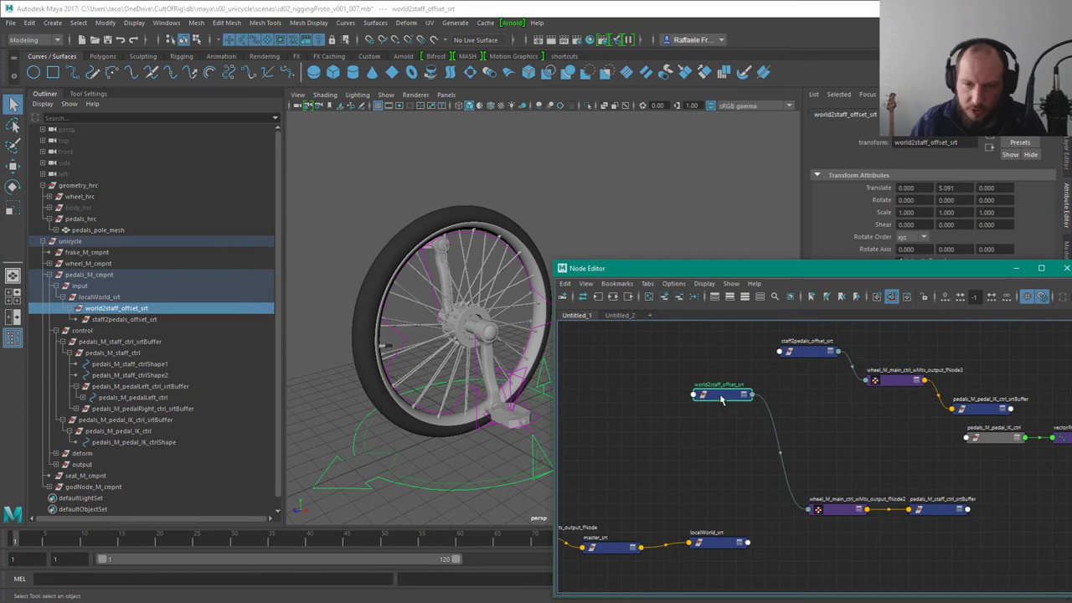
drag(721, 397, 742, 460)
alt+middle_drag(769, 424, 641, 434)
drag(621, 462, 638, 486)
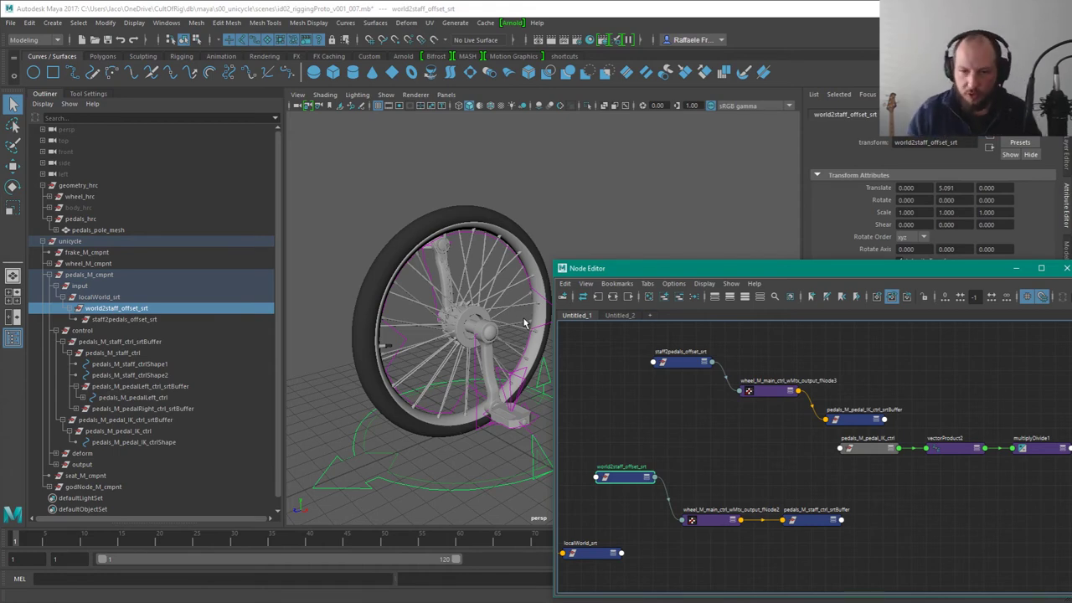
Step: Show world2staff_offset_srt's full attribute list, raise the node toward staff2pedals_offset_srt, and expand its World Inverse Matrix attribute
alt+right_drag(672, 432, 801, 464)
alt+middle_drag(801, 464, 846, 425)
double_click(673, 469)
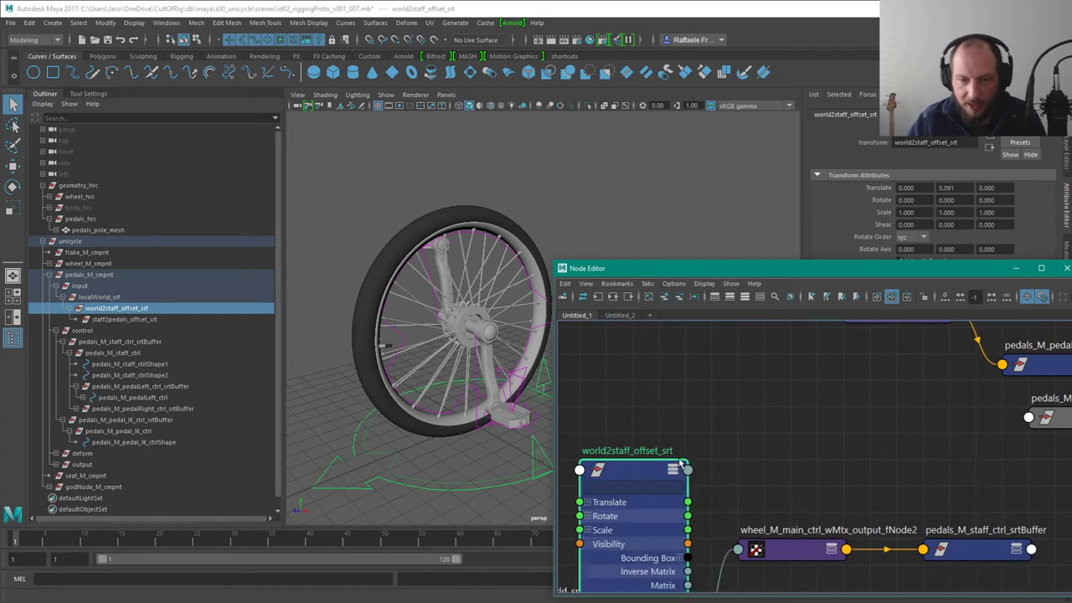
alt+middle_drag(755, 464, 735, 355)
scroll(735, 354, down, 2)
drag(668, 373, 670, 219)
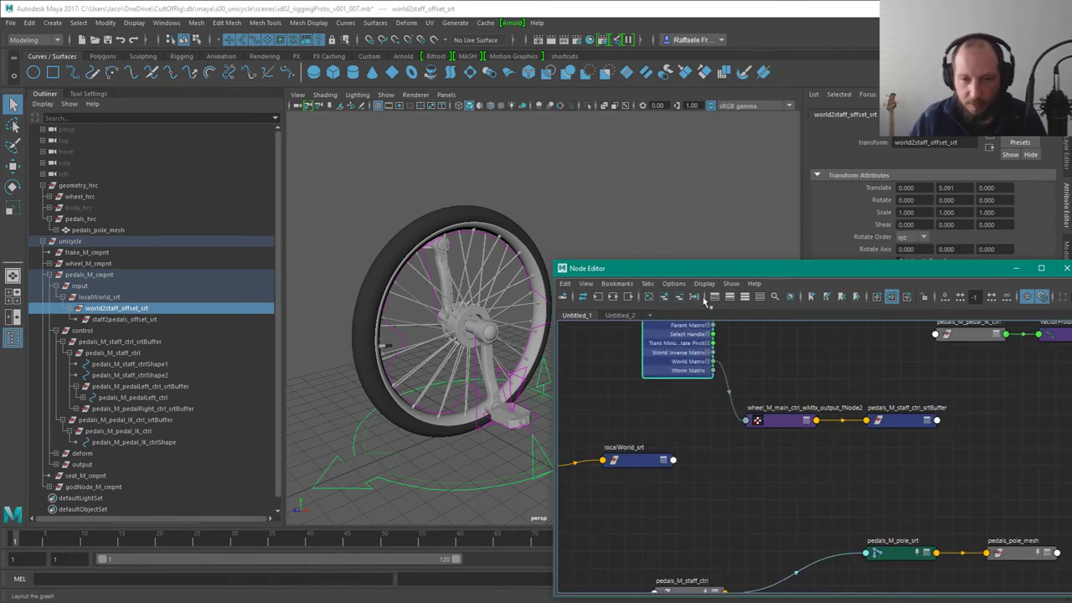
alt+middle_drag(756, 374, 801, 447)
scroll(801, 447, up, 2)
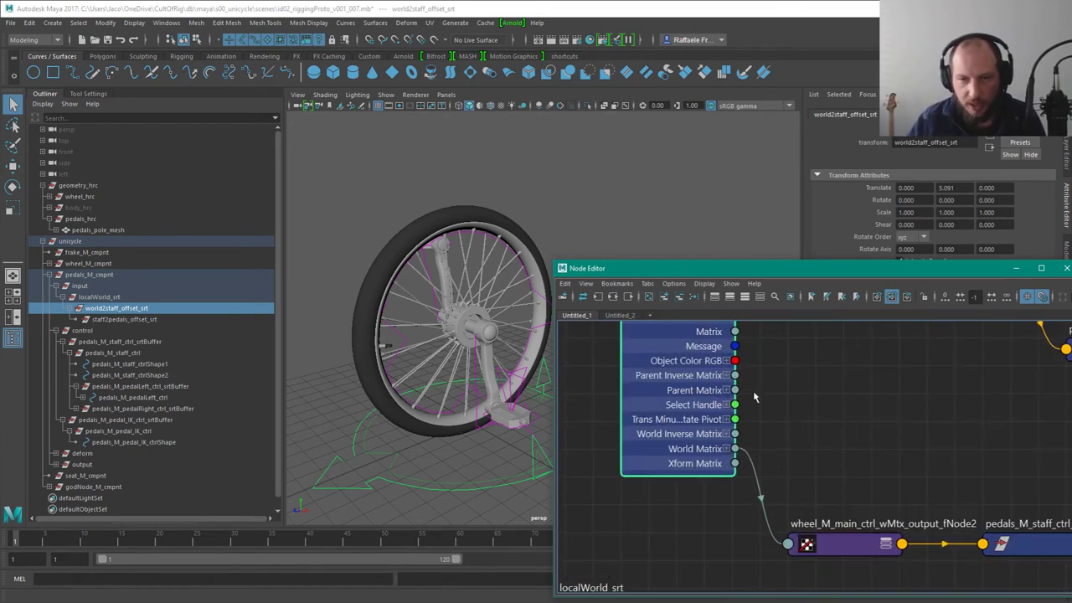
click(726, 434)
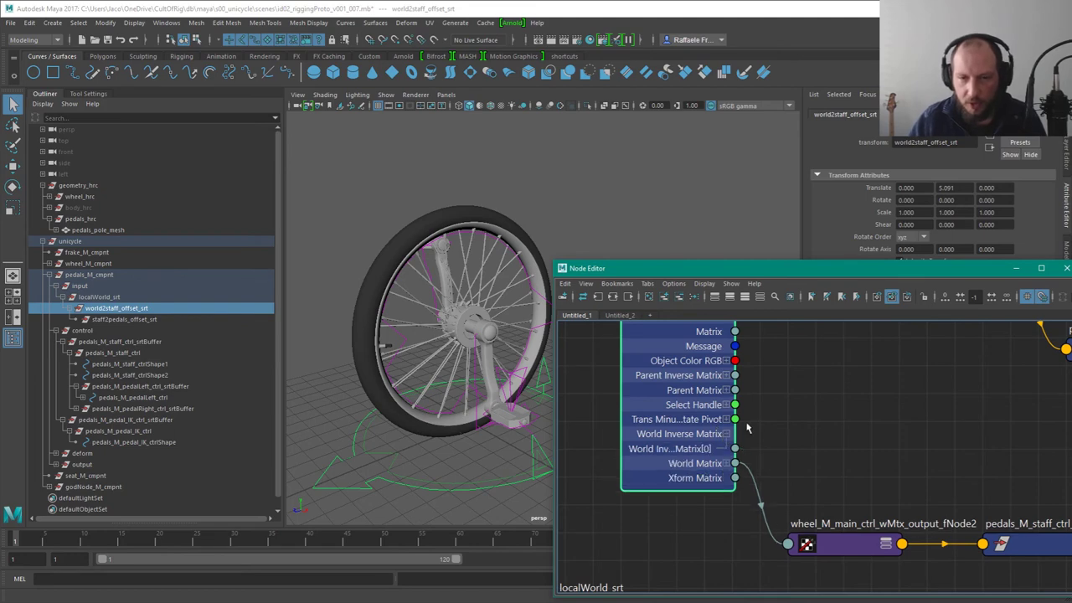
scroll(789, 424, down, 2)
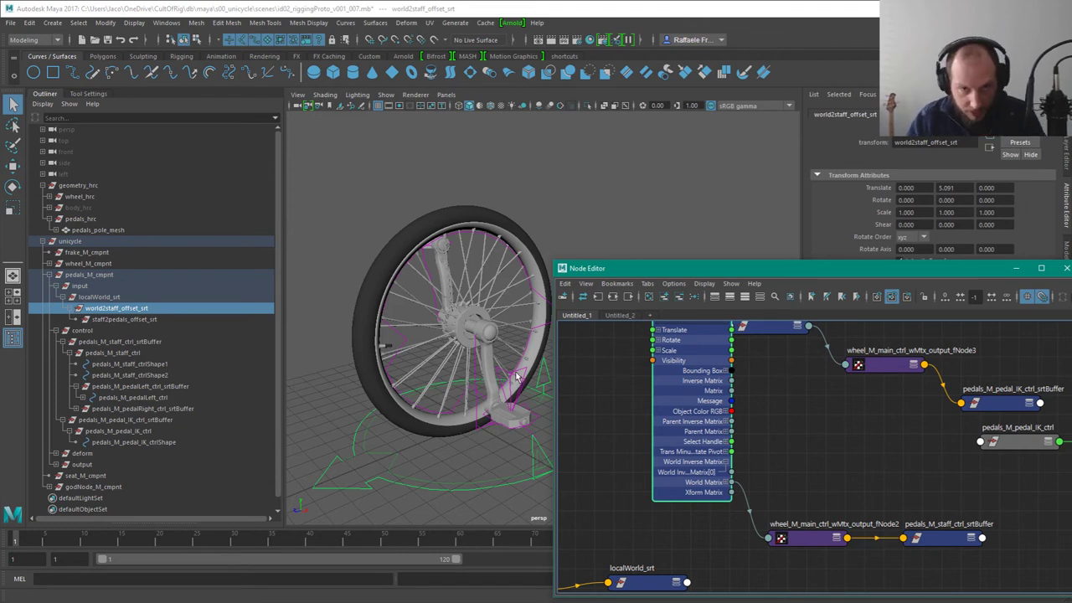
Step: Check pedals_M_pedal_IK_ctrl on the wheel from the side, and line up the world2staff_offset_srt node beside staff2pedals_offset_srt
click(536, 423)
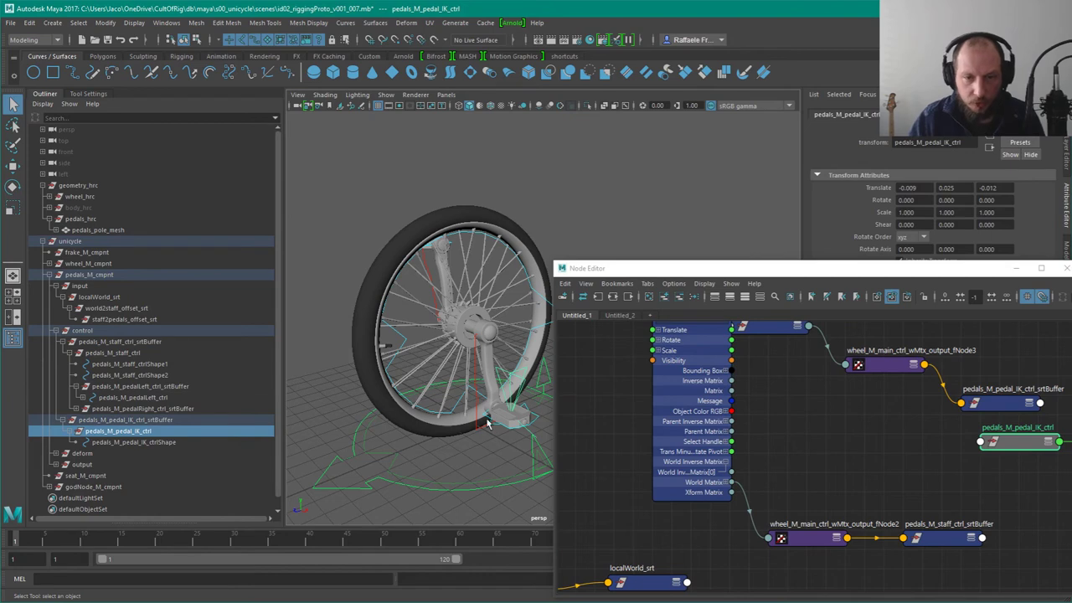
alt+drag(513, 417, 535, 407)
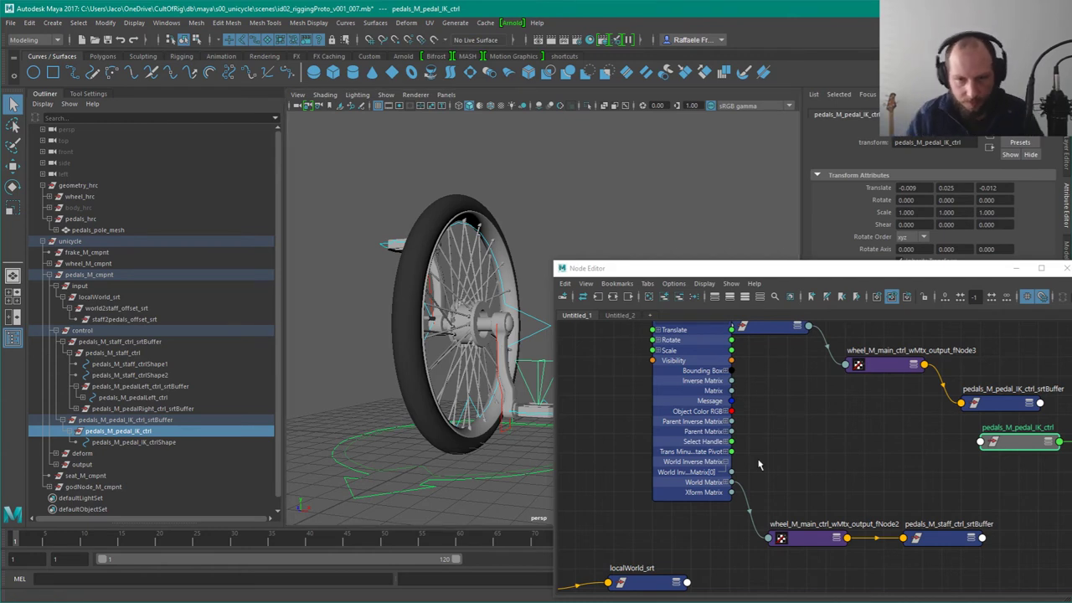
alt+middle_drag(766, 414, 757, 450)
drag(680, 345, 661, 366)
alt+middle_drag(796, 475, 788, 477)
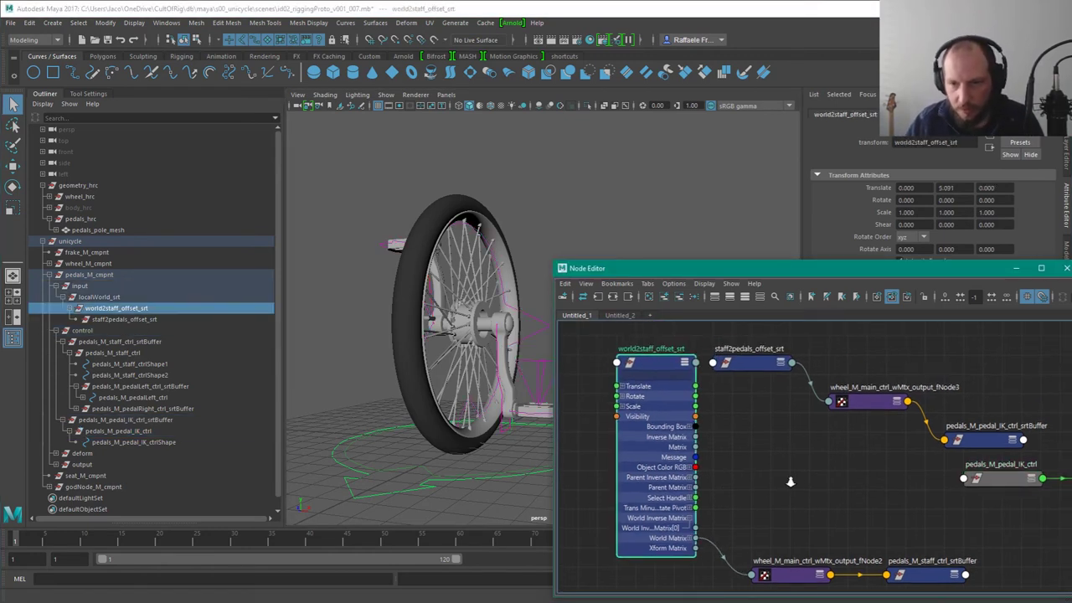
alt+right_drag(787, 477, 795, 481)
key(Tab)
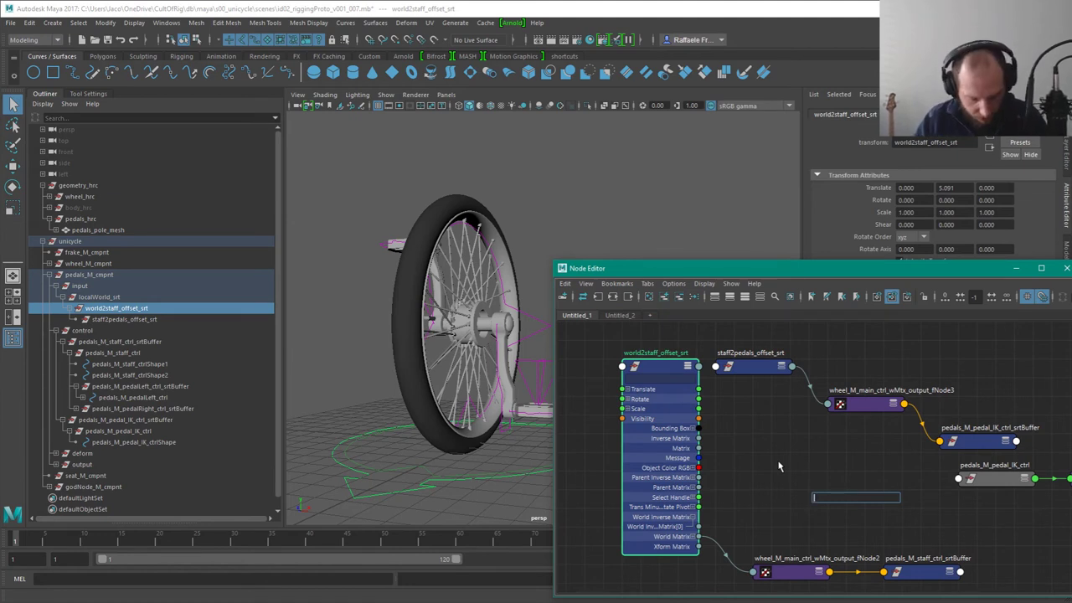
text(multi)
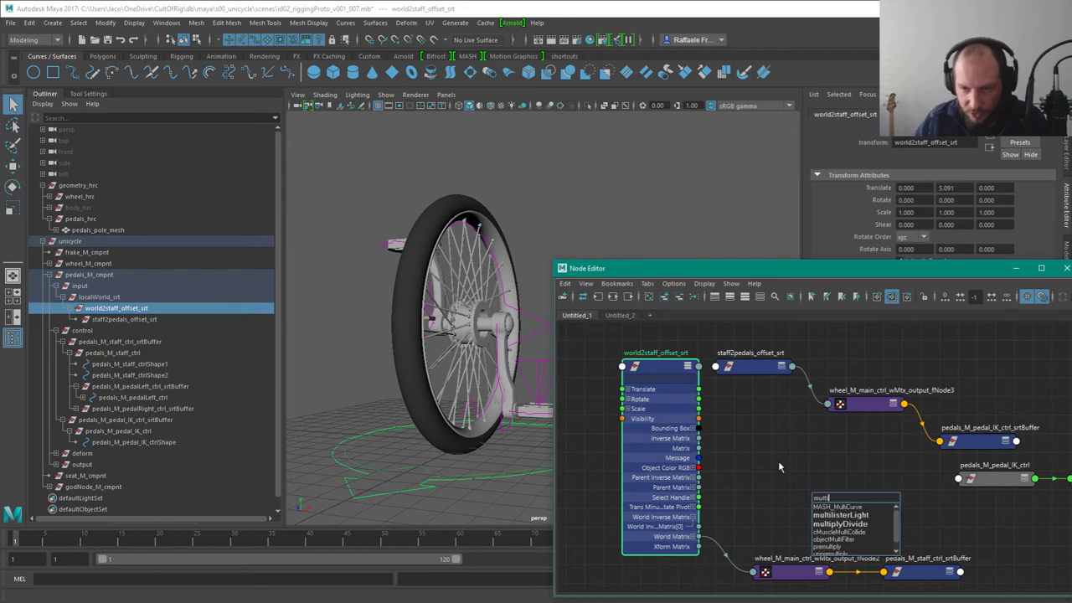
click(778, 466)
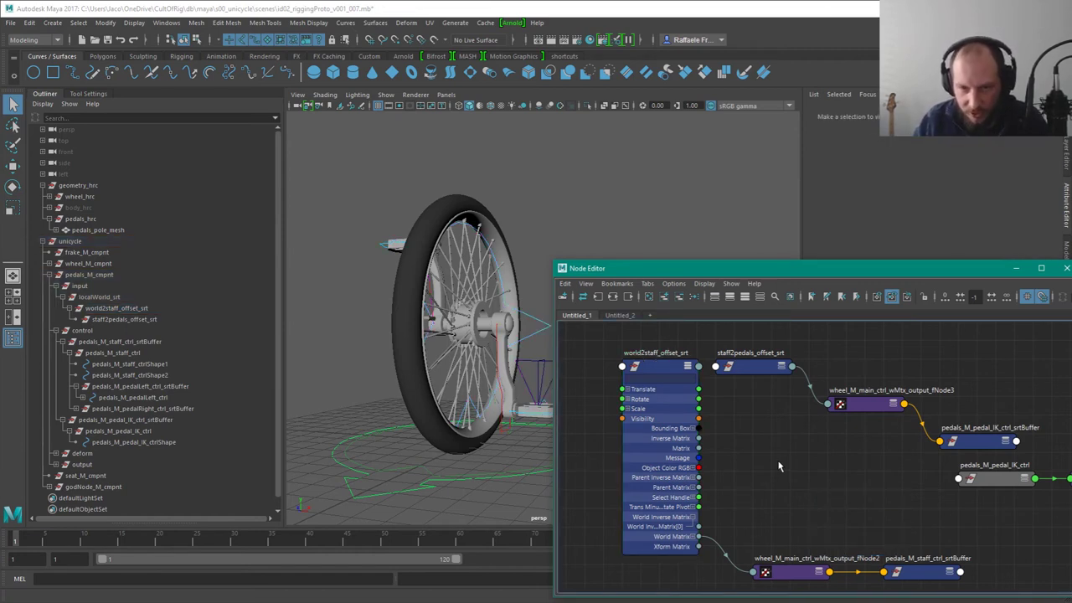
Step: Create a multMatrix node in the empty graph area between world2staff_offset_srt and pedals_M_pedal_IK_ctrl
key(Tab)
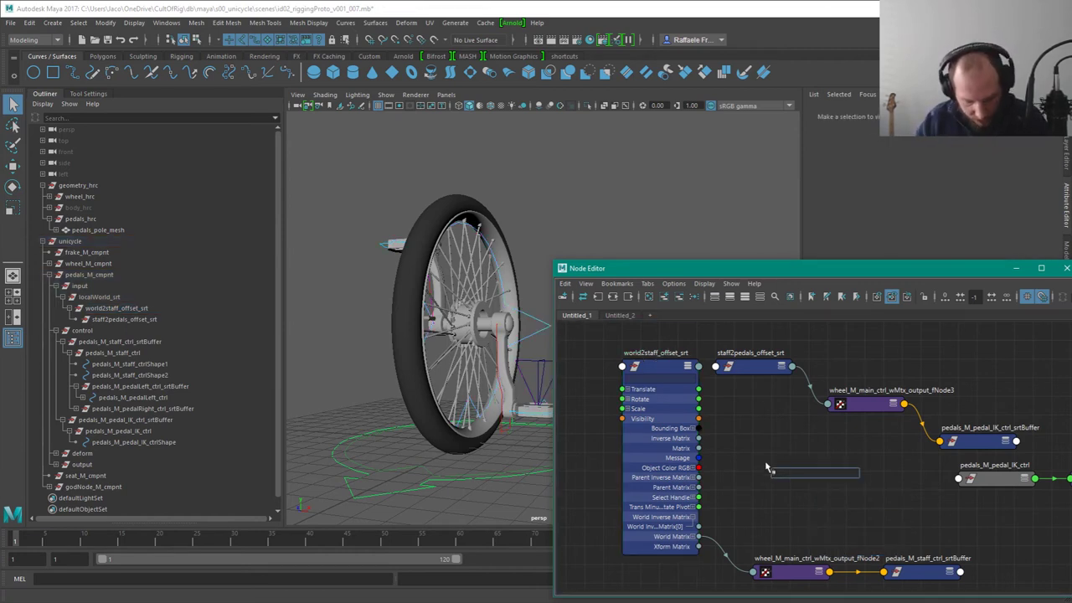
text(multMatrix)
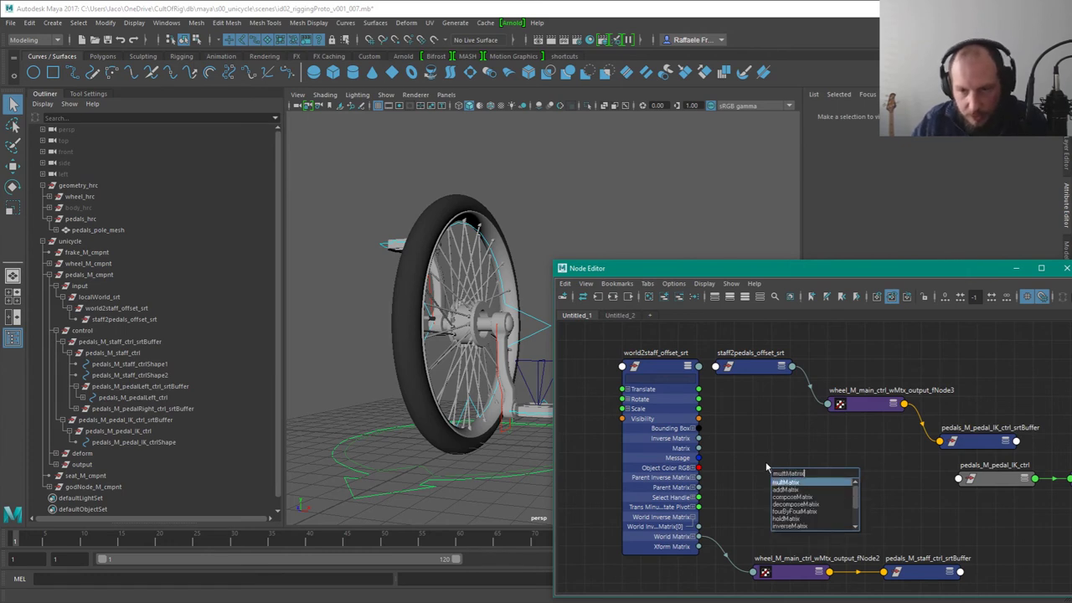
key(Return)
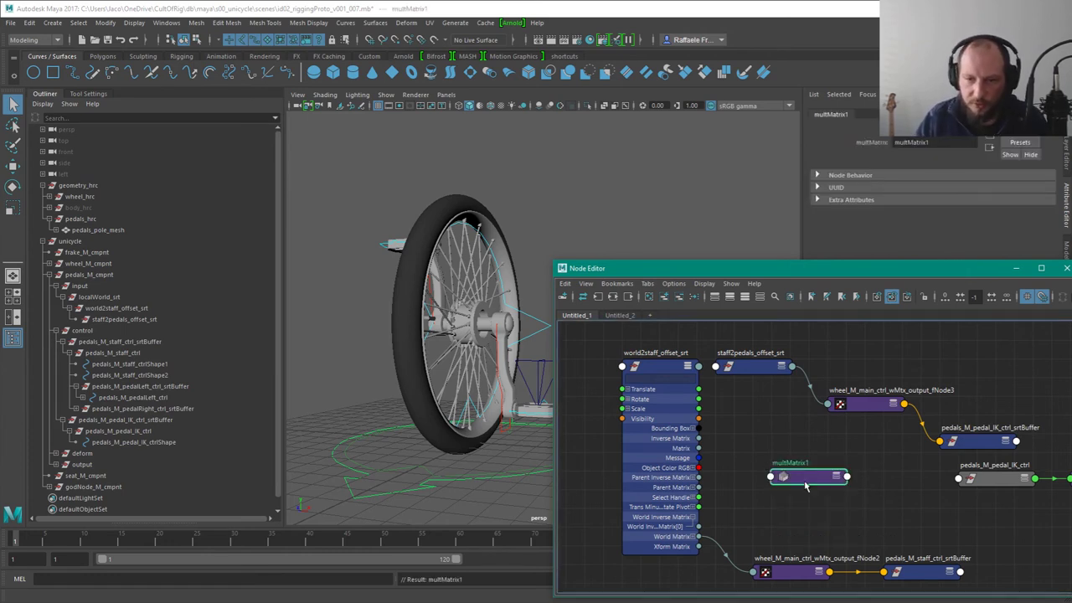
key(3)
key(2)
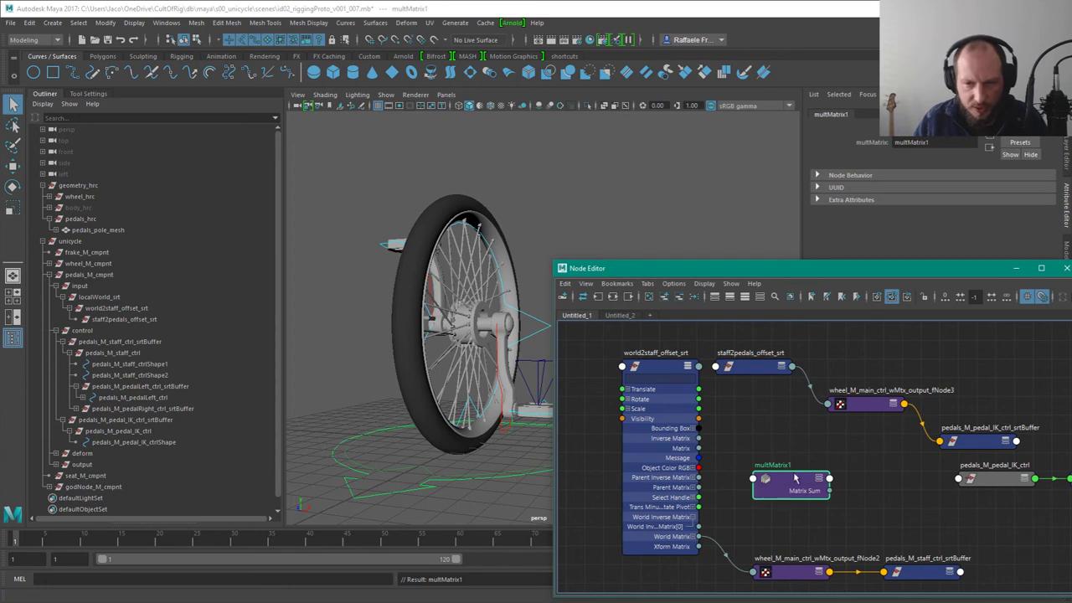
drag(794, 473, 800, 457)
Step: Cycle the multMatrix1 node's display modes to its full view and inspect the node for its matrix input
key(3)
key(2)
key(4)
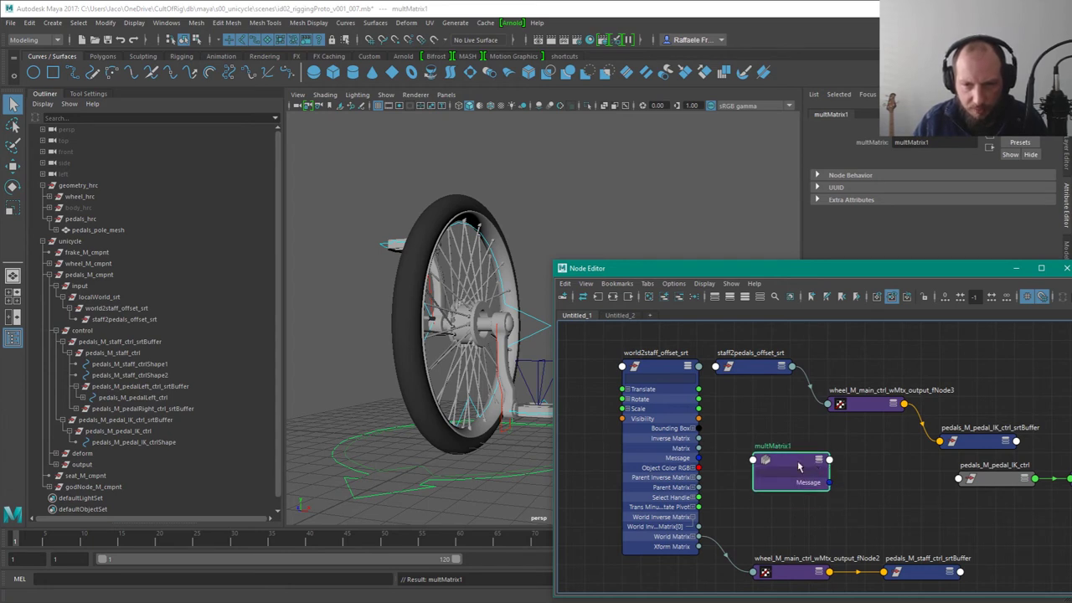
key(3)
click(809, 452)
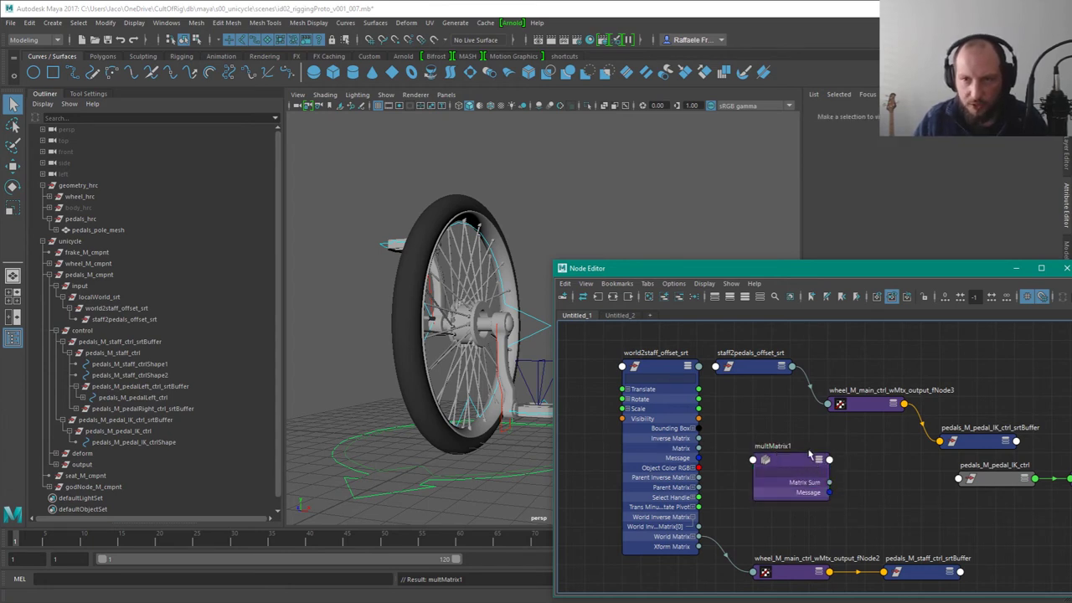
click(795, 474)
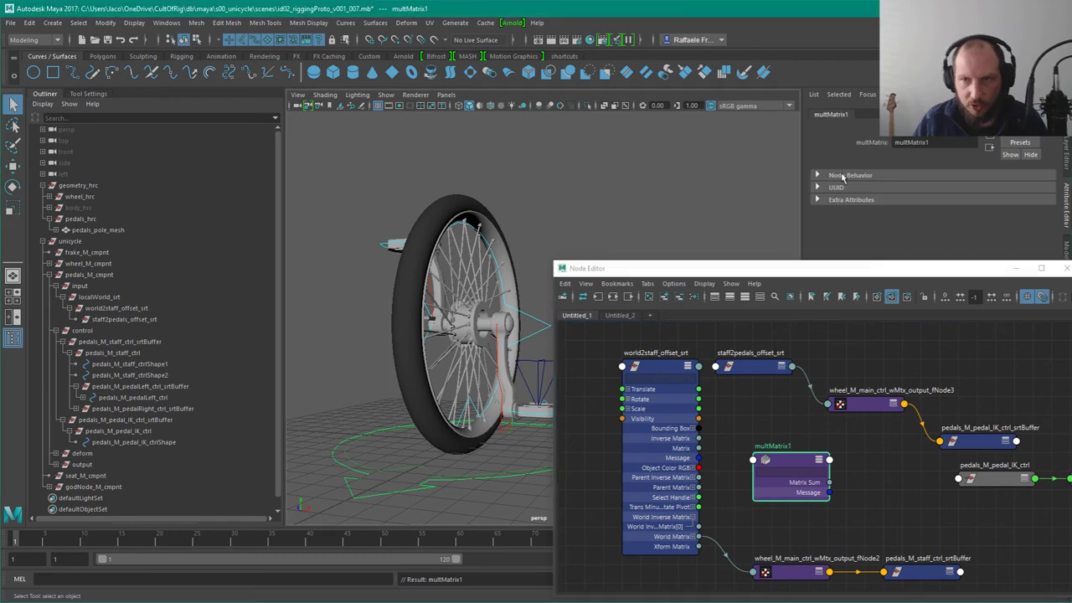
click(803, 488)
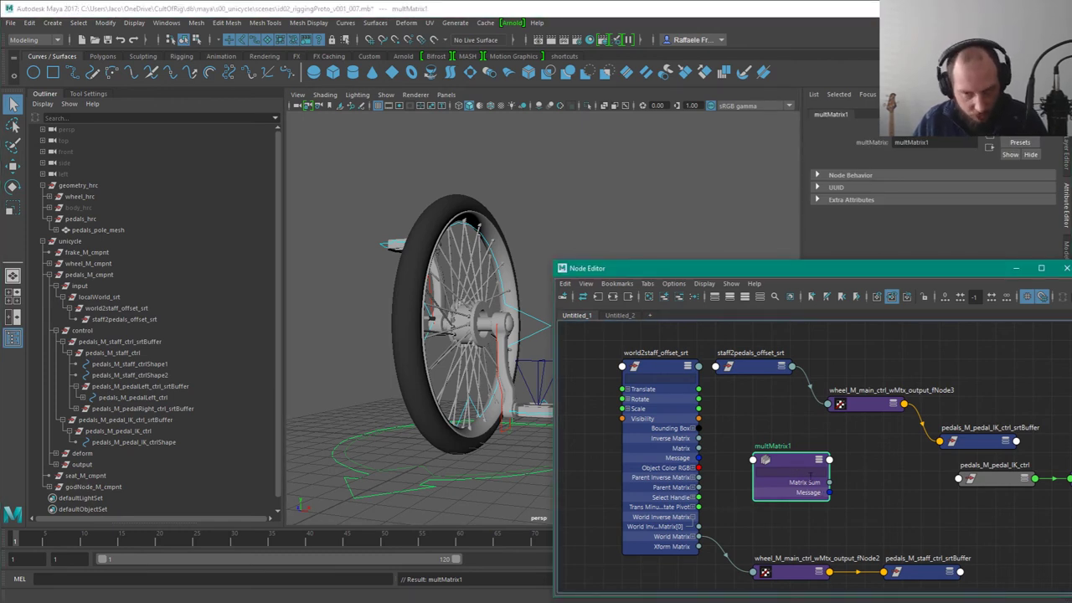
right_click(789, 466)
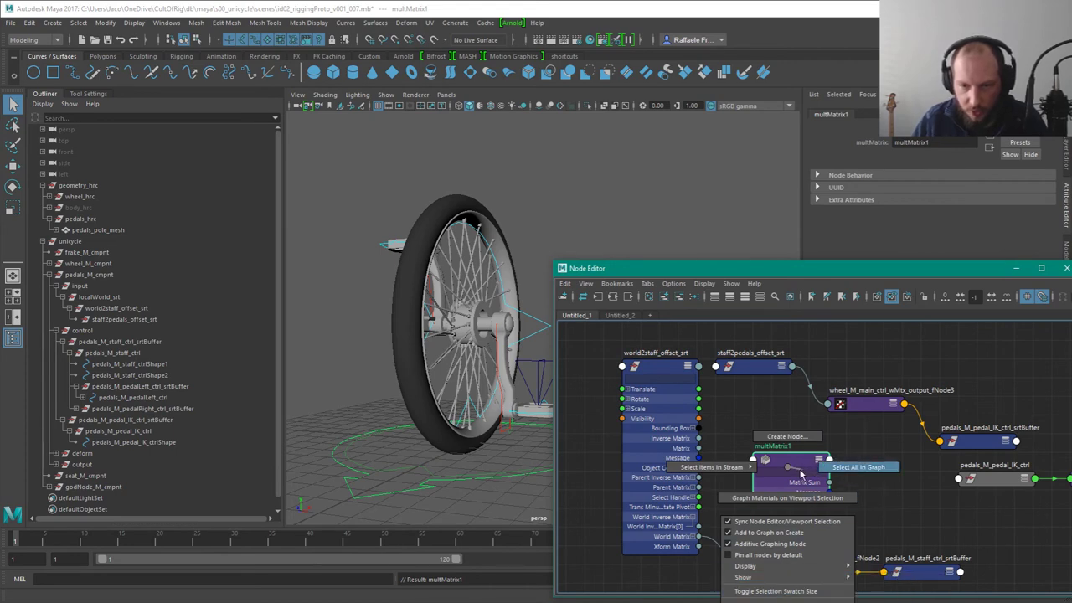
click(825, 466)
click(804, 452)
Step: Turn on custom attribute list editing for multMatrix1 and expand its Matrix In attribute
right_click(790, 464)
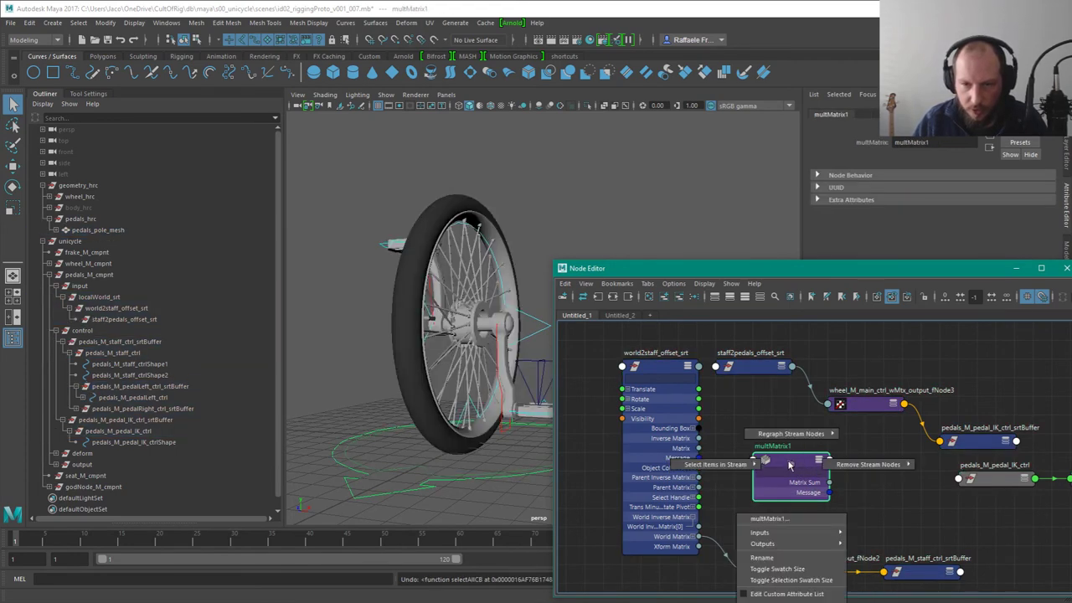
click(785, 593)
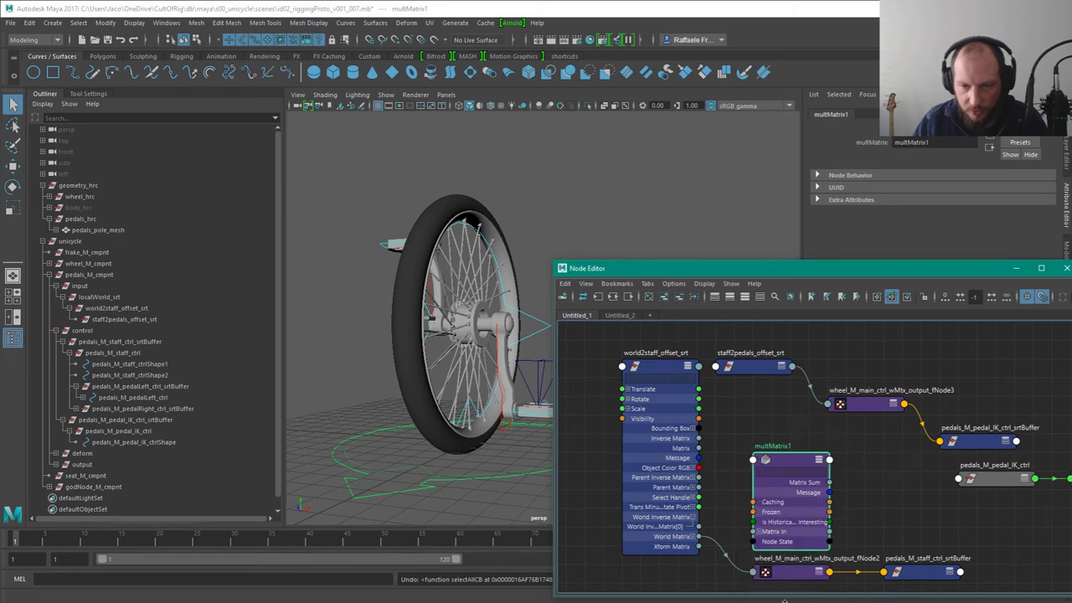
click(759, 532)
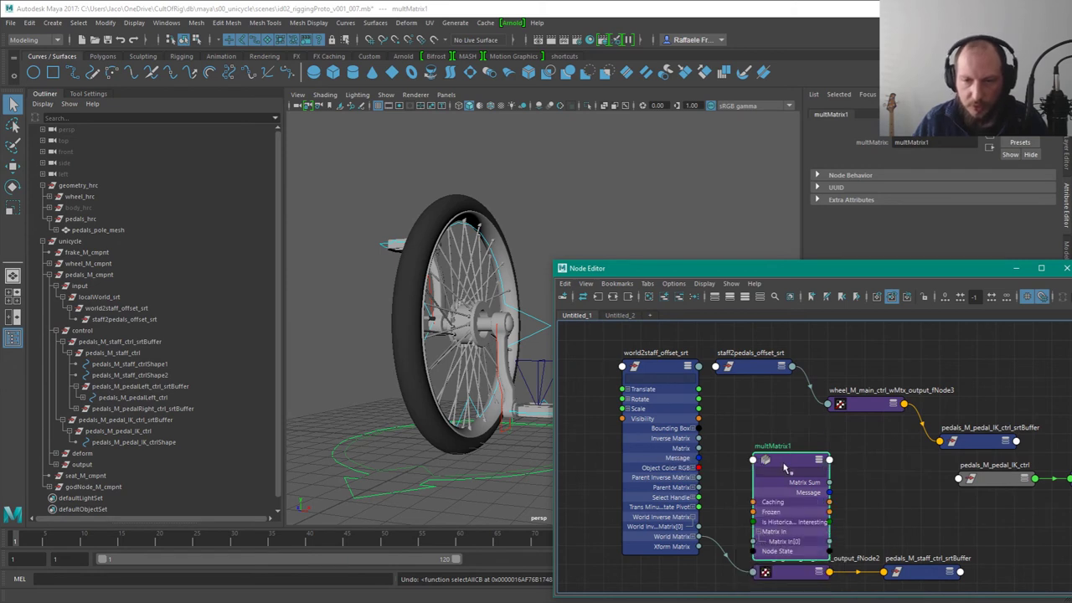
Step: Move the multMatrix1 node directly below vectorProduct2, near pedals_M_pedal_IK_ctrl
drag(785, 466, 787, 423)
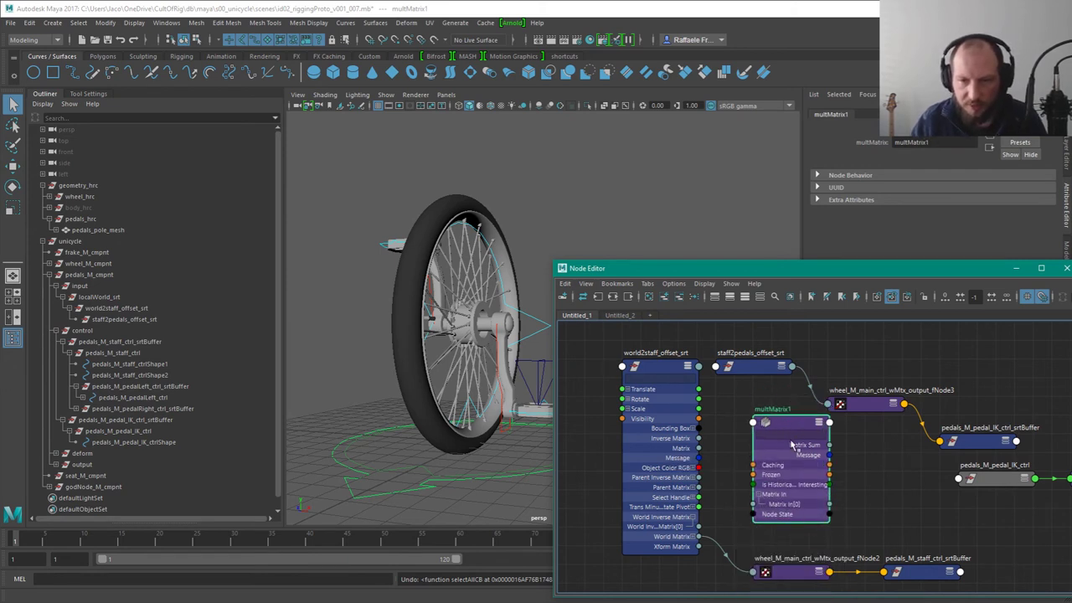
alt+middle_drag(780, 443, 705, 440)
drag(723, 421, 986, 509)
alt+middle_drag(958, 497, 843, 417)
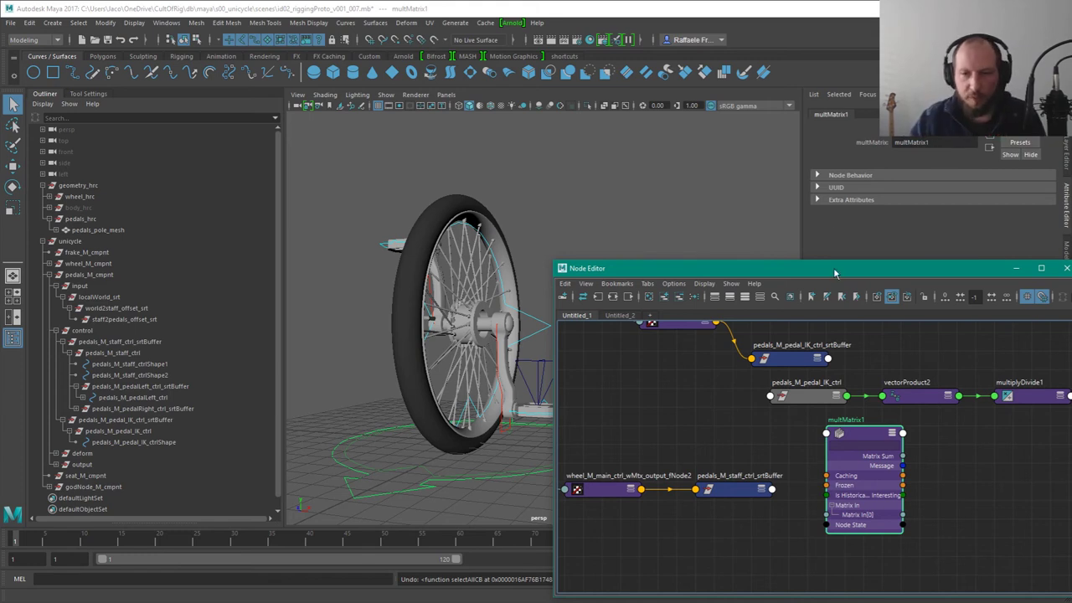
click(791, 396)
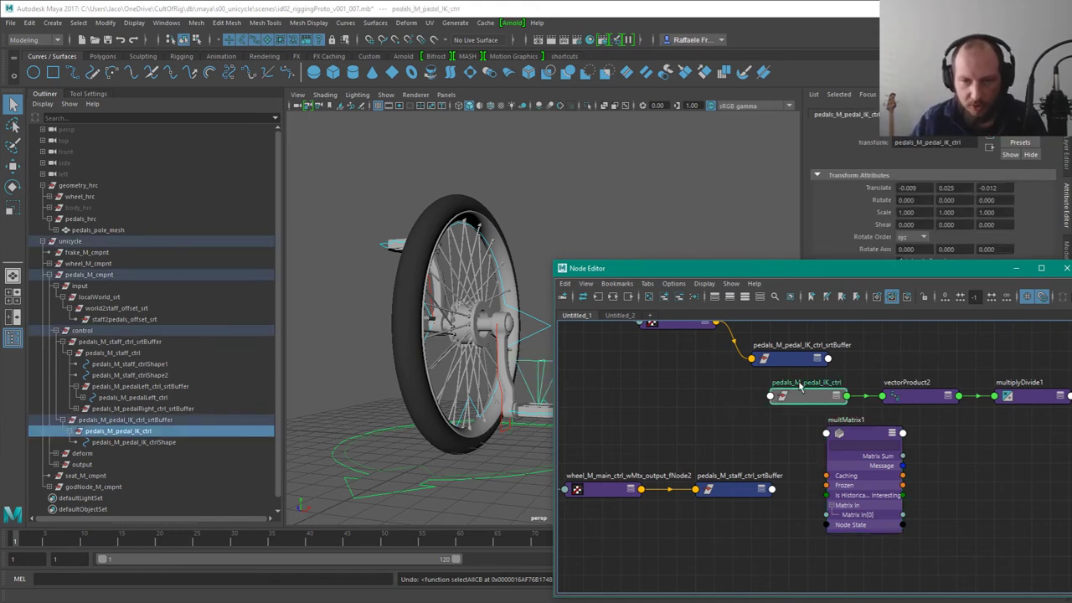
drag(861, 442, 916, 435)
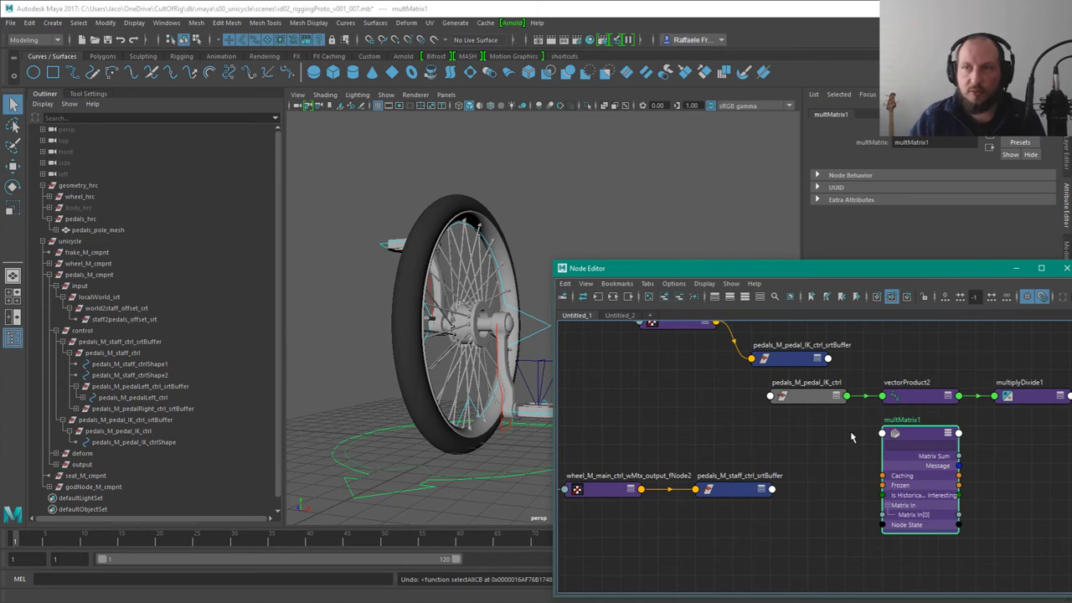
Step: Show pedals_M_pedal_IK_ctrl's attributes and connect its World Matrix[0] to multMatrix1's Matrix In[0]
click(808, 396)
key(3)
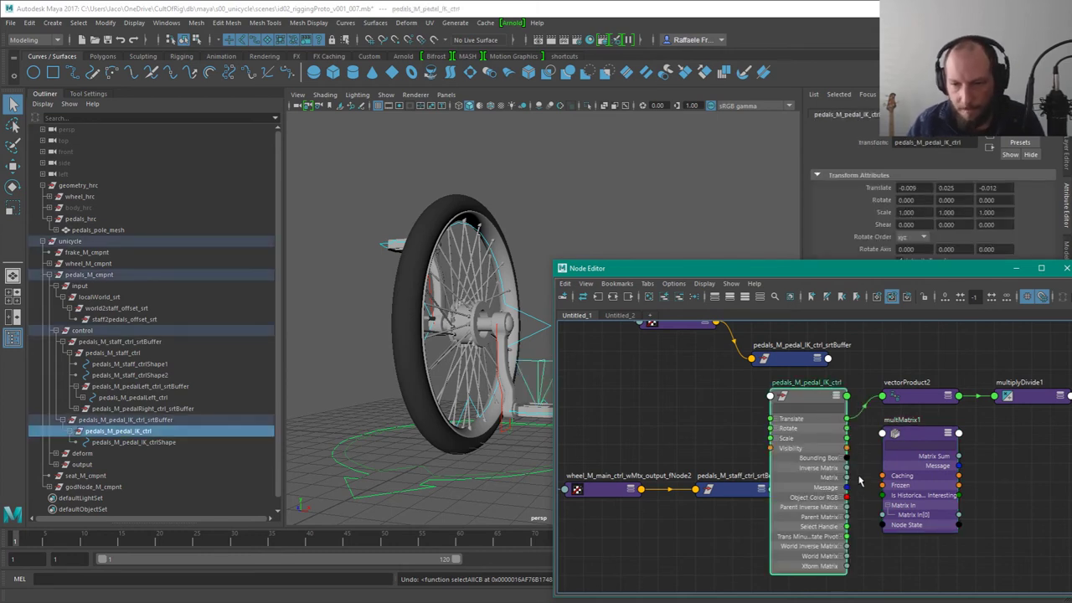
alt+middle_drag(862, 511, 808, 485)
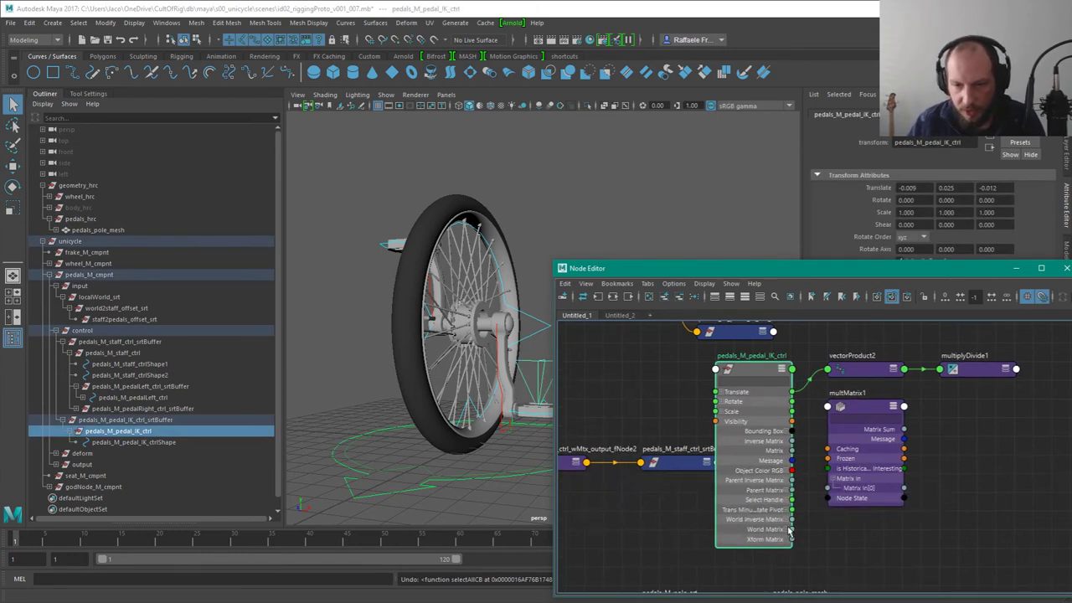
drag(791, 529, 827, 488)
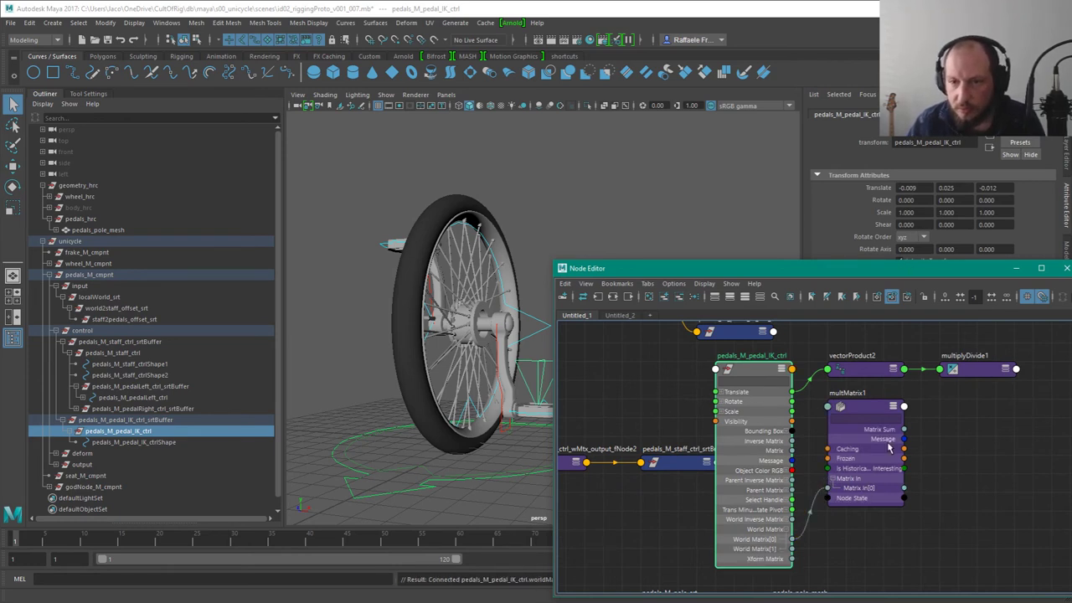
Step: Reduce multMatrix1 to its connected attributes, collapse pedals_M_pedal_IK_ctrl to its header, and select multMatrix1
click(881, 413)
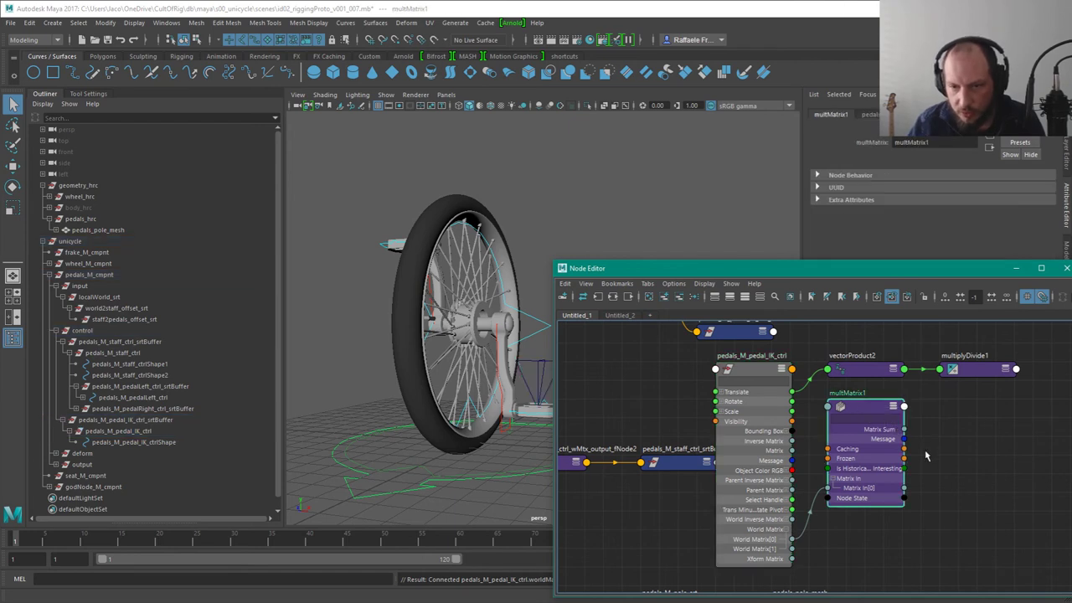
key(2)
click(774, 424)
key(1)
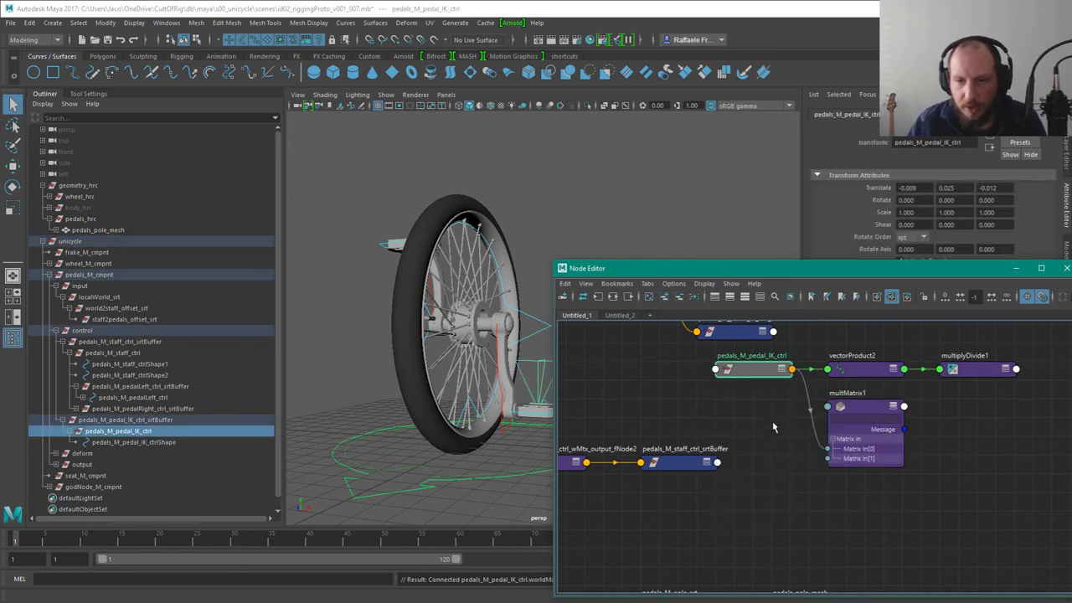
alt+middle_drag(859, 425, 882, 505)
click(889, 488)
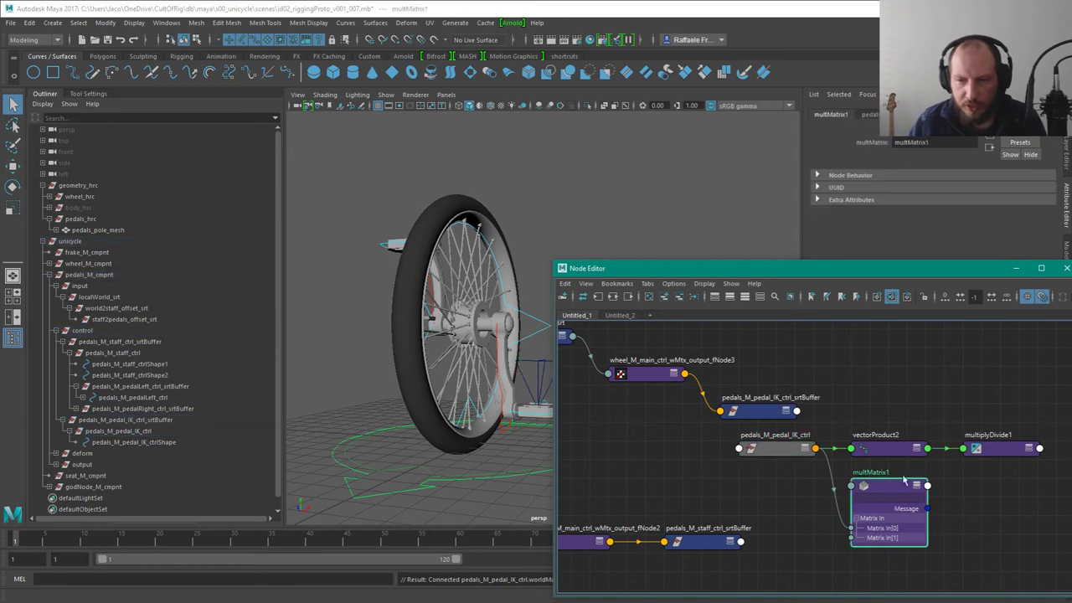
Step: Connect world2staff_offset_srt's World Inverse Matrix[0] to multMatrix1's Matrix In[1]
alt+middle_drag(760, 473, 923, 468)
scroll(747, 461, down, 2)
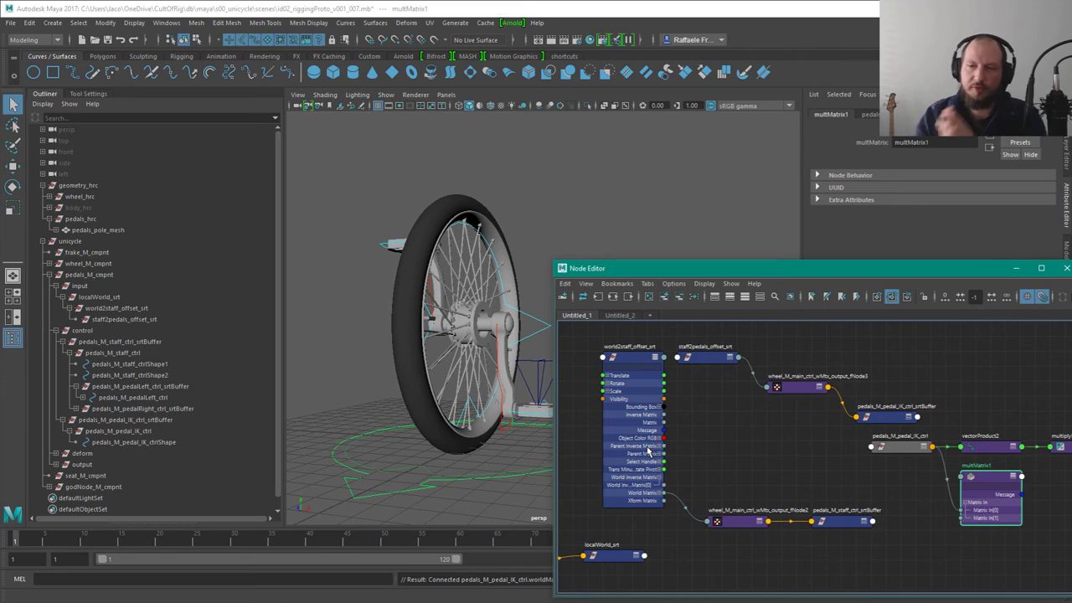
click(802, 447)
scroll(802, 448, up, 2)
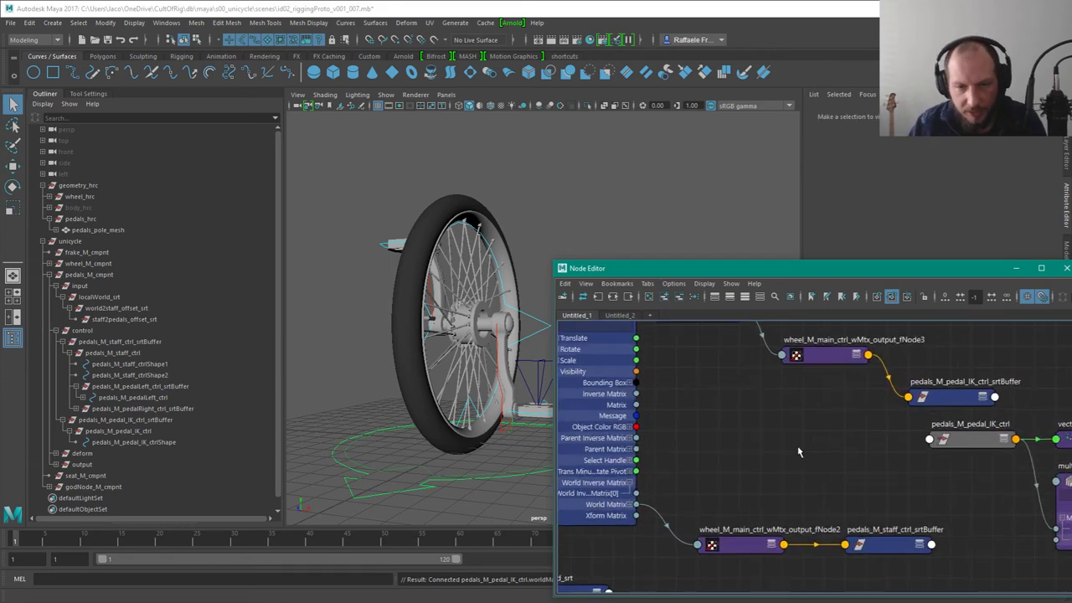
alt+right_drag(729, 450, 647, 443)
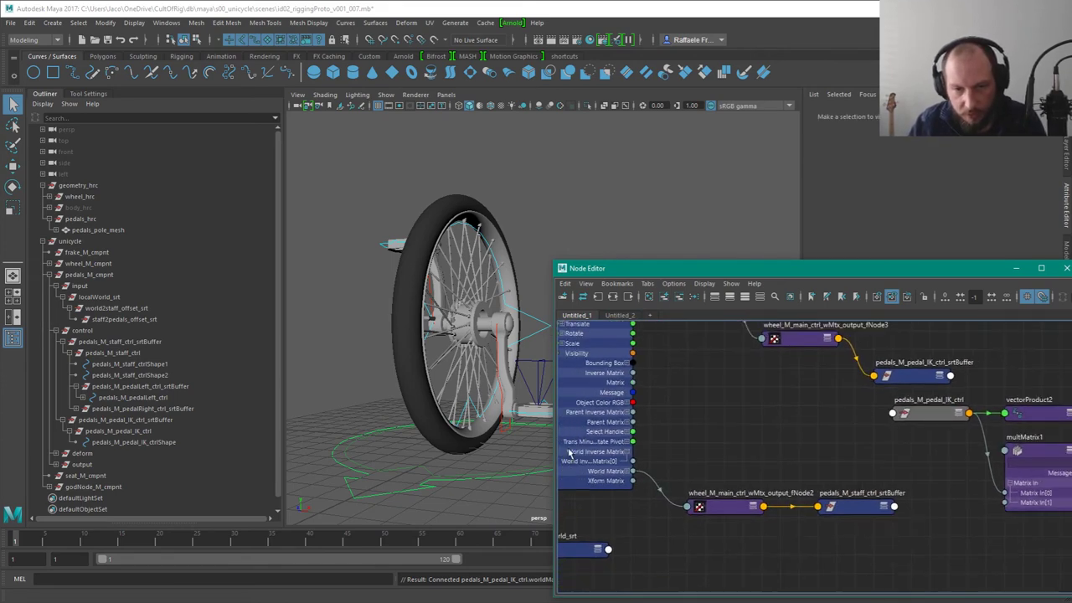
drag(634, 459, 1004, 502)
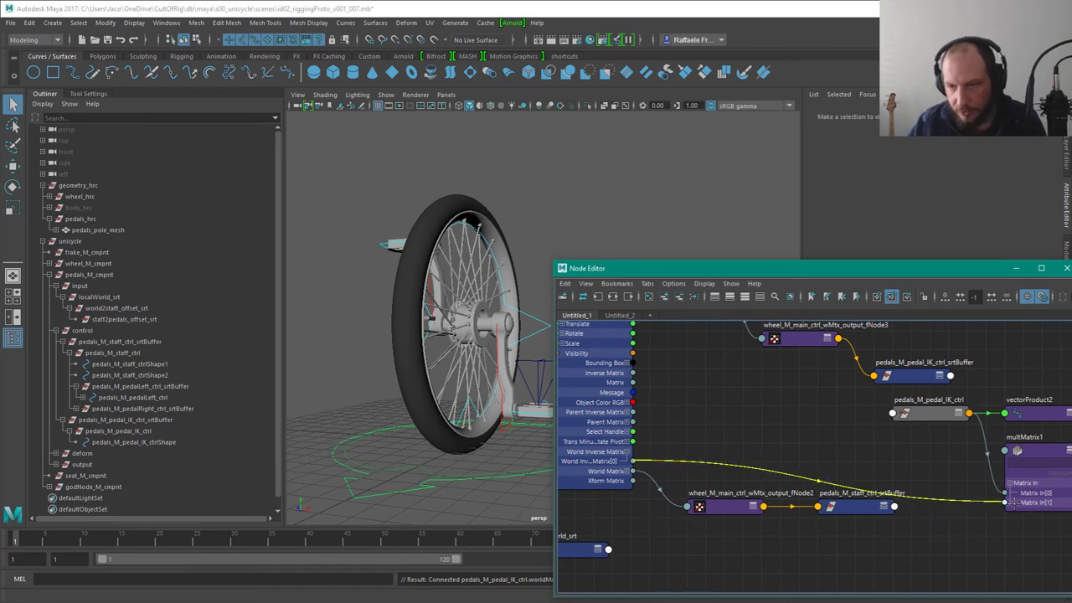
alt+middle_drag(904, 445, 725, 454)
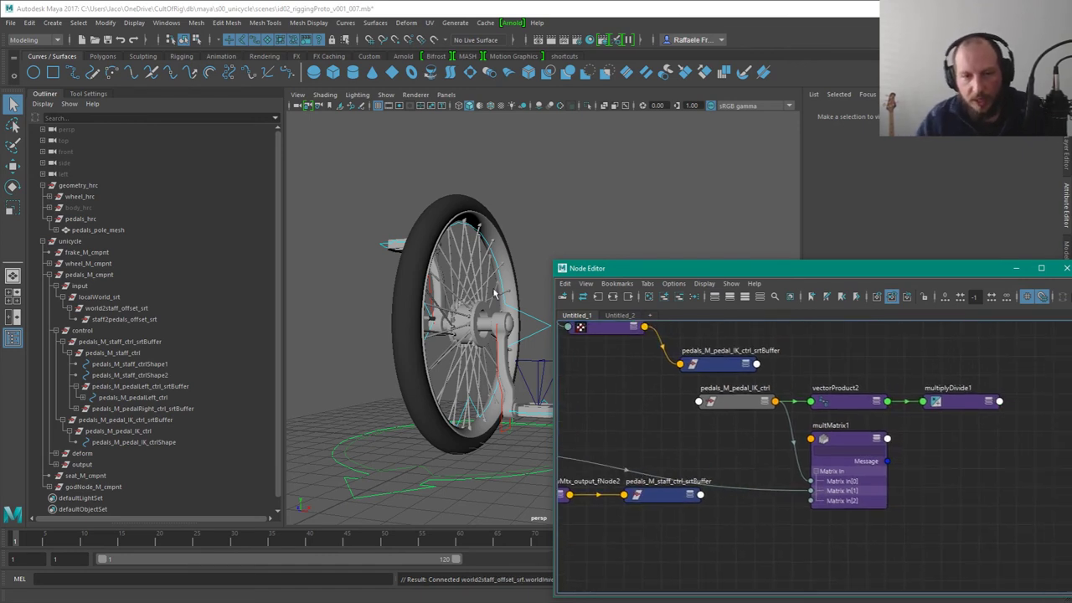
Step: Create a polygon sphere, move its pSphere1 transform node to the right of multMatrix1, and show all its attributes
alt+drag(536, 419, 520, 340)
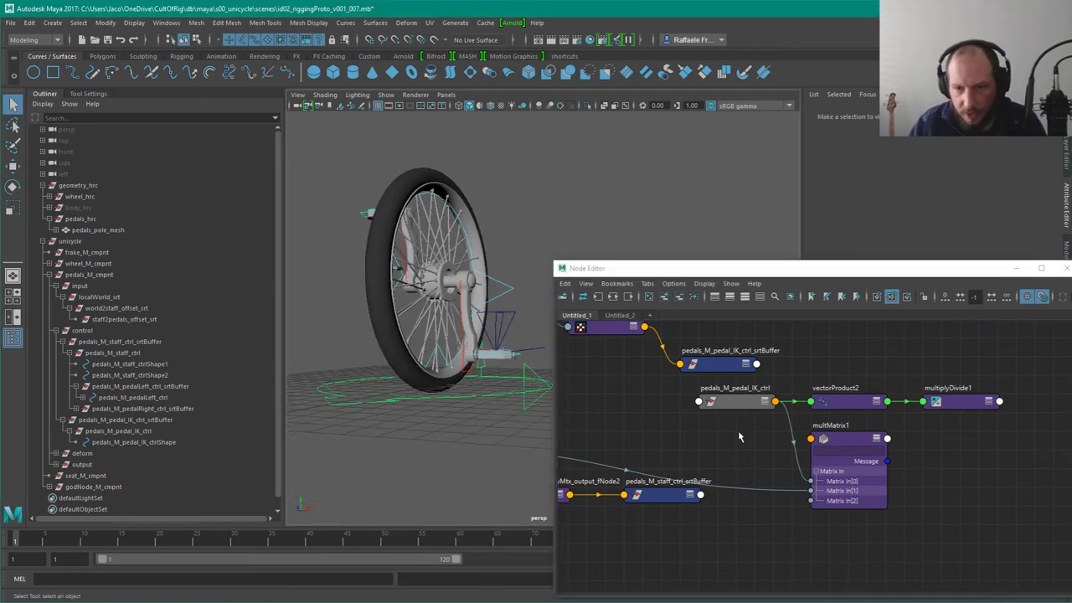
click(101, 56)
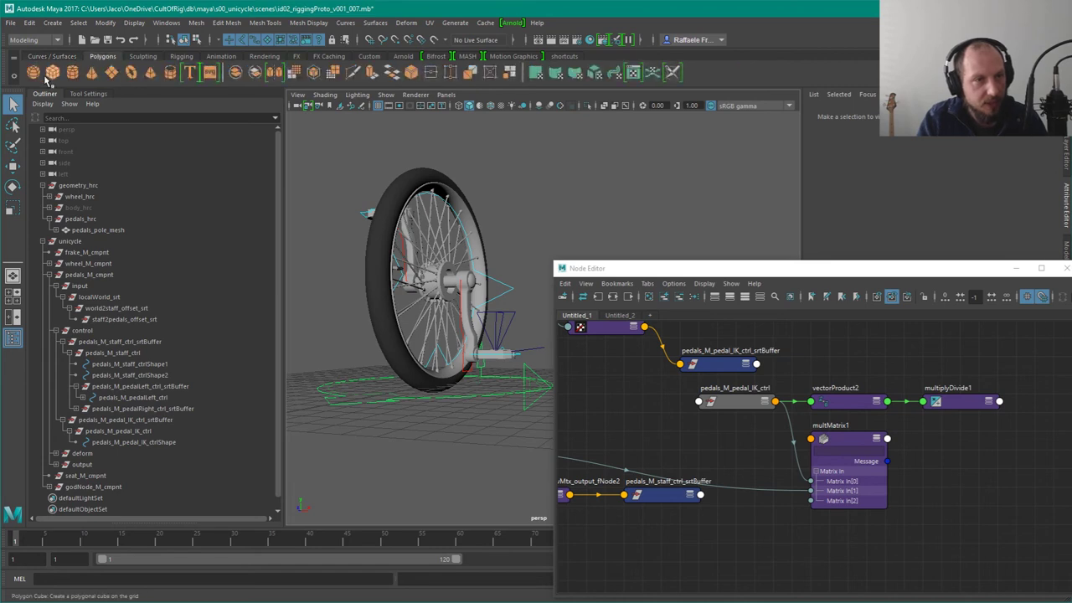
click(34, 72)
alt+right_drag(874, 428, 994, 426)
alt+middle_drag(995, 426, 869, 482)
drag(788, 474, 921, 444)
alt+right_drag(862, 432, 968, 438)
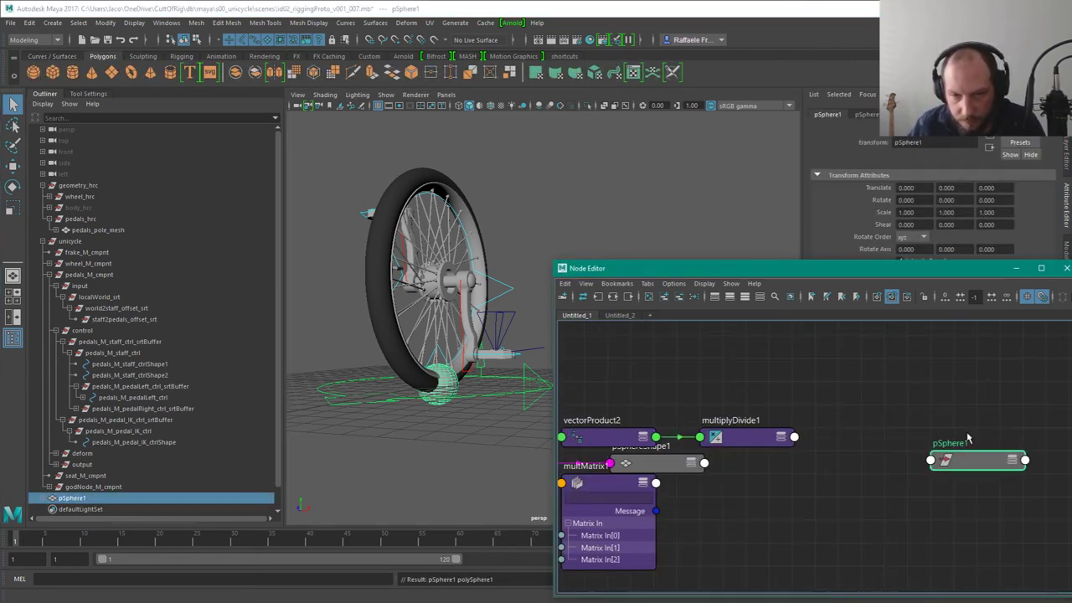
alt+right_drag(815, 520, 764, 516)
alt+middle_drag(764, 516, 808, 505)
drag(963, 461, 876, 512)
key(3)
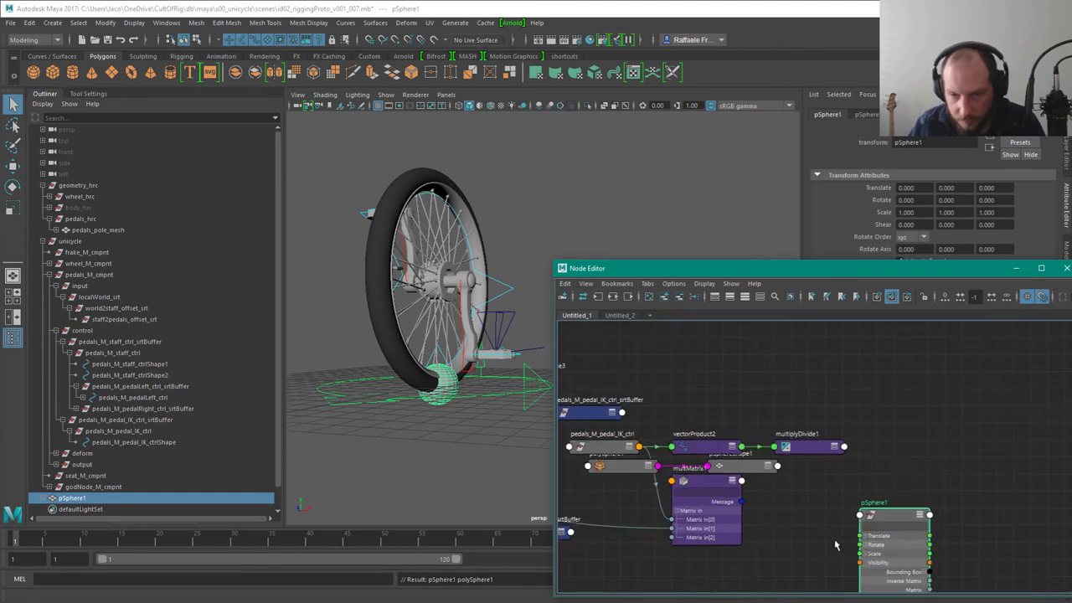
Step: Move multMatrix1 slightly lower and expand it fully to expose its Matrix Sum output
click(706, 490)
drag(706, 490, 715, 511)
key(3)
alt+middle_drag(815, 488, 826, 408)
click(773, 442)
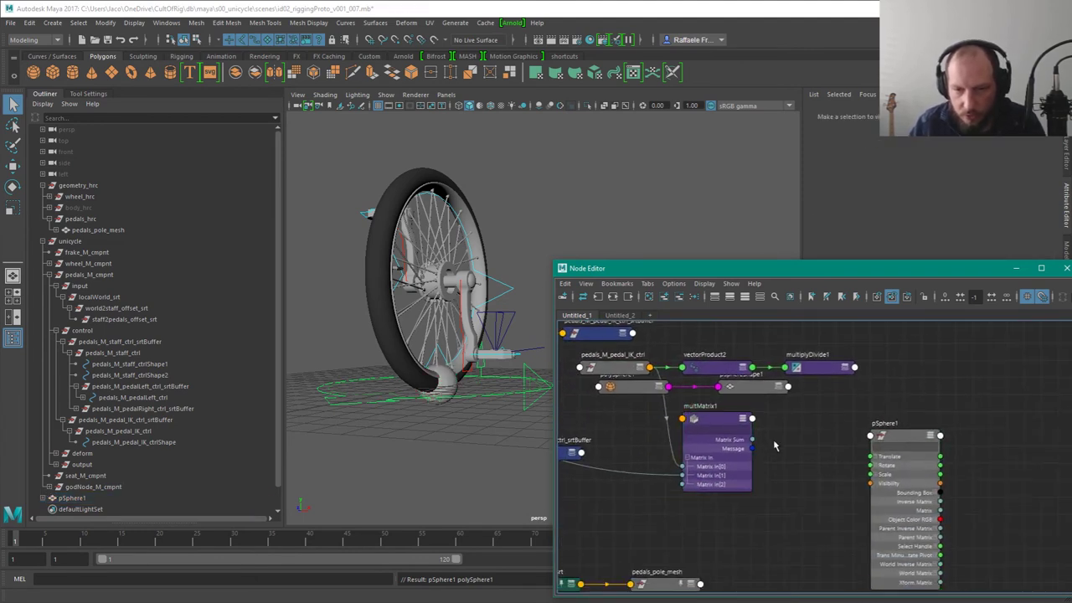
Step: Add a decomposeMatrix node between multMatrix1 and pSphere1, and connect multMatrix1's Matrix Sum to its Input Matrix
click(714, 417)
key(Tab)
text(decomp)
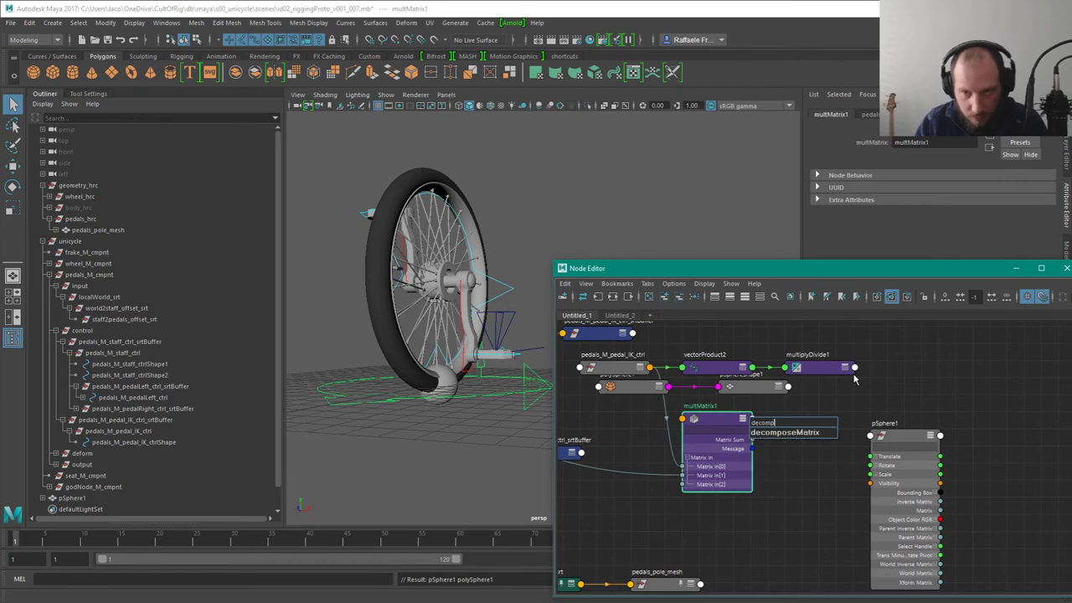
key(Return)
drag(779, 425, 797, 429)
key(3)
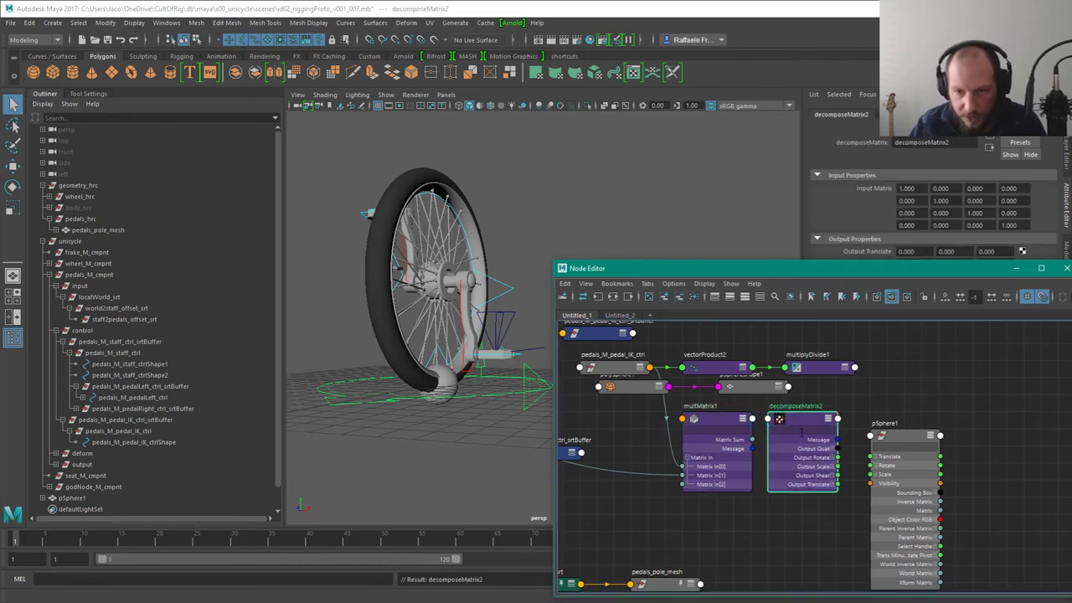
key(4)
click(863, 383)
scroll(865, 386, up, 4)
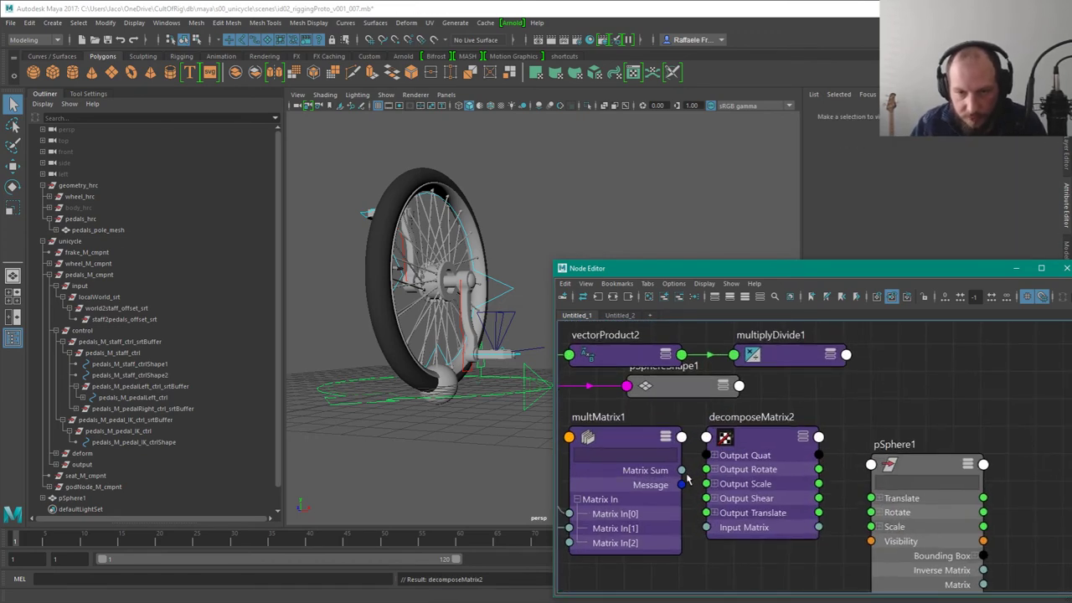
drag(681, 470, 706, 527)
alt+middle_drag(932, 488, 911, 427)
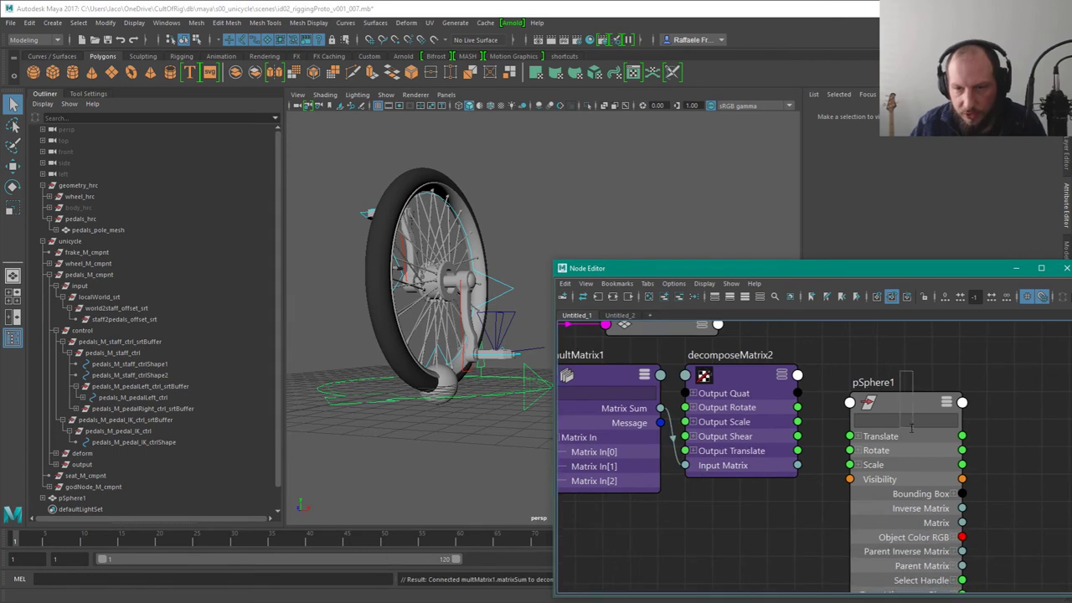
Step: Connect decomposeMatrix2's Output Rotate, Output Scale and Output Translate to pSphere1's Rotate, Scale and Translate
drag(911, 427, 911, 373)
drag(797, 408, 849, 395)
drag(800, 425, 862, 410)
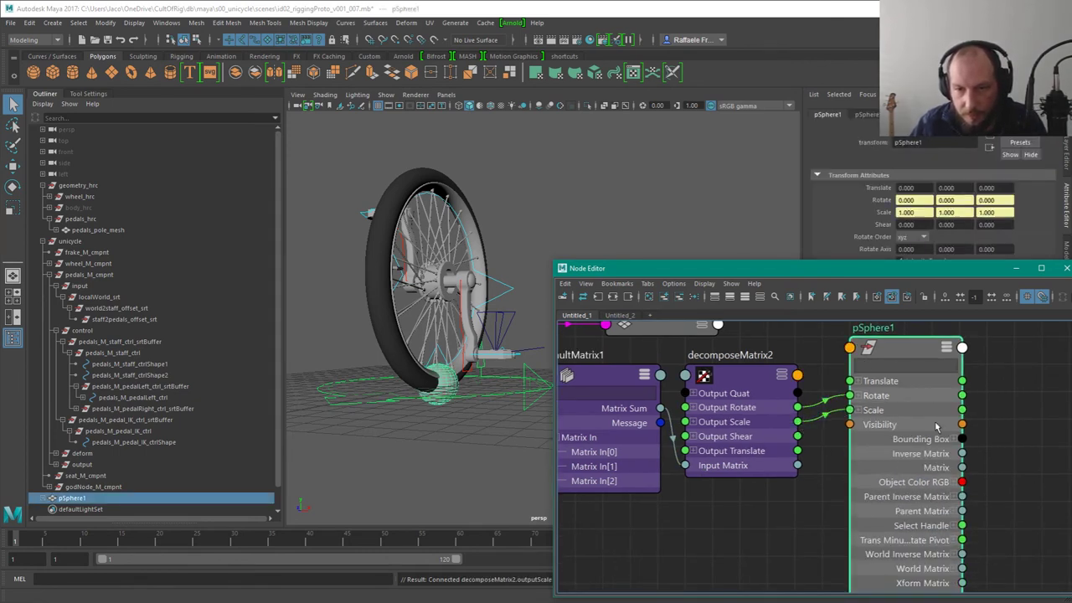
drag(798, 450, 849, 381)
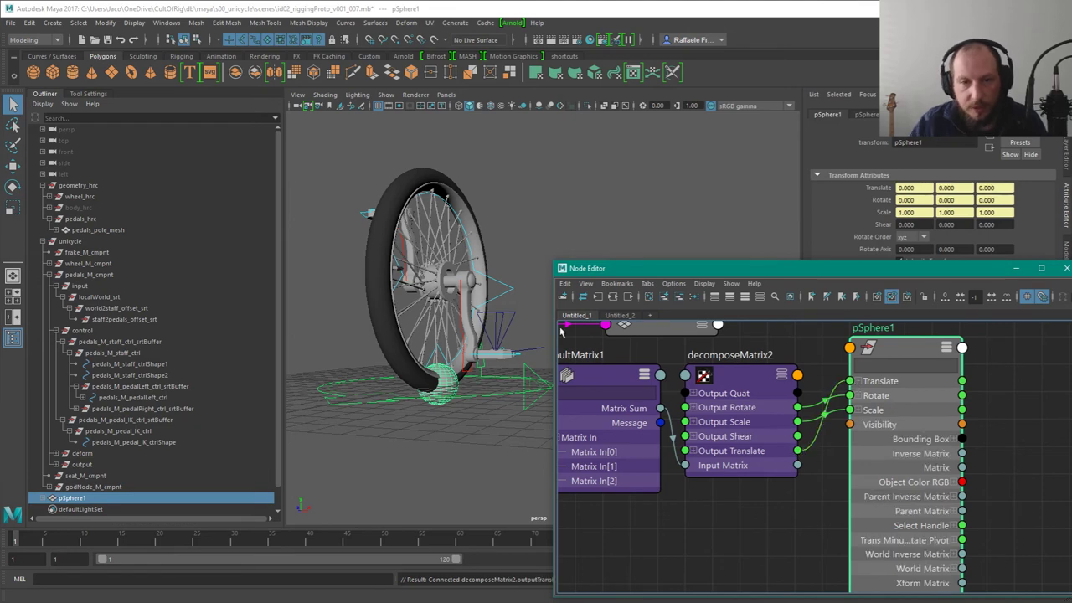
Step: Examine where the sphere sits relative to the wheel and pedals, and trace the nodes feeding multMatrix1
alt+drag(470, 366, 491, 375)
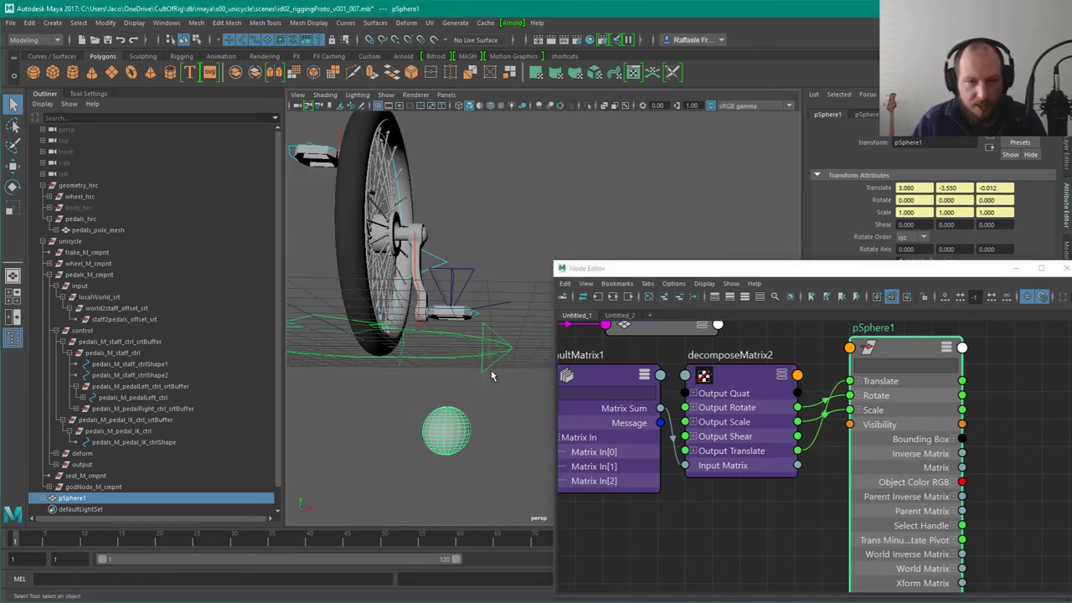
alt+drag(446, 246, 397, 253)
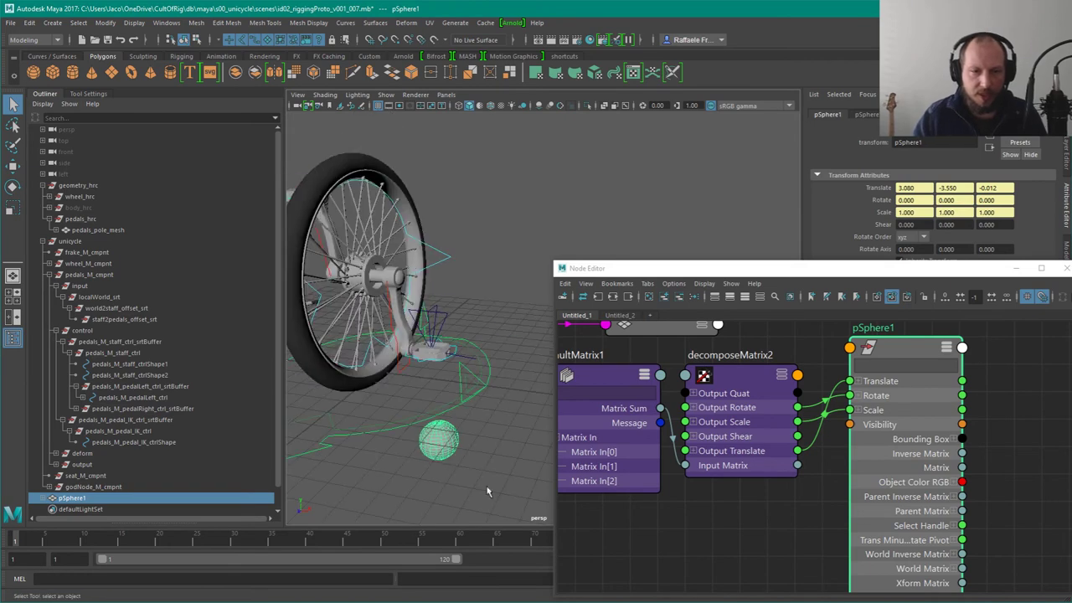
click(961, 364)
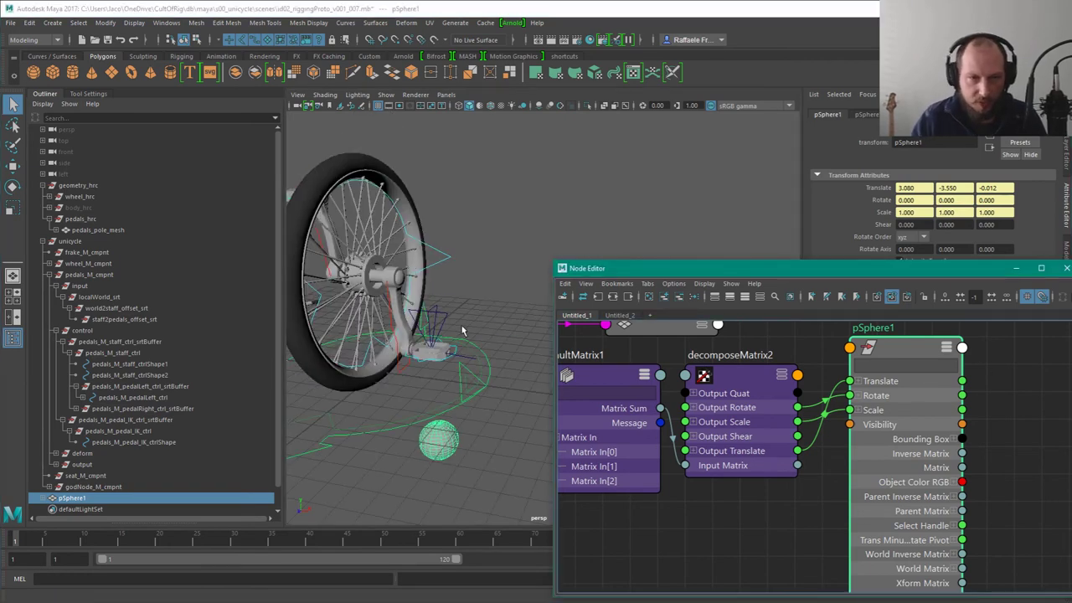
alt+drag(465, 332, 507, 354)
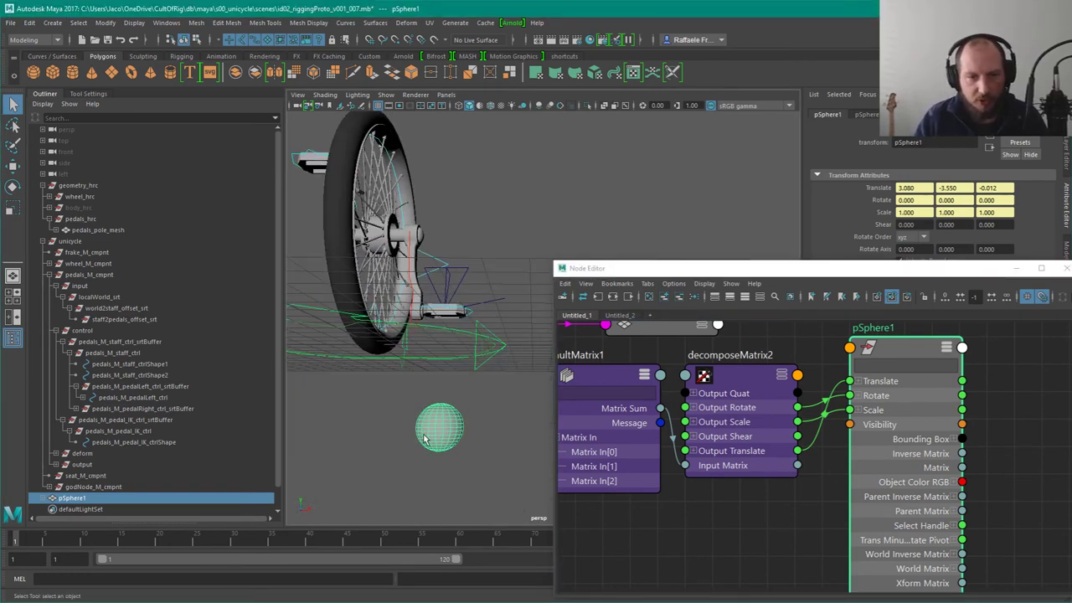
scroll(751, 407, down, 6)
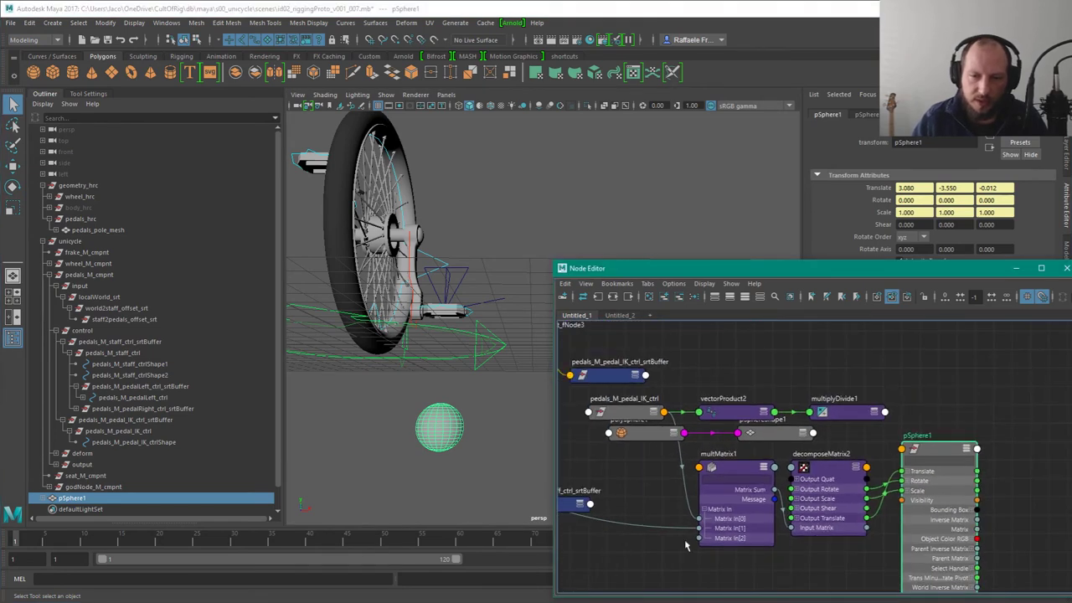
drag(851, 445, 930, 476)
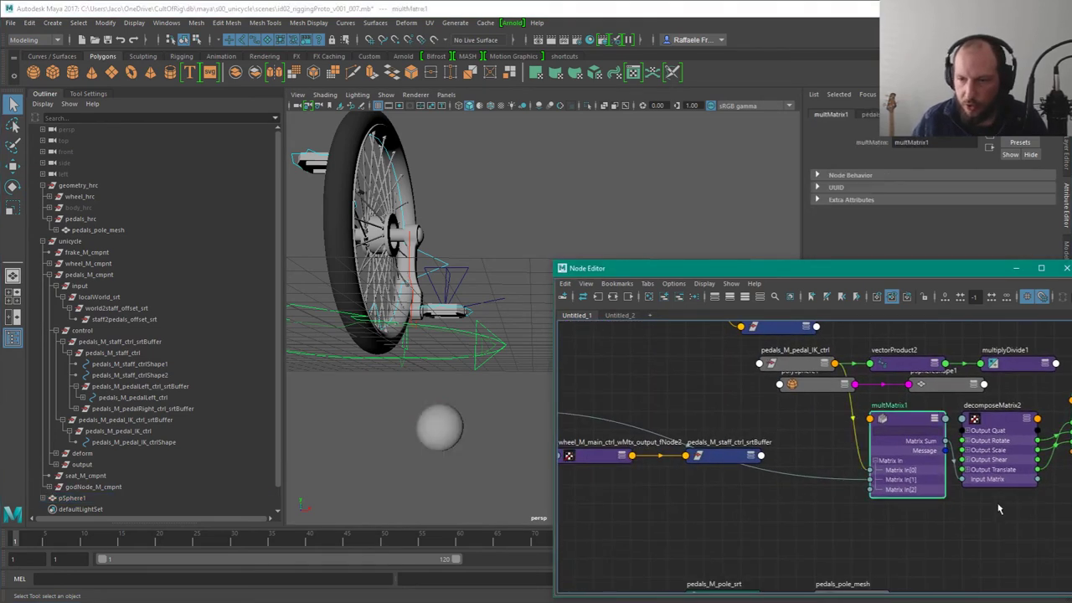
shift+drag(997, 503, 972, 463)
alt+middle_drag(803, 355, 851, 450)
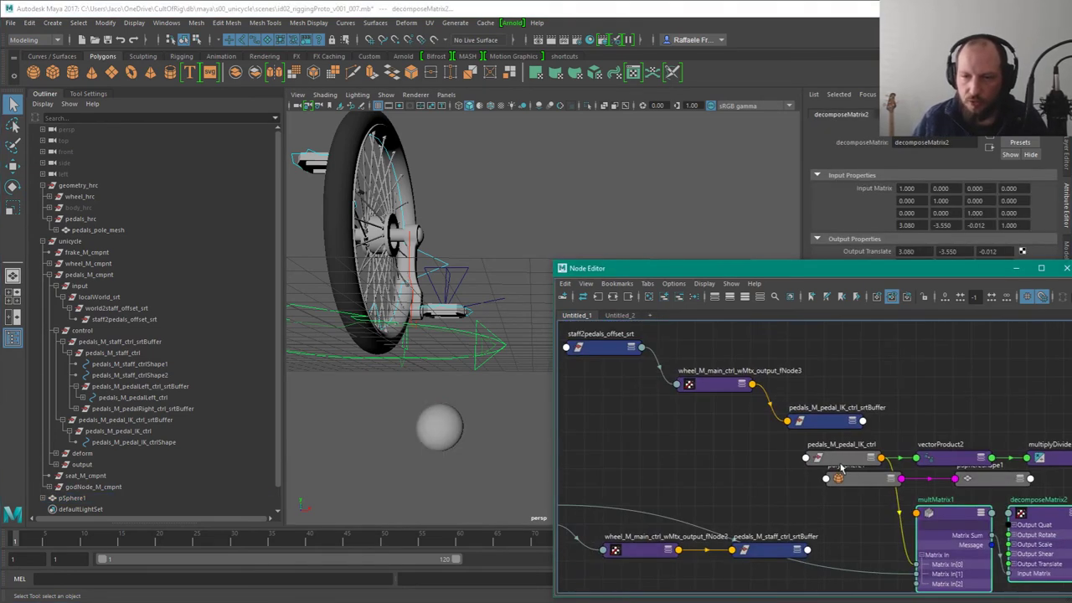
alt+middle_drag(713, 464, 732, 382)
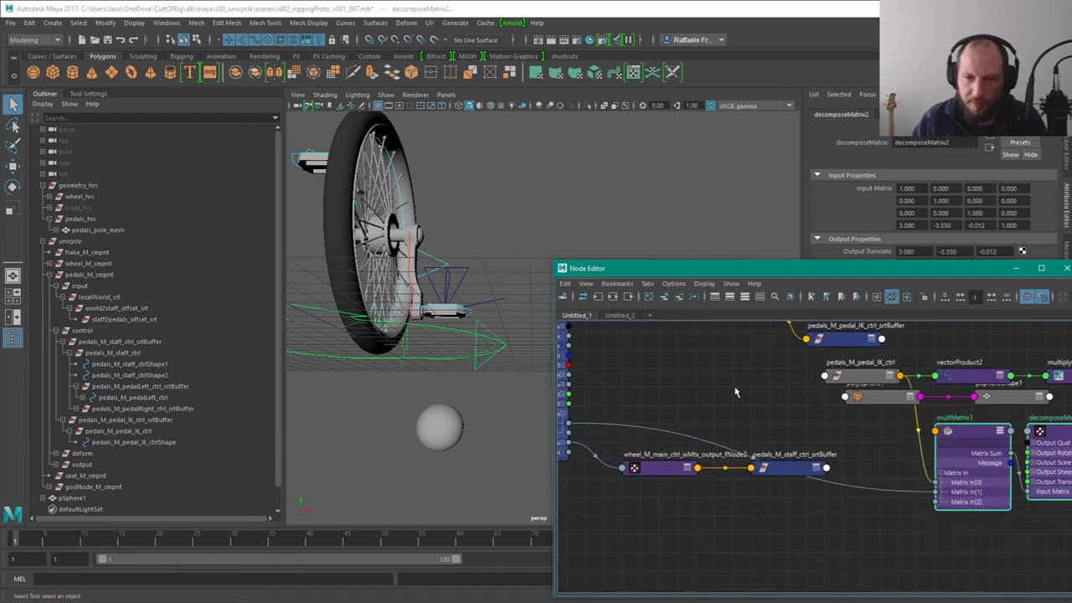
alt+middle_drag(834, 403, 939, 426)
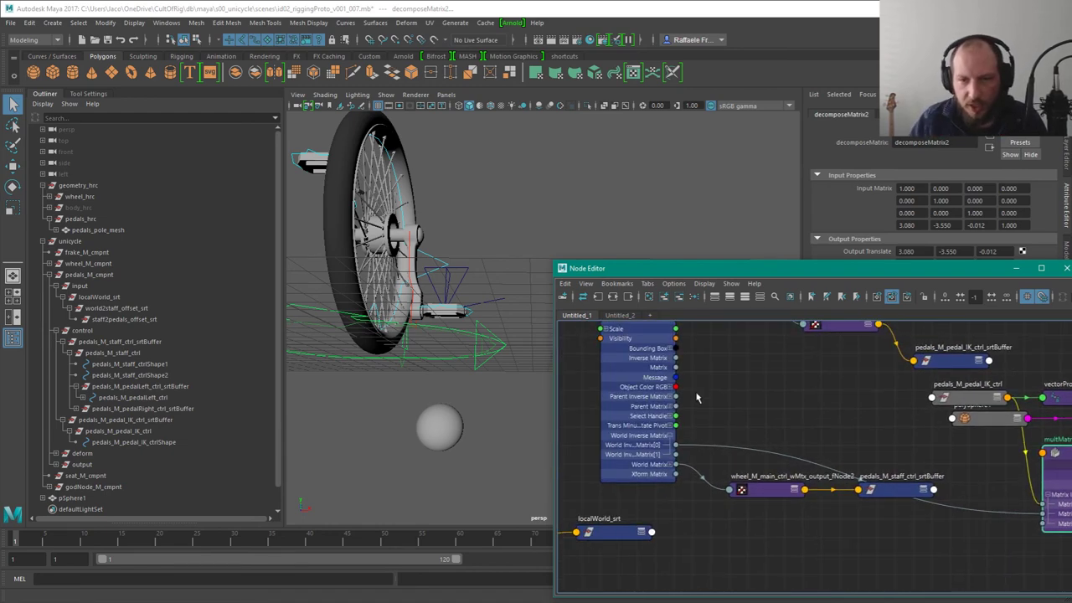
Step: Collapse world2staff_offset_srt to its header and place it below and left of staff2pedals_offset_srt
click(613, 391)
key(1)
alt+middle_drag(808, 394, 824, 541)
drag(670, 436, 653, 473)
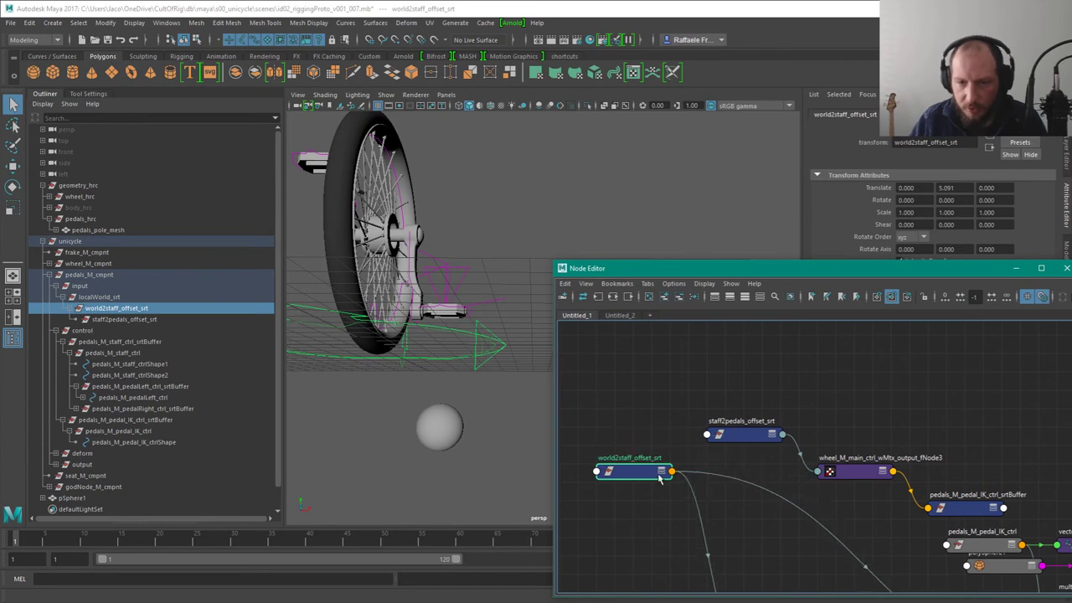
Step: Remove the polySphere1 and pSphereShape1 nodes from the graph without deleting the sphere
alt+middle_drag(865, 539, 815, 469)
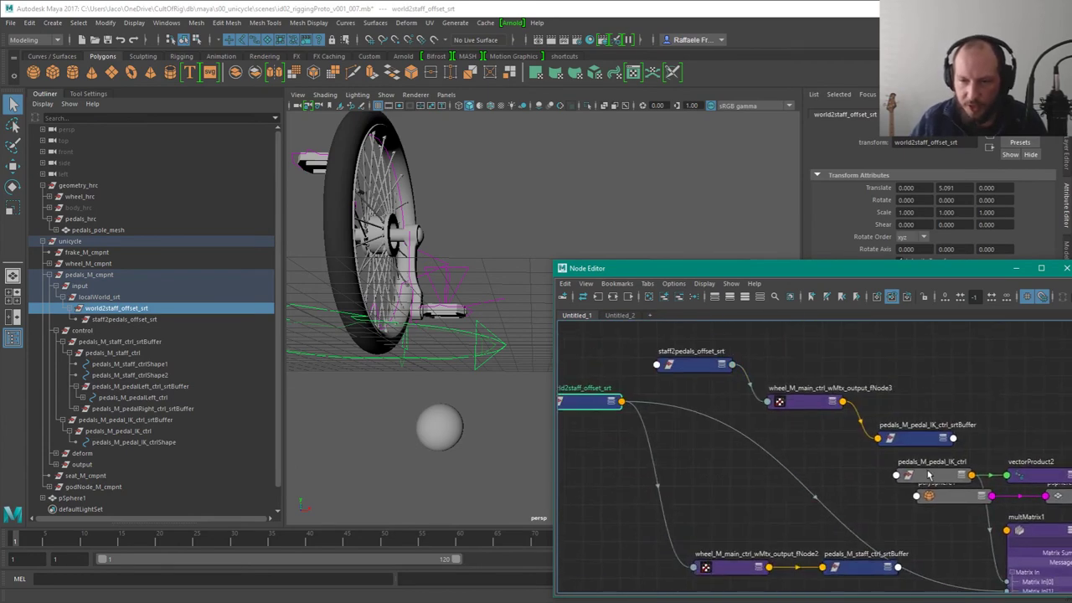
drag(949, 496, 893, 530)
alt+middle_drag(1066, 509, 840, 452)
shift+drag(852, 441, 962, 328)
alt+middle_drag(809, 323, 783, 429)
drag(775, 470, 847, 401)
click(909, 377)
drag(1011, 362, 953, 406)
drag(781, 344, 956, 434)
key(minus)
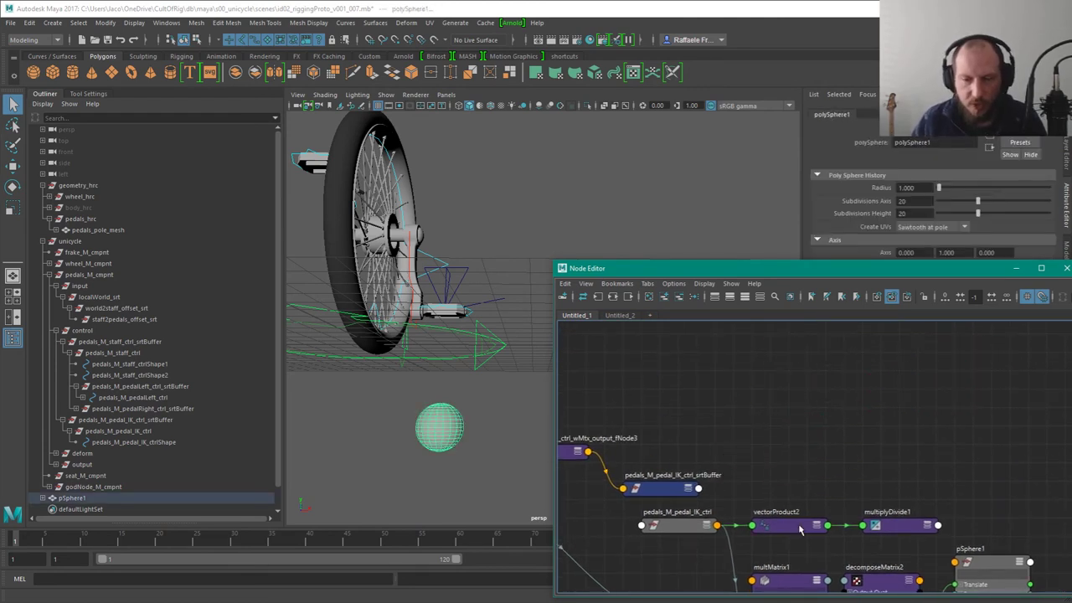
Step: Move the pedals_M_staff_ctrl_srtBuffer node lower, clear of the connection running to multMatrix1
alt+middle_drag(783, 474, 855, 319)
alt+middle_drag(664, 421, 718, 441)
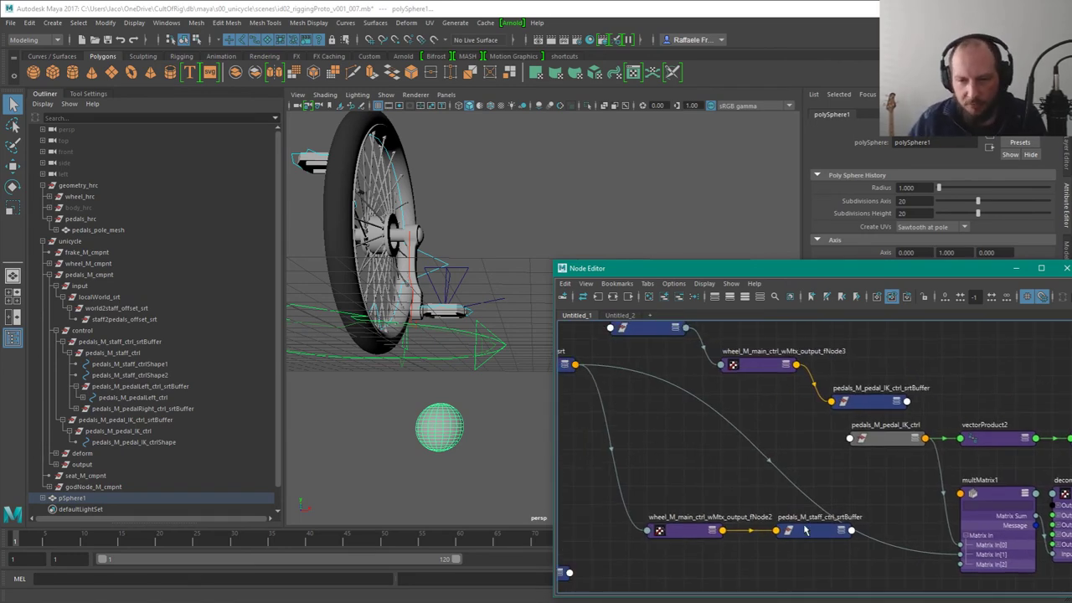
drag(805, 530, 798, 562)
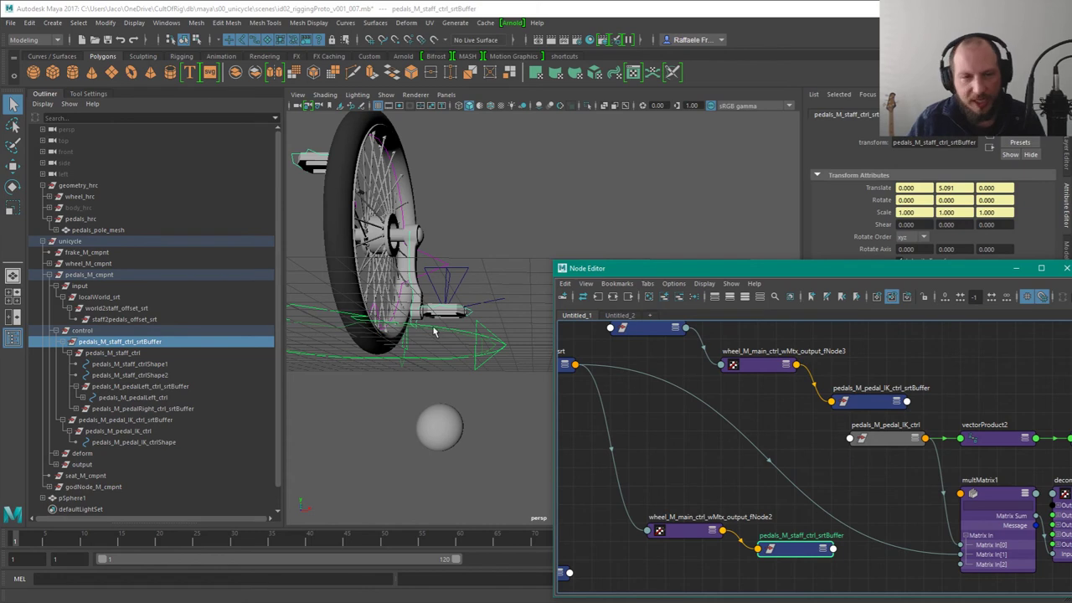
Step: Review the matrix chain from world2staff_offset_srt through multMatrix1 to pSphere1, checking the offset's and sphere's transforms
alt+middle_drag(858, 442, 916, 450)
click(902, 545)
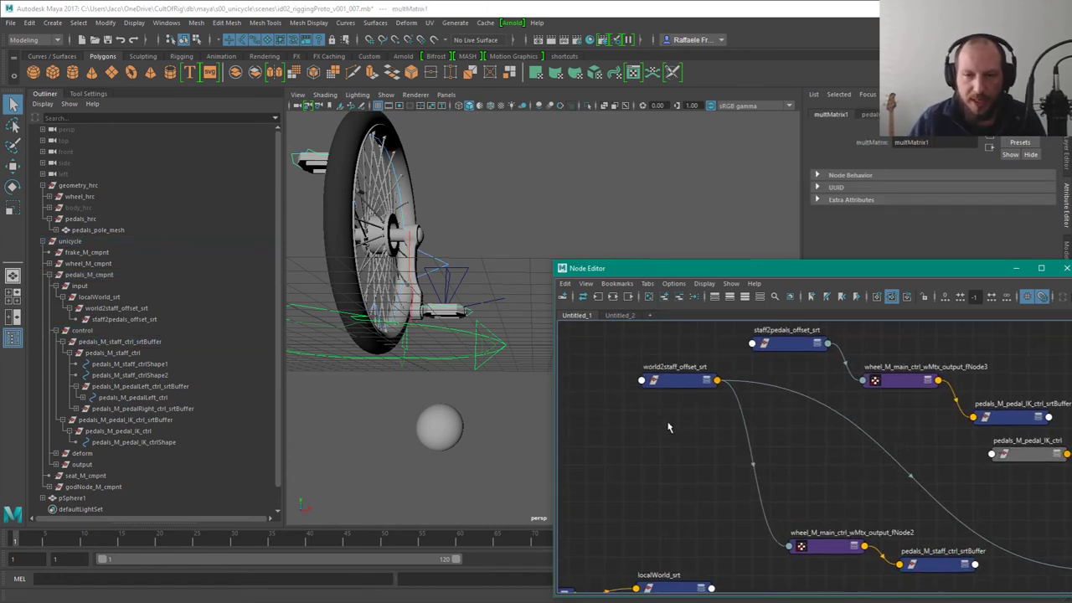
click(674, 380)
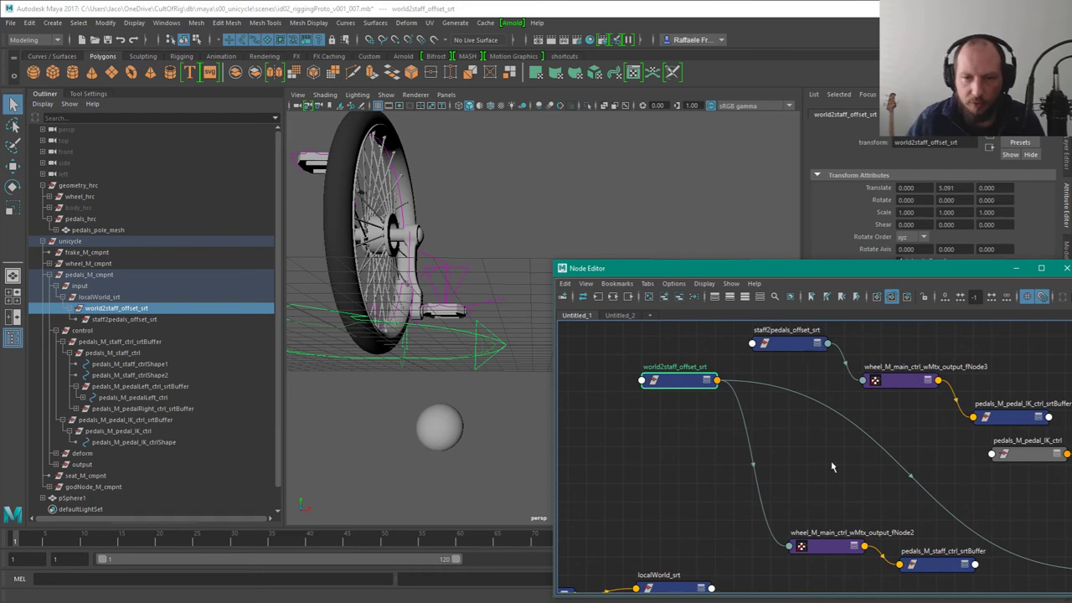
alt+middle_drag(832, 462, 744, 539)
alt+middle_drag(773, 463, 546, 390)
click(1024, 464)
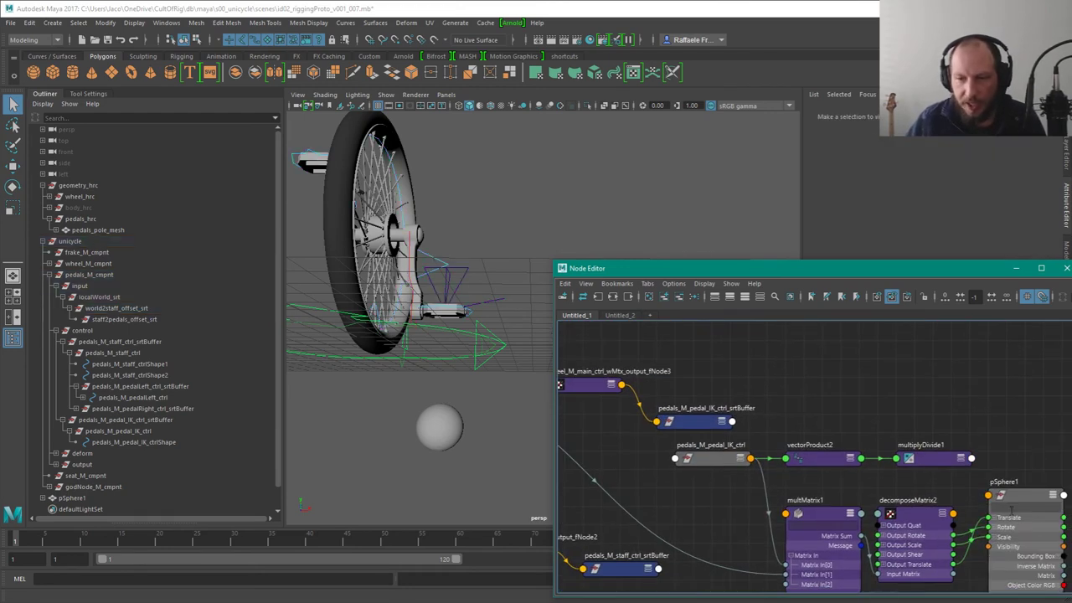
click(423, 429)
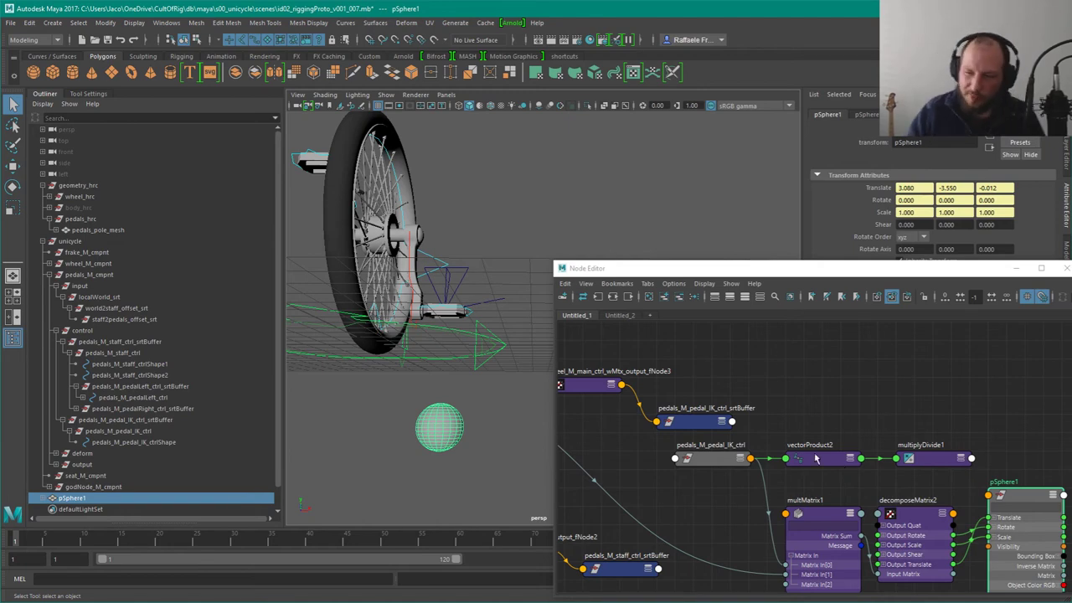
alt+middle_drag(689, 478, 789, 506)
alt+right_drag(789, 506, 742, 476)
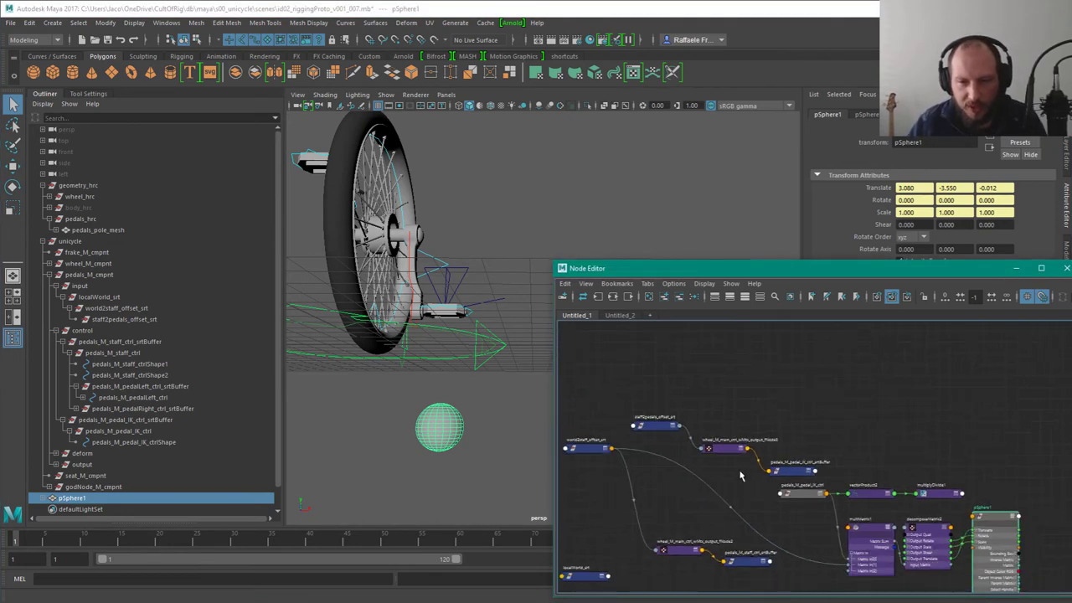
Step: Move the pedals_M_staff_ctrl_srtBuffer branch up beneath the pedal IK buffer branch and place world2staff_offset_srt just below it
alt+middle_drag(717, 458, 753, 410)
drag(722, 476, 743, 435)
click(610, 400)
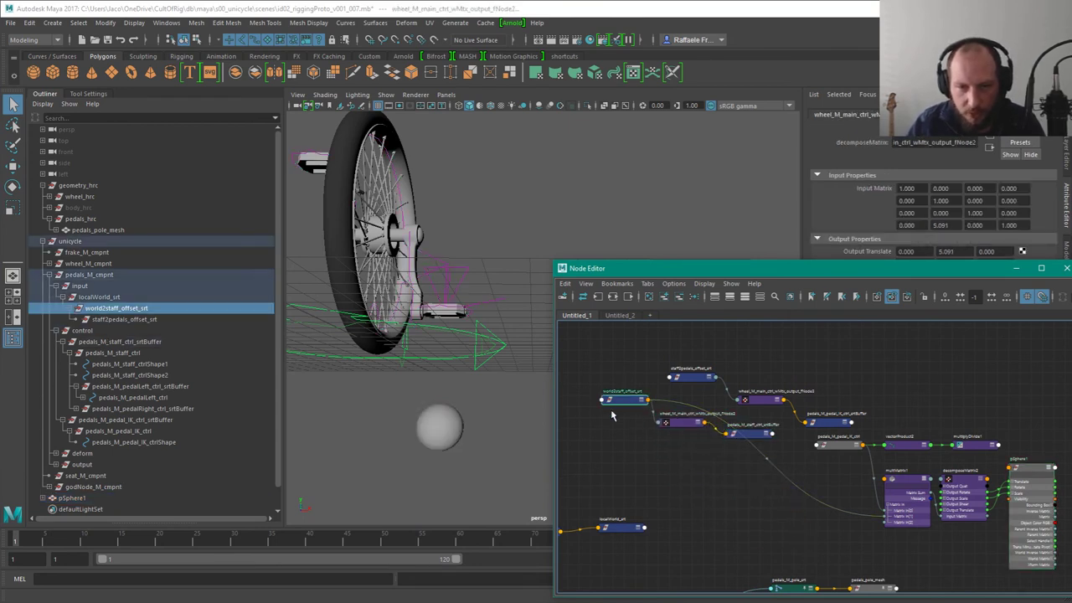
drag(610, 400, 617, 451)
scroll(842, 477, up, 3)
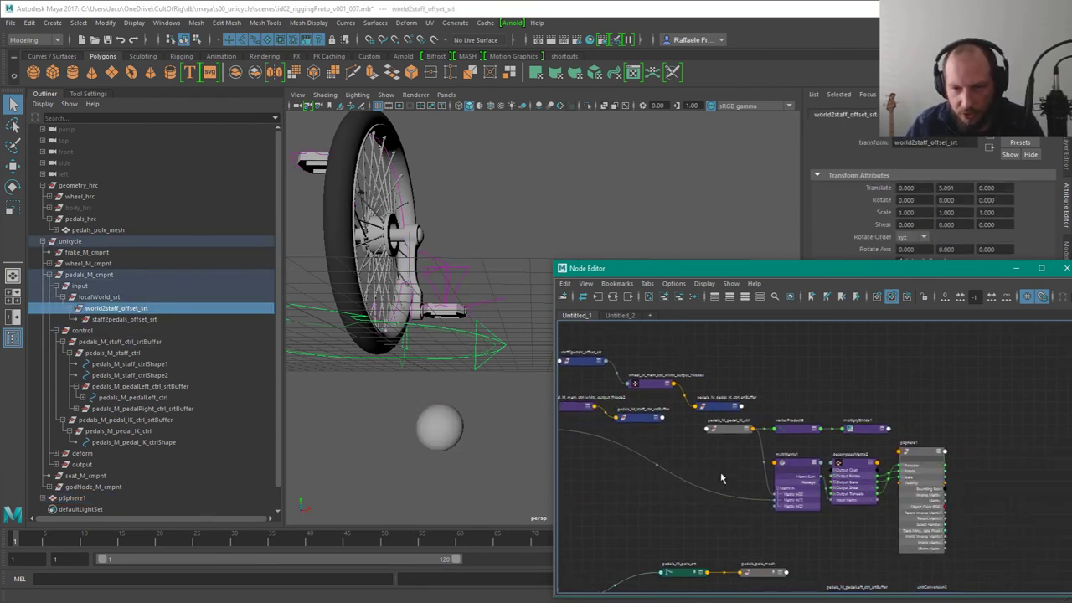
Step: Collapse the multMatrix1 and decomposeMatrix2 nodes to their headers and place them side by side
click(854, 452)
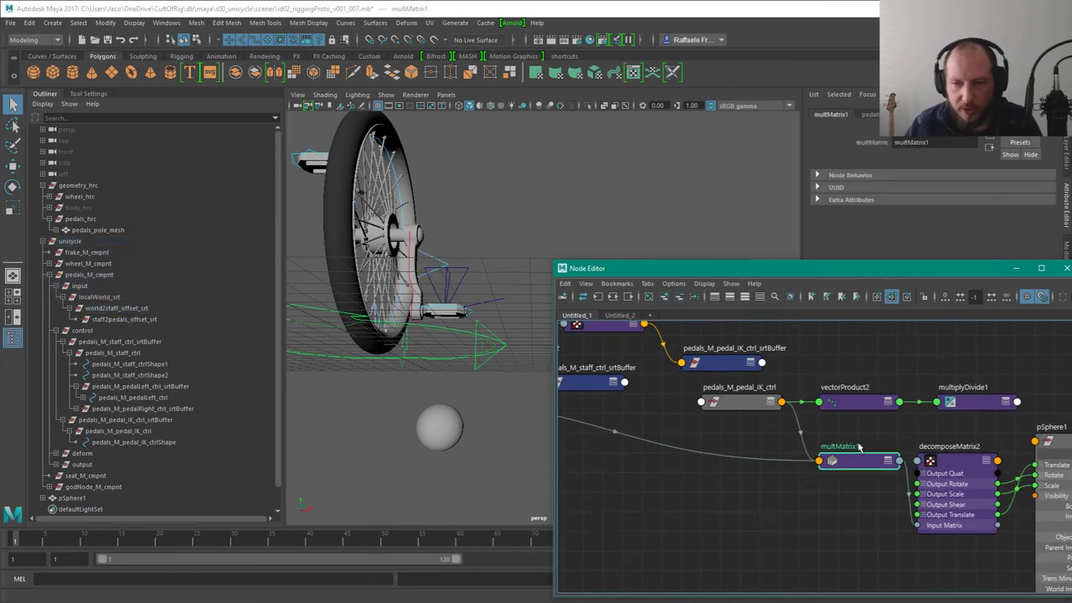
drag(859, 445, 846, 452)
click(958, 479)
key(1)
drag(956, 458, 951, 457)
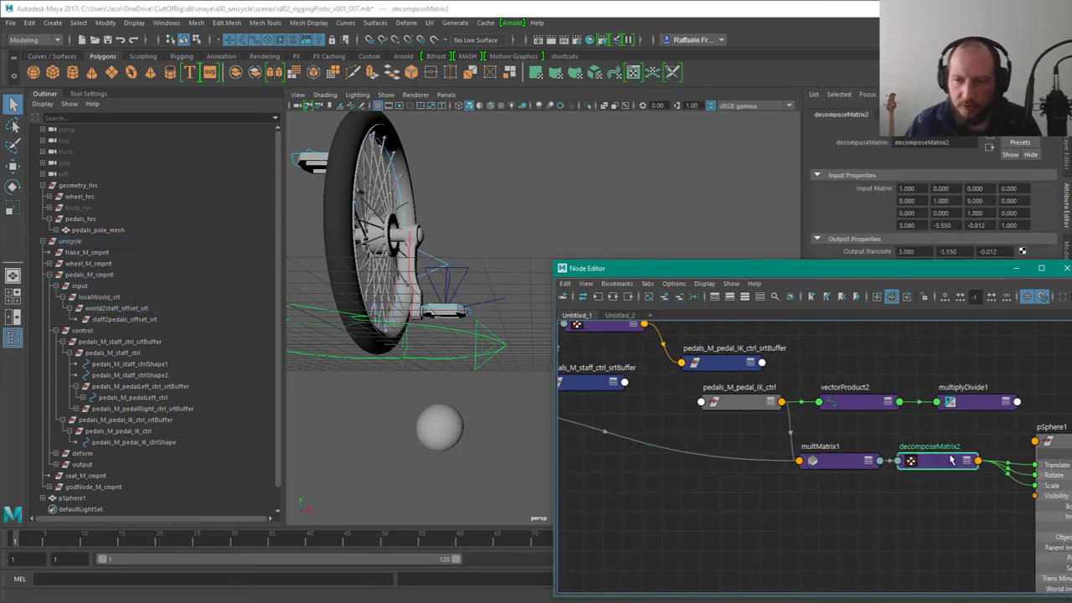
Step: Collapse pSphere1 to its header beside decomposeMatrix2 and move both nodes slightly below and right of multMatrix1
alt+middle_drag(893, 453, 711, 467)
click(916, 459)
key(1)
drag(867, 459, 868, 484)
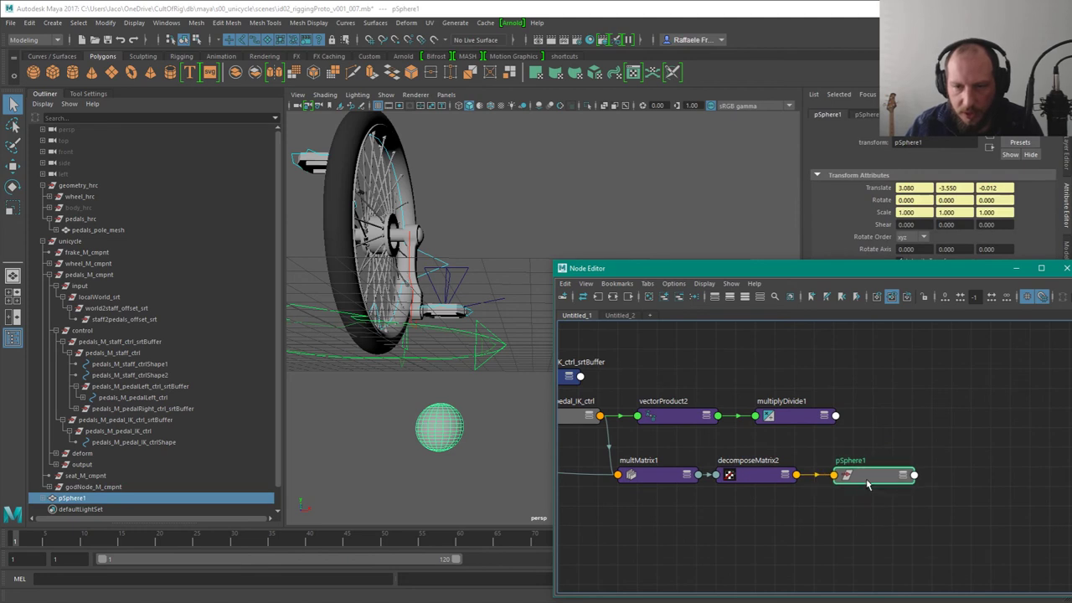
shift+click(774, 475)
drag(775, 475, 794, 514)
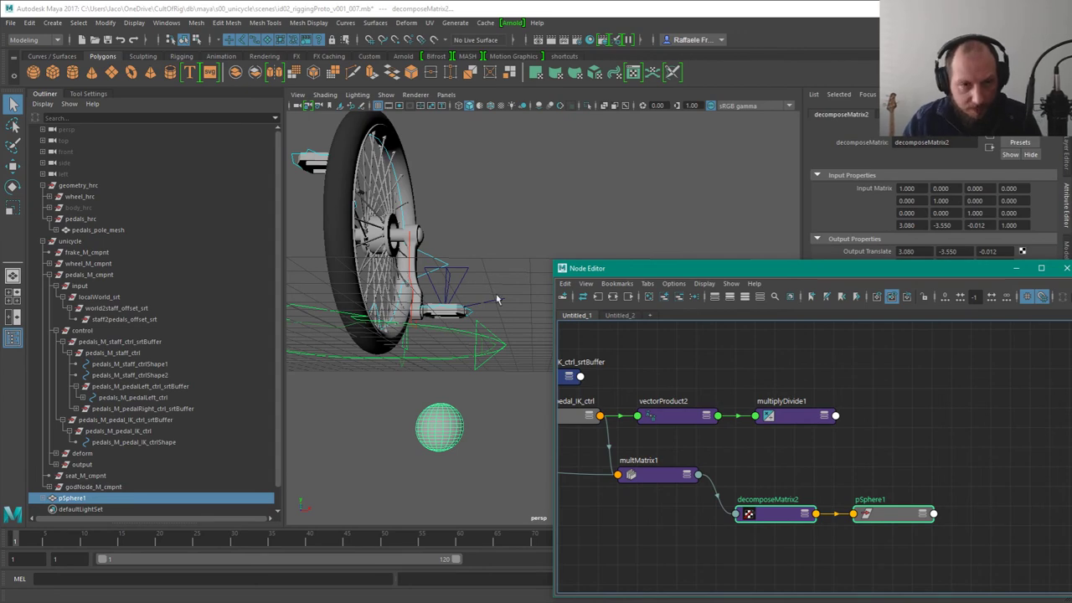
Step: Inspect the pedals_M_pedal_IK_ctrl and pedals_M_pedalLeft_ctrl controls on the wheel and their transform values
alt+drag(499, 300, 452, 297)
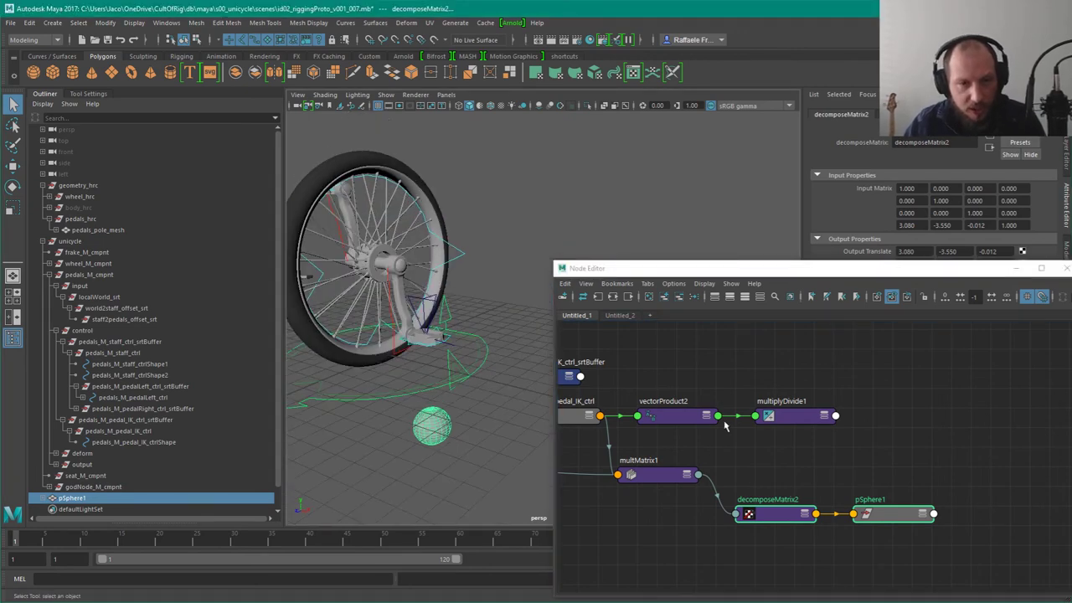
click(418, 306)
alt+drag(419, 305, 452, 297)
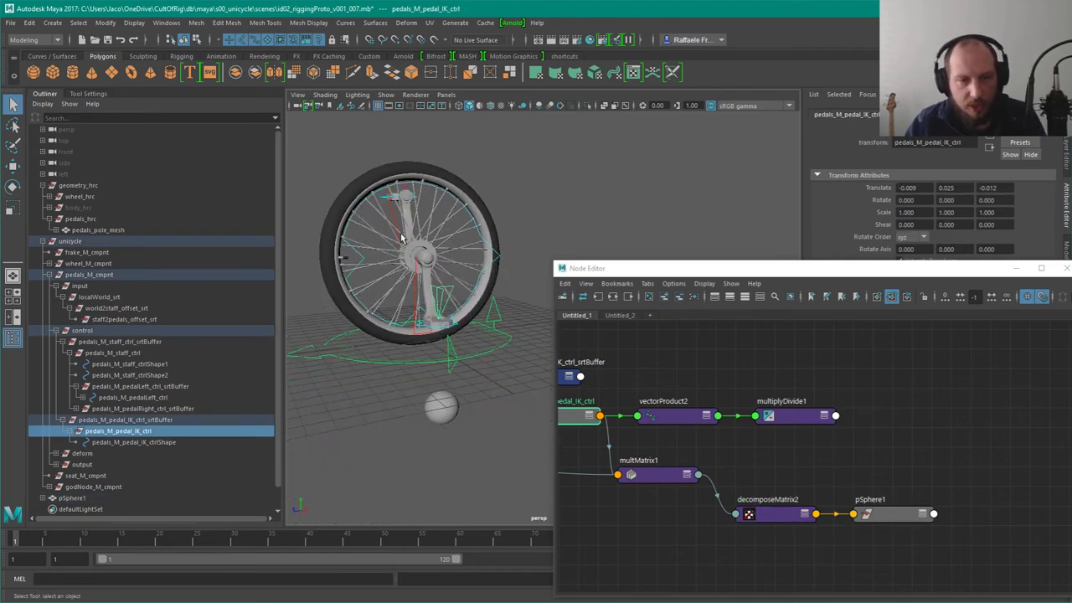
alt+middle_drag(627, 403, 736, 378)
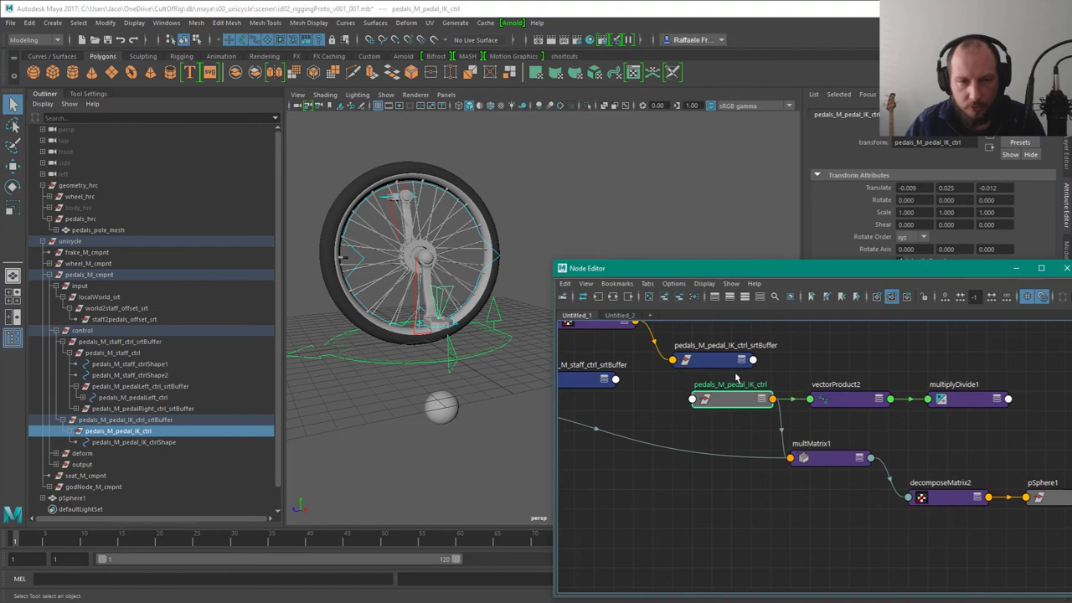
click(461, 331)
alt+middle_drag(760, 482, 776, 469)
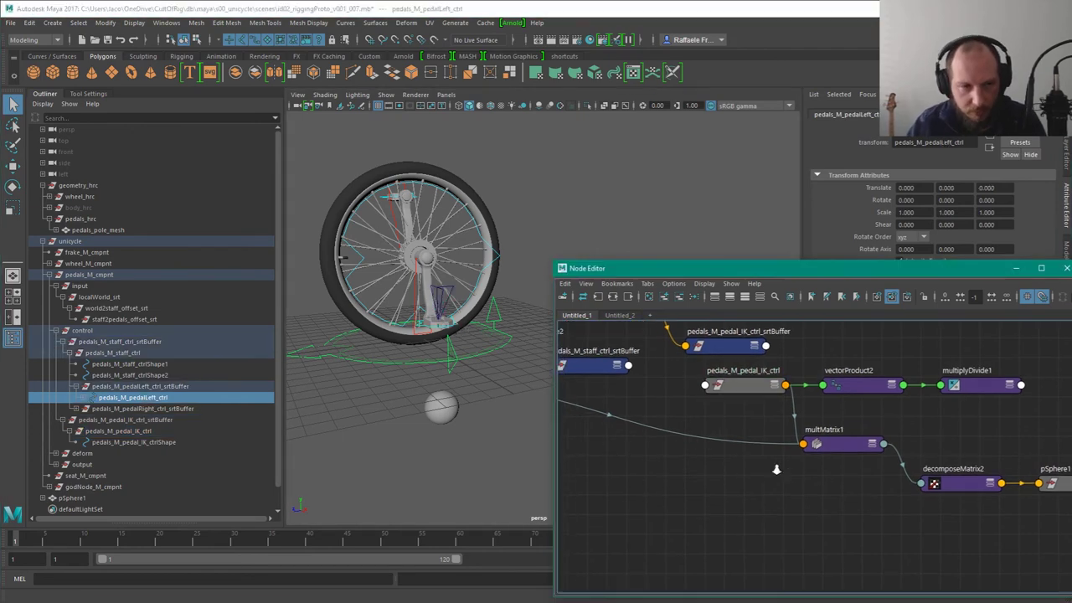
alt+right_drag(780, 469, 729, 453)
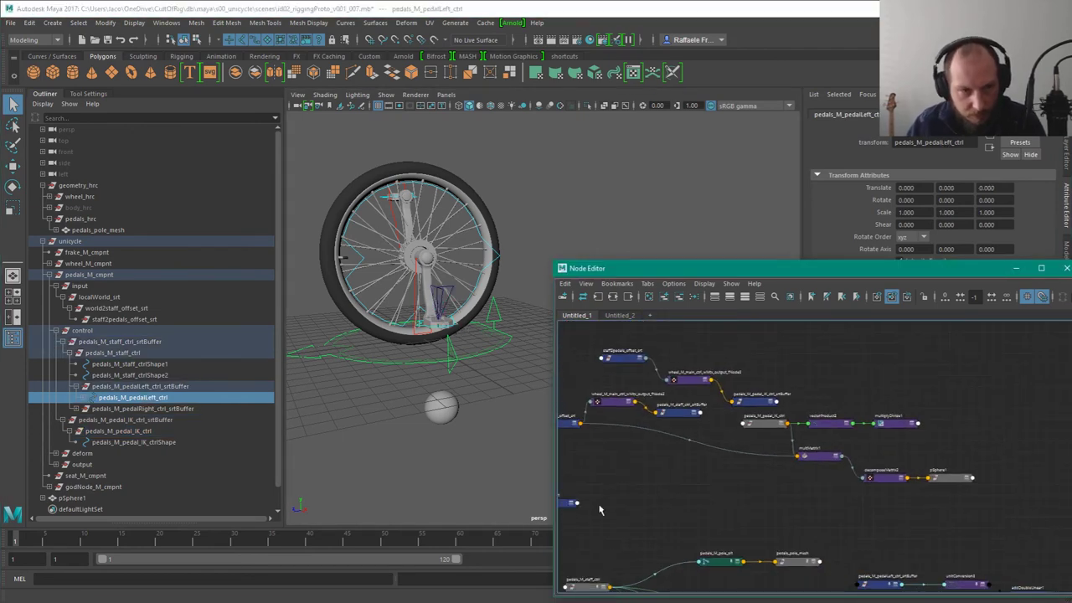
Step: Examine the left and right pedal buffers under pedals_M_staff_ctrl and check the transform of pedals_M_pedalLeft_ctrl_srtBuffer
click(76, 386)
click(76, 386)
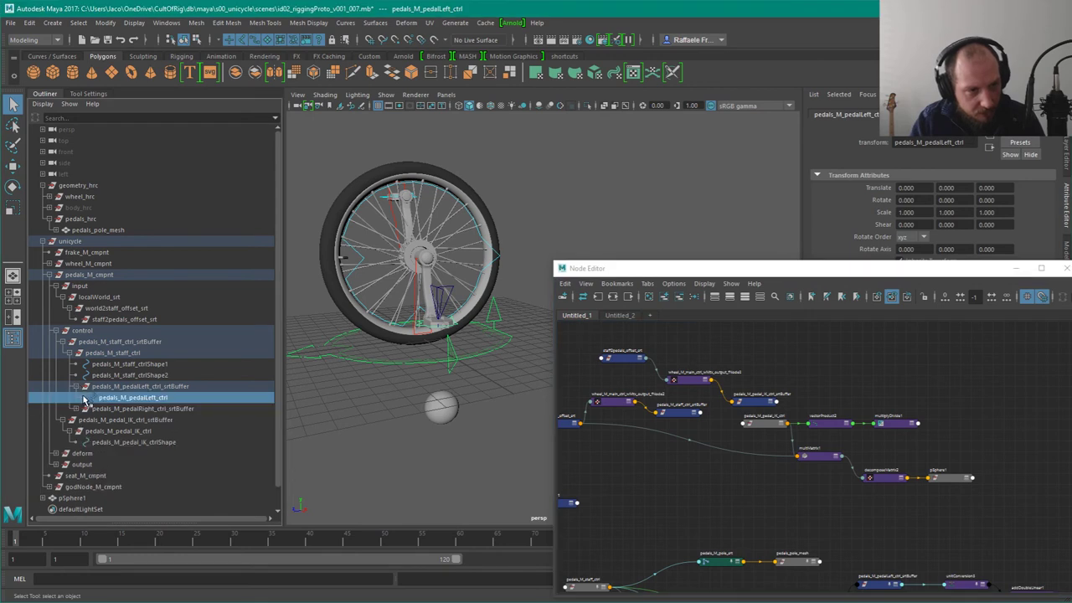
click(83, 398)
click(83, 398)
click(76, 386)
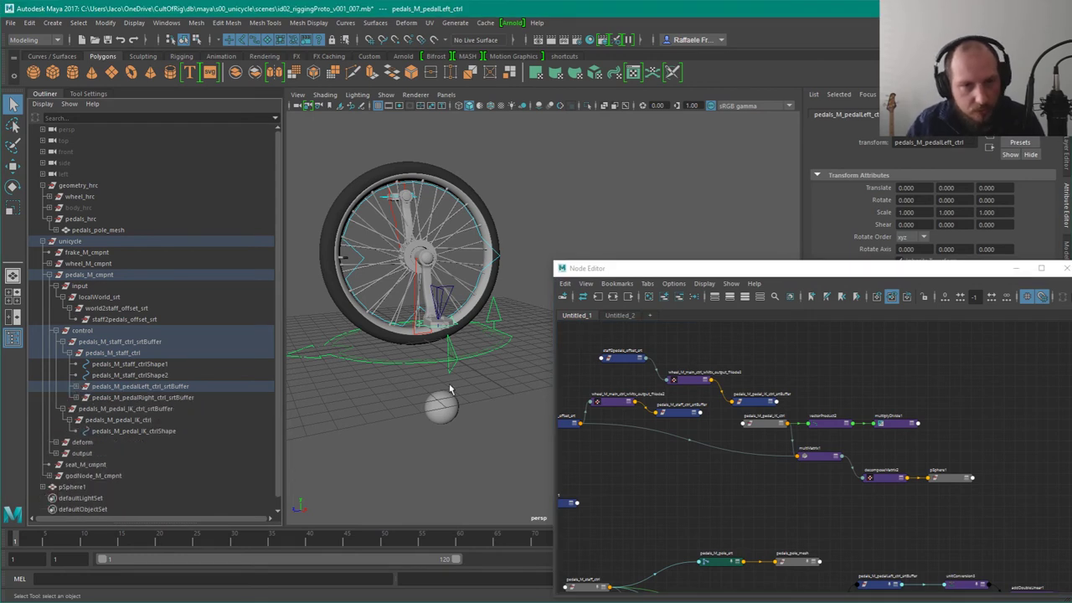
click(74, 397)
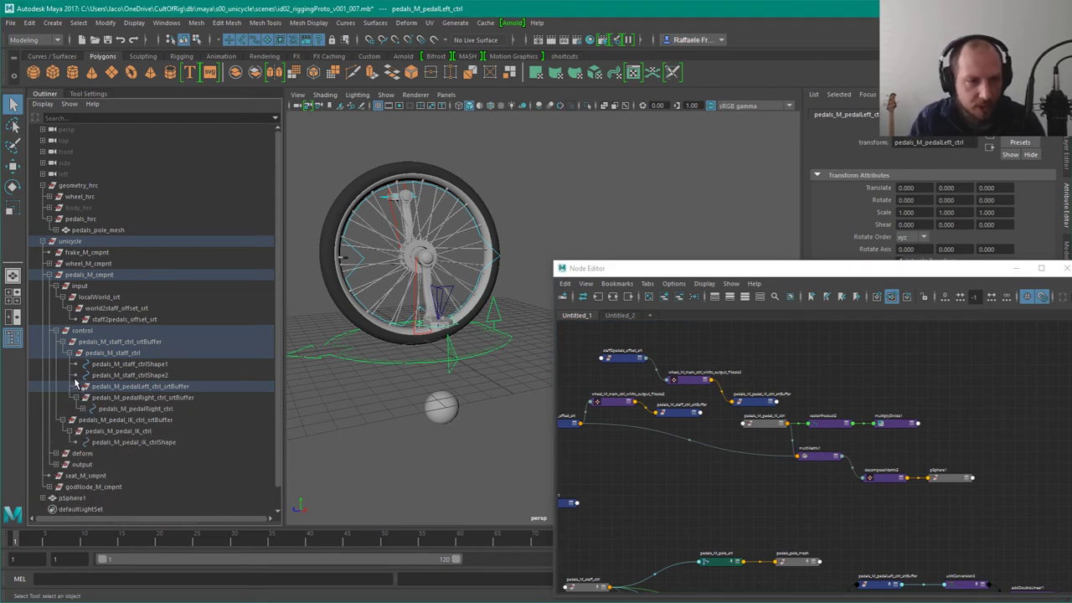
click(75, 386)
click(75, 387)
click(76, 387)
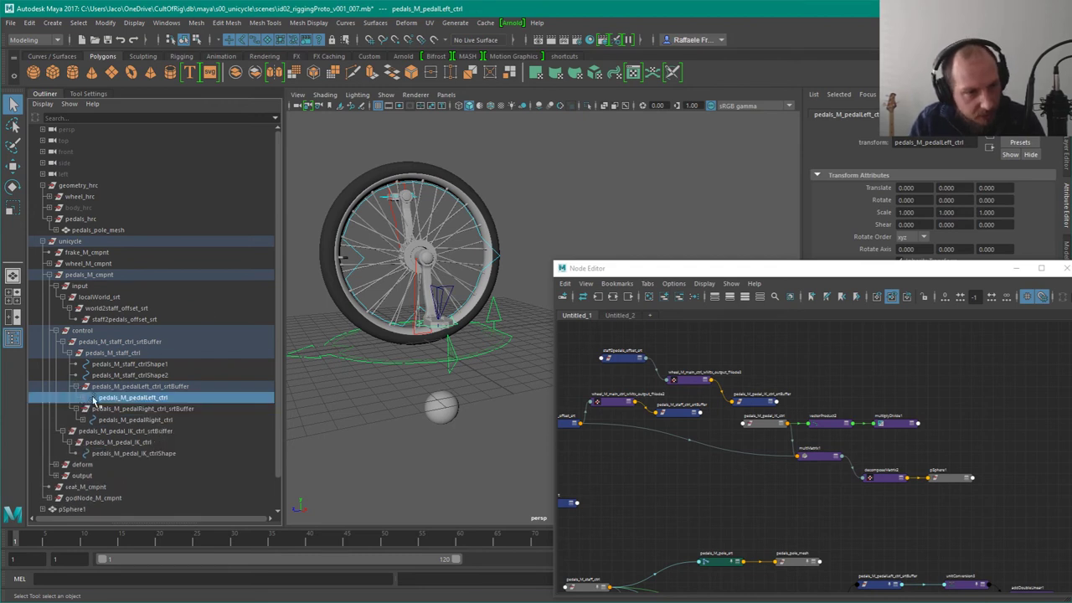
click(101, 359)
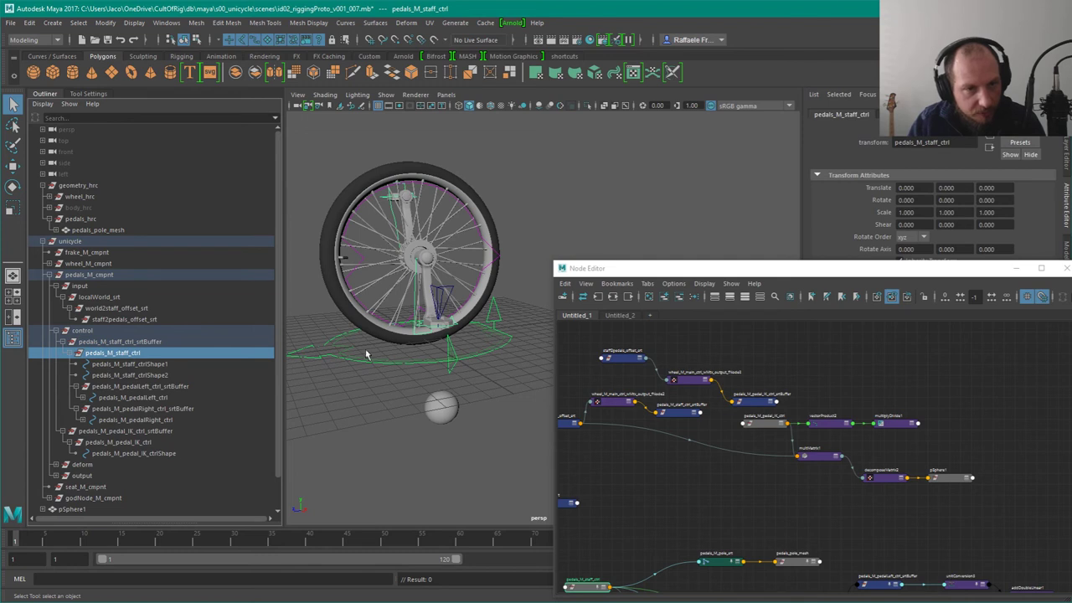
click(146, 388)
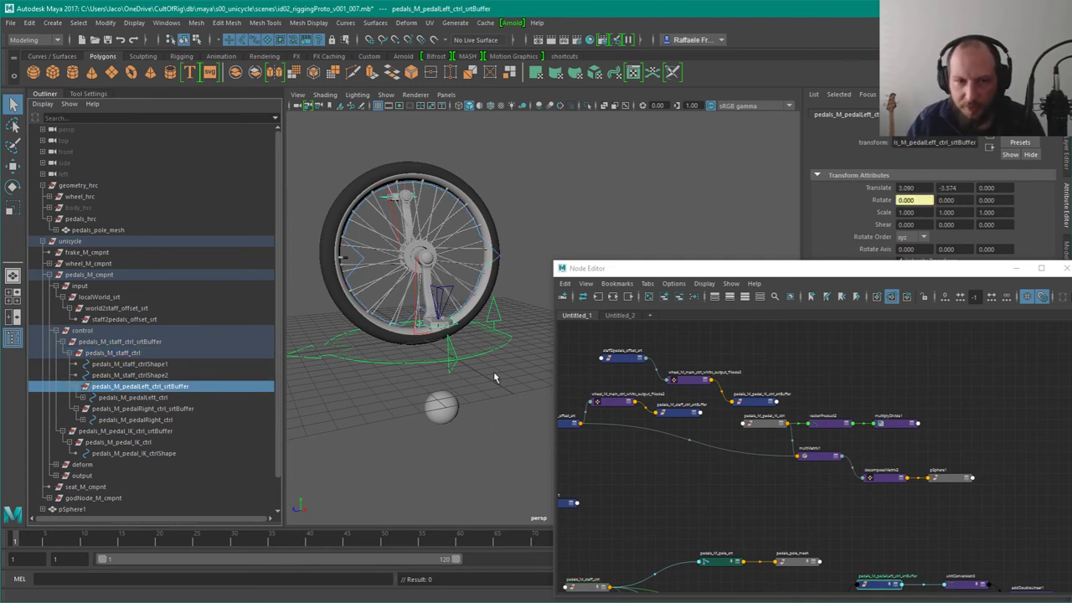
Step: Move multMatrix1 up beneath pedals_M_pedal_IK_ctrl and select the pedals_M_pedalLeft_ctrl_srtBuffer transform
click(817, 456)
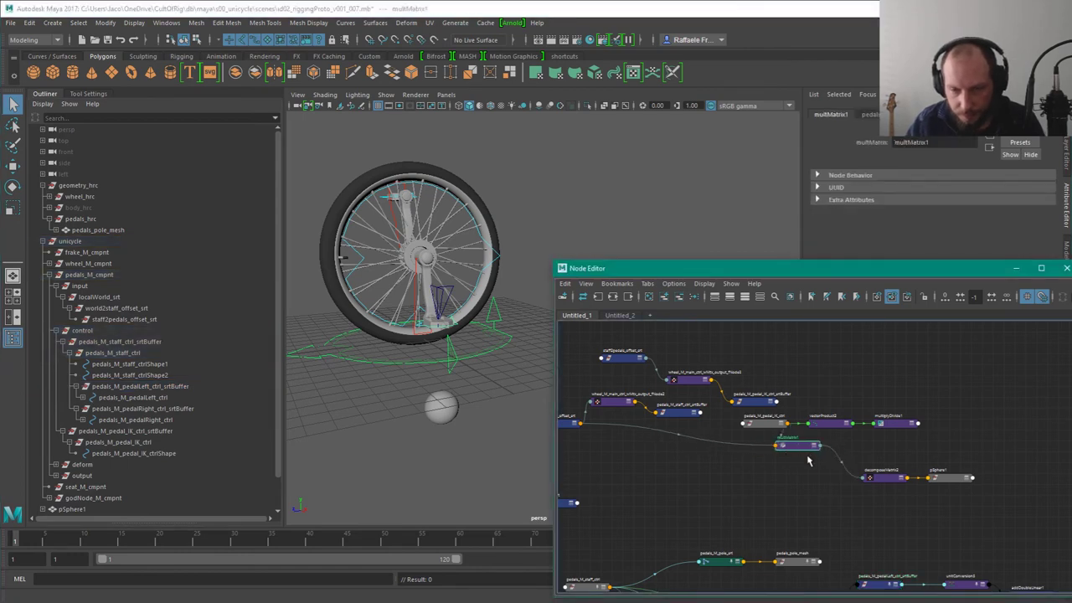
scroll(804, 509, up, 4)
alt+middle_drag(866, 478, 720, 425)
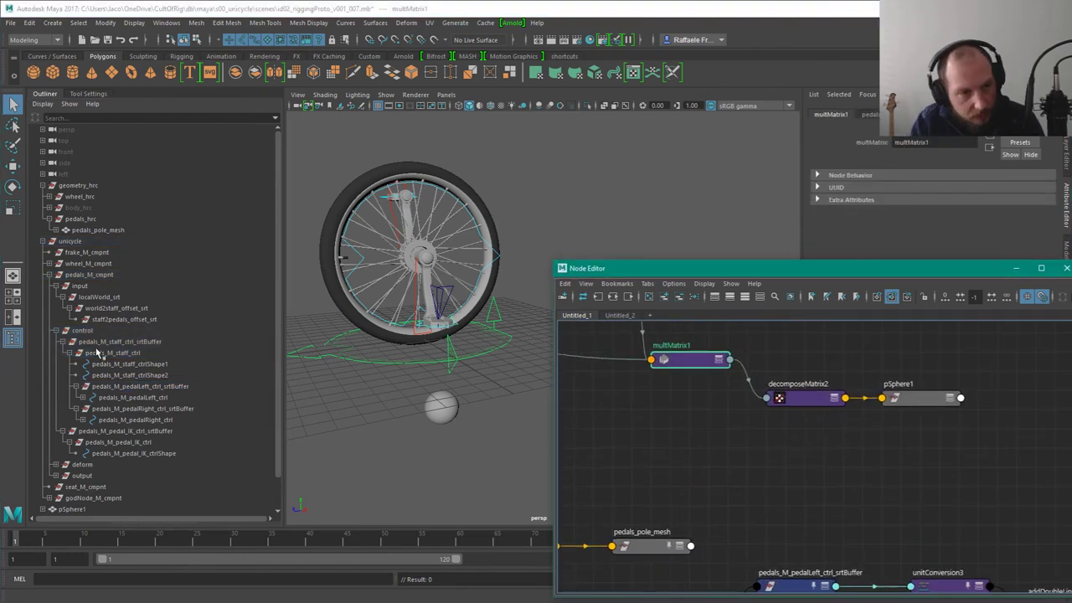
click(129, 388)
alt+right_drag(813, 432, 773, 426)
alt+middle_drag(773, 425, 753, 388)
alt+right_drag(753, 388, 813, 470)
double_click(806, 504)
text(33)
click(790, 435)
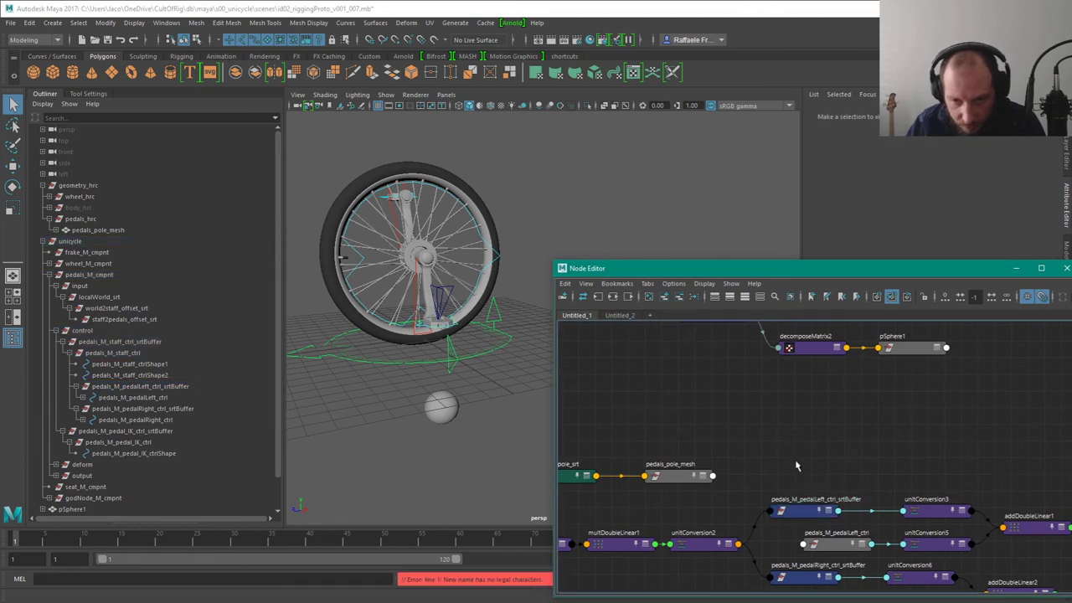
Step: Show all attributes of pedals_M_pedalLeft_ctrl_srtBuffer and place it beside decomposeMatrix2, with pSphere1 moved up above it
click(805, 509)
key(3)
drag(805, 510, 853, 406)
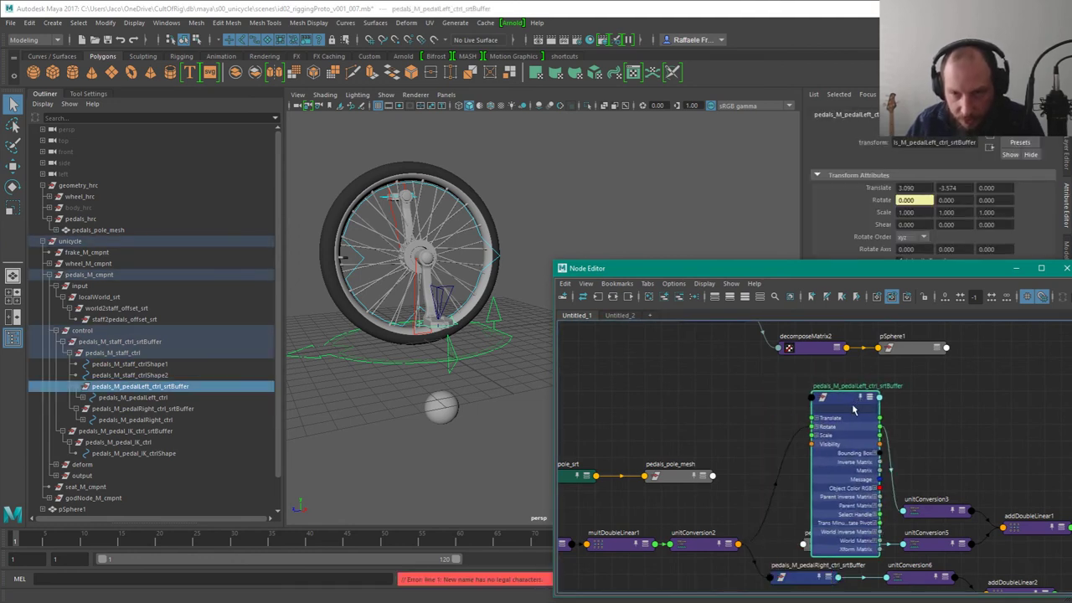
alt+middle_drag(872, 372, 862, 466)
drag(849, 503, 913, 509)
drag(911, 444, 926, 362)
scroll(910, 419, down, 1)
scroll(911, 418, up, 3)
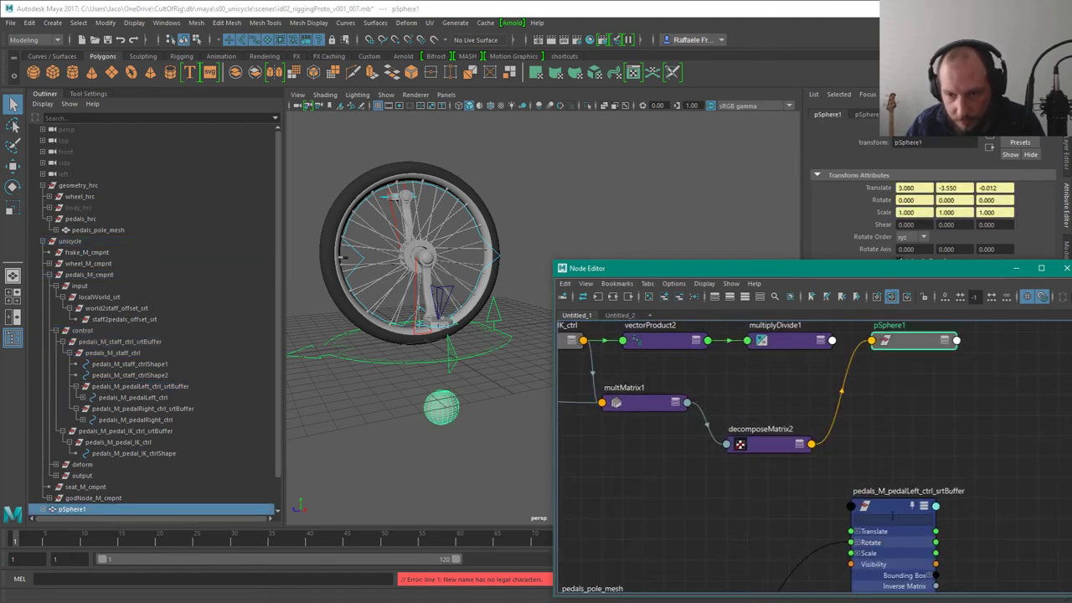
drag(892, 502, 909, 406)
Step: Expand decomposeMatrix2's attributes and connect its Output Rotate to the Rotate of pedals_M_pedalLeft_ctrl_srtBuffer
scroll(908, 406, up, 1)
click(753, 429)
key(3)
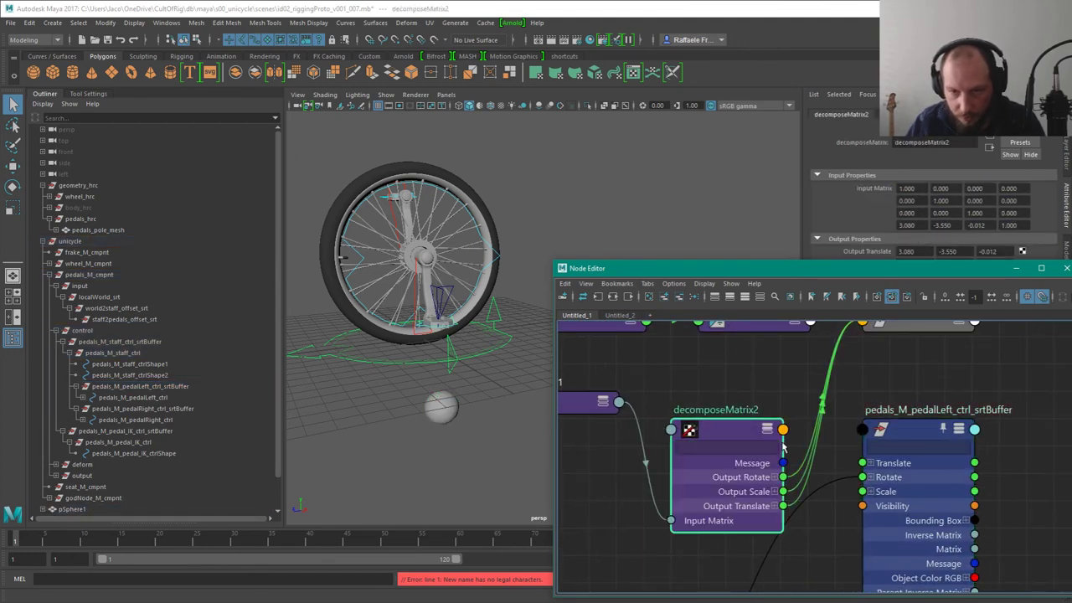
drag(783, 477, 862, 478)
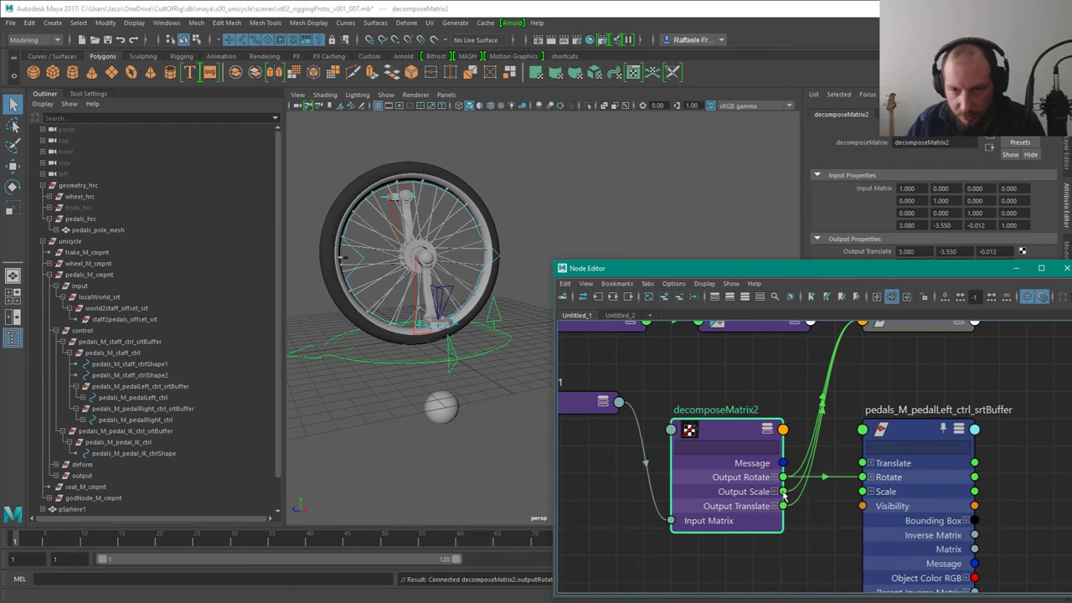
Step: Try connecting decomposeMatrix2's Output Translate and Output Scale to pedals_M_pedalLeft_ctrl_srtBuffer, and undo both connections
drag(784, 506, 859, 462)
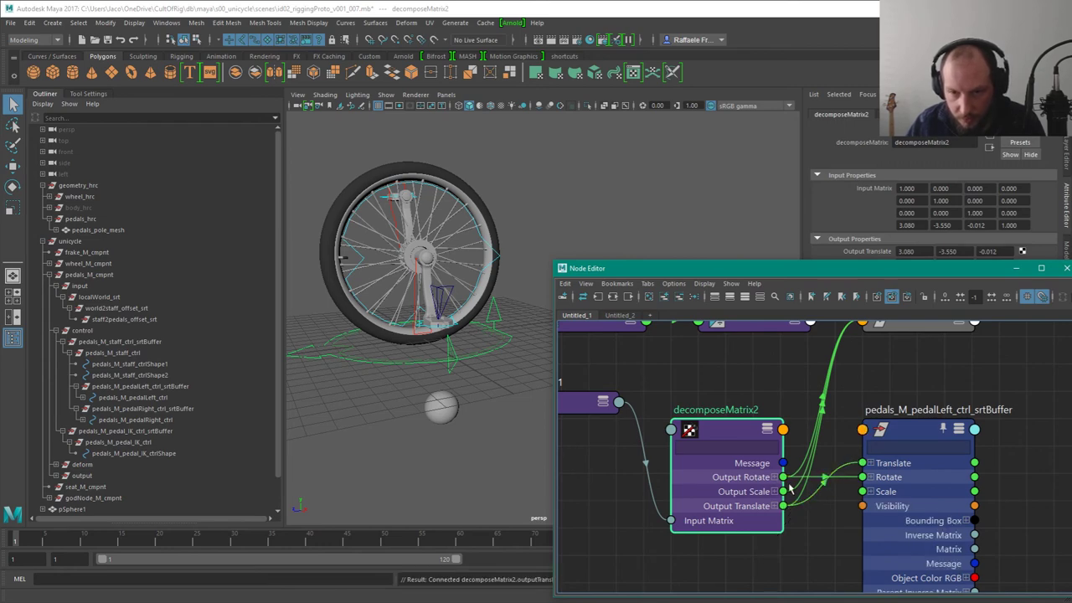
drag(783, 491, 862, 492)
alt+drag(486, 269, 496, 278)
key(ctrl+z)
key(ctrl+z)
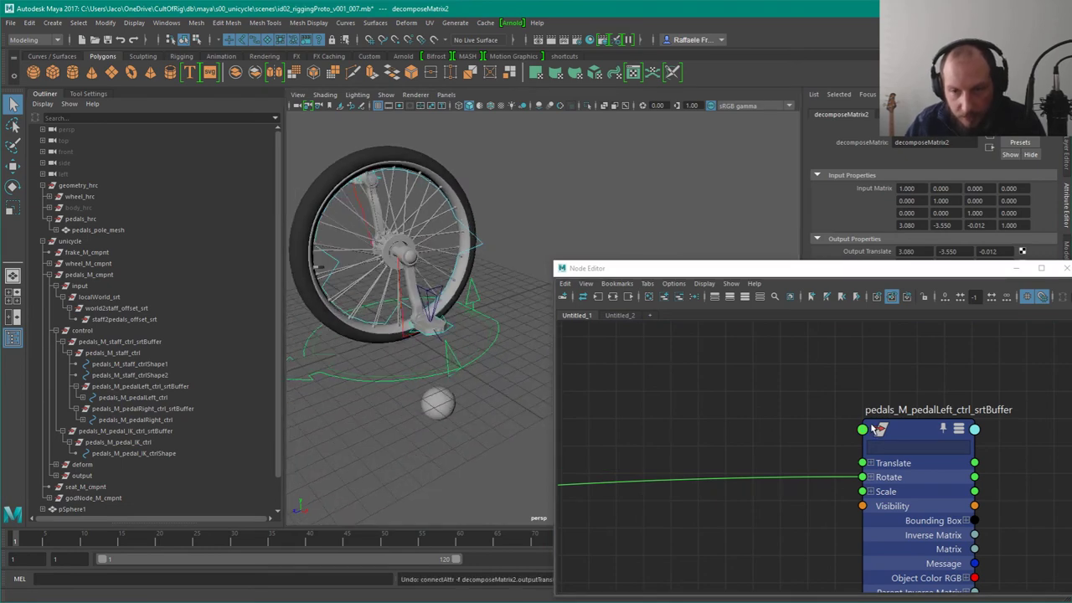
Step: Select the distant group of matrix-chain nodes, including world2staff_offset_srt and pSphere1, and move it close to the other pedal nodes
alt+right_drag(830, 432, 691, 375)
scroll(769, 407, down, 1)
alt+middle_drag(751, 411, 957, 383)
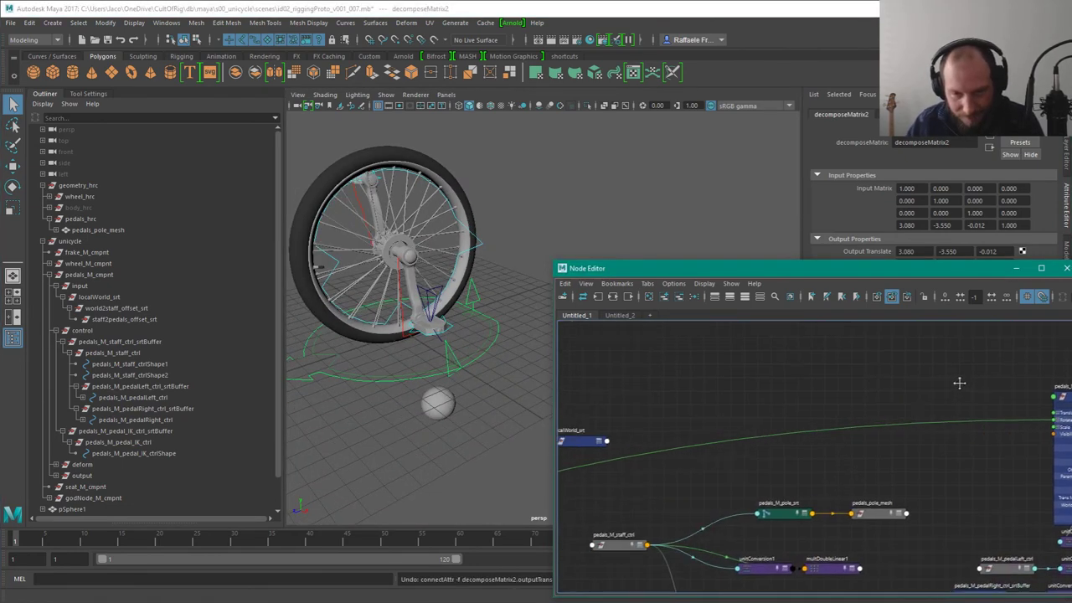
alt+right_drag(957, 382, 913, 396)
alt+middle_drag(670, 461, 914, 462)
alt+right_drag(858, 460, 774, 463)
scroll(774, 462, down, 3)
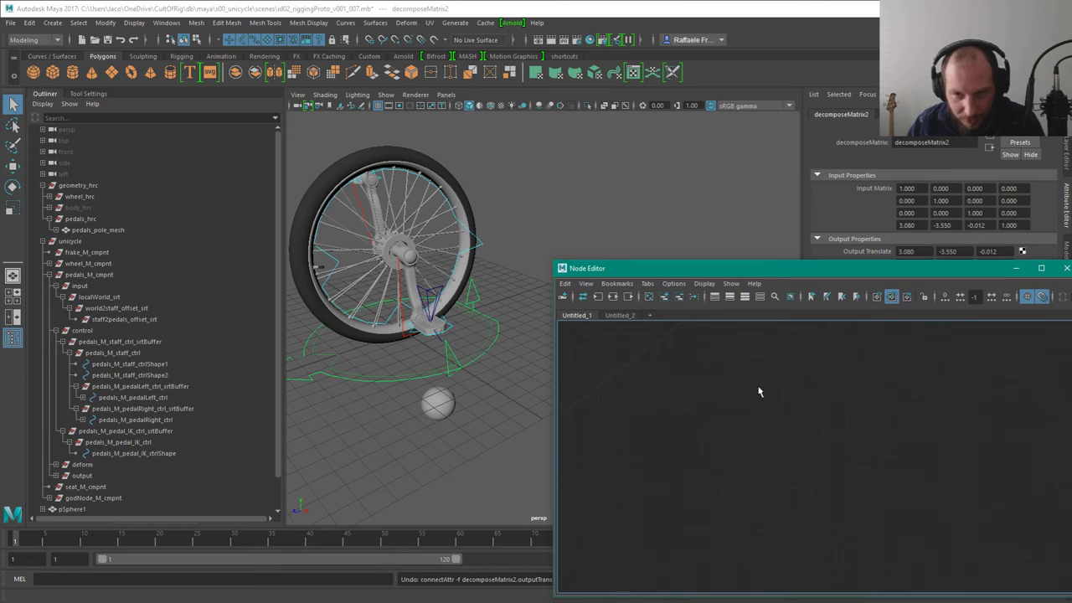
drag(564, 526, 712, 565)
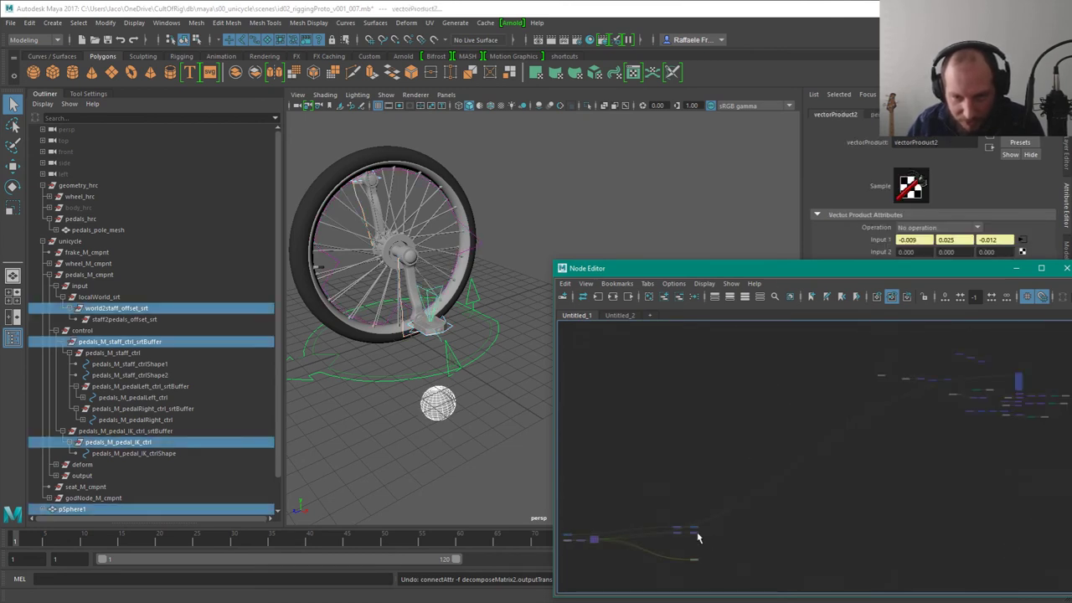
drag(682, 531, 1024, 428)
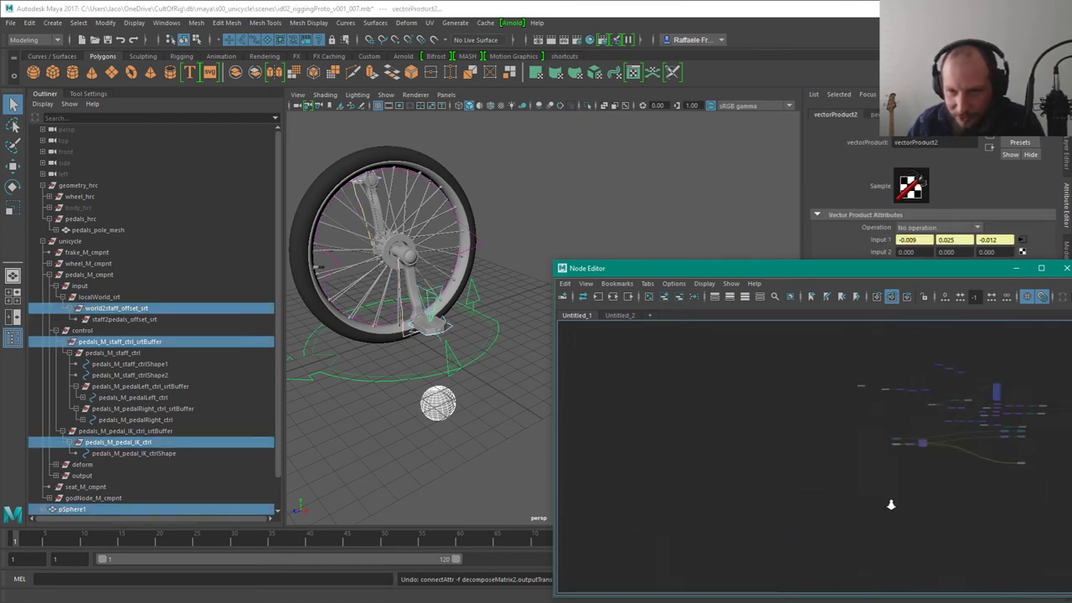
Step: Select the expanded pedals_M_pedalLeft_ctrl_srtBuffer node in the graph
scroll(890, 503, up, 3)
click(885, 434)
scroll(907, 357, up, 3)
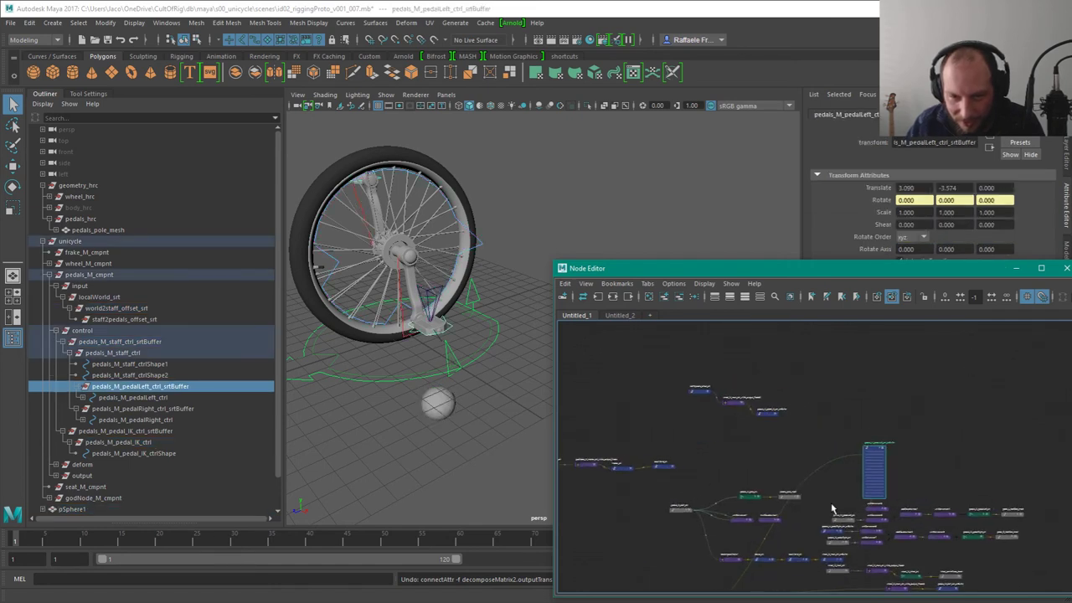
Step: Move the world2staff_offset_srt, pedals_M_pedal_IK_ctrl, multMatrix1 and decomposeMatrix2 nodes together beside the pedals_M_pedalLeft_ctrl_srtBuffer node
alt+middle_drag(787, 552, 911, 344)
drag(672, 362, 804, 448)
drag(775, 409, 772, 322)
alt+middle_drag(800, 412, 735, 586)
drag(711, 505, 861, 402)
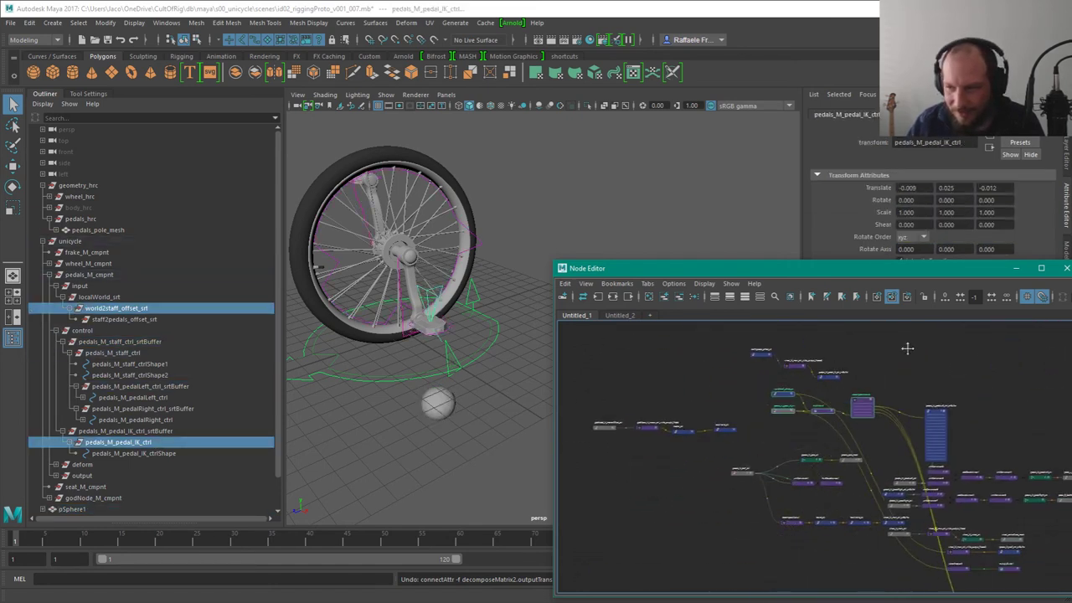
Step: Connect decomposeMatrix2's Output Translate and Output Scale to the Translate and Scale of pedals_M_pedalLeft_ctrl_srtBuffer
scroll(852, 383, up, 3)
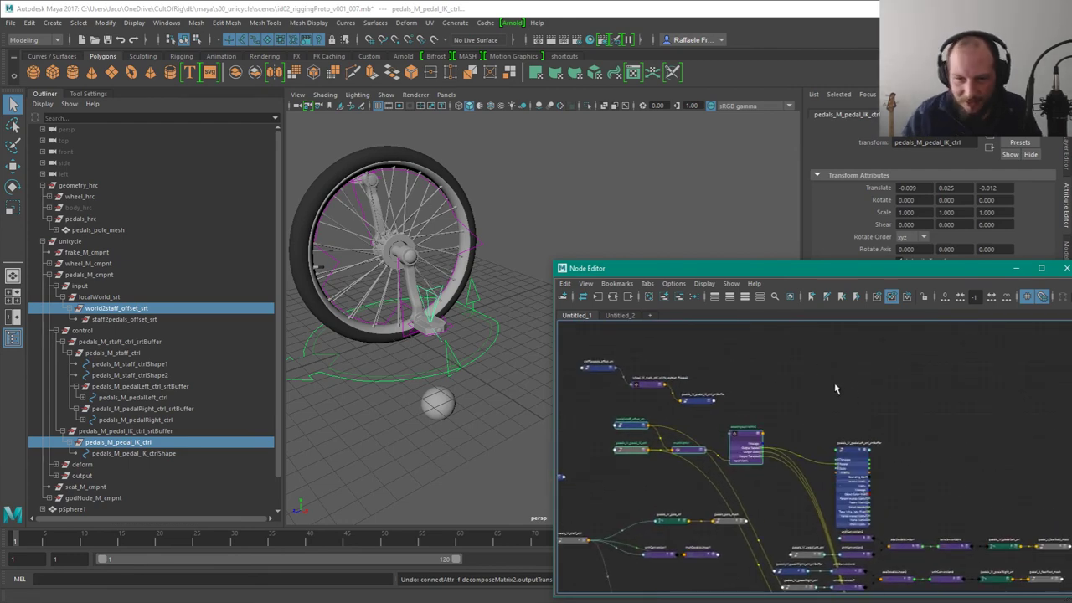
click(835, 388)
scroll(835, 389, up, 2)
alt+right_drag(785, 404, 883, 416)
alt+middle_drag(883, 416, 815, 356)
drag(824, 394, 841, 430)
drag(840, 427, 785, 345)
alt+middle_drag(868, 463, 833, 376)
alt+middle_drag(830, 335, 875, 419)
drag(862, 396, 834, 396)
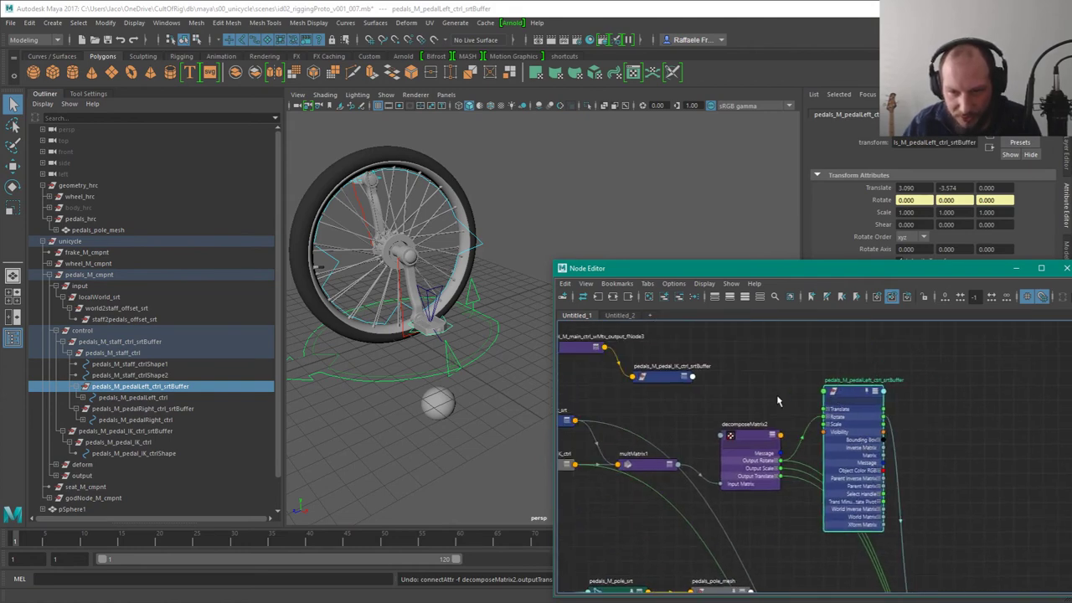
drag(781, 477, 826, 409)
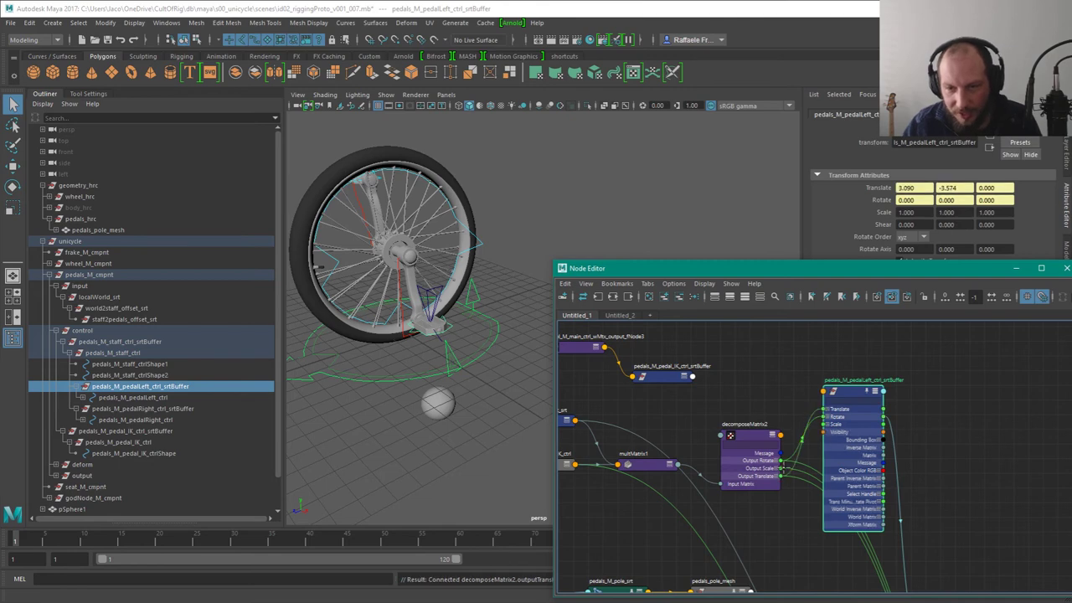
drag(781, 461, 825, 423)
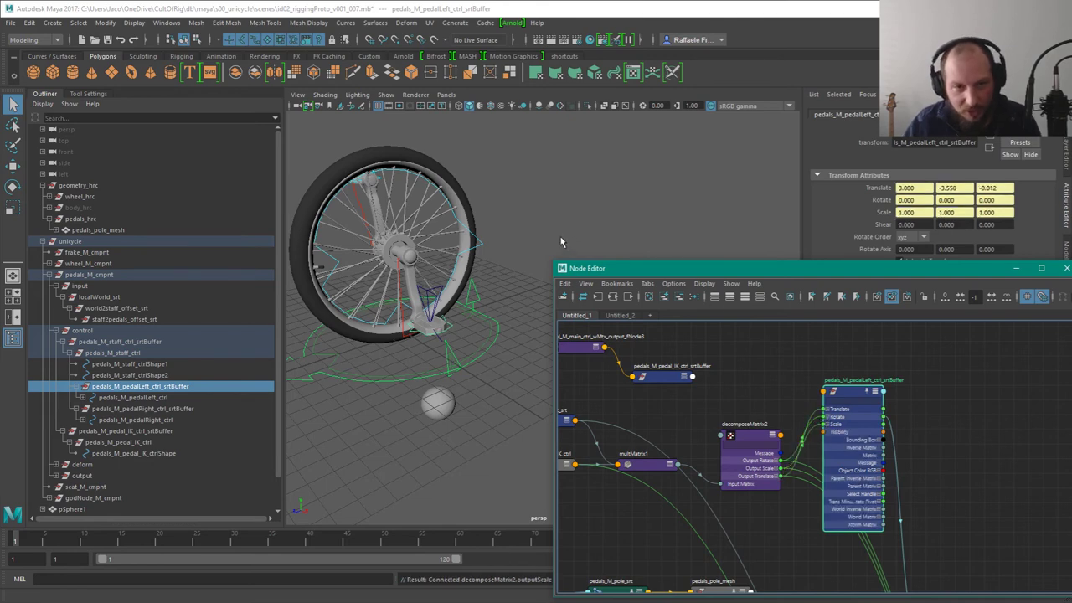
Step: Examine the left pedal, its srtBuffer and the pedal IK control in the viewport from several angles
alt+drag(561, 241, 549, 238)
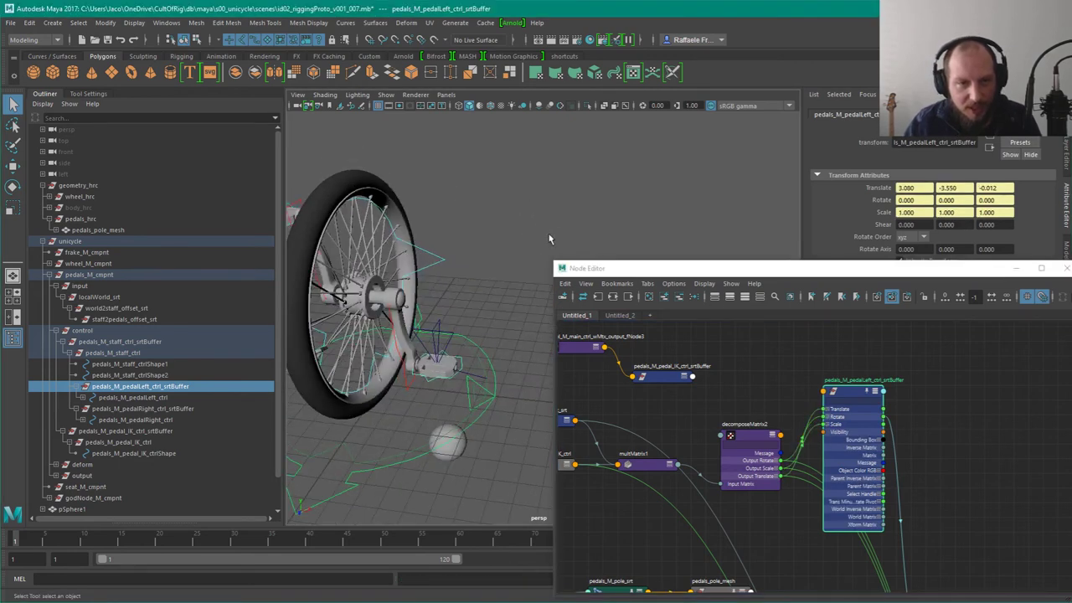
click(458, 458)
alt+drag(458, 457, 452, 262)
click(850, 389)
key(f)
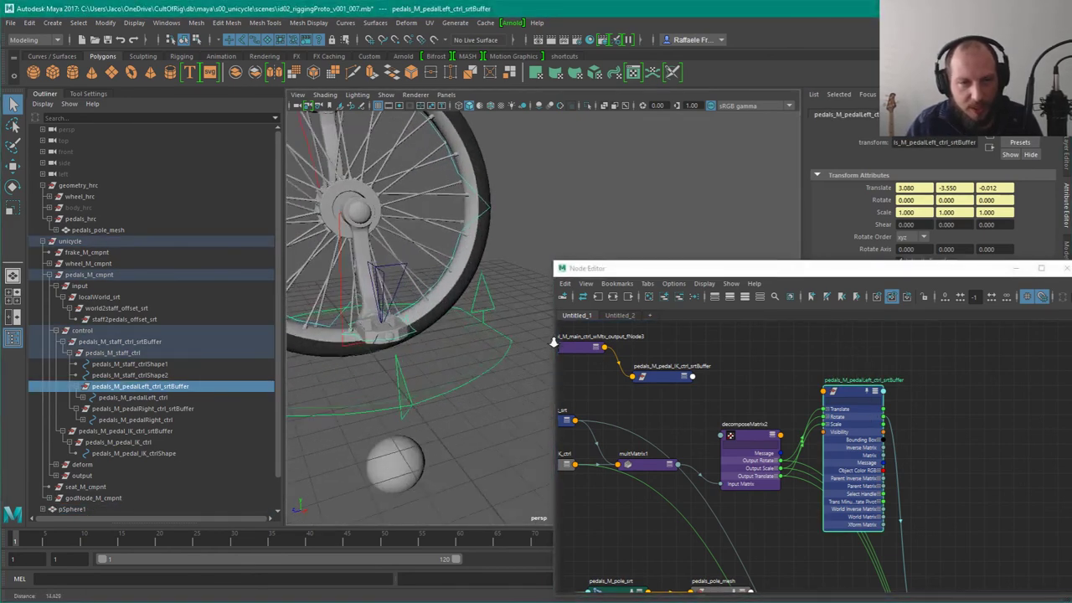
alt+drag(509, 339, 457, 401)
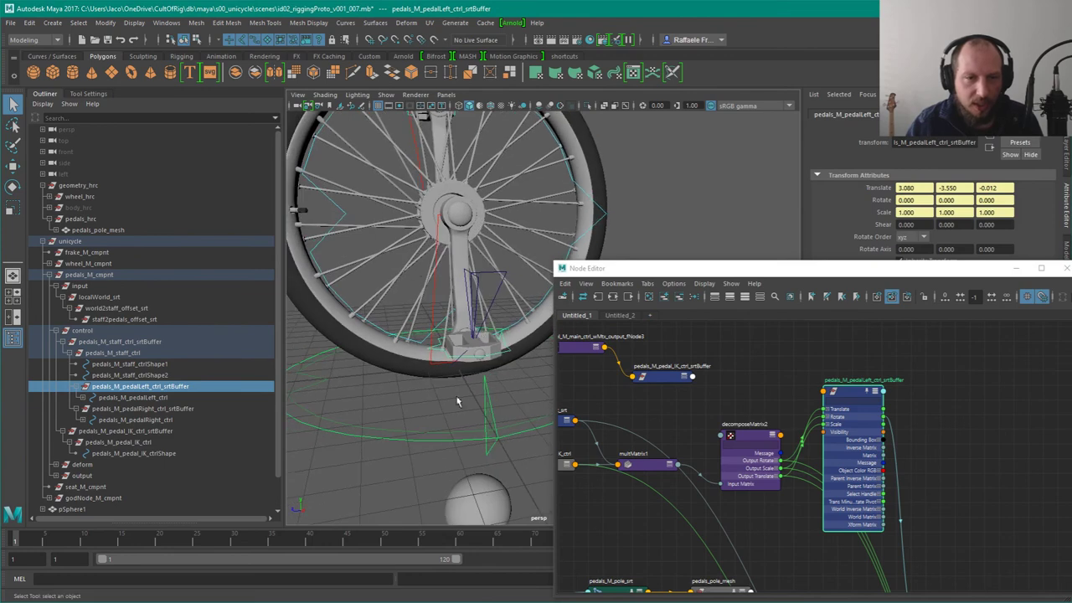
click(473, 279)
alt+drag(474, 350, 524, 341)
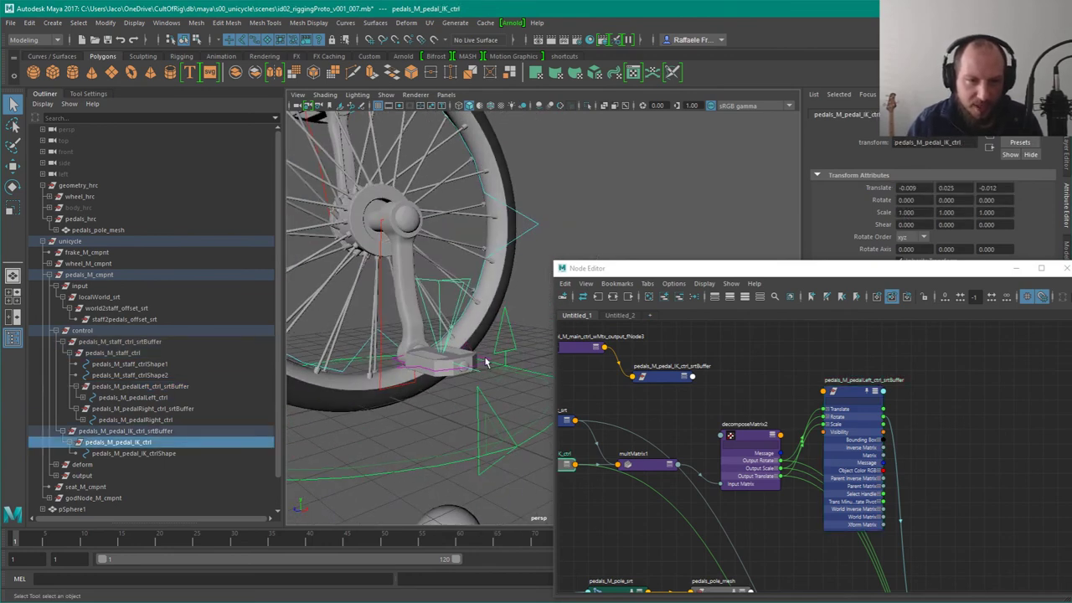
click(486, 362)
click(458, 311)
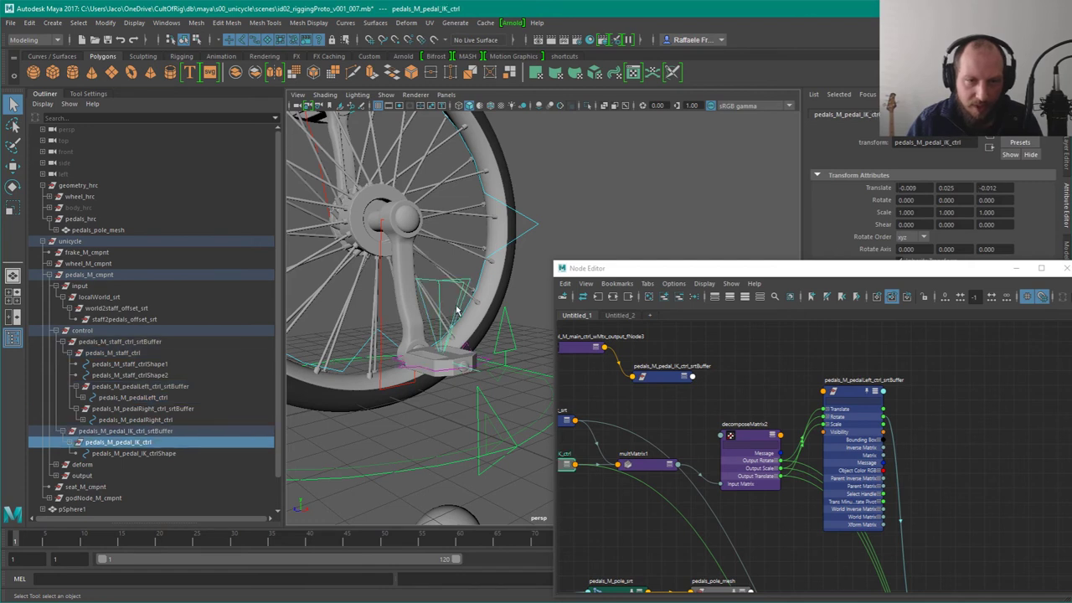
click(489, 362)
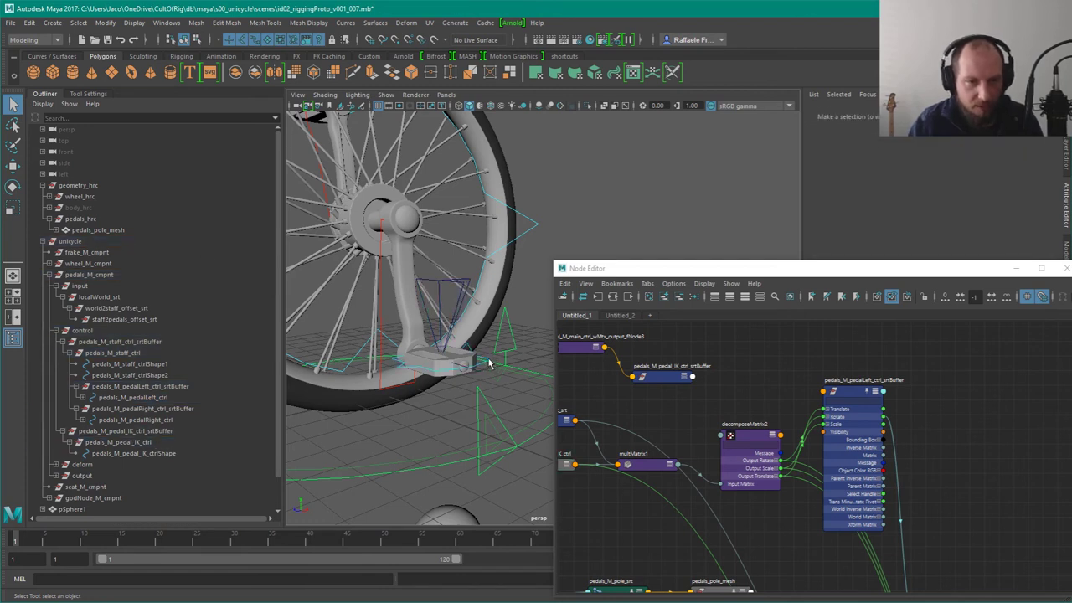
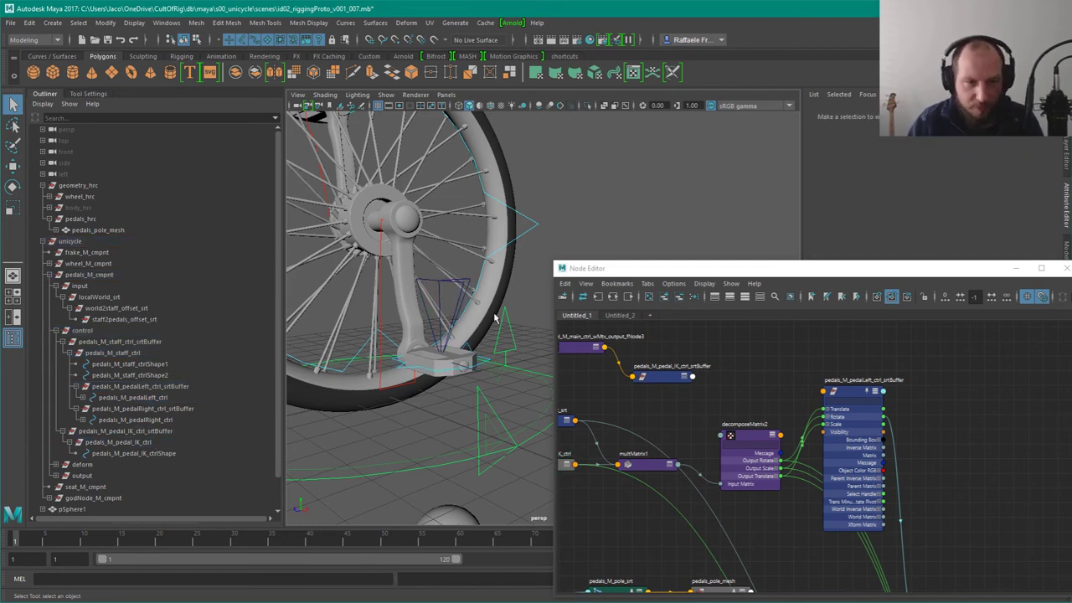
Step: Move pedals_M_pedal_IK_ctrl up and away from the pedal to test how the left pedal follows
click(443, 283)
alt+drag(443, 283, 486, 314)
key(w)
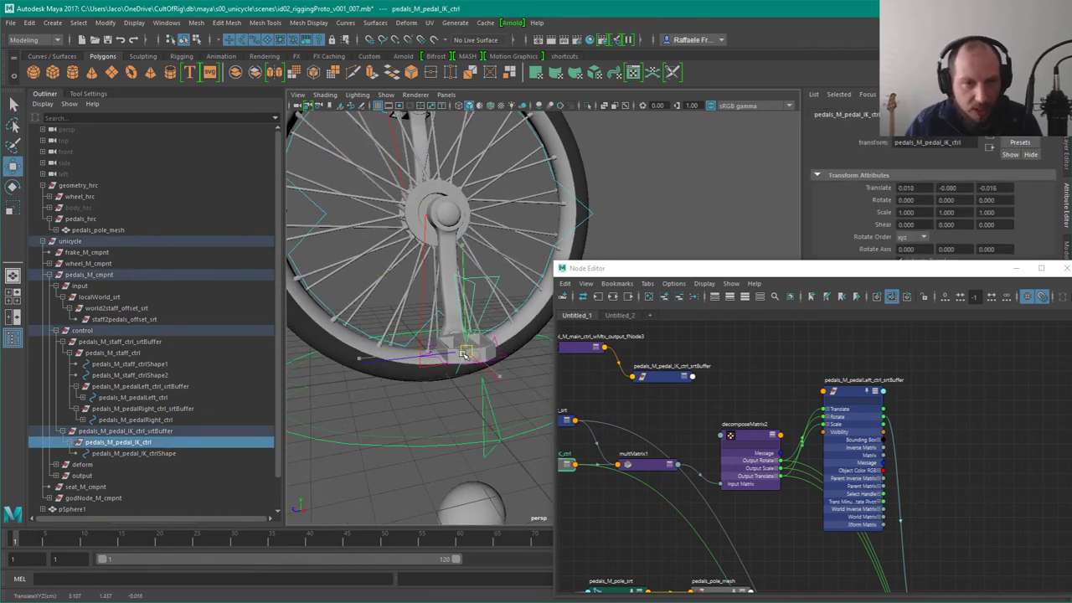
drag(464, 355, 356, 263)
alt+drag(417, 317, 449, 303)
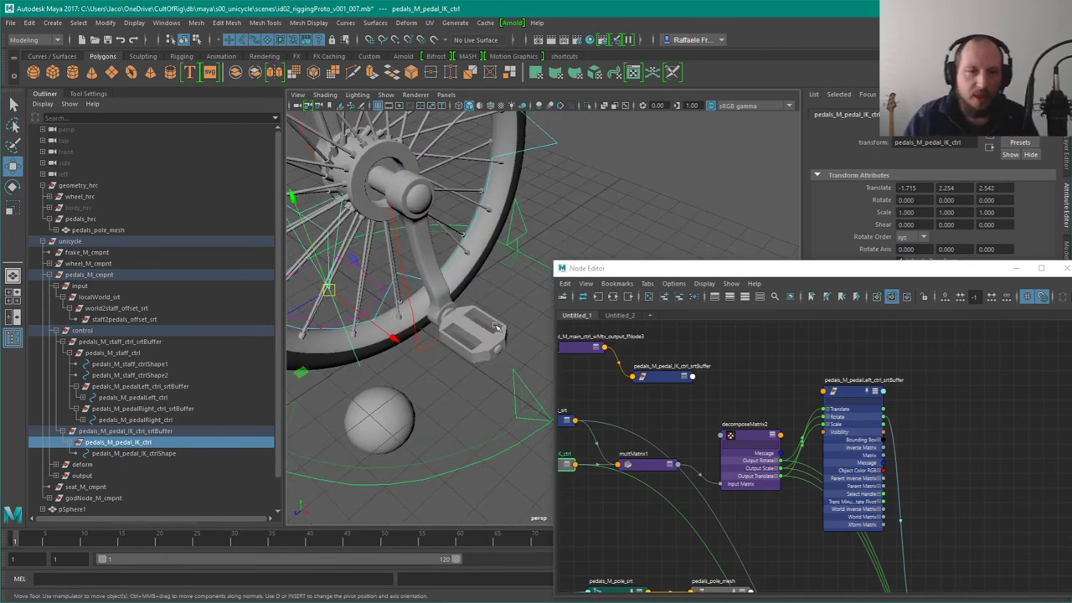
Step: Undo the IK control move and the decomposeMatrix2 connections into pedals_M_pedalLeft_ctrl_srtBuffer
key(ctrl+z)
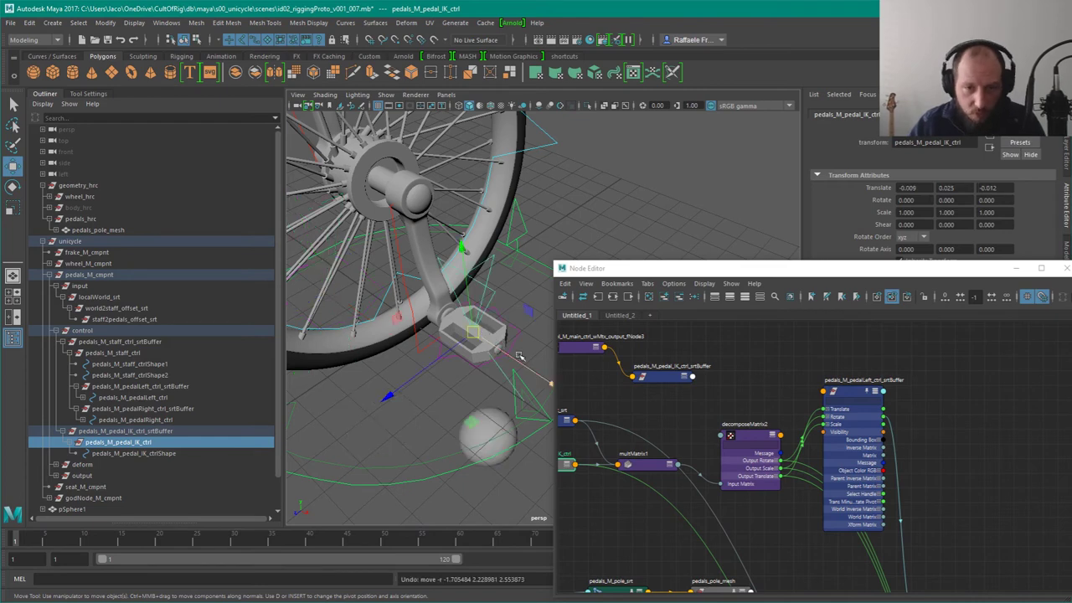
key(ctrl+z)
key(ctrl+z)
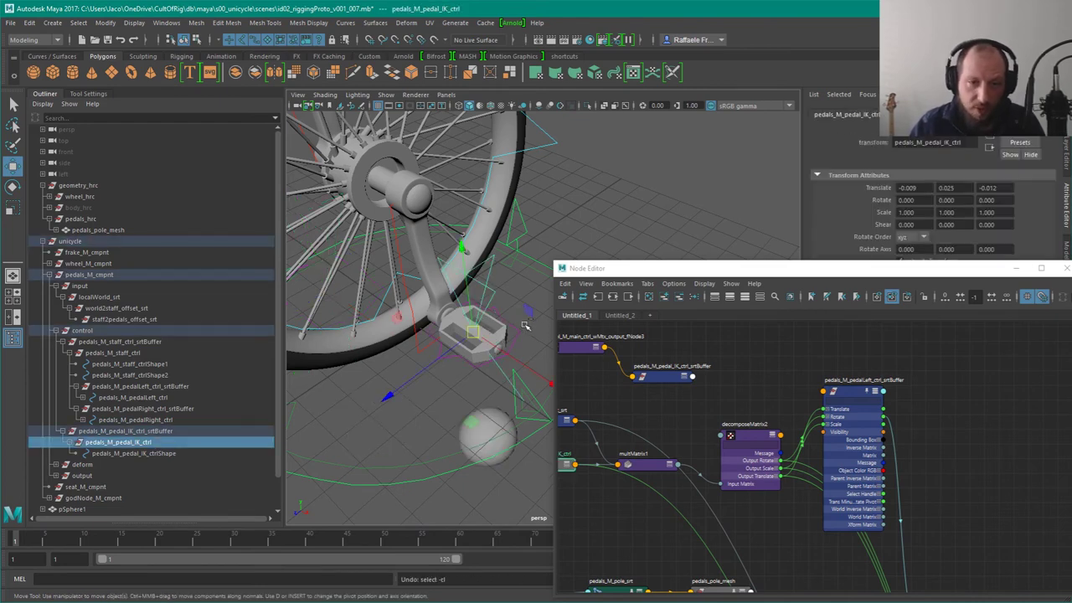
alt+drag(435, 288, 447, 312)
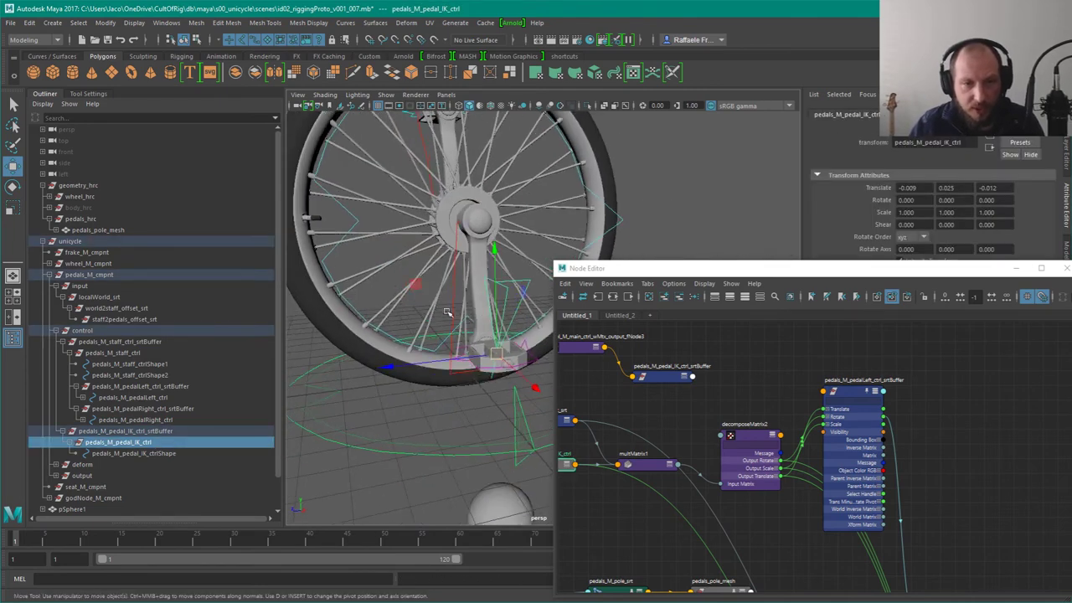
key(ctrl+z)
key(ctrl+z)
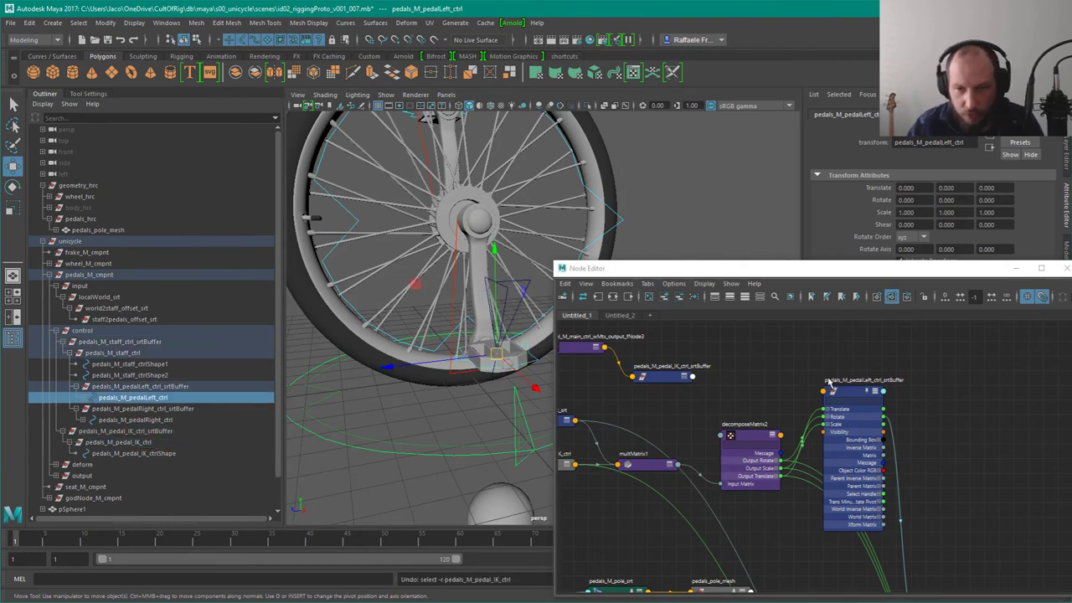
key(ctrl+z)
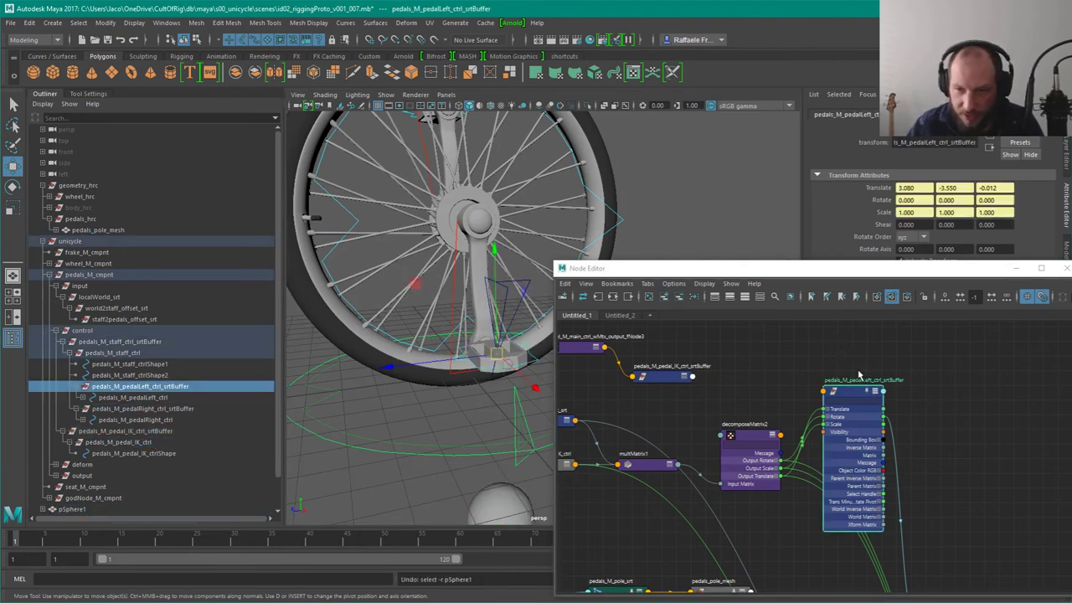
key(ctrl+z)
key(ctrl+z)
key(ctrl+z)
key(ctrl+z)
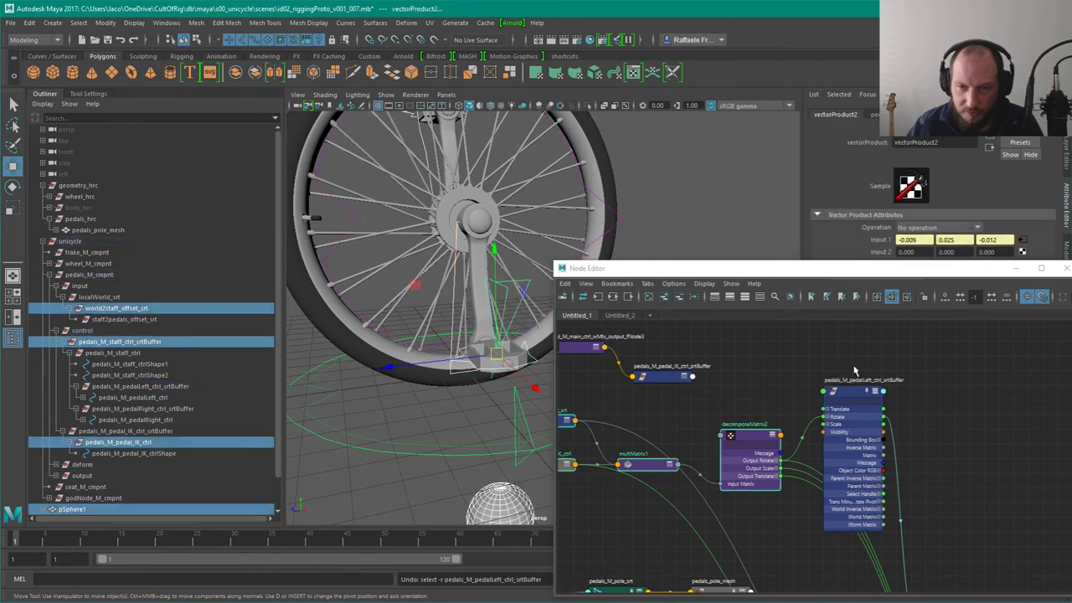
key(ctrl+z)
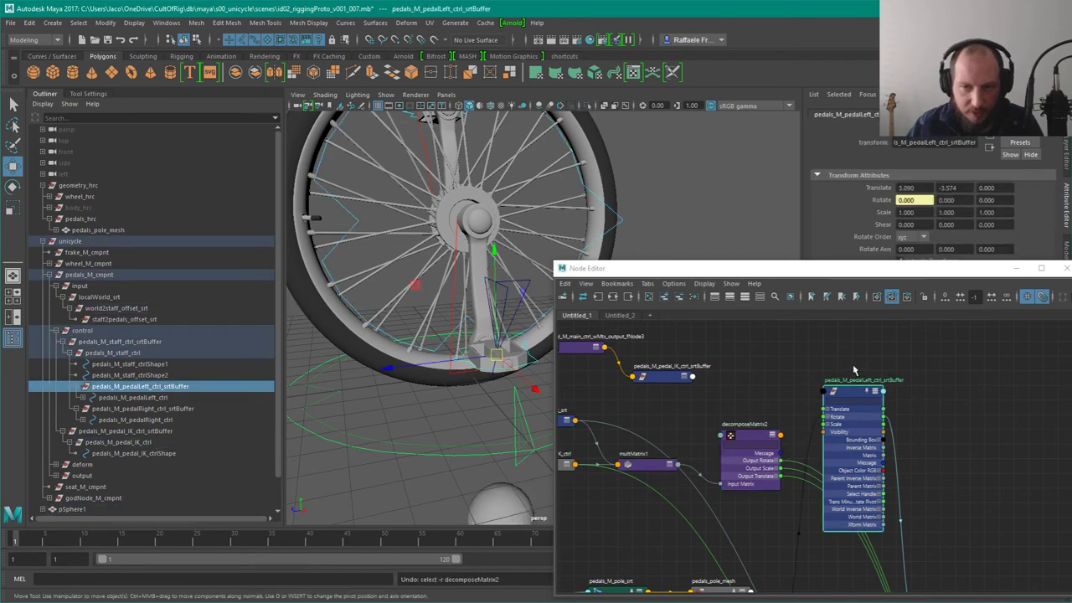
Step: Collapse the pedals_M_pedalLeft_ctrl_srtBuffer node and move it back beside the unitConversion3 node
key(1)
drag(855, 388, 843, 561)
alt+middle_drag(837, 554, 822, 339)
drag(814, 350, 816, 402)
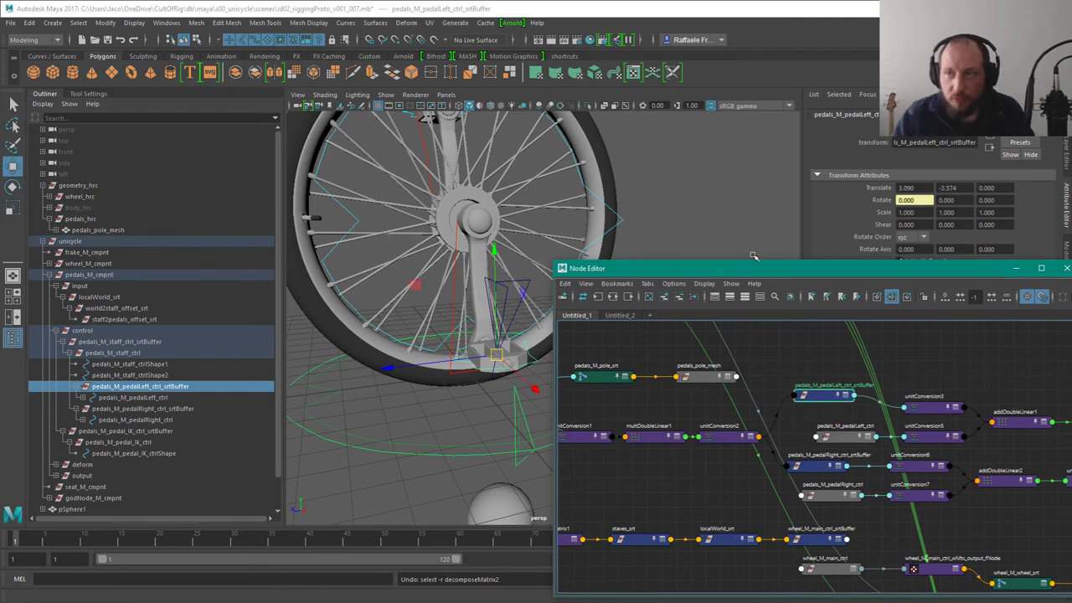
Step: Delete the test sphere below the wheel and create a polygon cone in its place
alt+middle_drag(763, 361, 794, 495)
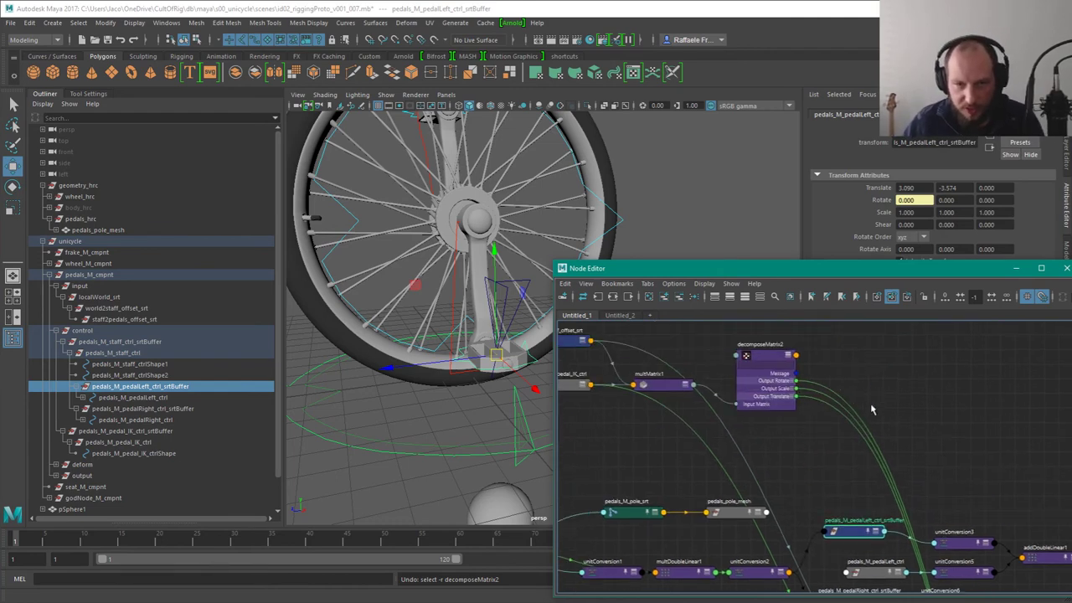
scroll(870, 403, down, 2)
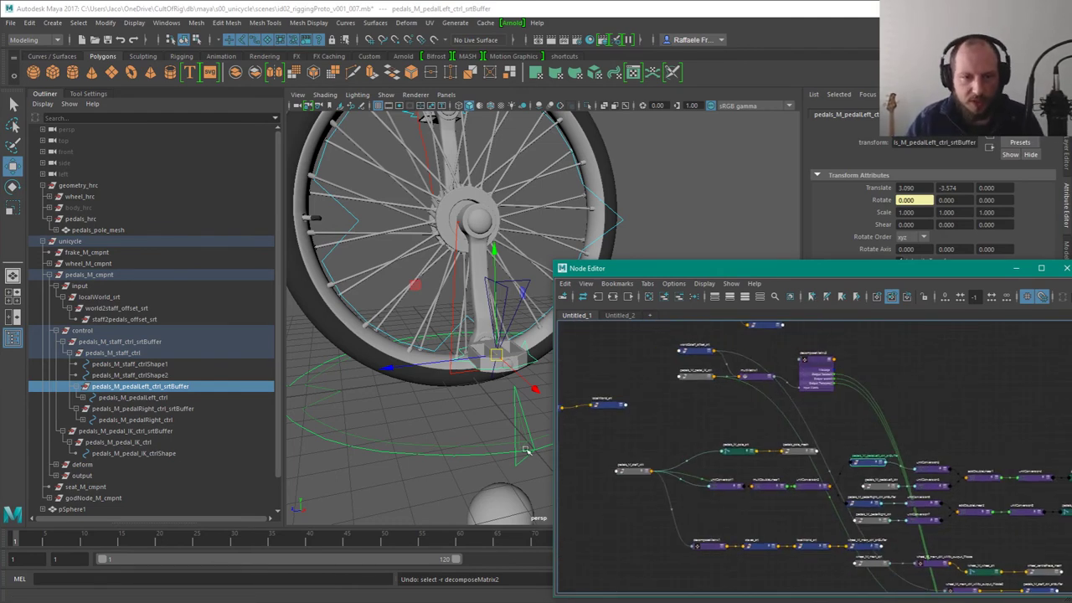
alt+drag(526, 450, 484, 483)
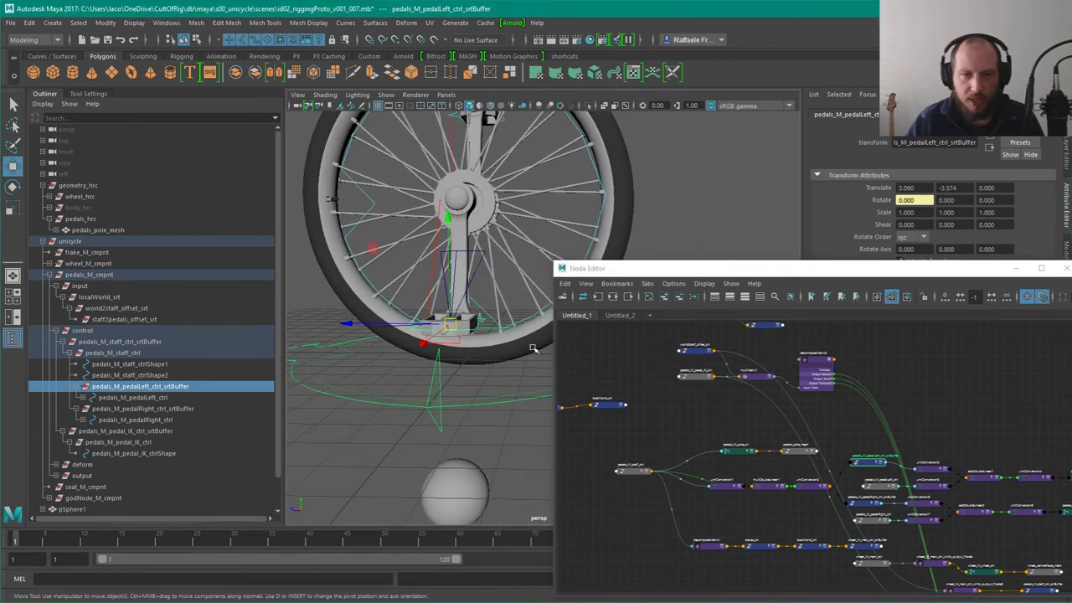
click(480, 497)
key(Delete)
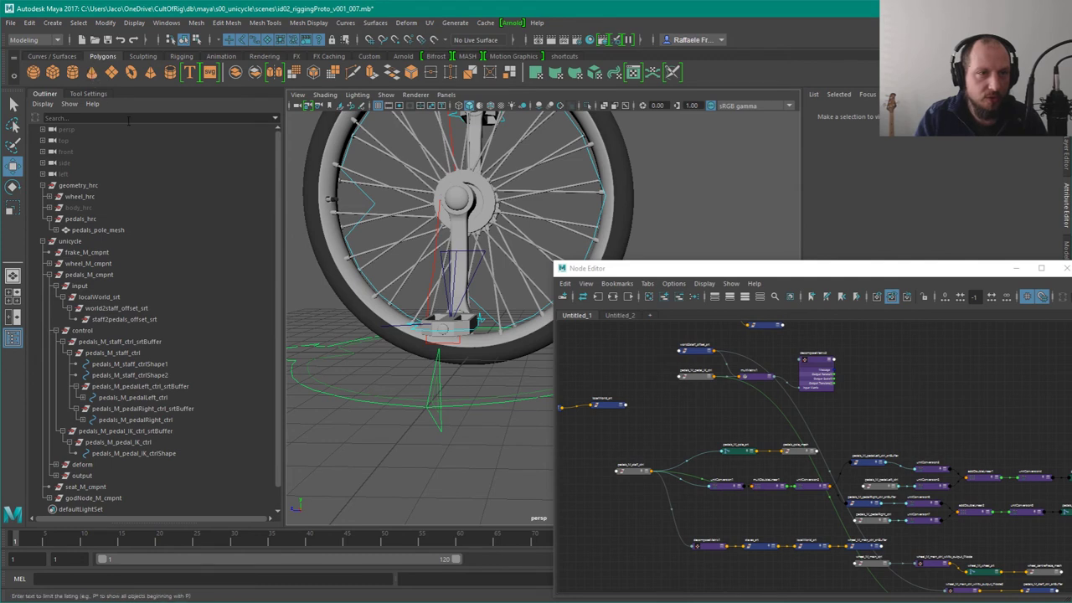
click(91, 72)
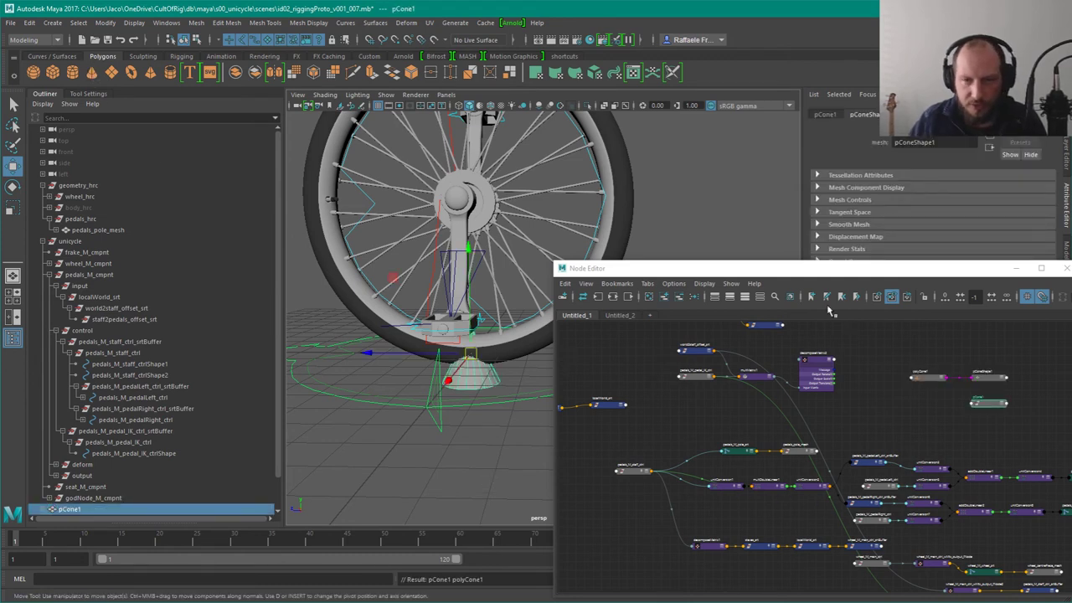
Step: Remove the polyCone1 and pConeShape1 nodes from the node graph, leaving only the cone's transform
click(1033, 450)
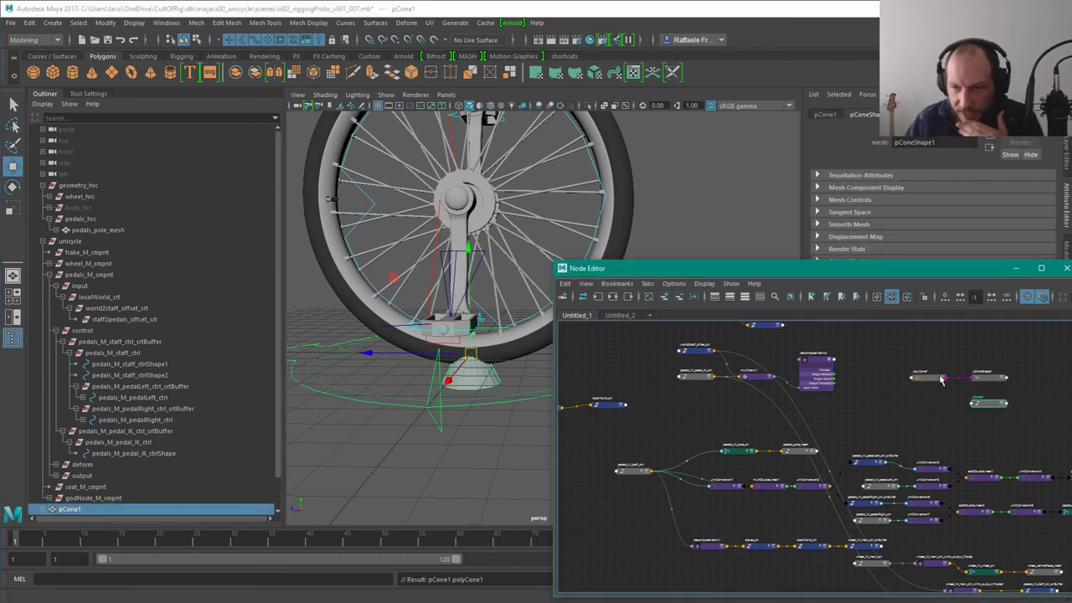
scroll(925, 385, up, 5)
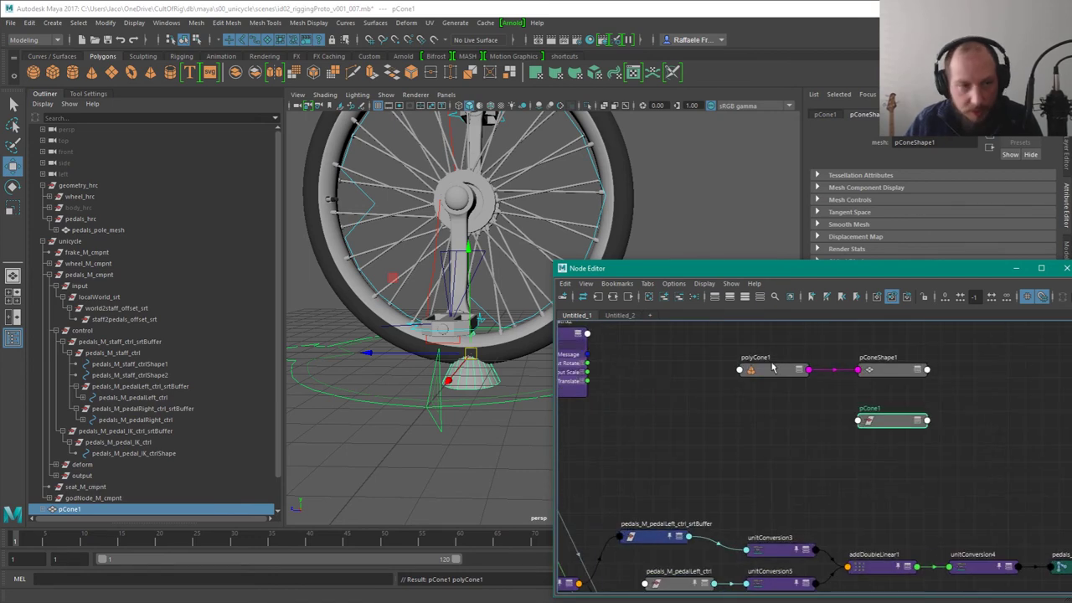
scroll(239, 369, down, 1)
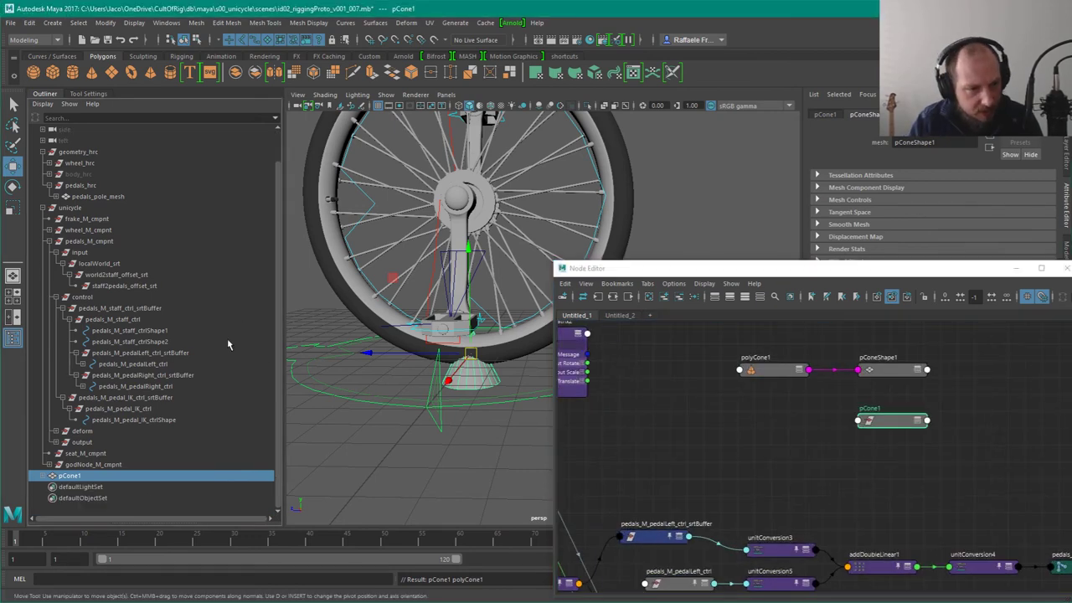
click(896, 379)
drag(705, 363, 931, 350)
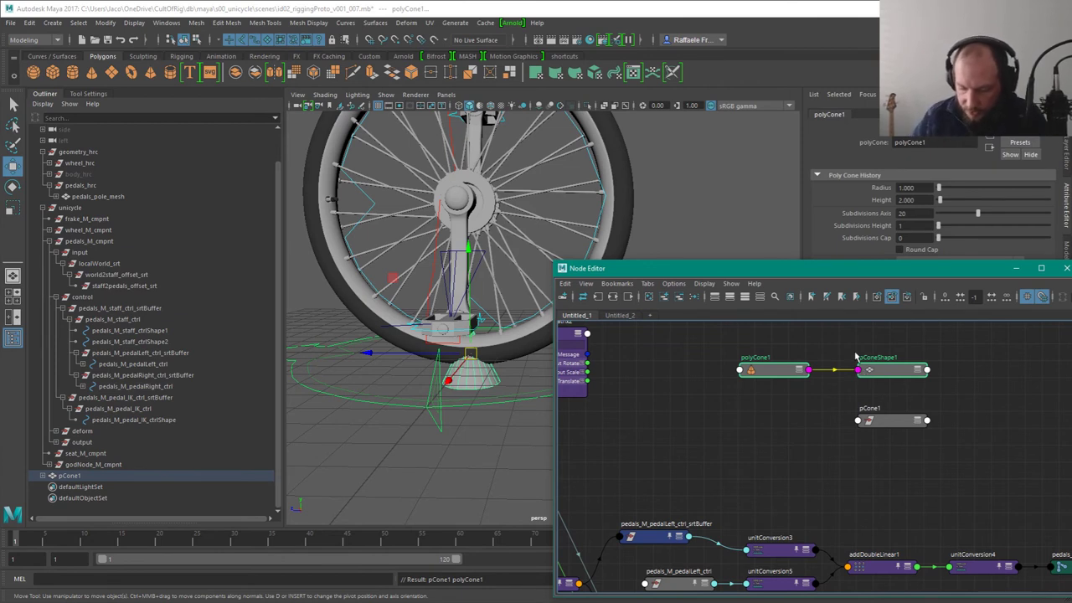
key(Delete)
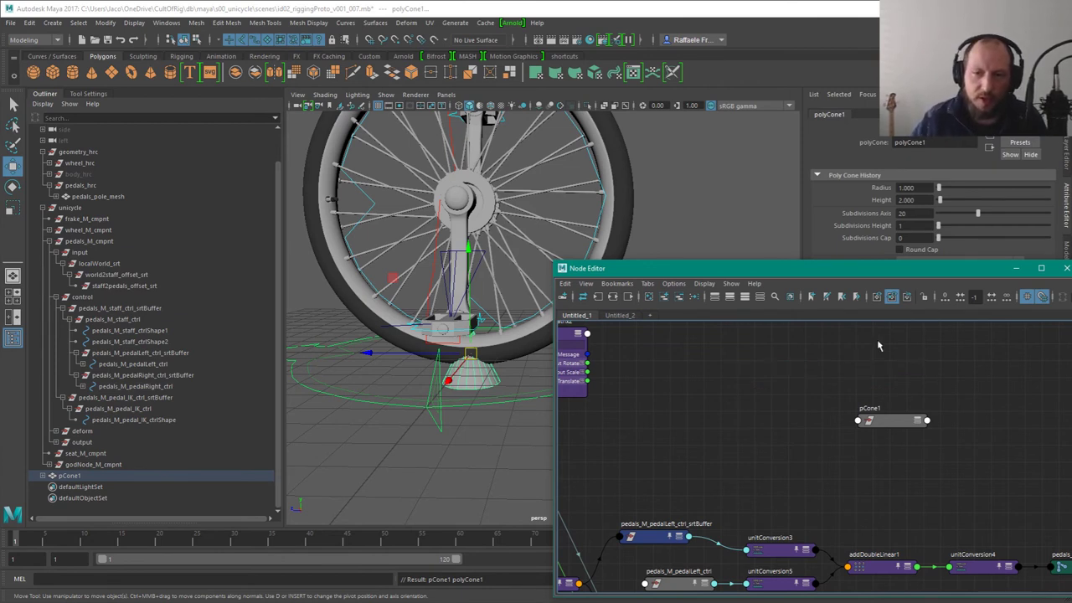
Step: Collapse the decomposeMatrix2 node and line up multMatrix1, decomposeMatrix2 and pCone1 in the graph
drag(788, 413, 927, 424)
alt+middle_drag(656, 364, 873, 467)
click(700, 421)
key(1)
click(703, 436)
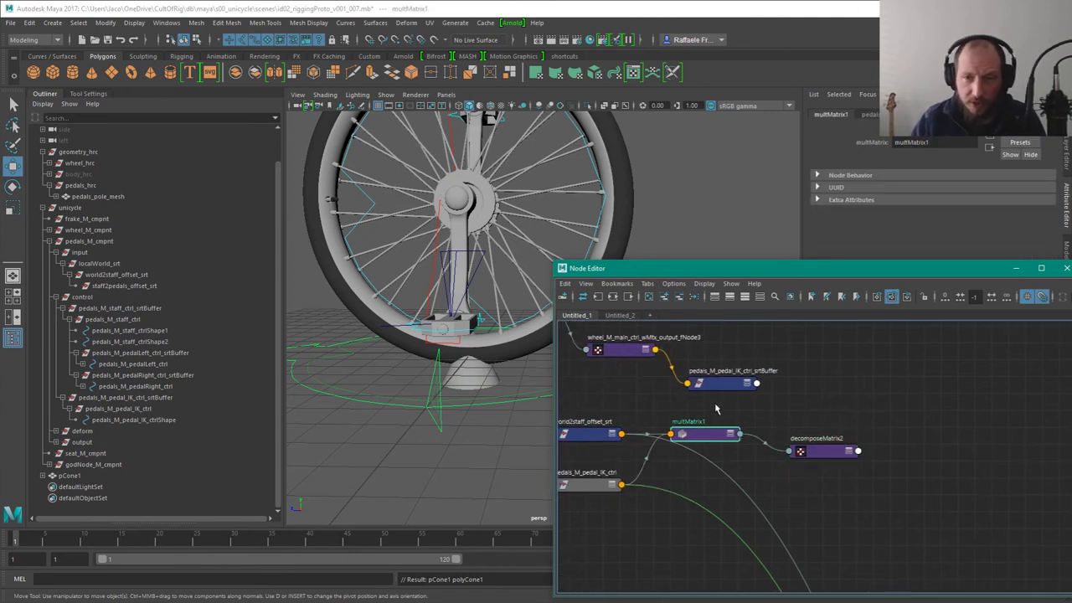
alt+middle_drag(875, 431, 719, 433)
drag(1004, 545, 770, 443)
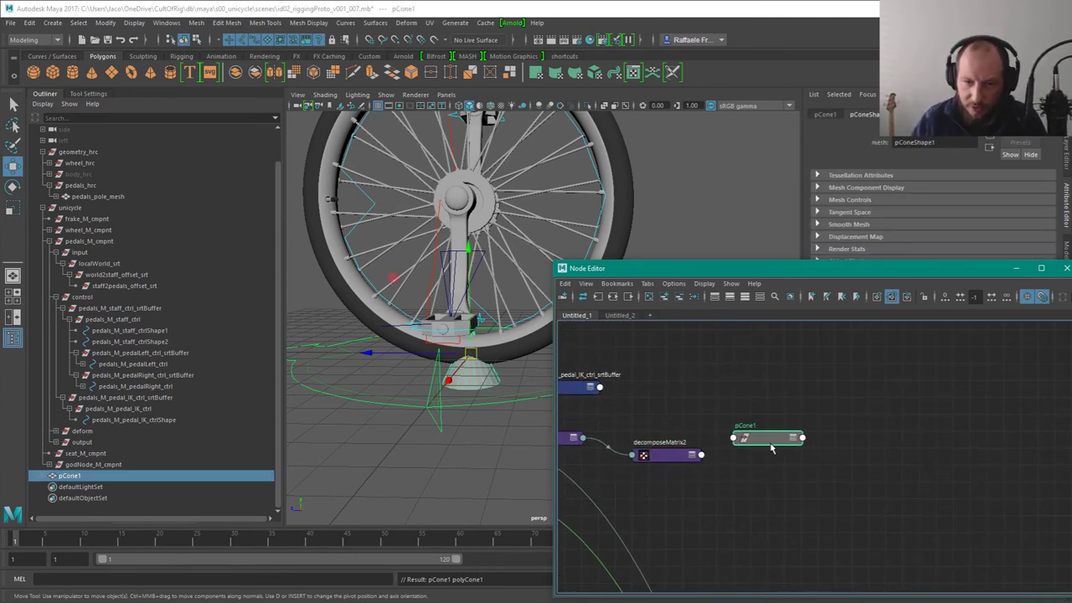
alt+middle_drag(702, 405, 891, 413)
drag(739, 451, 739, 469)
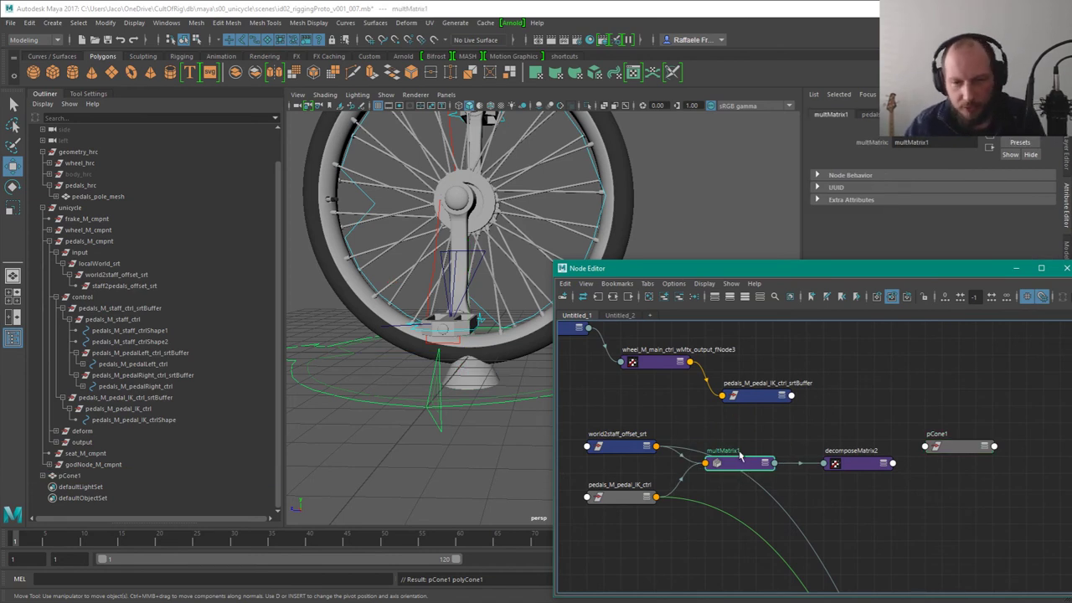
Step: Move multMatrix1 and decomposeMatrix2 together to a height midway between the world2staff_offset_srt and pedals_M_pedal_IK_ctrl nodes
click(868, 457)
alt+middle_drag(658, 422, 763, 443)
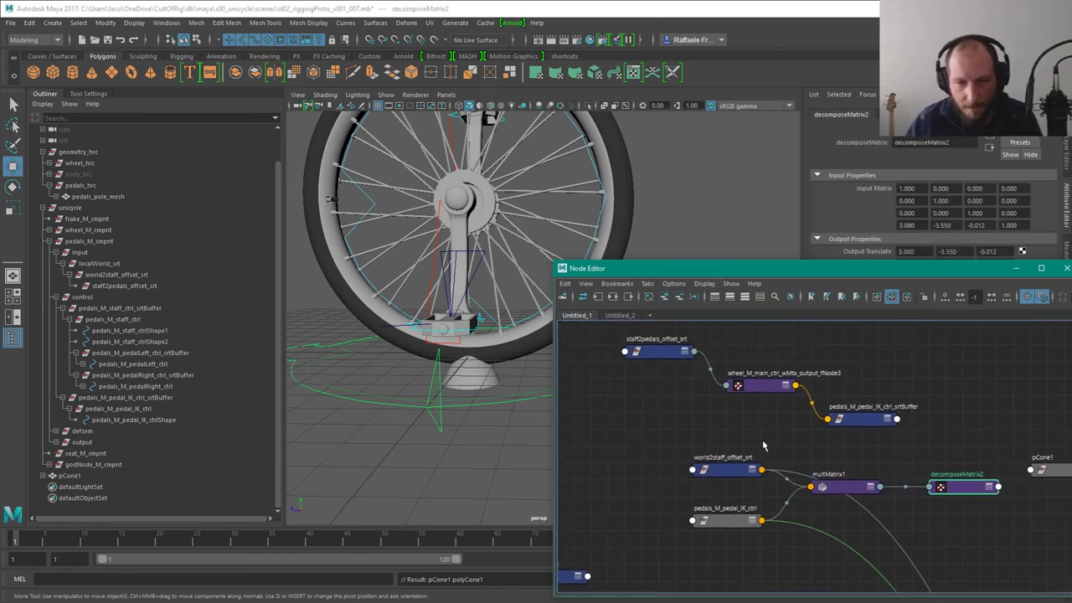
drag(674, 421, 823, 462)
alt+drag(447, 268, 515, 329)
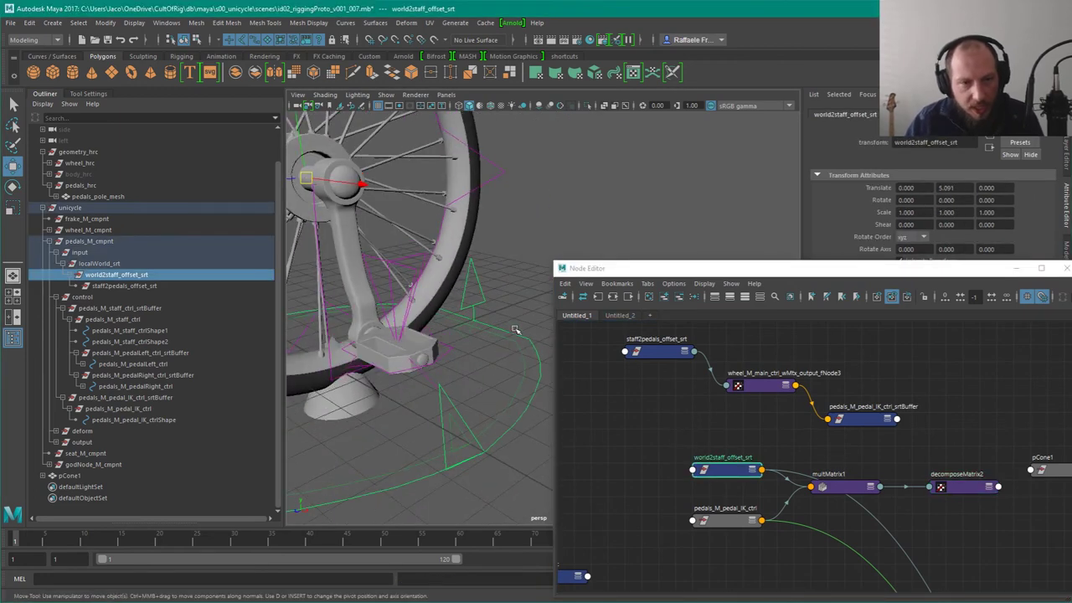
drag(854, 447, 860, 505)
shift+drag(960, 468, 984, 581)
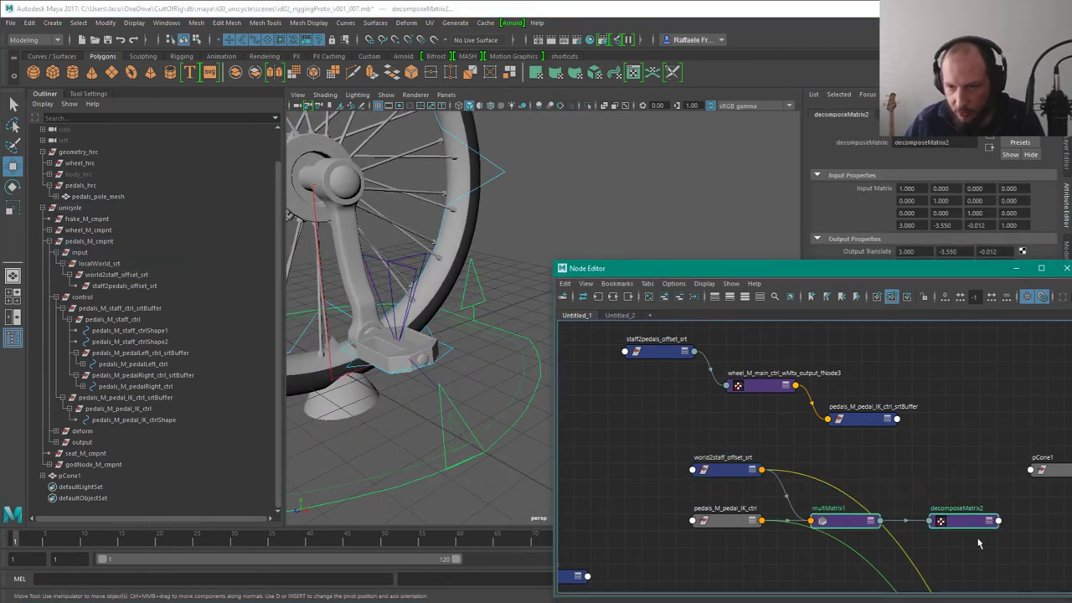
drag(978, 488, 947, 507)
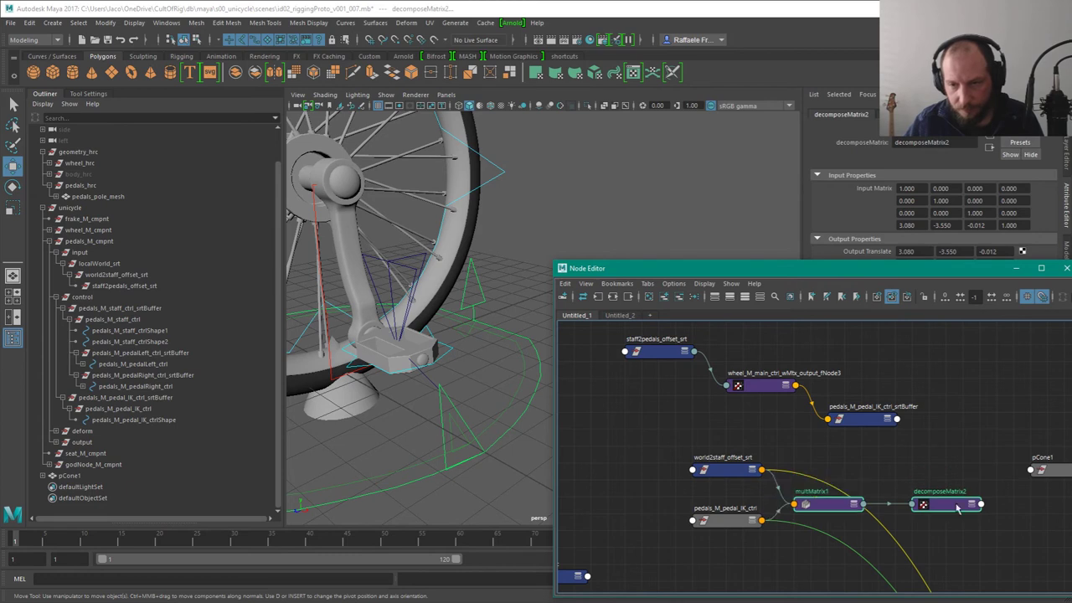
alt+middle_drag(975, 422, 913, 432)
Step: Move the staff2pedals_offset_srt, wheel_M_main_ctrl_wMtx_output_fNode3 and pedals_M_pedal_IK_ctrl_srtBuffer chain down to the bottom of the node graph
click(837, 420)
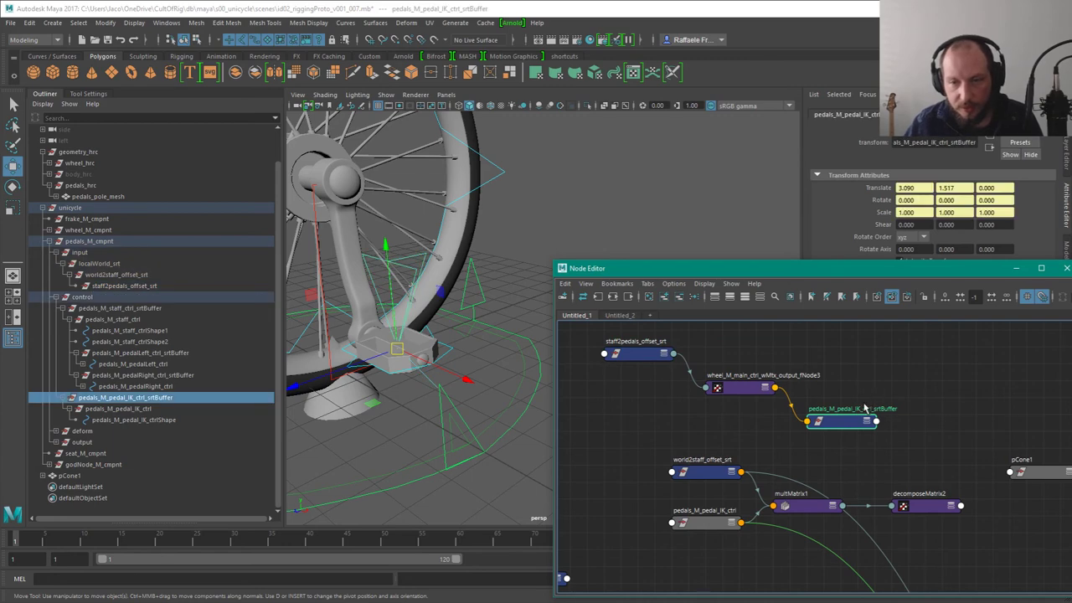
scroll(855, 408, down, 6)
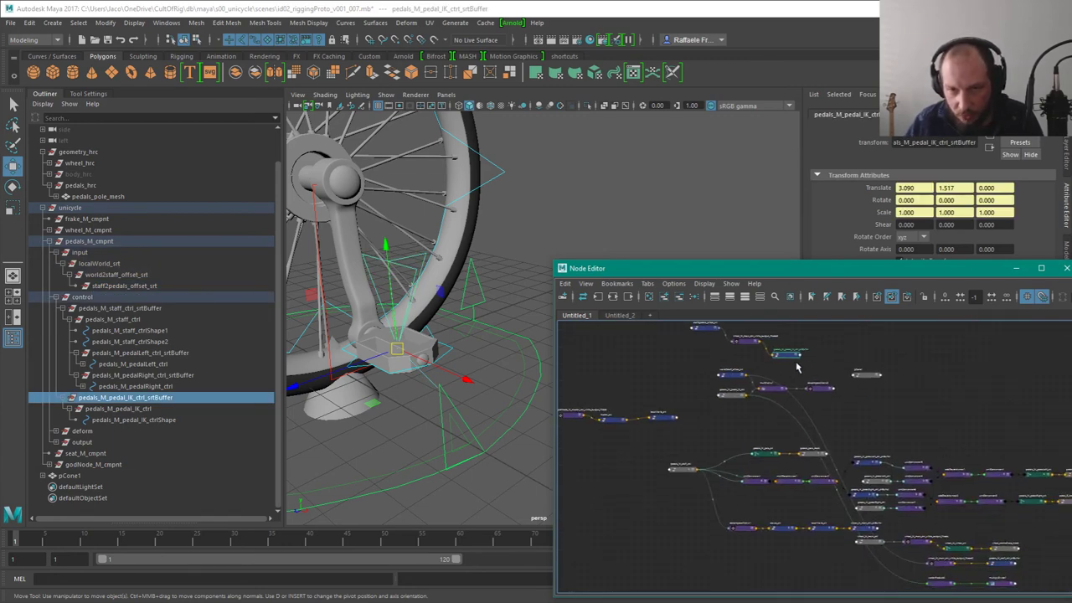
drag(798, 367, 741, 553)
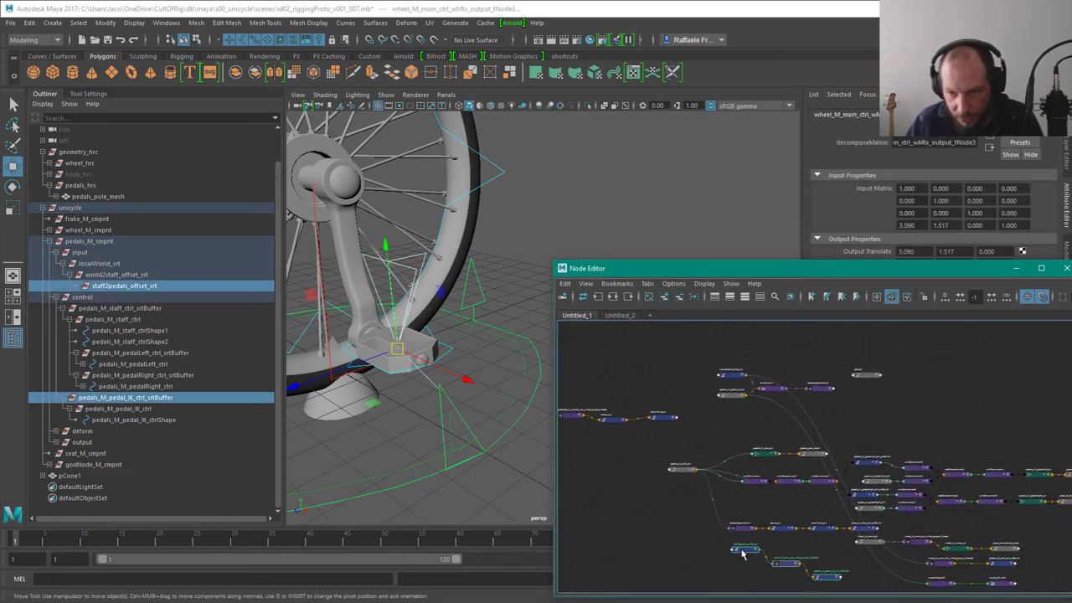
scroll(741, 553, up, 6)
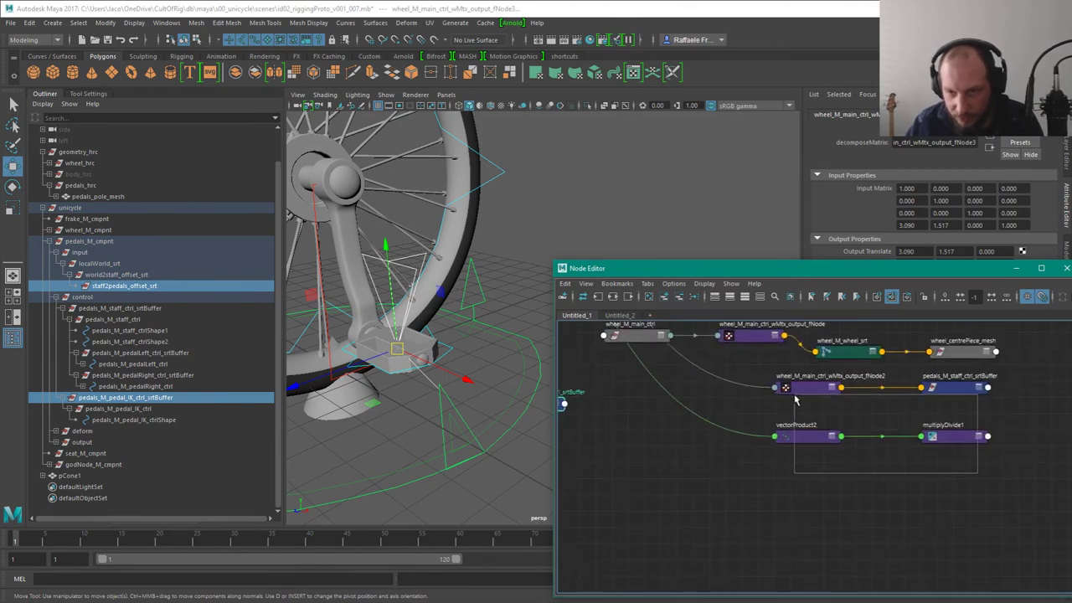
Step: Move wheel_M_main_ctrl_wMtx_output_fNode2, pedals_M_staff_ctrl_srtBuffer, vectorProduct2 and multiplyDivide1 up beside the world2staff_offset_srt node
drag(795, 396, 786, 377)
alt+right_drag(854, 492, 729, 469)
drag(829, 452, 709, 280)
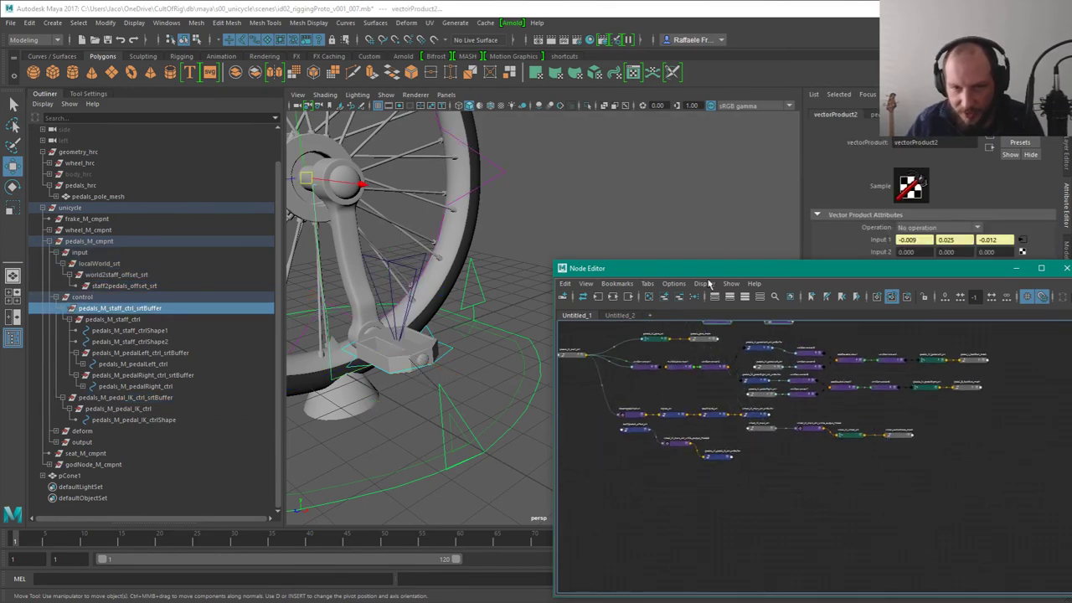
scroll(876, 502, up, 5)
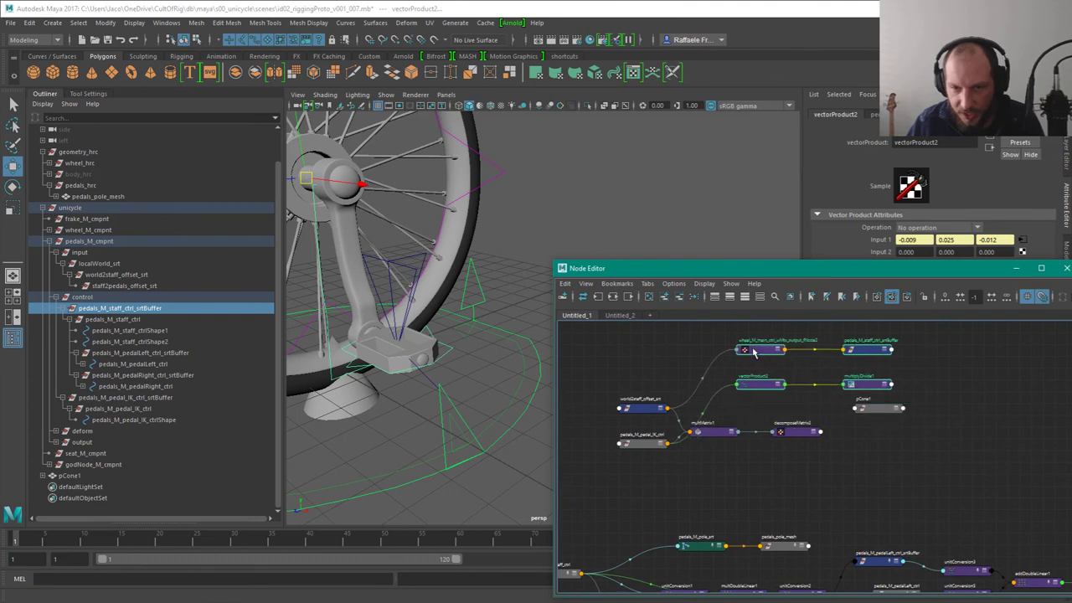
drag(752, 352, 750, 352)
Step: Move multMatrix1 and decomposeMatrix2 below the vectorProduct2 and multiplyDivide1 row
drag(784, 452, 723, 416)
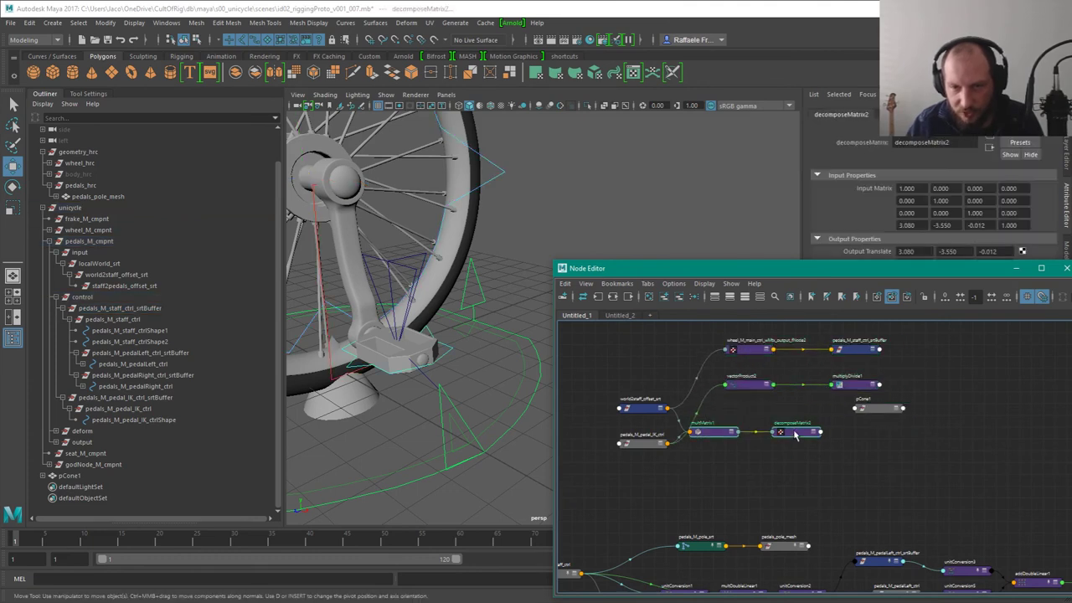
drag(797, 434, 832, 470)
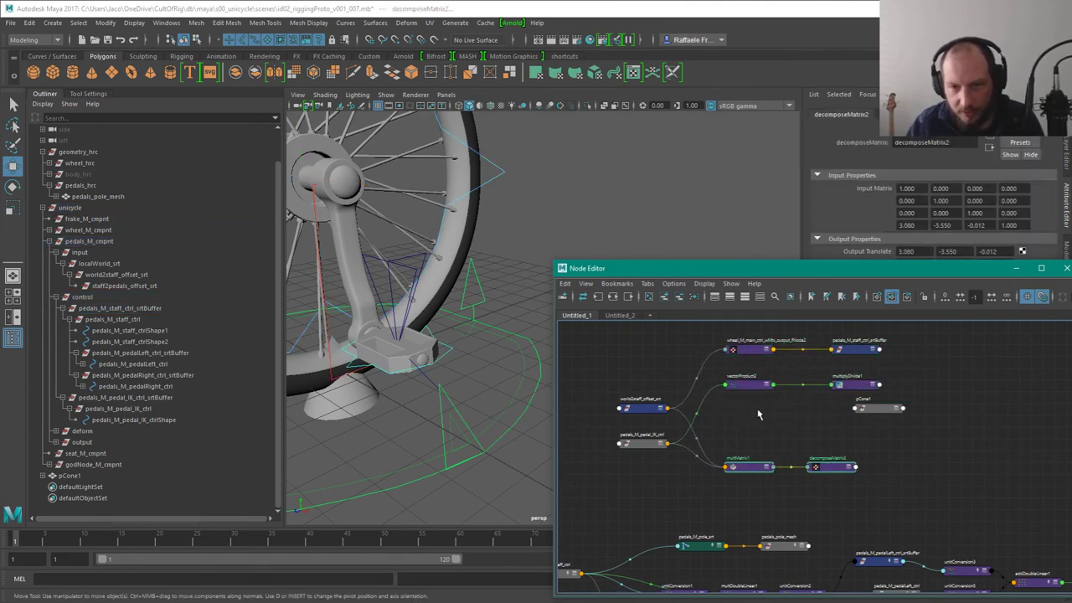
click(858, 348)
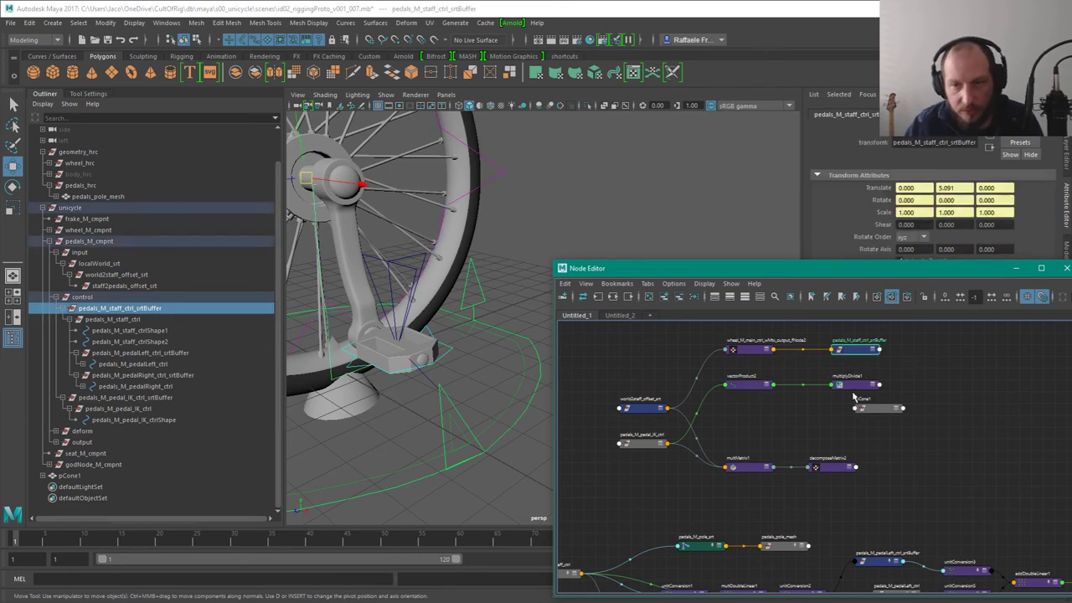
alt+middle_drag(854, 397, 872, 491)
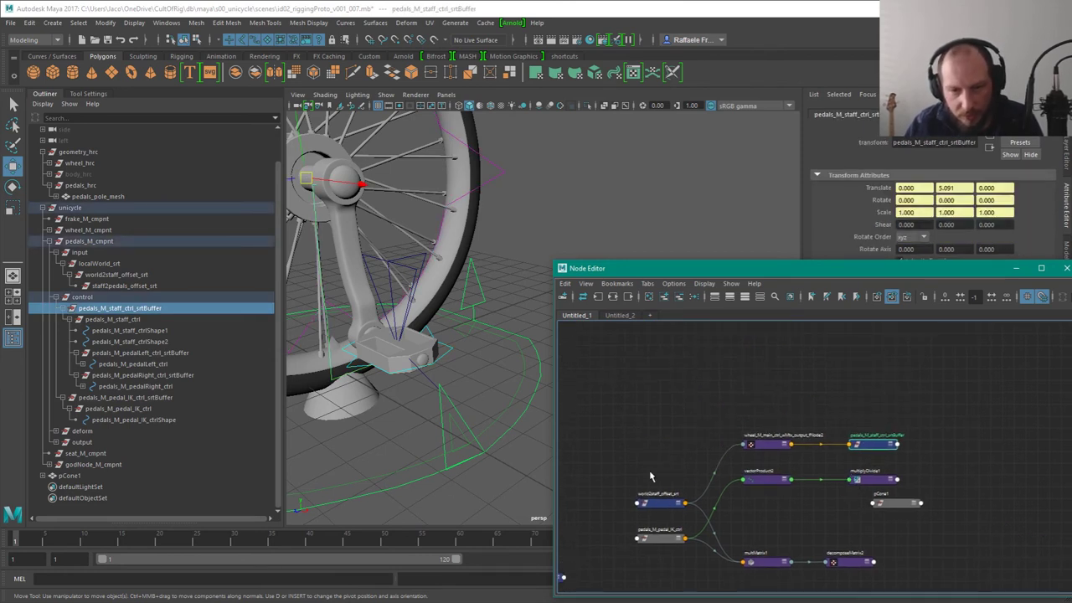
Step: Parent pCone1 under the world2staff_offset_srt transform
click(661, 501)
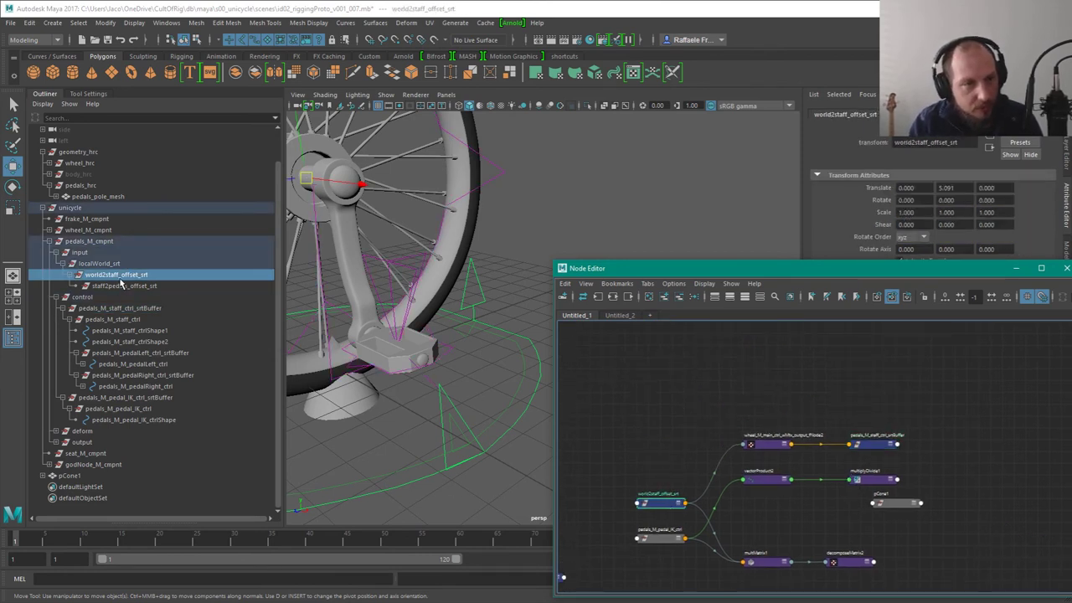
click(896, 502)
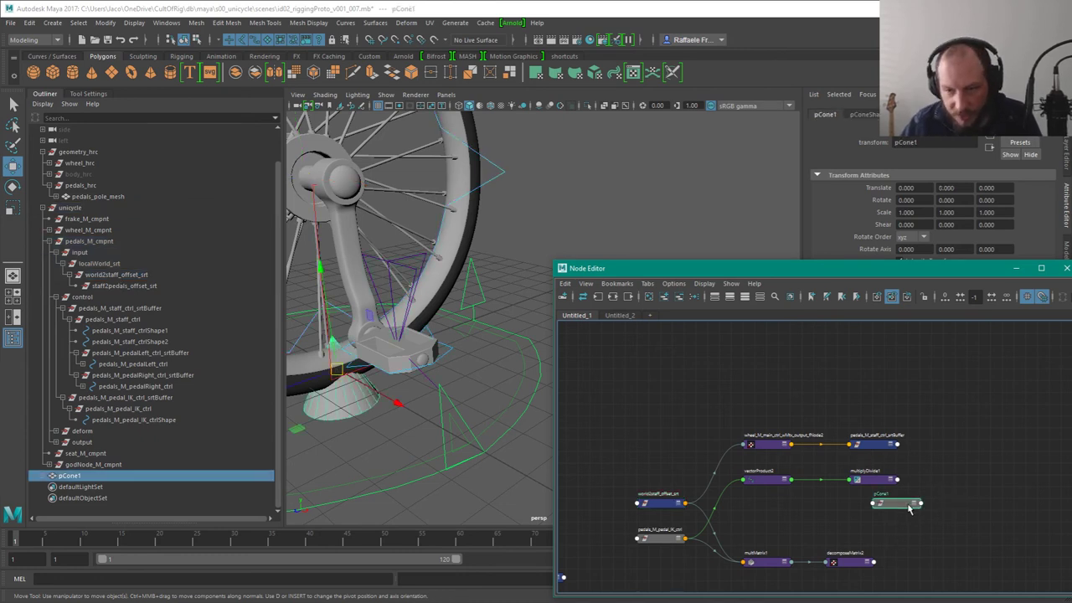
click(178, 274)
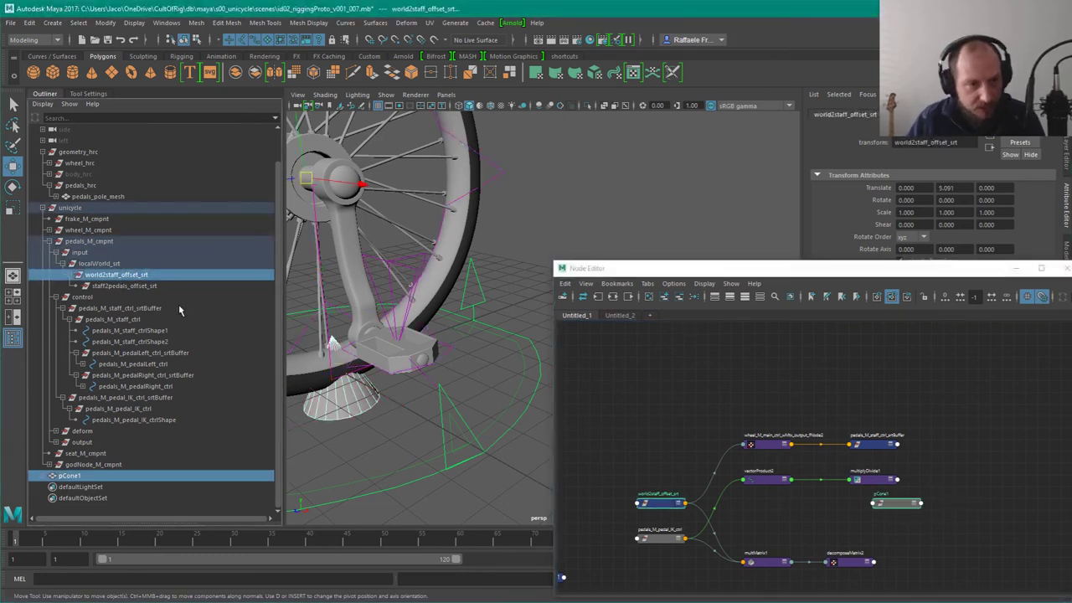
key(p)
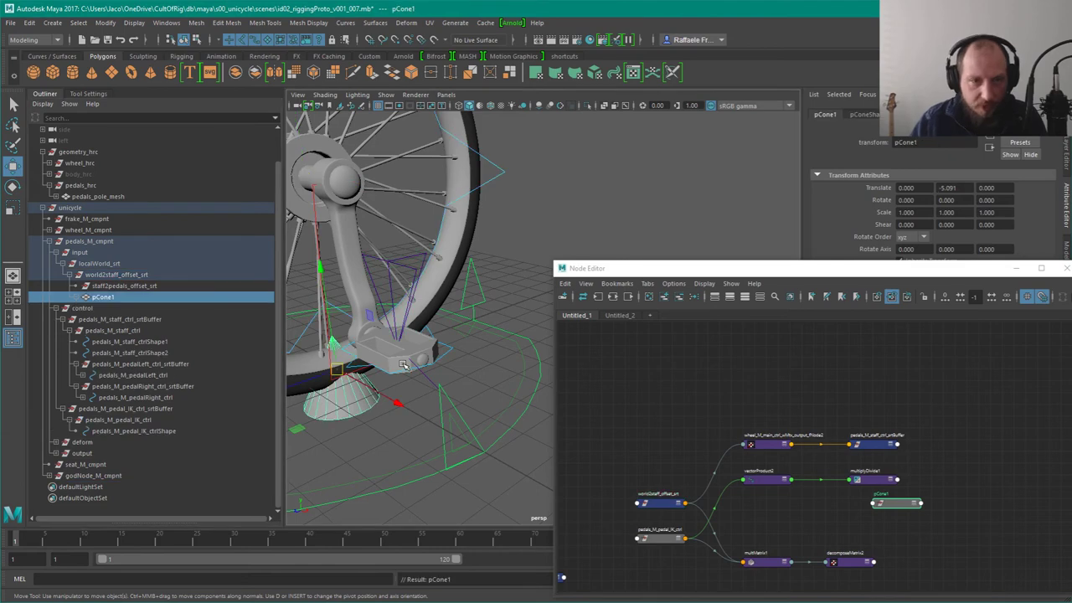
Step: Set pCone1's Translate Y to 0
alt+drag(433, 326, 471, 261)
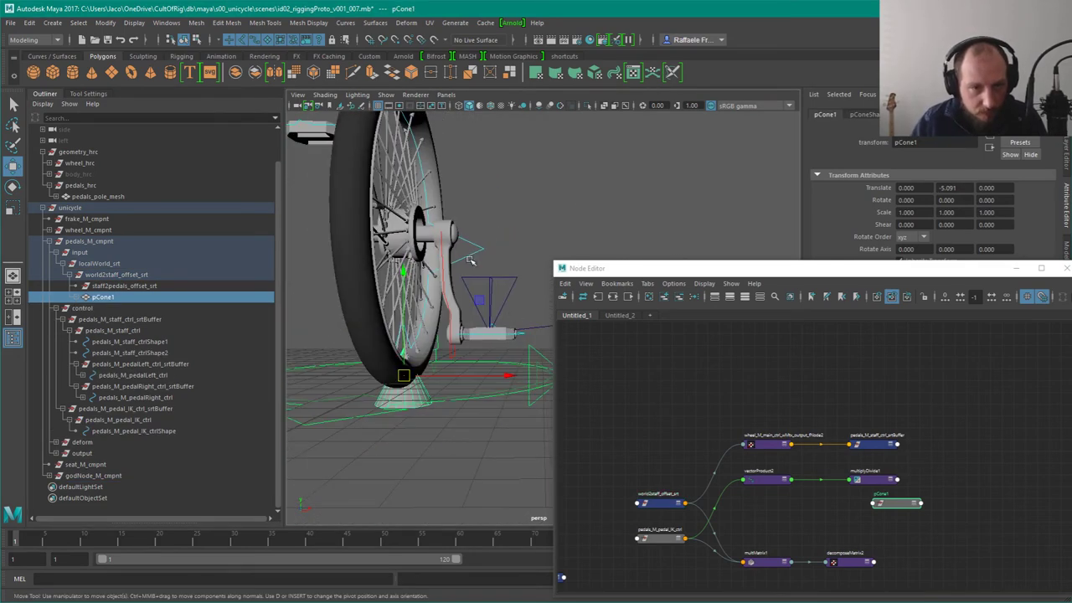
click(915, 176)
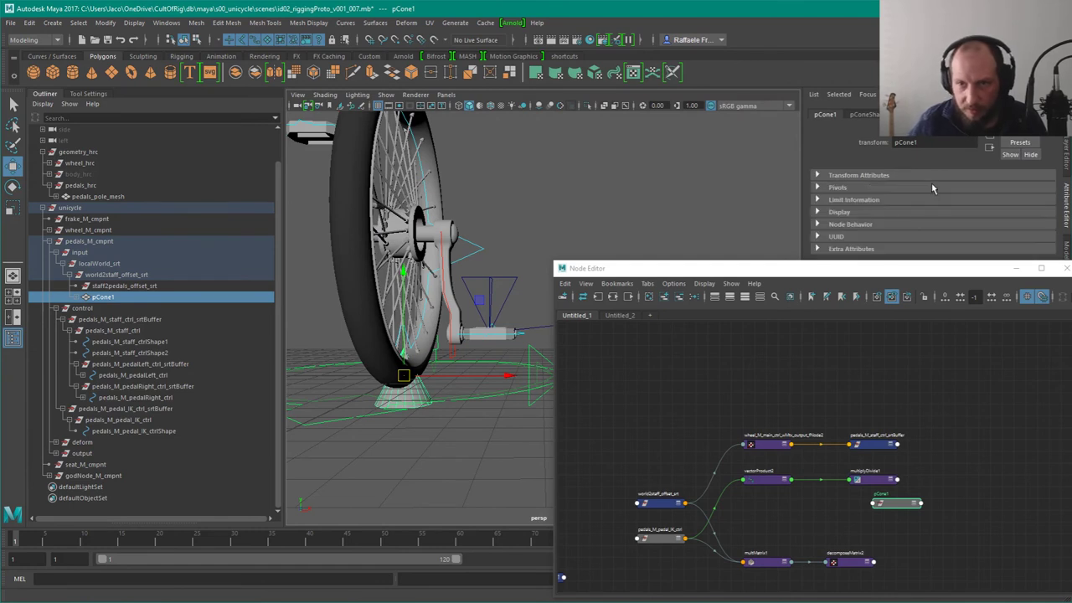
click(861, 175)
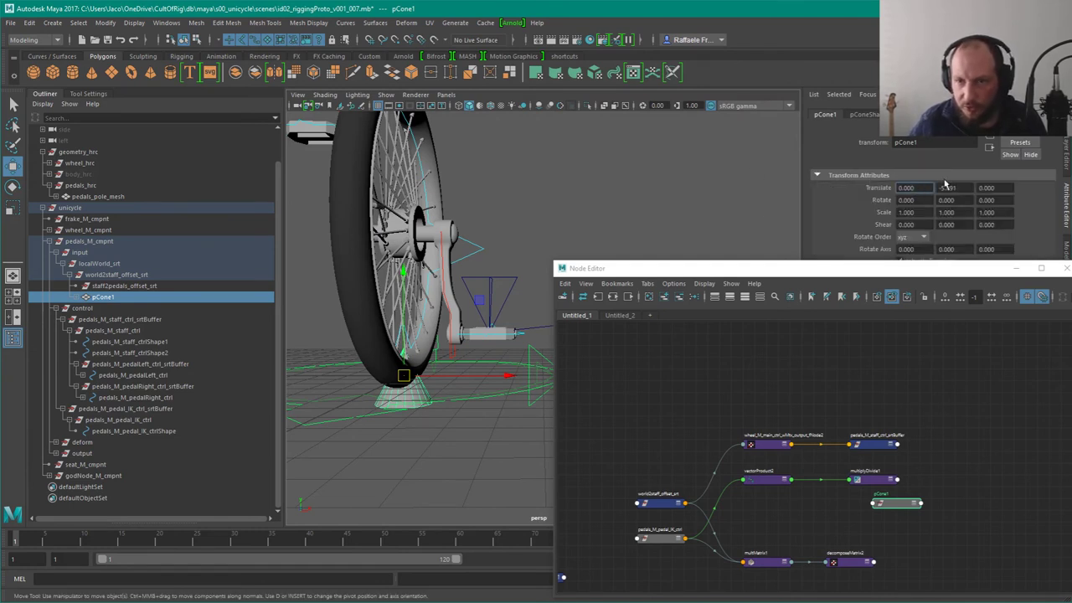
key(Tab)
text(0)
key(Tab)
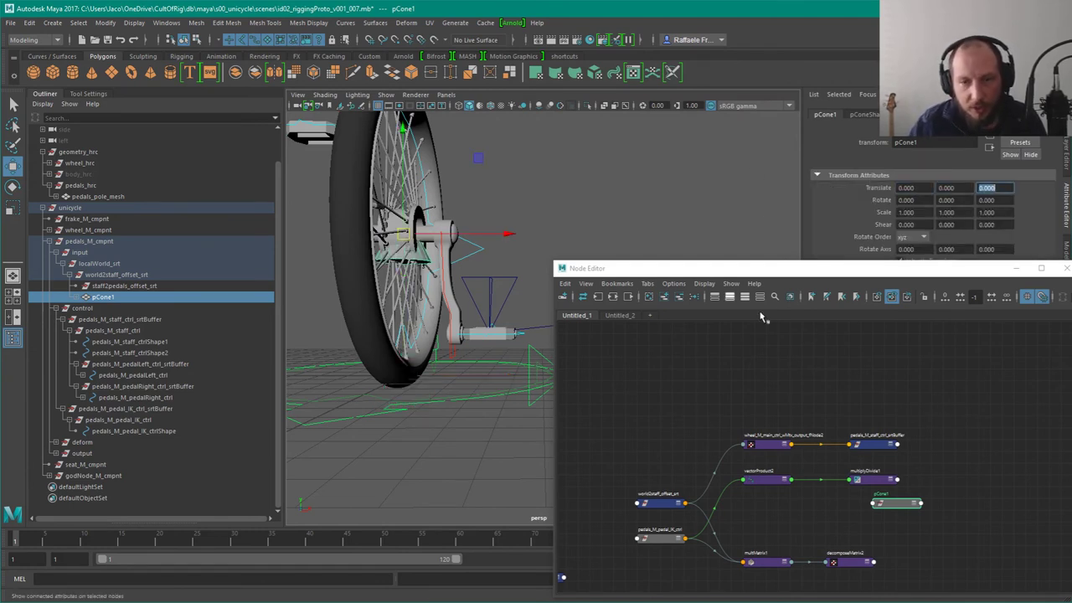
Step: Shift pedals_M_pedal_IK_ctrl slightly left and move multMatrix1 with decomposeMatrix2 above the wheel_M_main_ctrl_wMtx_output_fNode2 row
click(837, 388)
alt+middle_drag(795, 498, 756, 445)
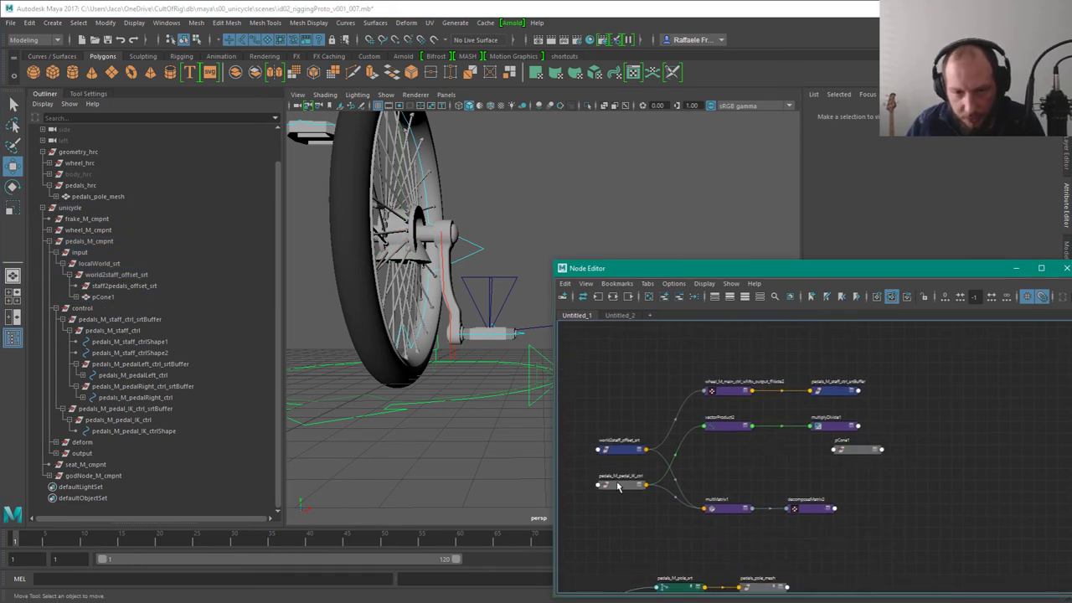
drag(618, 487, 607, 487)
click(792, 510)
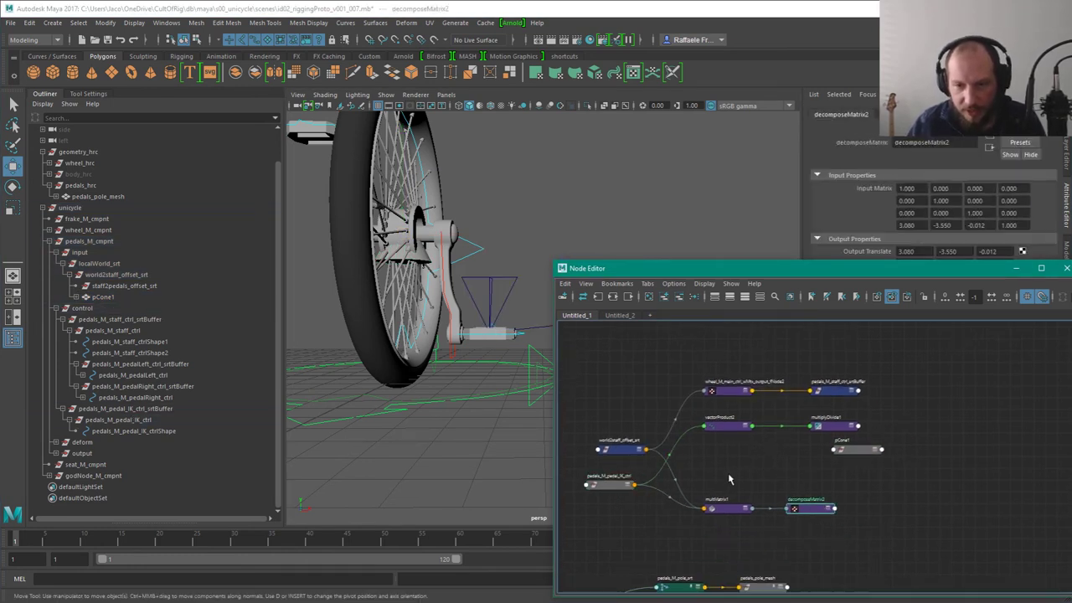
shift+click(725, 508)
drag(725, 507, 716, 367)
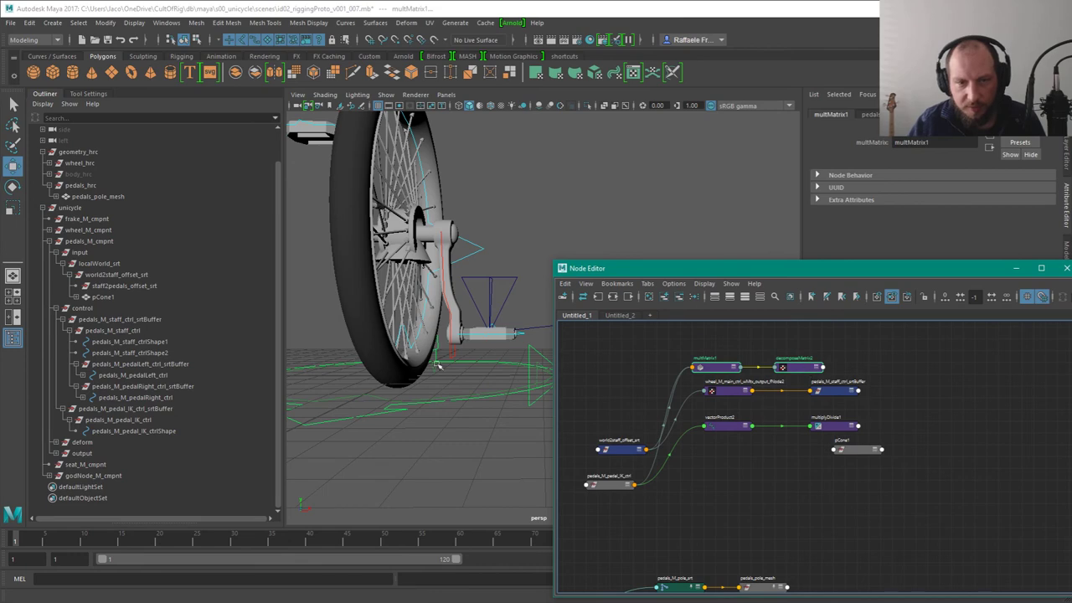
Step: Shift pedals_M_staff_ctrl_srtBuffer to the right and place the pCone1 node to the right of decomposeMatrix2
alt+drag(471, 314, 398, 335)
alt+middle_drag(397, 335, 439, 394)
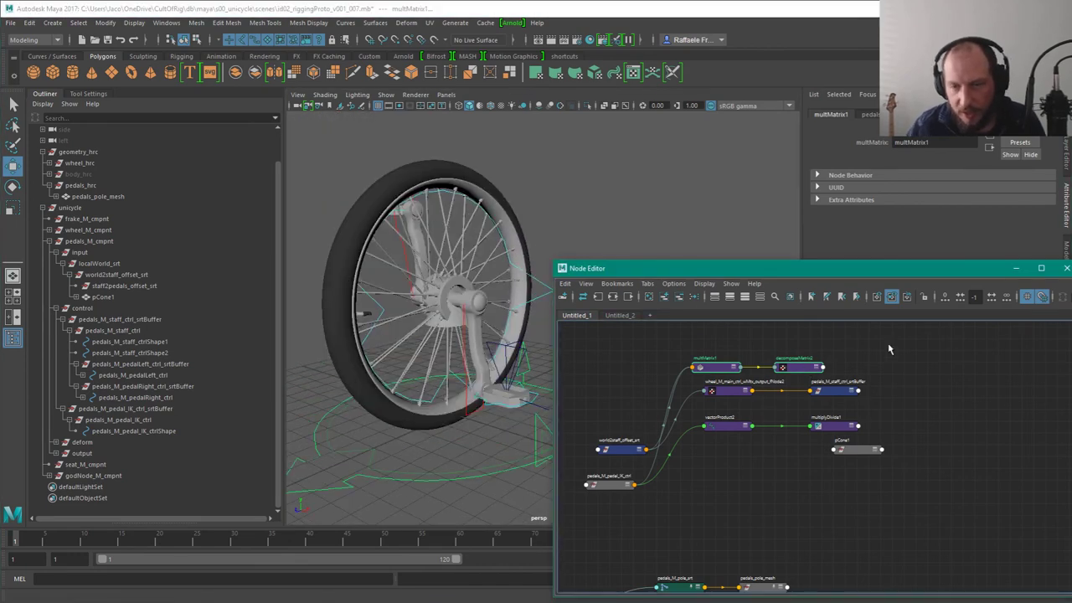
scroll(893, 351, up, 3)
click(809, 413)
drag(808, 413, 845, 416)
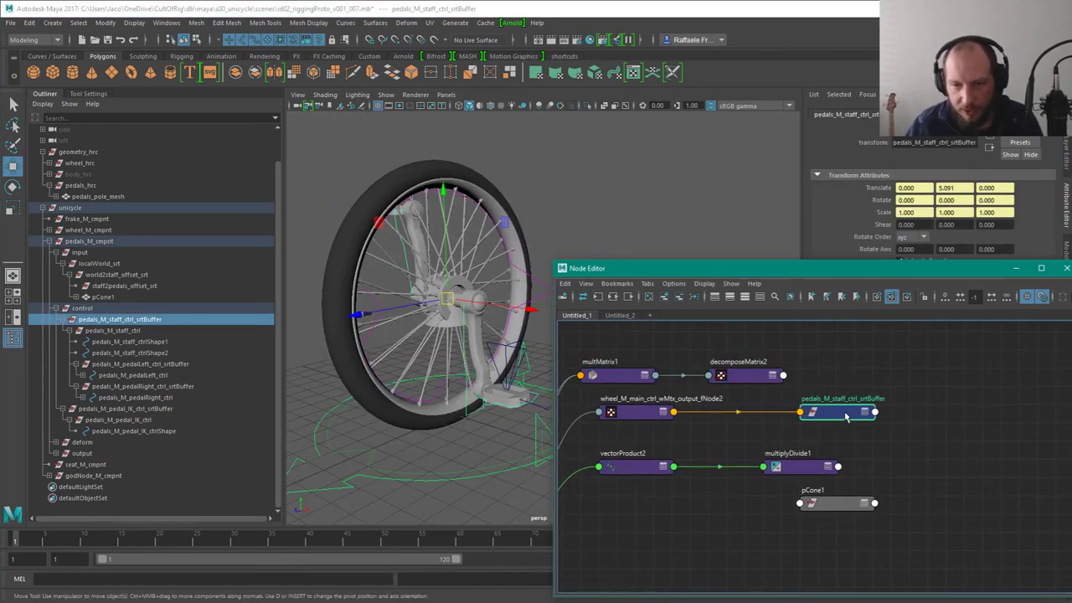
drag(842, 508, 899, 362)
Step: Expand decomposeMatrix2 to show all its attributes and move it up, clear of the nodes below
scroll(768, 378, up, 3)
click(772, 378)
key(2)
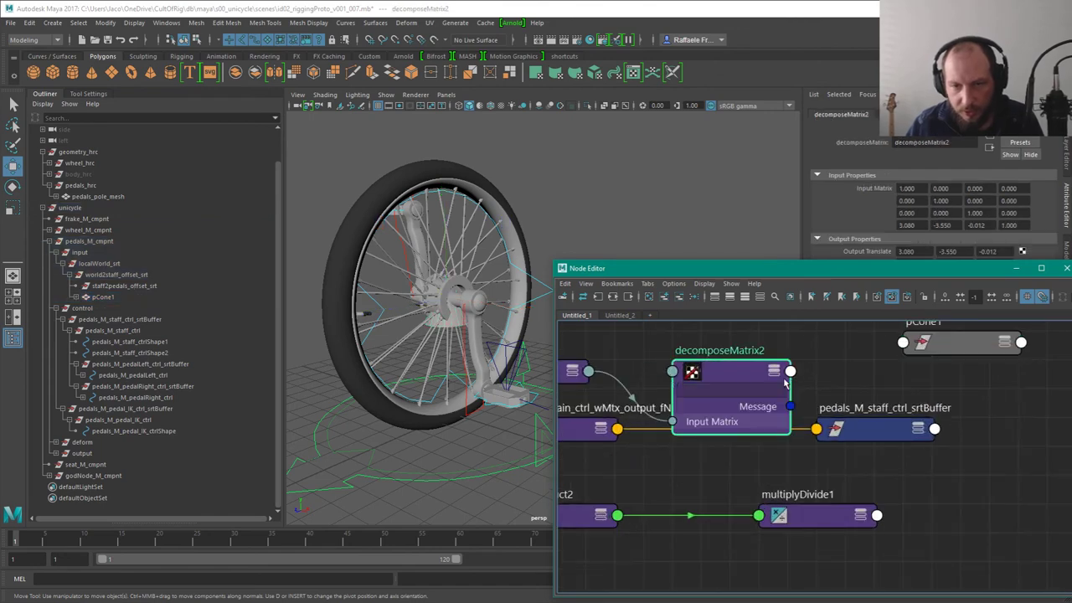
key(3)
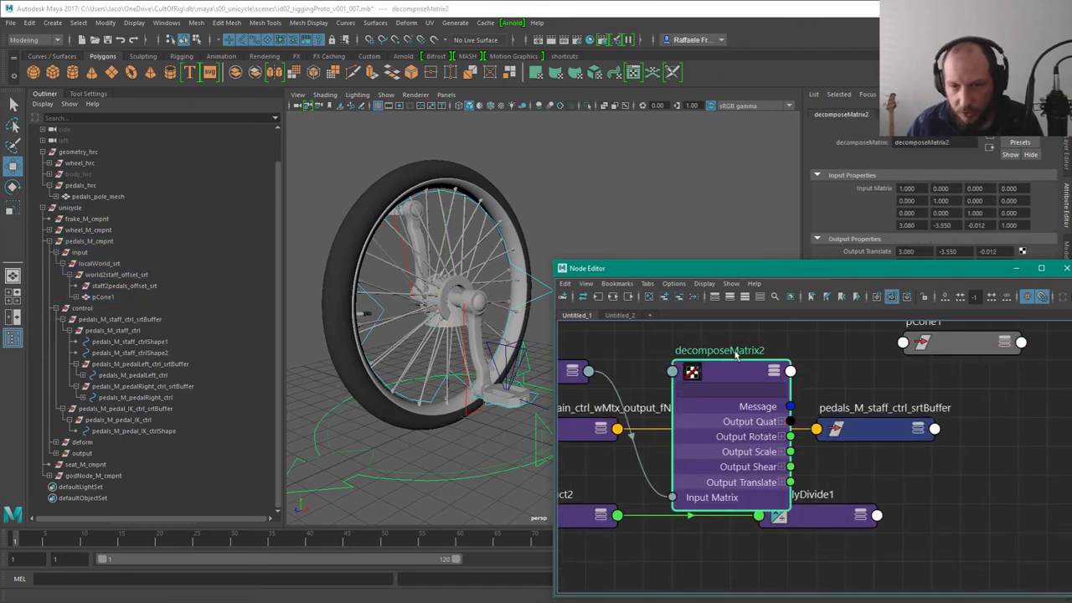
drag(736, 364, 745, 253)
alt+middle_drag(852, 326, 823, 481)
Step: Expand the pCone1 node to show its attributes and line it up beside decomposeMatrix2
click(921, 497)
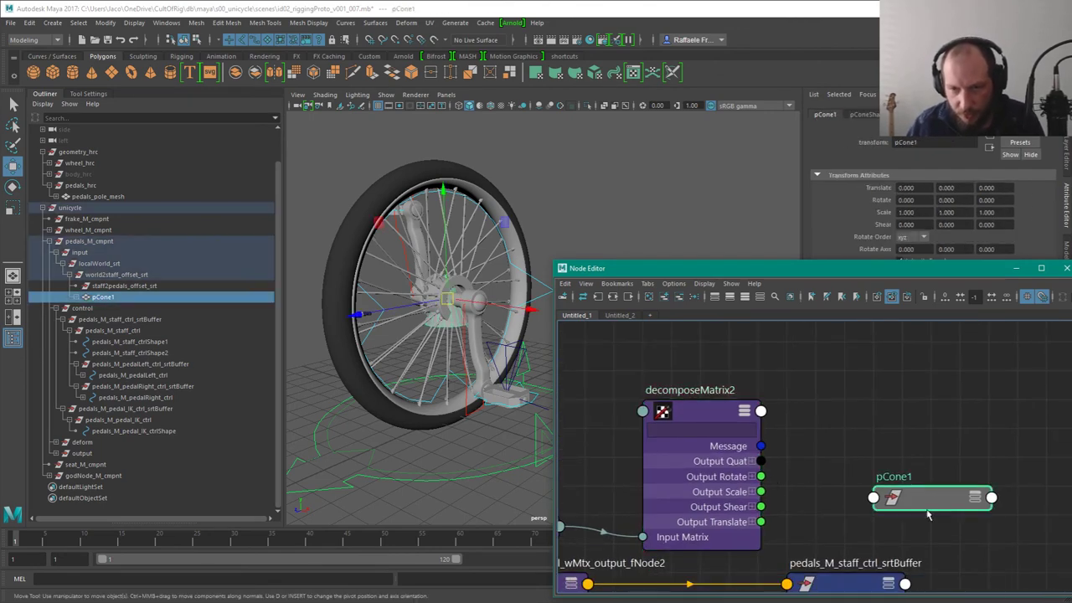
drag(921, 497, 861, 358)
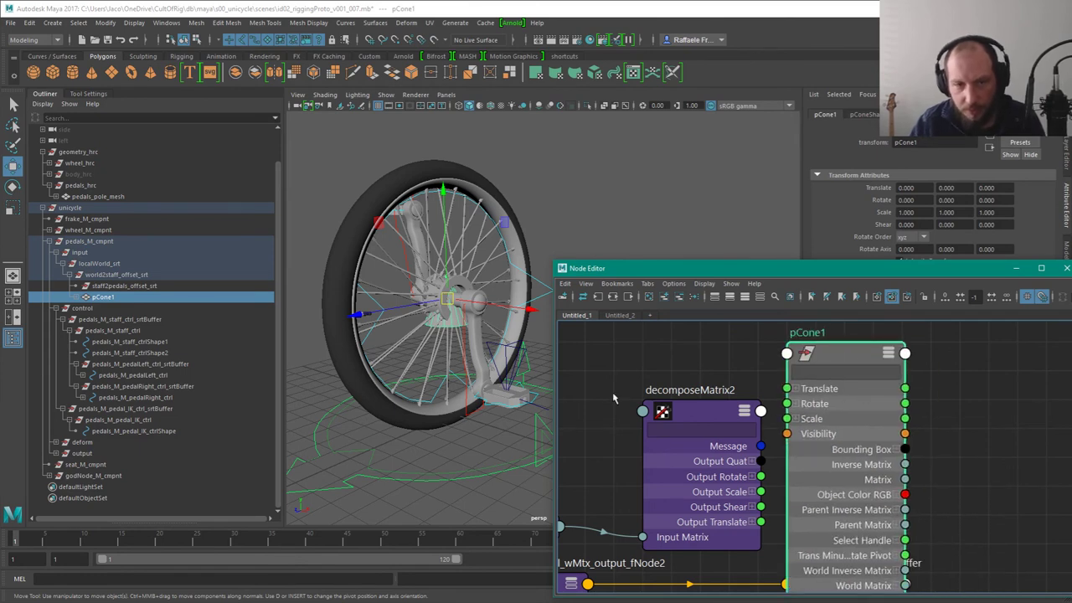
drag(852, 356, 882, 356)
drag(711, 414, 712, 386)
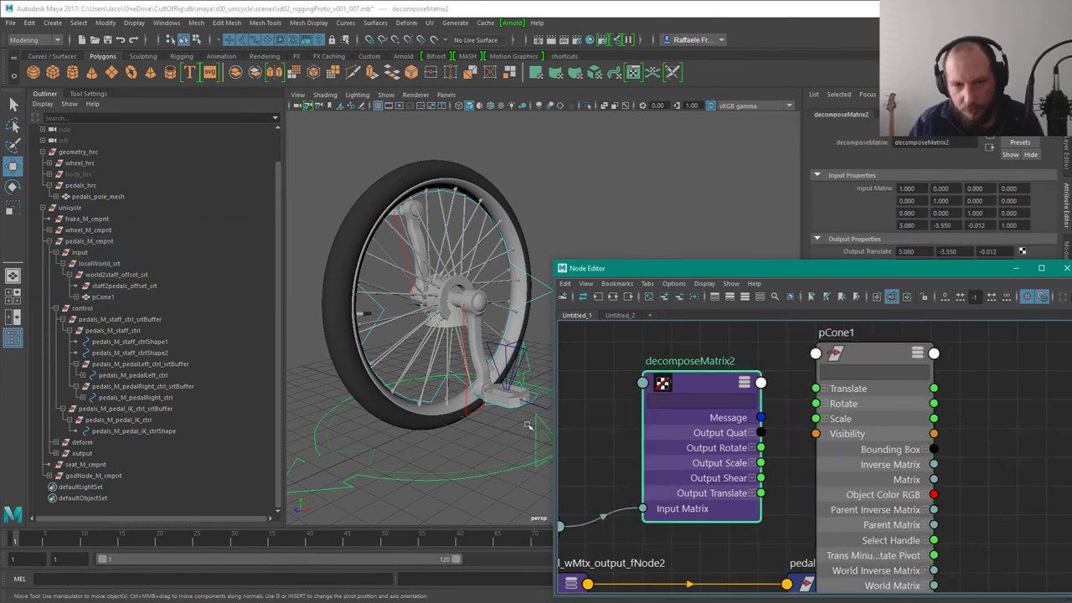
Step: Connect decomposeMatrix2's Output Rotate, Output Scale and Output Translate to pCone1's Rotate, Scale and Translate
drag(761, 447, 815, 404)
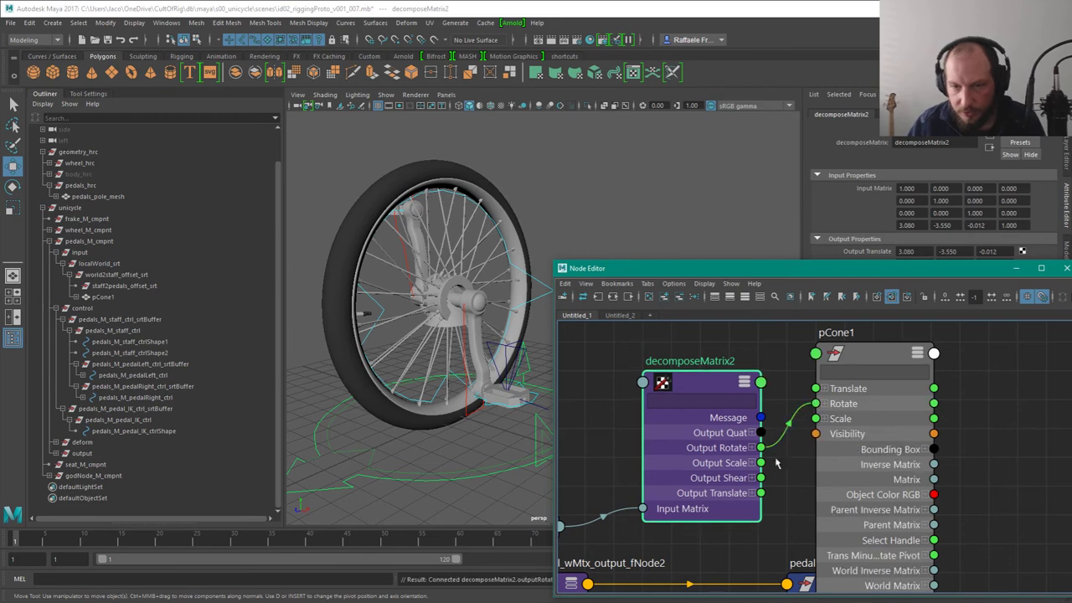
drag(760, 463, 815, 419)
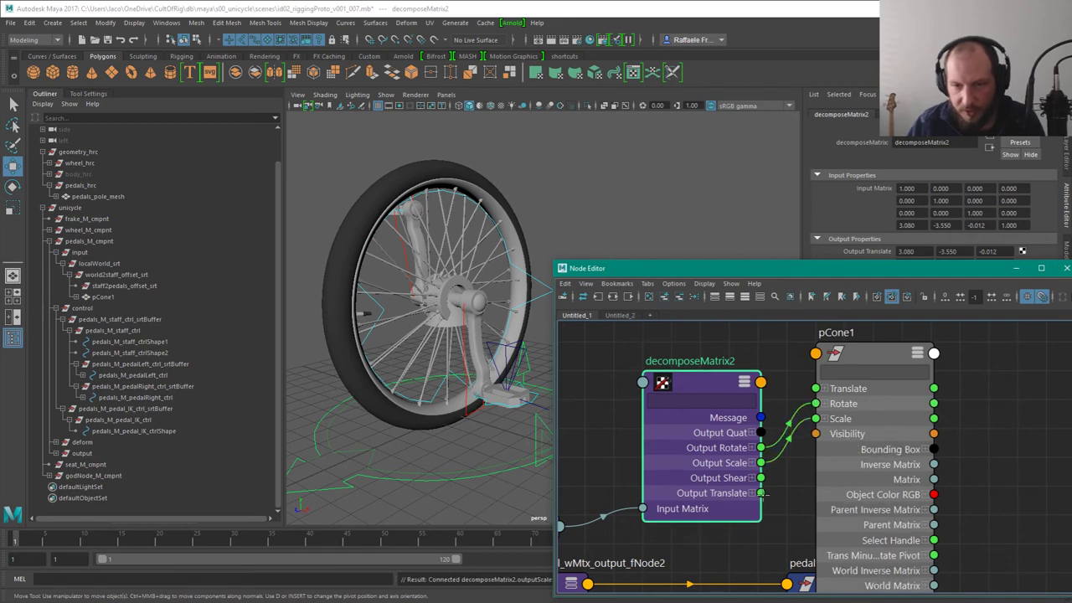
drag(762, 494, 814, 388)
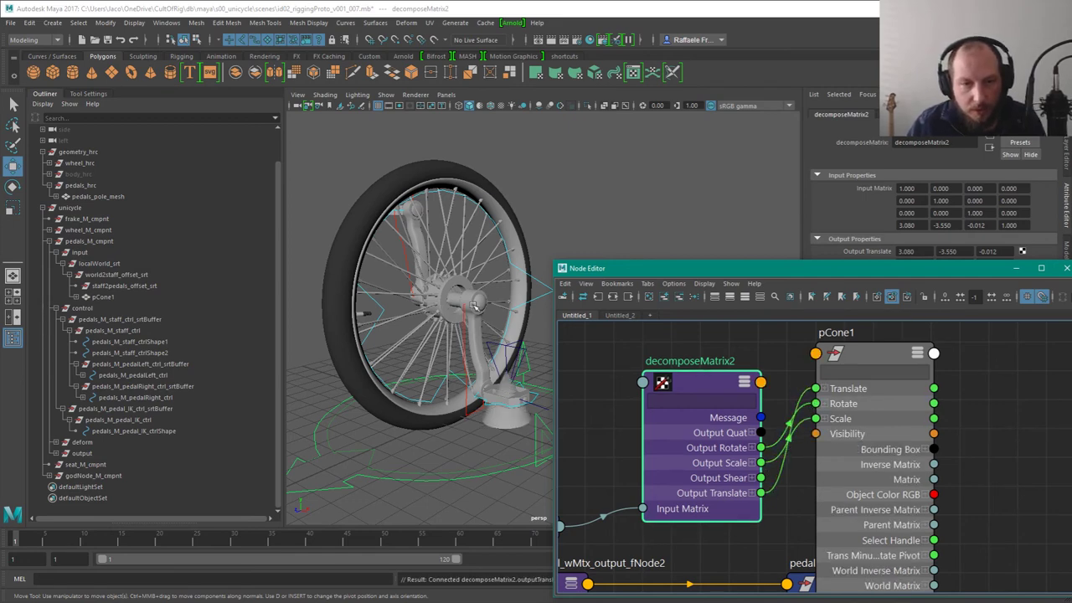
Step: Test how pCone1 follows by moving pedals_M_pedal_IK_ctrl in the viewport, and undo the move
click(521, 371)
alt+drag(546, 406, 450, 378)
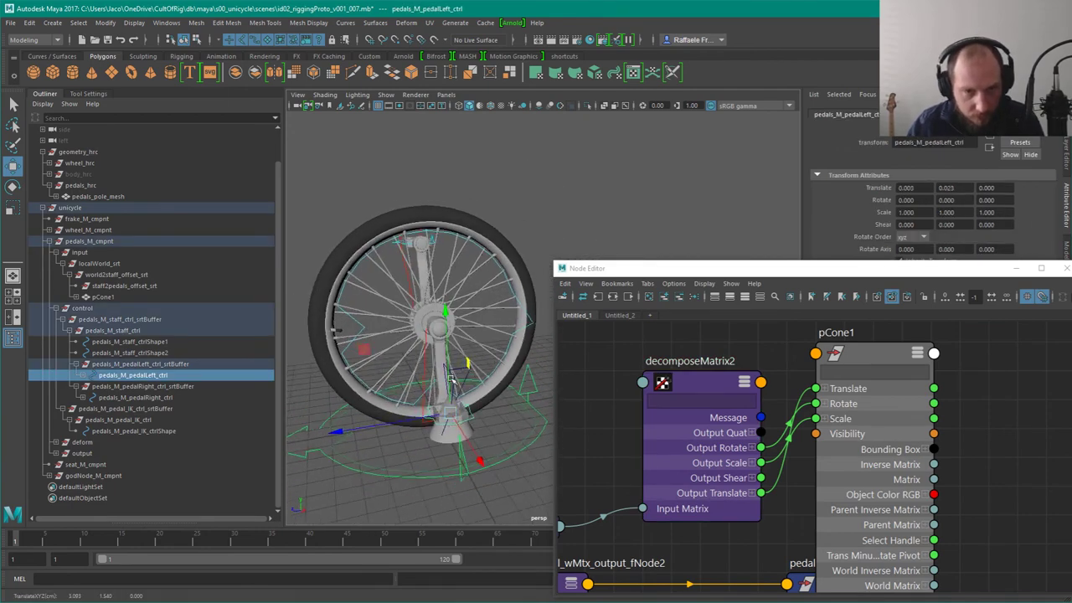
click(363, 349)
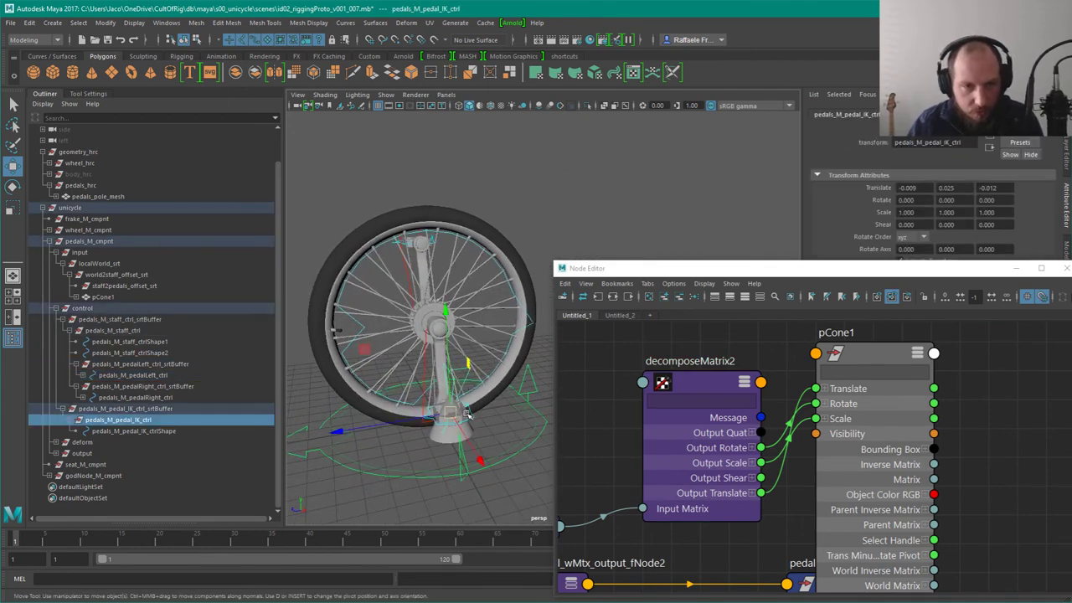
alt+drag(363, 349, 397, 244)
drag(427, 294, 417, 222)
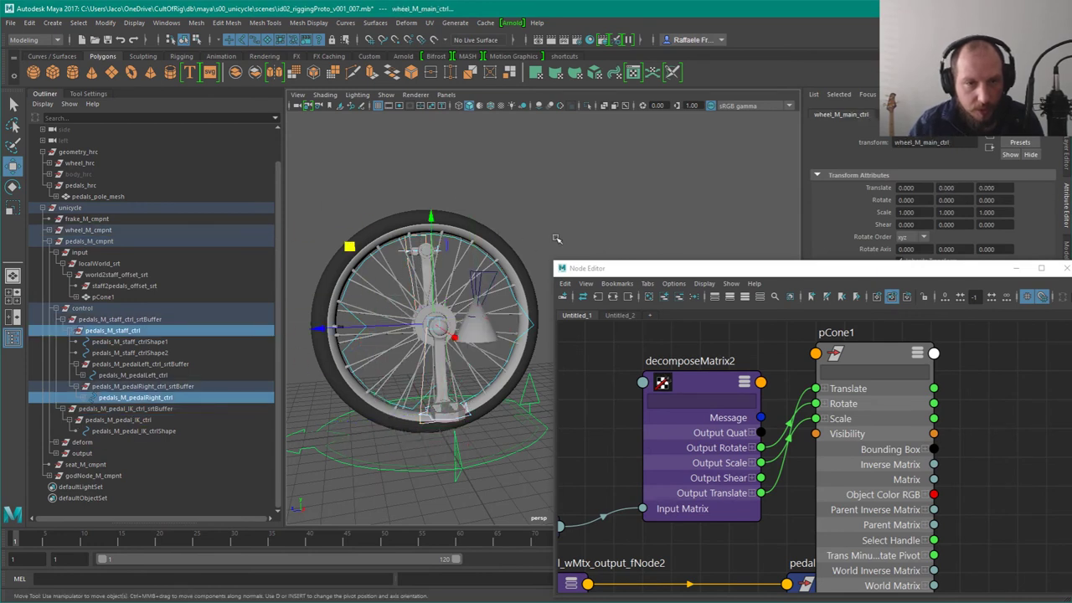
key(ctrl+z)
key(ctrl+z)
key(ctrl+z)
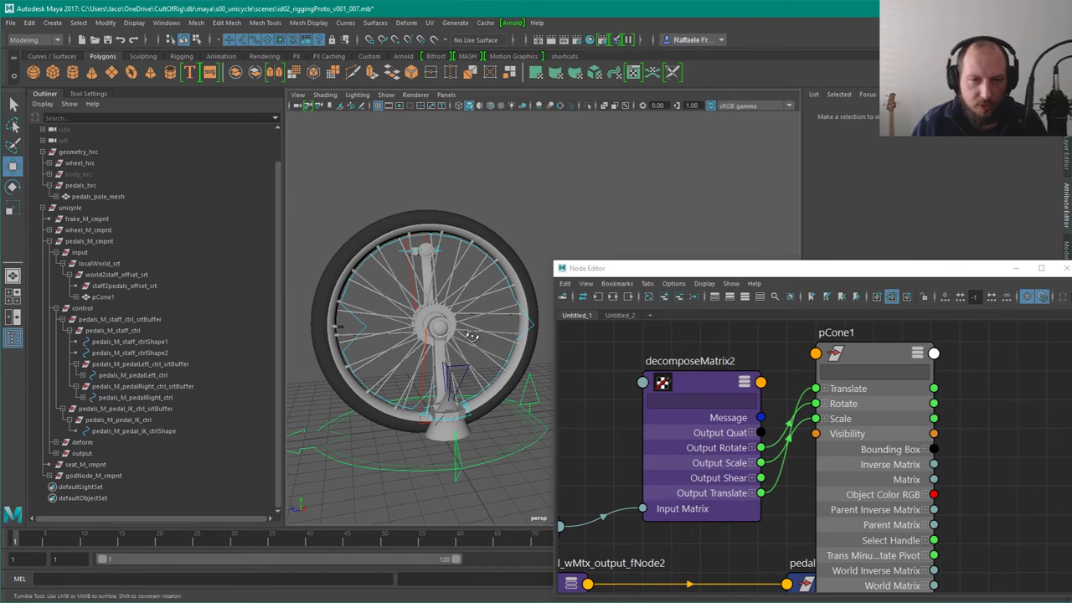
alt+drag(477, 395, 532, 354)
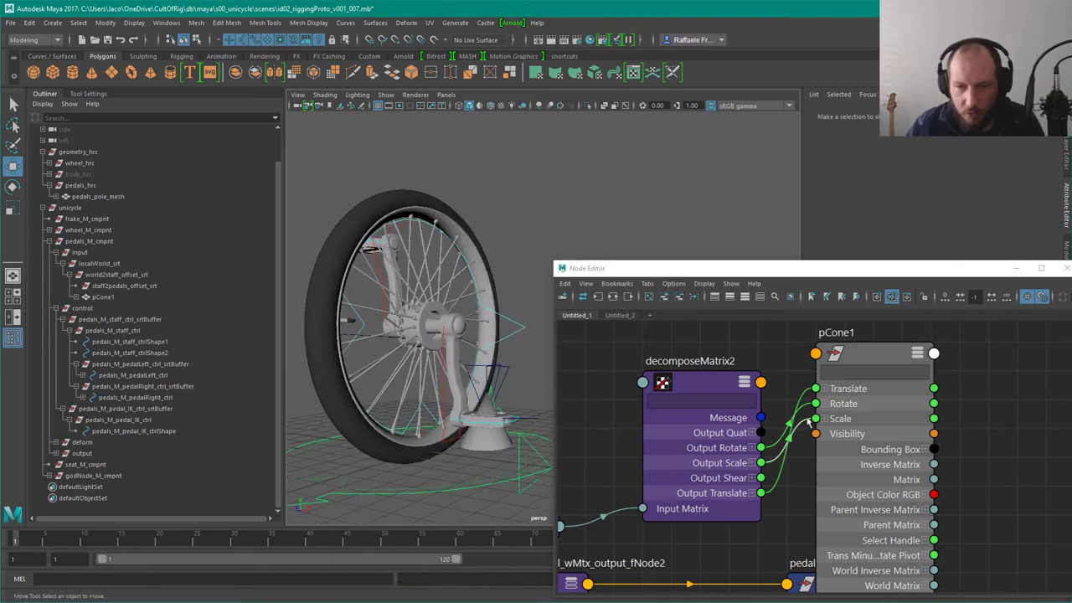
Step: Disconnect decomposeMatrix2's outputs from pCone1 and reset the cone's Translate to 0, 0, 0
ctrl+alt+shift+drag(782, 494, 797, 376)
drag(950, 367, 911, 378)
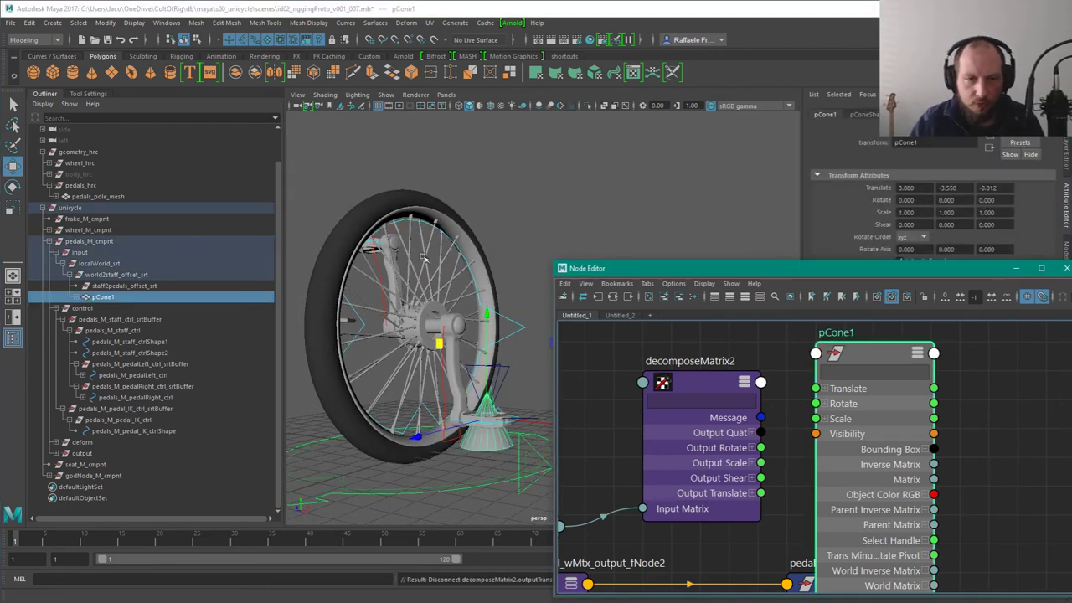
click(892, 215)
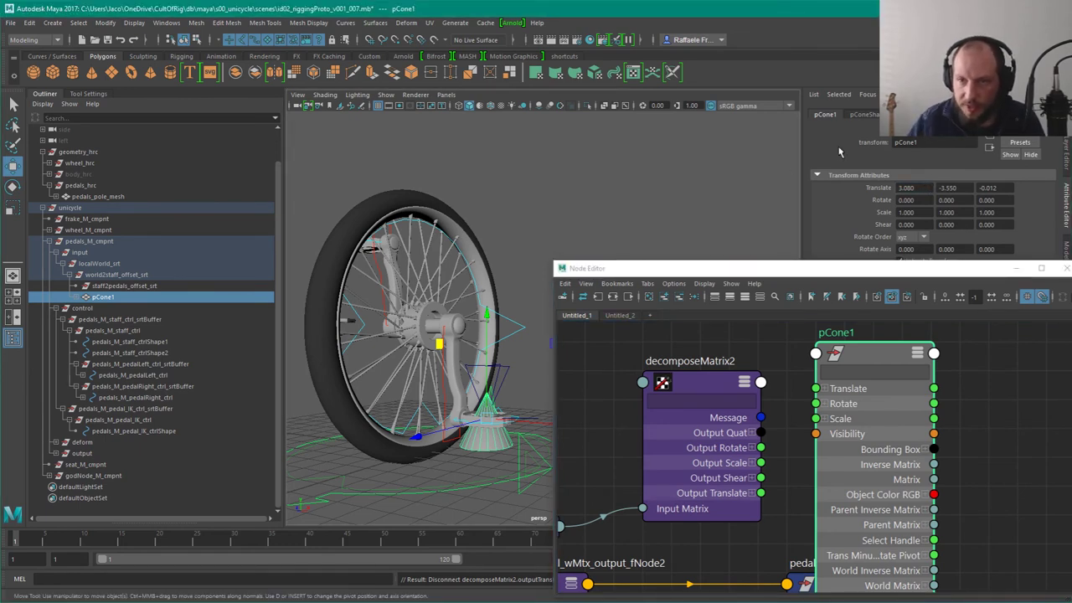
click(909, 188)
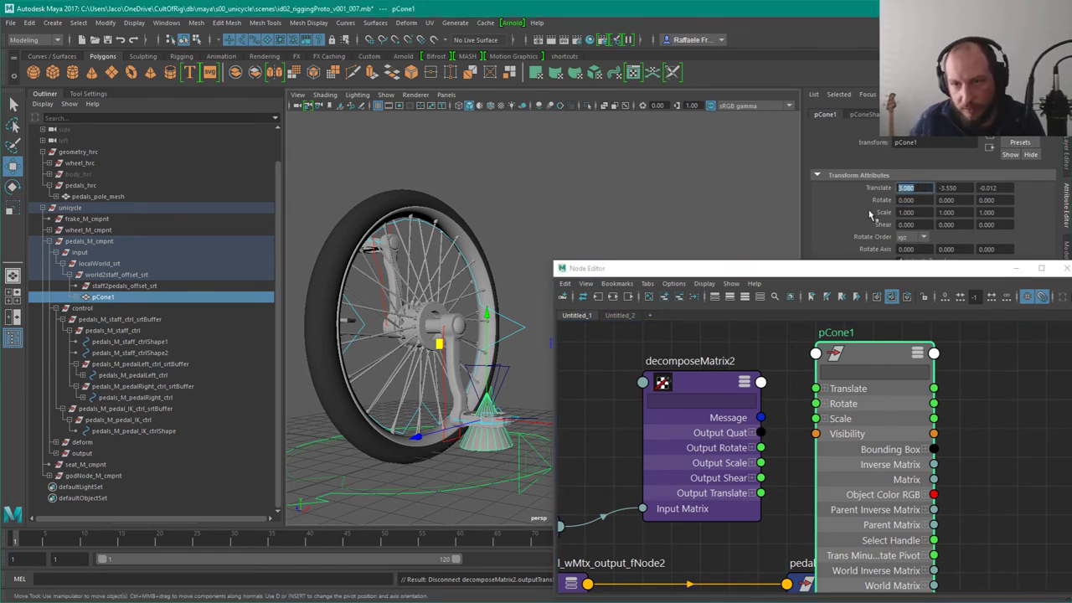
text(0)
key(Tab)
text(0)
key(Tab)
text(0)
key(Return)
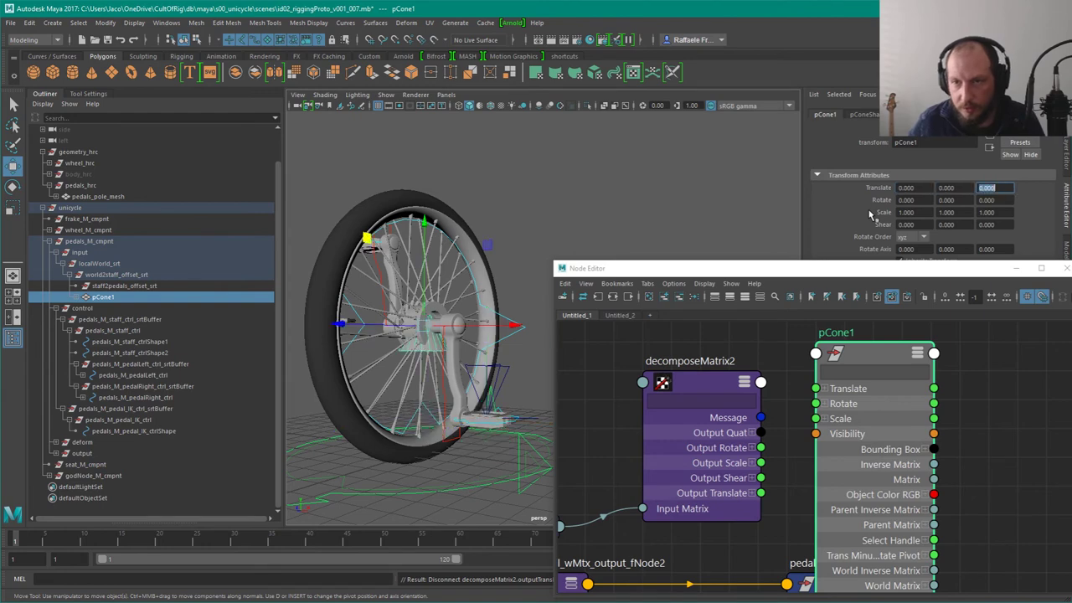
Step: Hide the geometry_hrc group so only the rig controls and cone remain, and select pedals_M_pedal_IK_ctrl
click(710, 188)
click(79, 152)
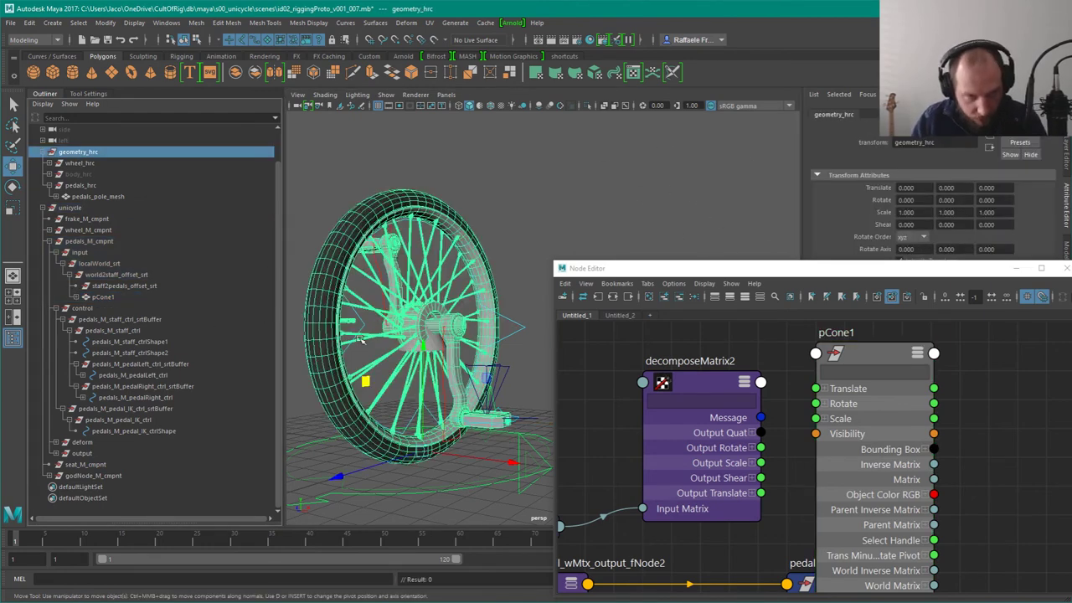
key(ctrl+h)
alt+drag(437, 376, 484, 379)
click(483, 379)
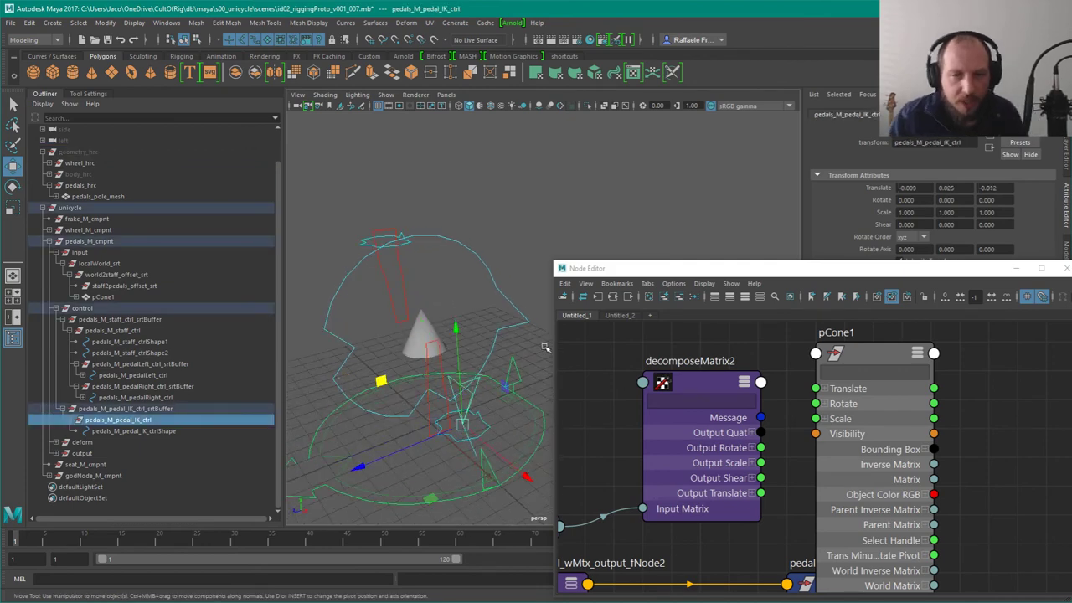
alt+drag(477, 340, 504, 334)
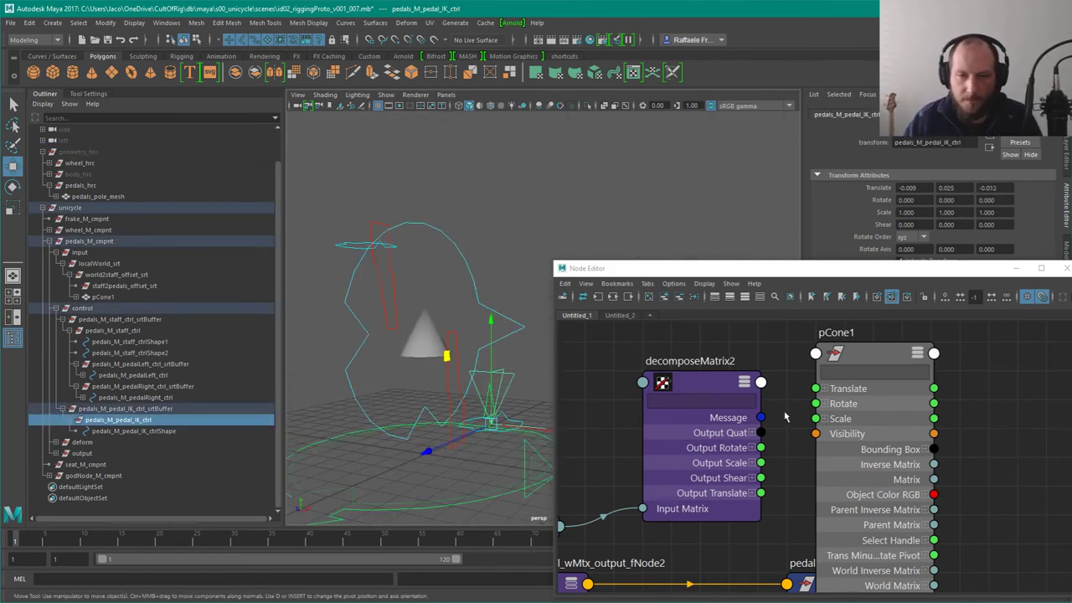
Step: Move pCone1 to the right and decomposeMatrix2 up and left to make room between them in the node graph
scroll(786, 417, down, 3)
scroll(787, 425, up, 1)
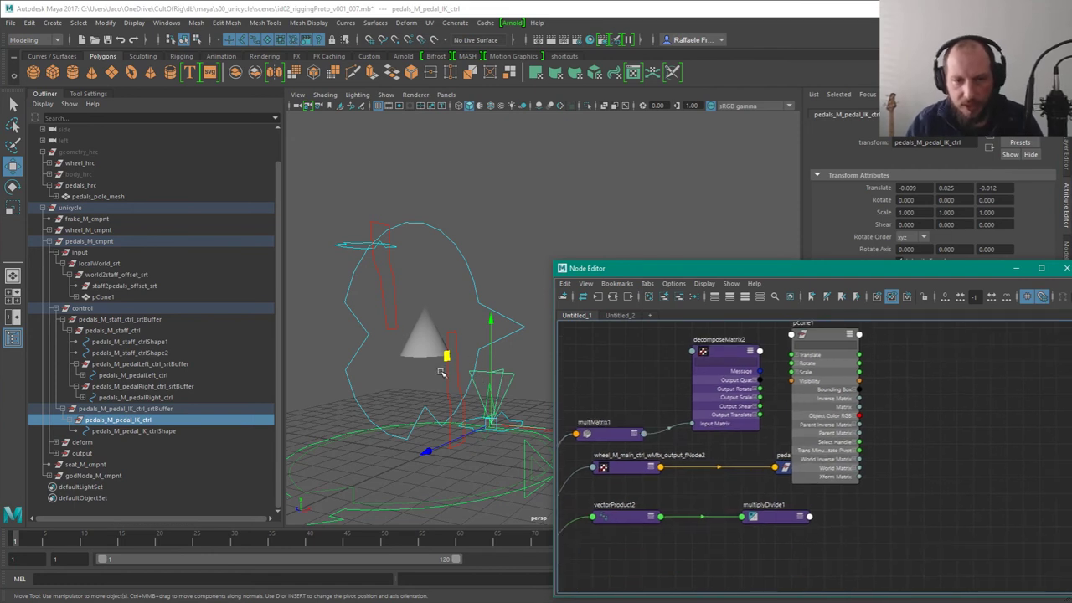
scroll(863, 366, up, 2)
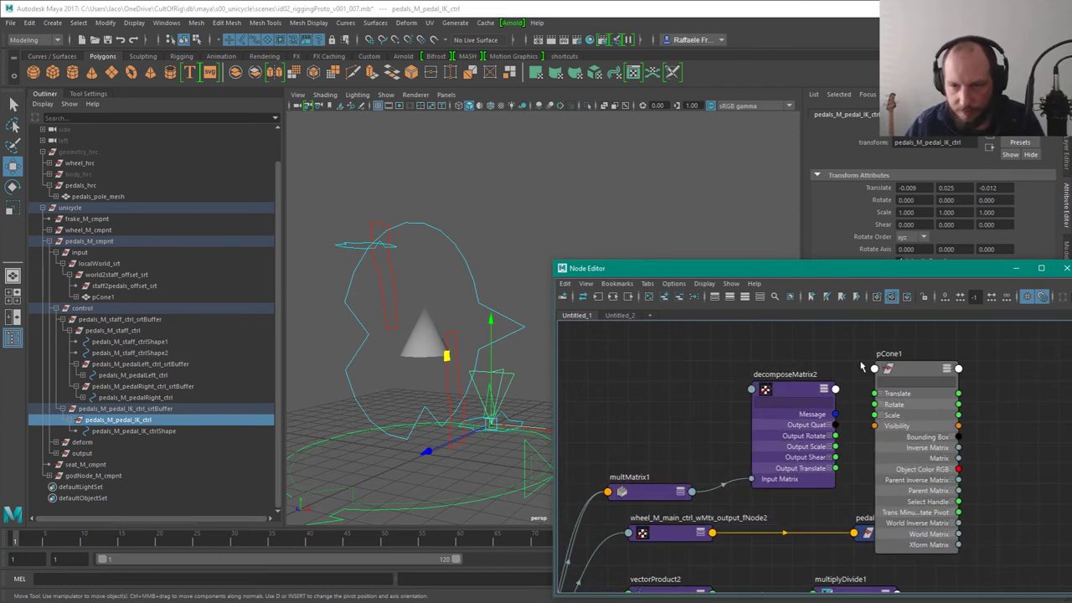
drag(921, 361, 1003, 361)
click(787, 376)
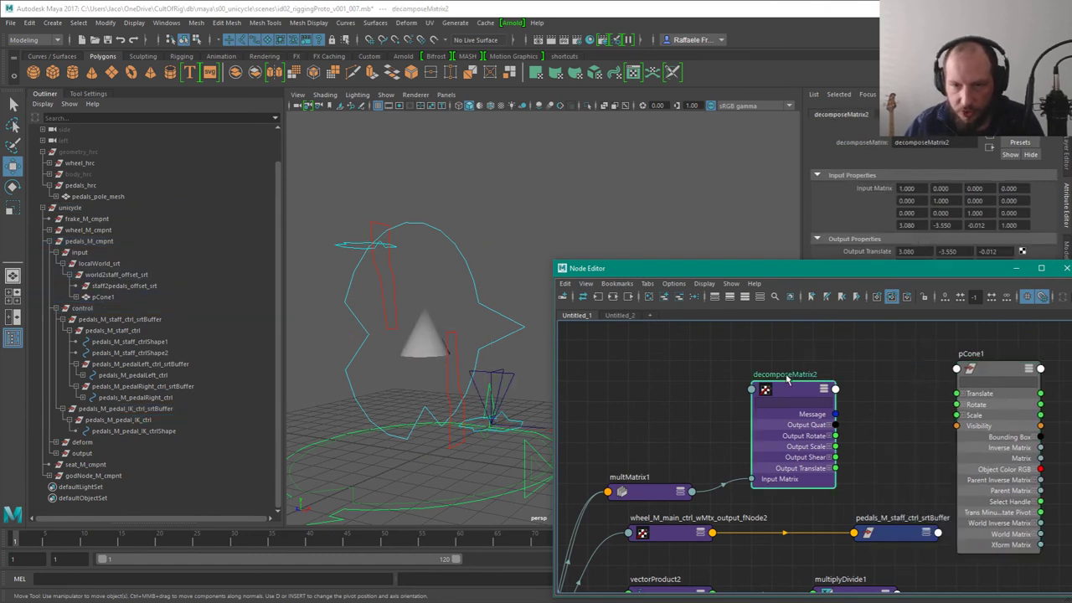
drag(787, 379, 767, 337)
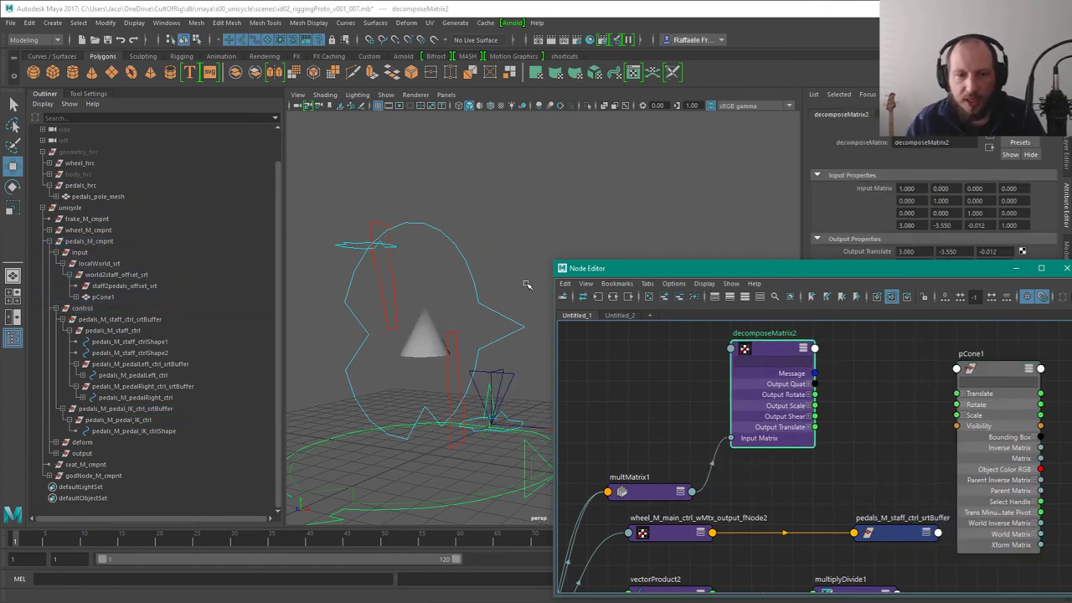
Step: Create a vectorProduct node between decomposeMatrix2 and pCone1 and expand it to show its attributes
click(843, 382)
key(Tab)
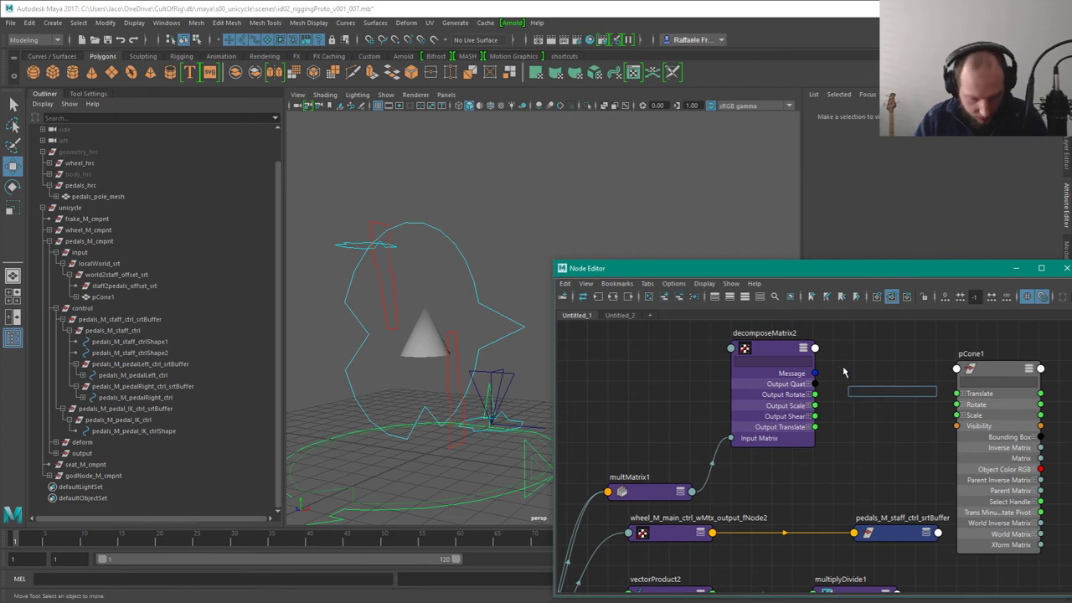
text(produce)
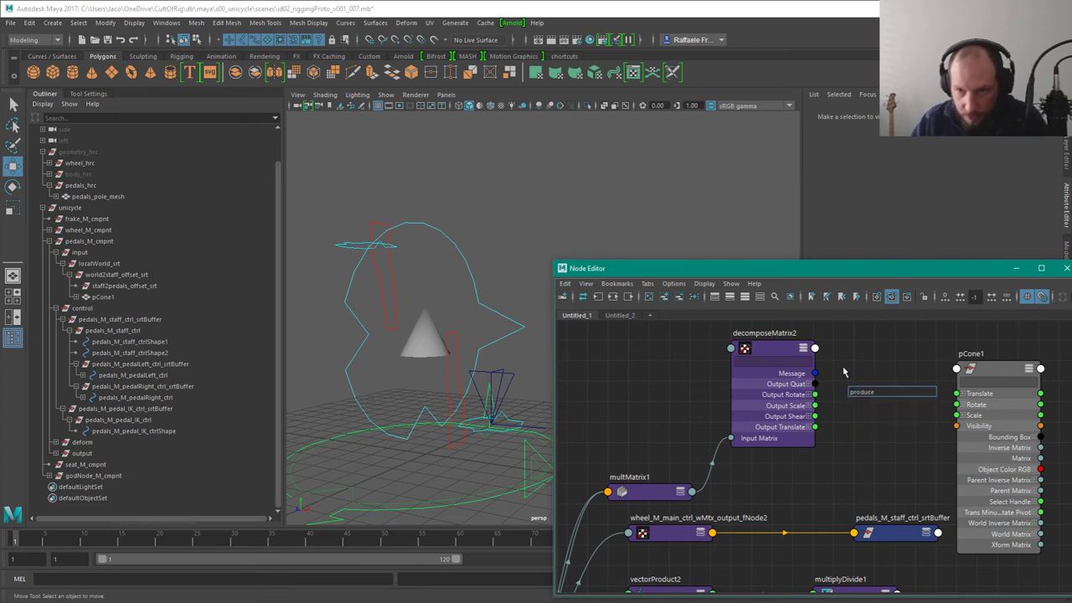
key(Return)
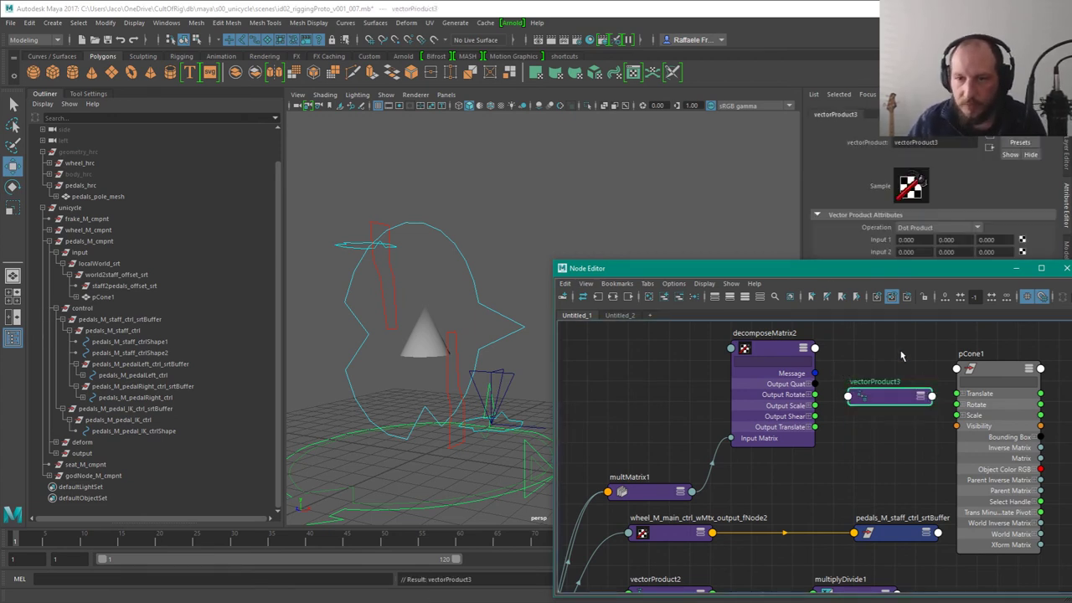
key(3)
drag(891, 406, 877, 381)
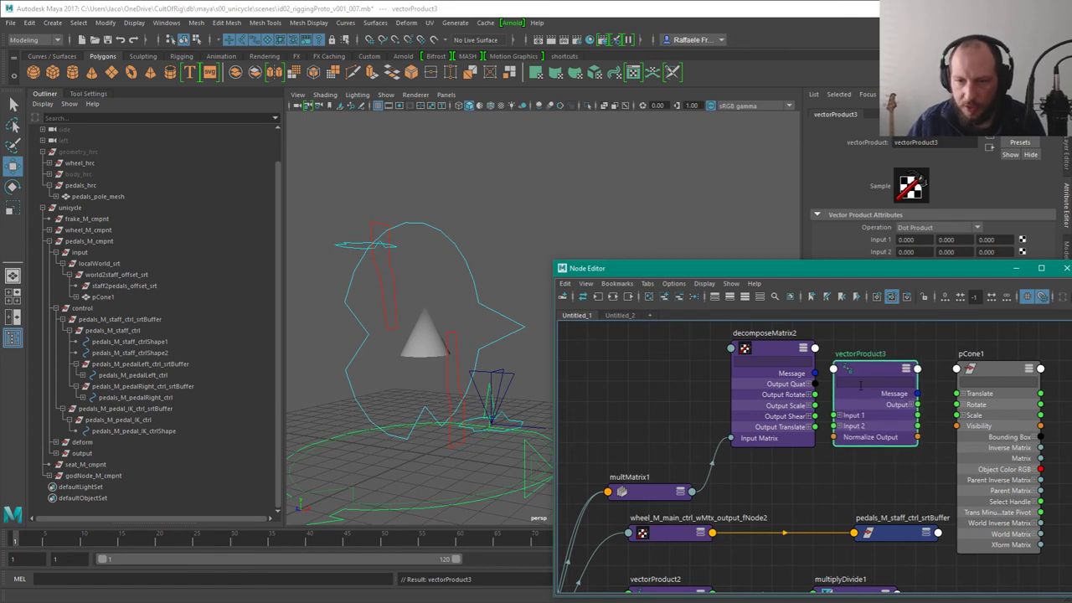
alt+middle_drag(798, 422, 706, 447)
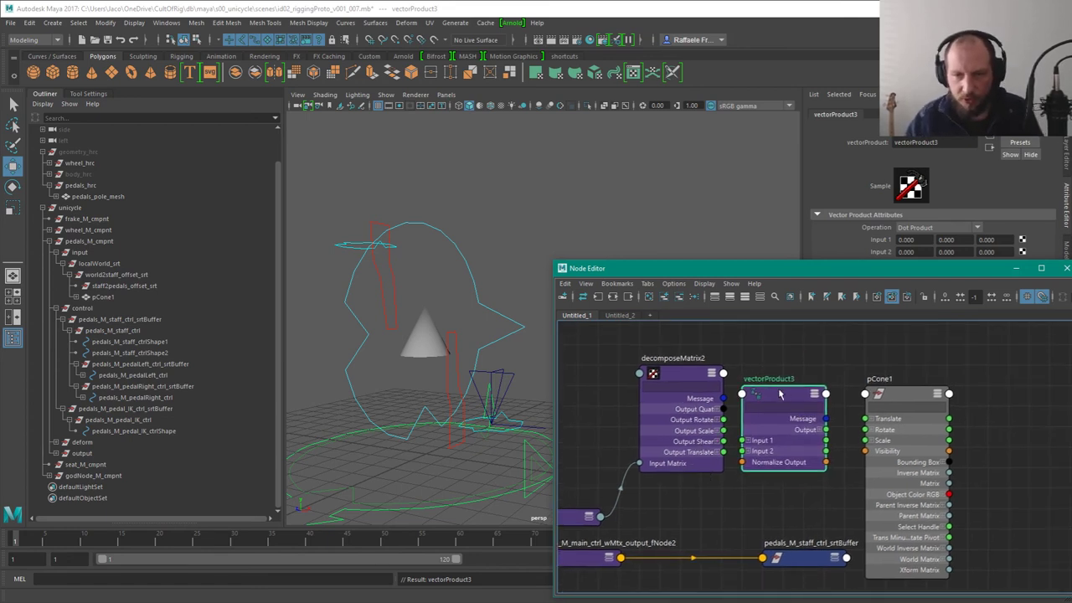
drag(780, 394, 780, 373)
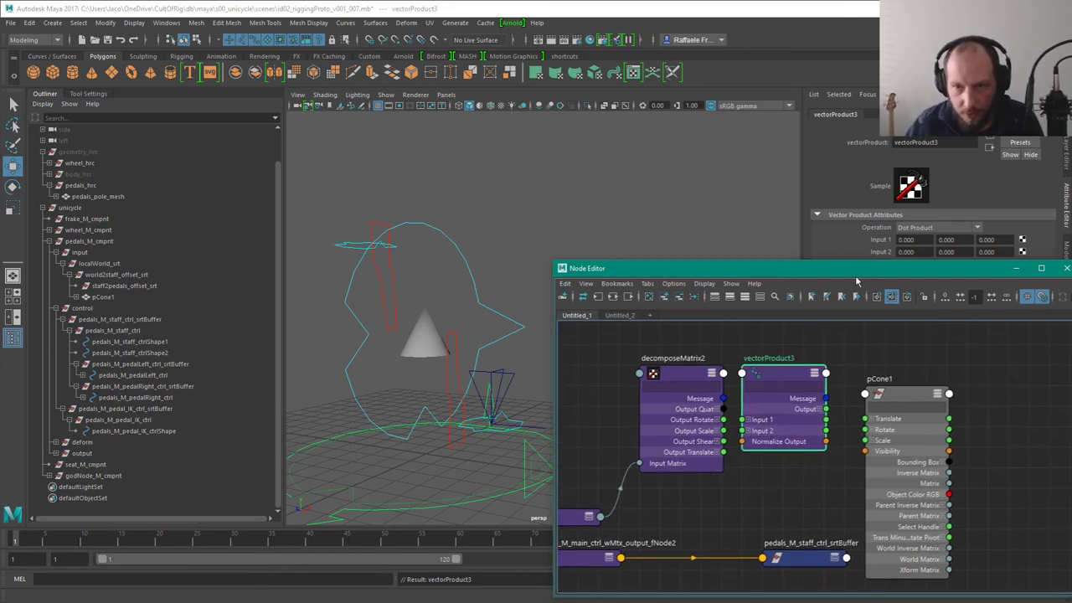
Step: Connect decomposeMatrix2's Output Translate to vectorProduct3's Input 1 and set the vector product's Operation to No operation
drag(861, 269, 855, 341)
drag(787, 460, 787, 480)
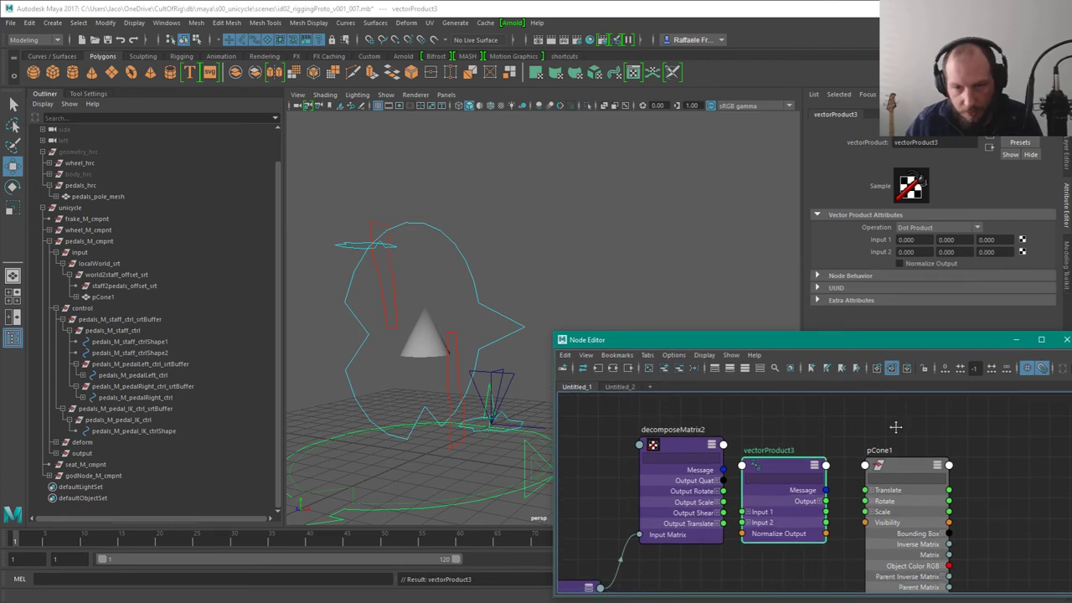
alt+right_drag(895, 428, 916, 464)
alt+middle_drag(670, 532, 744, 467)
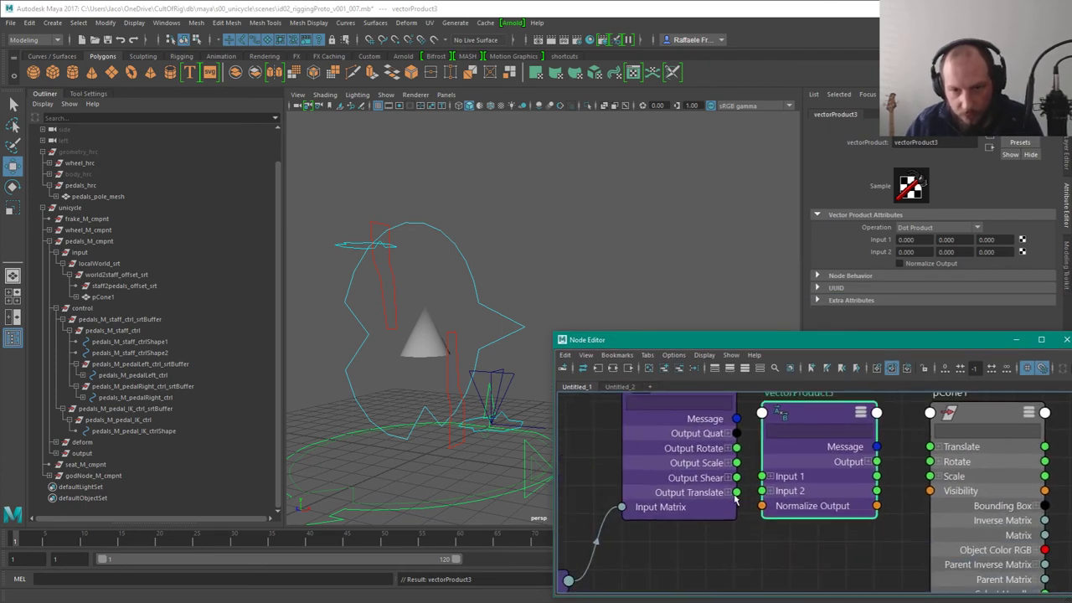
click(730, 493)
drag(736, 493, 762, 476)
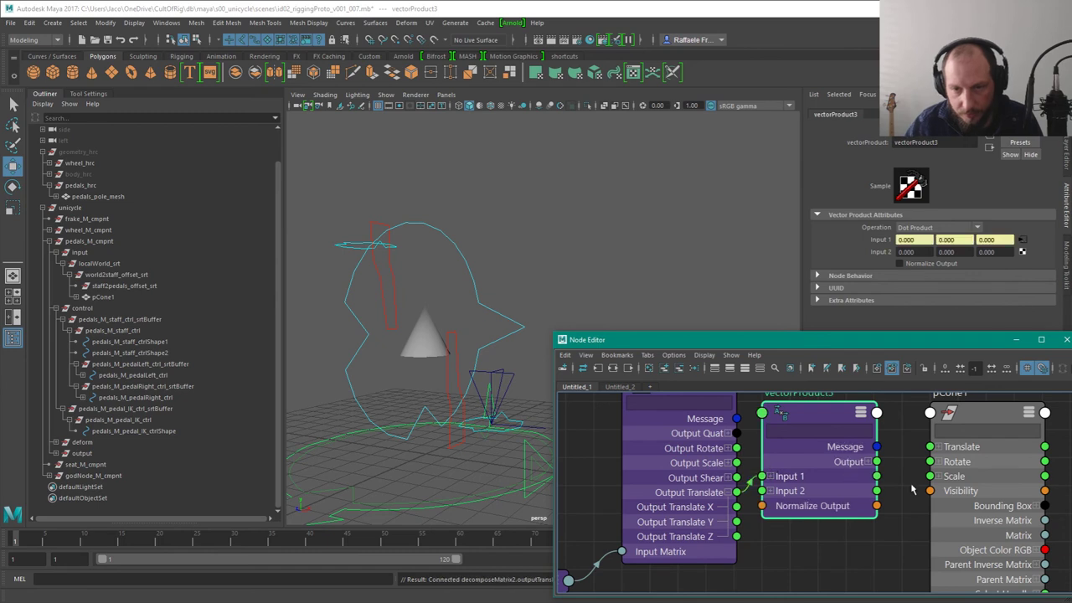
click(931, 228)
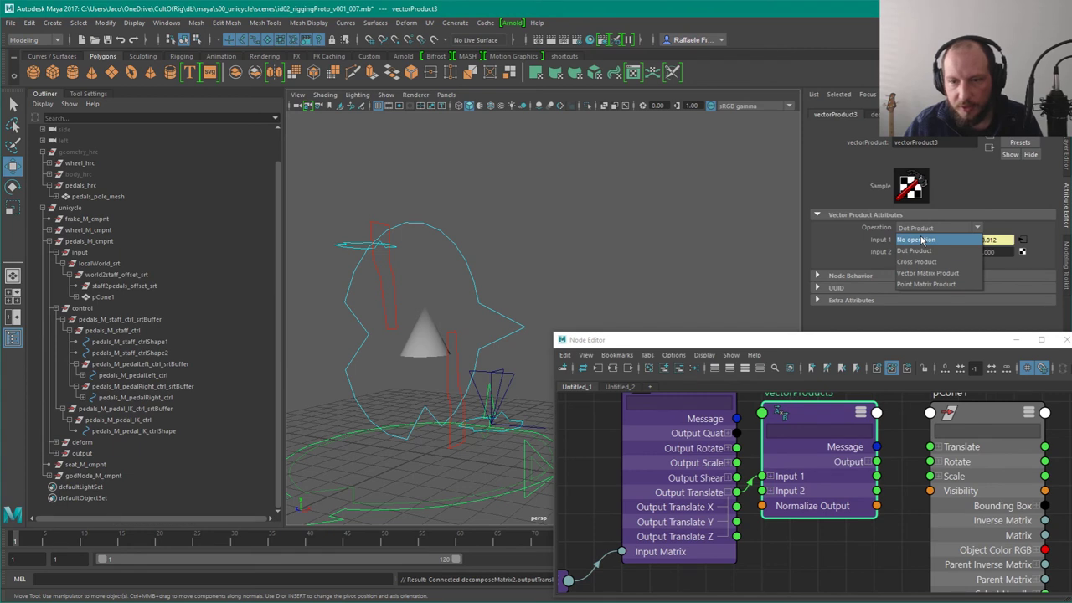
click(921, 240)
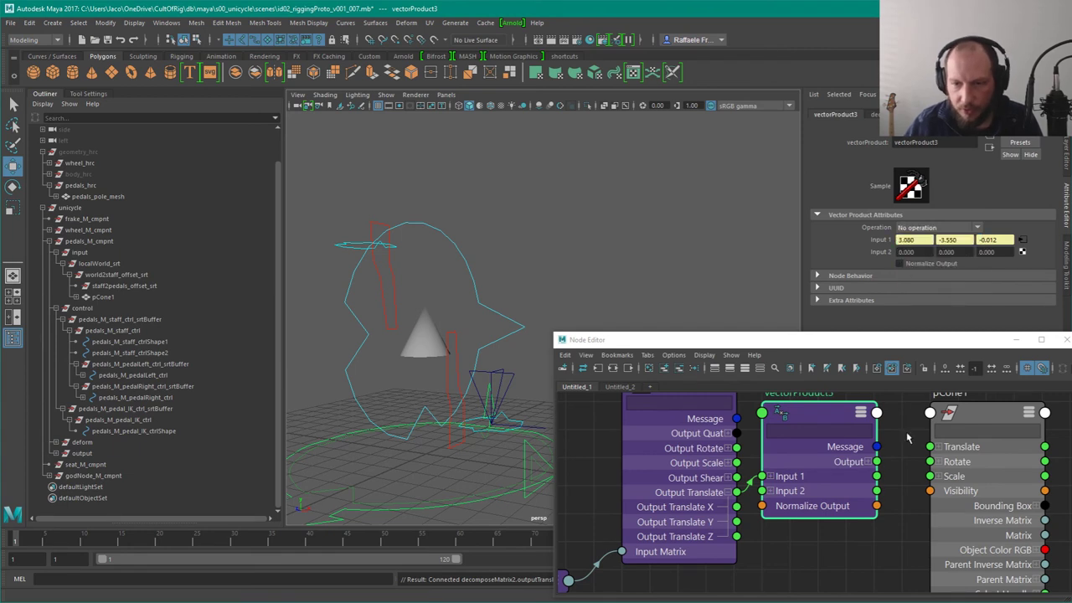
Step: Expand vectorProduct3's Output and pCone1's Translate, and connect Output Y and Output Z to Translate Y and Translate Z
click(871, 461)
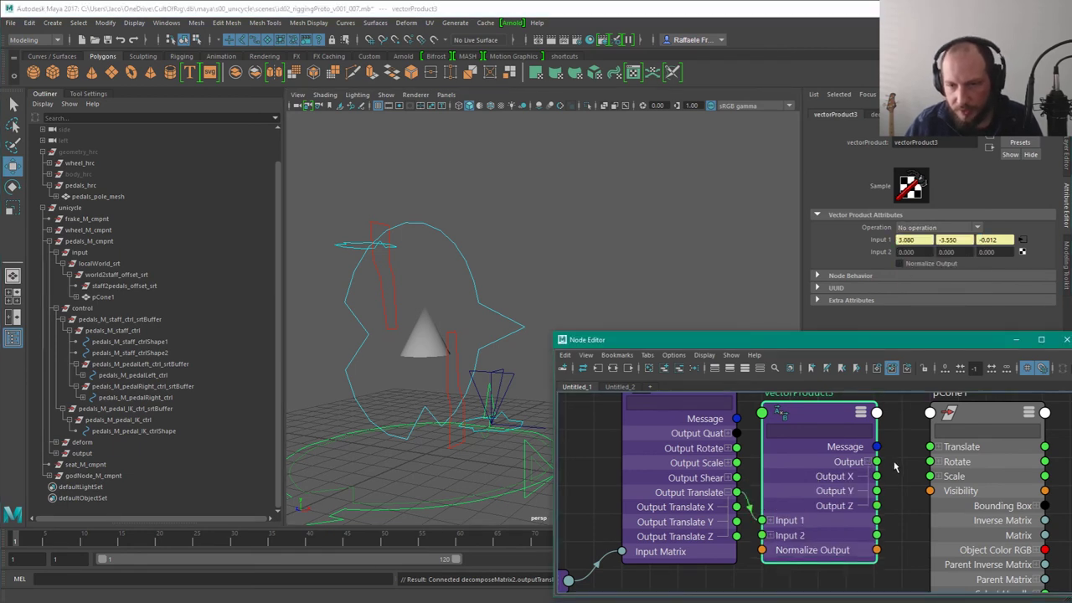
click(938, 447)
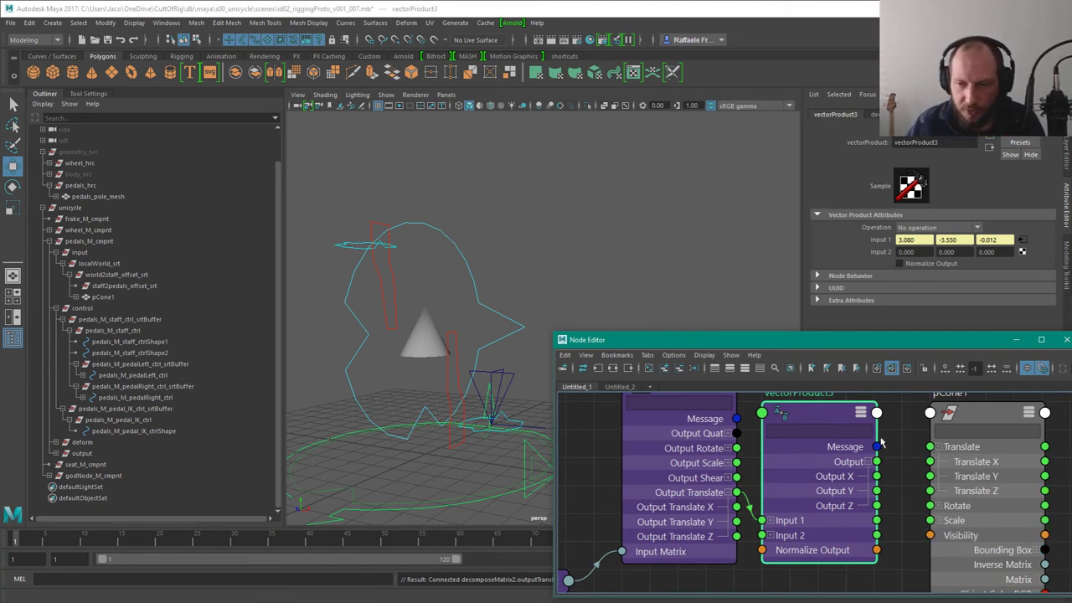
drag(877, 491, 931, 491)
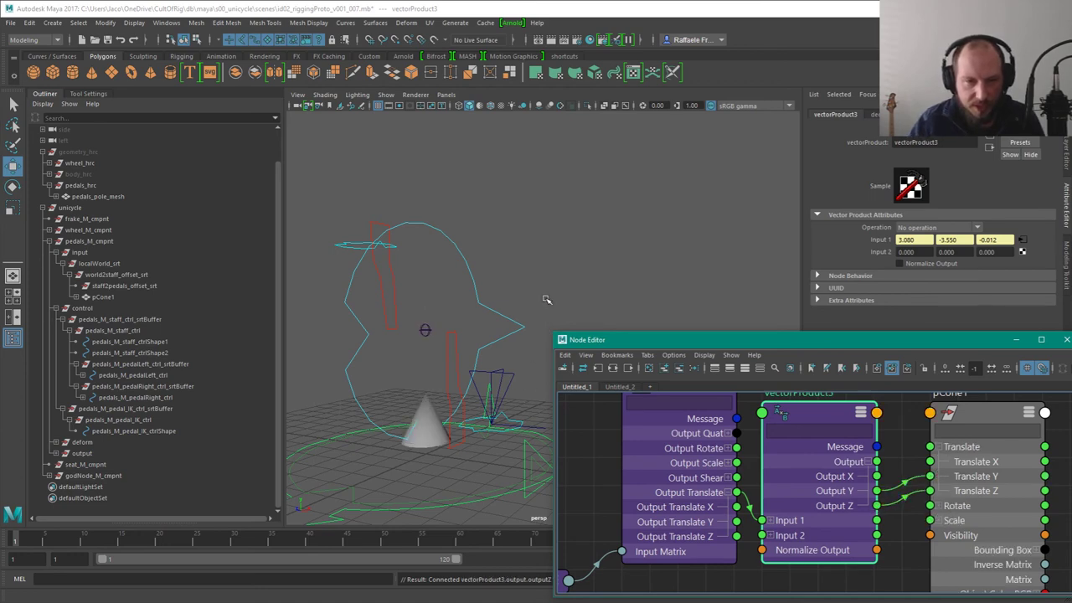
Step: Test the cone's Y and Z following by moving pedals_M_pedal_IK_ctrl around the wheel, and undo the moves
alt+drag(545, 298, 484, 294)
click(459, 371)
alt+drag(504, 341, 469, 342)
drag(446, 407, 444, 256)
alt+drag(519, 280, 448, 271)
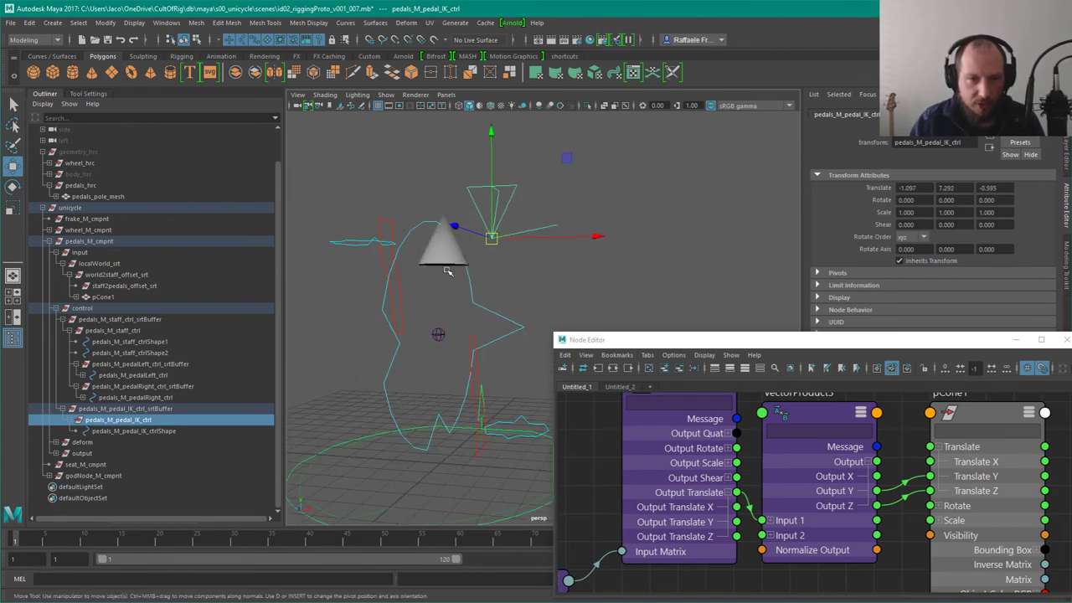
alt+drag(633, 252, 453, 292)
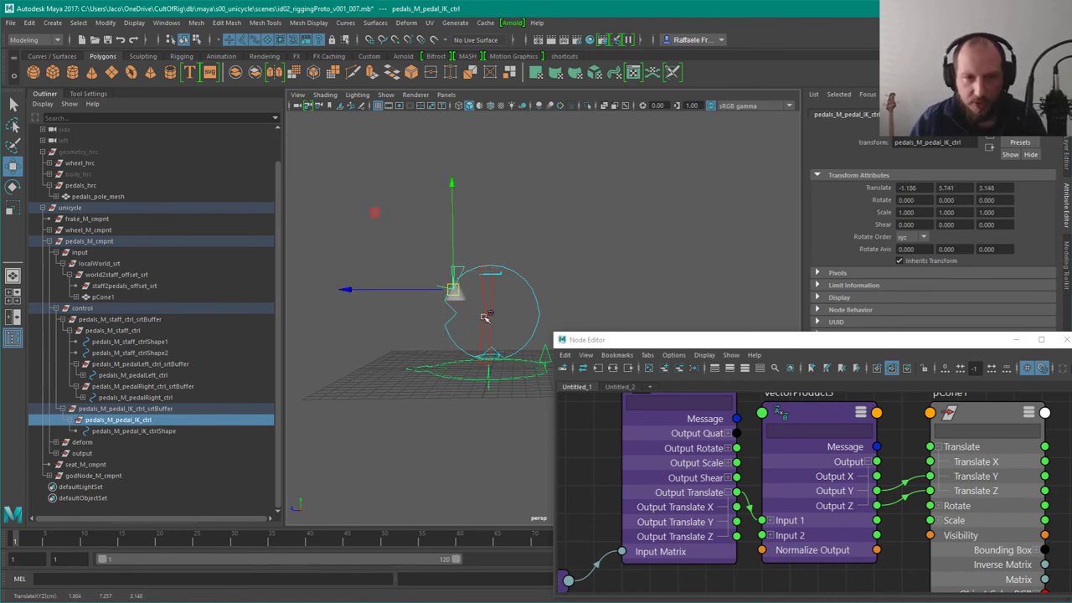
key(ctrl+z)
key(ctrl+z)
key(ctrl+z)
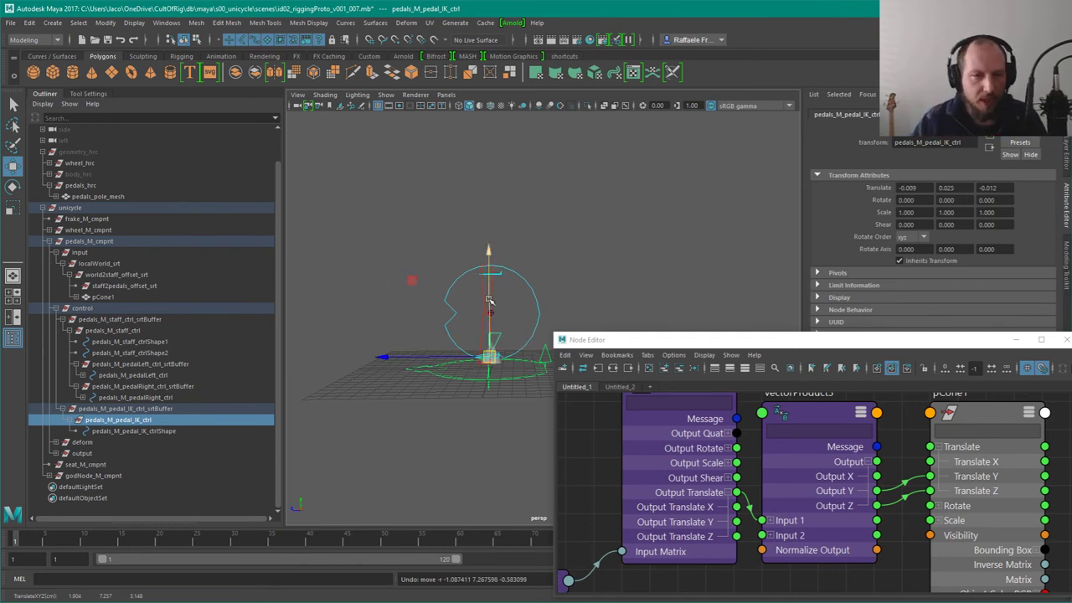
alt+drag(505, 367, 509, 321)
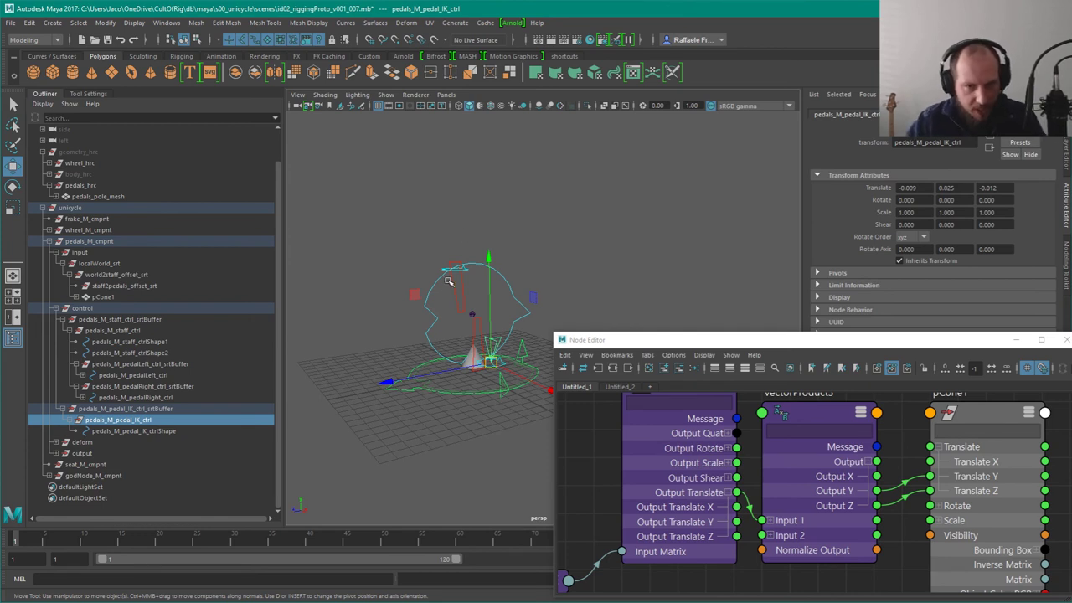
alt+drag(536, 314, 500, 288)
alt+drag(517, 341, 494, 318)
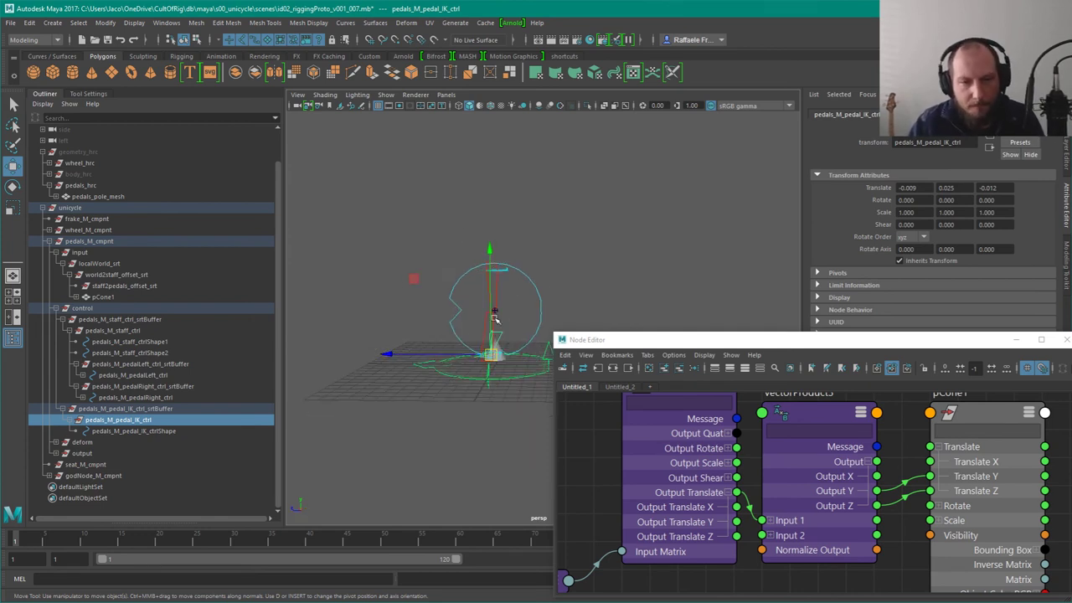
Step: Move pedals_M_pedal_IK_ctrl up and forward of the wheel, and select vectorProduct3 to inspect its attributes
drag(491, 356, 410, 296)
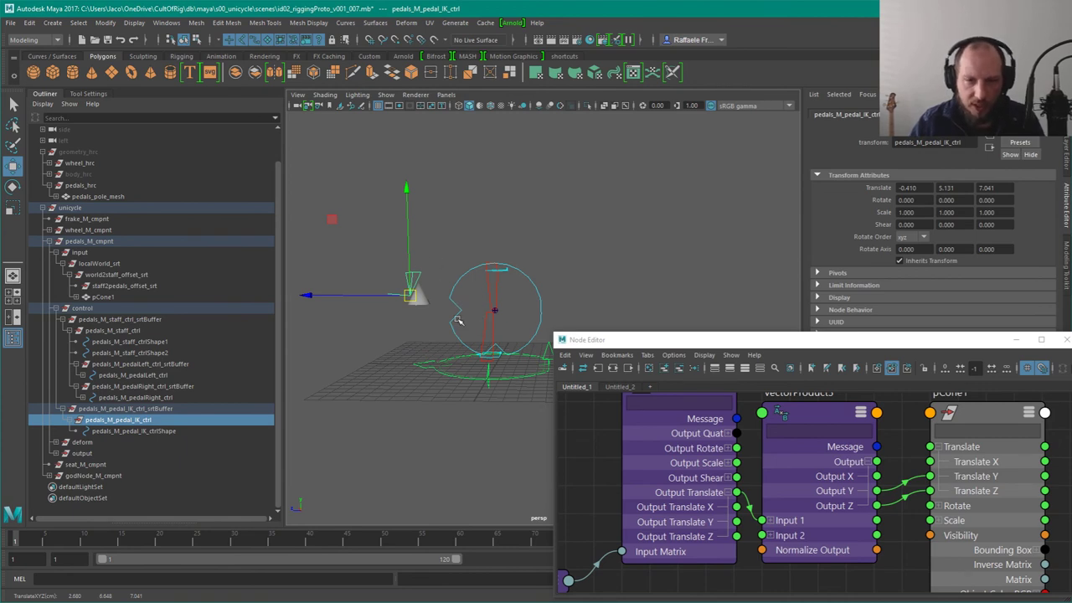
click(889, 421)
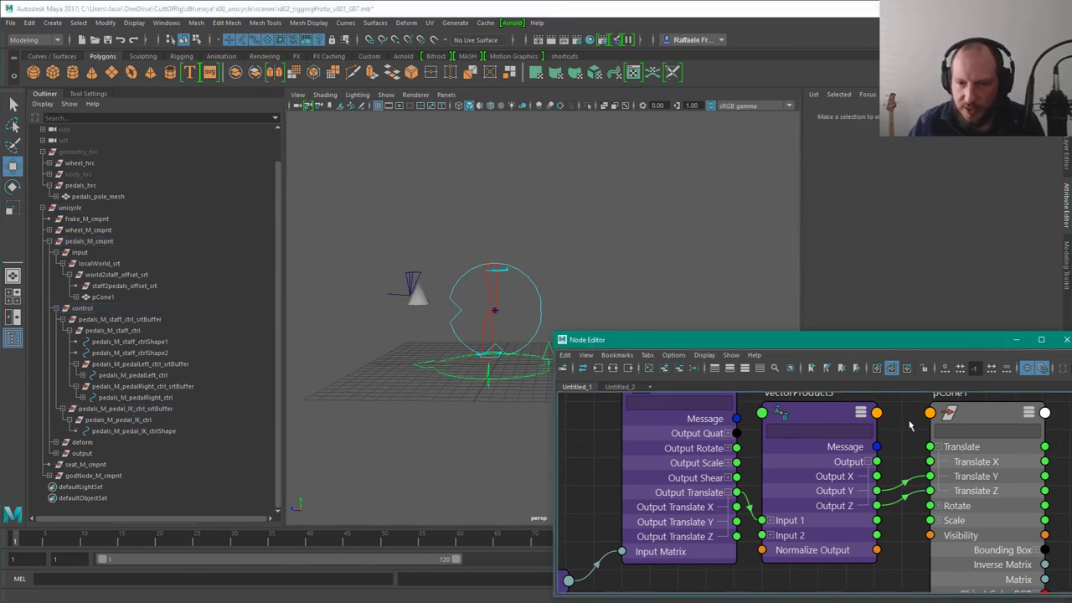
click(838, 414)
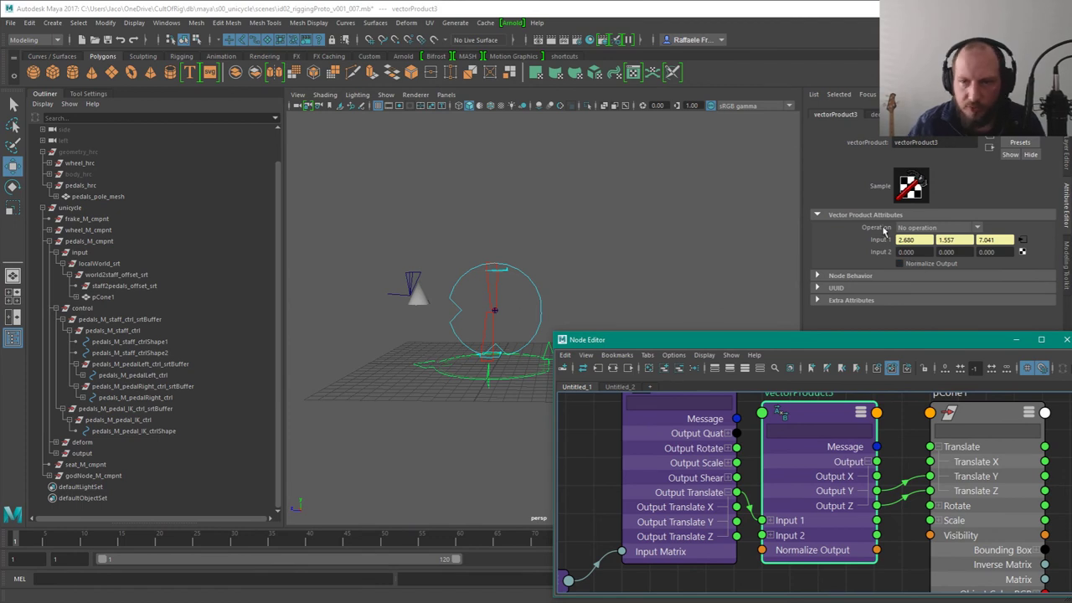
Step: Test the cone's following by moving pedals_M_pedal_IK_ctrl above the wheel, and undo the move
click(413, 289)
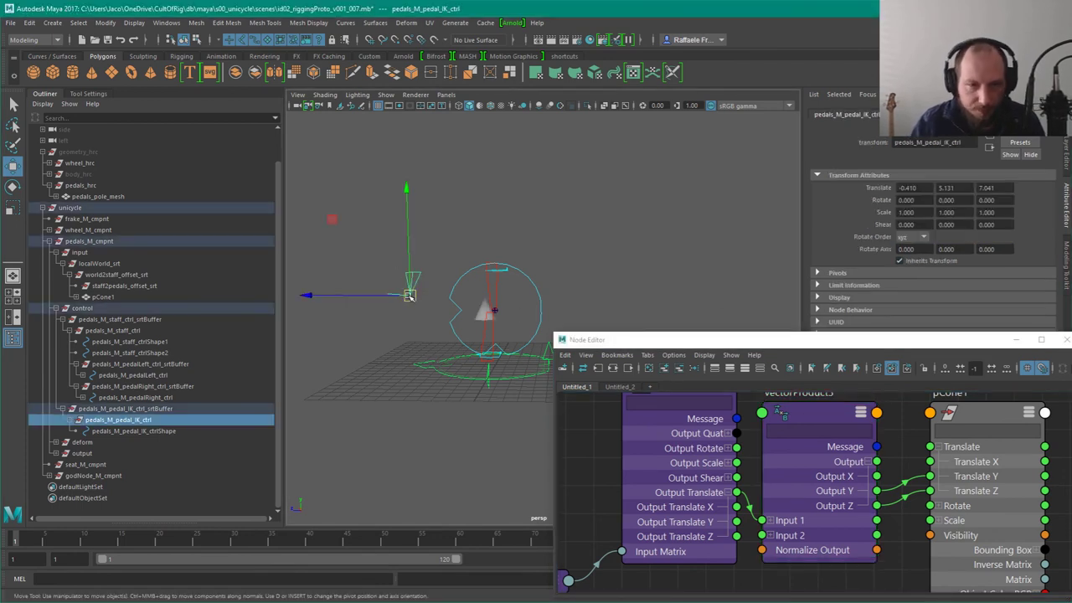
drag(410, 293, 473, 179)
key(ctrl+z)
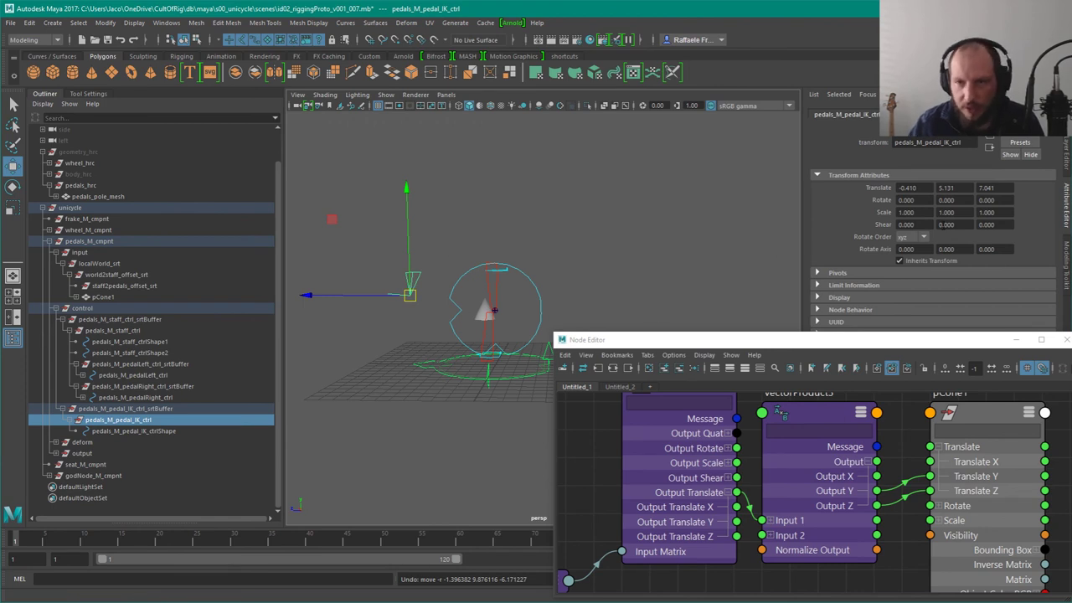
Step: Cut the connections from vectorProduct3's Output Y and Output Z to pCone1's Translate Y and Z
click(849, 411)
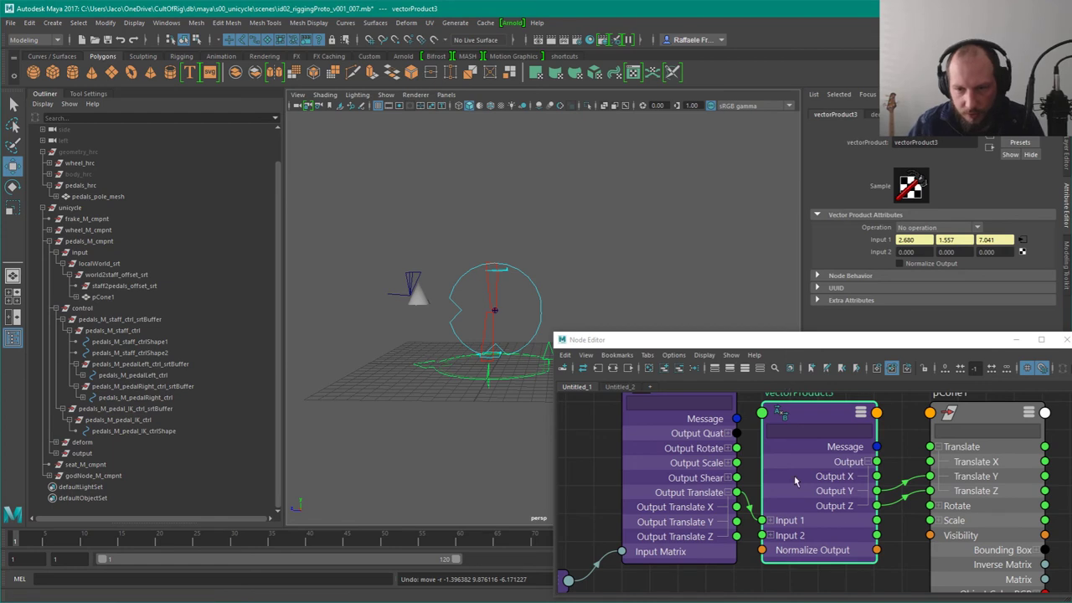
click(805, 408)
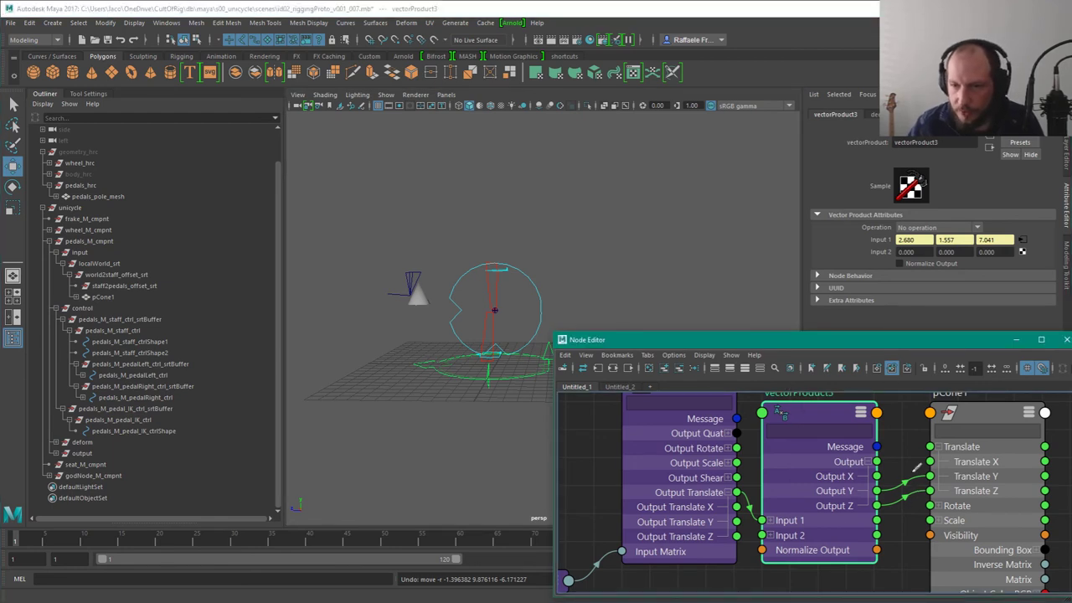
ctrl+alt+shift+drag(914, 469, 904, 509)
Step: Set pCone1's Translate Y and Translate Z to 0
click(1014, 409)
click(970, 186)
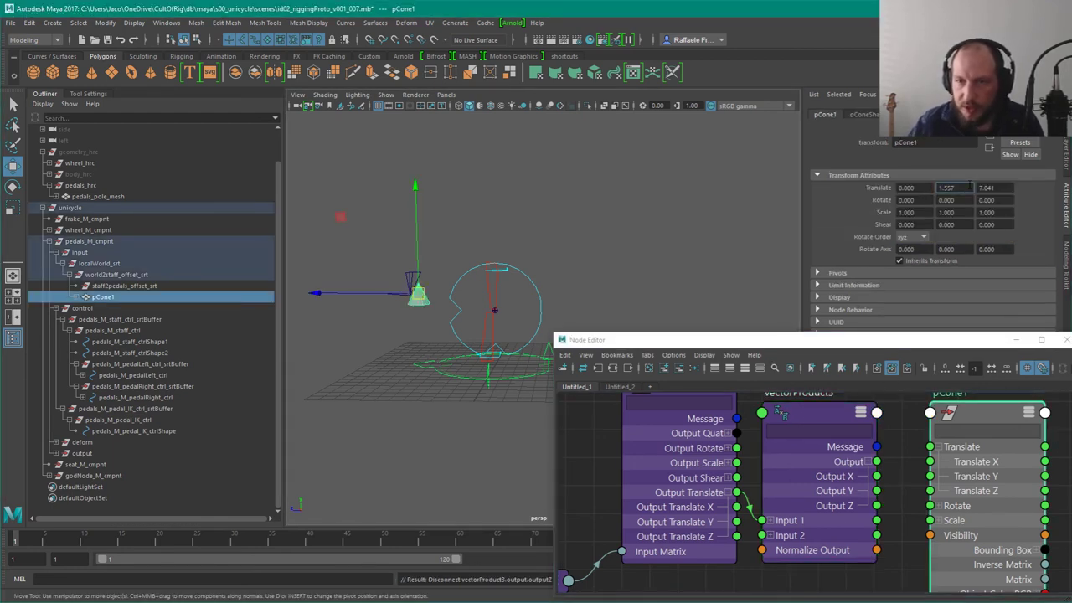
text(0)
key(Tab)
text(0)
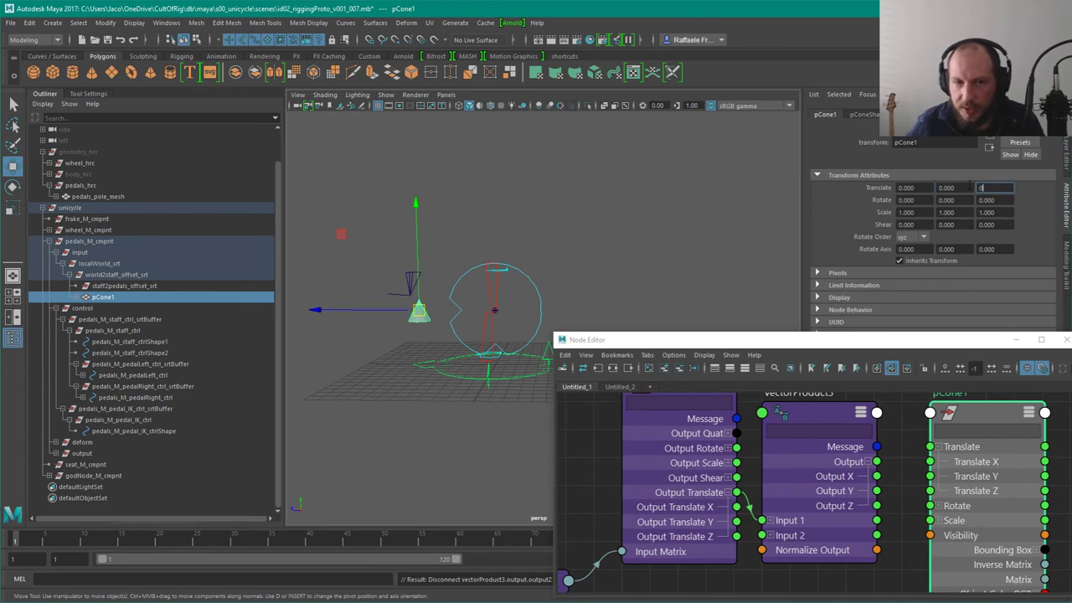
key(Return)
Step: Examine the cone's position inside the wheel from several angles, and select the vectorProduct3 node
alt+drag(529, 299, 667, 258)
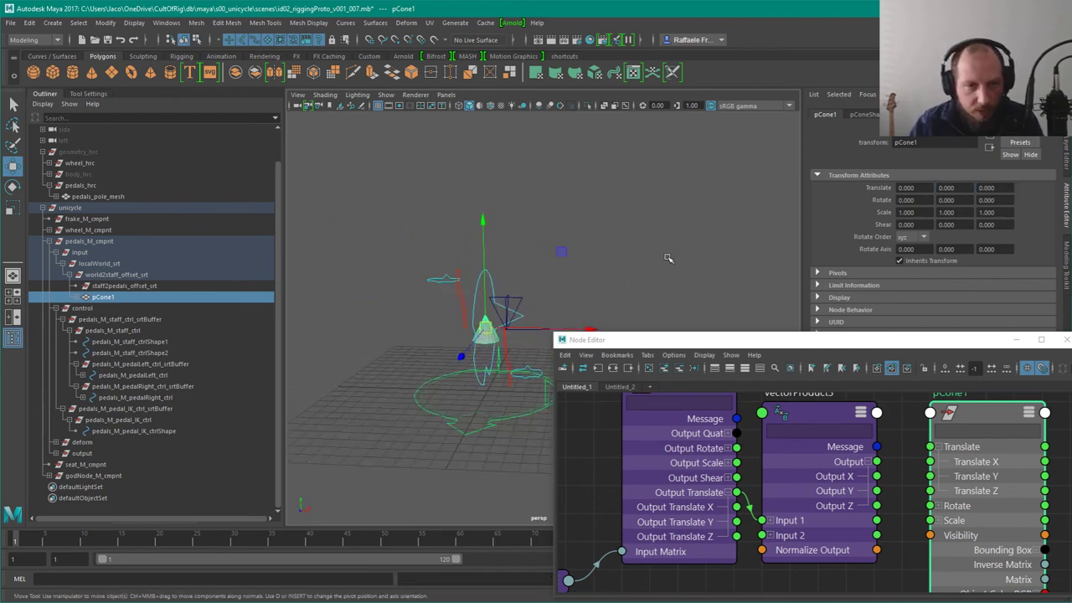
alt+middle_drag(668, 258, 644, 227)
alt+drag(630, 221, 566, 254)
alt+drag(552, 198, 536, 252)
alt+middle_drag(536, 251, 527, 203)
click(869, 435)
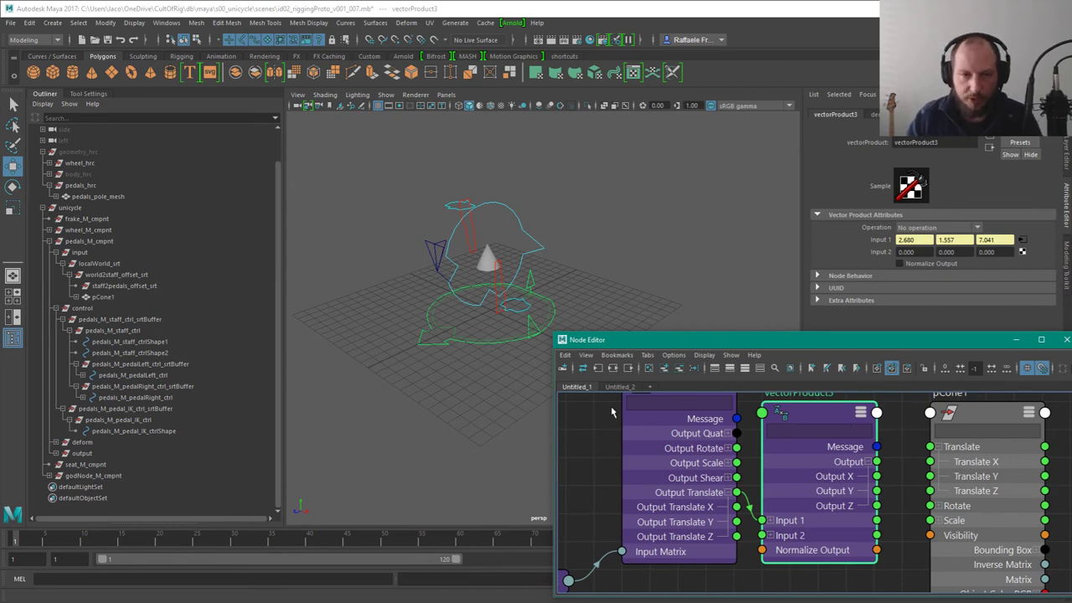
Step: Switch to Mischief and draw a green arrow above the existing vector sketches, with a second, steeper line from the same origin
key(alt+Tab)
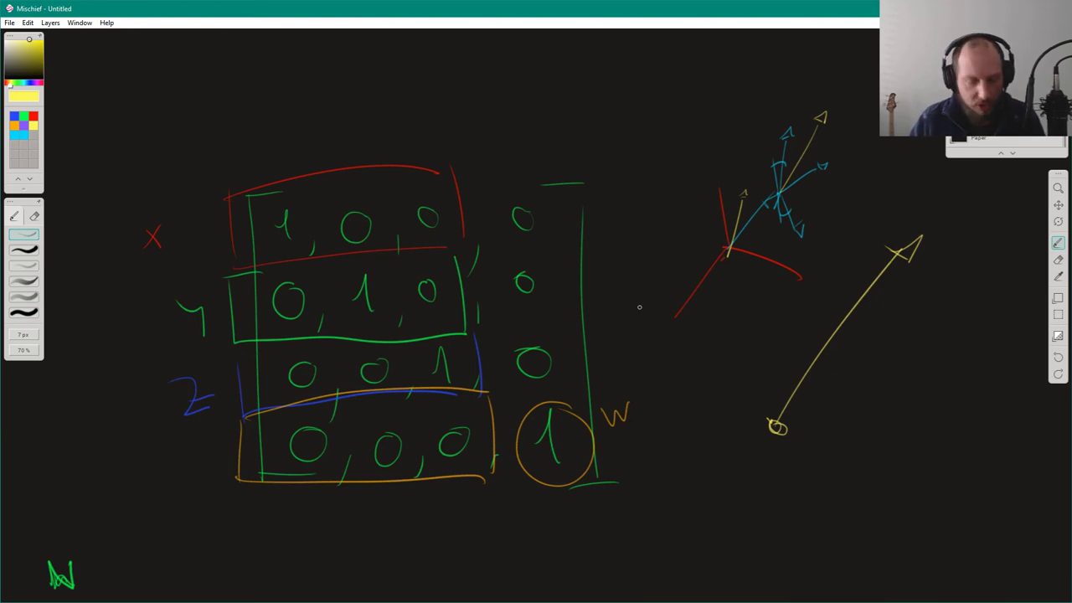
middle_drag(686, 285, 506, 419)
click(24, 116)
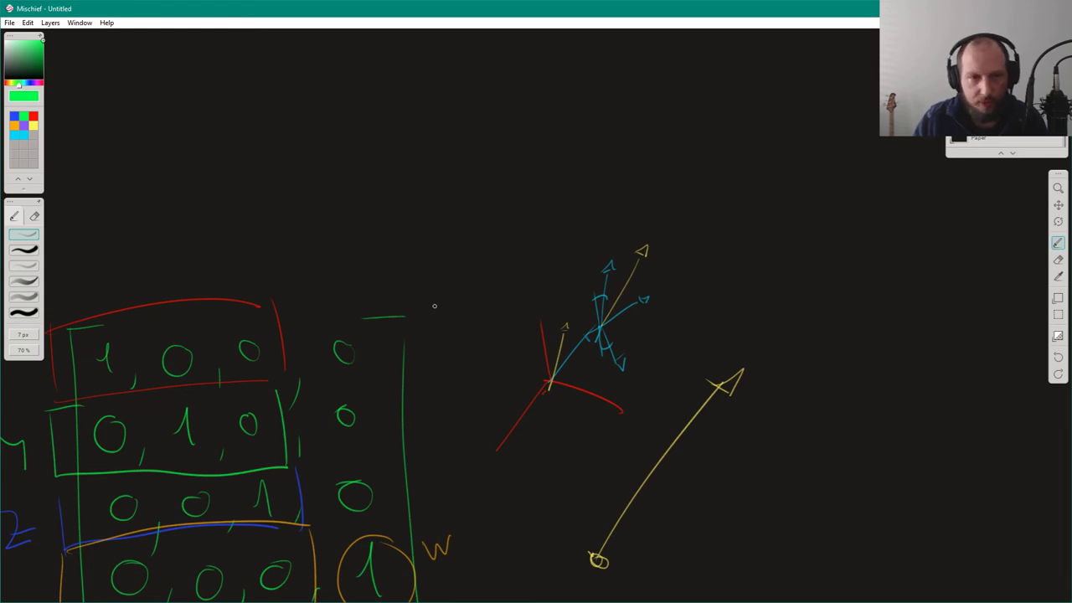
mouse_move(479, 213)
mouse_down()
mouse_move(650, 112)
mouse_move(663, 123)
mouse_up()
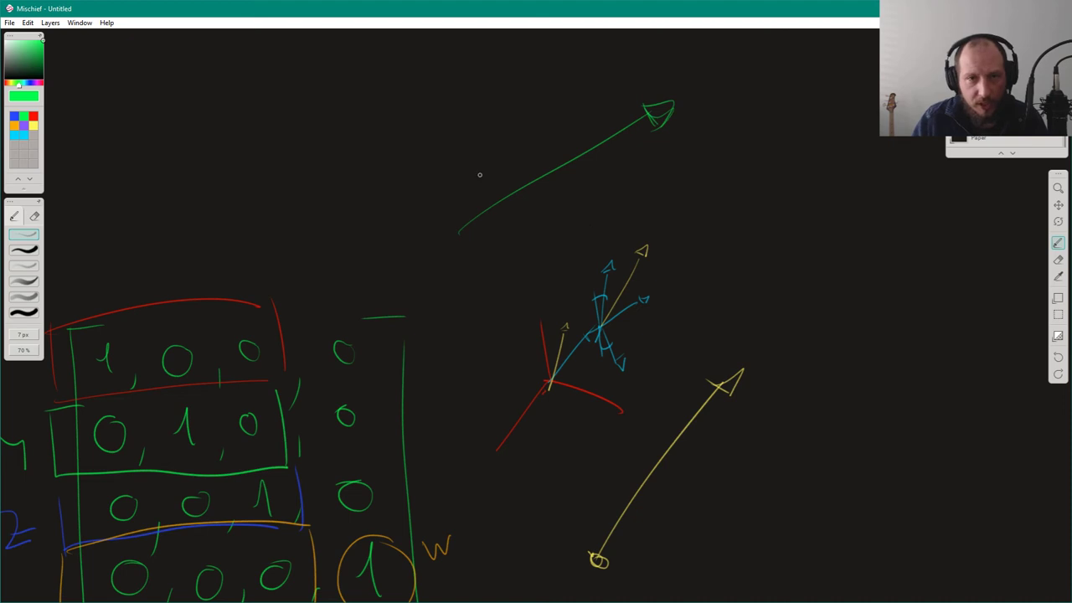
drag(450, 233, 596, 35)
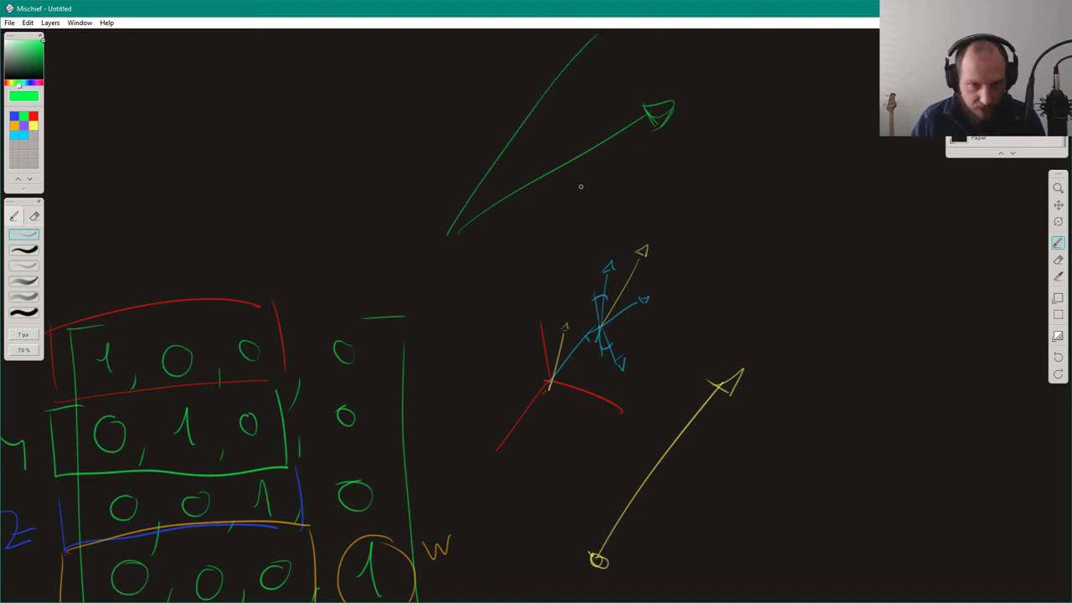
Step: Draw a third, steepest green arrow from the shared origin, add the middle line's arrowhead, and mark the angle between these two with an arc
key(alt)
key(space)
drag(580, 70, 629, 285)
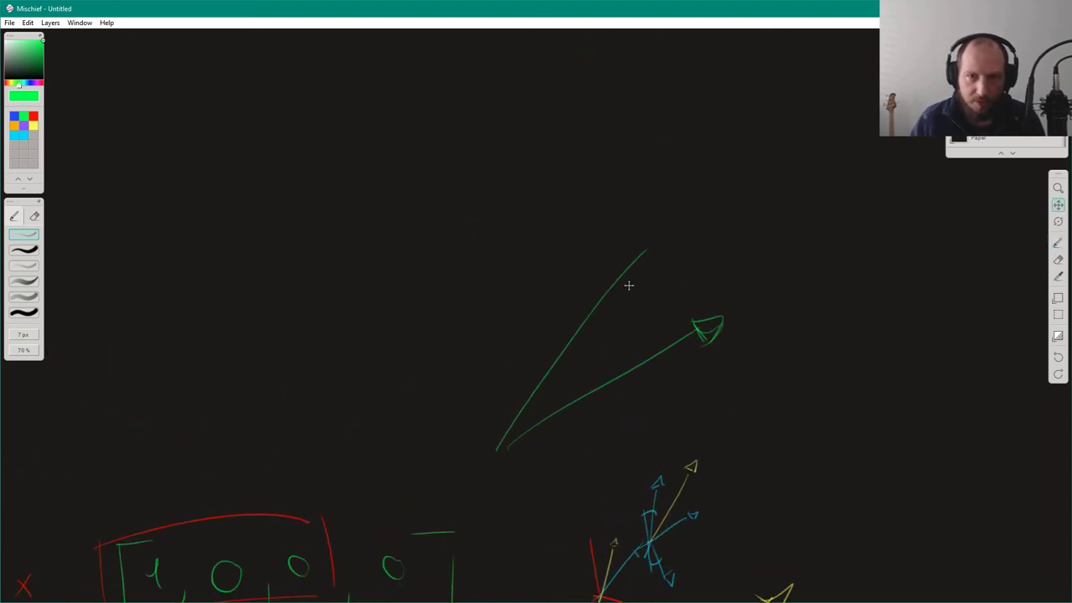
mouse_move(488, 446)
mouse_down()
mouse_move(559, 193)
mouse_move(552, 178)
mouse_move(568, 192)
mouse_up()
drag(646, 242, 661, 244)
drag(512, 343, 564, 368)
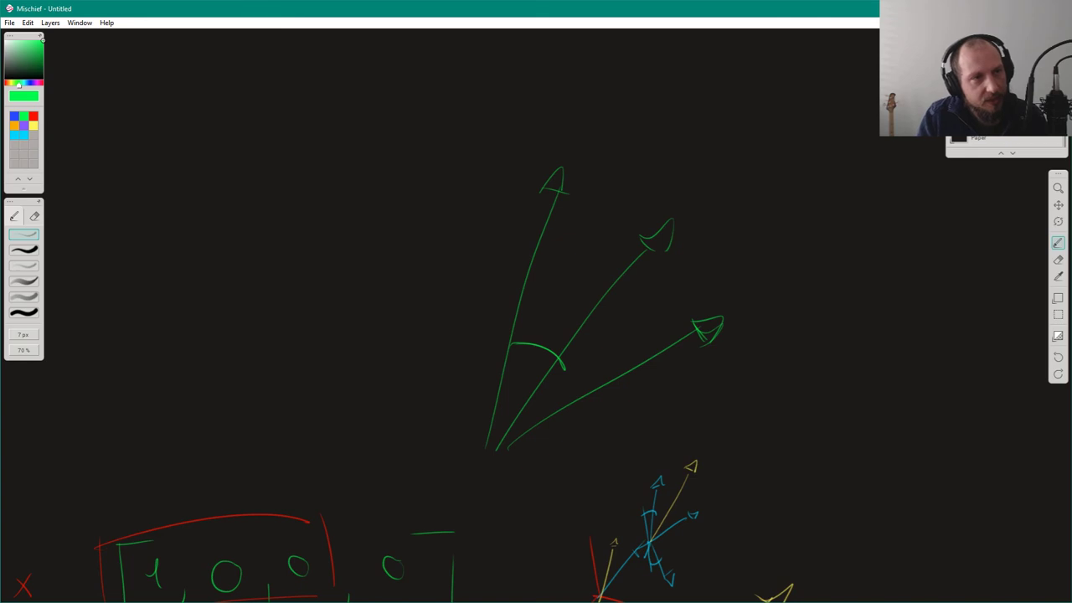
Step: Switch to Maya and examine the cone within the wheel and the vectorProduct3 and pCone1 nodes in the graph
key(alt+Tab)
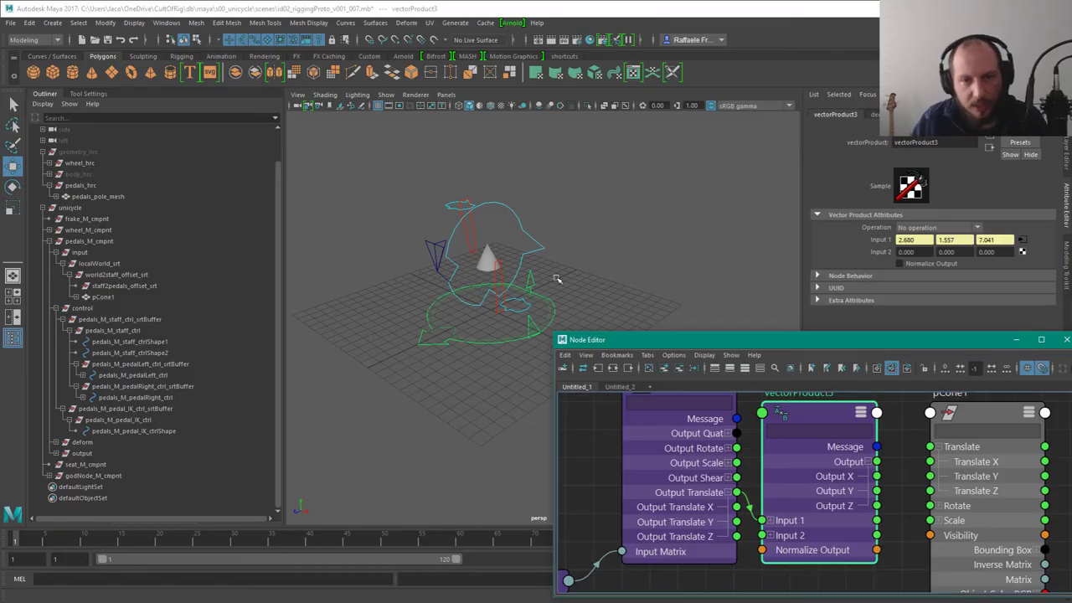
alt+right_drag(502, 264, 570, 234)
alt+middle_drag(569, 234, 631, 242)
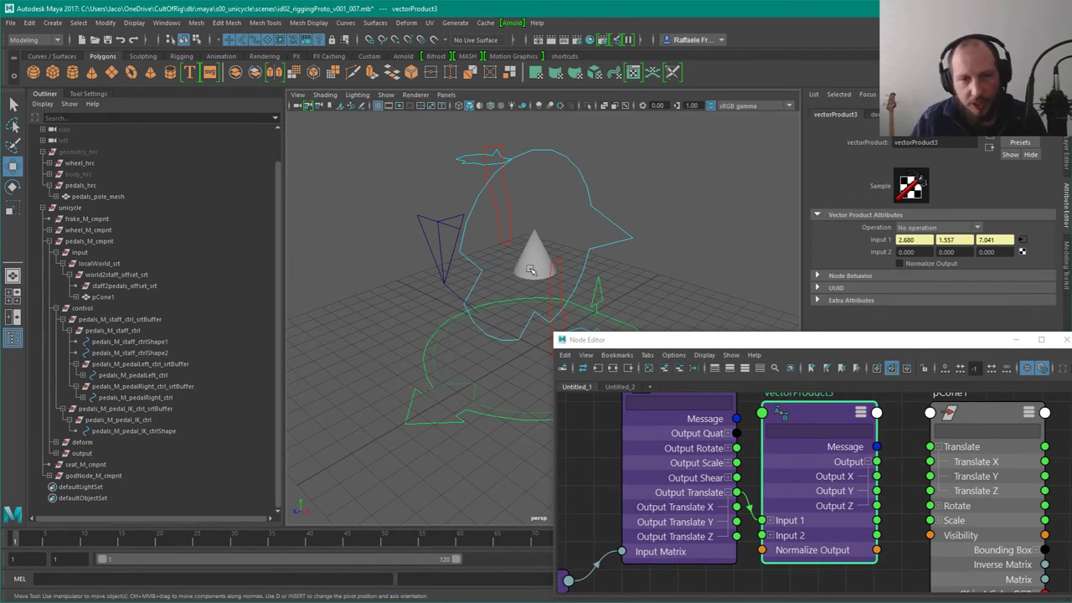
alt+drag(530, 270, 566, 249)
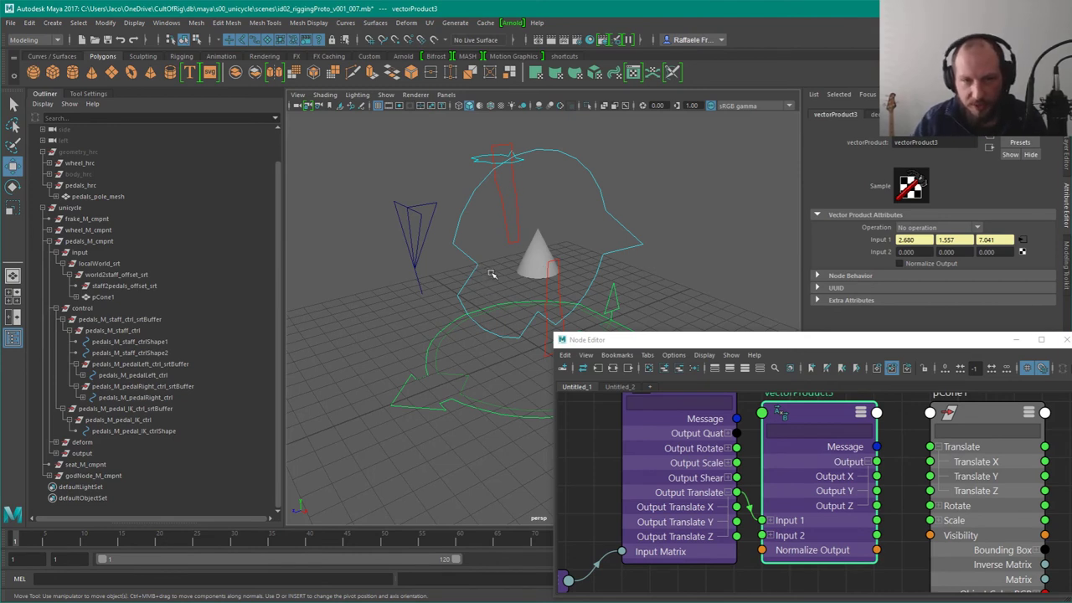
click(821, 424)
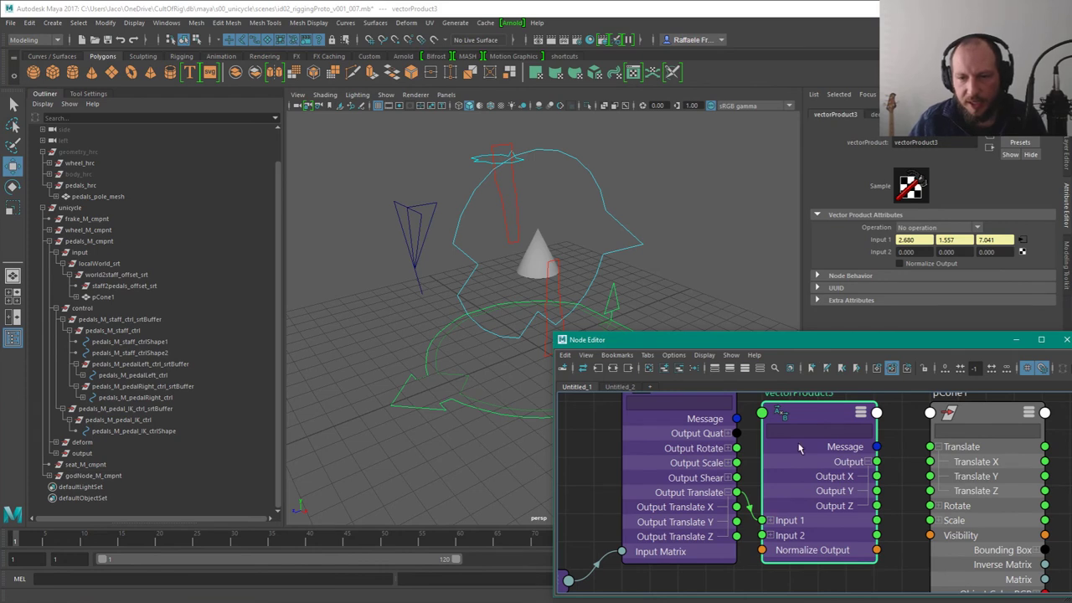
key(f)
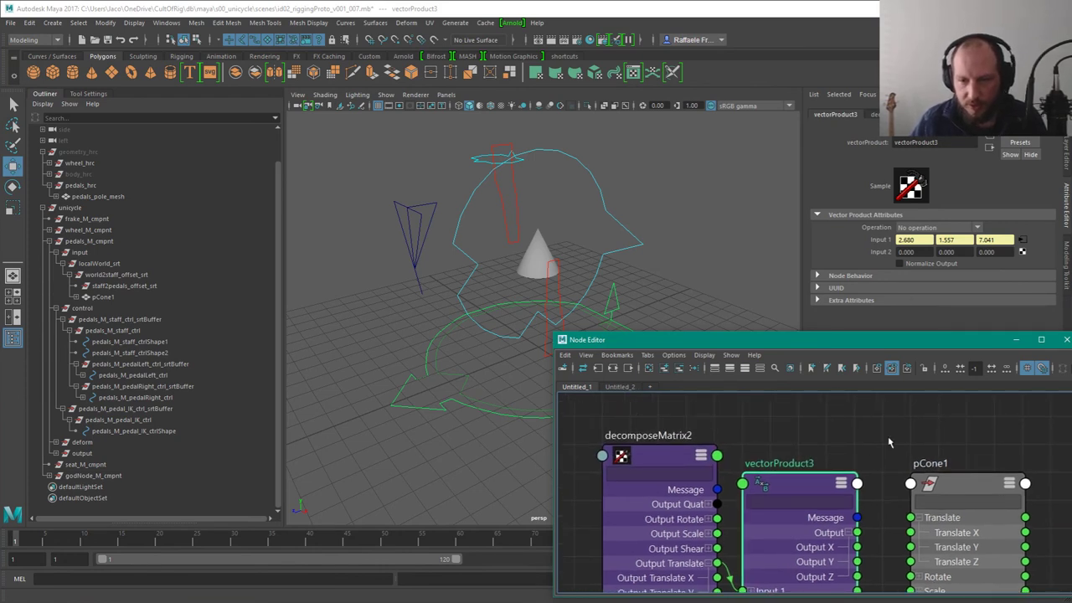
alt+middle_drag(1007, 509, 890, 435)
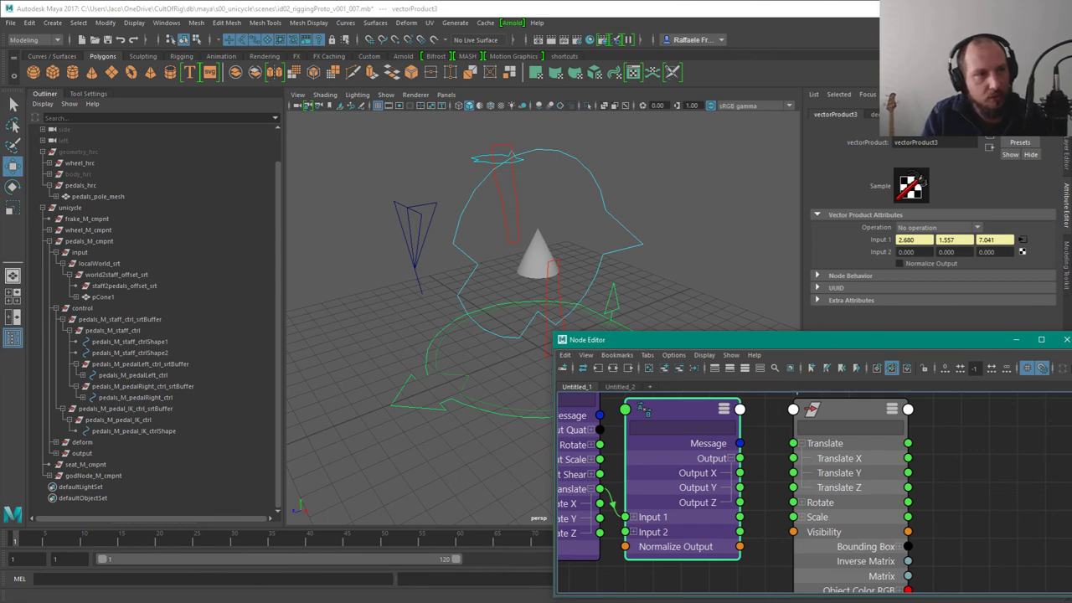
Step: Switch to Mischief and sketch a green three-axis cross with a red arrow pointing up and outward from its centre
key(alt+Tab)
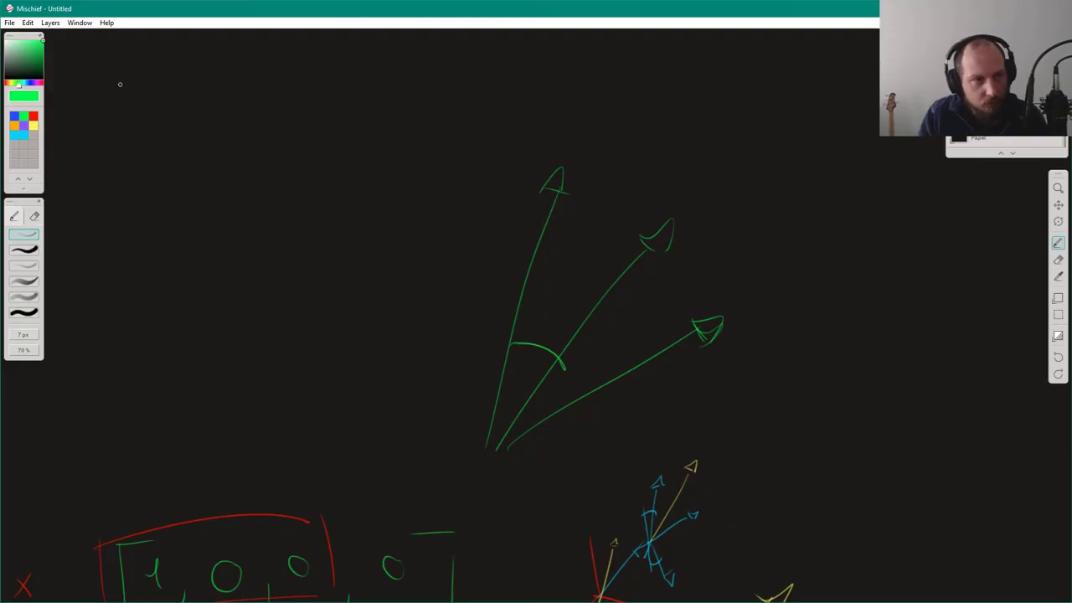
mouse_move(355, 111)
mouse_down()
mouse_move(349, 224)
mouse_move(389, 144)
mouse_up()
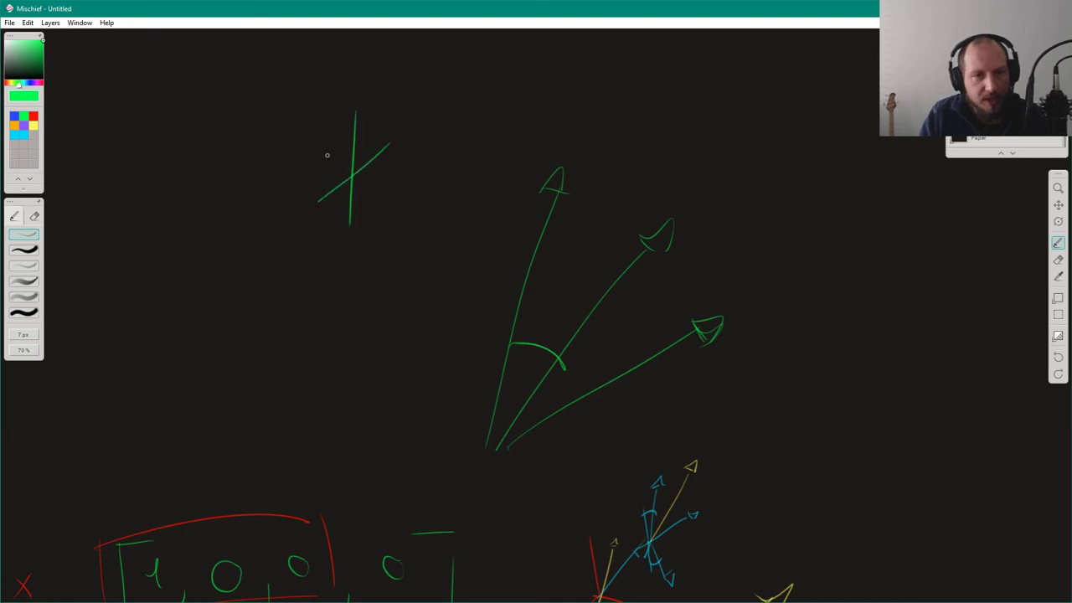
drag(315, 153, 414, 190)
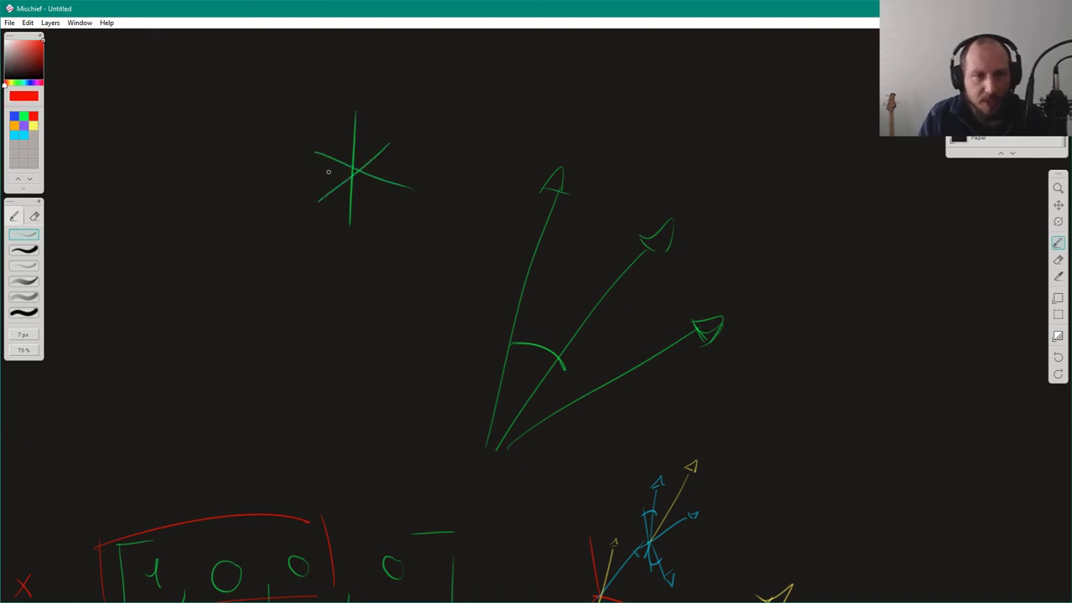
drag(357, 172, 420, 105)
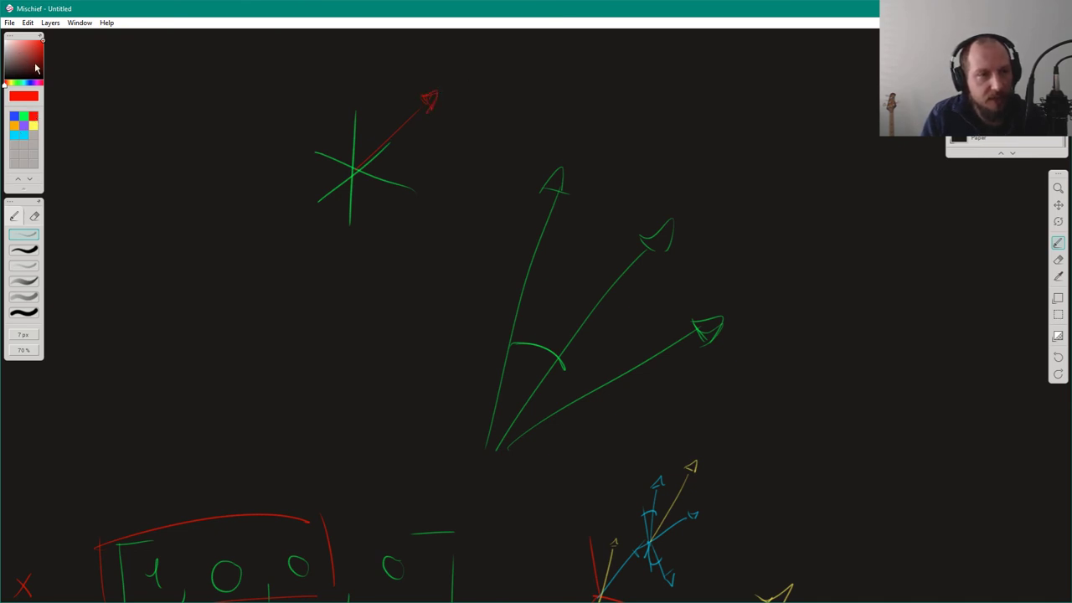
Step: Choose a paler red and draw a second arrow from the cross's centre towards the upper left, with a reinforced arrowhead
drag(36, 67, 23, 47)
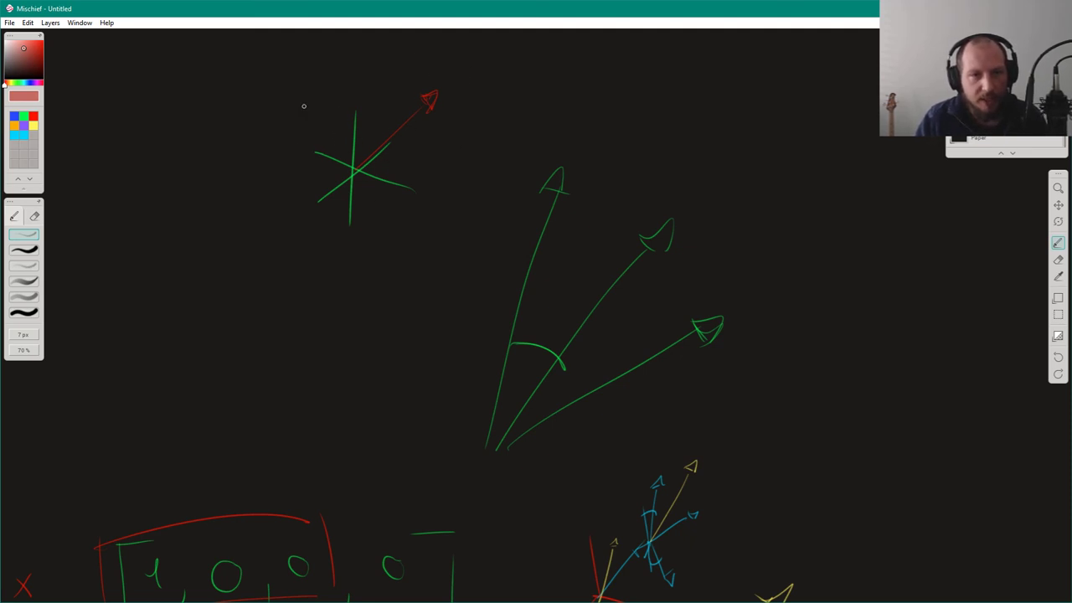
drag(345, 165, 311, 121)
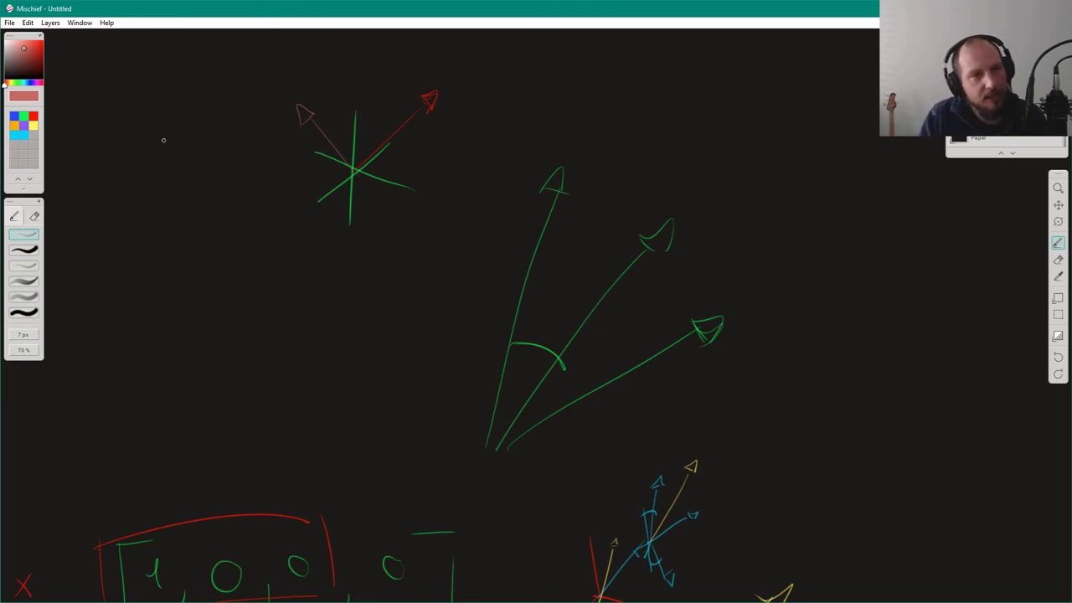
drag(304, 120, 321, 112)
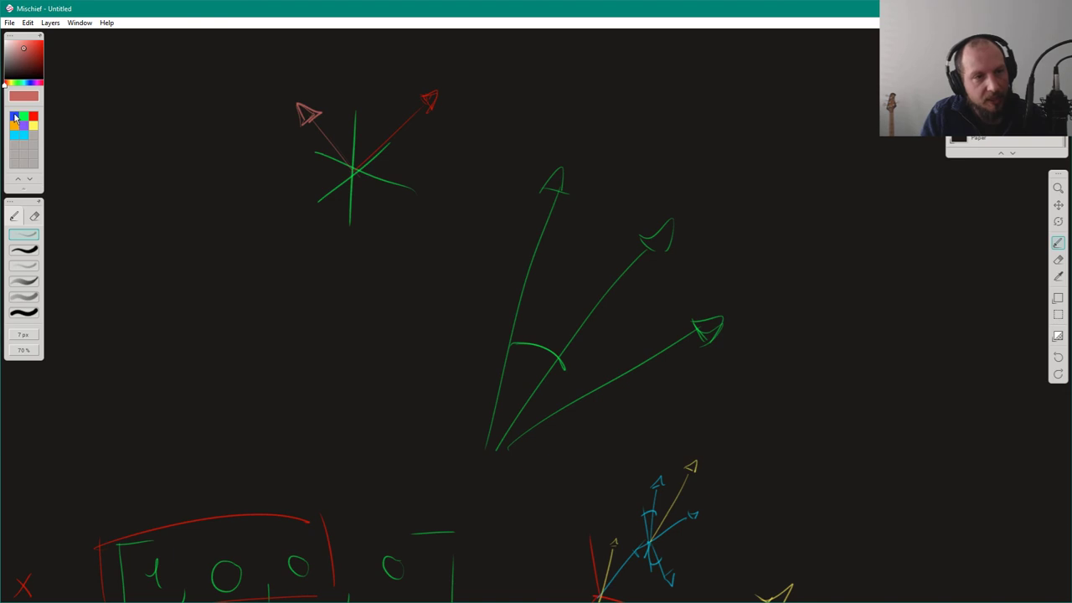
Step: Draw a blue arrow from the cross's centre towards the lower left and mark its angle to the pale red arrow with arcs
click(15, 117)
mouse_move(344, 180)
mouse_down()
mouse_move(297, 224)
mouse_move(350, 184)
mouse_up()
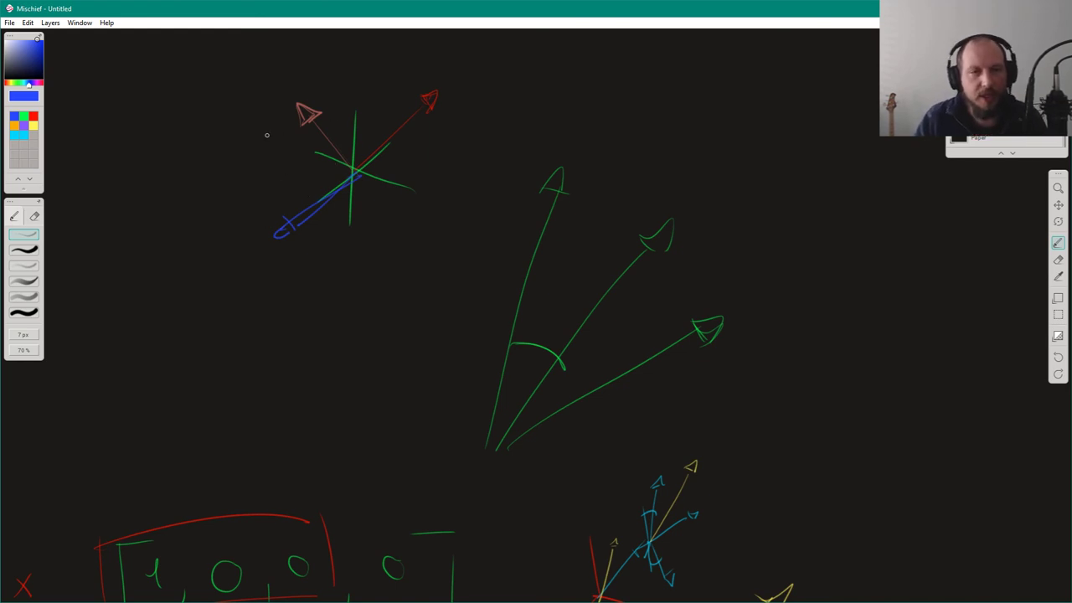
drag(285, 227, 274, 248)
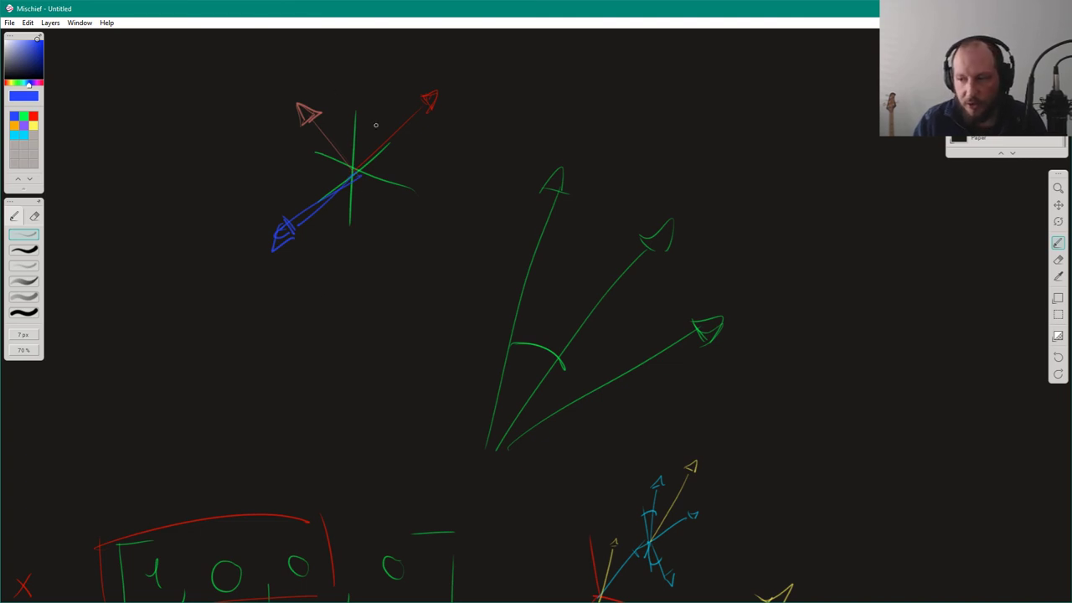
drag(327, 190, 329, 168)
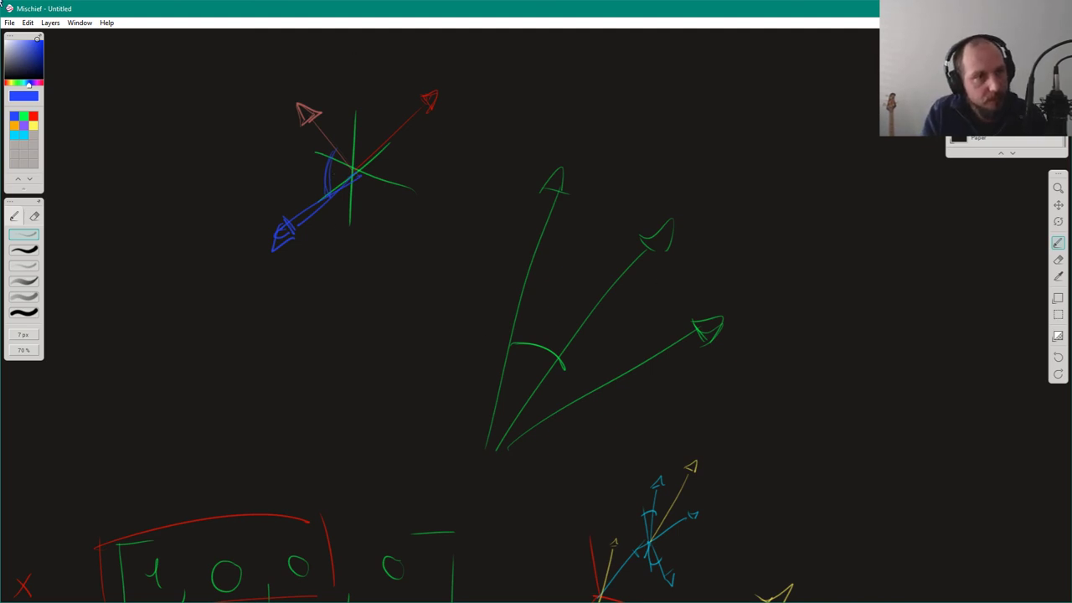
Step: Switch to Maya, move the Node Editor window higher and bring vectorProduct3, pCone1 and the nodes below them into view
key(alt+Tab)
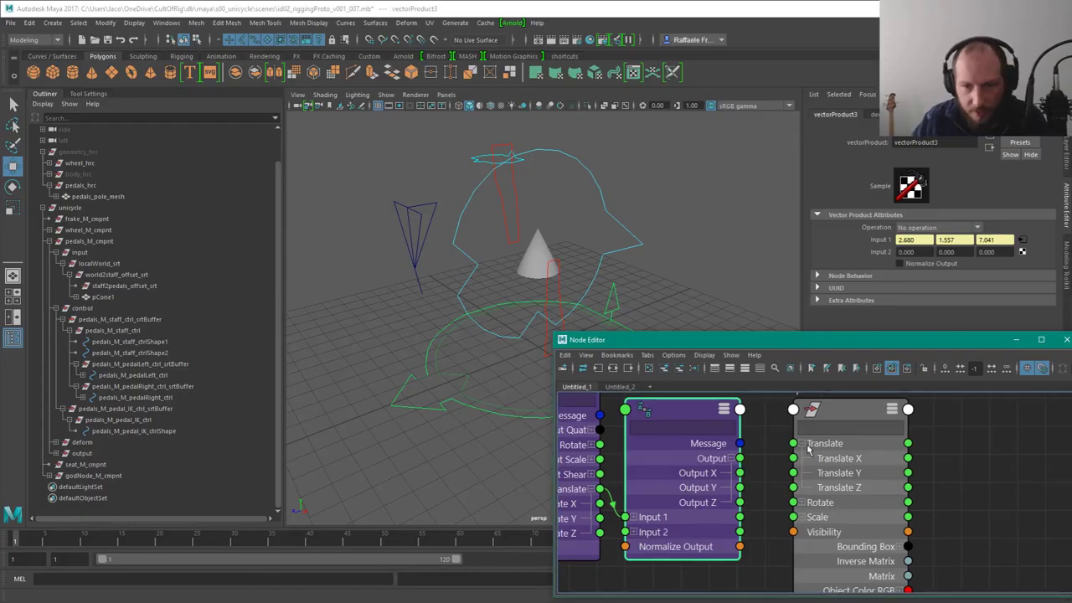
drag(681, 344, 658, 241)
scroll(846, 361, down, 3)
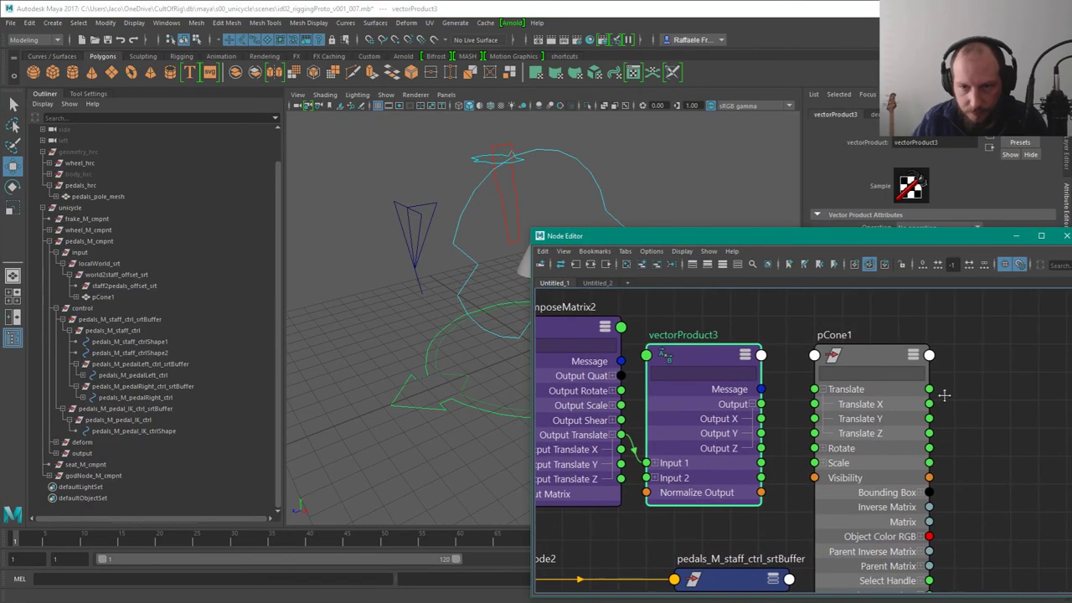
Step: Move the pCone1 node farther away from vectorProduct3 to free up space between them
click(888, 368)
drag(888, 369, 976, 346)
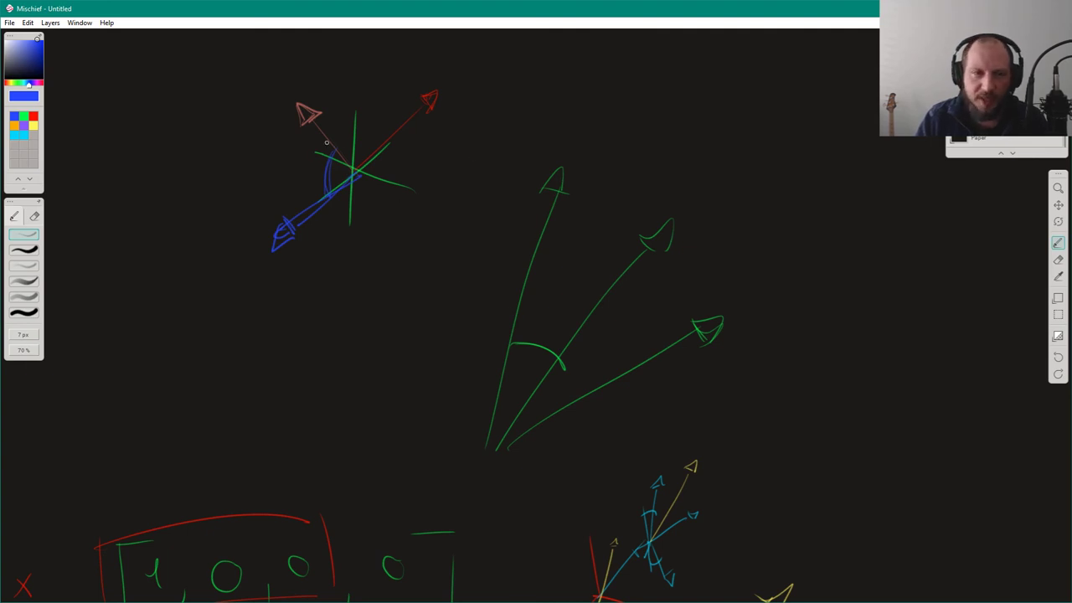
Step: Switch to Mischief, reinforce the blue angle arc and add a short yellow stroke by the pale red arrow
drag(335, 151, 327, 200)
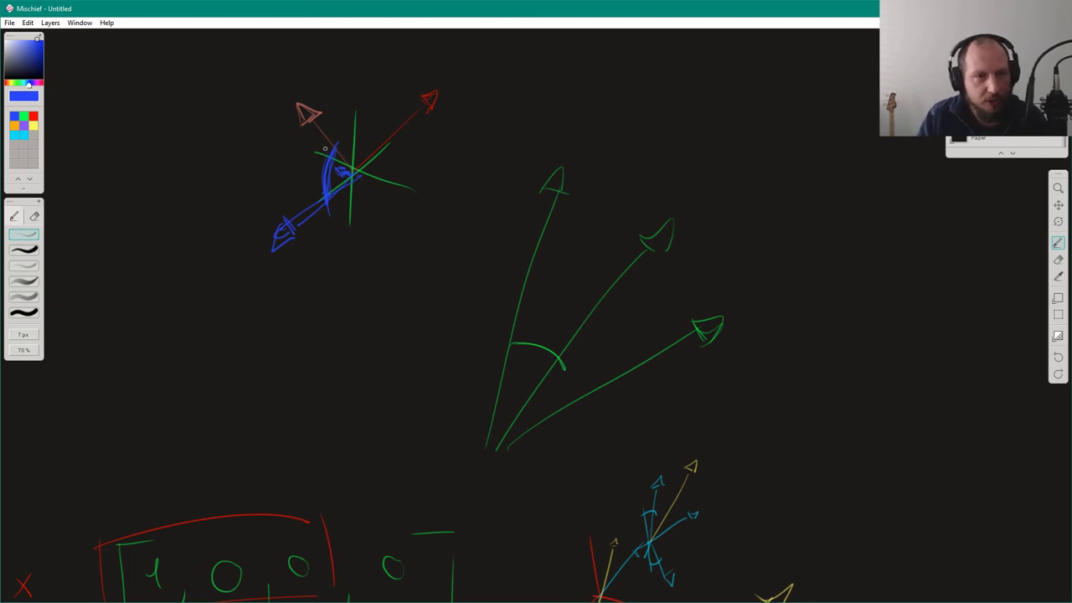
click(33, 125)
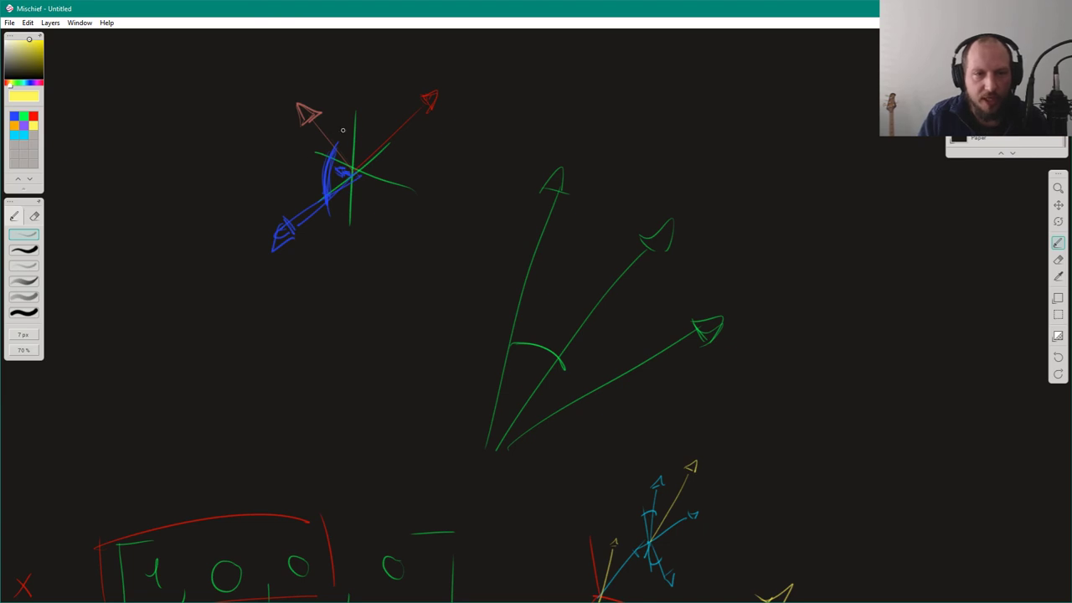
mouse_move(318, 140)
mouse_down()
mouse_move(306, 237)
mouse_move(325, 124)
mouse_up()
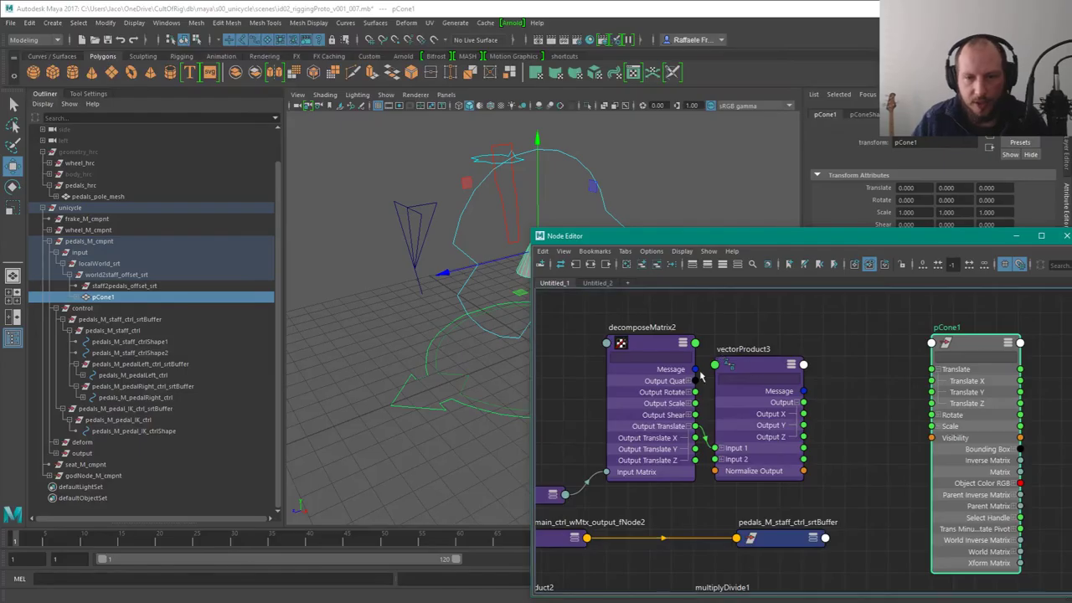
Step: Switch to Maya and create an angleBetween node near vectorProduct3 in the node graph
click(741, 367)
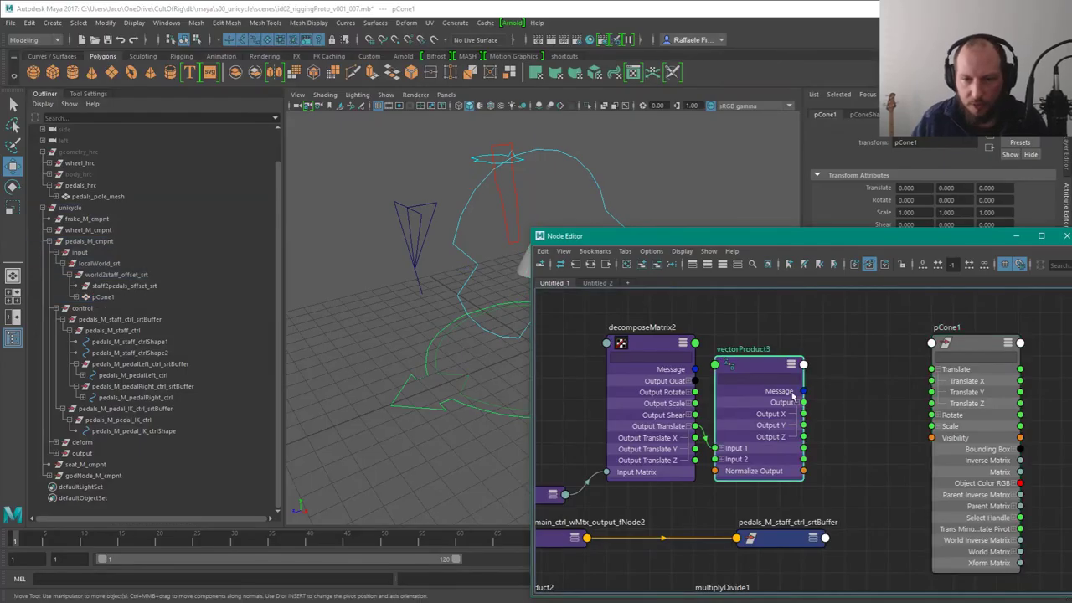
key(Tab)
text(angl)
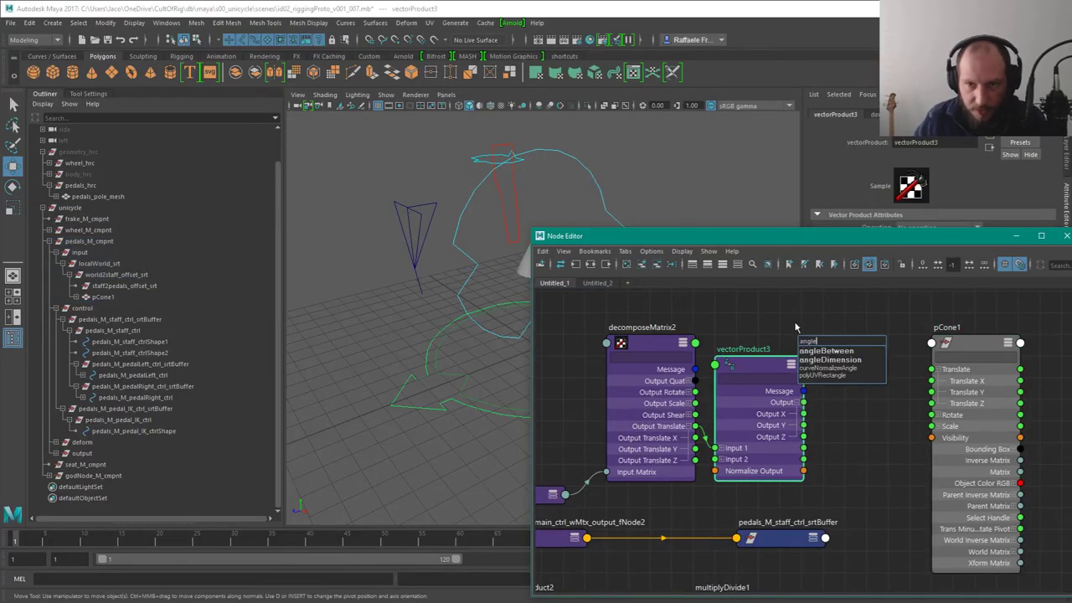
text(etween)
key(Return)
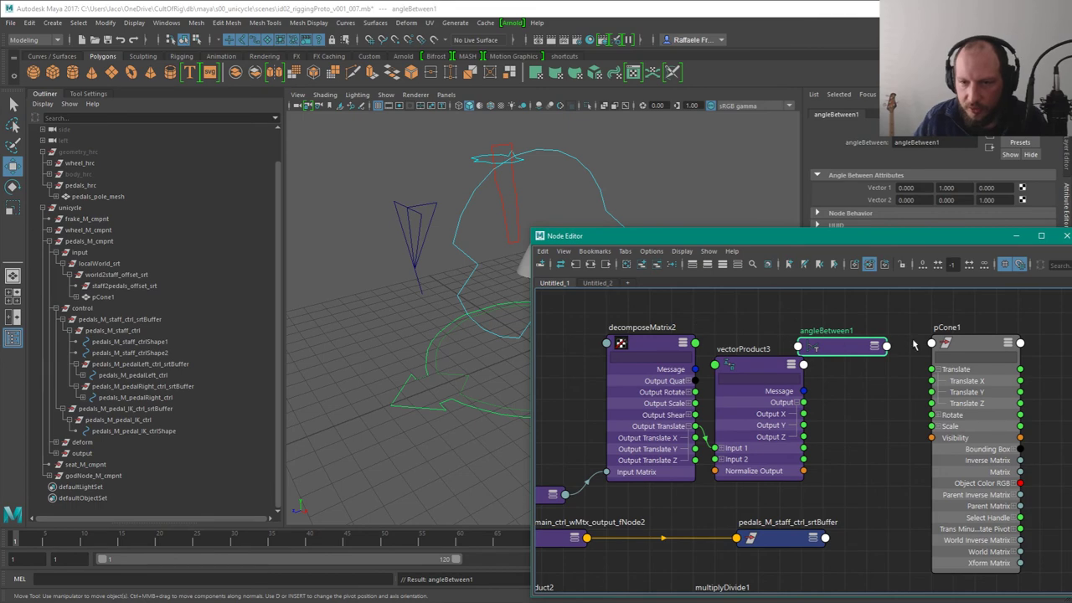
Step: Space out pCone1 and angleBetween1, and expand angleBetween1 to show all of its attributes
alt+middle_drag(996, 341, 793, 386)
drag(762, 385, 853, 386)
shift+drag(645, 388, 673, 363)
click(759, 333)
key(3)
alt+middle_drag(694, 337, 834, 299)
alt+right_drag(834, 299, 923, 271)
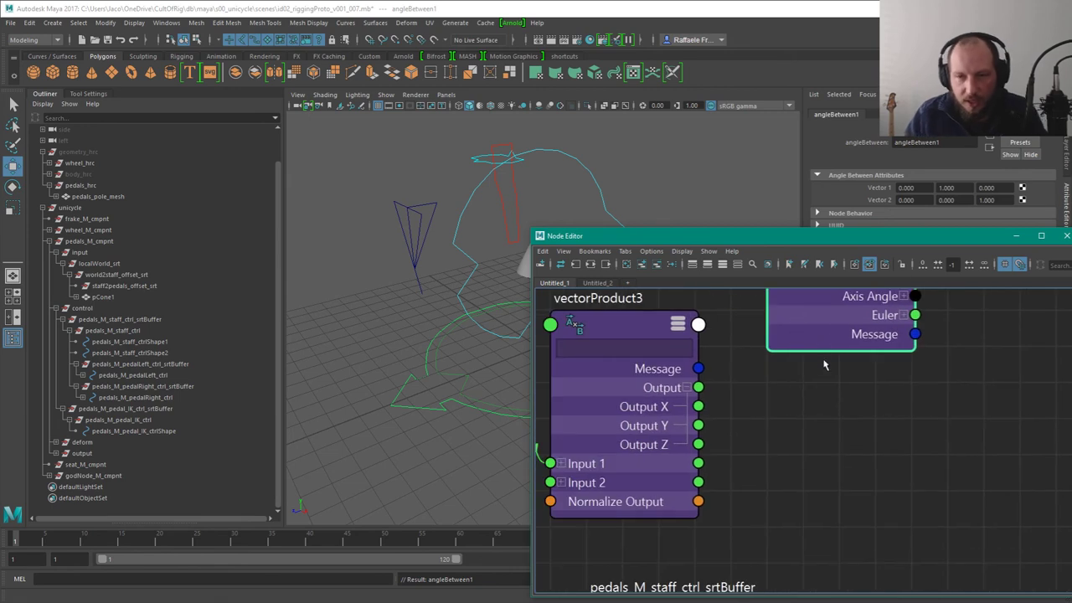
alt+middle_drag(837, 345, 801, 460)
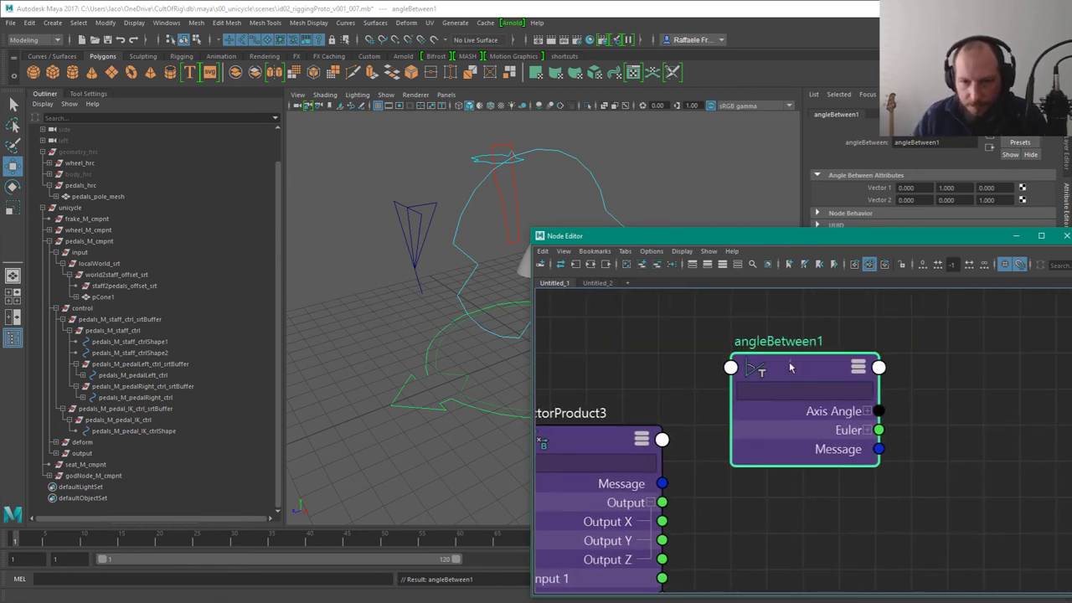
right_drag(790, 367, 777, 499)
scroll(787, 369, down, 3)
Step: Expand angleBetween1's Vector 1 into its components and place vectorProduct3 between decomposeMatrix2 and angleBetween1
click(724, 450)
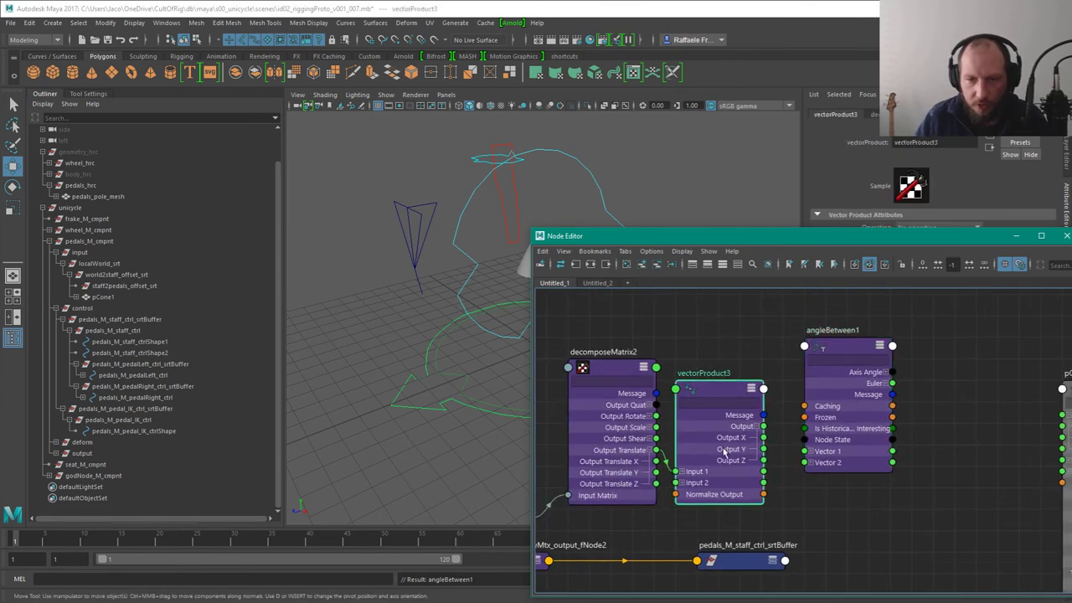
drag(849, 336, 867, 357)
click(833, 473)
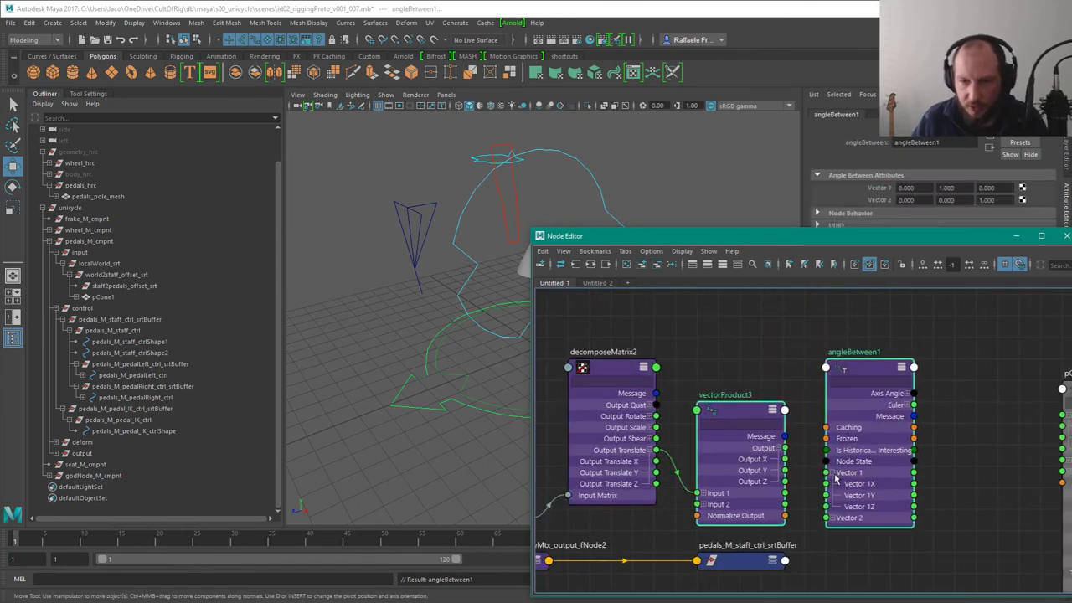
click(728, 352)
drag(731, 392, 711, 351)
scroll(712, 360, up, 4)
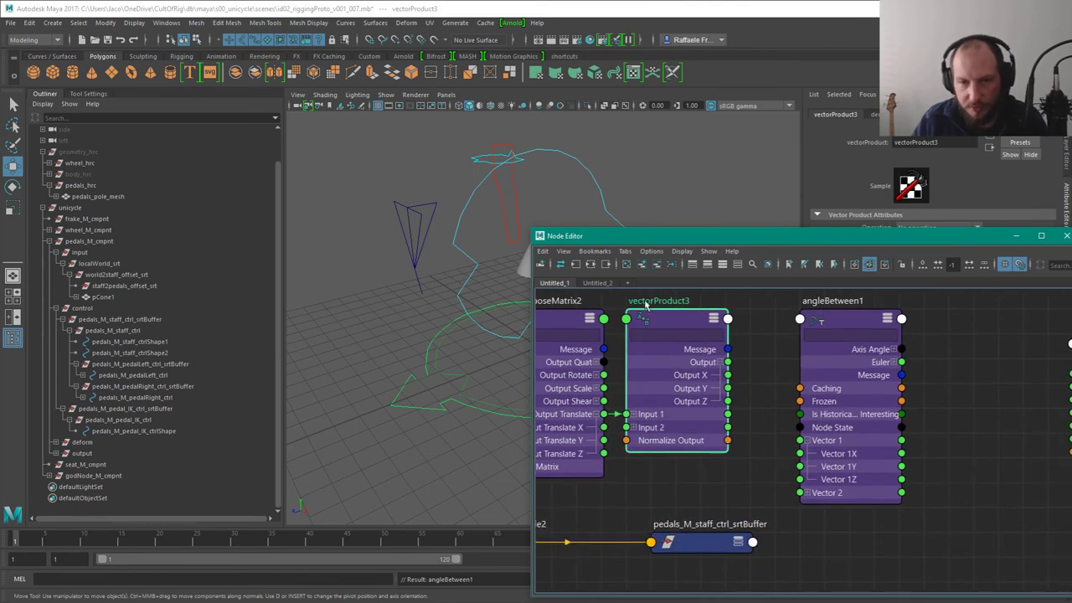
Step: Lower the Node Editor window and connect vectorProduct3's Output Y and Output Z to angleBetween1's Vector 1Y and Vector 1Z
drag(737, 235, 737, 353)
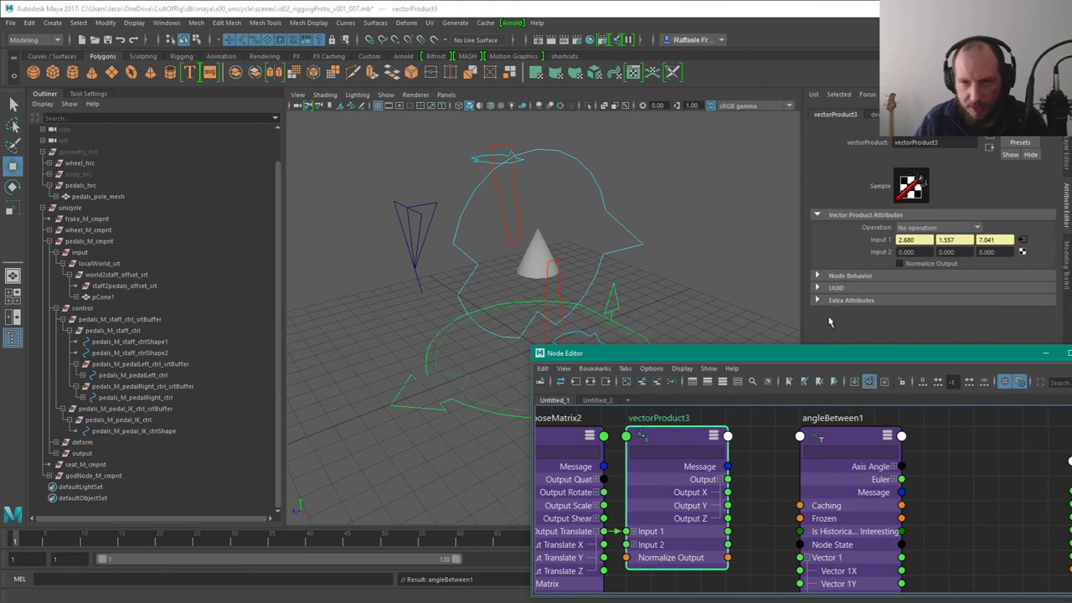
alt+middle_drag(769, 520, 728, 471)
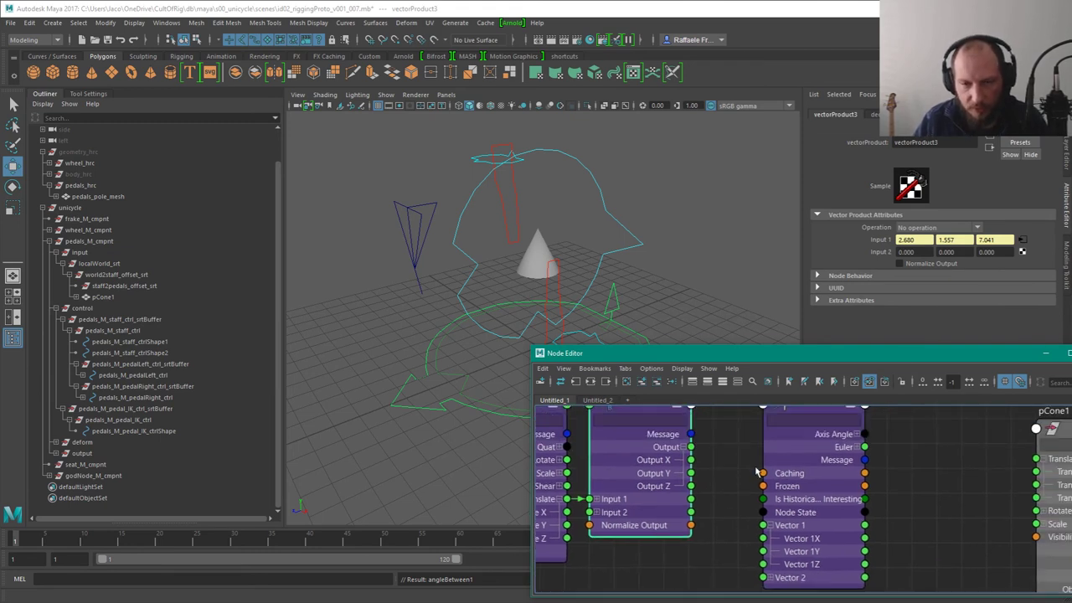
drag(690, 473, 762, 551)
drag(690, 485, 762, 563)
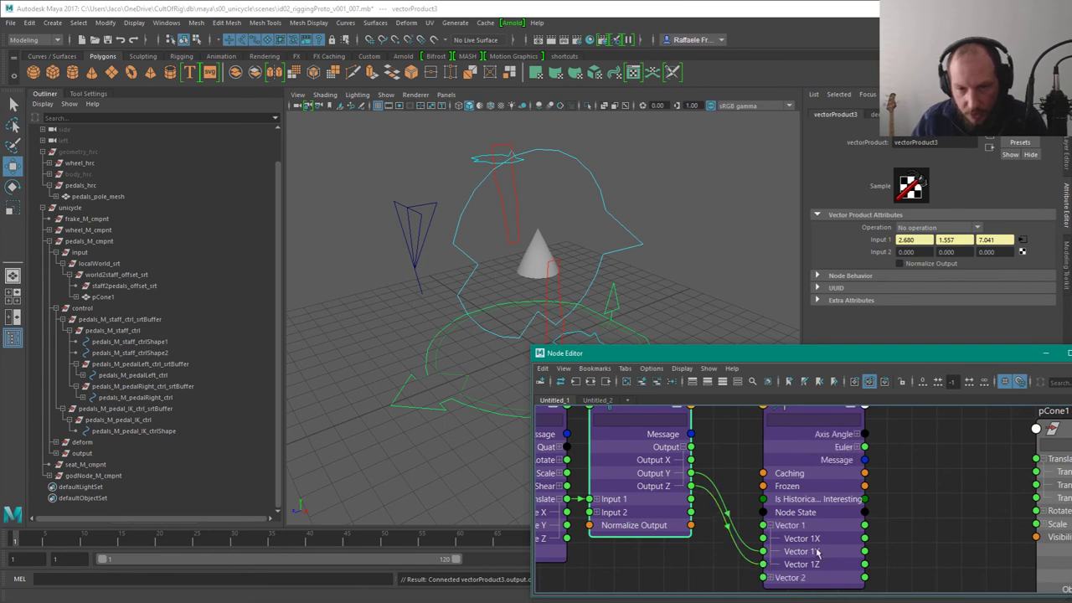
Step: Select angleBetween1 and go through the X, Y and Z components of its Vector 2
click(828, 446)
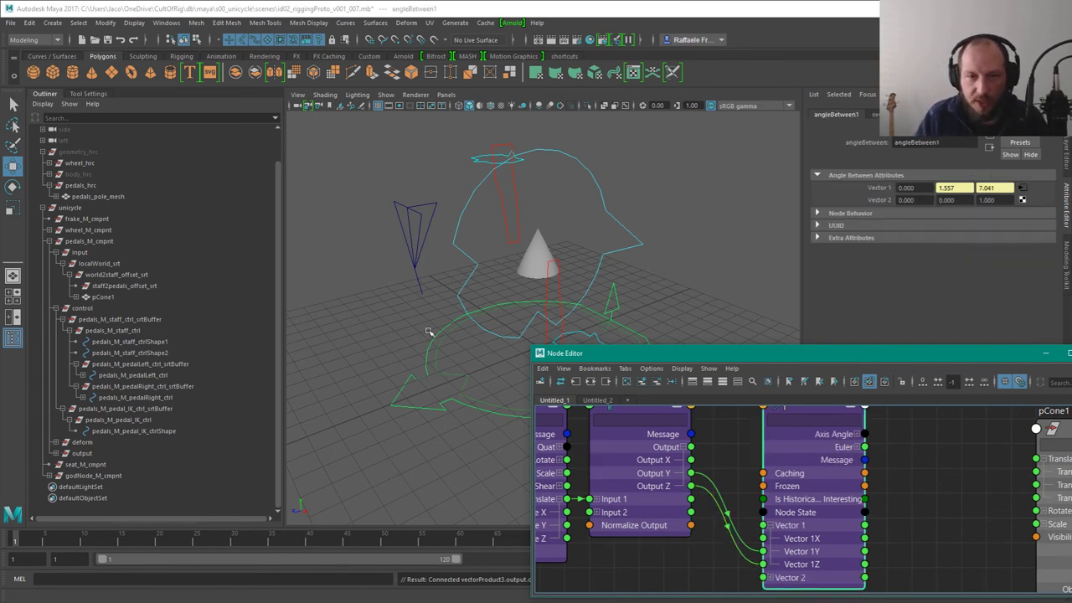
click(905, 199)
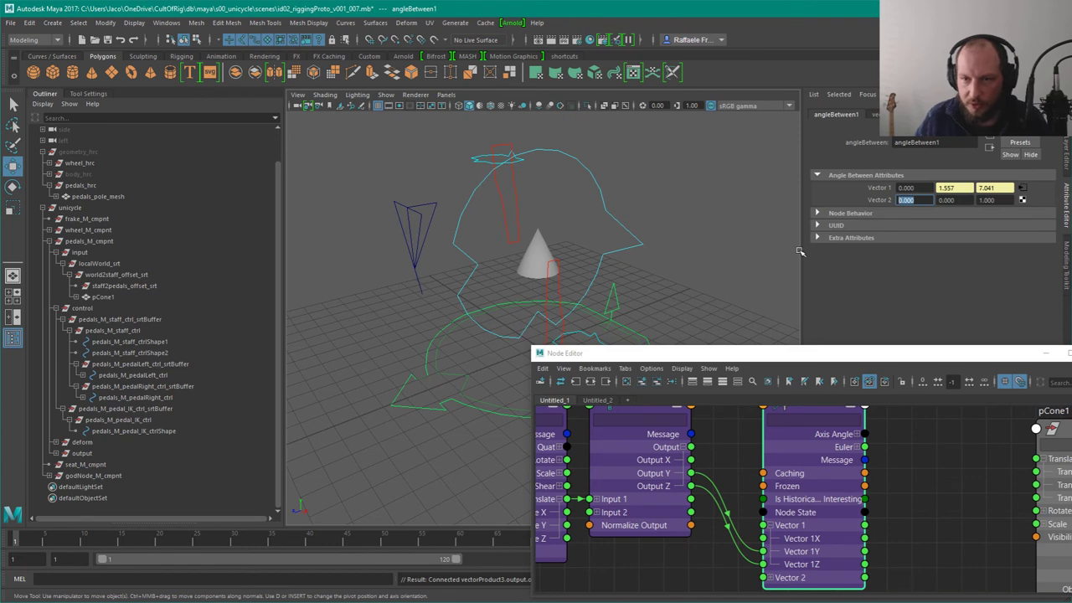
key(Tab)
key(Tab)
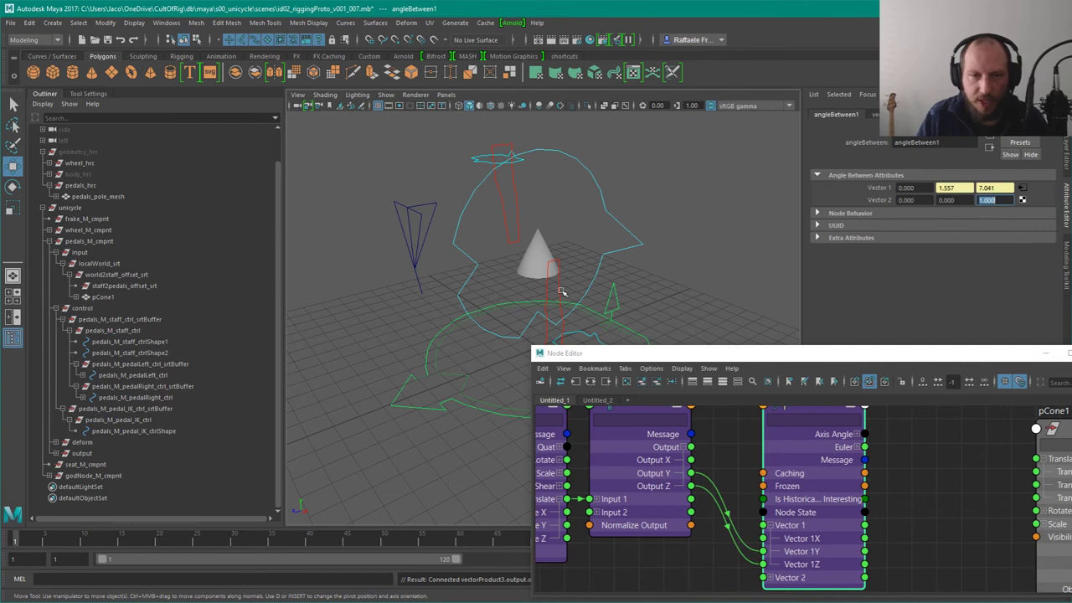
Step: Bring pCone1 next to angleBetween1 and connect angleBetween1's Euler output to pCone1's Rotate
alt+middle_drag(1000, 517, 771, 530)
scroll(766, 512, down, 2)
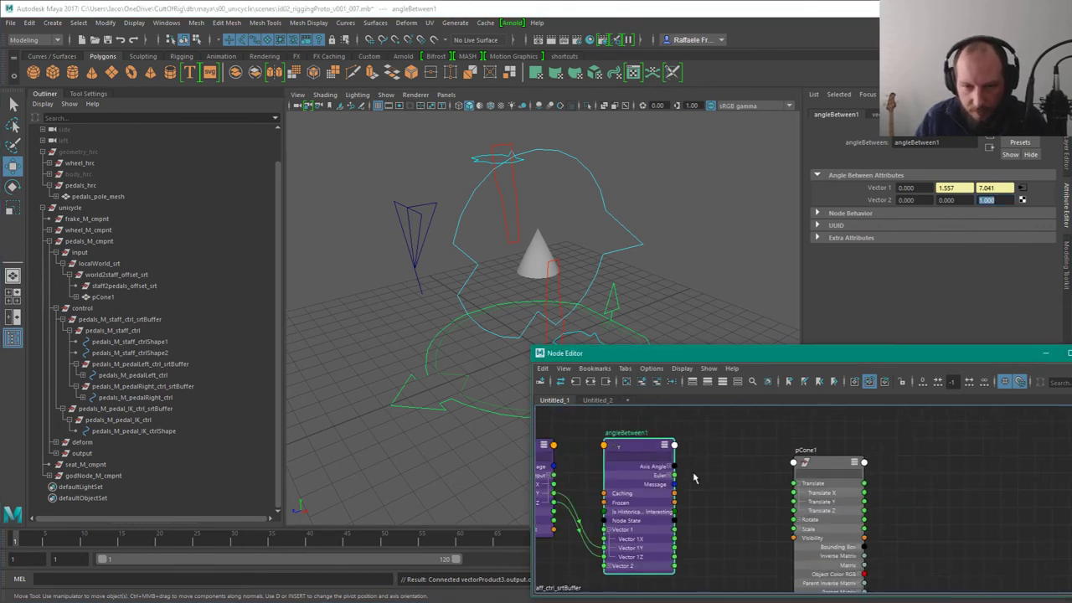
click(842, 465)
scroll(753, 456, up, 3)
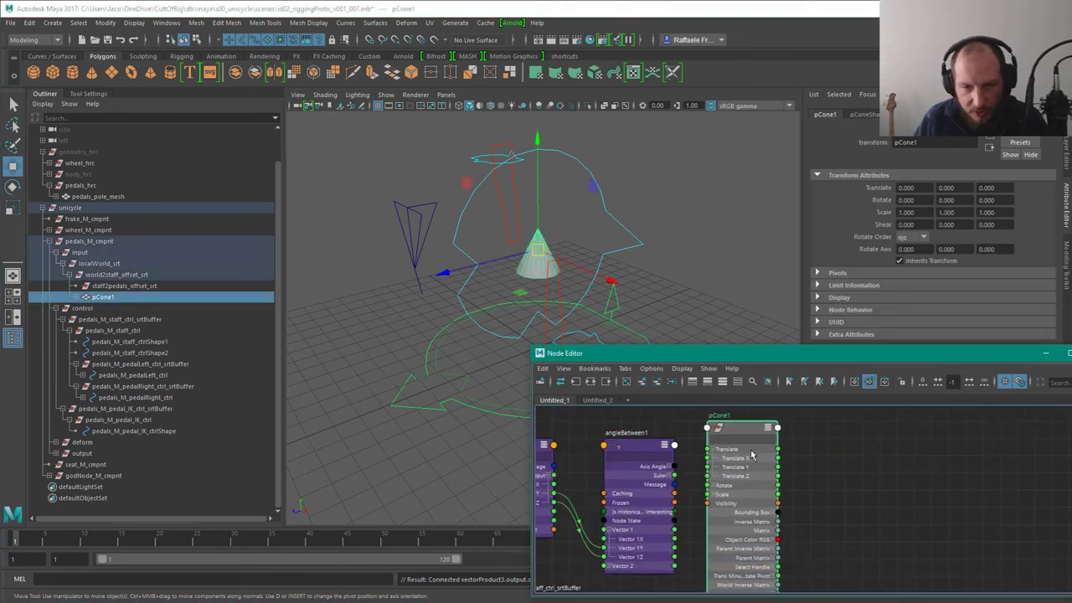
click(638, 499)
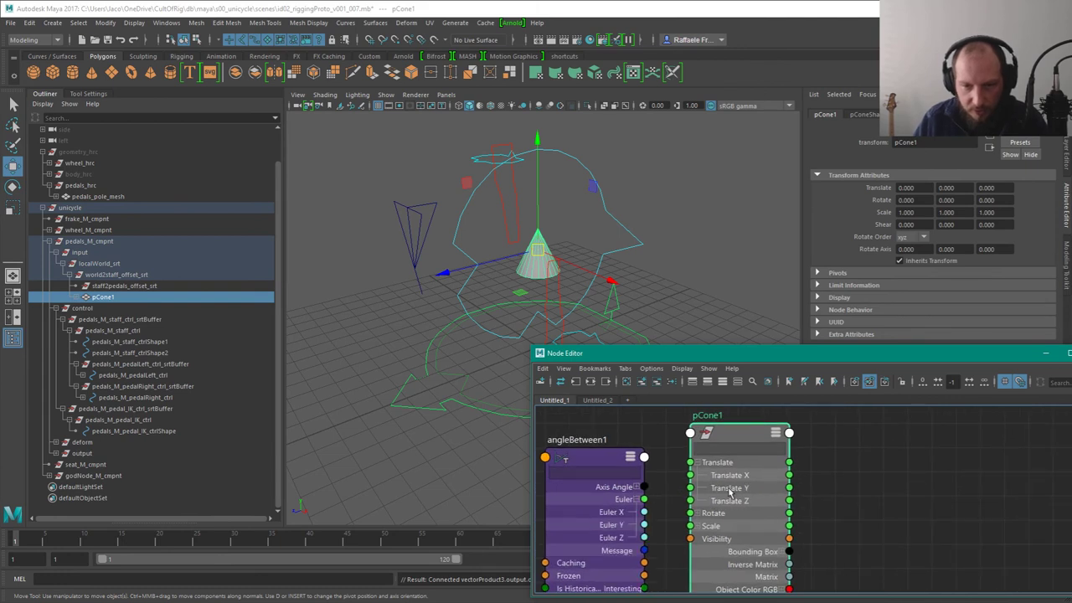
click(698, 462)
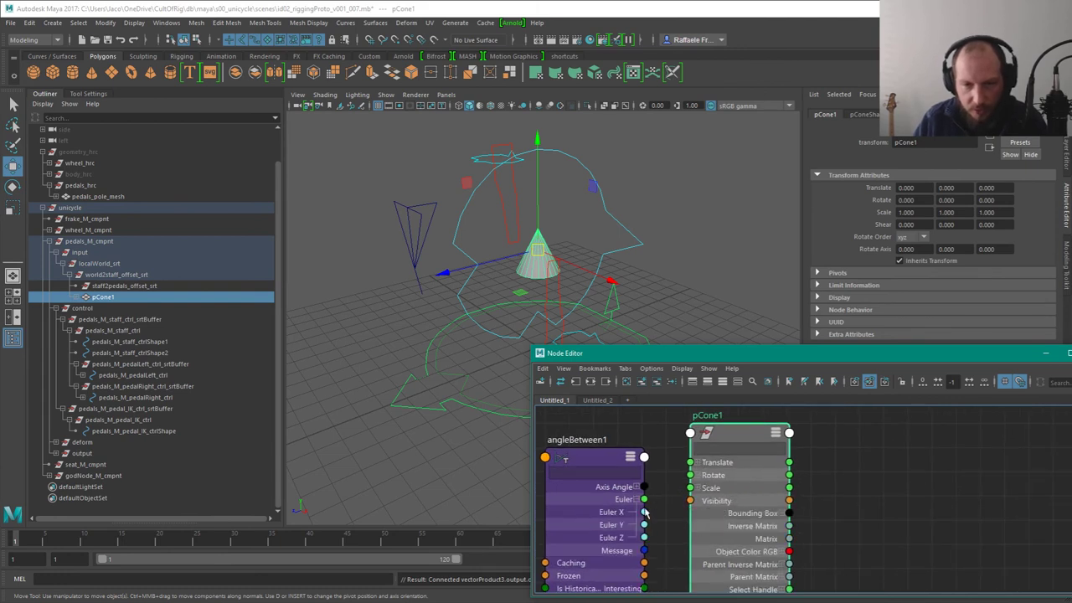
drag(644, 499, 690, 474)
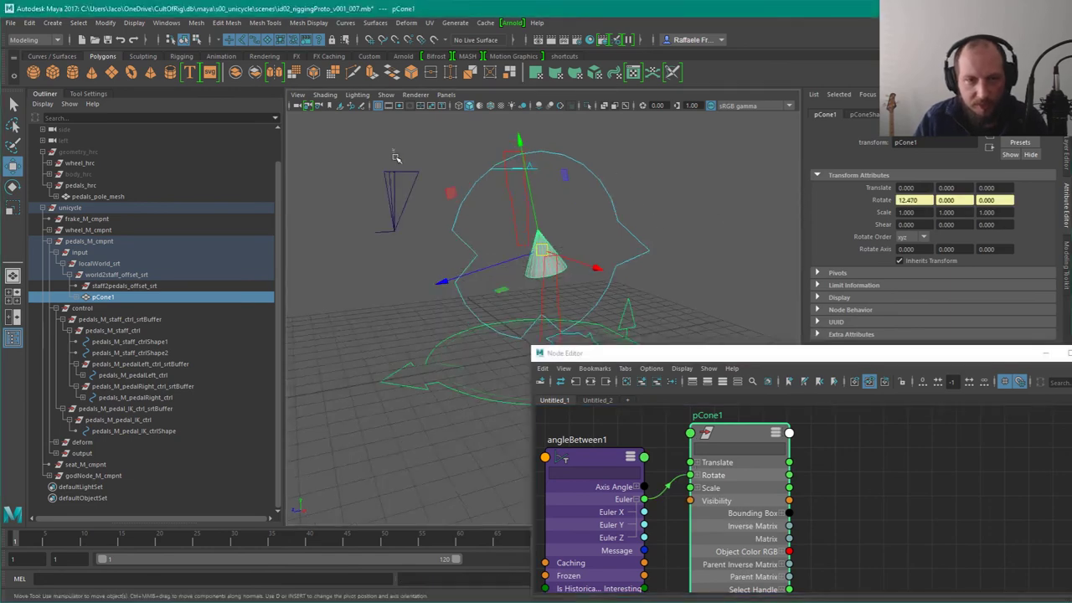
Step: Test the cone's rotation by moving pedals_M_pedal_IK_ctrl down towards the wheel, to about 1.61, 2.04, 3.99
drag(395, 154, 452, 248)
drag(394, 230, 464, 220)
alt+drag(579, 214, 477, 143)
middle_drag(477, 149, 449, 310)
Step: Expand Vector 2 on angleBetween1 into its X, Y and Z components
alt+middle_drag(650, 525, 864, 521)
alt+middle_drag(740, 508, 738, 435)
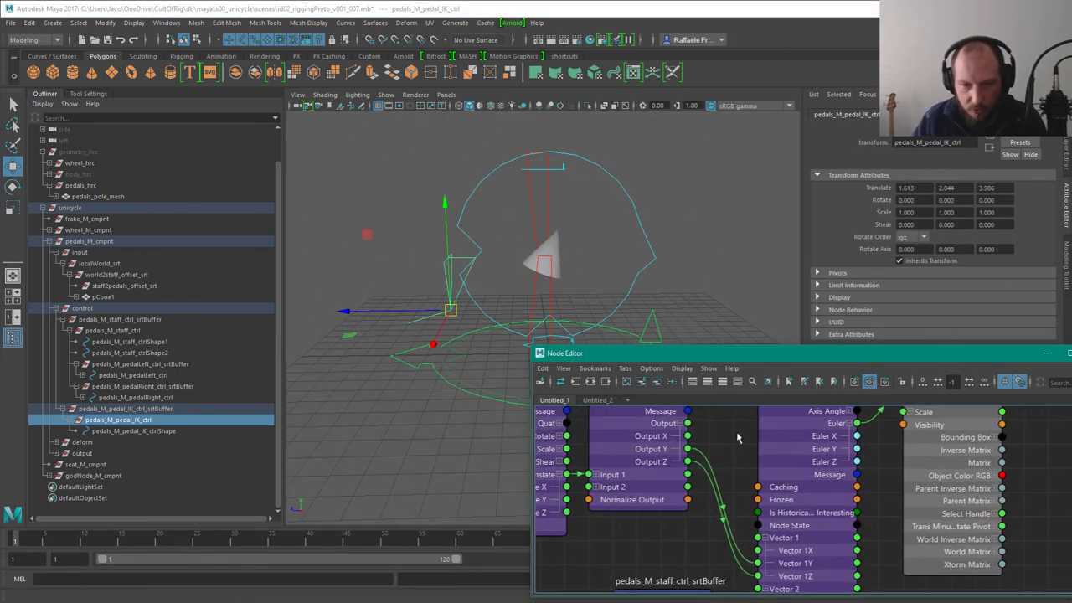
alt+right_drag(729, 473, 685, 462)
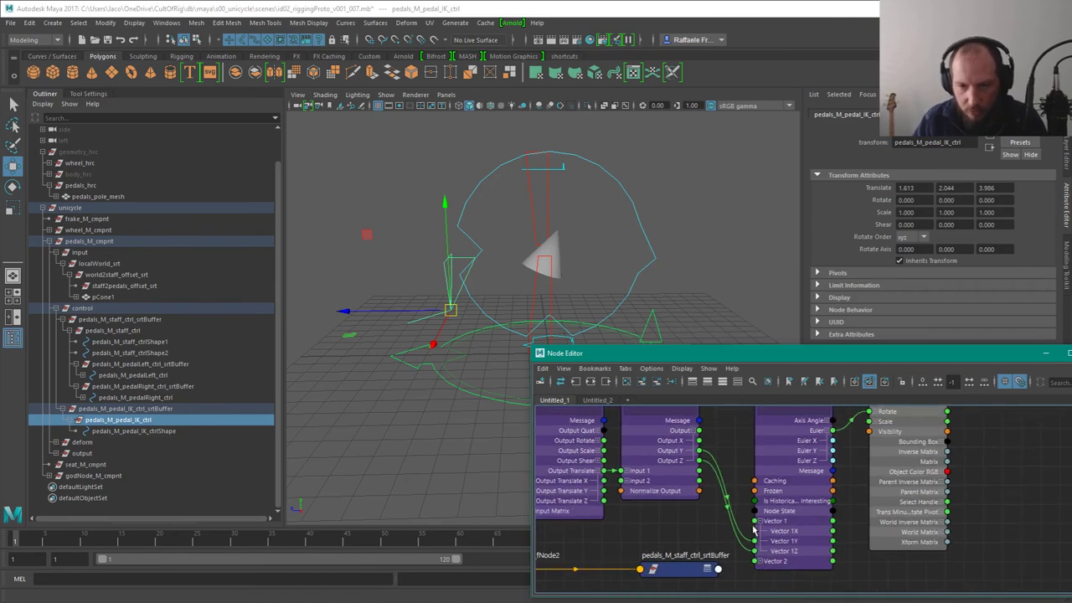
click(760, 561)
mouse_move(793, 529)
alt+middle_down()
mouse_move(781, 431)
mouse_move(790, 535)
alt+middle_up()
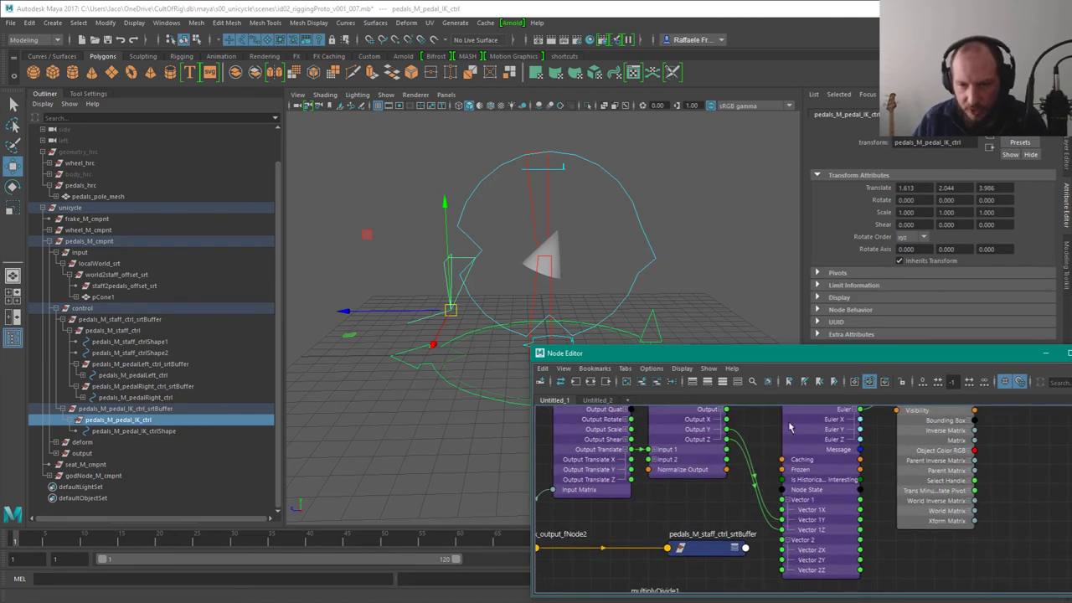
Step: Set the Z component of angleBetween1's Vector 2 to -1
click(784, 433)
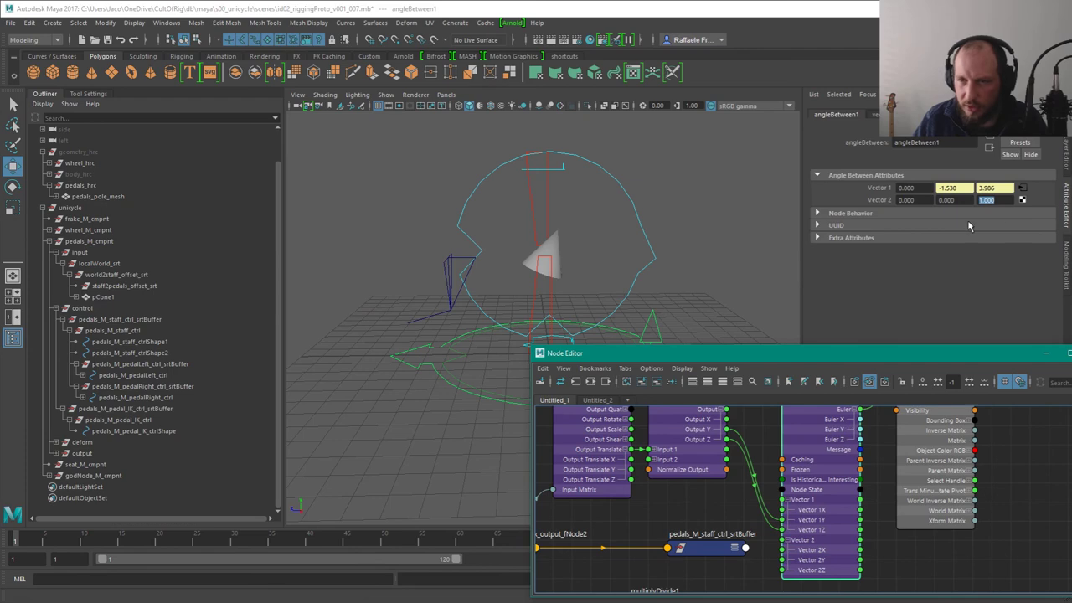
text(-1)
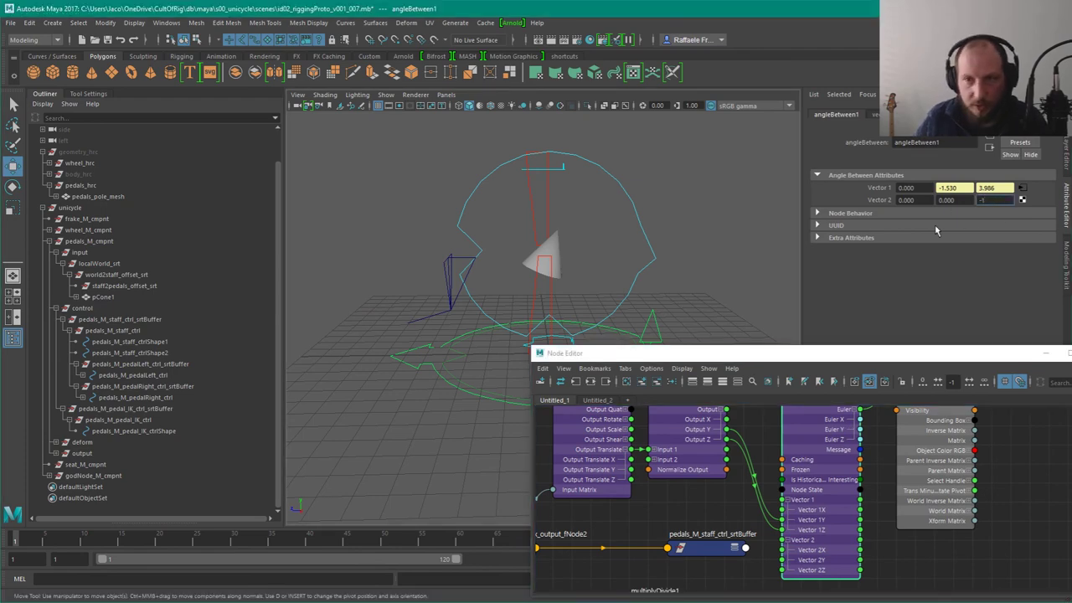
key(Return)
Step: Test the cone again by raising pedals_M_pedal_IK_ctrl away from the wheel, to about 0.58, 4.88, 5.54
alt+drag(509, 235, 474, 254)
click(365, 236)
alt+middle_drag(452, 261, 514, 308)
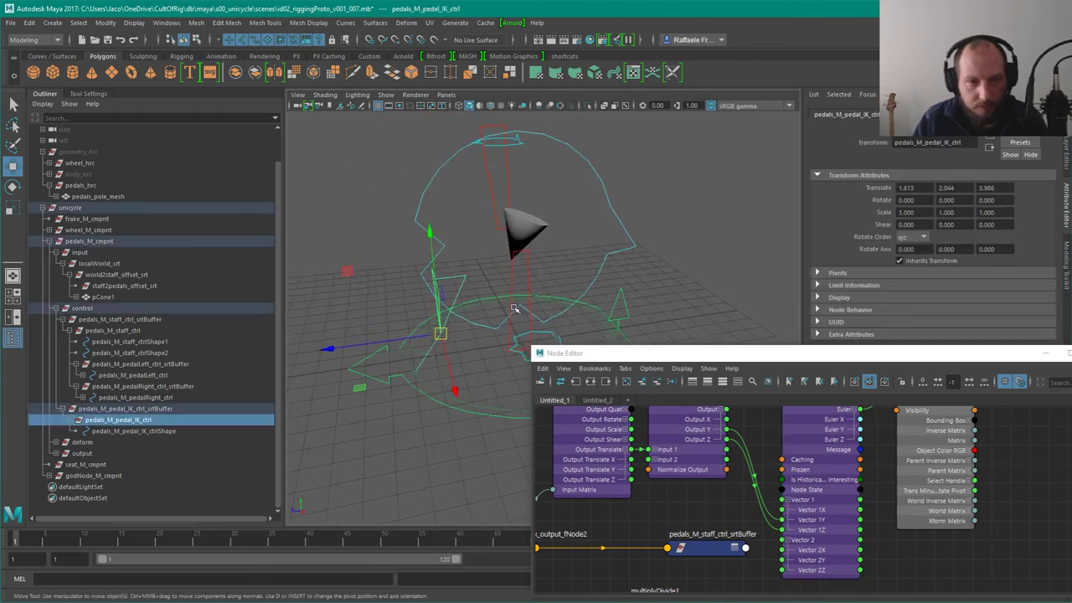
alt+drag(515, 308, 495, 287)
drag(426, 292, 375, 208)
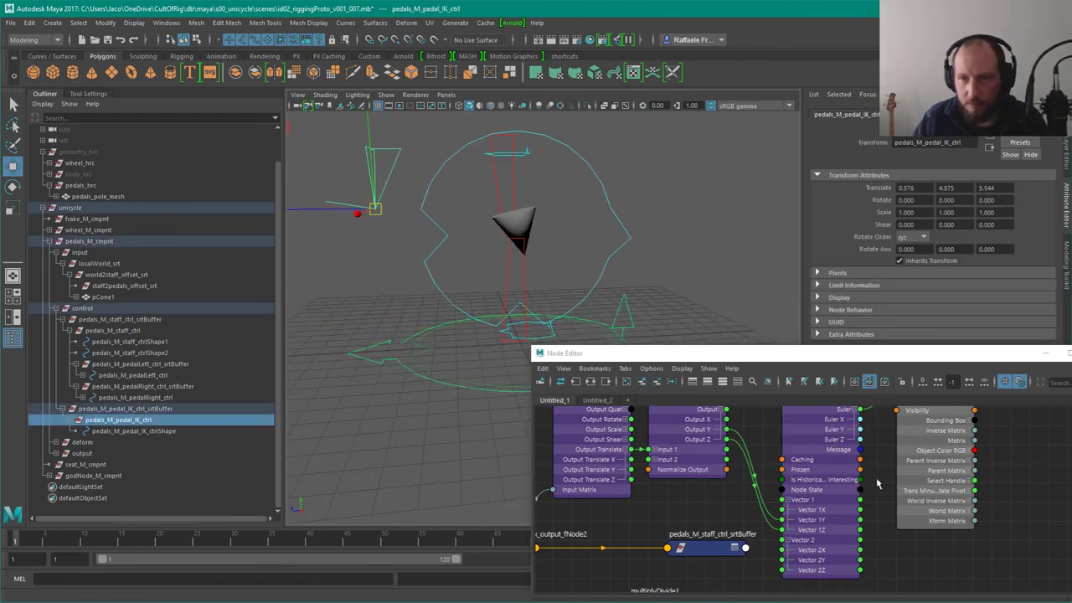
Step: Set the Z component of angleBetween1's Vector 2 to 1
click(848, 525)
drag(1007, 200, 913, 200)
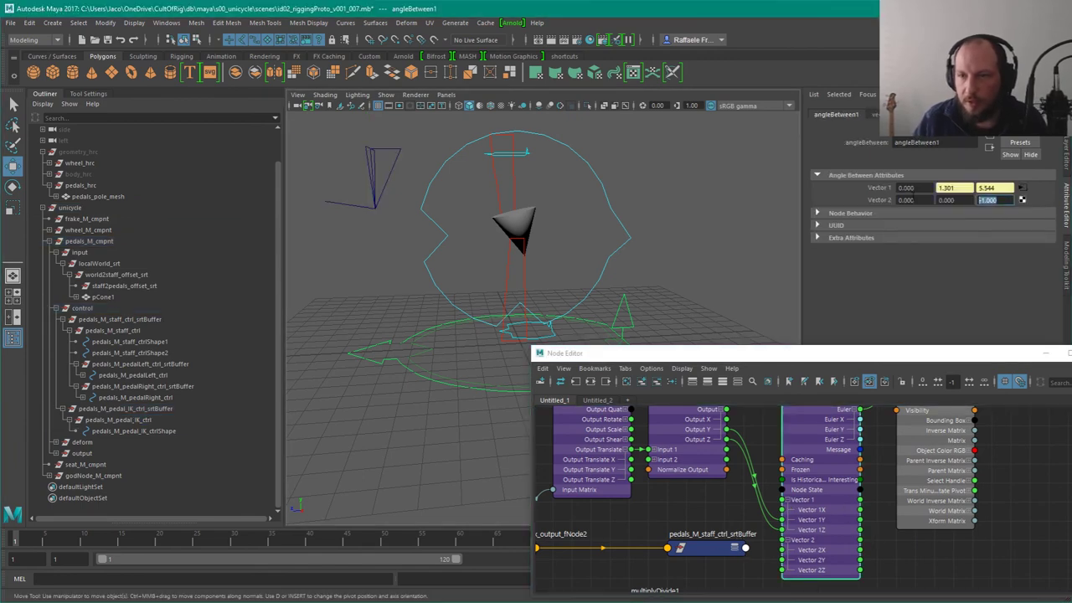
text(1)
key(Return)
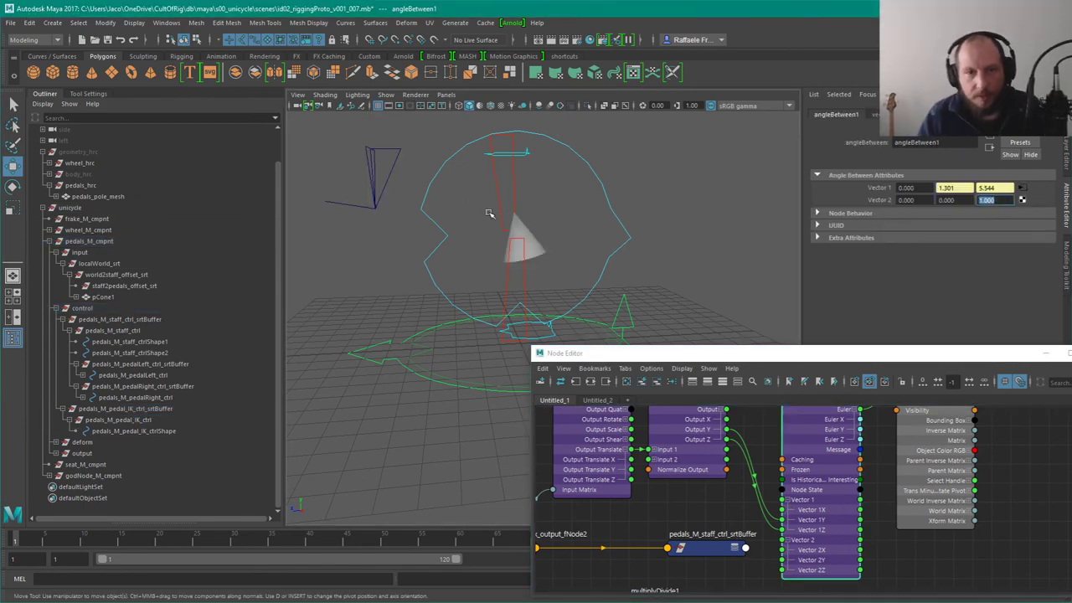
Step: Move pedals_M_pedal_IK_ctrl up and over to the wheel's opposite side, to about -4.22, 8.09, -6.23, to test the cone
alt+drag(584, 175, 562, 199)
alt+middle_drag(562, 199, 603, 236)
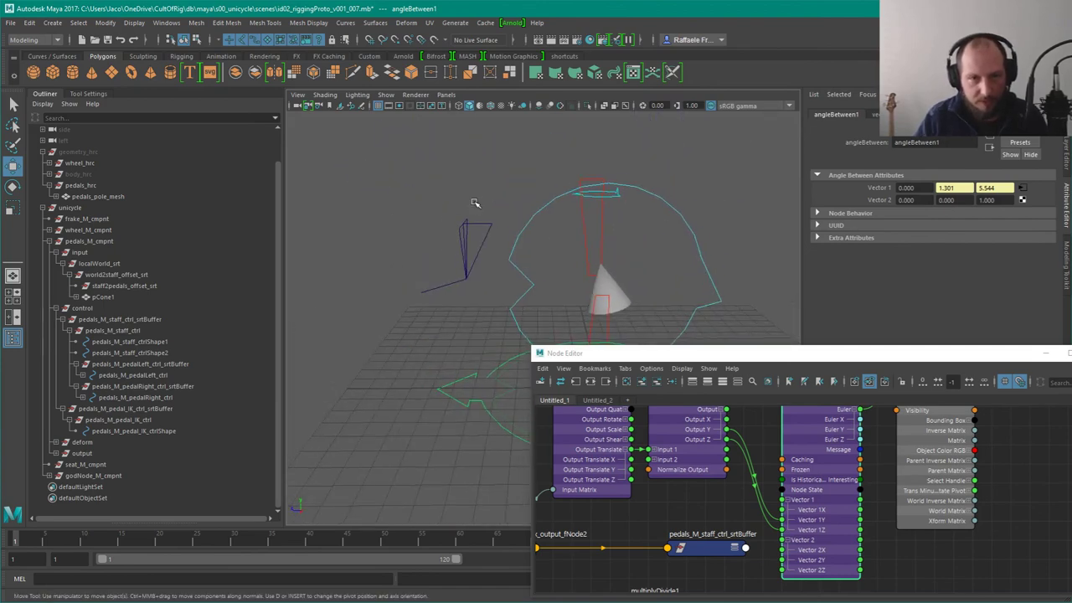
click(483, 223)
alt+drag(533, 239, 537, 177)
alt+drag(551, 174, 595, 175)
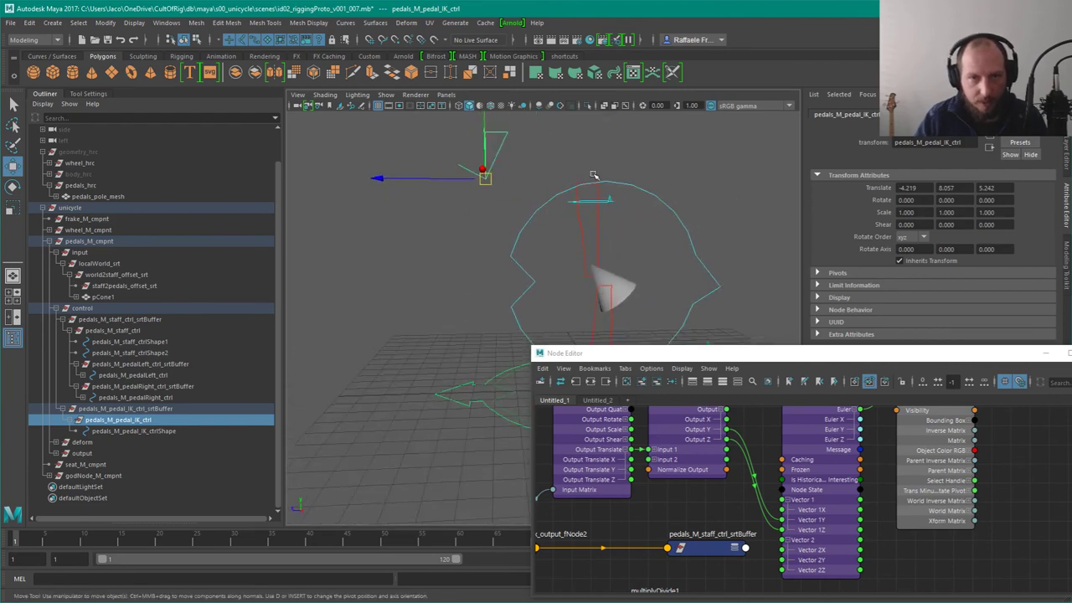
alt+right_drag(596, 175, 545, 150)
drag(410, 137, 383, 181)
middle_drag(382, 179, 605, 137)
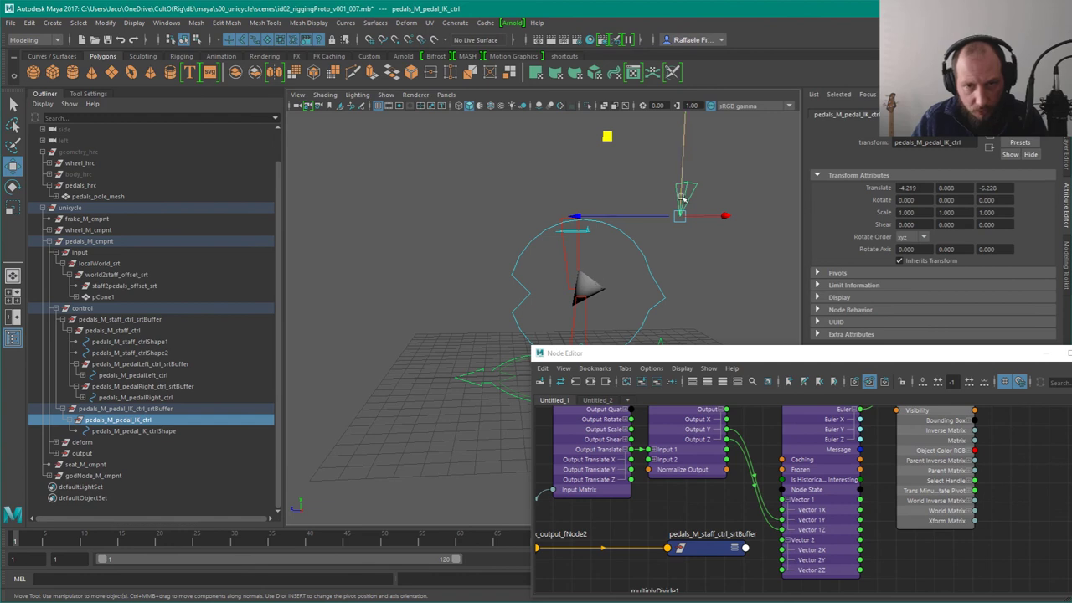
Step: Lower pedals_M_pedal_IK_ctrl to just beneath the wheel to test the cone, undoing the first attempt
alt+drag(642, 249, 629, 187)
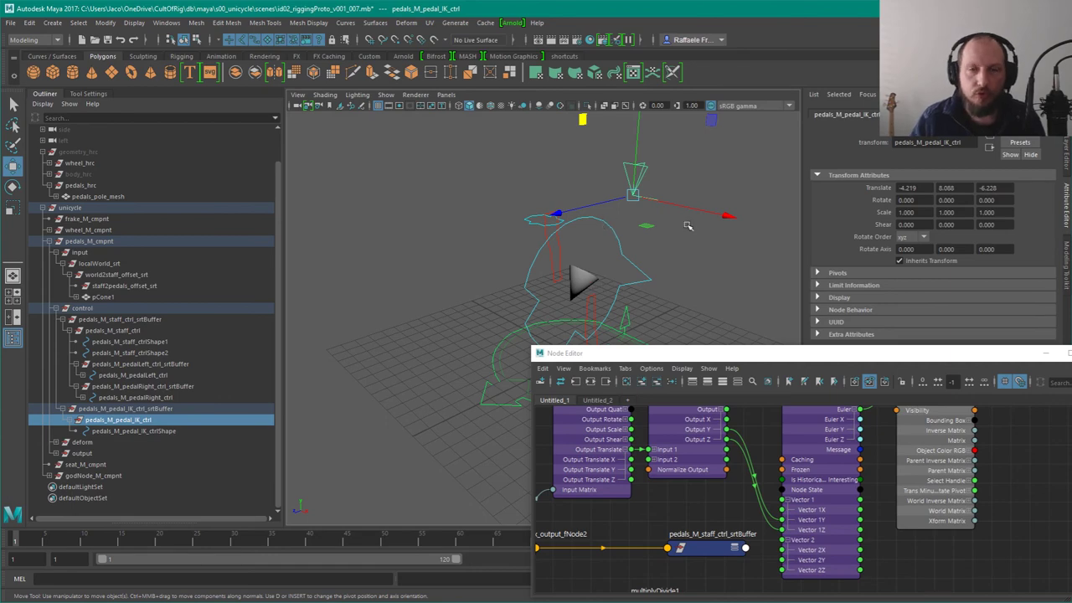
alt+drag(669, 266, 604, 261)
alt+middle_drag(627, 255, 652, 201)
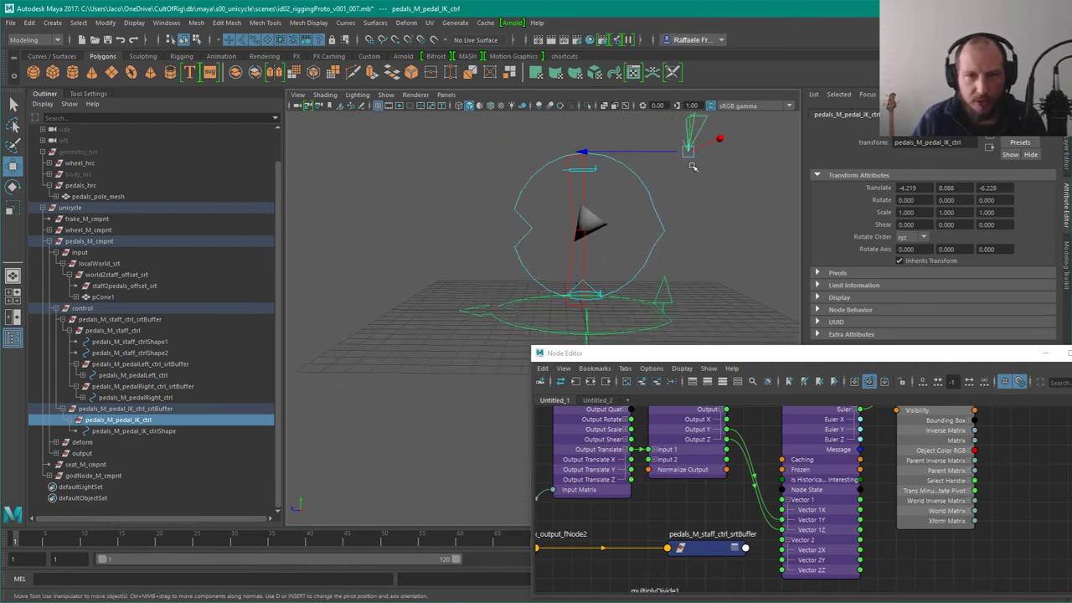
drag(688, 140, 576, 291)
key(ctrl+z)
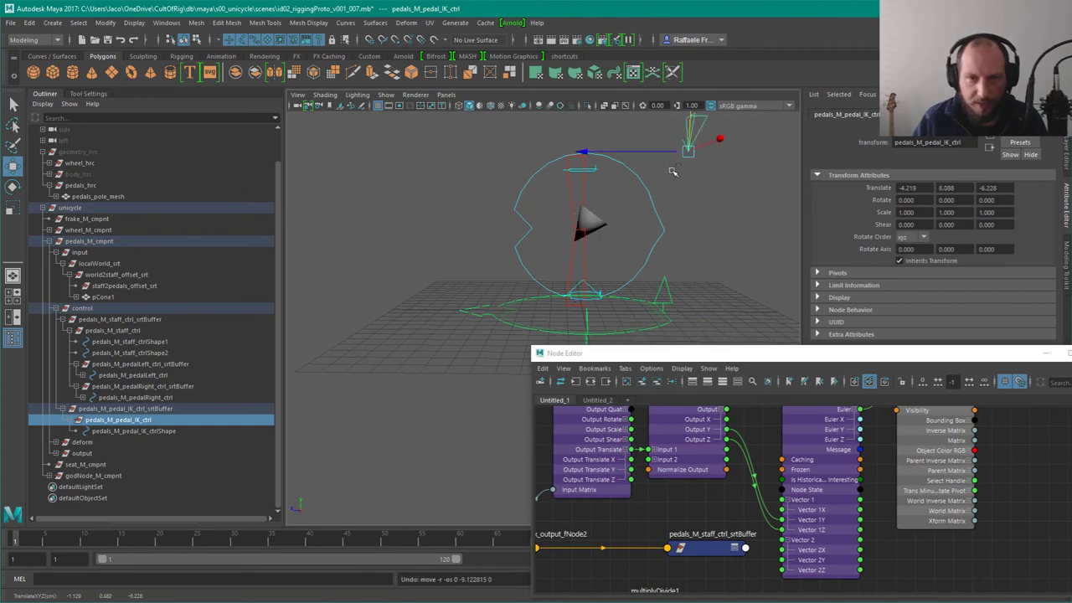
key(ctrl+z)
drag(498, 154, 586, 303)
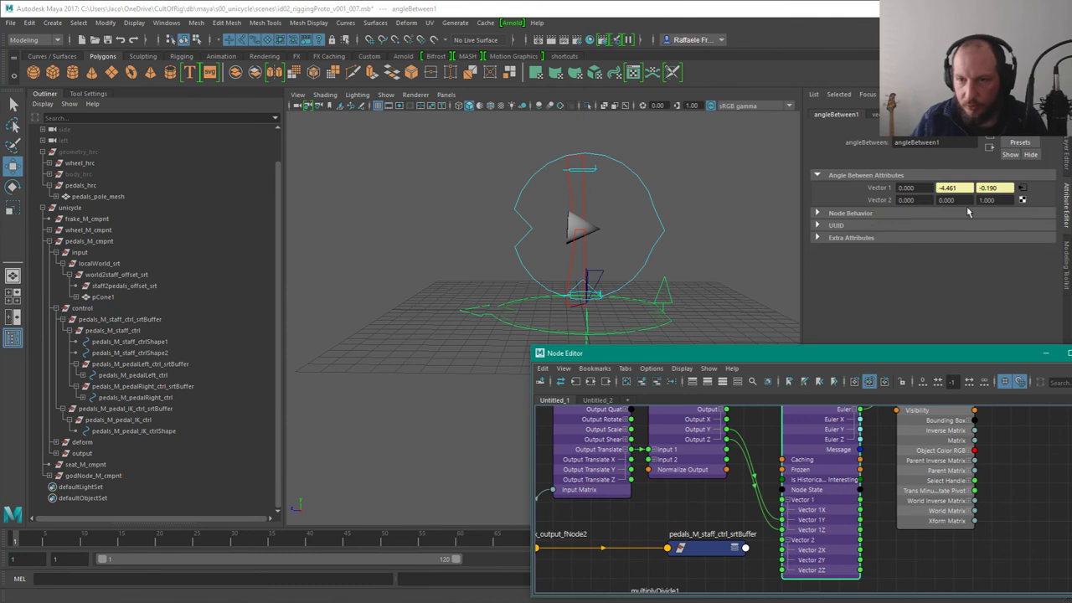
Step: Set angleBetween1's Vector 2 to 1 in Y and 0 in Z
drag(1000, 201, 952, 208)
text(0)
key(shift+Tab)
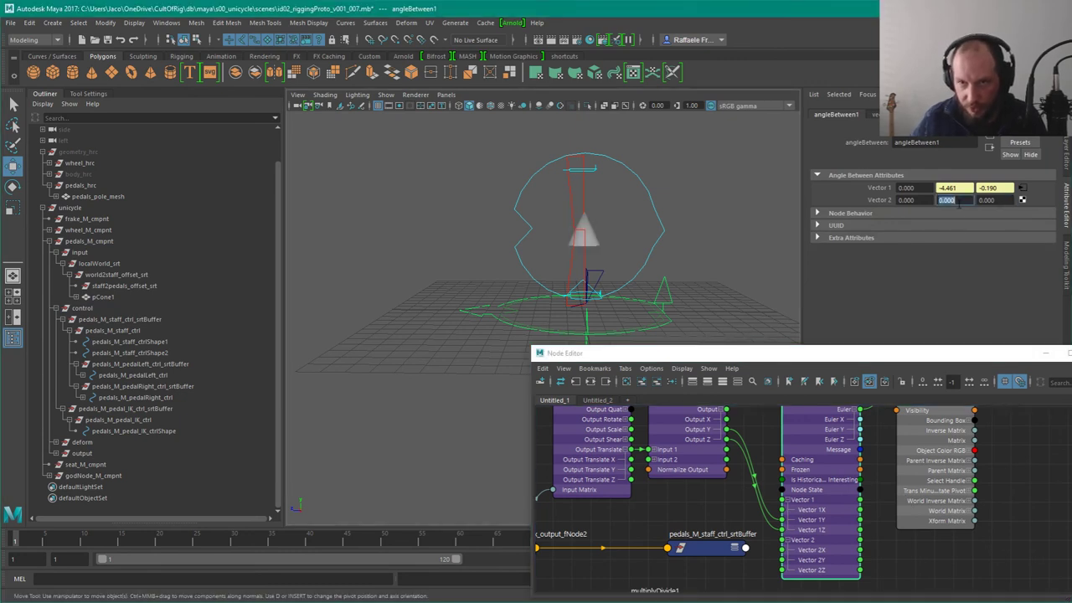
text(1)
key(Return)
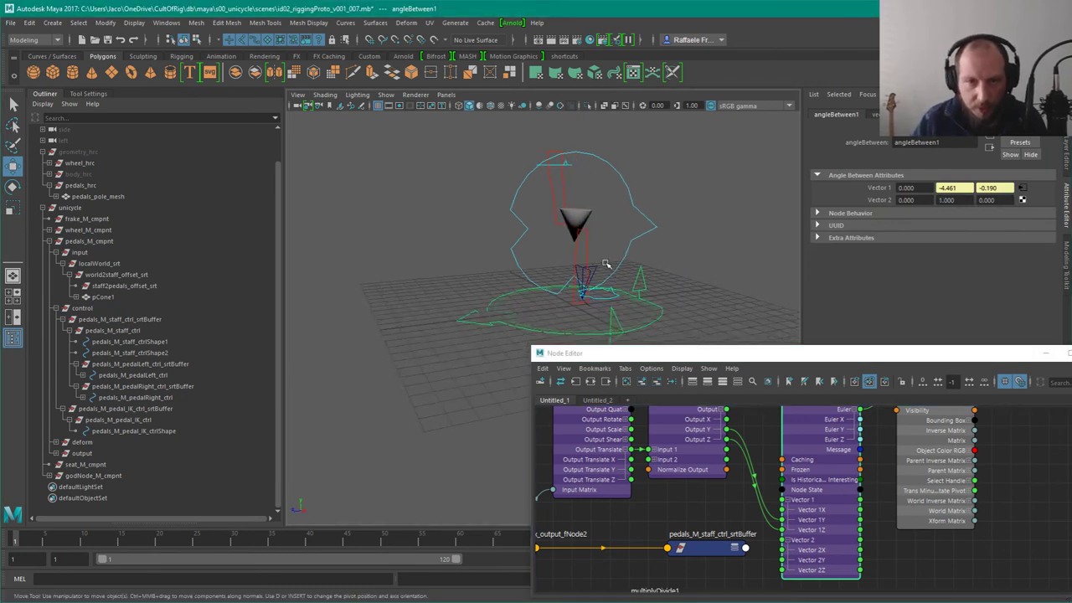
Step: Test the cone by moving pedals_M_pedal_IK_ctrl from beneath the wheel out toward its notched side
click(604, 265)
click(600, 270)
drag(586, 303, 522, 290)
Step: Set the Y component of angleBetween1's Vector 2 to -1
click(860, 556)
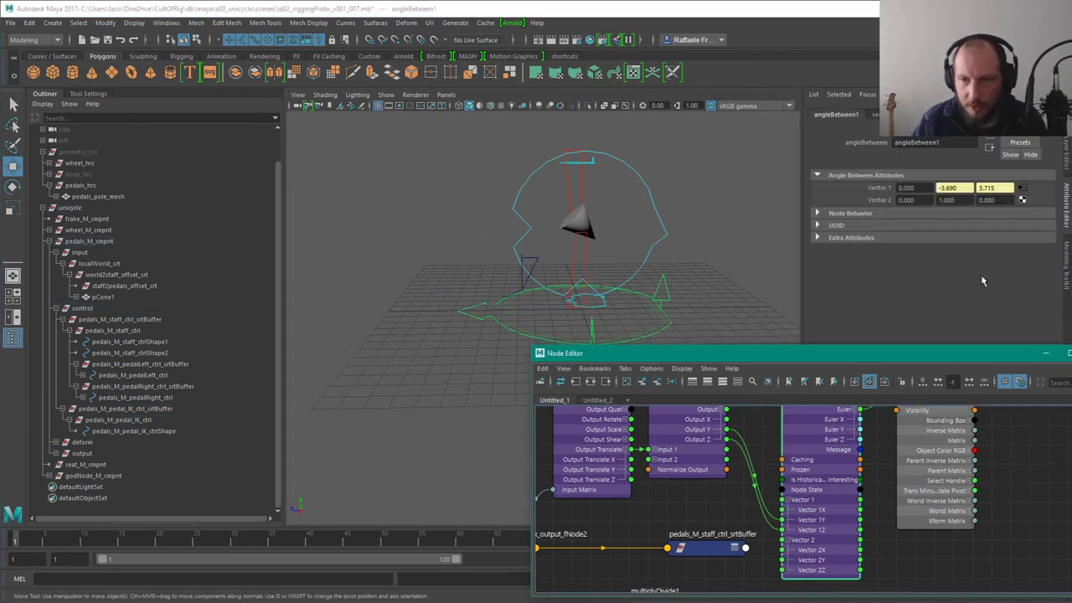
click(955, 200)
text(-1)
key(Return)
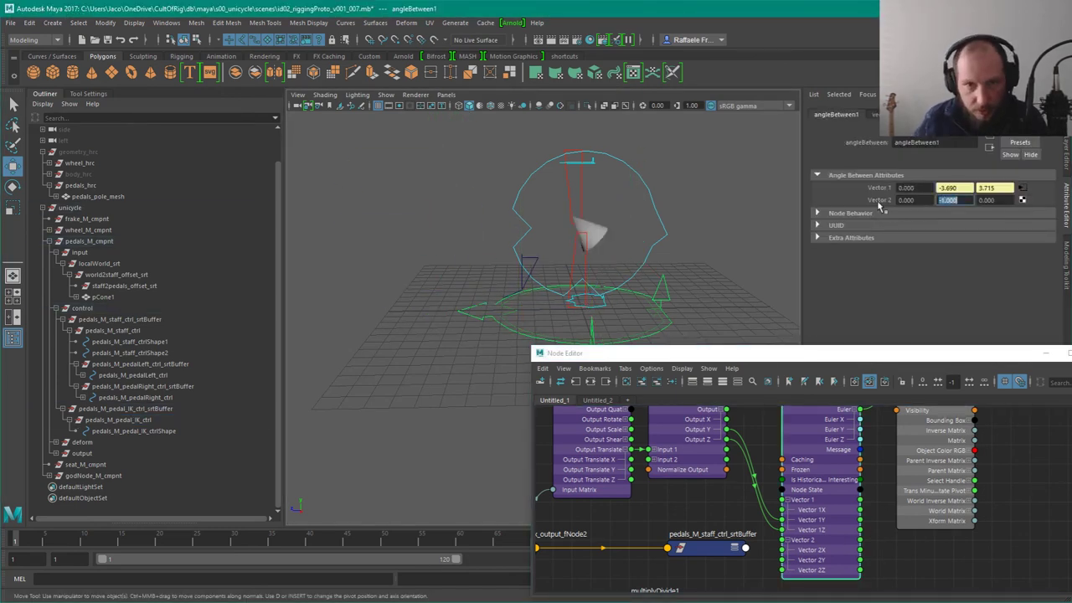
Step: Test the cone by moving pedals_M_pedal_IK_ctrl low and across beneath the wheel, to about 3.55, -1.51, 0.79
alt+middle_drag(524, 263, 548, 284)
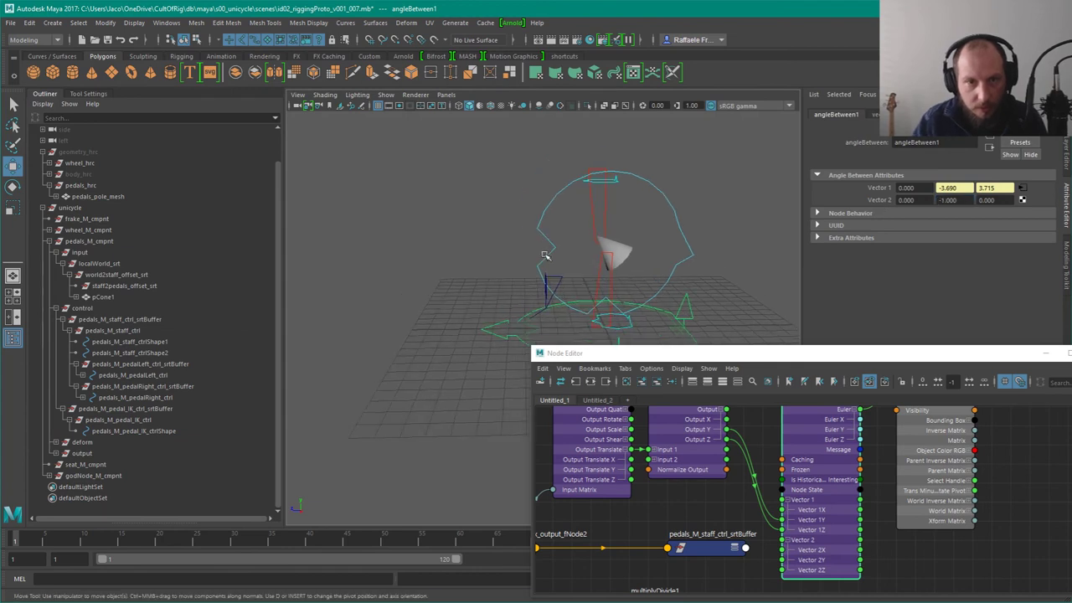
click(548, 293)
drag(550, 307, 572, 324)
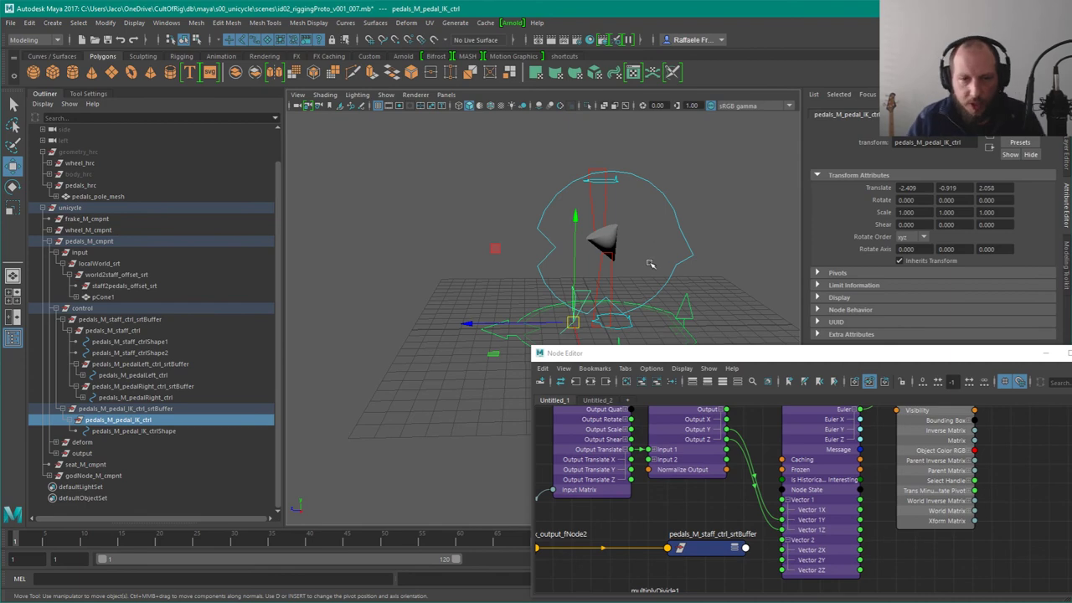
alt+drag(650, 263, 647, 268)
drag(572, 320, 570, 324)
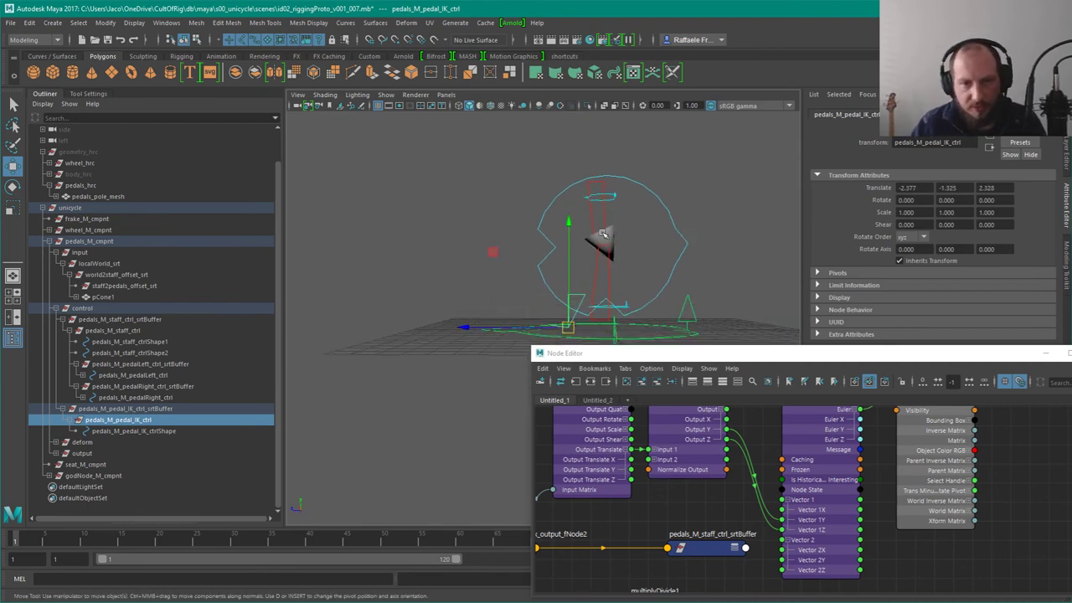
alt+drag(584, 280, 651, 328)
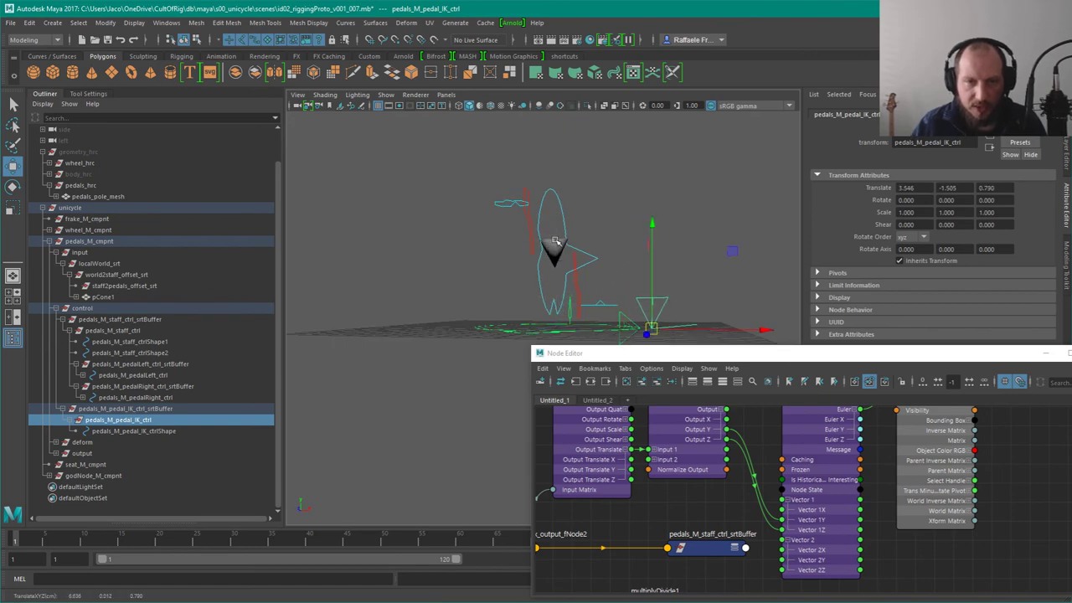
Step: Raise pedals_M_pedal_IK_ctrl outside the wheel's notched side, to about -3.99, 5.58, 5.08, to test the cone
alt+drag(554, 241, 613, 301)
alt+drag(696, 258, 591, 231)
drag(590, 294, 509, 215)
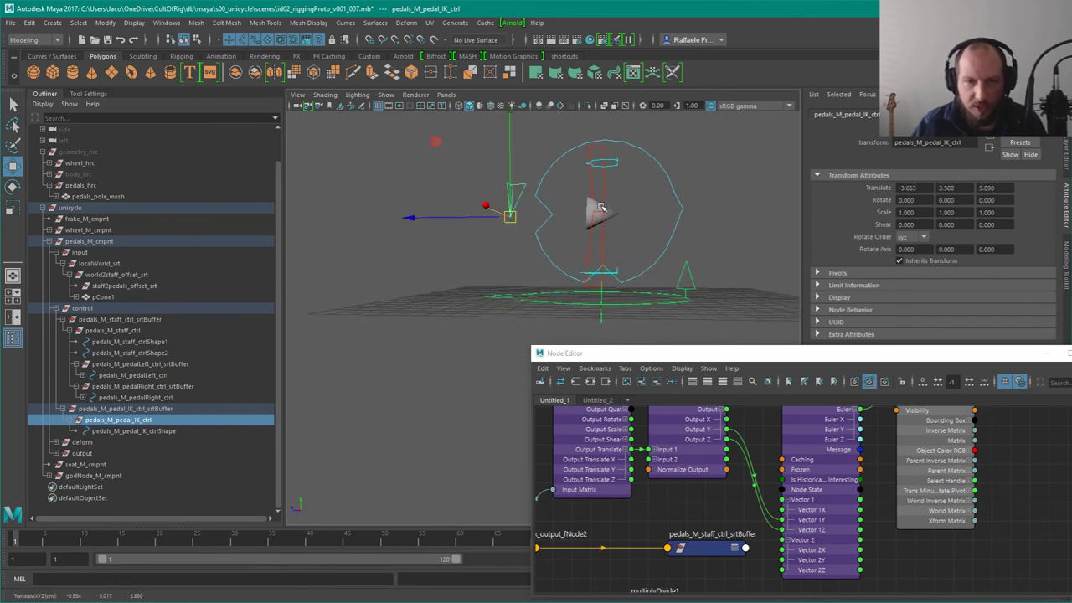
alt+middle_drag(578, 237, 588, 282)
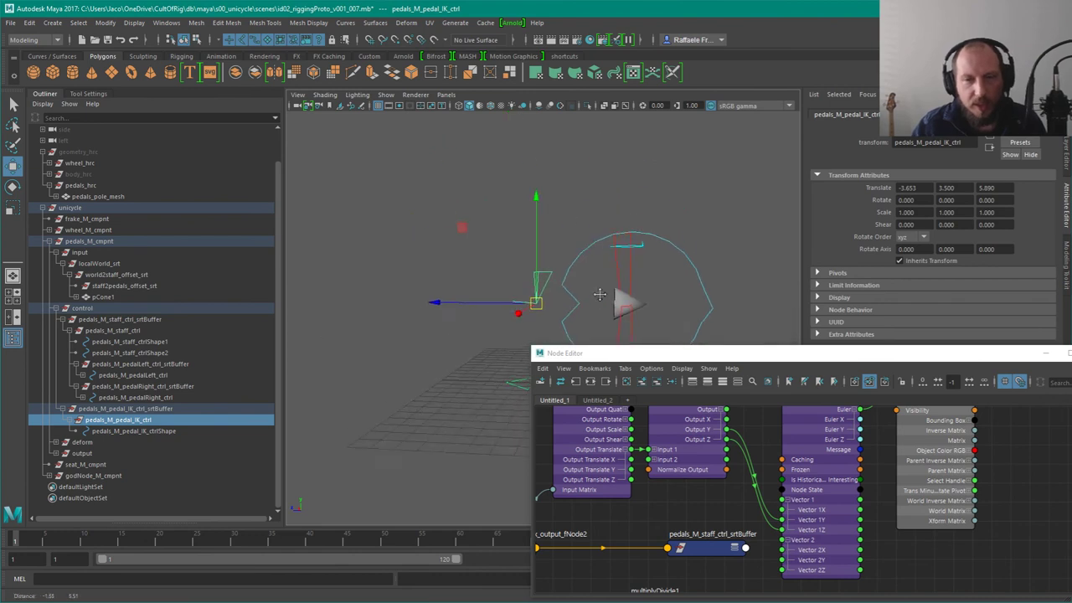
drag(524, 293, 539, 260)
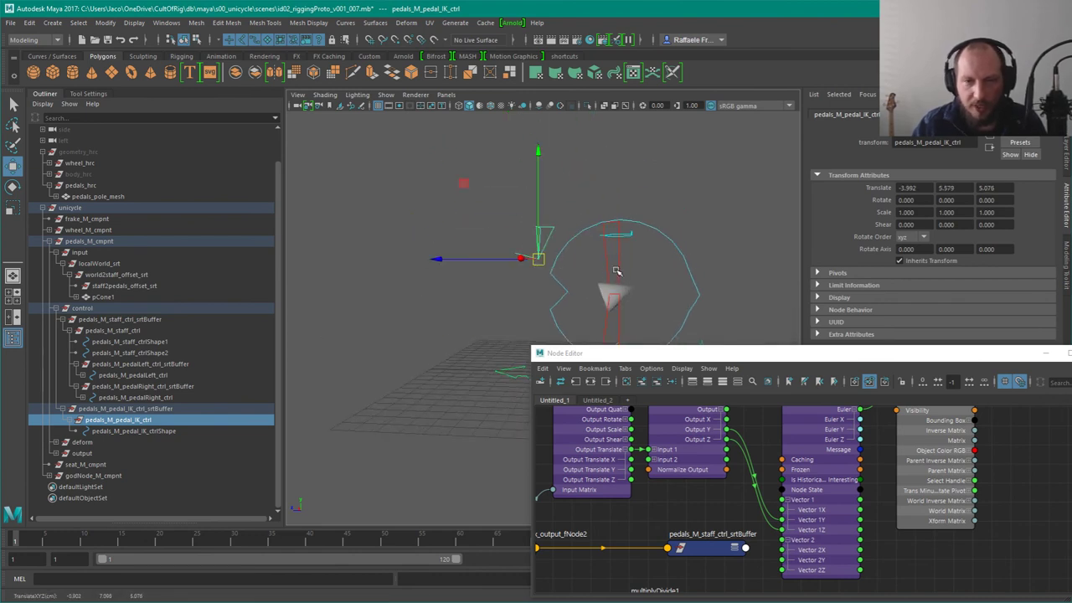
alt+middle_drag(624, 222, 623, 160)
drag(523, 189, 700, 156)
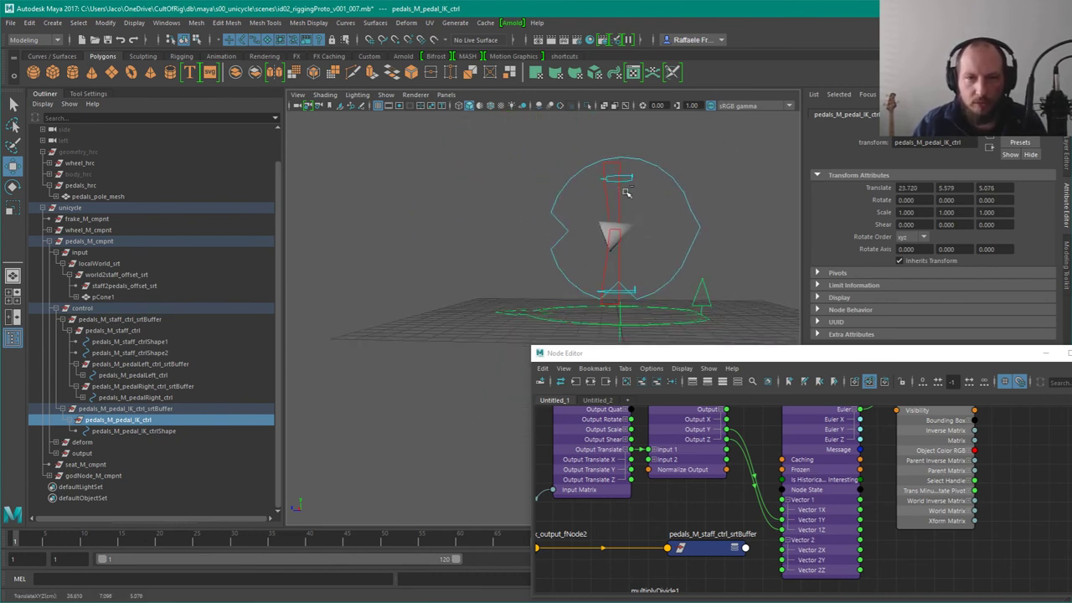
key(ctrl+z)
Step: Move pedals_M_pedal_IK_ctrl up and over to the wheel's far side, to about -3.99, 9.32, -7.09
alt+drag(597, 164, 614, 193)
alt+middle_drag(616, 161, 600, 208)
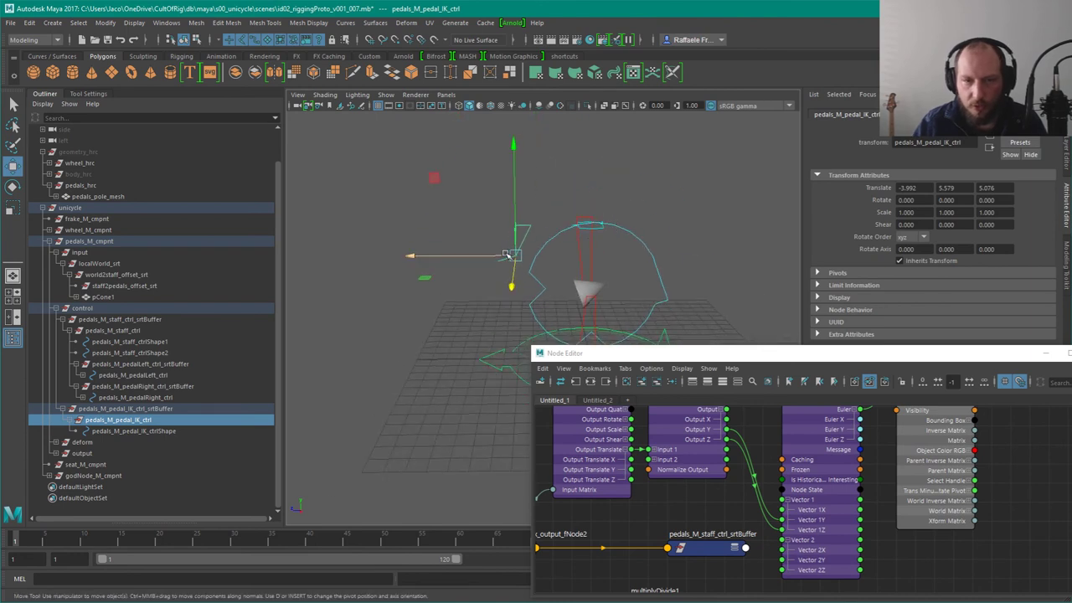
alt+drag(546, 206, 542, 178)
drag(430, 179, 614, 123)
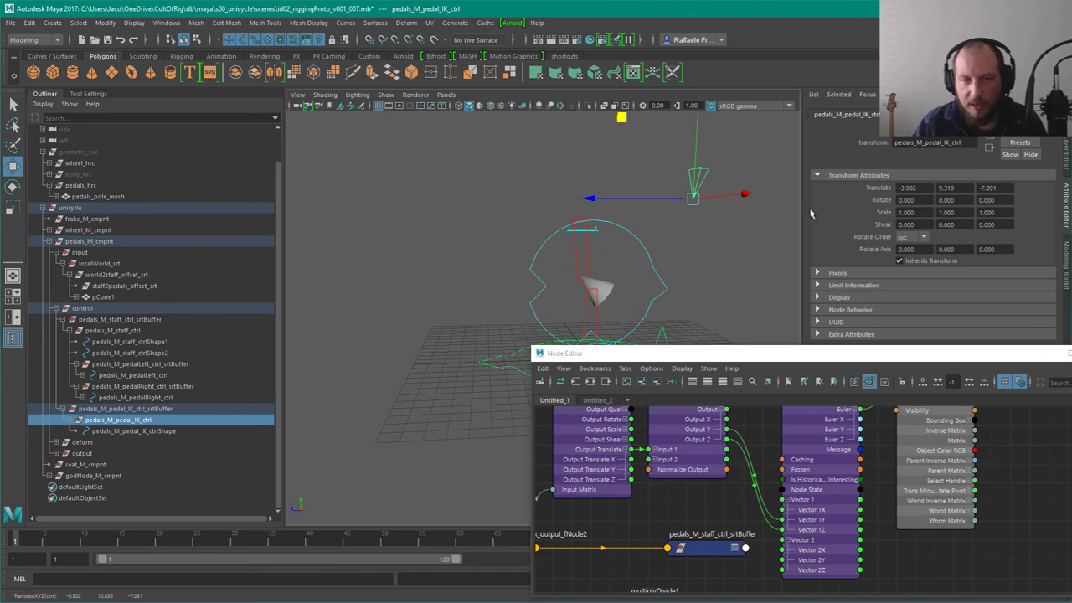
Step: Inspect pCone1's rotation values and move pedals_M_pedal_IK_ctrl above the wheel, to about -4.28, 10.80, 1.66
alt+drag(784, 183, 741, 204)
alt+middle_drag(873, 464, 880, 547)
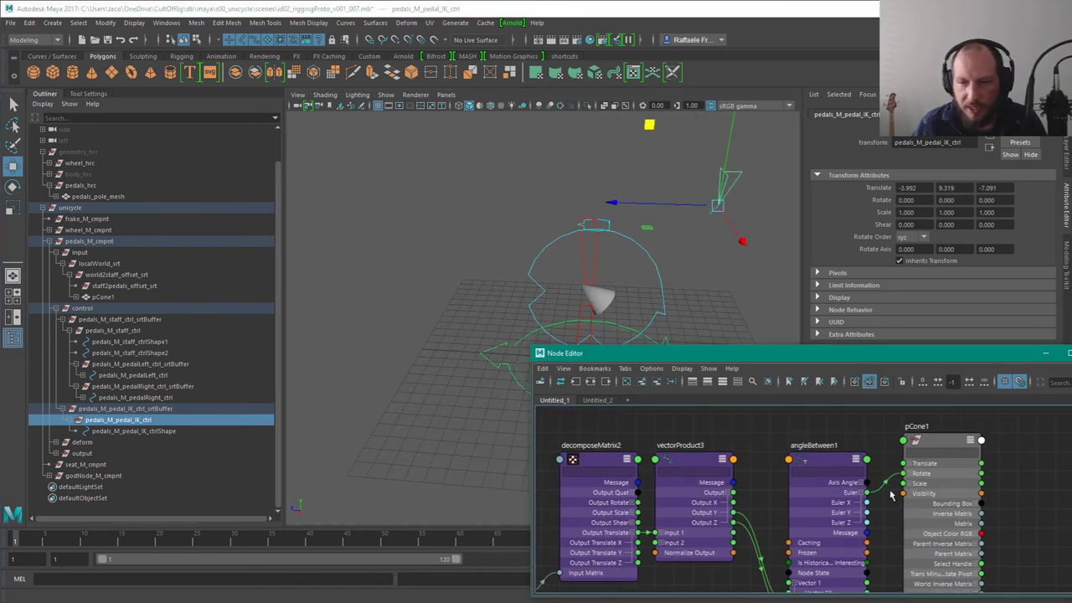
click(607, 300)
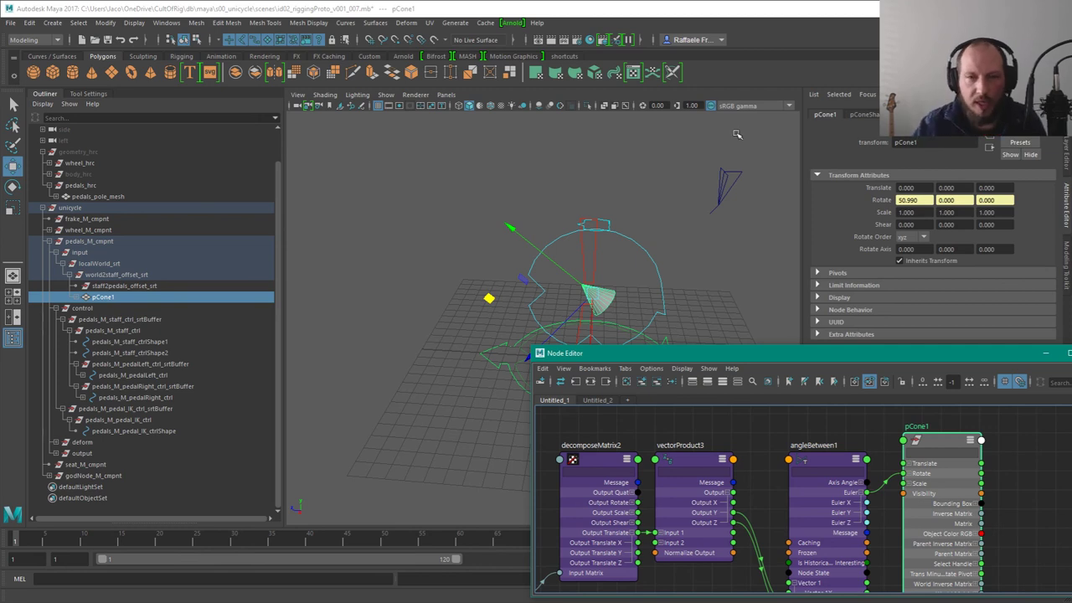
drag(708, 169, 756, 220)
drag(706, 198, 567, 170)
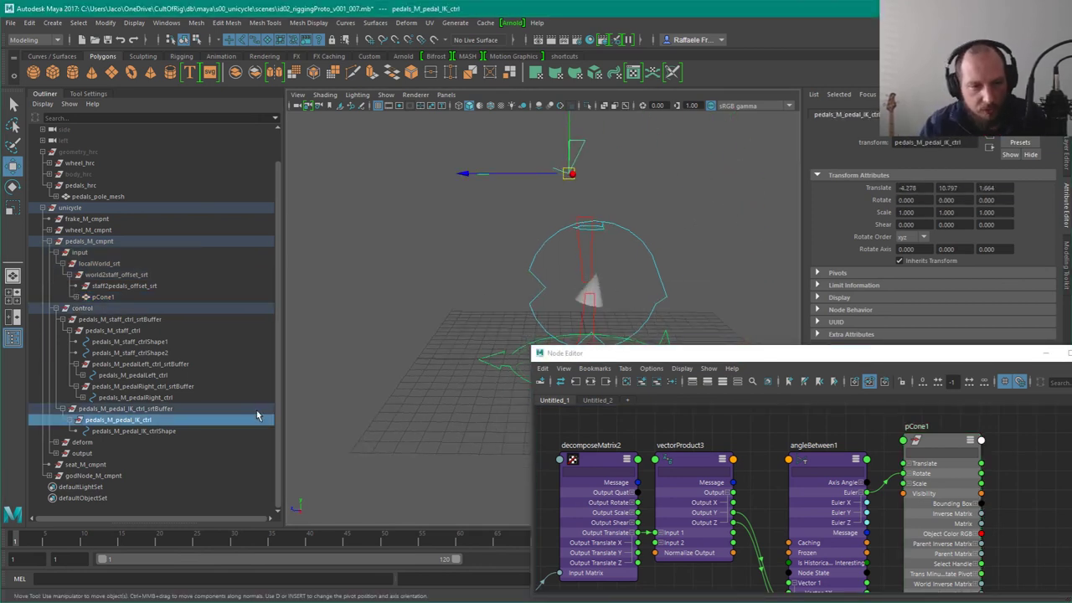
Step: Collapse the decomposeMatrix2 node and reposition it and multMatrix1 ahead of vectorProduct3 in the node graph
alt+middle_drag(928, 490, 829, 465)
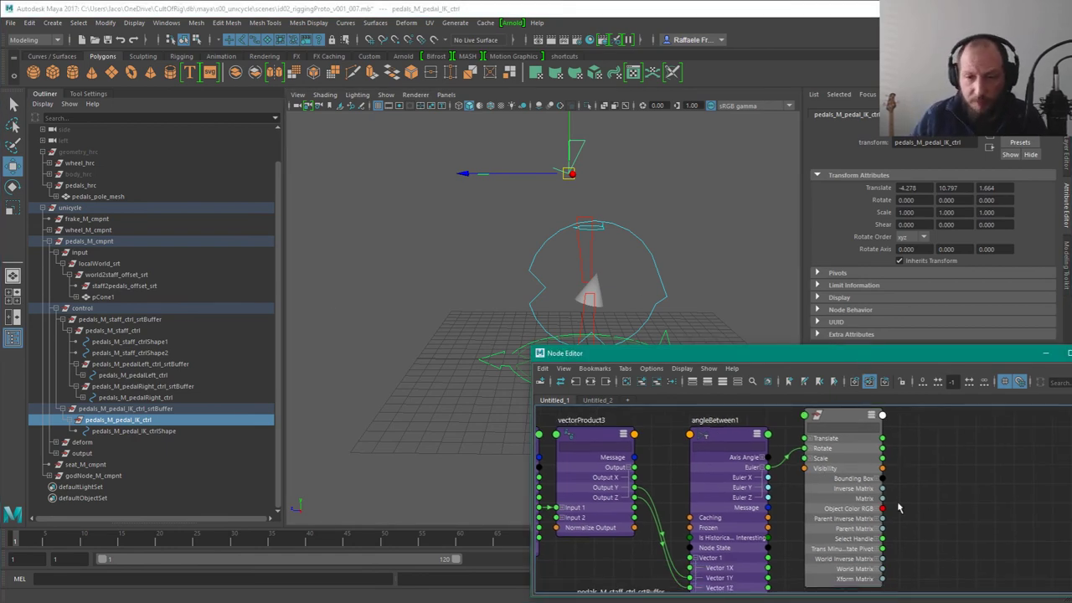
scroll(909, 477, down, 2)
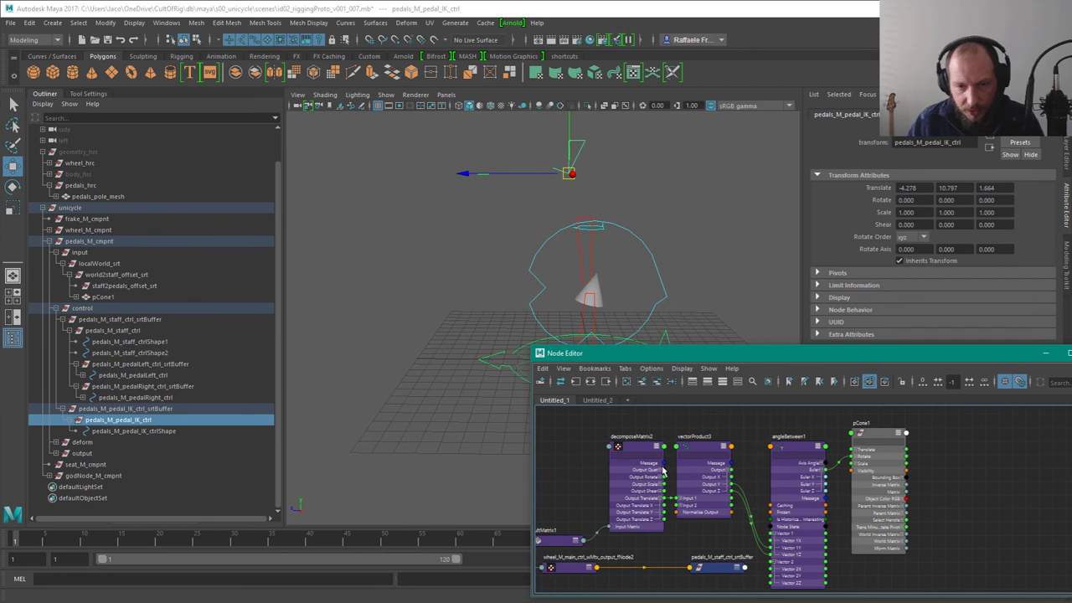
click(634, 448)
key(1)
drag(635, 450, 634, 514)
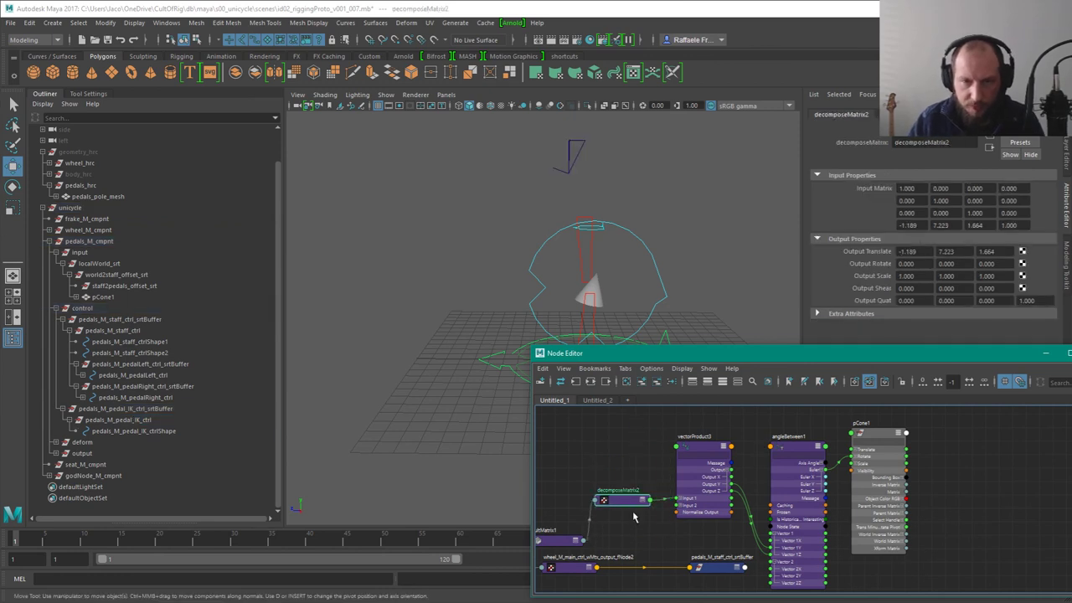
click(580, 164)
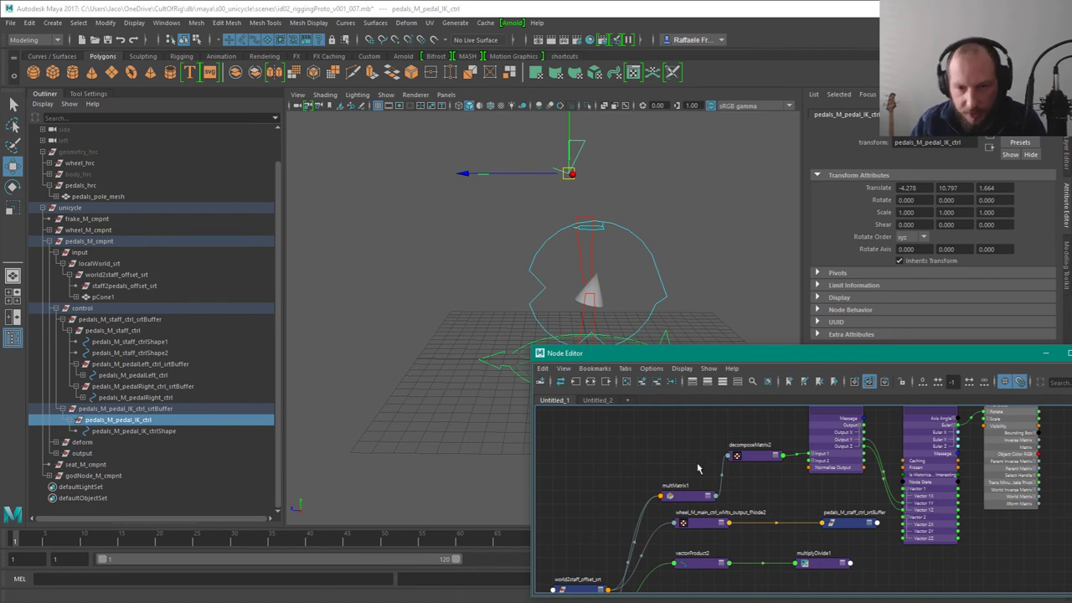
click(691, 495)
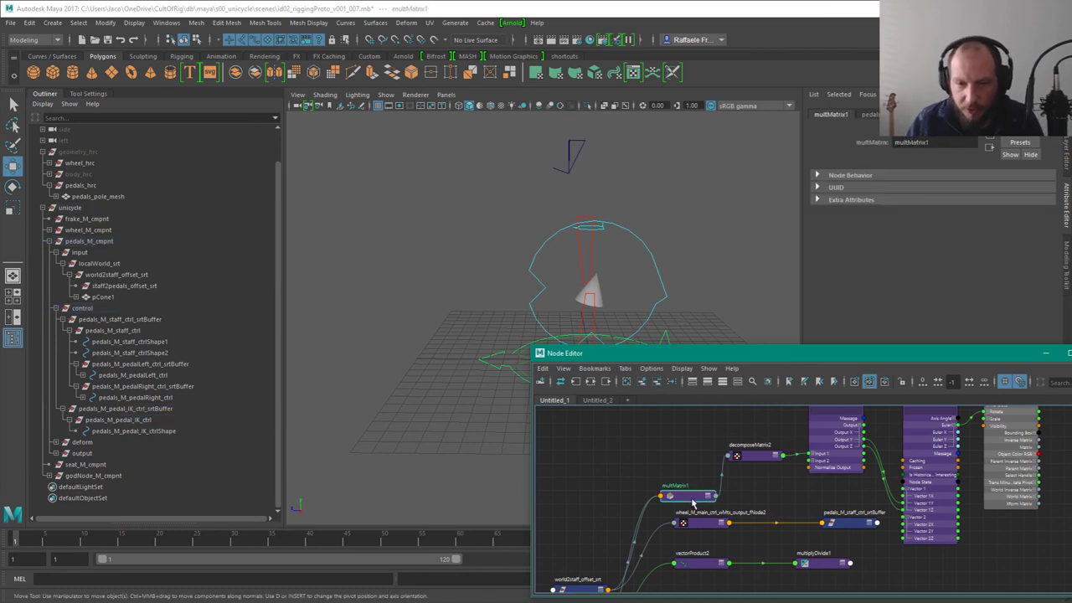
drag(692, 499, 679, 487)
Step: Examine the operation options of vectorProduct3, keep No operation, and collapse its vector product attributes
alt+middle_drag(829, 470, 761, 524)
click(761, 448)
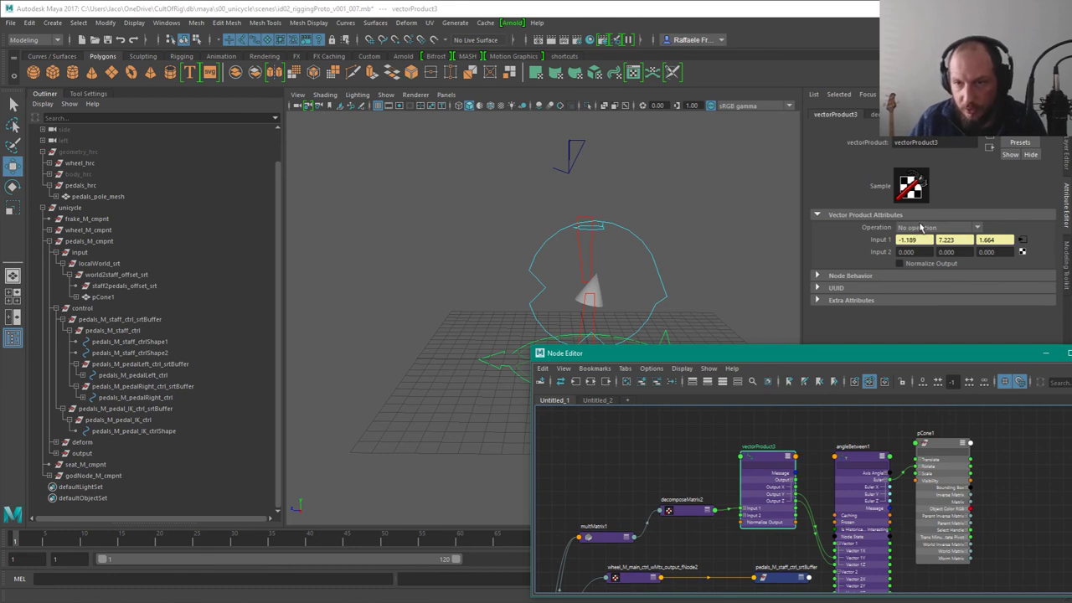
click(920, 227)
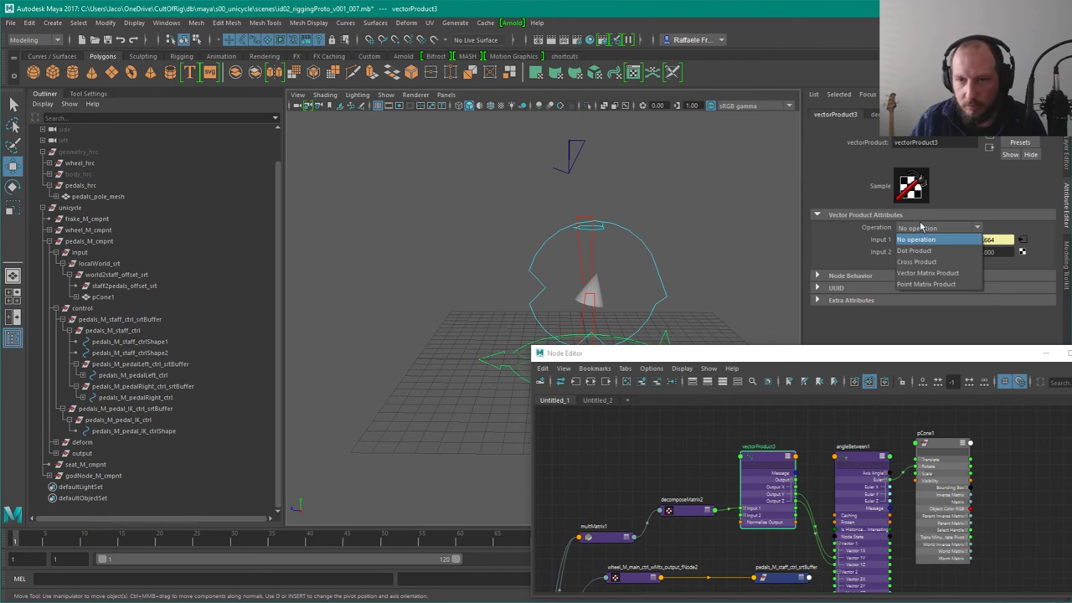
click(923, 226)
click(921, 217)
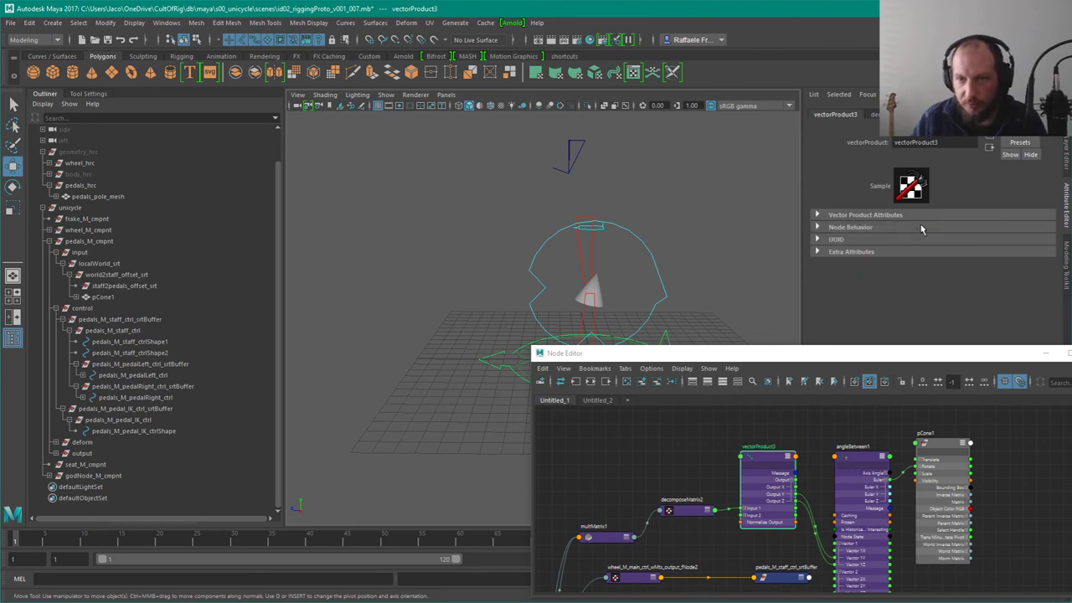
Step: Move the pCone1 node farther from angleBetween1 to leave room between them in the graph
scroll(749, 448, up, 3)
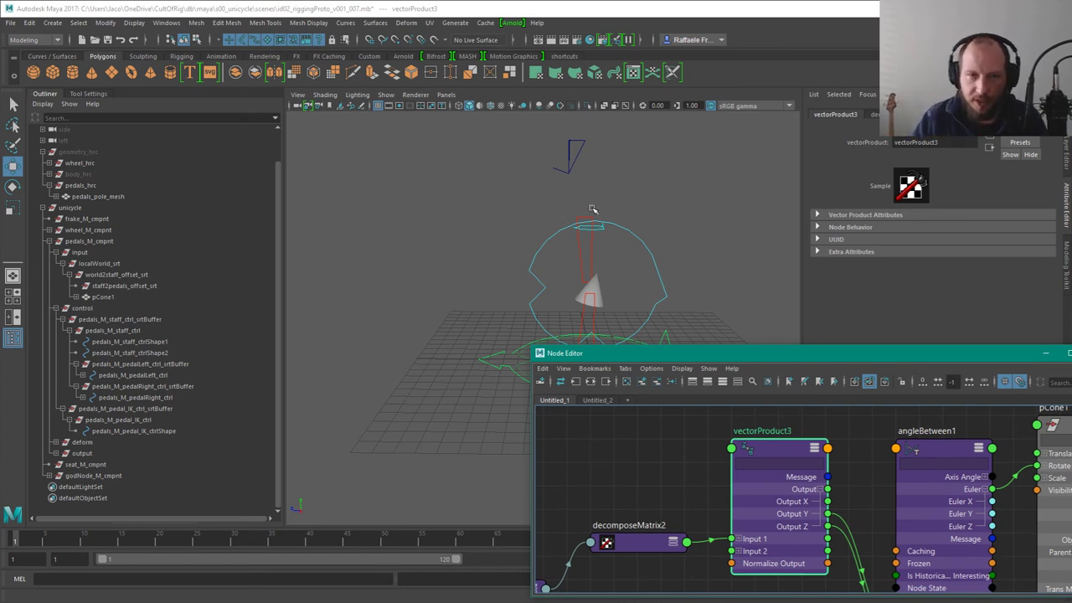
alt+middle_drag(860, 433, 662, 437)
drag(883, 440, 999, 440)
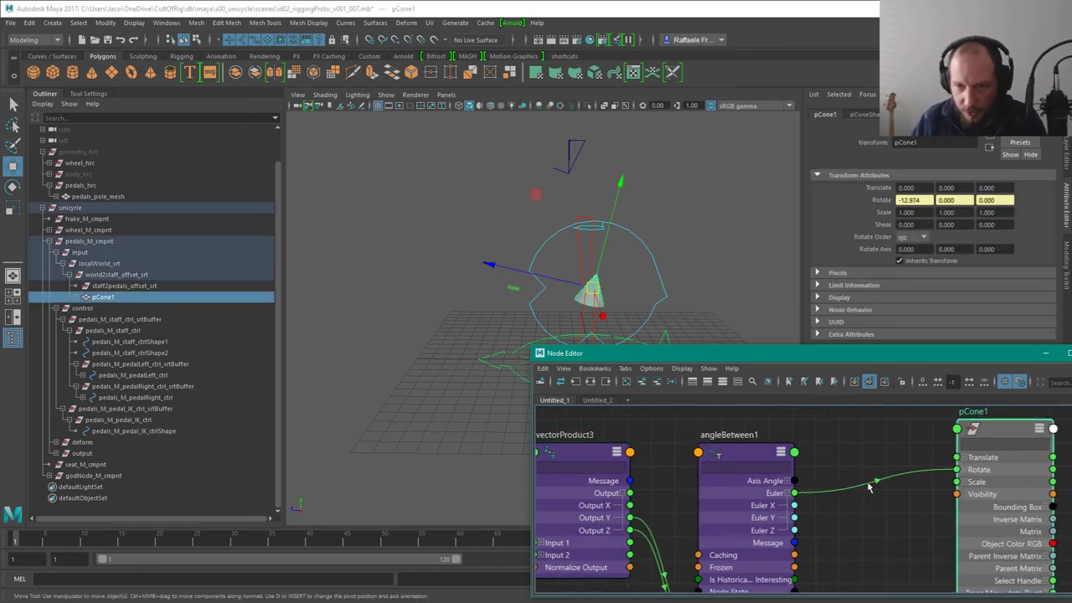
Step: Create an animBlendNodeAdditiveRotation node between angleBetween1 and pCone1 in the node graph
click(931, 483)
key(Tab)
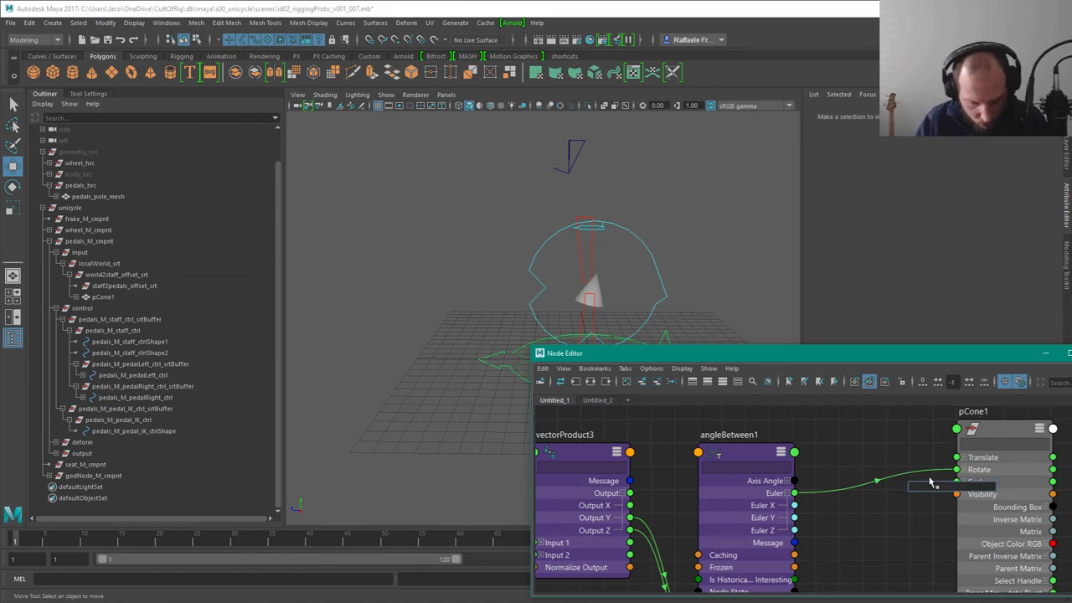
text(blend)
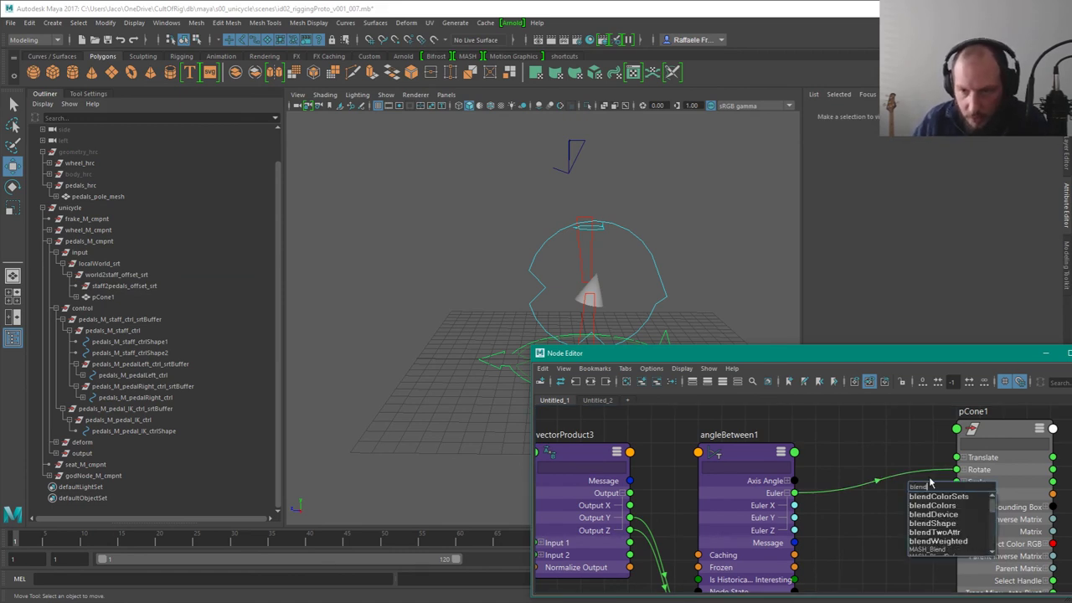
key(Escape)
key(BackSpace)
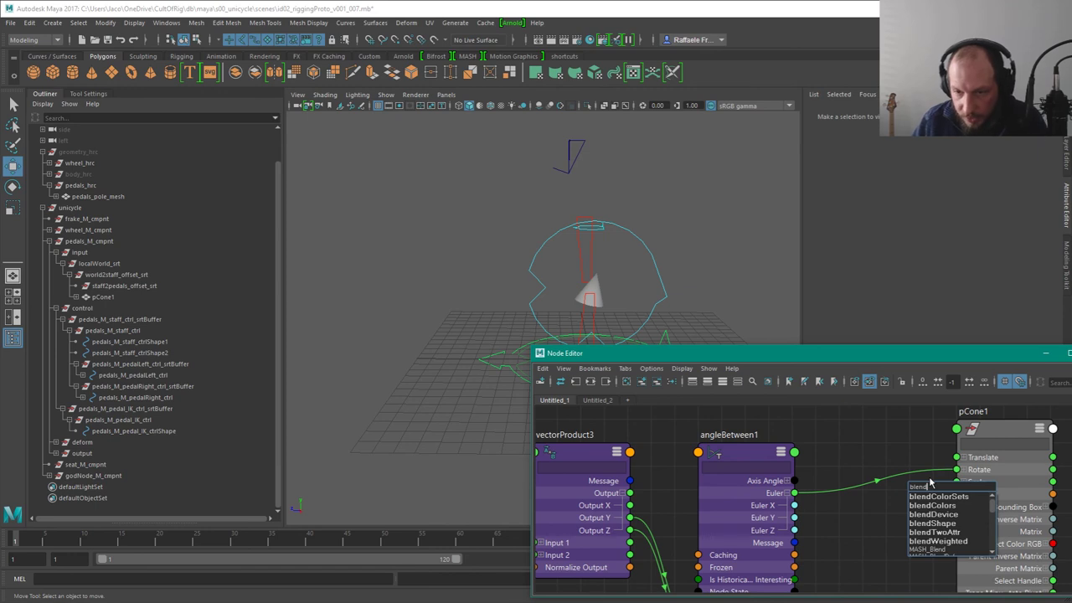
key(Down)
key(Down)
key(Down)
key(Down)
key(Down)
key(Down)
key(Down)
key(Down)
key(Down)
key(Down)
key(Down)
key(Down)
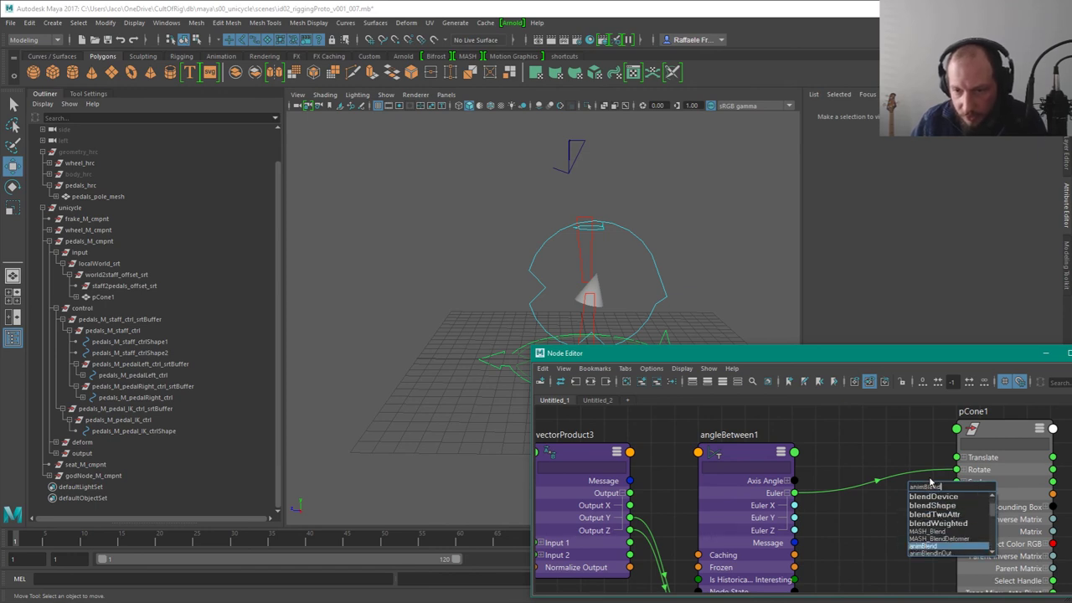
key(ctrl+a)
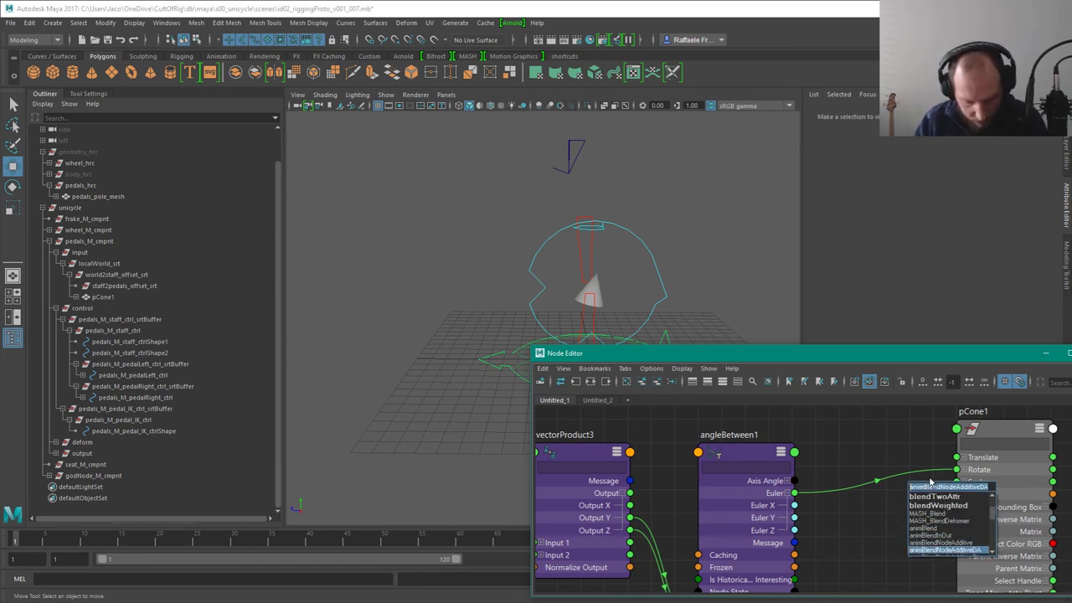
text(animblend)
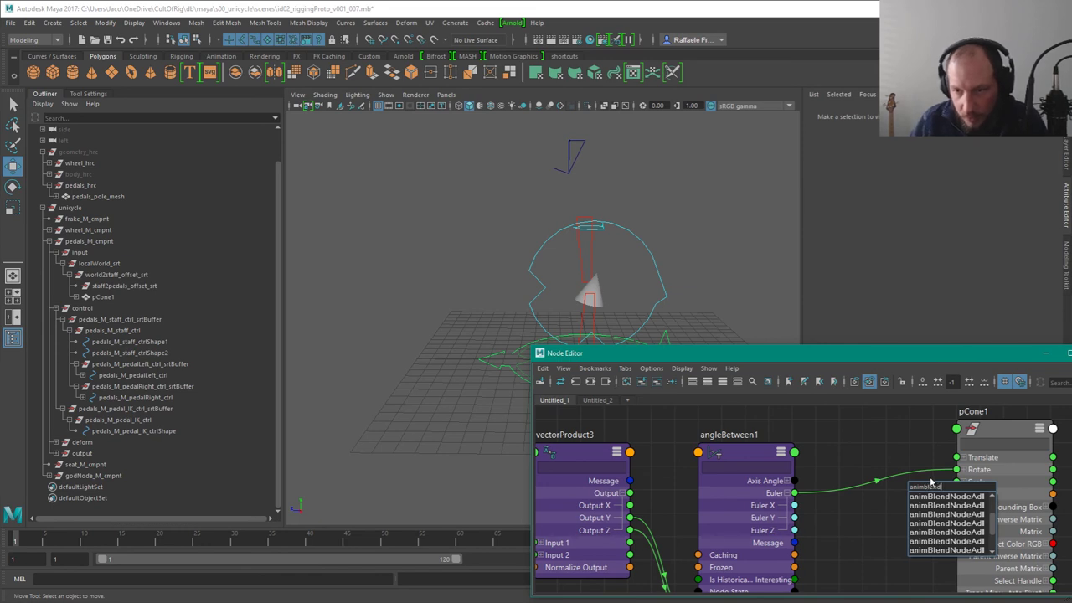
key(Down)
key(Down)
key(Down)
key(Down)
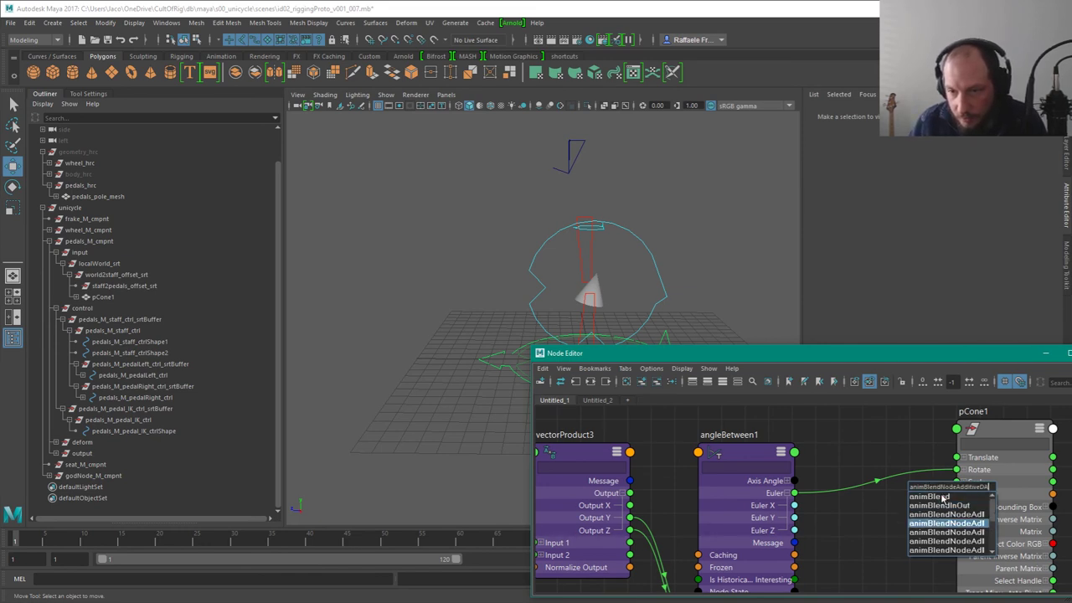
key(Down)
key(Down)
key(Down)
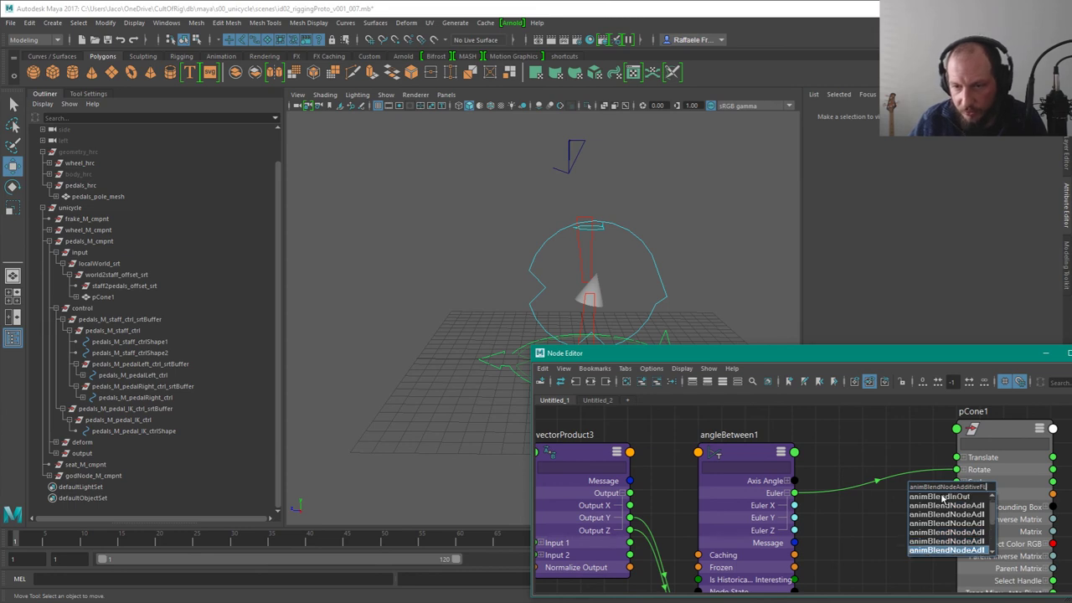
key(Down)
key(Down)
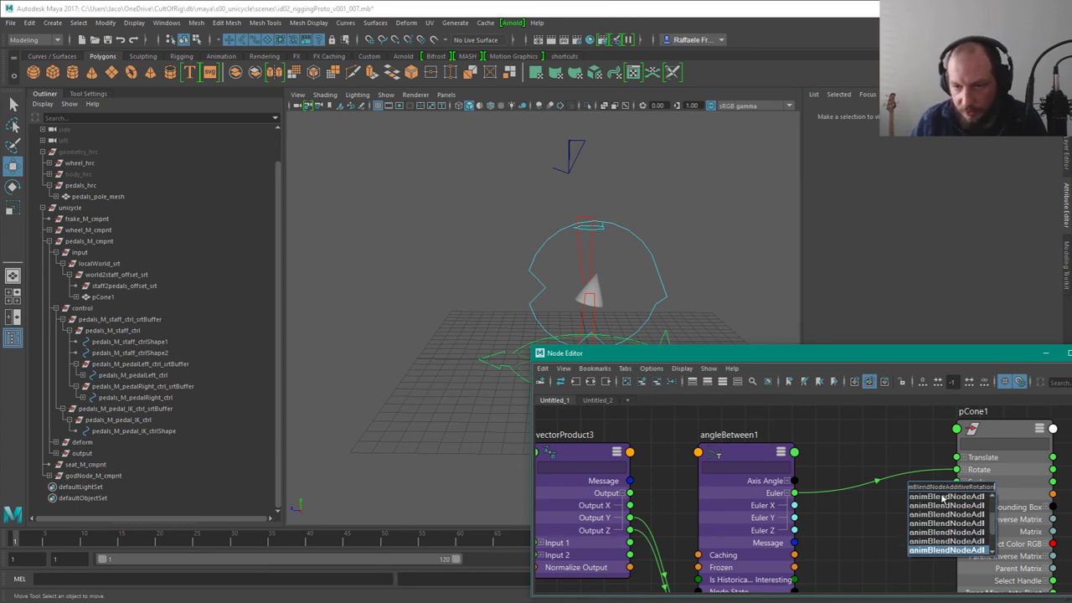
key(Return)
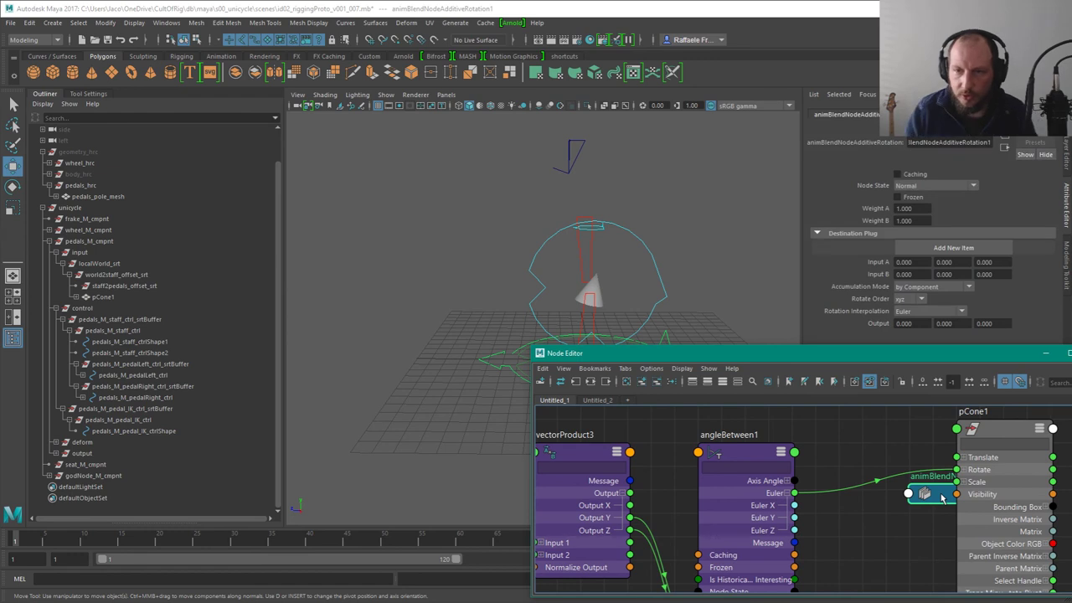
Step: Move pCone1 clear of the new blend node and expand the blend node to show all its attributes
alt+middle_drag(911, 462, 815, 447)
drag(898, 415, 992, 416)
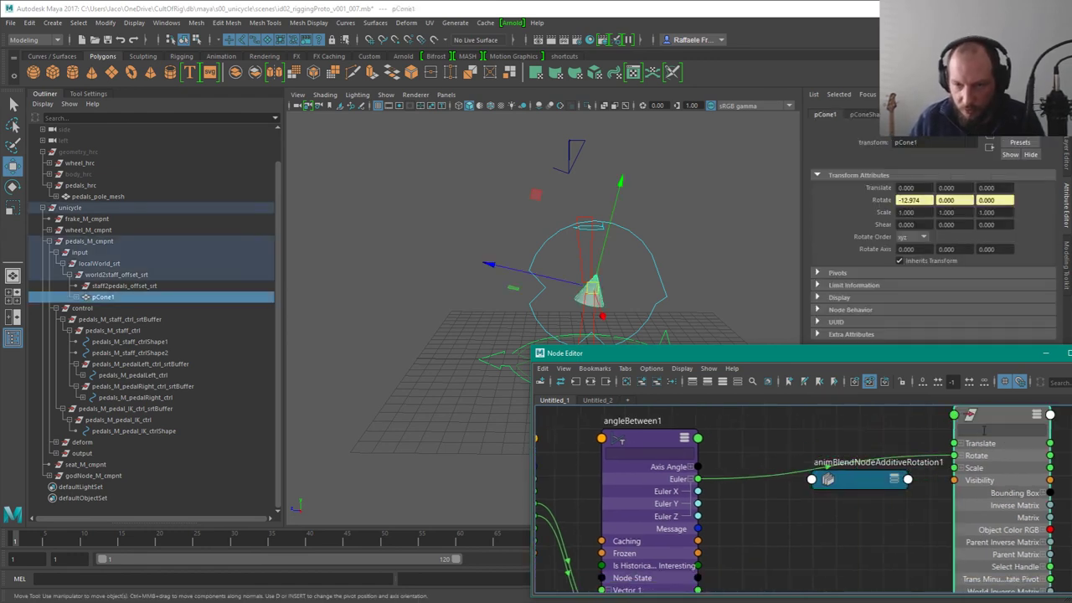
click(881, 481)
key(2)
key(3)
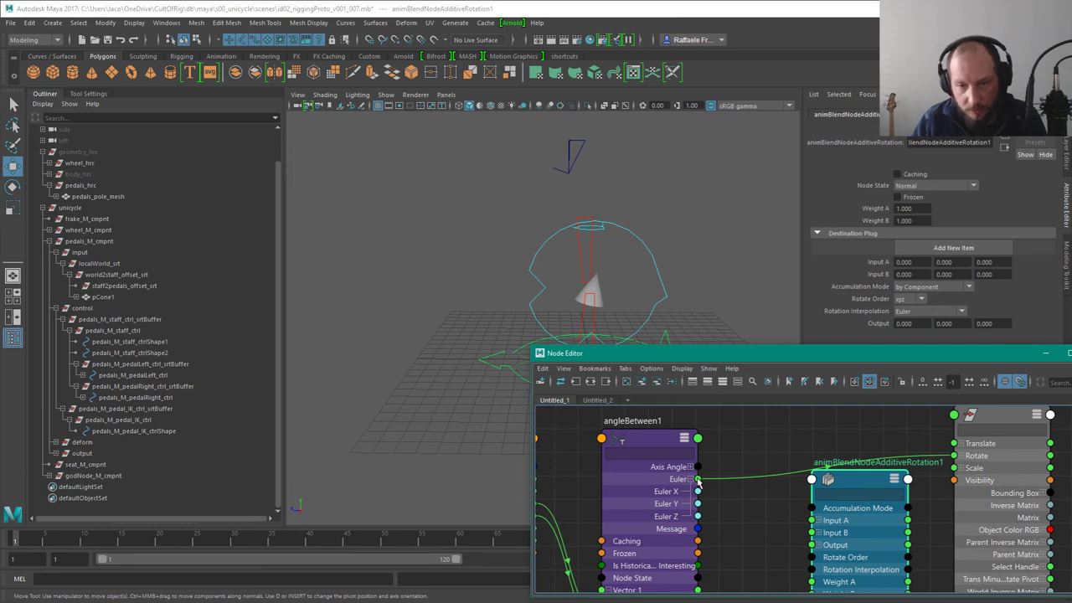
Step: Connect angleBetween1's Euler output to the blend node's Input A and set Weight A to -1
drag(698, 479, 810, 520)
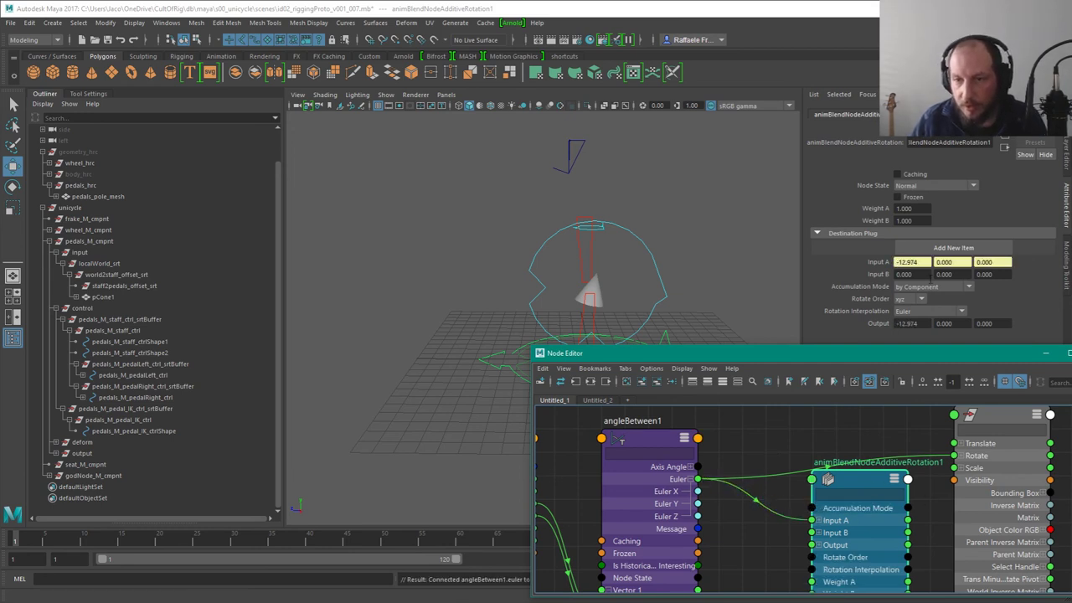
drag(914, 208, 849, 240)
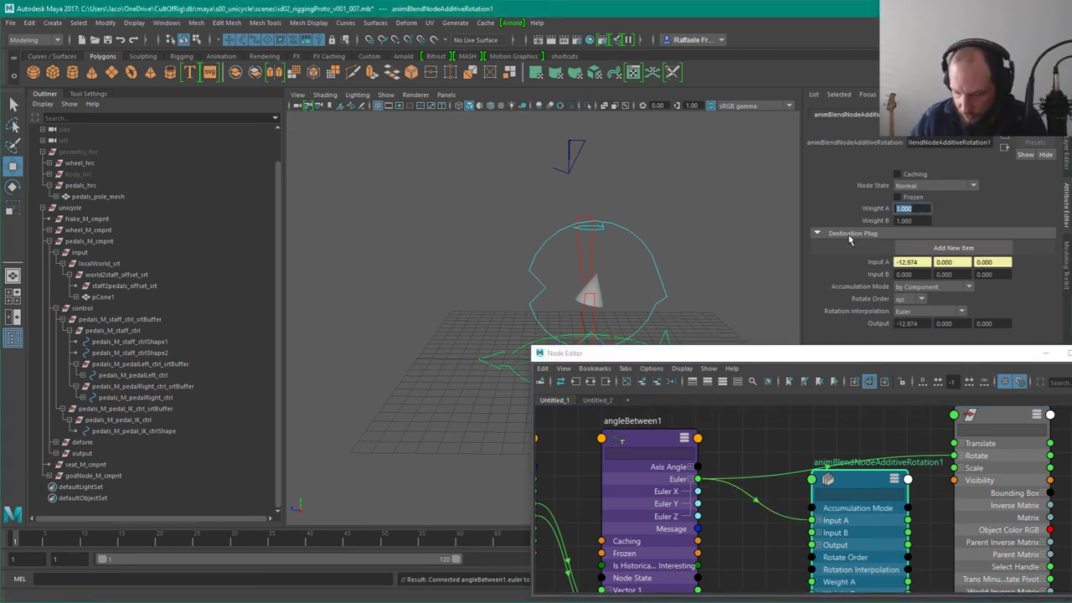
text(-1)
key(Return)
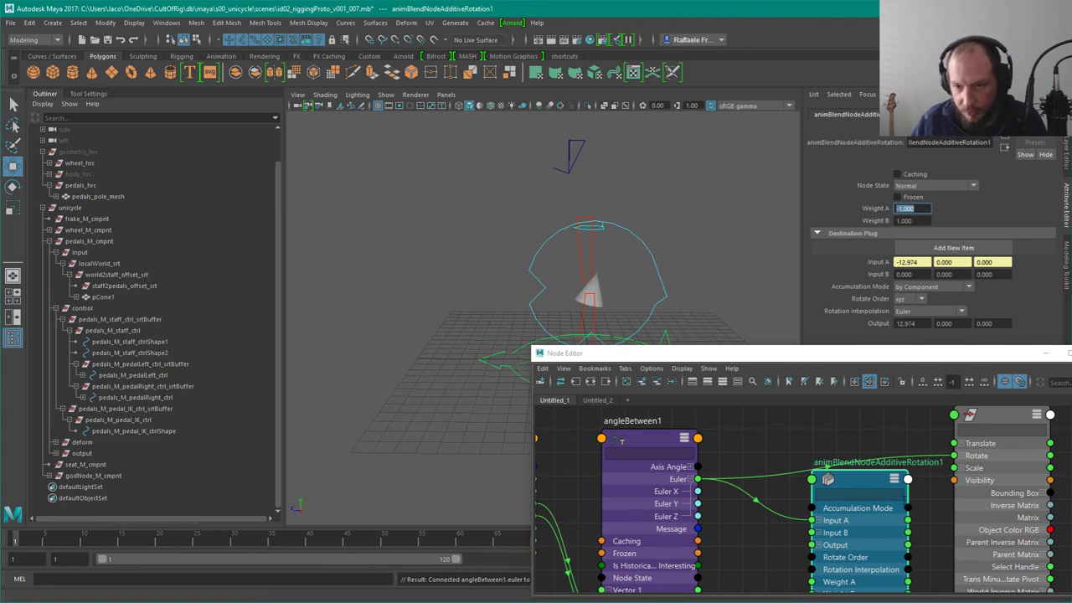
Step: Connect the blend node's Output to pCone1's Rotate, replacing the direct connection from angleBetween1
alt+middle_drag(920, 518, 860, 486)
click(832, 413)
key(3)
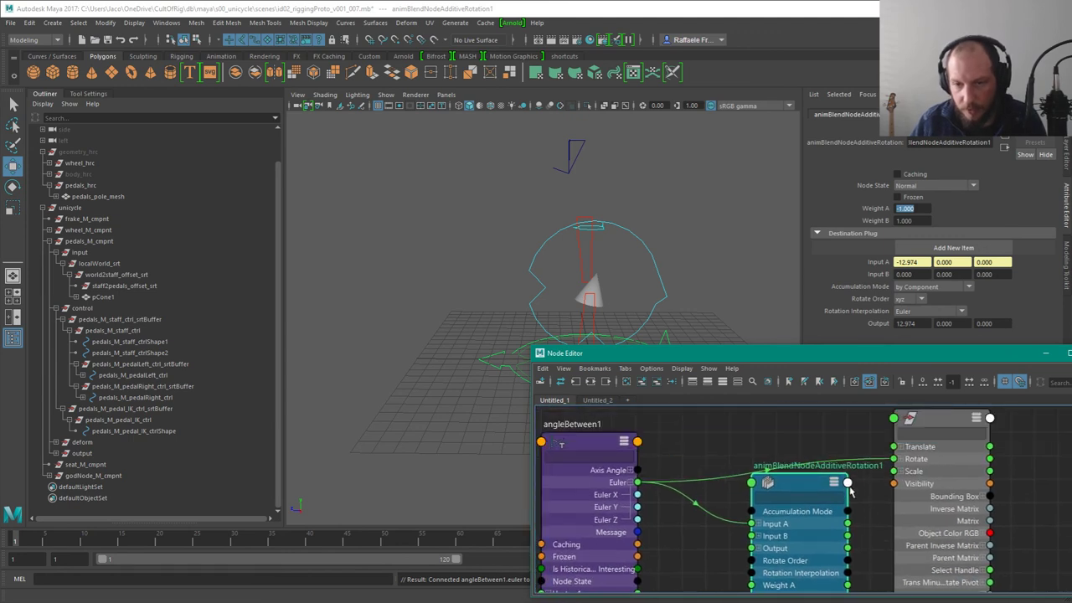
click(848, 486)
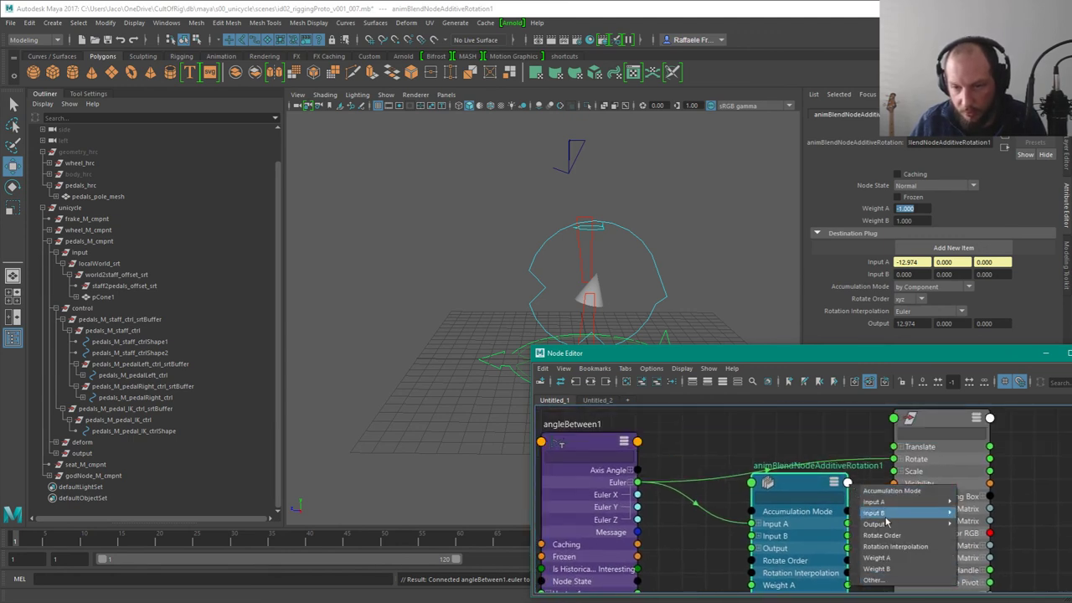
mouse_move(887, 523)
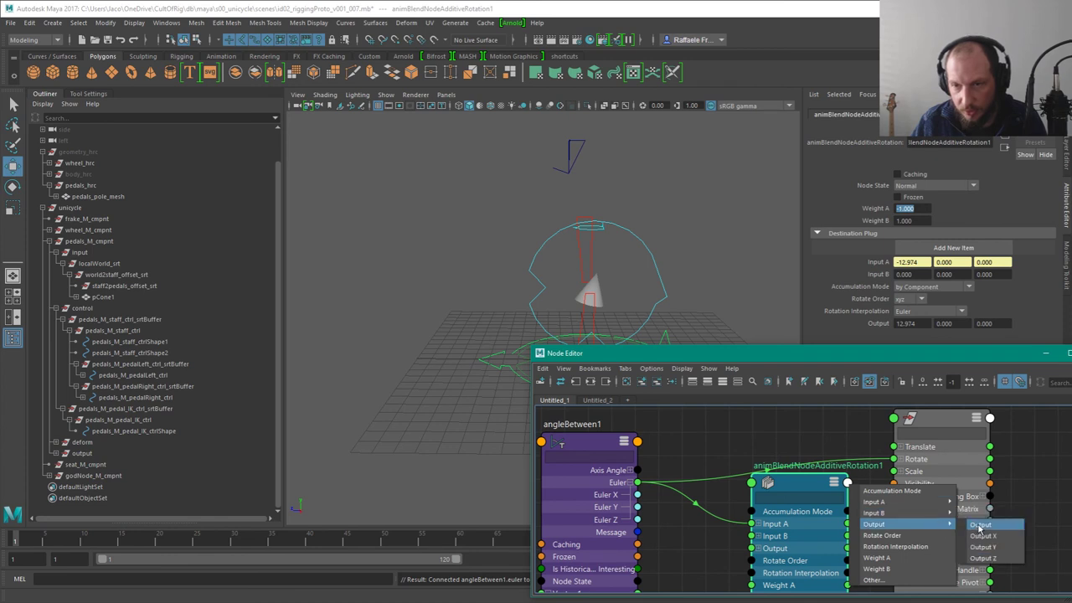
click(980, 525)
click(931, 461)
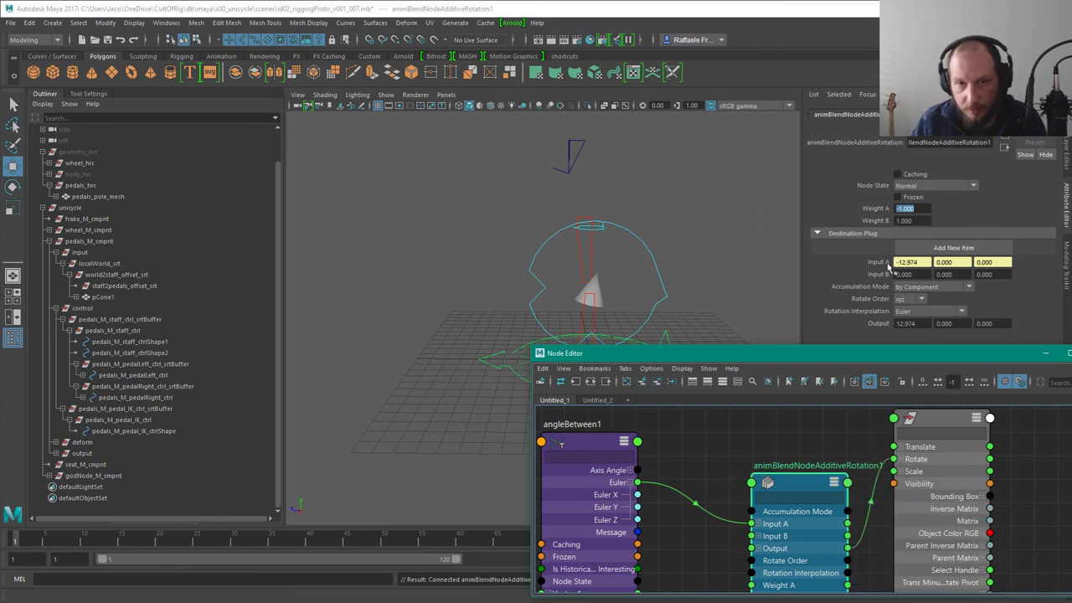
Step: Move pedals_M_pedal_IK_ctrl to about -2.67, 5.16, -2.13 and inspect the blend node's input and output values
click(578, 147)
drag(571, 173, 626, 264)
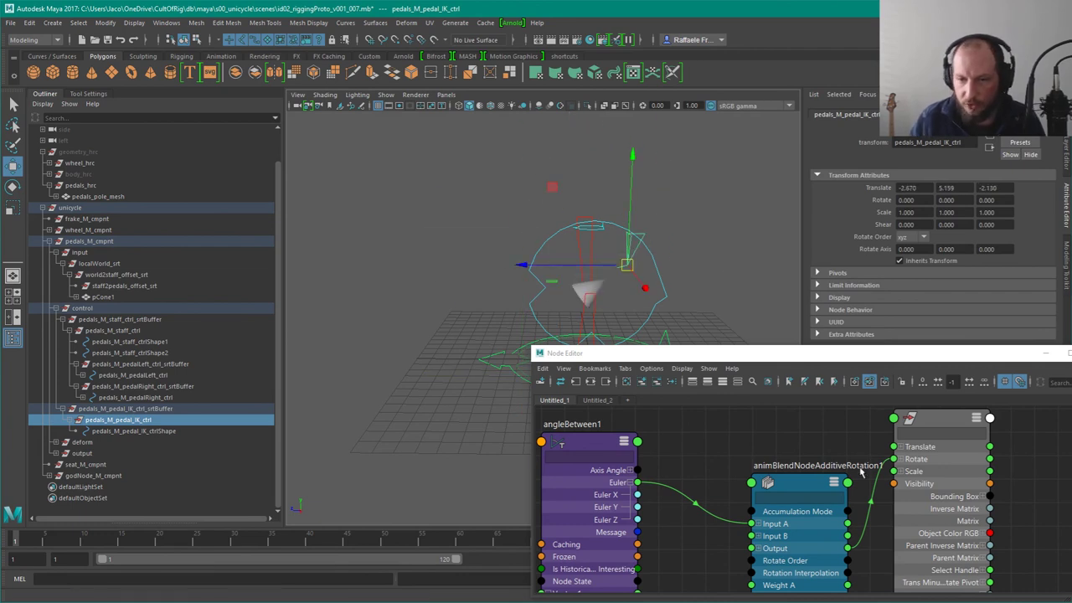
click(837, 482)
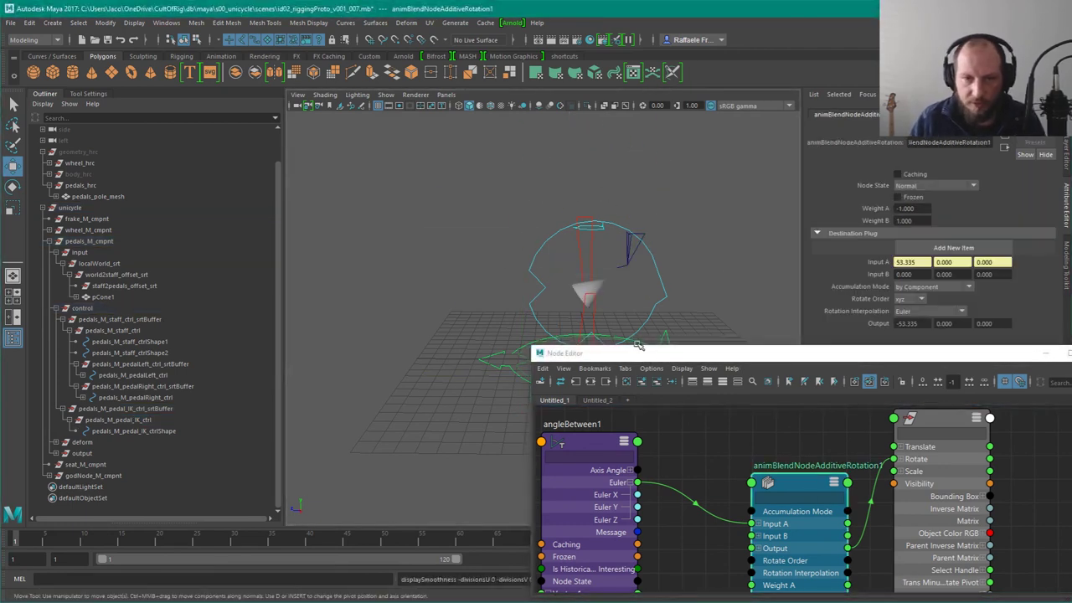
Step: Move pedals_M_pedal_IK_ctrl to about -2.51, 9.55, 4.14 to test the cone's rotation on the wheel's other side
click(626, 248)
alt+drag(701, 282, 696, 249)
drag(635, 261, 530, 173)
Step: Move the whole unicycle off the grid with godNode_M_master_ctrl, to about -5.58, -4.68, 13.62
alt+drag(566, 185, 690, 257)
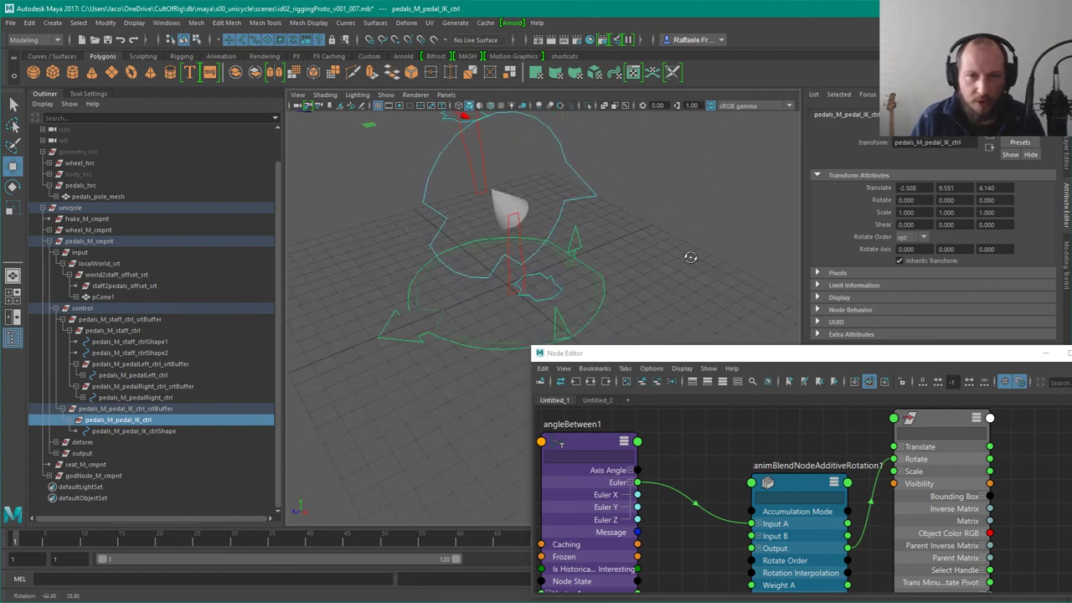
alt+middle_drag(628, 125, 679, 246)
alt+right_drag(679, 246, 645, 170)
alt+middle_drag(660, 293, 631, 170)
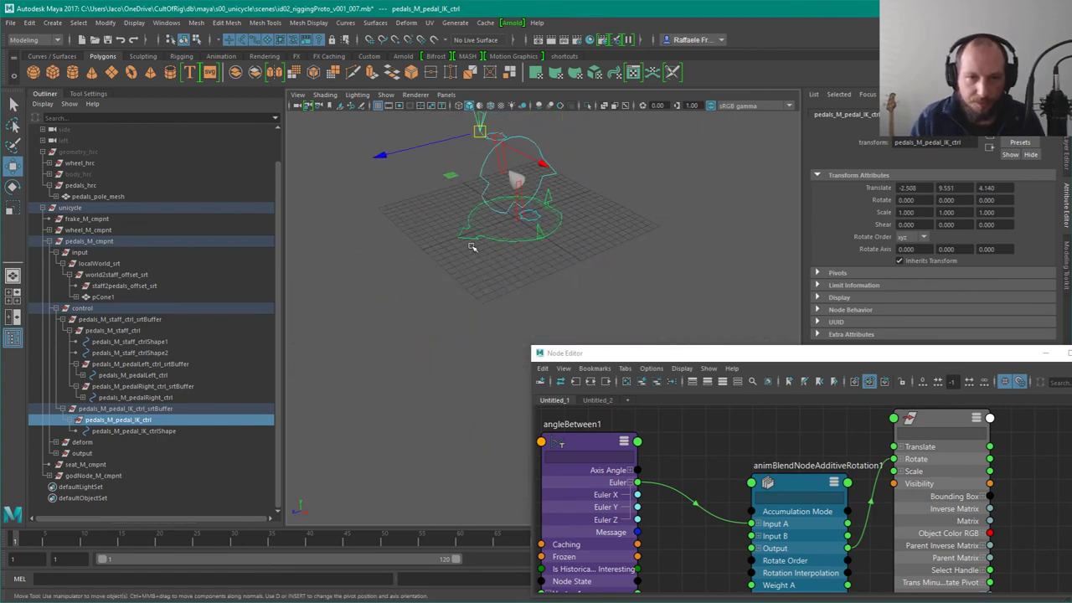
click(557, 236)
drag(506, 216, 395, 261)
Step: Select pedals_M_pedal_IK_ctrl and move it away from the unicycle, to about 7.38, 14.87, -10.82
alt+drag(548, 234, 641, 238)
click(380, 229)
alt+drag(511, 231, 482, 261)
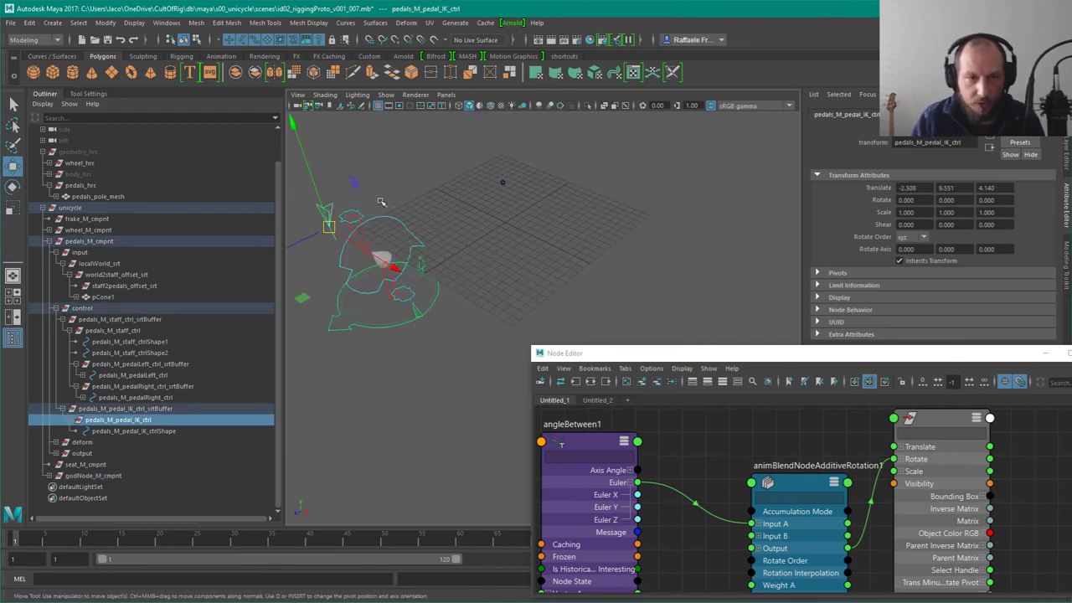
click(459, 158)
click(328, 228)
drag(327, 227, 507, 169)
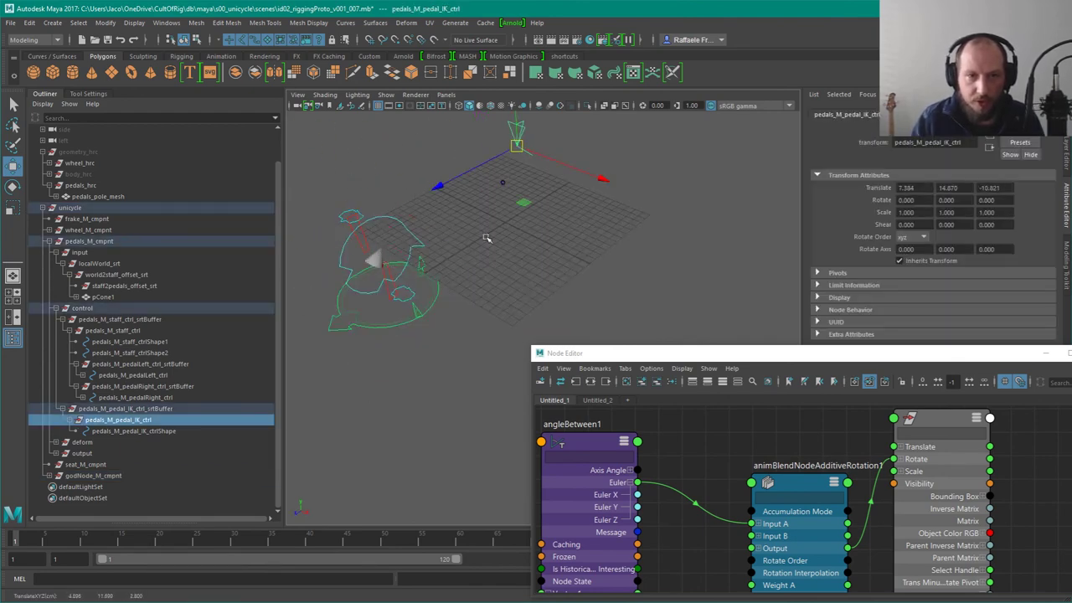
Step: Rotate the rig with godNode_M_master_ctrl, reselect pedals_M_pedal_IK_ctrl, and check the cone's aim from several angles
alt+drag(485, 237, 495, 314)
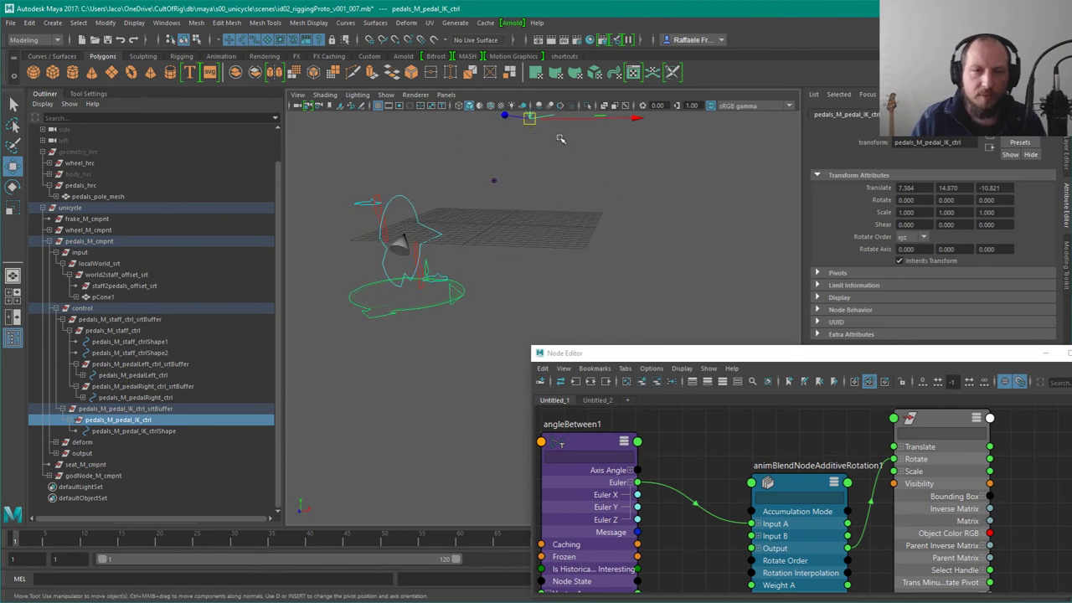
alt+drag(517, 181, 562, 238)
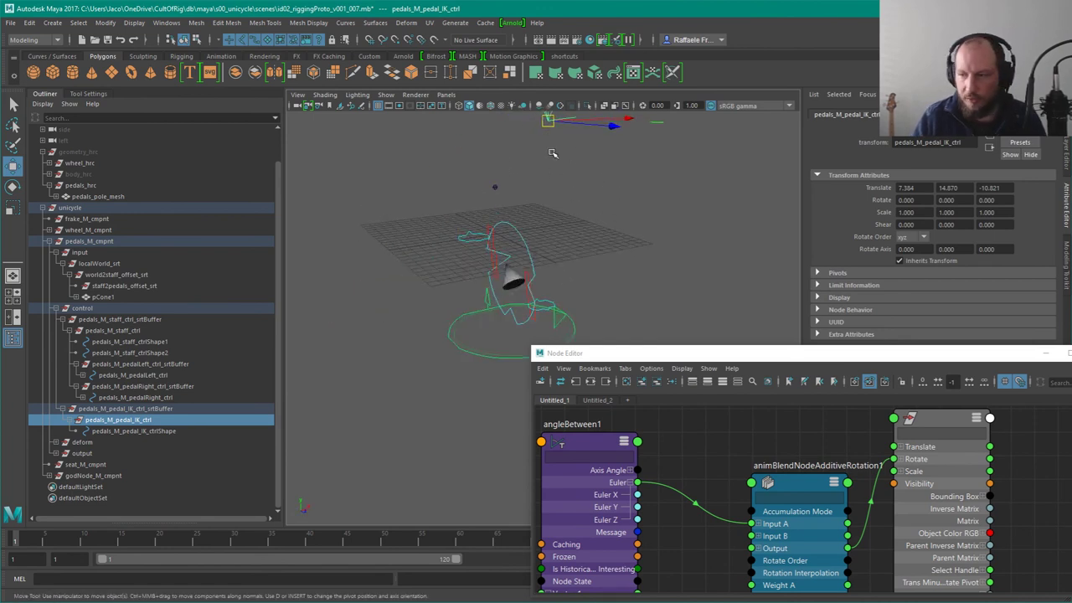
alt+drag(504, 262, 419, 266)
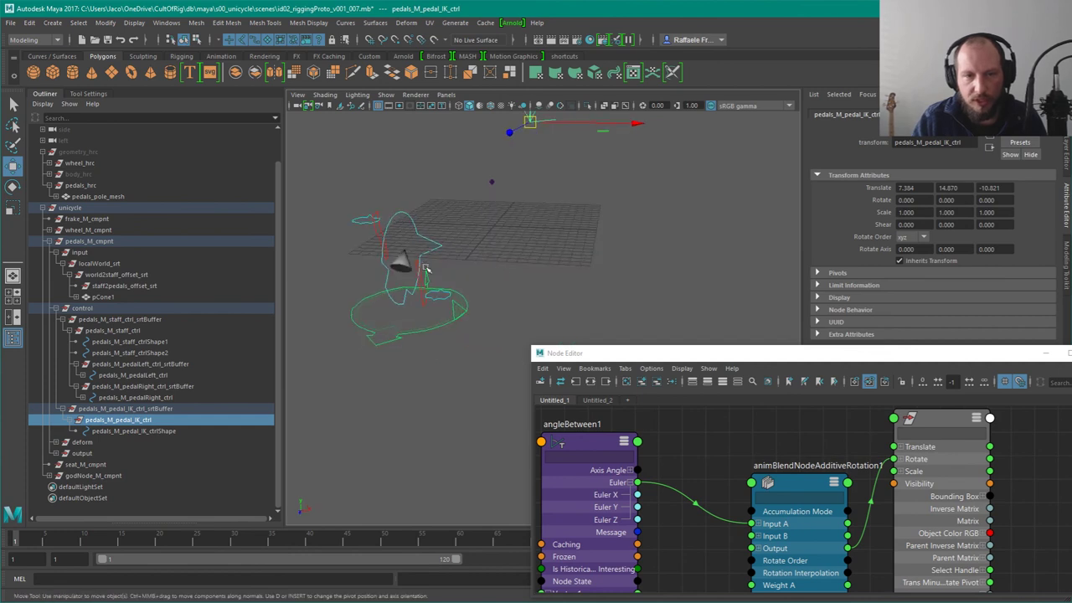
click(390, 333)
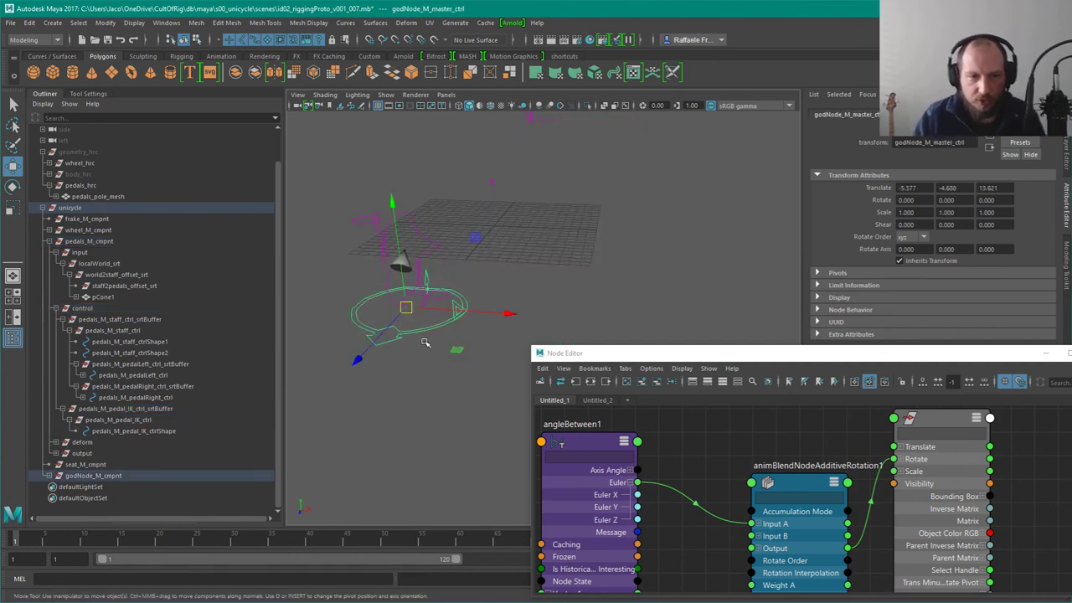
alt+drag(425, 341, 562, 317)
key(e)
alt+drag(578, 189, 542, 186)
drag(476, 129, 499, 191)
key(q)
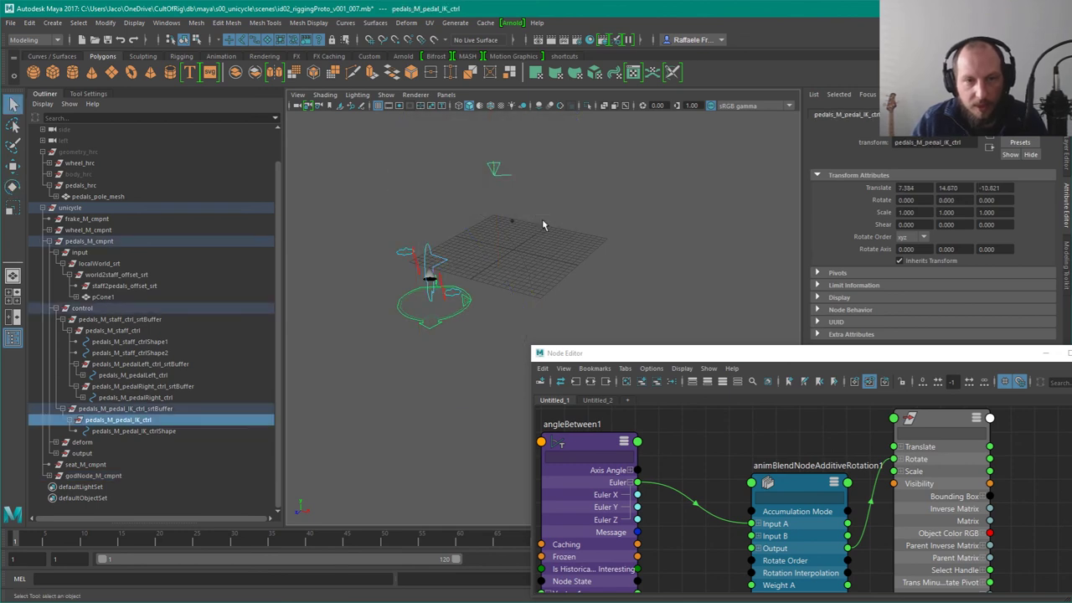
alt+drag(418, 211, 391, 228)
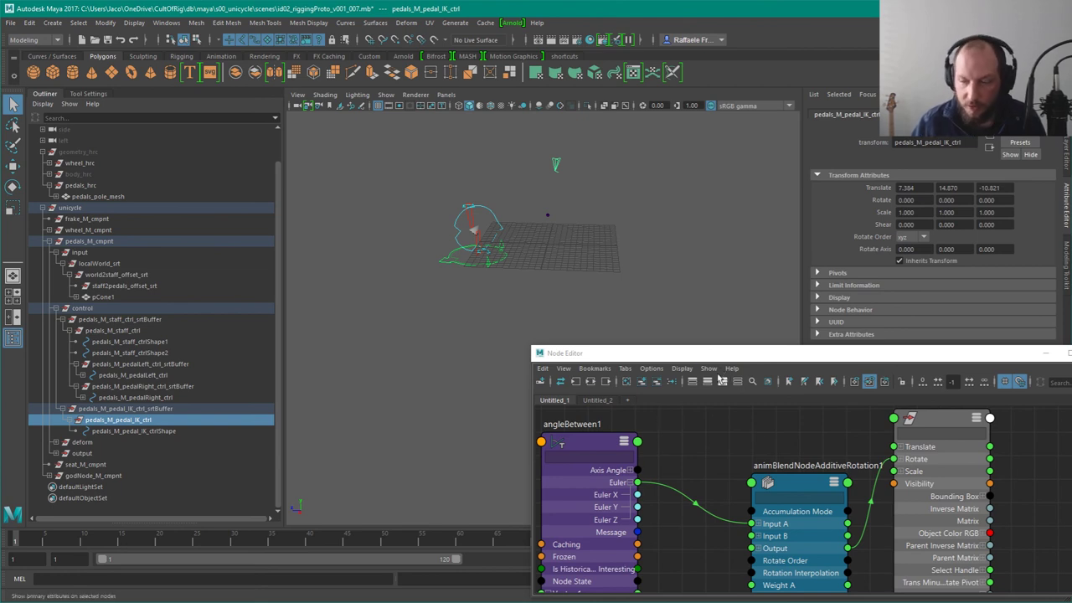
Step: Collapse the animBlendNodeAdditiveRotation node, place it beside angleBetween1, and reselect pedals_M_pedal_IK_ctrl
click(804, 495)
key(1)
drag(799, 483, 743, 474)
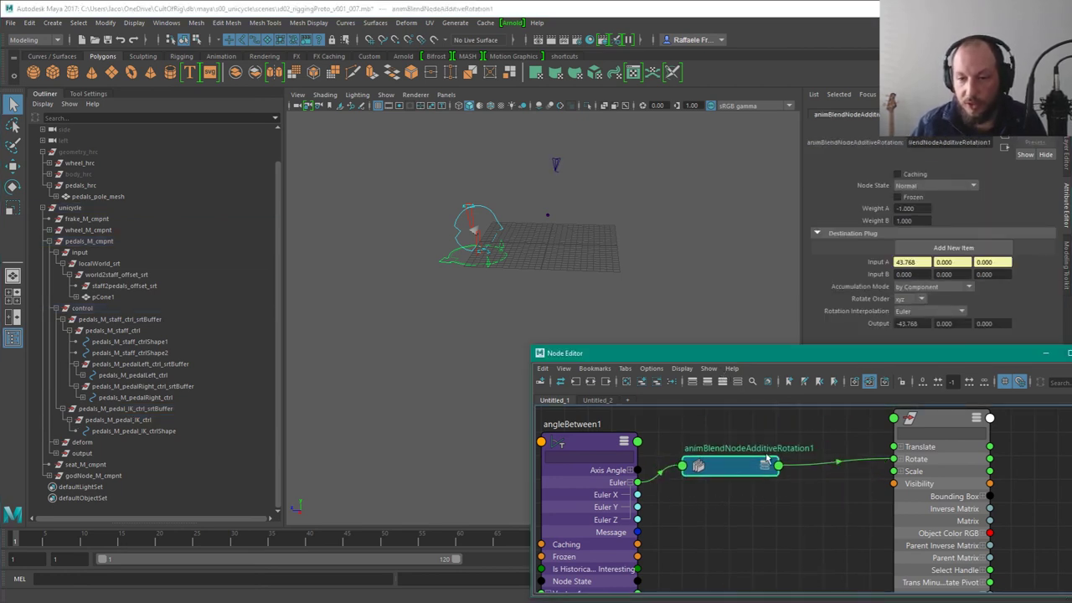
click(536, 244)
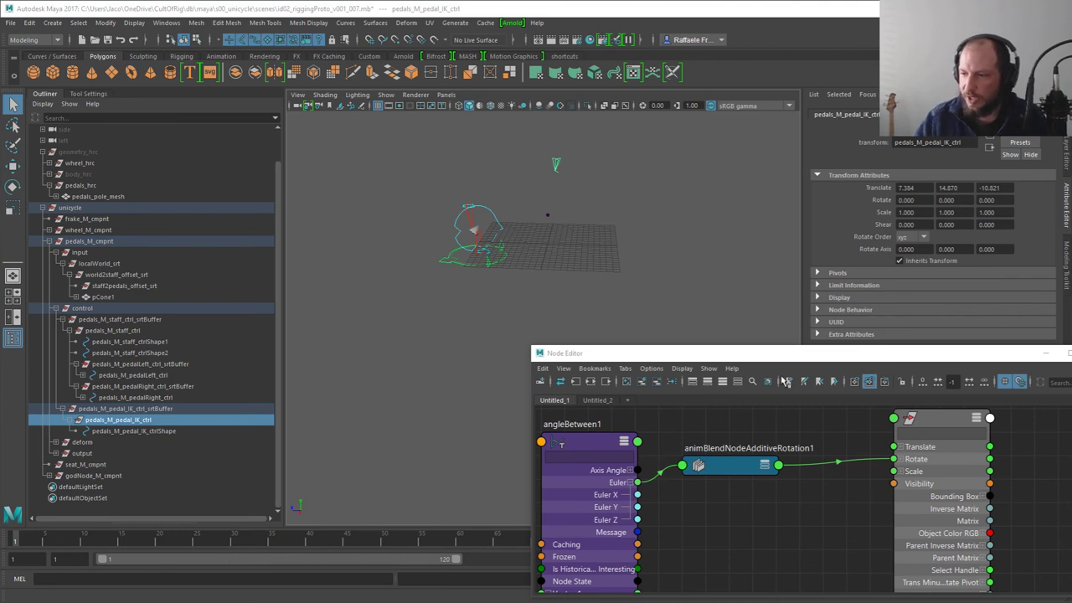
Step: Move the pCone1 node closer to the blend node and collapse its attributes
alt+right_drag(861, 534, 915, 467)
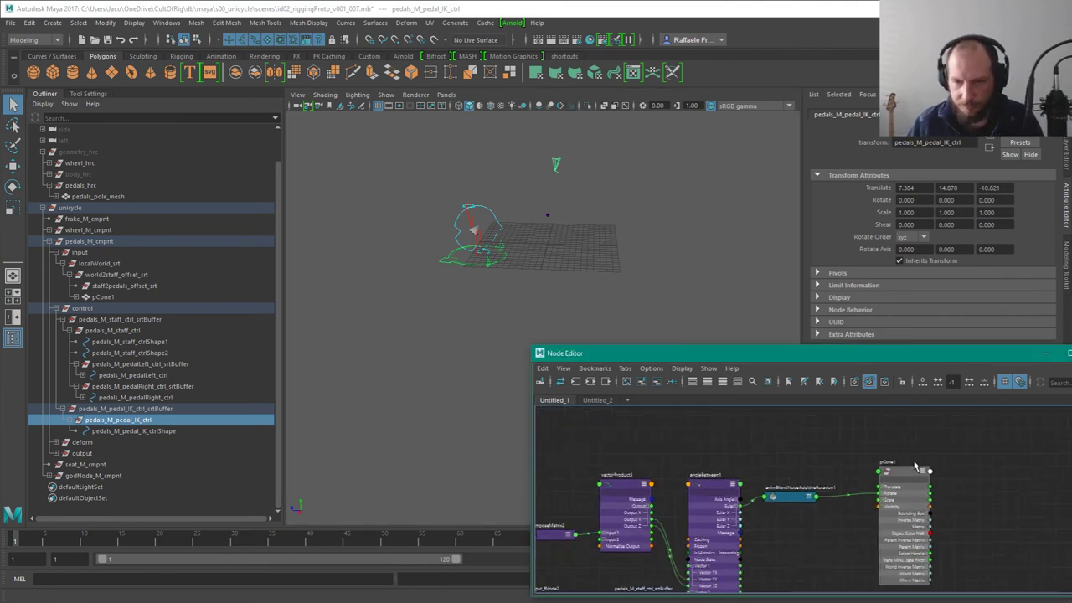
click(905, 480)
drag(905, 469, 883, 484)
key(1)
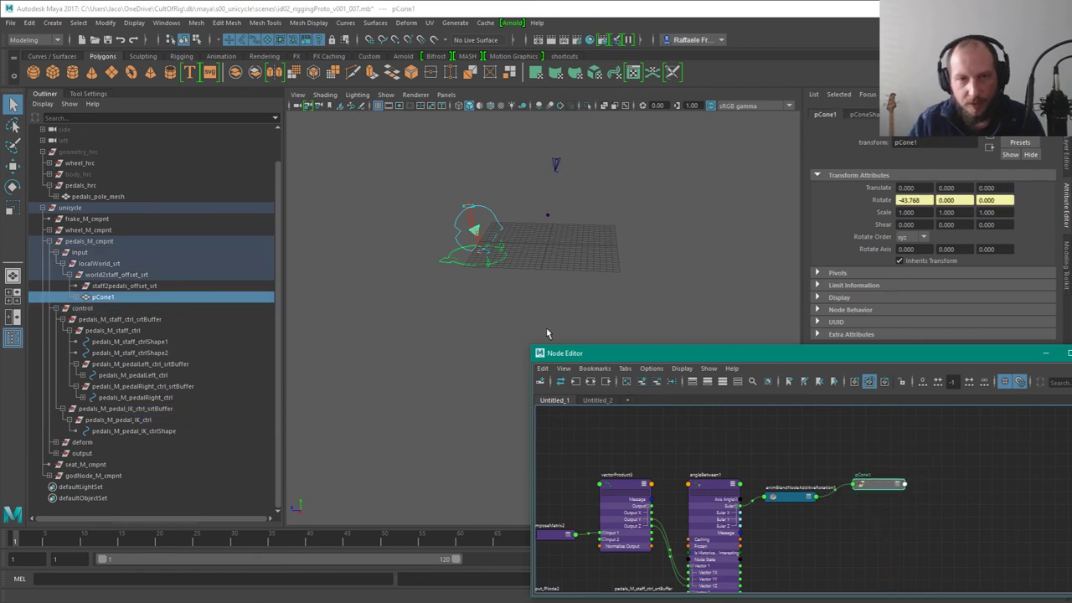
Step: Frame the whole node graph and collapse the attributes of the angleBetween1 and vectorProduct3 nodes
click(555, 165)
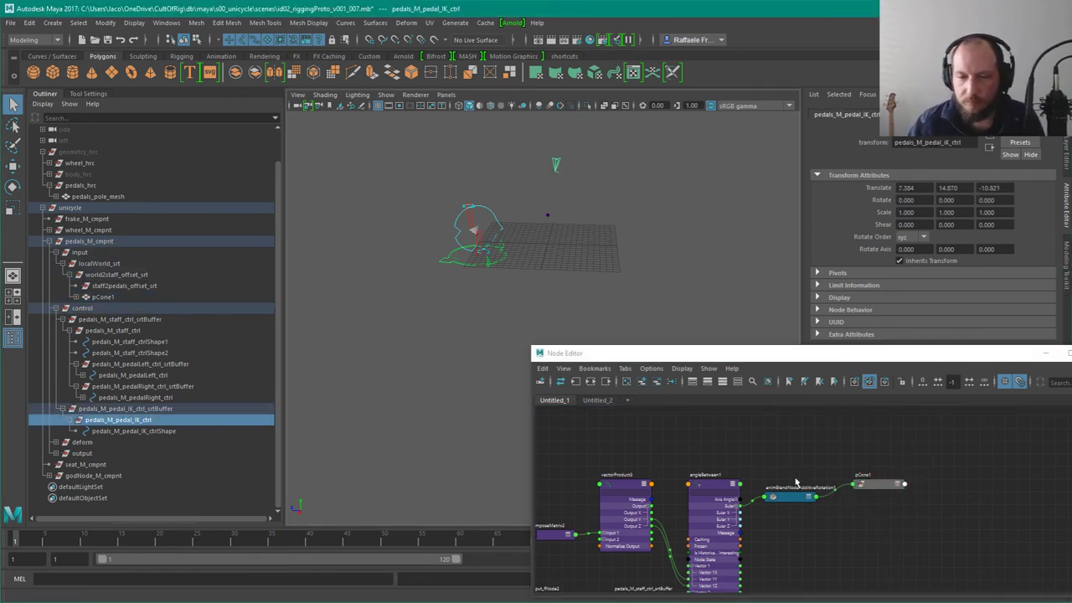
key(a)
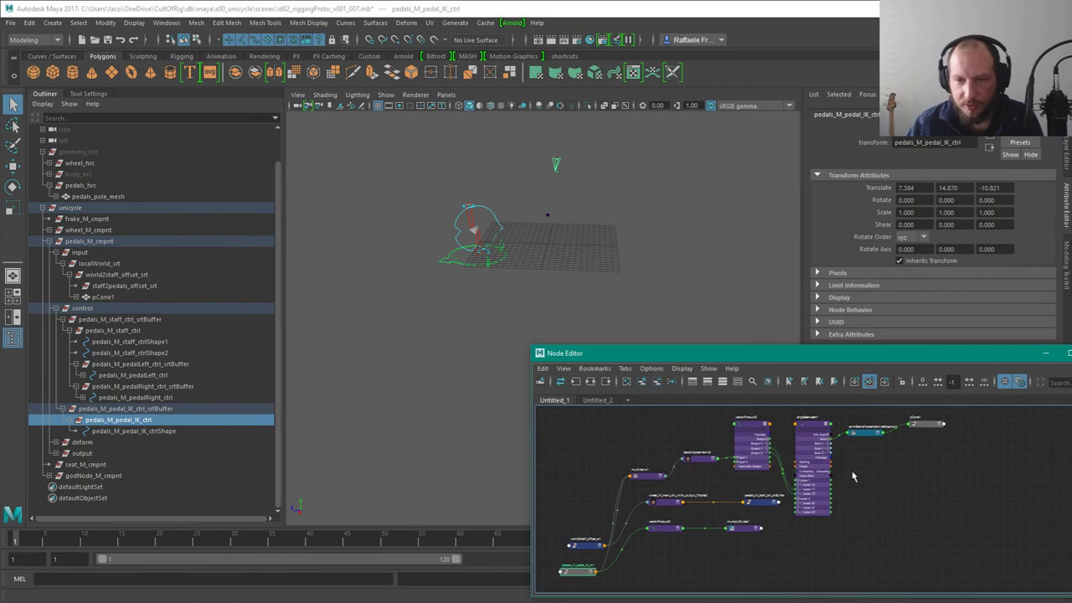
click(830, 503)
key(1)
alt+middle_drag(838, 480, 874, 526)
scroll(873, 527, up, 3)
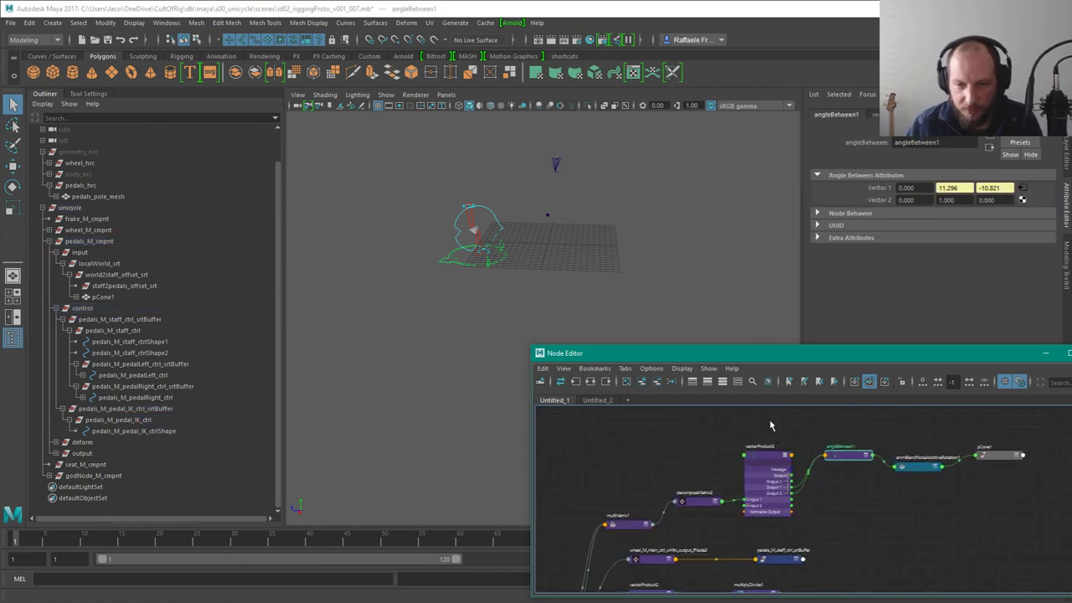
drag(771, 426, 810, 483)
key(1)
alt+middle_drag(783, 504, 791, 454)
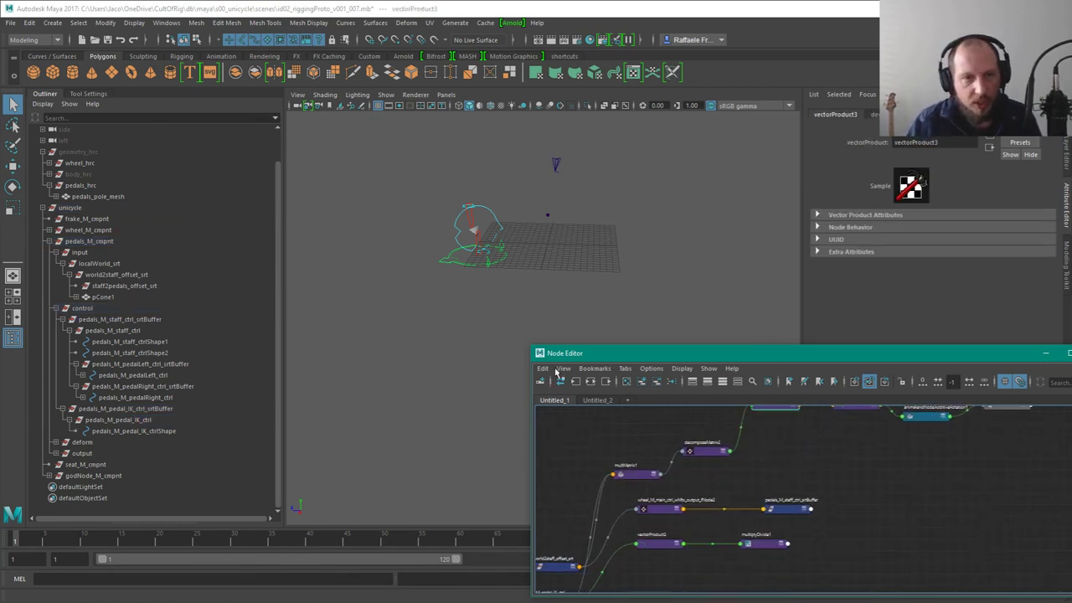
Step: Move the animBlendNodeAdditiveRotation1 and pCone1 nodes lower than angleBetween1 and expand pCone1's attributes
click(71, 152)
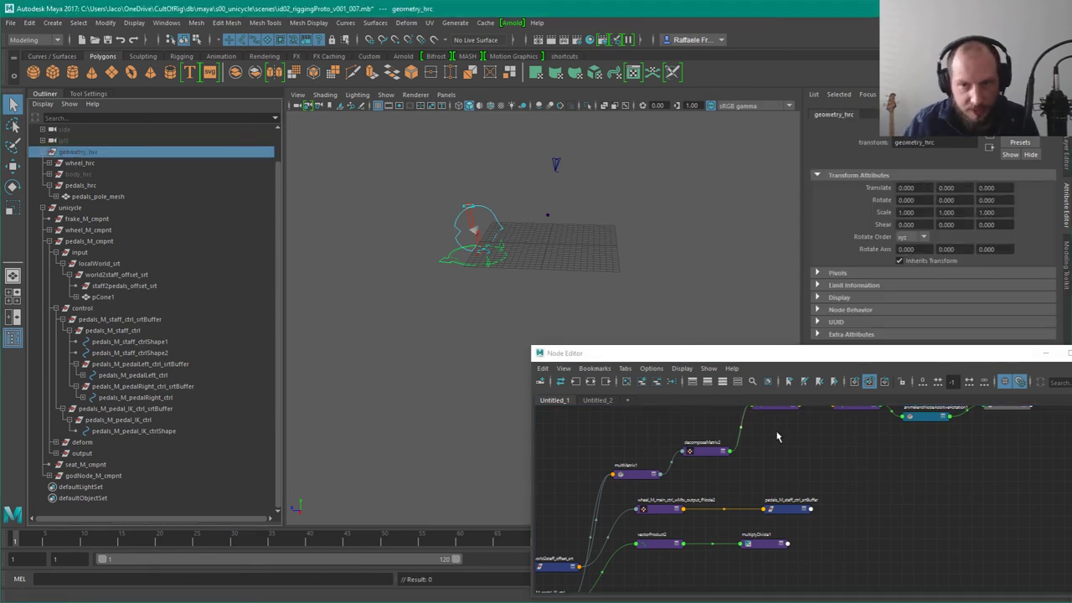
alt+middle_drag(935, 463, 875, 522)
scroll(949, 521, up, 3)
drag(838, 430, 934, 482)
drag(948, 453, 953, 501)
drag(879, 420, 946, 517)
key(2)
key(3)
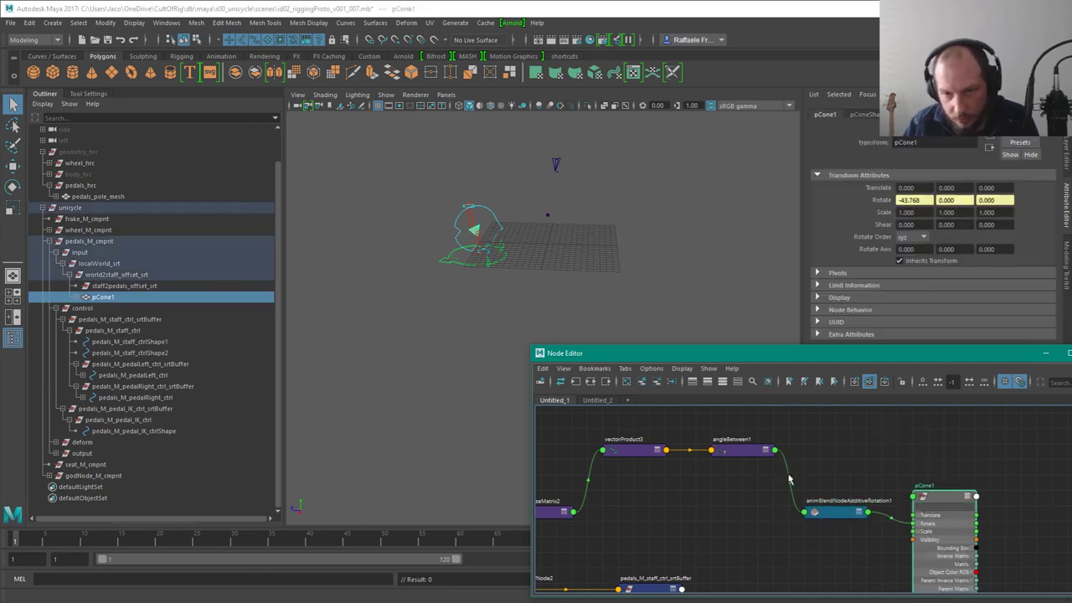
Step: Trace the graph back from vectorProduct3 through decomposeMatrix2 and multMatrix1 to world2staff_offset_srt, and inspect that transform in the scene
click(651, 452)
alt+middle_drag(592, 547, 648, 505)
click(595, 471)
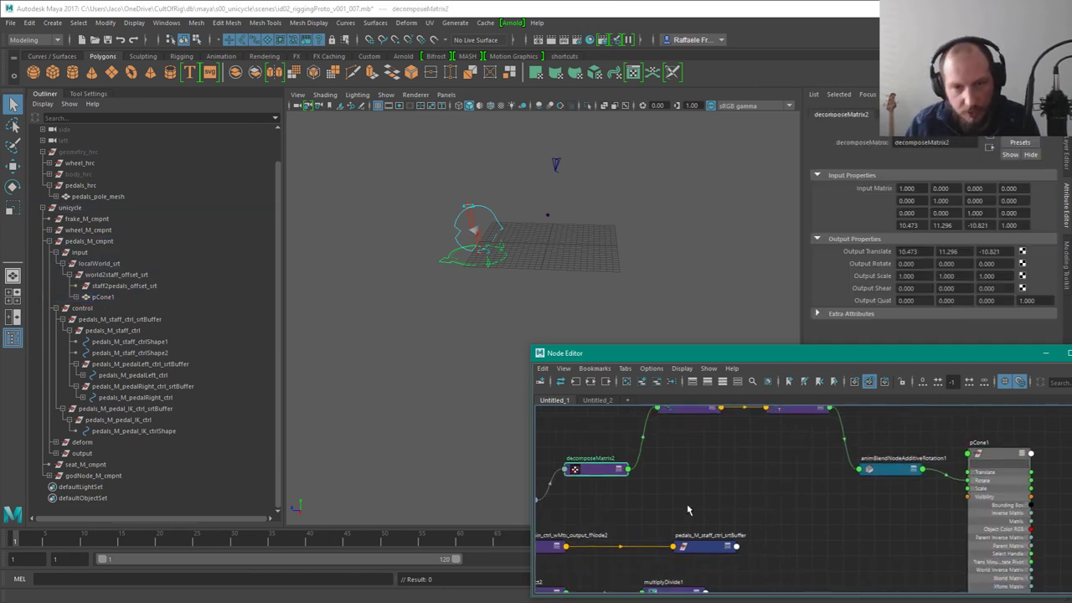
alt+middle_drag(712, 492, 782, 502)
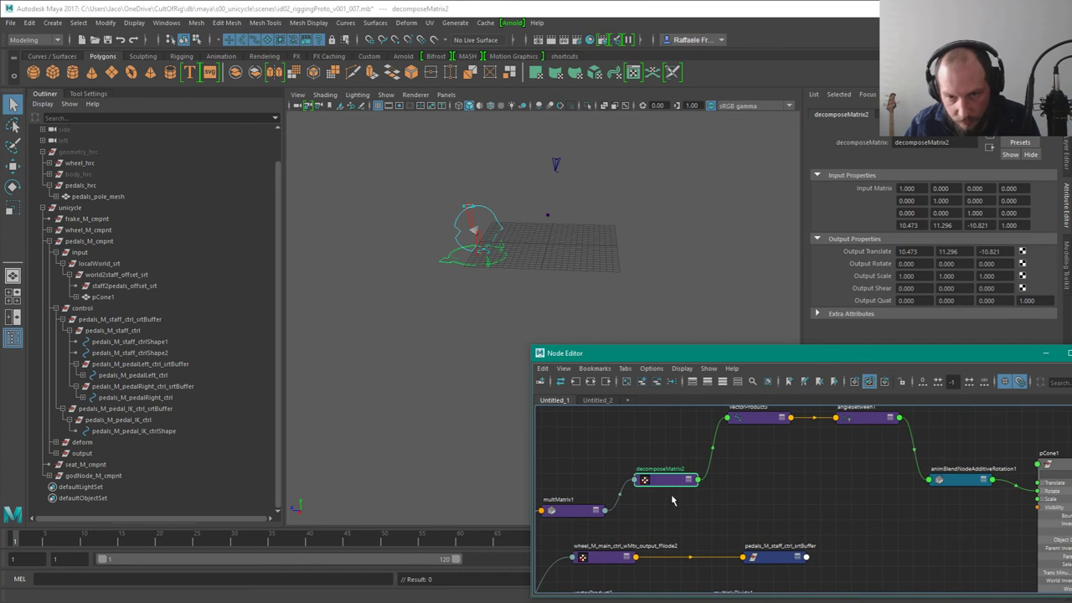
click(581, 511)
alt+middle_drag(581, 511, 783, 457)
alt+middle_drag(675, 508, 644, 432)
click(636, 504)
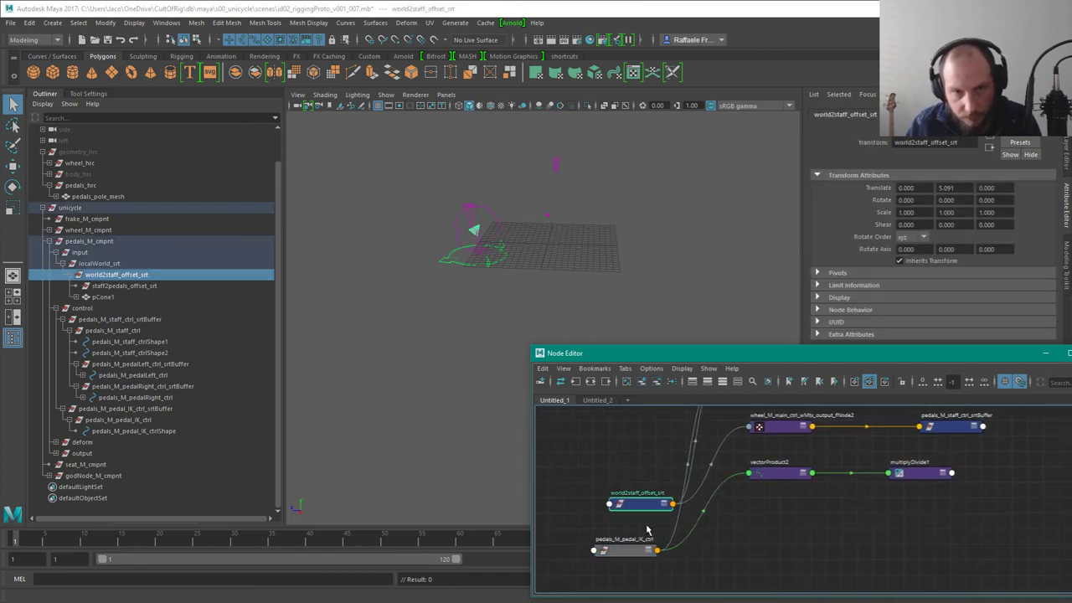
alt+drag(507, 196, 581, 191)
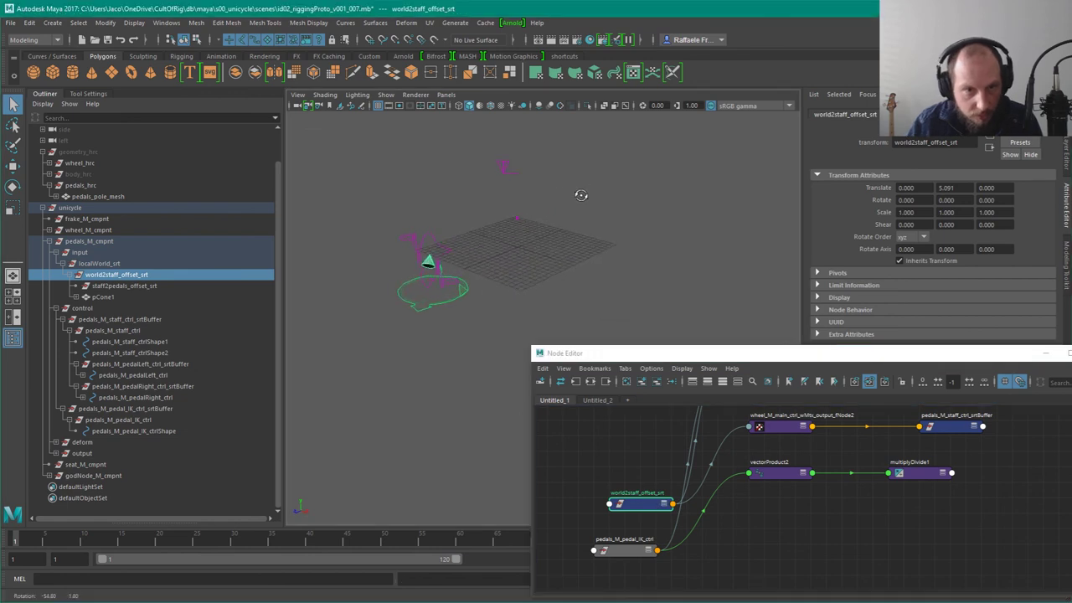
Step: Place the world2staff_offset_srt node beside the additive rotation blend node and expand its attributes
key(w)
alt+middle_drag(1053, 426, 927, 517)
scroll(929, 515, down, 2)
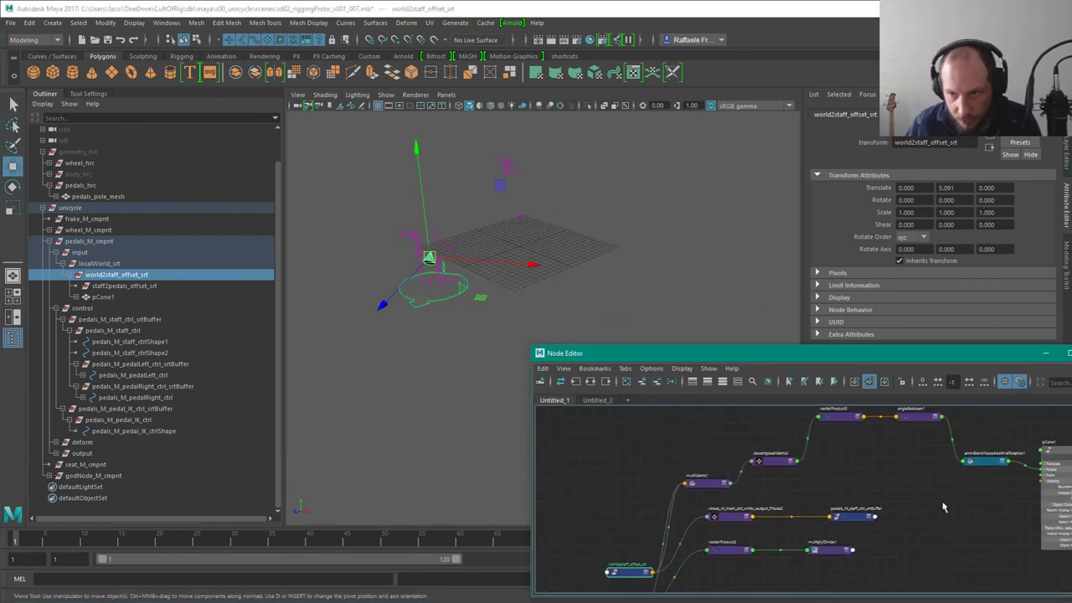
drag(642, 574, 921, 463)
key(3)
scroll(957, 468, up, 3)
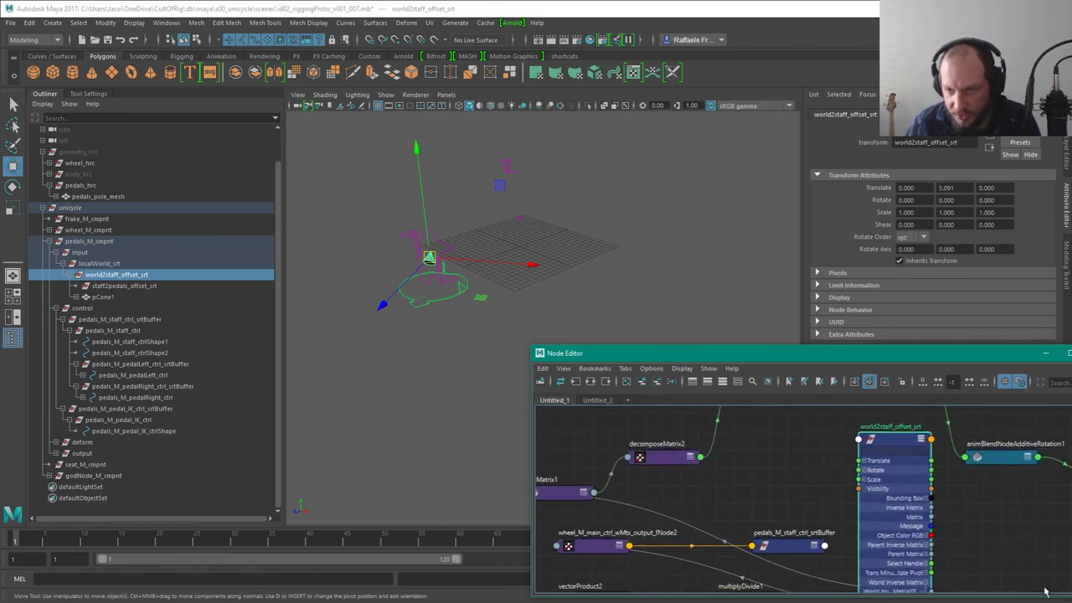
alt+middle_drag(1016, 491, 871, 497)
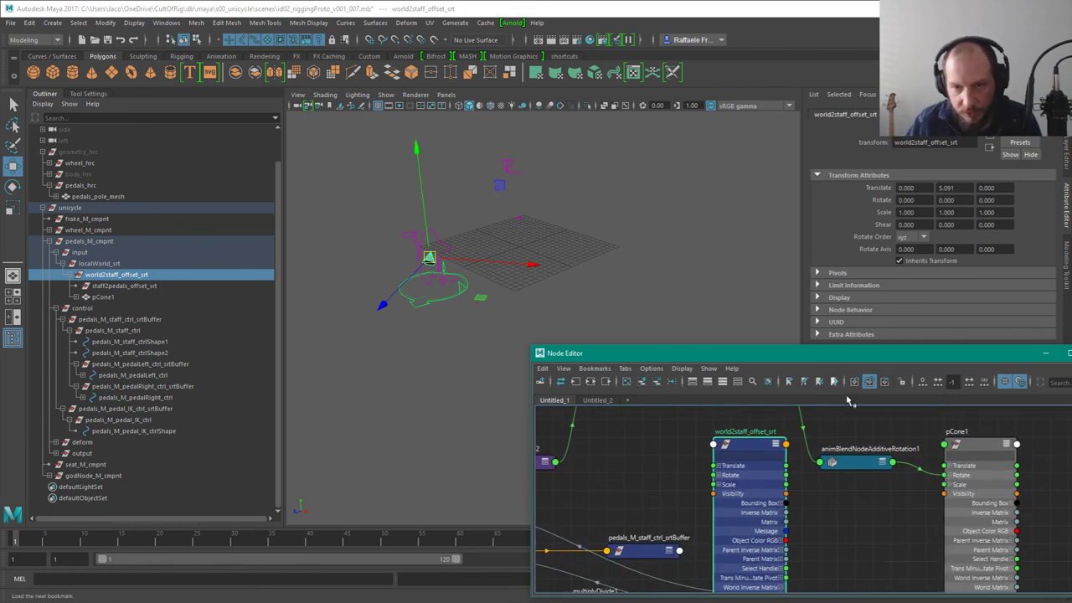
Step: Compare the transforms of pCone1 and its parent world2staff_offset_srt by selecting each in turn
click(973, 446)
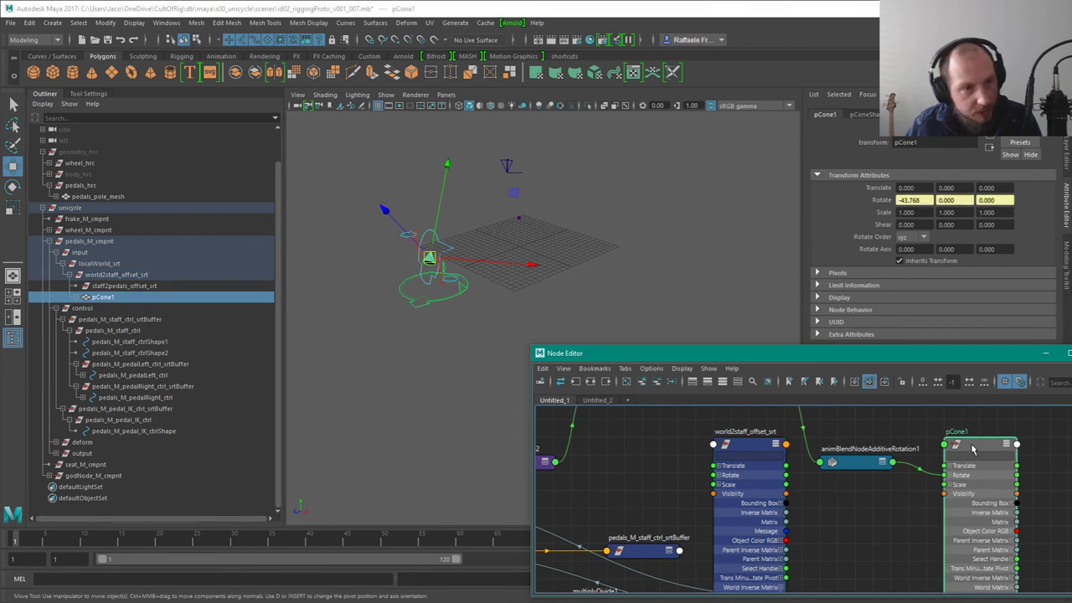
click(134, 275)
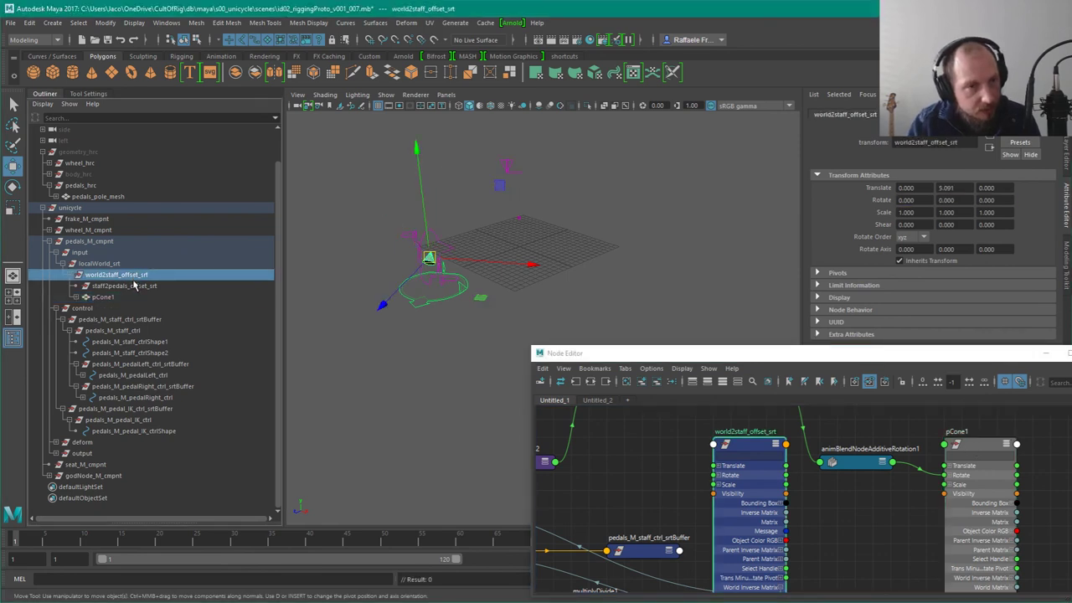
click(105, 297)
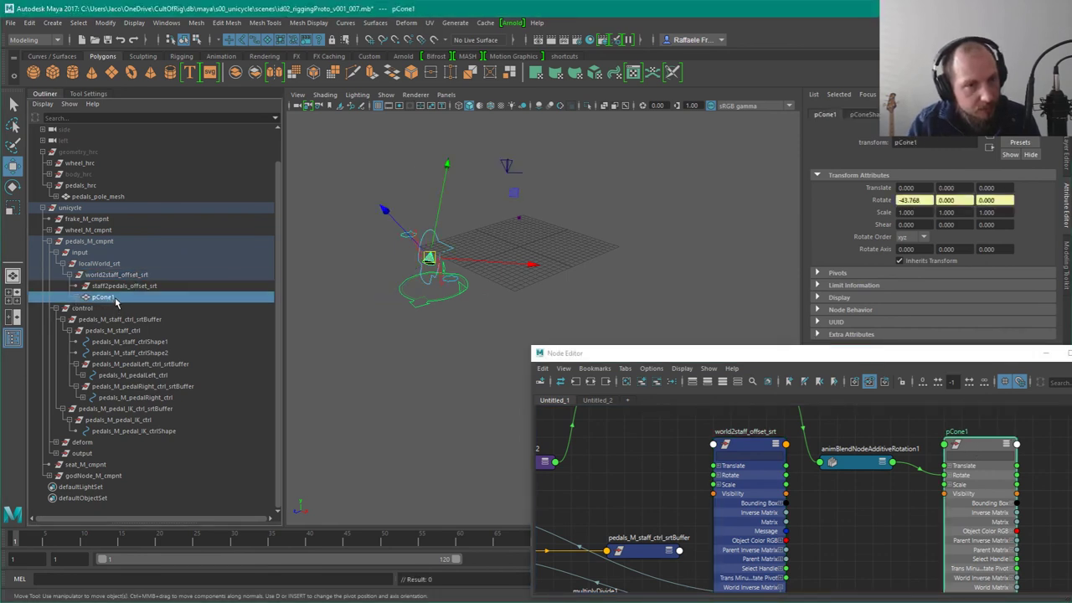
Step: Return the world2staff_offset_srt node to the graph's input side above pedals_M_pedal_IK_ctrl and collapse it
alt+middle_drag(703, 436, 886, 396)
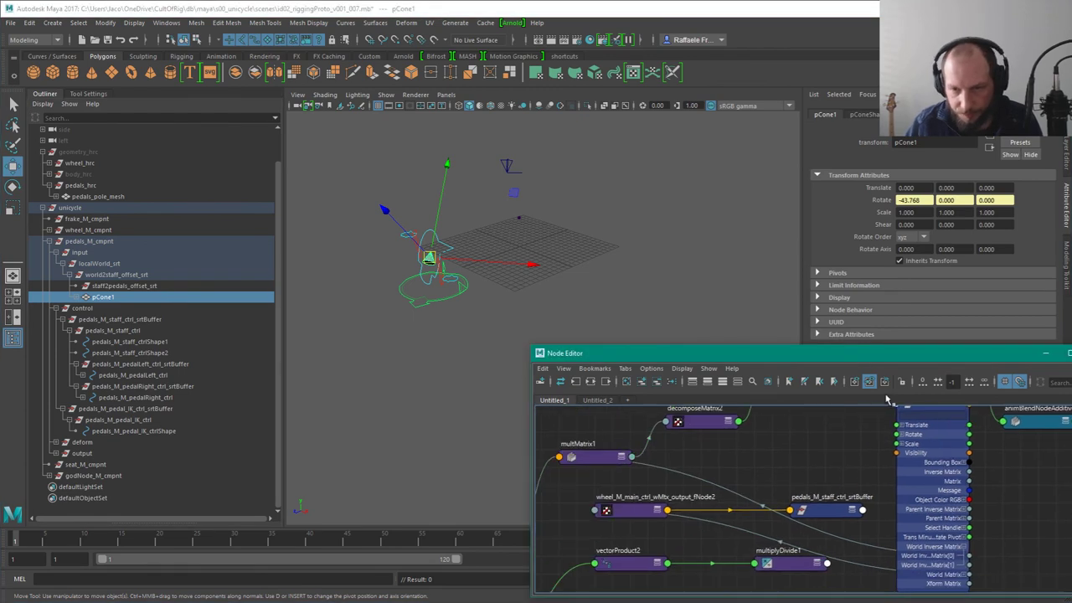
scroll(963, 452, down, 3)
drag(953, 445, 631, 559)
key(1)
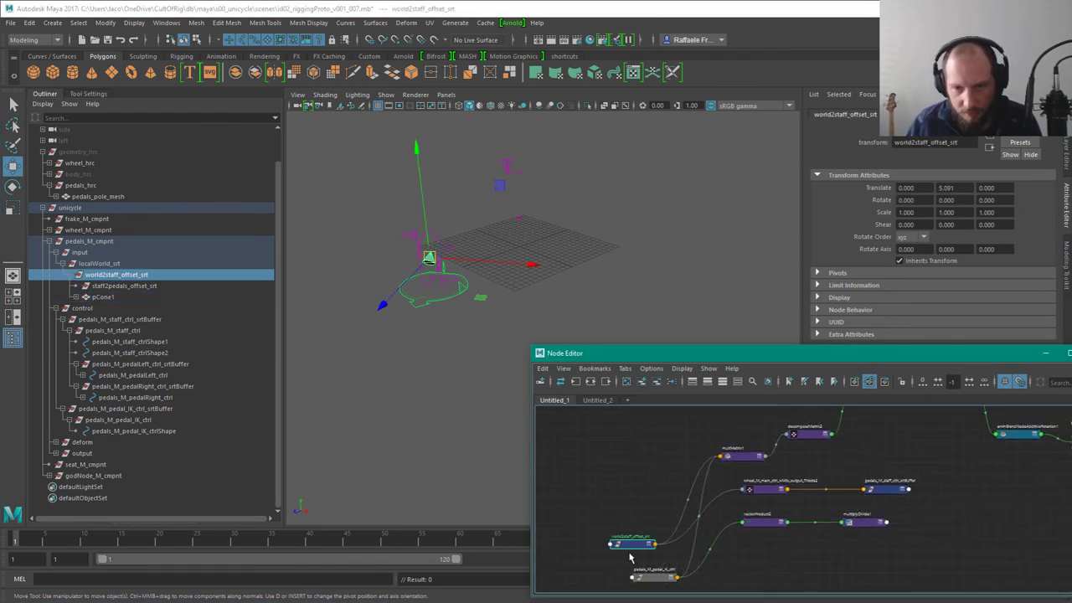
Step: Examine how localWorld_srt, world2staff_offset_srt, staff2pedals_offset_srt and pCone1 relate in the input hierarchy and the node graph
middle_drag(960, 421, 918, 437)
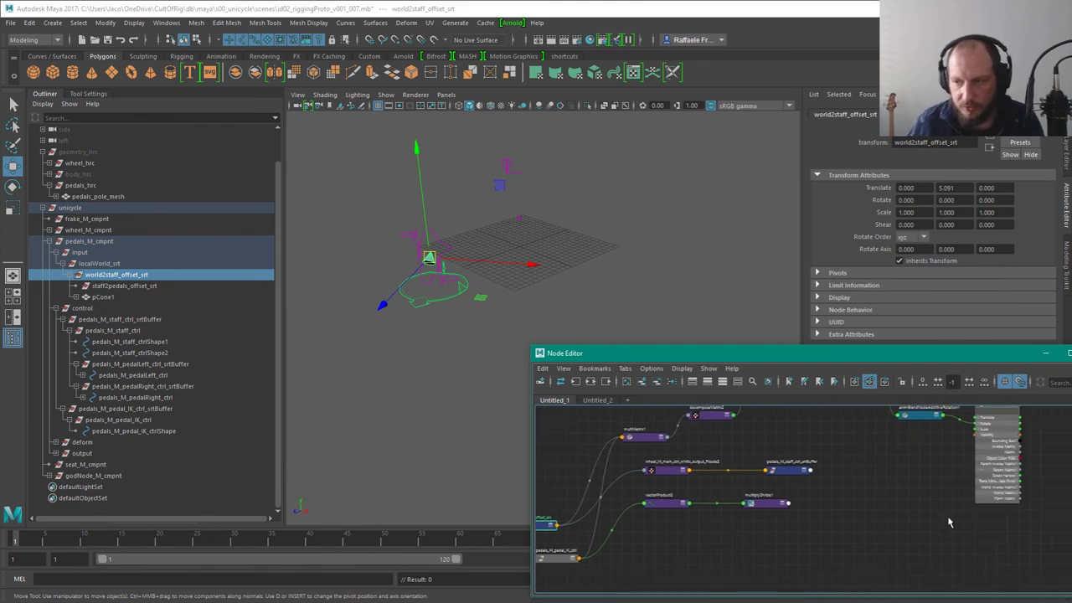
middle_drag(597, 520, 718, 526)
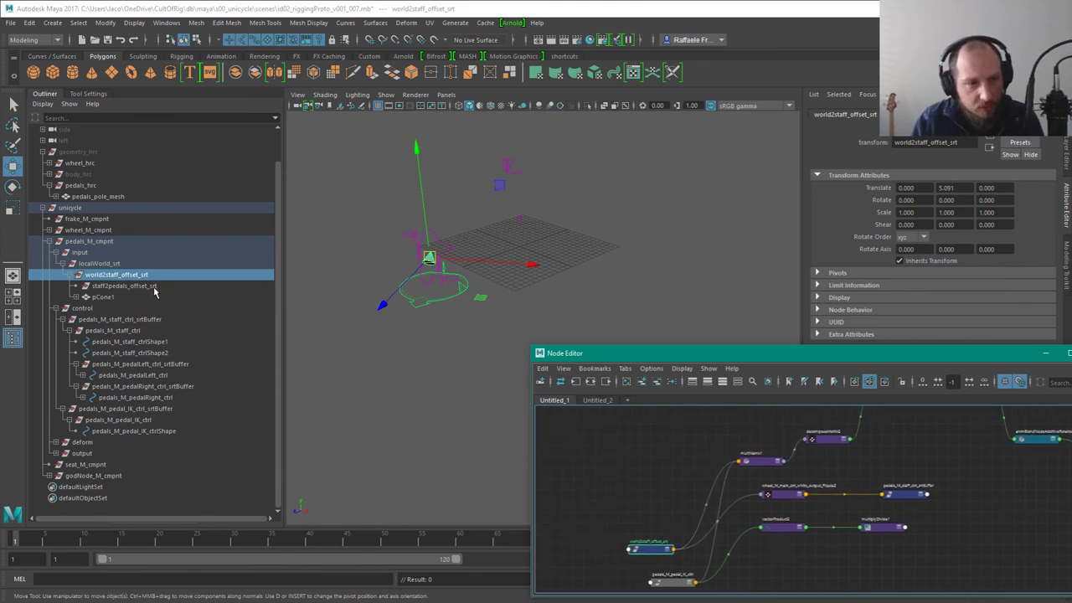
ctrl+click(124, 264)
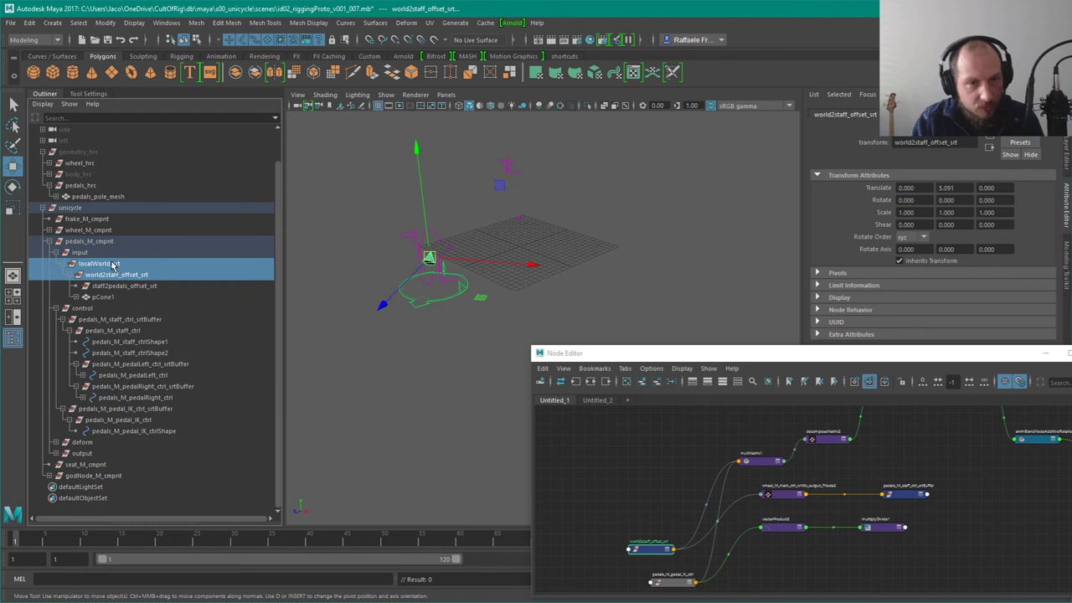
click(119, 275)
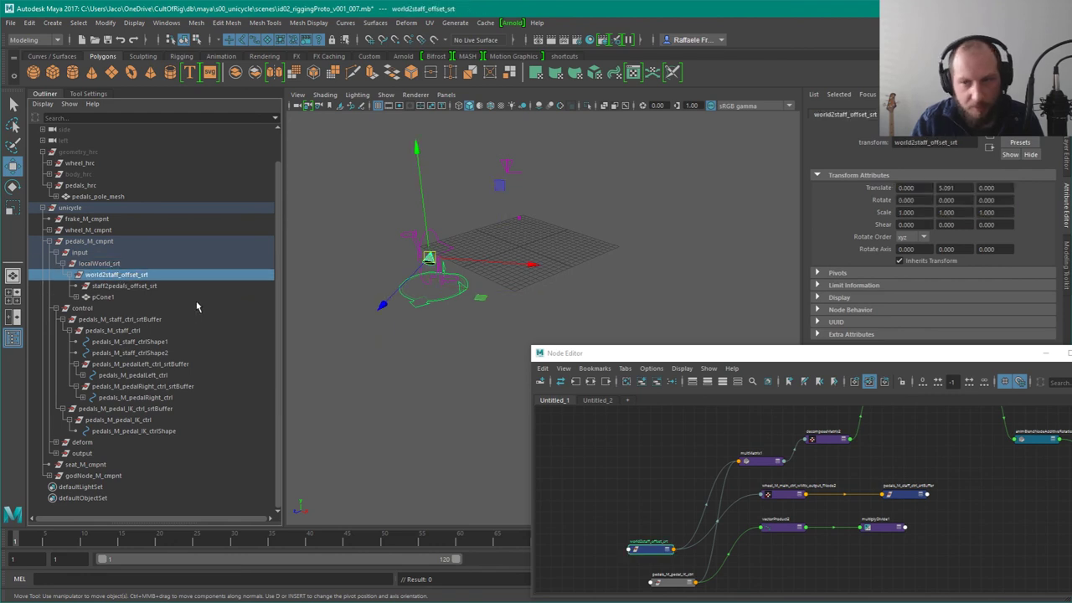
middle_drag(881, 465, 825, 484)
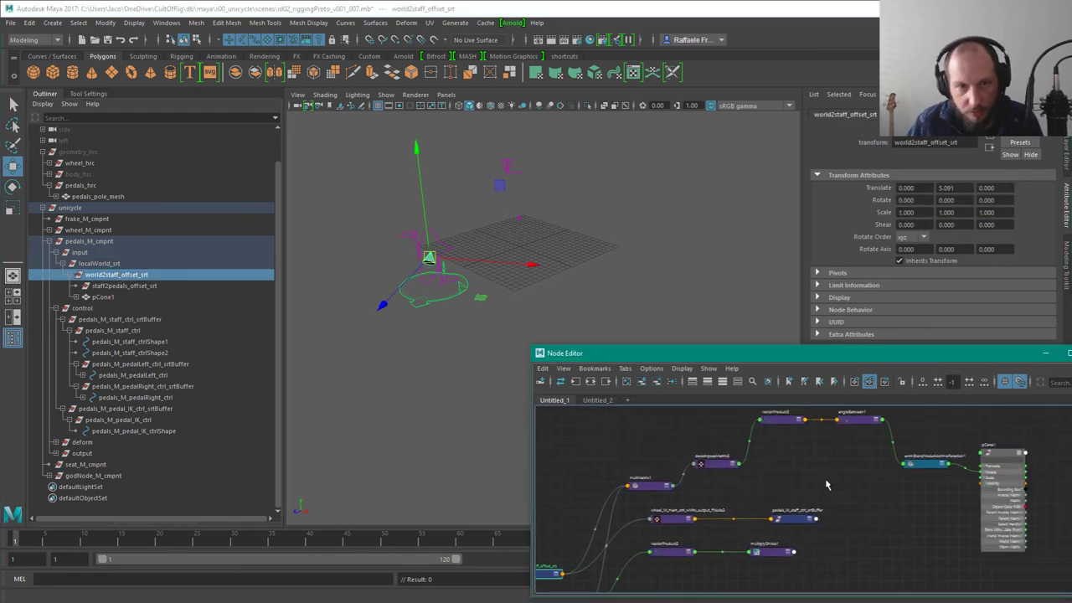
click(149, 285)
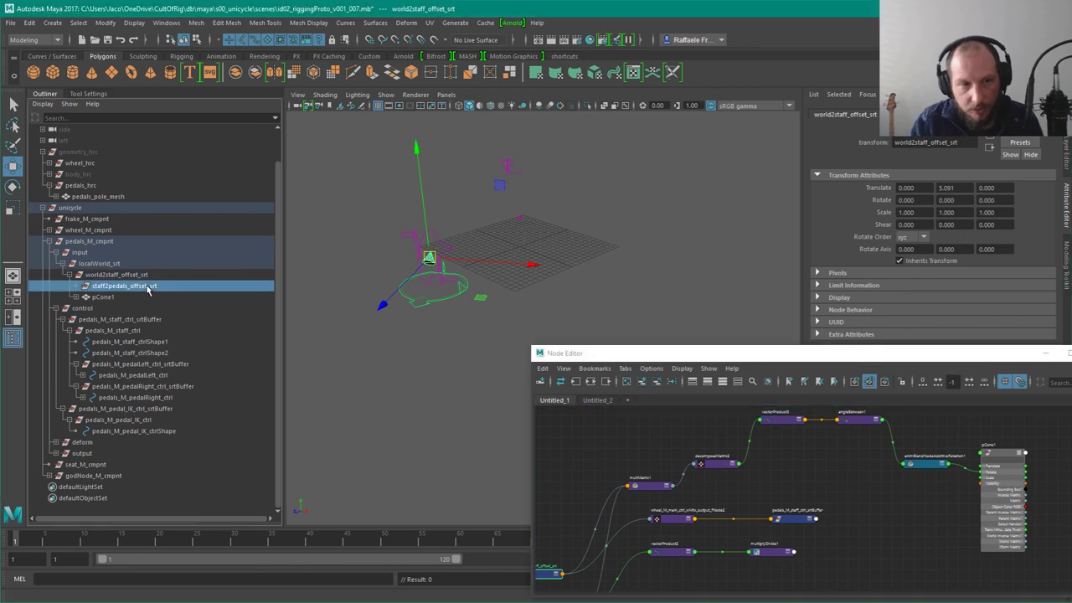
click(136, 275)
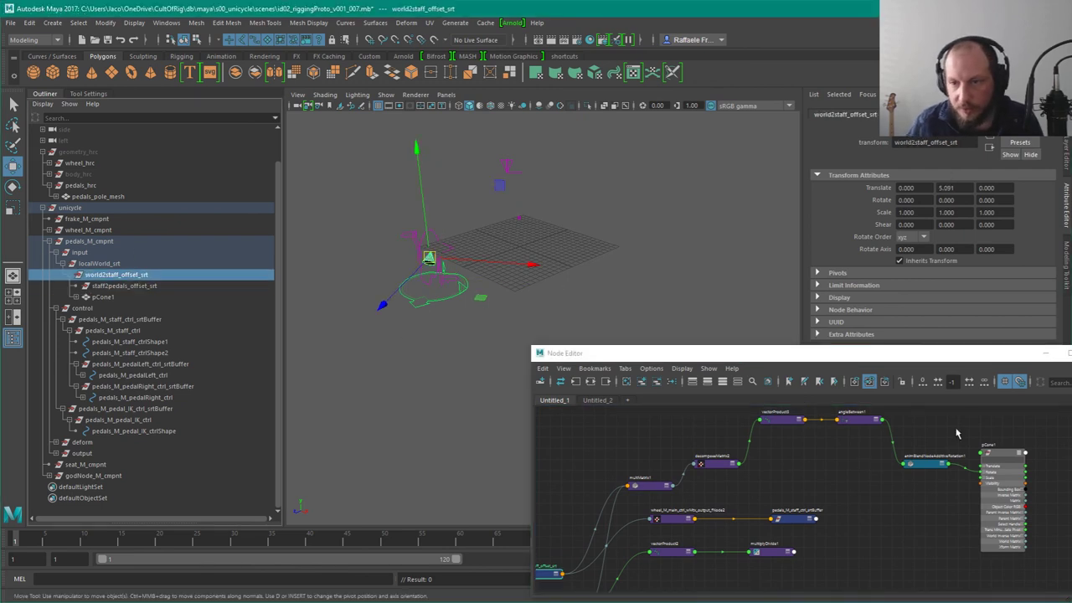
click(1011, 496)
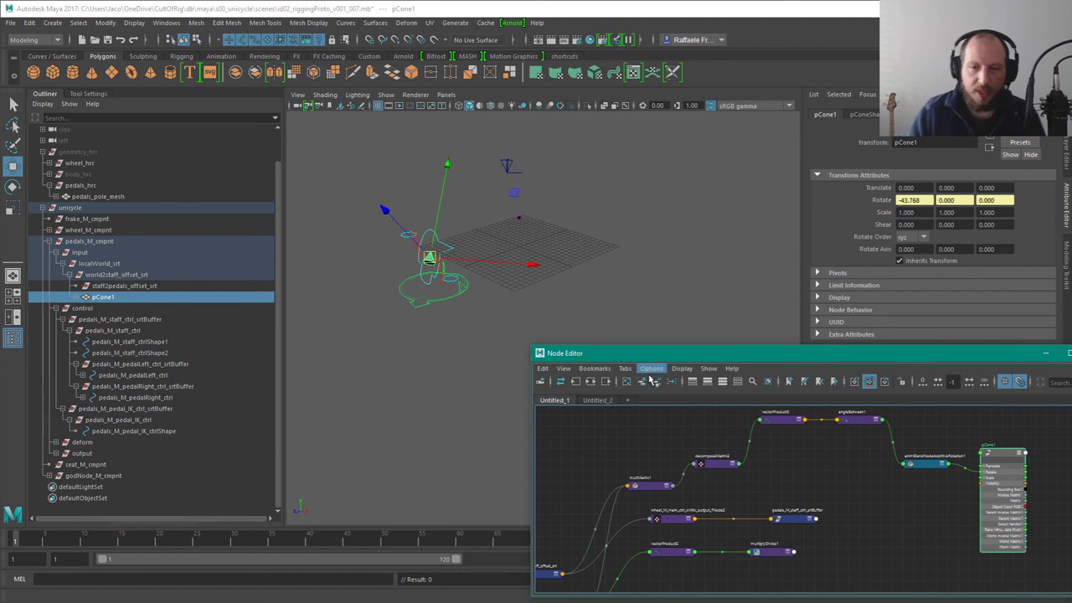
Step: Move pedals_M_pedal_IK_ctrl down close to the unicycle, to about 7.34, 3.31, 1.84, and inspect the cone's aim up close
click(509, 170)
alt+drag(508, 171, 559, 279)
alt+drag(544, 239, 587, 232)
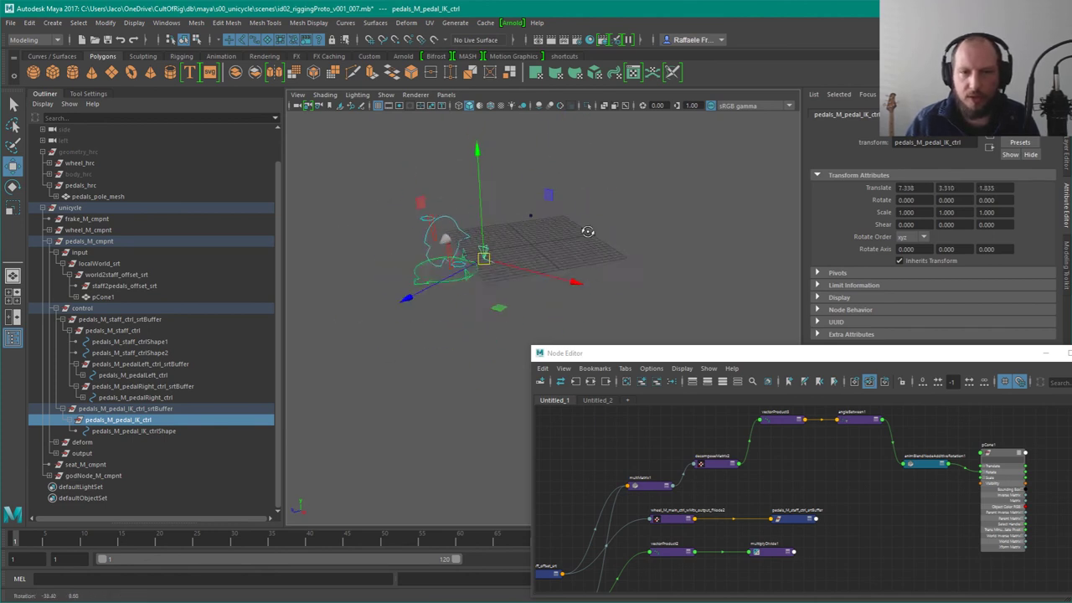
alt+right_drag(587, 232, 695, 318)
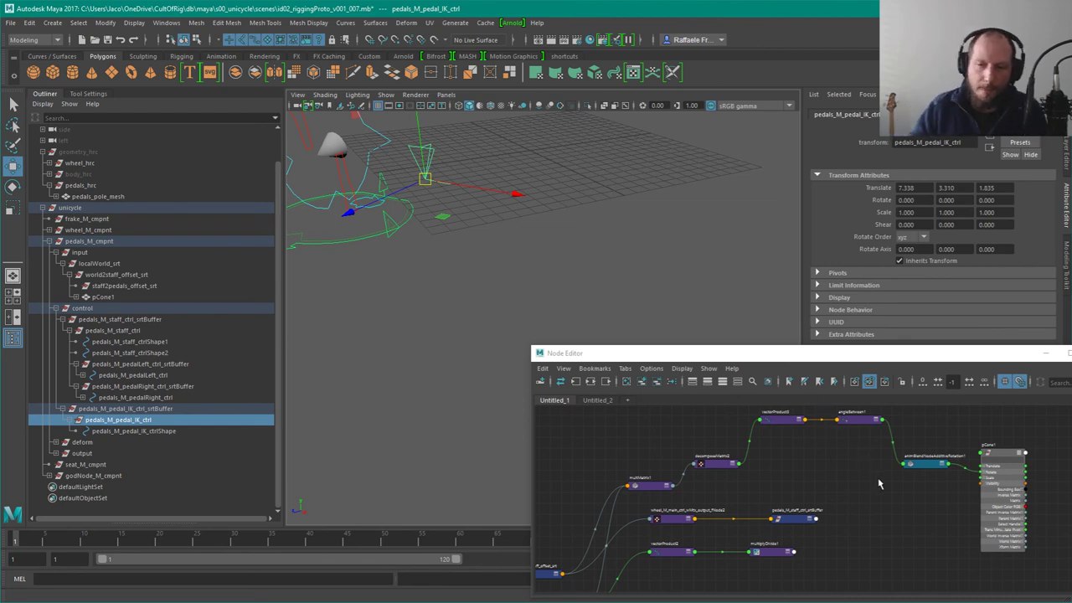
Step: Line up the vectorProduct3 and angleBetween1 nodes in a row between decomposeMatrix2 and the blend node
drag(855, 439, 787, 465)
click(830, 420)
drag(852, 426, 919, 469)
click(879, 424)
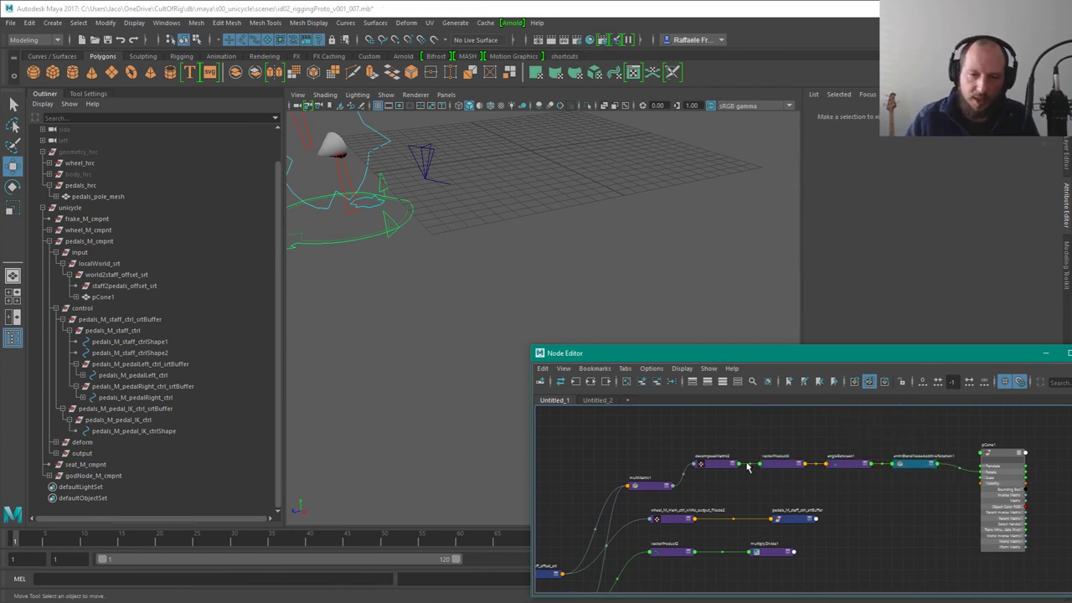
Step: Move the world2staff_offset_srt and pedals_M_pedal_IK_ctrl nodes up beside multMatrix1 and clear the selection
alt+middle_drag(679, 466, 790, 443)
scroll(788, 443, down, 1)
drag(660, 510, 704, 491)
click(678, 487)
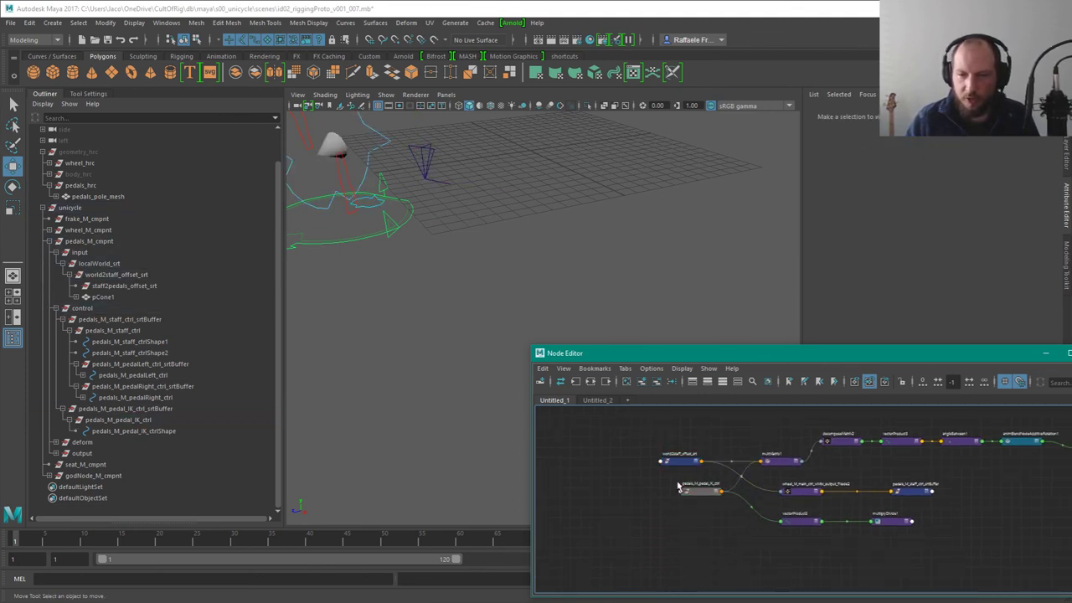
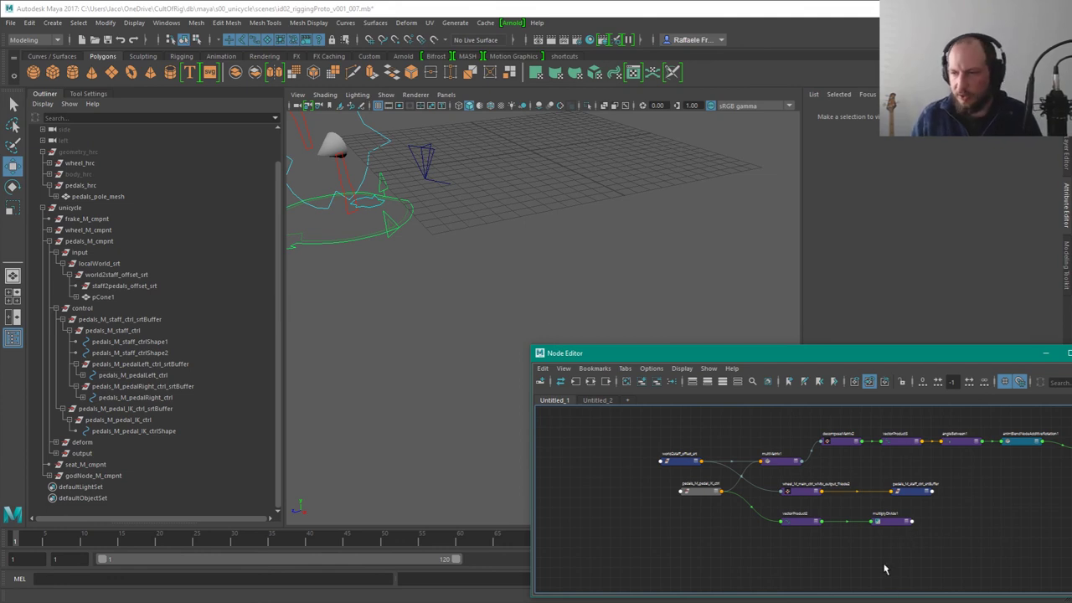
Step: Review the pedals hierarchy from localWorld_srt to pedals_M_pedal_IK_ctrl, clear the selection, and frame the whole rig
click(344, 157)
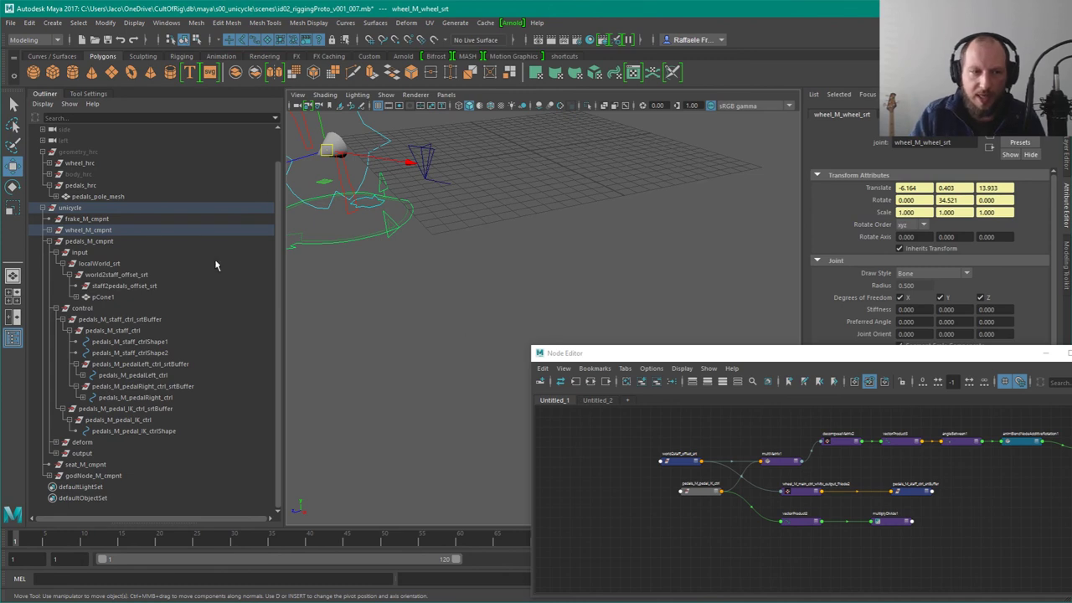
click(120, 262)
shift+click(157, 423)
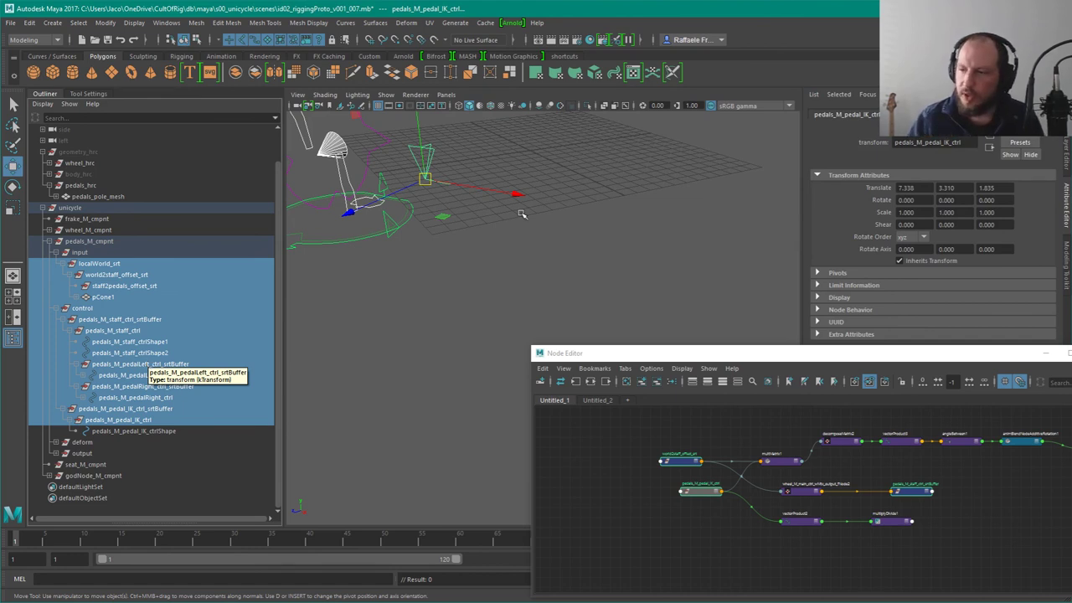
click(536, 281)
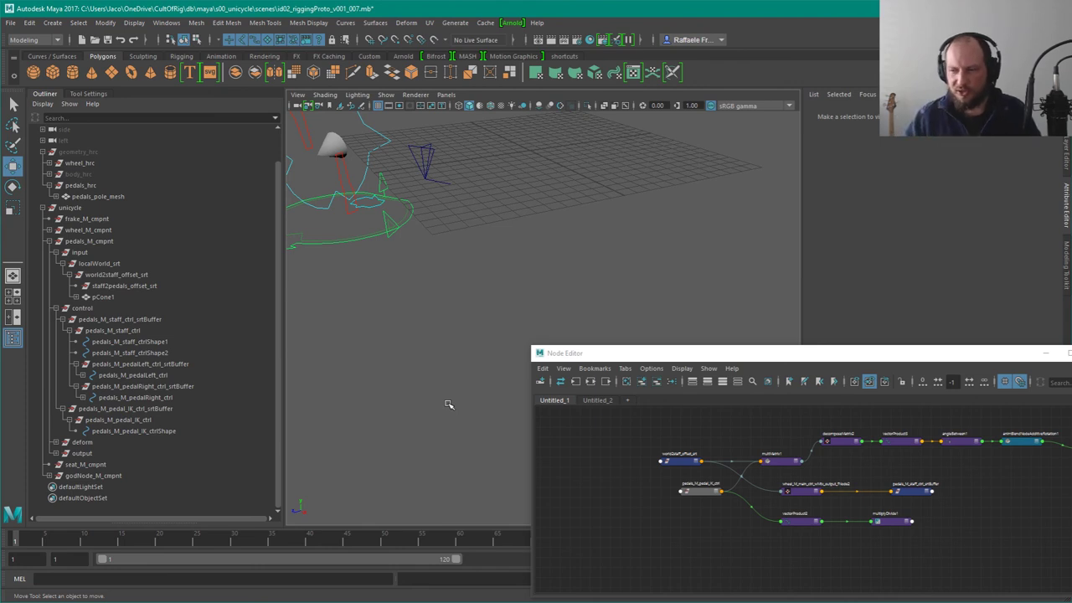
key(a)
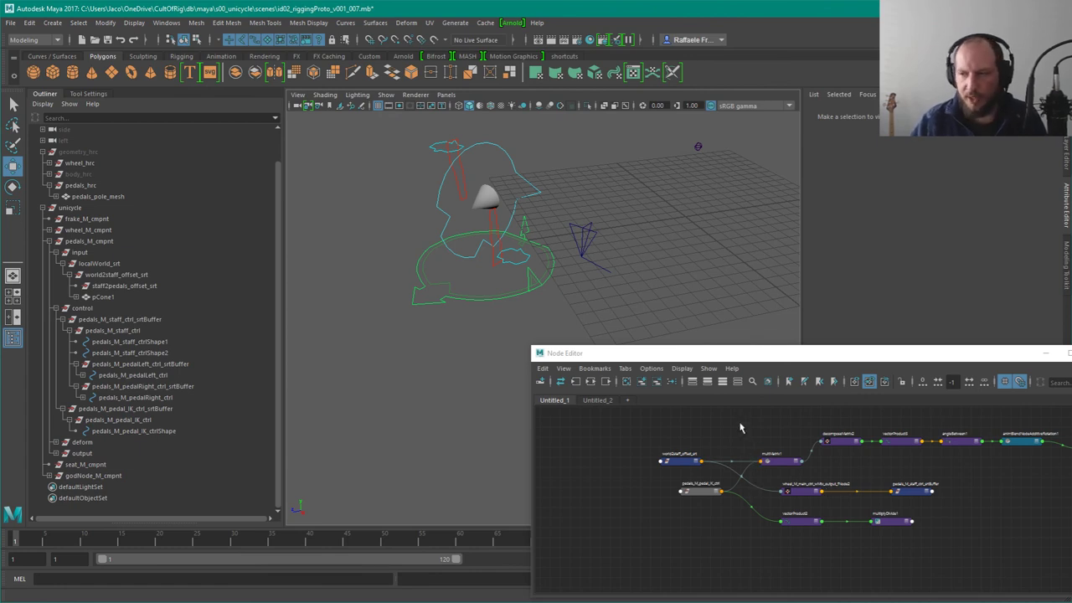
Step: Review the aiming node chain from multMatrix1 to the additive rotation blend node together with pedals_M_pedal_IK_ctrl, and save the scene
alt+middle_drag(988, 512, 883, 535)
scroll(883, 535, up, 1)
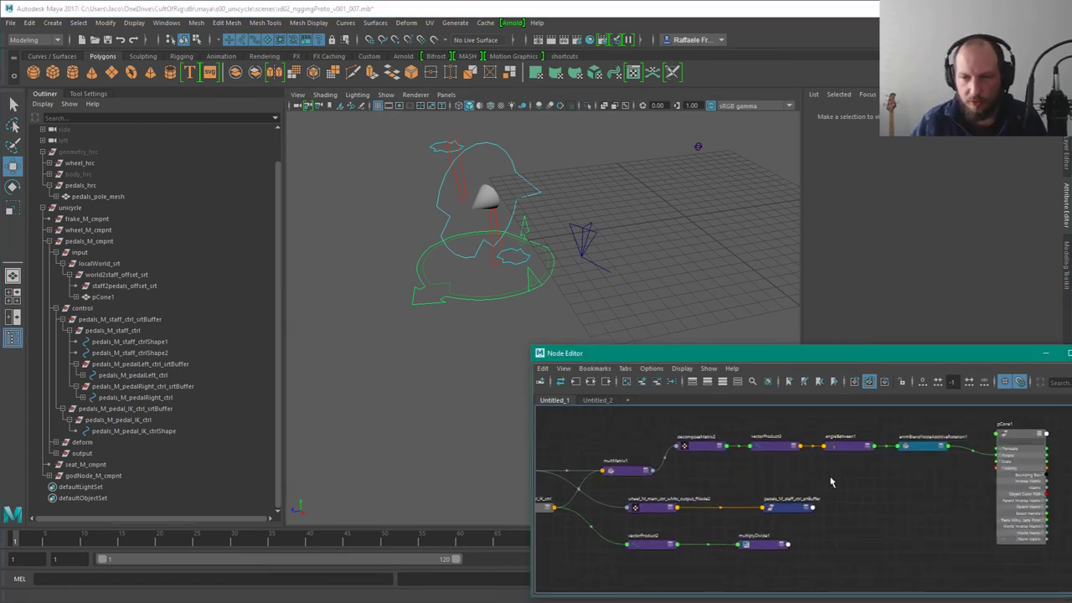
drag(598, 402, 494, 370)
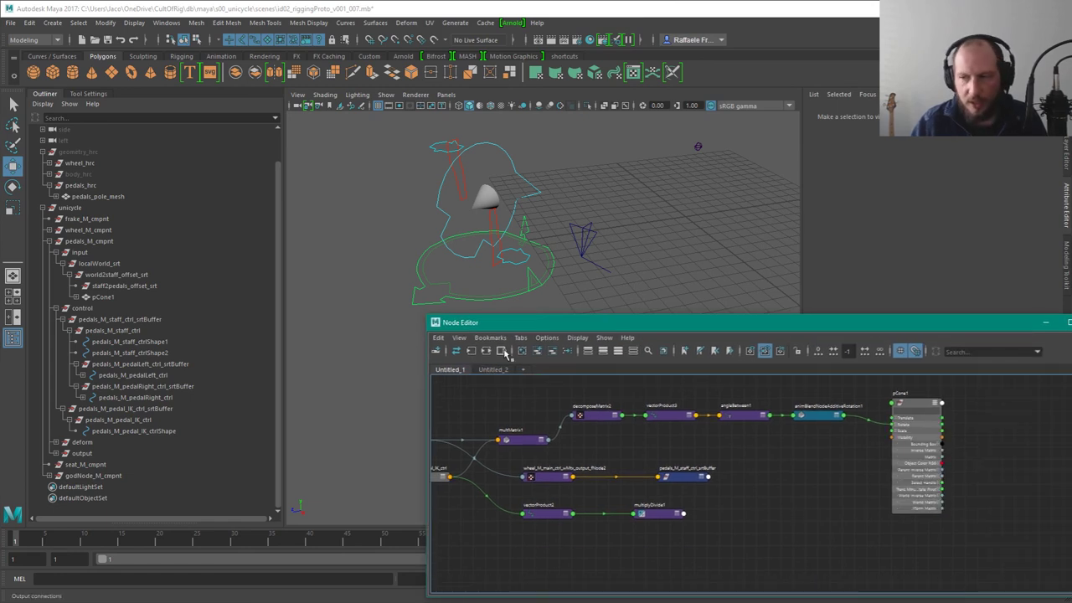
alt+drag(629, 193, 629, 224)
click(615, 194)
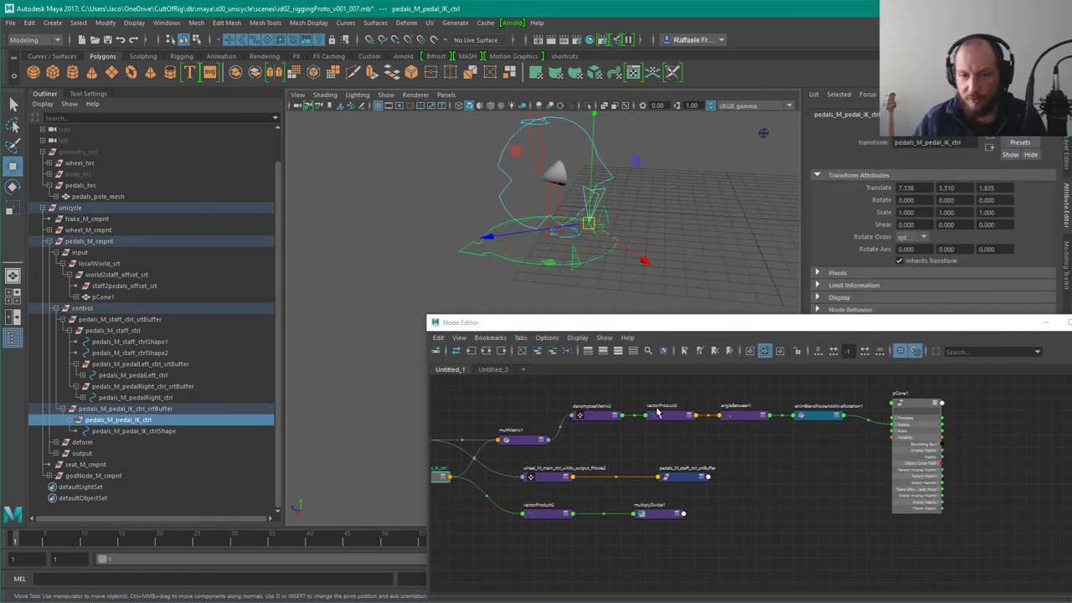
drag(521, 400, 832, 439)
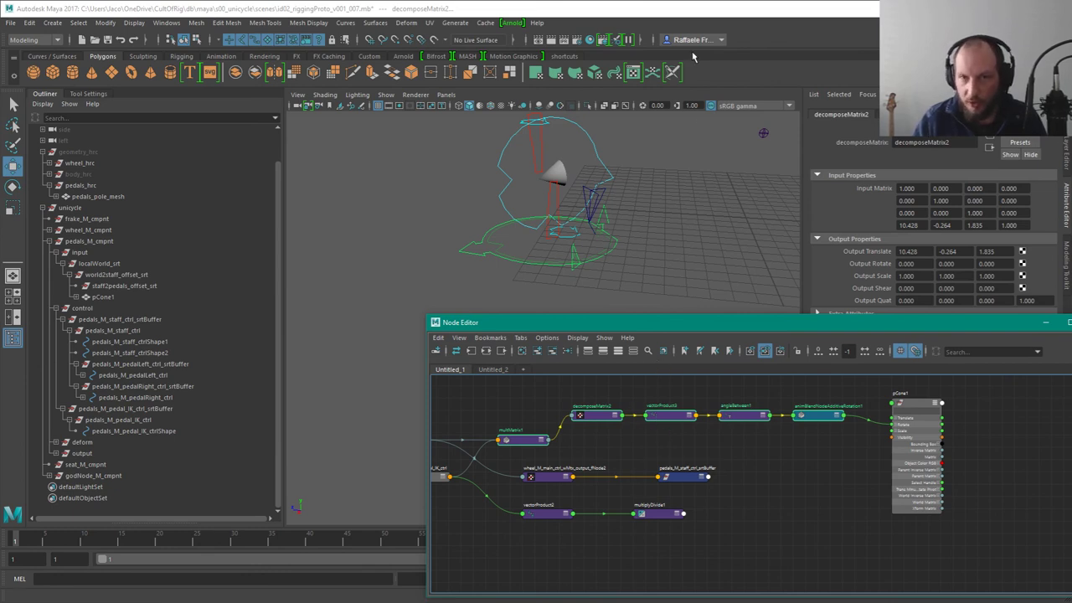
click(713, 10)
key(ctrl+s)
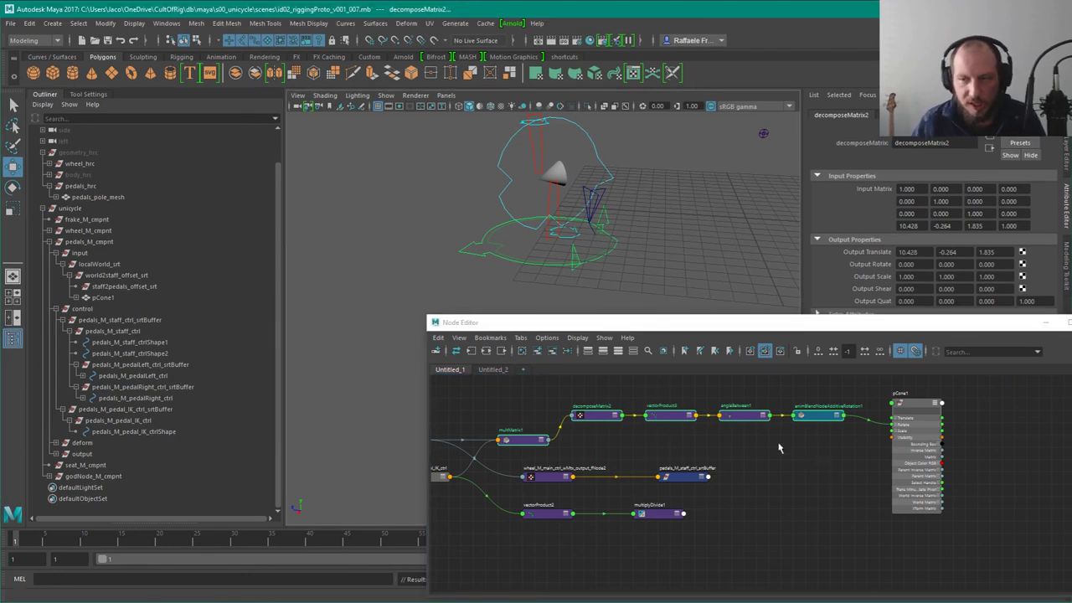
Step: Collapse the pCone1 node to show only its connected attributes, place it just beyond the blend node, and clear the selection
click(916, 409)
key(1)
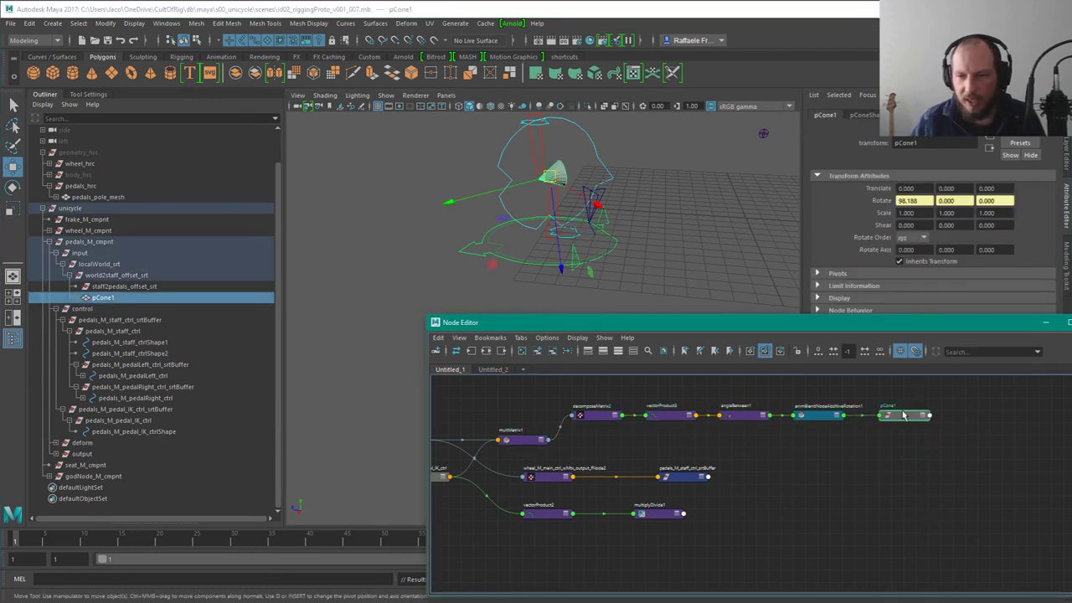
drag(903, 414, 906, 430)
key(2)
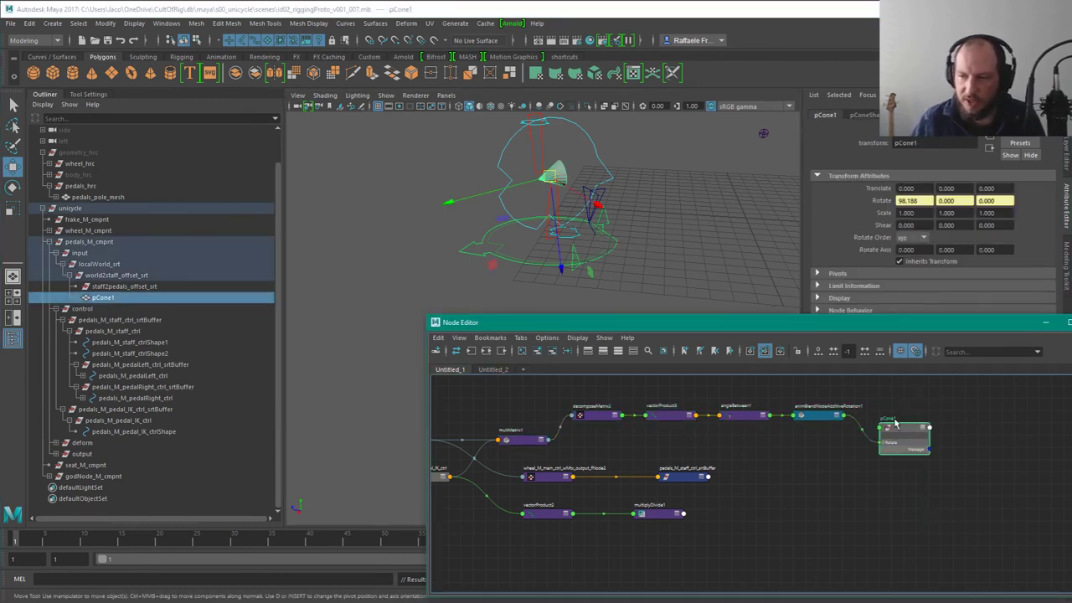
scroll(789, 539, down, 1)
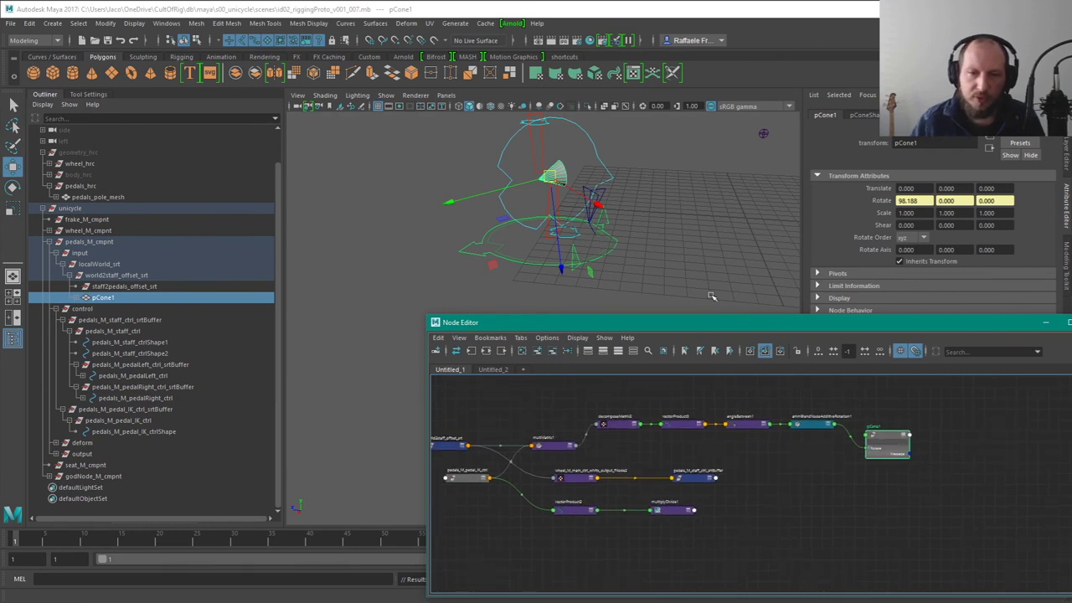
click(805, 552)
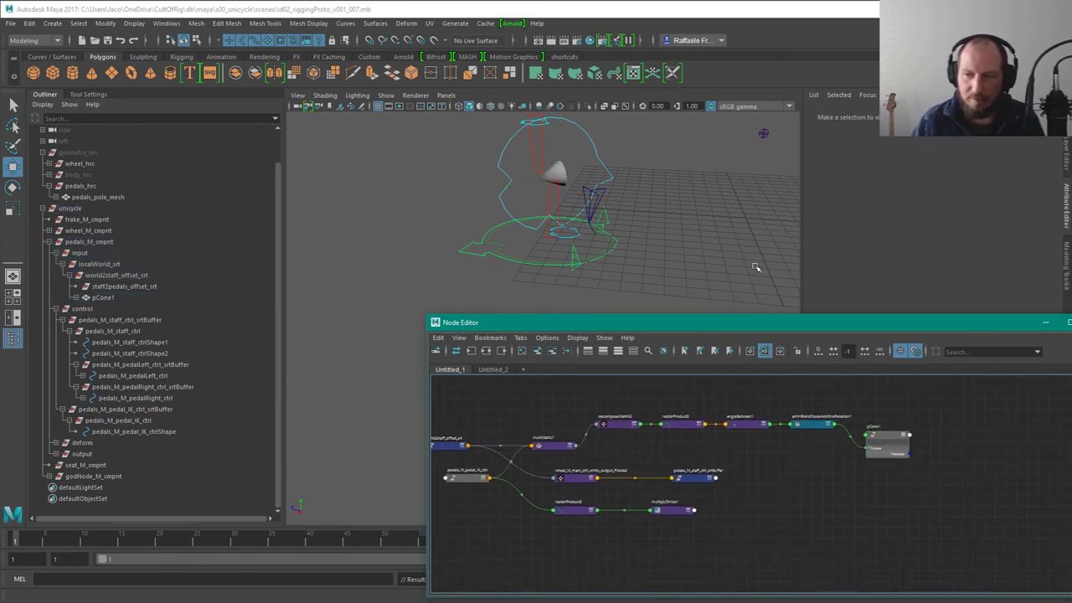
alt+middle_drag(796, 593, 795, 560)
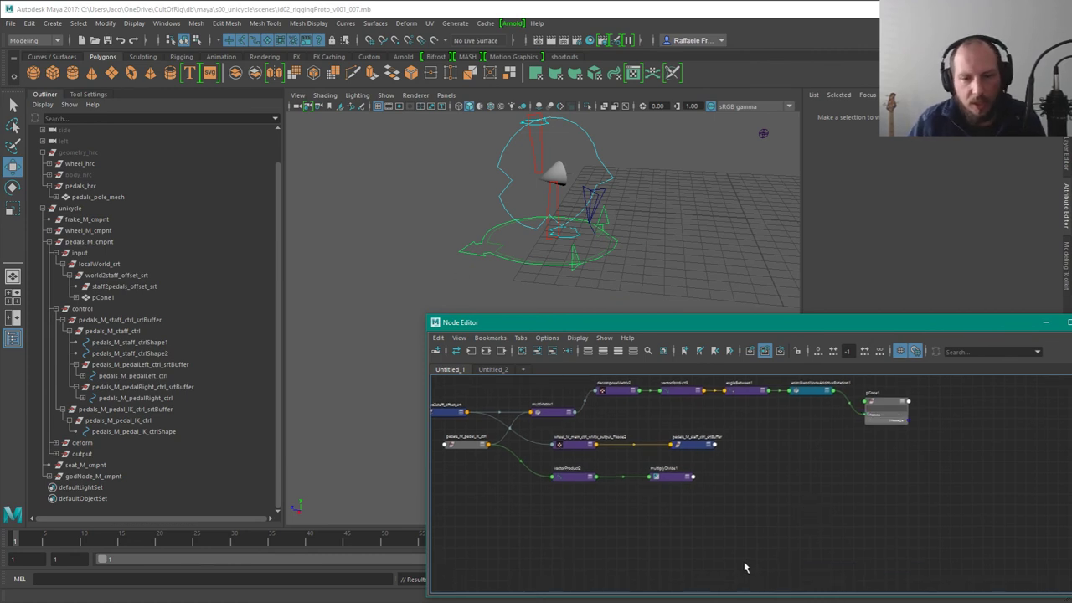
Step: Unhide the geometry_hrc group to display the unicycle's wheel and pedal meshes
click(78, 153)
key(shift+h)
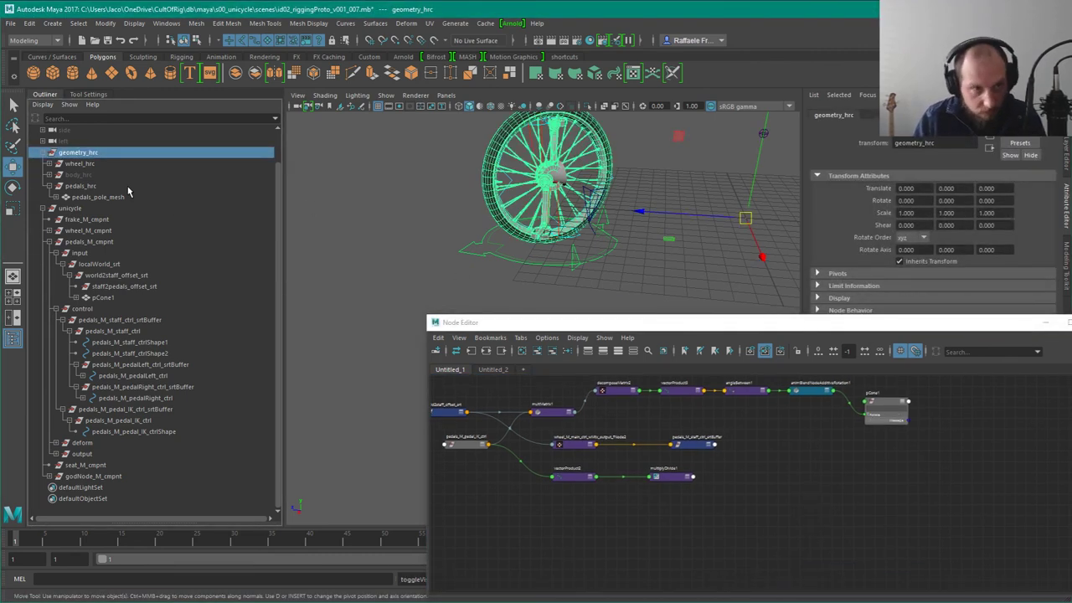
alt+drag(626, 256, 603, 253)
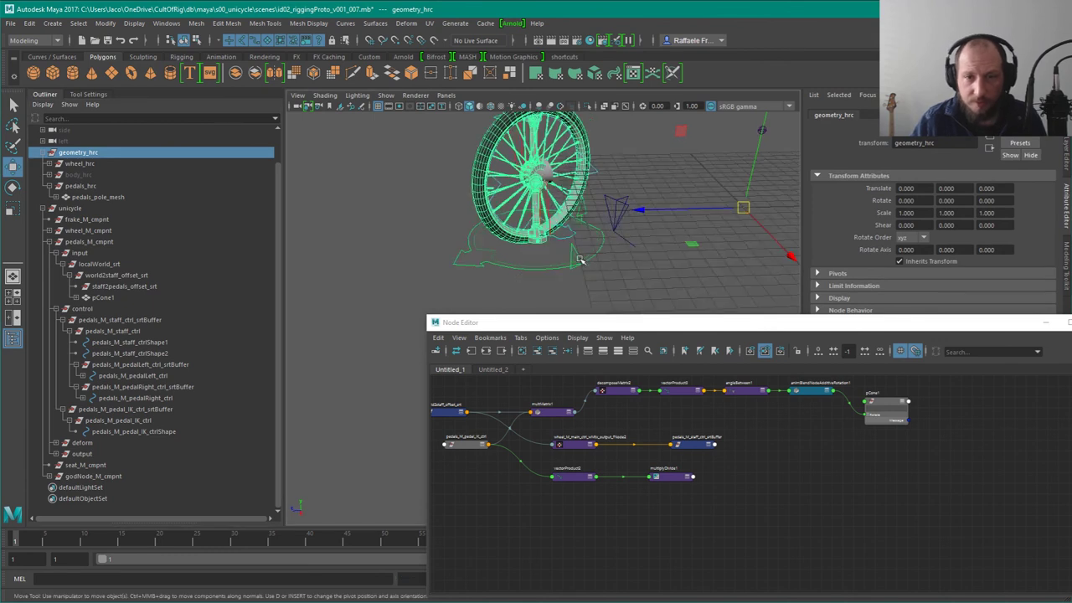
Step: Reset godNode_M_master_ctrl to the origin by setting all its translate values and its Y rotation to 0
click(578, 257)
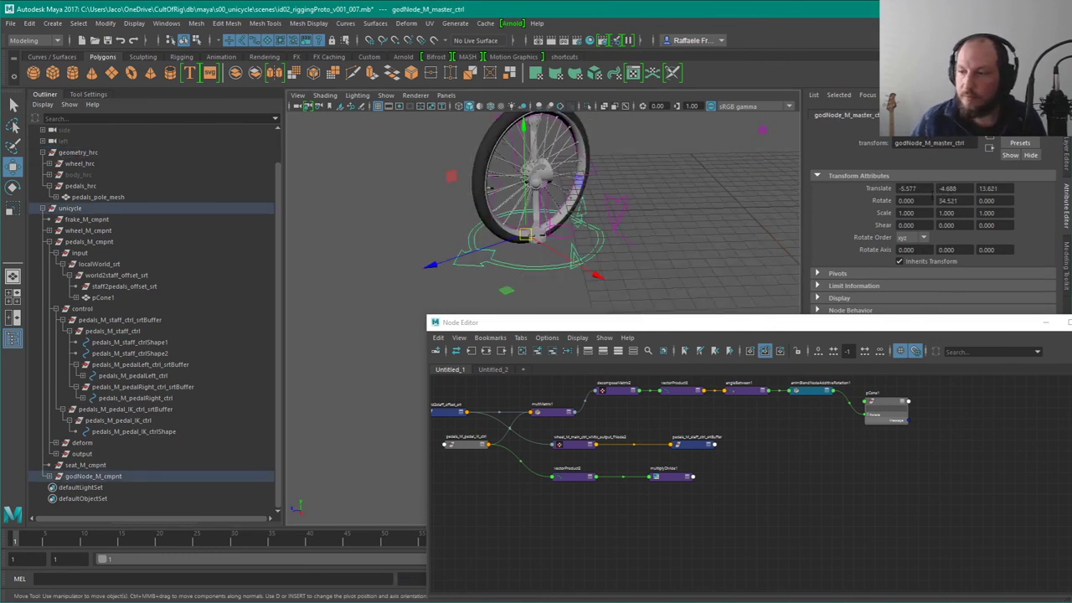
double_click(909, 188)
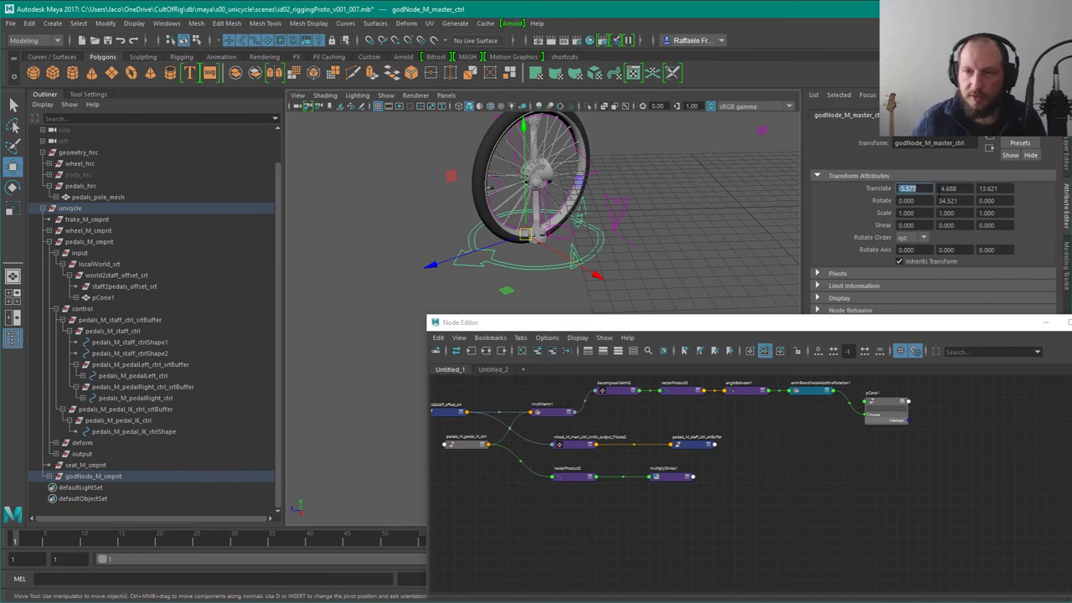
text(0)
key(Tab)
text(0)
key(Tab)
text(0)
key(Tab)
key(Tab)
text(0)
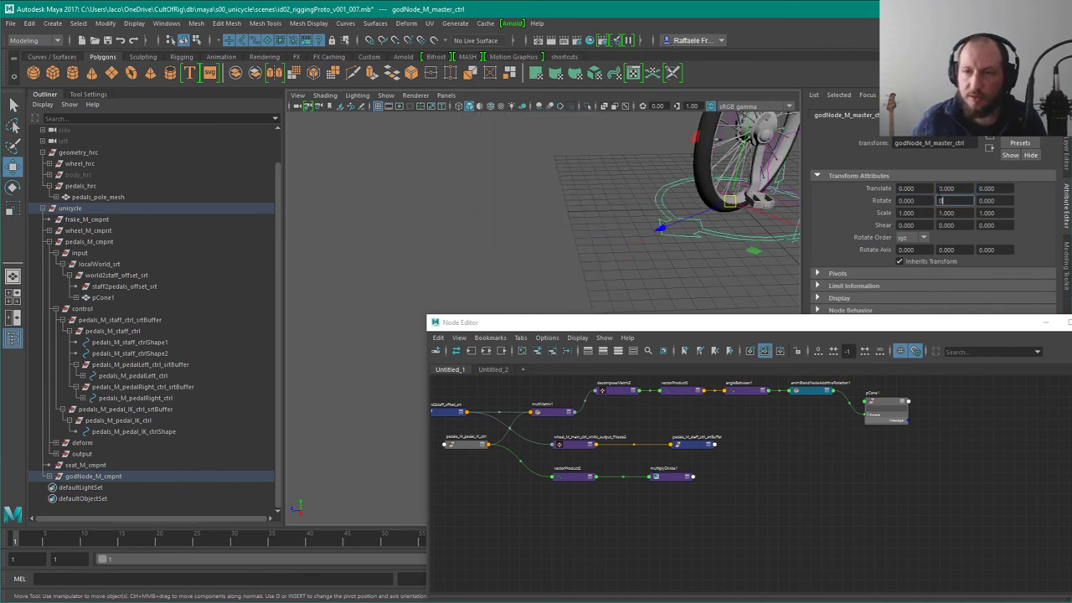
key(Return)
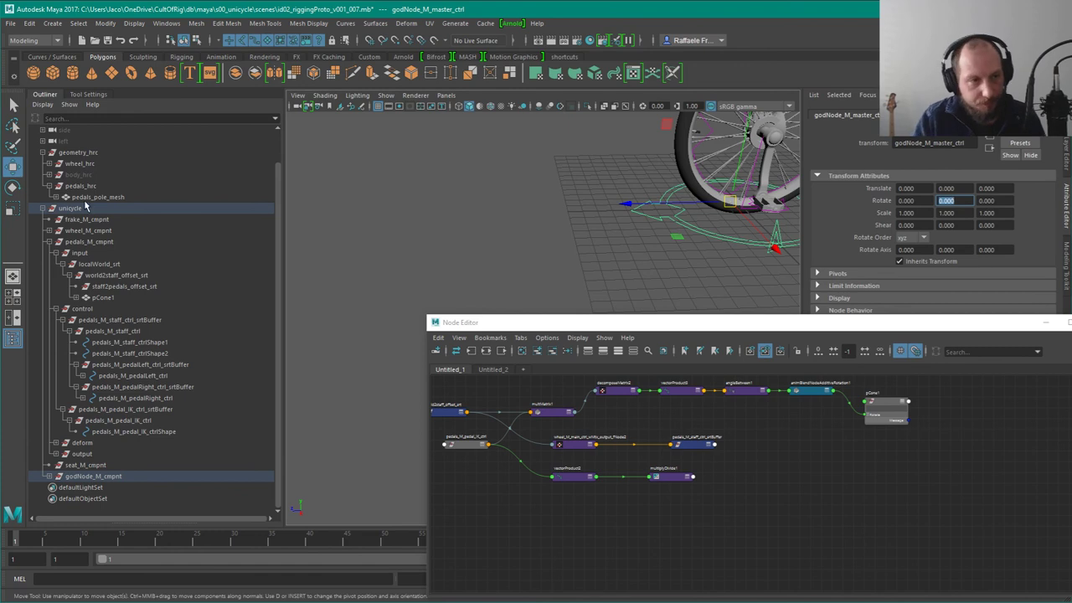
Step: Look inside the hidden body_hrc group in the geometry hierarchy and collapse it again
alt+middle_drag(742, 141, 610, 262)
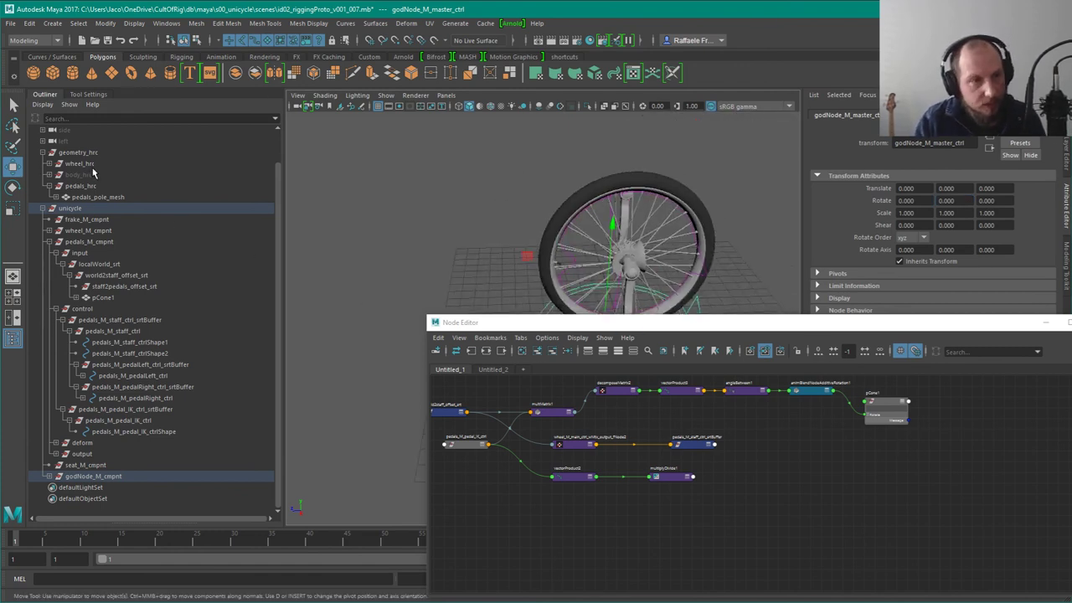
click(93, 173)
click(49, 175)
scroll(52, 194, down, 1)
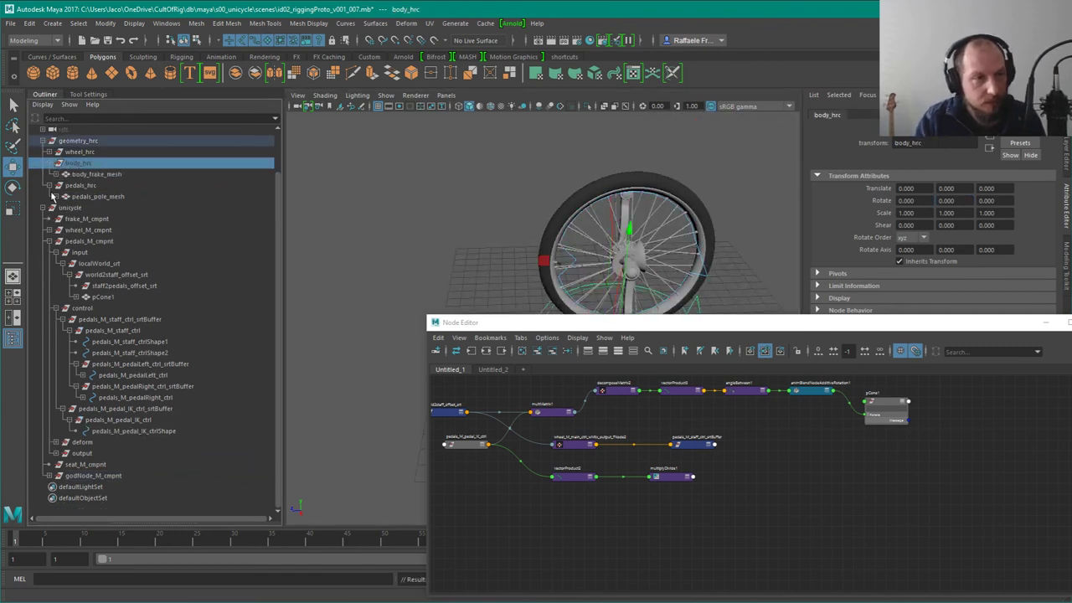
click(49, 162)
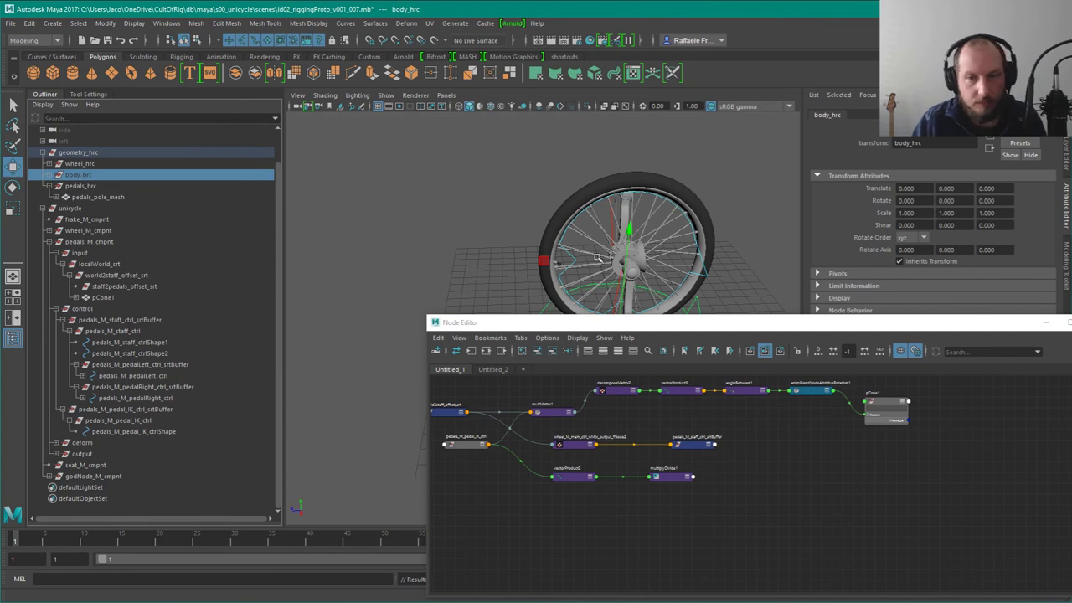
Step: Trace pedals_pole_mesh to its driving joint pedals_M_pole_srt in the node graph and reveal that joint under the deform group
alt+middle_drag(597, 256, 600, 178)
alt+drag(599, 177, 690, 185)
alt+right_drag(812, 450, 806, 523)
alt+middle_drag(661, 495, 751, 360)
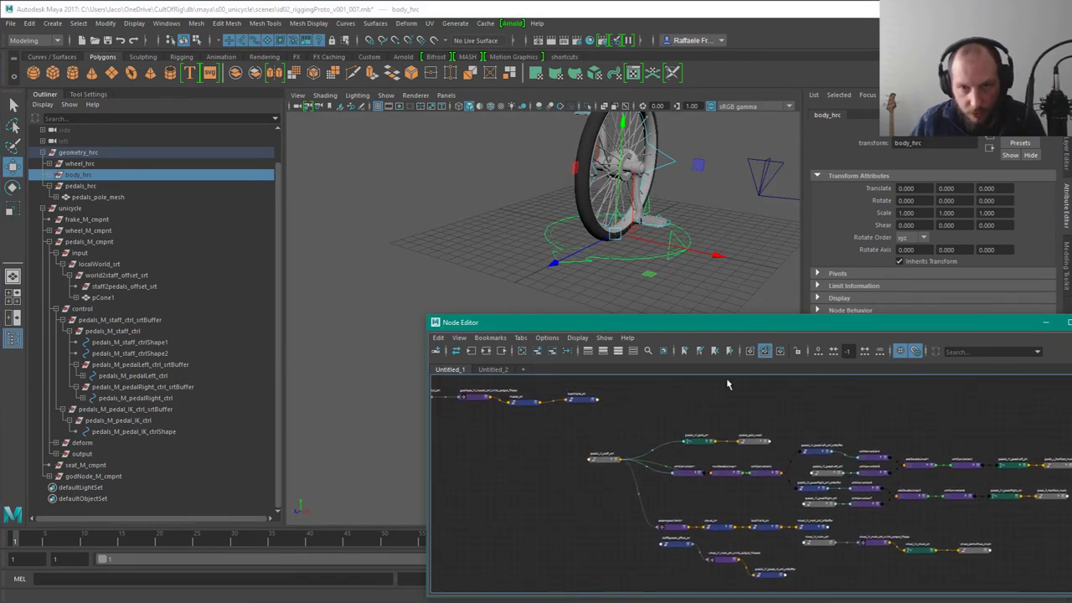
click(634, 229)
alt+middle_drag(716, 498, 671, 483)
scroll(669, 482, up, 2)
click(761, 460)
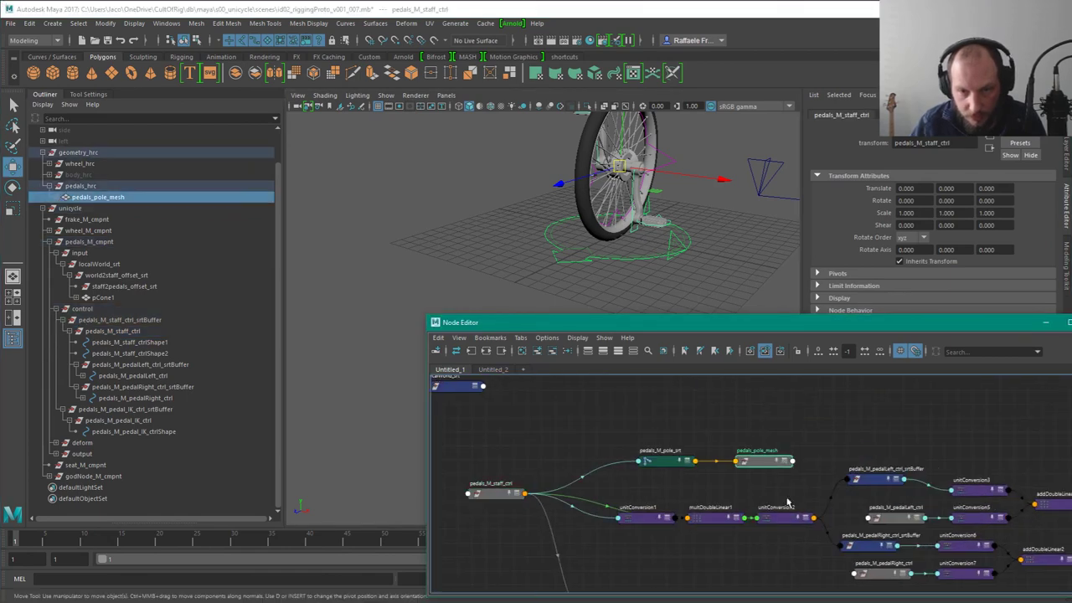
alt+middle_drag(778, 453, 682, 495)
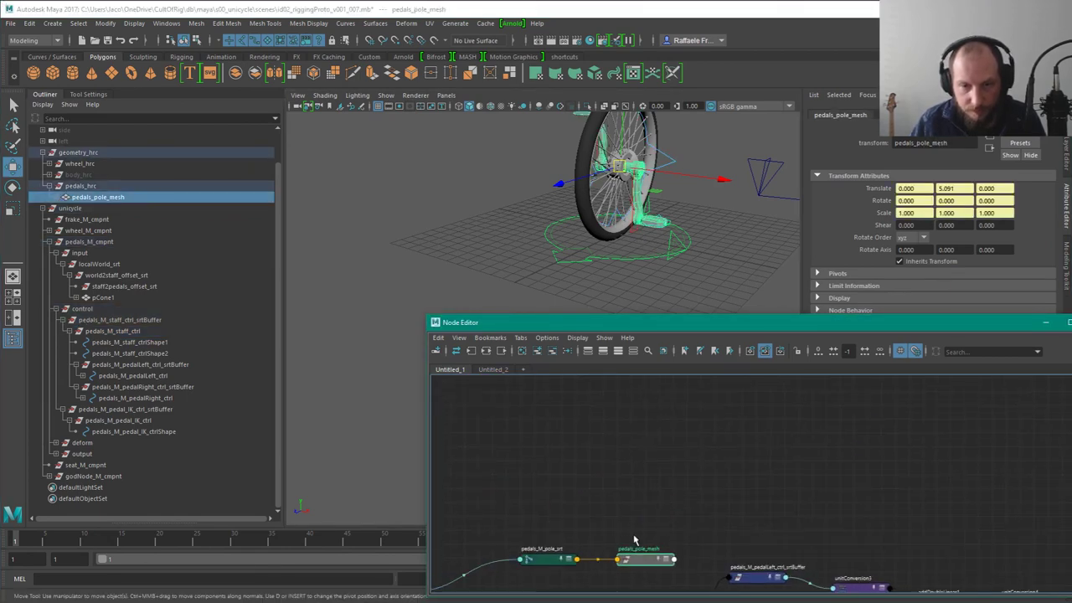
click(549, 559)
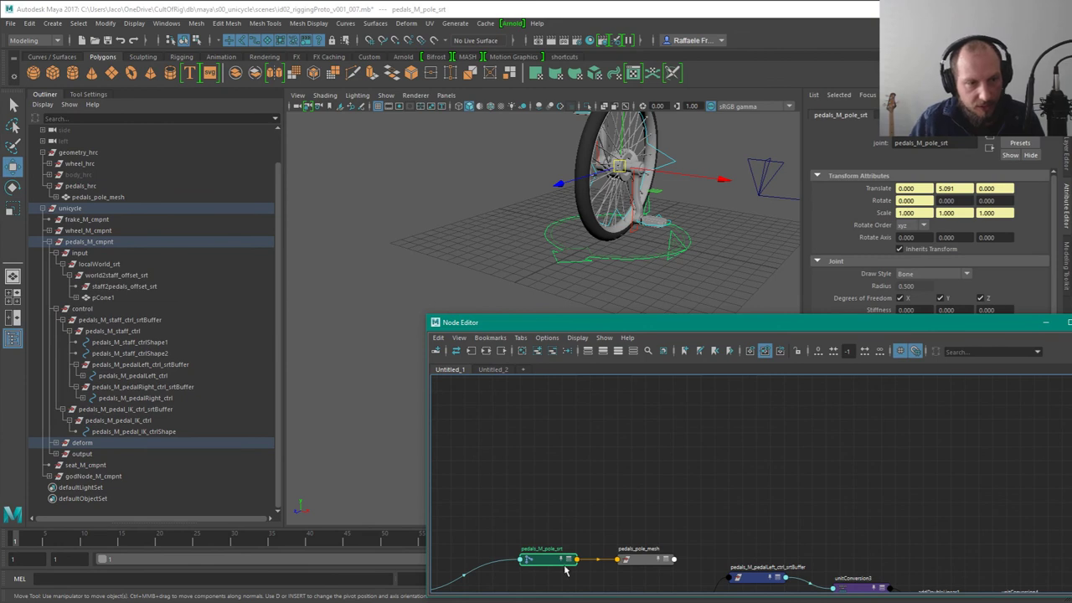
click(56, 442)
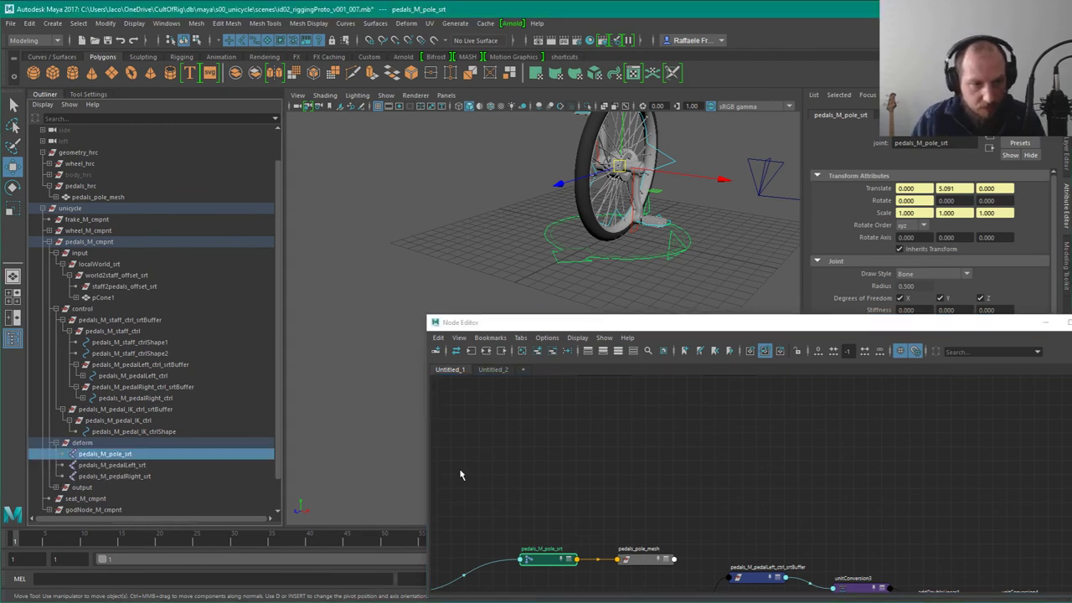
Step: Bring the pedals_M_pole_srt and pedals_pole_mesh nodes up near the aiming network and frame the pedal mesh in the viewport
alt+middle_drag(620, 469, 801, 392)
scroll(786, 412, down, 1)
drag(725, 416, 839, 478)
drag(745, 473, 917, 405)
alt+middle_drag(936, 402, 754, 528)
alt+middle_drag(767, 398, 716, 522)
drag(714, 559, 738, 516)
key(ctrl+z)
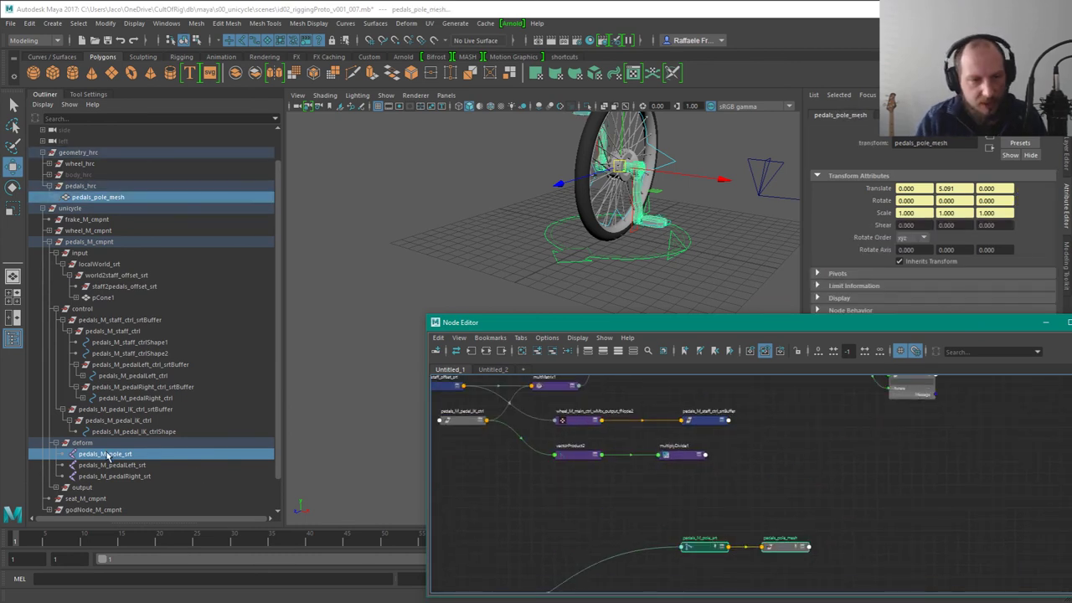
key(f)
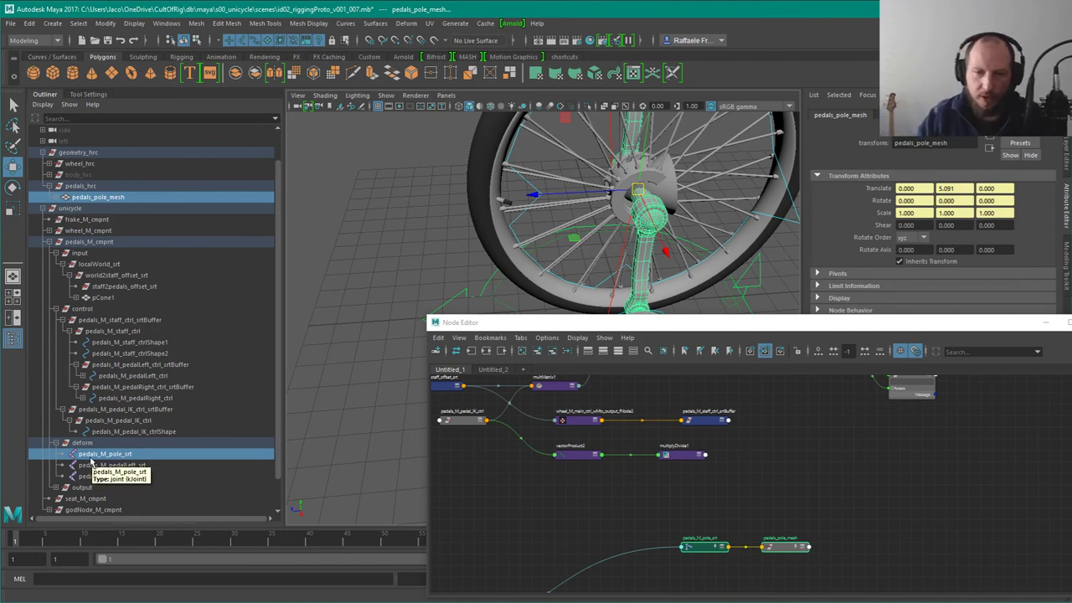
Step: Place the pedals_M_pole_srt and pedals_pole_mesh nodes beyond multiplyDivide1, show all their attributes, and expand the joint's Rotate channels
drag(705, 524, 787, 569)
drag(717, 549, 809, 468)
key(2)
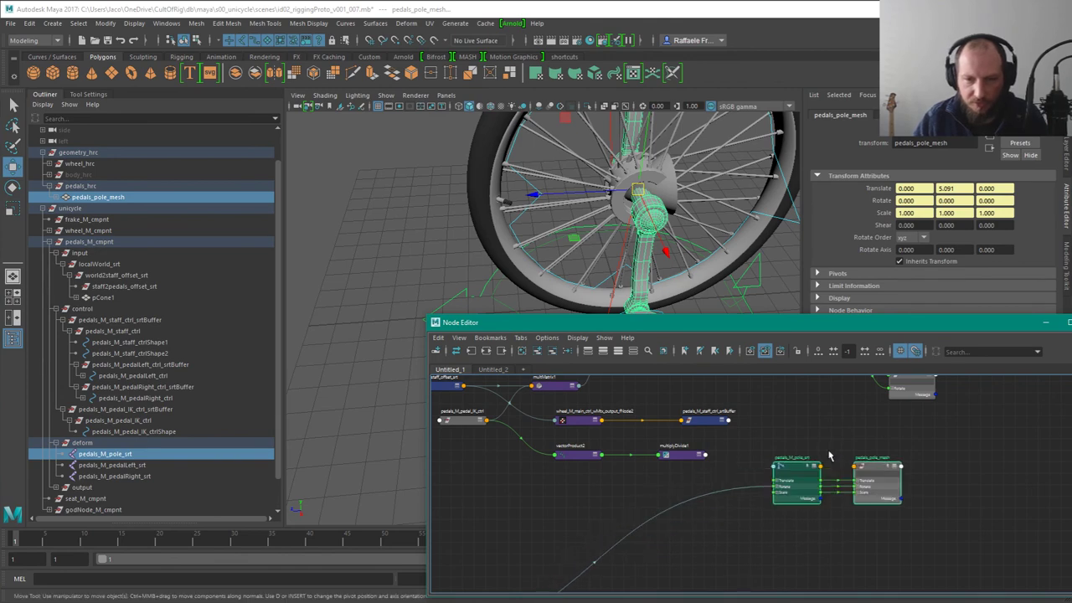
key(3)
alt+right_drag(779, 412, 835, 455)
alt+middle_drag(835, 455, 763, 437)
drag(729, 514, 729, 510)
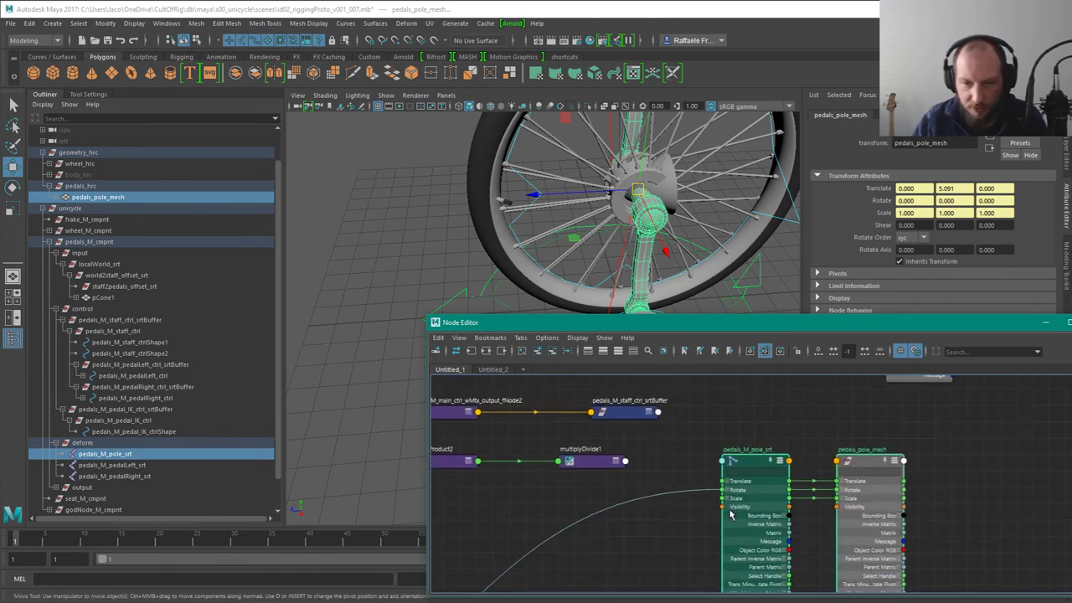
click(725, 490)
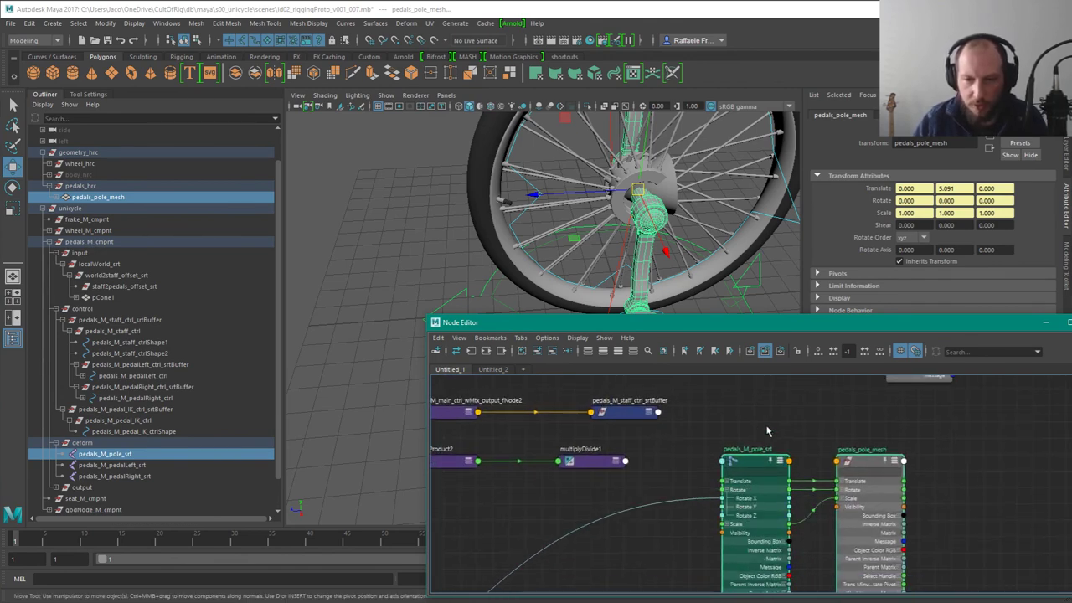
Step: Reposition the pedals_pole_mesh and pedals_M_pole_srt nodes below pCone1, near the output side of the blend node
scroll(746, 407, down, 4)
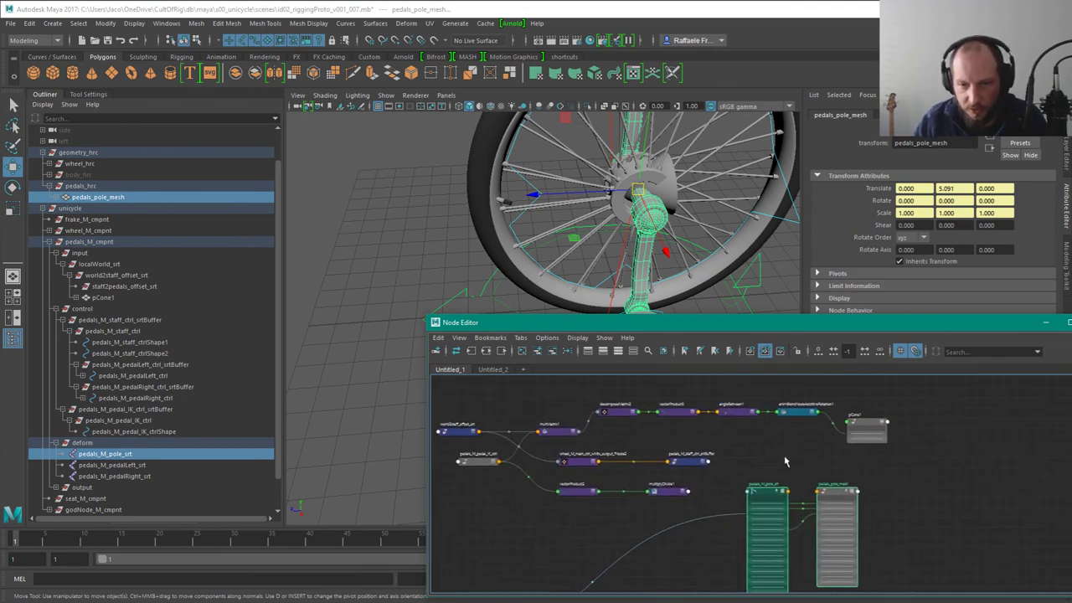
click(796, 413)
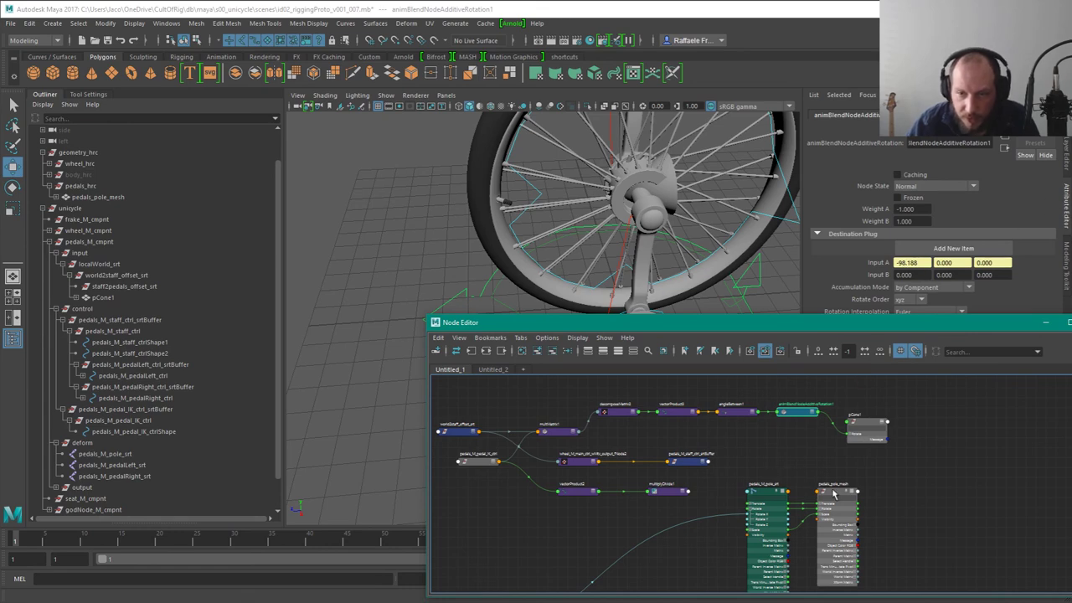
drag(831, 493, 892, 483)
click(768, 506)
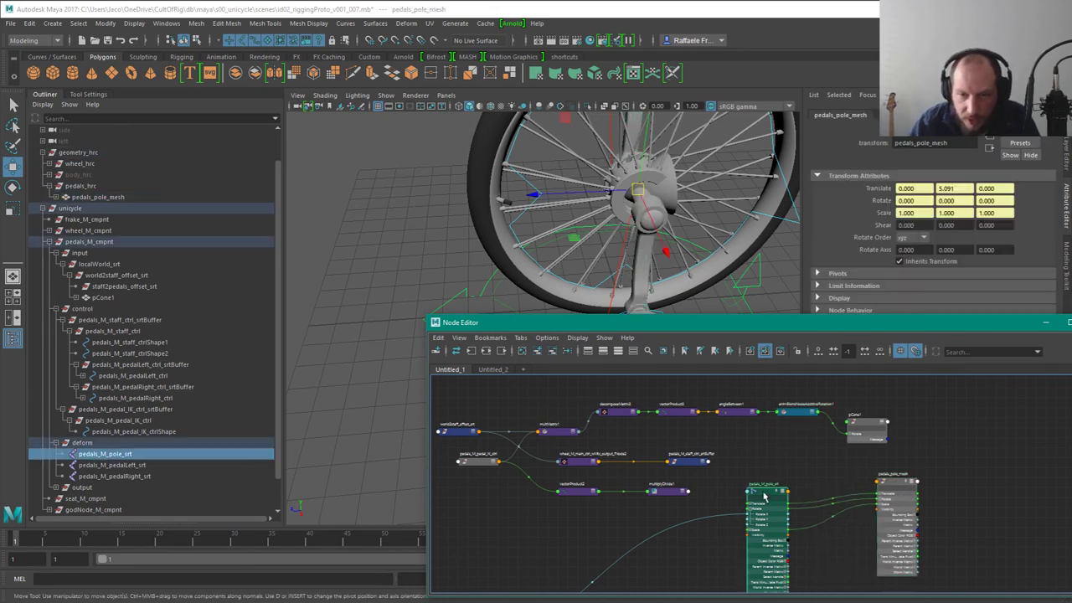
scroll(770, 456, up, 5)
drag(738, 527, 894, 488)
alt+middle_drag(843, 446, 837, 401)
scroll(837, 402, down, 3)
Step: Shift the pCone1 node farther from the blend node and select animBlendNodeAdditiveRotation1
click(926, 435)
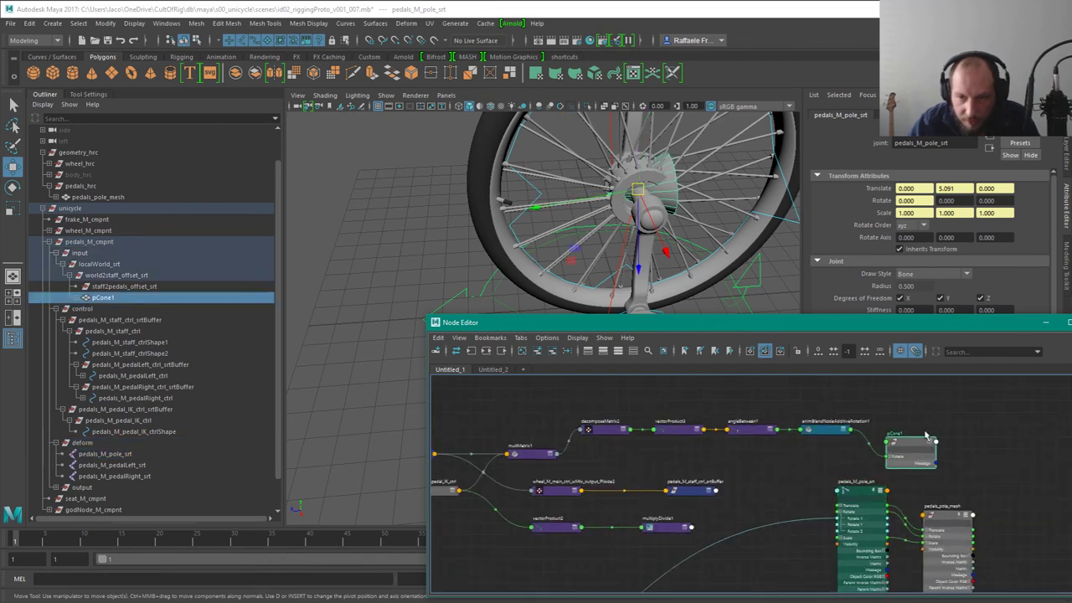
drag(926, 436, 952, 446)
drag(858, 461, 879, 493)
click(826, 432)
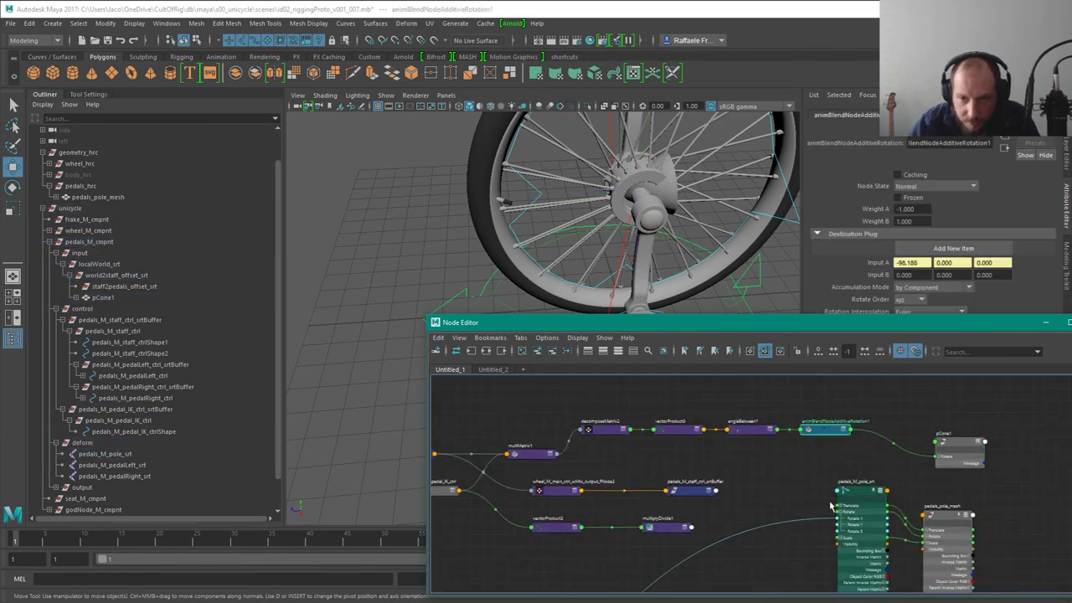
Step: Locate the pedals_M_staff_ctrl node in the graph and expand its connected attributes
alt+middle_drag(739, 589, 950, 325)
drag(569, 414, 590, 465)
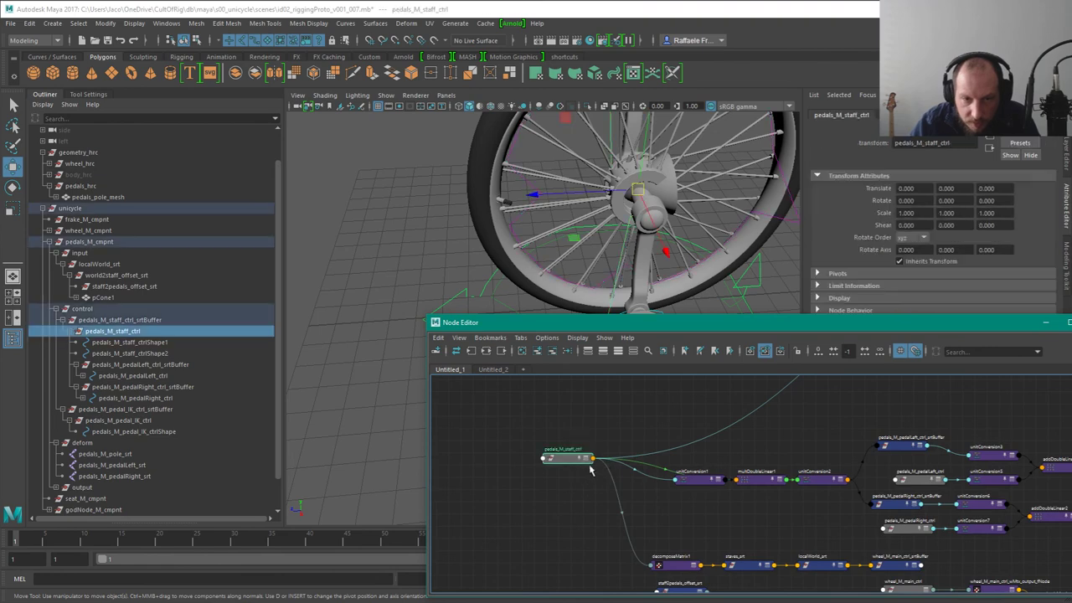
key(2)
key(3)
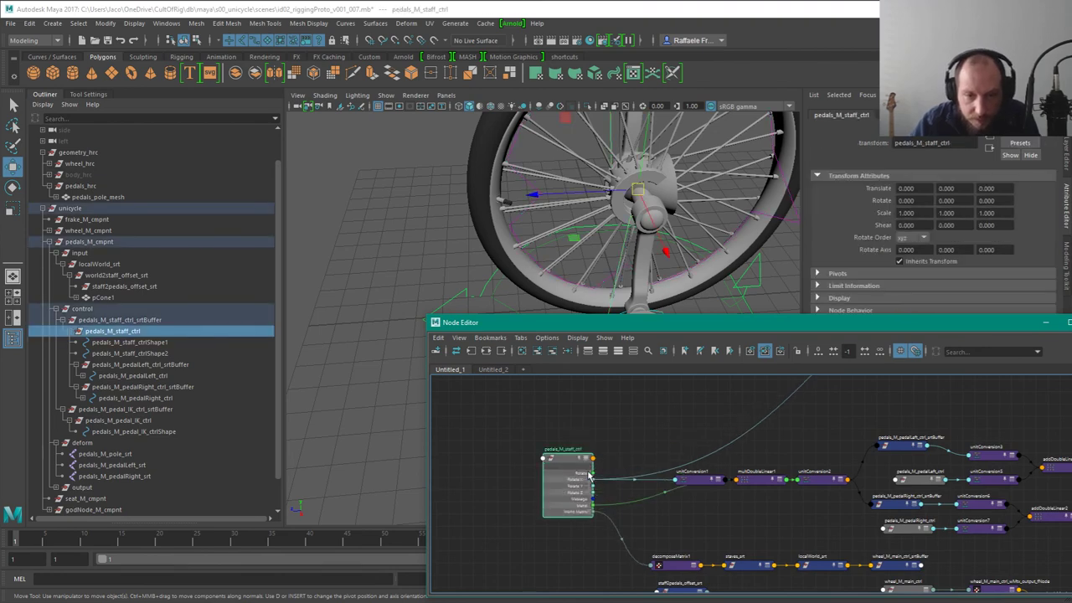
Step: Bring the pedals_M_staff_ctrl node up beside animBlendNodeAdditiveRotation1 and the pedals_M_pole_srt joint node
alt+middle_drag(651, 476, 612, 596)
scroll(637, 524, down, 2)
scroll(636, 524, down, 2)
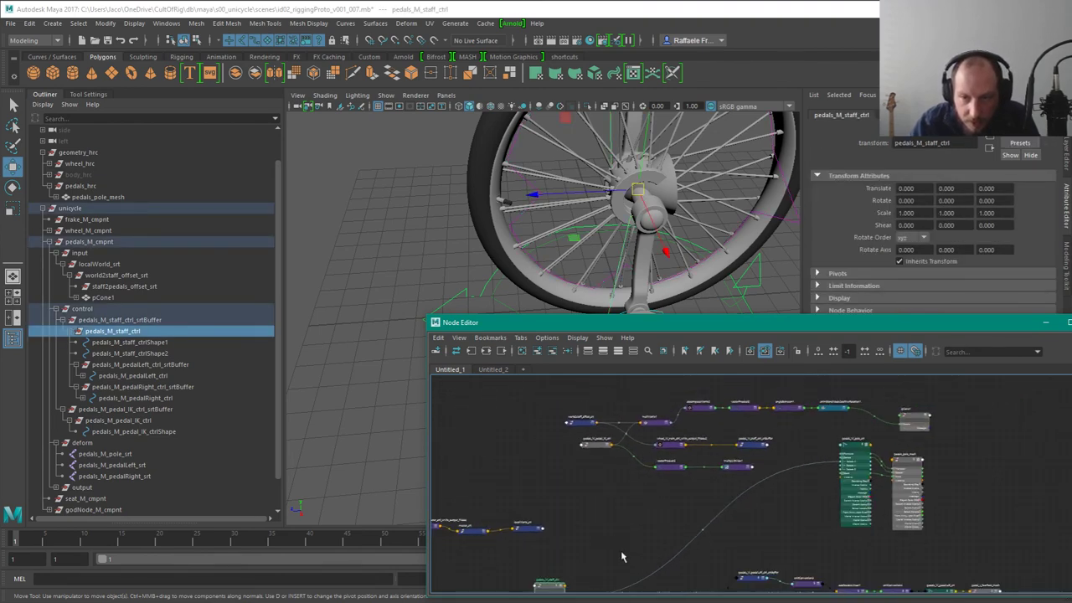
scroll(621, 550, down, 2)
drag(541, 543, 722, 441)
alt+right_drag(761, 462, 863, 564)
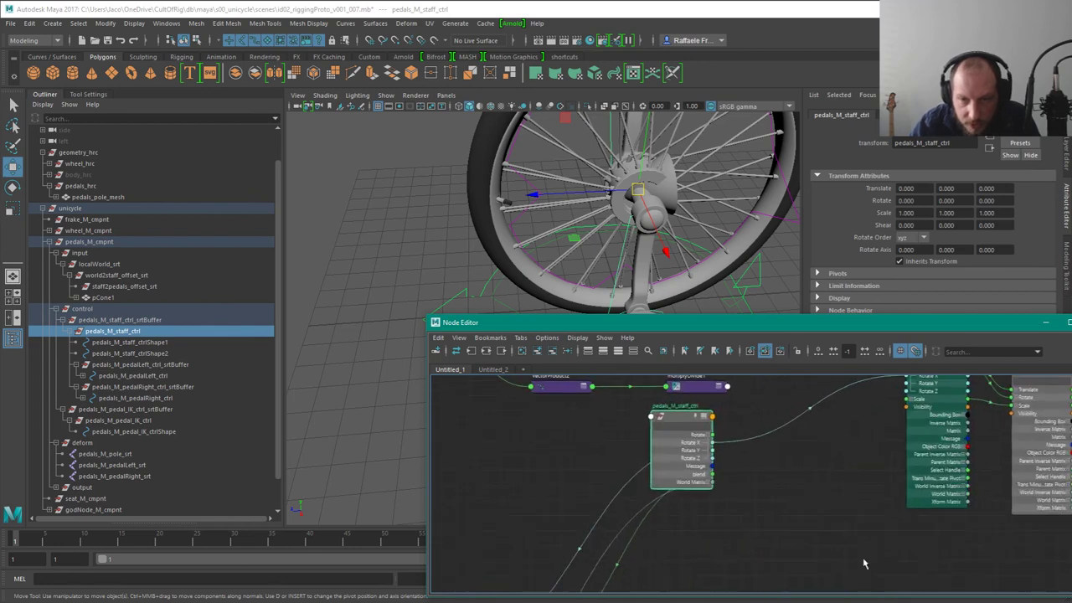
alt+middle_drag(720, 383, 633, 570)
alt+middle_drag(706, 519, 638, 472)
drag(545, 561, 664, 442)
Step: Show all attributes of animBlendNodeAdditiveRotation1 and connect the Rotate output of pedals_M_staff_ctrl to its Input B
click(720, 407)
click(711, 427)
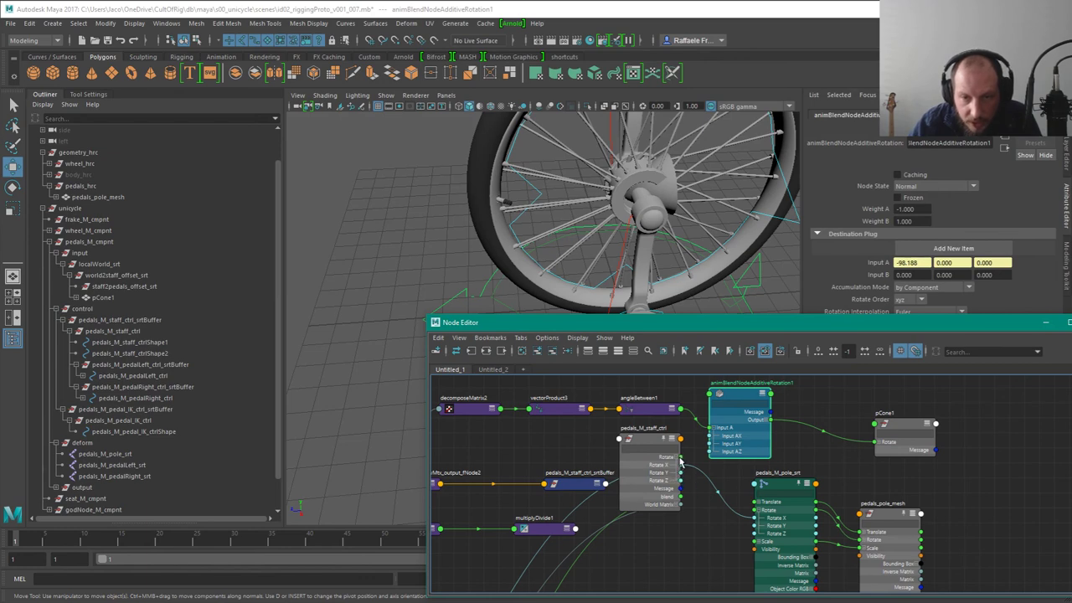
key(3)
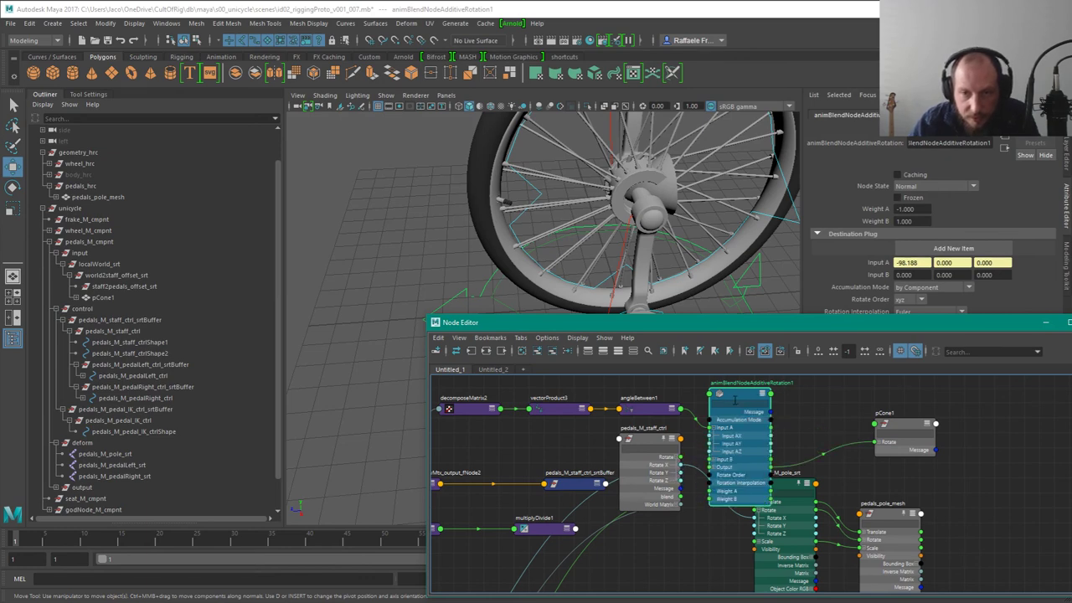
scroll(758, 444, up, 3)
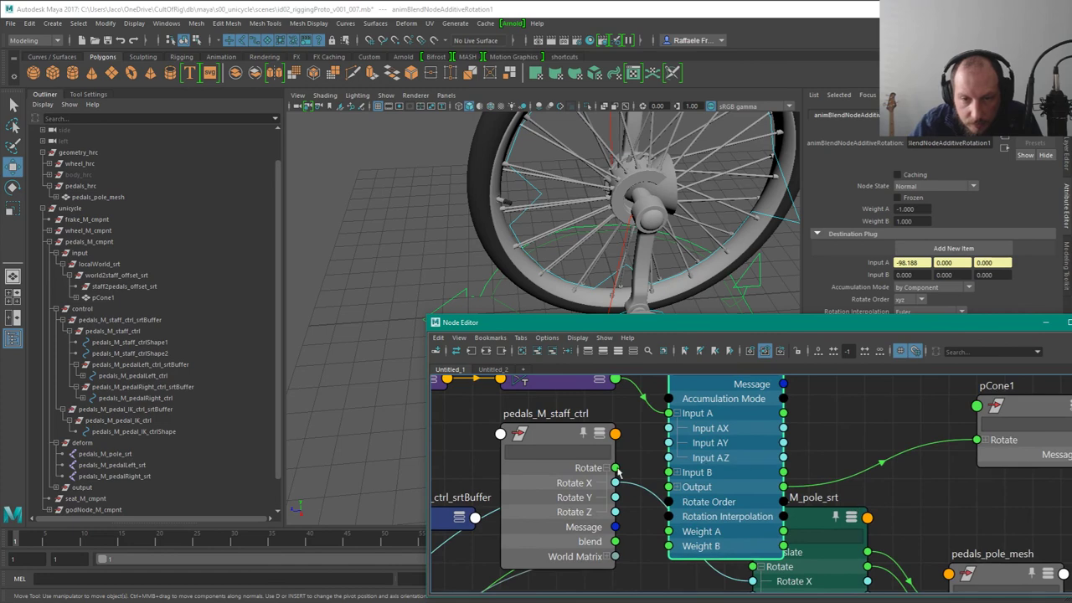
drag(616, 468, 667, 472)
click(603, 444)
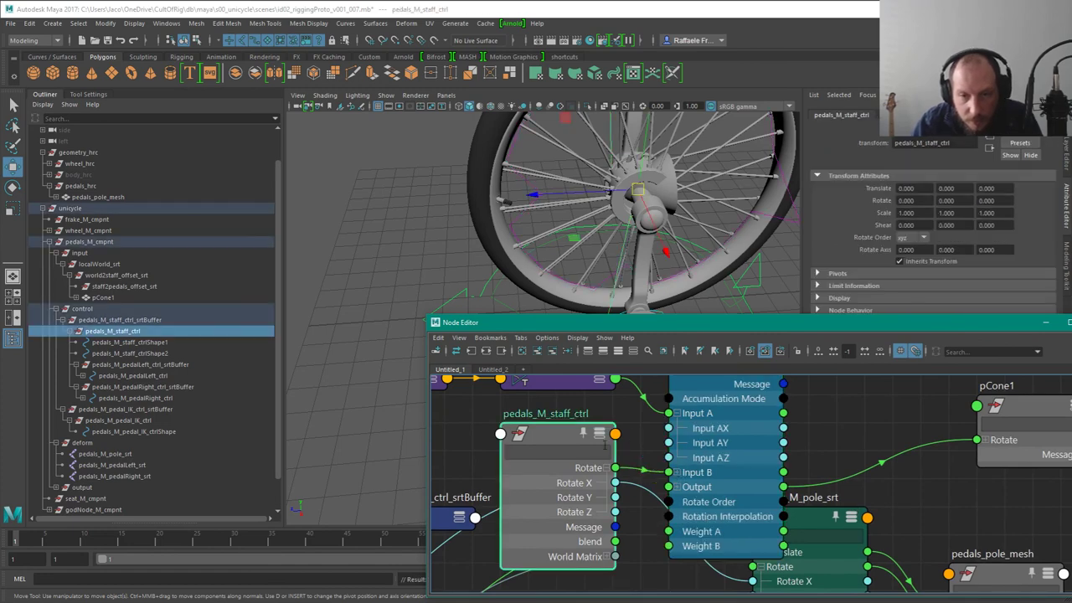
Step: Move the pedals_M_staff_ctrl node away from the blend node, back toward its own network
scroll(577, 436, down, 4)
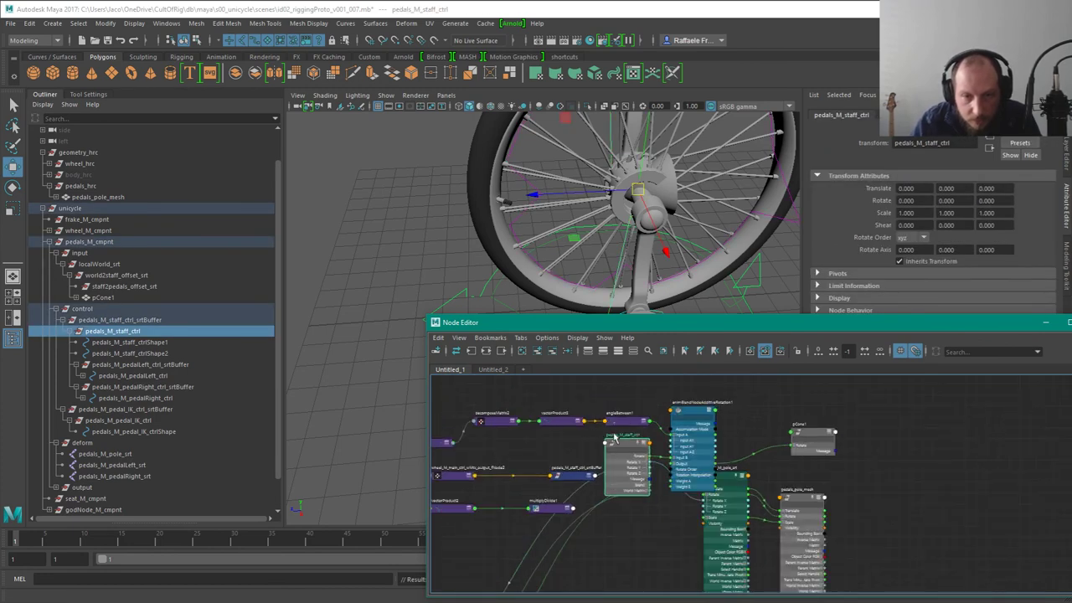
drag(578, 525, 503, 599)
alt+middle_drag(599, 507, 765, 319)
drag(674, 410, 477, 466)
alt+middle_drag(758, 382, 642, 517)
scroll(641, 517, up, 3)
alt+middle_drag(798, 429, 640, 533)
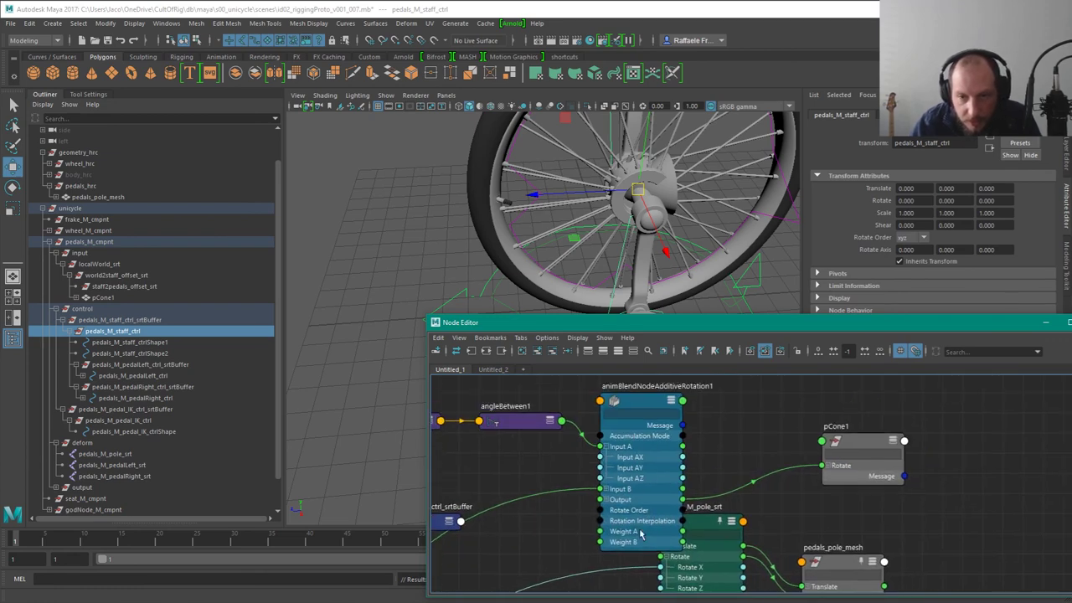
Step: Place pedals_M_pole_srt right after the blend node and connect the blend's Output to the joint's Rotate
drag(634, 398, 614, 377)
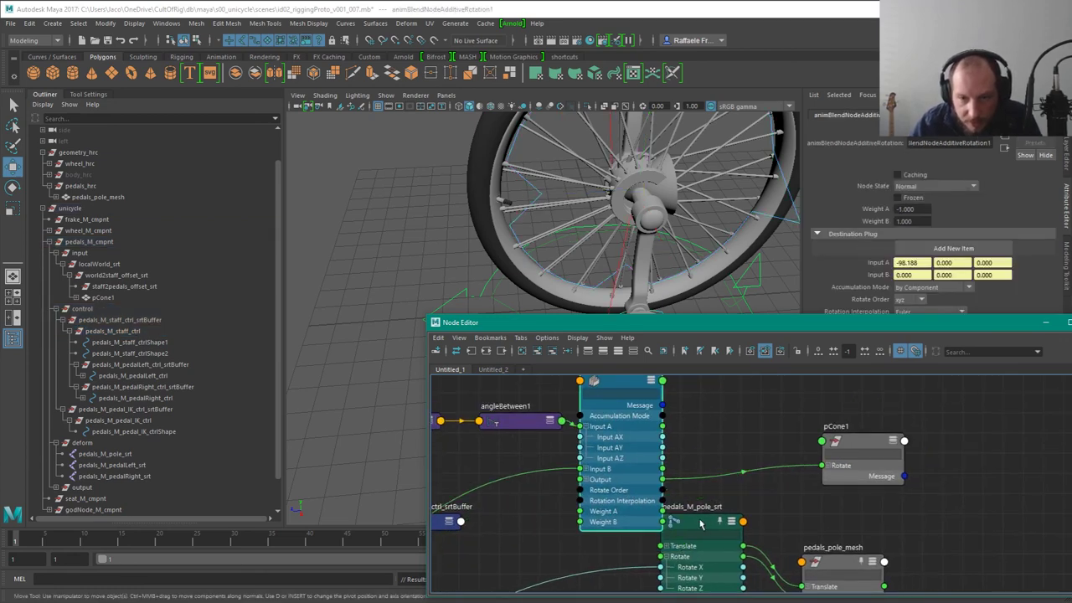
drag(701, 524, 740, 383)
alt+middle_drag(662, 423, 713, 453)
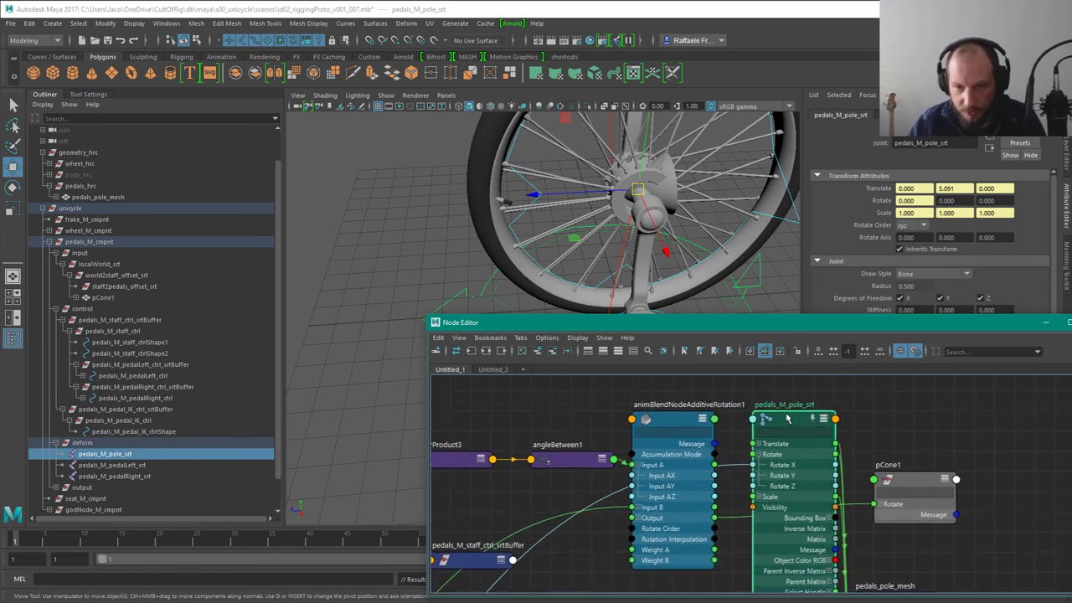
drag(783, 432, 782, 452)
drag(714, 517, 762, 474)
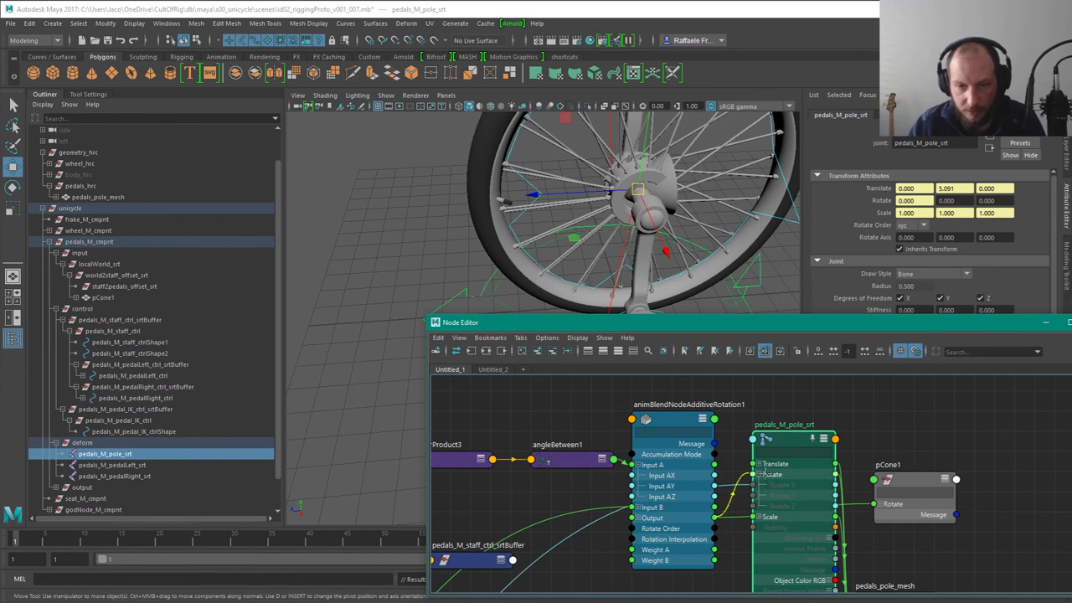
drag(764, 474, 763, 474)
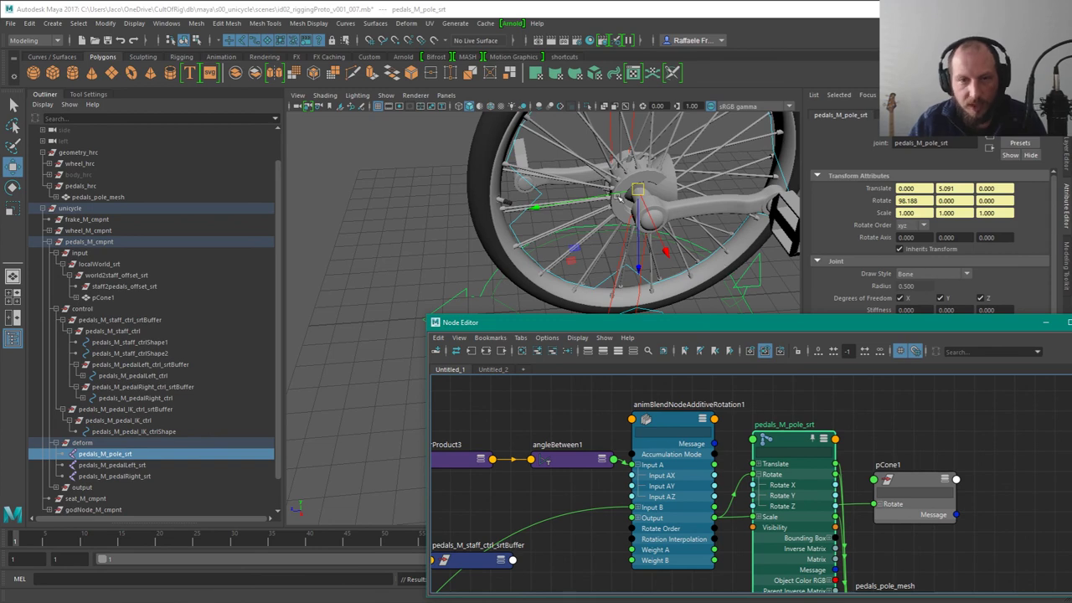
Step: Move the Node Editor clear of the viewport and attributes, and examine the pedals_M_pole_srt joint with the whole wheel framed
mouse_move(653, 268)
alt+mouse_down()
mouse_move(655, 217)
mouse_move(656, 276)
alt+mouse_up()
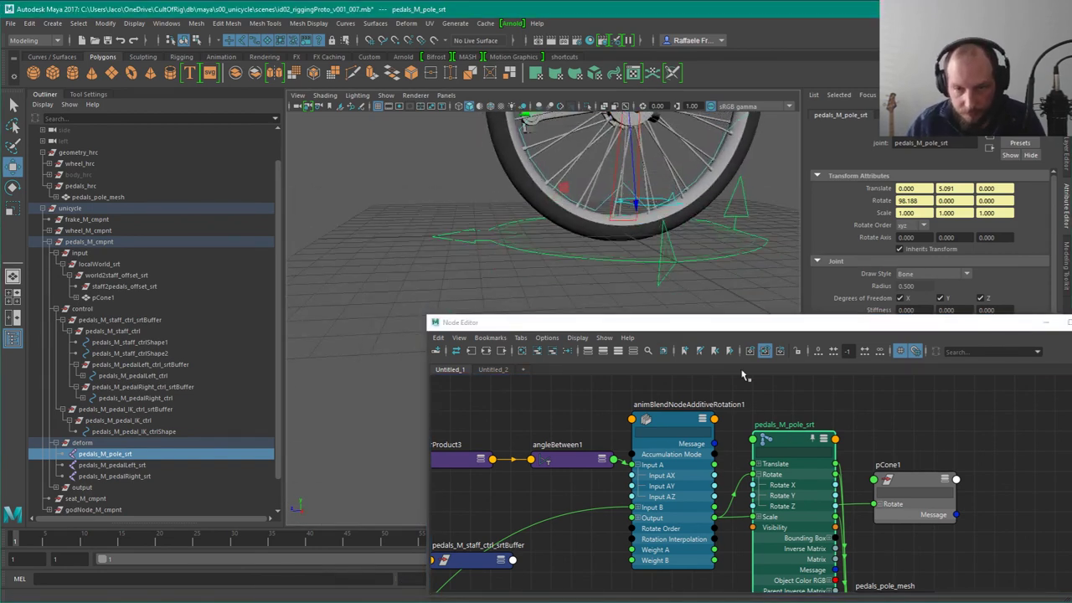
click(701, 402)
drag(690, 323, 715, 385)
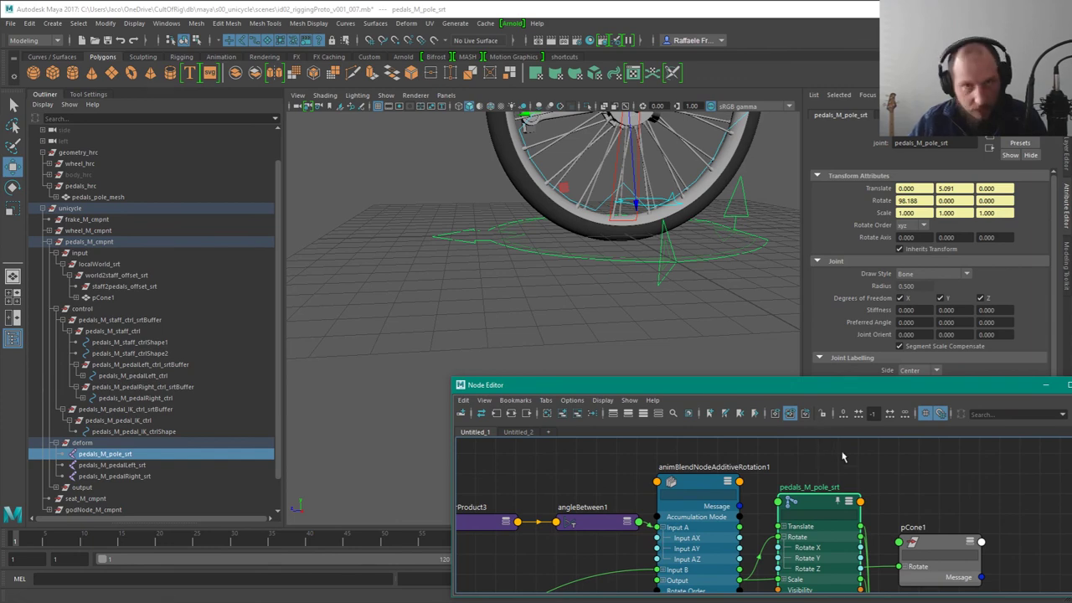
drag(837, 384, 577, 385)
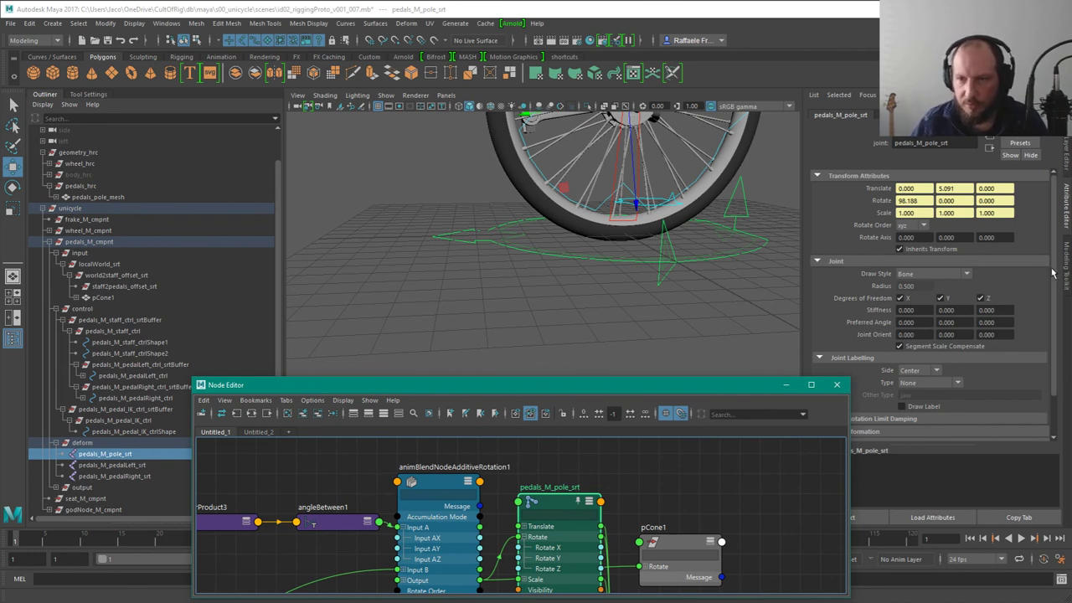
scroll(1056, 318, down, 2)
click(568, 508)
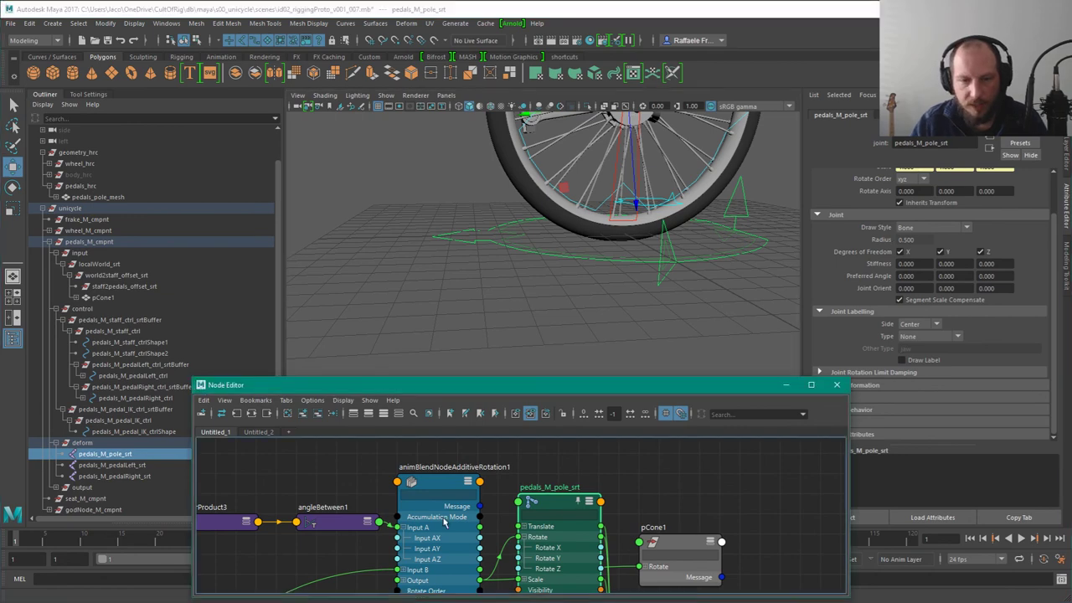
alt+middle_drag(673, 263, 706, 377)
alt+right_drag(706, 377, 668, 383)
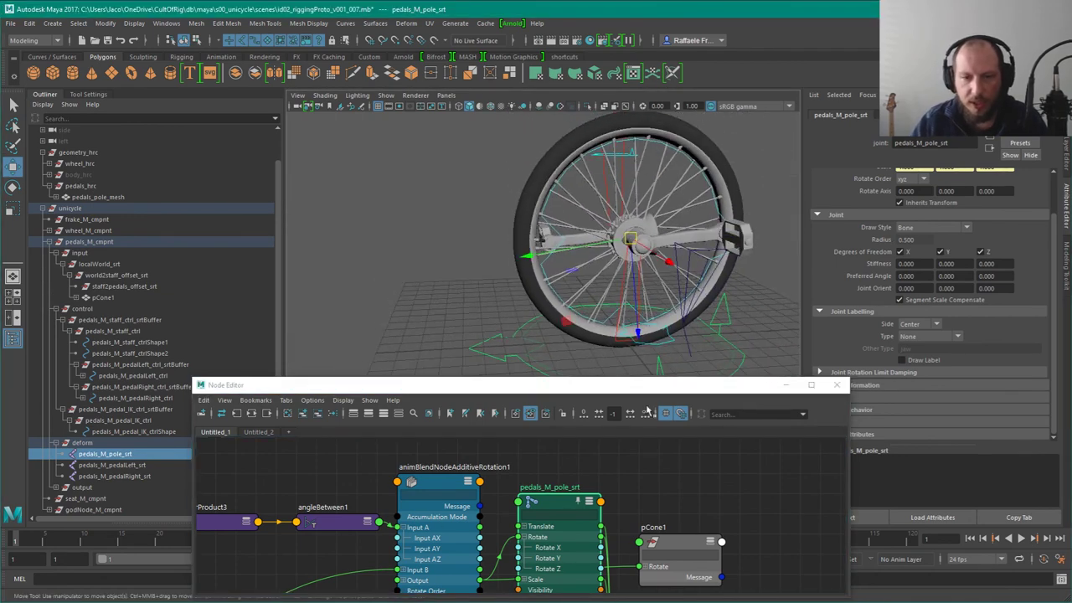
click(598, 492)
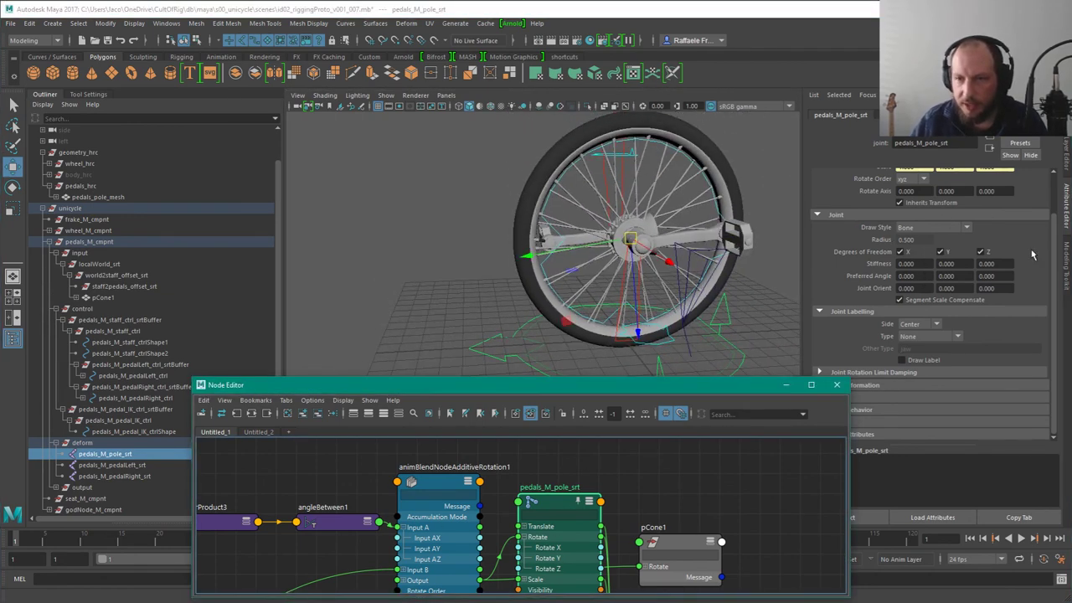
Step: Set Weight B of animBlendNodeAdditiveRotation1 to 0
click(466, 471)
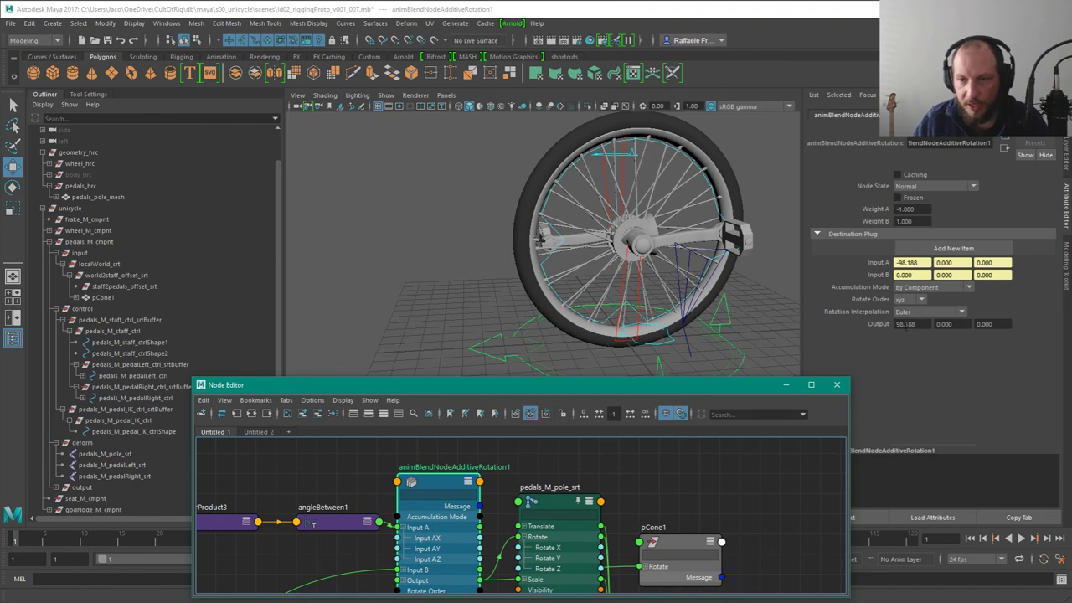
drag(917, 222, 824, 267)
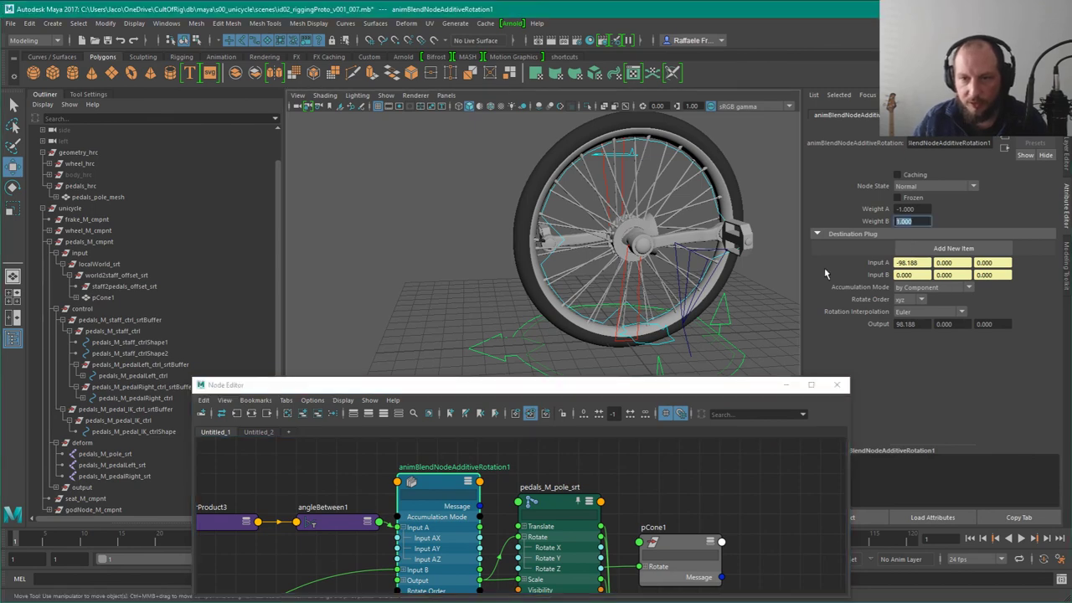
text(0)
key(Return)
Step: Move the pedal IK control up and away from the wheel to test the pedals' aiming
alt+right_drag(698, 198, 591, 136)
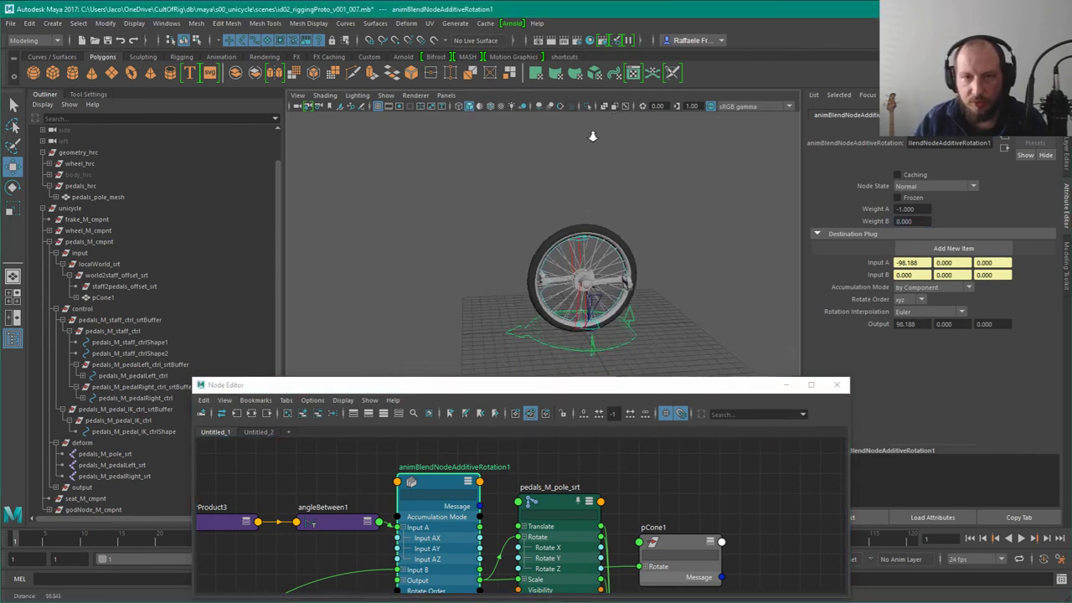
alt+drag(624, 197, 649, 302)
click(644, 361)
drag(570, 348, 484, 304)
alt+drag(651, 295, 568, 471)
Step: Select the pedals_M_pole_srt joint and check its incoming Rotate values
click(569, 529)
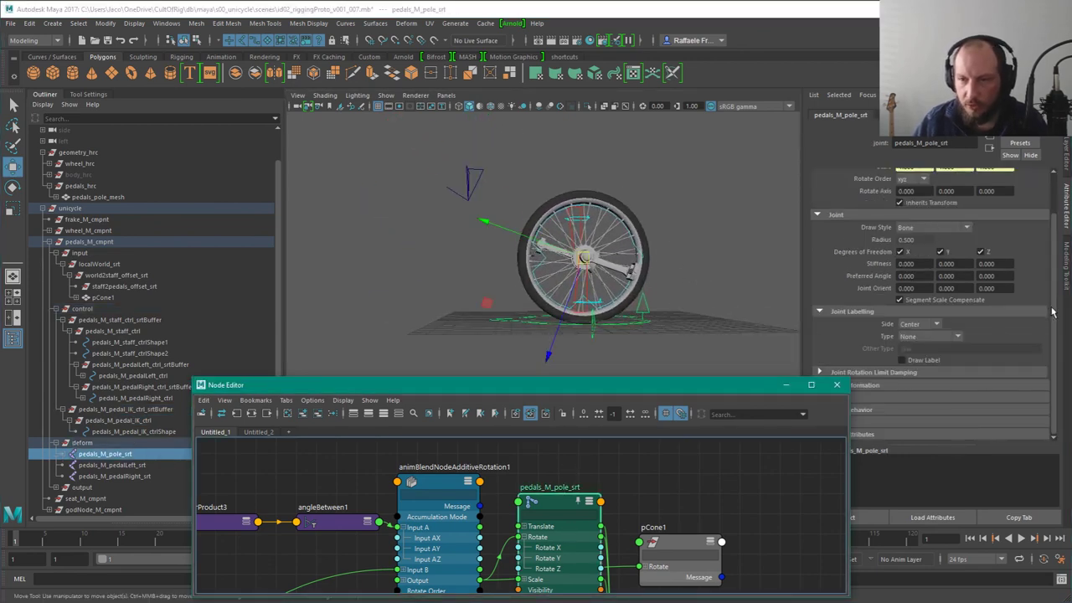
drag(1052, 308, 1048, 243)
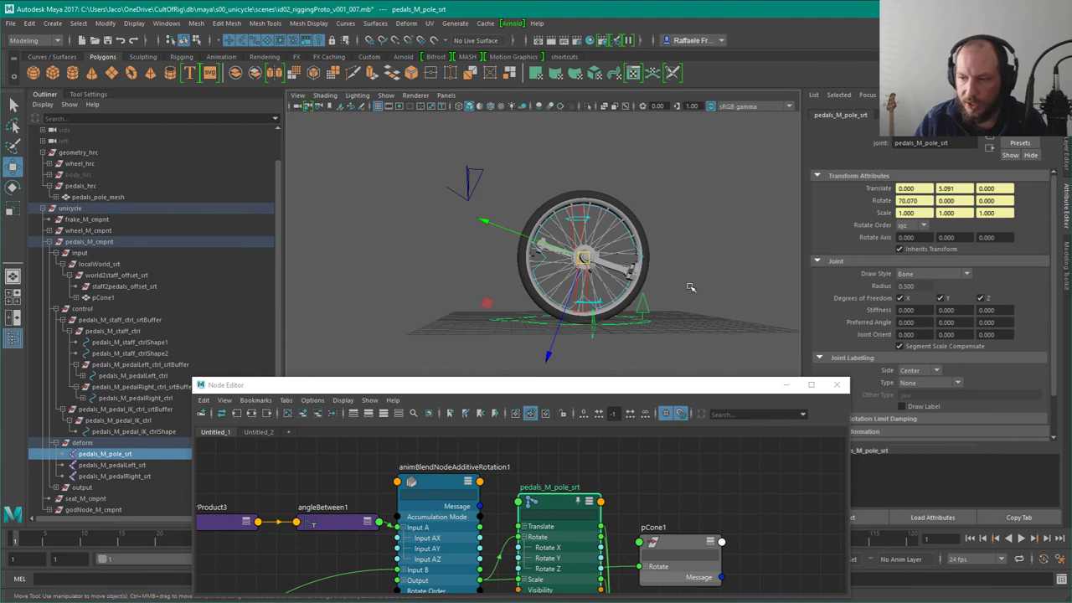
alt+middle_drag(534, 579, 619, 532)
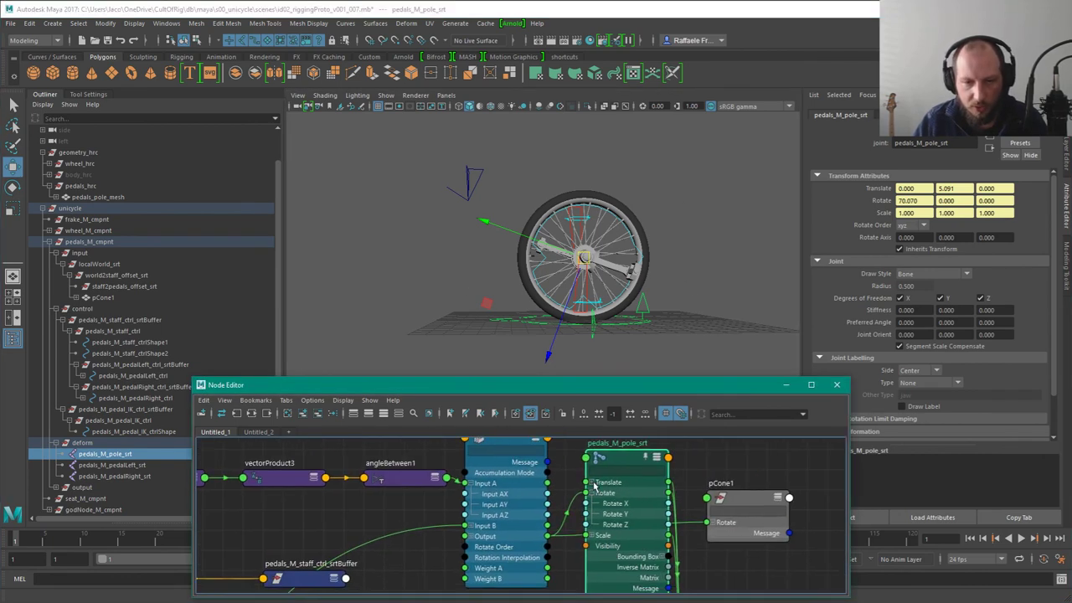
Step: Set animBlendNodeAdditiveRotation1's Weight A to 0 and Weight B to 1
click(520, 509)
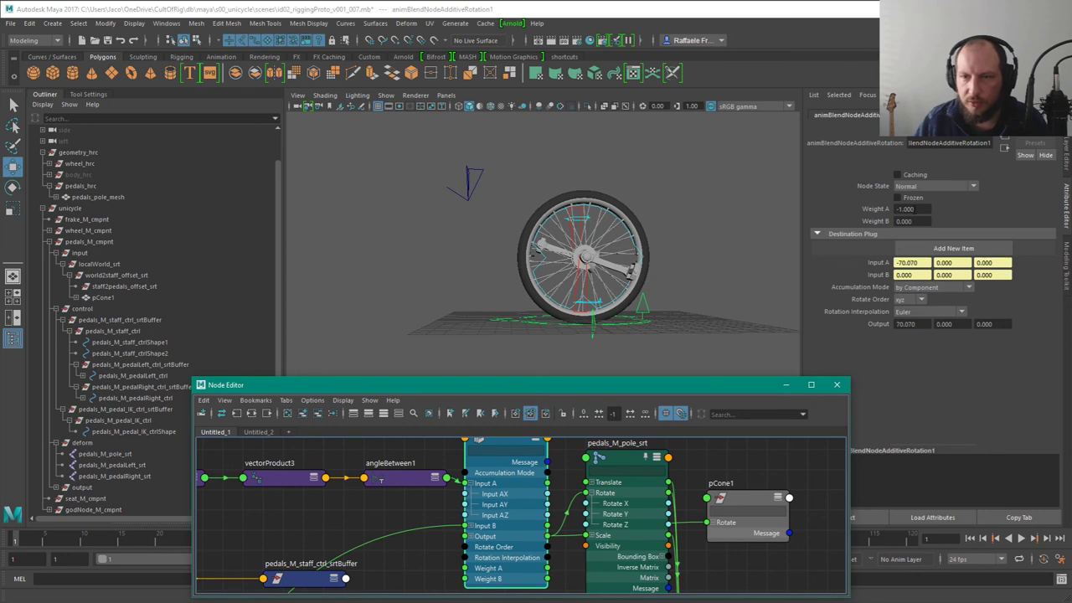
drag(916, 210, 830, 221)
text(0)
key(Tab)
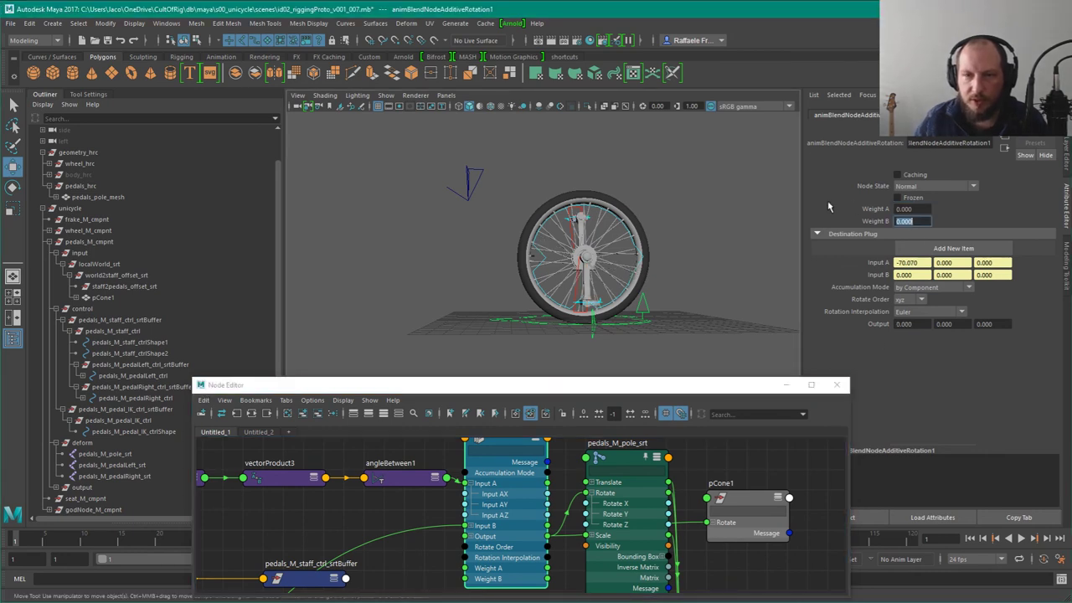
text(1)
key(Return)
Step: Rotate pedals_M_staff_ctrl about -60 degrees around X and move pedals_M_pedal_IK_ctrl to about 5.3, 4.8, 10.5
click(576, 295)
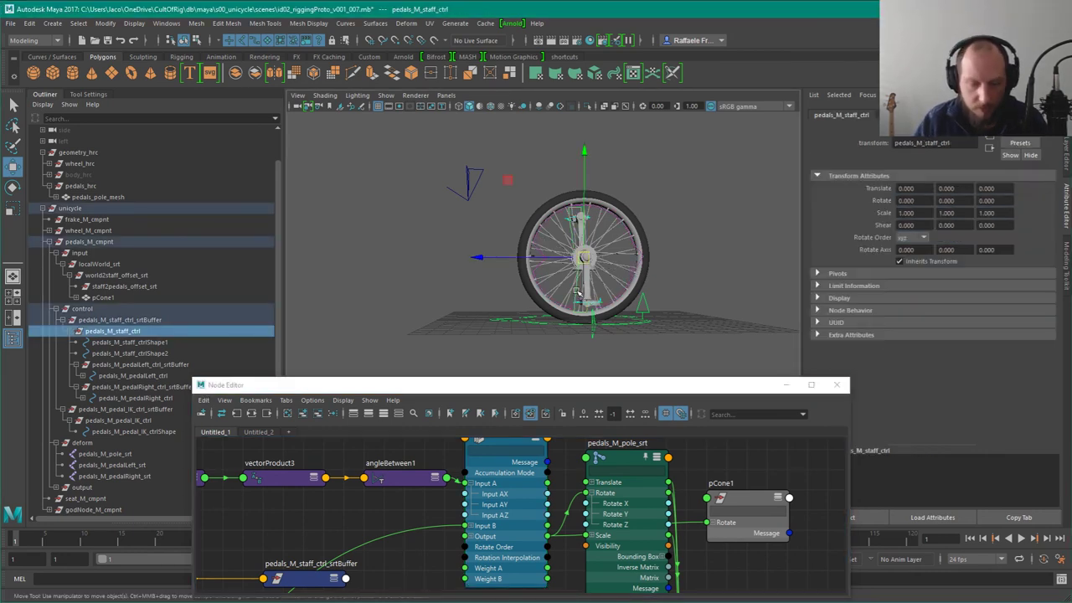
key(e)
drag(525, 172, 609, 159)
click(524, 462)
drag(442, 159, 440, 231)
key(w)
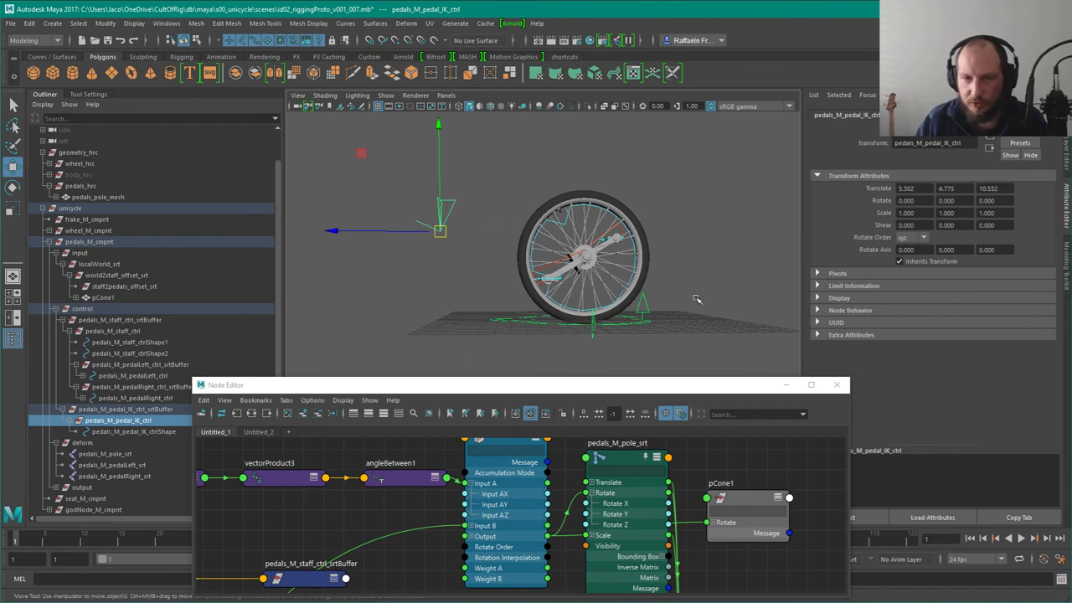
Step: Review the attributes of the pedals_M_pole_srt joint, save the scene, and move the Node Editor clear of the attributes
alt+middle_drag(664, 491, 688, 548)
click(688, 548)
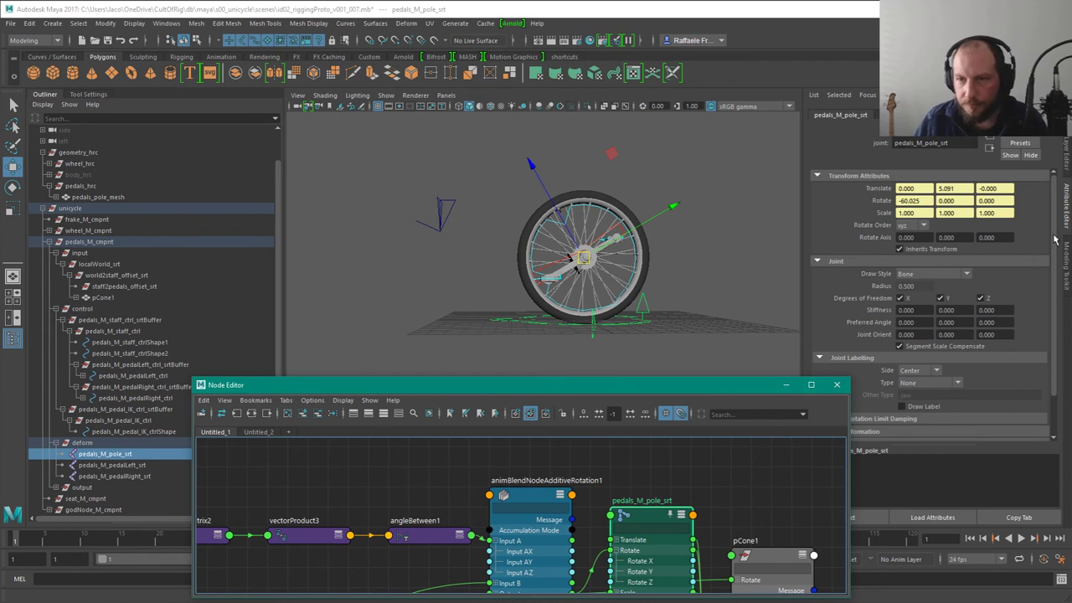
drag(1055, 240, 1048, 335)
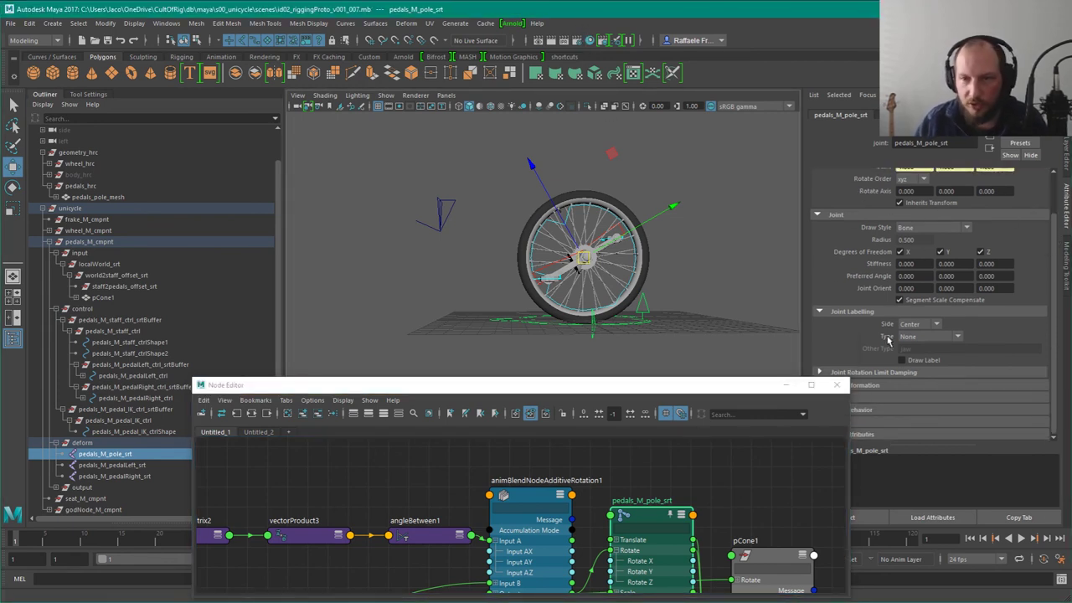
drag(1054, 237, 1053, 177)
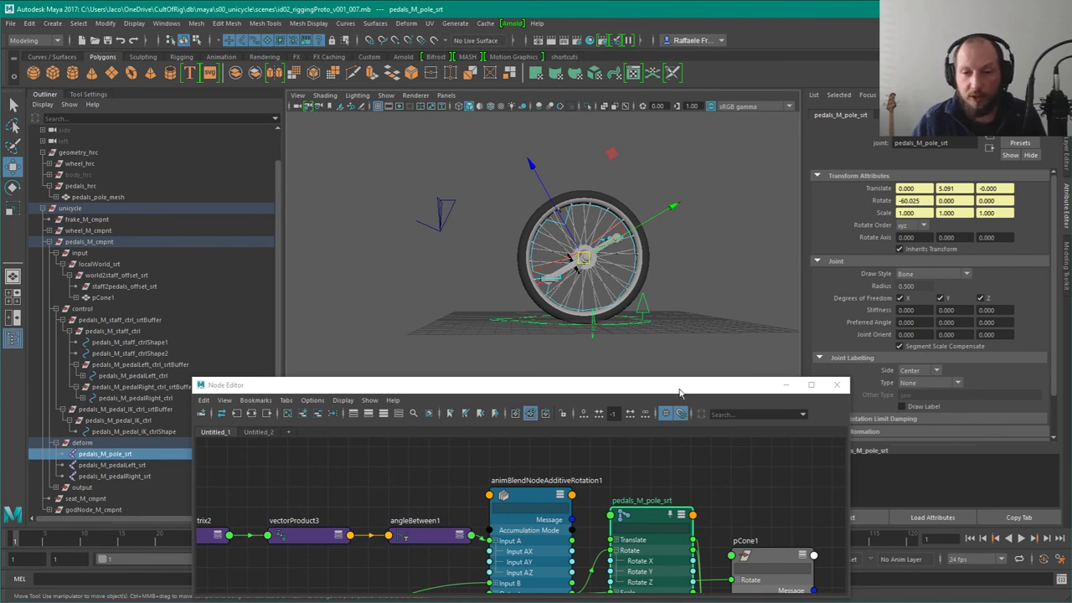
drag(674, 389, 607, 353)
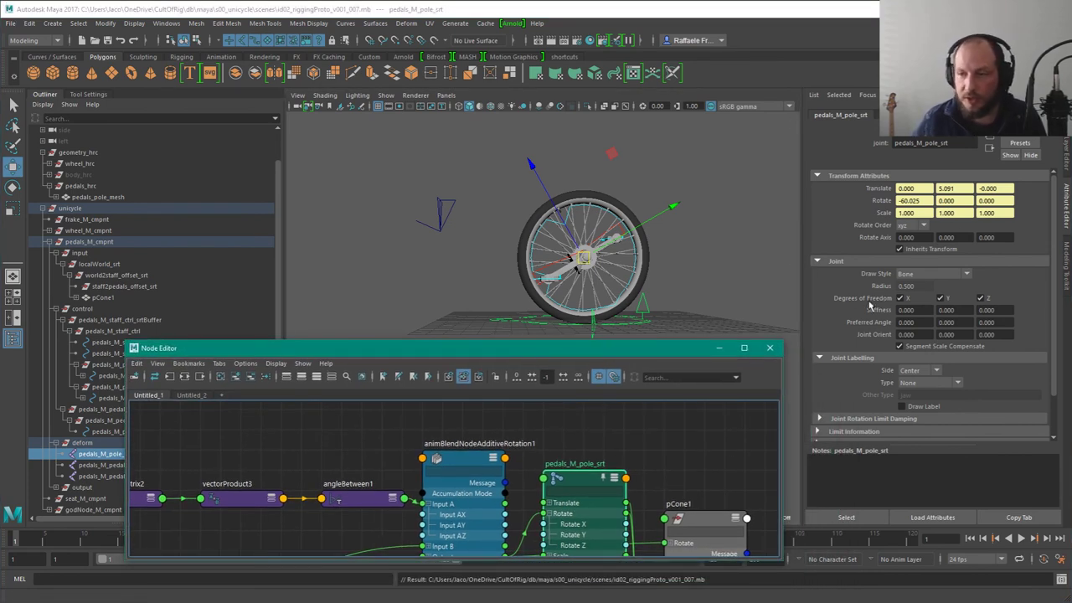
key(alt+Tab)
key(Escape)
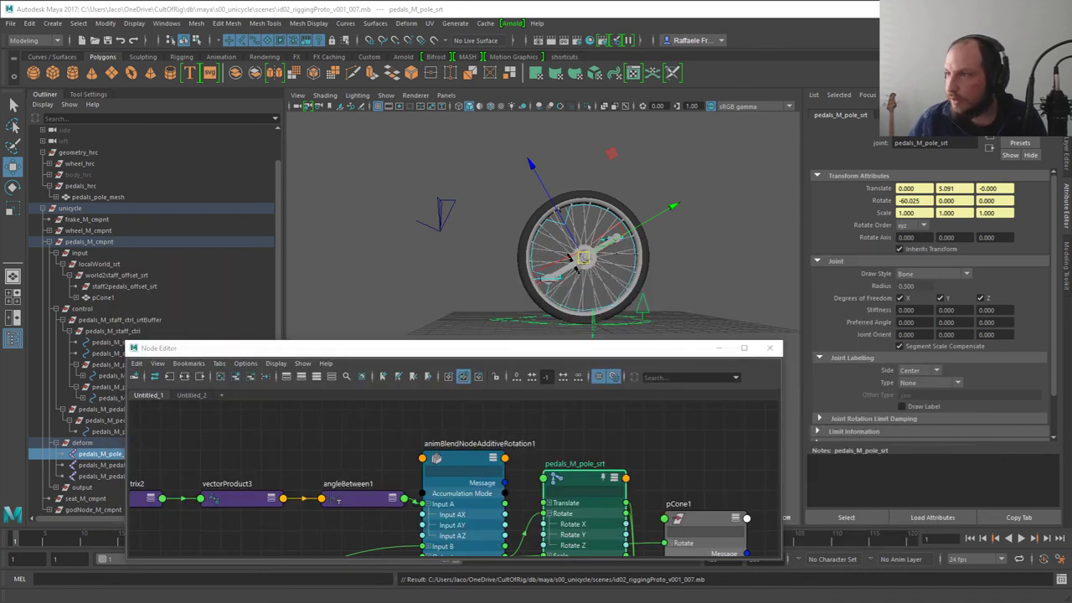